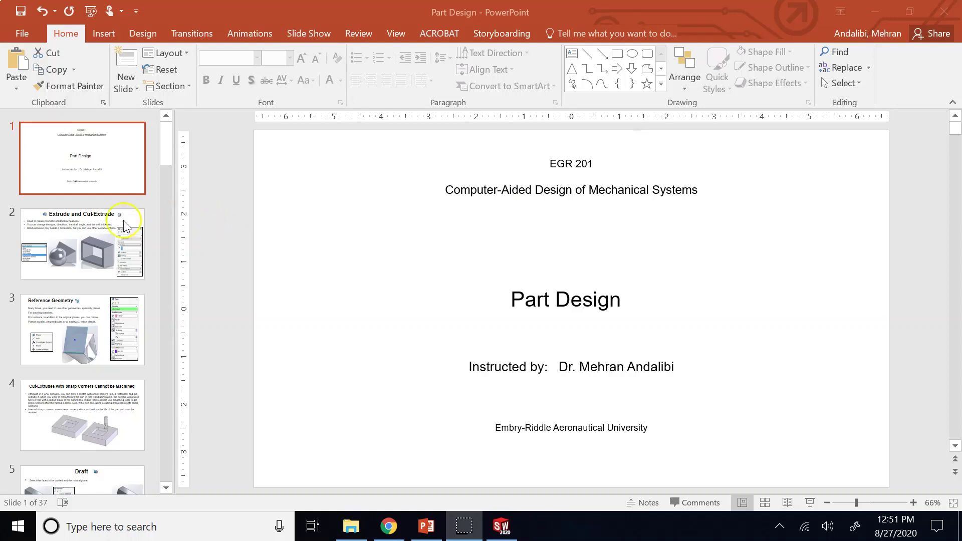
- Show slide 2, 'Extrude and Cut-Extrude', of the Part Design deck
left_click(88, 238)
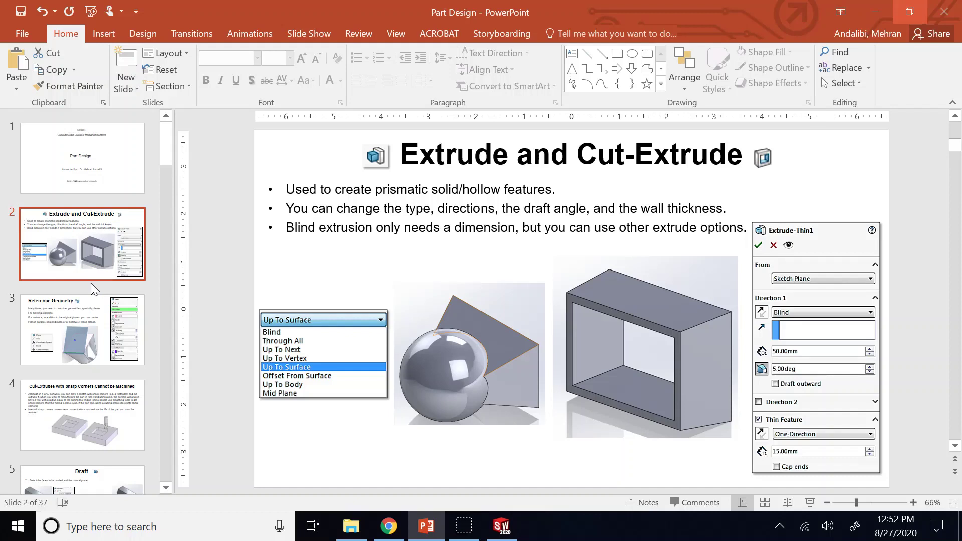
- Select the slide's extrude icon, title and bullet placeholders, then switch to the empty SOLIDWORKS Part1
left_click(381, 157)
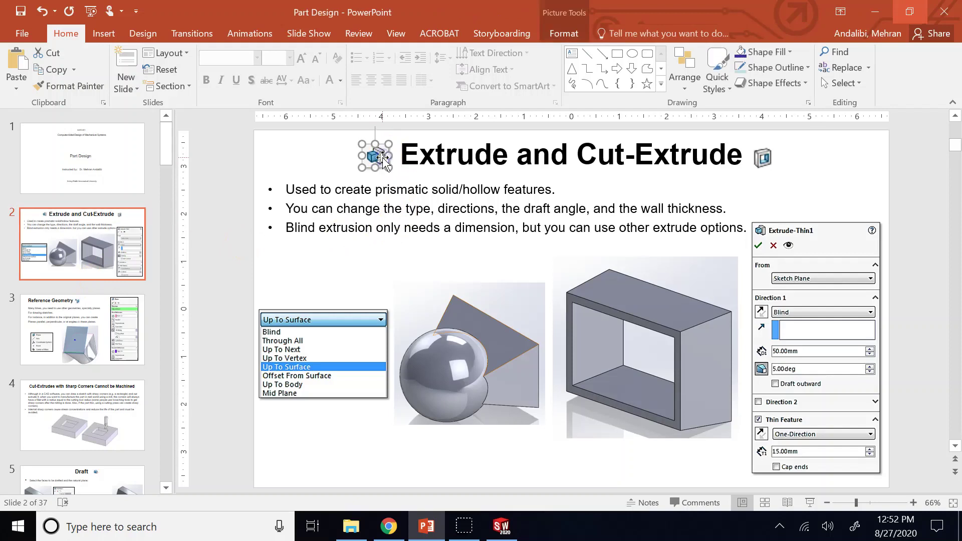
left_click(455, 207)
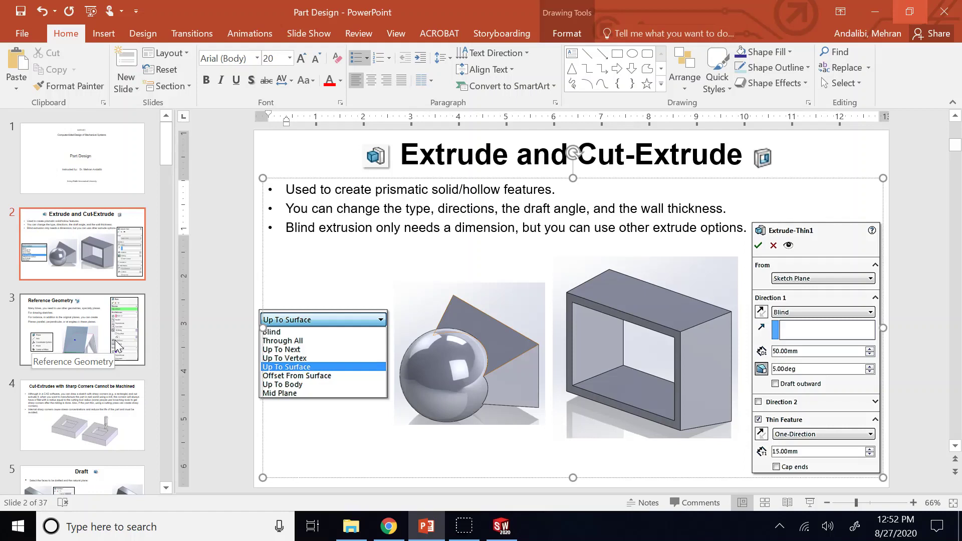
left_click(317, 158)
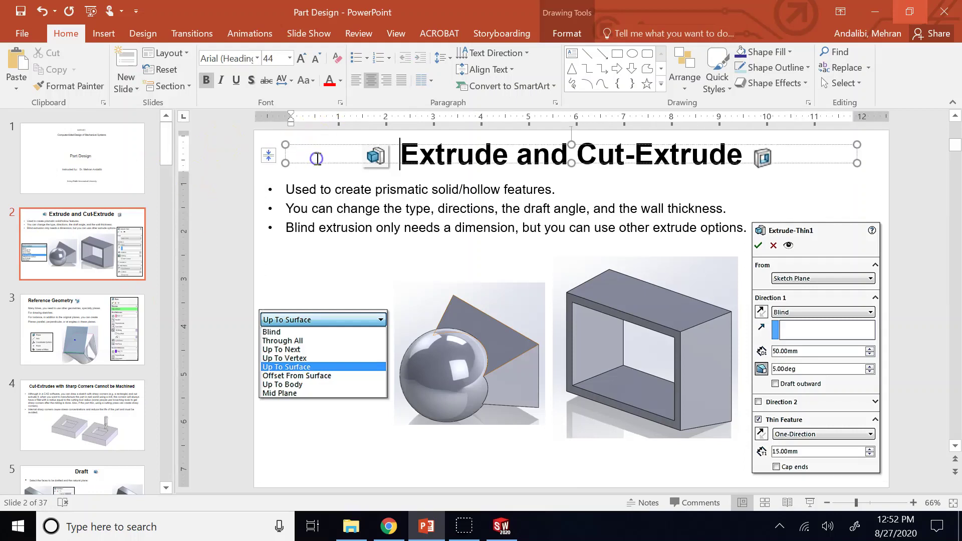
left_click(429, 188)
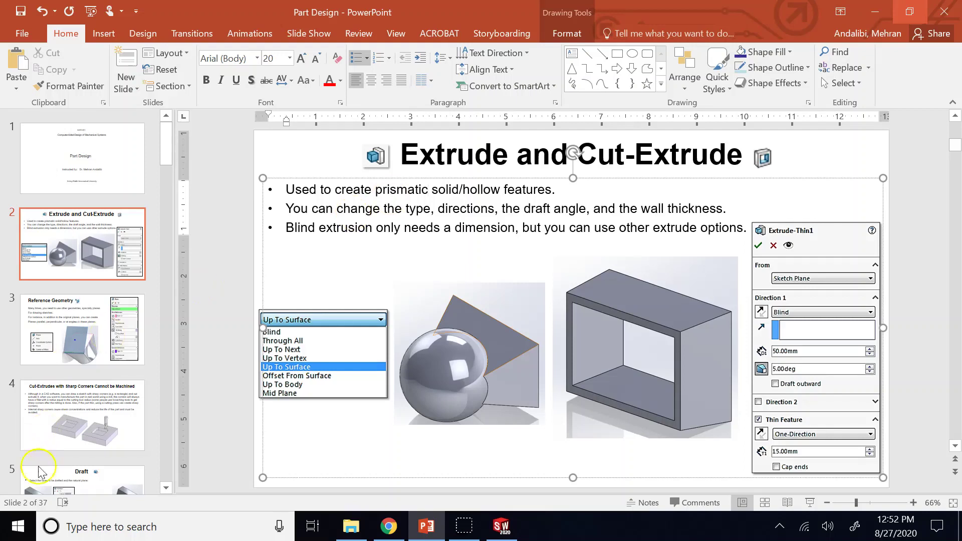
left_click(19, 524)
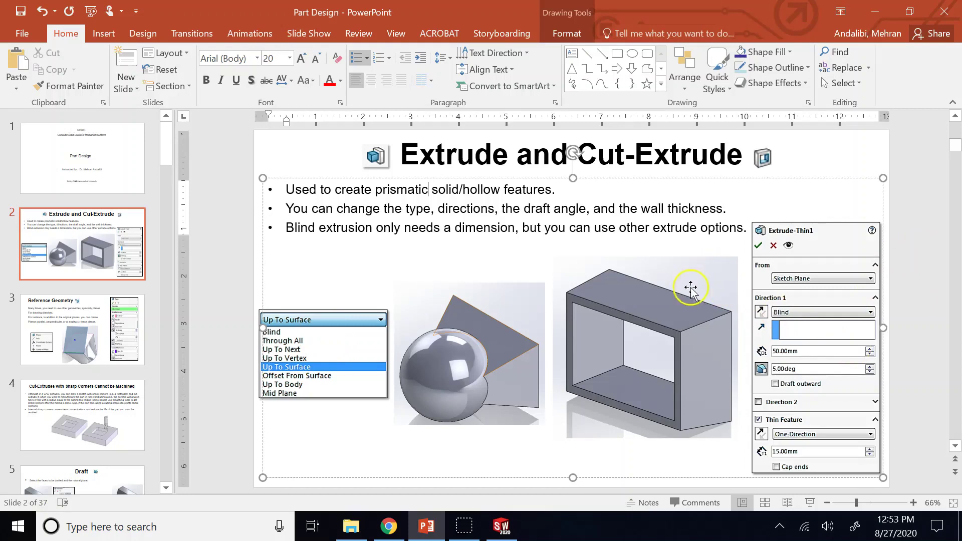
left_click(501, 523)
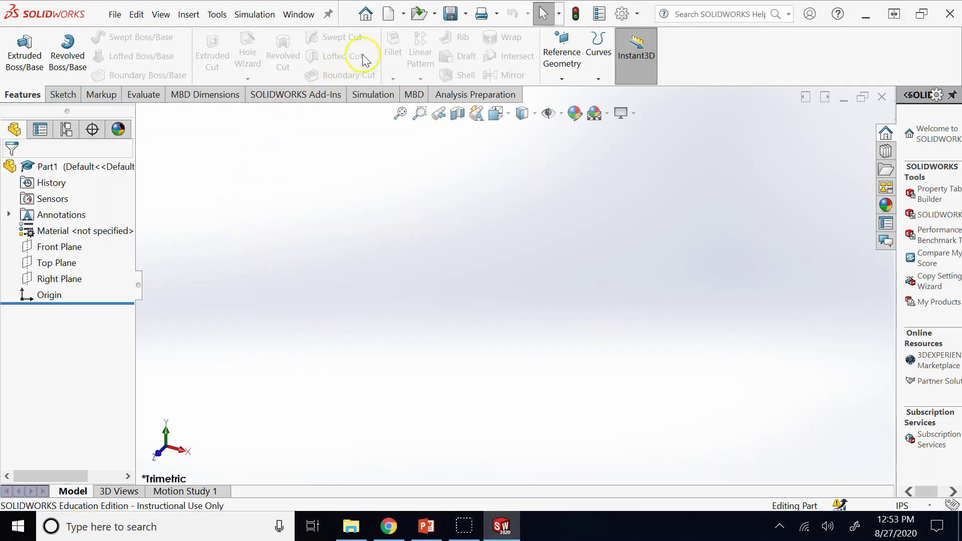
- Select Top Plane, then Front Plane of Part1 in the design tree
left_click(373, 202)
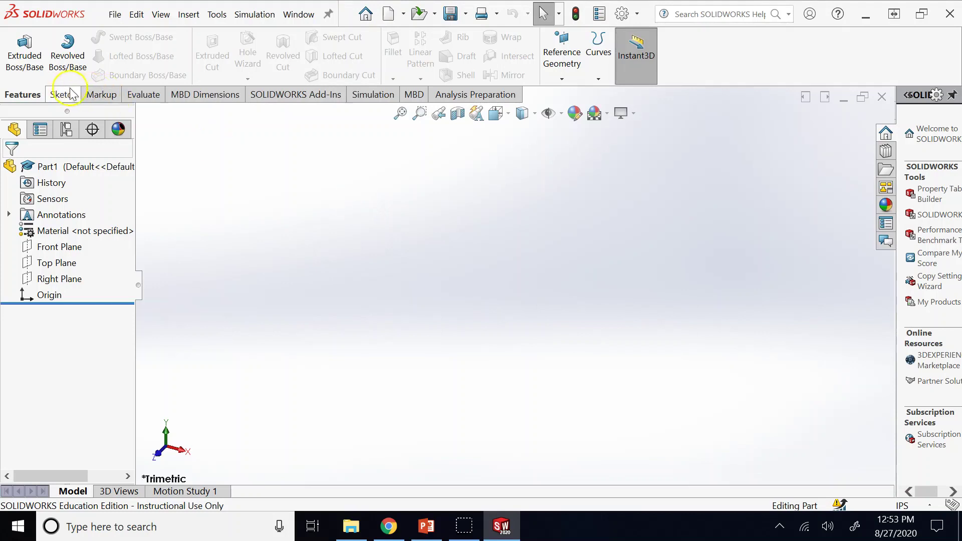
left_click(415, 62)
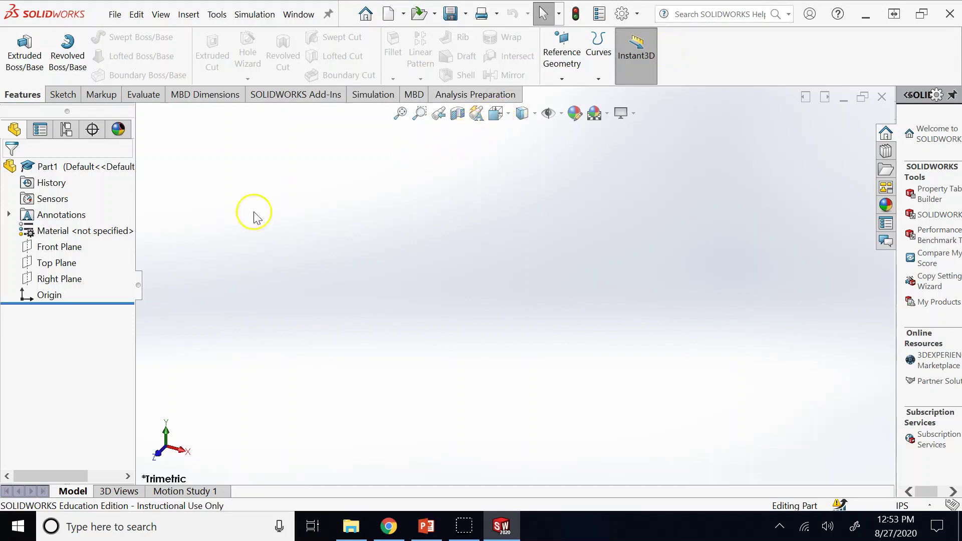
left_click(66, 262)
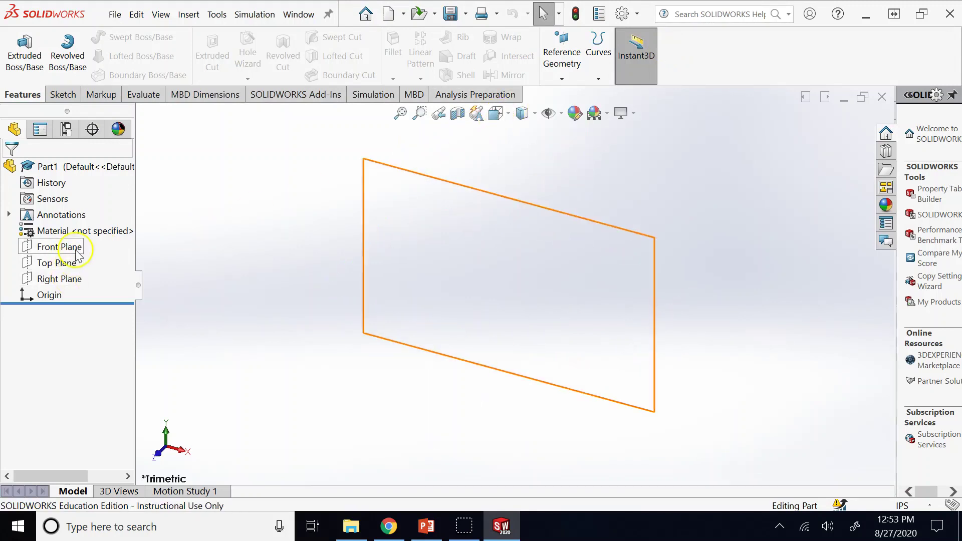
left_click(75, 248)
- Start a sketch on the Front Plane and draw a center rectangle from the origin
left_click(87, 232)
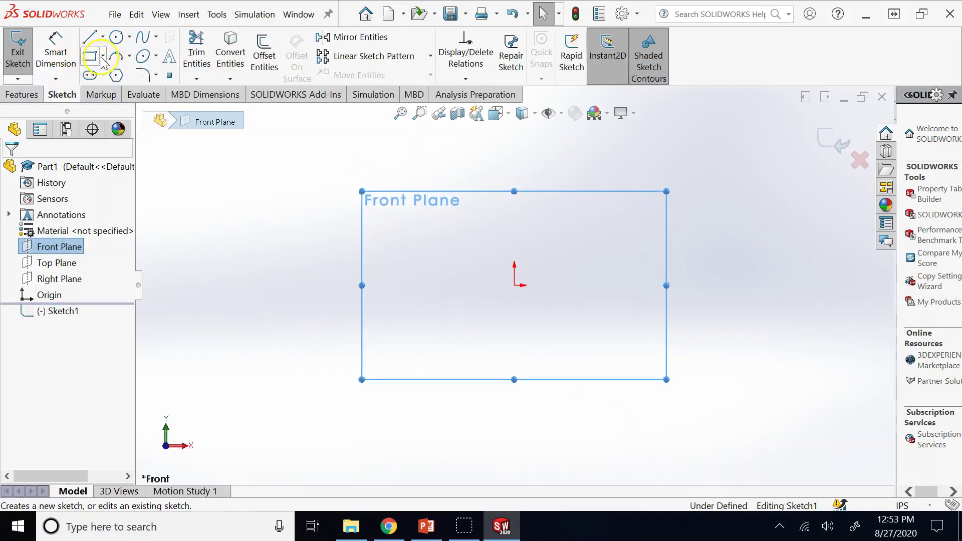
left_click(103, 55)
left_click(138, 94)
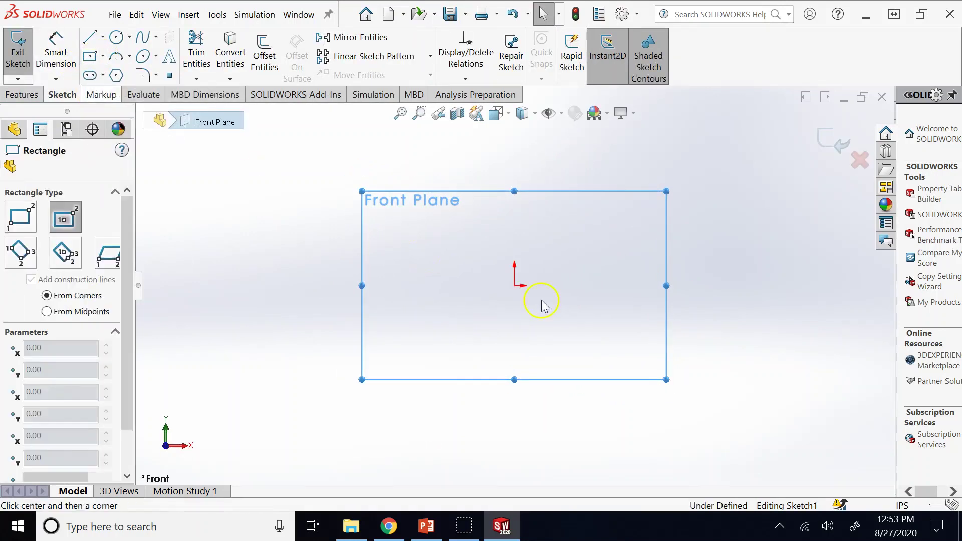
left_click(514, 285)
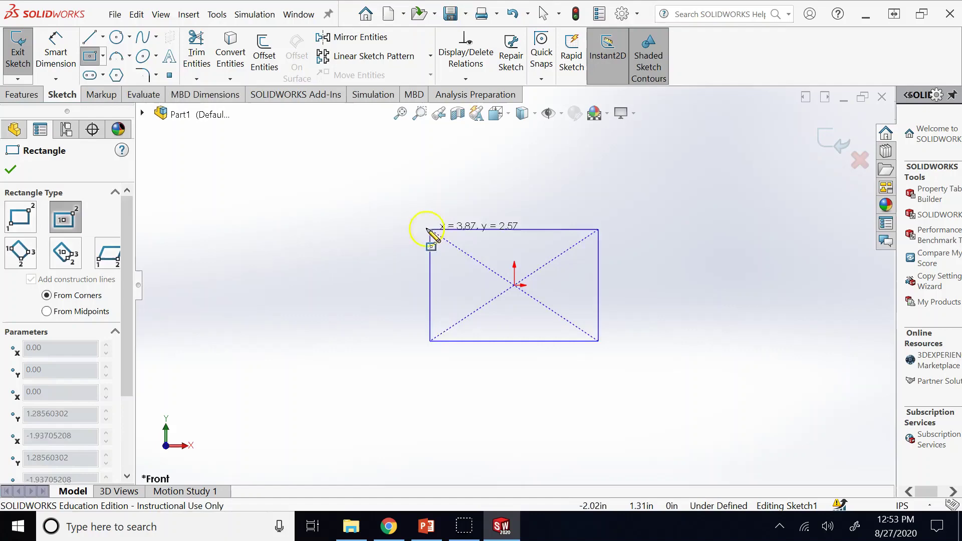
left_click(394, 199)
- Dimension the rectangle 4 in tall and 6 in wide, then exit the sketch
left_click(55, 52)
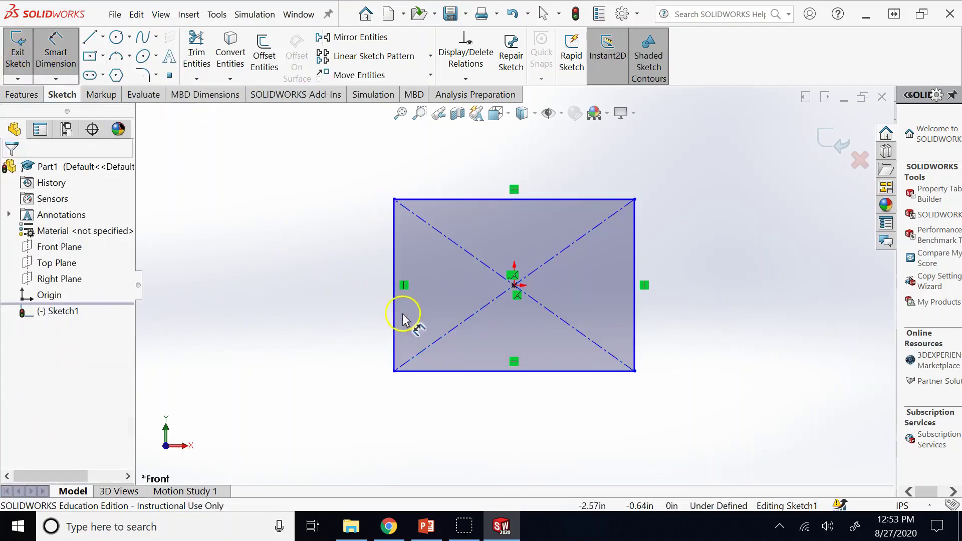
left_click(394, 318)
left_click(349, 326)
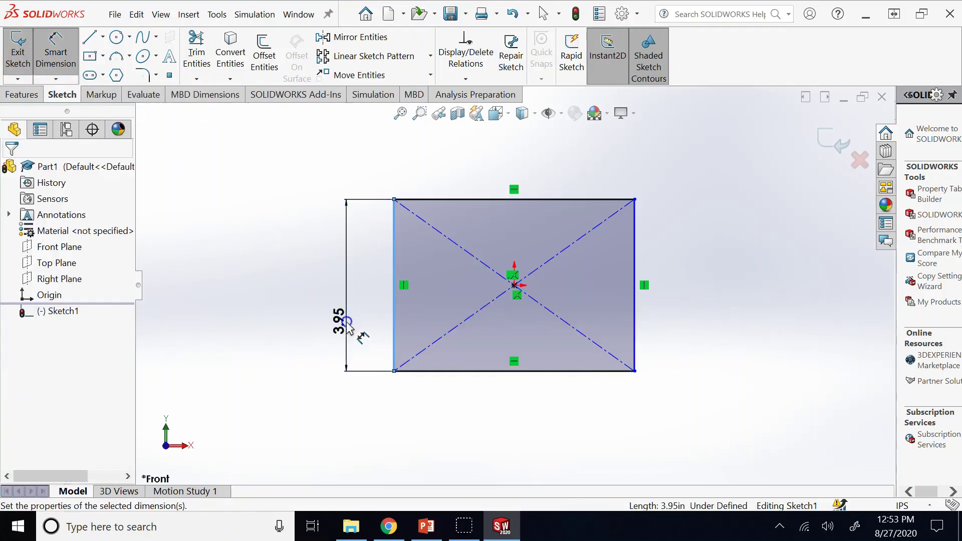
type("4")
key("Return")
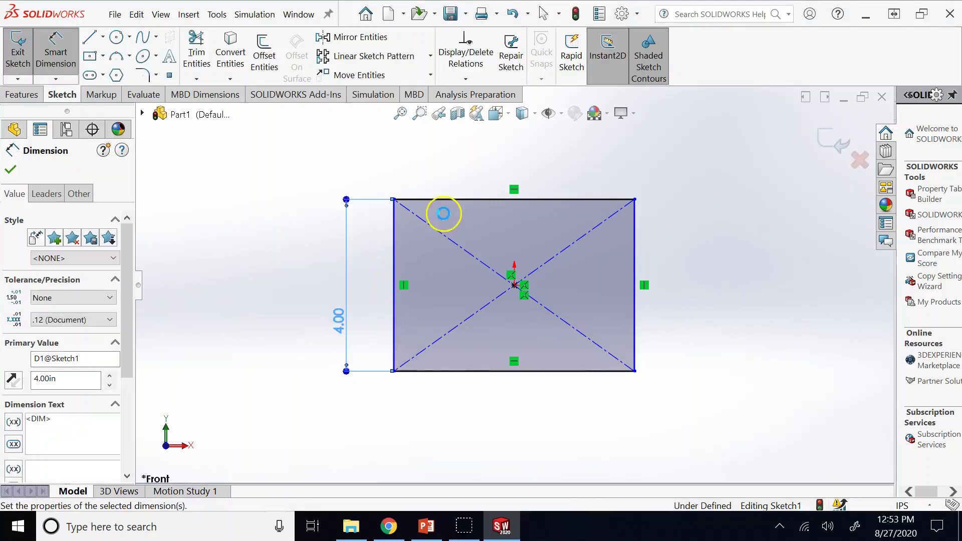
left_click(457, 200)
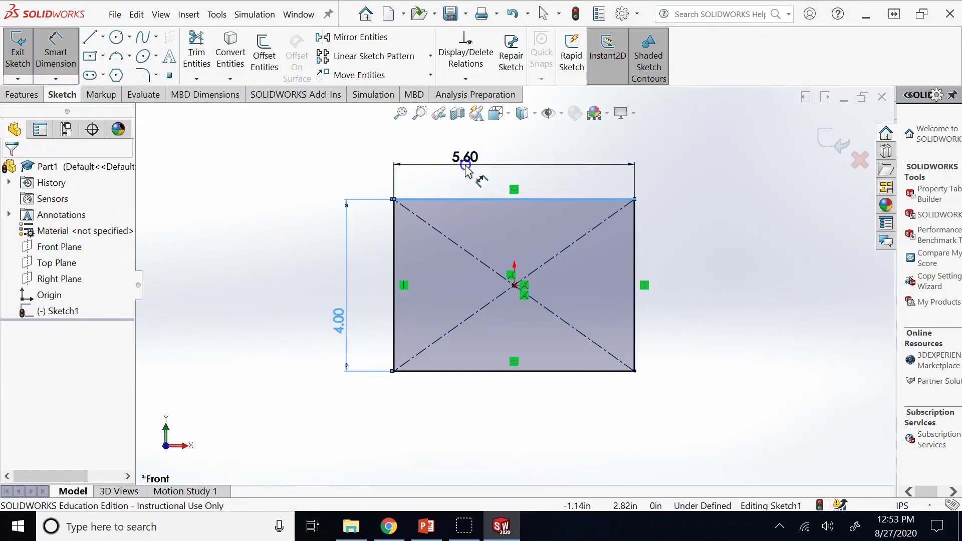
left_click(466, 169)
type("6")
key("Return")
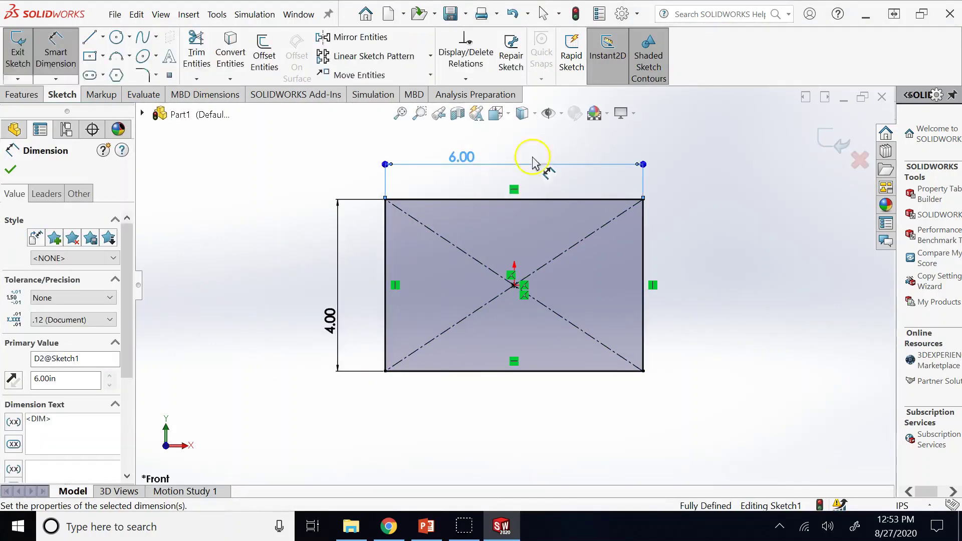
left_click(834, 146)
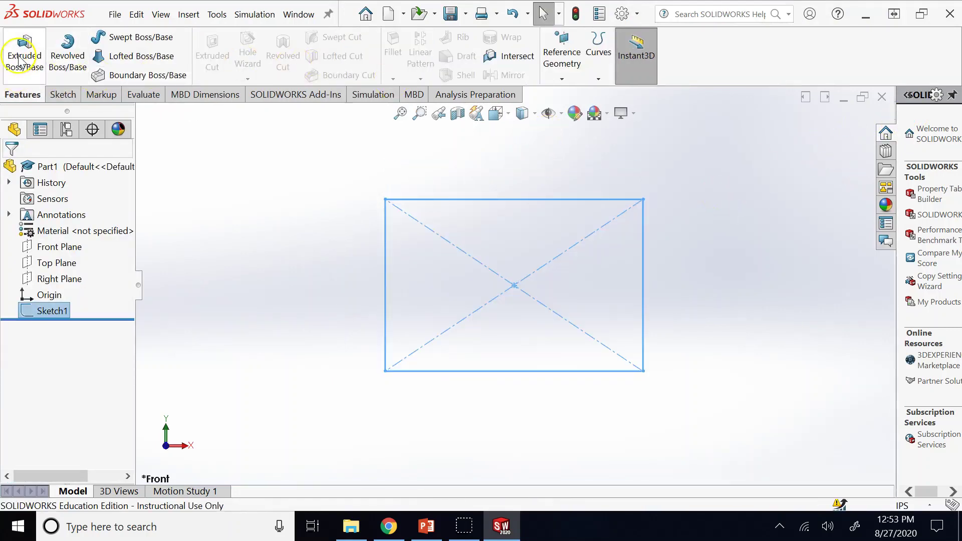
- Select Sketch1 and start an Extruded Boss/Base from it
left_click(260, 221)
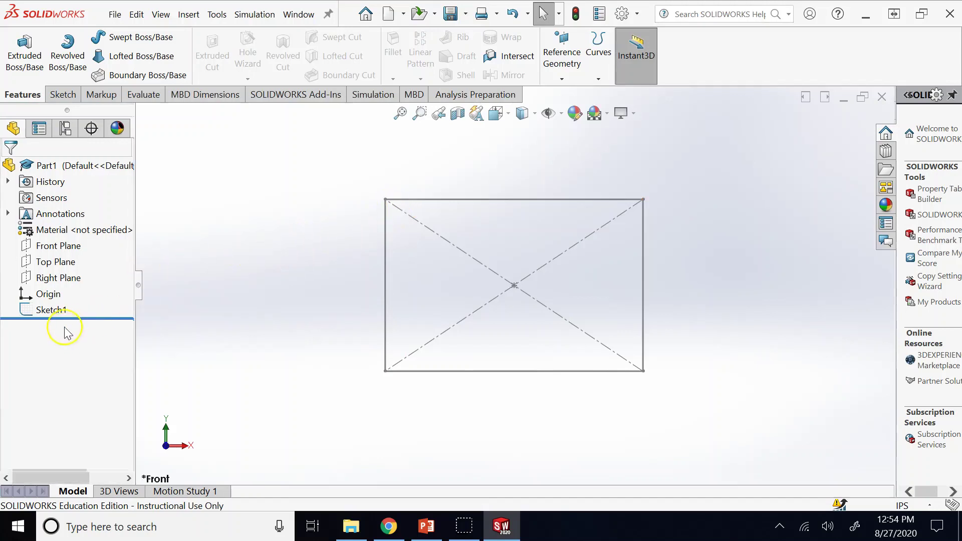
left_click(55, 310)
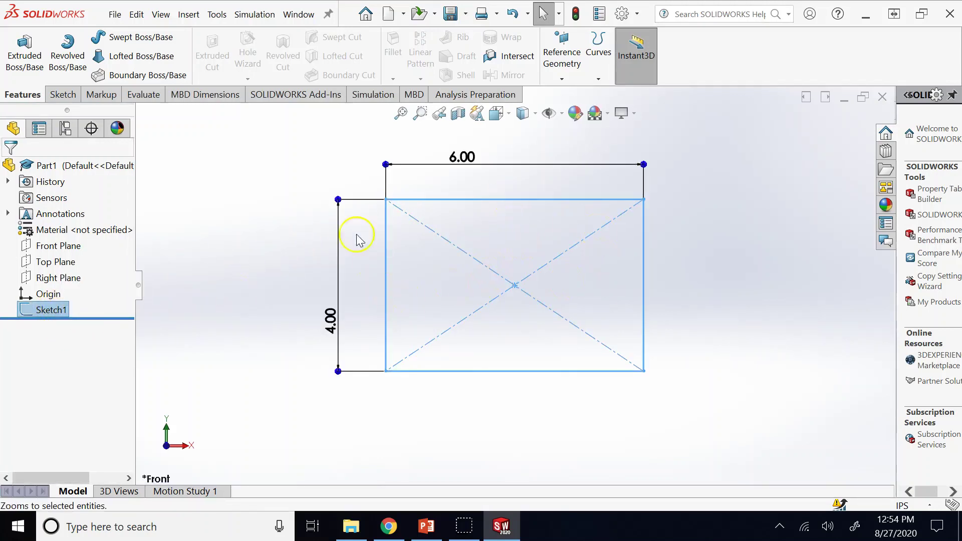
left_click(38, 60)
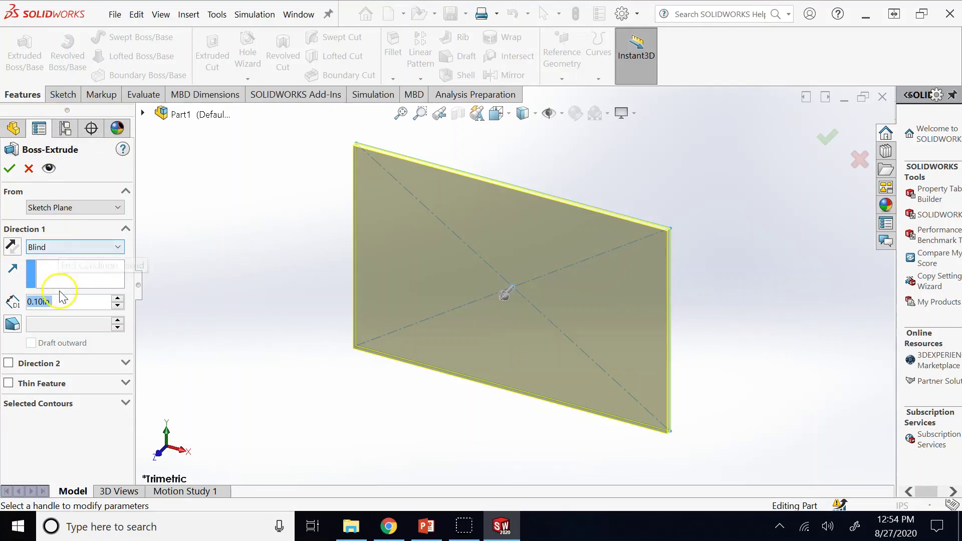
- Set the extrusion depth to 3.00 in and try reversing its direction twice
left_click(359, 301)
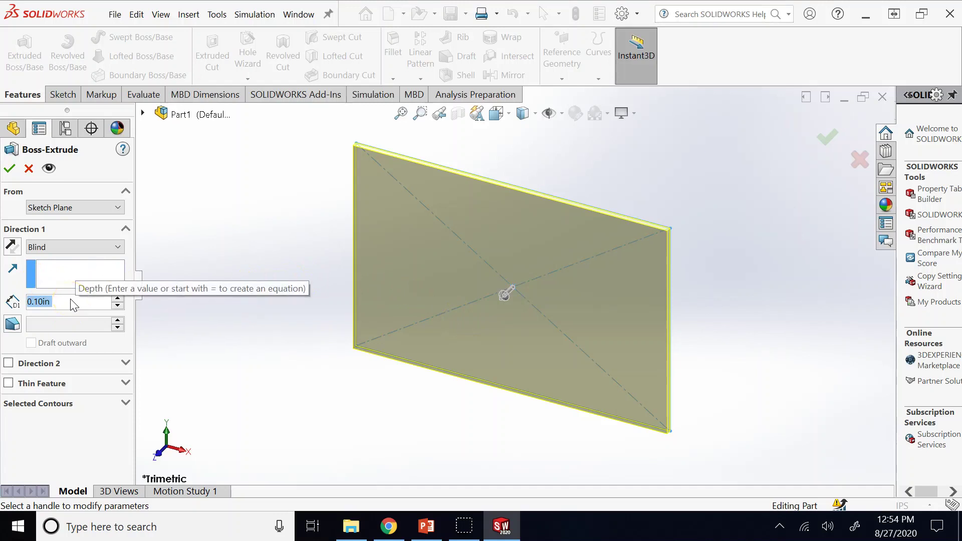
type("3")
key("Return")
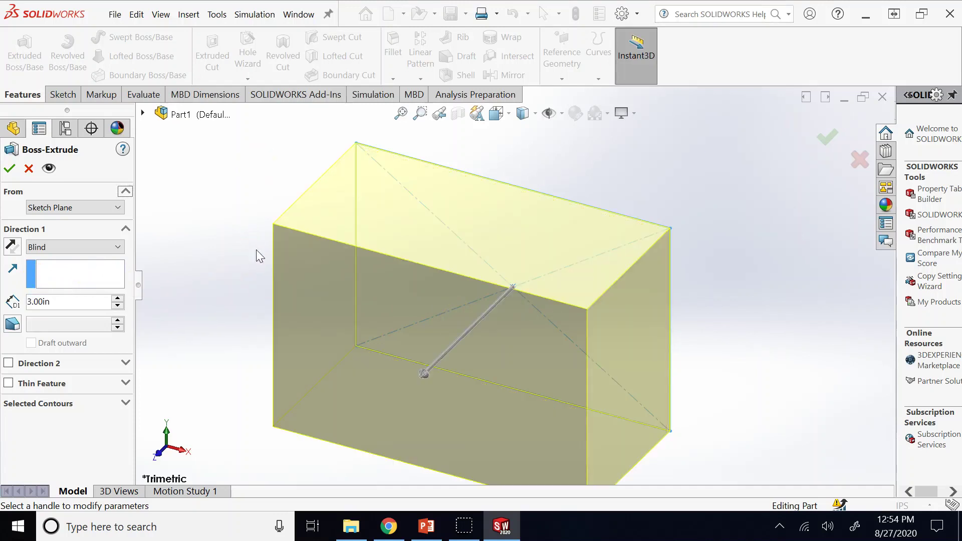
middle_click_drag(441, 261, 480, 354)
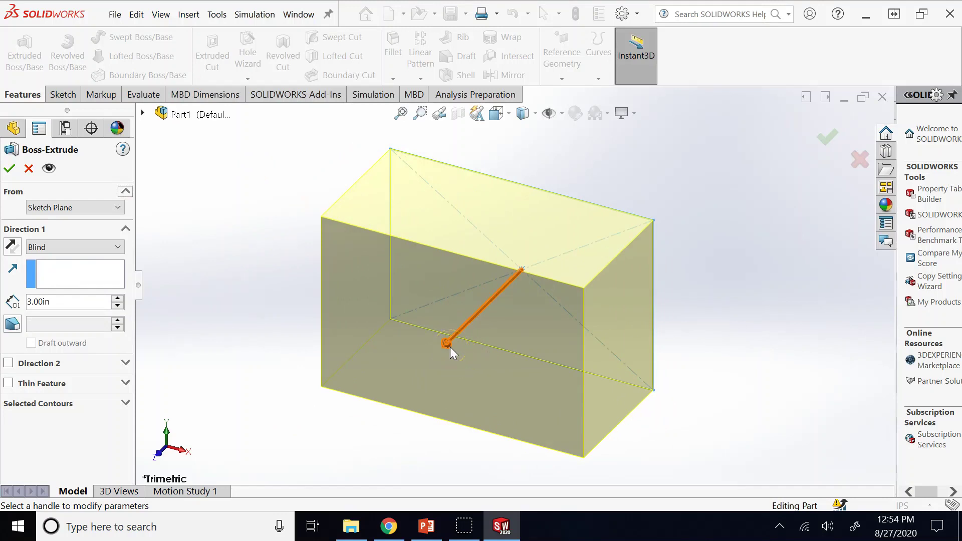
left_click(15, 247)
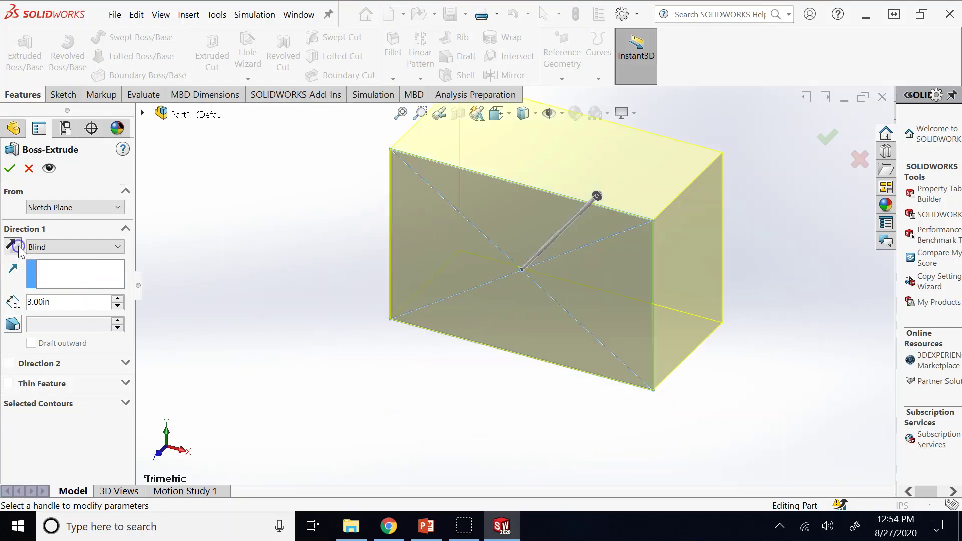
left_click(407, 318)
mouse_move(407, 320)
middle_mouse_down()
mouse_move(502, 310)
mouse_move(506, 221)
mouse_move(495, 271)
middle_mouse_up()
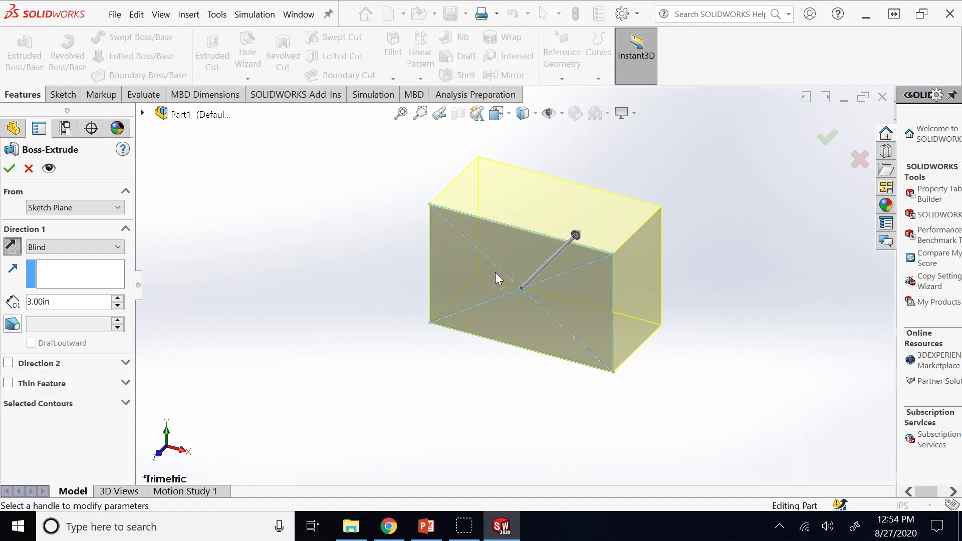
left_click(12, 246)
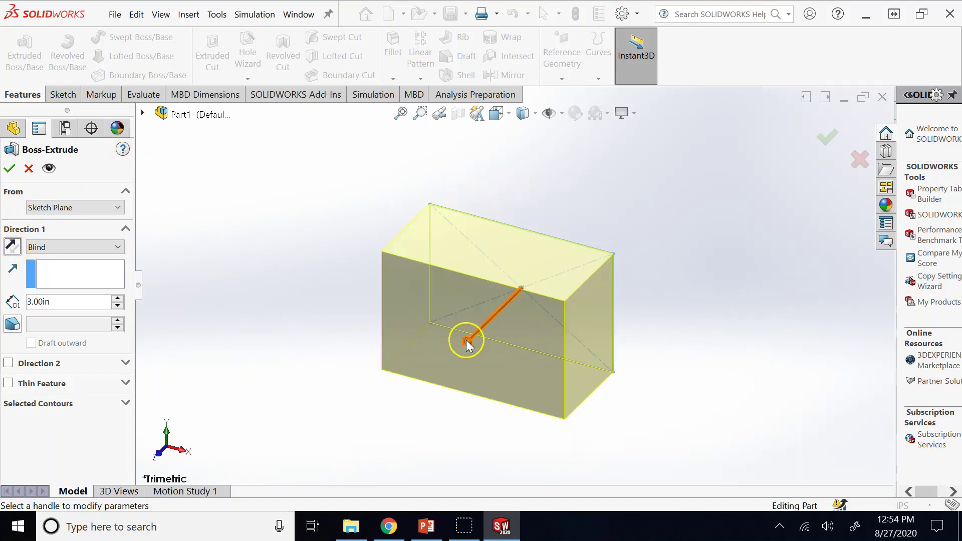
- Change the Direction 1 depth to 2.00 in and enable Direction 2
left_click_drag(467, 341, 467, 345)
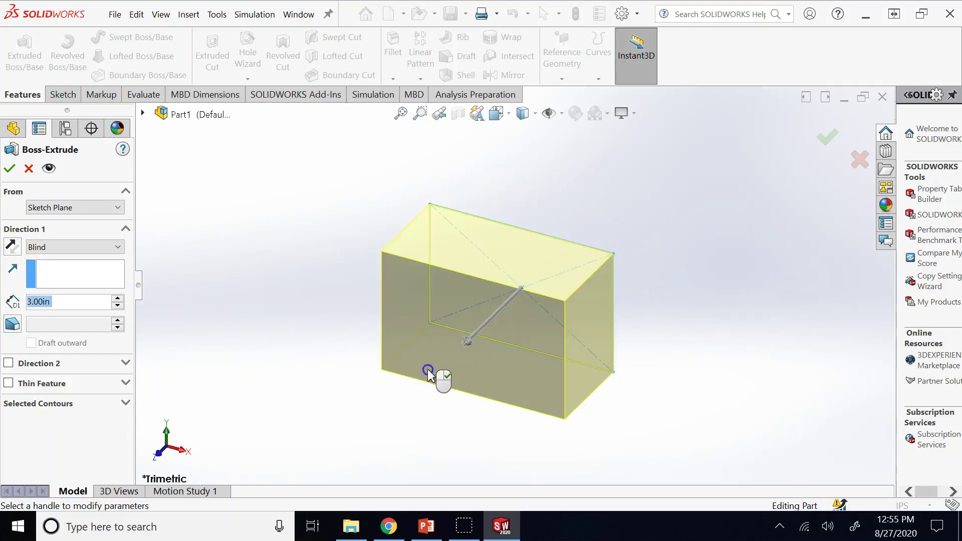
left_click(466, 344)
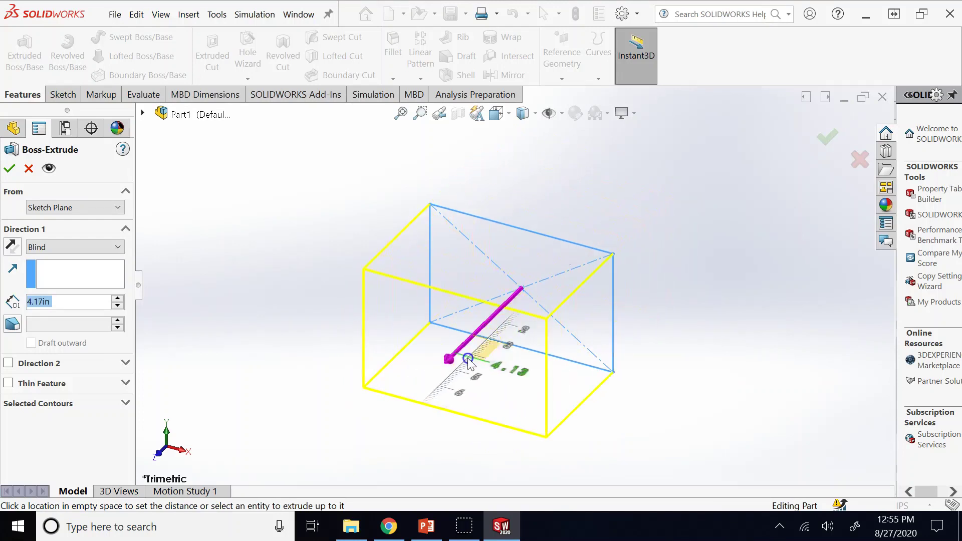
left_click(206, 281)
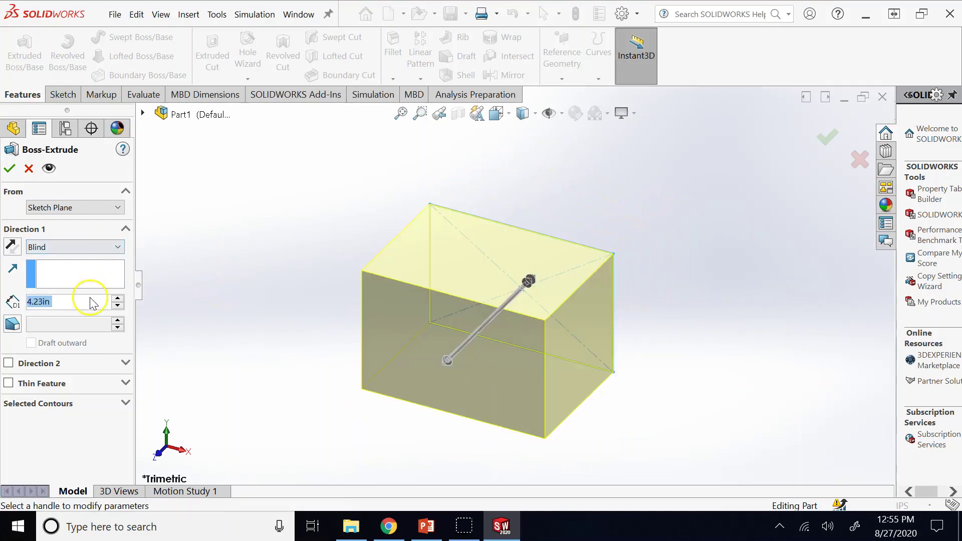
type("2")
left_click(278, 236)
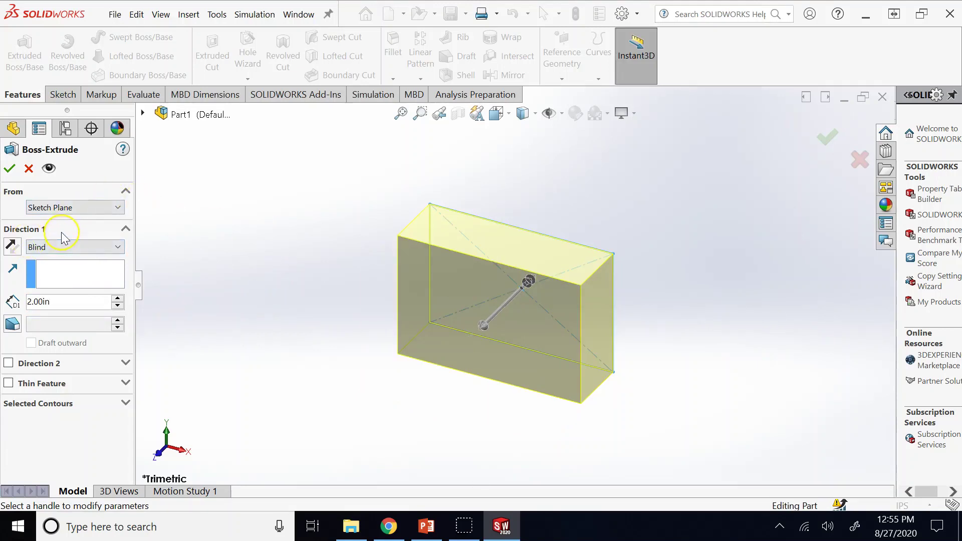
left_click(589, 307)
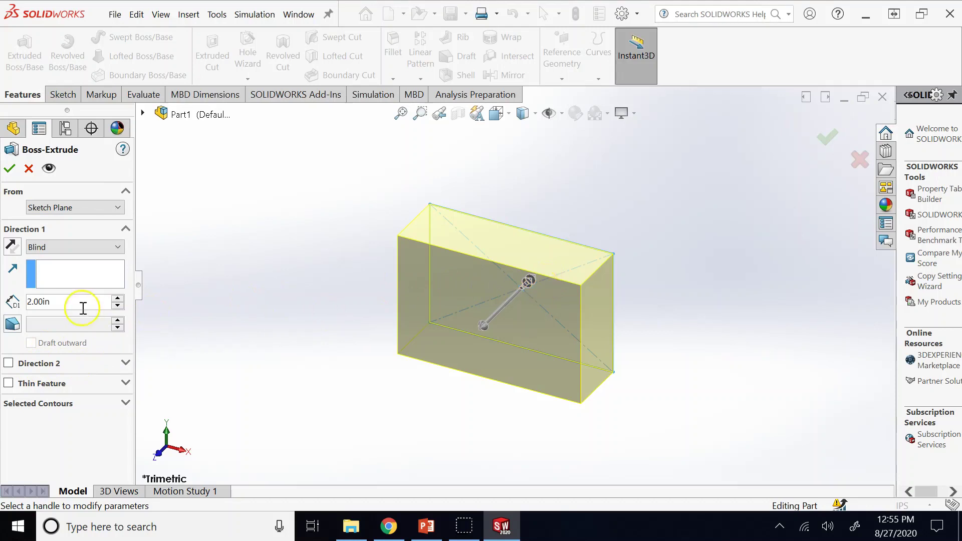
left_click(11, 363)
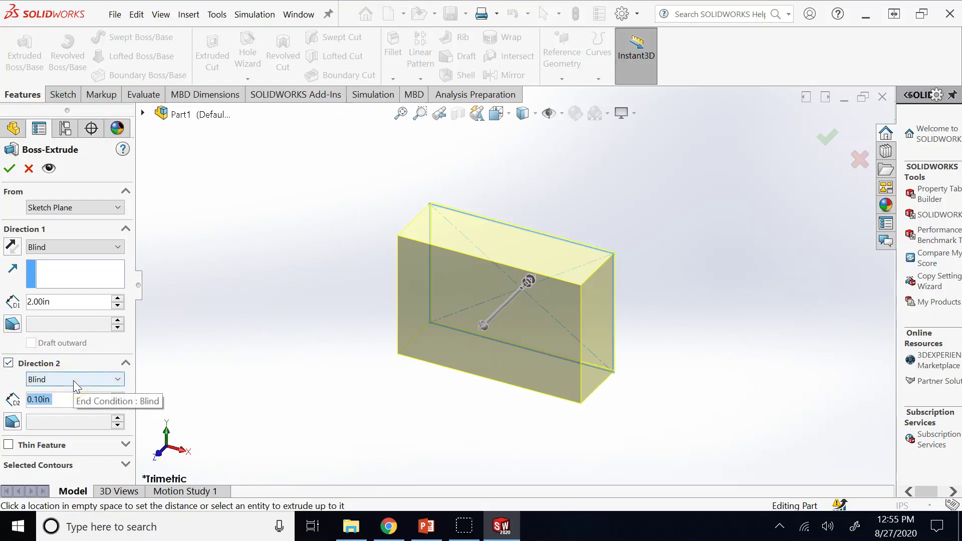
- Set the Direction 2 depth to 1.00 in and accept Boss-Extrude1
type("1")
left_click(322, 267)
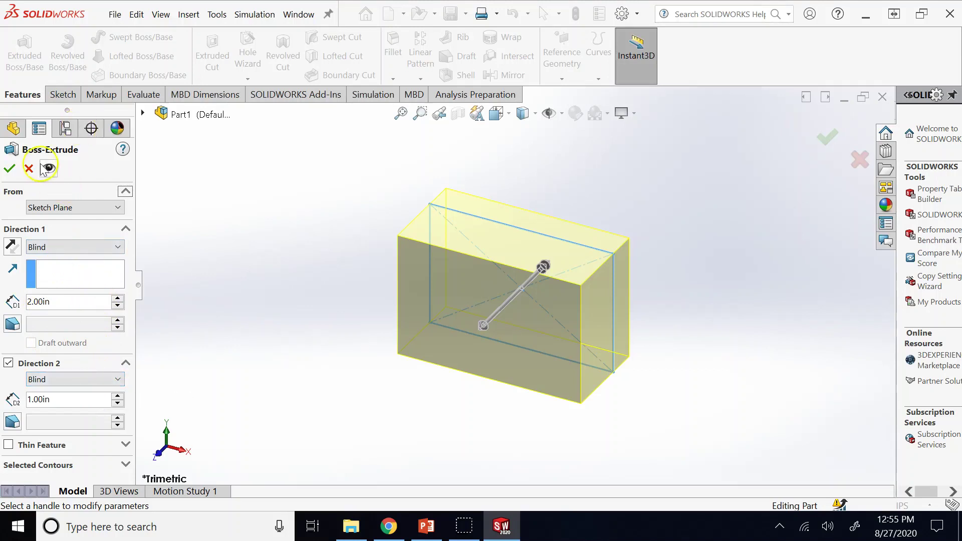
left_click(10, 169)
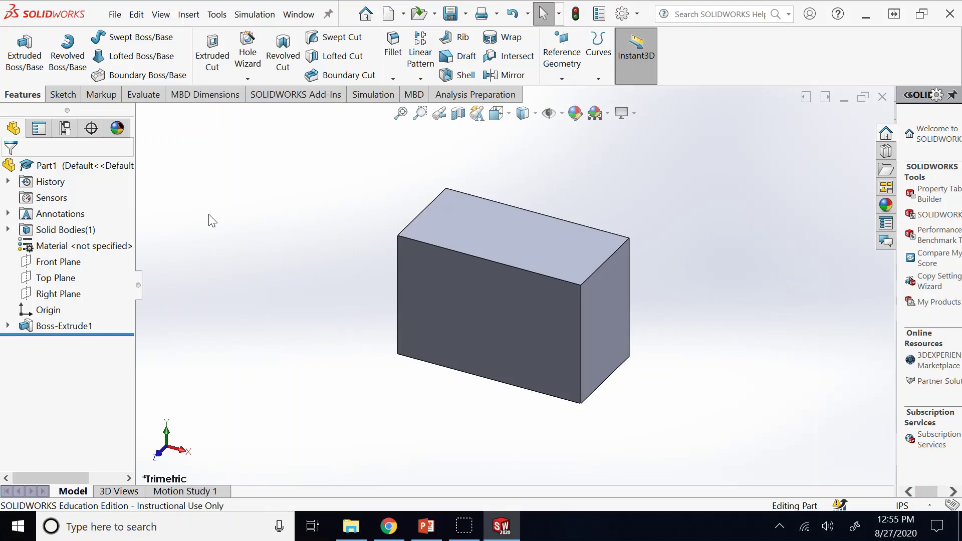
- Select Boss-Extrude1, then expand it to list Sketch1 beneath
left_click(88, 327)
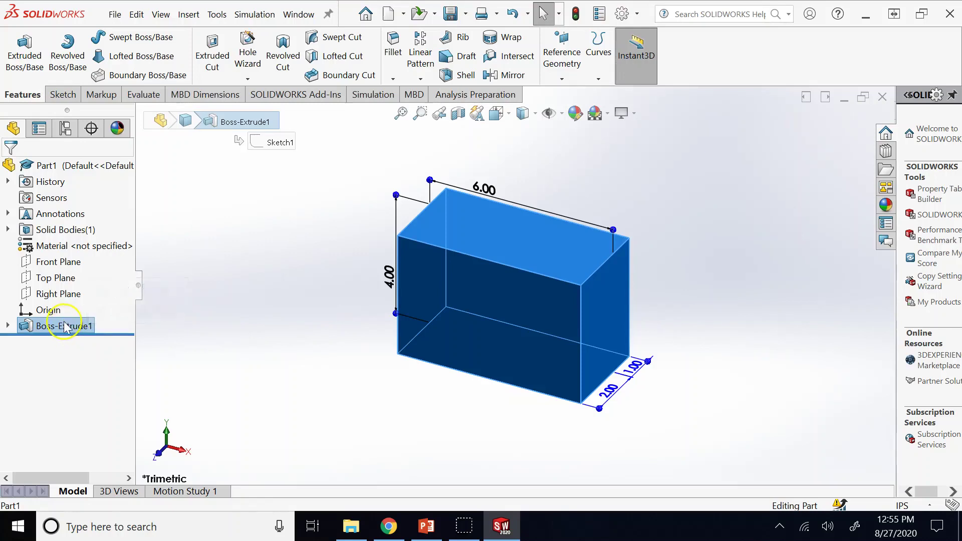
left_click(28, 330)
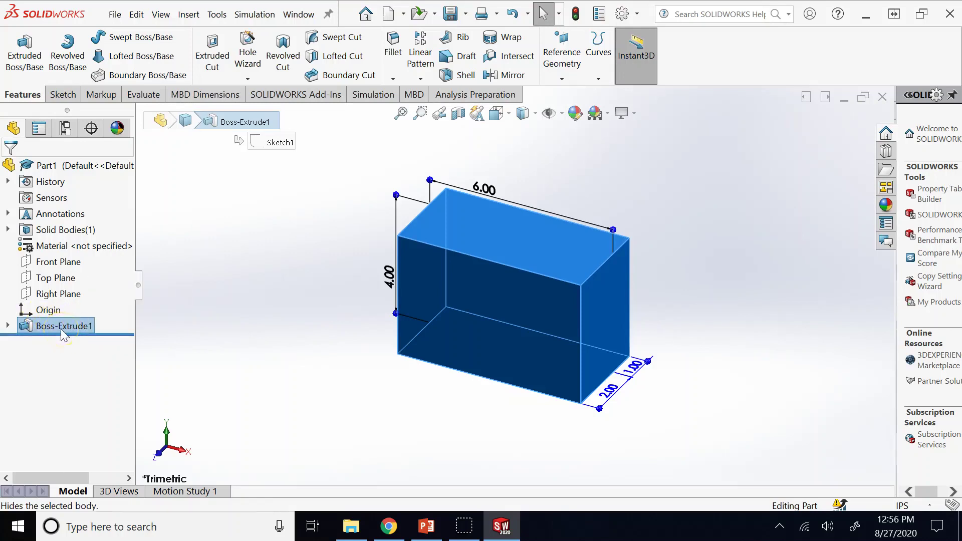
left_click(597, 268)
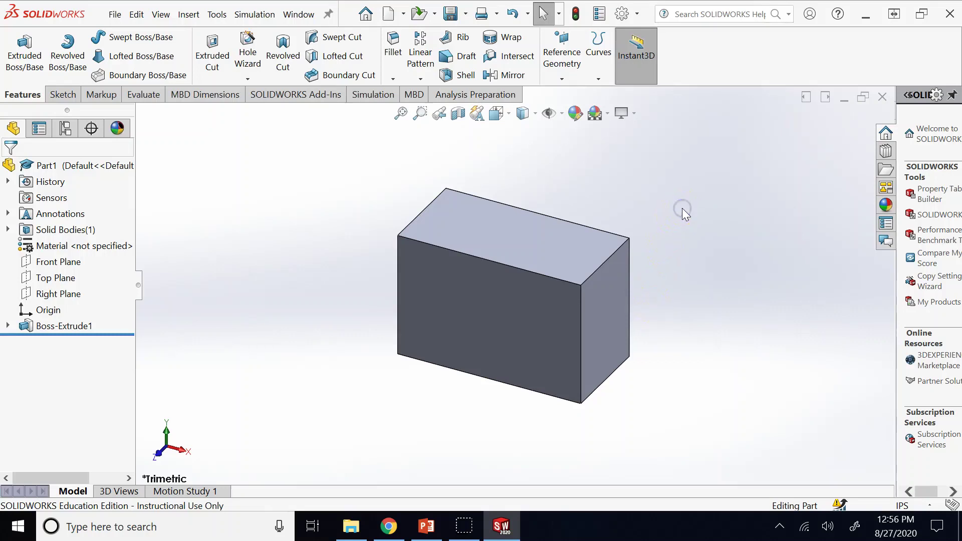
left_click(7, 325)
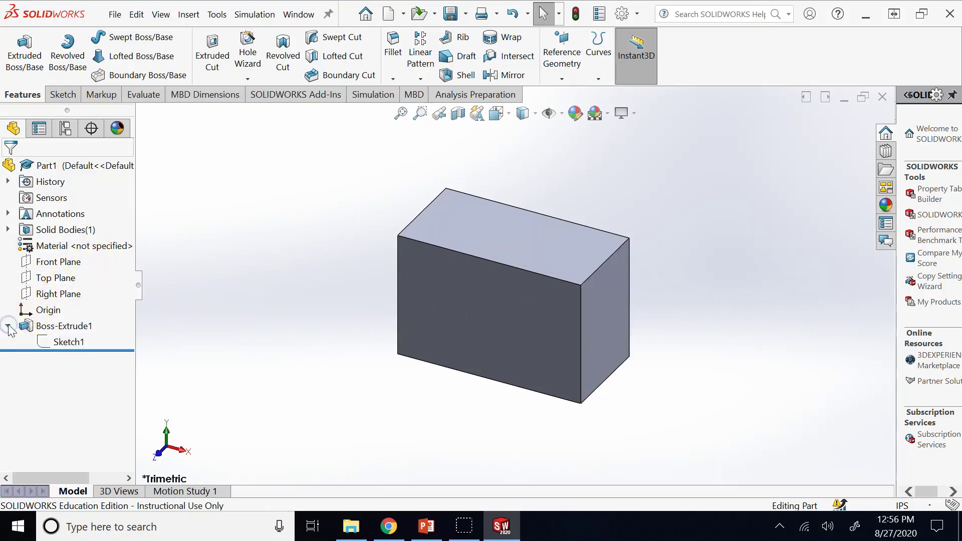
- Select Sketch1 repeatedly to display its 6.00 by 4.00 in dimensions
left_click(62, 329)
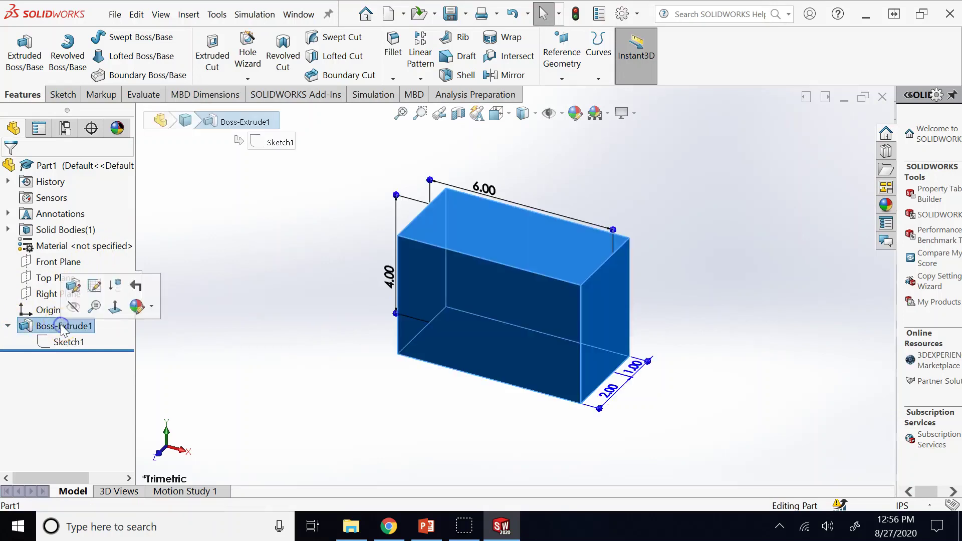
left_click(77, 345)
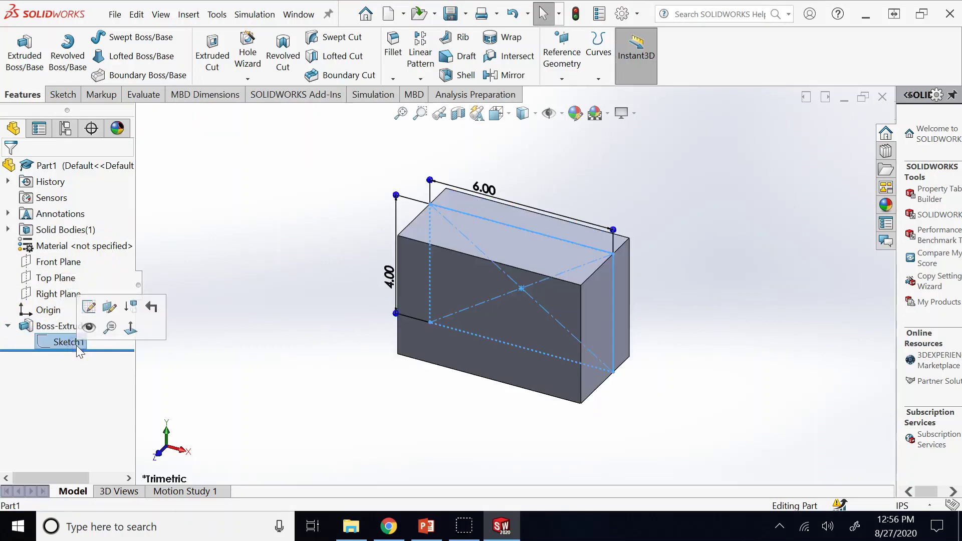
left_click(247, 278)
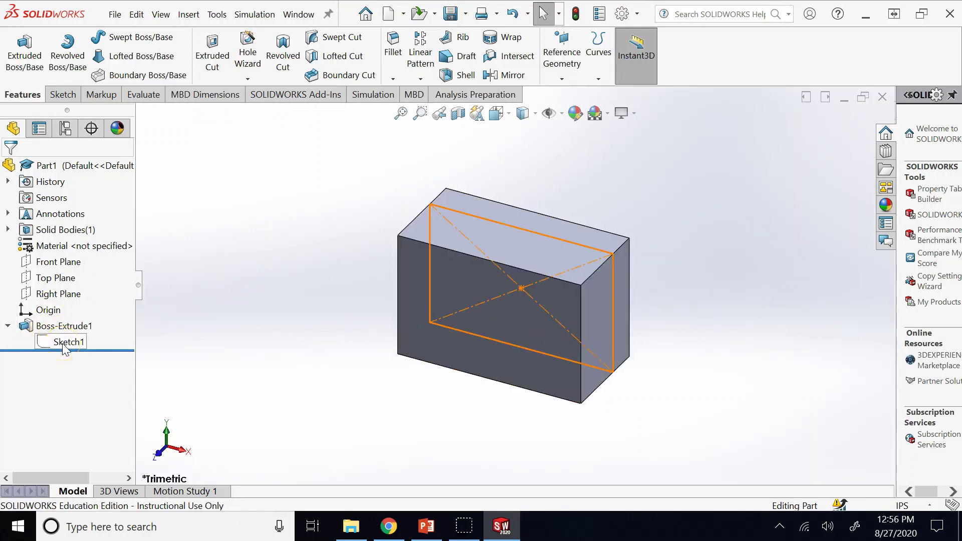
left_click(64, 346)
key("Escape")
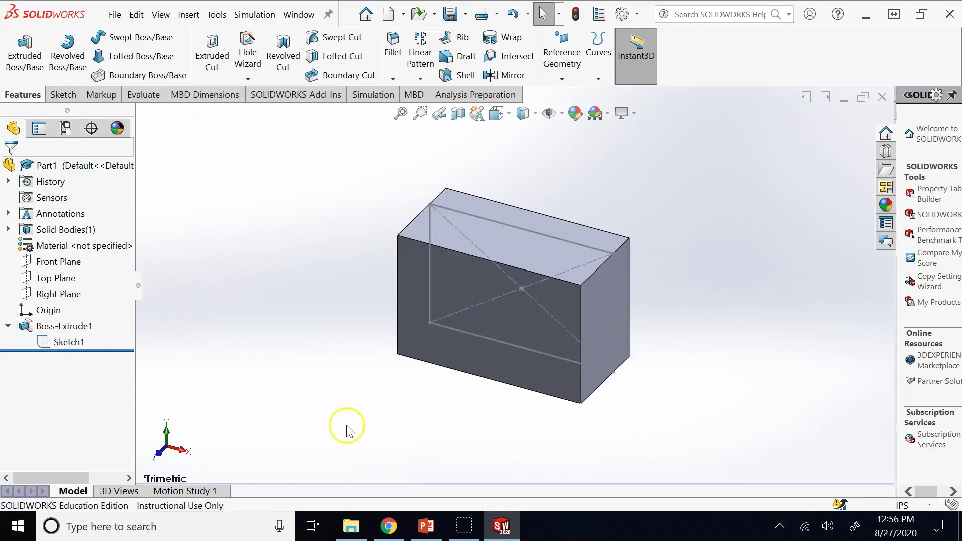
left_click(76, 344)
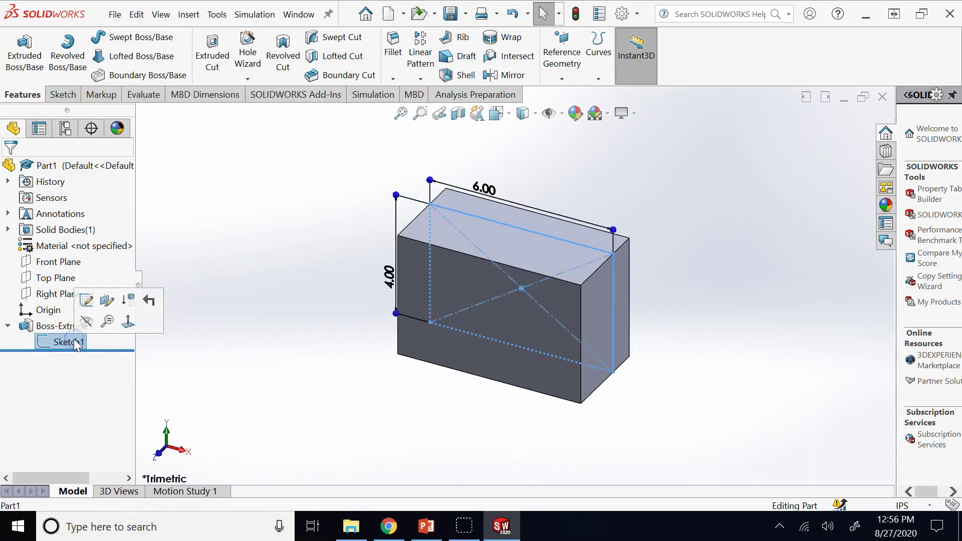
left_click(430, 403)
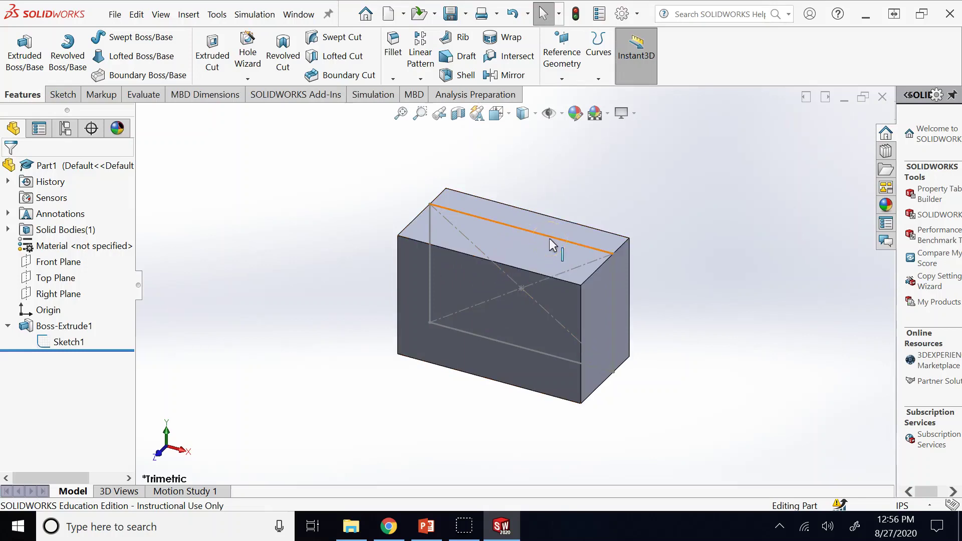
- Open and dismiss Sketch1's context menu, and orbit the box to another angle
mouse_move(550, 239)
left_mouse_down()
mouse_move(507, 218)
mouse_move(579, 336)
mouse_move(291, 292)
mouse_move(376, 226)
left_mouse_up()
left_click(608, 243)
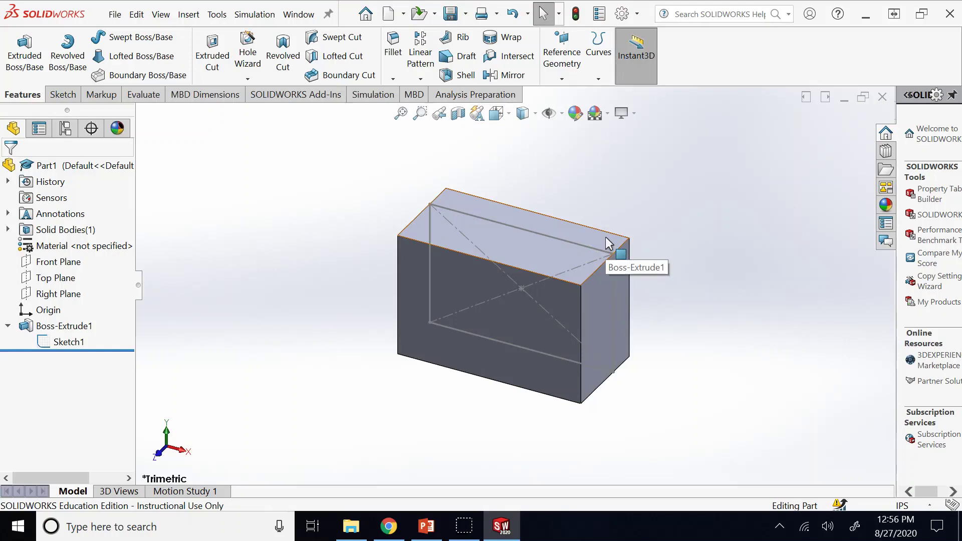
right_click(58, 341)
left_click(222, 263)
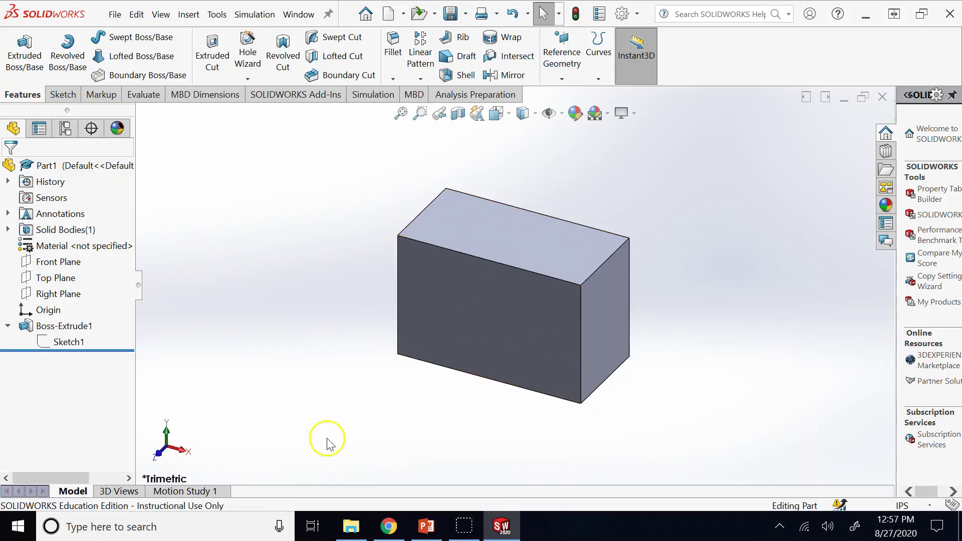
middle_click_drag(344, 434, 596, 266)
scroll(596, 266, "down", 2)
scroll(596, 266, "up", 2)
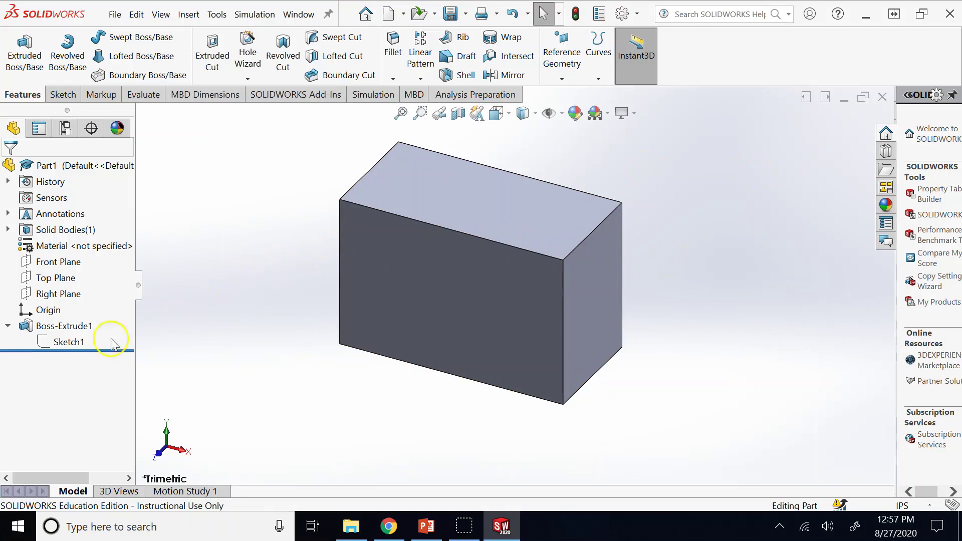
- Select Sketch1 and Boss-Extrude1 to show the sketch dimensions and 2.00/1.00 in depths
left_click(80, 342)
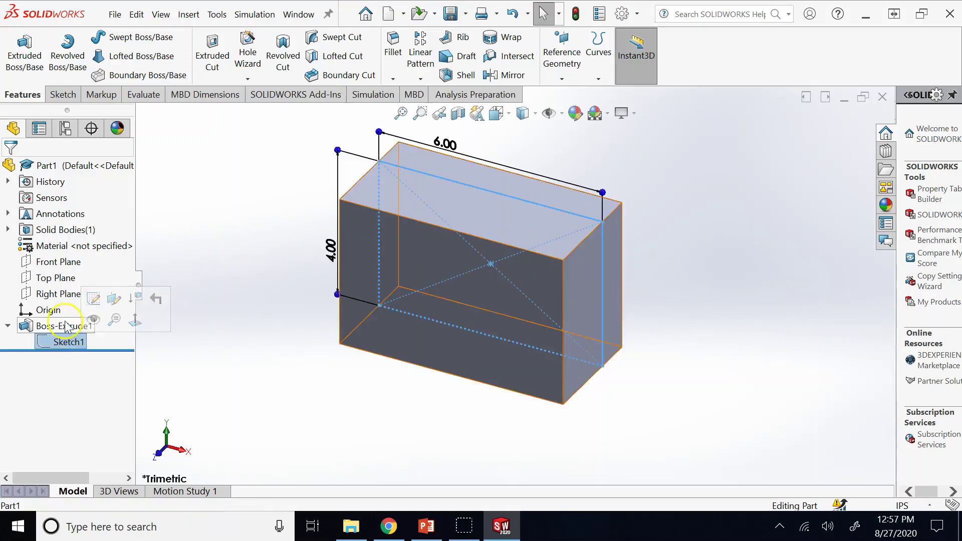
left_click(66, 326)
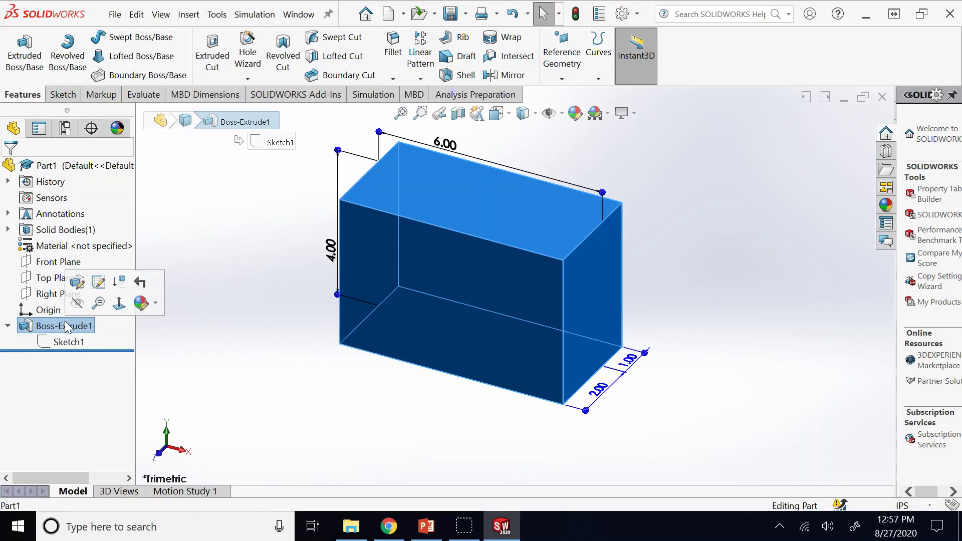
left_click(237, 244)
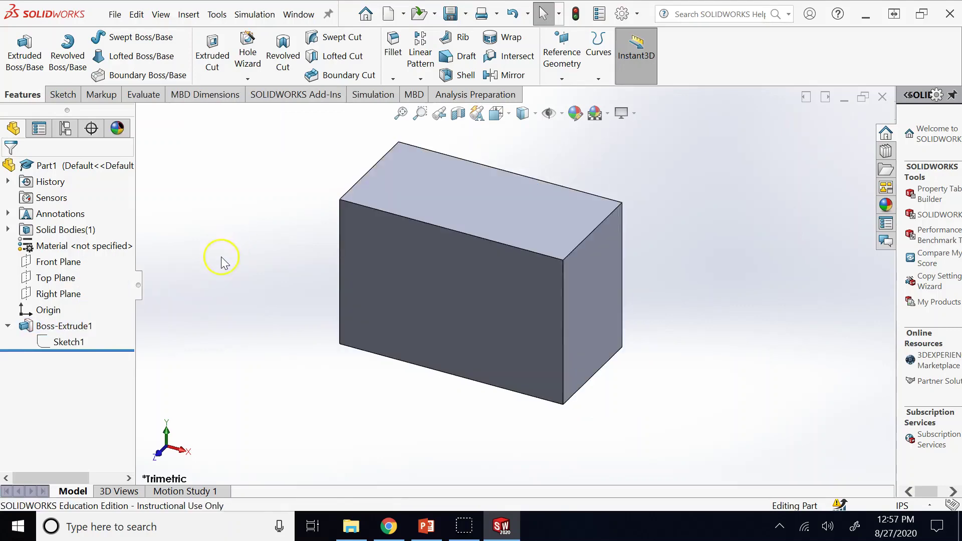
- Check the context menus of Boss-Extrude1 and Sketch1, ending on Boss-Extrude1's menu
right_click(77, 331)
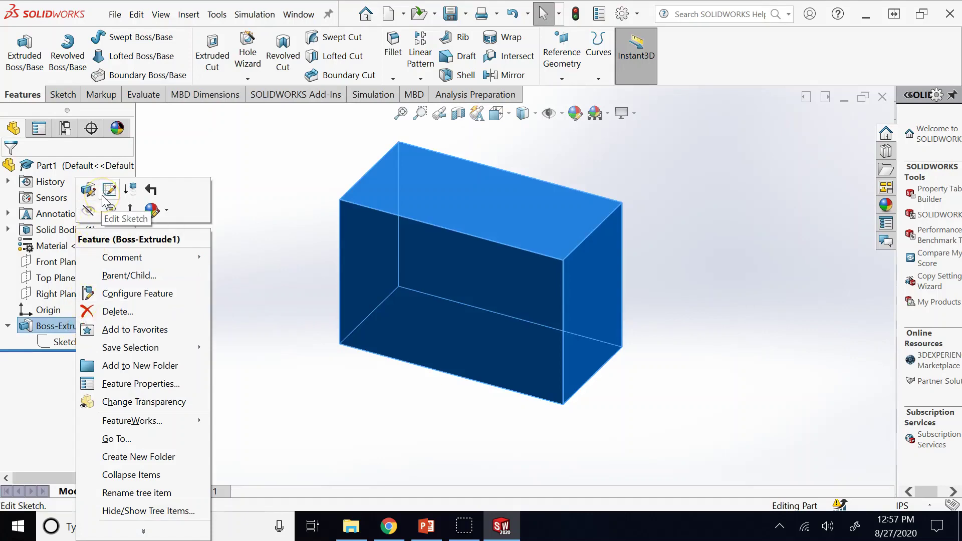
left_click(236, 258)
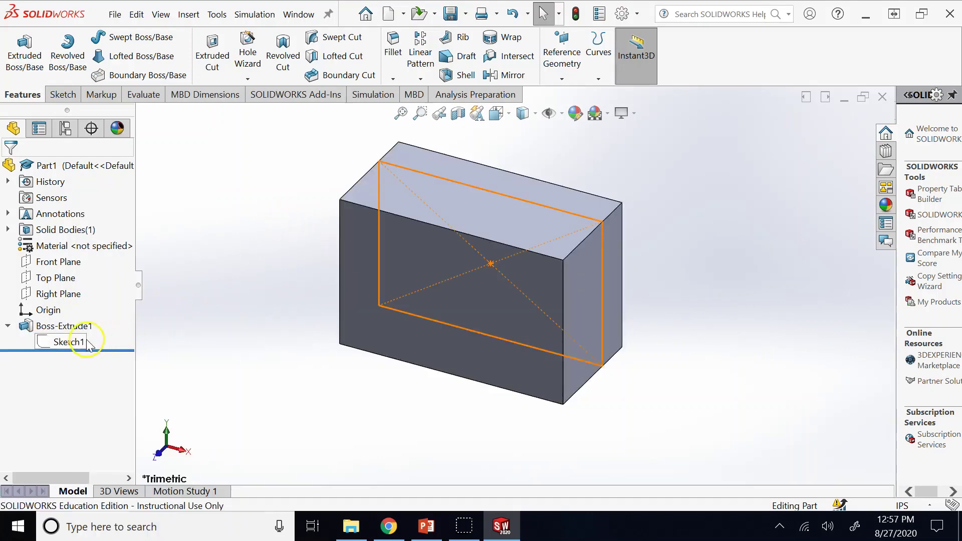
right_click(60, 344)
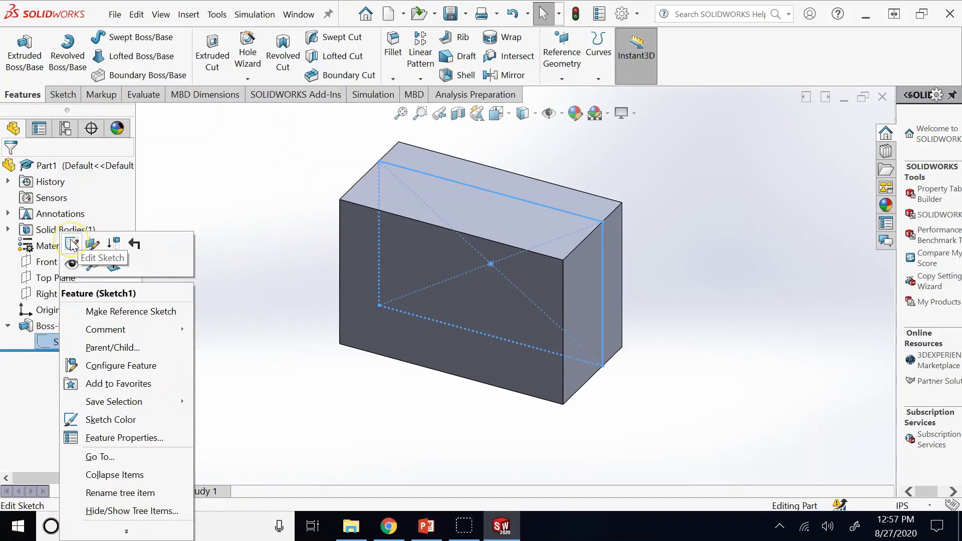
left_click(180, 178)
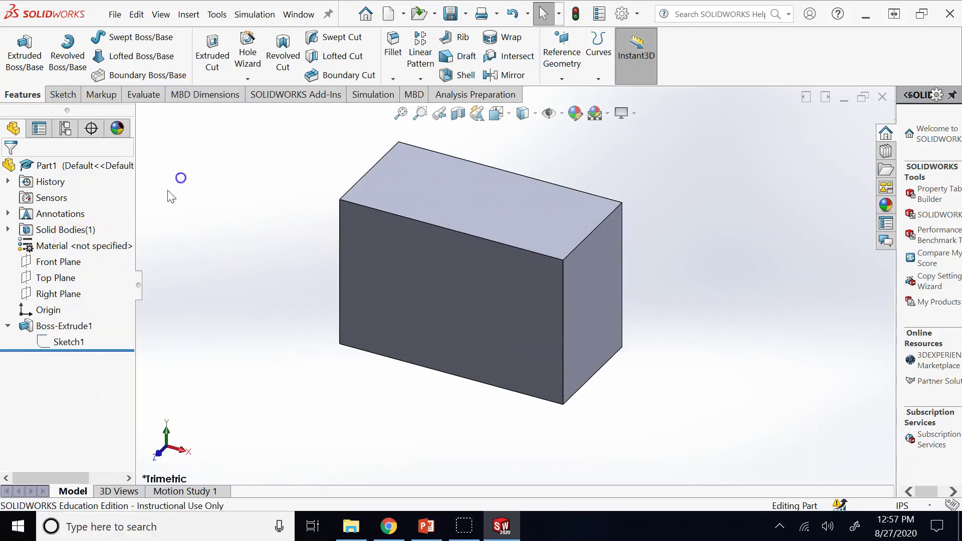
right_click(74, 331)
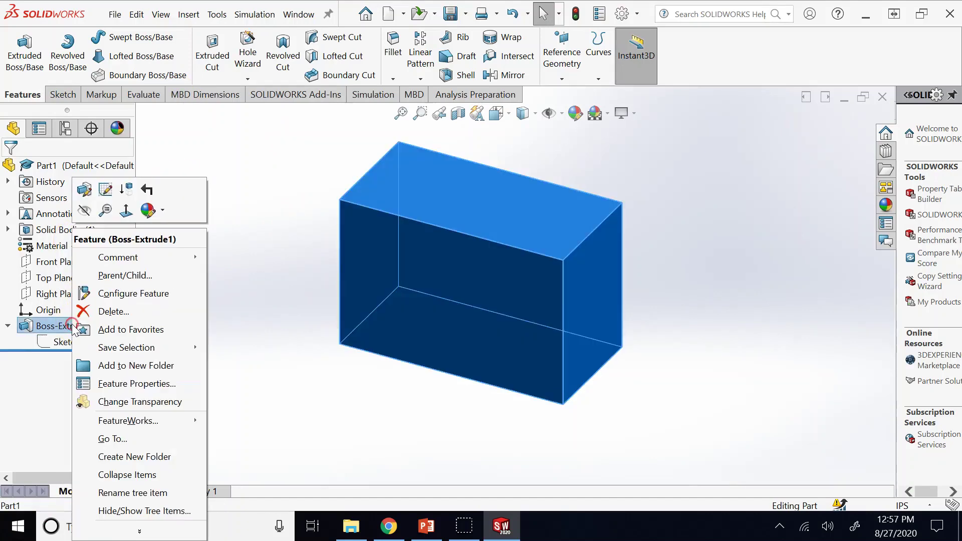
- Edit Sketch1 and delete the rectangle with its dimensions
left_click(106, 190)
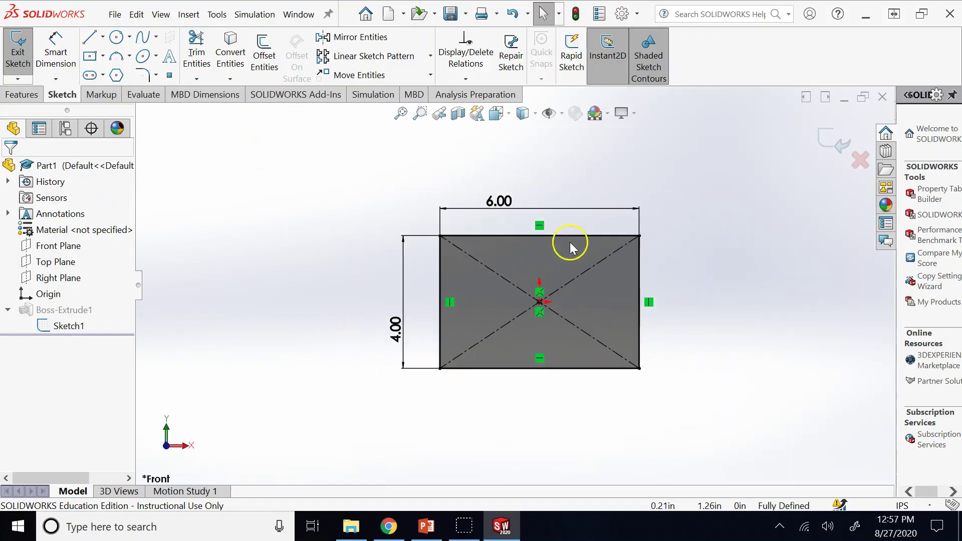
mouse_move(673, 413)
left_mouse_down()
mouse_move(429, 288)
mouse_move(390, 209)
left_mouse_up()
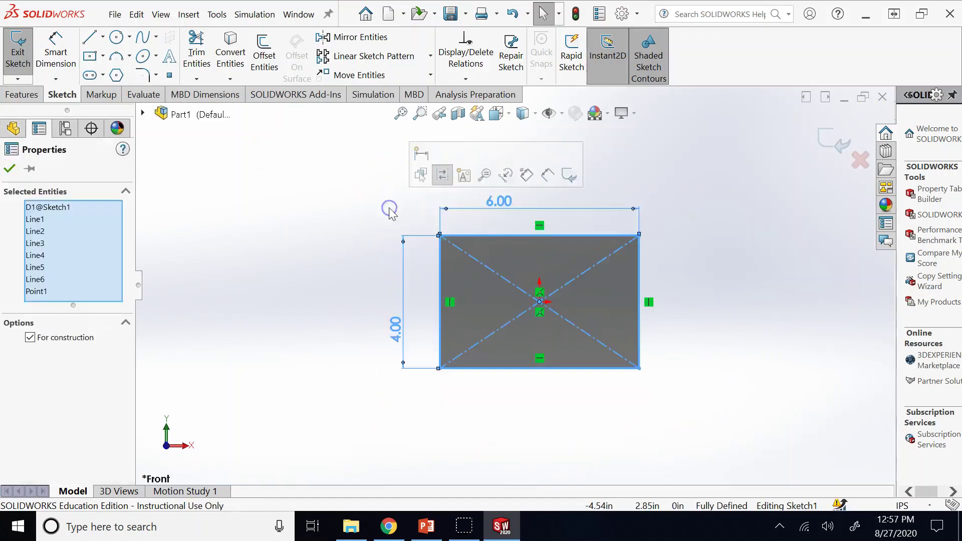
key("Delete")
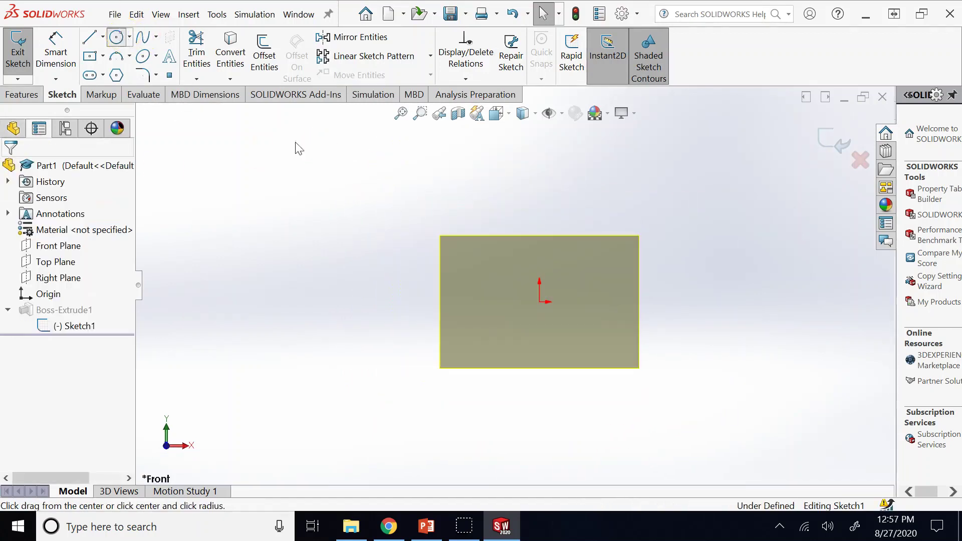
- Draw a circle centred on the origin, dimension it Ø5 in, and exit the sketch
left_click(538, 301)
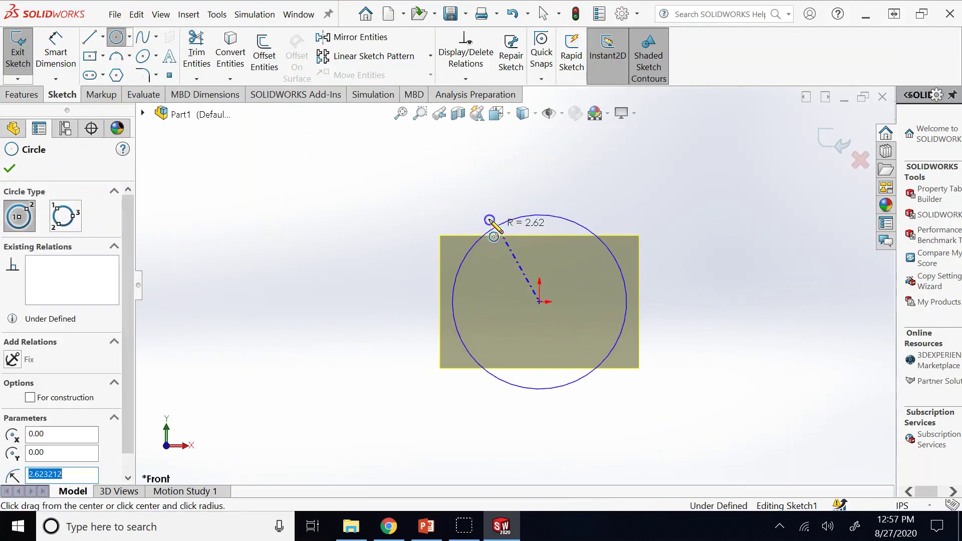
left_click(490, 221)
left_click(55, 50)
left_click(511, 223)
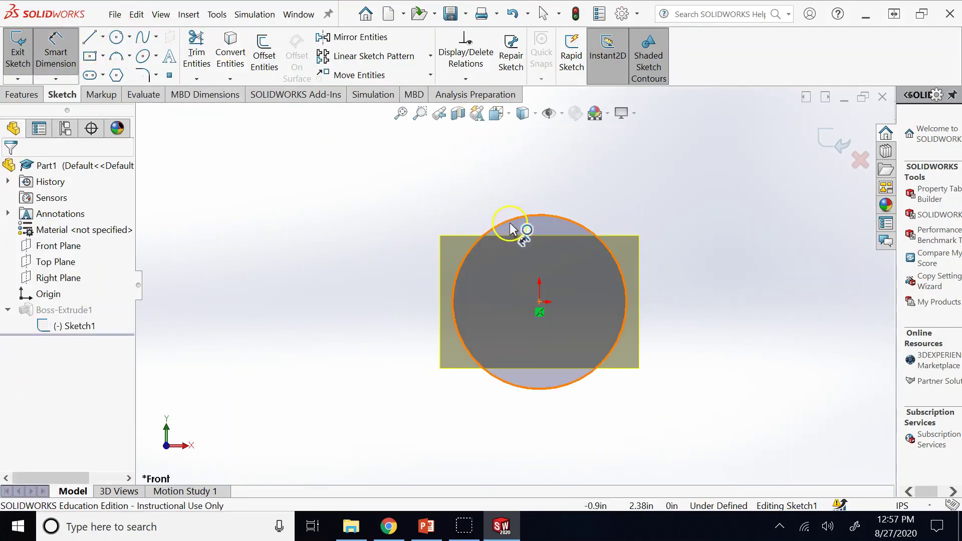
left_click(354, 242)
type("5")
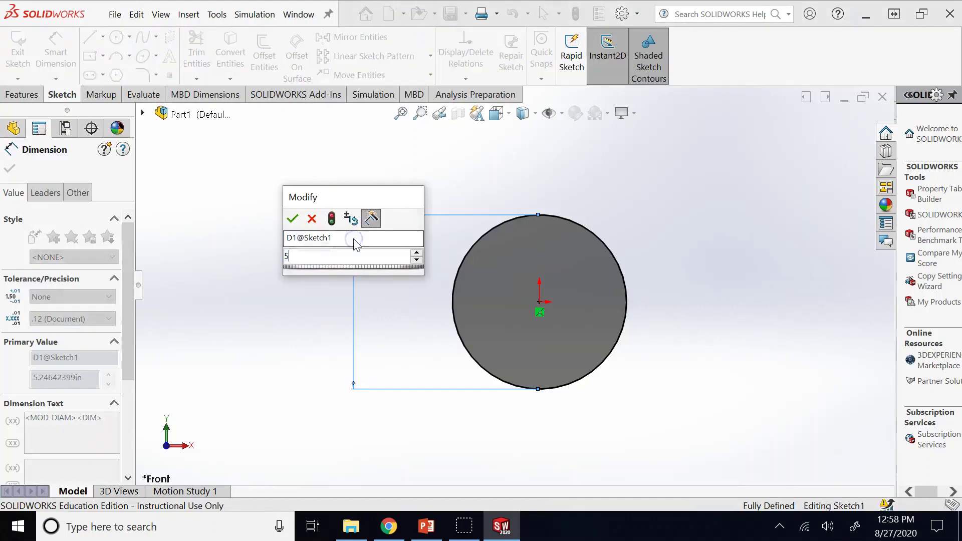
key("Return")
left_click(785, 211)
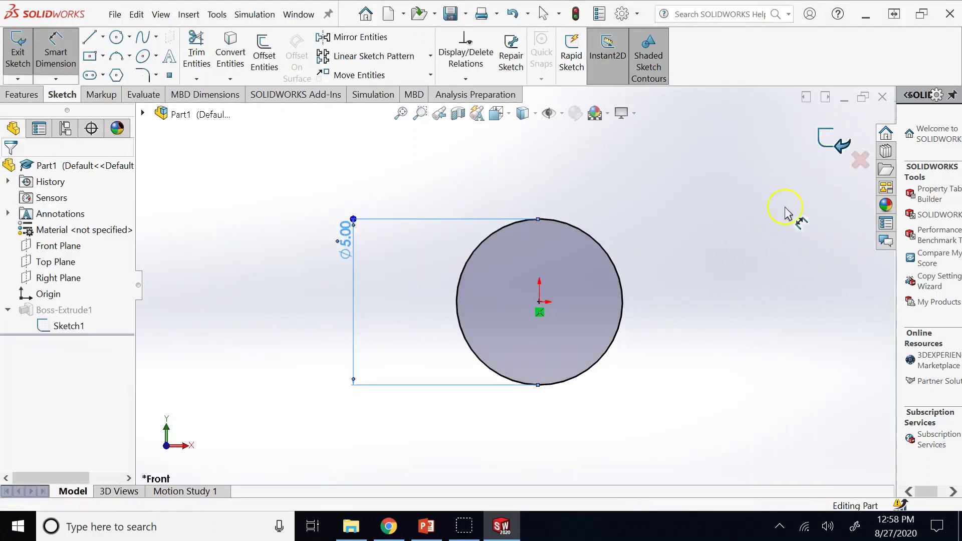
left_click(785, 210)
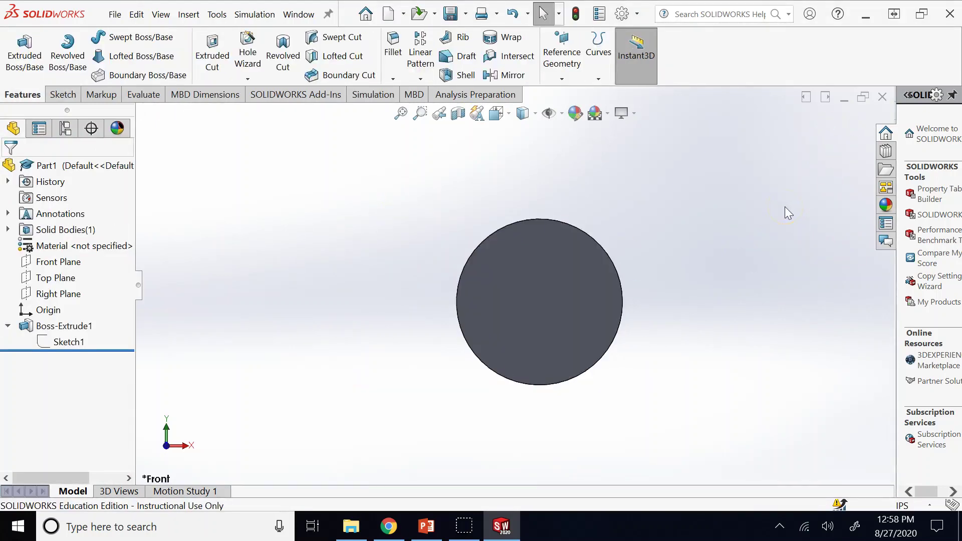
- Switch to isometric view and bring up Boss-Extrude1's context menu in the feature tree
key("ctrl+7")
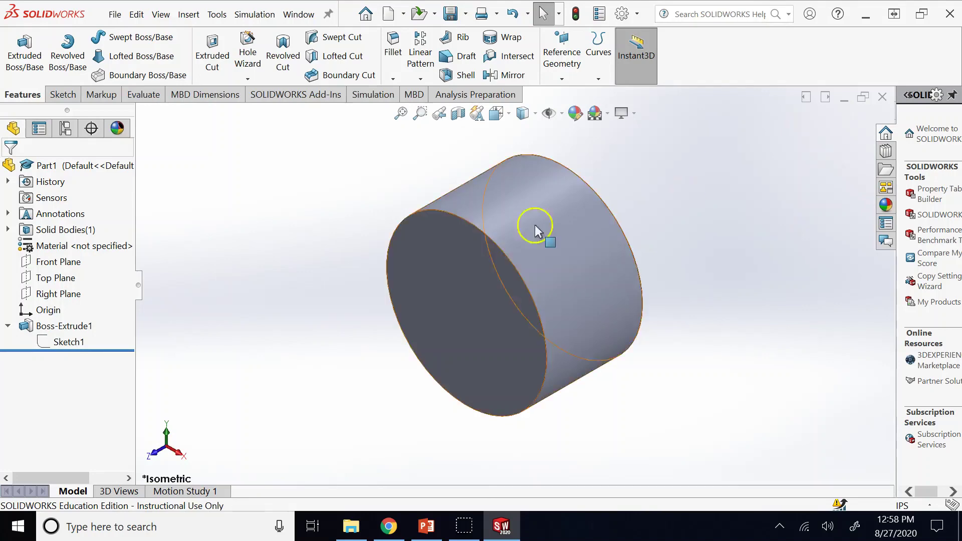
right_click(78, 328)
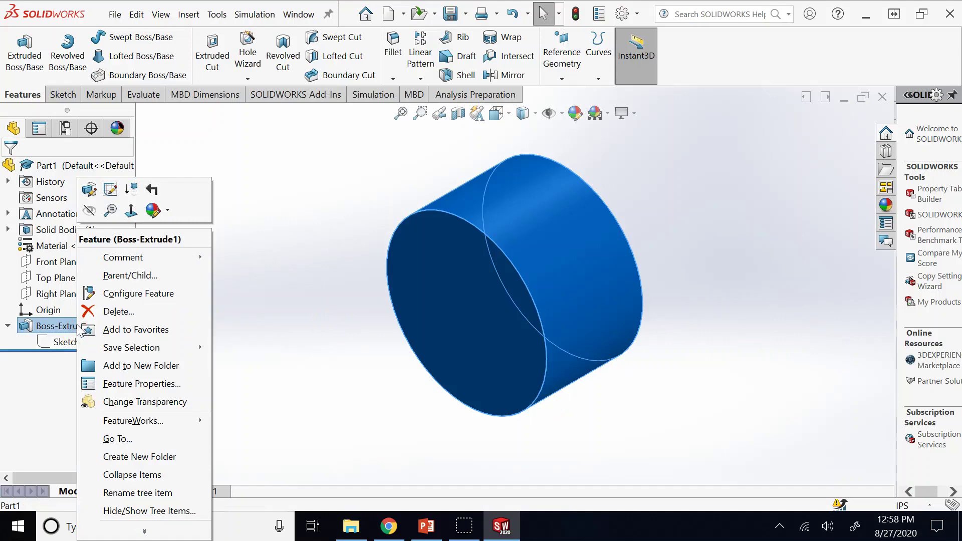
- Edit Boss-Extrude1 and set its depths to 4.00 in for Direction 1 and 2.00 in for Direction 2
left_click(90, 190)
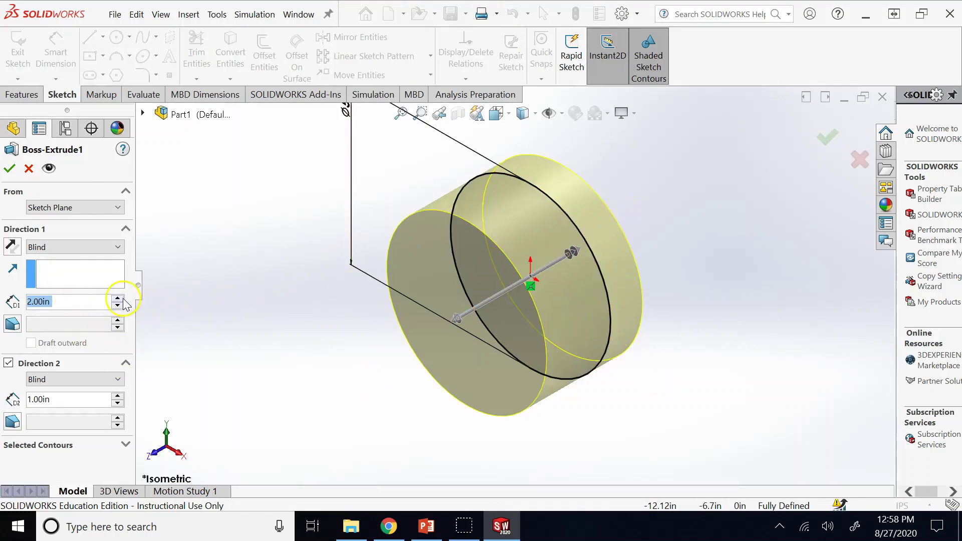
type("4")
key("Return")
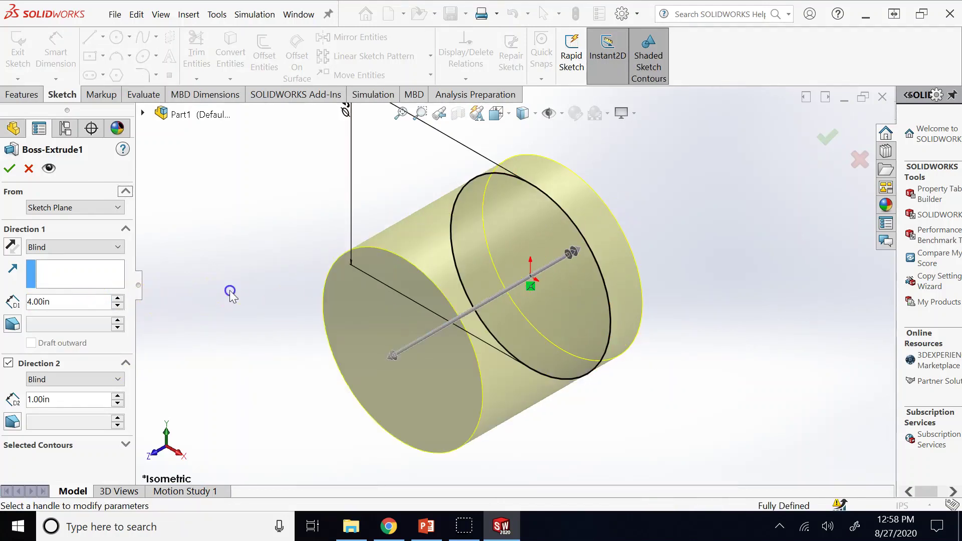
left_click(53, 402)
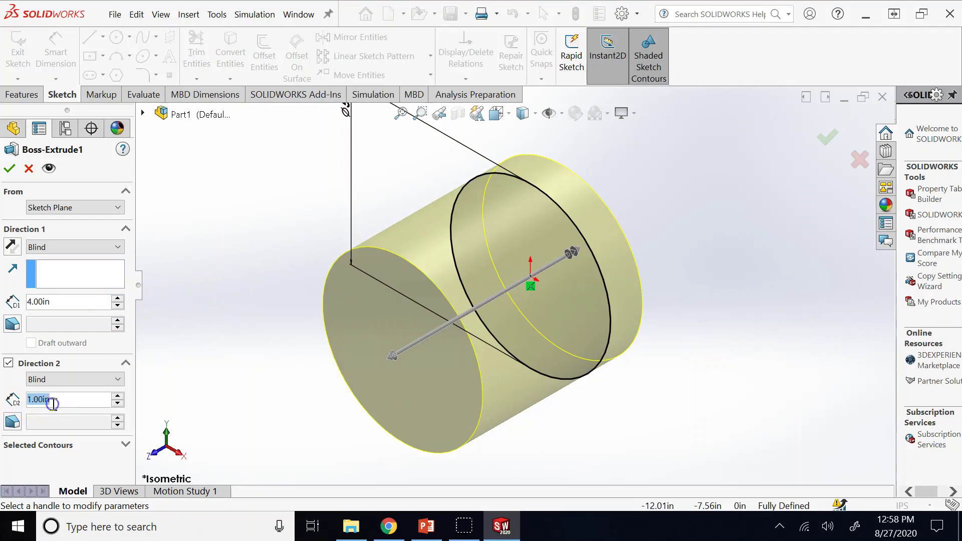
type("2")
key("Return")
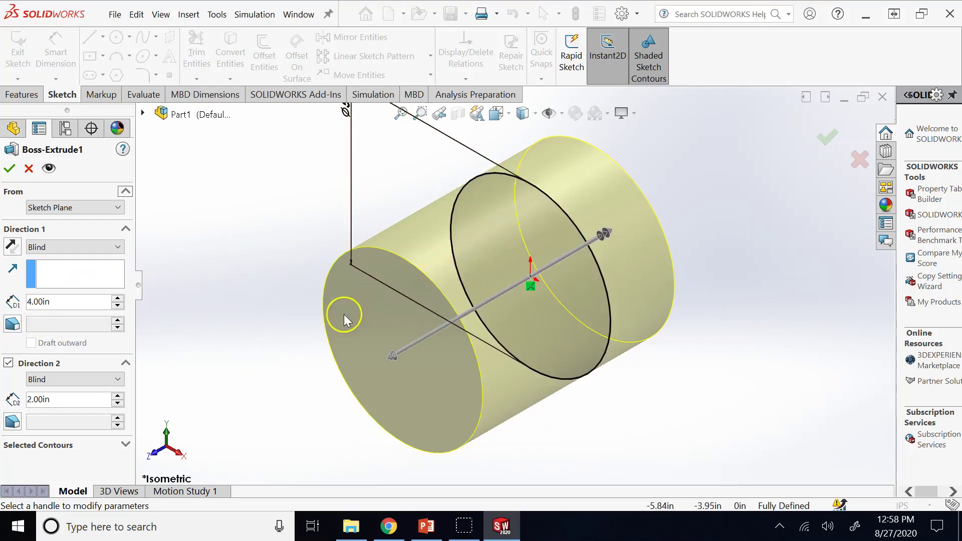
left_click(11, 326)
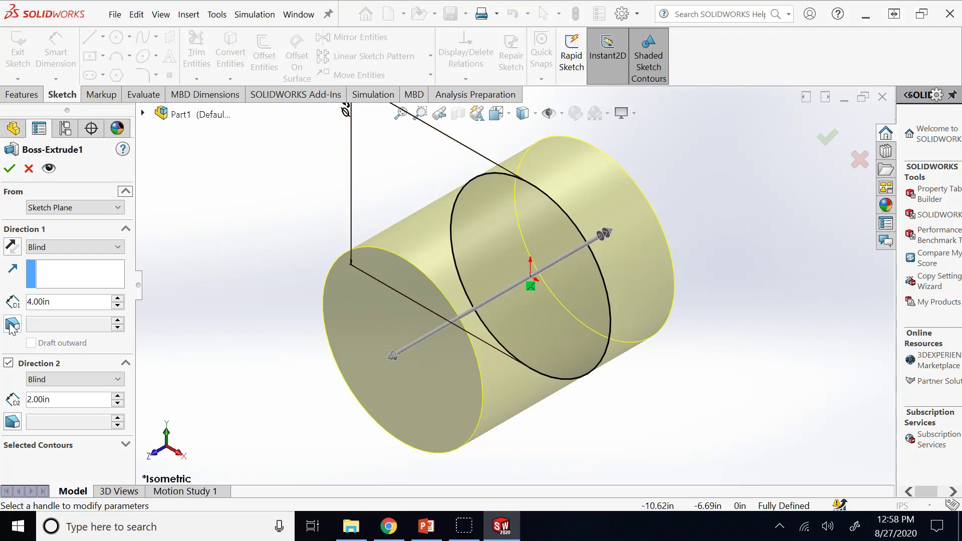
- Turn on a 10° inward draft for Direction 1, leaving Draft outward unchecked
left_click(11, 326)
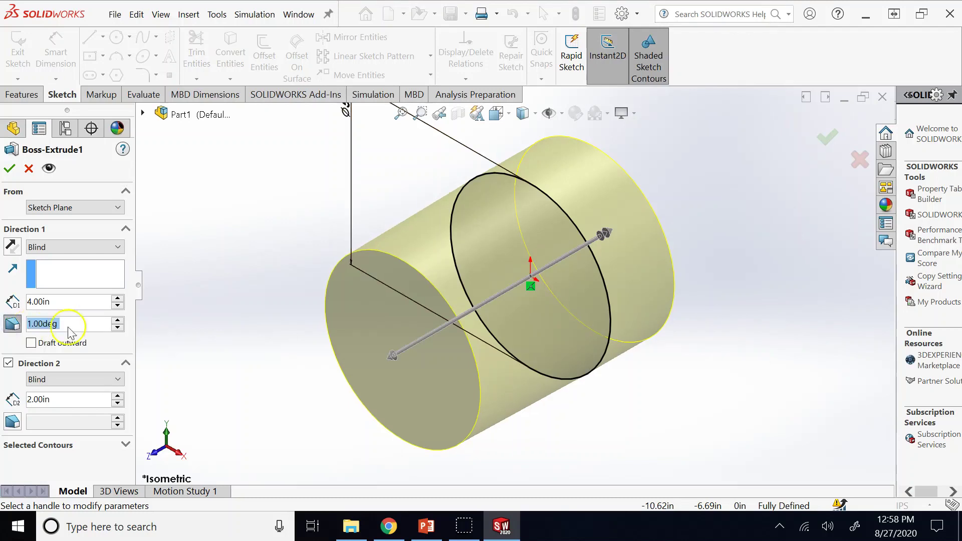
left_click(119, 320)
left_click(118, 320)
left_click(119, 320)
left_click(119, 321)
left_click(119, 320)
left_click(119, 320)
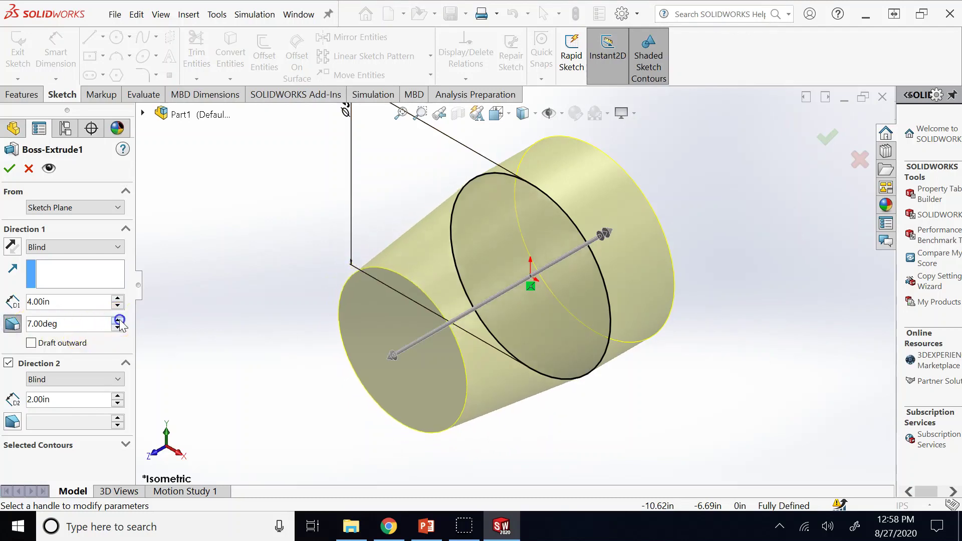
left_click(119, 320)
left_click(118, 320)
left_click(119, 320)
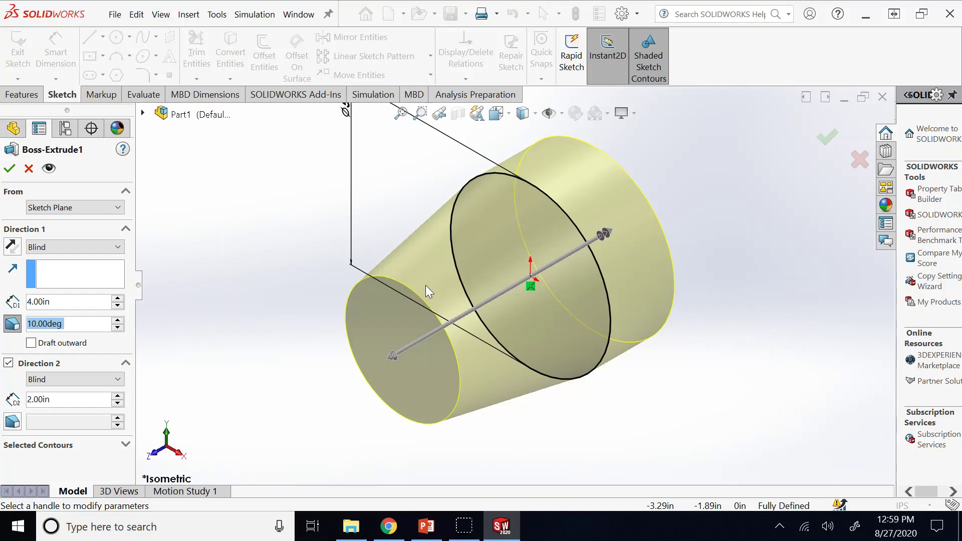
left_click(33, 345)
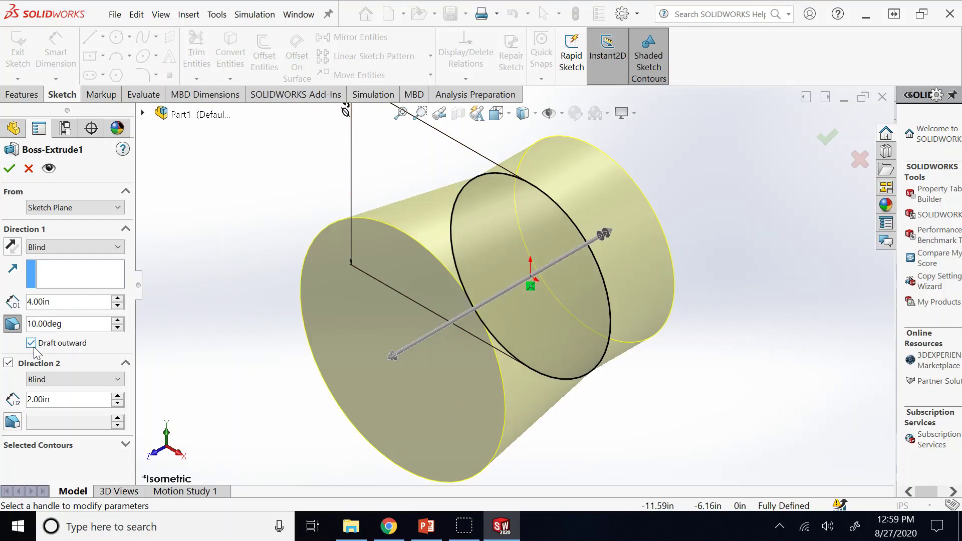
left_click(34, 348)
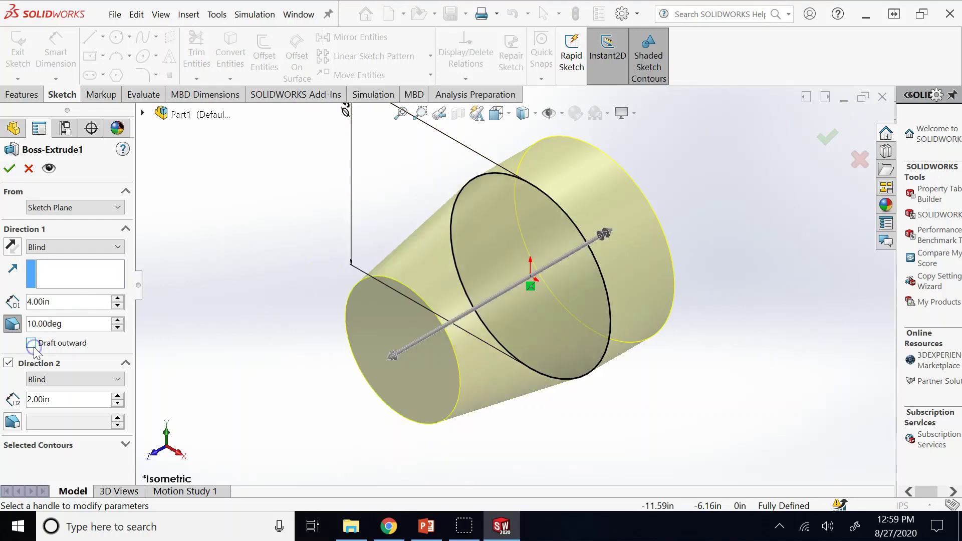
- Add a 20° draft for Direction 2 and apply the tapered extrusion
left_click(12, 422)
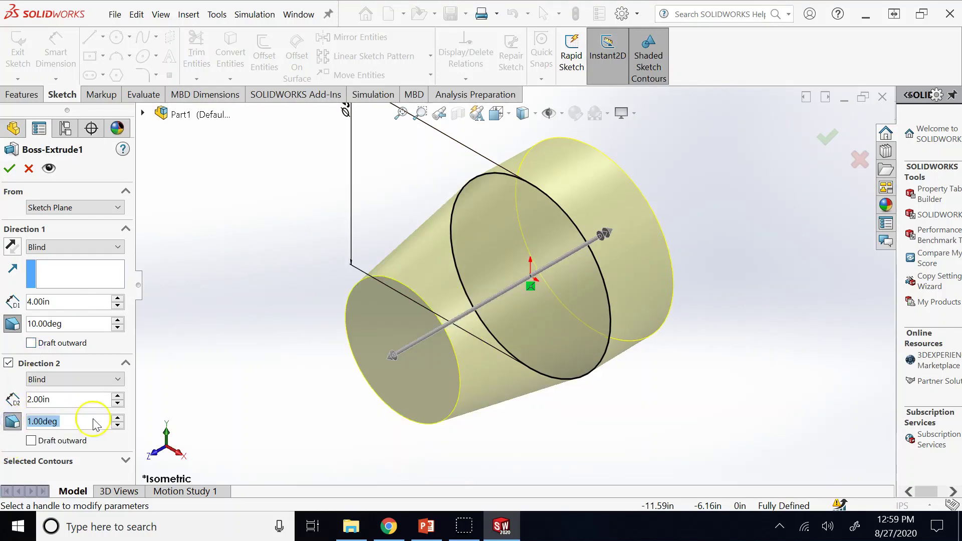
double_click(117, 418)
left_click_drag(118, 420, 118, 419)
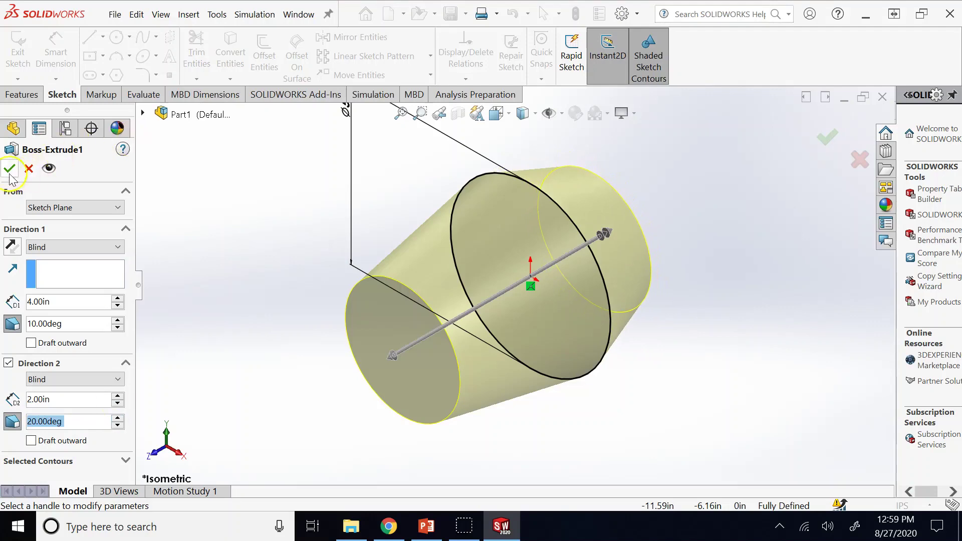
right_click(435, 446)
- Orbit the double-tapered solid to view it from several sides, then select Boss-Extrude1
mouse_move(678, 425)
middle_mouse_down()
mouse_move(687, 410)
mouse_move(690, 416)
middle_mouse_up()
key("Right")
key("Right")
key("Right")
key("Right")
key("Right")
key("Right")
key("Right")
key("Right")
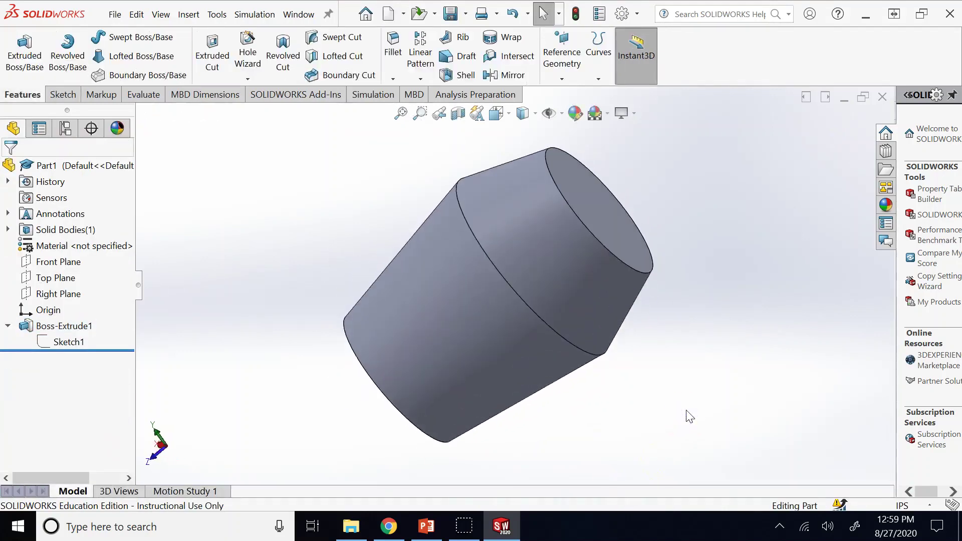
key("Down")
key("Down")
key("Down")
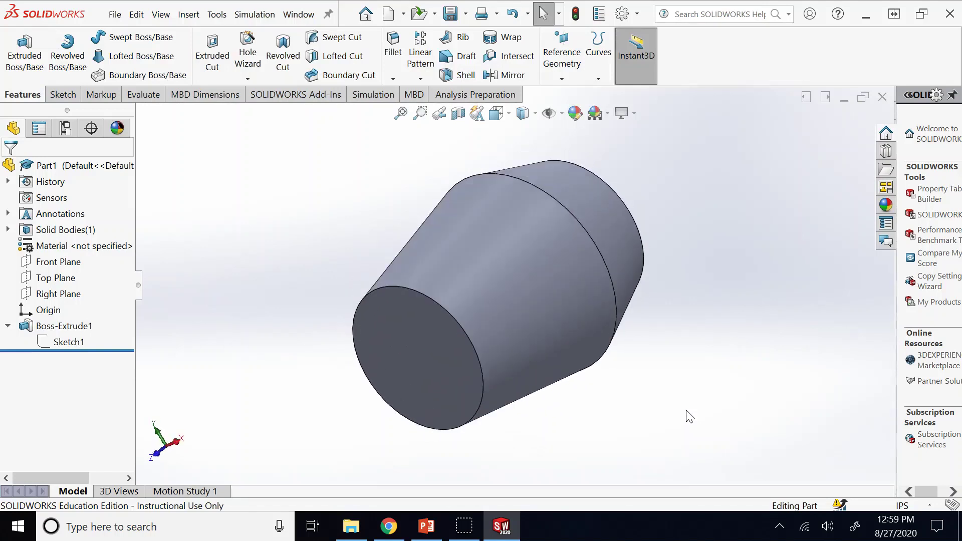
key("Left")
key("Left")
key("Left")
key("Left")
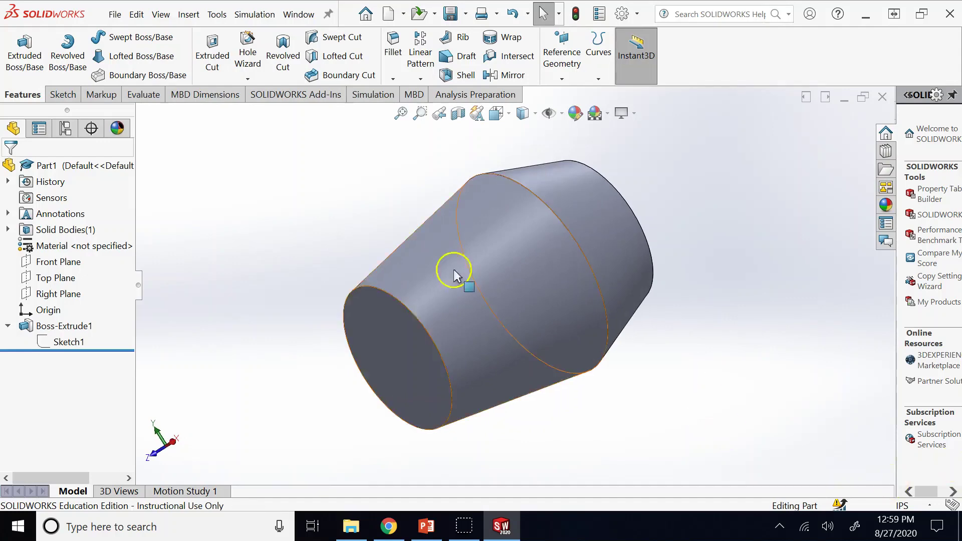
left_click(60, 328)
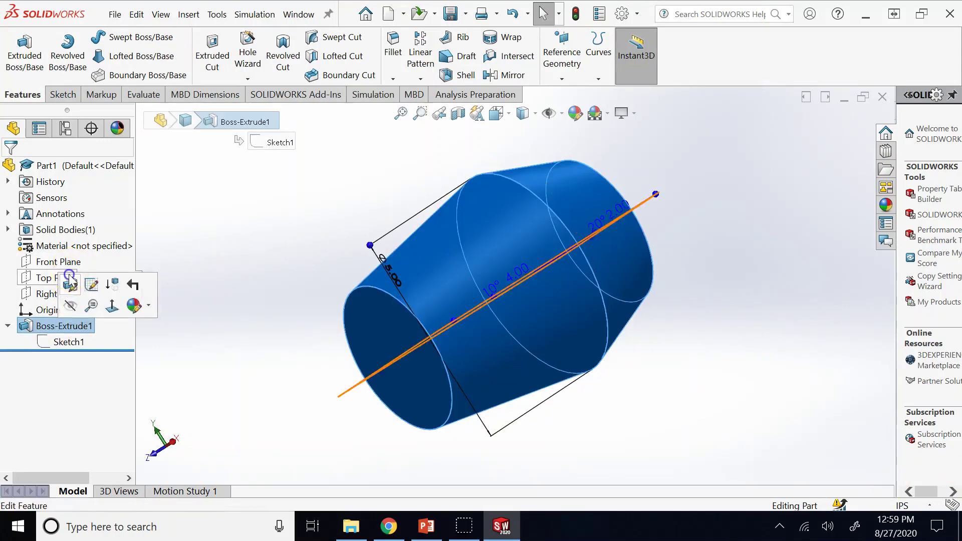
- Reopen Boss-Extrude1, view its contour selection options, then cancel without changes
left_click(70, 280)
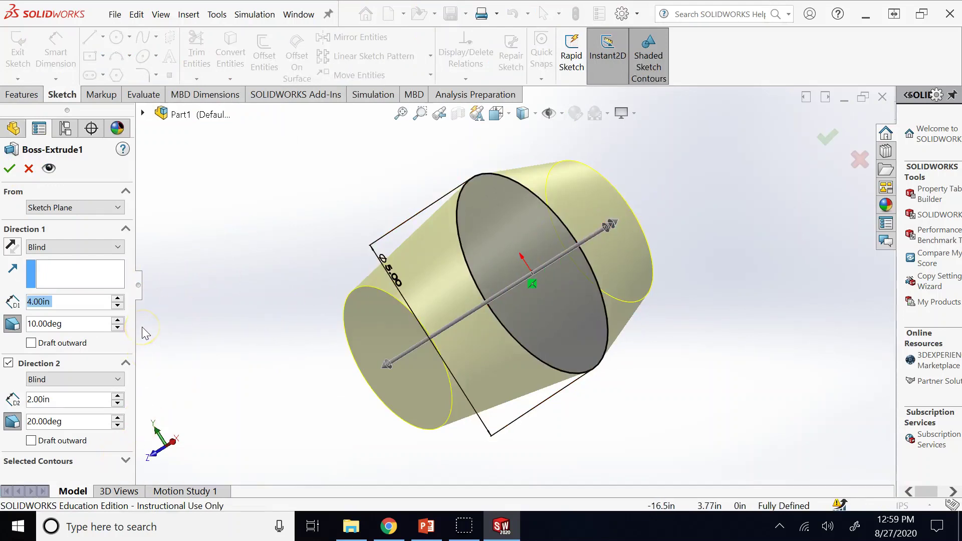
left_click(126, 460)
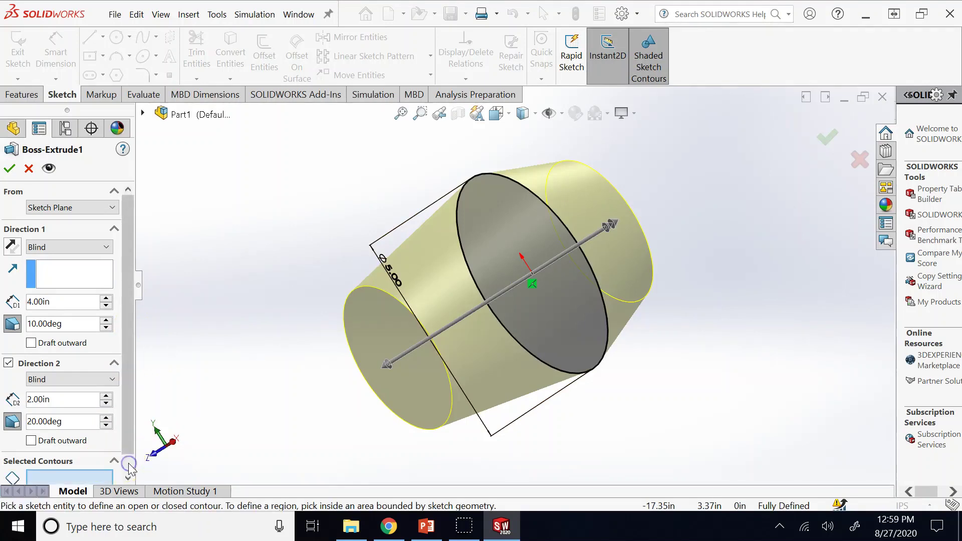
left_click_drag(129, 399, 125, 471)
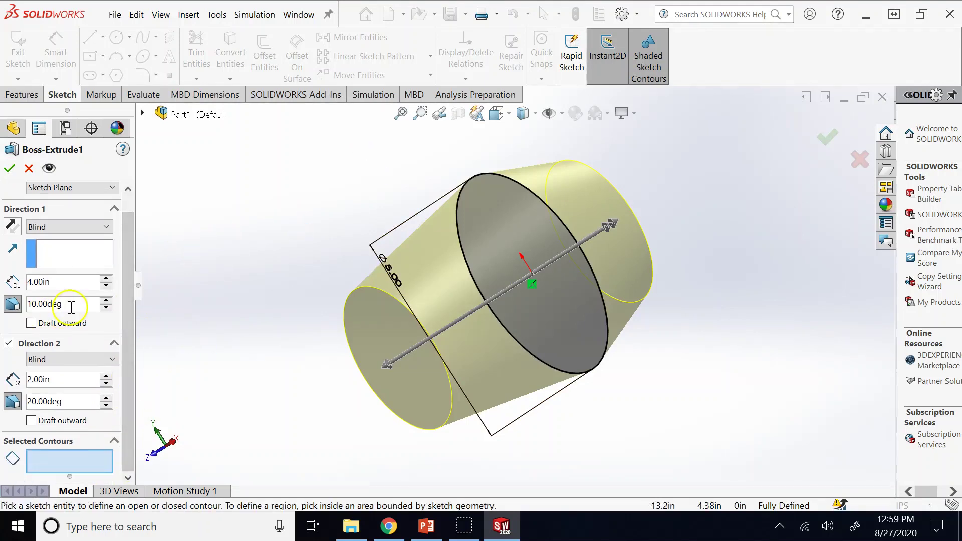
left_click(34, 172)
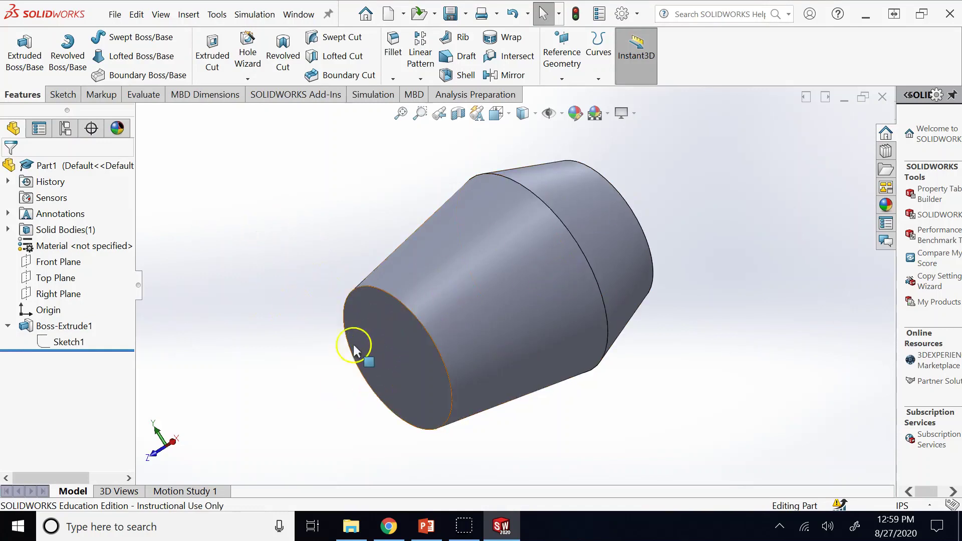
- Delete Boss-Extrude1 with Delete absorbed features unchecked, keeping Sketch1, then select Sketch1
right_click(198, 264)
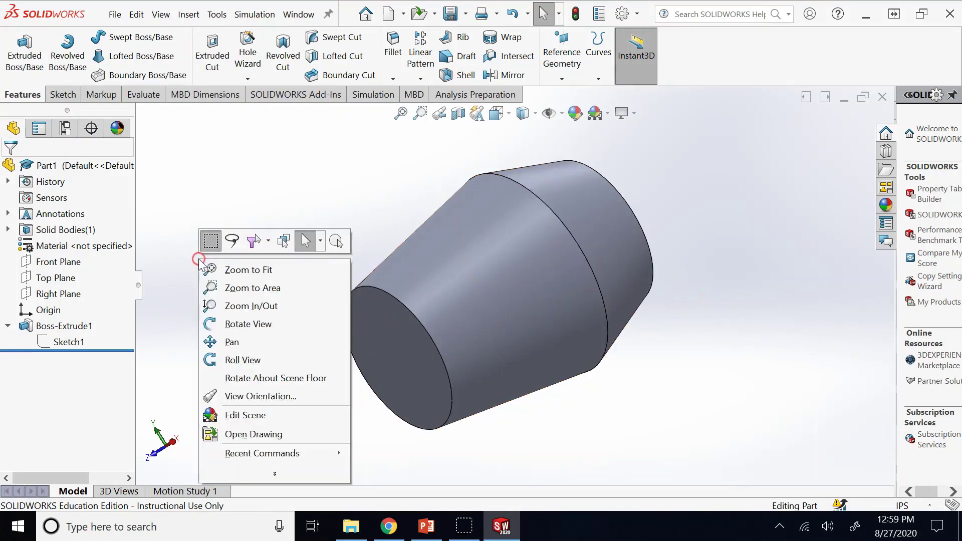
left_click(75, 171)
right_click(76, 328)
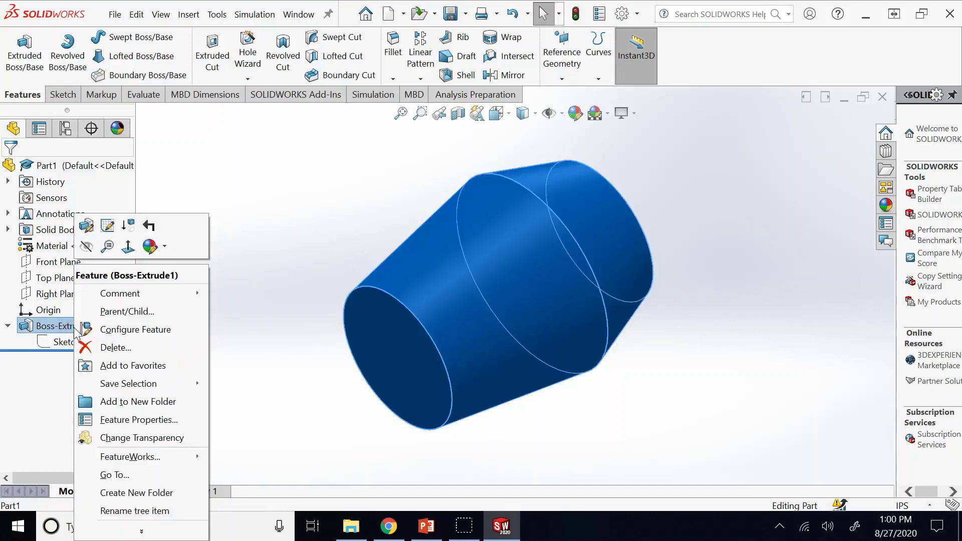
left_click(148, 345)
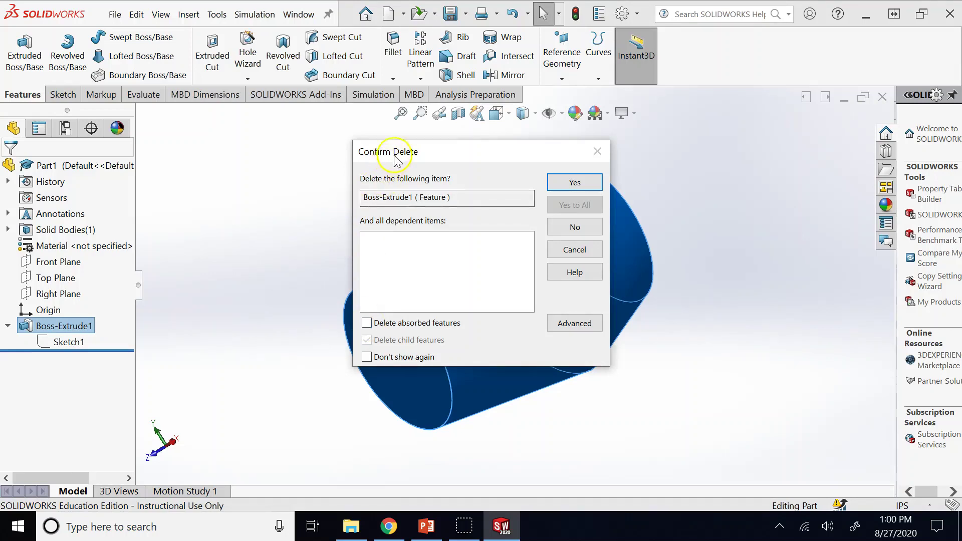
left_click_drag(391, 150, 684, 195)
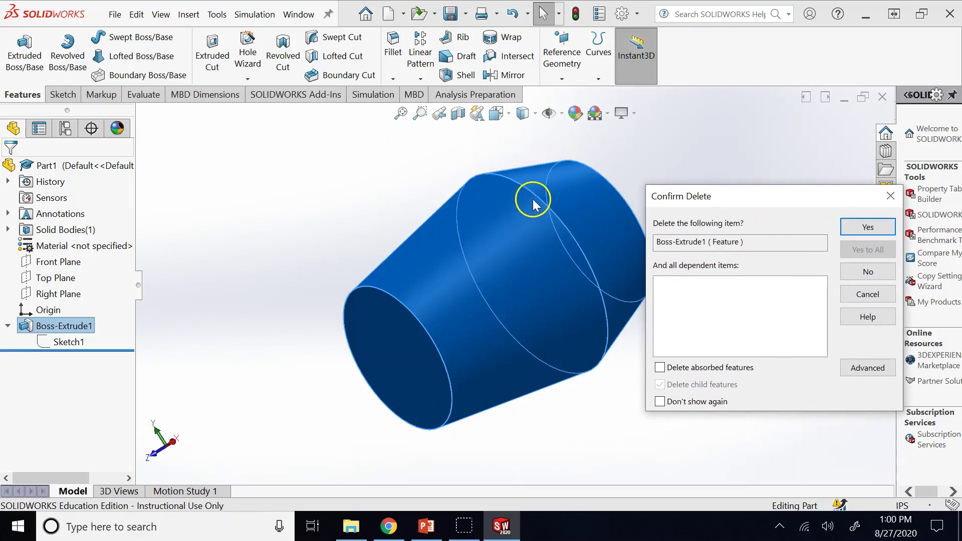
left_click(659, 367)
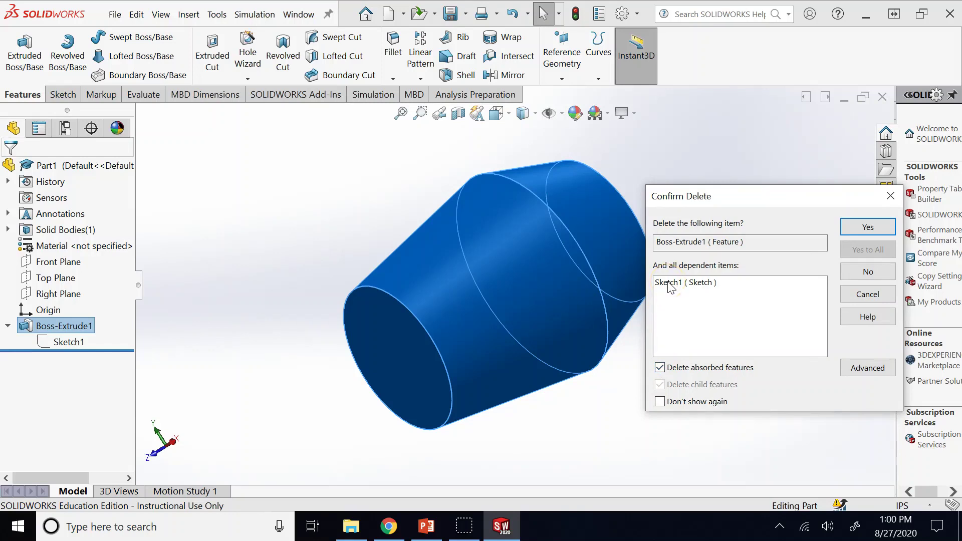
left_click(670, 368)
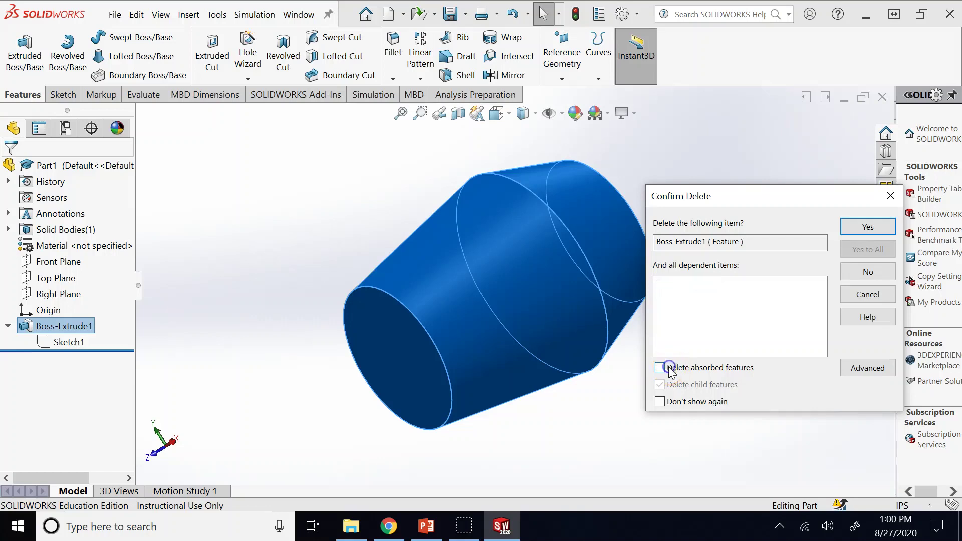
left_click(864, 227)
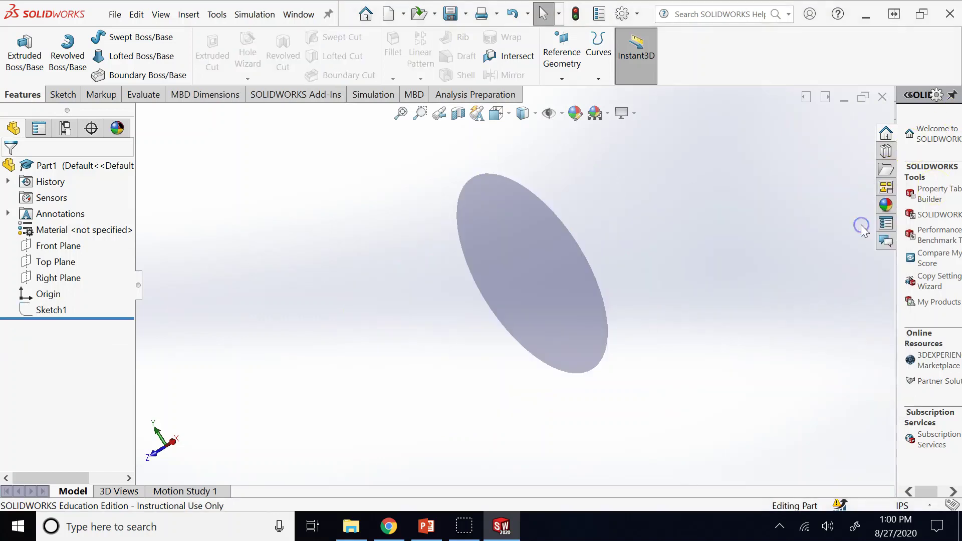
left_click(47, 309)
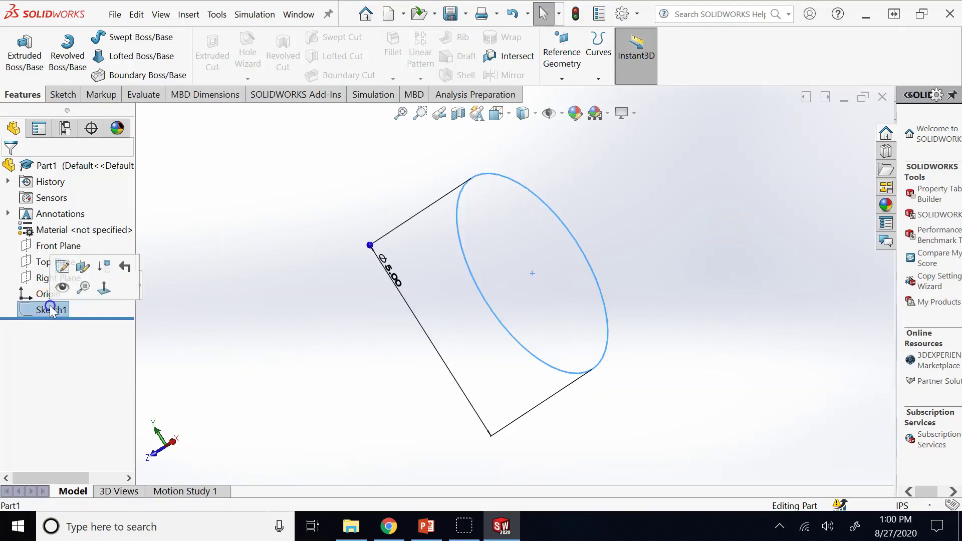
- Extrude Sketch1 4.00 in deep with a 10° draft and enable Thin Feature
left_click(19, 54)
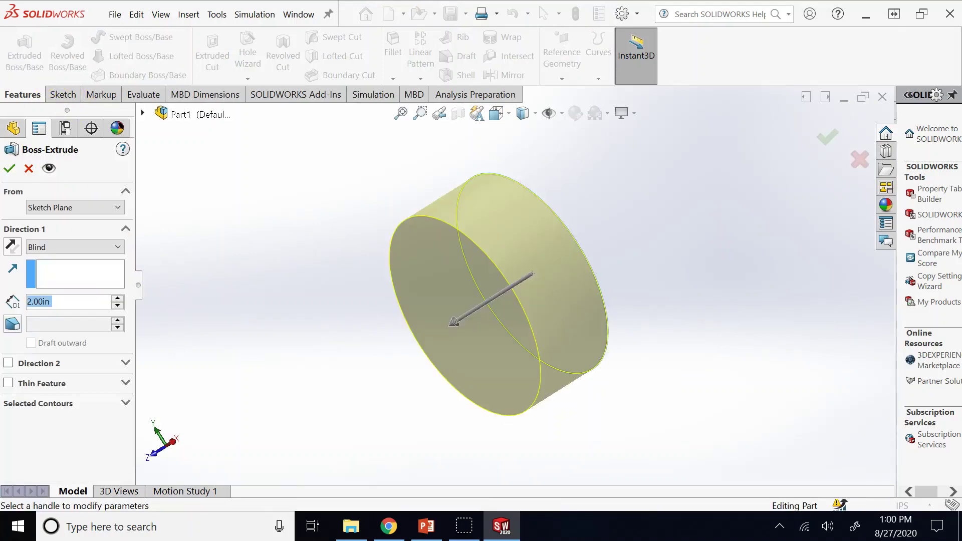
type("4")
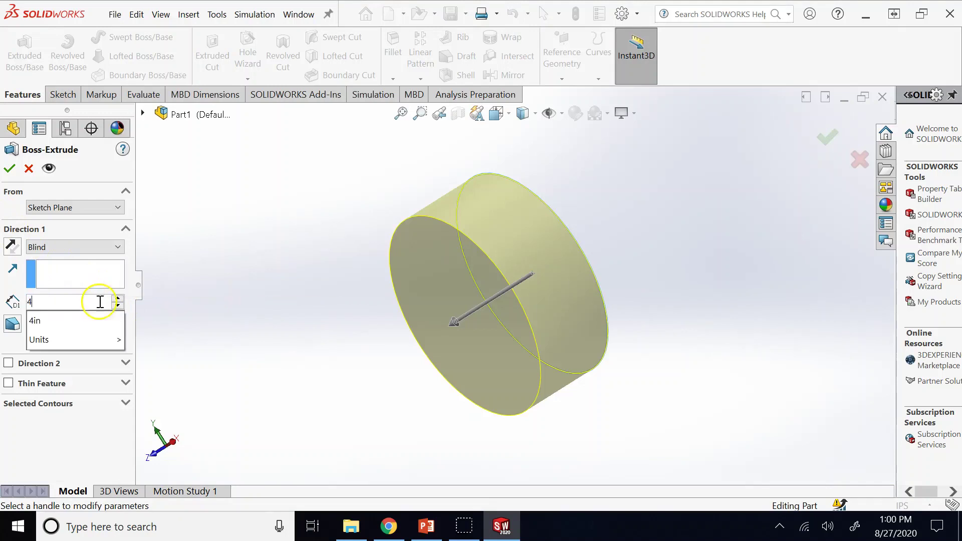
key("Return")
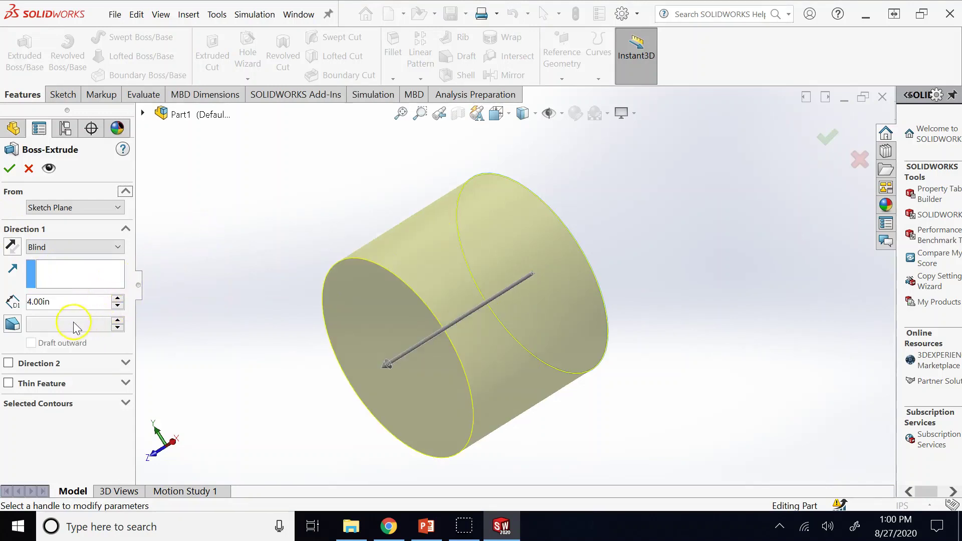
left_click(12, 324)
type("10")
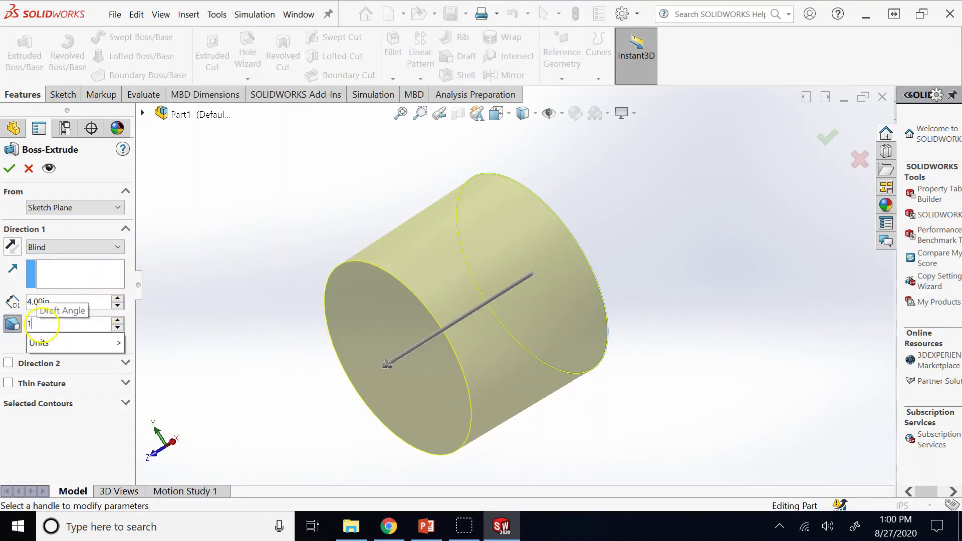
left_click(189, 246)
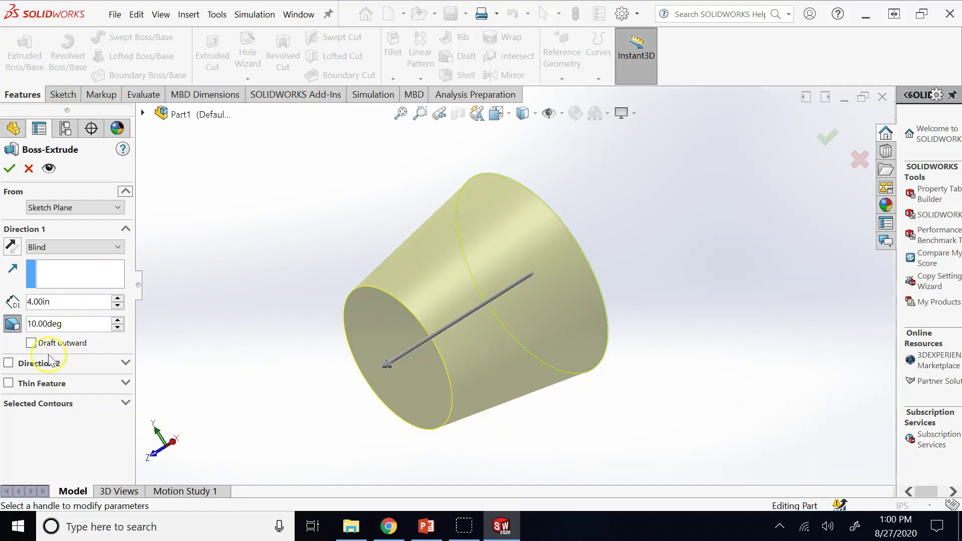
left_click(16, 382)
left_click(10, 383)
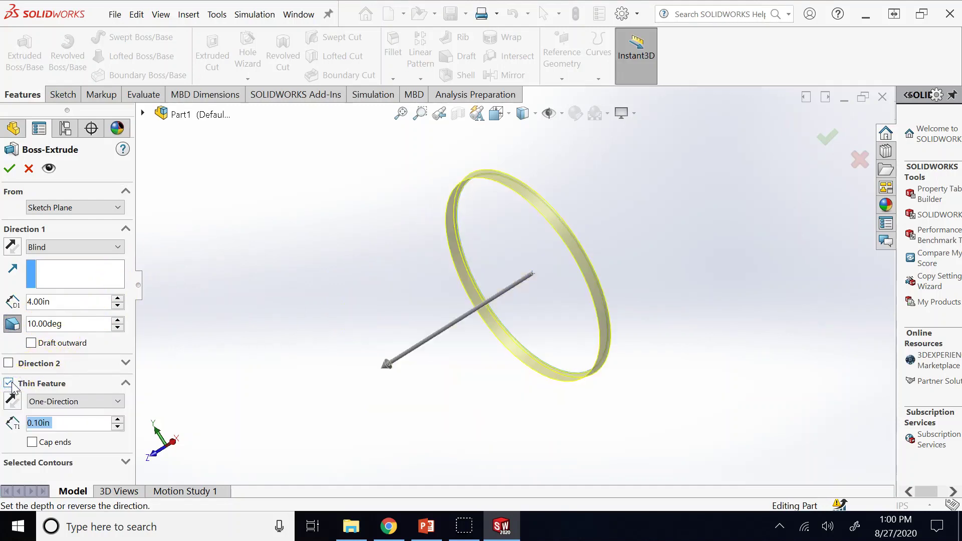
- Set the thin wall thickness to 0.40 in and orbit the preview to check the ring
left_click(41, 400)
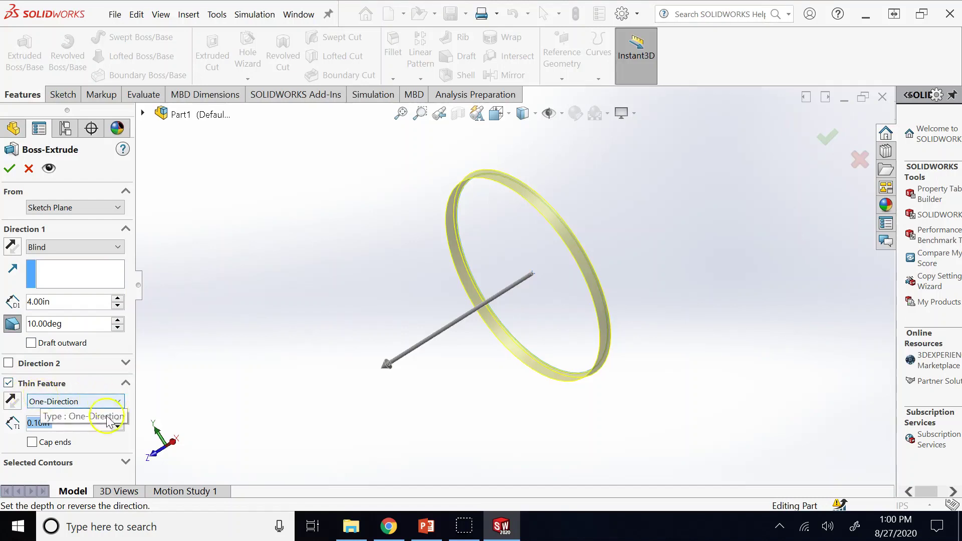
type("0")
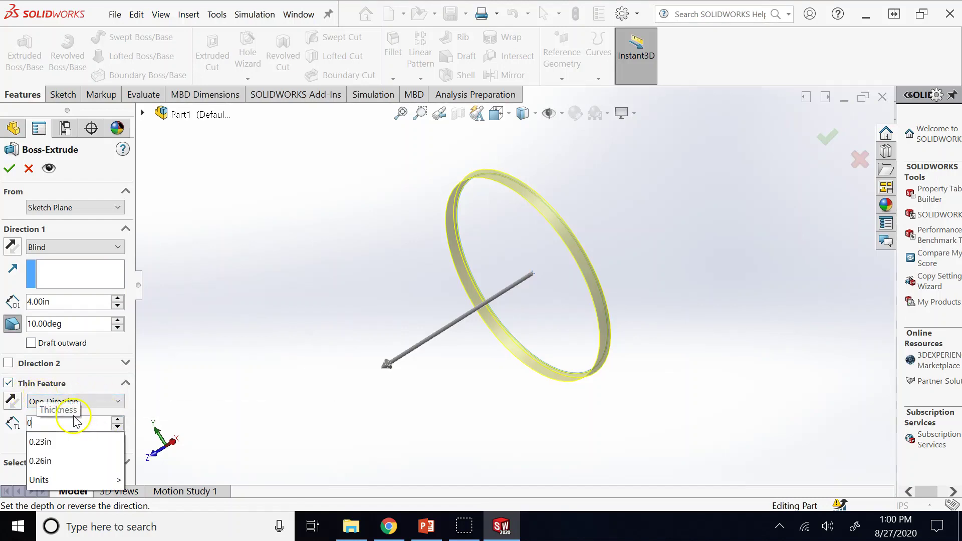
type(".4")
left_click(223, 299)
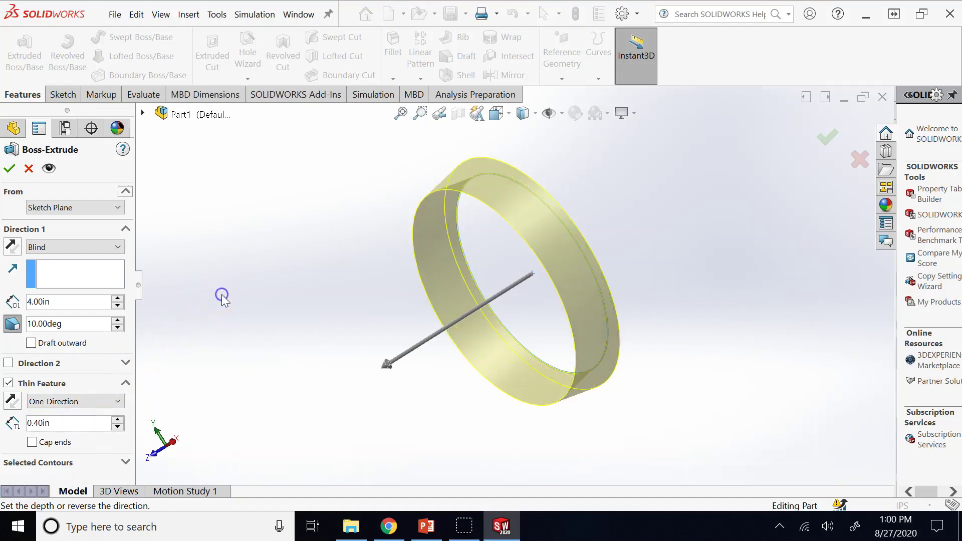
scroll(414, 277, "down", 2)
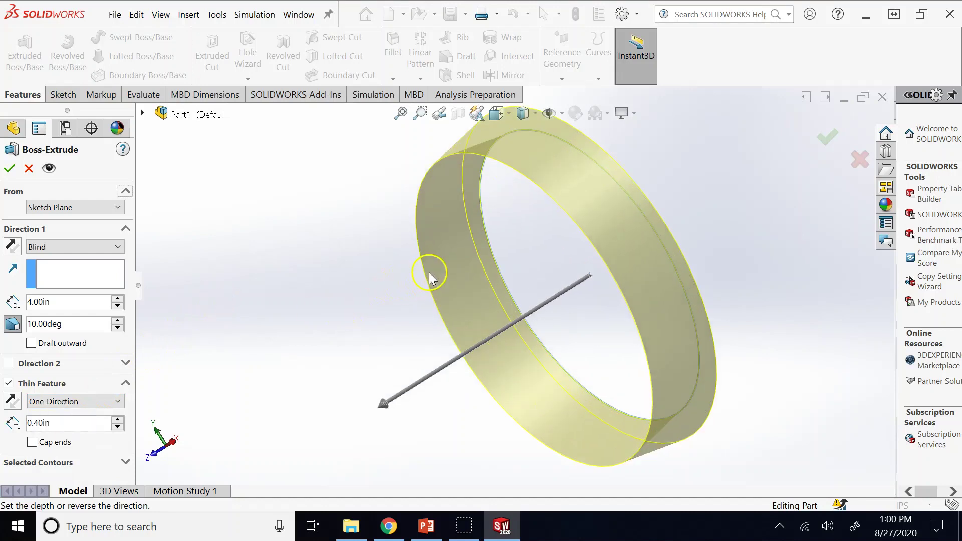
scroll(484, 220, "up", 2)
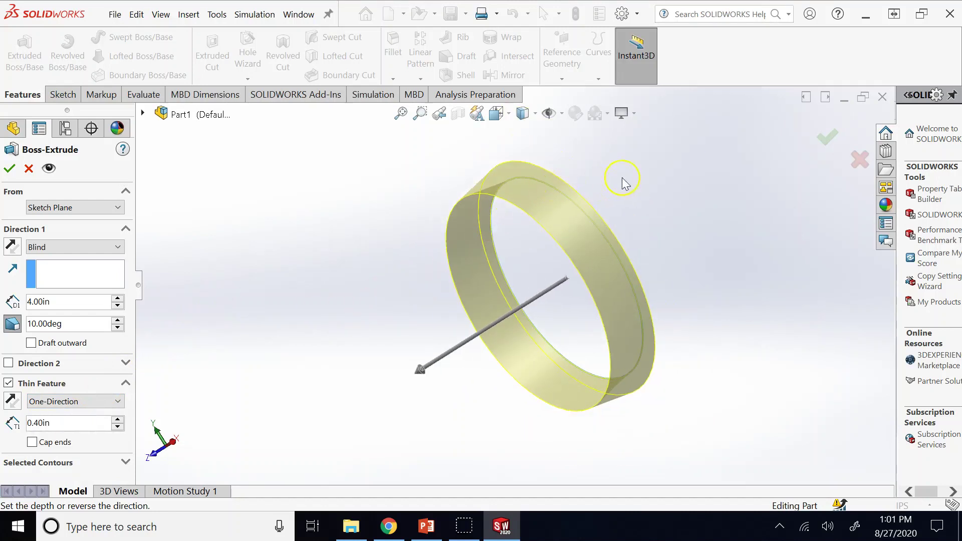
middle_click_drag(624, 180, 584, 179)
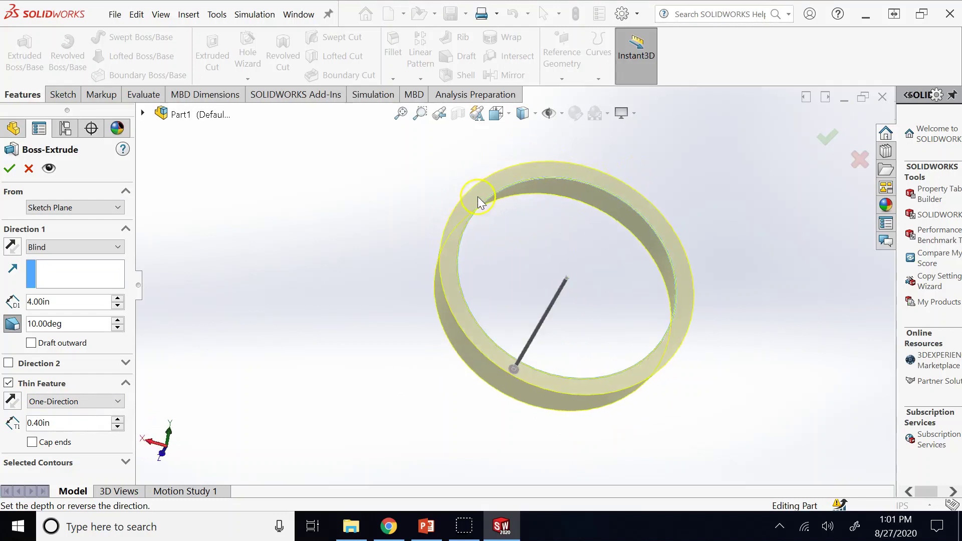
middle_click_drag(468, 208, 530, 265)
- Remove the draft taper and compare the wall thickness growing inward versus outward
left_click(12, 323)
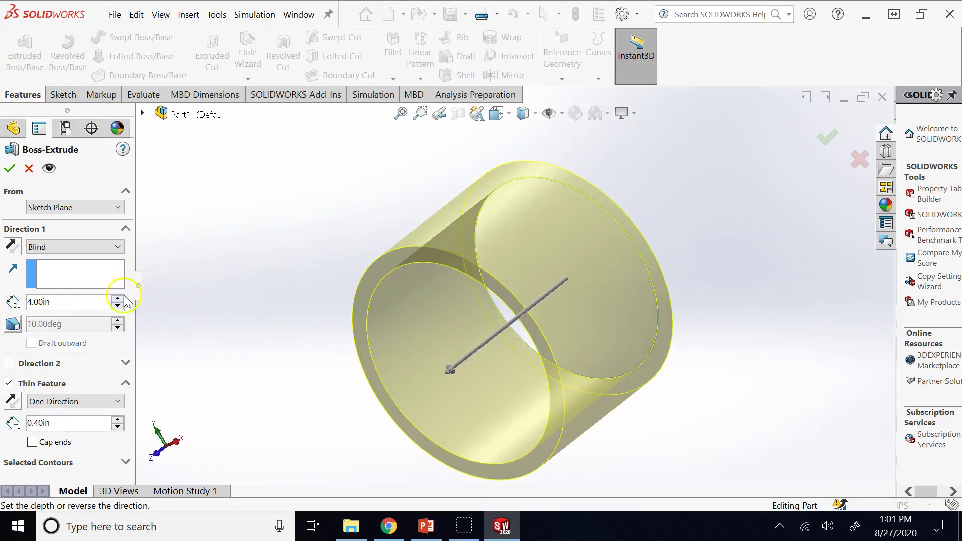
key("f")
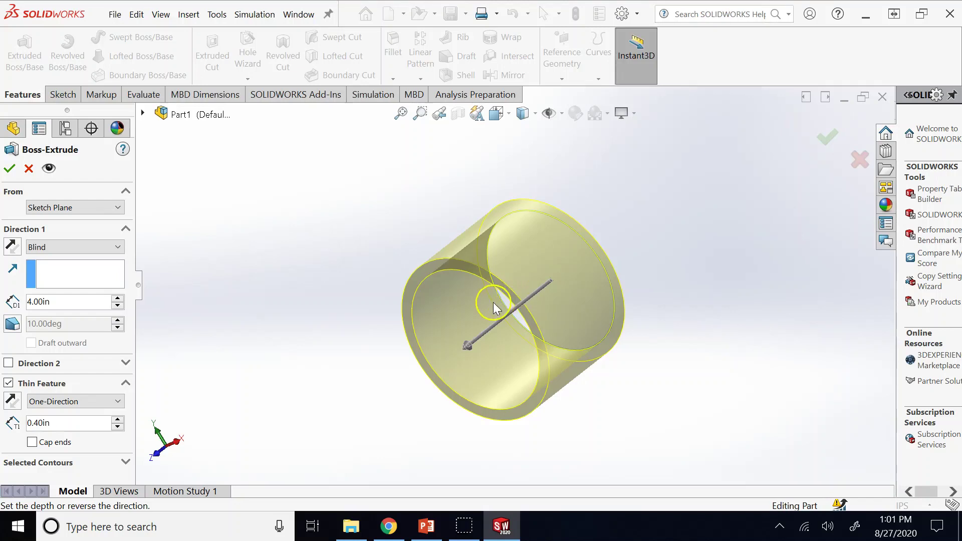
scroll(351, 366, "down", 2)
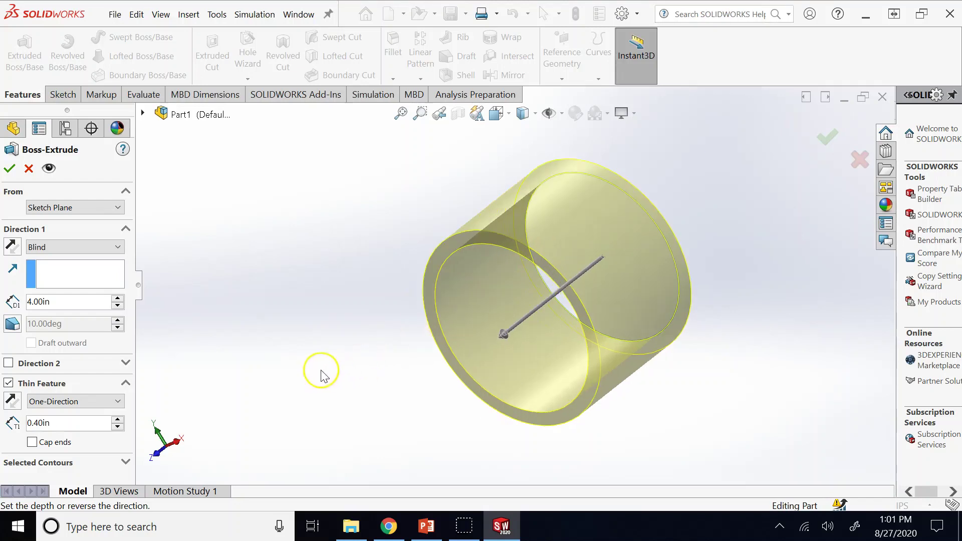
left_click(12, 401)
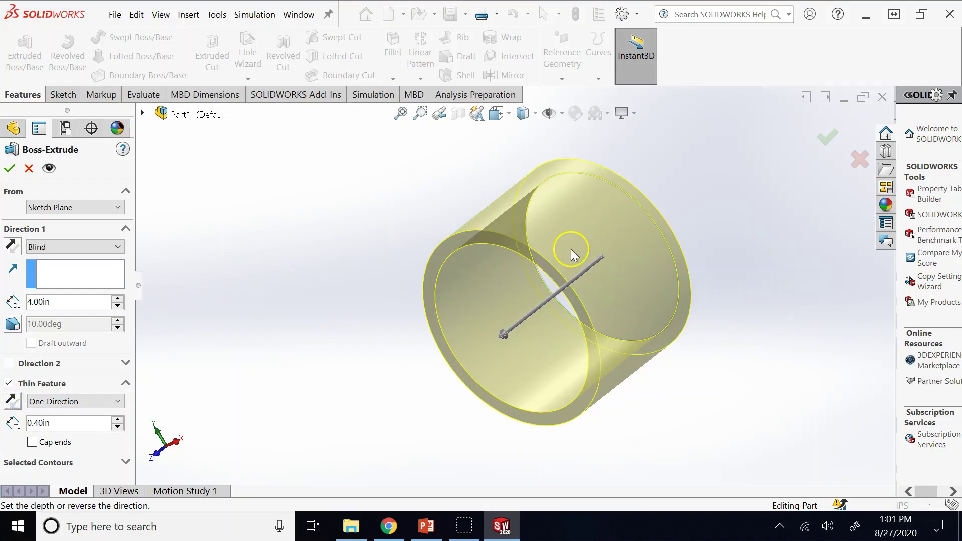
left_click(12, 401)
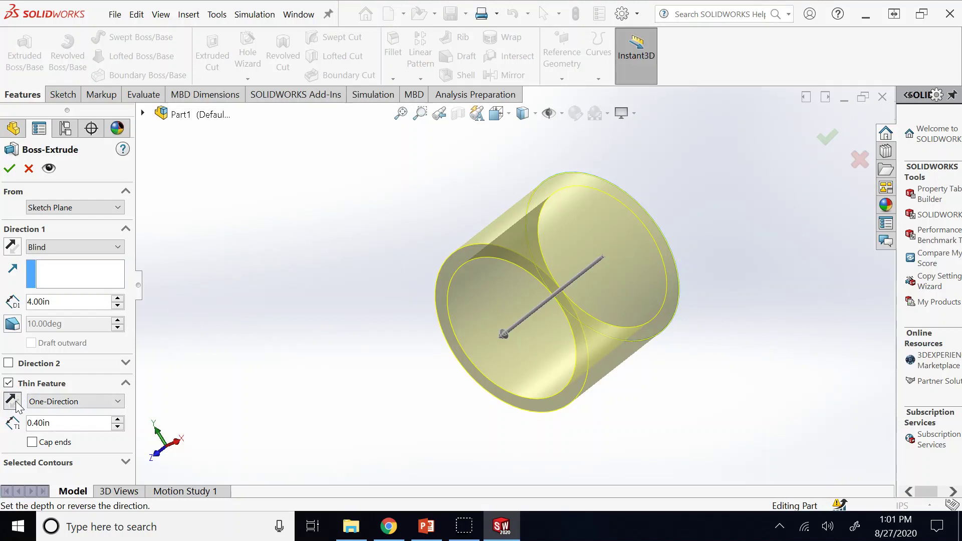
left_click(12, 401)
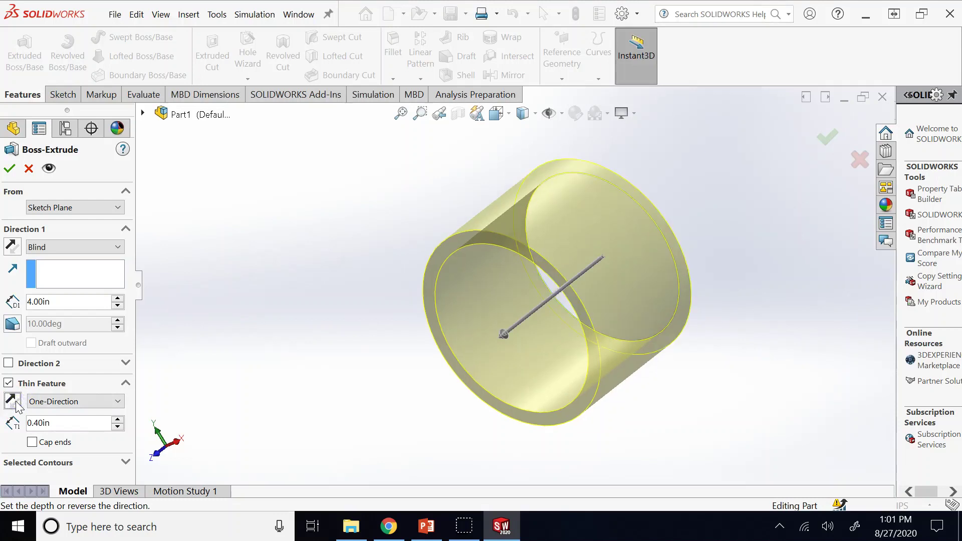
left_click(14, 401)
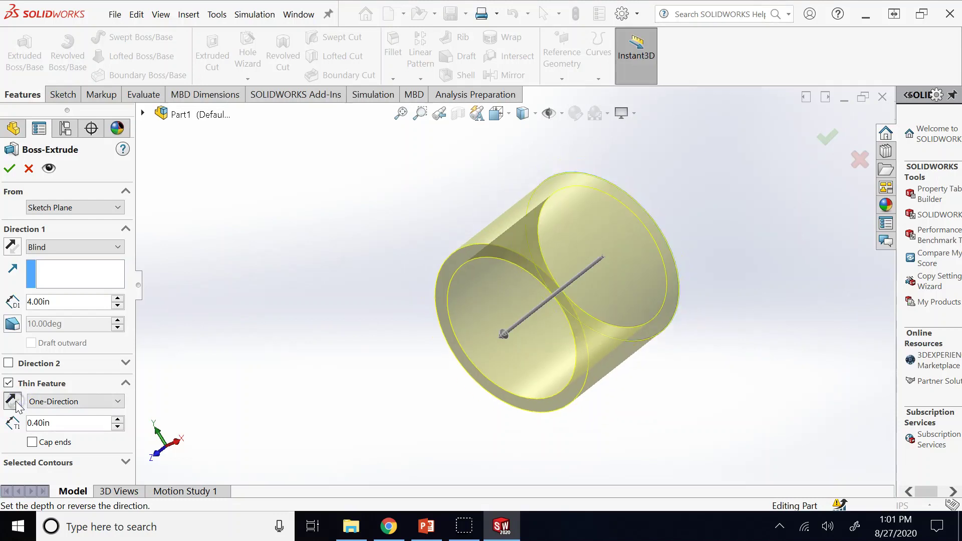
left_click(14, 400)
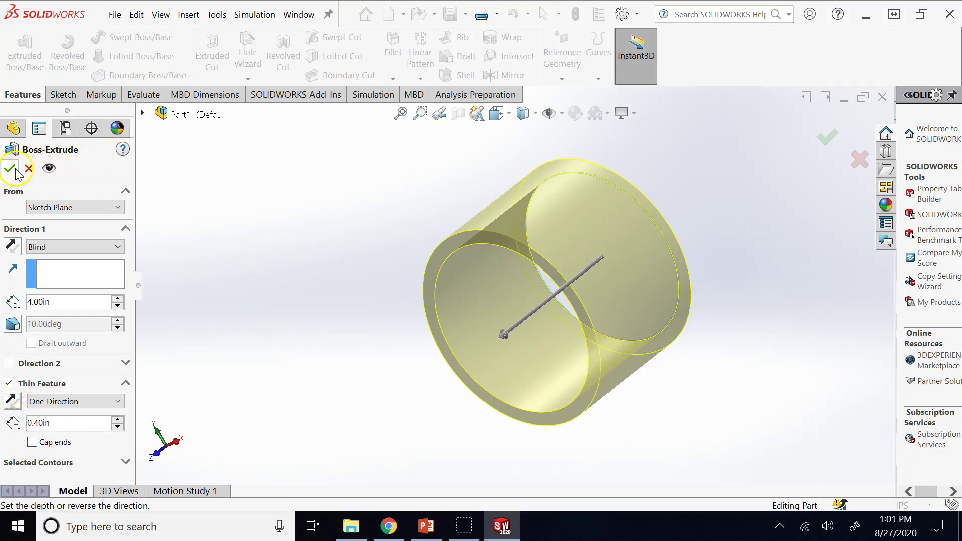
- Cap both ends 0.10 in thick and accept, creating the hollow Extrude-Thin1 cylinder
key("Down")
key("Down")
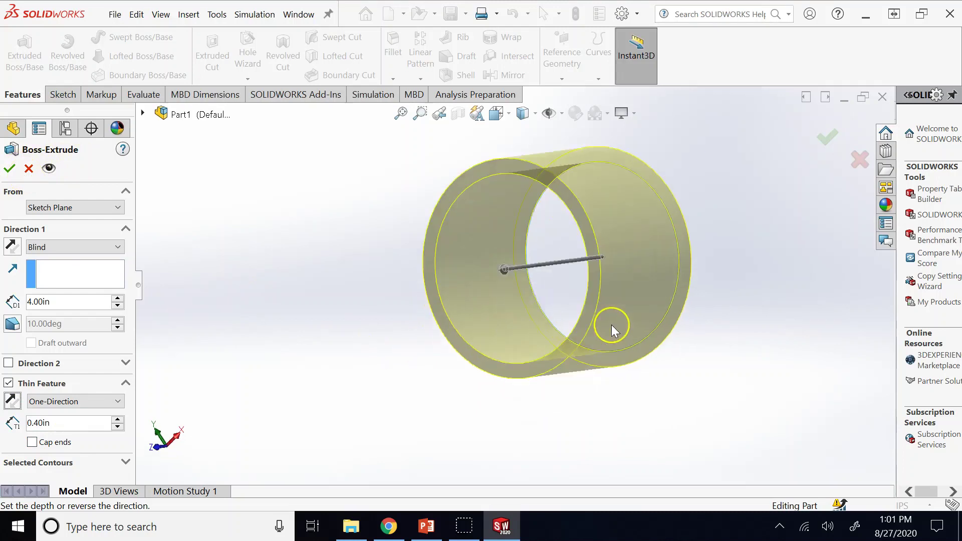
key("Down")
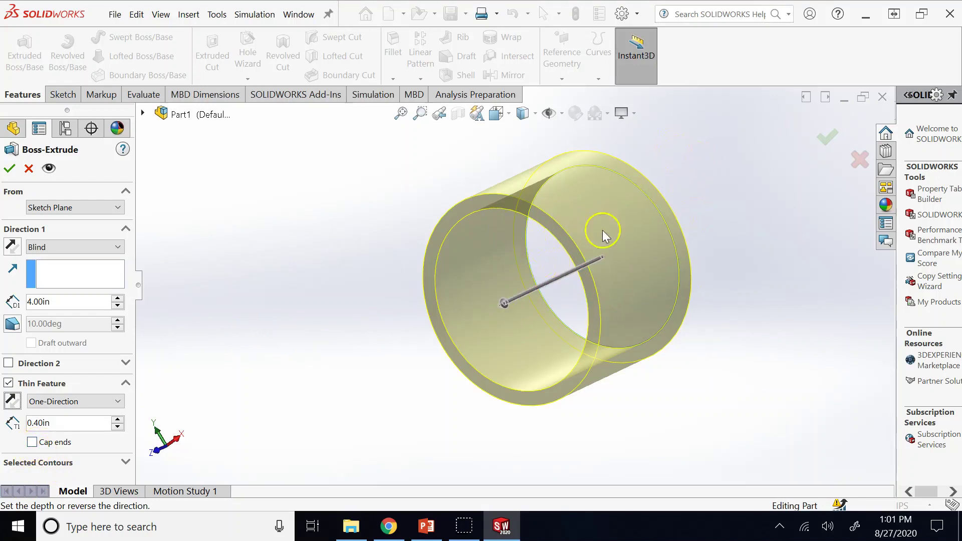
middle_click_drag(615, 194, 606, 213)
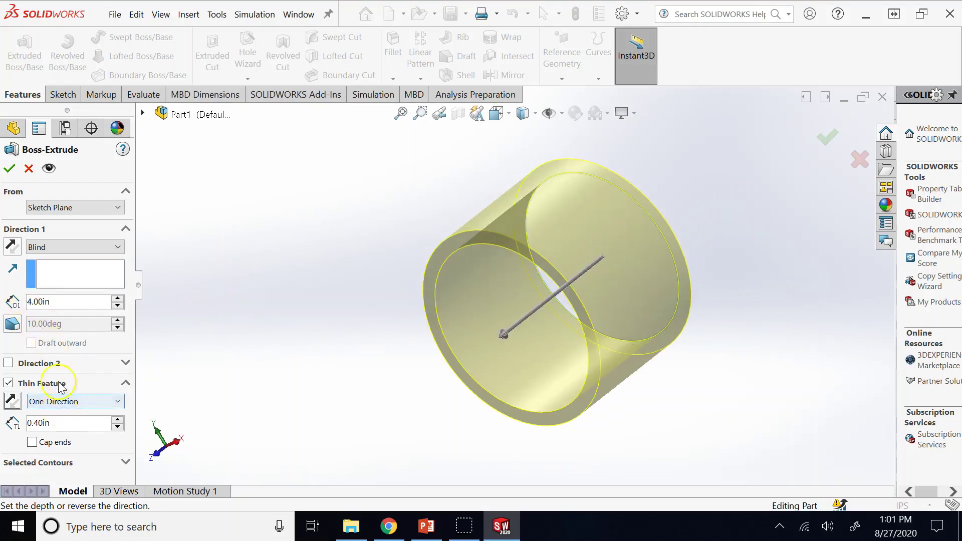
left_click(32, 442)
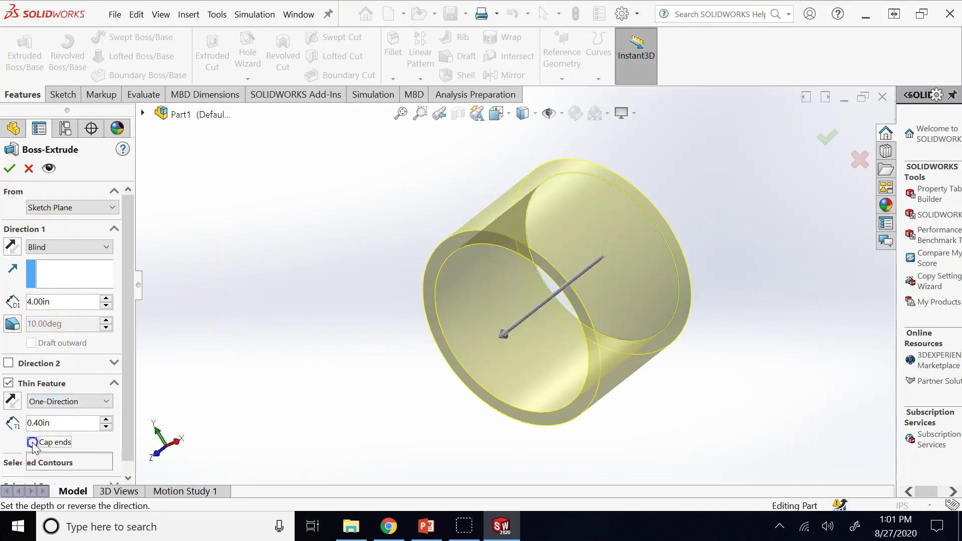
left_click(9, 170)
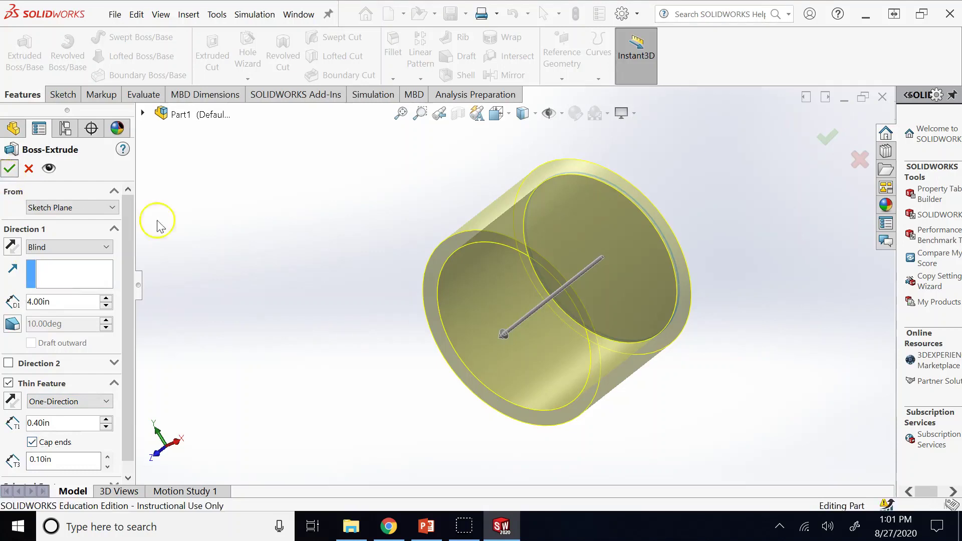
middle_click_drag(283, 236, 290, 225)
key("Left")
key("Left")
key("Left")
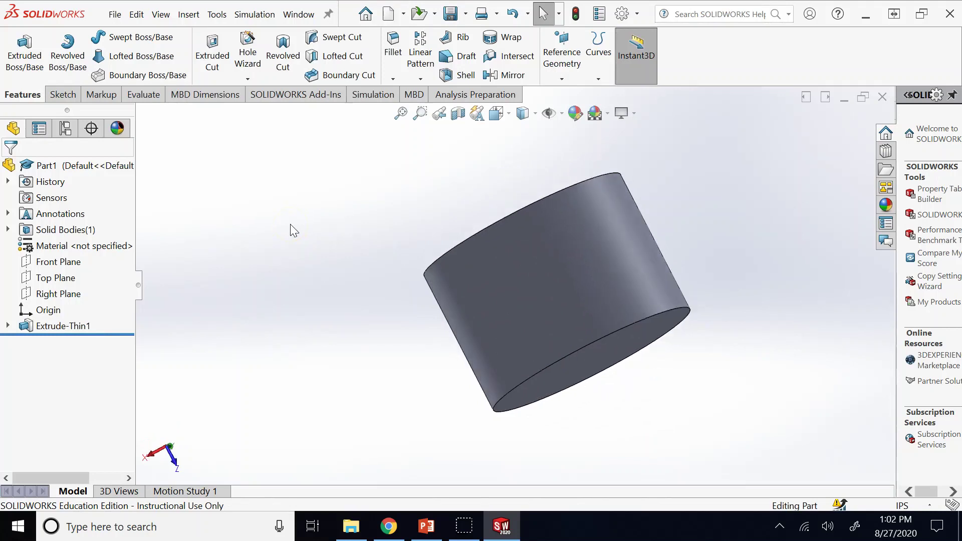
- View the cylinder in Wireframe, return to Shaded With Edges, and open a Front Plane section view
key("Left")
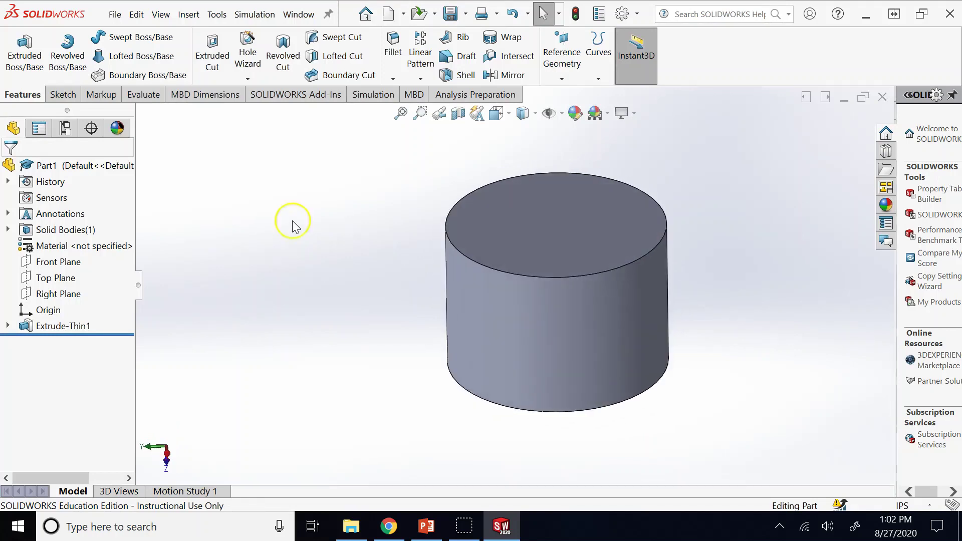
left_click(539, 118)
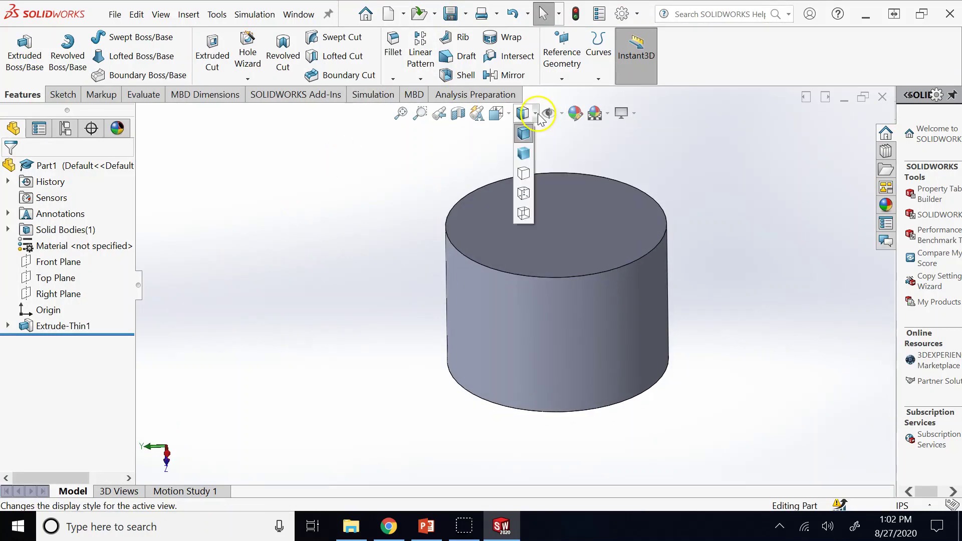
left_click(521, 208)
key("Up")
key("Up")
key("Up")
key("Up")
key("Up")
key("Up")
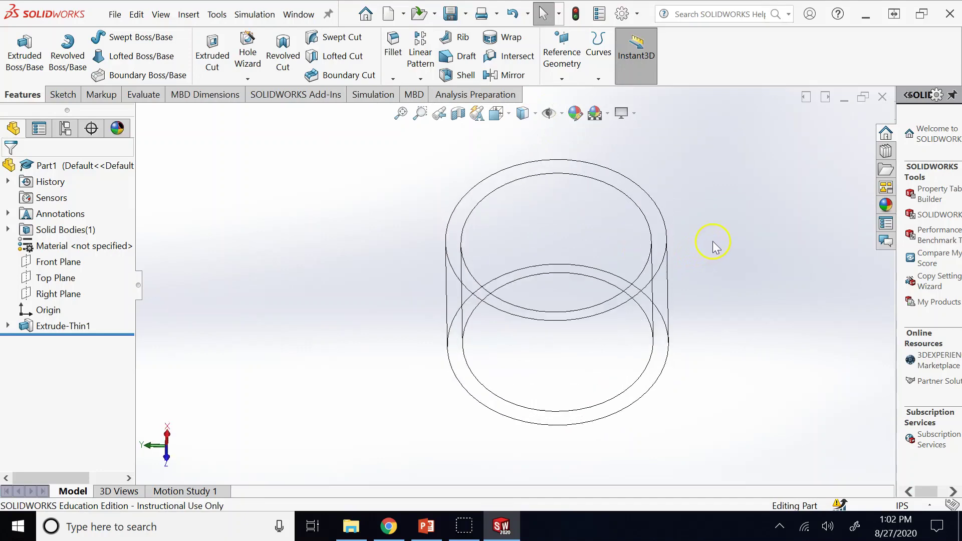
key("Up")
key("Up")
key("Up")
key("Up")
key("Up")
key("Up")
key("Up")
key("Up")
key("Up")
key("Up")
key("Up")
key("Up")
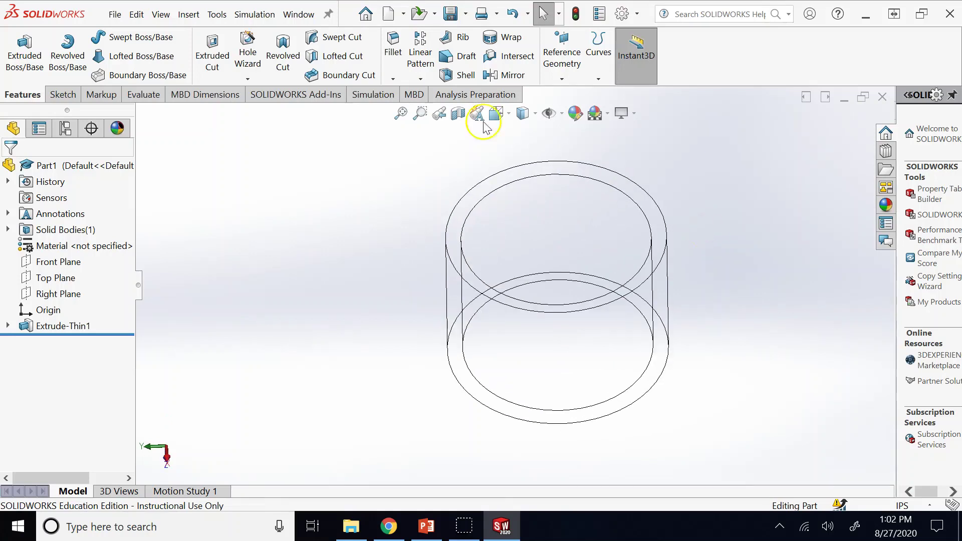
left_click(525, 113)
left_click(530, 131)
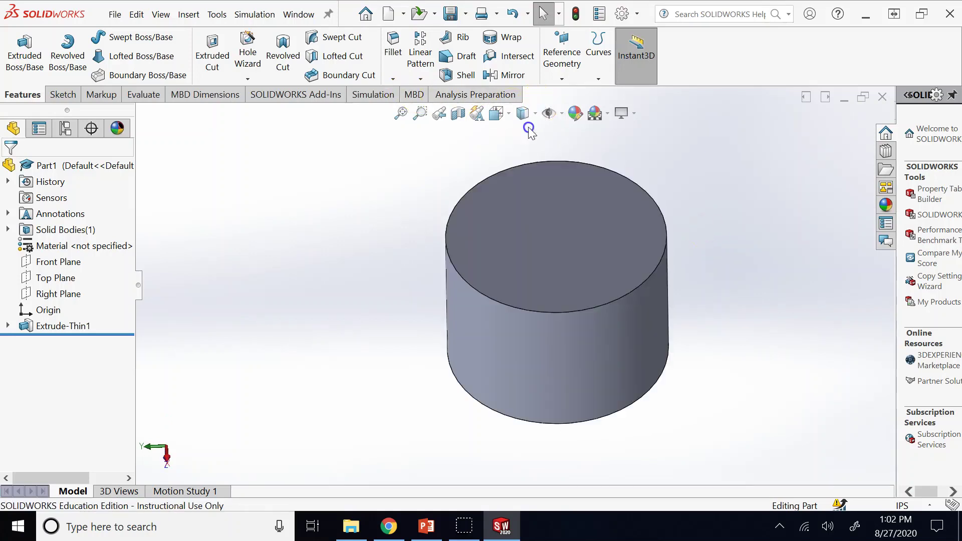
left_click(458, 113)
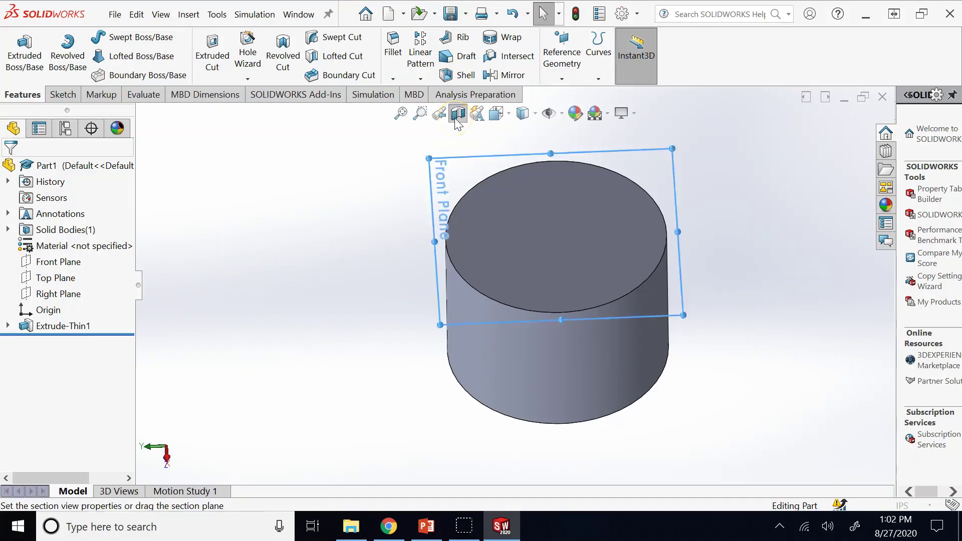
mouse_move(597, 221)
middle_mouse_down()
mouse_move(599, 208)
mouse_move(532, 207)
middle_mouse_up()
- Turn the section plane to about 84° for a lengthwise cut and accept it
left_click_drag(493, 172, 482, 263)
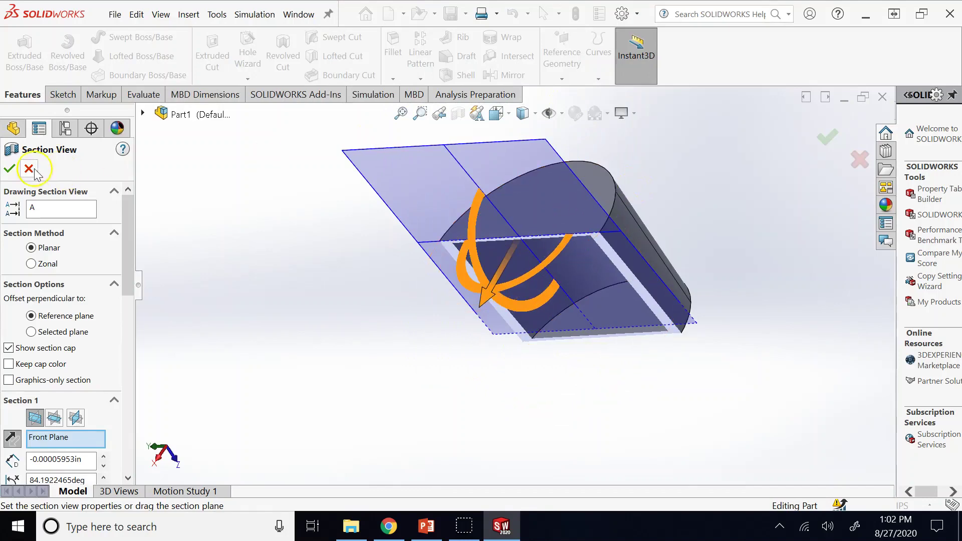
left_click(9, 168)
key("Right")
key("Right")
key("Right")
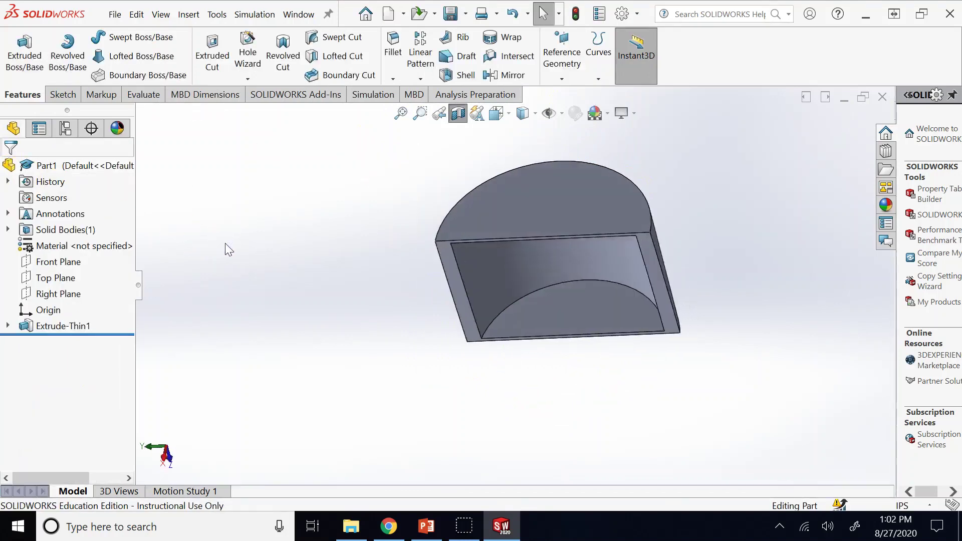
key("Up")
key("Up")
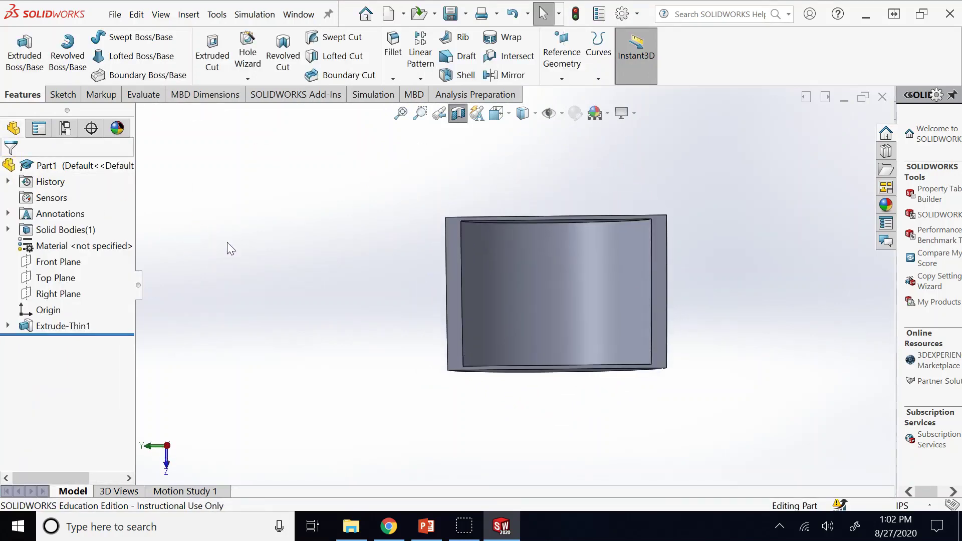
key("Down")
key("Left")
key("Up")
- Orbit the cut cylinder around its vertical axis to inspect it from all sides
left_click(751, 273)
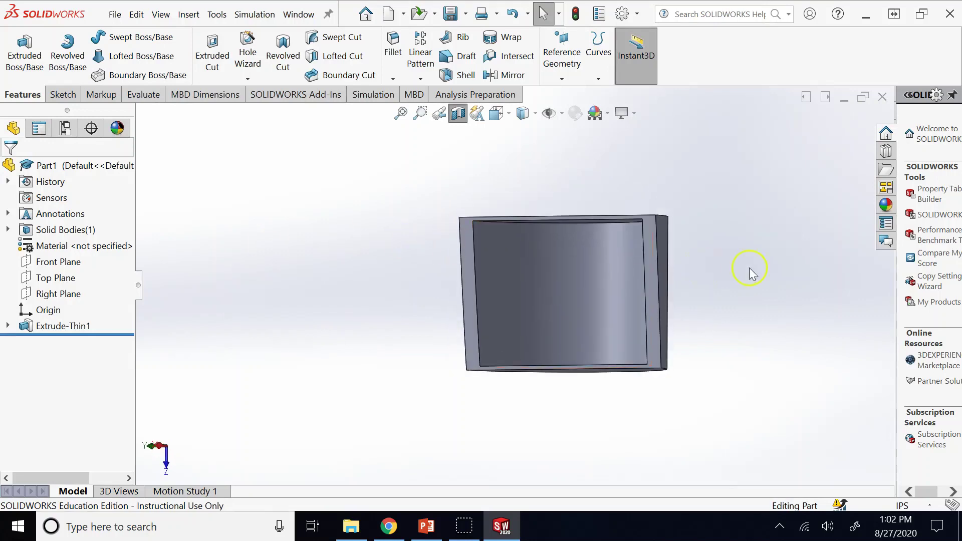
key("Right")
key("Right")
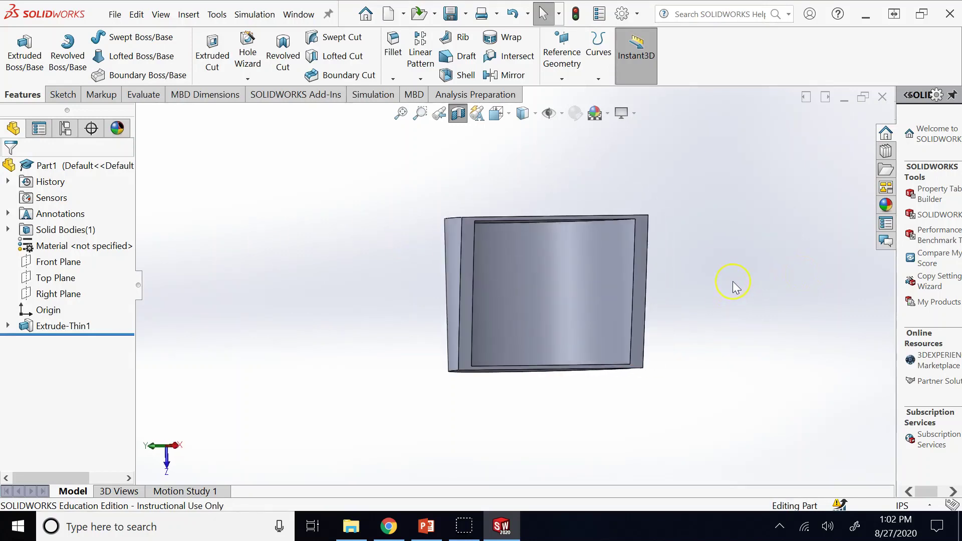
key("Right")
key("Right")
key("Right")
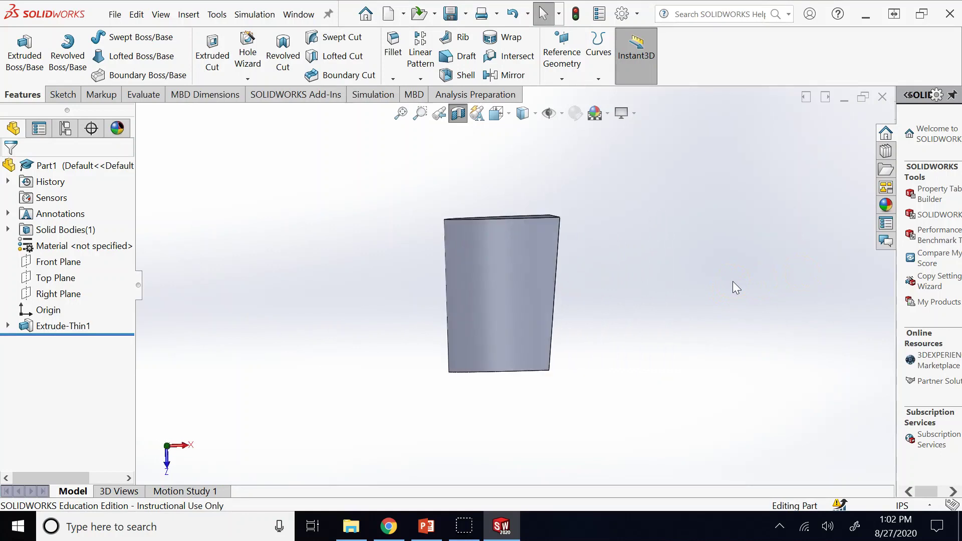
key("Right")
key("Right")
key("Right")
key("Right")
key("Right")
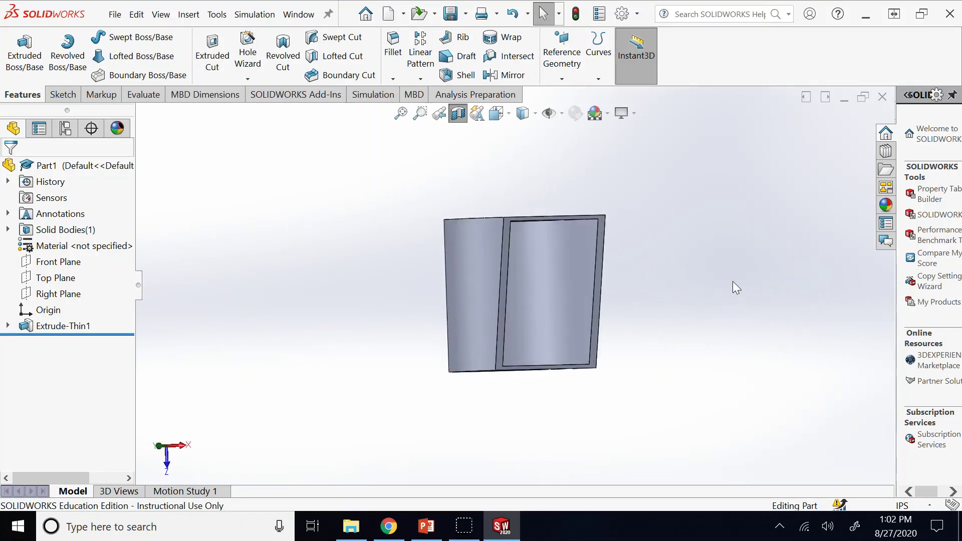
key("Right")
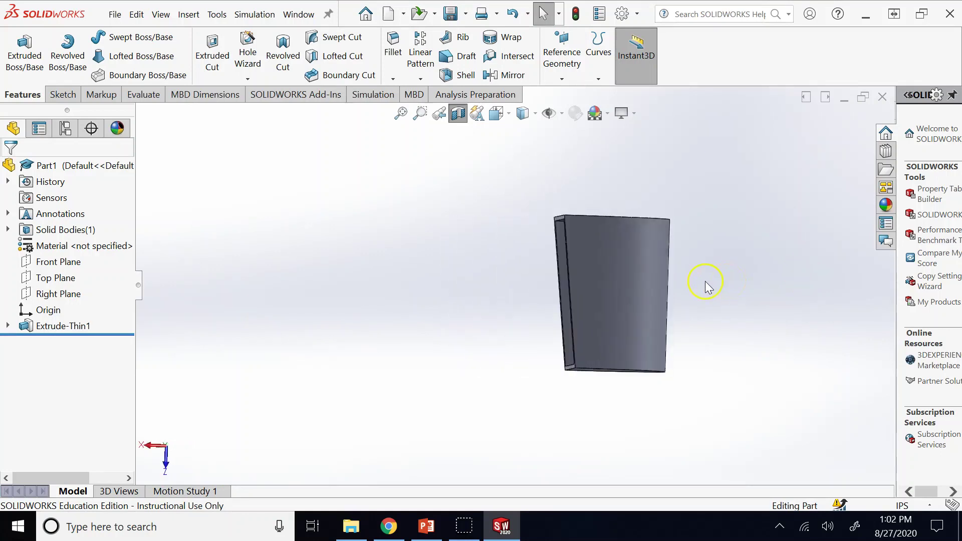
key("Right")
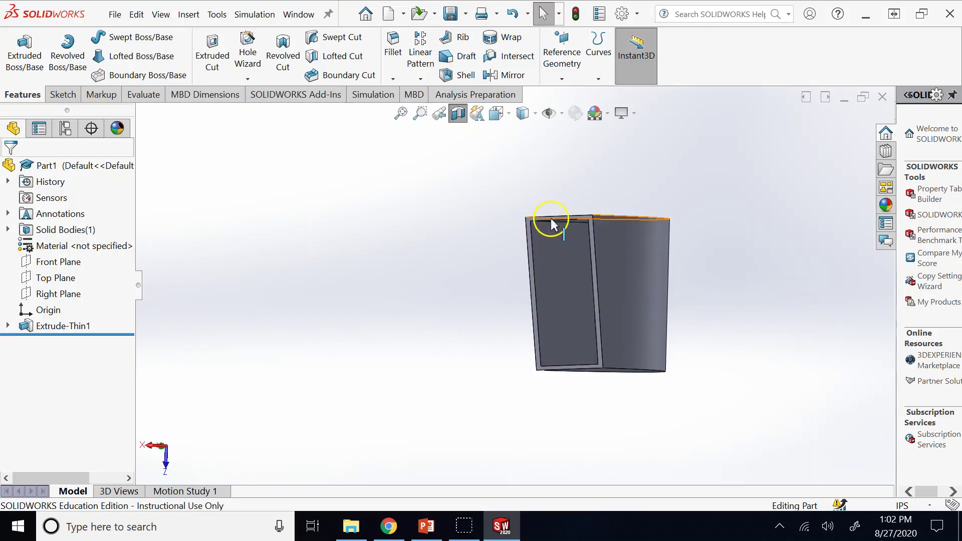
key("Right")
key("Right")
key("Right")
key("Right")
key("Right")
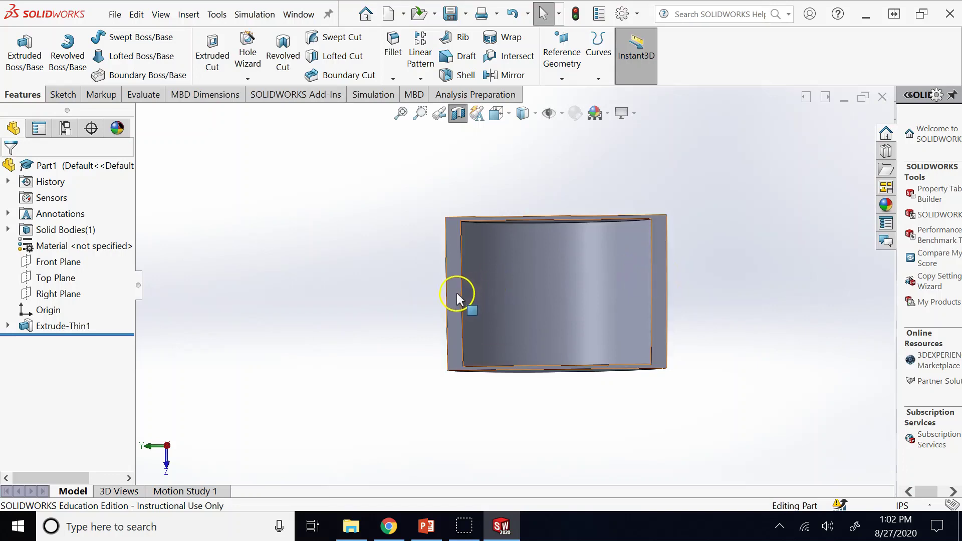
key("Right")
key("Right")
key("Right")
key("Right")
key("Right")
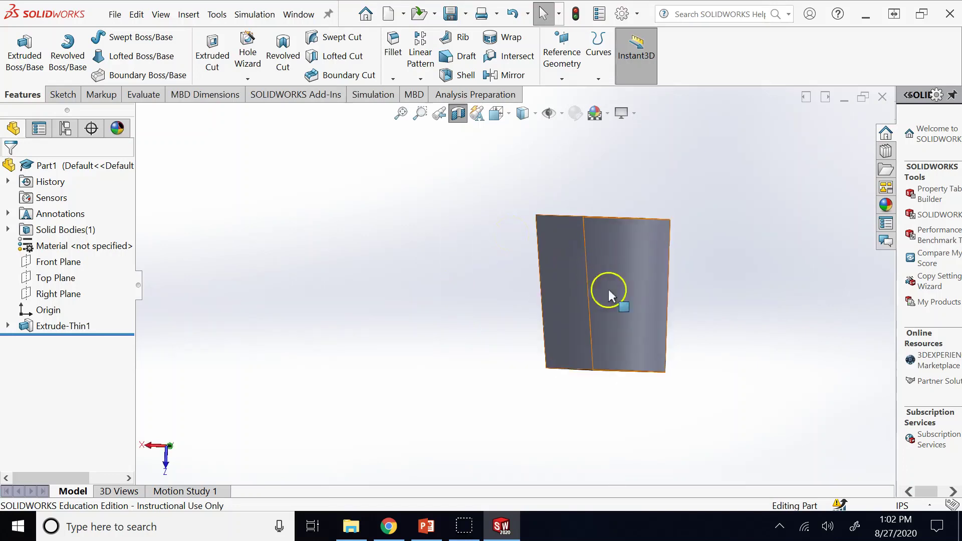
key("Right")
key("Right")
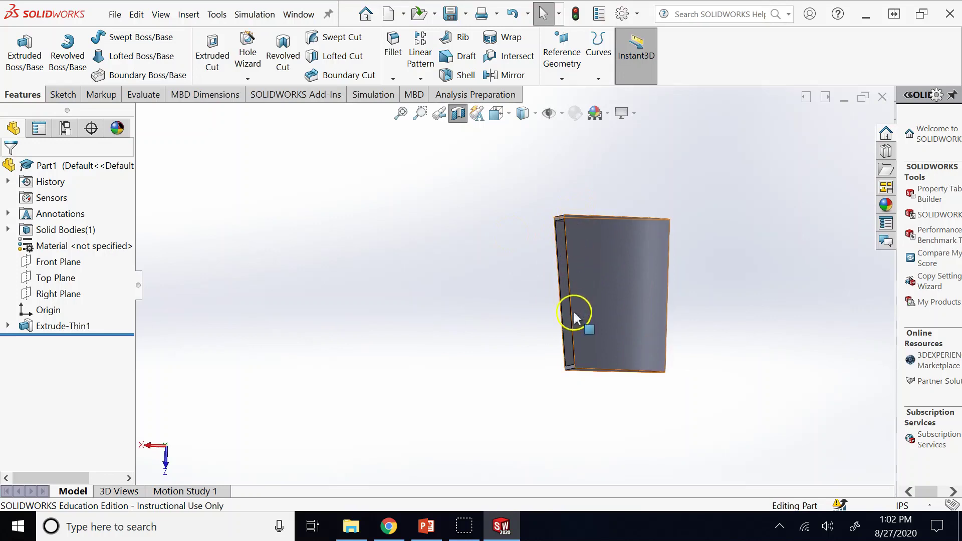
key("Right")
key("Right")
key("Right")
key("Right")
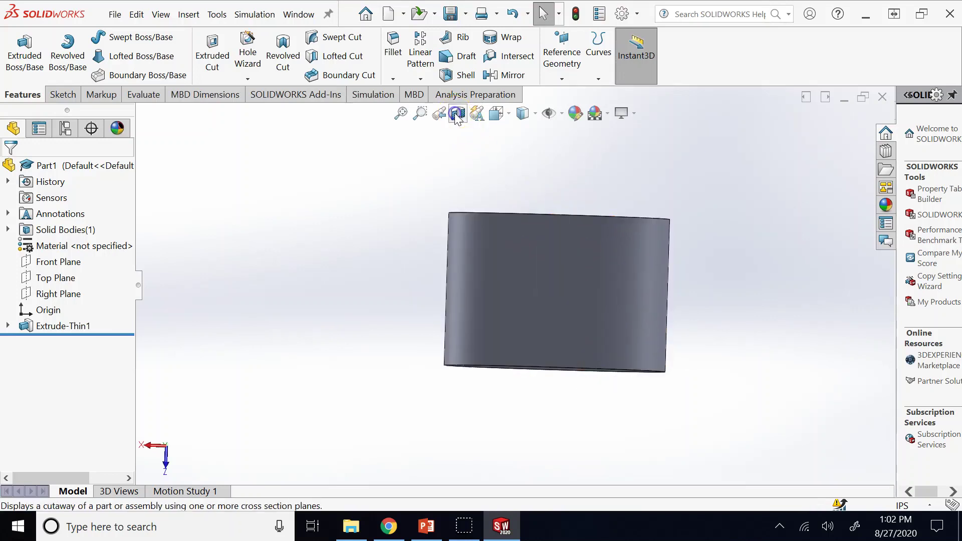
- Reopen the section view, turn the plane to about 270°, and accept the half-cut view
left_click(457, 116)
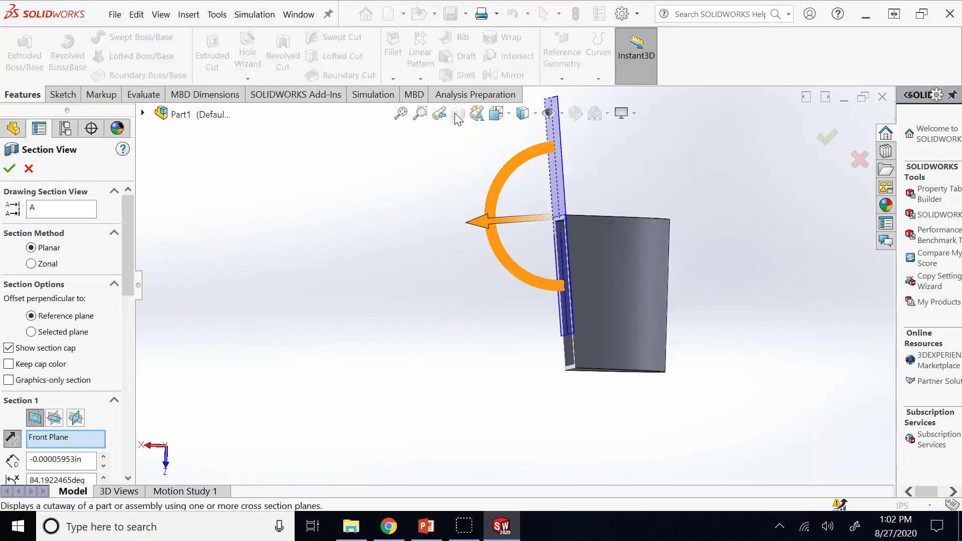
left_click_drag(518, 171, 571, 139)
key("space")
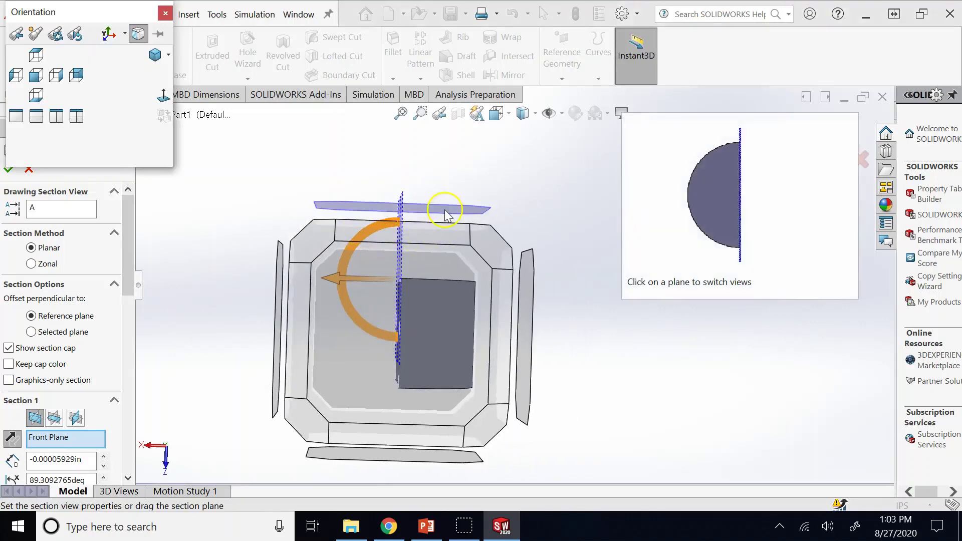
left_click(444, 215)
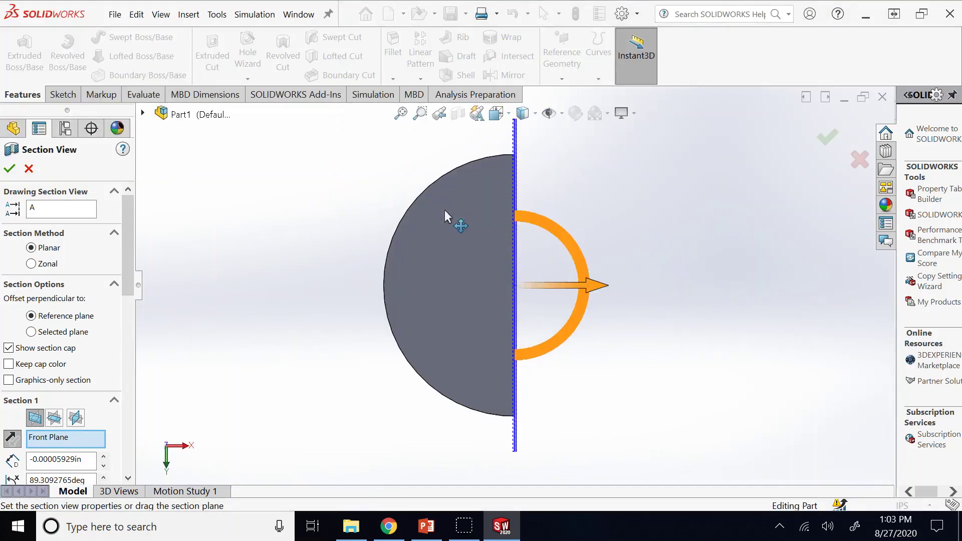
key("ctrl+5")
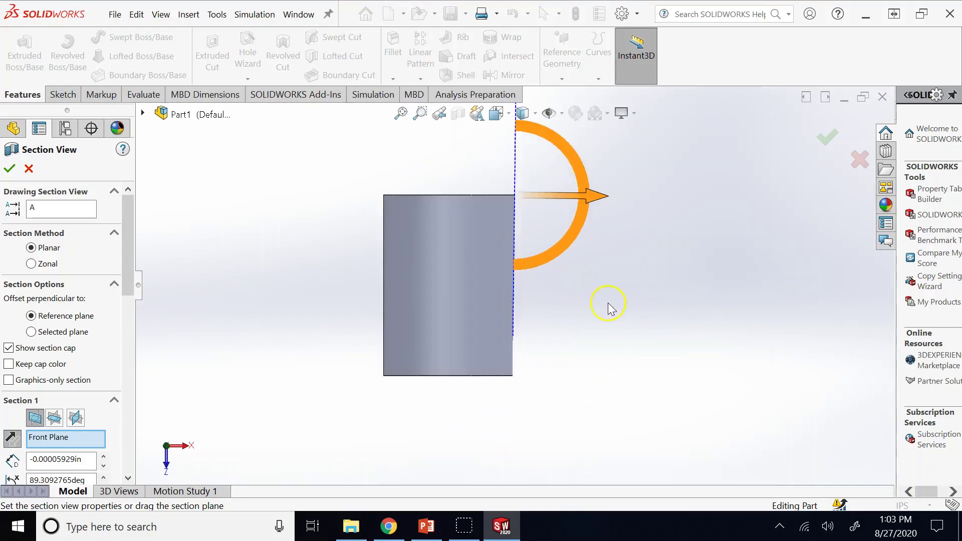
key("shift+Right")
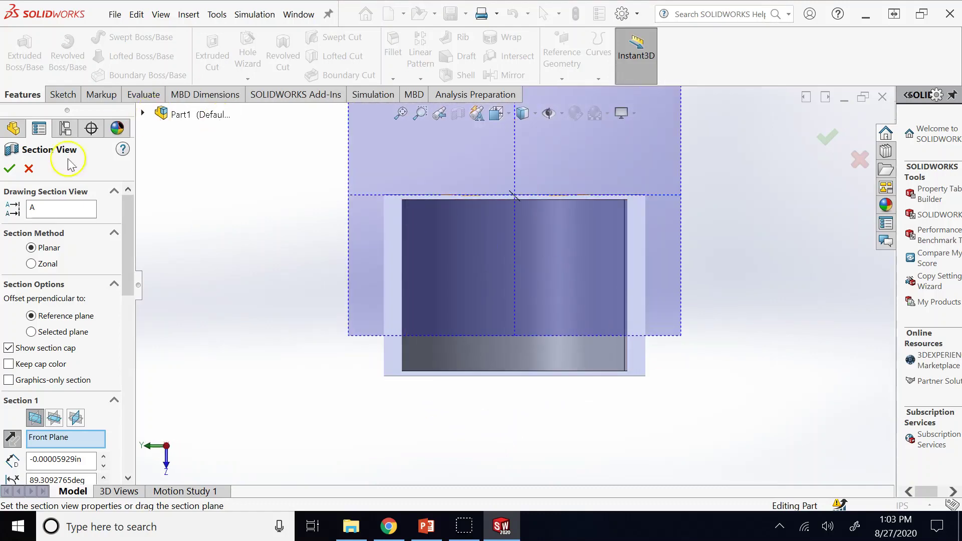
left_click(10, 170)
- In an angled 3-D view, confirm the side edge measures 4 in, then deselect it
scroll(557, 266, "down", 2)
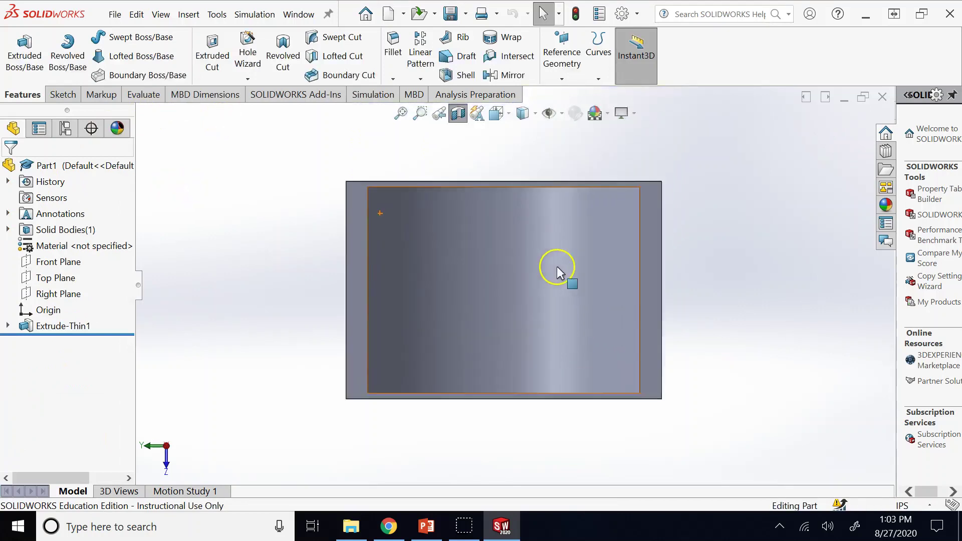
key("ctrl+Left")
key("ctrl+Up")
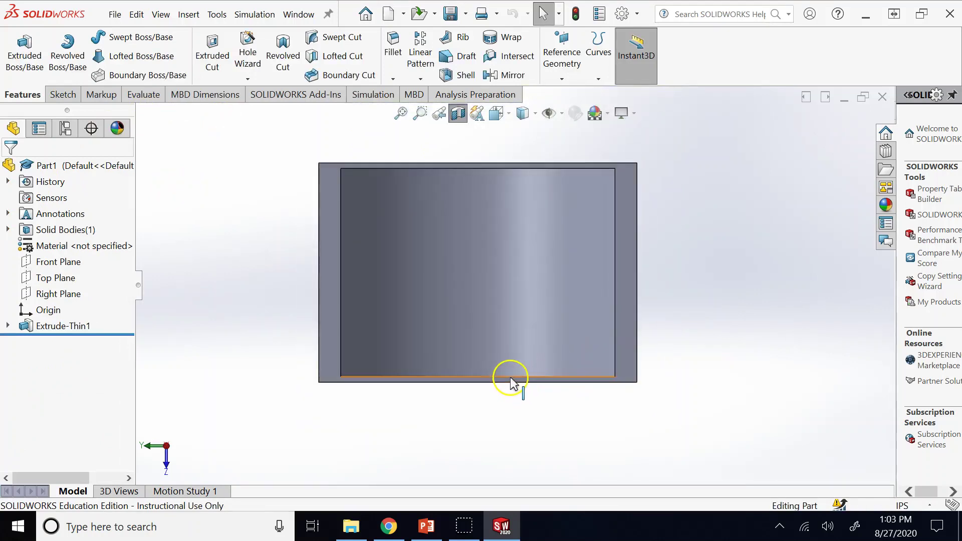
key("Left")
key("Left")
key("Up")
key("Up")
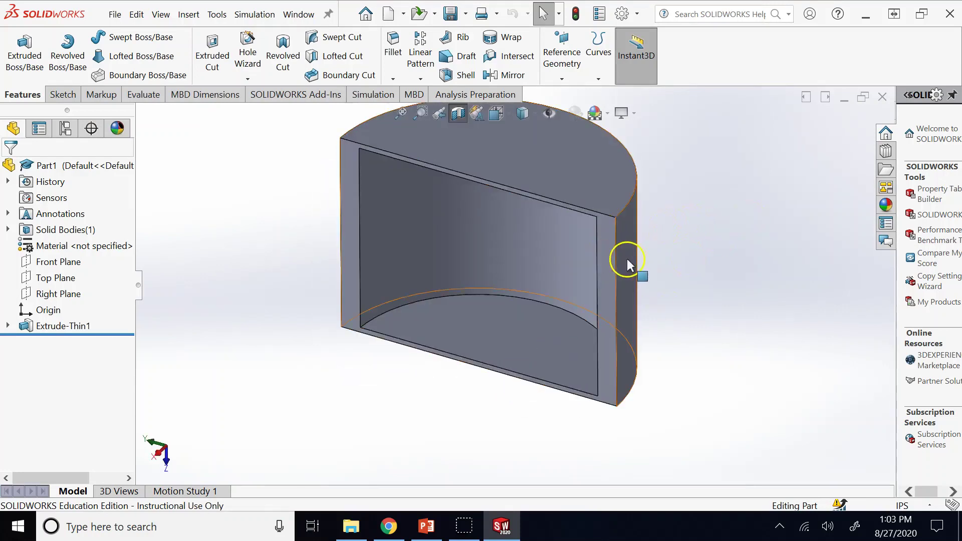
left_click(615, 267)
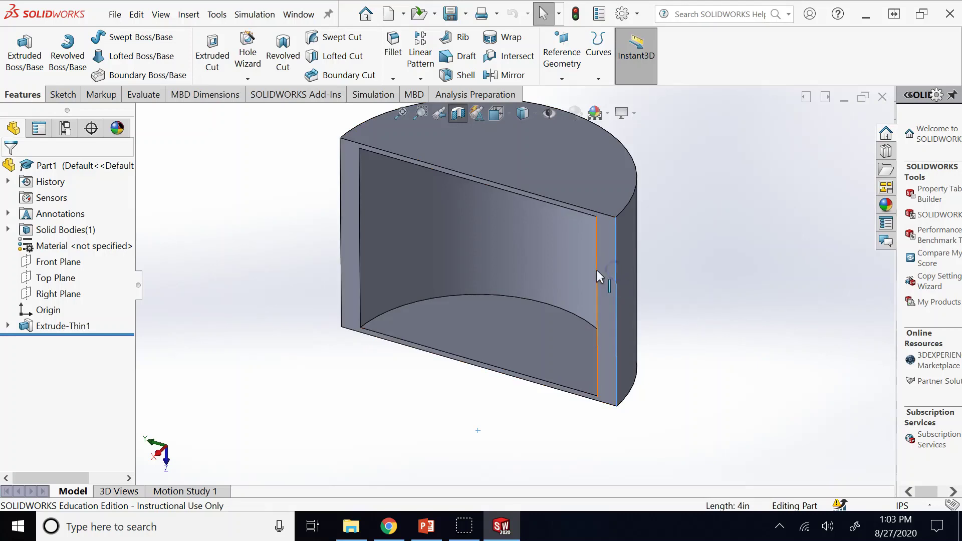
key("Escape")
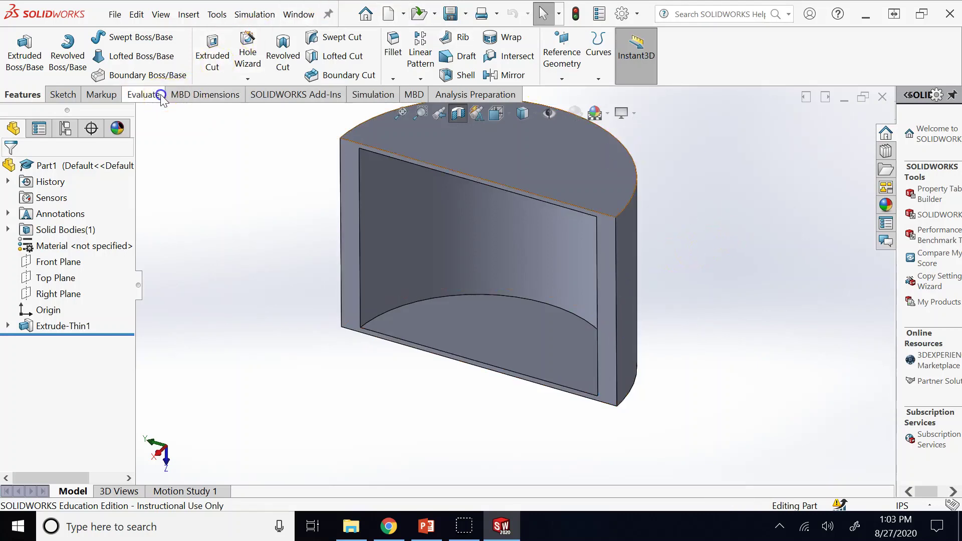
- Start the Measure tool and measure the outer wall edge and the distance between wall edges
left_click(160, 97)
left_click(105, 50)
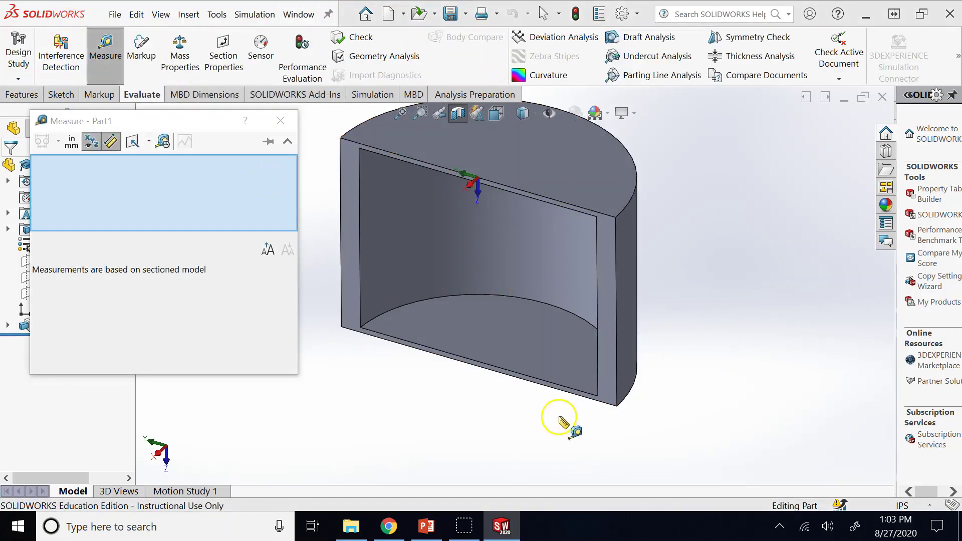
left_click(597, 303)
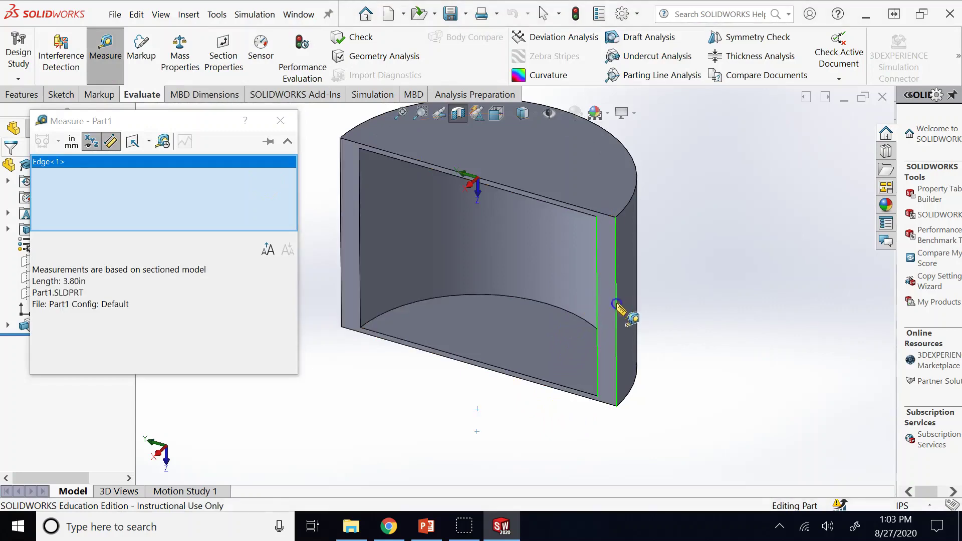
left_click(616, 304)
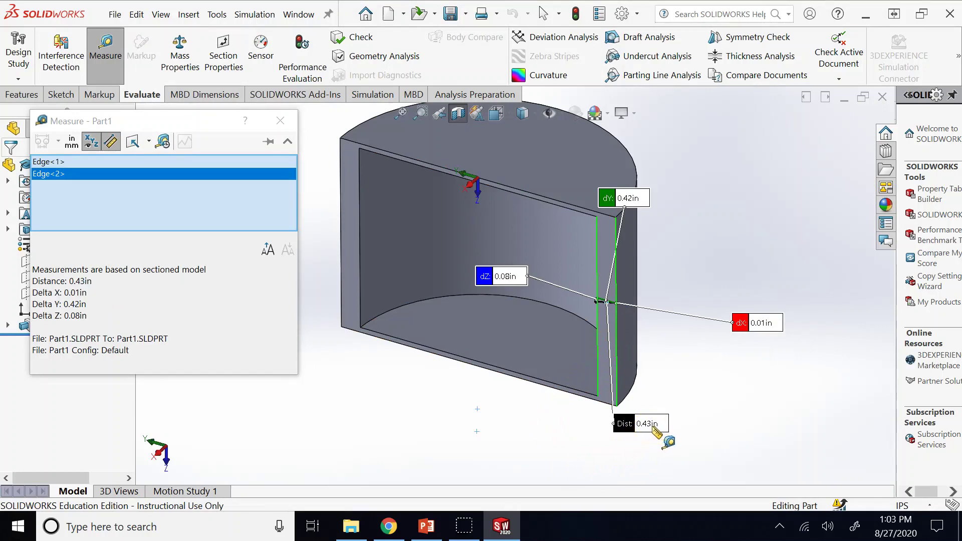
- Measure the bottom cap face and the gap between the two bottom faces, about 0.1 in
left_click(415, 375)
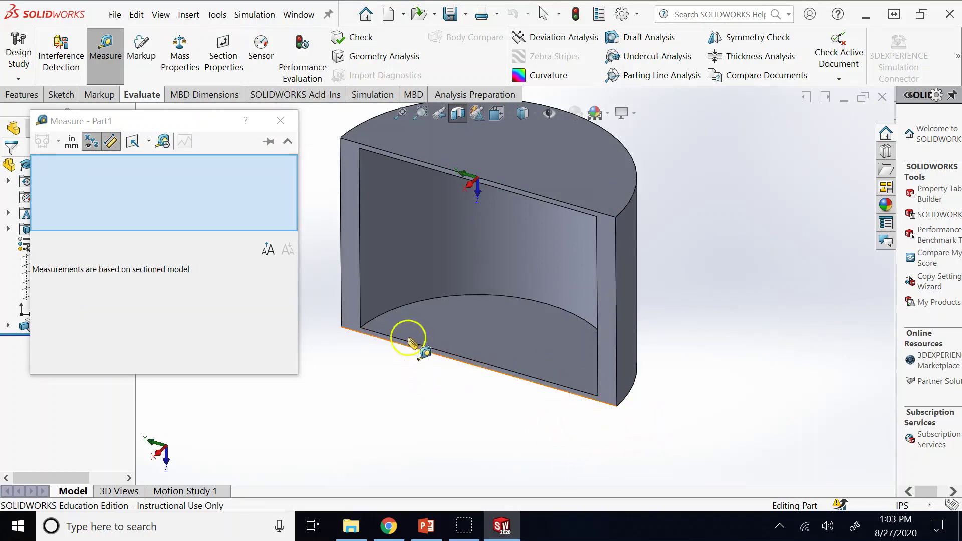
scroll(410, 300, "down", 2)
left_click(498, 368)
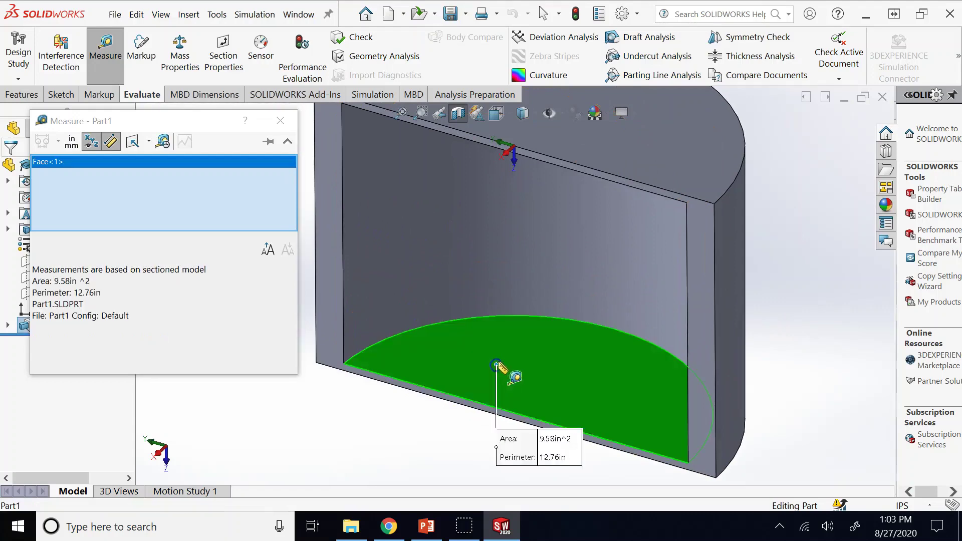
key("ctrl+8")
middle_click_drag(526, 423, 536, 407)
left_click(578, 273)
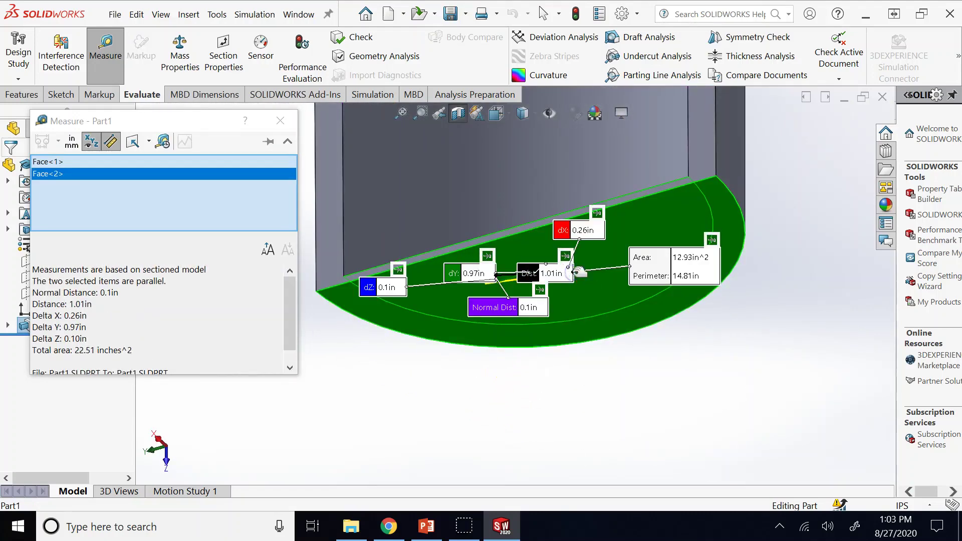
middle_click_drag(554, 346, 693, 217)
- Measure between the inner and outer cylindrical faces to read the wall thickness, about 0.4 in
left_click(693, 217)
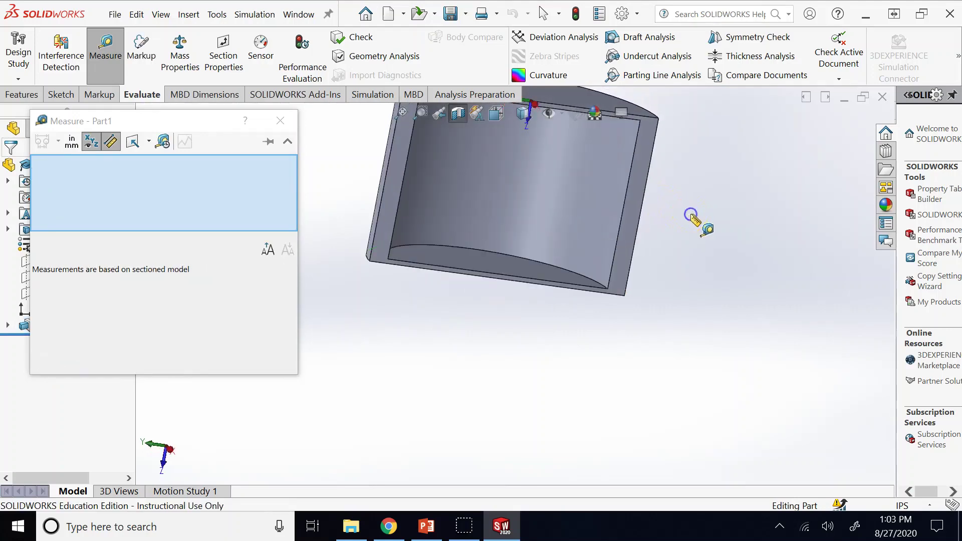
left_click(624, 214)
mouse_move(629, 216)
middle_mouse_down()
mouse_move(646, 201)
mouse_move(636, 205)
middle_mouse_up()
left_click(635, 206)
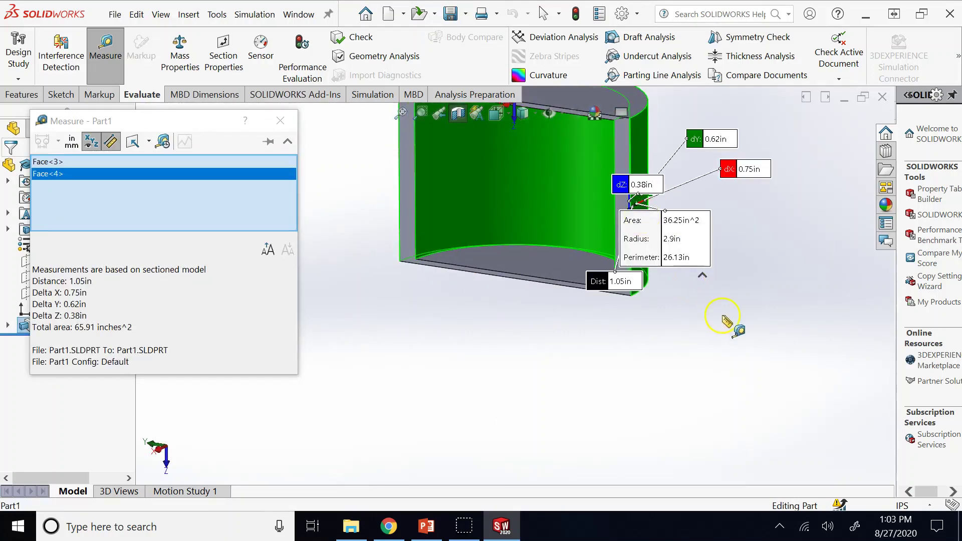
middle_click_drag(713, 313, 635, 257)
scroll(565, 221, "down", 6)
scroll(621, 243, "up", 8)
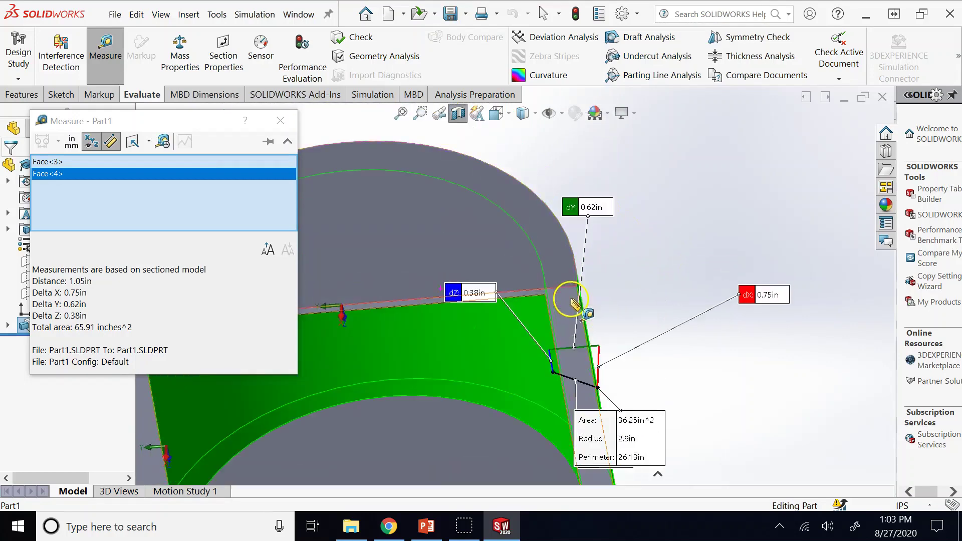
- Measure from the inner corner point to the outer edge (0.41 in, Delta Y 0.40 in), then close Measure
left_click(619, 248)
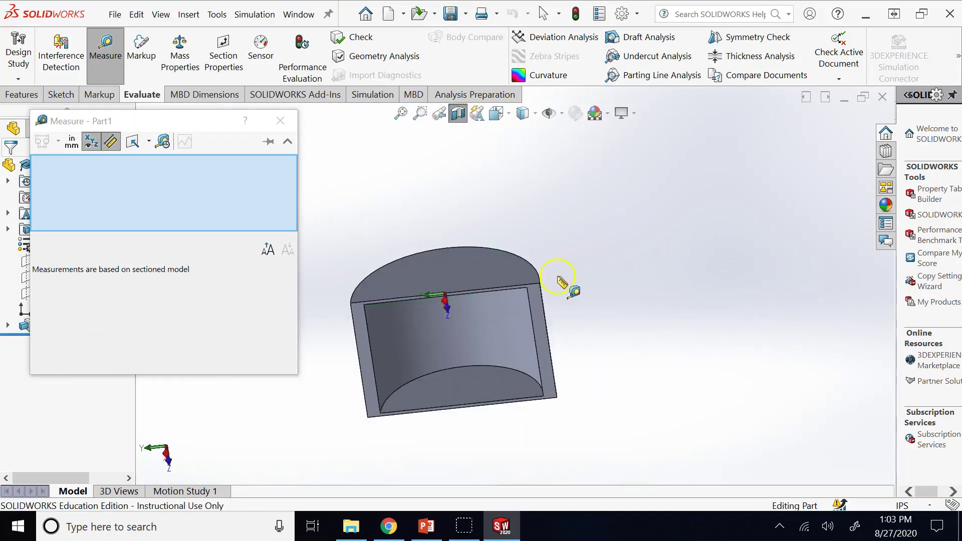
scroll(559, 280, "down", 5)
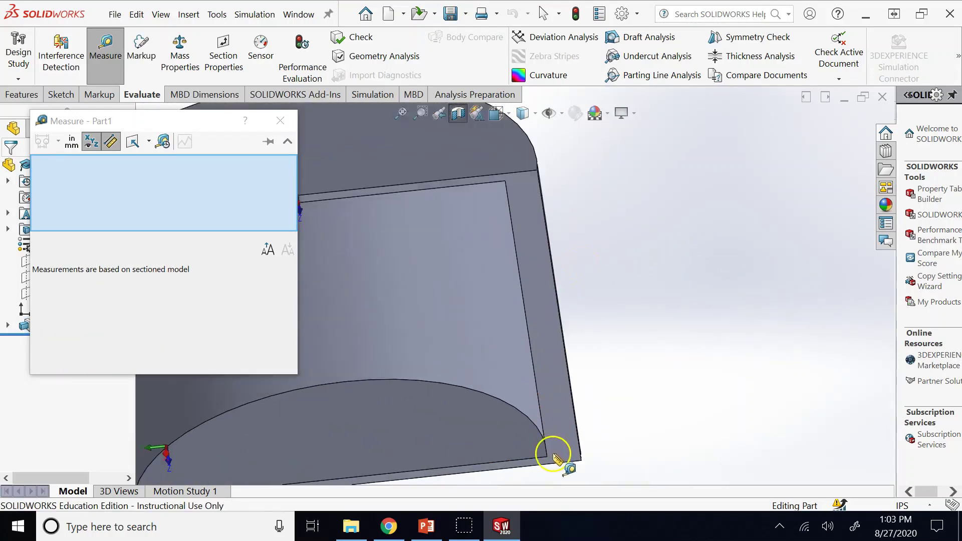
scroll(553, 455, "down", 4)
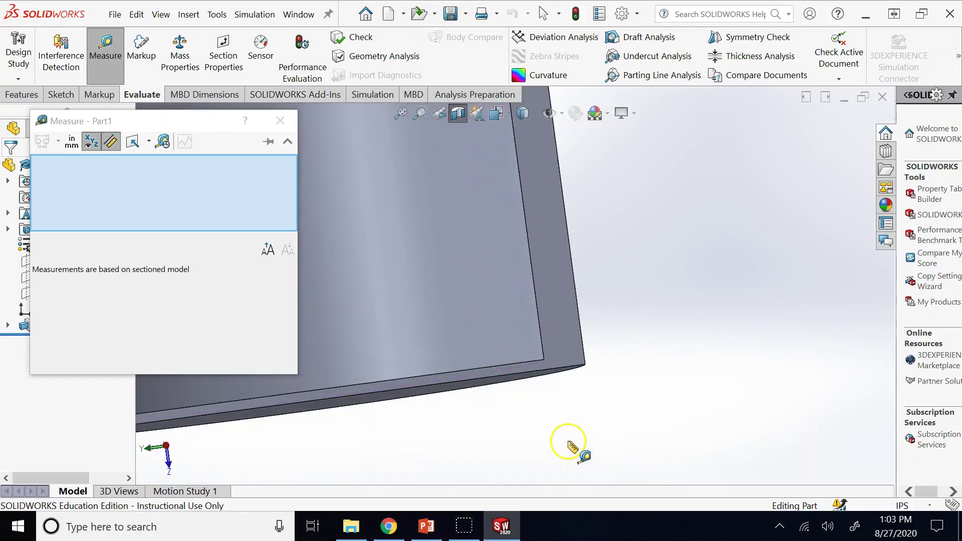
scroll(551, 380, "down", 2)
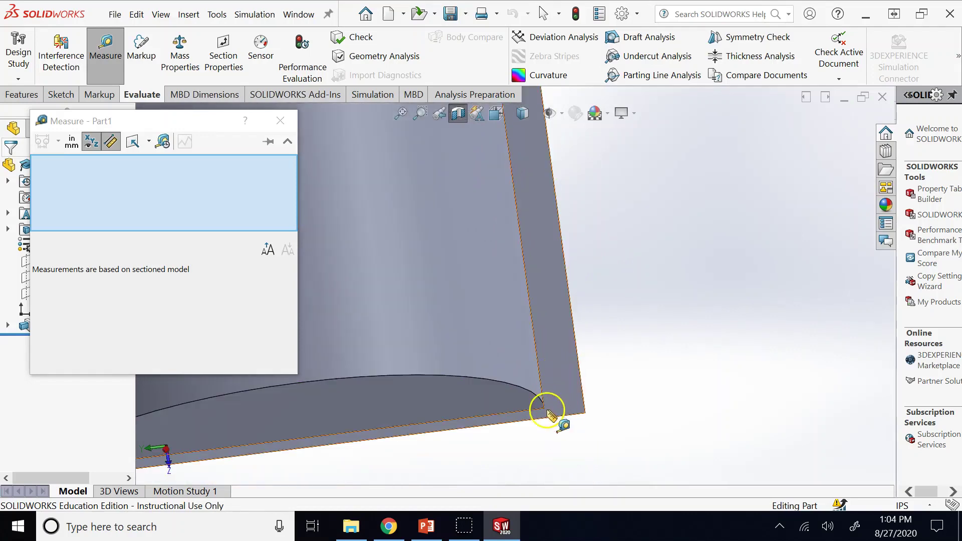
left_click(544, 408)
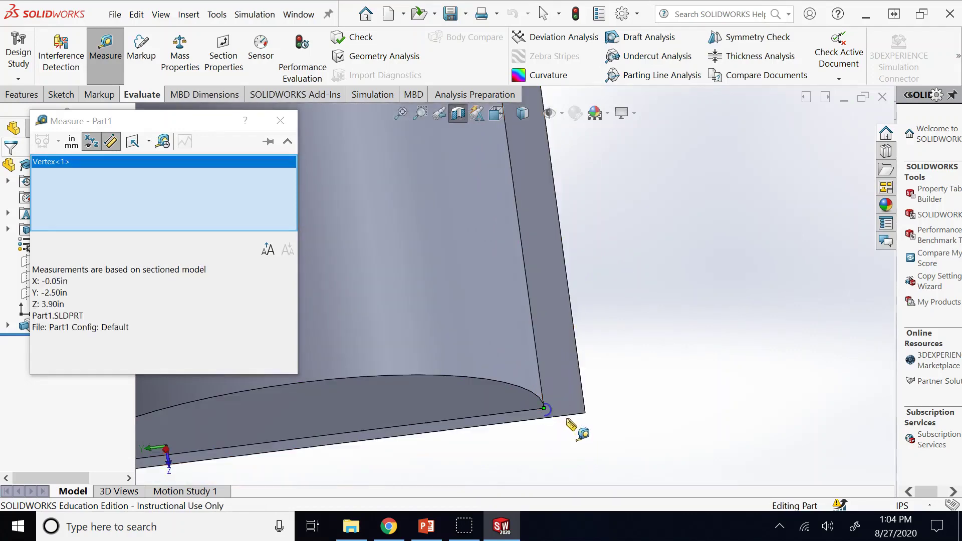
left_click(583, 398)
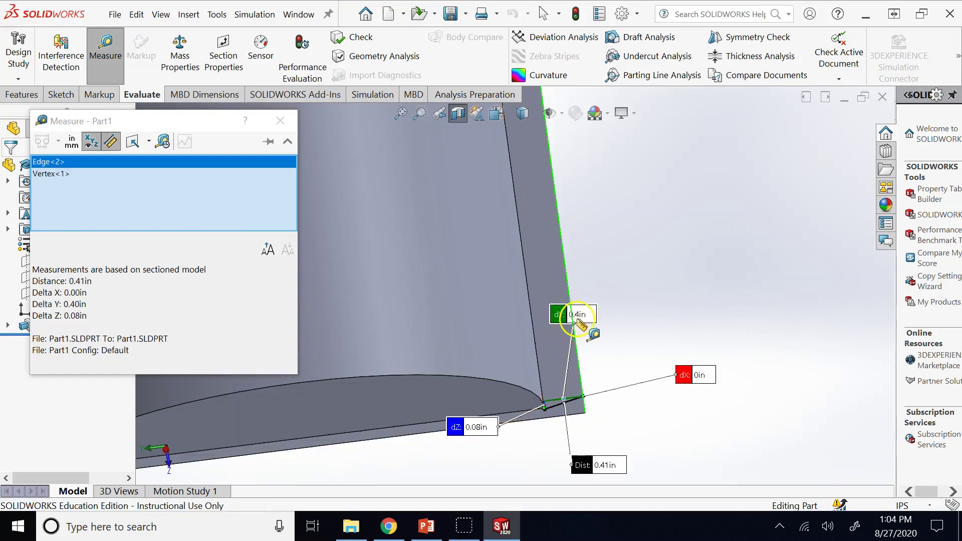
scroll(596, 324, "up", 5)
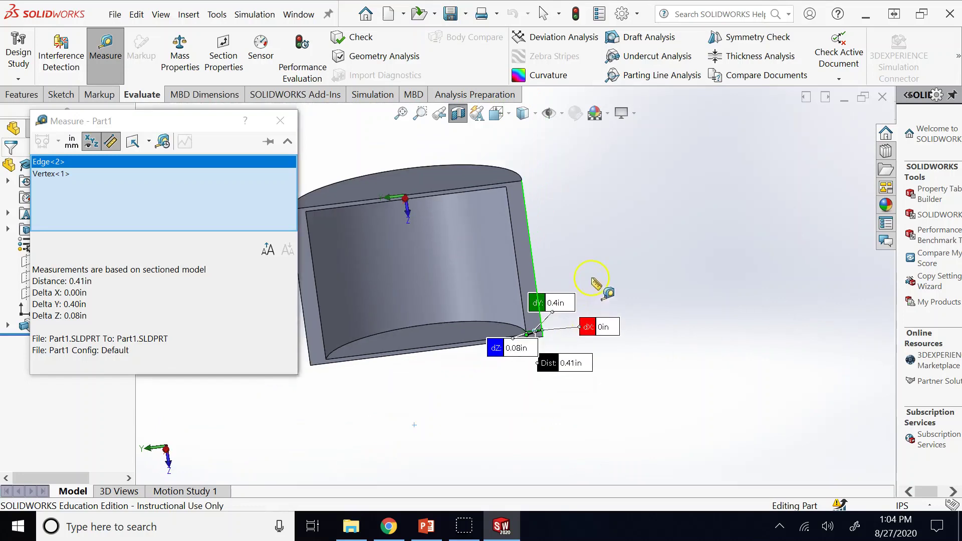
left_click(287, 117)
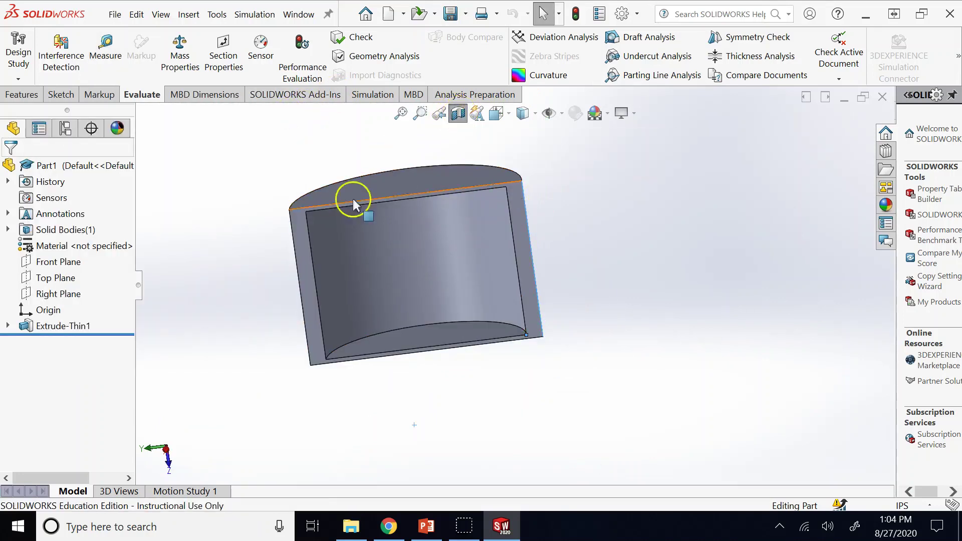
left_click(80, 326)
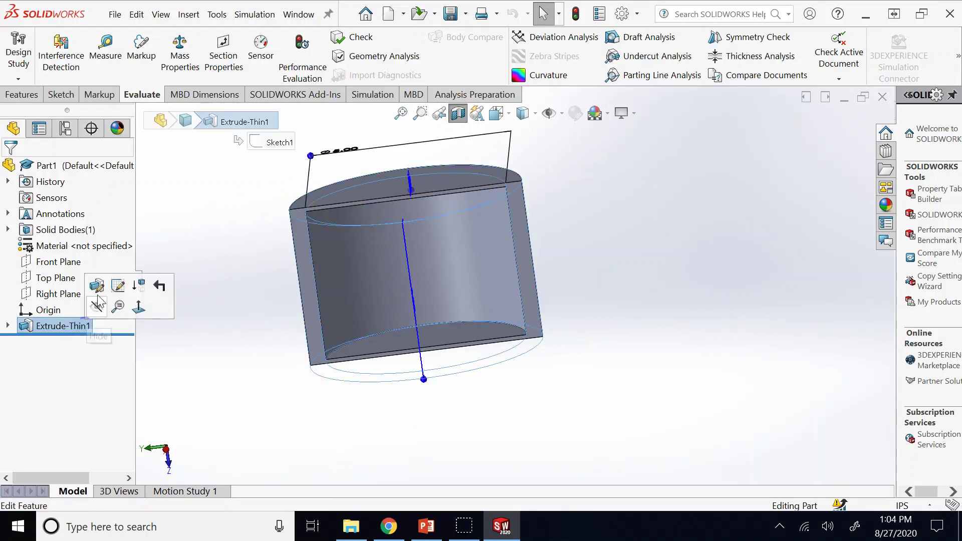
left_click(103, 311)
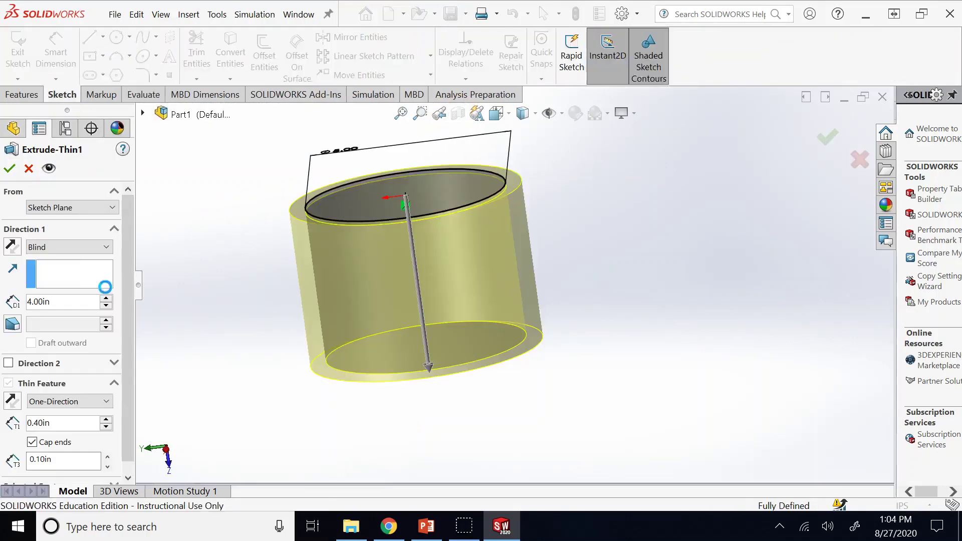
scroll(126, 334, "down", 1)
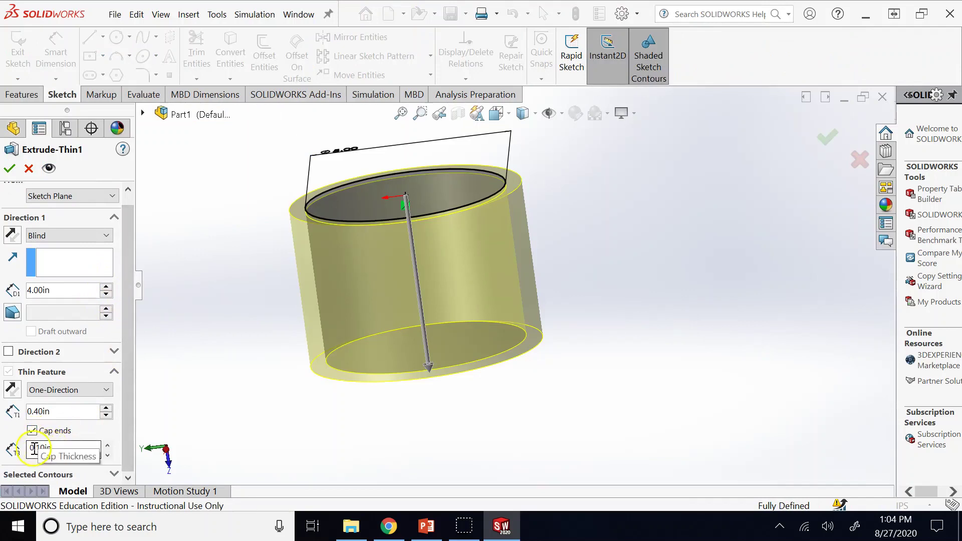
double_click(70, 449)
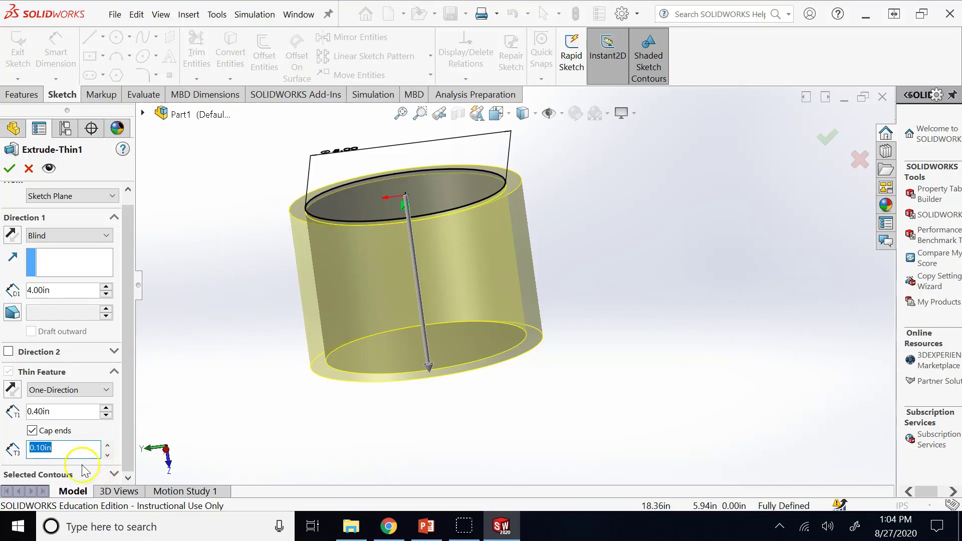
left_click(43, 448)
left_click(11, 171)
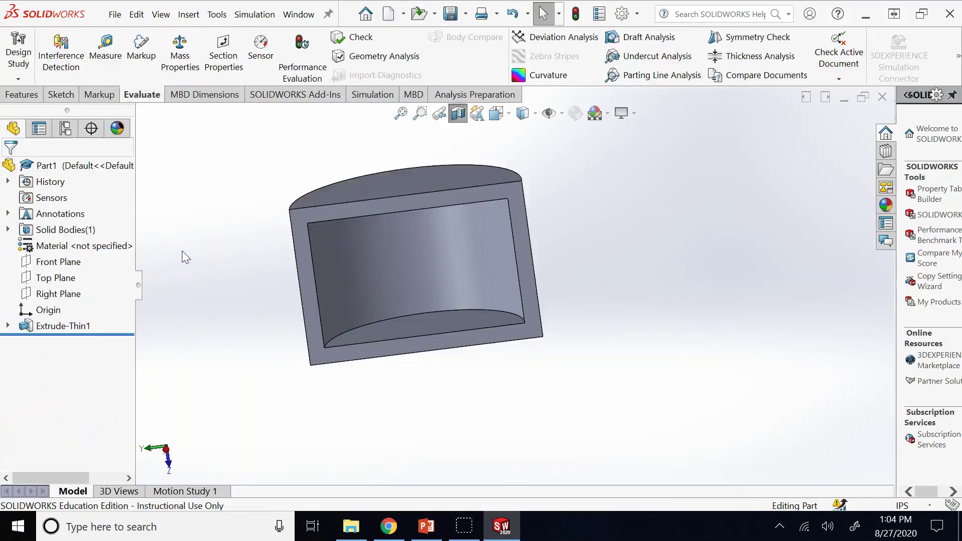
- Remove the section cutaway and edit Extrude-Thin1, showing 4.00 in depth and 0.40 in wall thickness
key("Left")
key("Left")
key("Left")
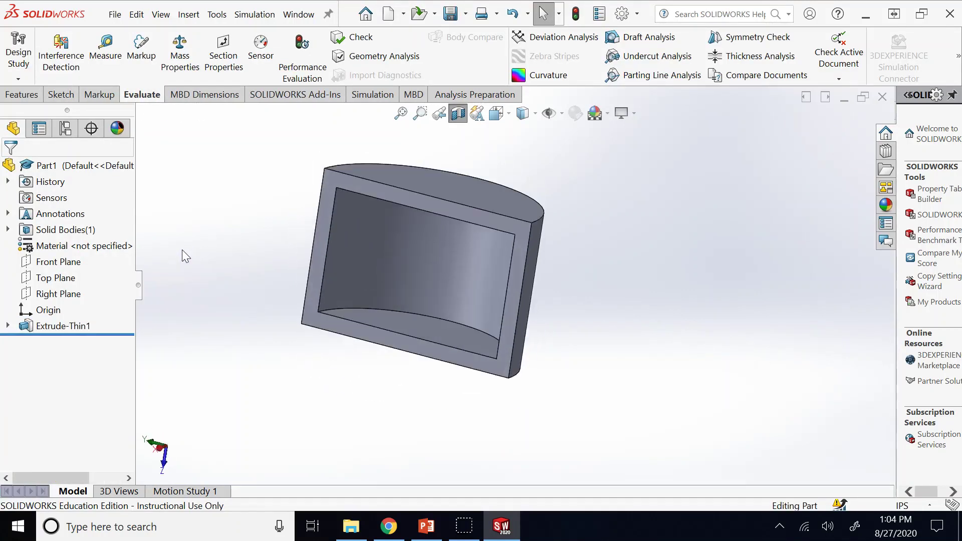
left_click(458, 115)
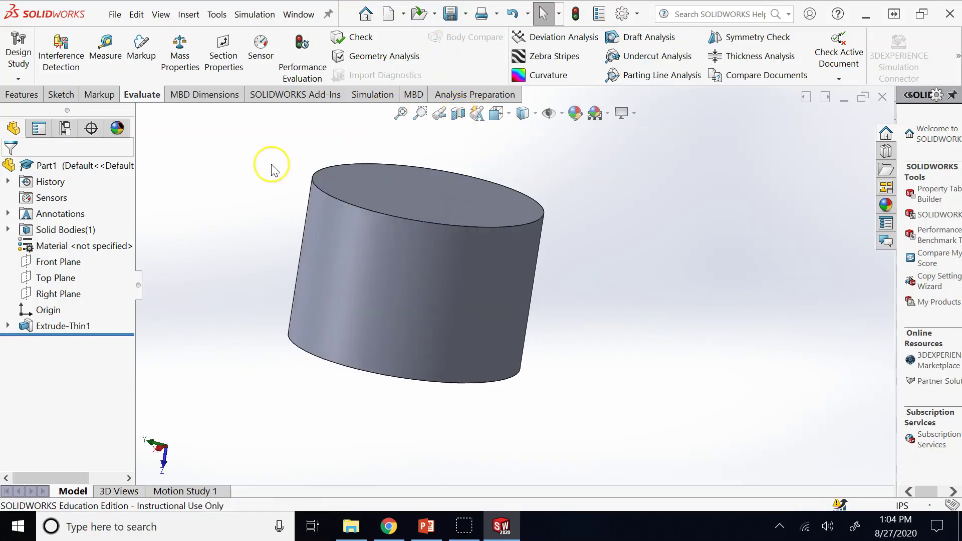
left_click(65, 325)
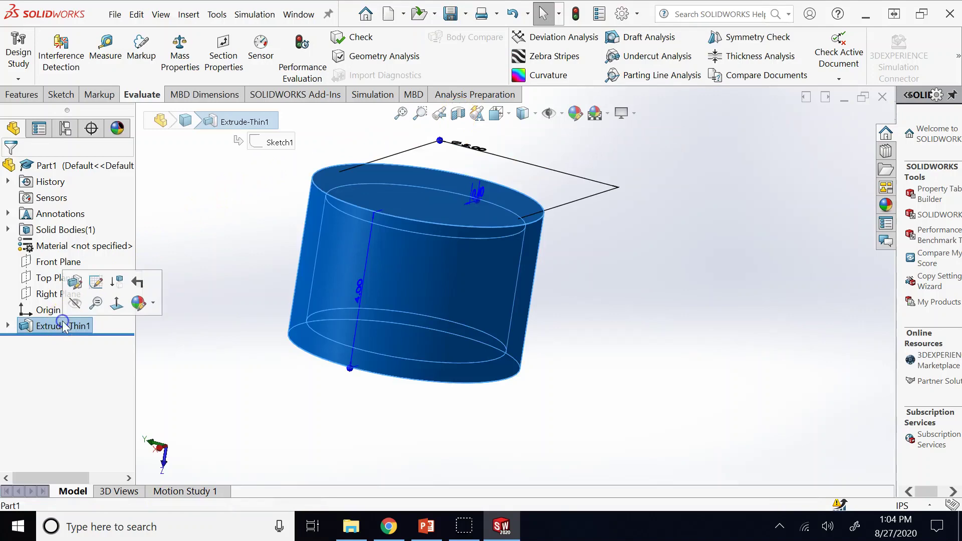
left_click(75, 279)
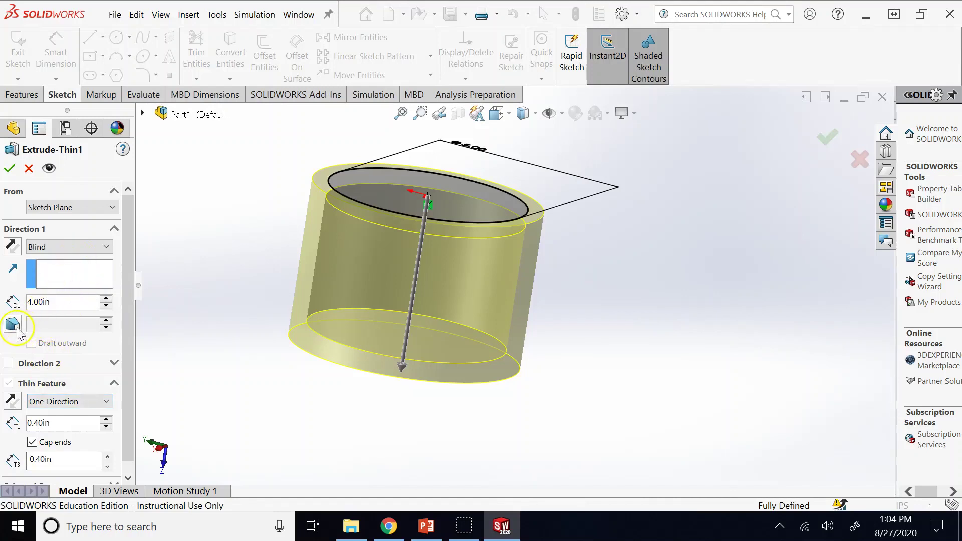
scroll(125, 396, "down", 1)
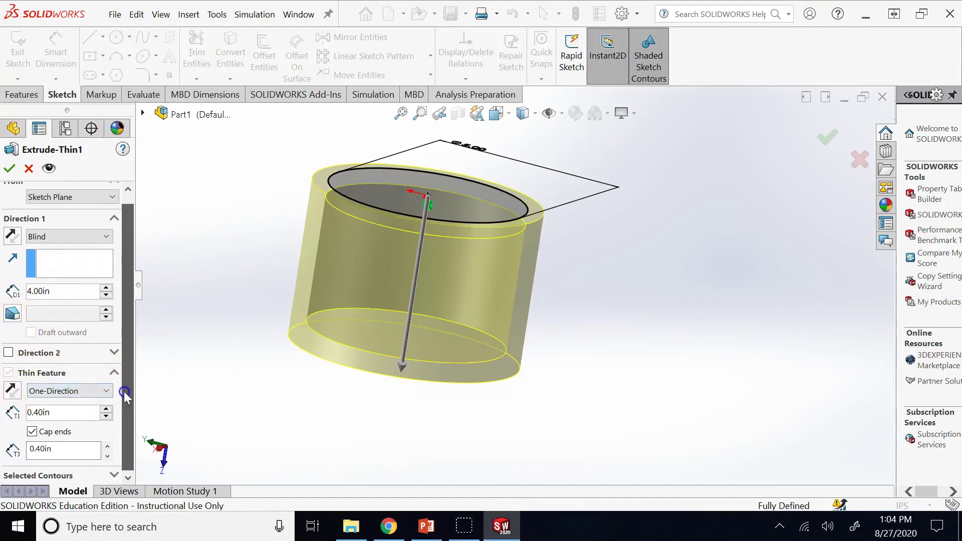
scroll(126, 395, "up", 1)
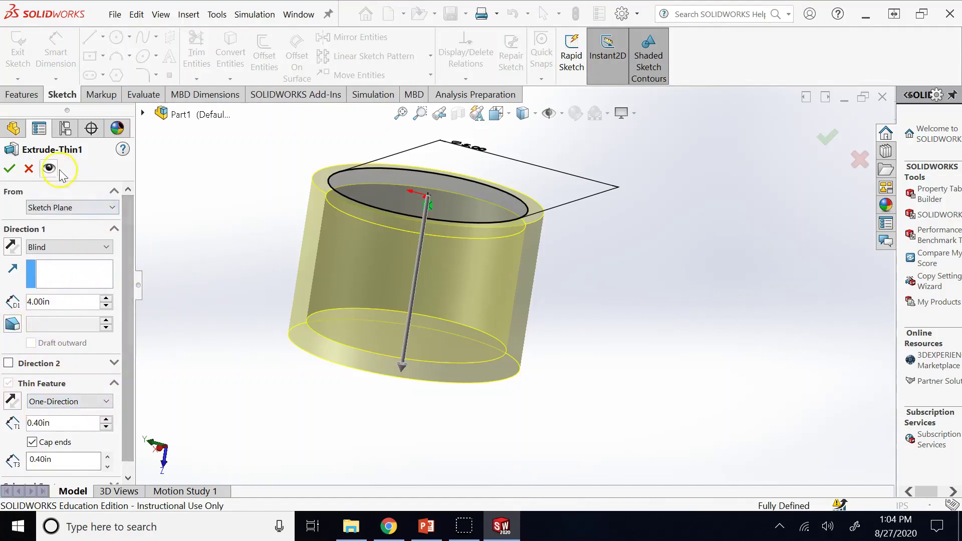
- Close the PropertyManager, delete Extrude-Thin1 with confirmation, and view the remaining Sketch1 circle isometrically
right_click(183, 219)
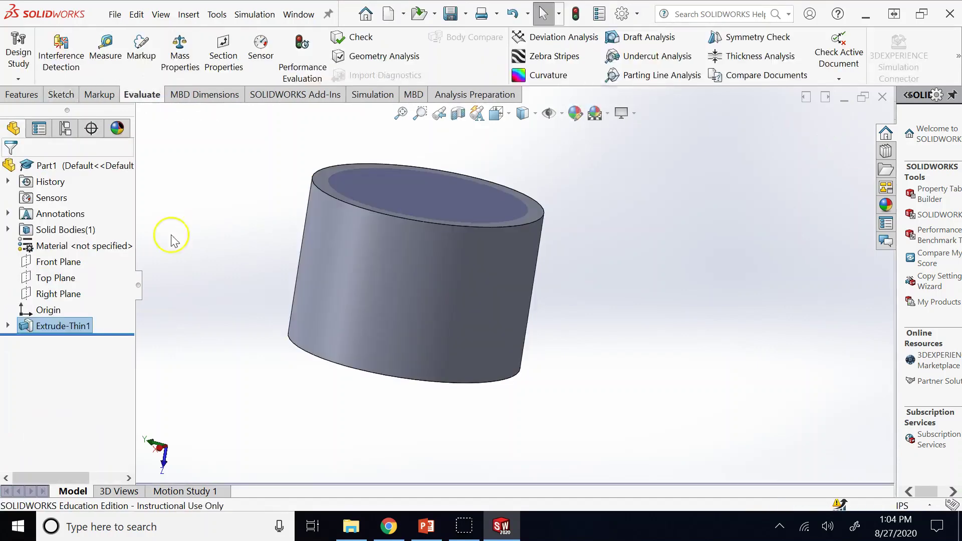
right_click(88, 326)
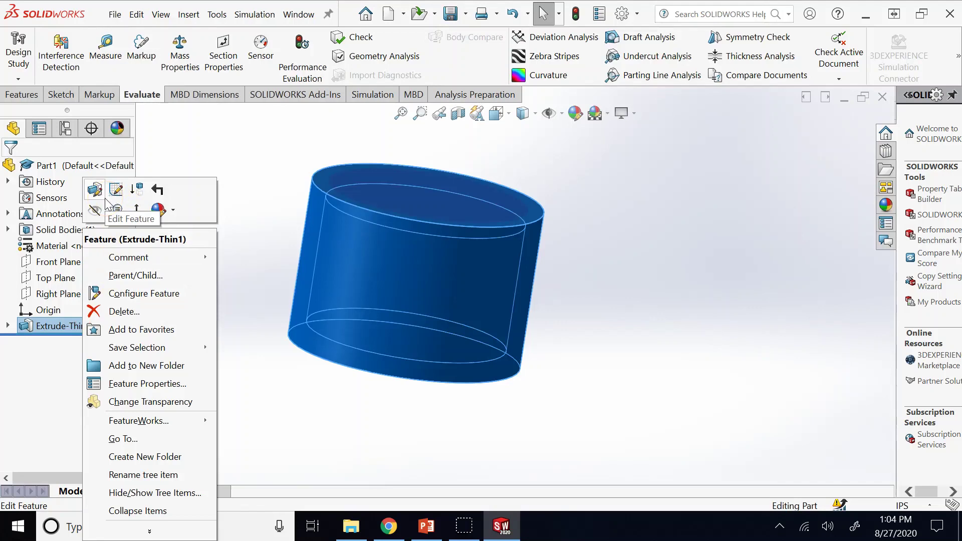
left_click(131, 311)
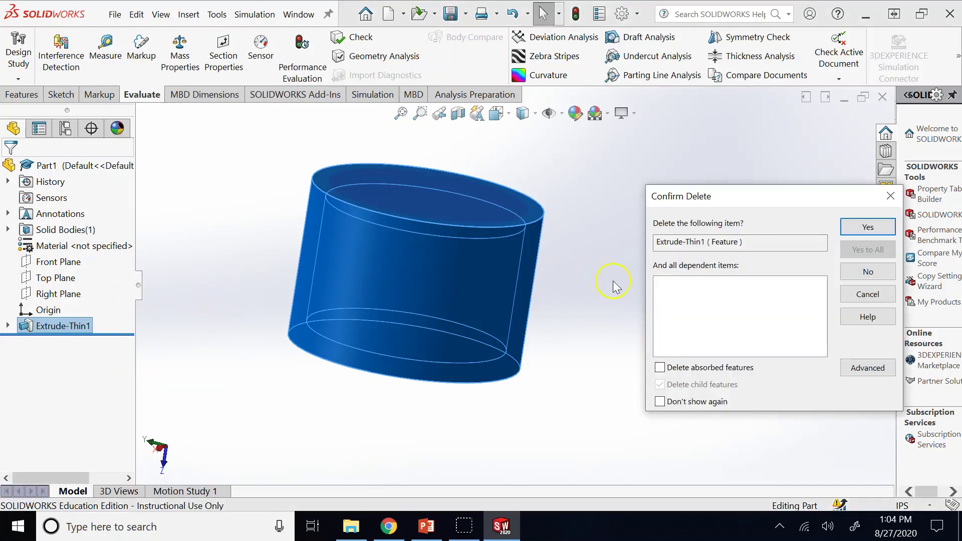
left_click(868, 226)
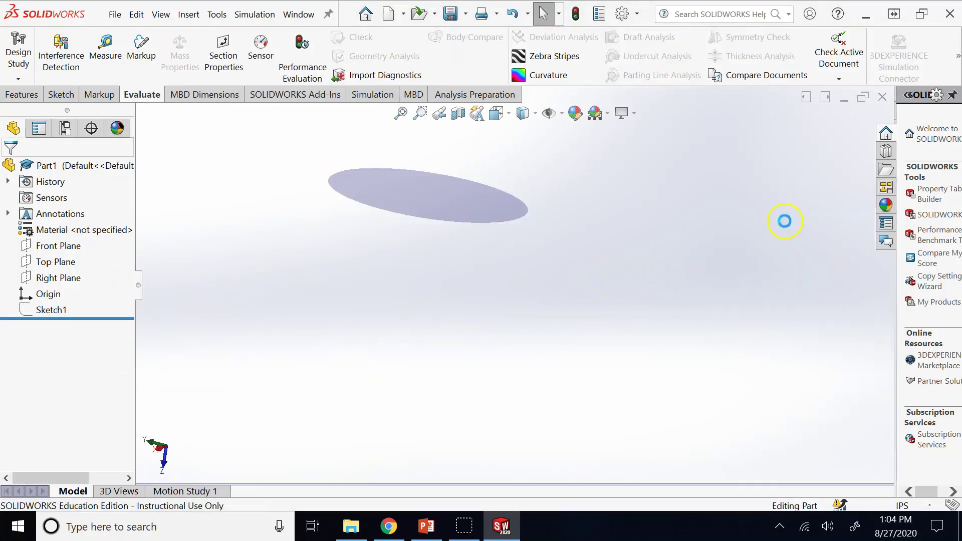
key("Up")
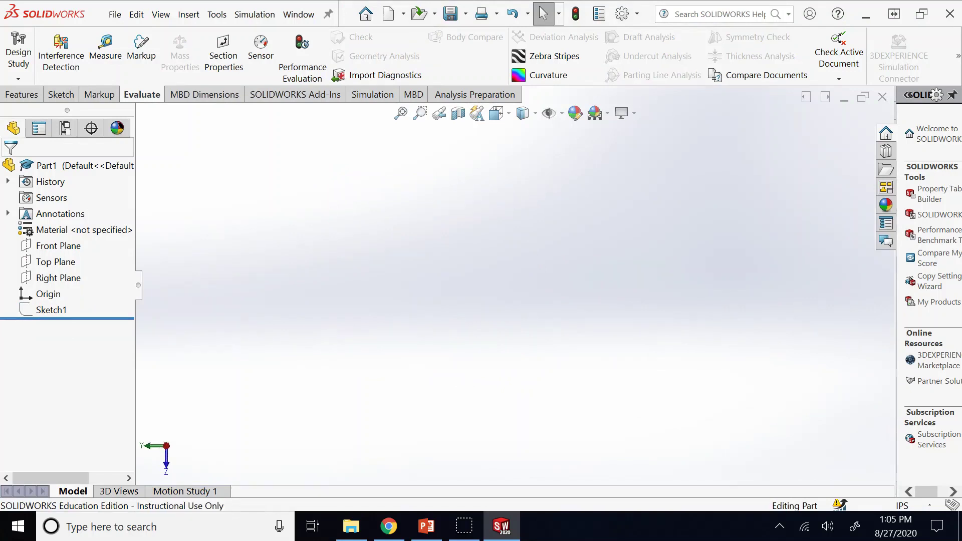
key("ctrl+7")
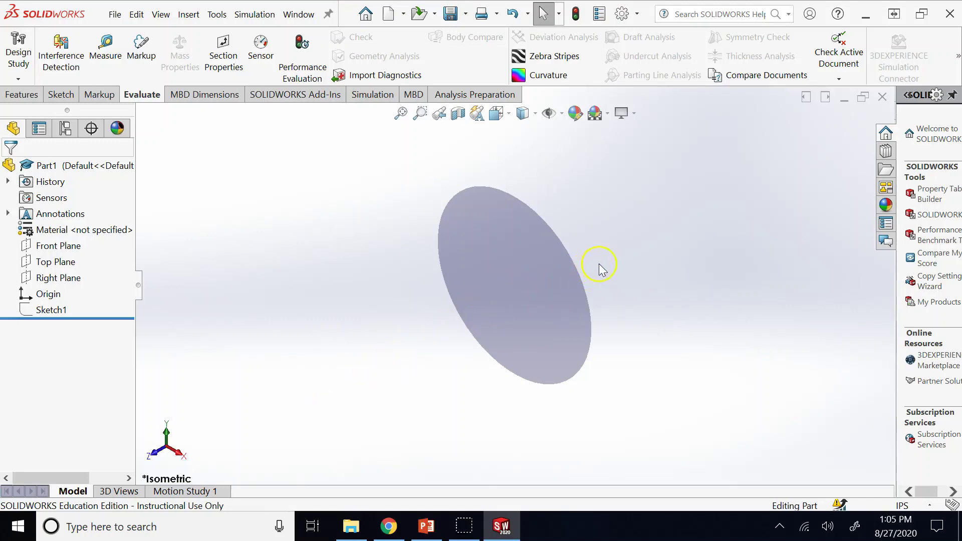
- In a new Chrome tab, search Google for 'right prism and oblique prism'
left_click(388, 526)
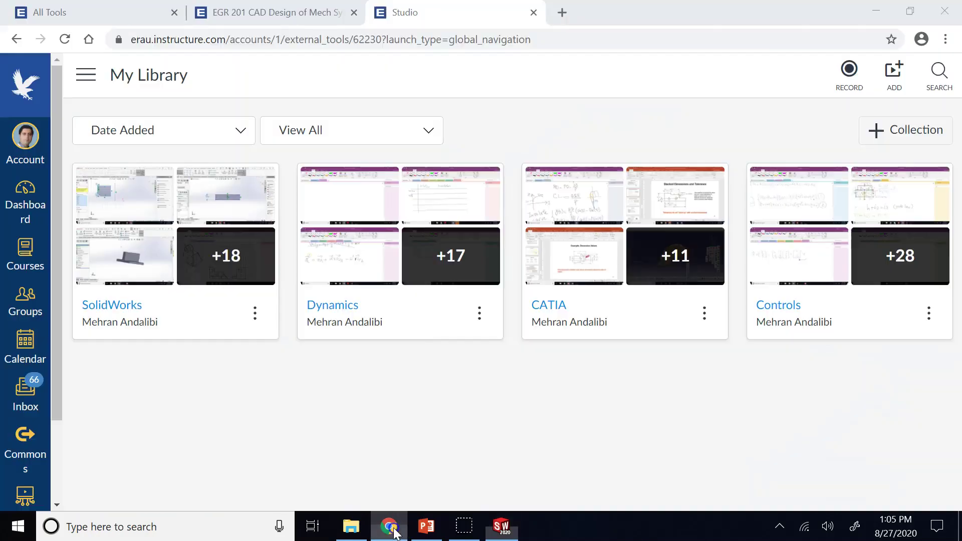
left_click(572, 11)
type("goo")
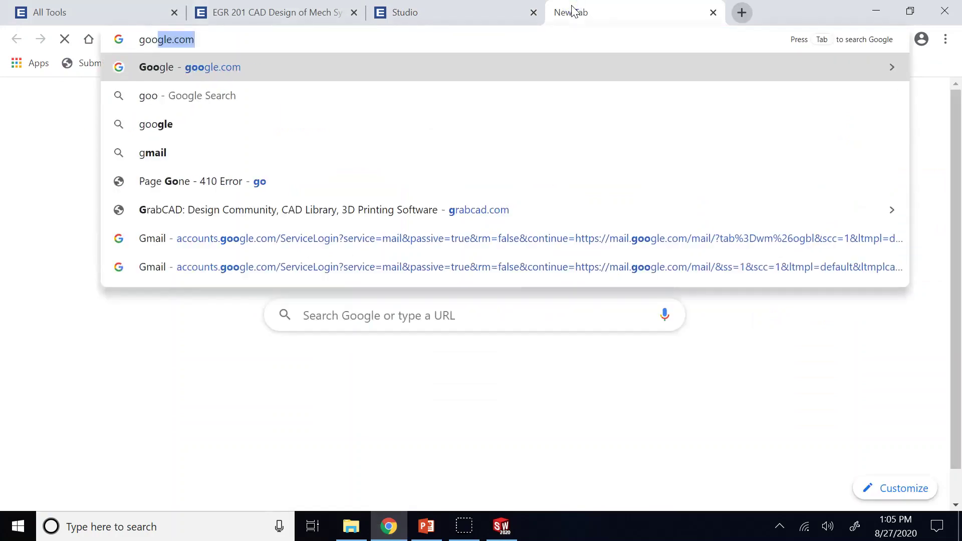
key("Return")
type("ob")
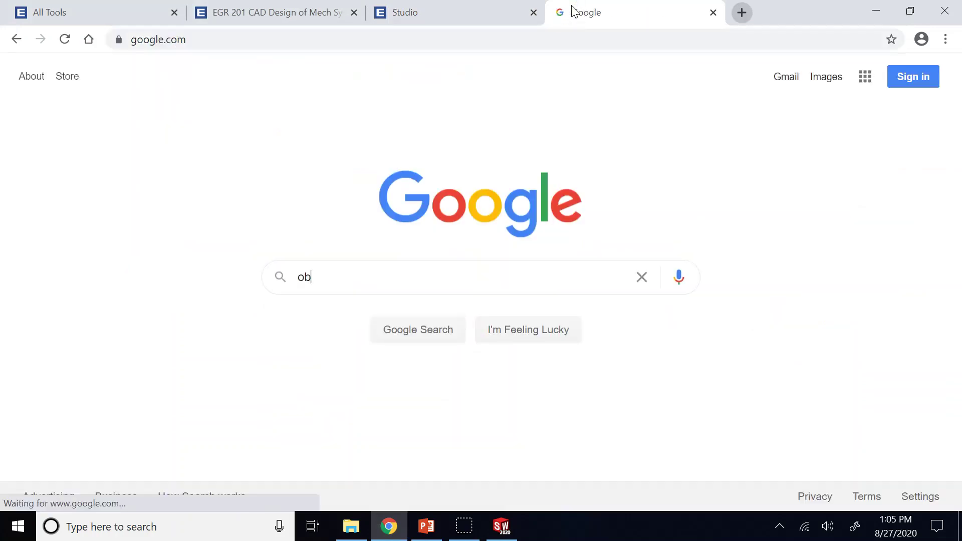
type("lique ")
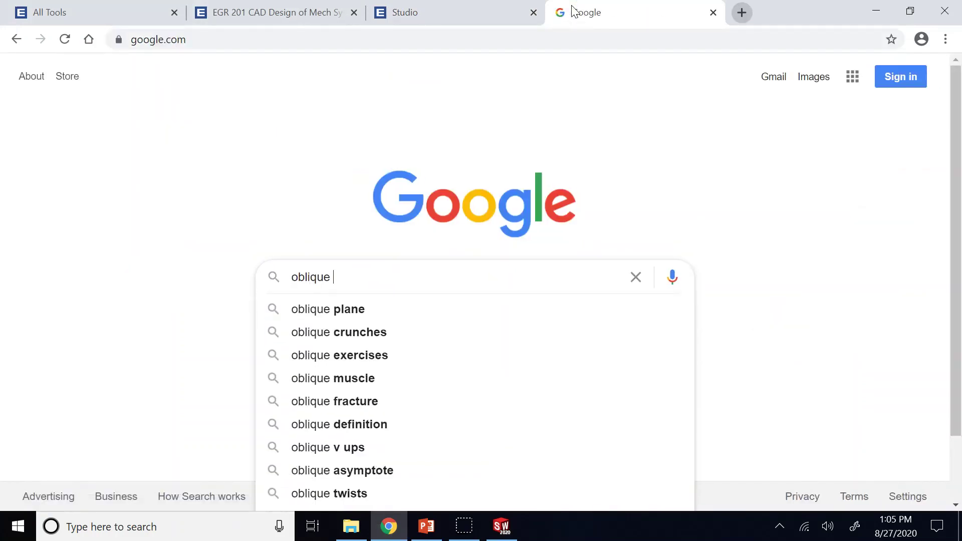
type("vs right pri")
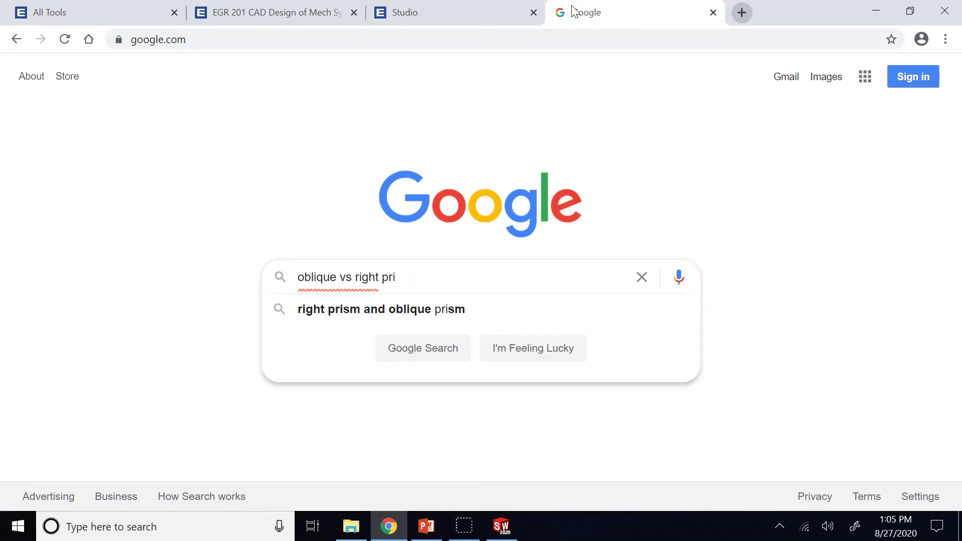
key("Down")
key("Return")
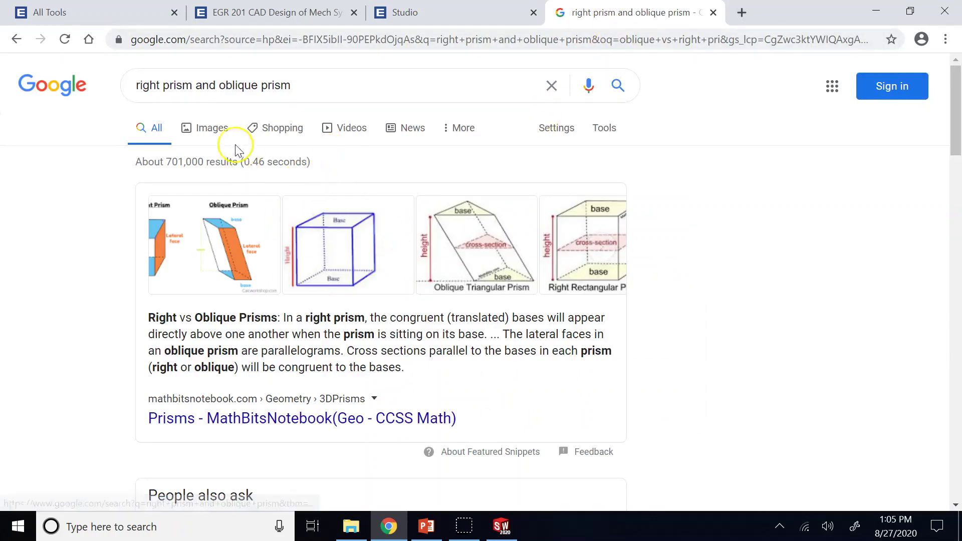
- Enlarge the CK-12 right versus oblique prism image from the image results, then return to SOLIDWORKS
left_click(215, 130)
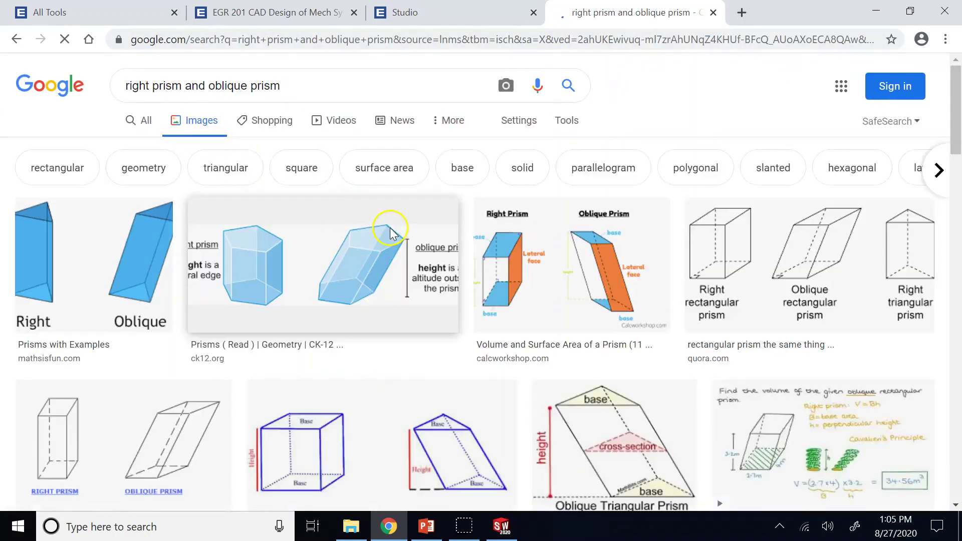
scroll(306, 195, "down", 1)
left_click(304, 190)
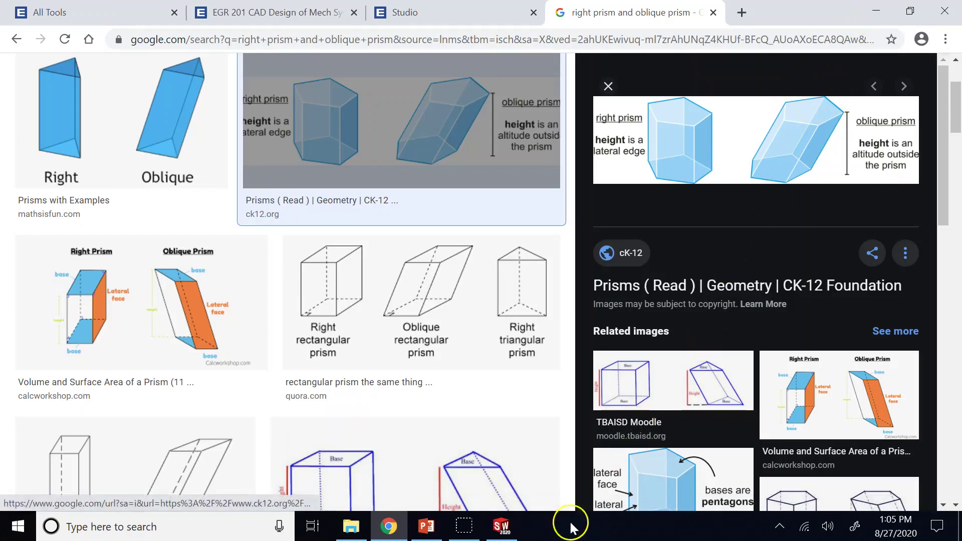
left_click(501, 526)
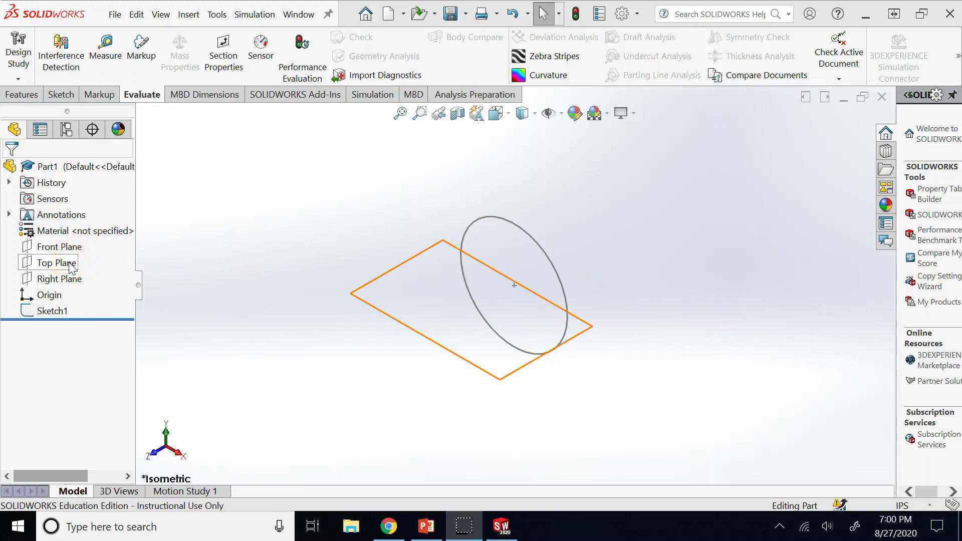
- Sketch a line on the Right Plane from the origin up and to the left
left_click(70, 281)
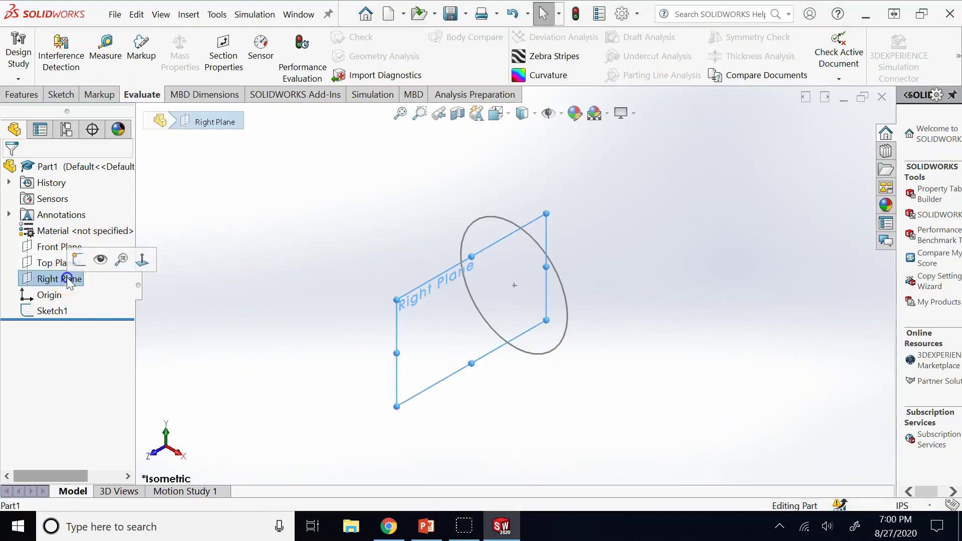
left_click(76, 261)
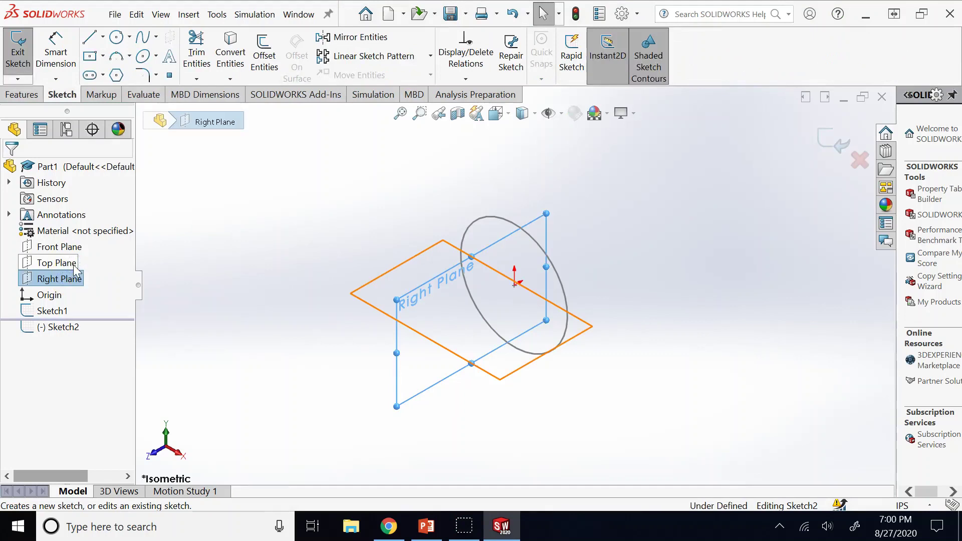
left_click(313, 263)
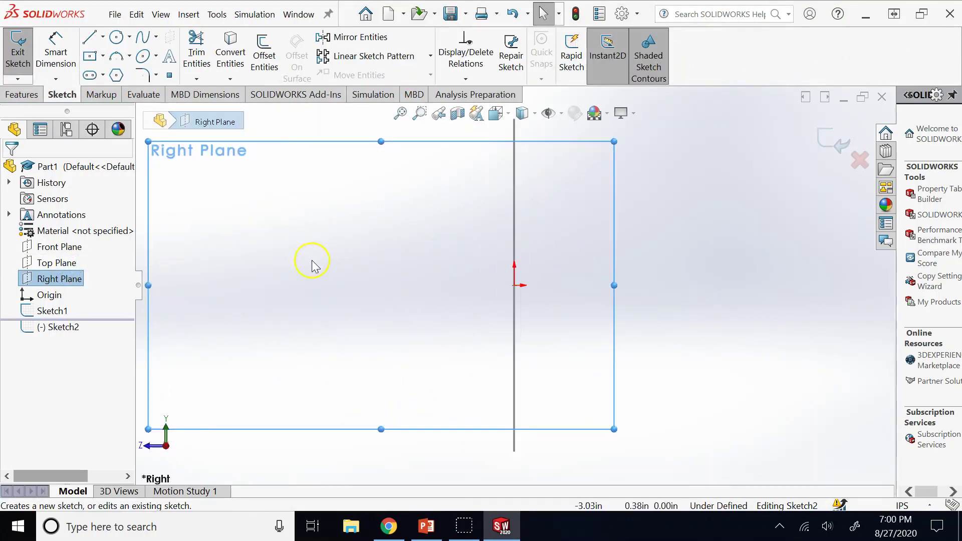
left_click(90, 37)
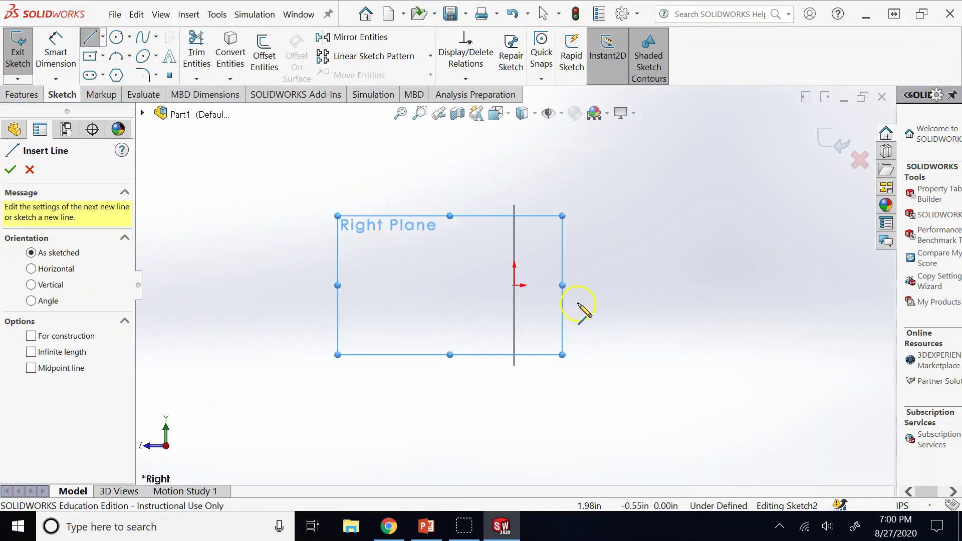
left_click(514, 286)
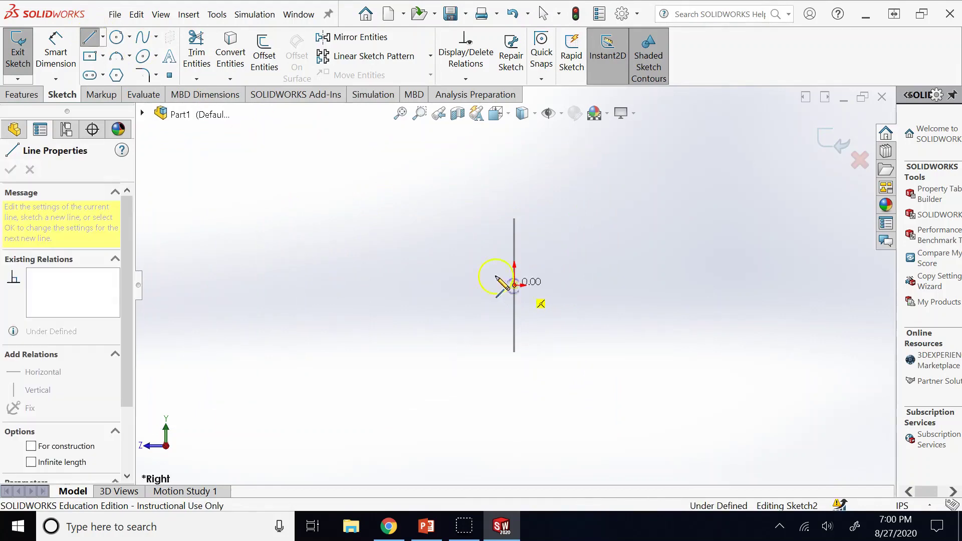
left_click(357, 237)
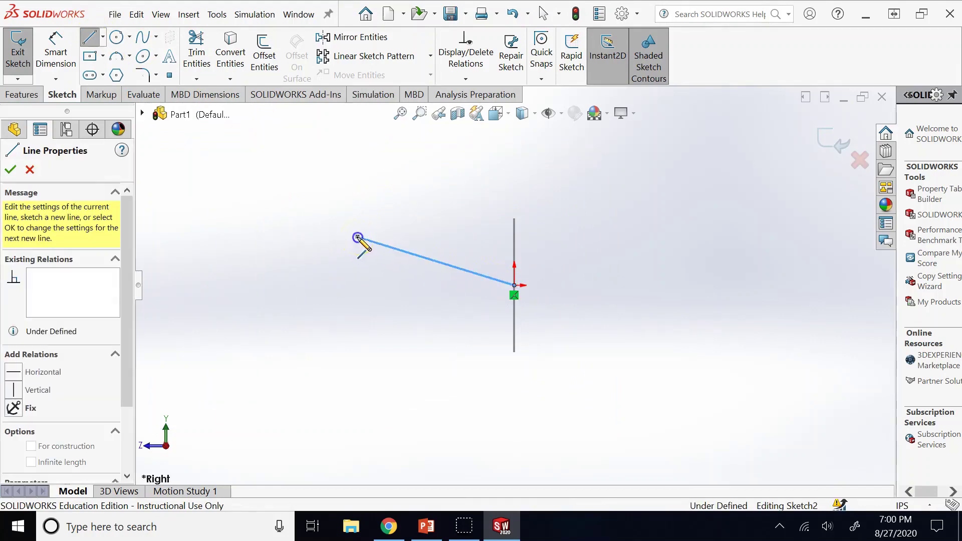
- Dimension the slanted line at 60° and exit Sketch2
left_click(65, 67)
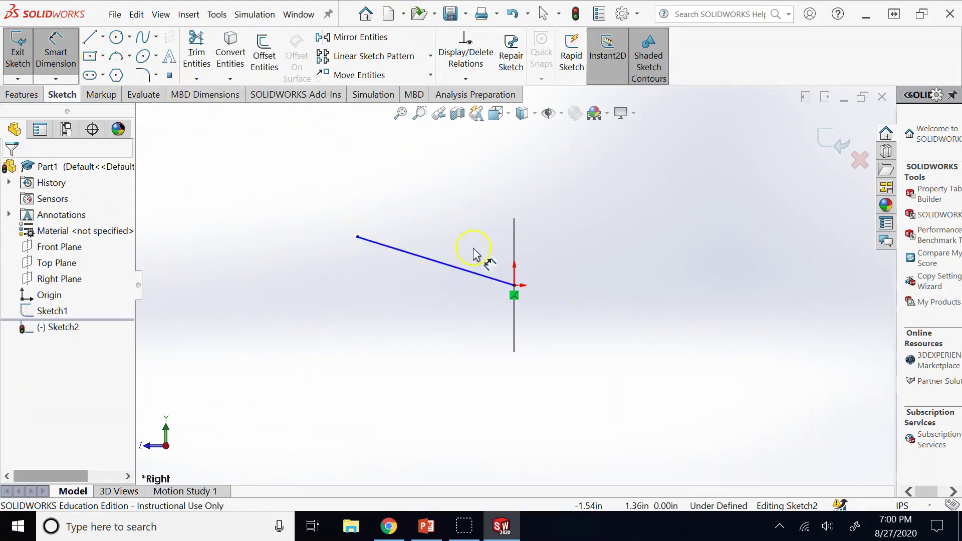
left_click(514, 275)
left_click(458, 273)
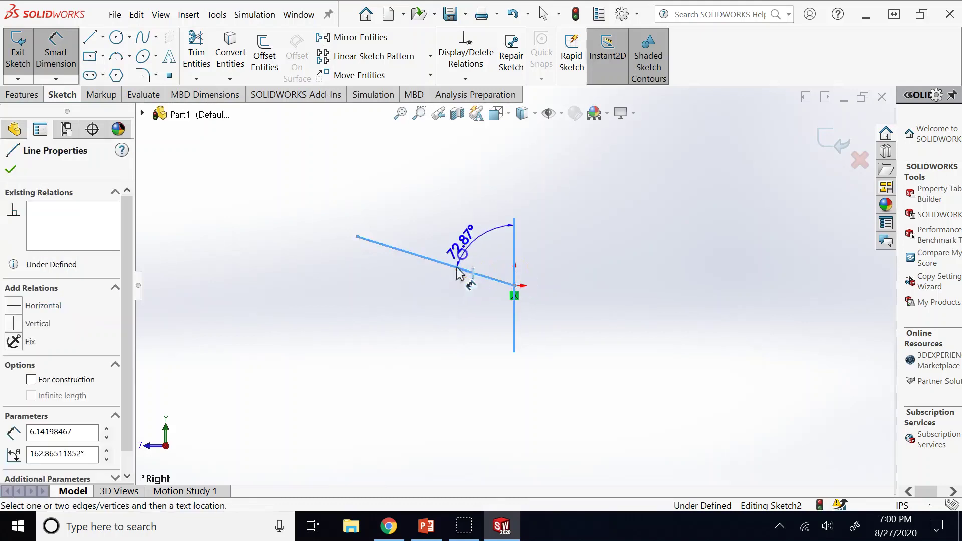
left_click(469, 242)
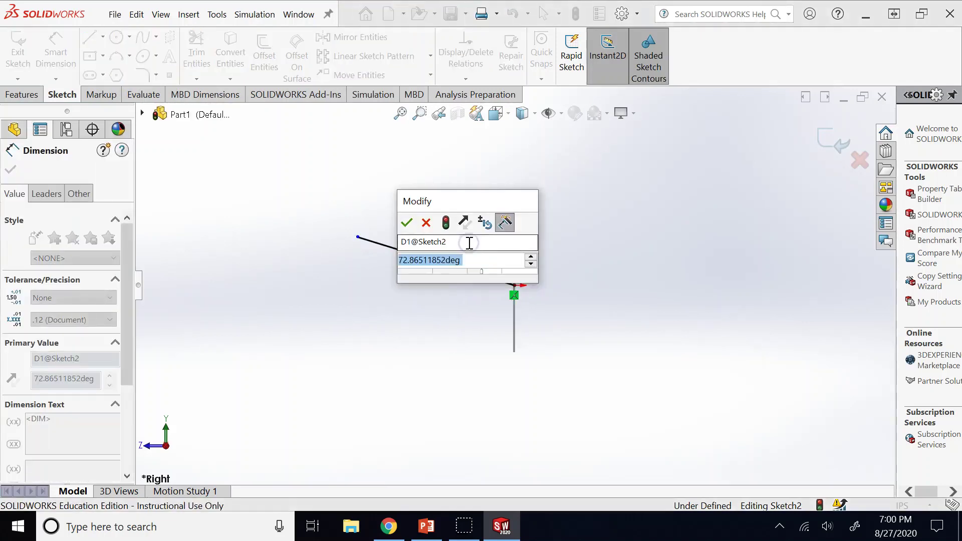
type("60")
key("Return")
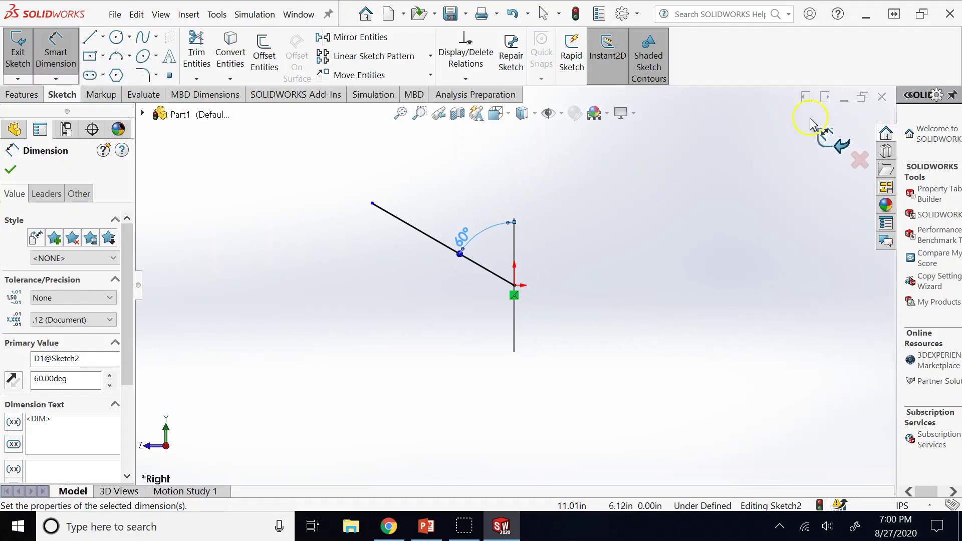
left_click(813, 136)
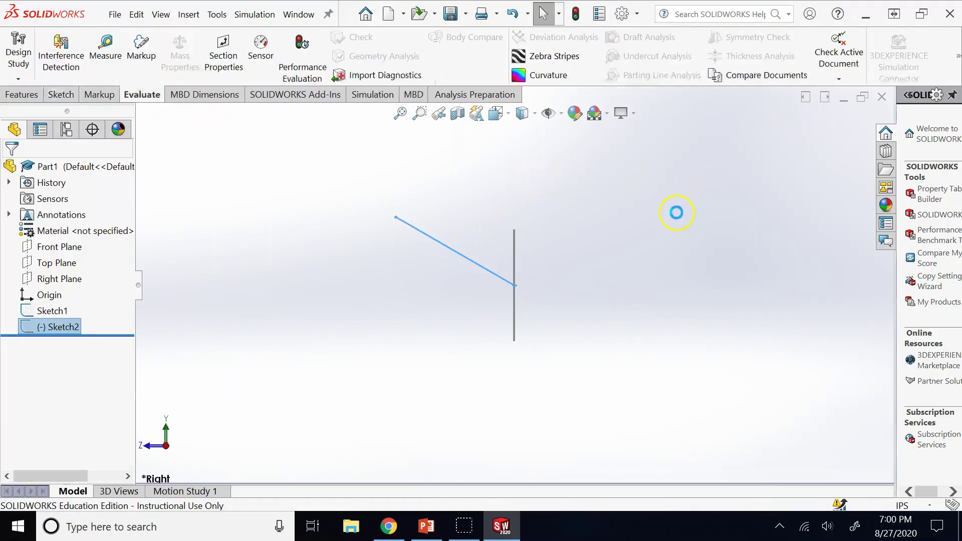
middle_click_drag(667, 204, 644, 179)
left_click(604, 209)
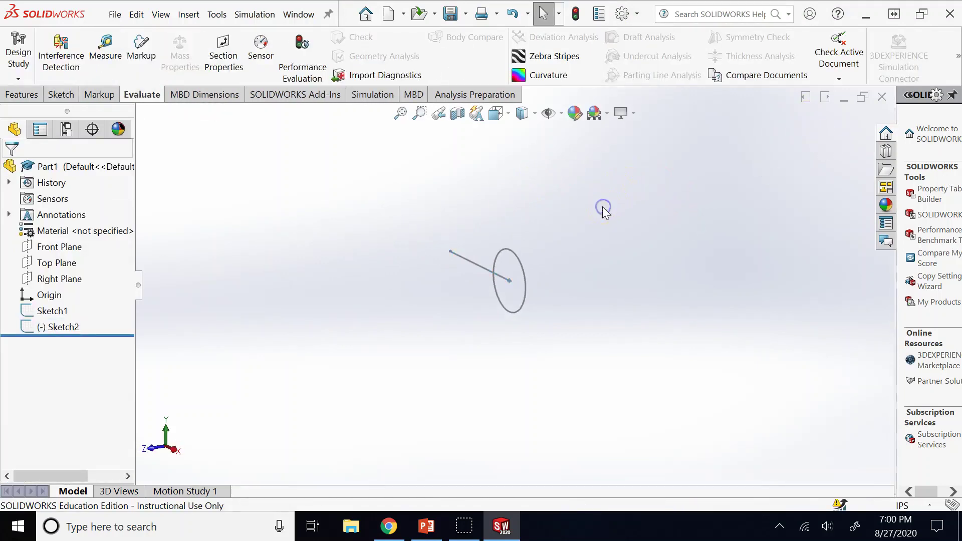
left_click(30, 95)
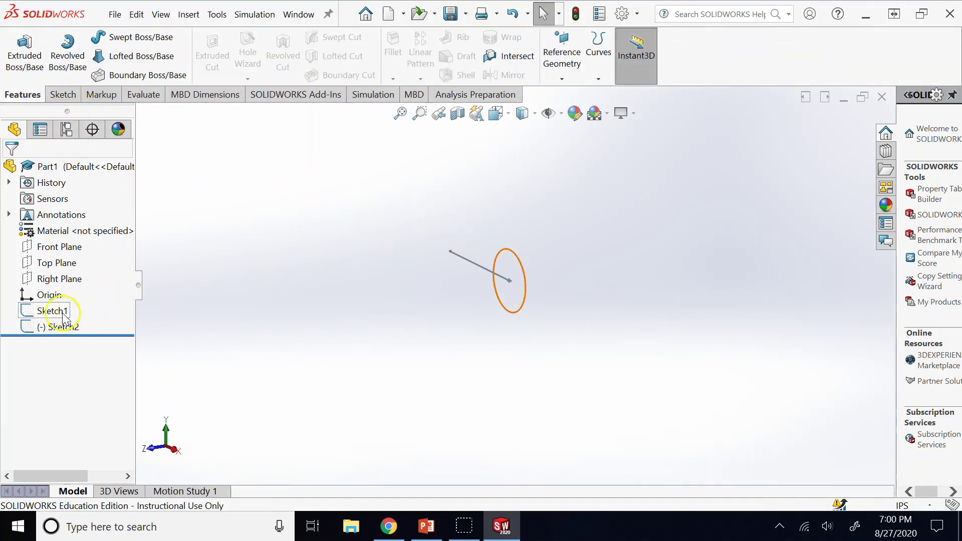
- Start extruding Sketch1 with Line1@Sketch2 as the direction of extrusion
left_click(52, 310)
left_click(25, 59)
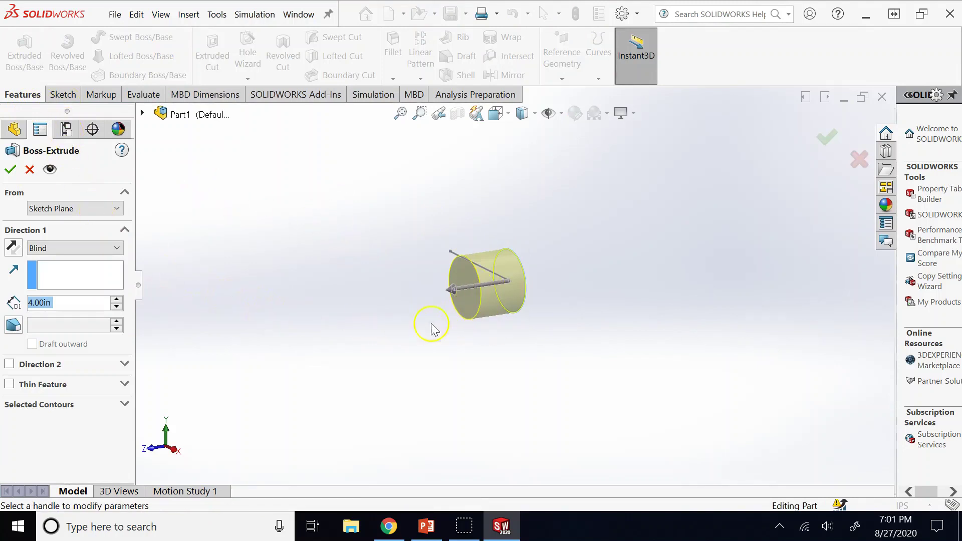
left_click(72, 277)
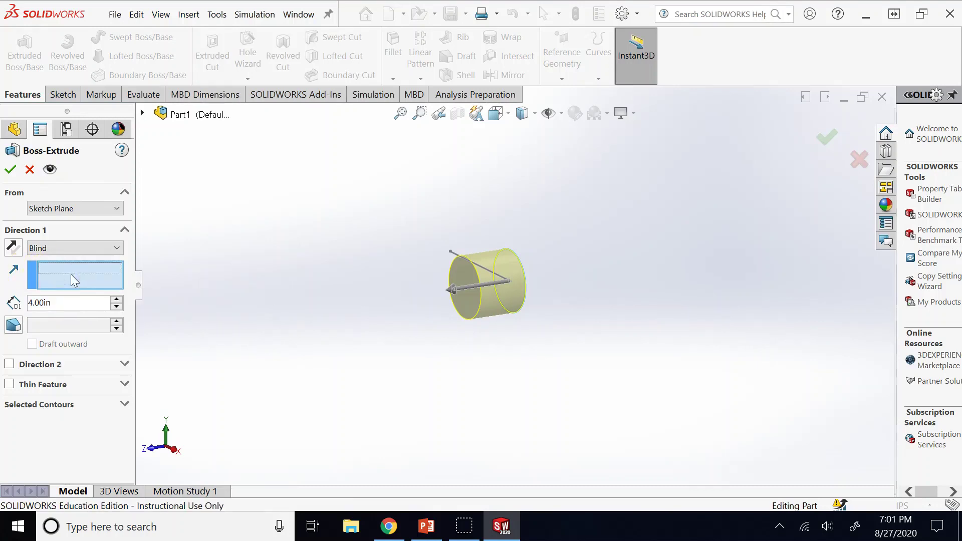
left_click(71, 278)
left_click(486, 274)
left_click(545, 337)
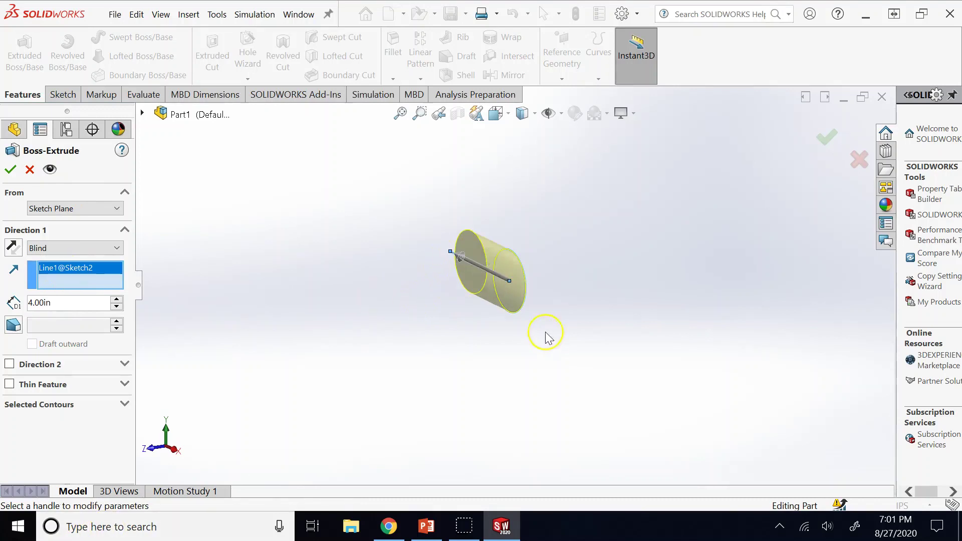
left_click(493, 275)
scroll(646, 314, "down", 5)
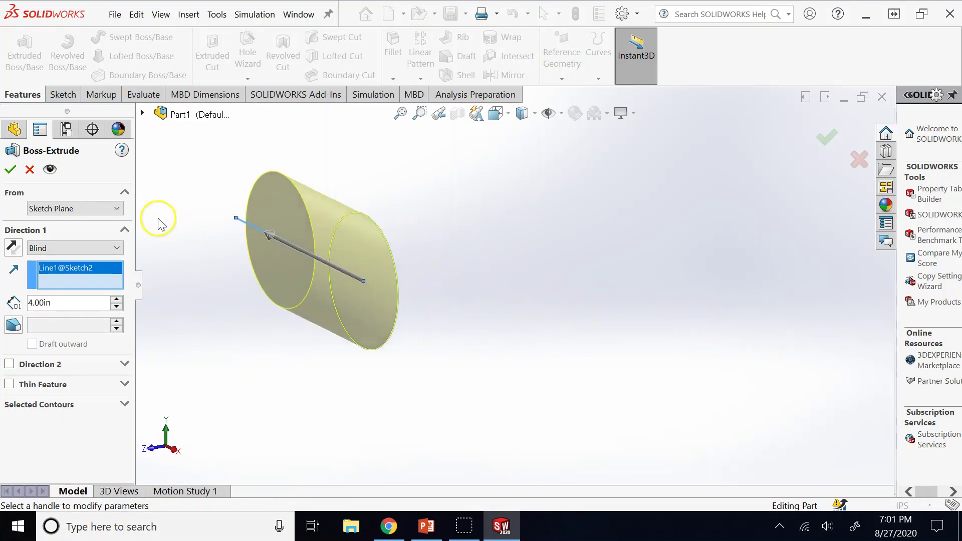
- Set the extrusion depth to 8 in and accept the oblique cylinder Boss-Extrude2
left_click(92, 300)
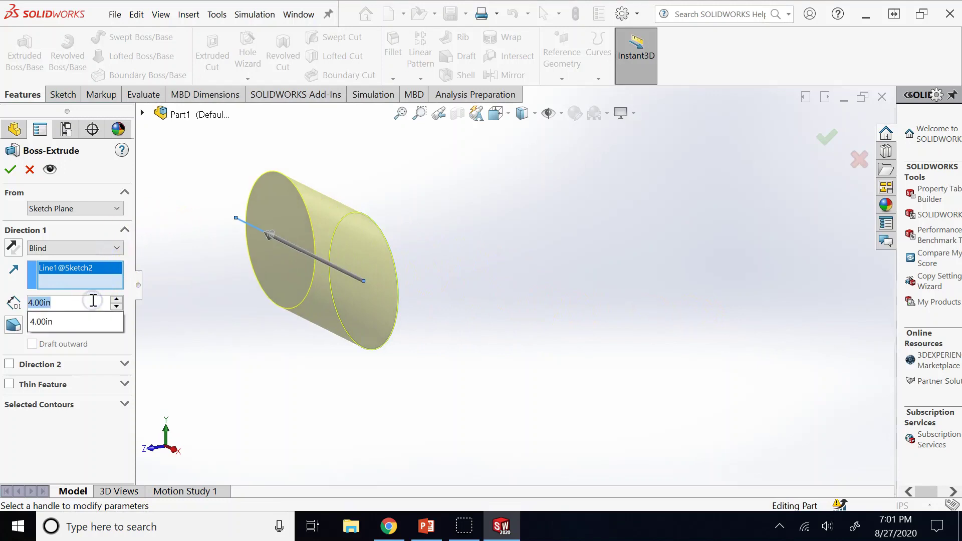
type("8")
left_click(11, 170)
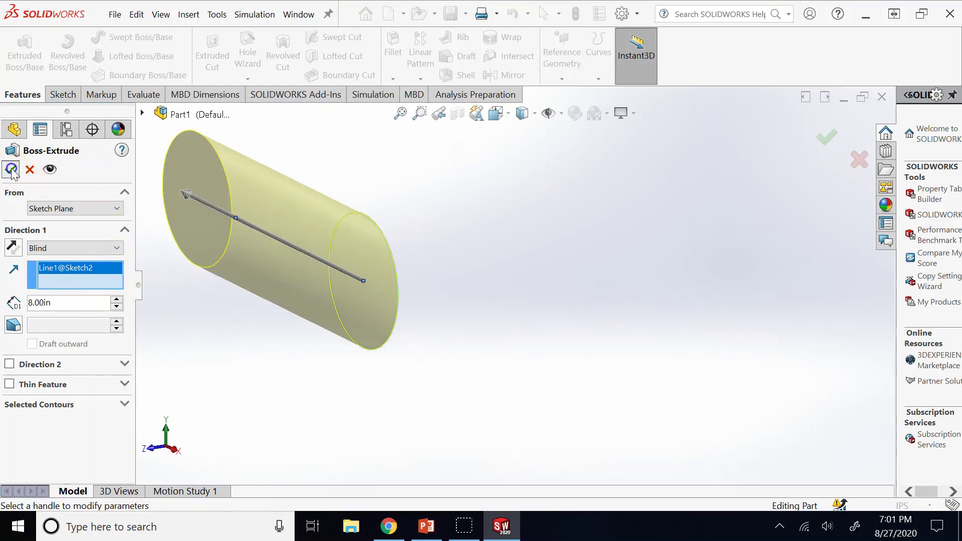
key("Right")
key("Right")
key("Right")
key("Right")
key("Right")
key("Right")
key("Right")
key("Right")
key("Right")
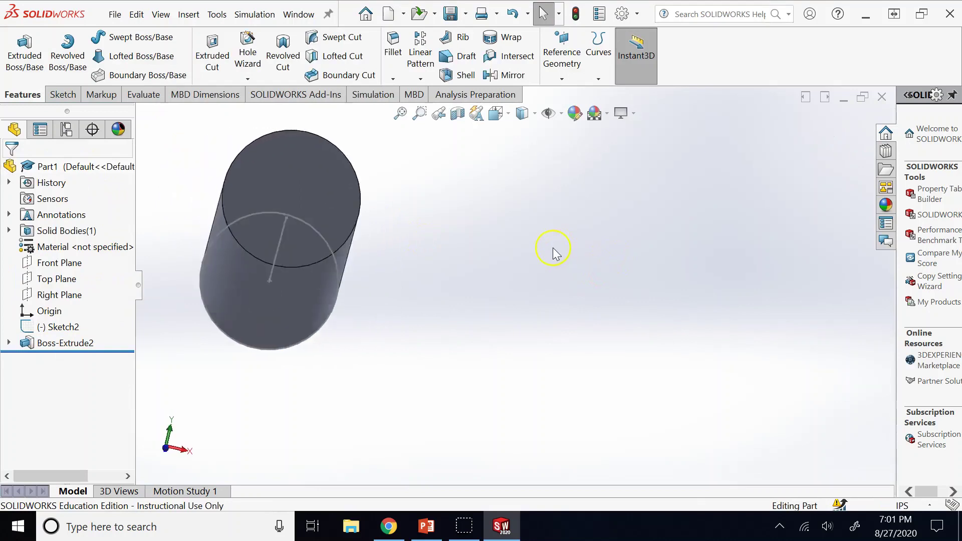
key("Right")
key("Right")
key("Right")
key("Right")
key("Right")
key("Right")
key("Right")
key("Right")
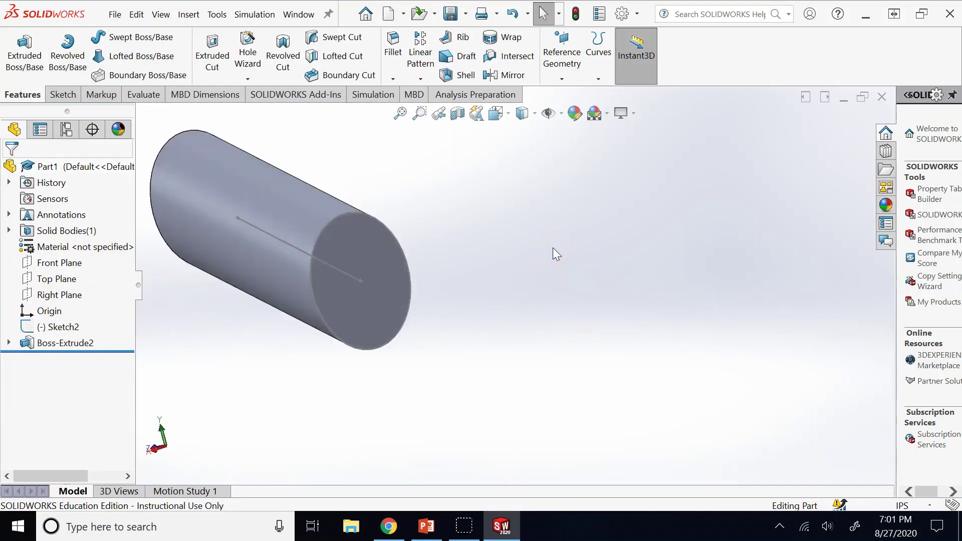
left_click(521, 240)
middle_click_drag(521, 240, 396, 231)
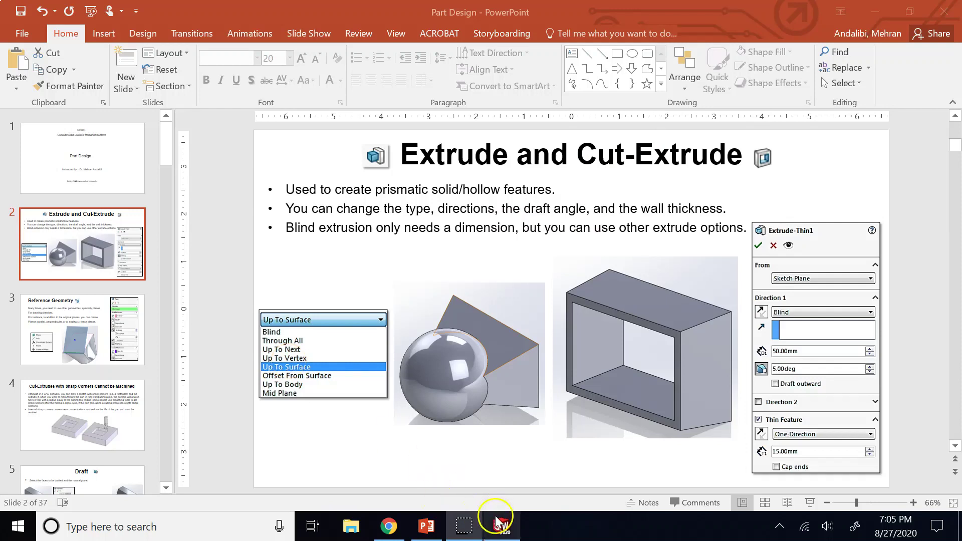
- Review the Extrude and Cut-Extrude slide, then switch back to SOLIDWORKS
mouse_move(498, 521)
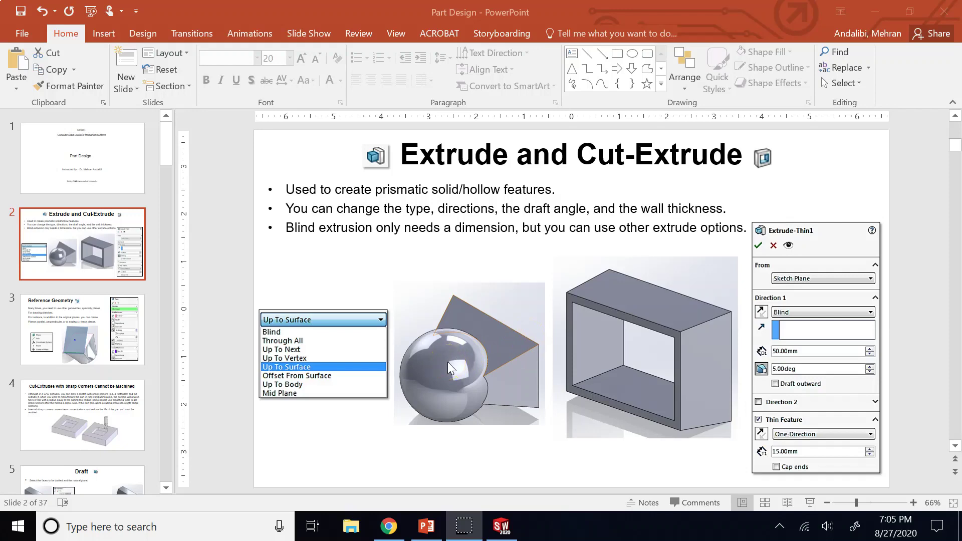
left_click(501, 525)
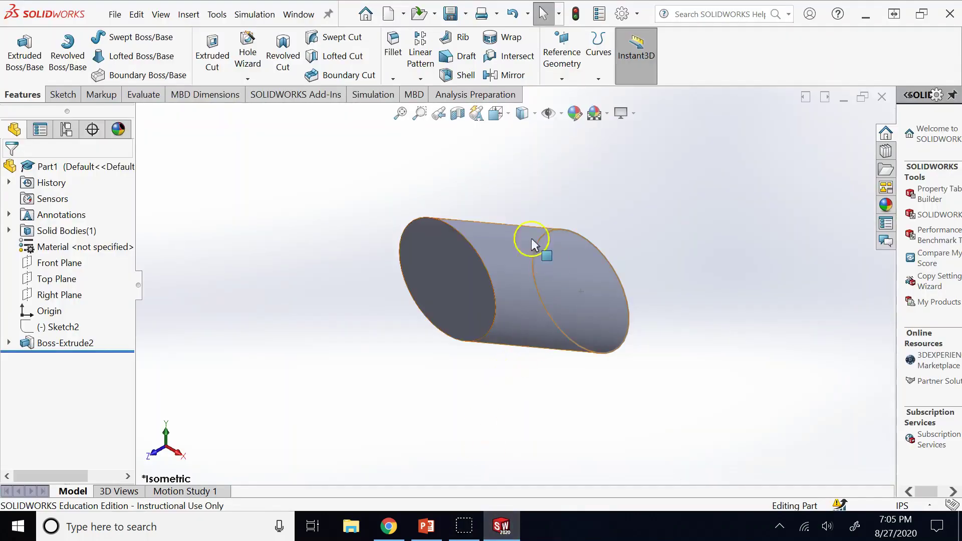
- Delete Line1@Sketch2 as Boss-Extrude2's direction, making a straight 8.00 in cylinder, then zoom out
right_click(78, 343)
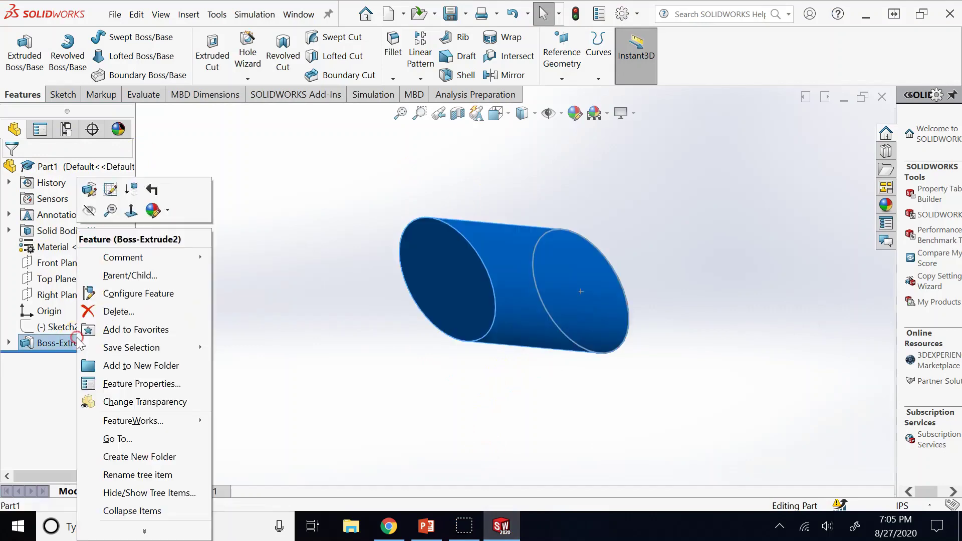
left_click(95, 192)
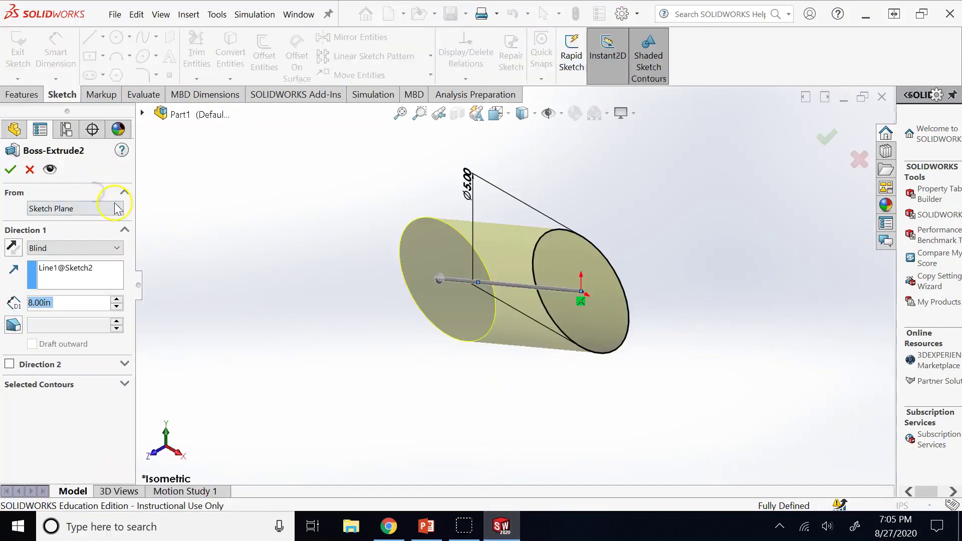
left_click(80, 267)
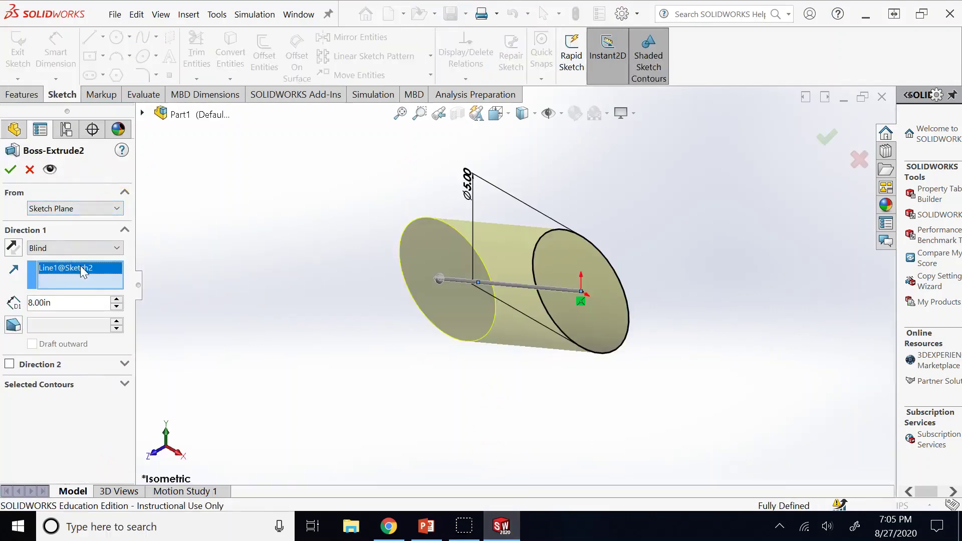
right_click(80, 266)
left_click(105, 294)
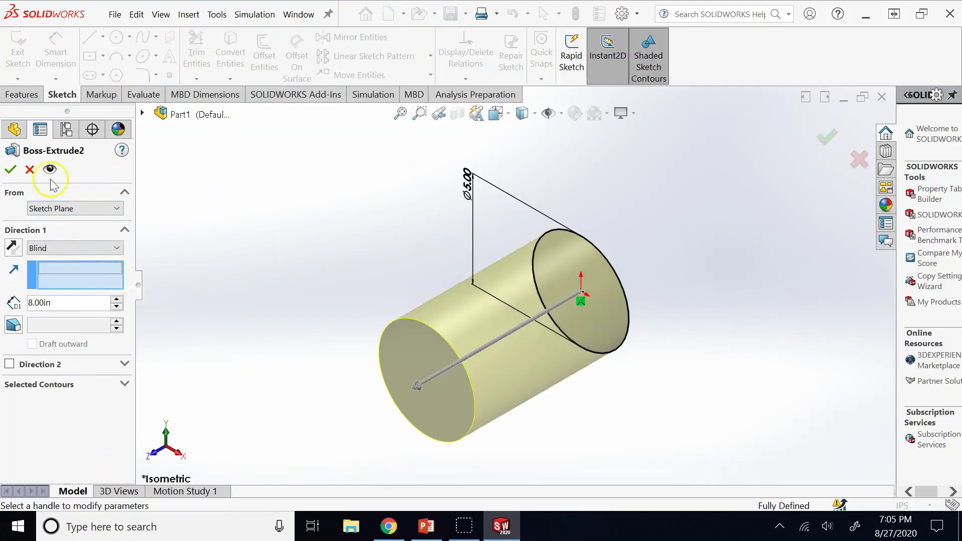
left_click(10, 169)
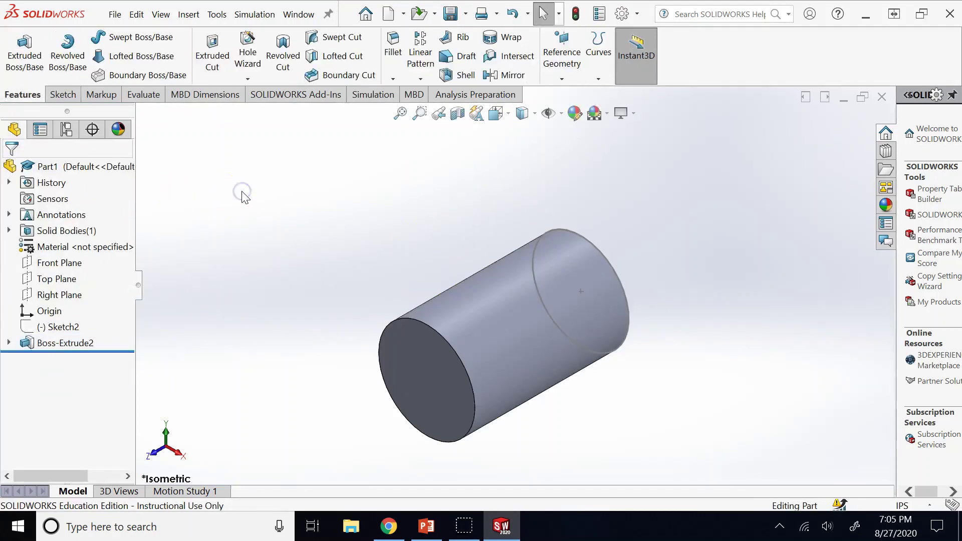
middle_click_drag(242, 195, 591, 288)
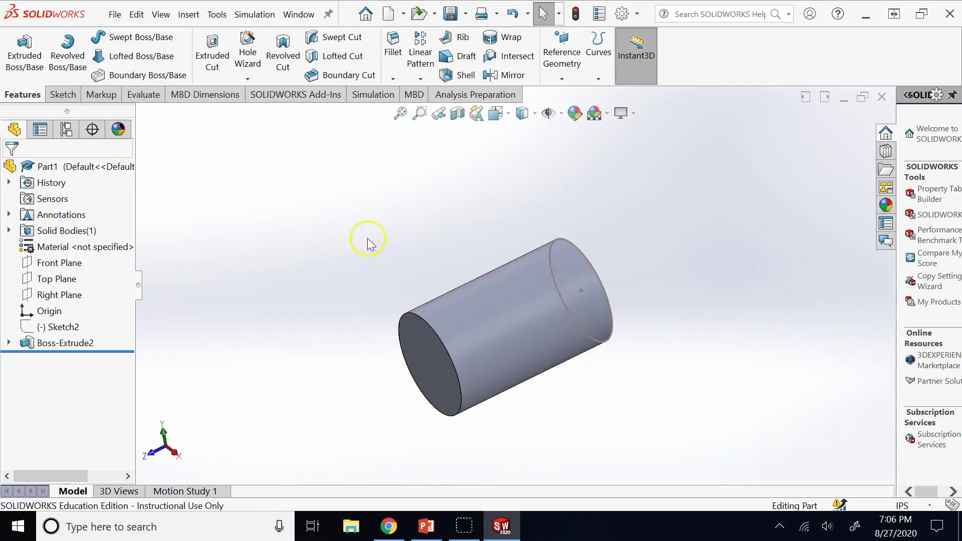
key("z")
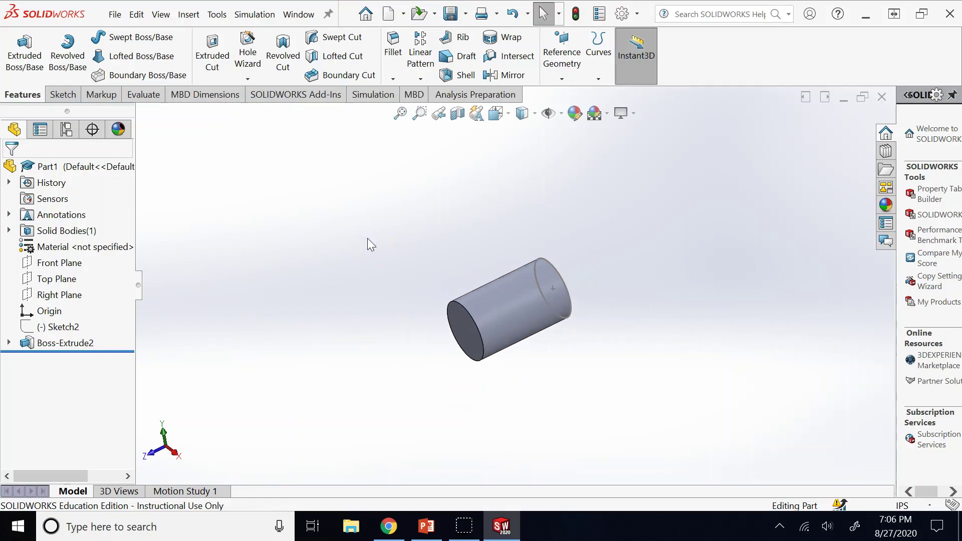
left_click(360, 241)
- Sketch a circle on the Right Plane centred on the cylinder's middle
left_click(73, 295)
left_click(81, 279)
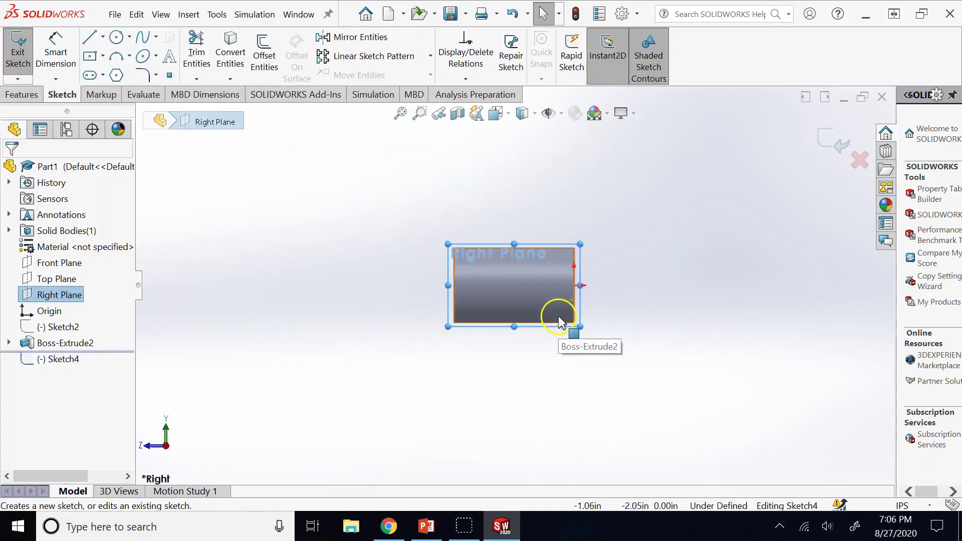
left_click(116, 37)
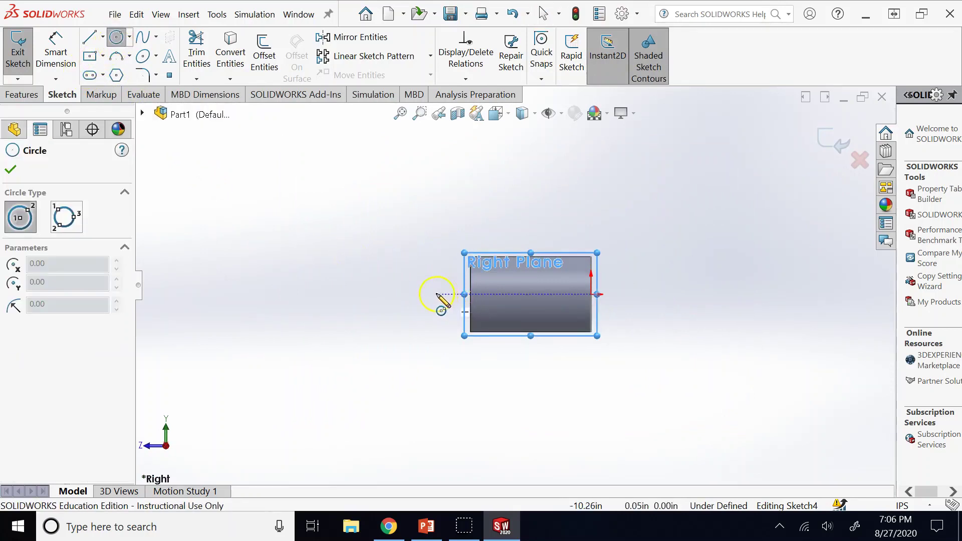
left_click(503, 294)
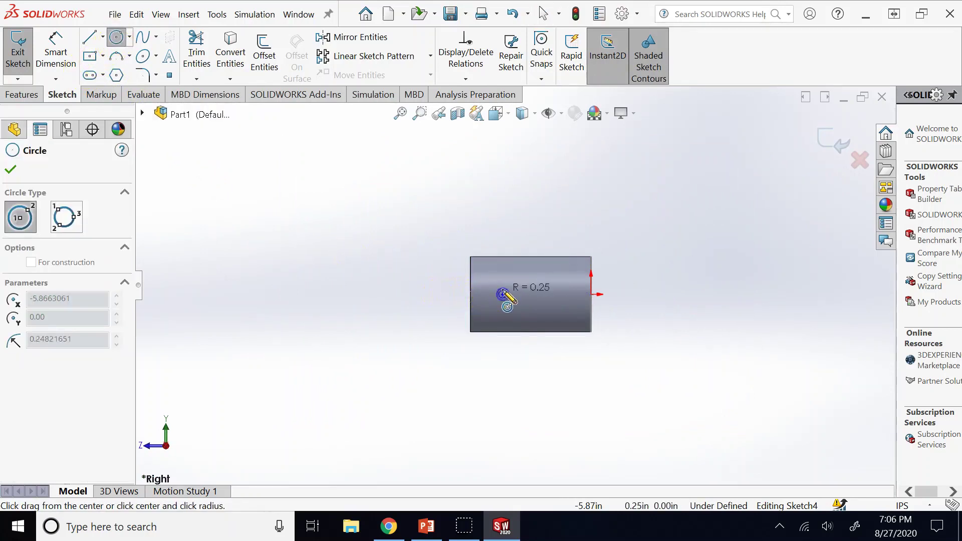
left_click(505, 241)
- Dimension the circle's diameter to 7 in
left_click(55, 55)
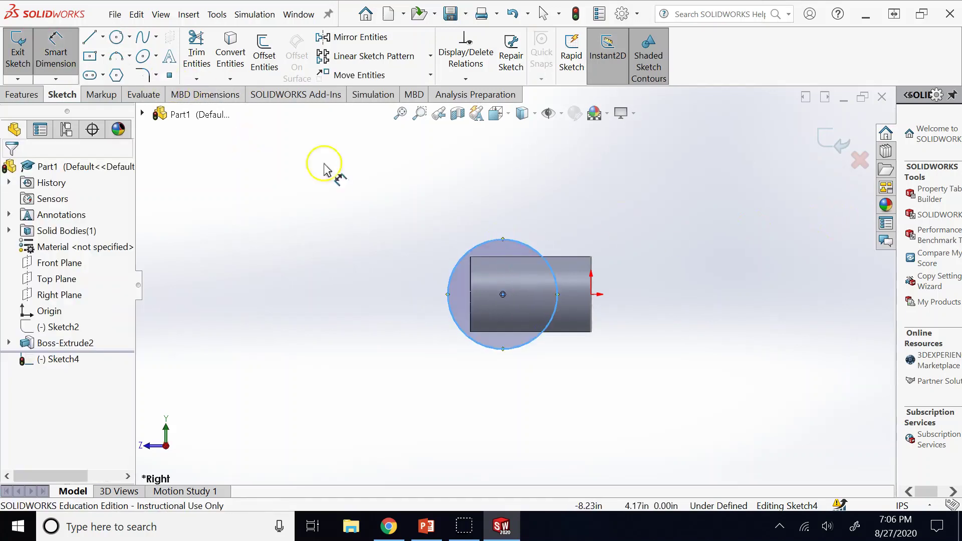
left_click(507, 244)
left_click(446, 211)
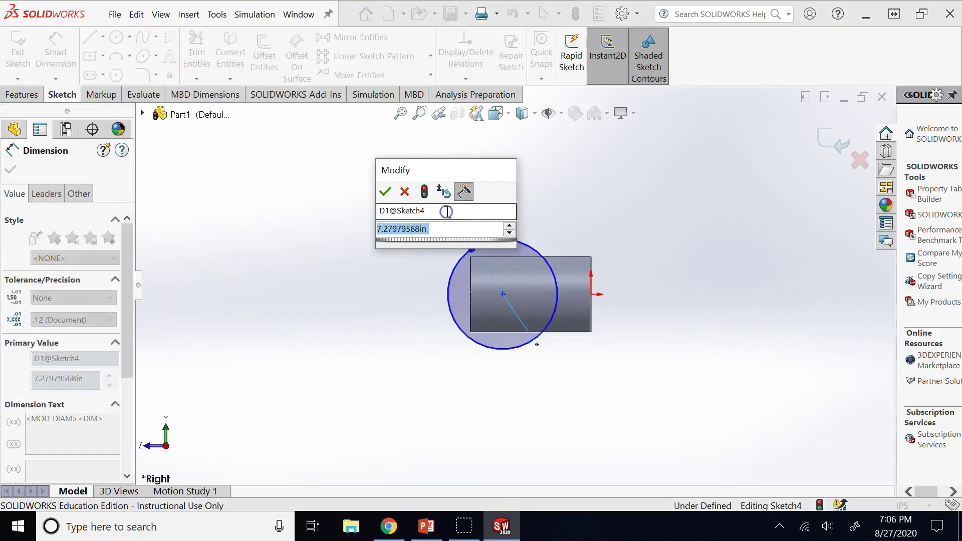
type("7")
key("Return")
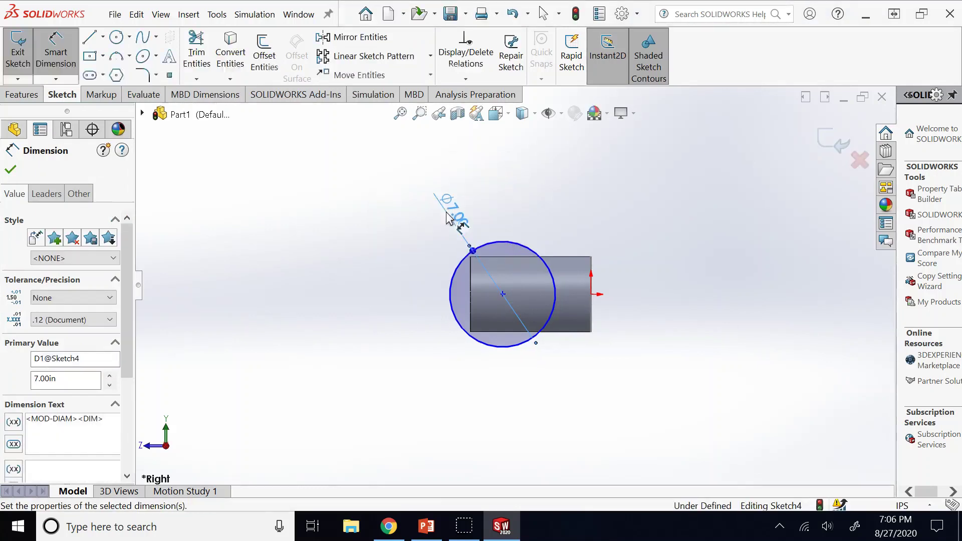
- Dimension the circle centre 6 in horizontally from the origin, exit the sketch, and view isometric
left_click(502, 293)
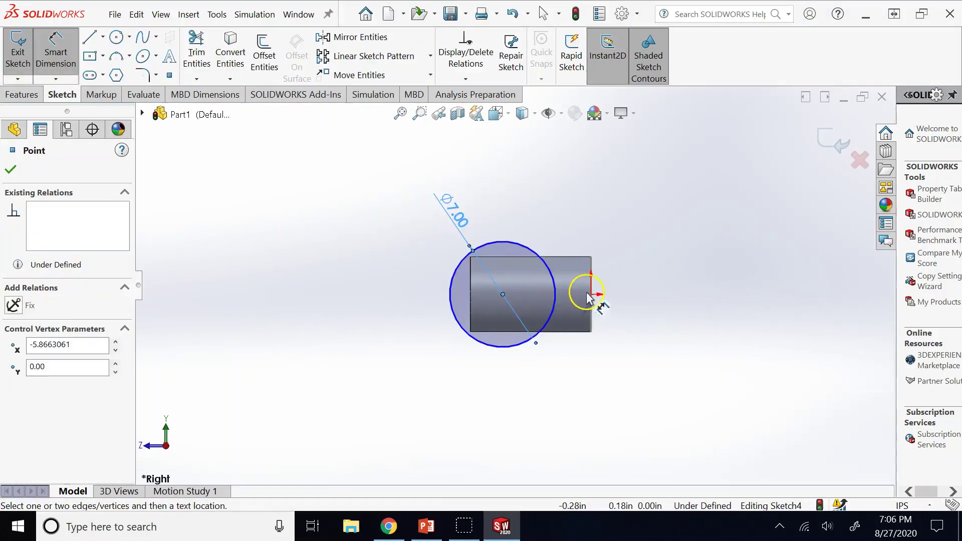
left_click(592, 296)
left_click(561, 370)
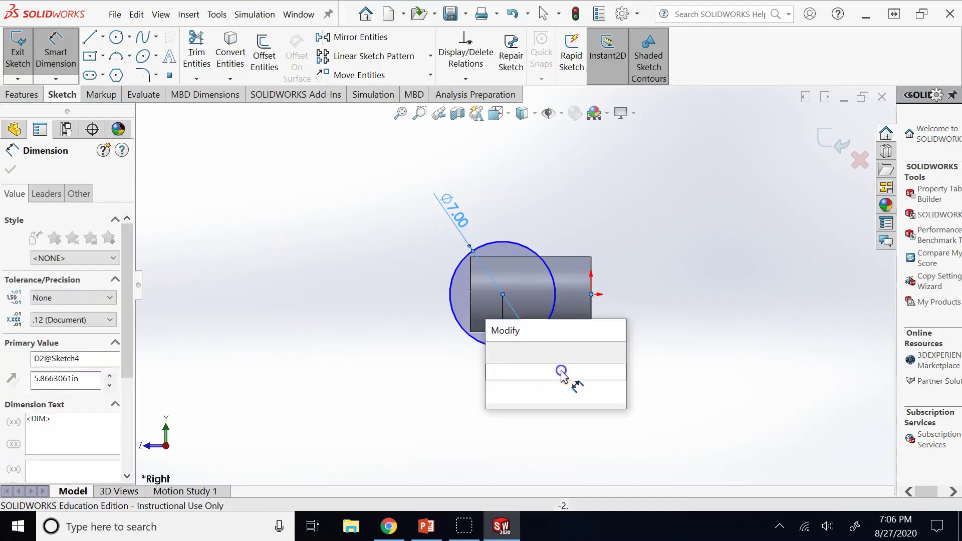
type("5")
key("Return")
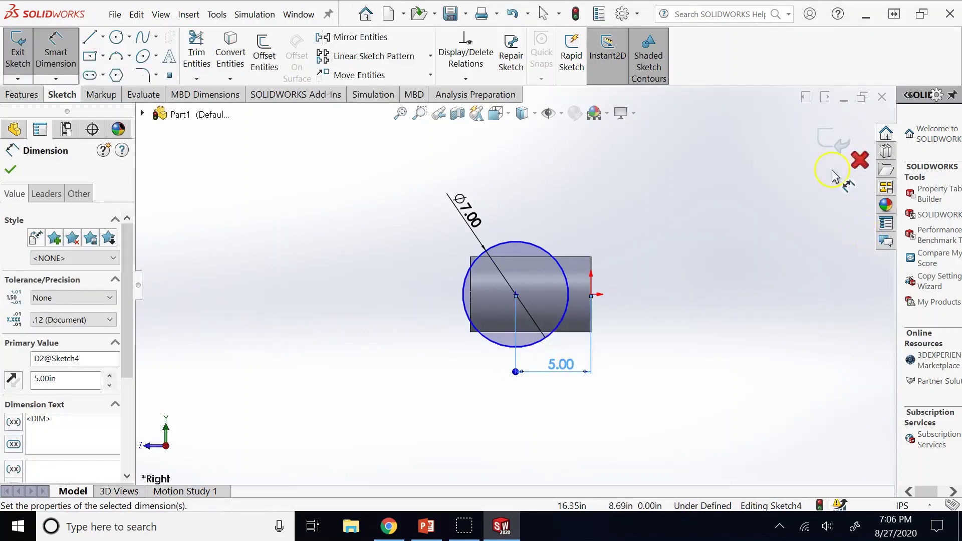
double_click(561, 364)
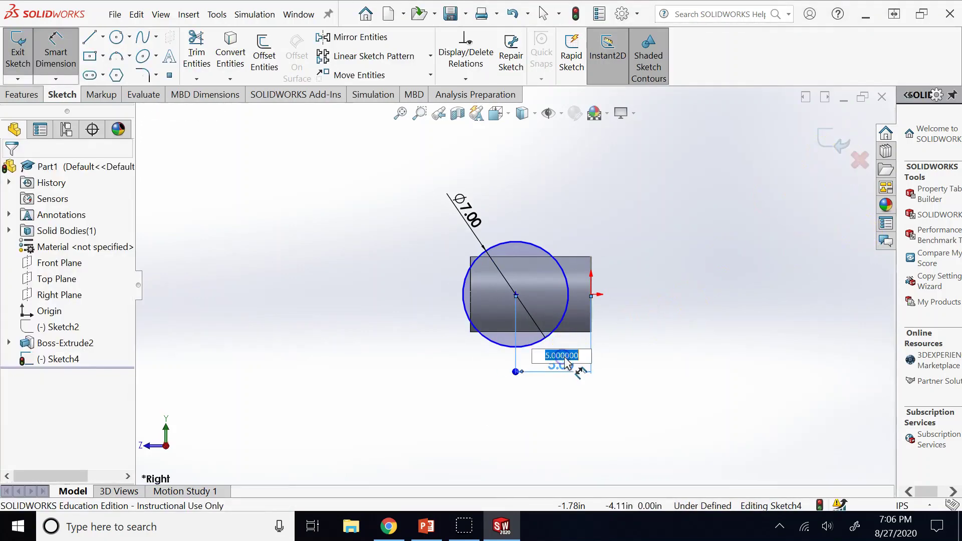
type("6")
key("Return")
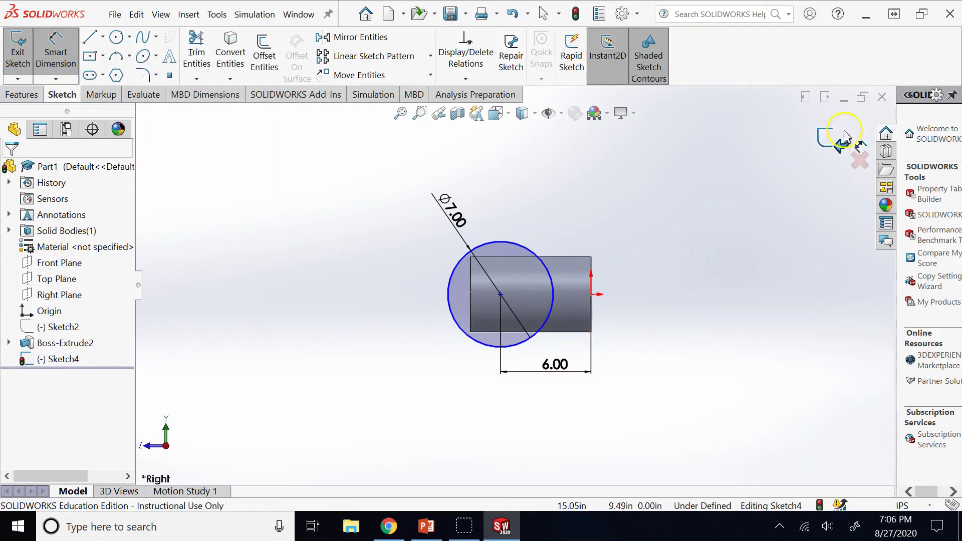
left_click(828, 144)
key("ctrl+7")
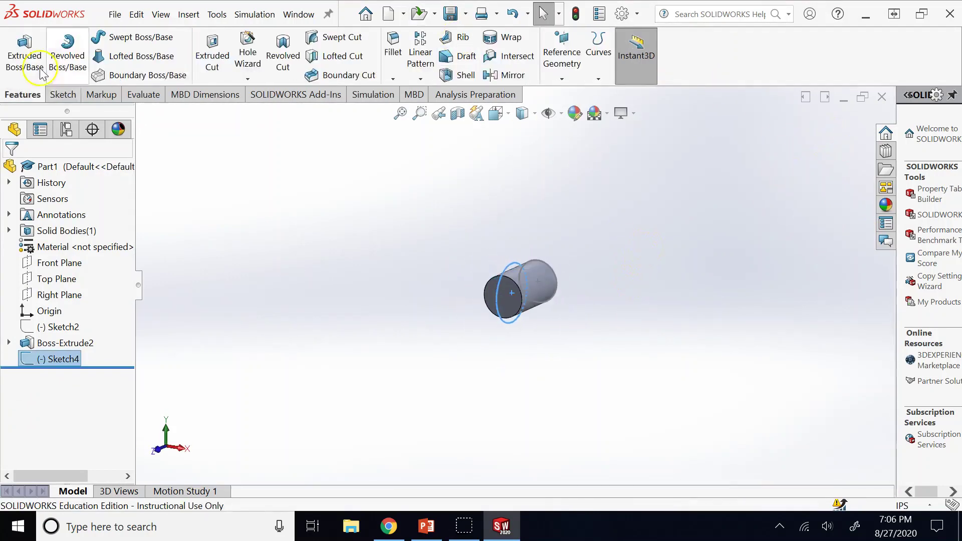
- Extrude the 7 in circle 5 in in both directions as Boss-Extrude3
left_click(25, 56)
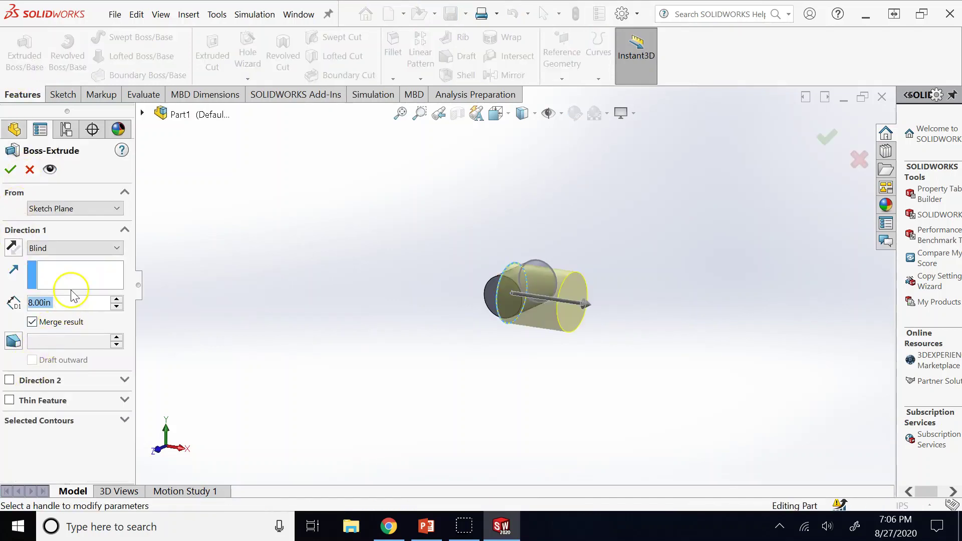
type("5")
left_click(35, 382)
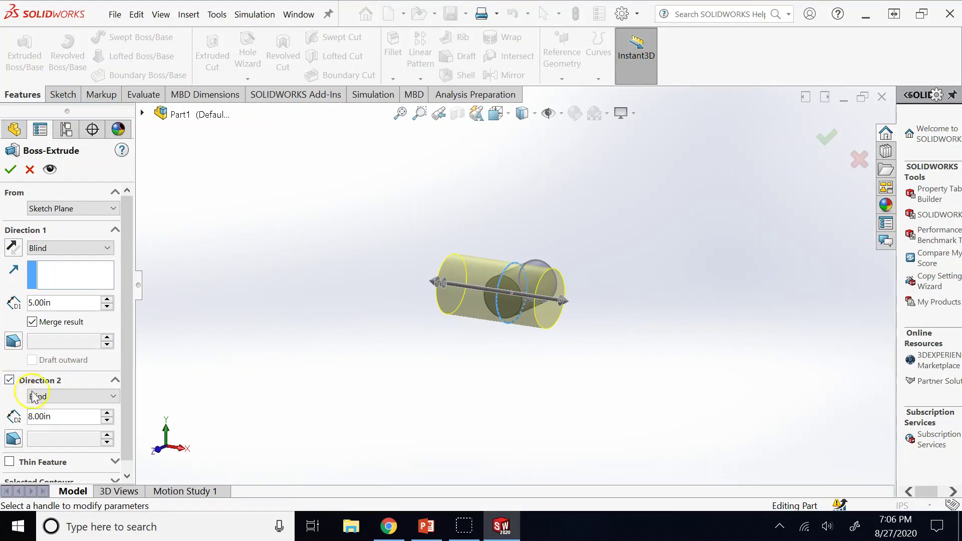
double_click(45, 416)
type("5")
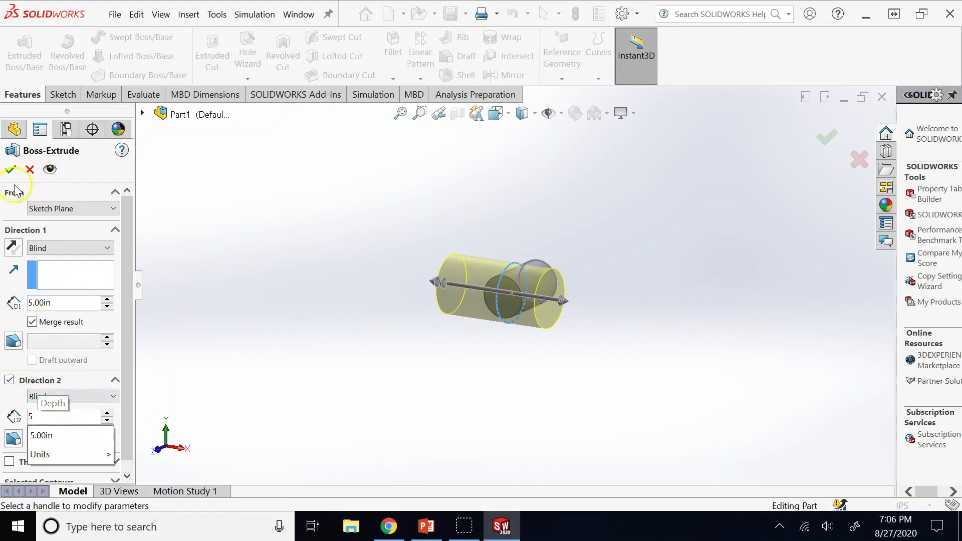
left_click(10, 169)
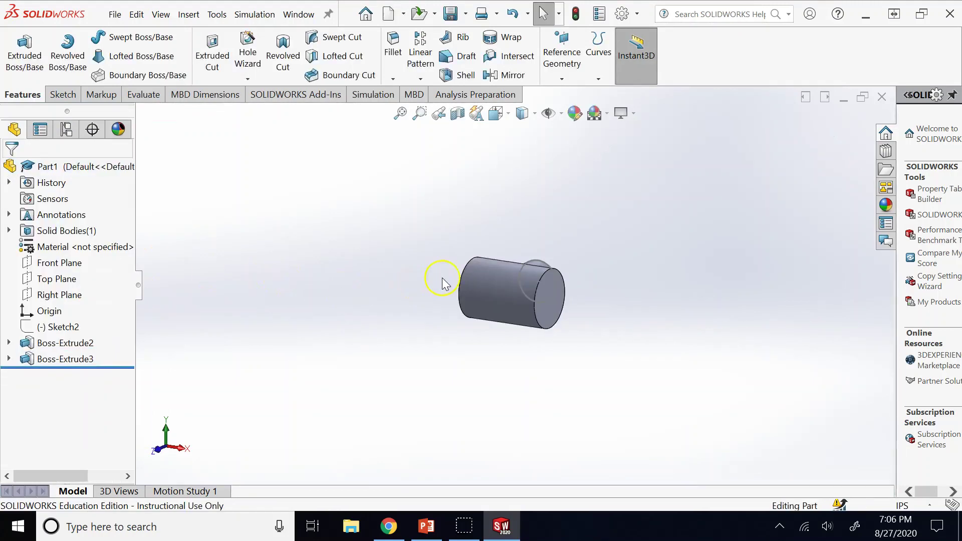
- Try reordering Boss-Extrude2 and Boss-Extrude3 in the FeatureManager history
middle_click_drag(443, 283, 522, 320)
scroll(548, 298, "down", 4)
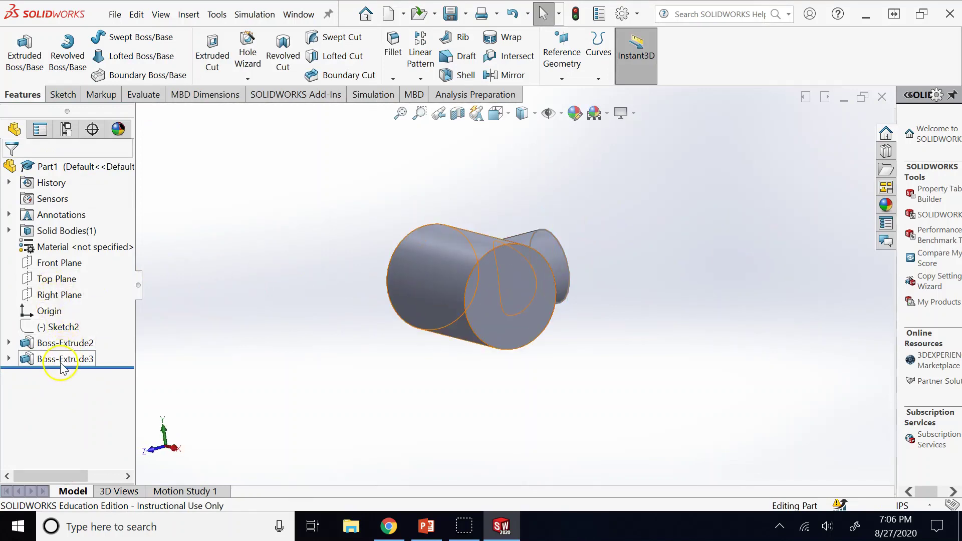
mouse_move(61, 364)
left_mouse_down()
mouse_move(64, 331)
mouse_move(47, 311)
mouse_move(56, 340)
mouse_move(62, 328)
left_mouse_up()
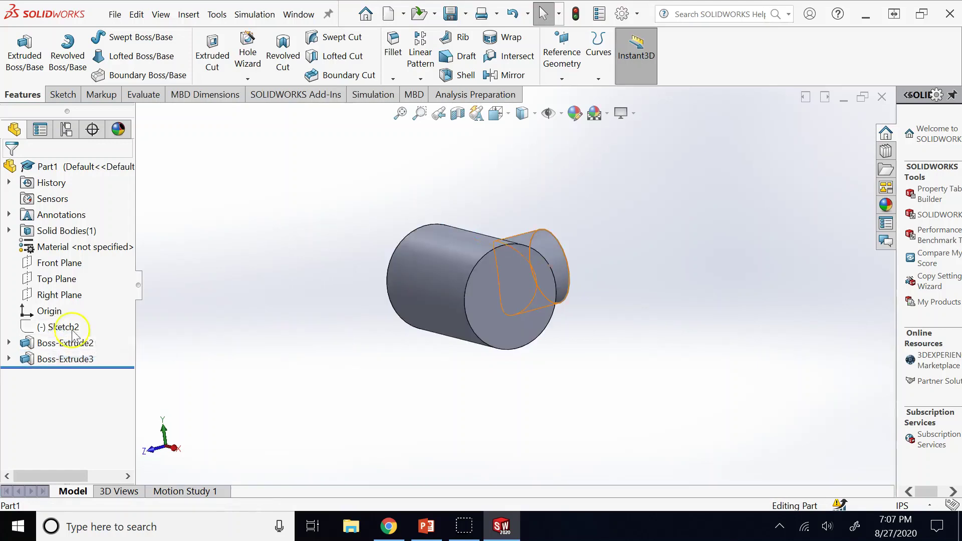
left_click(52, 355)
left_click(56, 344)
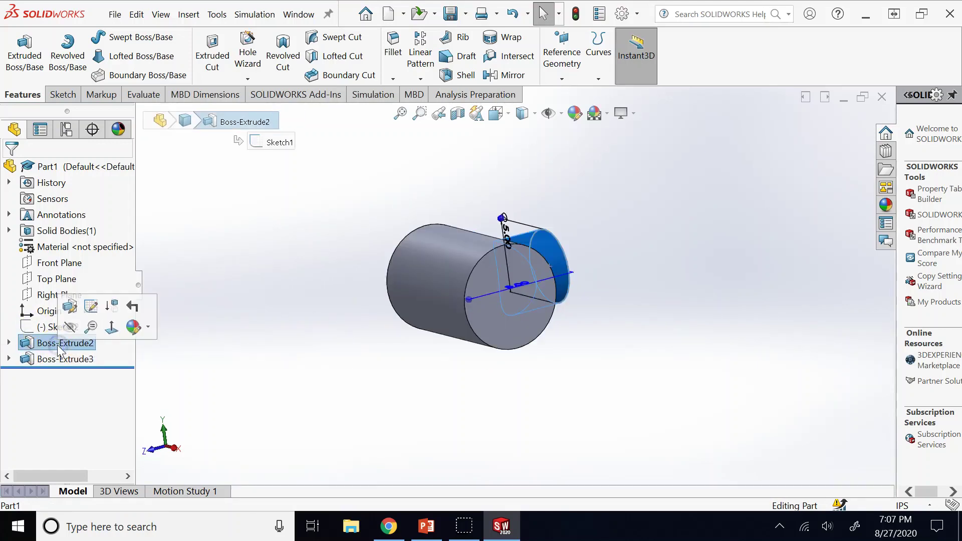
mouse_move(59, 350)
left_mouse_down()
mouse_move(60, 377)
mouse_move(55, 316)
mouse_move(59, 341)
left_mouse_up()
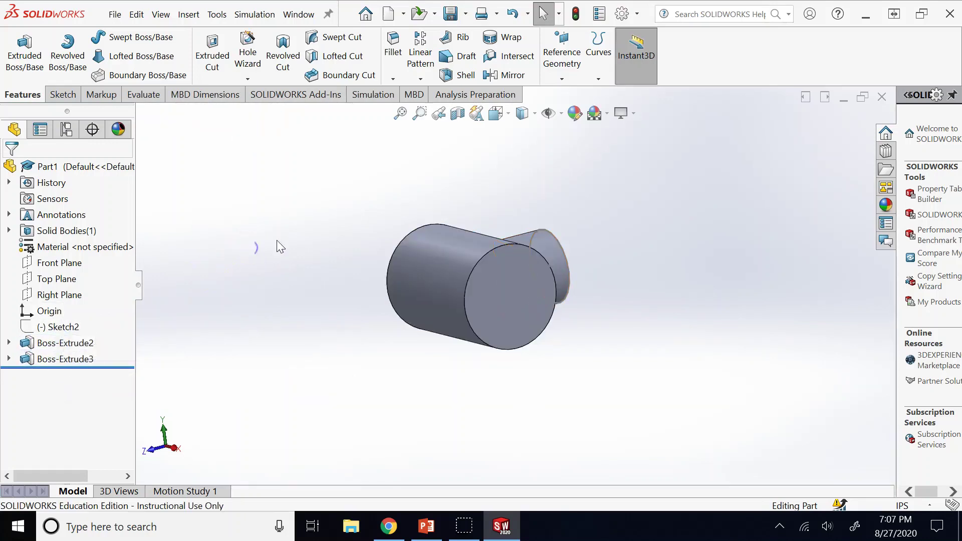
- Delete Boss-Extrude2 together with its dependent Boss-Extrude3
right_click(70, 343)
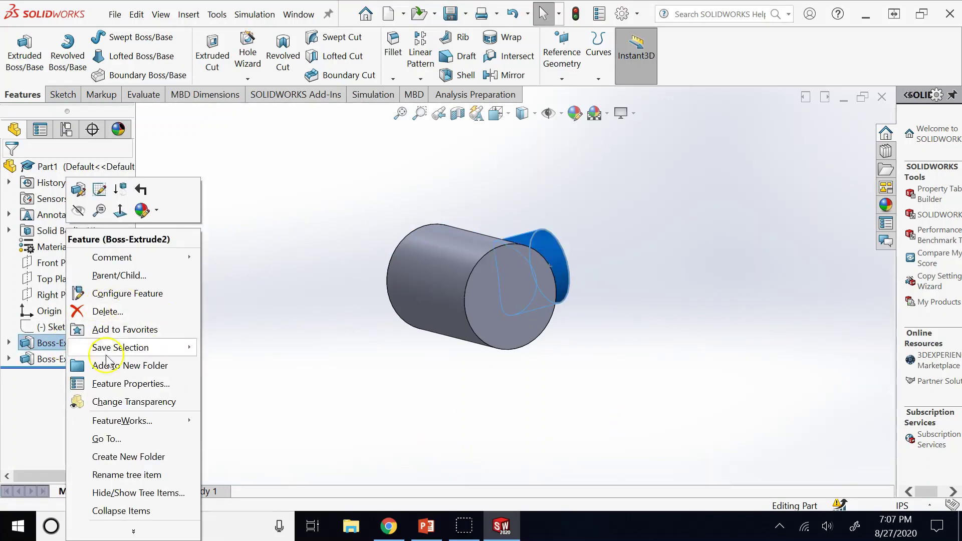
left_click(152, 314)
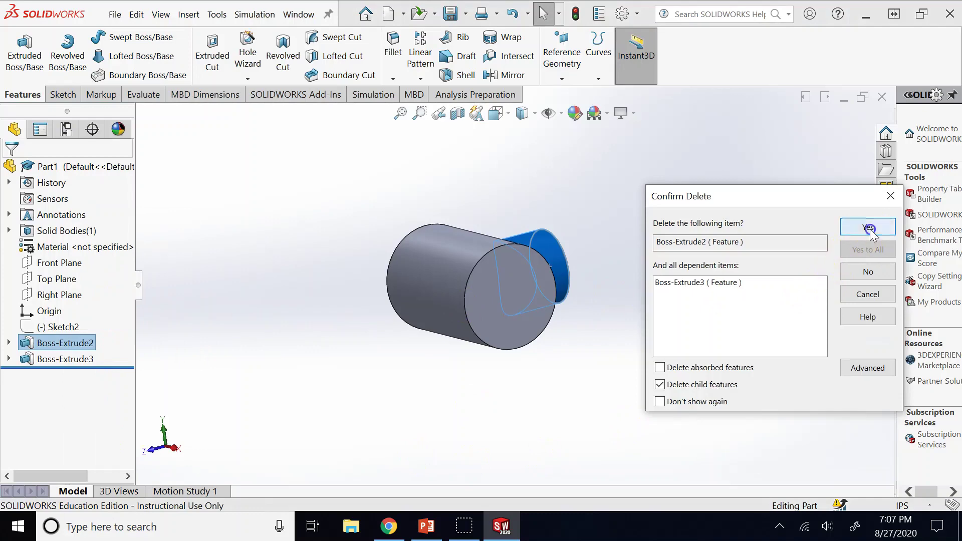
left_click(865, 226)
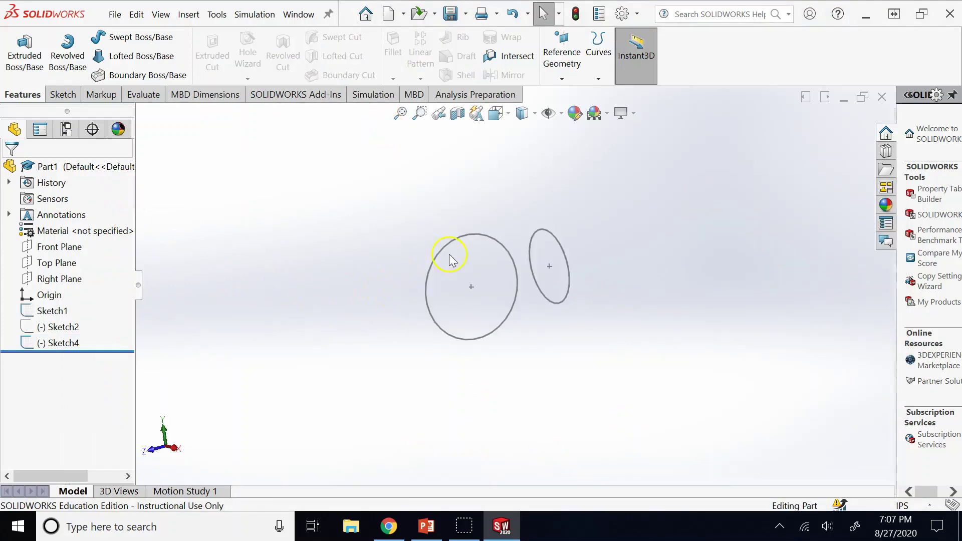
- Extrude Sketch4's 7 in circle 5 in both ways as Boss-Extrude4
left_click(426, 263)
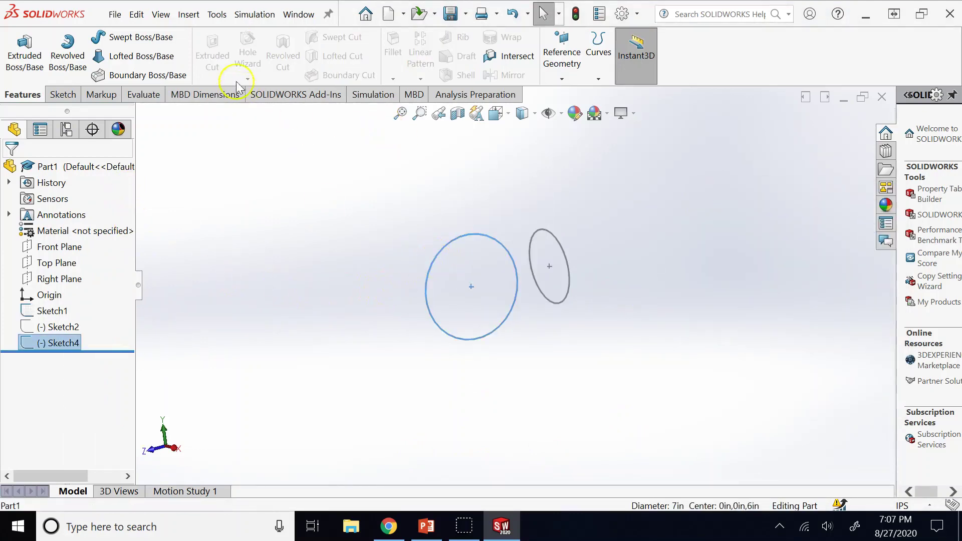
left_click(24, 50)
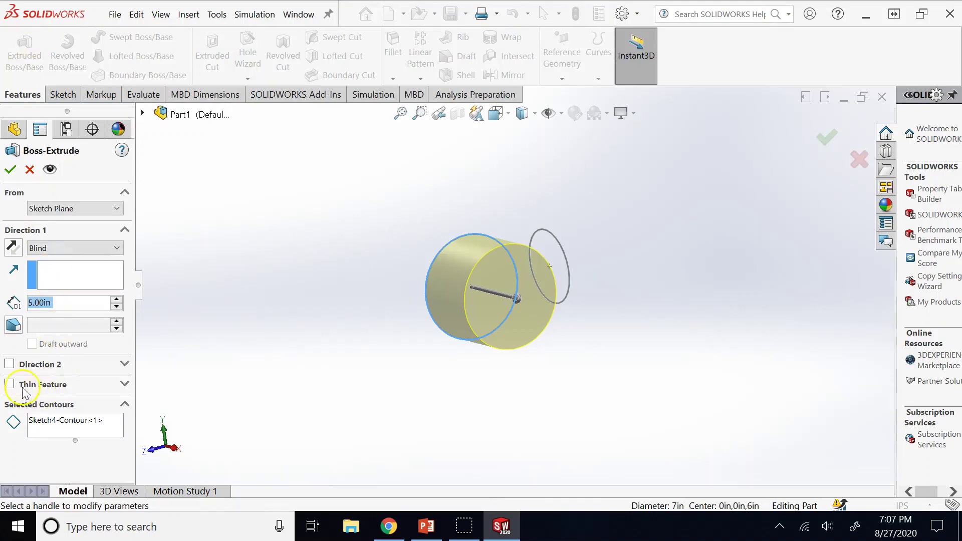
left_click(10, 364)
left_click(10, 169)
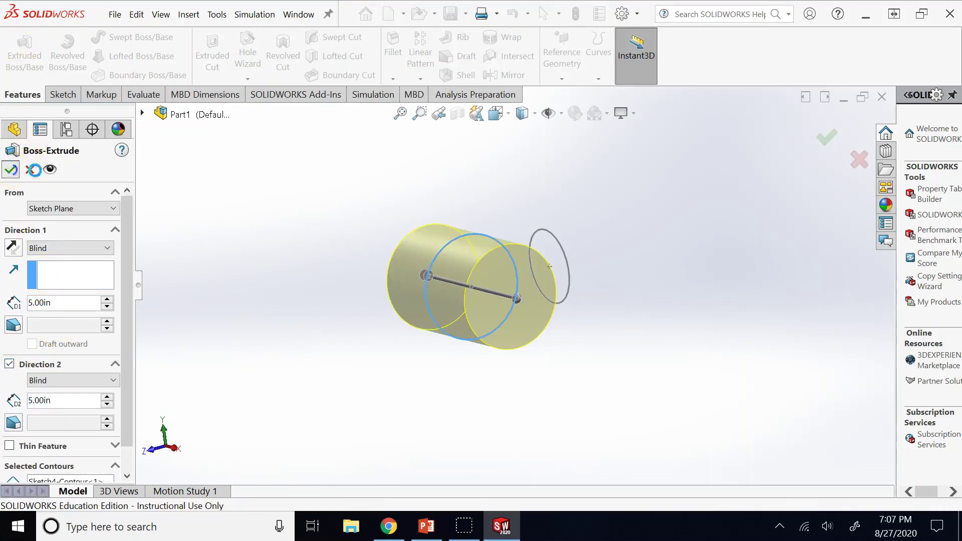
- Rotate the view and select the 5 in circle sketch
left_click(382, 184)
key("Left")
key("Up")
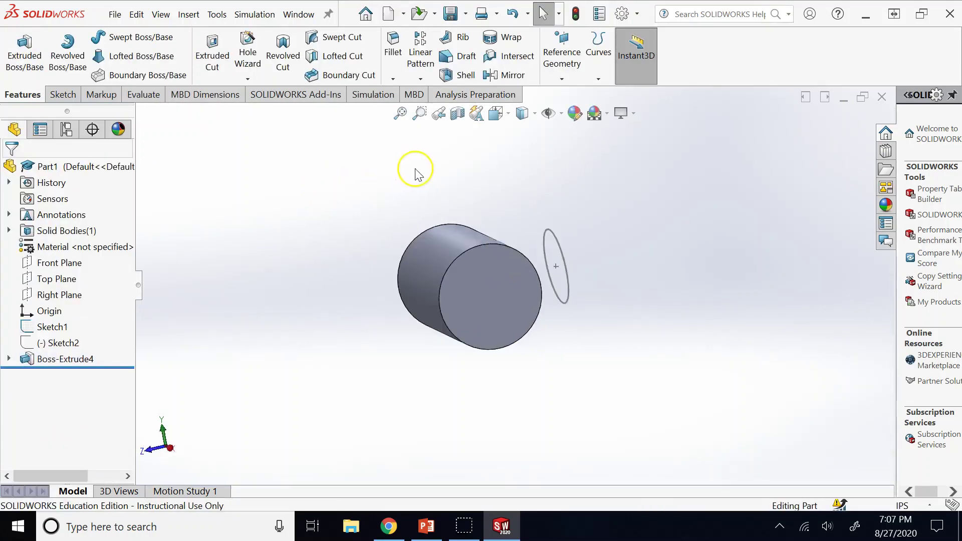
left_click(567, 258)
- Preview a 4.80 in blind extrusion of the 5 in circle from a side view
left_click(25, 60)
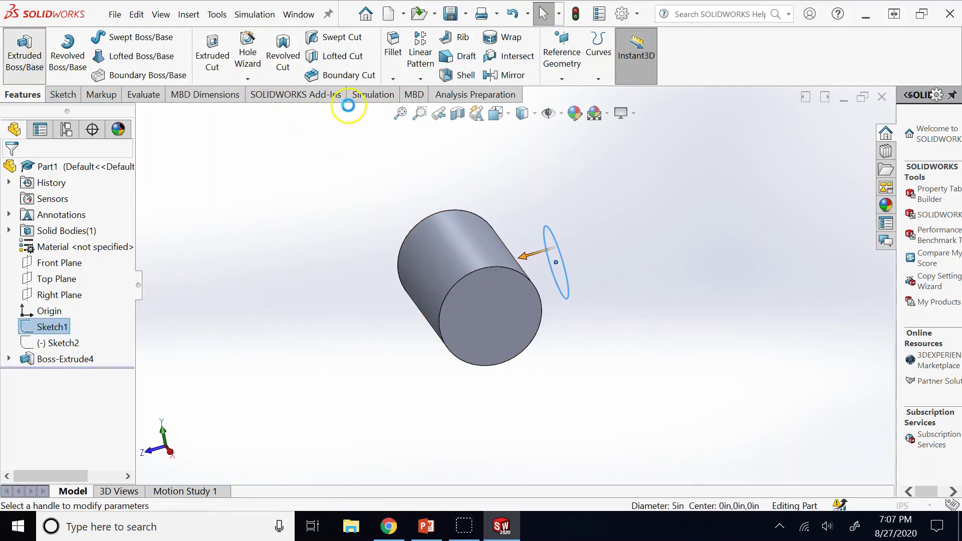
type("4.80in")
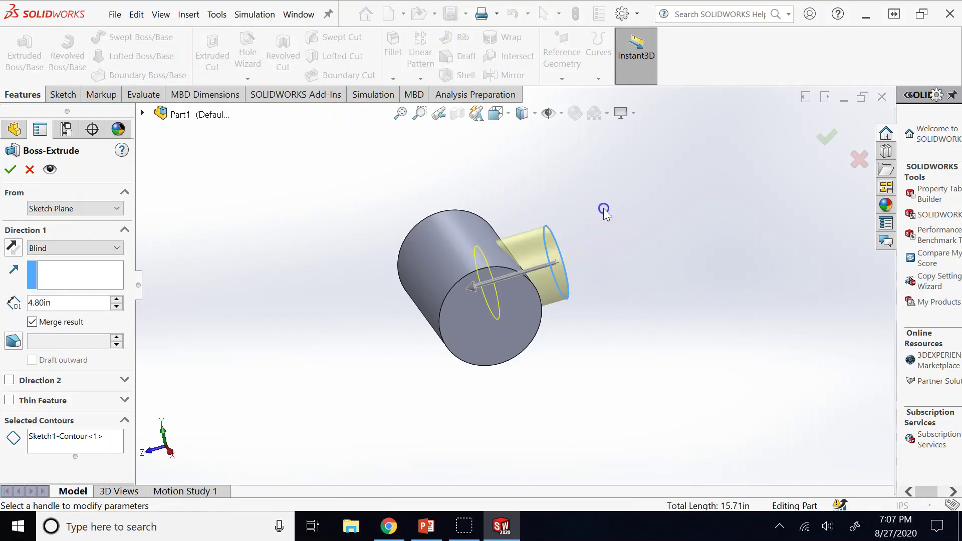
key("Return")
key("Left")
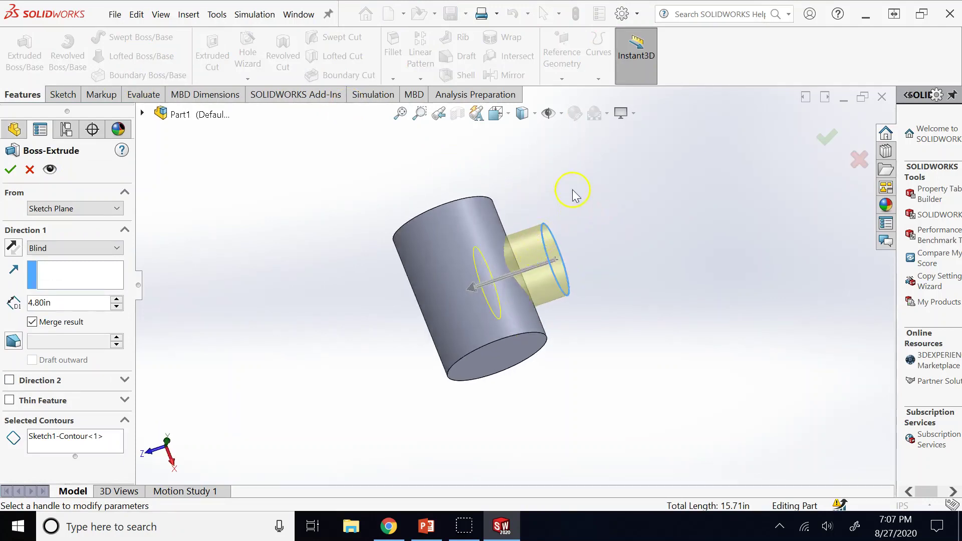
key("space")
left_click(428, 278)
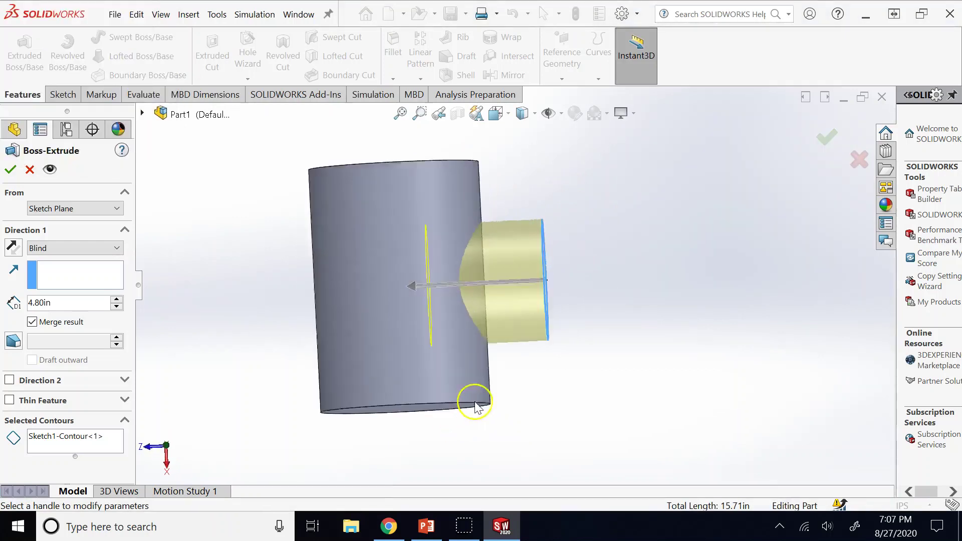
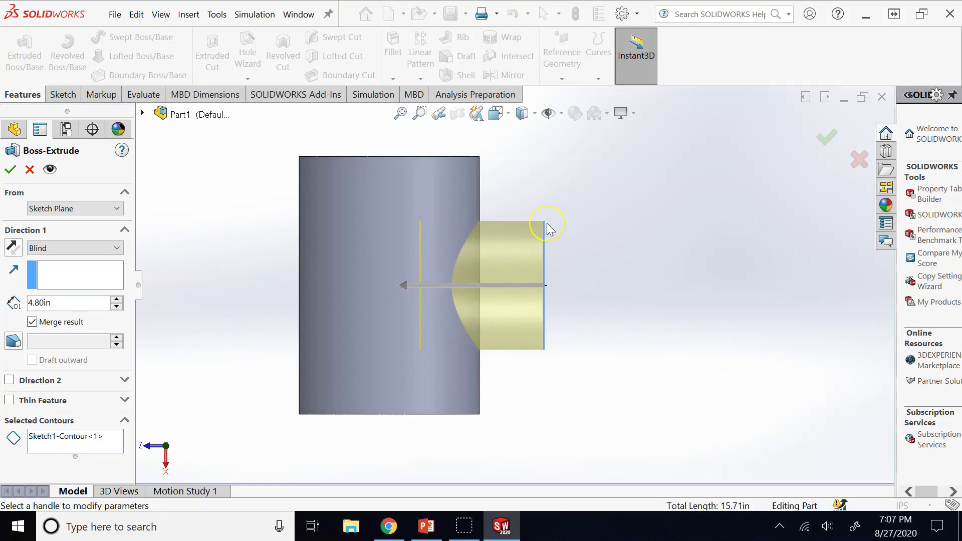
- Orbit the view to inspect the cylinder's top and bottom faces from the side
key("shift+Down")
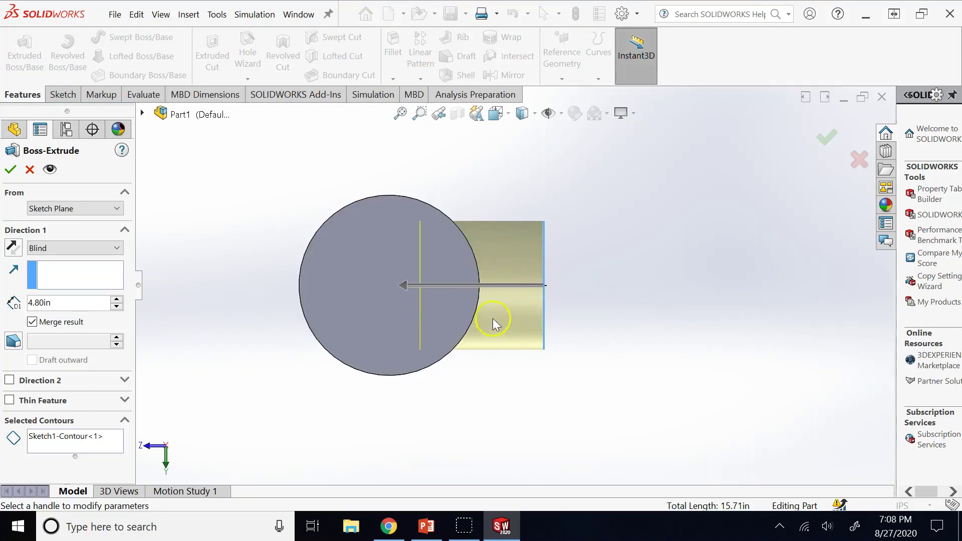
key("Up")
key("Up")
key("Up")
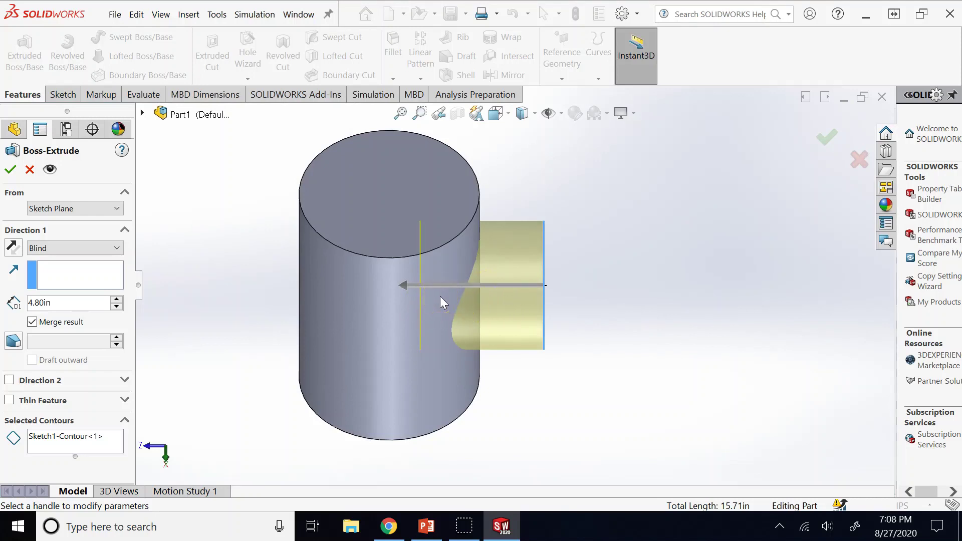
left_click(582, 235)
key("Down")
key("Down")
scroll(534, 250, "up", 2)
key("Down")
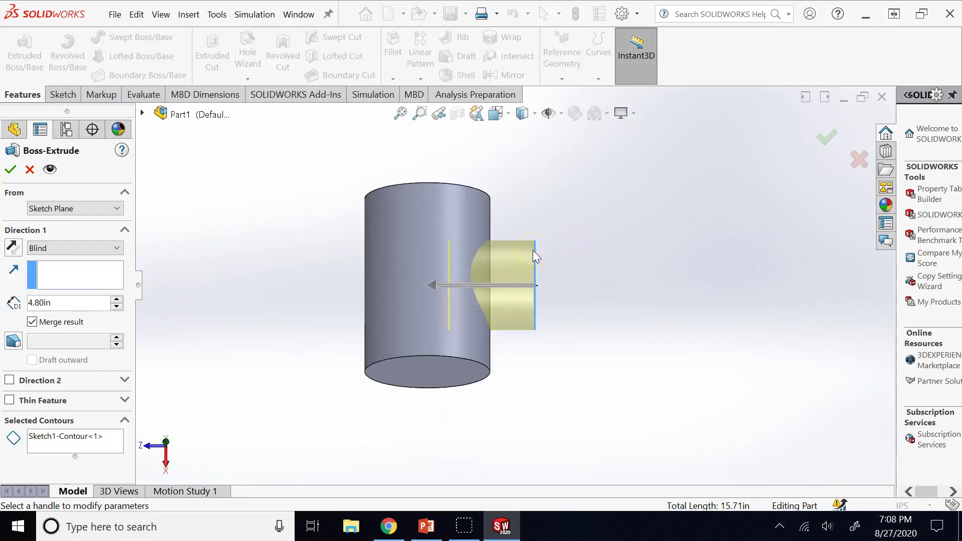
key("Up")
left_click(489, 265)
key("Up")
key("Up")
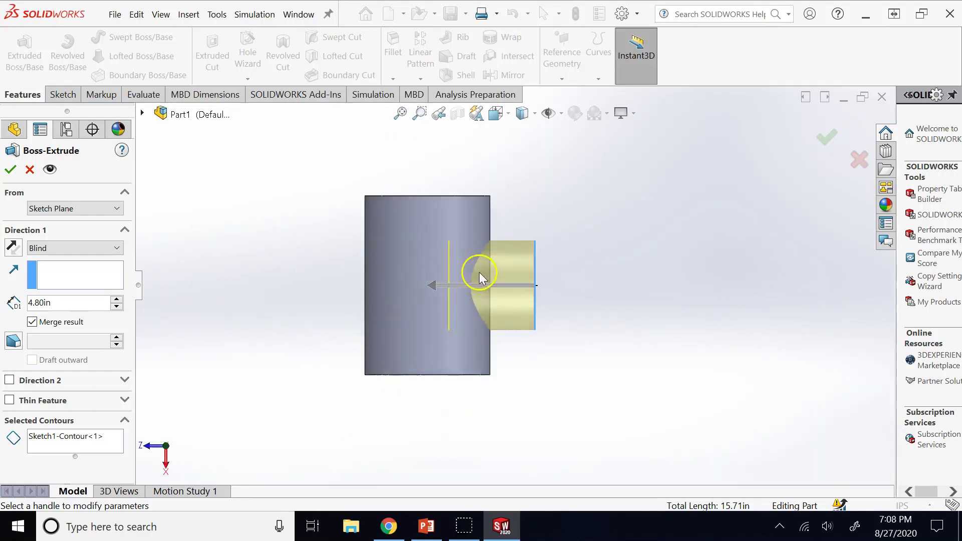
key("Down")
key("Down")
key("Down")
key("Down")
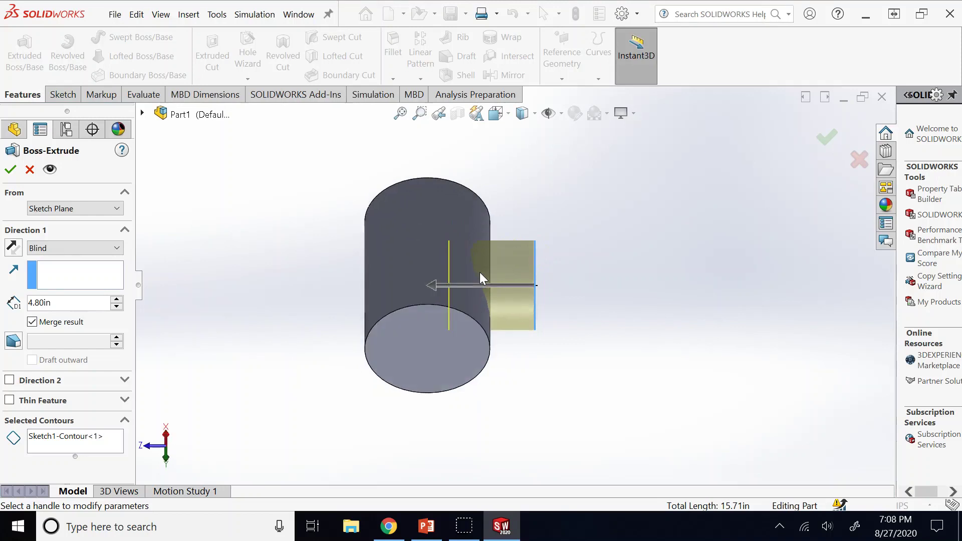
key("Up")
key("Up")
key("Up")
key("Up")
key("Up")
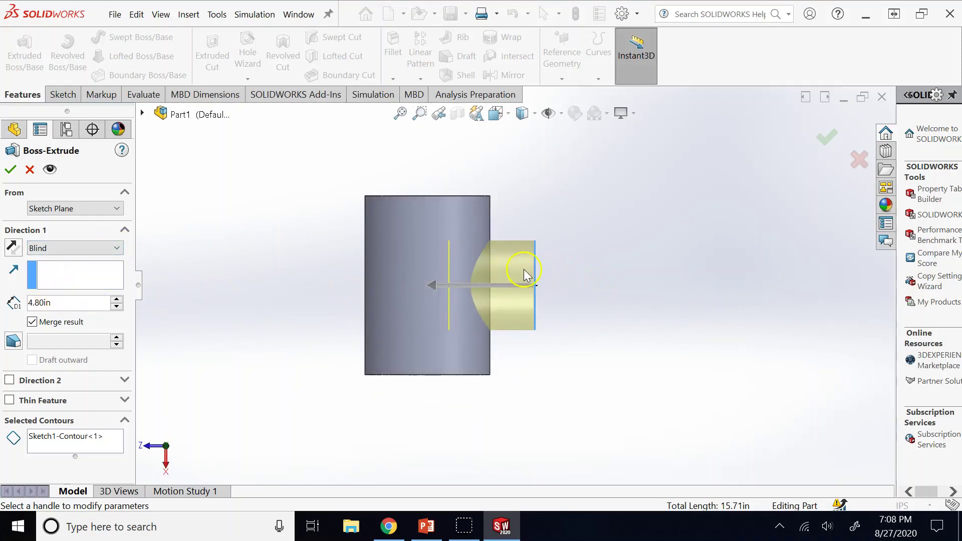
- Change the side branch extrusion depth from 4.80in to 6.00in
double_click(74, 302)
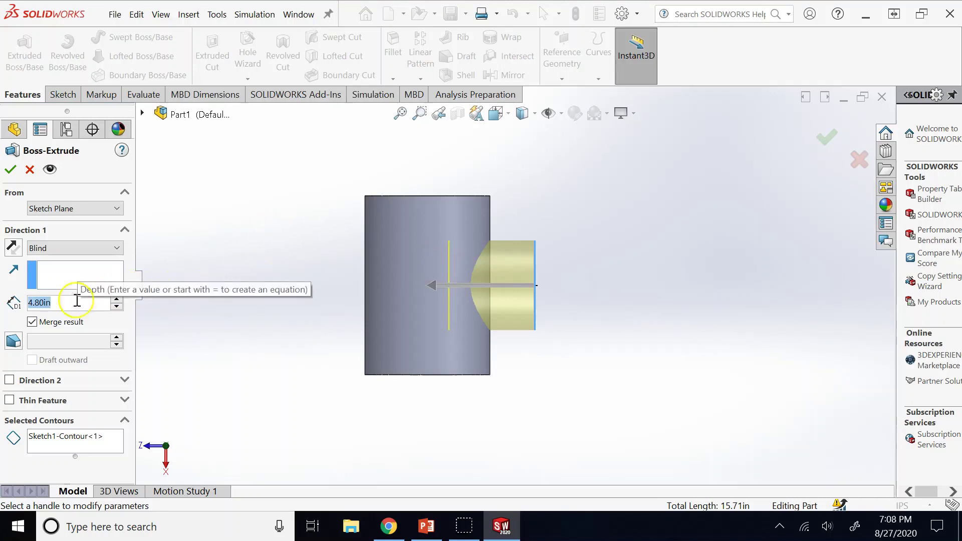
type("6")
key("Return")
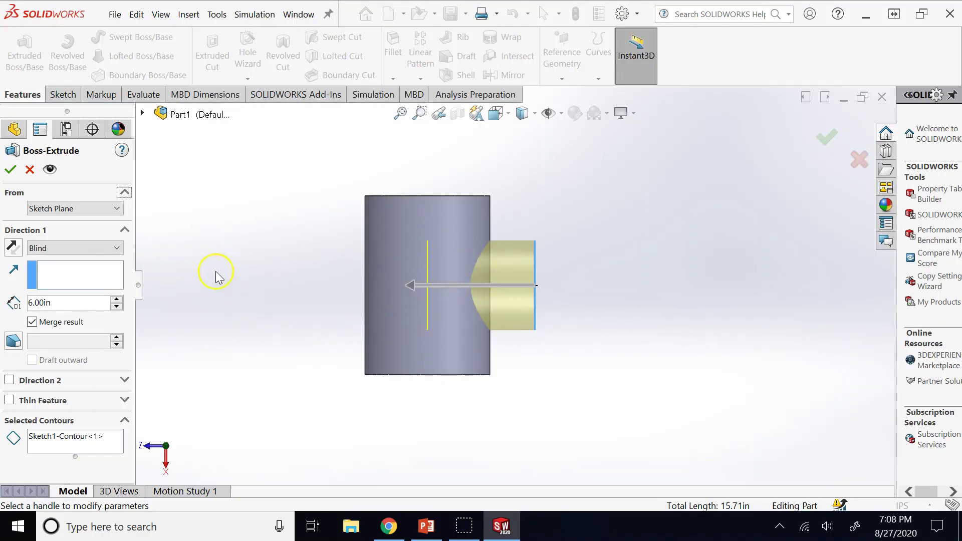
left_click(78, 249)
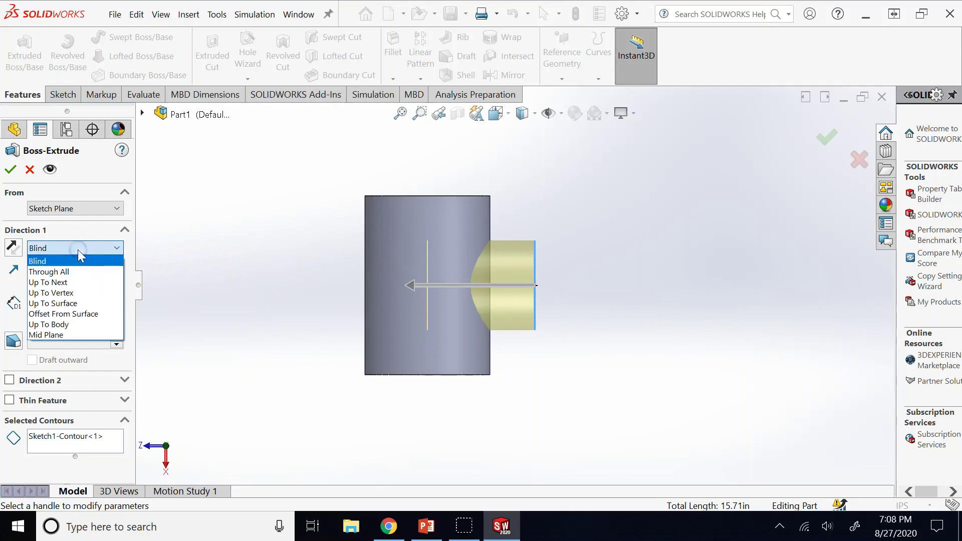
- End the branch extrusion Up To Surface at the main cylinder's face and accept it as Boss-Extrude5
left_click(70, 303)
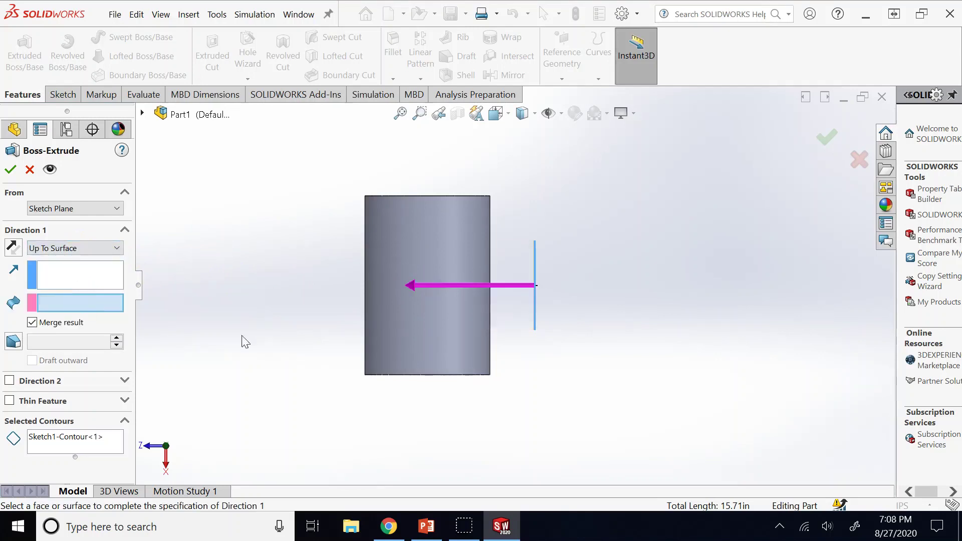
left_click(469, 330)
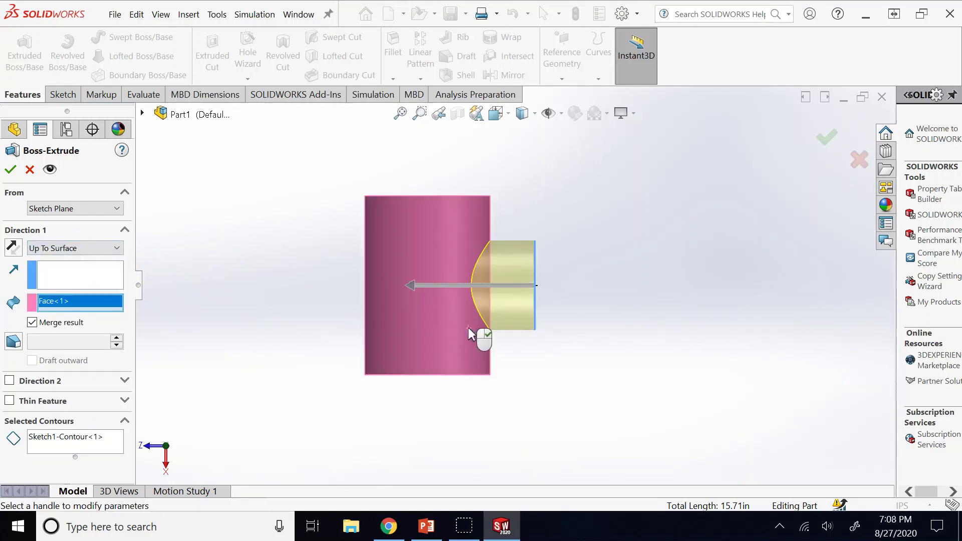
scroll(505, 273, "down", 3)
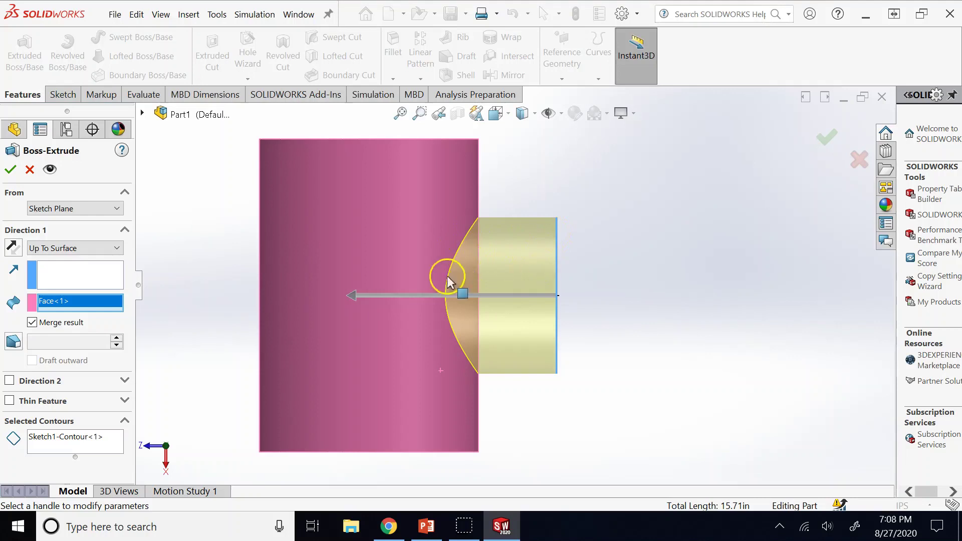
left_click(10, 169)
key("ctrl+7")
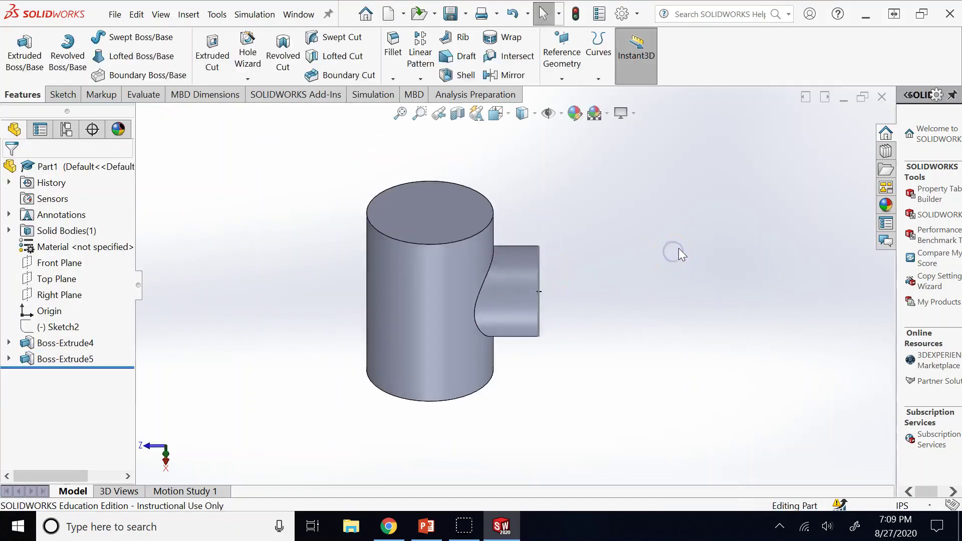
key("ctrl+8")
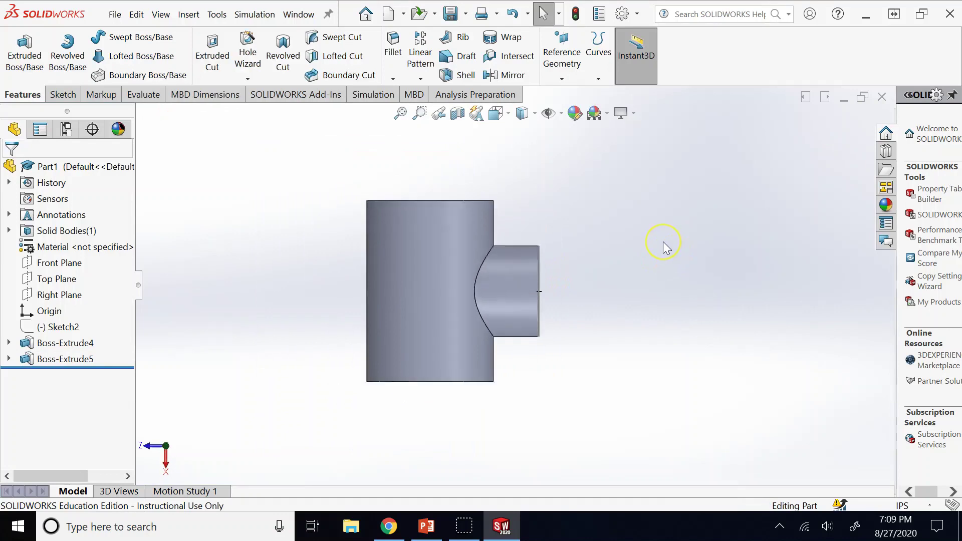
key("ctrl+7")
key("ctrl+8")
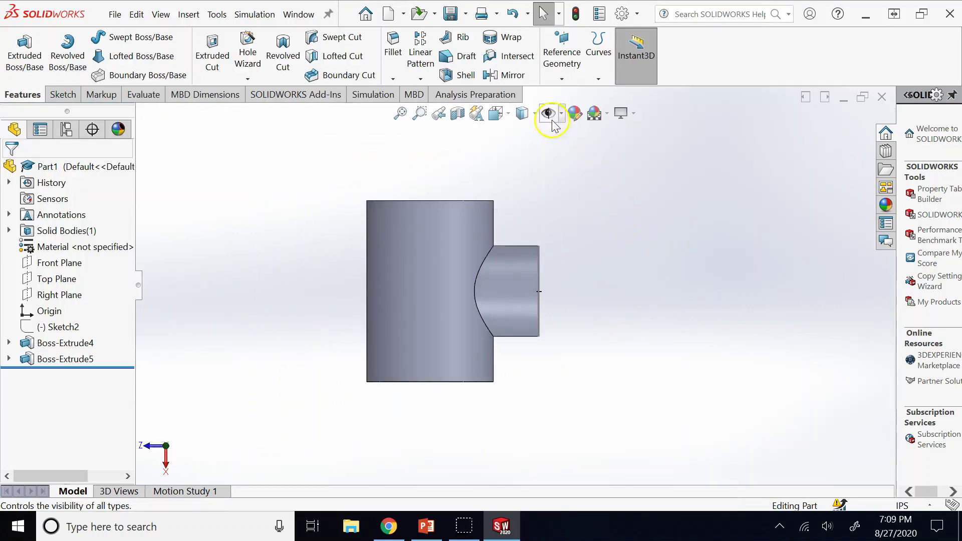
left_click(534, 113)
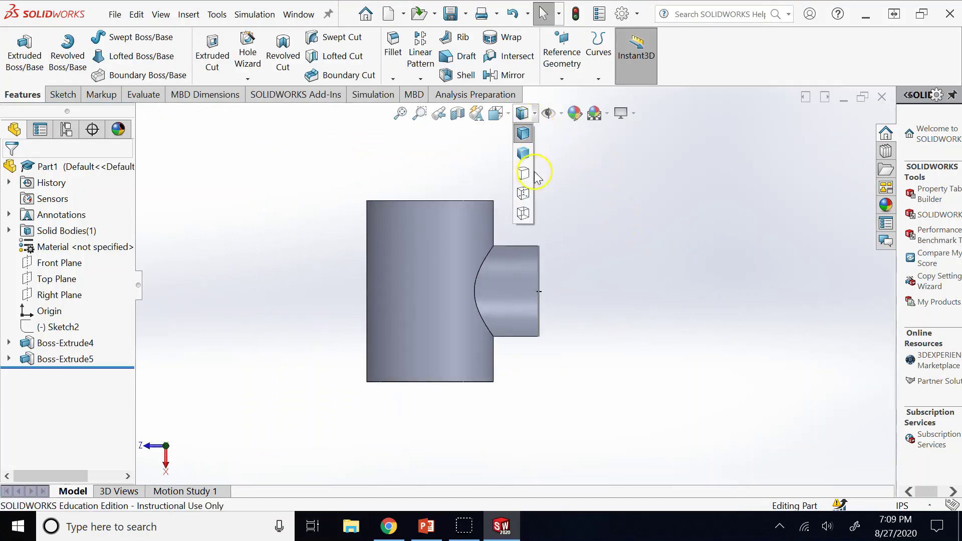
left_click(524, 215)
scroll(556, 221, "down", 3)
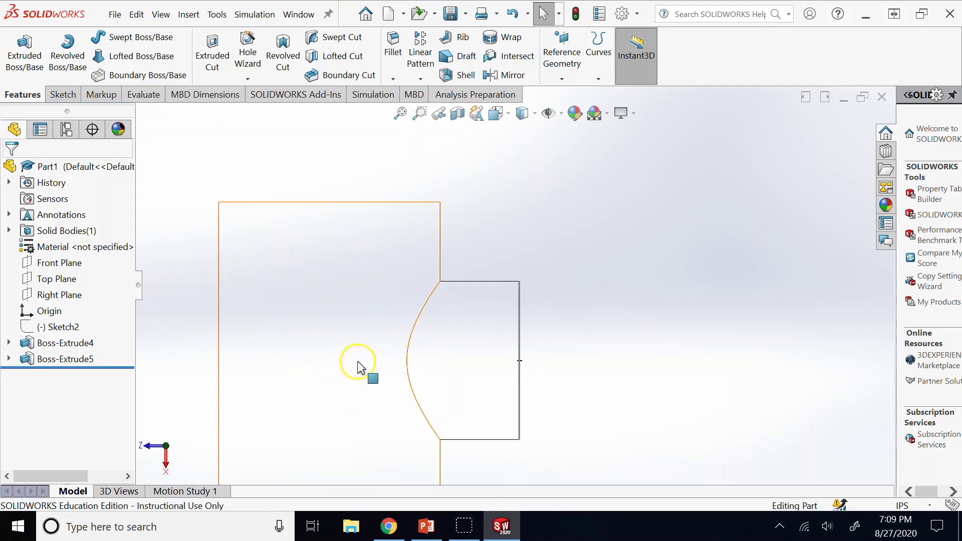
scroll(468, 320, "up", 5)
key("Down")
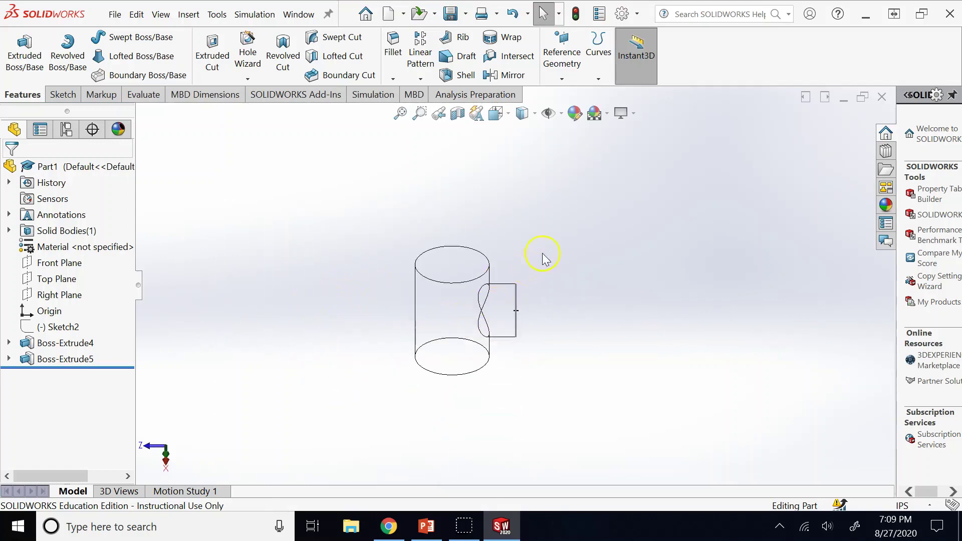
key("Down")
key("Down")
key("Down")
key("Down")
key("Up")
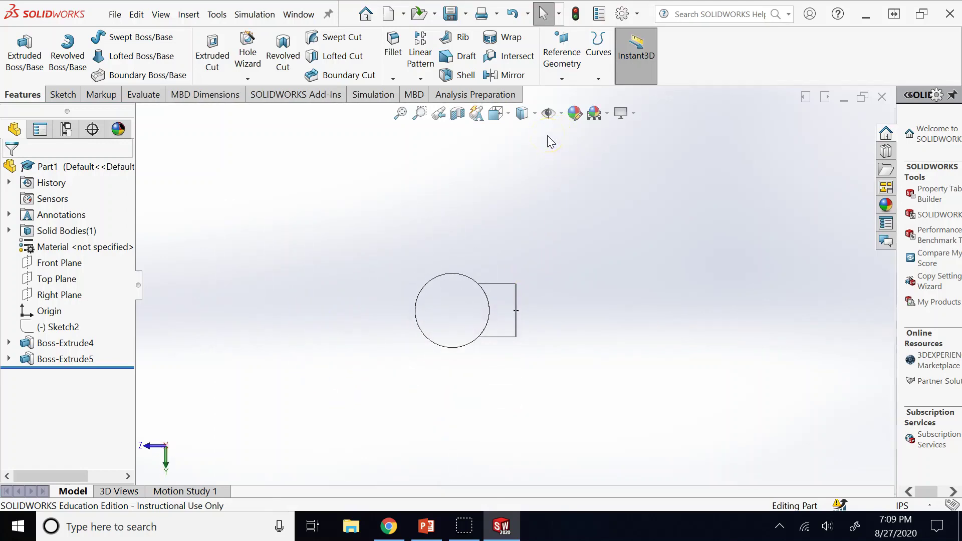
key("Down")
key("Right")
key("Right")
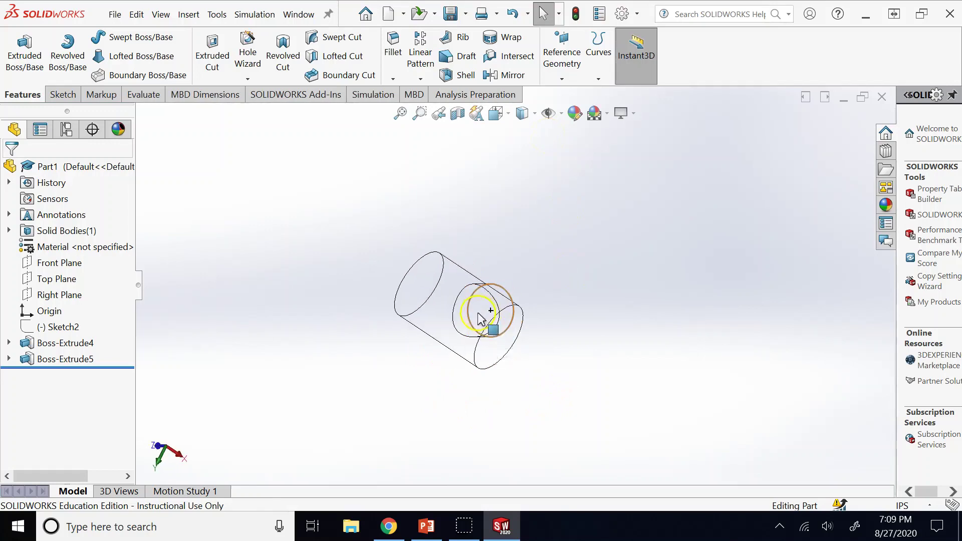
key("Right")
left_click(456, 311)
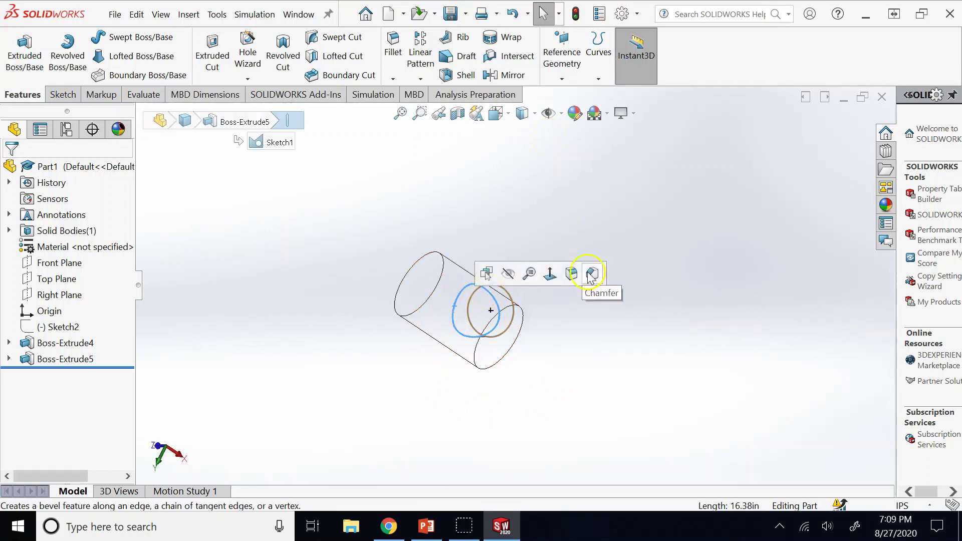
key("Right")
key("Down")
key("Down")
key("Down")
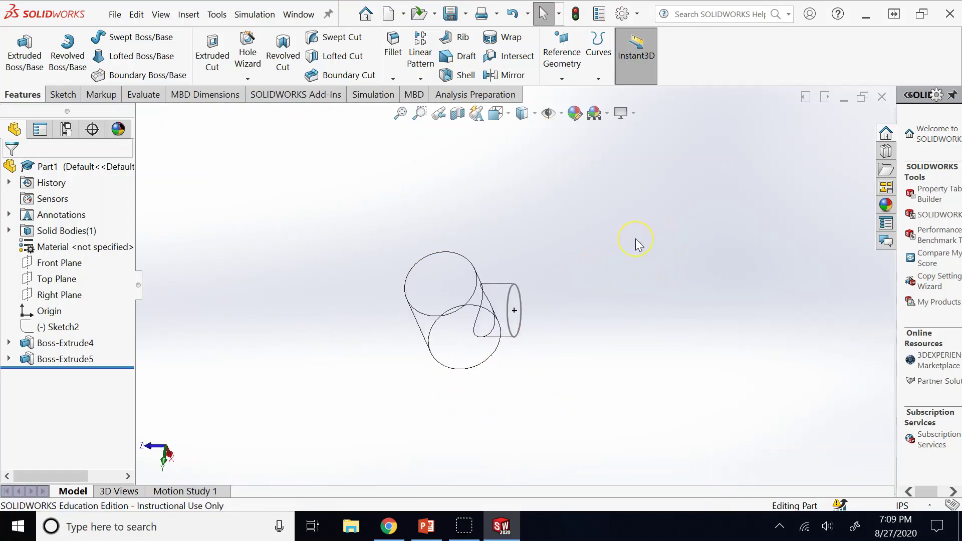
left_click(511, 120)
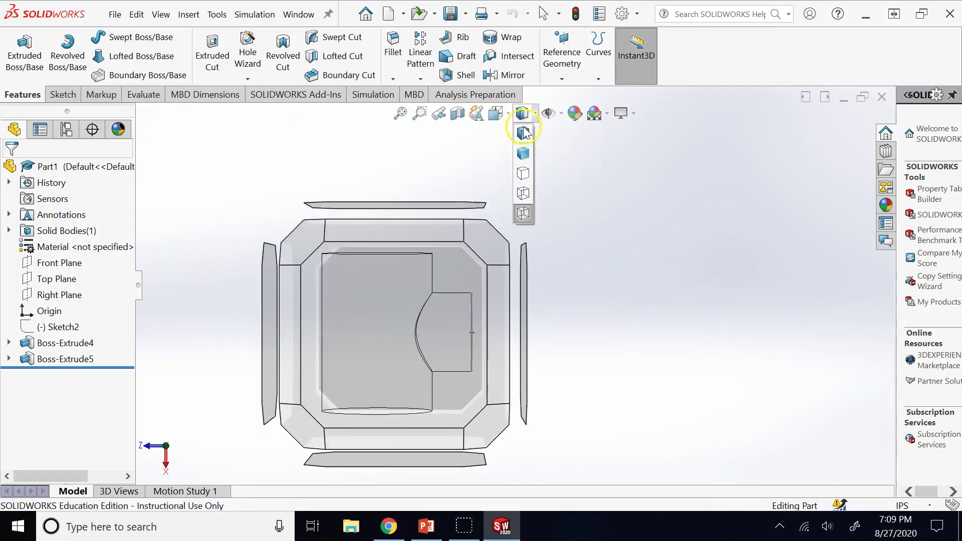
left_click(603, 253)
key("Left")
key("Up")
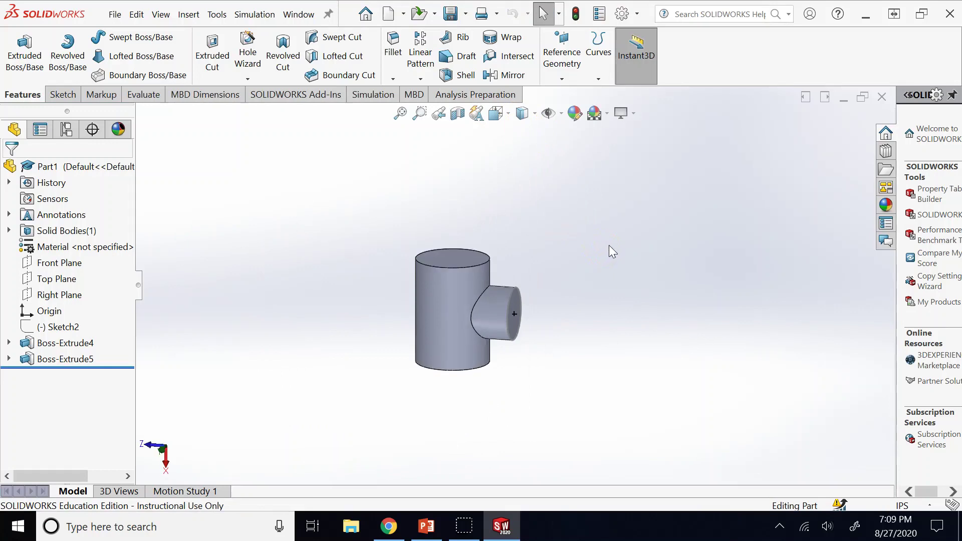
scroll(603, 256, "down", 2)
scroll(419, 365, "down", 2)
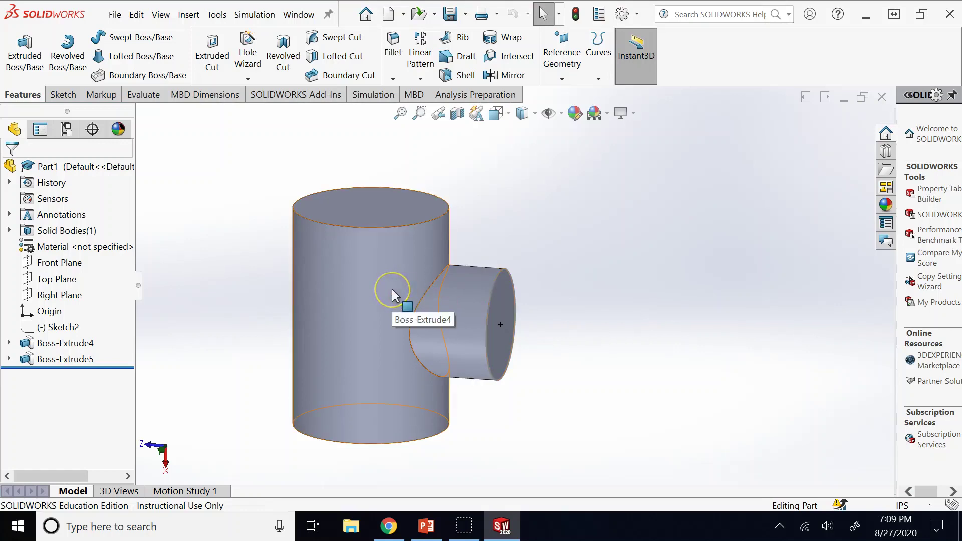
- Edit Boss-Extrude5 so its Direction 1 end condition is Up To Next
right_click(81, 358)
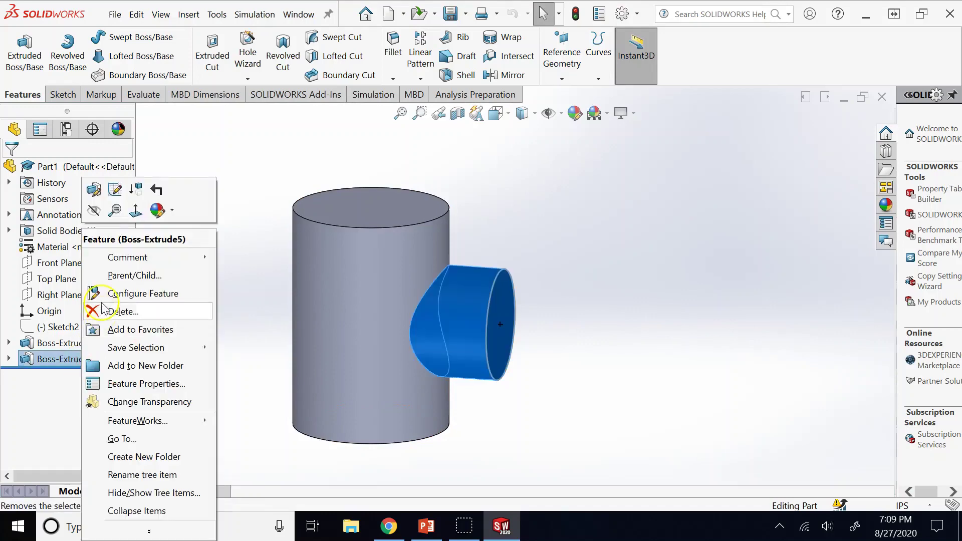
left_click(99, 193)
left_click(85, 248)
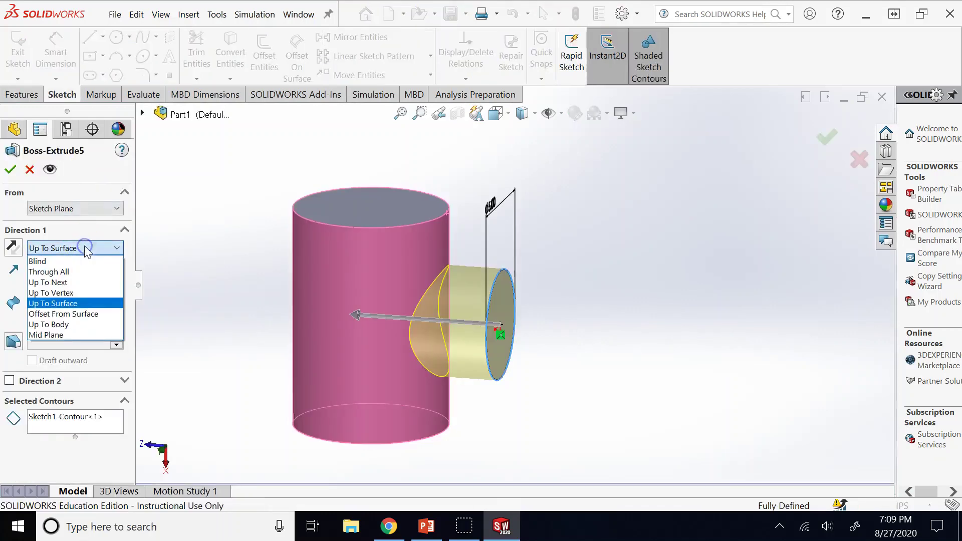
left_click(80, 282)
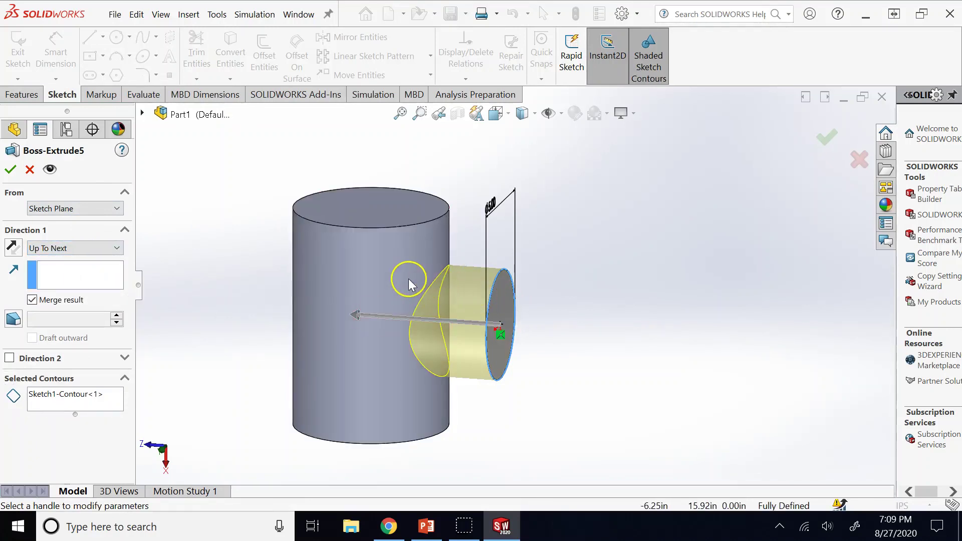
left_click(95, 247)
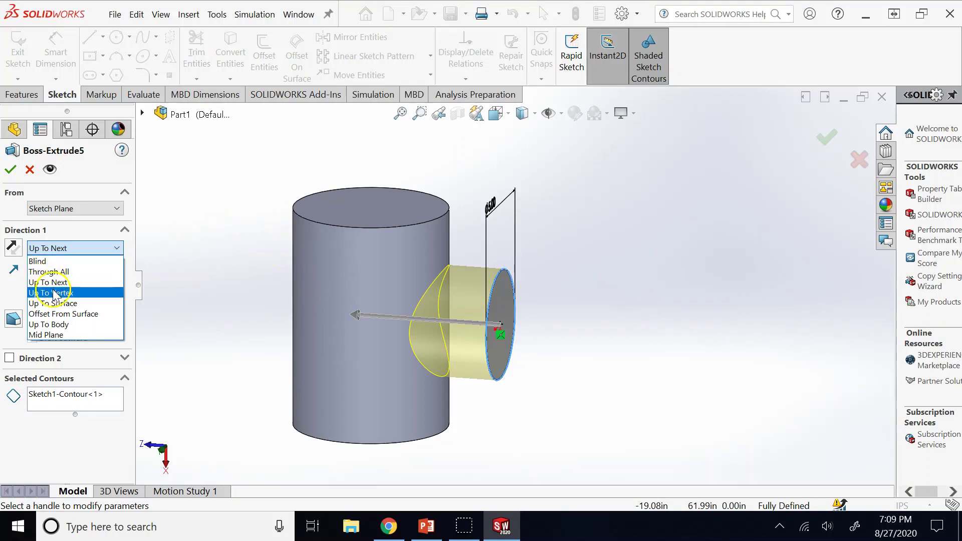
left_click(10, 169)
left_click(10, 169)
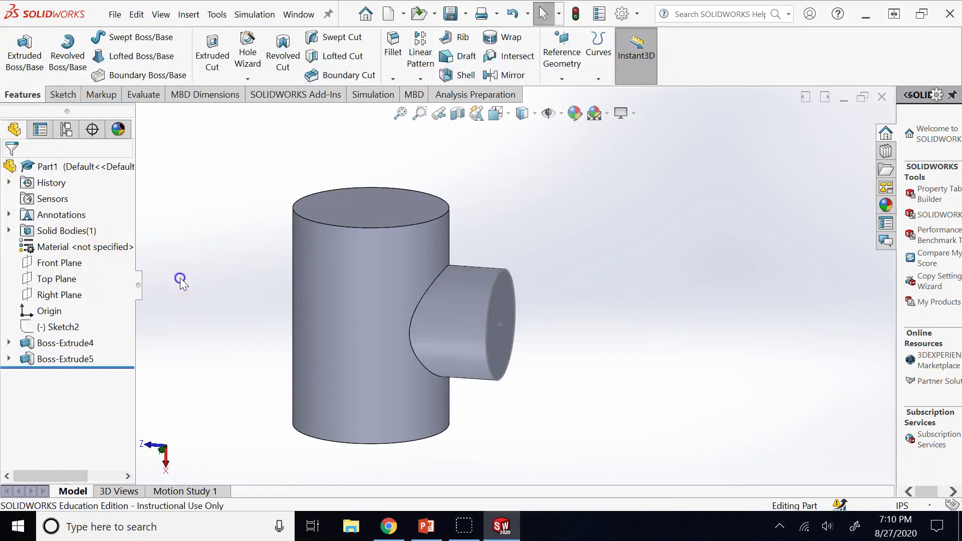
key("Down")
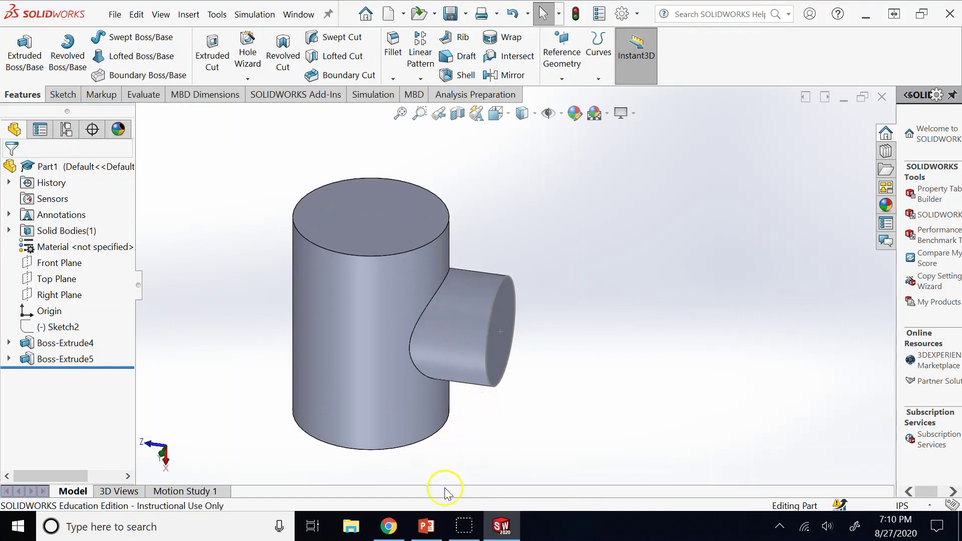
left_click(426, 526)
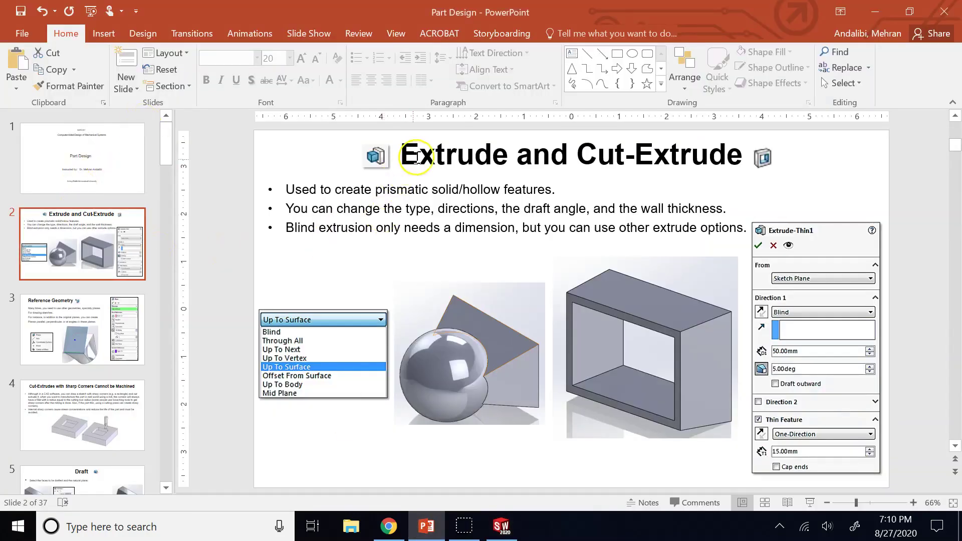
left_click(760, 157)
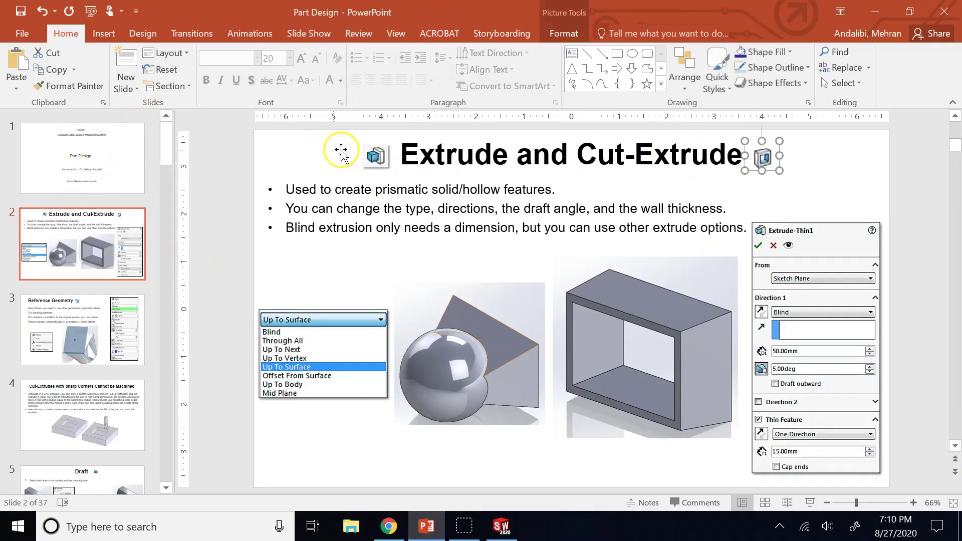
left_click(364, 155)
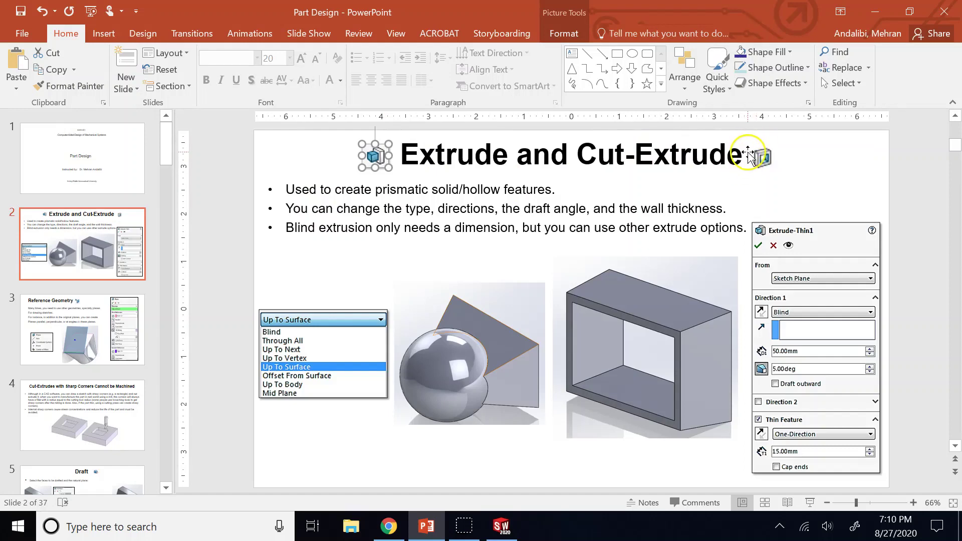
left_click(502, 523)
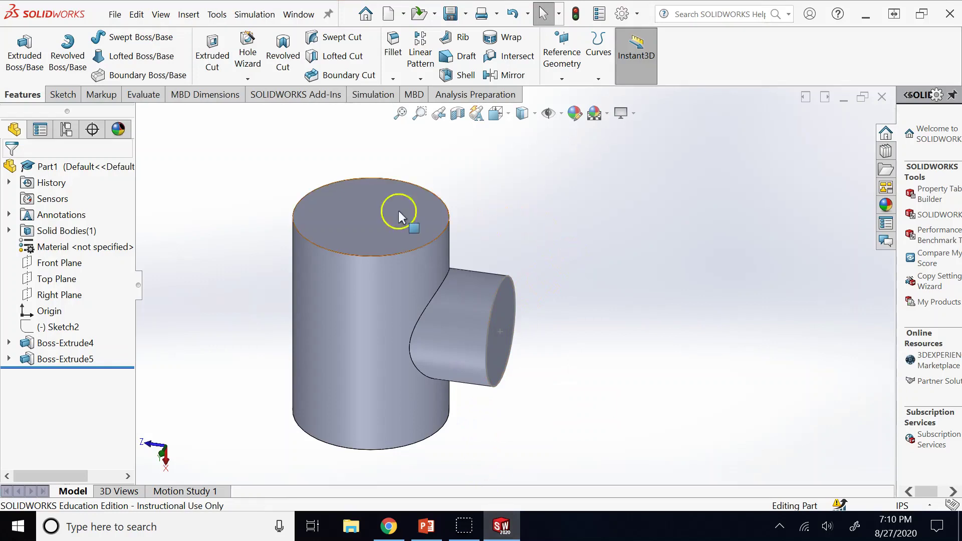
- Select the main cylinder's top and bottom faces and the branch end face to check the extrudes
left_click(362, 209)
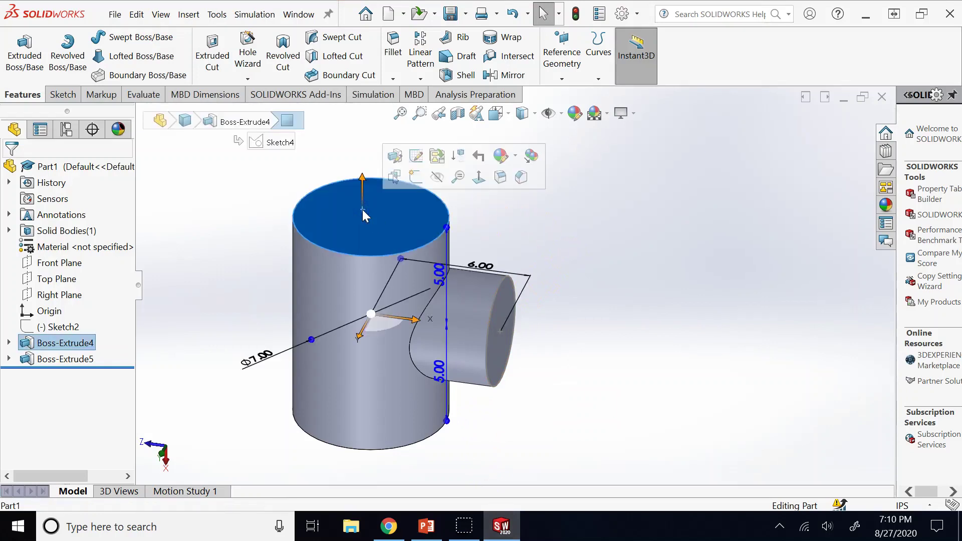
left_click(479, 244)
left_click(400, 220)
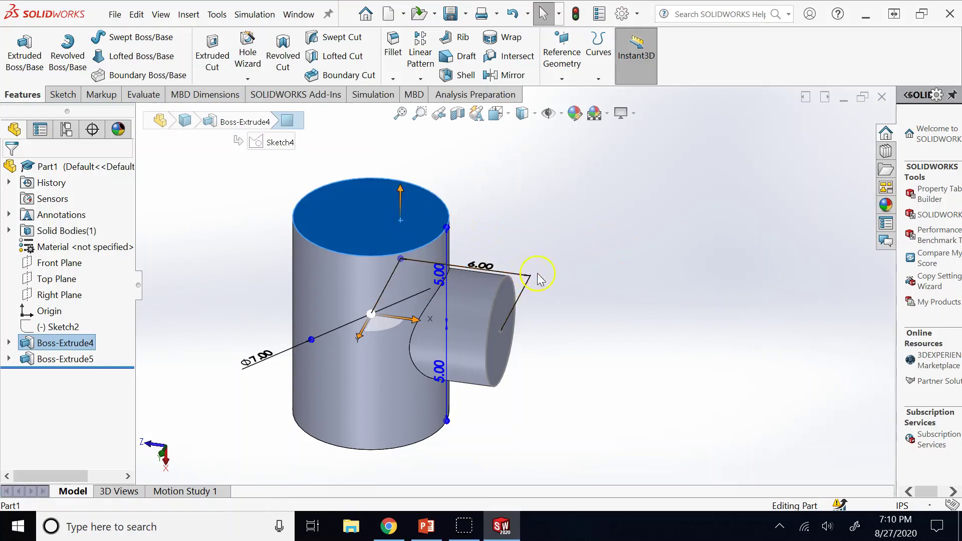
left_click(615, 239)
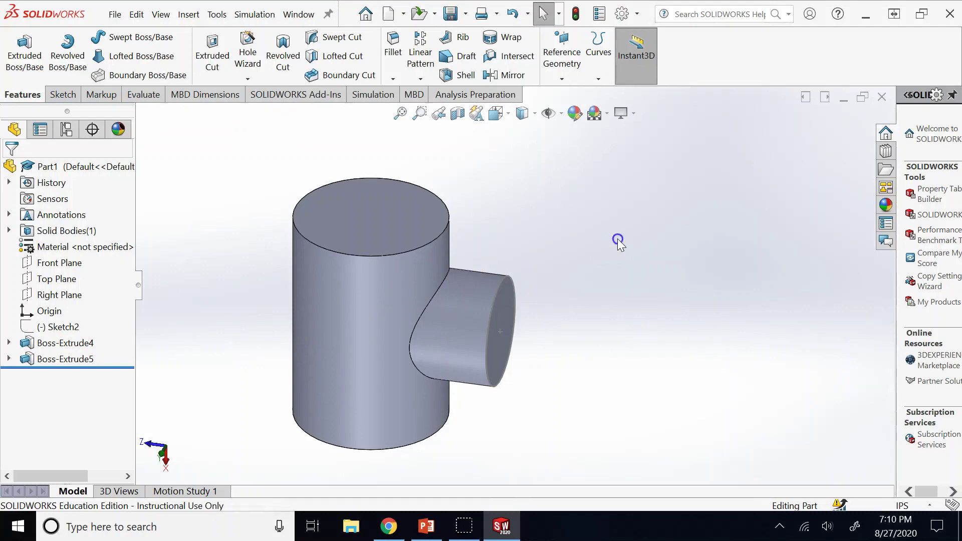
middle_click_drag(617, 239, 498, 303)
left_click(417, 231)
left_click(481, 326)
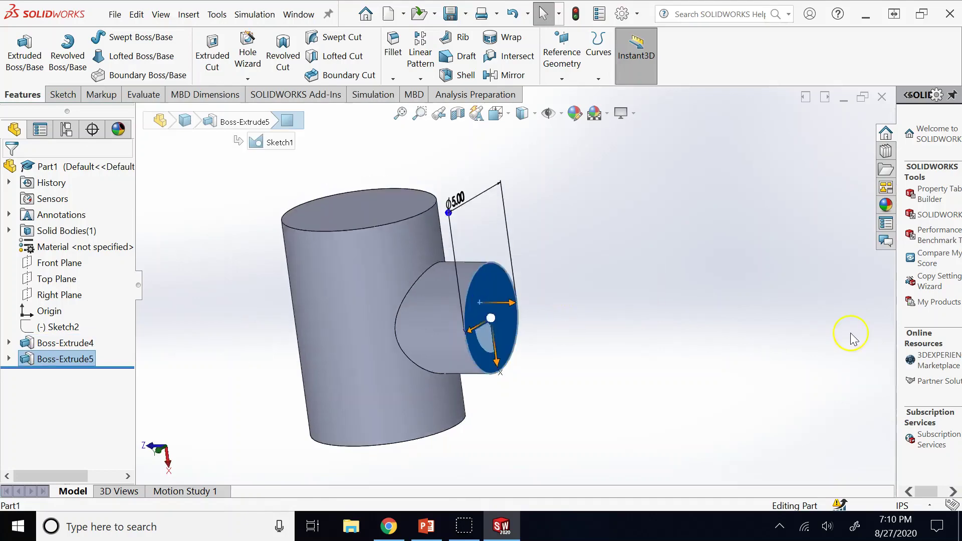
mouse_move(849, 338)
middle_mouse_down()
mouse_move(752, 274)
mouse_move(451, 381)
middle_mouse_up()
left_click(399, 418)
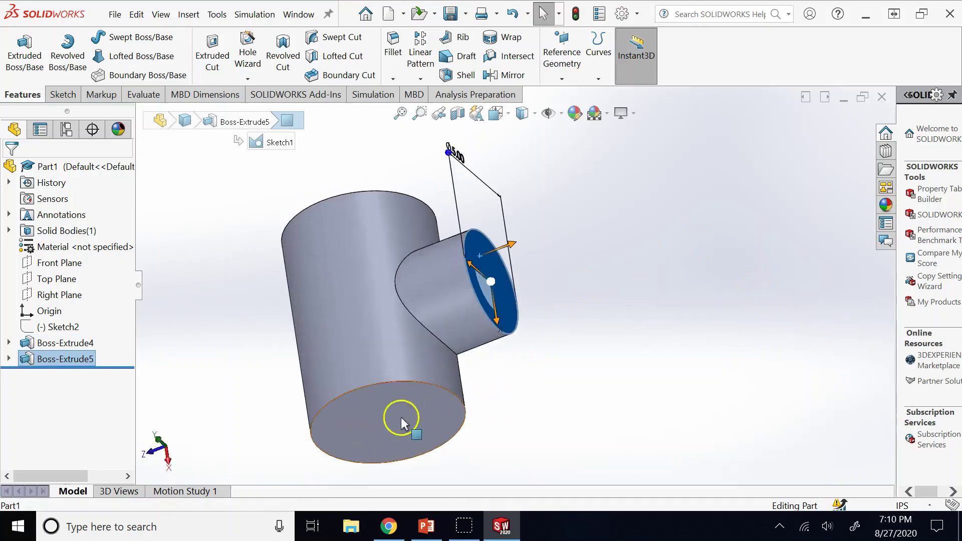
- Highlight the Top and Right Planes and several tee faces, then open Reference Geometry
left_click(55, 278)
left_click(59, 295)
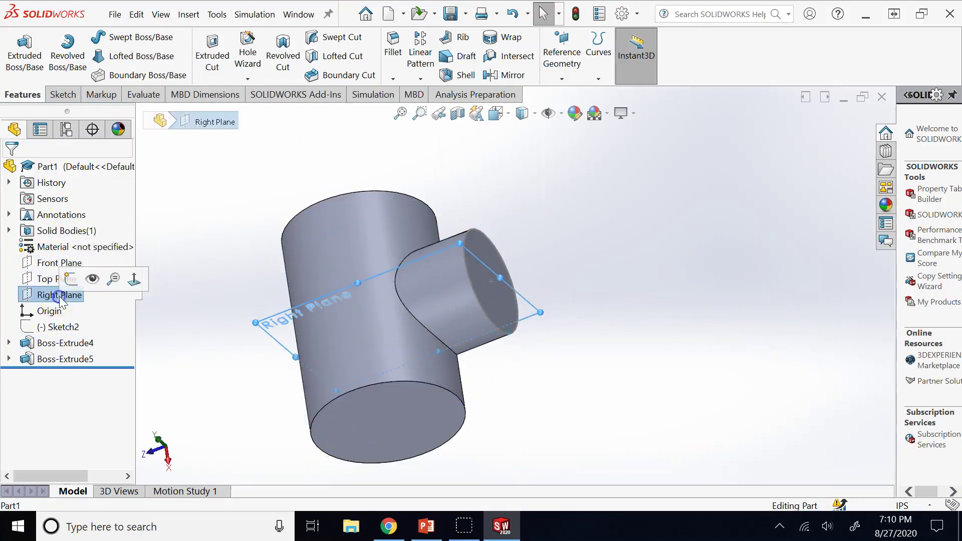
left_click(438, 360)
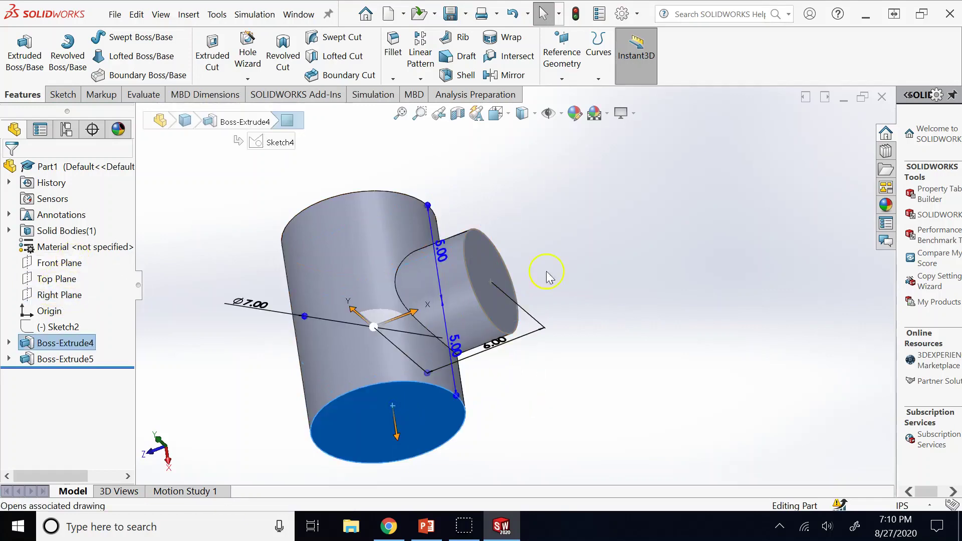
left_click(476, 275)
left_click(379, 287)
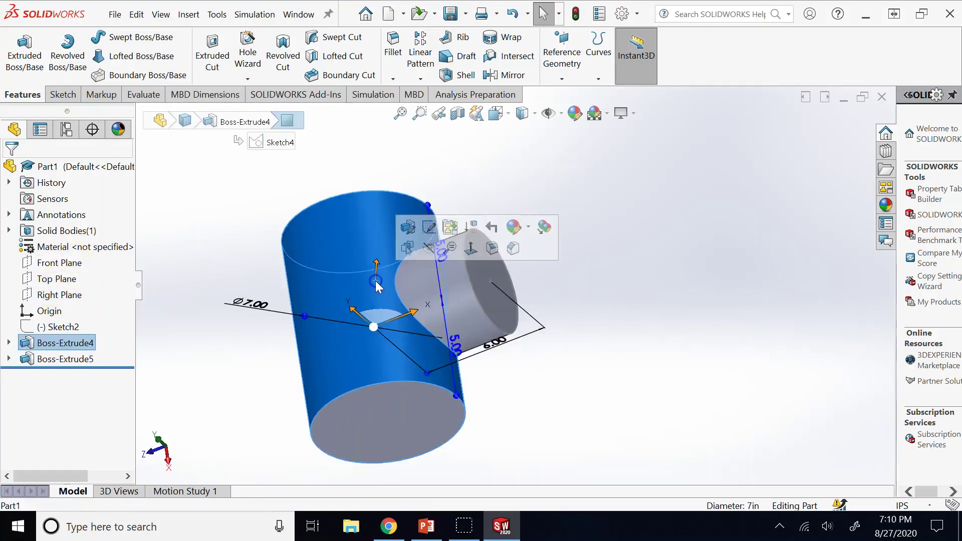
left_click(374, 230)
left_click(730, 214)
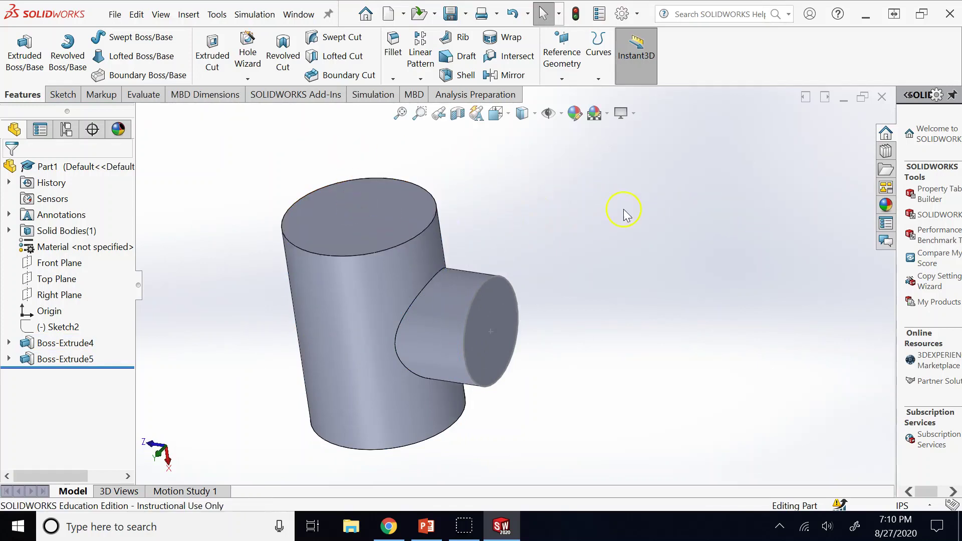
left_click(562, 78)
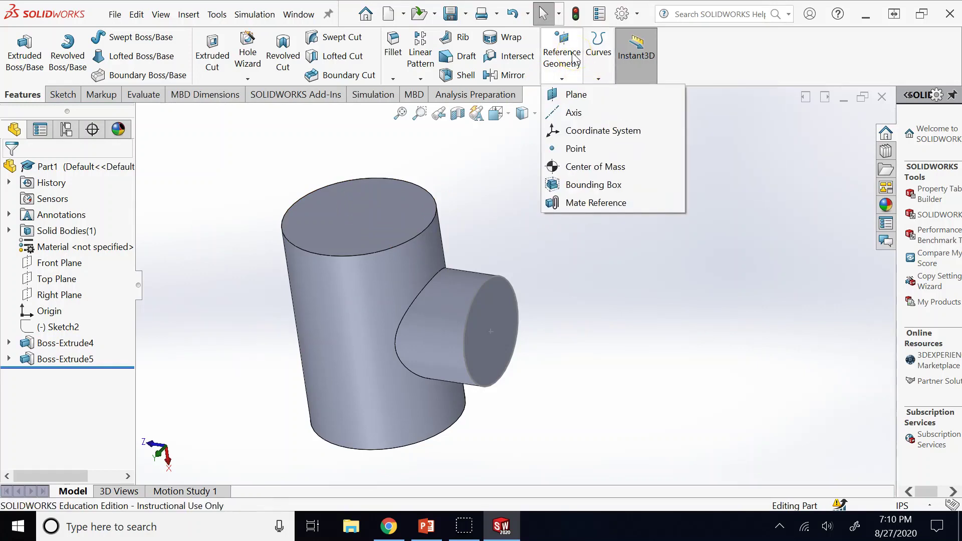
- Create a reference plane offset 1.00in from the cylinder's top face, keeping it above the face
left_click(591, 101)
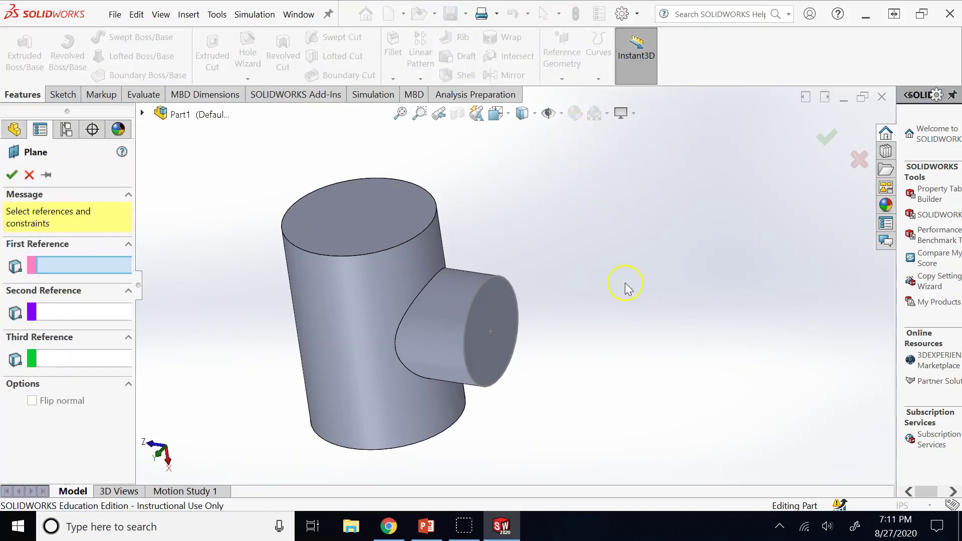
left_click(390, 228)
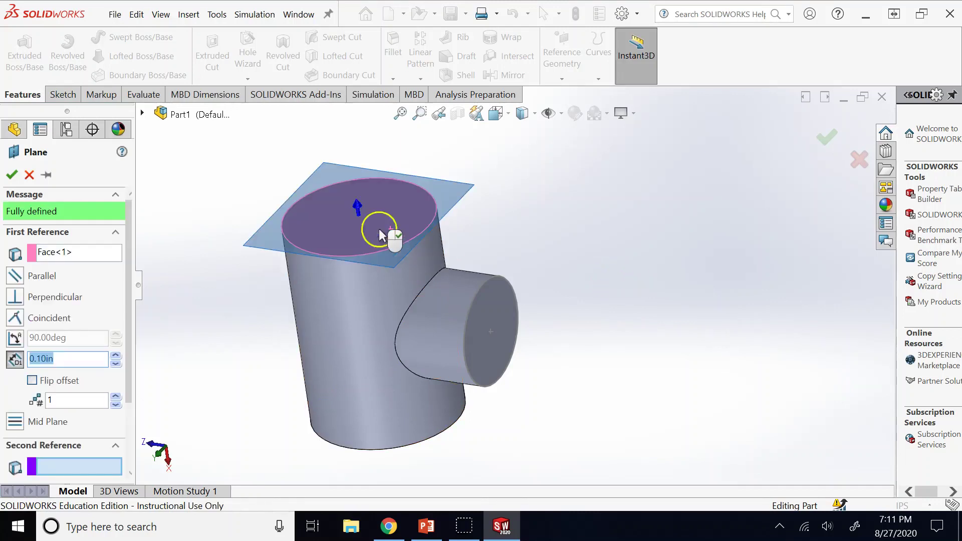
type("1")
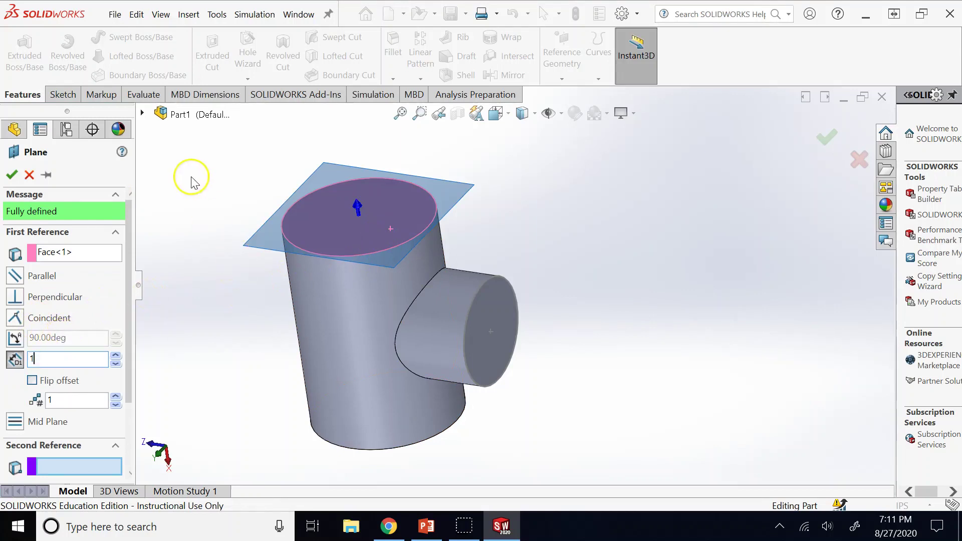
key("Return")
middle_click_drag(307, 215, 378, 224)
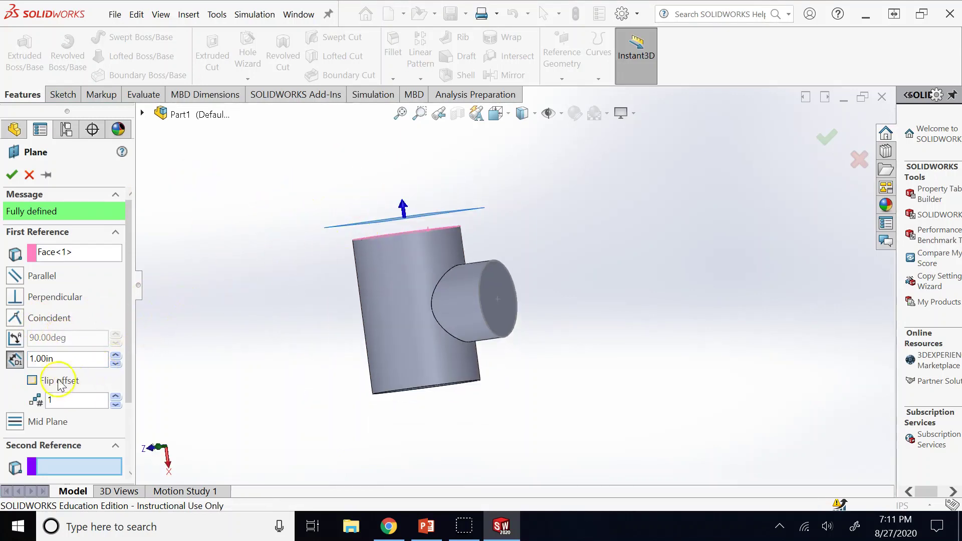
left_click(32, 380)
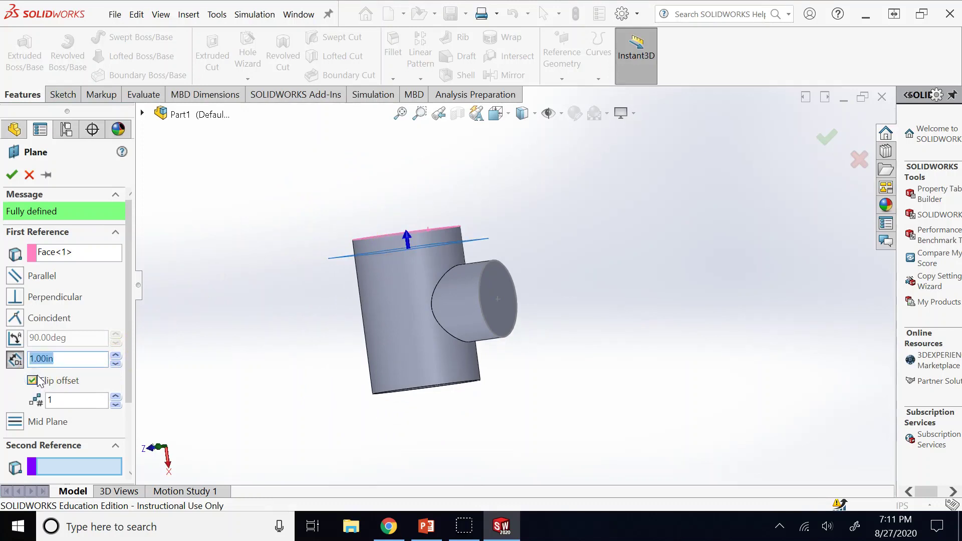
left_click(34, 380)
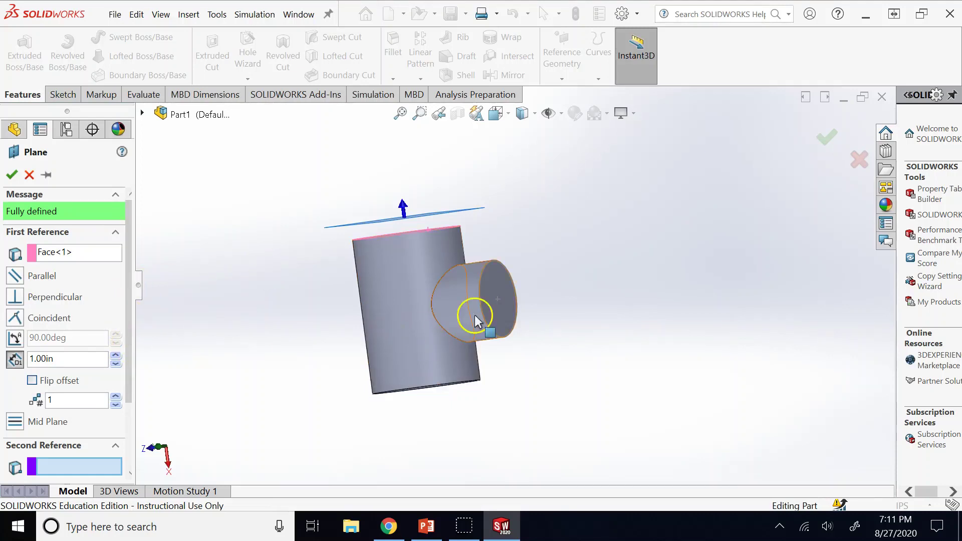
- Try the side branch's end face as the plane's second reference, then remove it
left_click(507, 284)
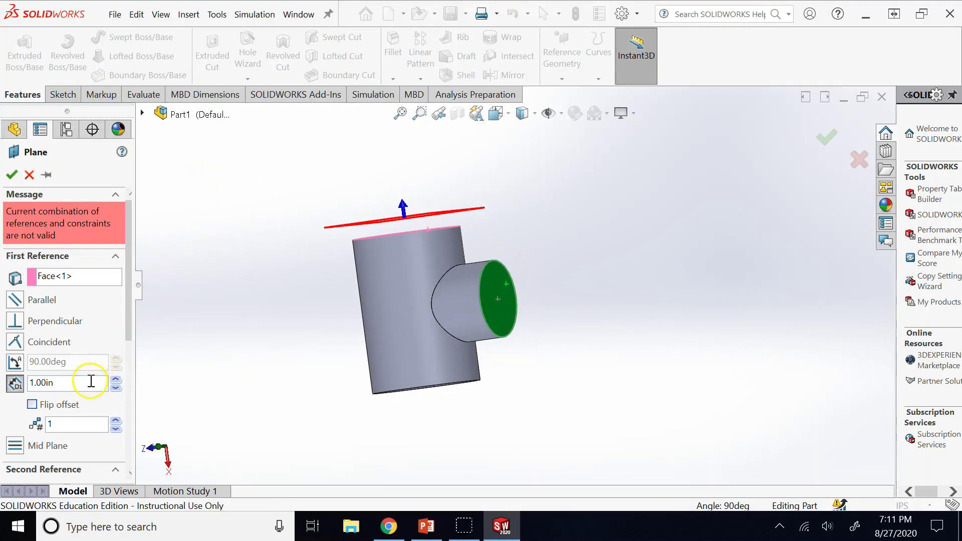
left_click_drag(127, 291, 129, 397)
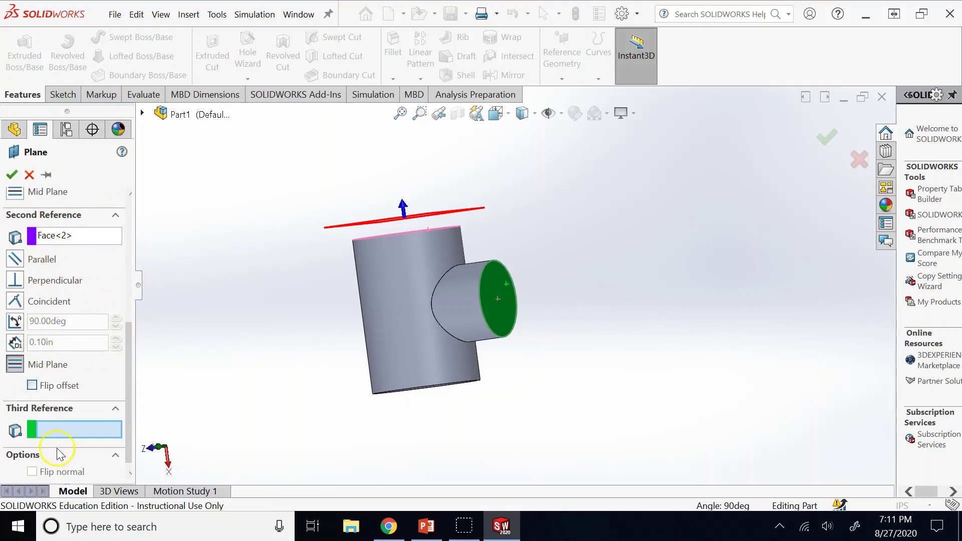
left_click_drag(132, 397, 141, 325)
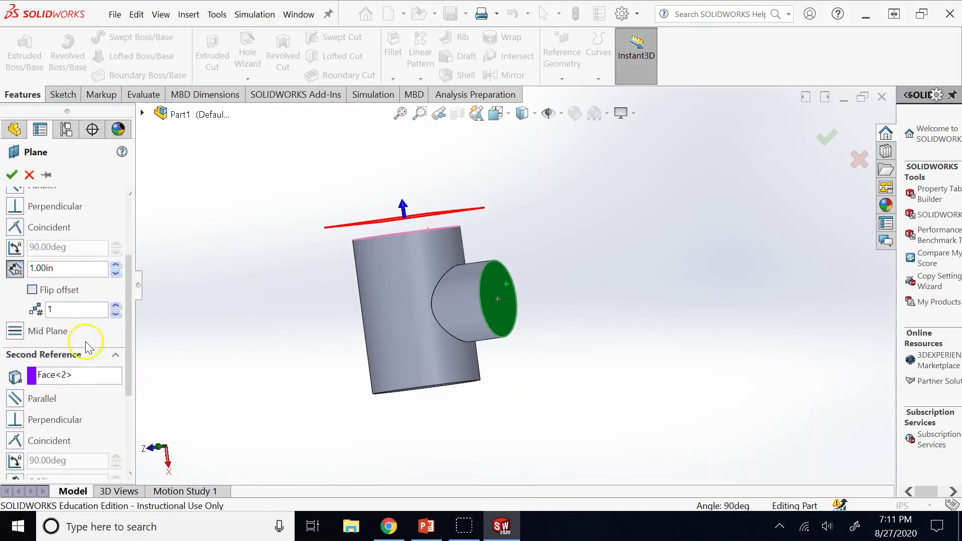
left_click(57, 374)
key("Delete")
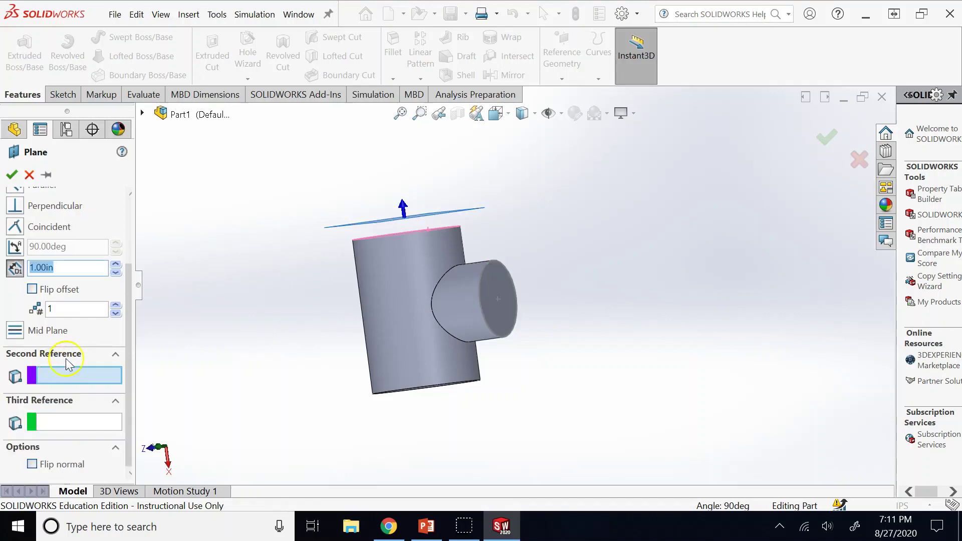
- Try the cylinder's bottom face as second reference, then cancel the plane
middle_click_drag(399, 438, 429, 421)
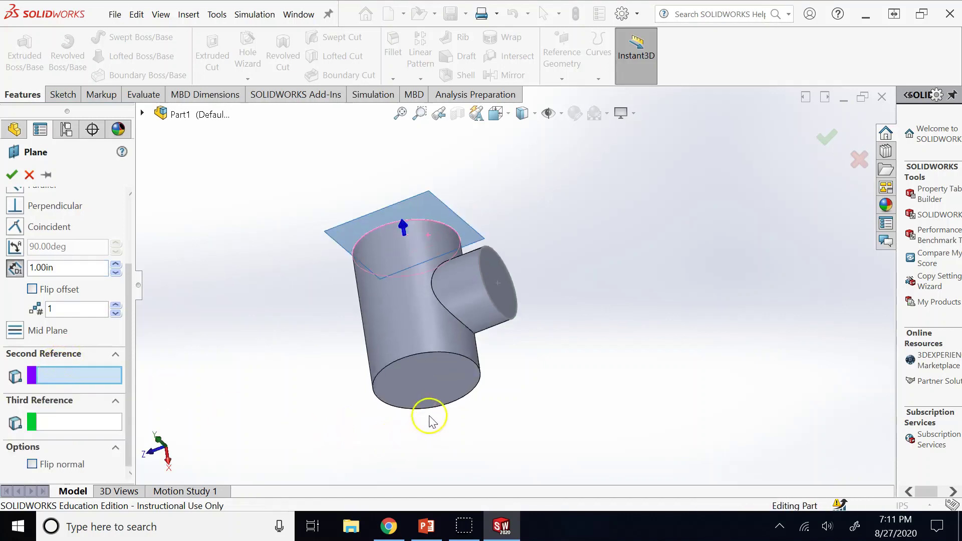
left_click(447, 393)
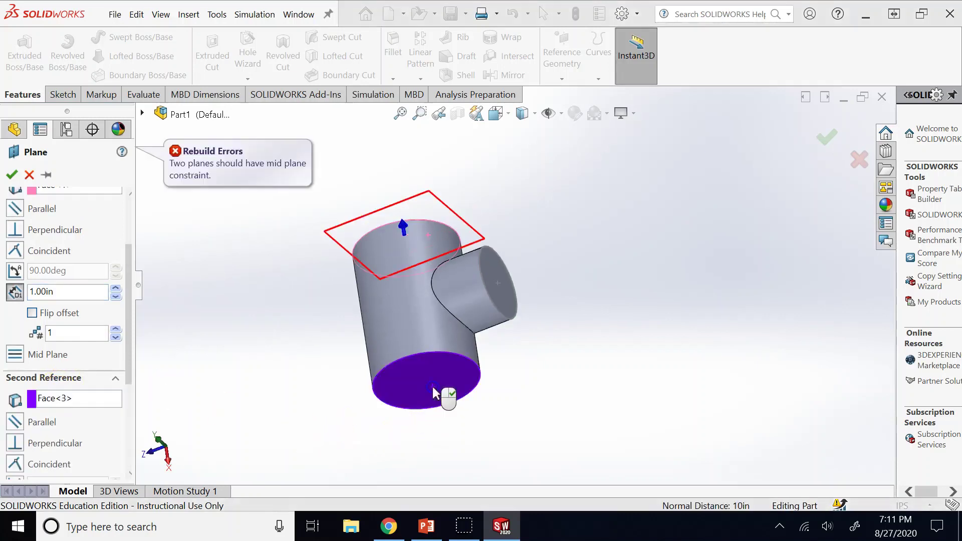
left_click(86, 399)
key("Delete")
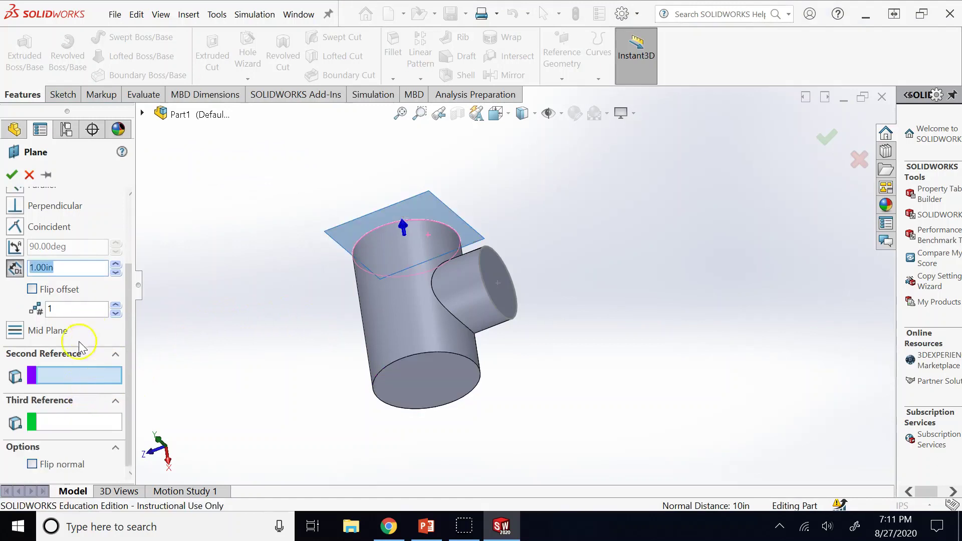
left_click(71, 378)
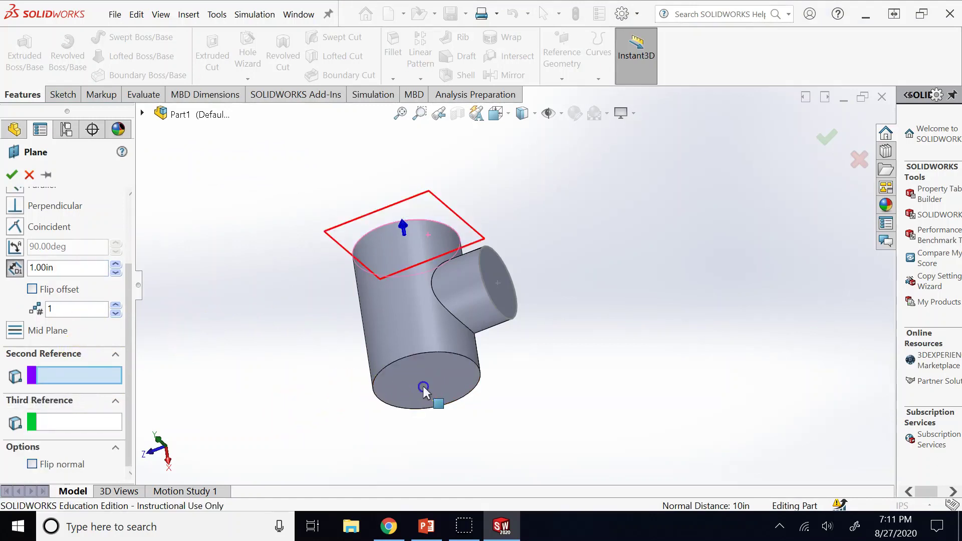
left_click(388, 393)
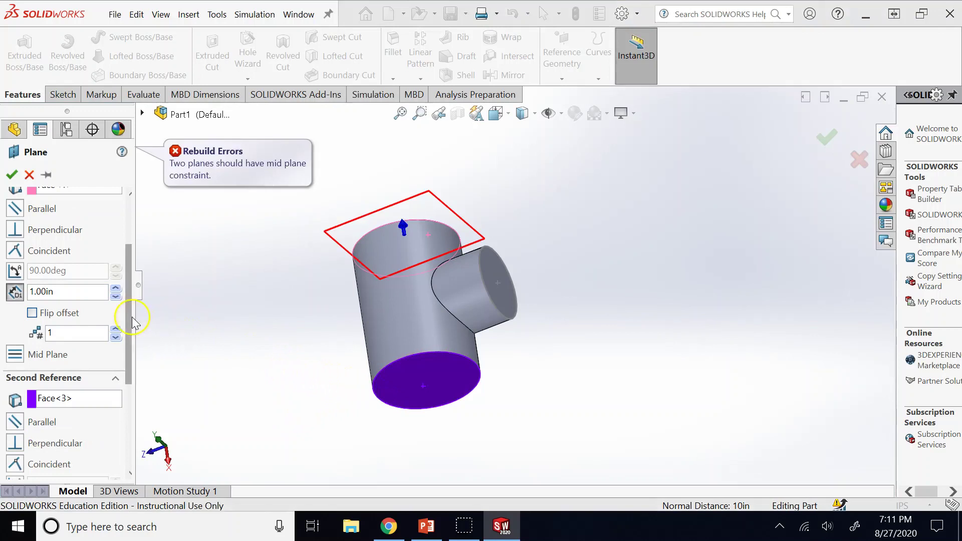
scroll(129, 301, "up", 2)
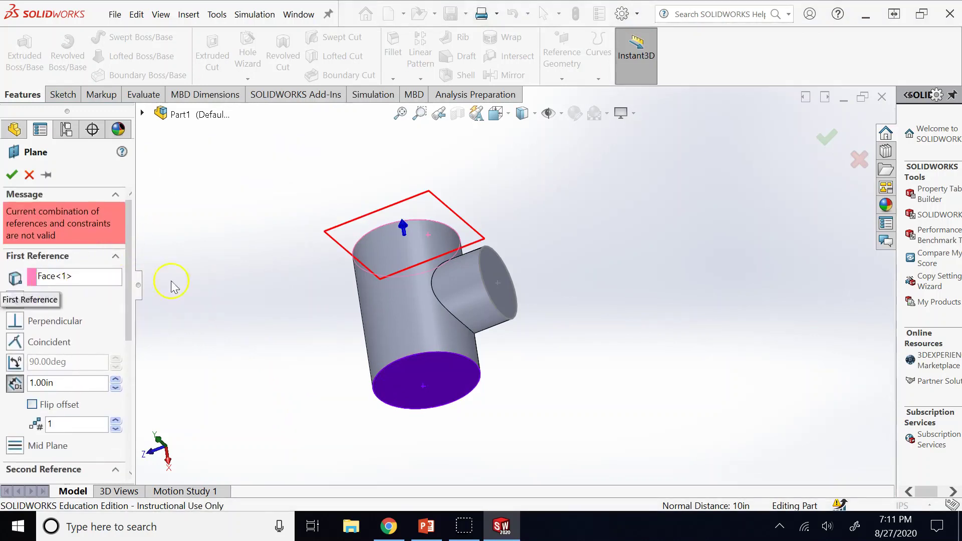
middle_click_drag(292, 273, 300, 262)
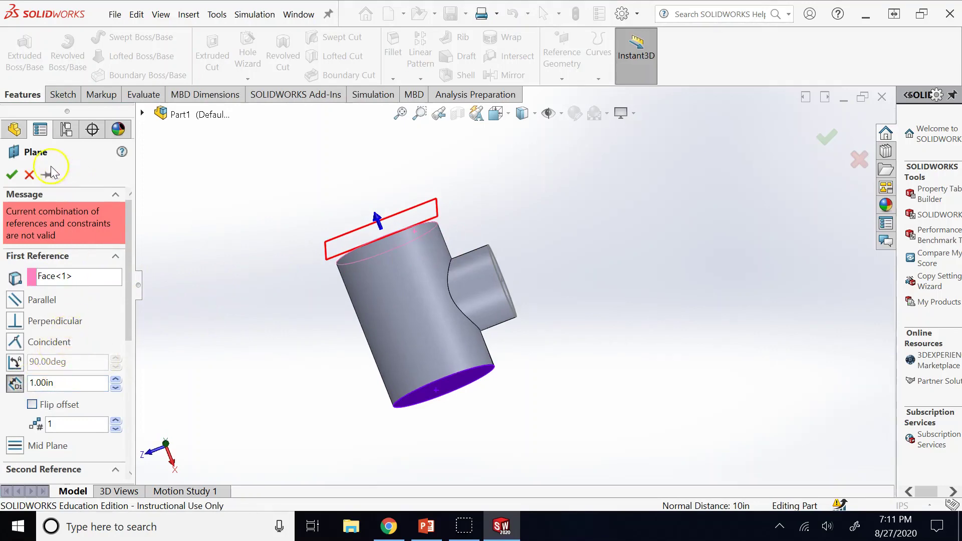
left_click(29, 175)
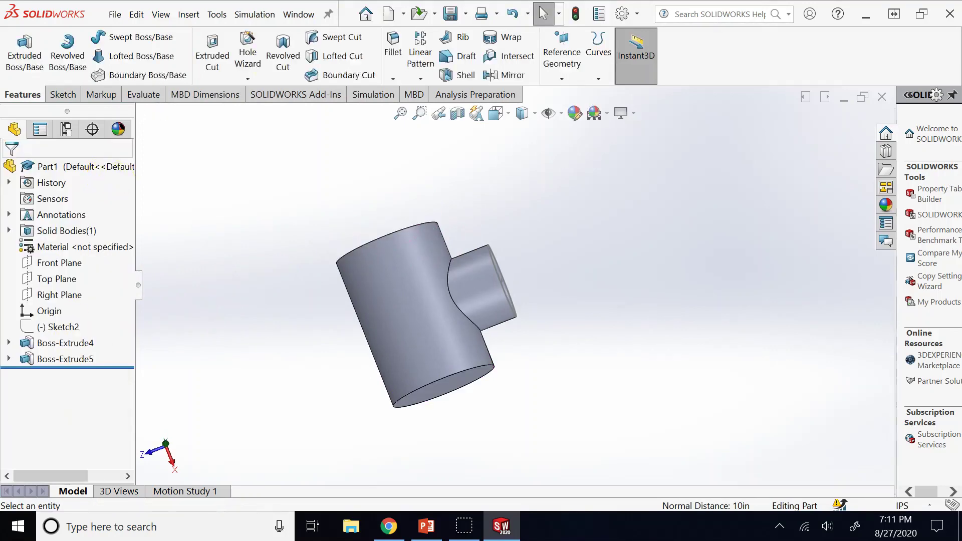
left_click(562, 75)
left_click(571, 92)
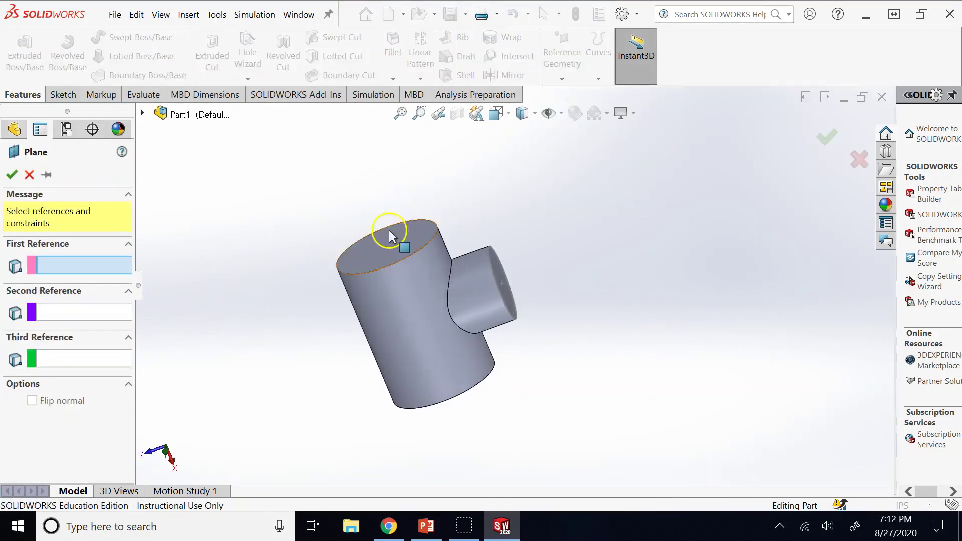
left_click(386, 230)
left_click(452, 383)
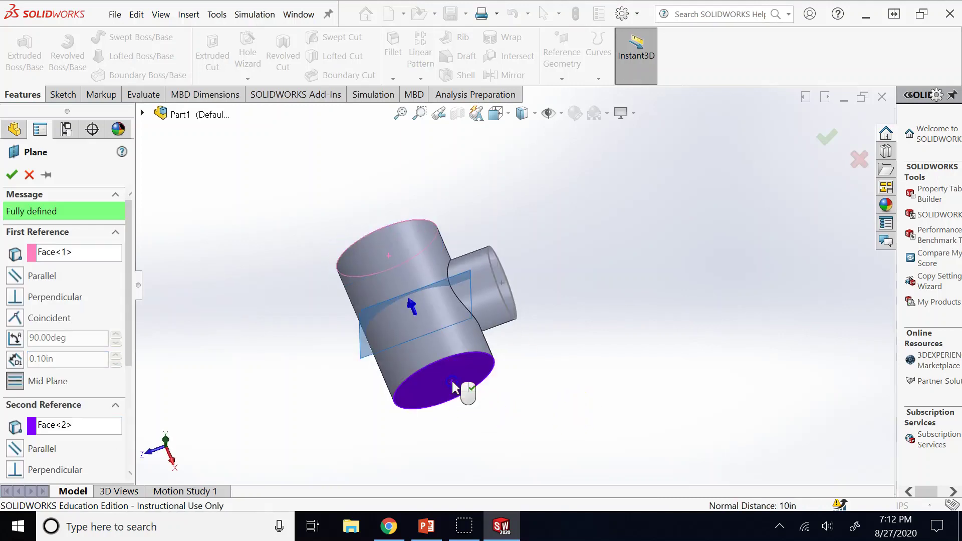
left_click(19, 382)
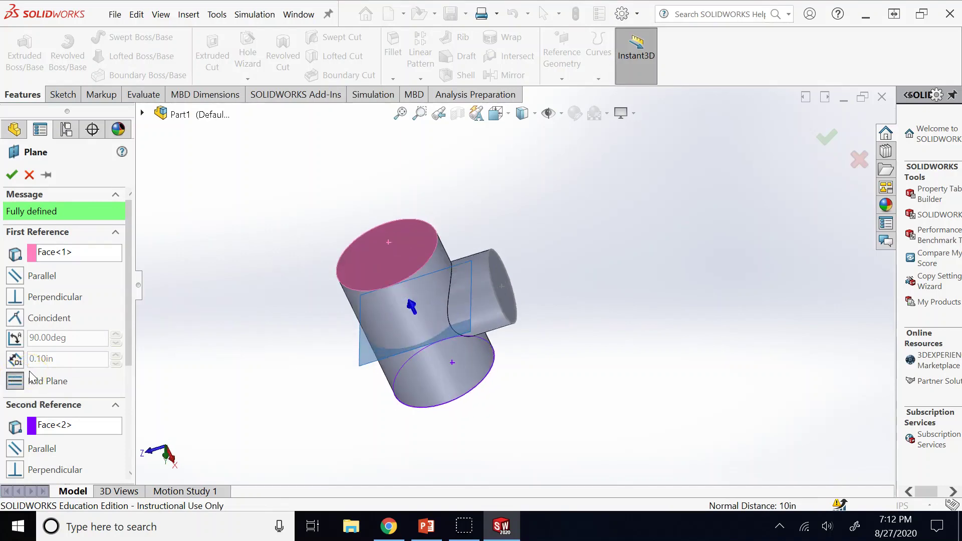
left_click(35, 176)
left_click(561, 79)
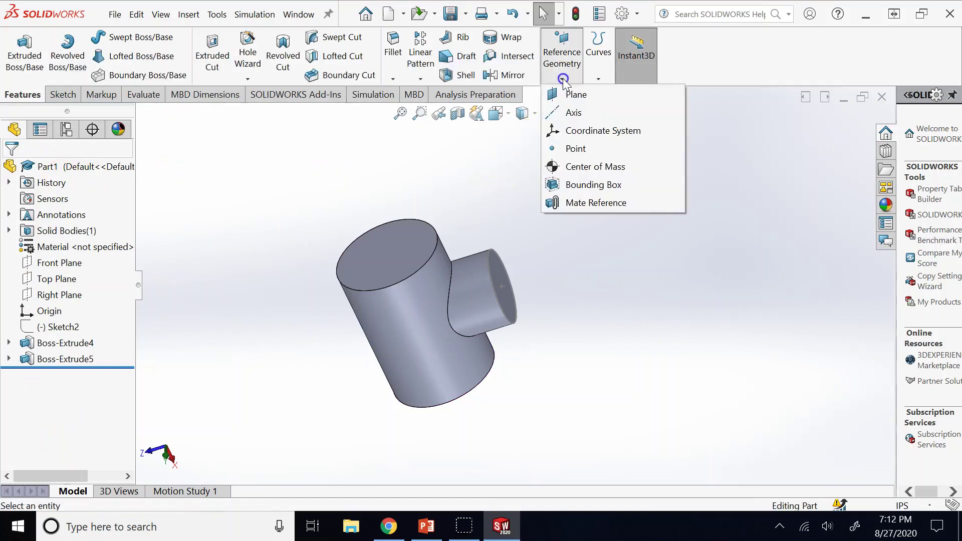
left_click(570, 95)
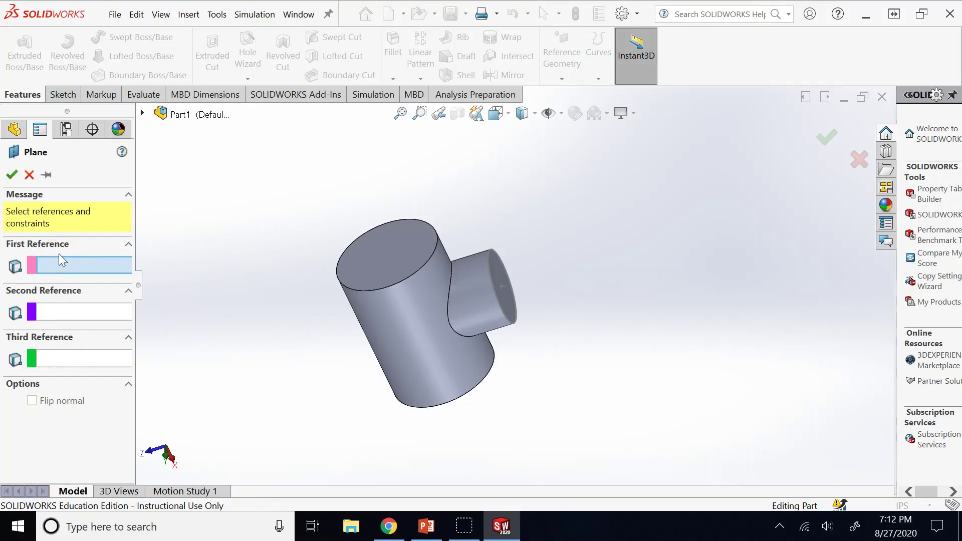
left_click(29, 175)
middle_click_drag(522, 196, 473, 245)
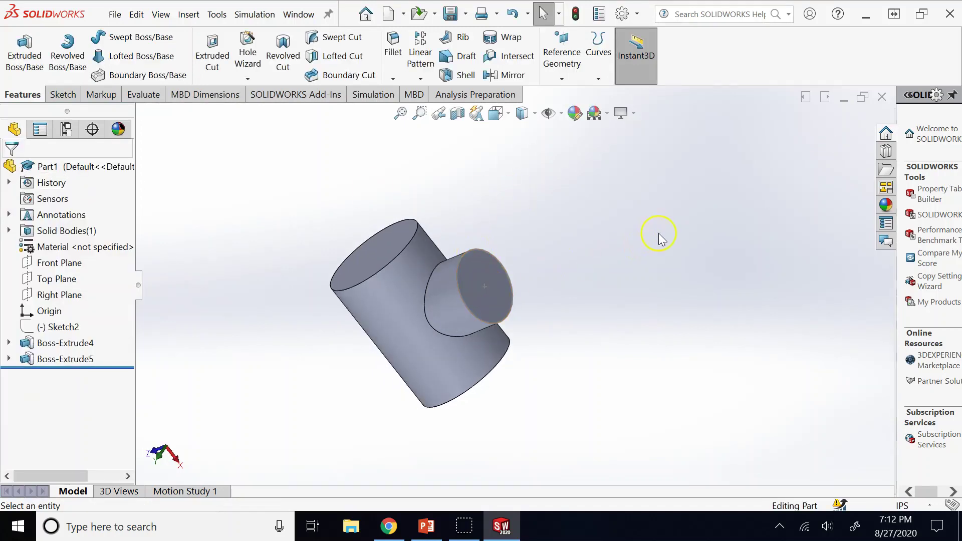
- Sketch two points on the main cylinder's top circular edge, then exit the sketch
middle_click_drag(659, 236, 547, 210)
left_click(448, 235)
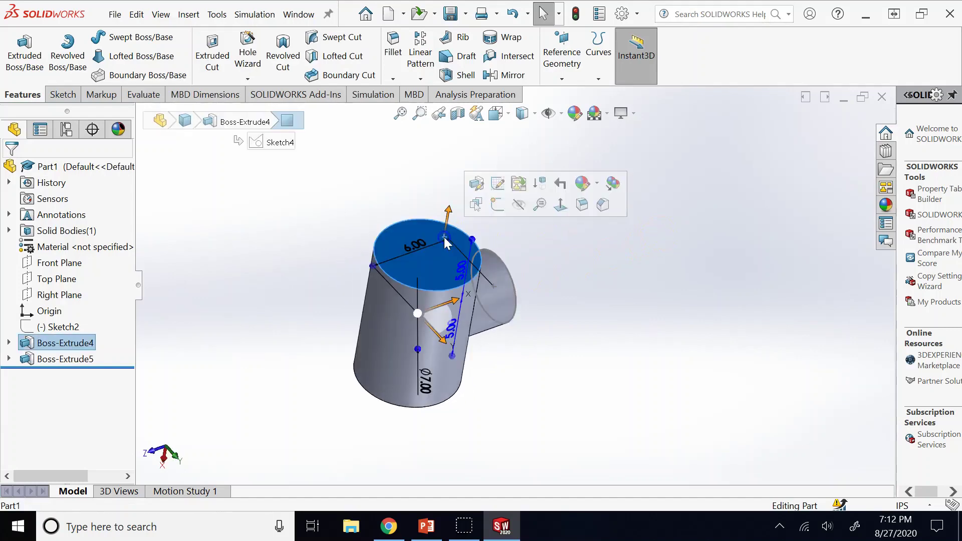
left_click(496, 204)
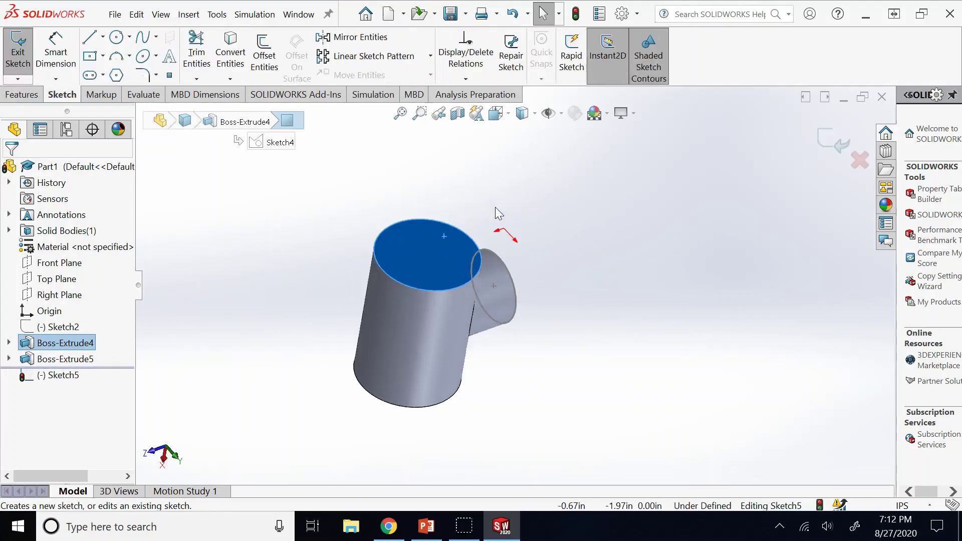
left_click(174, 80)
left_click(554, 154)
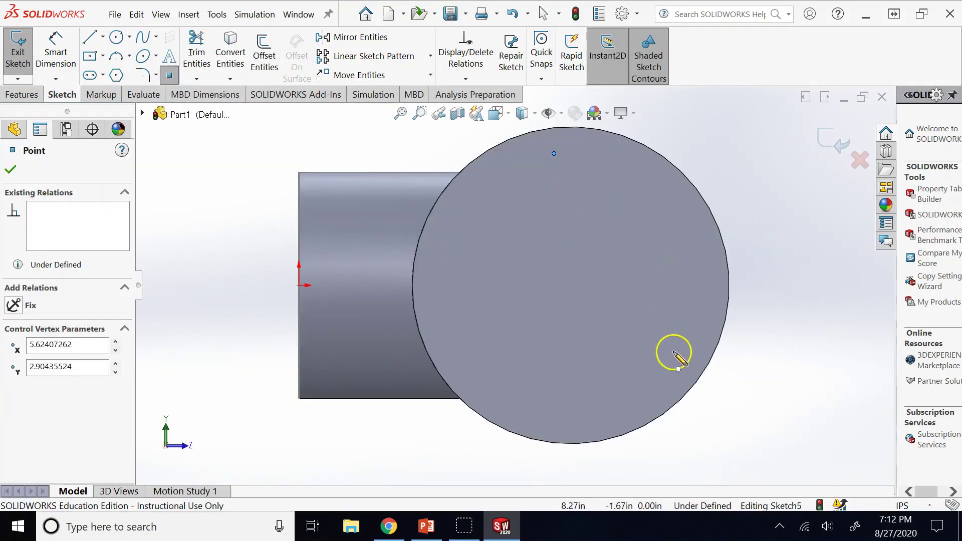
left_click(631, 404)
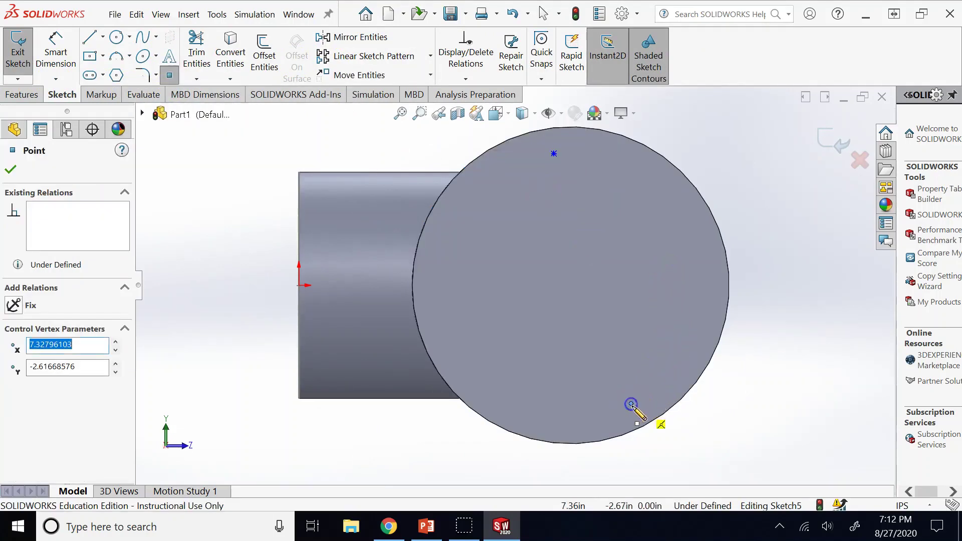
left_click(856, 134)
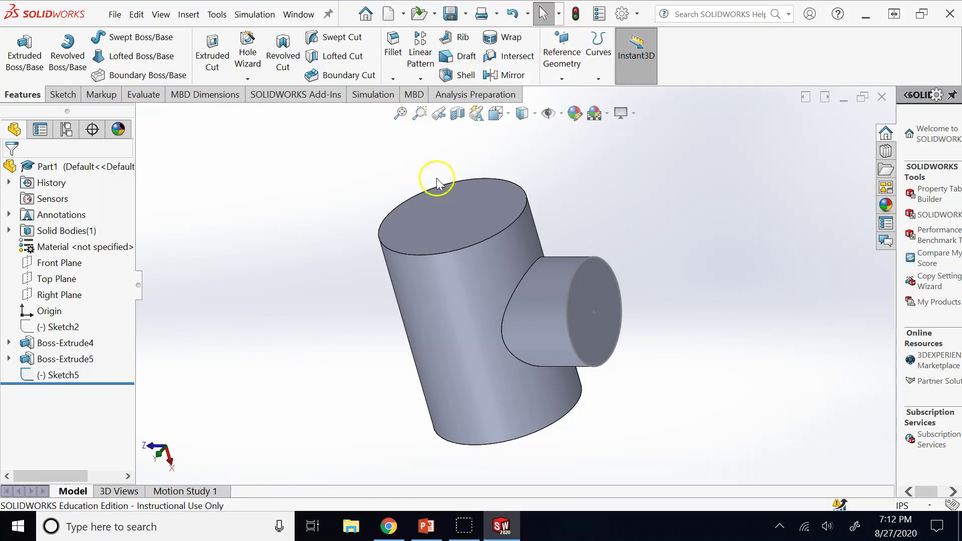
left_click(78, 373)
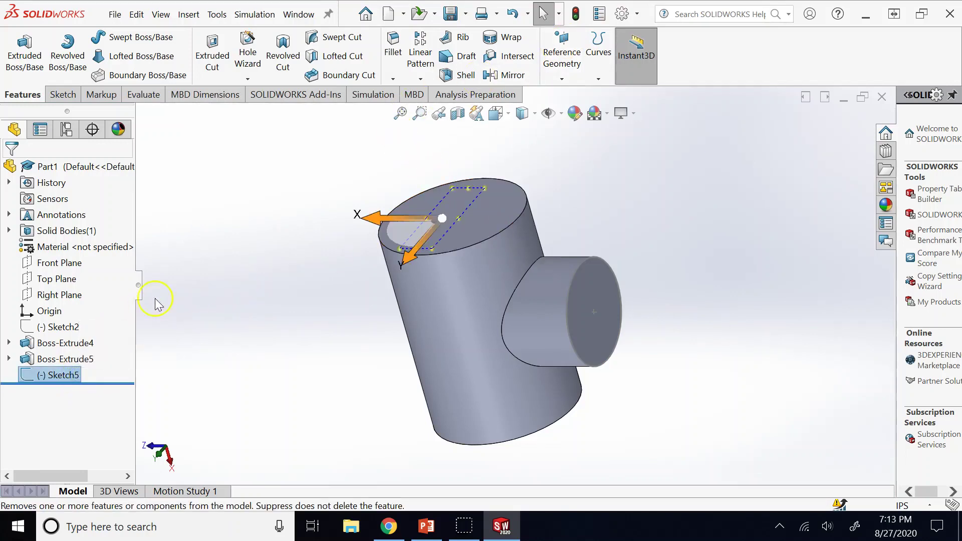
left_click(223, 239)
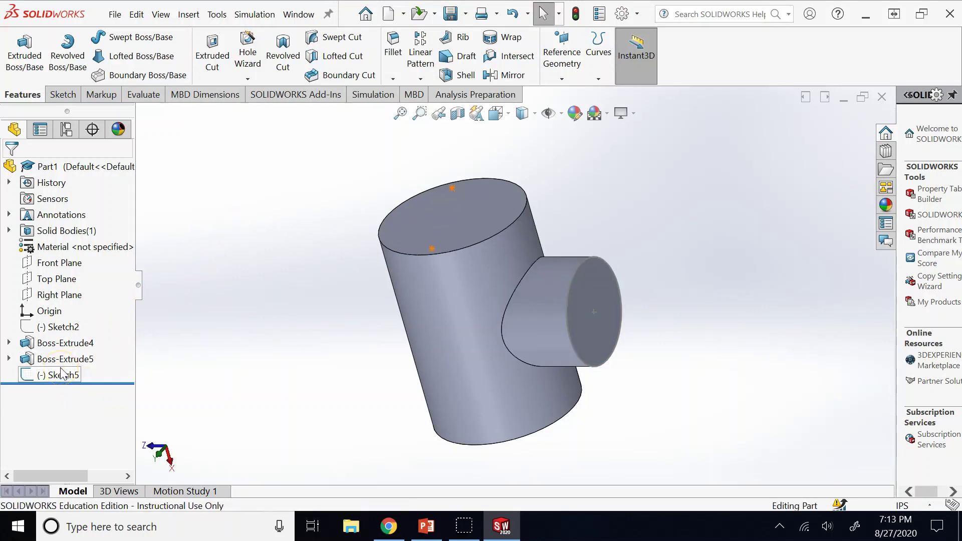
left_click(561, 59)
left_click(576, 94)
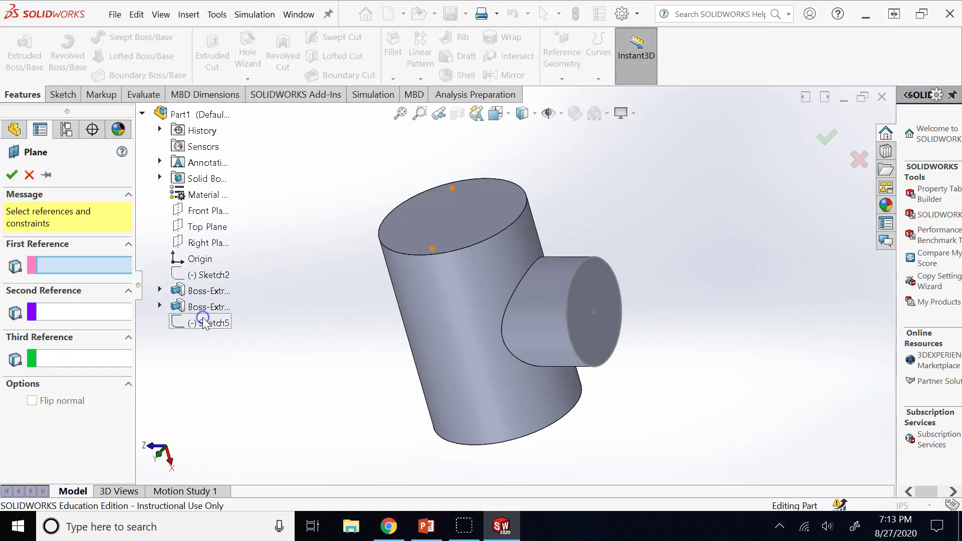
left_click(30, 176)
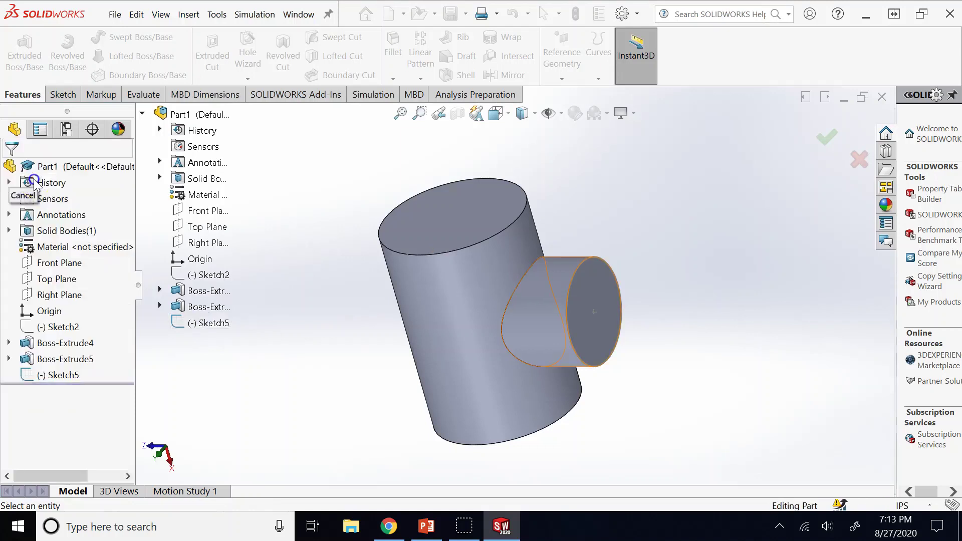
left_click(72, 375)
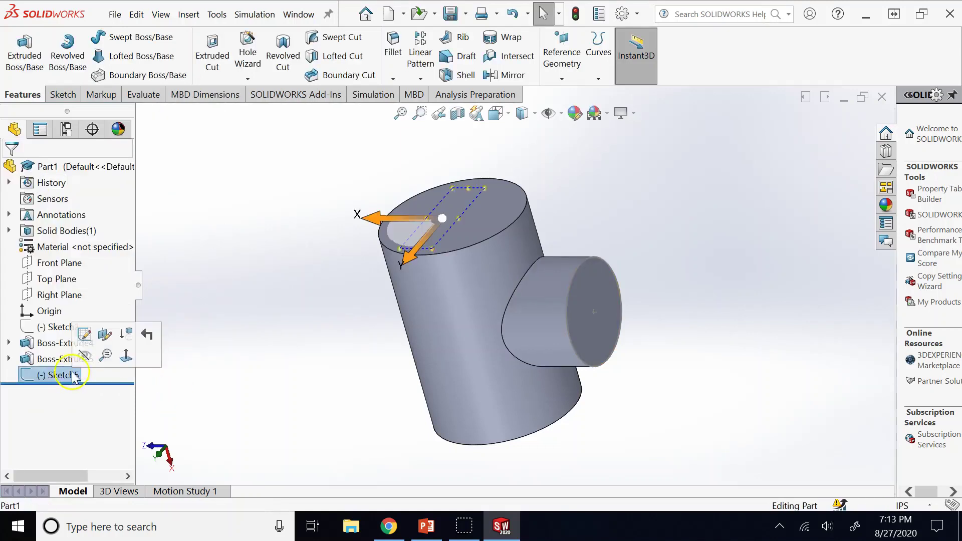
- Edit Sketch5, delete the upper rim point, and exit the sketch
left_click(84, 334)
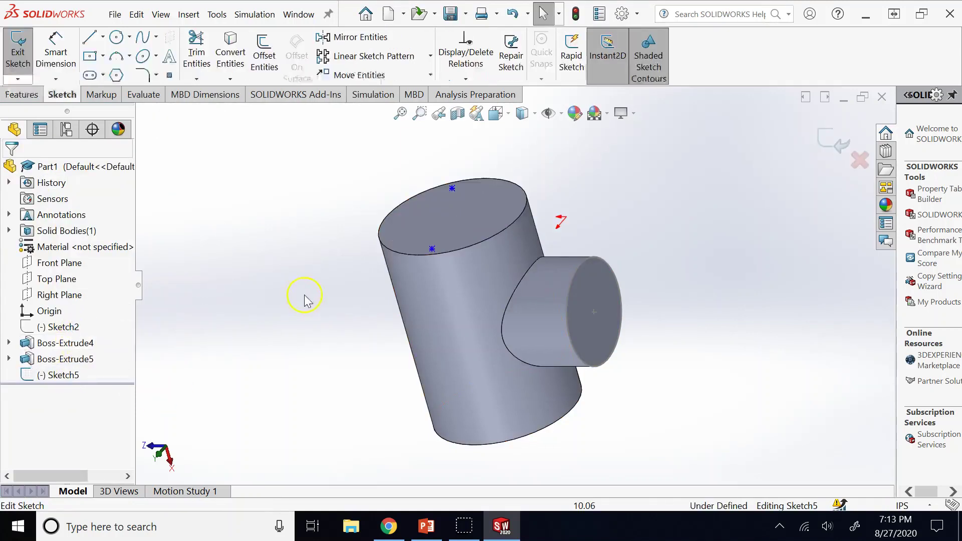
left_click(433, 250)
key("Escape")
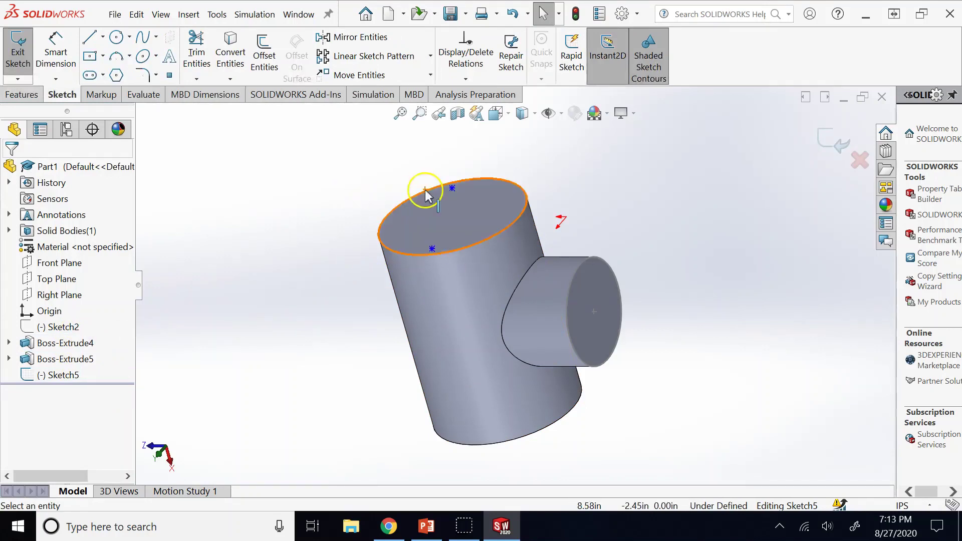
left_click(453, 190)
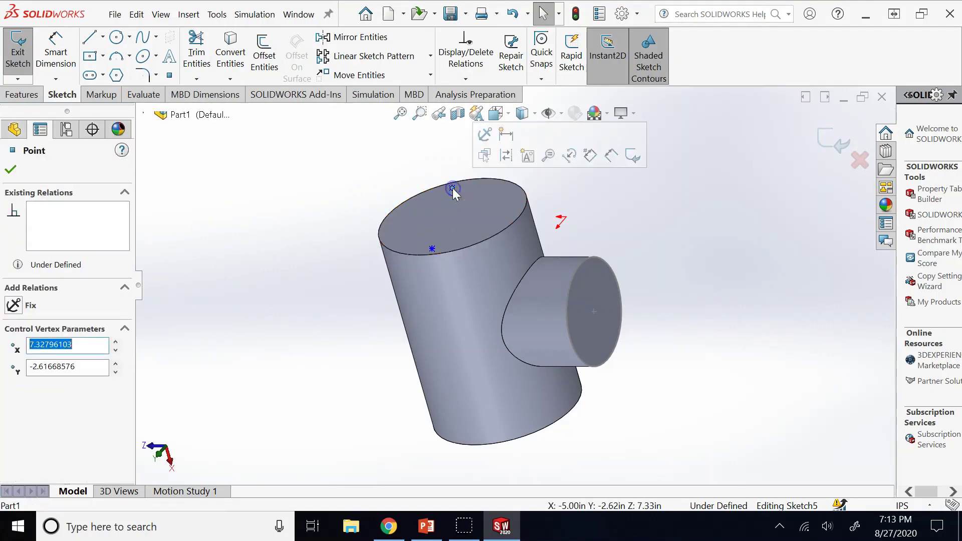
key("Delete")
left_click(844, 145)
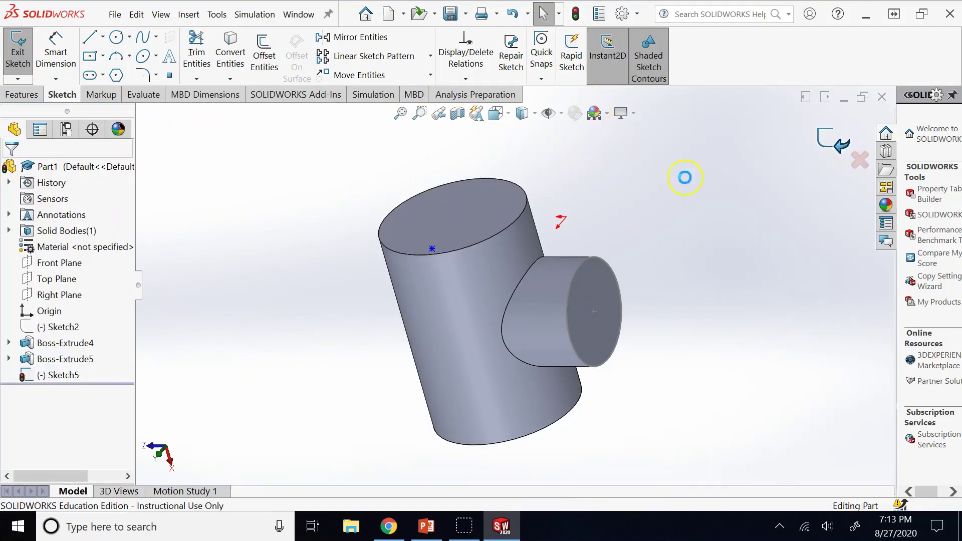
mouse_move(680, 175)
middle_mouse_down()
mouse_move(638, 201)
mouse_move(549, 413)
middle_mouse_up()
- Sketch a single point on the main cylinder's bottom circular edge as Sketch6
left_click(549, 414)
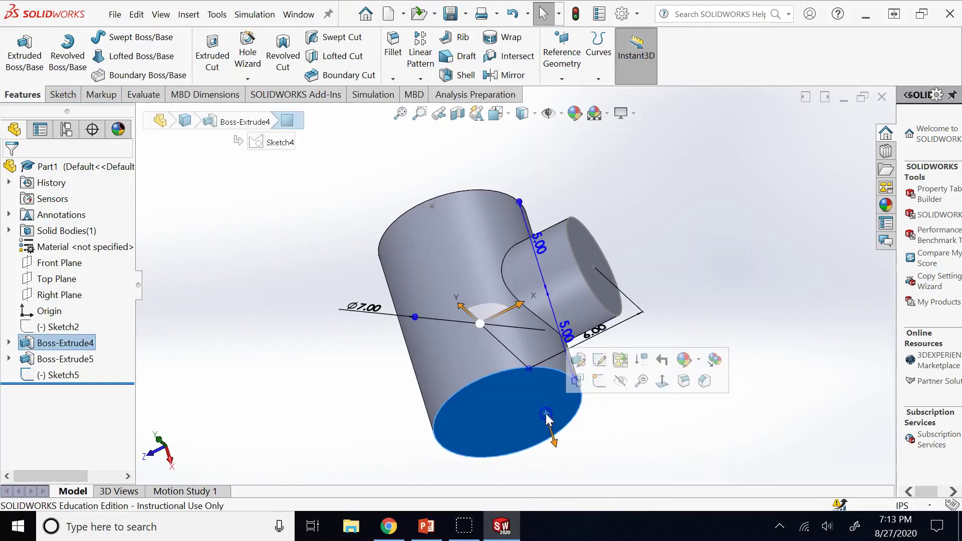
left_click(601, 380)
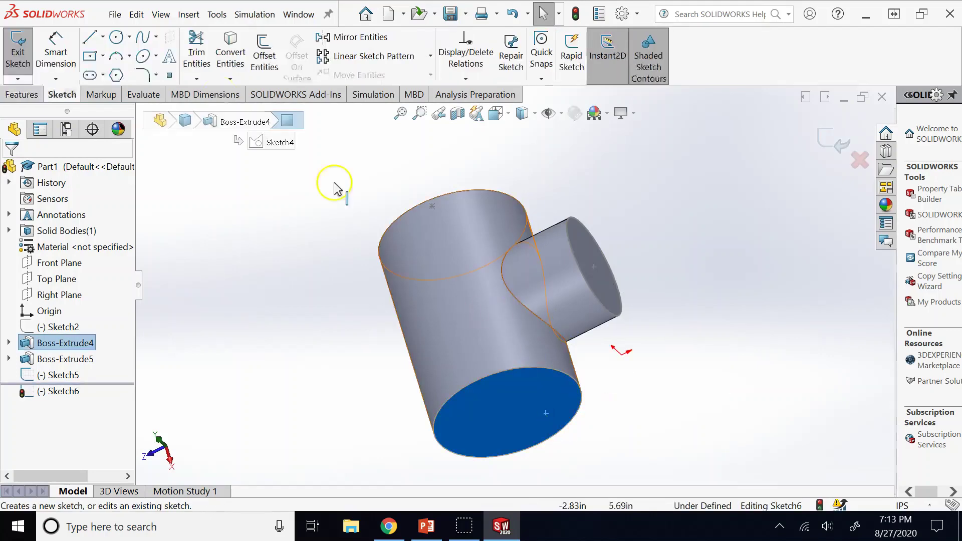
left_click(169, 75)
left_click(570, 395)
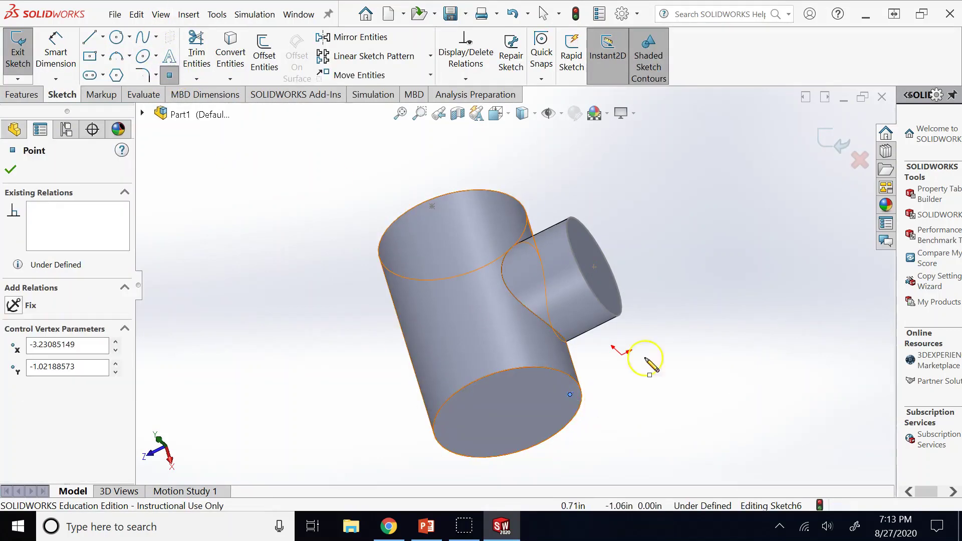
left_click(830, 139)
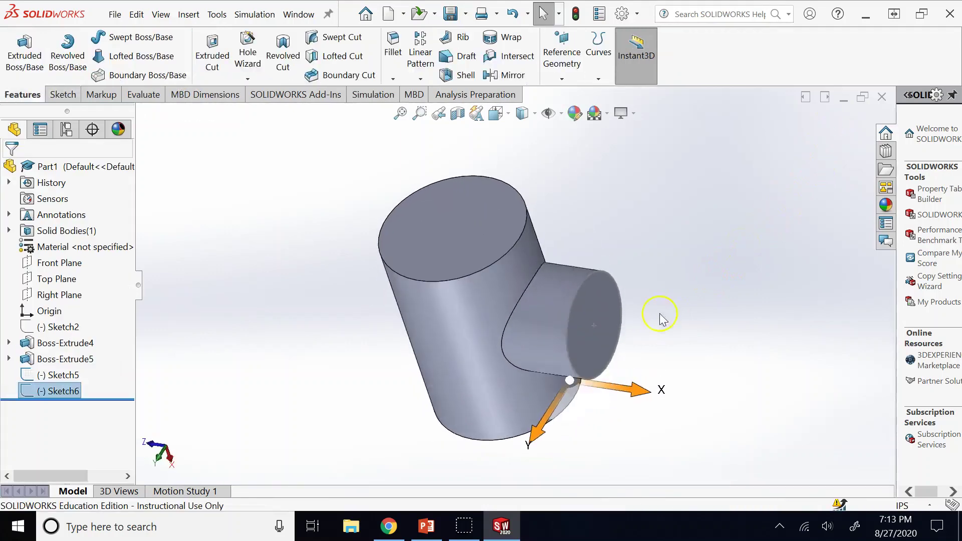
left_click(703, 249)
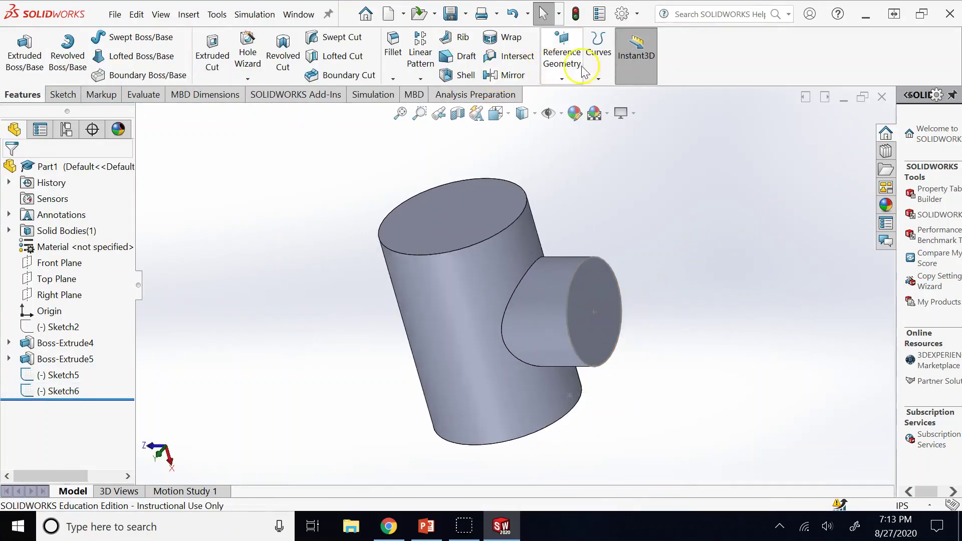
- Define a plane through the top-rim, side-boss centre and bottom-rim points, inspect it, then cancel it
left_click(561, 60)
left_click(571, 92)
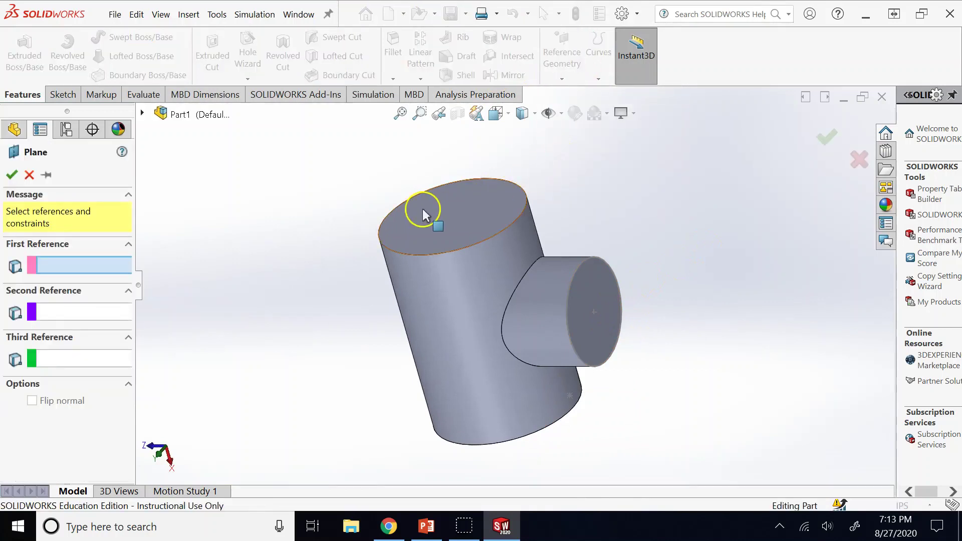
left_click(431, 249)
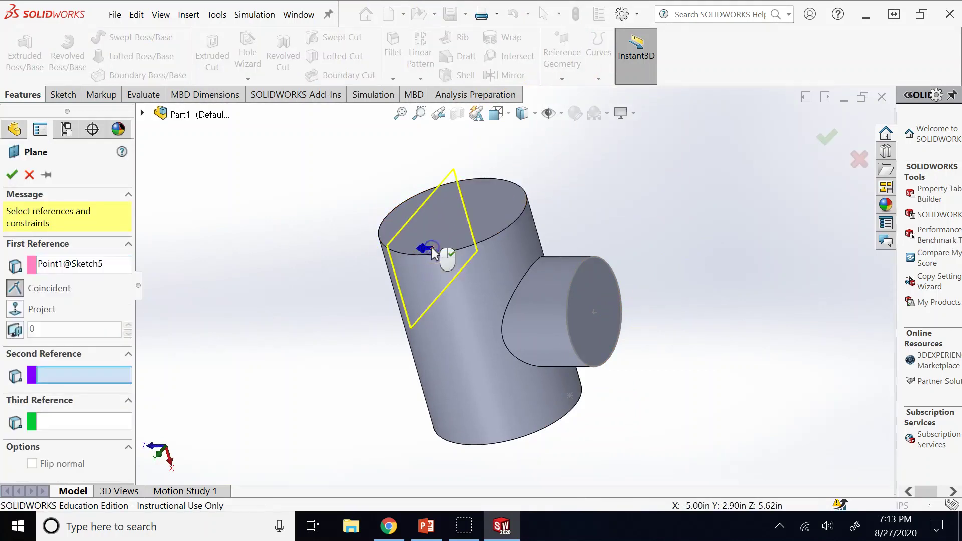
left_click(594, 312)
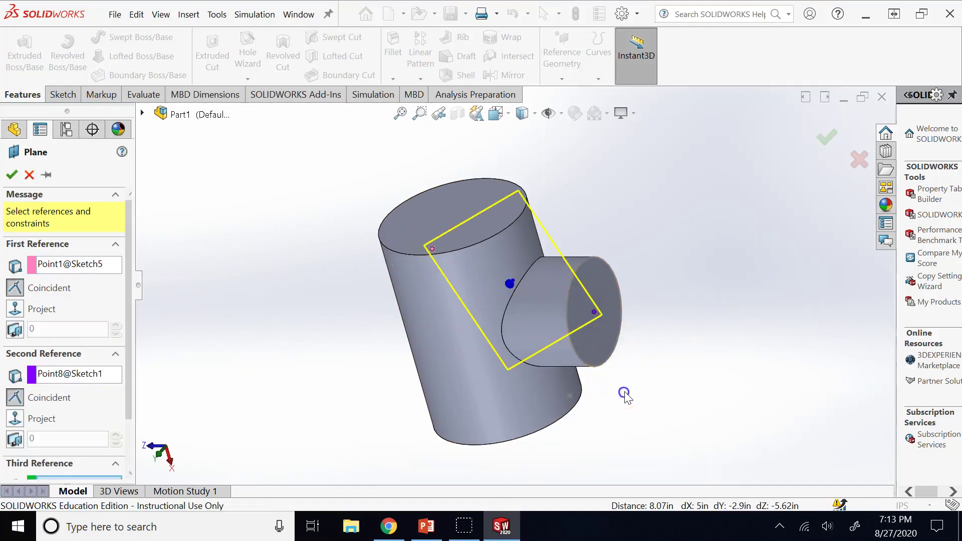
middle_click_drag(624, 396, 569, 406)
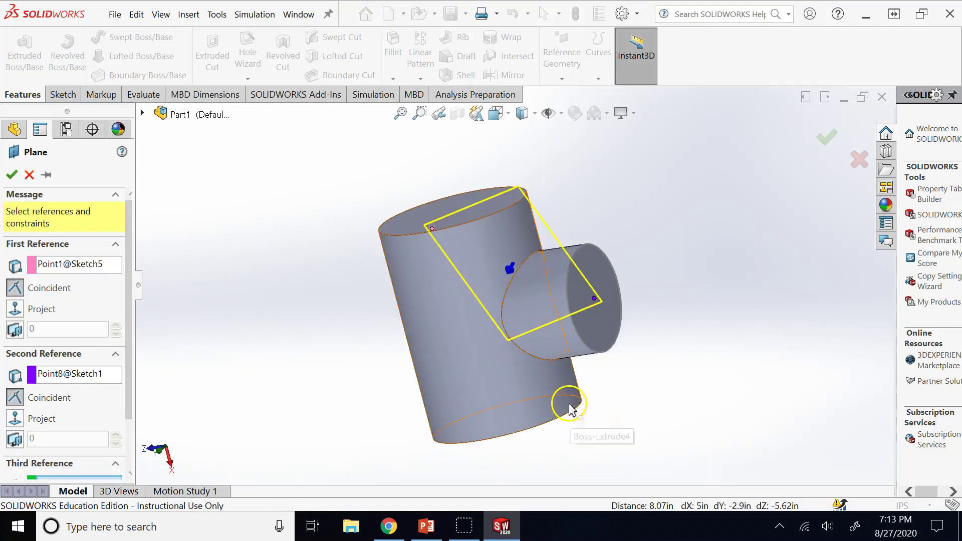
left_click(569, 404)
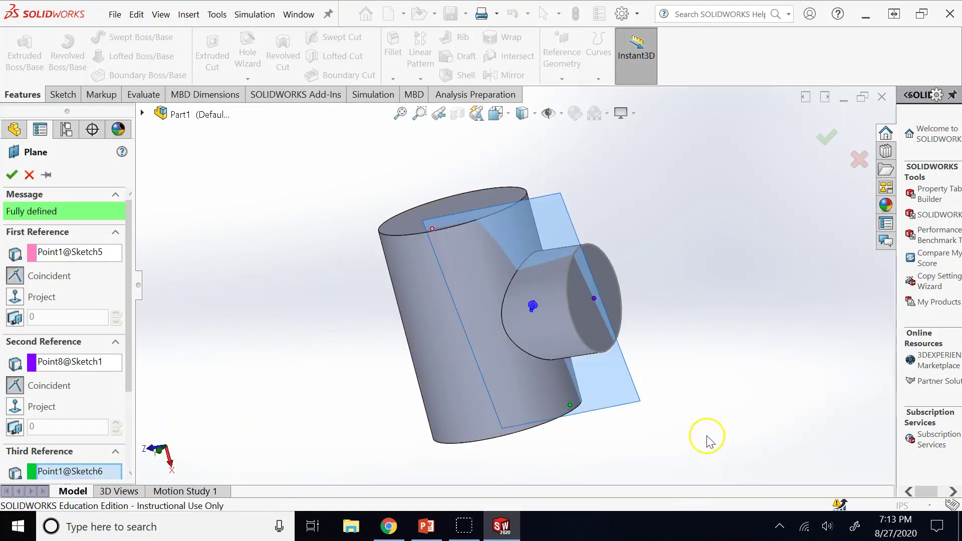
key("Left")
key("Left")
key("Left")
key("Left")
key("Left")
key("Left")
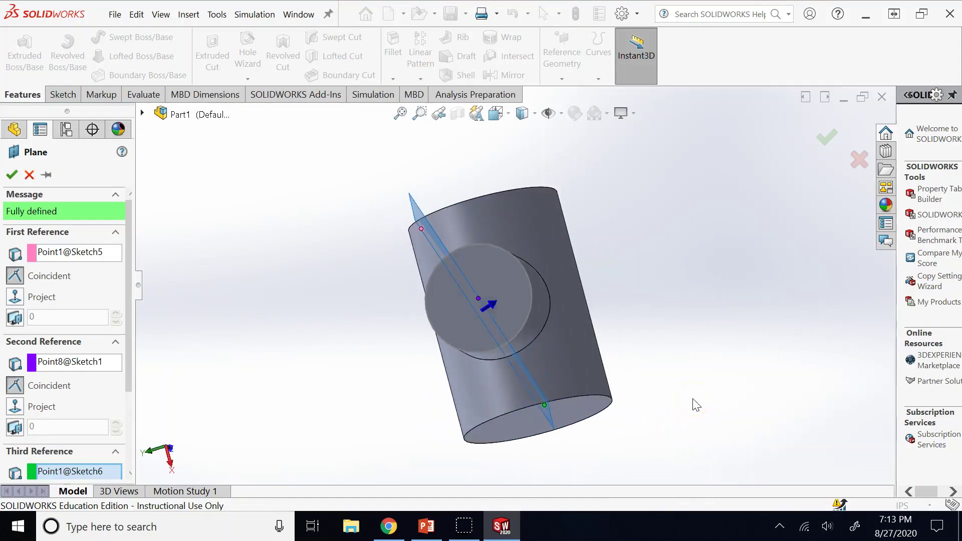
key("Left")
key("Left")
key("Left")
key("Left")
key("Left")
key("Left")
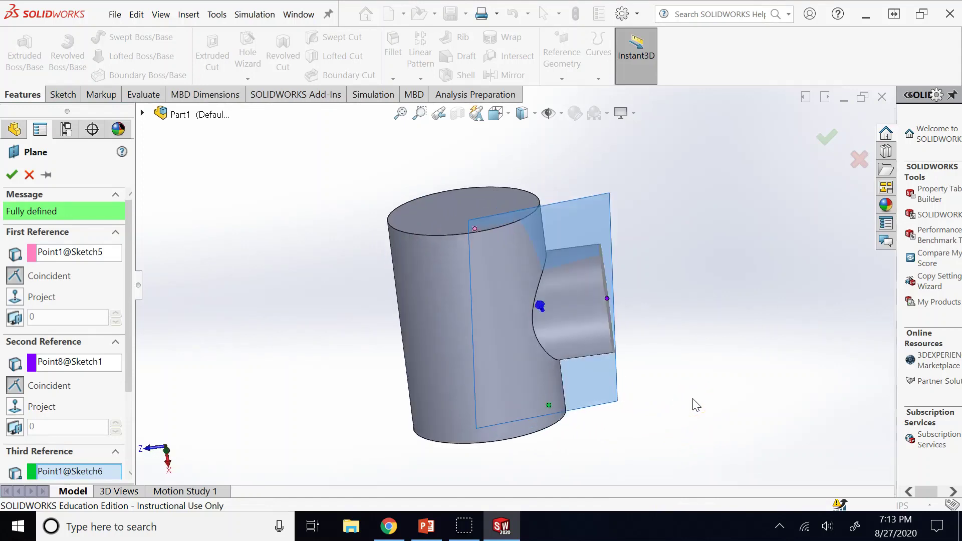
key("Left")
key("Left")
key("Left")
key("Left")
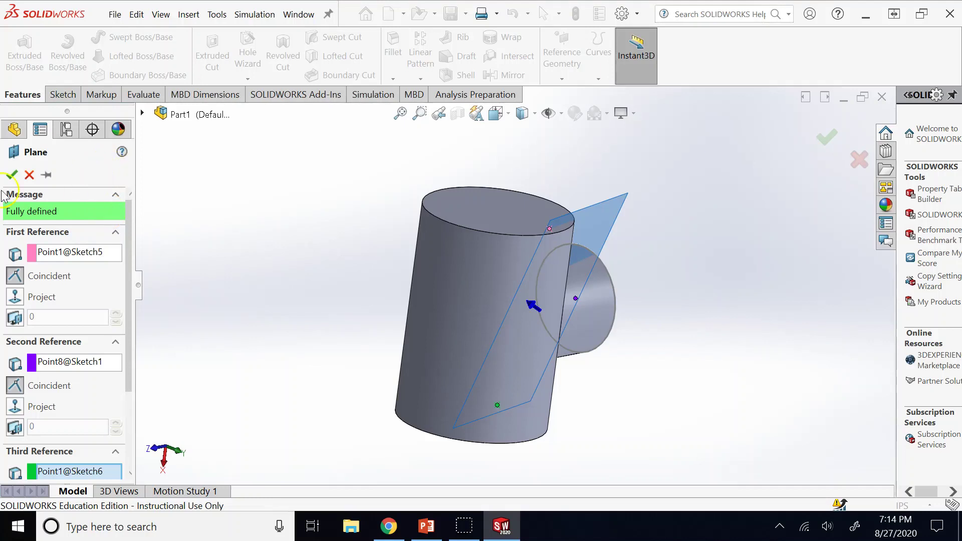
left_click(29, 175)
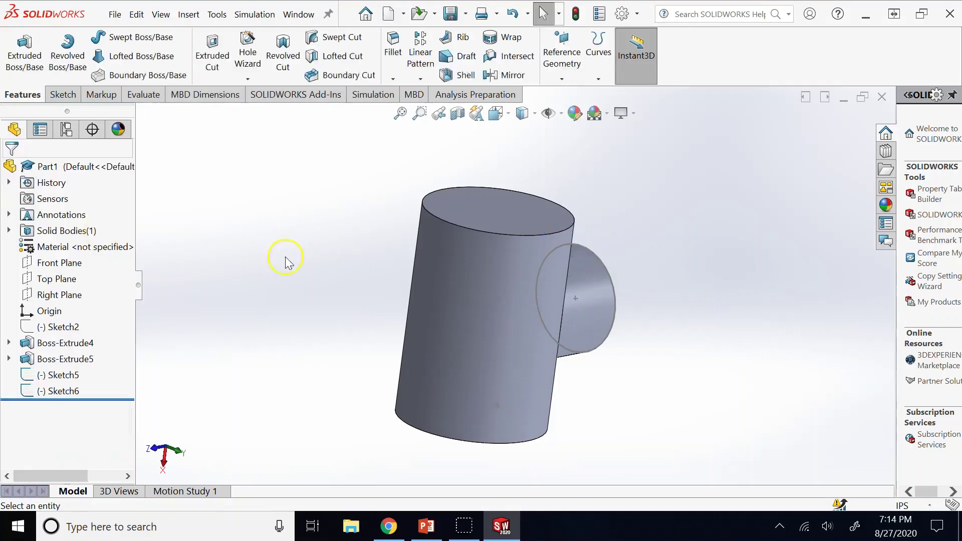
left_click(426, 526)
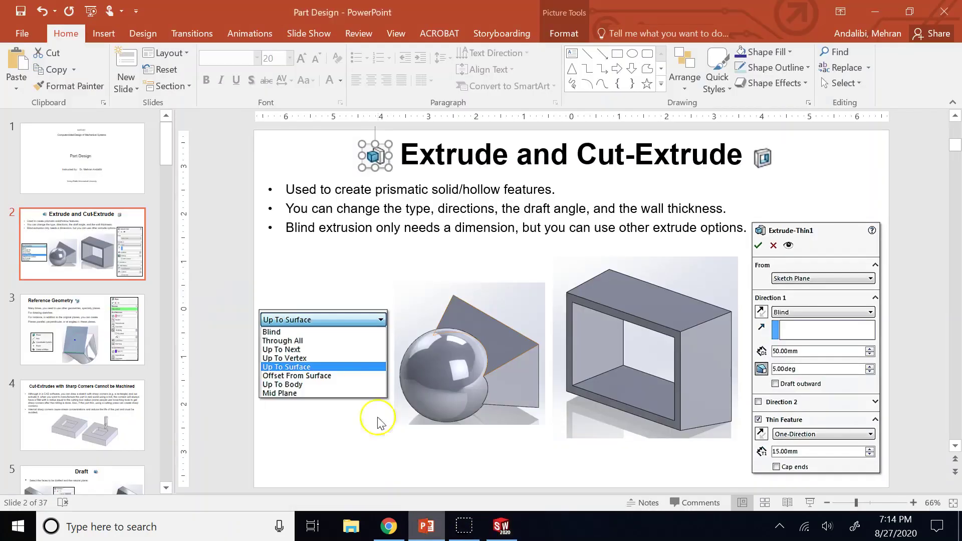
left_click(135, 362)
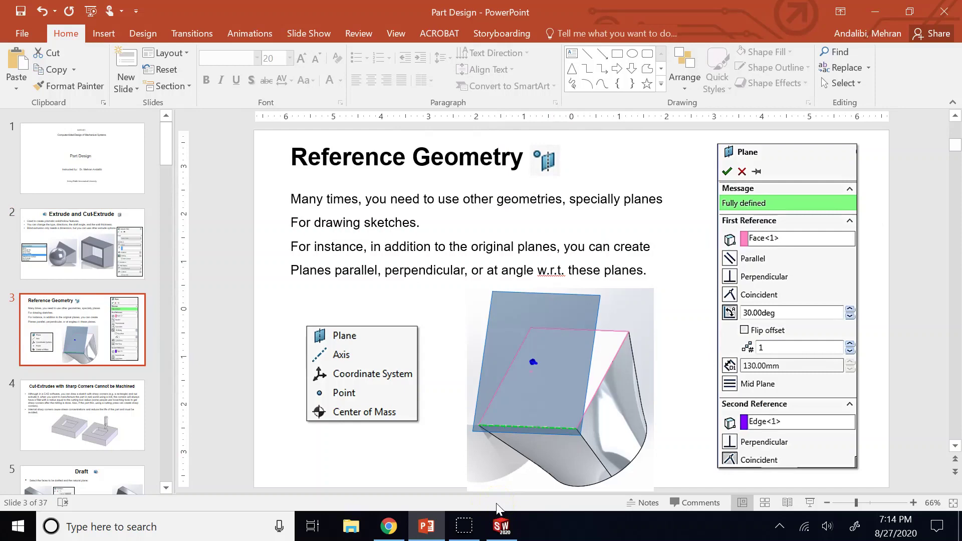
left_click(363, 537)
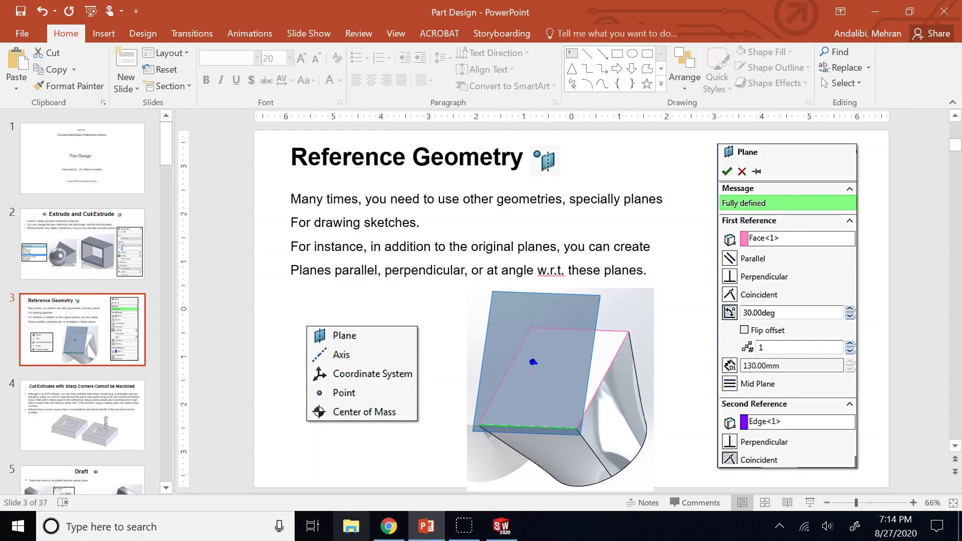
left_click(500, 527)
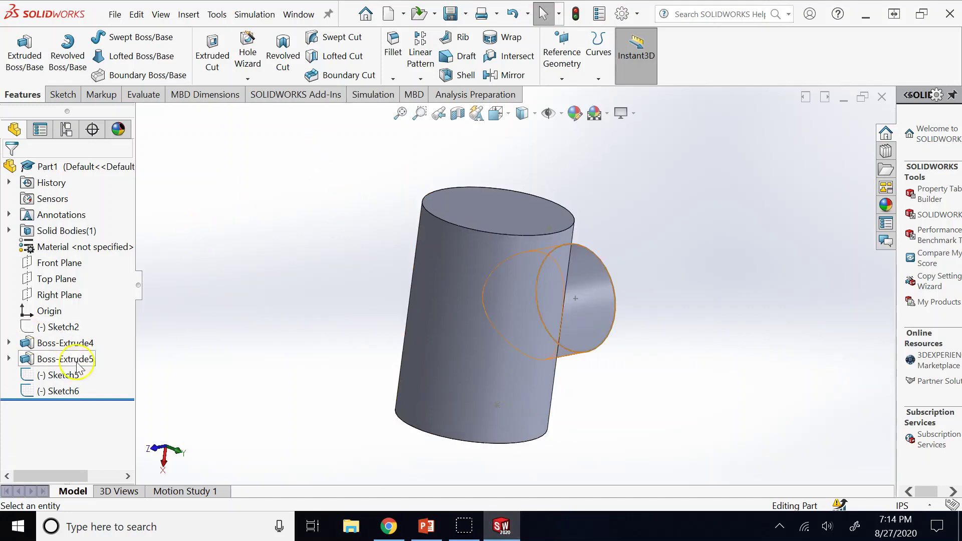
- Delete Sketch5 and Sketch6 together, confirming with Yes to All
left_click(63, 376)
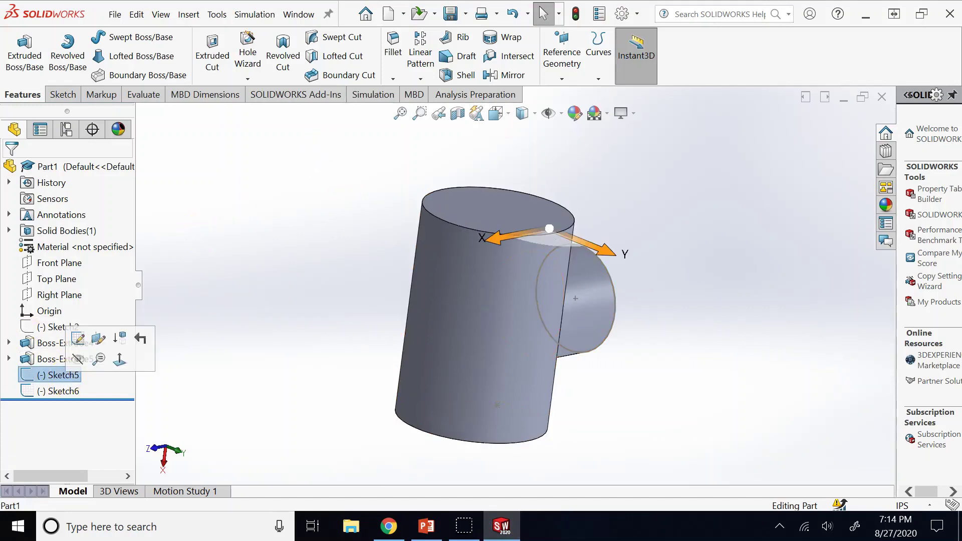
left_click(62, 391, "ctrl")
right_click(63, 390)
left_click(82, 327)
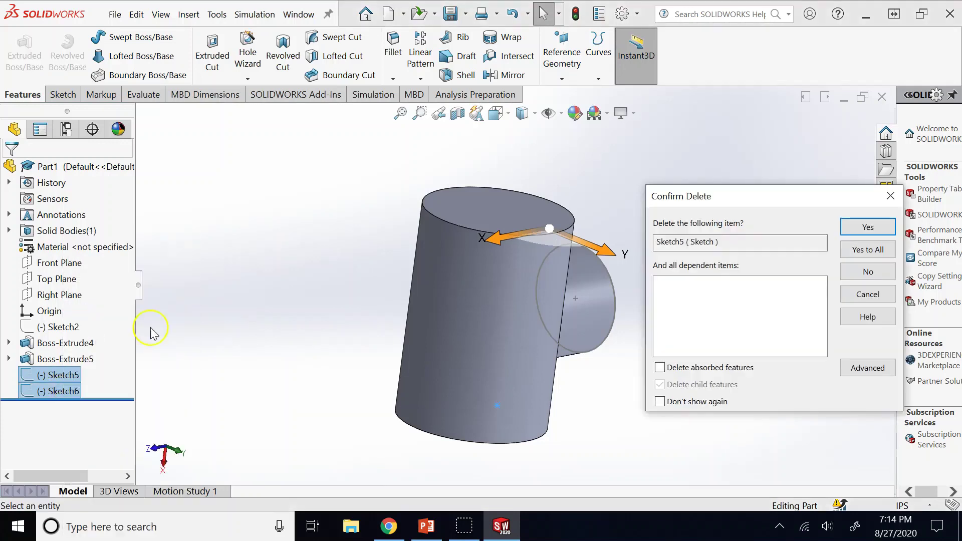
left_click(864, 249)
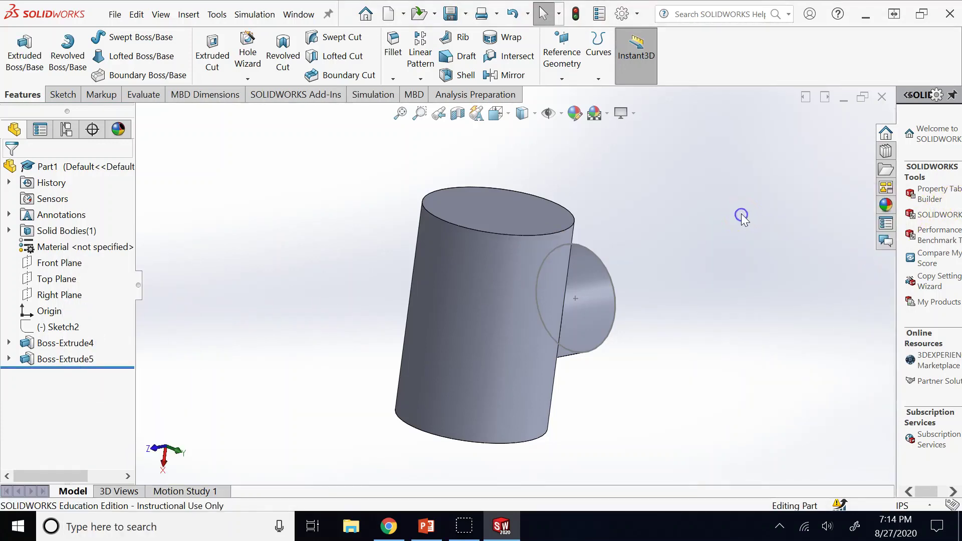
- Reorient the model upright and select the main cylinder's top face
middle_click_drag(742, 215, 215, 249)
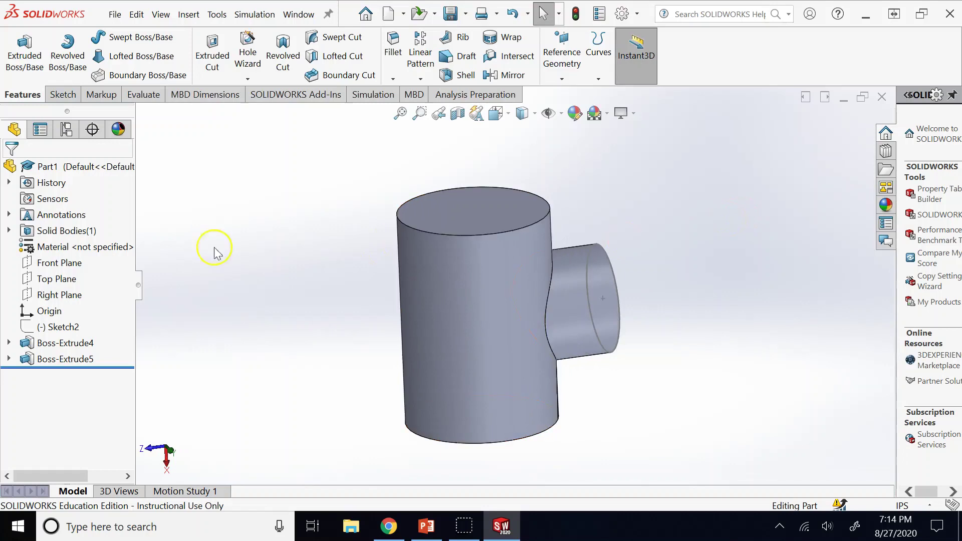
right_click(70, 327)
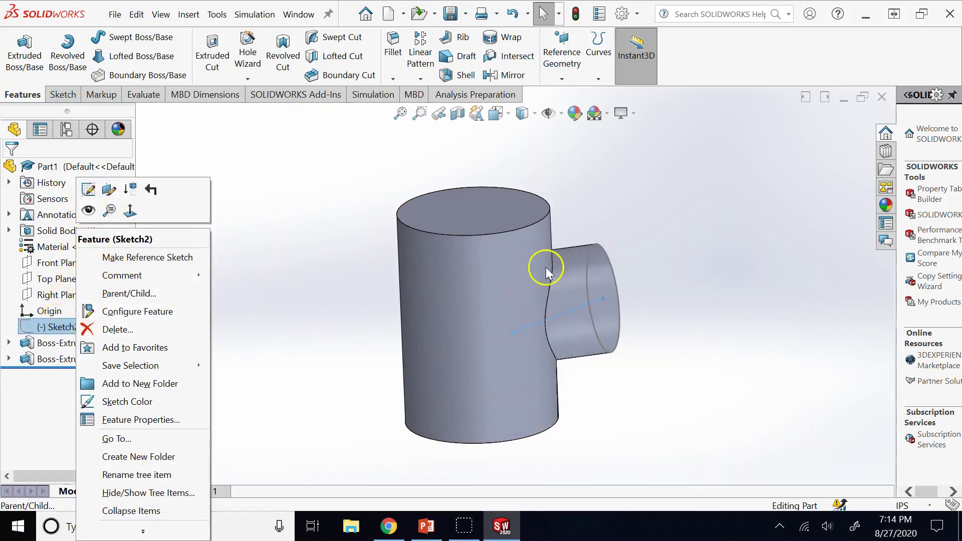
left_click(586, 275)
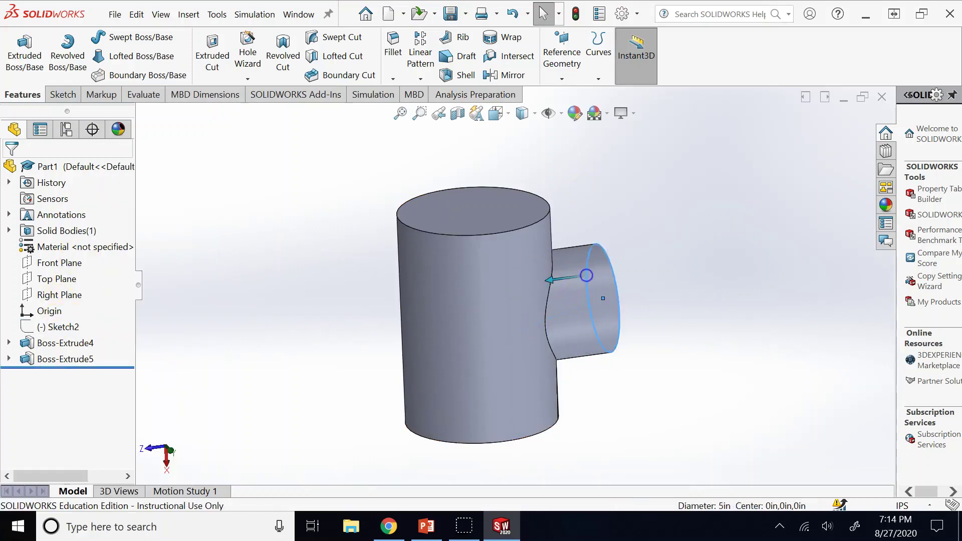
left_click(713, 275)
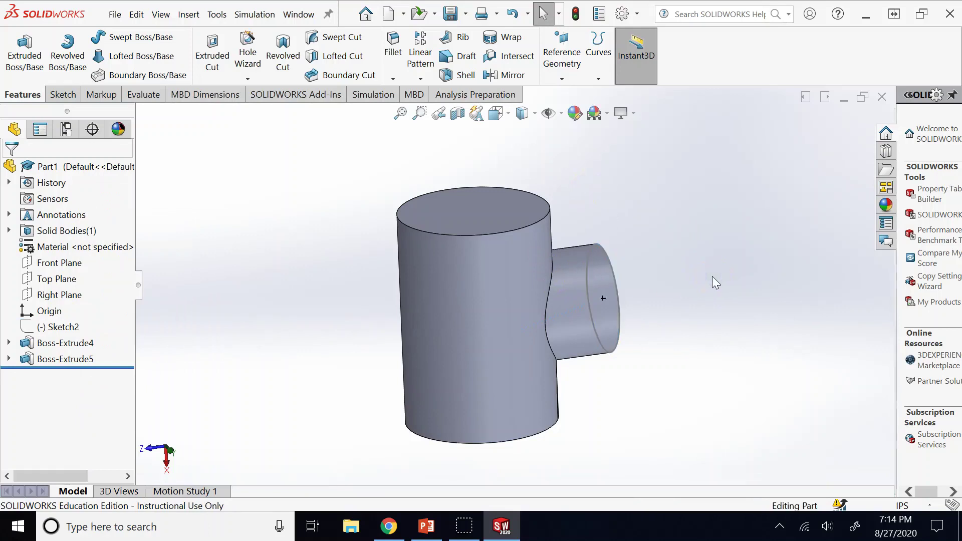
middle_click_drag(711, 275, 622, 353)
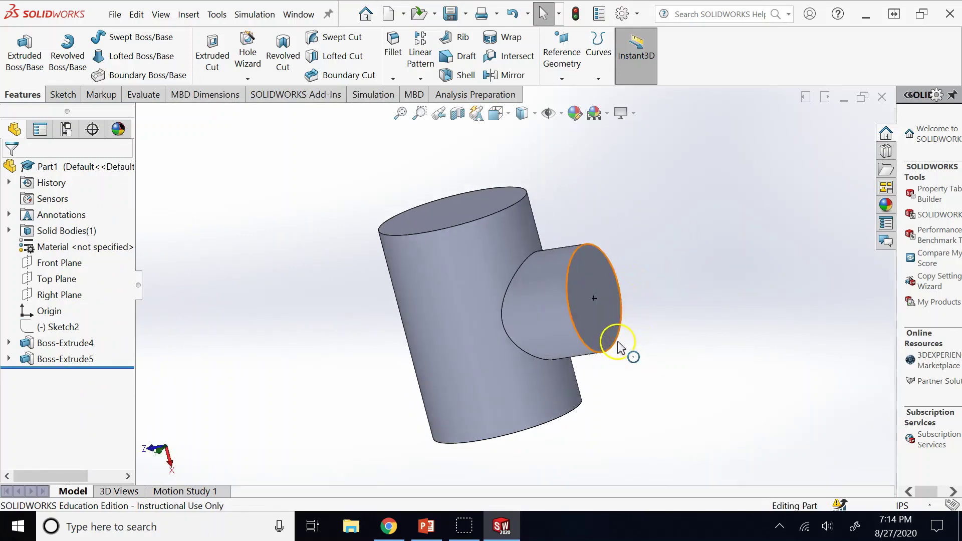
right_click(620, 346)
key("Escape")
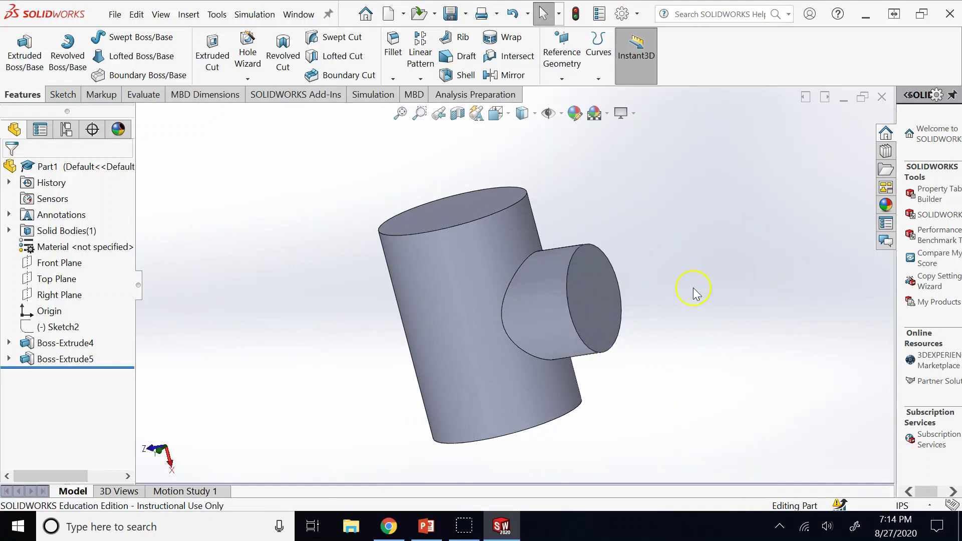
middle_click_drag(689, 279, 526, 199)
left_click(505, 206)
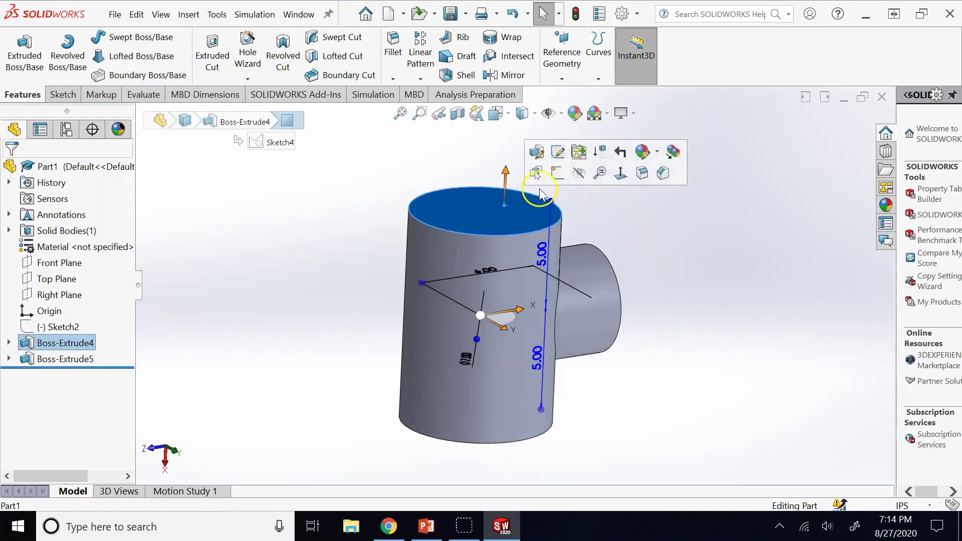
- Start a sketch on the top face and draw a hexagon centred on the cylinder's circle
left_click(553, 174)
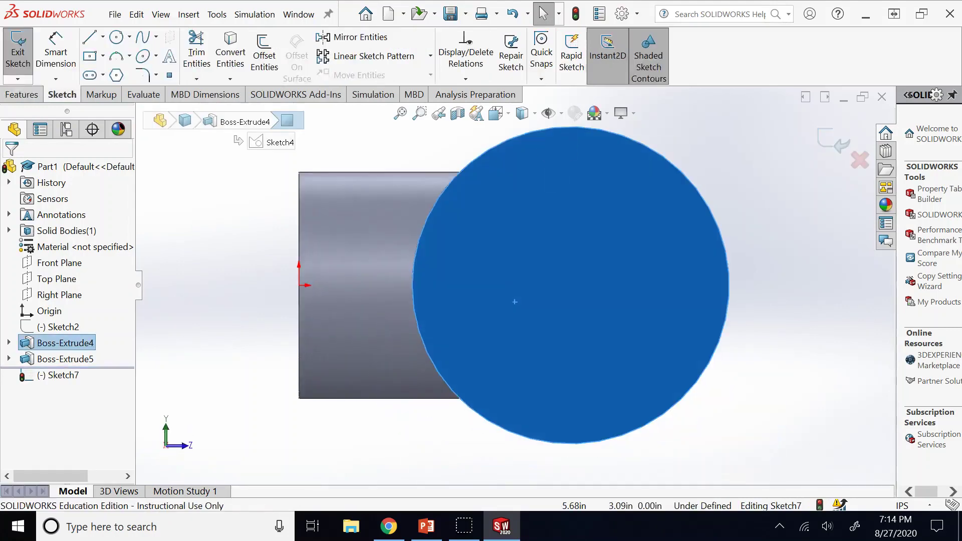
left_click(116, 75)
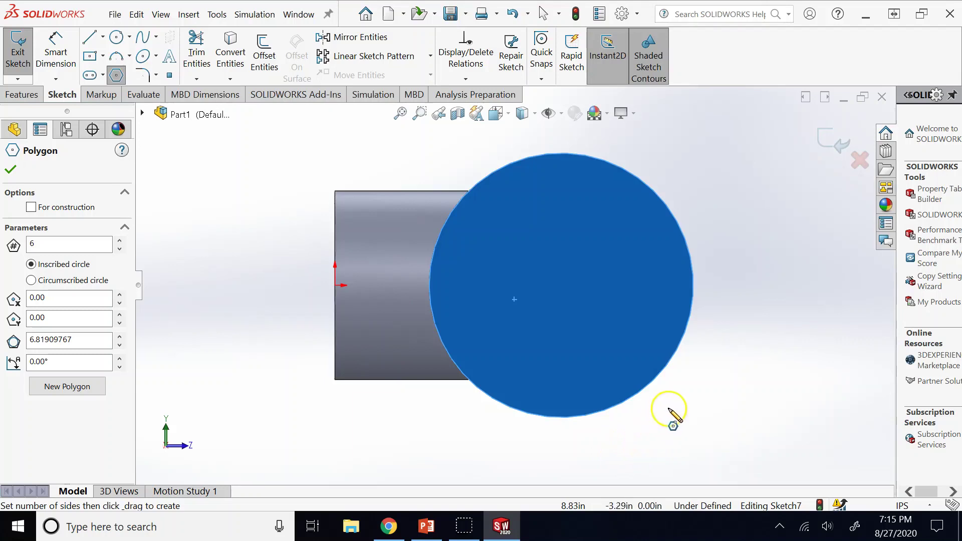
left_click(670, 386)
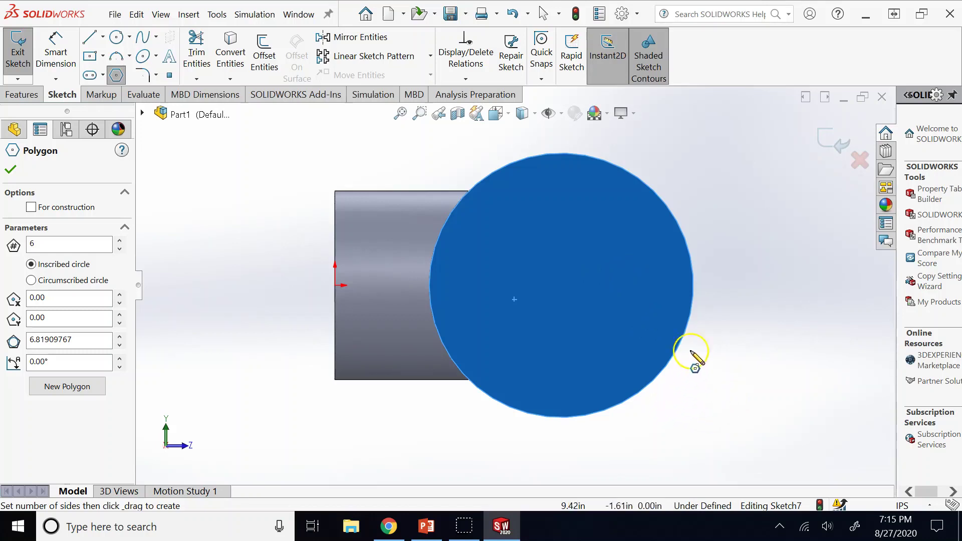
left_click(561, 285)
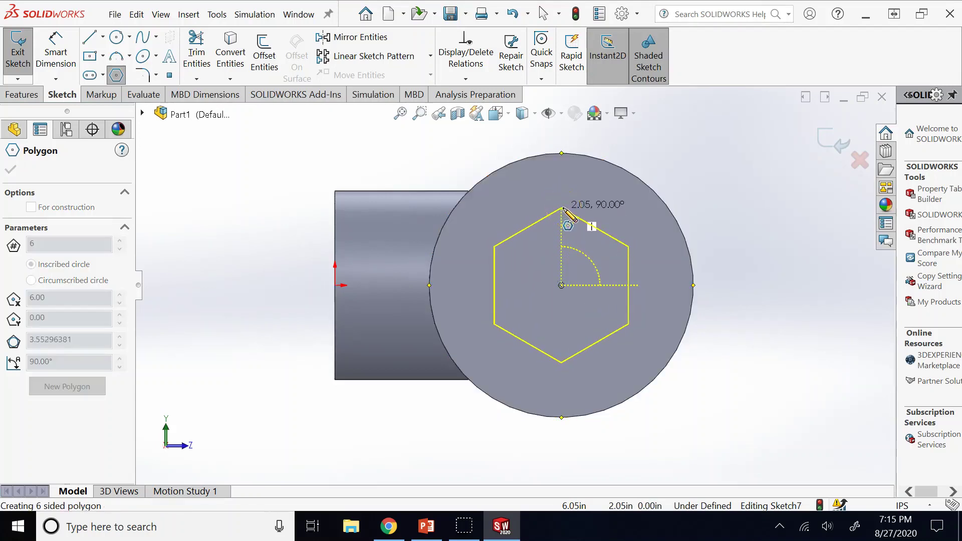
left_click(562, 207)
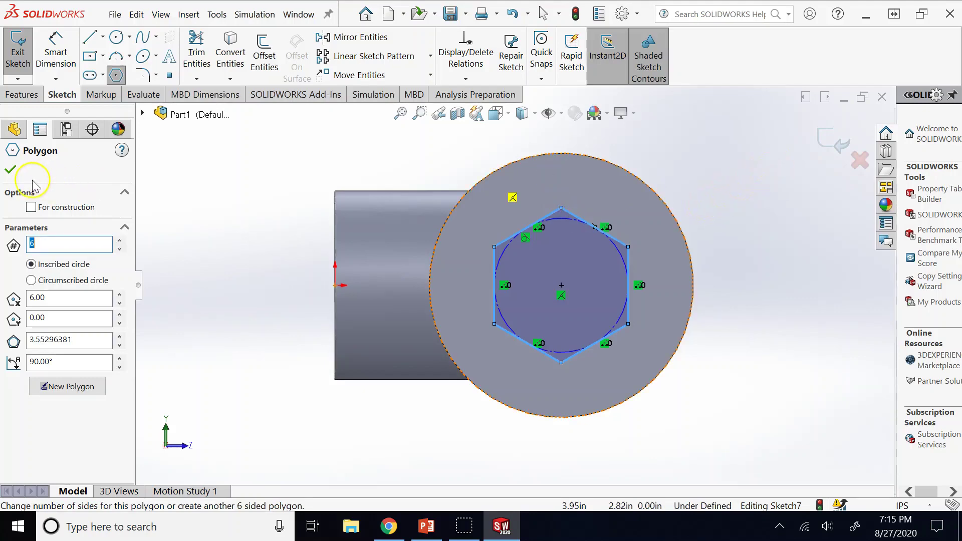
- Dimension one hexagon side to 2.00 in and exit the sketch
left_click(56, 52)
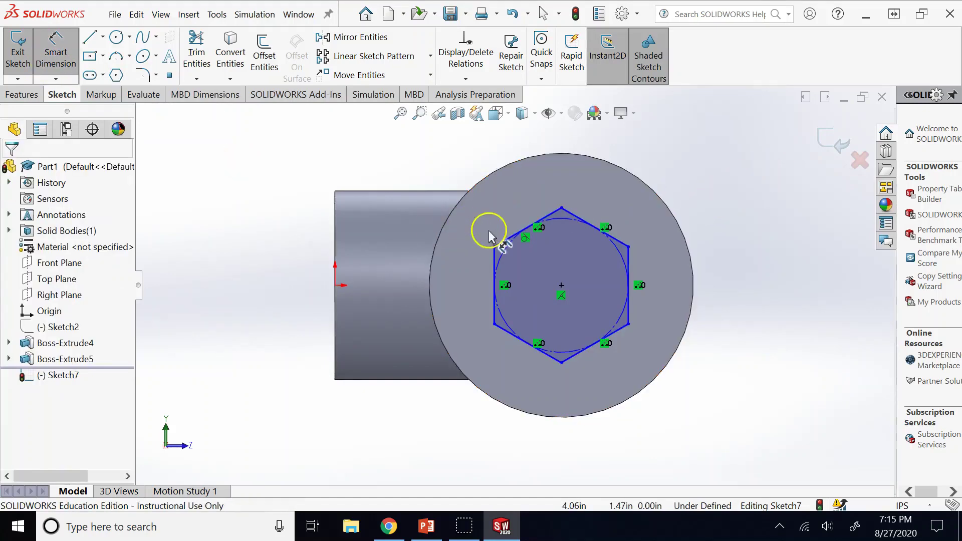
left_click(511, 240)
left_click(456, 159)
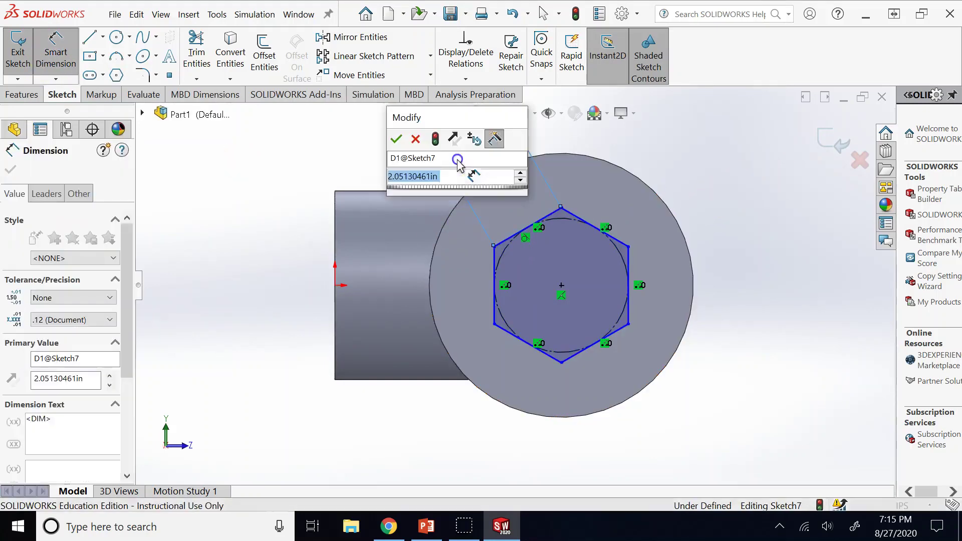
type("2")
key("Return")
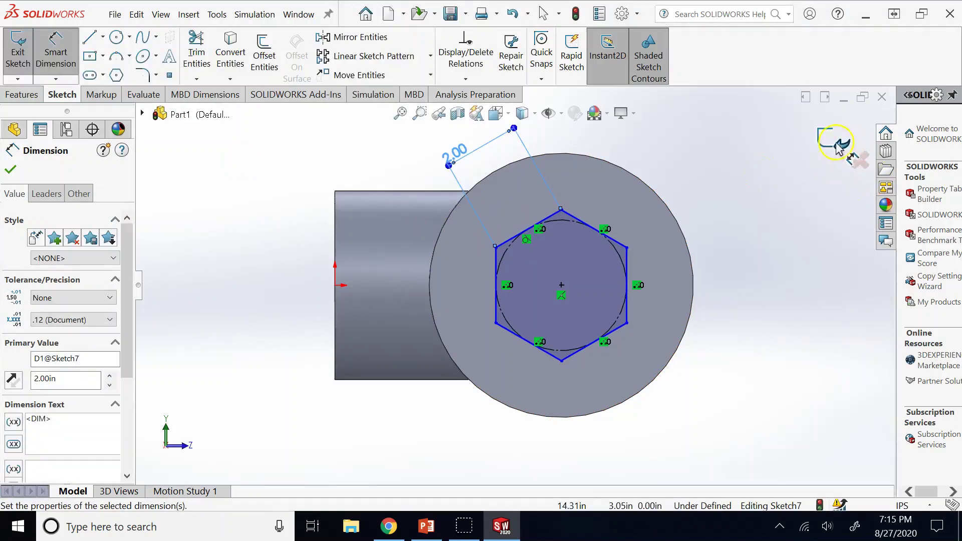
left_click(763, 285)
key("ctrl+b")
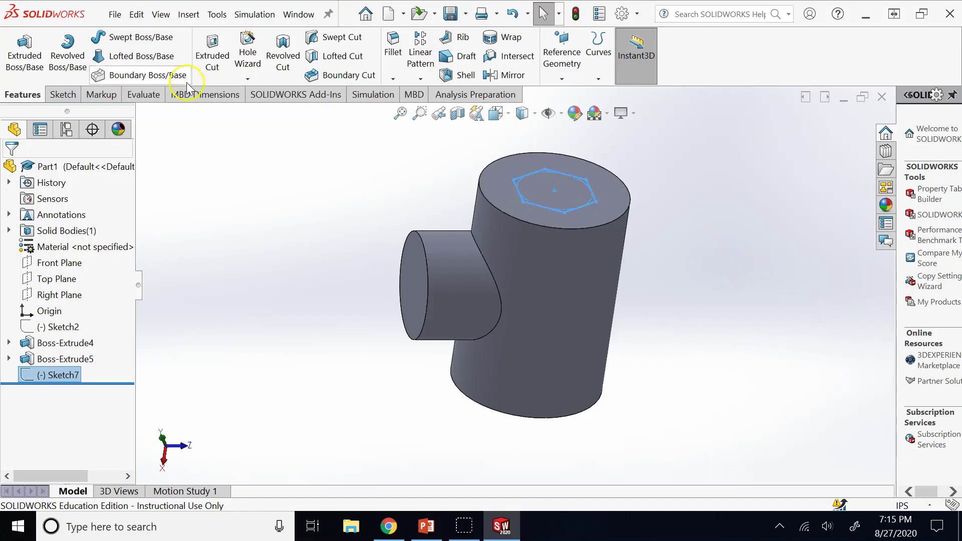
- Extrude-cut the hexagon sketch 6.00 in deep into the cylinder top as Cut-Extrude1
left_click(207, 60)
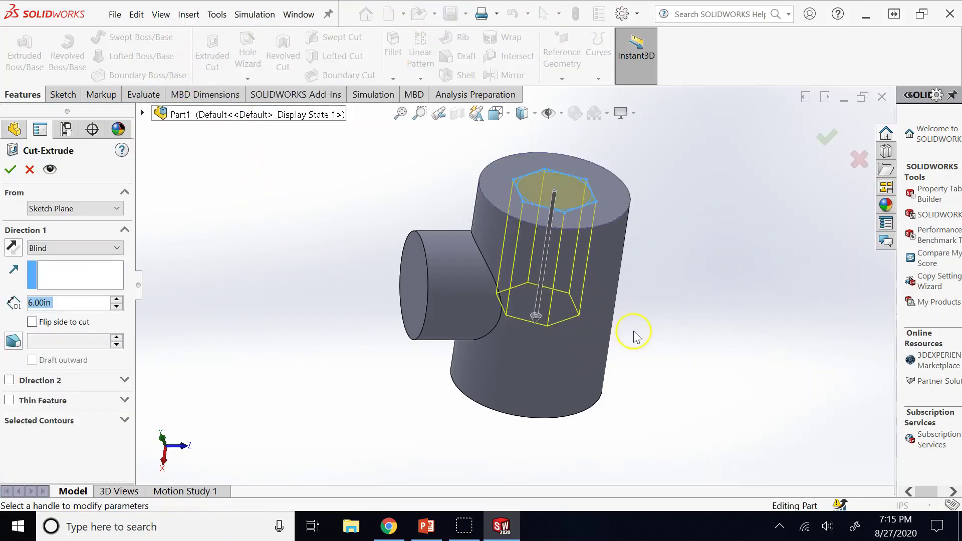
scroll(640, 338, "up", 2)
key("Up")
key("Down")
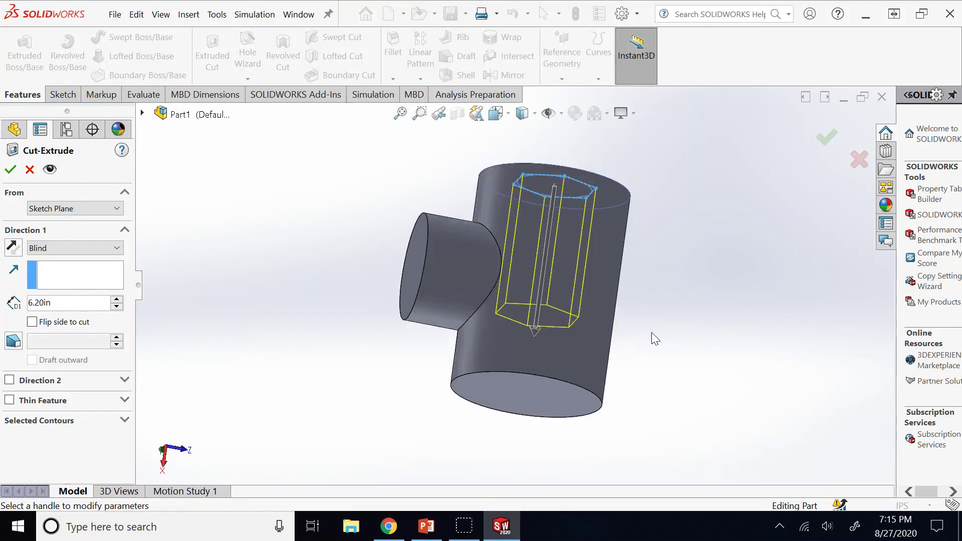
key("Up")
key("Down")
key("Down")
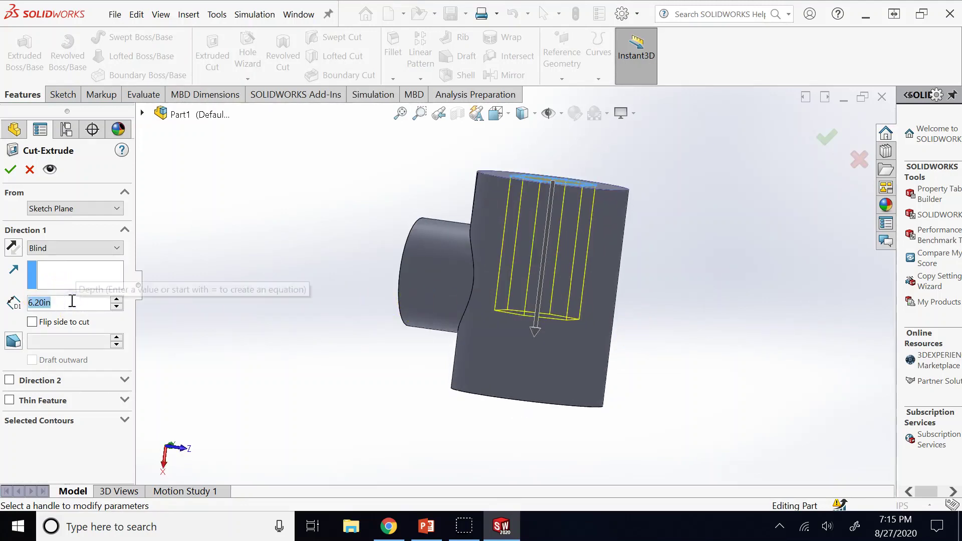
type("6")
key("Return")
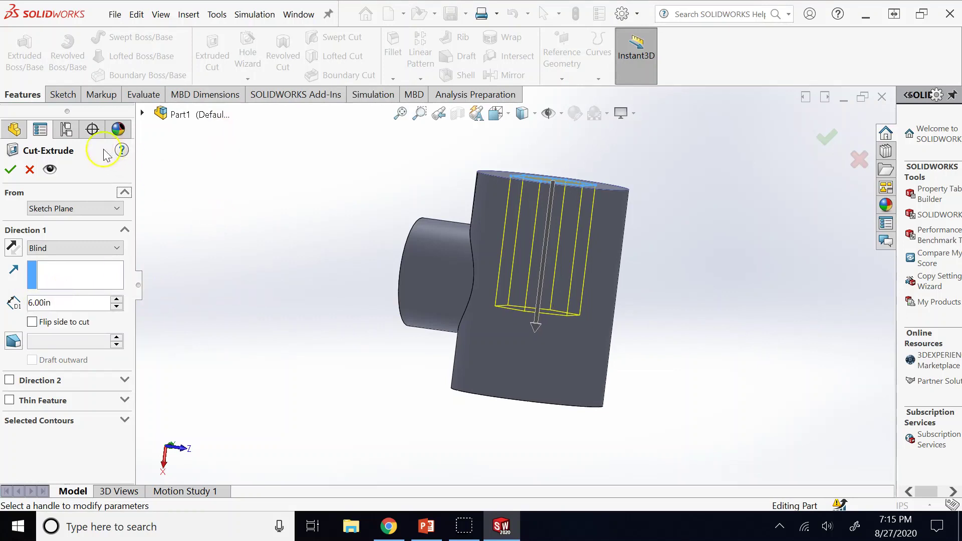
left_click(9, 171)
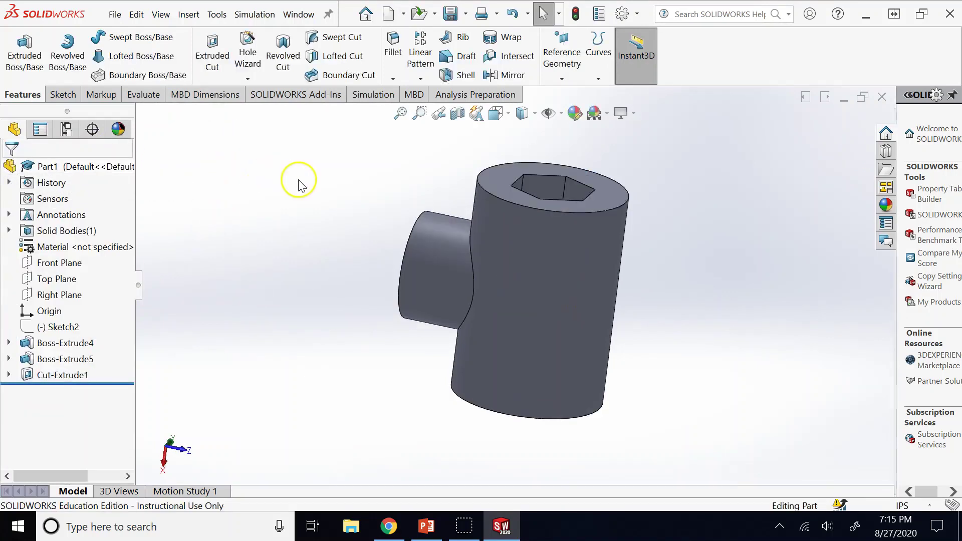
key("Down")
key("Down")
key("Down")
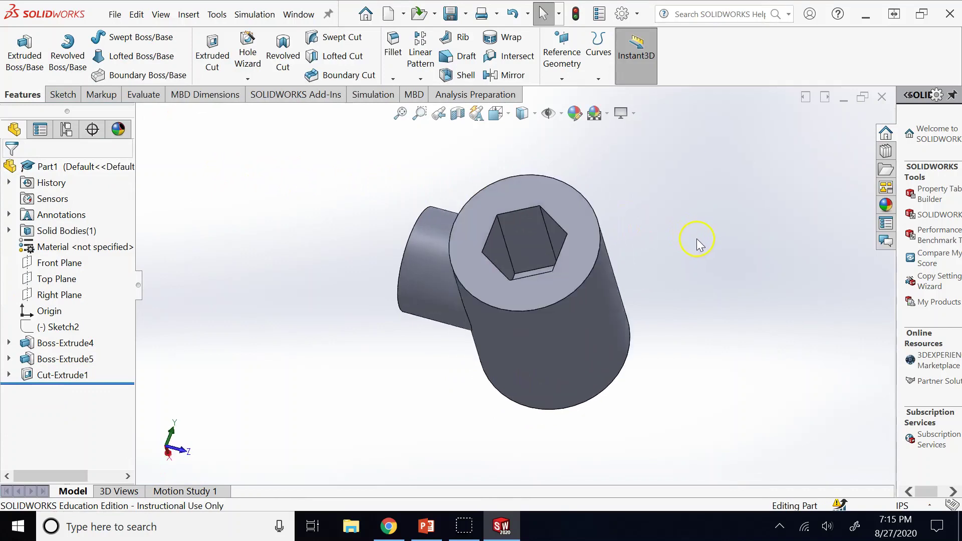
key("Right")
key("Right")
key("Right")
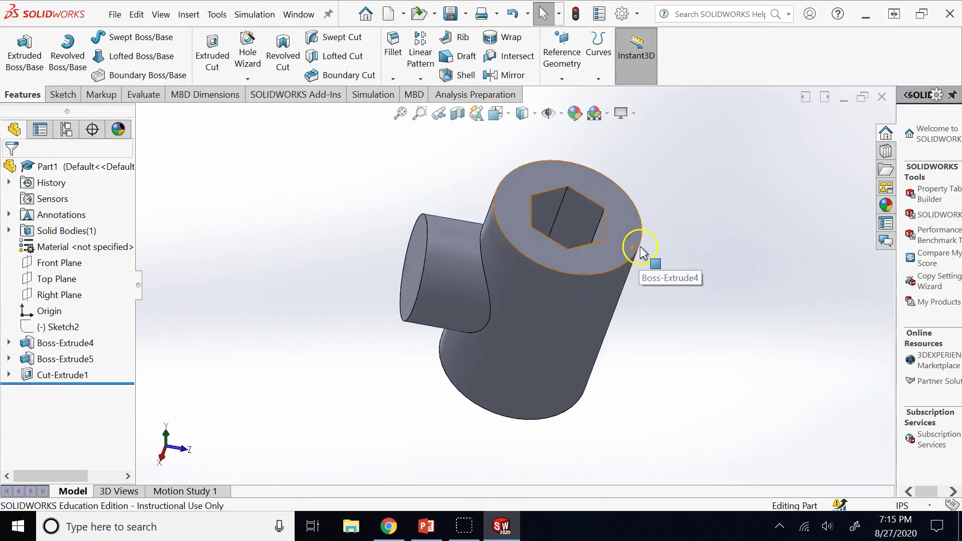
key("Left")
key("Left")
key("Left")
key("Up")
key("Up")
key("Up")
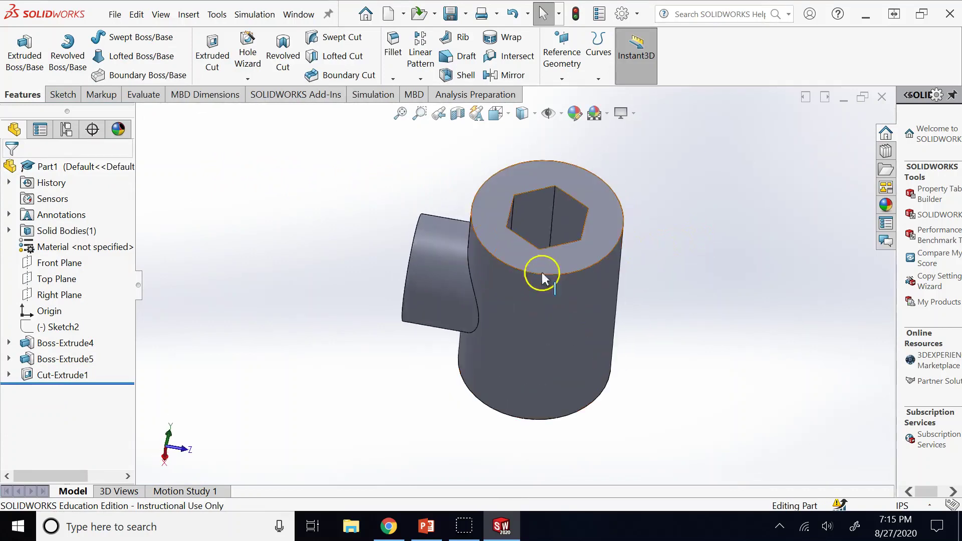
key("Left")
key("Left")
key("Left")
key("Left")
key("Left")
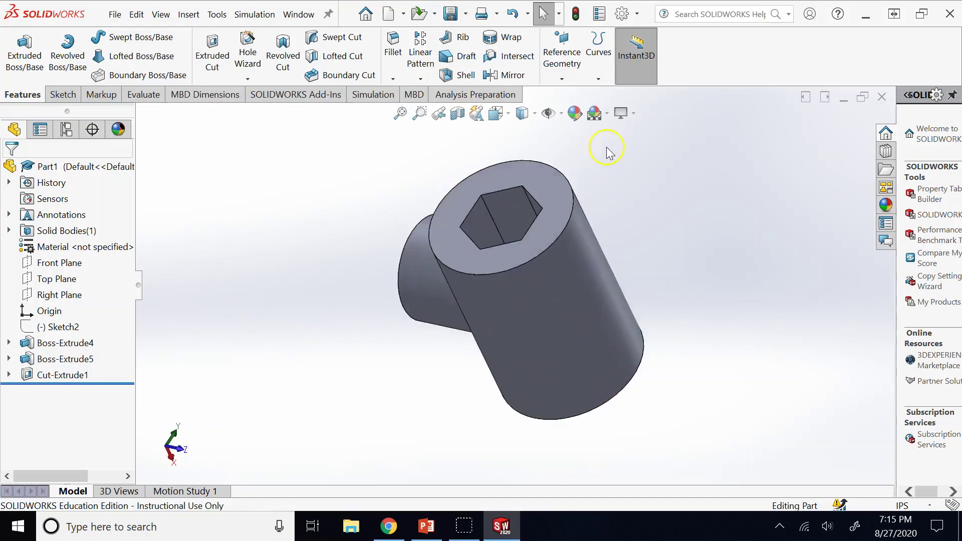
key("Left")
left_click(531, 116)
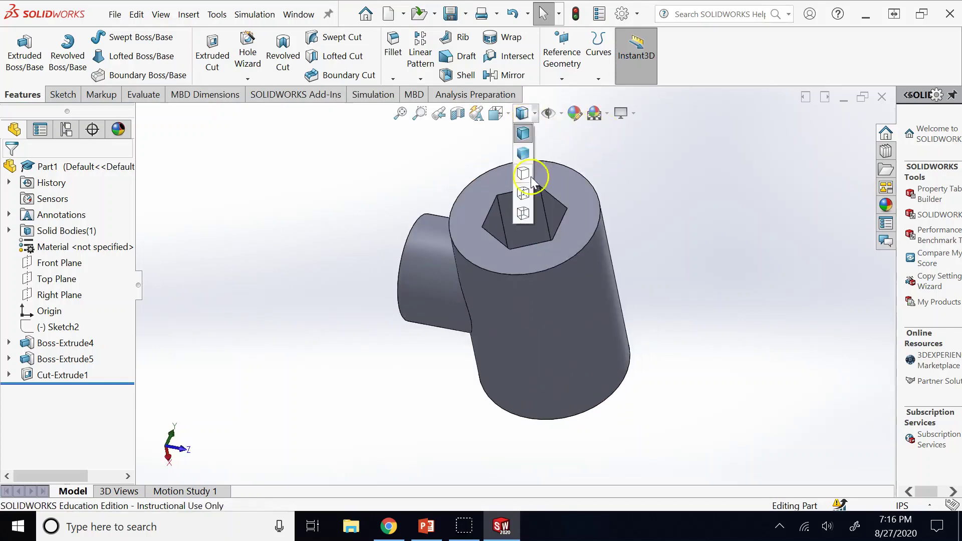
left_click(522, 205)
key("Up")
key("Up")
key("Up")
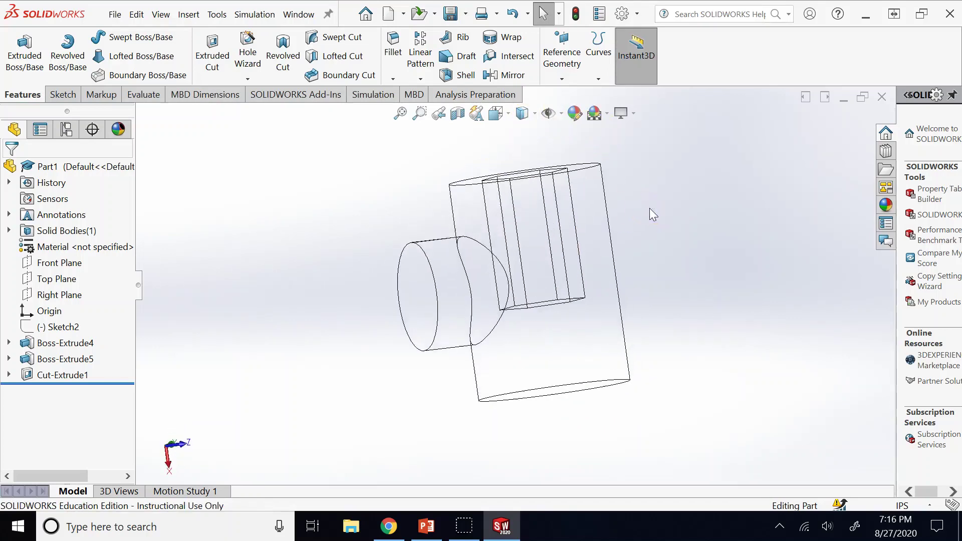
key("Left")
key("Right")
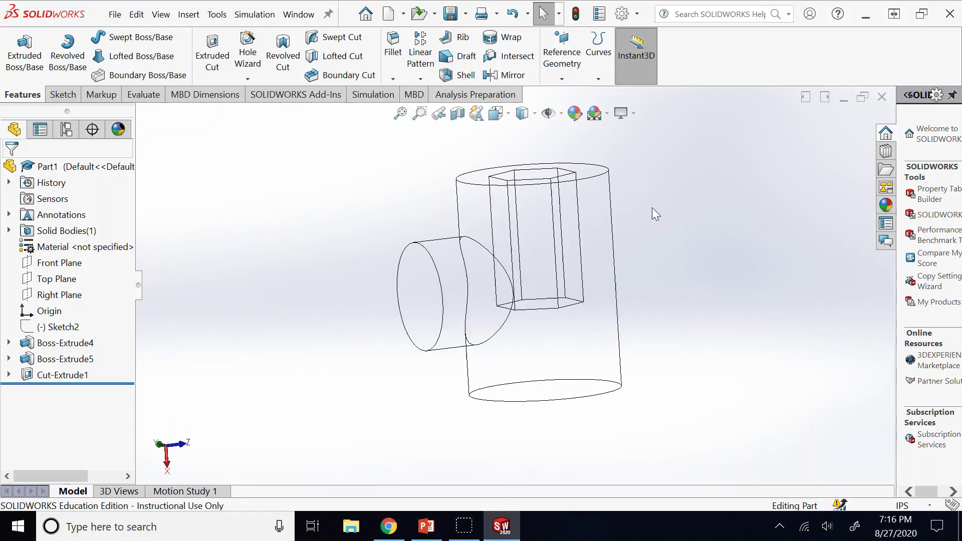
key("Down")
key("Down")
left_click(535, 115)
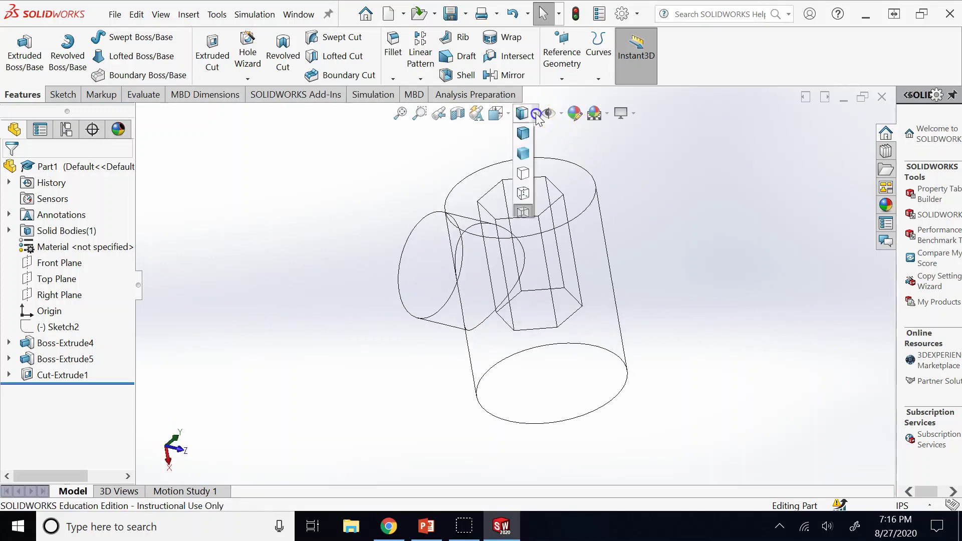
left_click(523, 153)
key("Down")
key("Down")
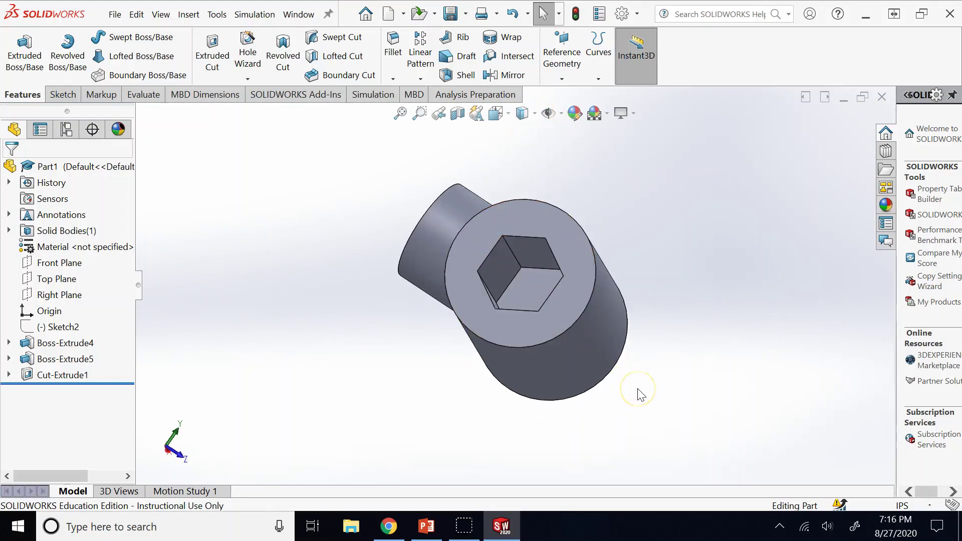
key("Down")
key("Down")
key("Down")
key("Down")
key("Down")
key("Down")
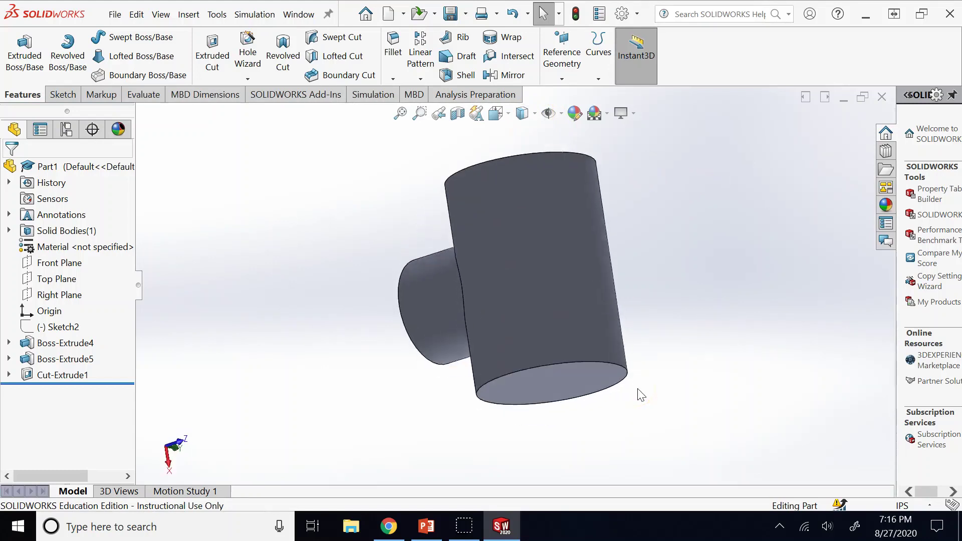
key("Up")
key("Up")
key("Up")
key("Up")
- Edit Cut-Extrude1 and step its depth up to 10.00 in
left_click(80, 374)
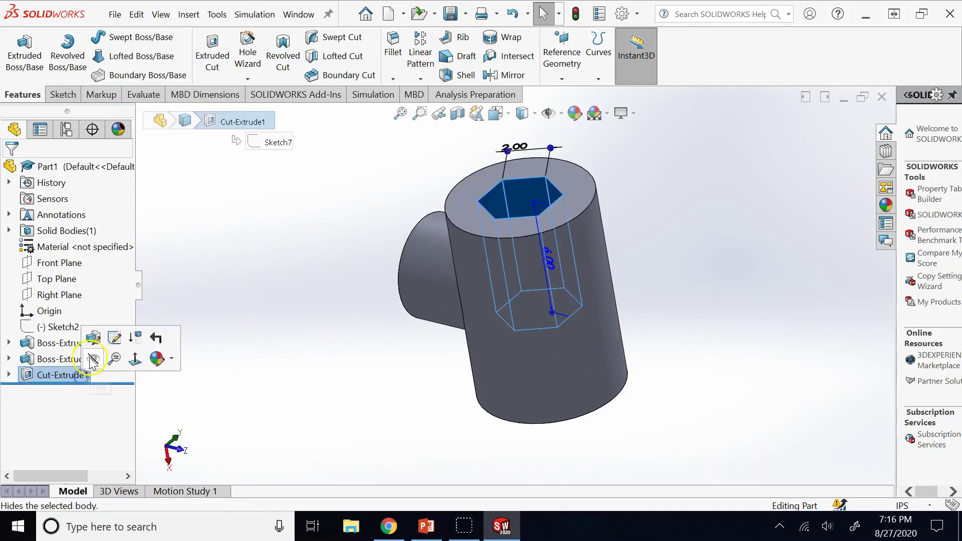
left_click(114, 338)
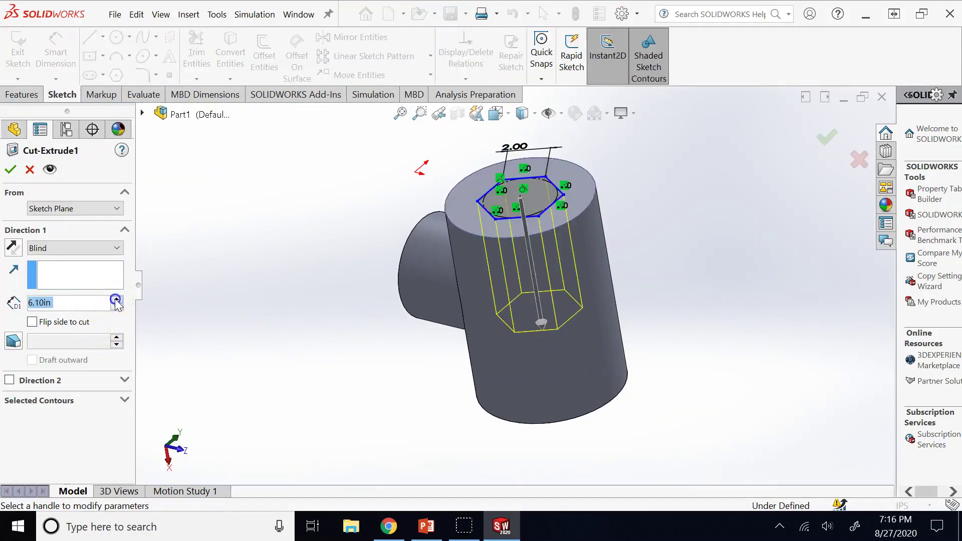
left_click(117, 300)
left_click(116, 300)
left_click(116, 300)
left_click(116, 300)
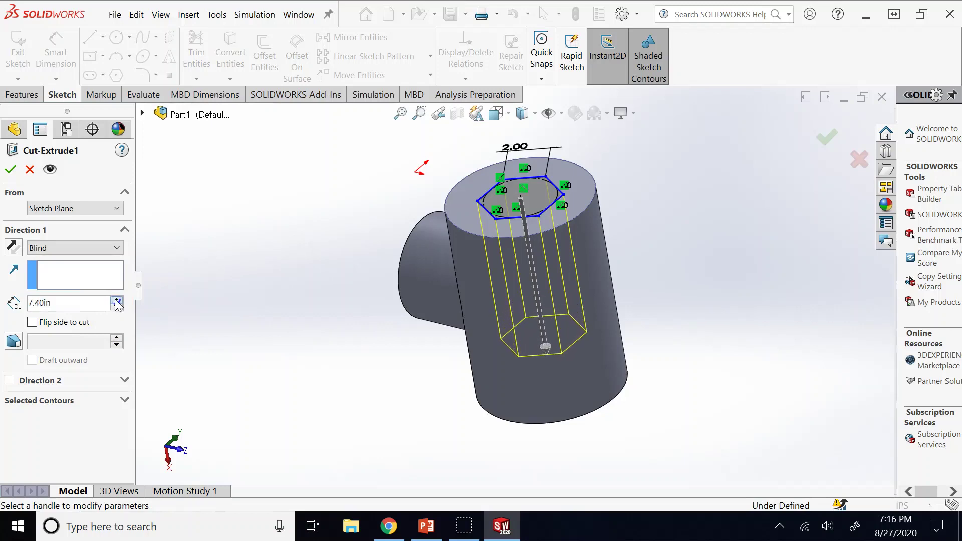
left_click(117, 300)
left_click(117, 300)
left_click(117, 300)
left_click(117, 300)
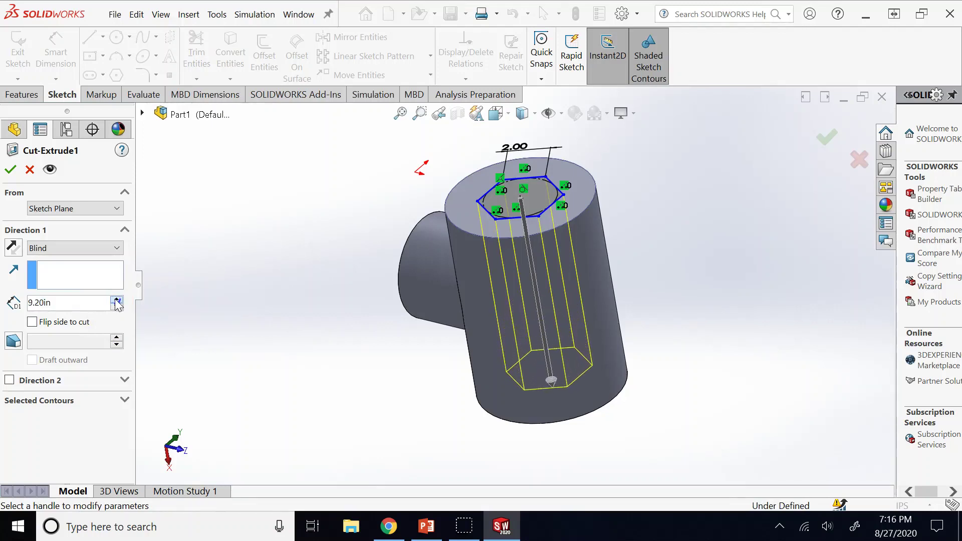
left_click(116, 300)
left_click(117, 300)
- Raise the depth to 10.90 in, accept, and check the hole from below
key("space")
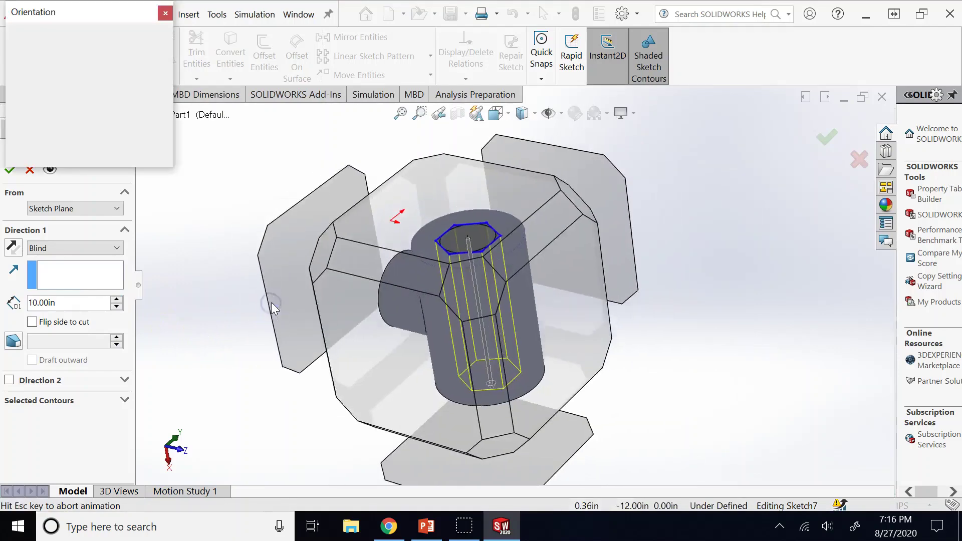
key("Escape")
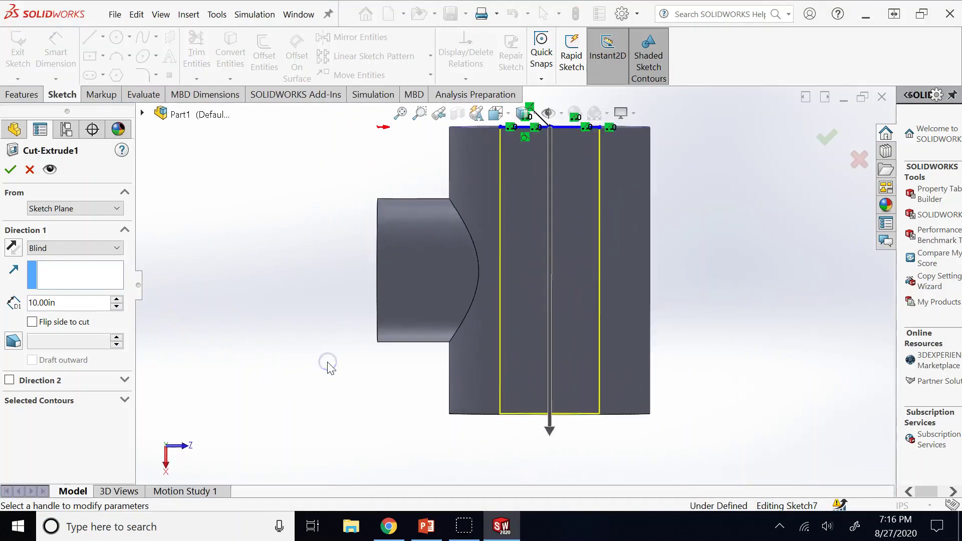
left_click(117, 300)
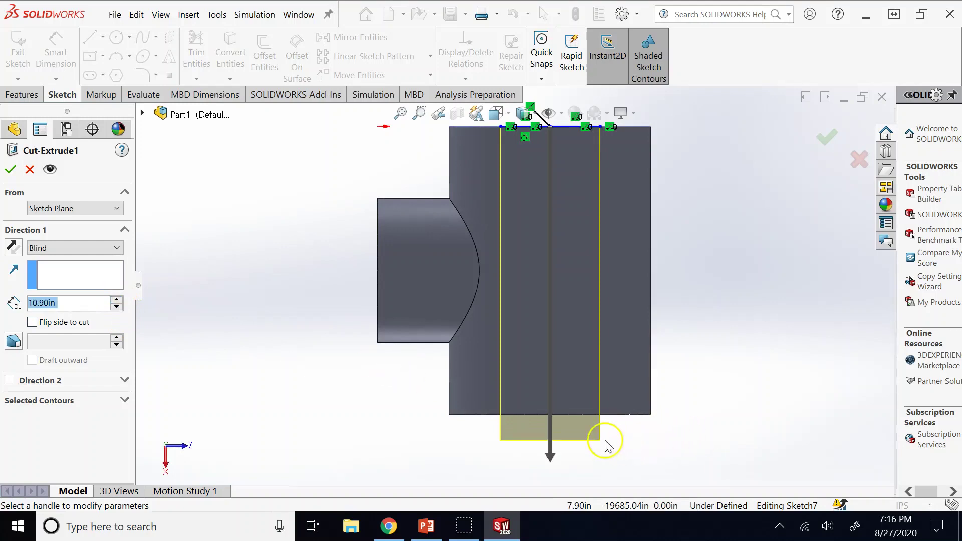
key("z")
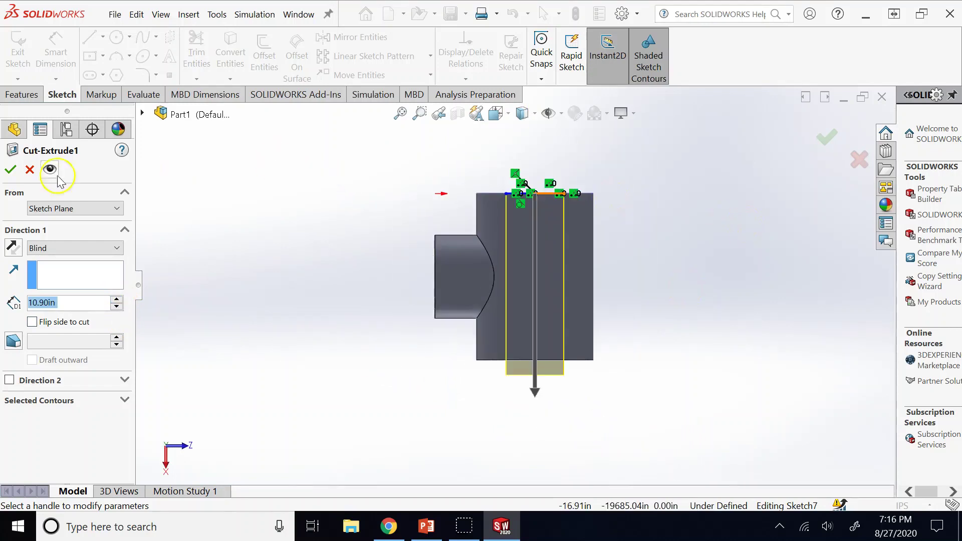
left_click(17, 173)
key("Up")
key("Up")
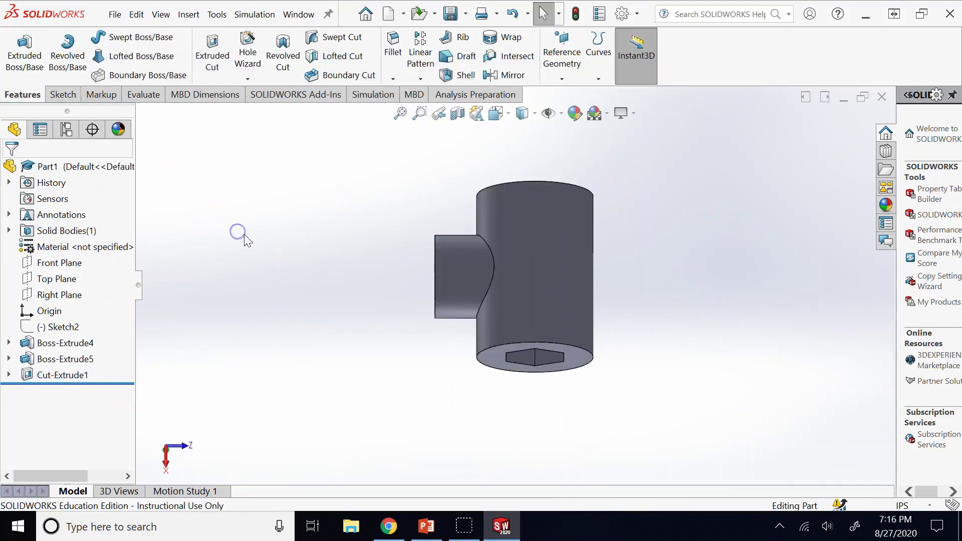
key("Up")
key("Up")
key("Down")
key("Down")
key("Down")
key("Down")
key("Down")
key("Down")
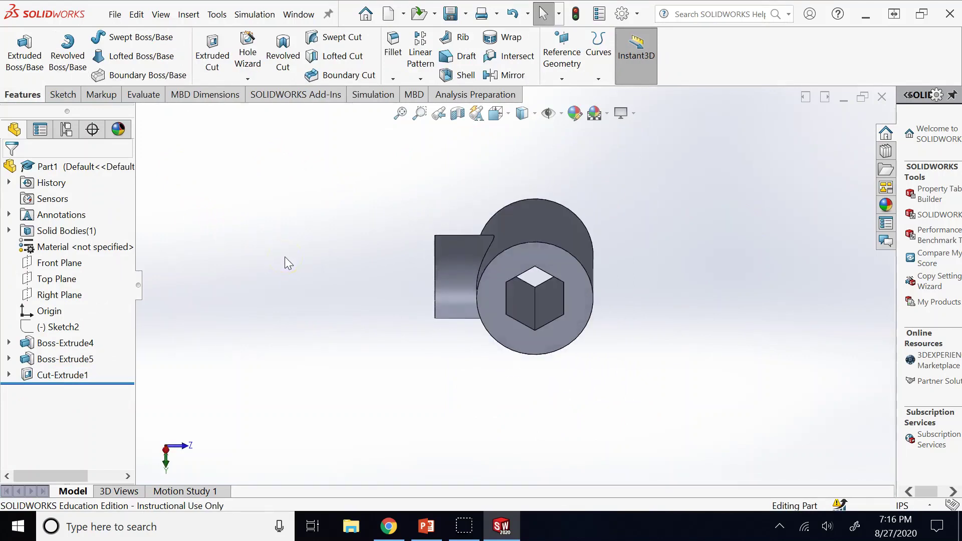
key("Down")
key("Down")
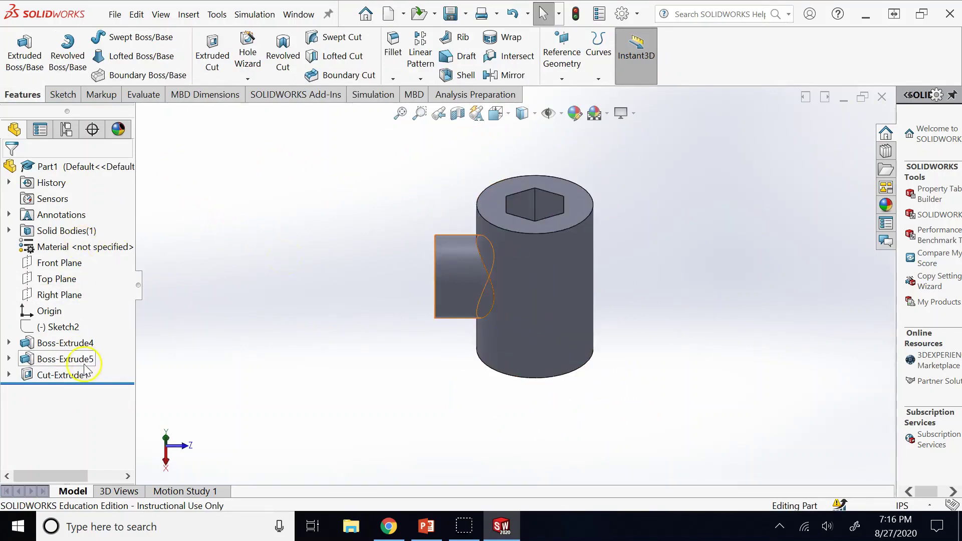
- Change Cut-Extrude1's end condition to Through All, then bring the PowerPoint slides forward
left_click(81, 374)
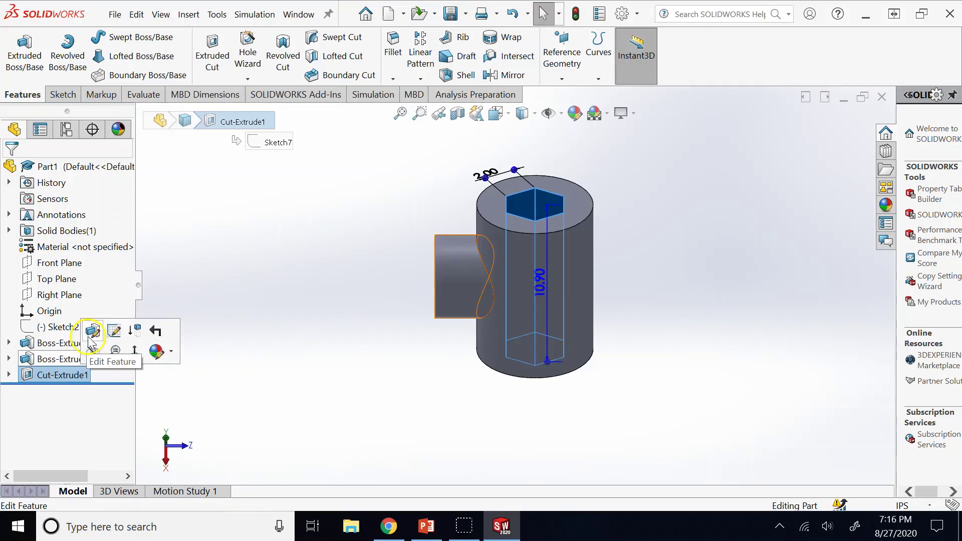
left_click(92, 343)
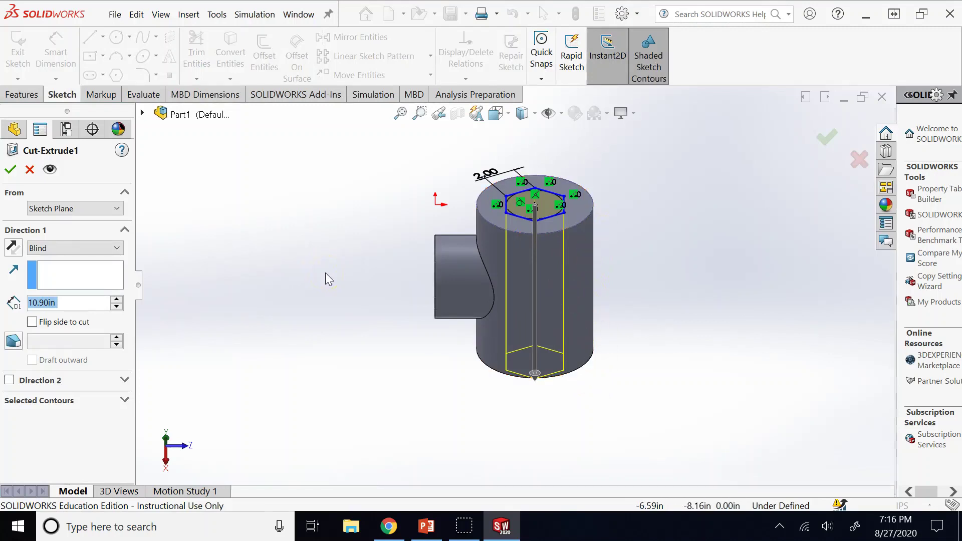
left_click(94, 248)
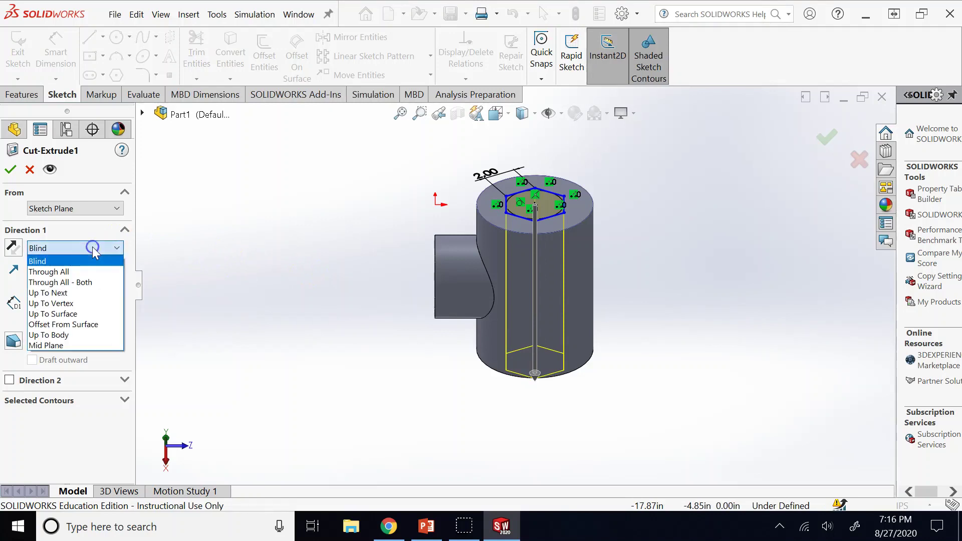
left_click(76, 271)
left_click(10, 169)
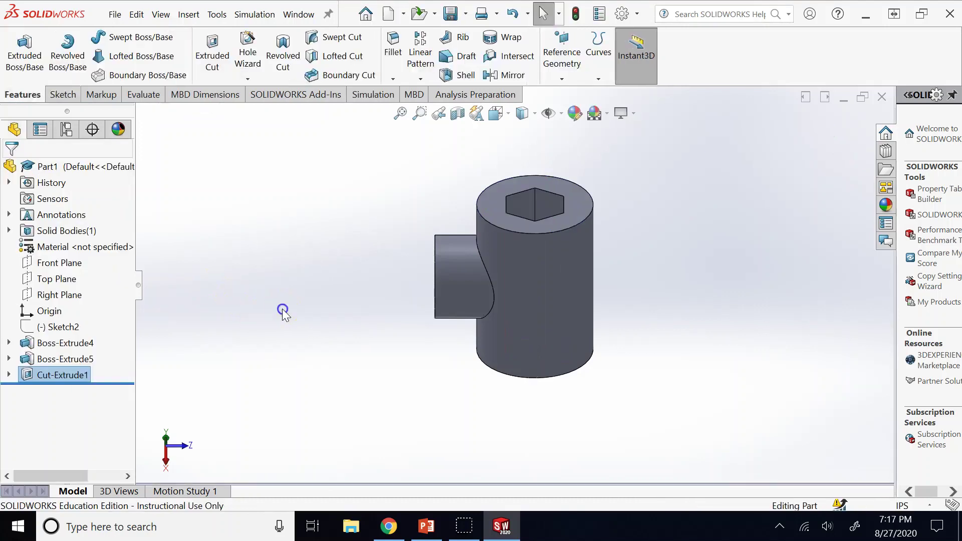
key("Up")
key("Up")
key("Up")
key("Up")
key("Up")
key("Up")
key("Up")
key("Up")
key("Up")
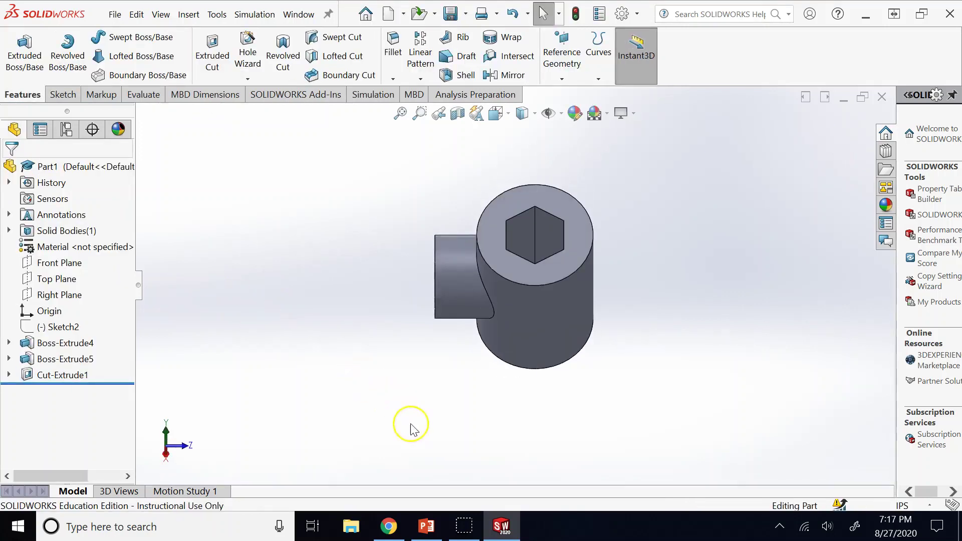
left_click(427, 525)
- Step through slides 2 and 3, then open slide 4 on sharp-cornered cut-extrudes
left_click(105, 282)
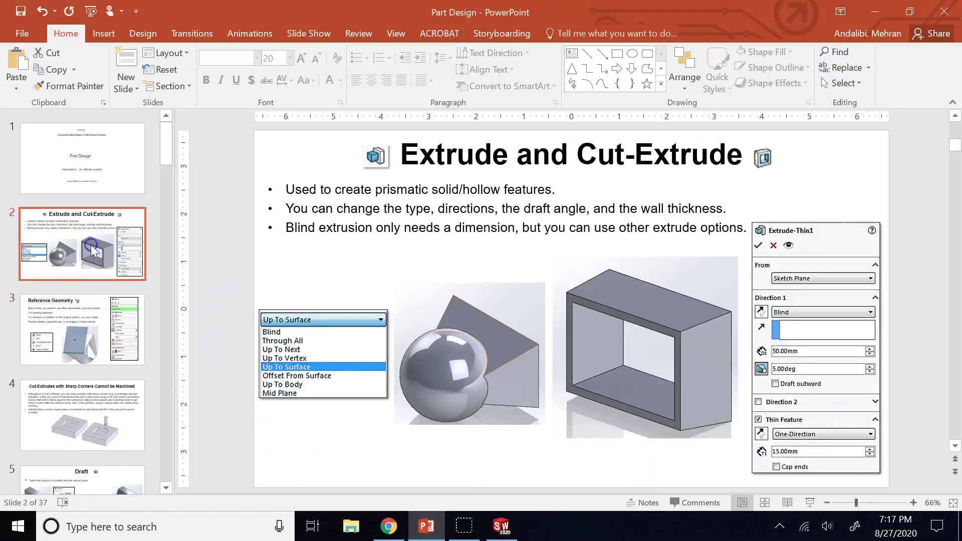
left_click(95, 335)
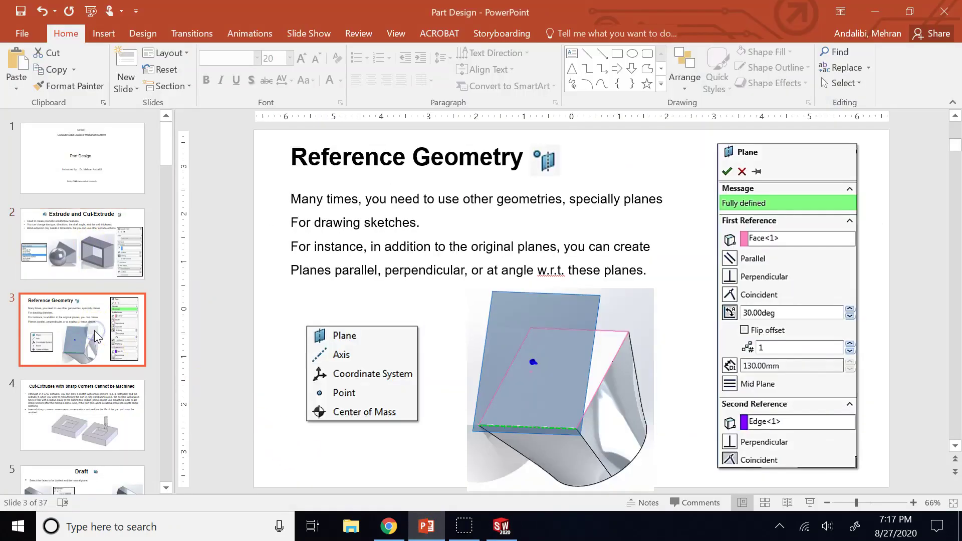
left_click(97, 435)
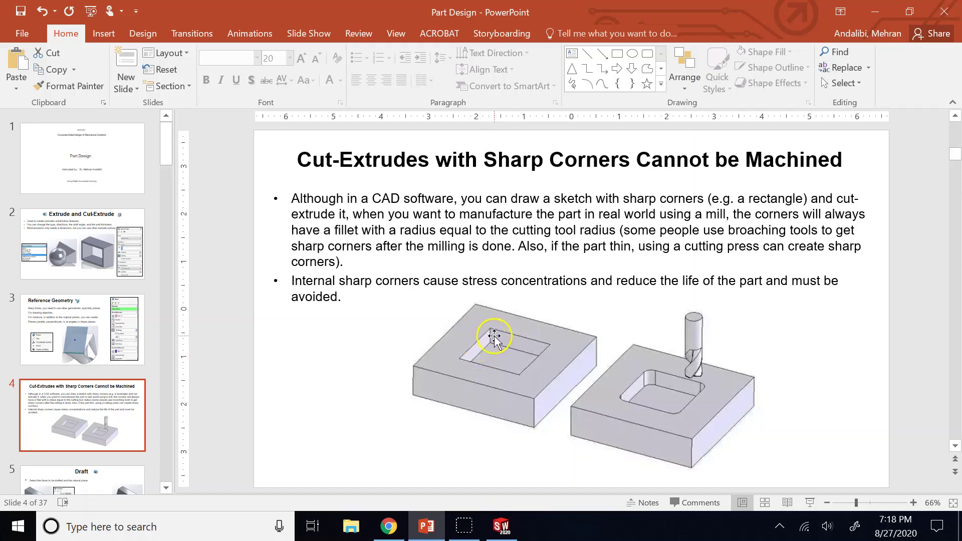
- Highlight 'stress concentrations' and the second bullet, and point out the machined-blocks picture
left_click(465, 281)
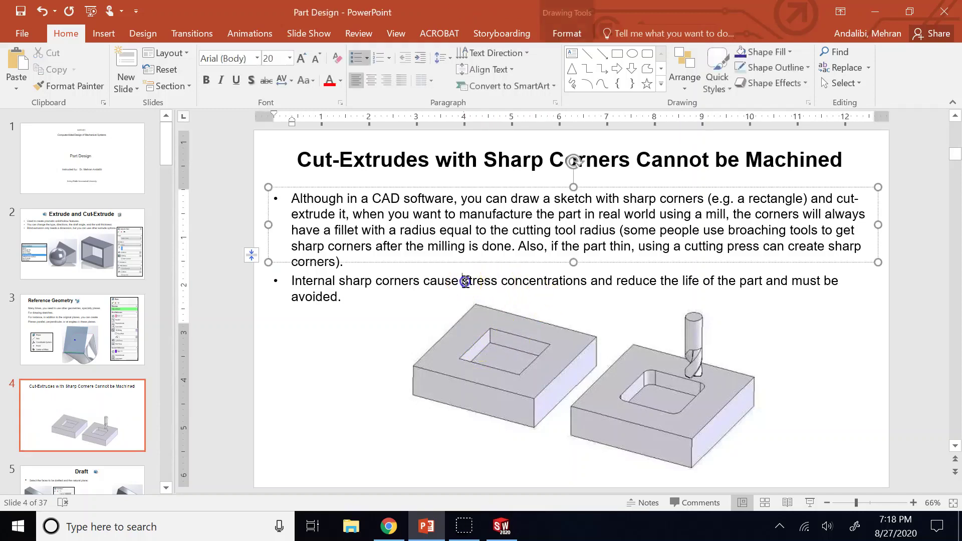
left_click_drag(465, 281, 542, 283)
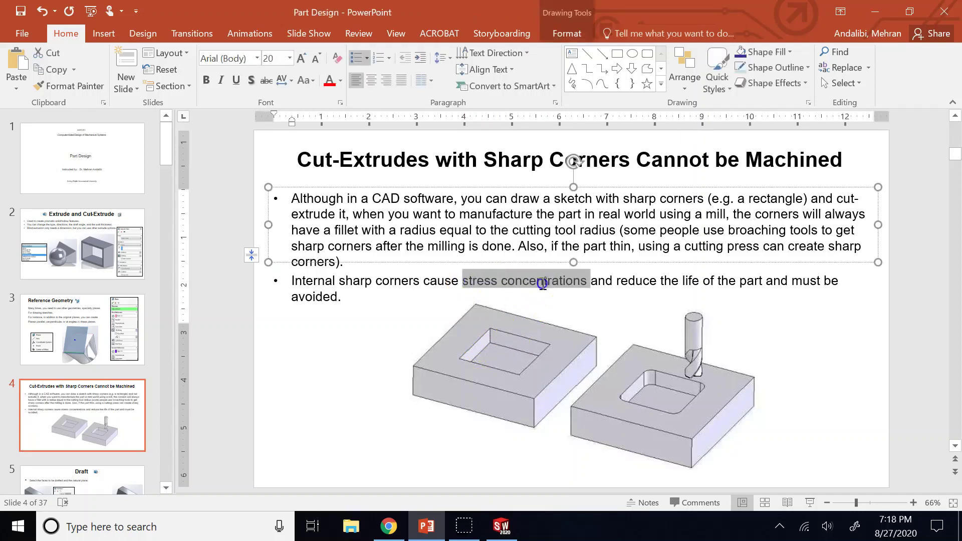
left_click(510, 341)
left_click(382, 350)
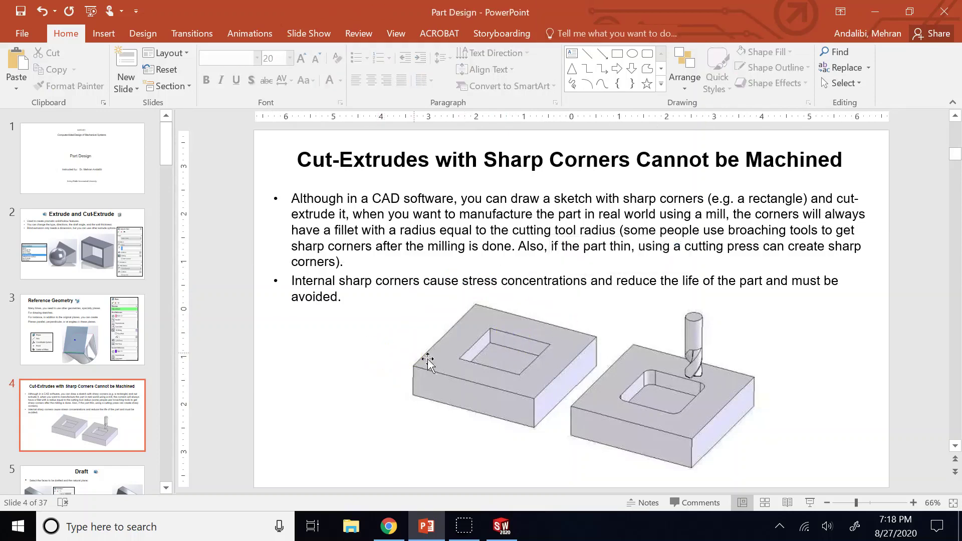
left_click(515, 334)
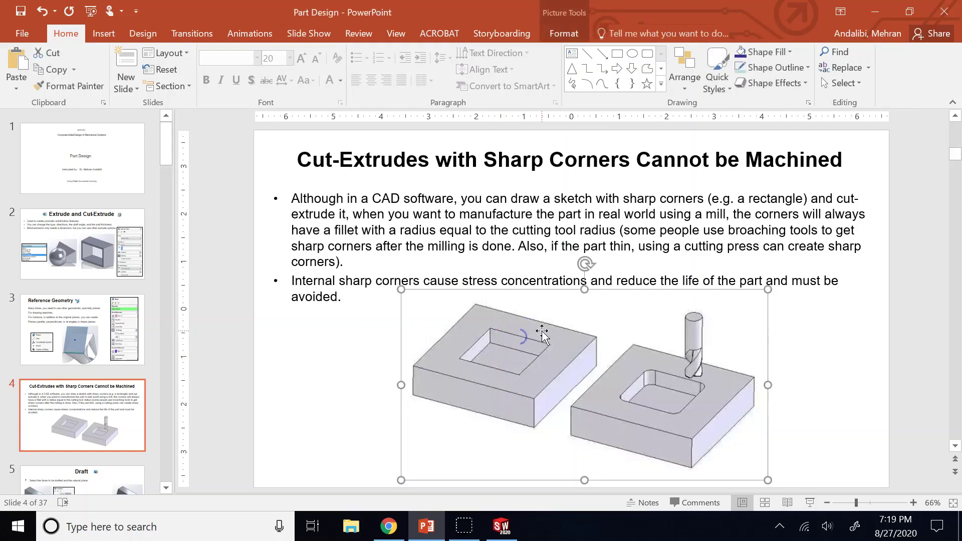
left_click(353, 296)
left_click_drag(353, 296, 339, 271)
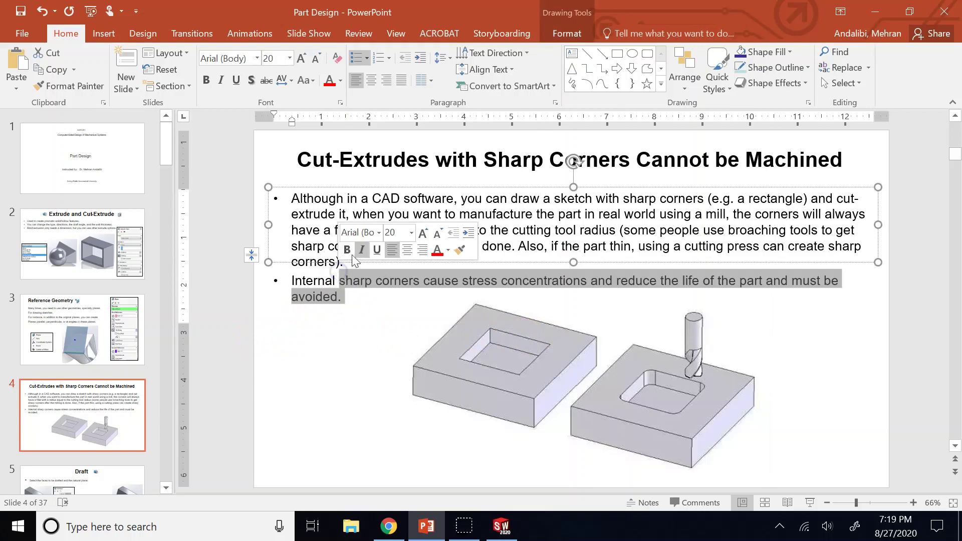
left_click(293, 198)
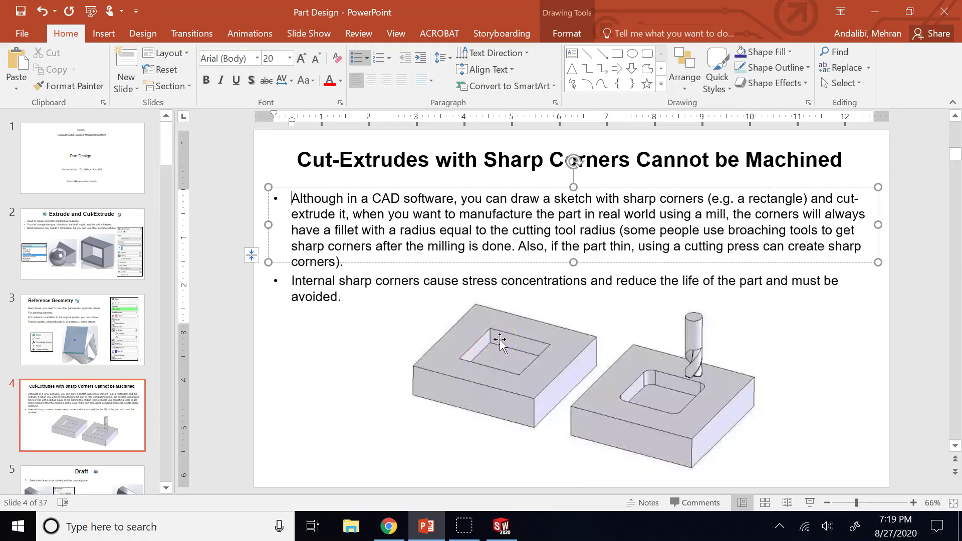
- Return to SOLIDWORKS and edit Sketch7 under Cut-Extrude1
left_click(501, 526)
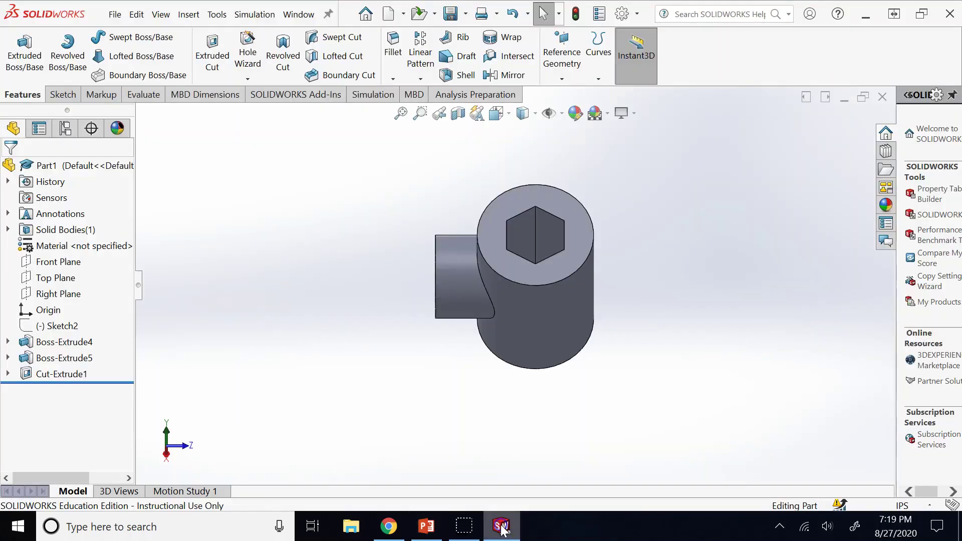
scroll(548, 217, "down", 3)
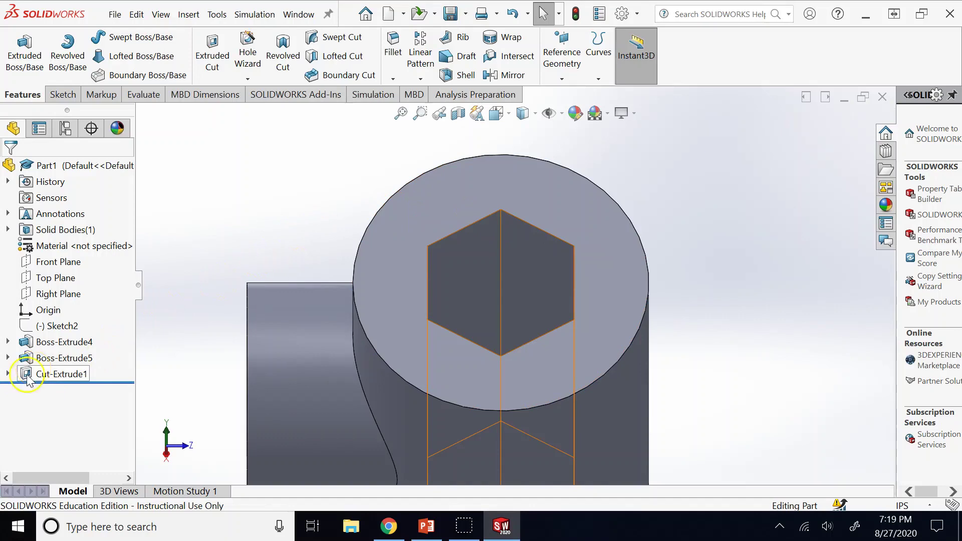
left_click(8, 373)
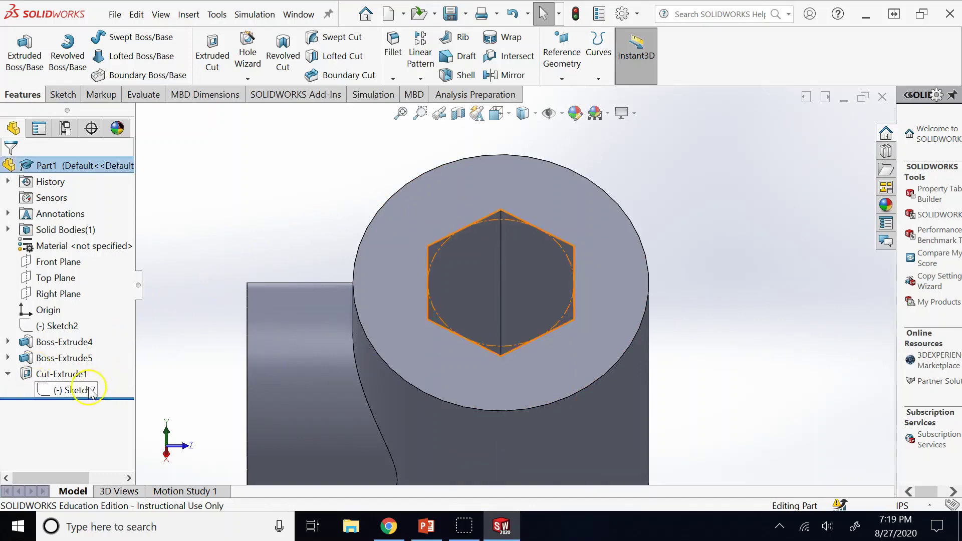
left_click(70, 390)
left_click(97, 352)
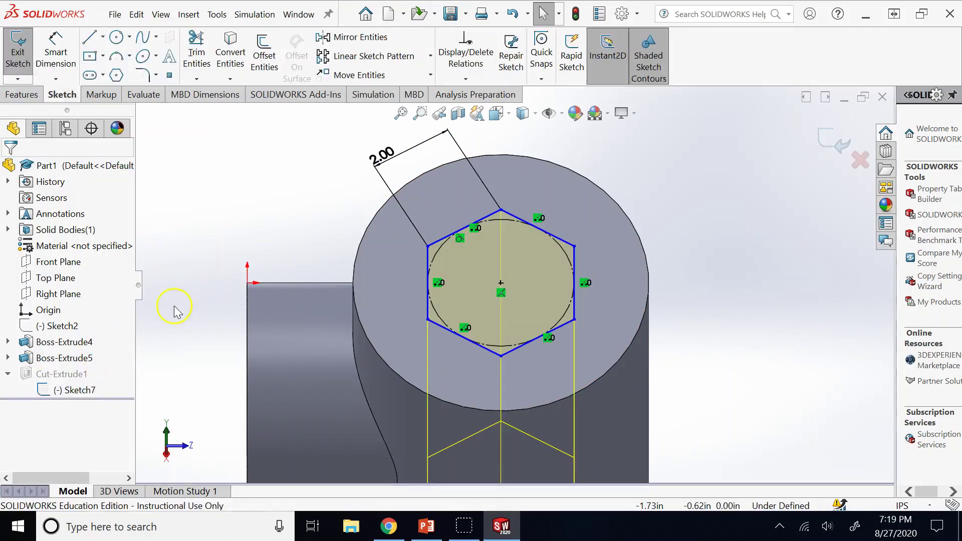
- Fillet the hexagon's top corner with a 0.20 in sketch fillet
left_click(140, 76)
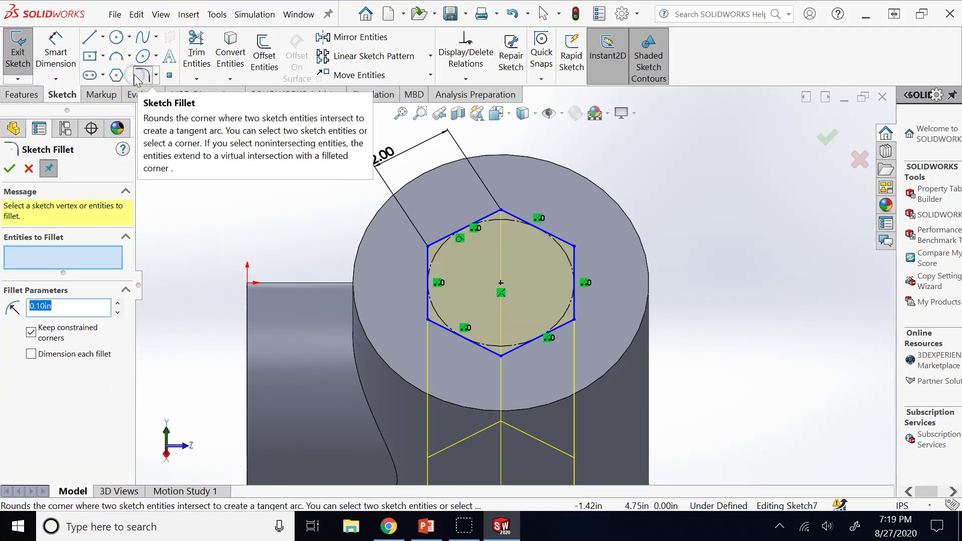
left_click(500, 211)
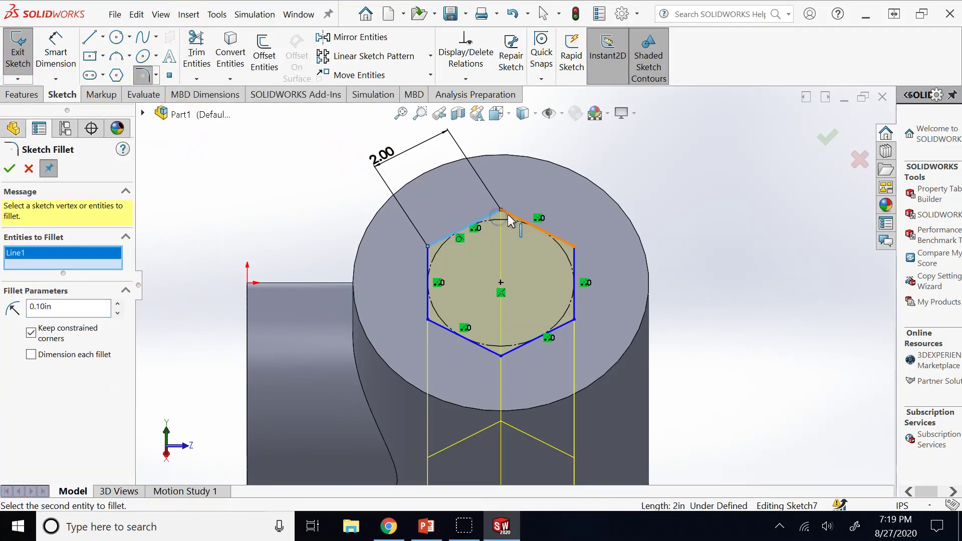
left_click(117, 303)
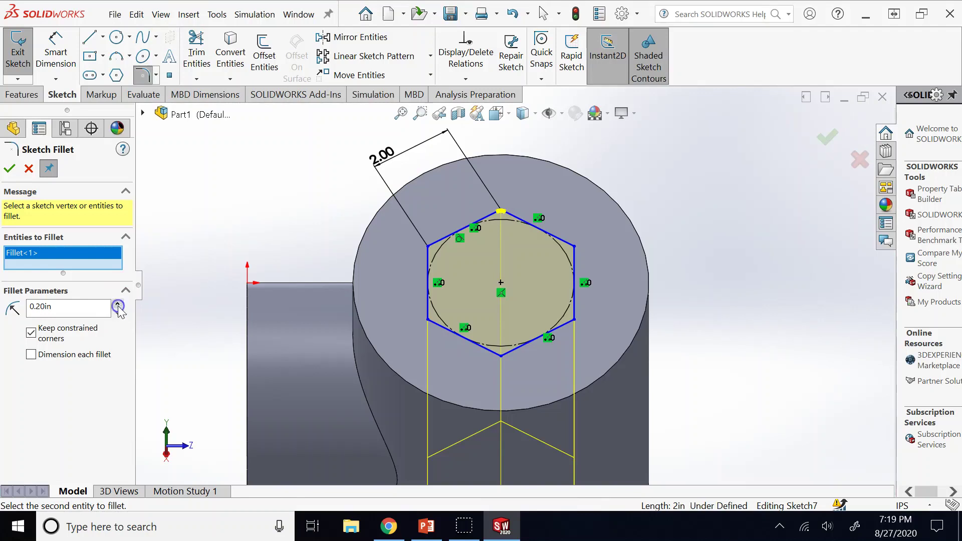
left_click(4, 172)
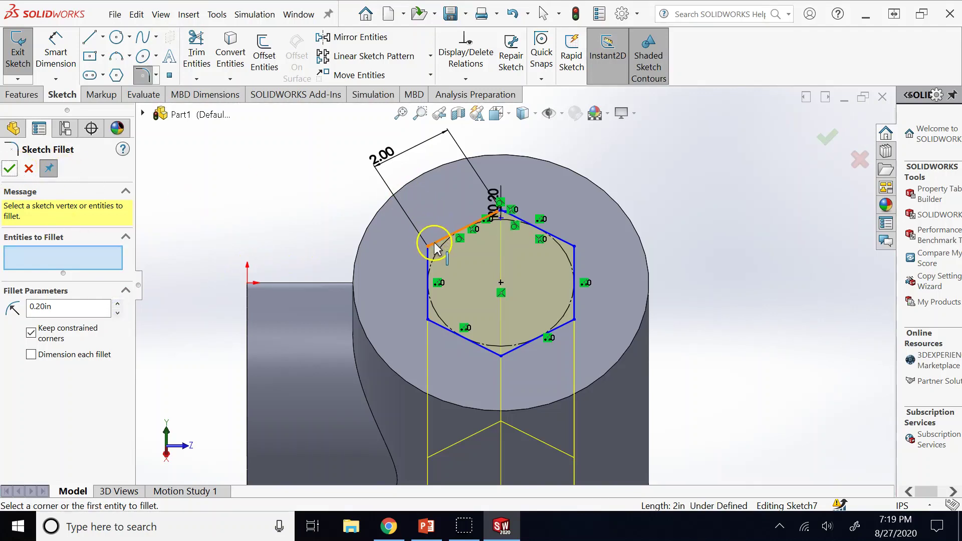
- Fillet the upper-left and upper-right corners too, then exit the sketch to rebuild the cut
left_click(431, 244)
left_click(428, 265)
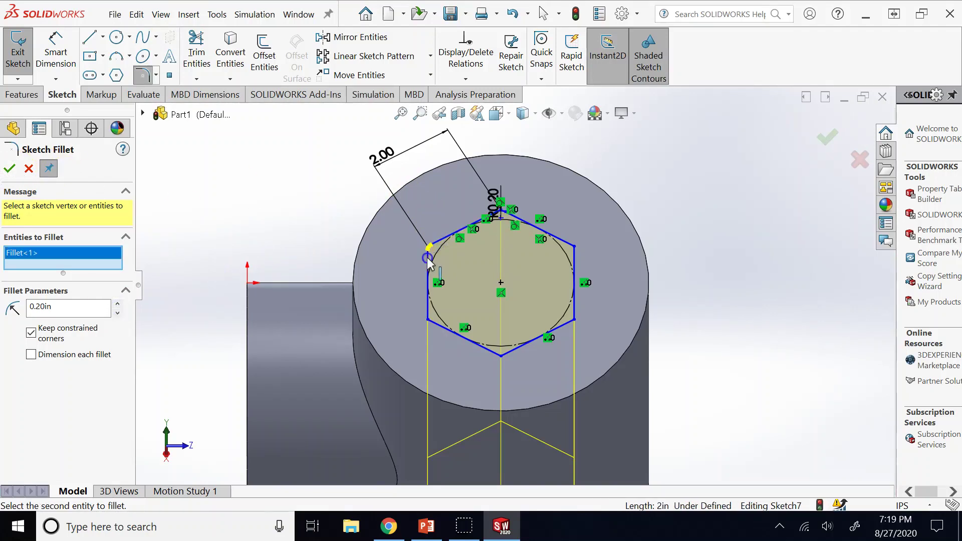
left_click(9, 169)
left_click(538, 243)
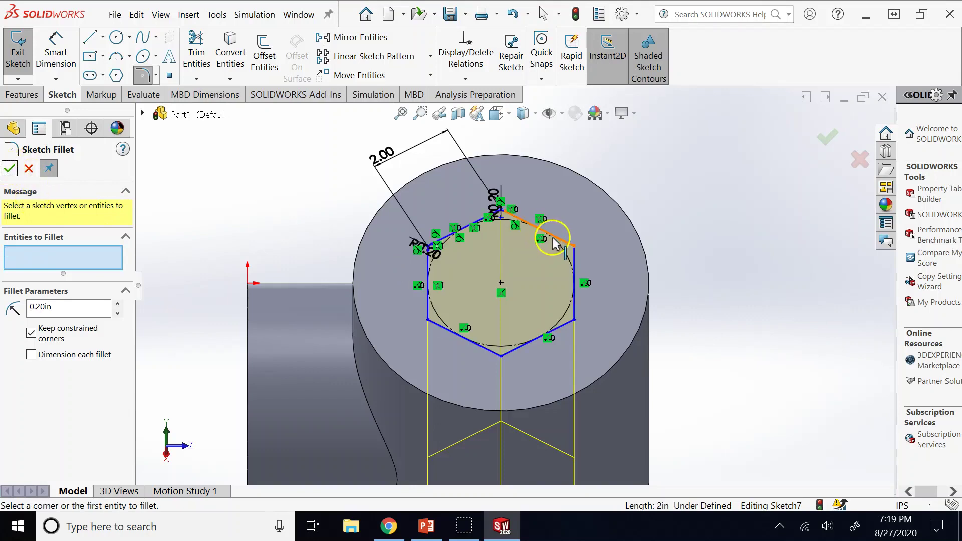
left_click(575, 260)
left_click(9, 168)
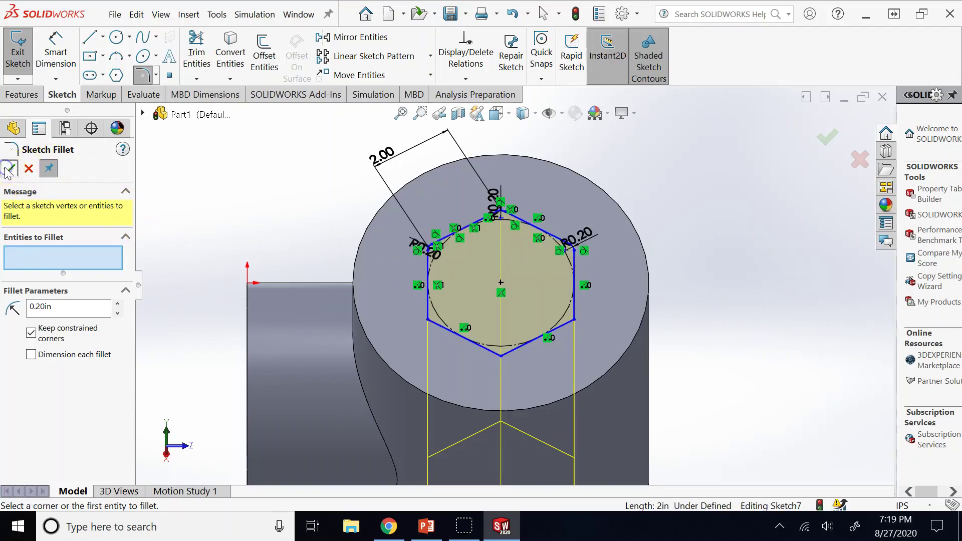
left_click(846, 149)
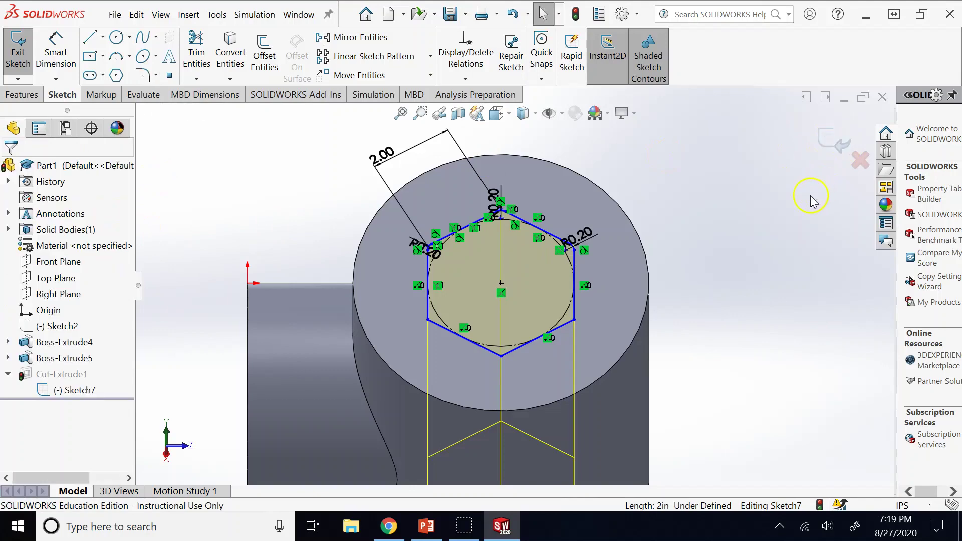
left_click(828, 146)
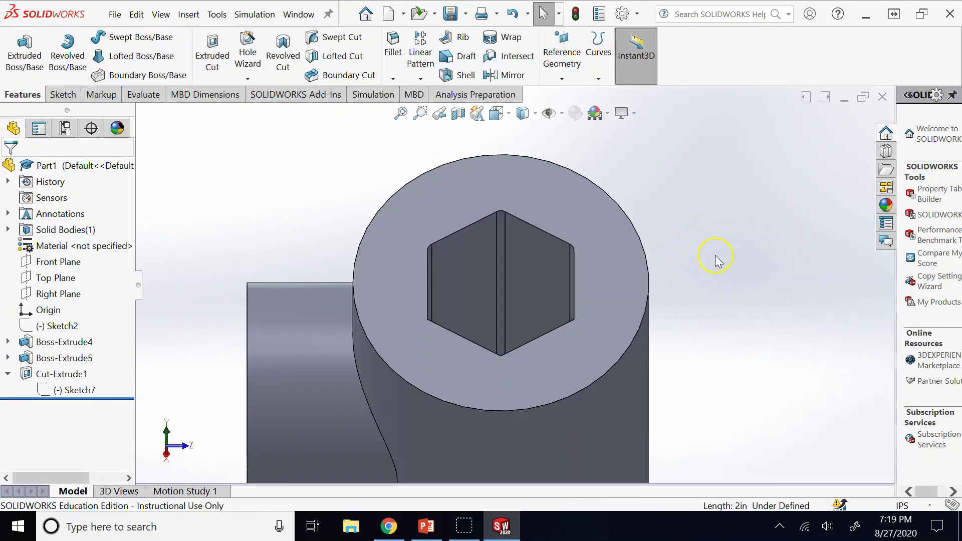
key("ctrl+3")
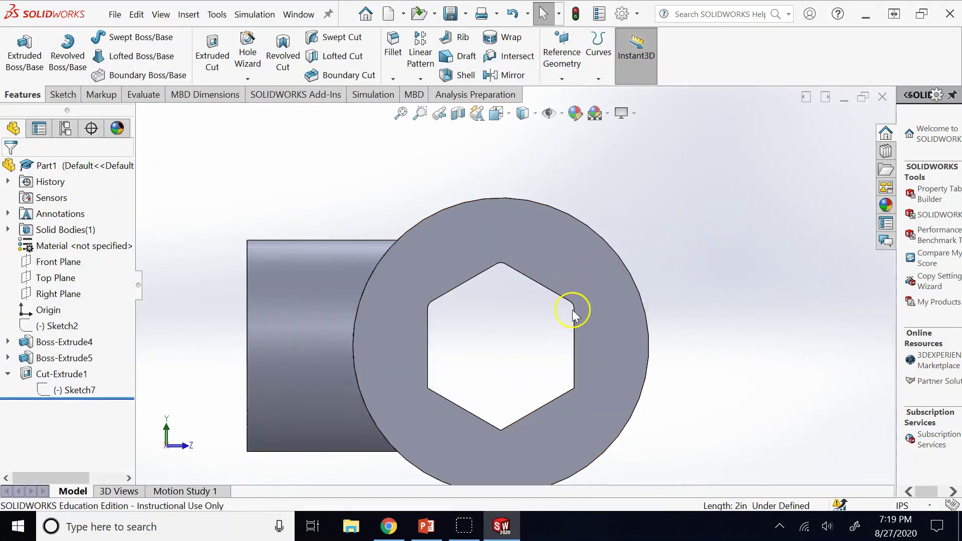
middle_click_drag(565, 308, 559, 236)
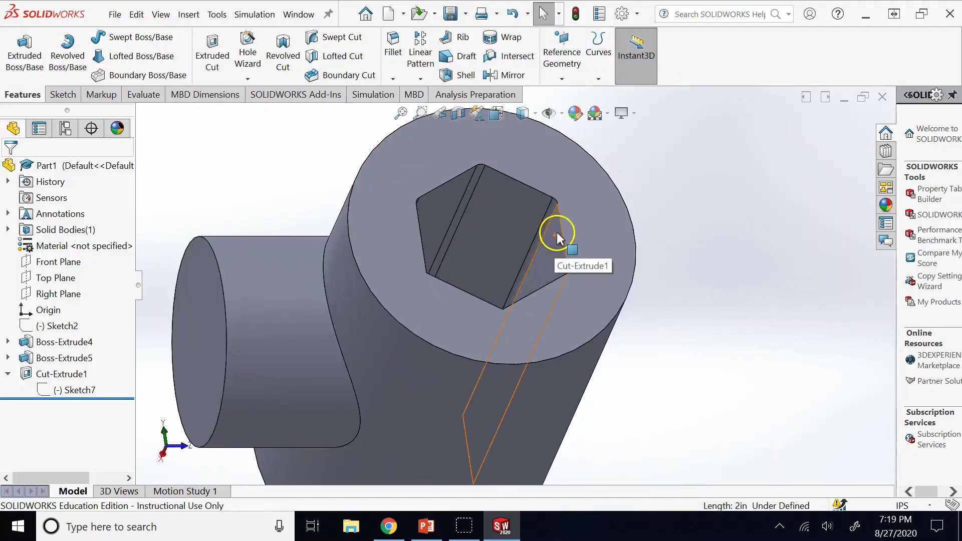
left_click(463, 198)
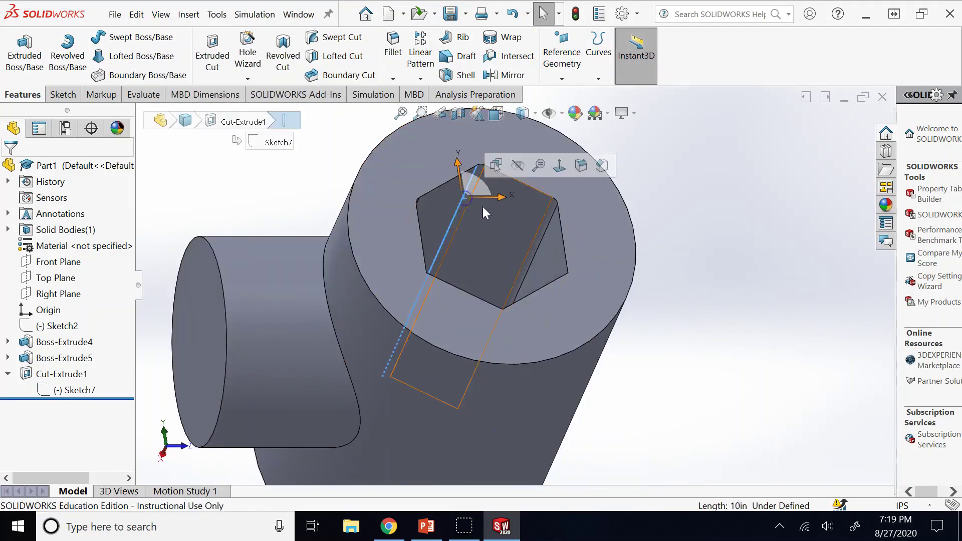
middle_click_drag(554, 208, 460, 266)
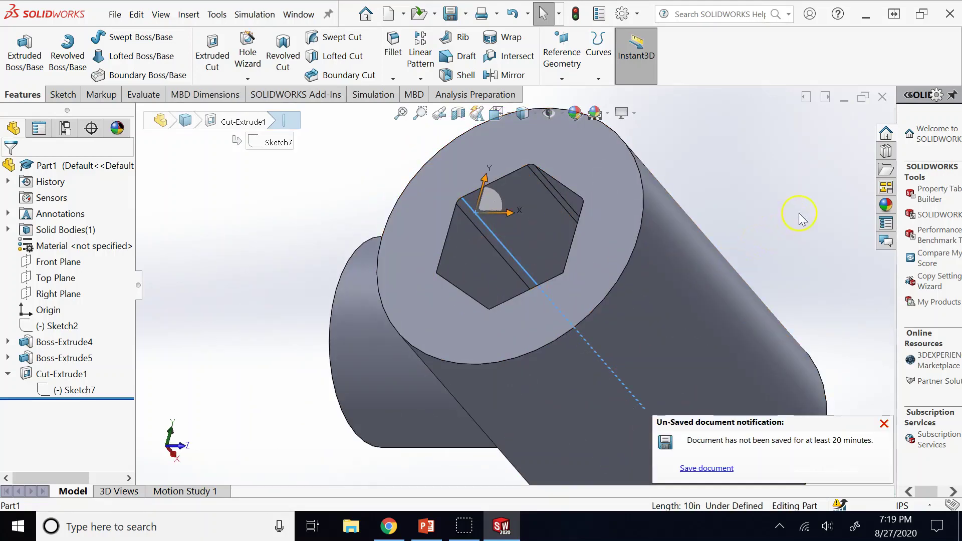
key("Escape")
left_click(884, 423)
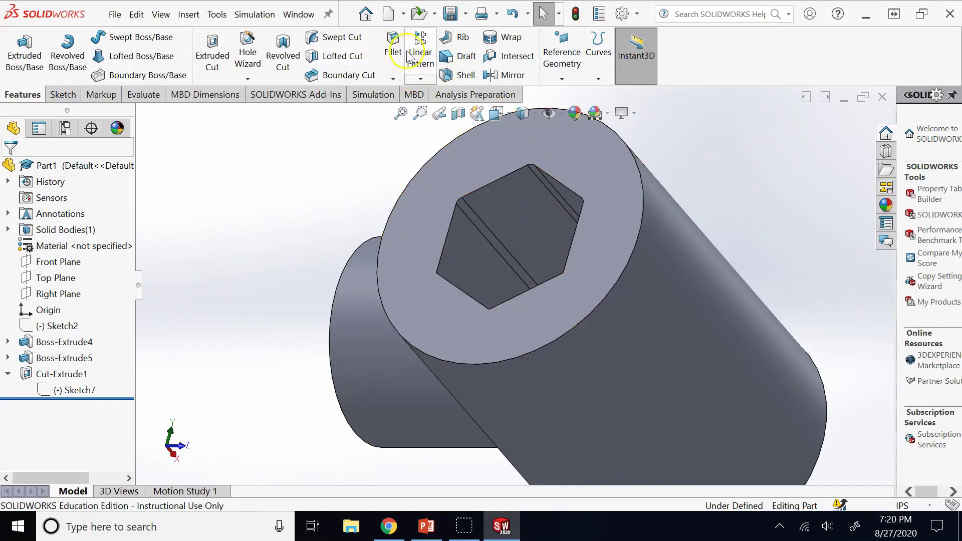
- Fillet three lengthwise edges inside the hex hole with 0.2 in radius, creating Fillet1
left_click(393, 40)
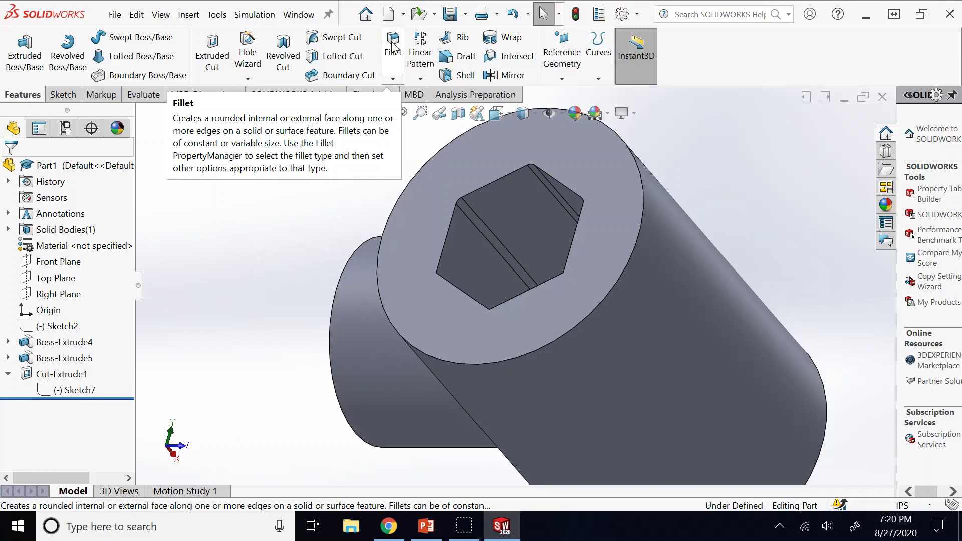
left_click(393, 43)
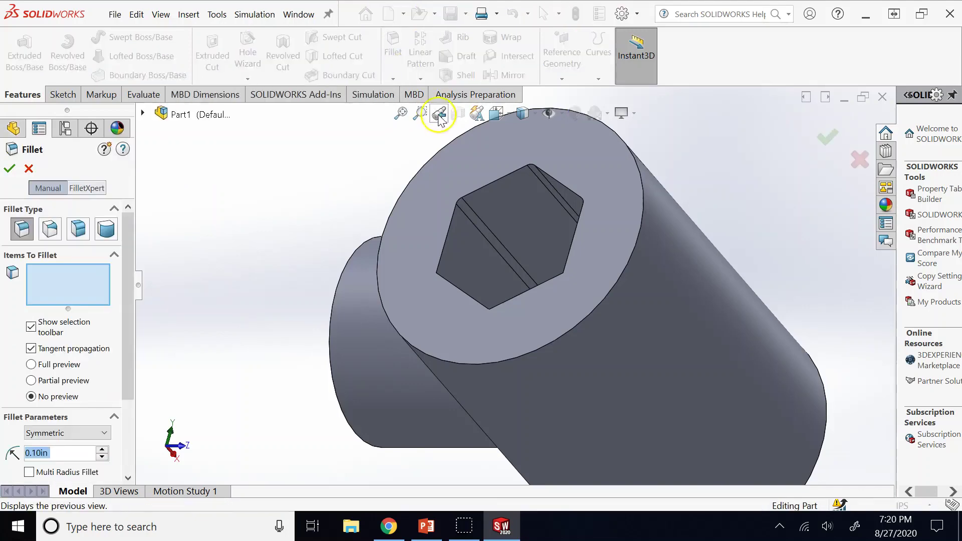
middle_click_drag(469, 169, 464, 269)
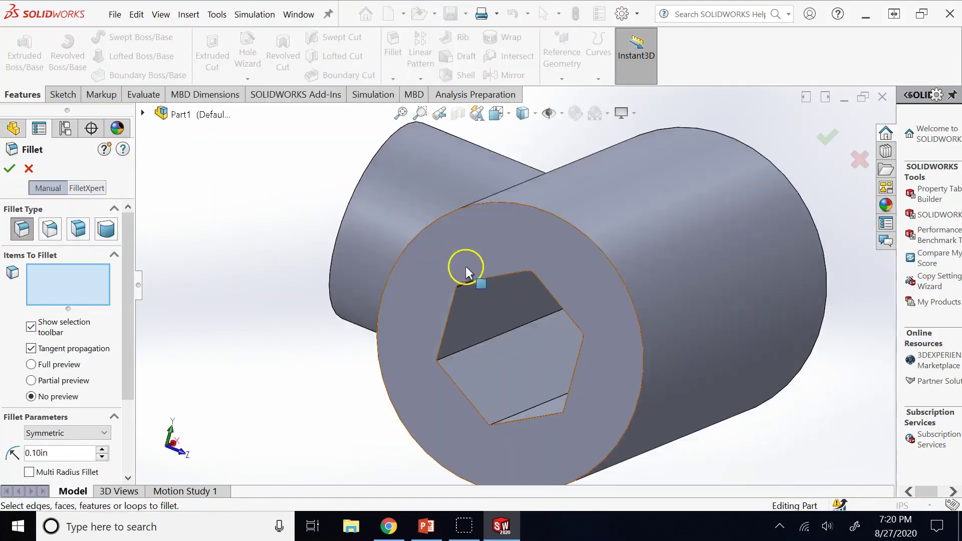
left_click(458, 353)
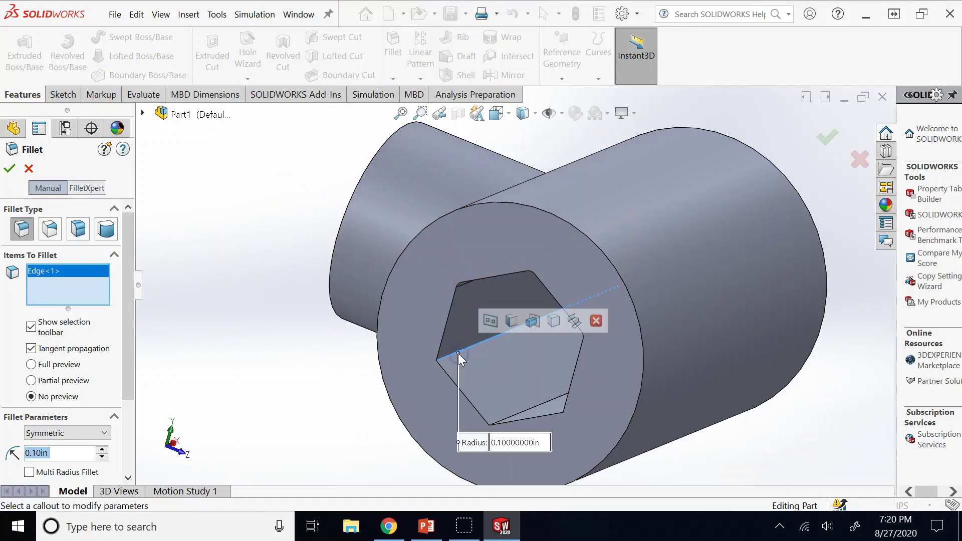
middle_click_drag(313, 350, 411, 373)
left_click(511, 389)
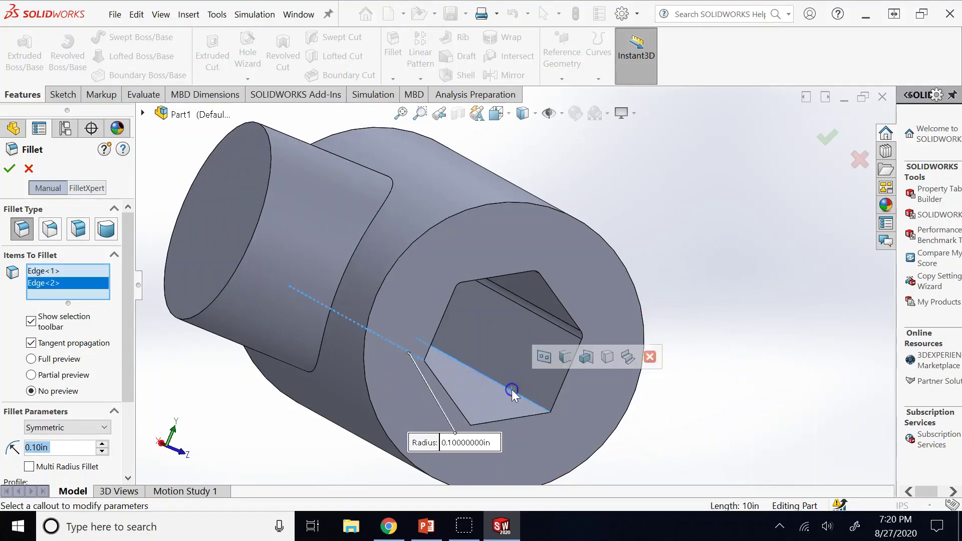
middle_click_drag(734, 290, 532, 398)
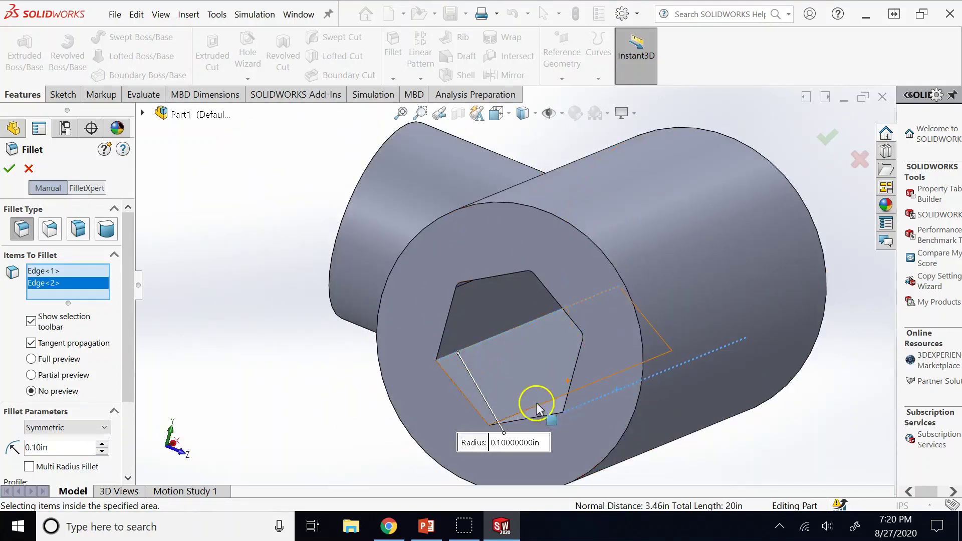
left_click(525, 414)
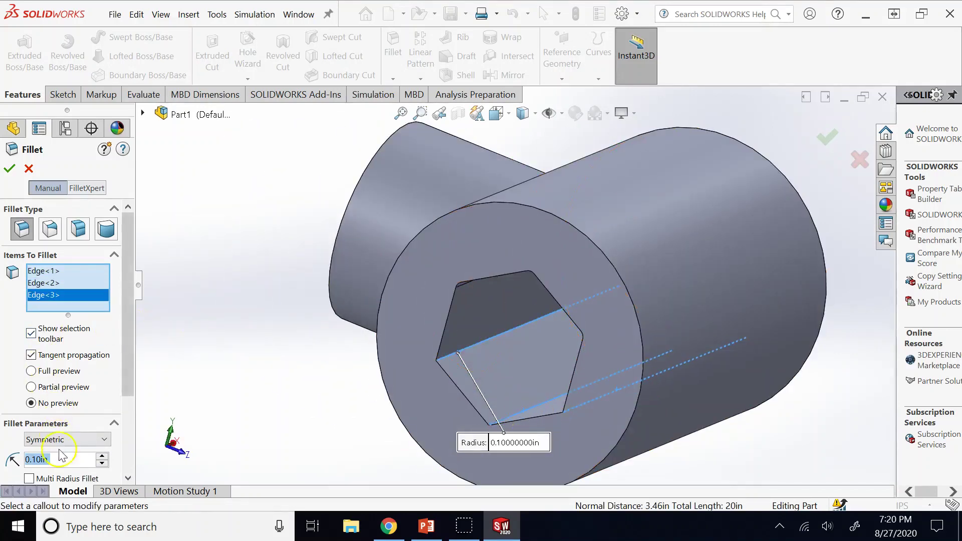
type("0.2")
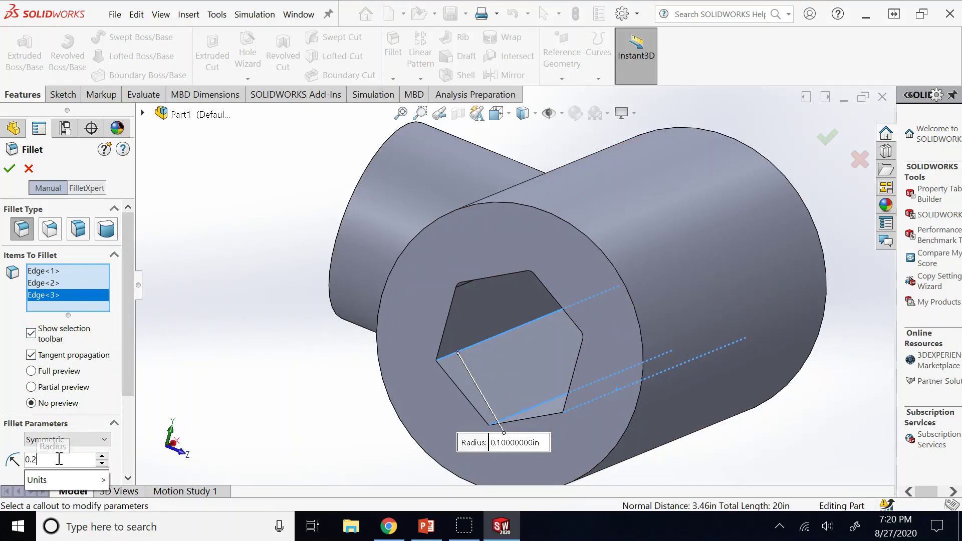
left_click(134, 356)
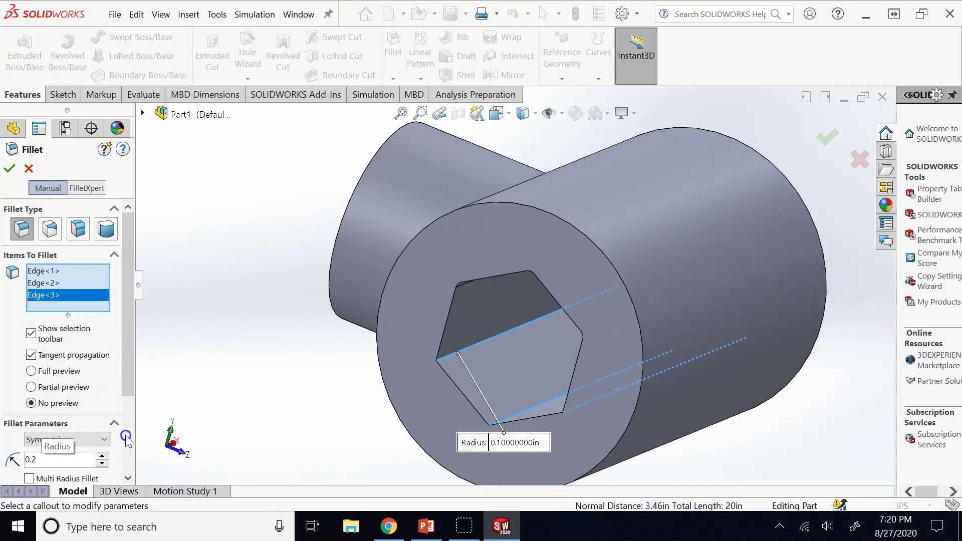
left_click(12, 169)
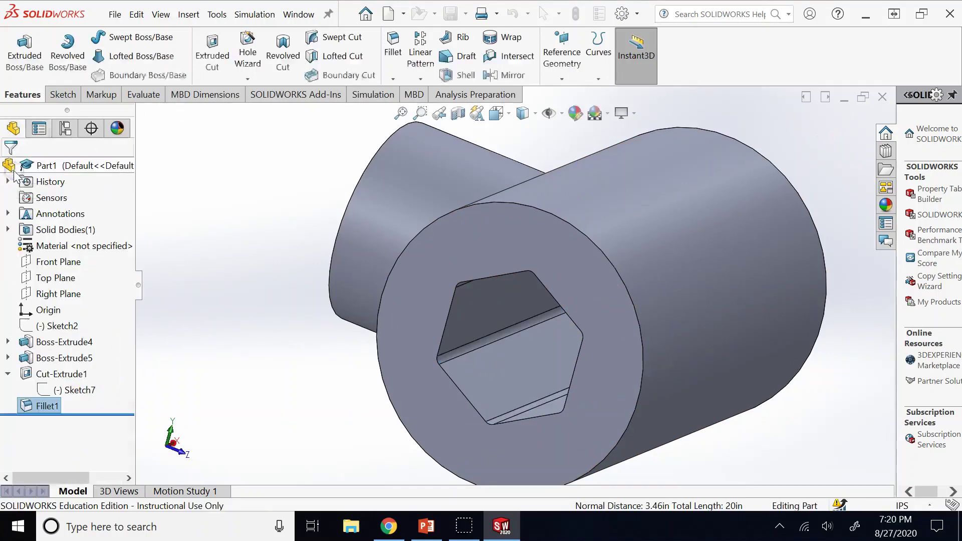
key("space")
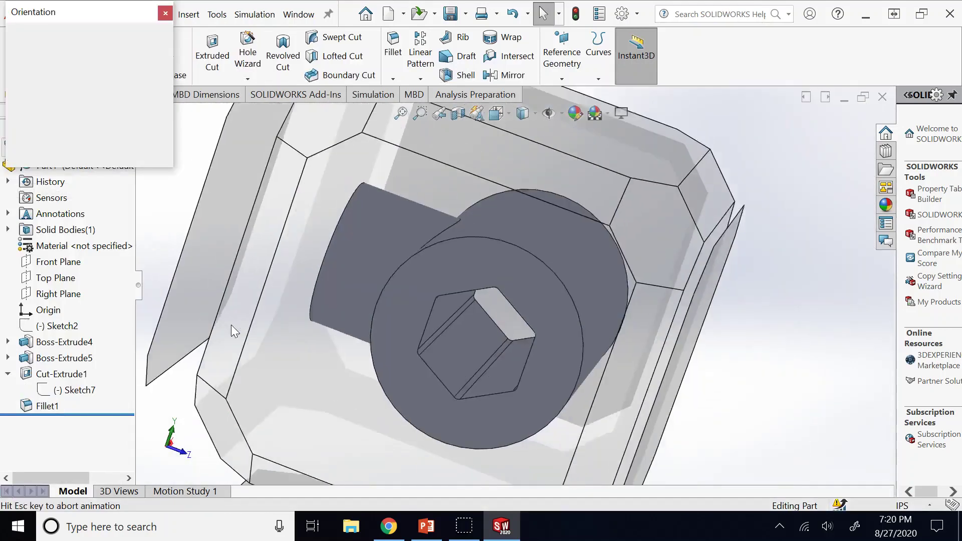
left_click(84, 76)
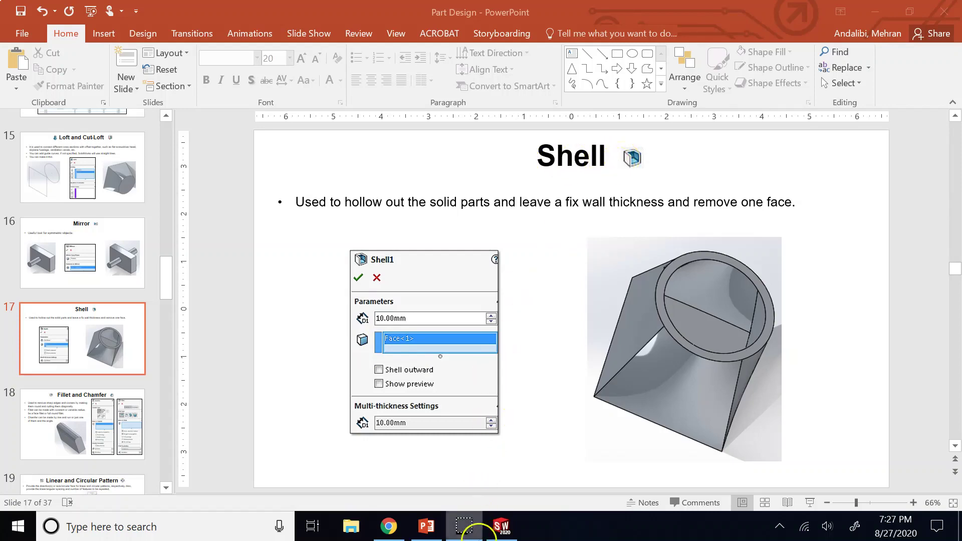
left_click(501, 526)
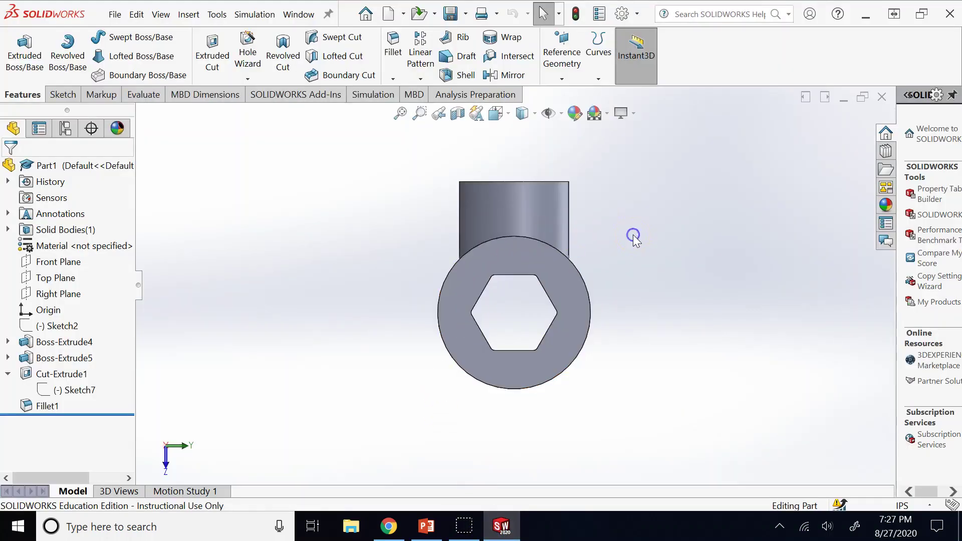
key("shift+Up")
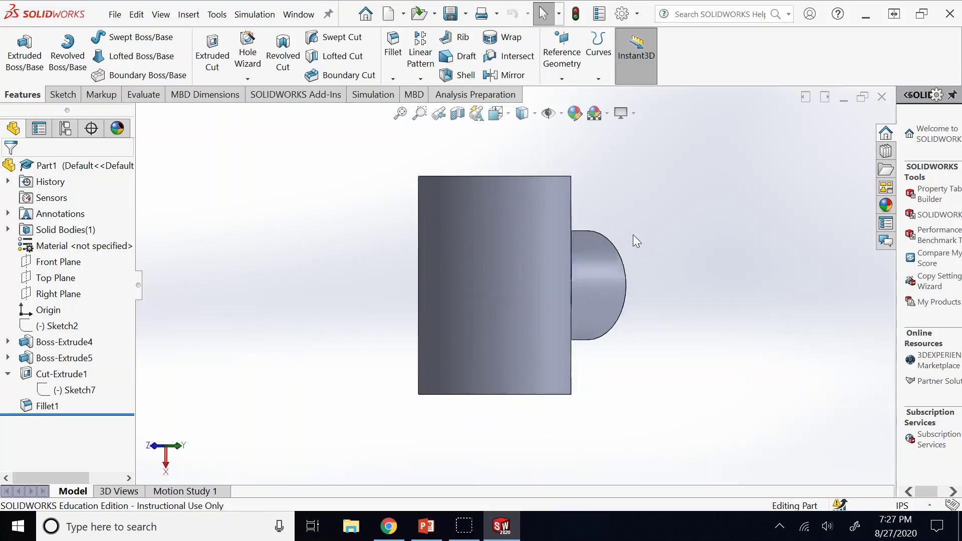
key("shift+Left")
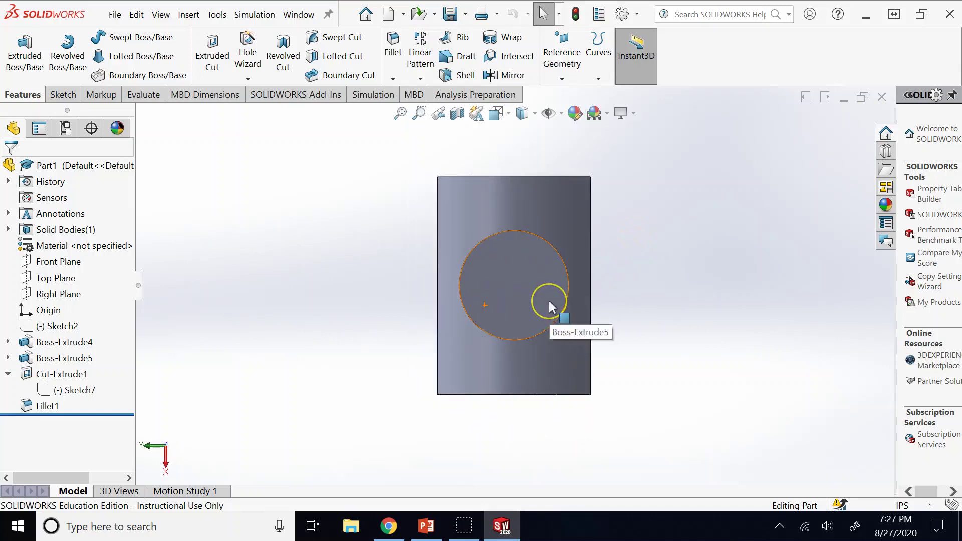
key("shift+Right")
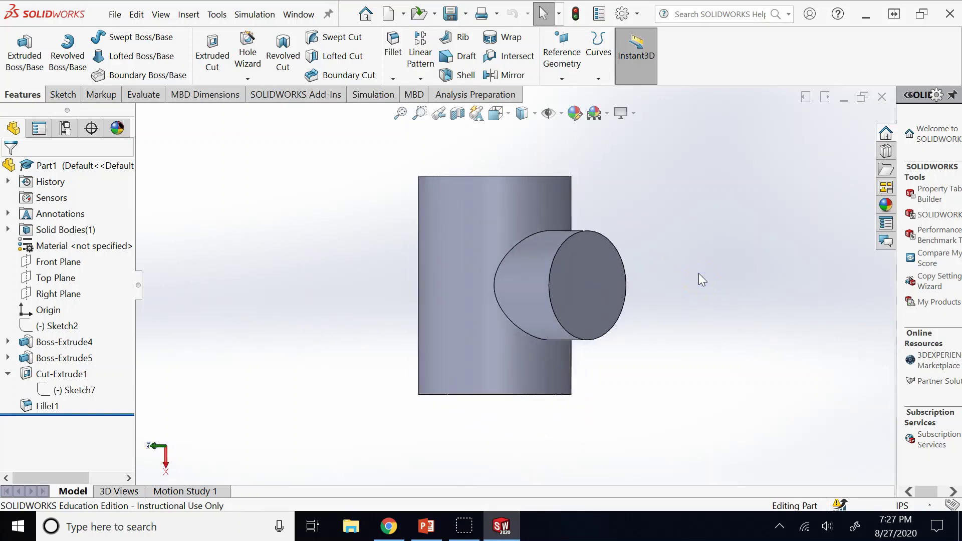
key("ctrl+7")
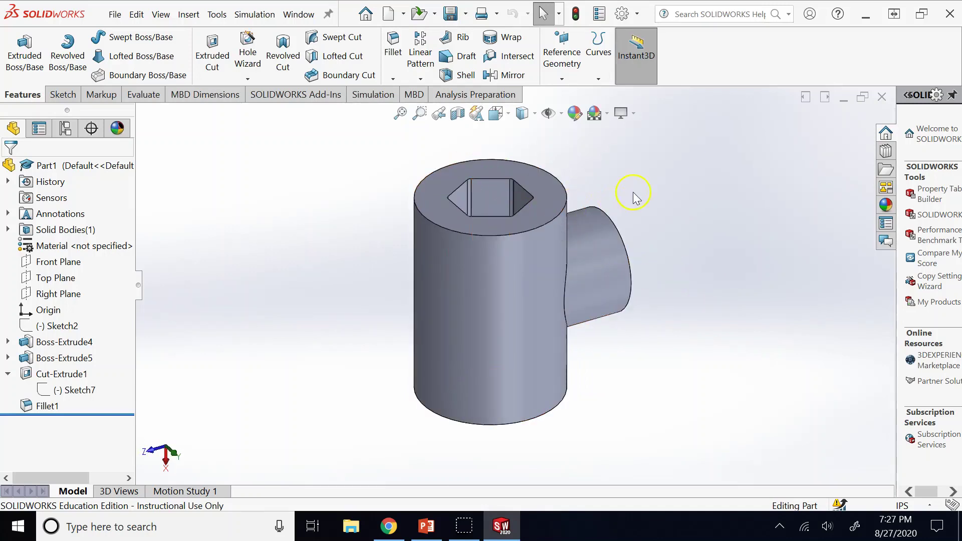
middle_click_drag(570, 204, 691, 280)
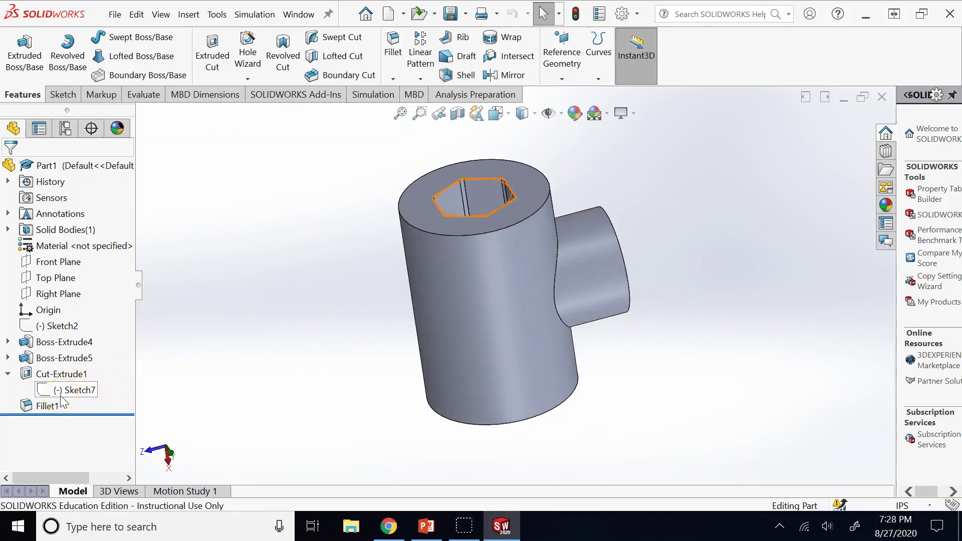
- Delete Cut-Extrude1 and Fillet1 together, confirming the warnings
left_click(56, 375)
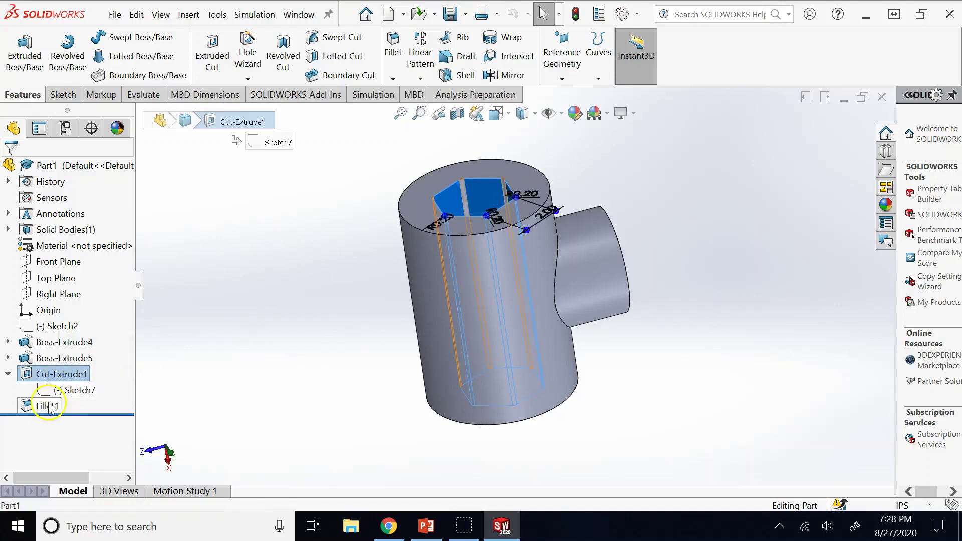
left_click(50, 406, "shift")
right_click(50, 407)
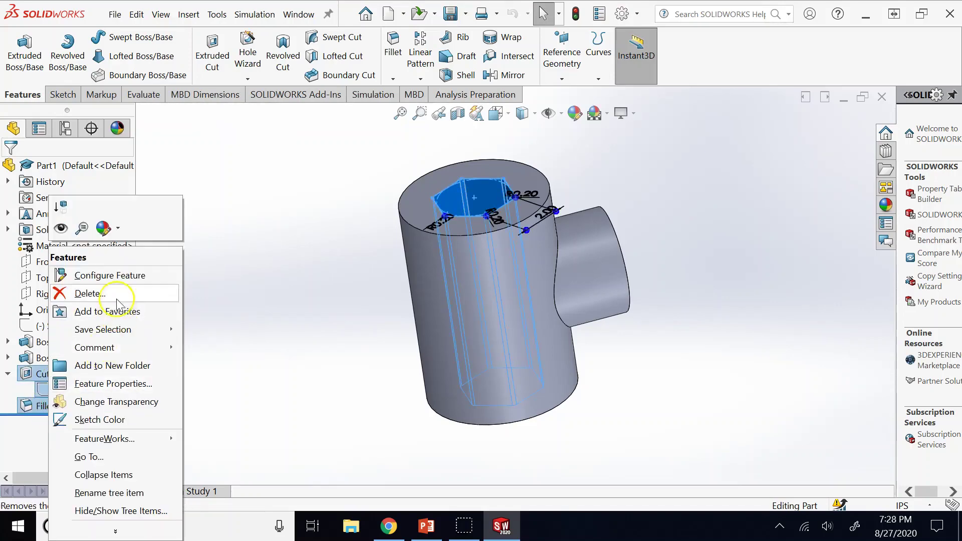
left_click(92, 294)
left_click(557, 261)
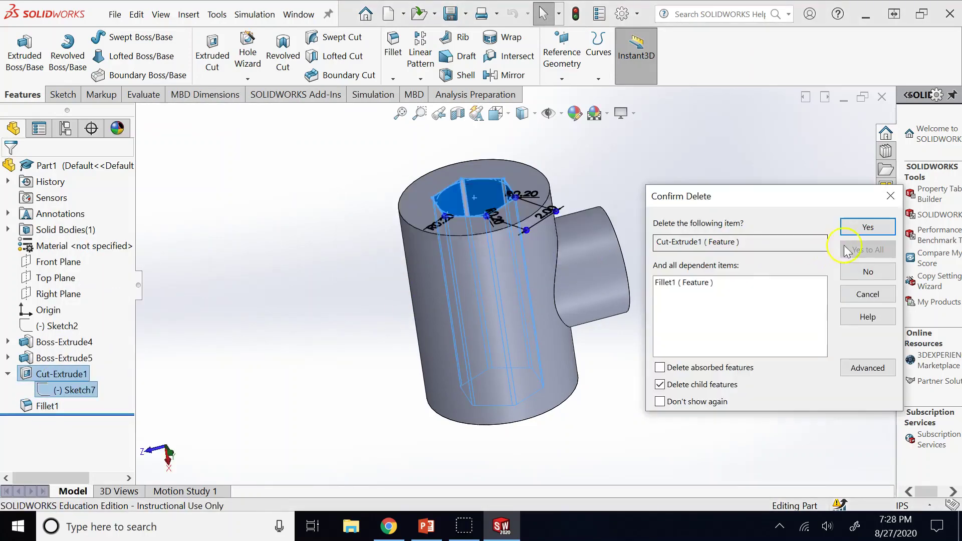
left_click(871, 228)
left_click(282, 247)
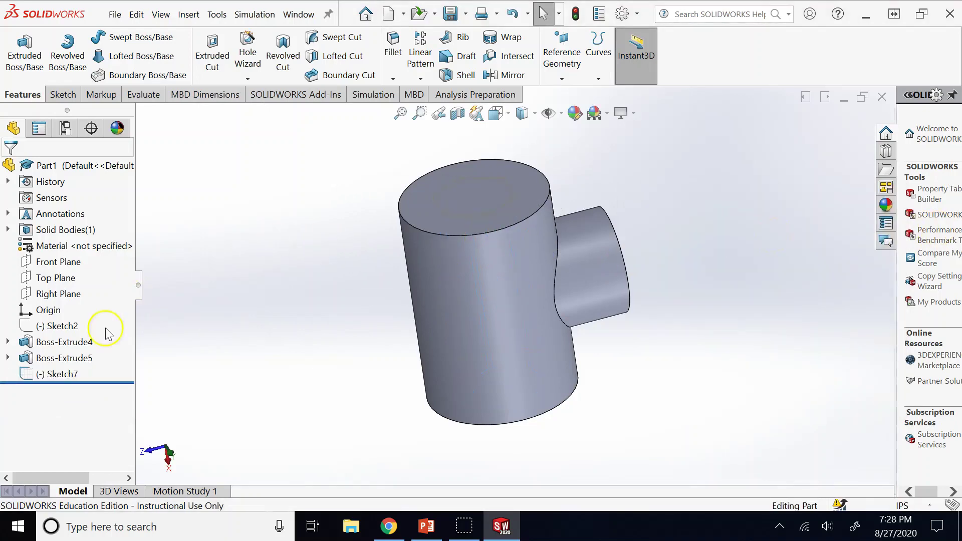
- Delete the leftover Sketch7 so the tee ends at Boss-Extrude5
right_click(60, 374)
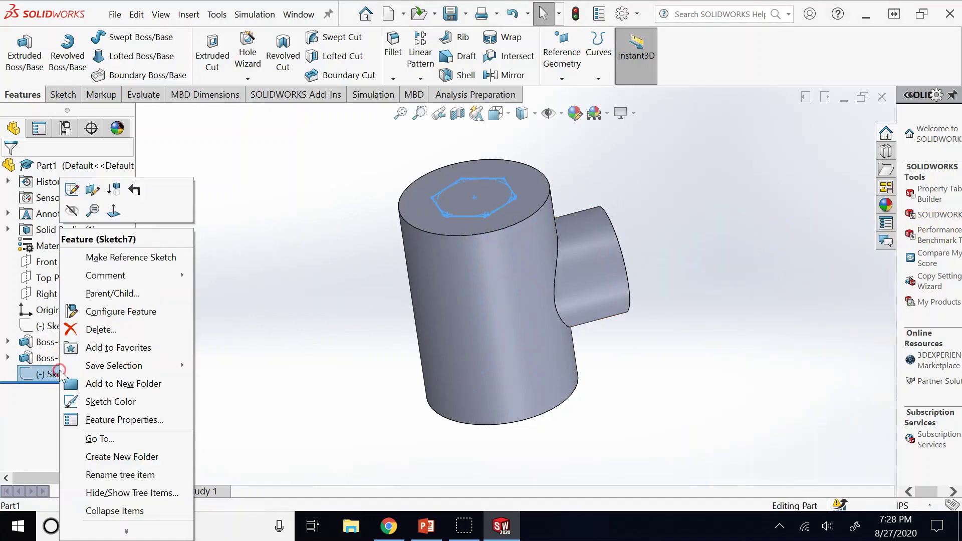
left_click(120, 329)
left_click(842, 229)
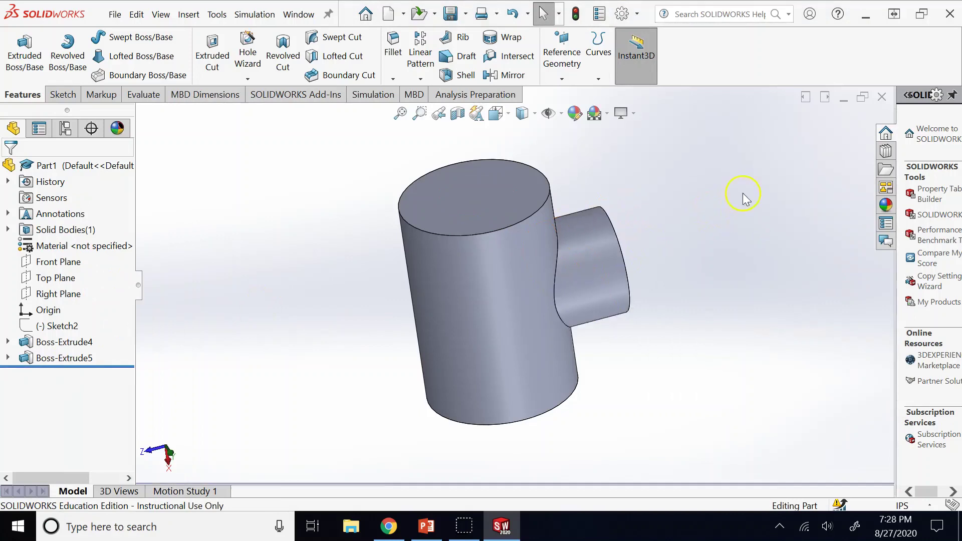
middle_click_drag(743, 193, 695, 201)
- Sketch on the cylinder's top face a circle offset 0.40 in inward from its edge
left_click(459, 205)
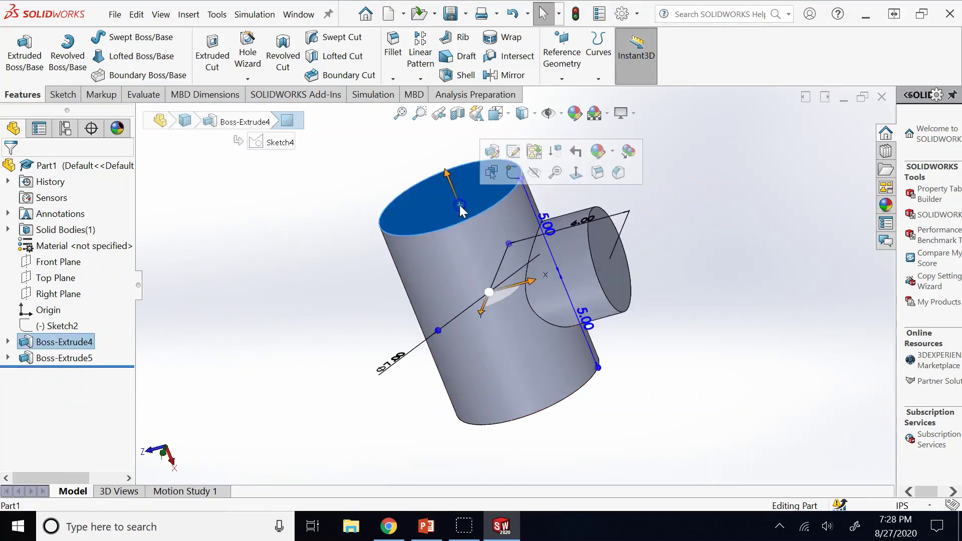
left_click(518, 175)
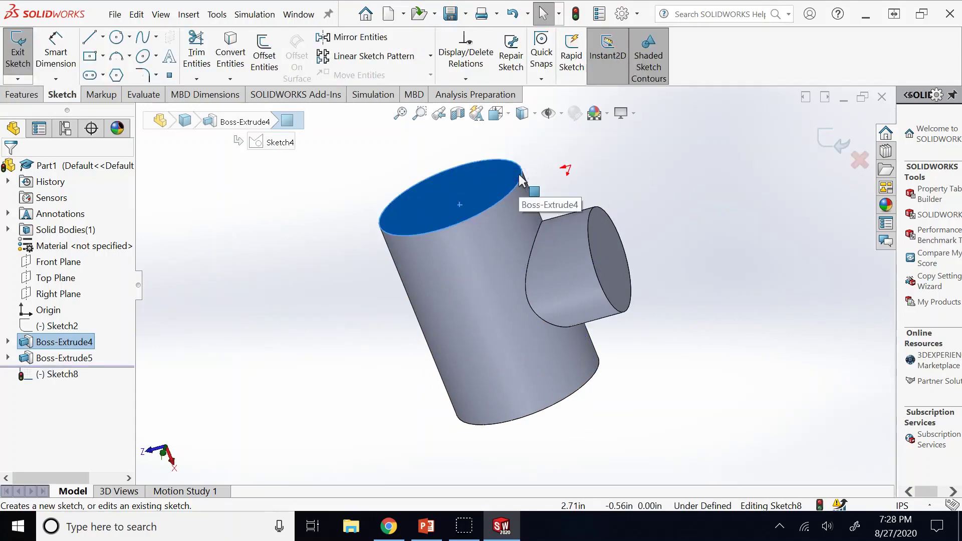
left_click_drag(534, 182, 542, 176)
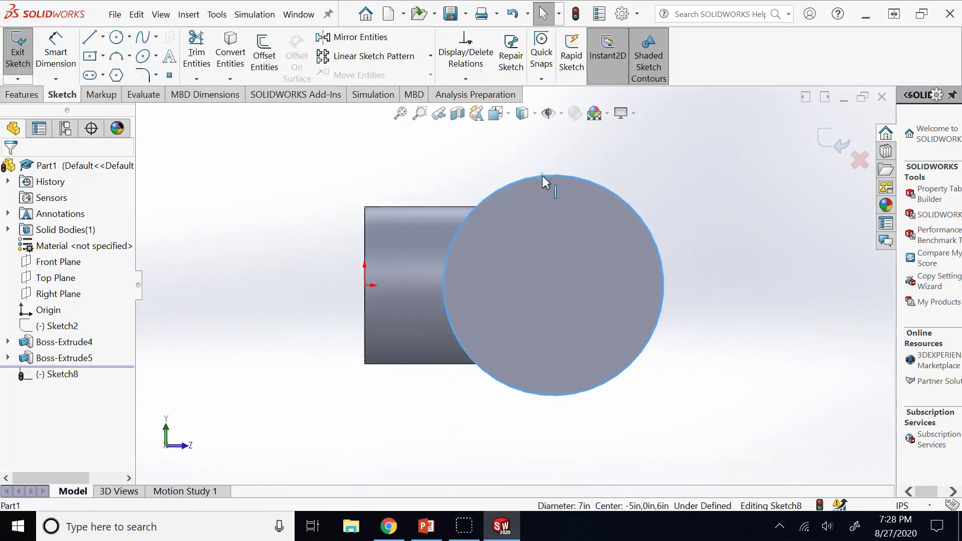
left_click(264, 54)
left_click(82, 231)
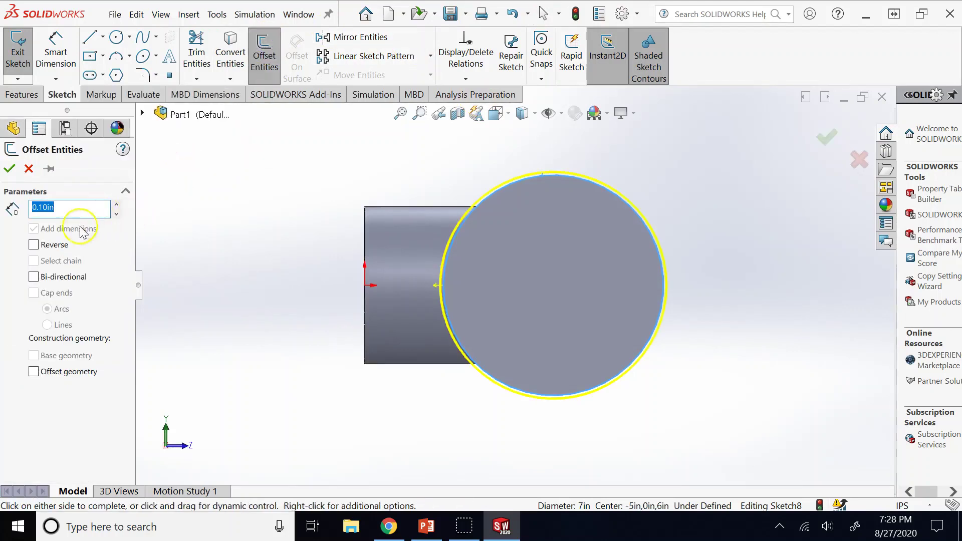
left_click(34, 244)
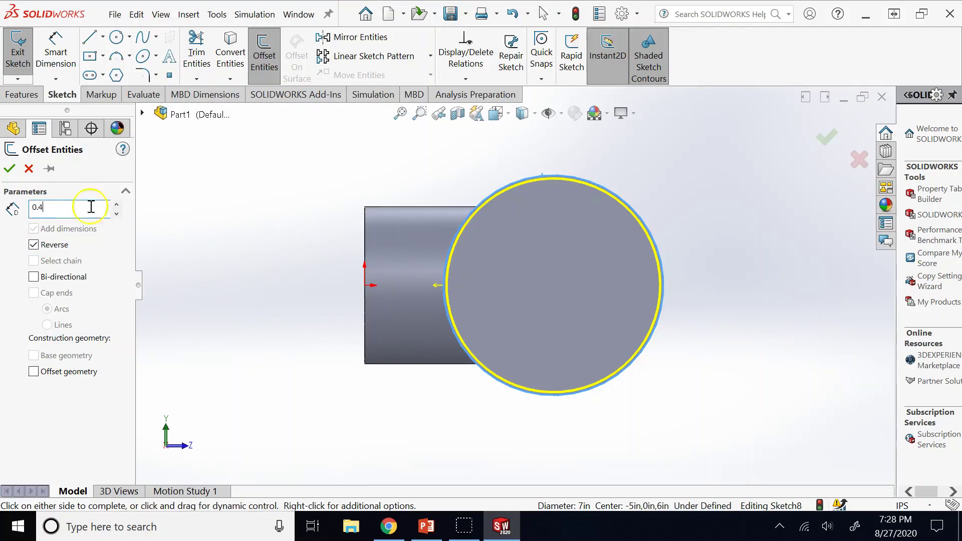
left_click(215, 209)
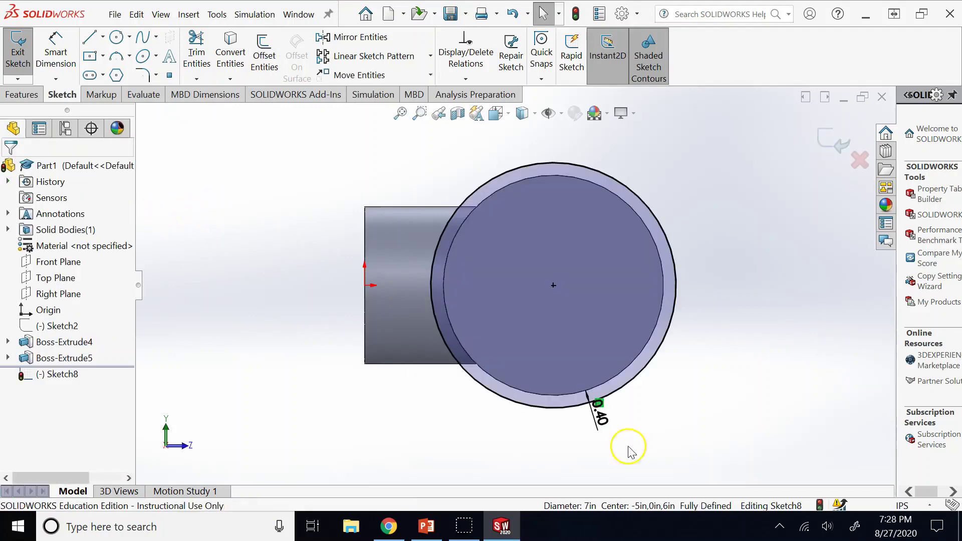
double_click(599, 408)
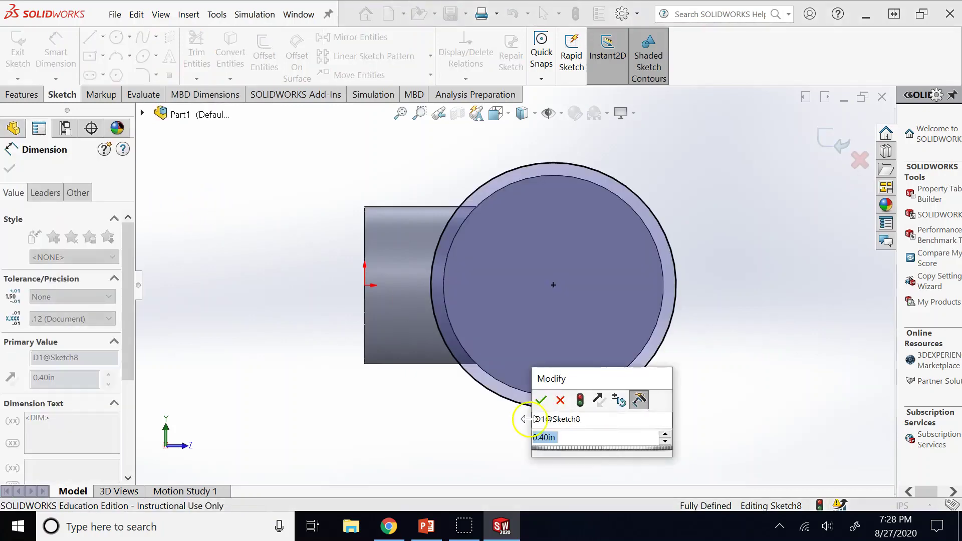
left_click(597, 400)
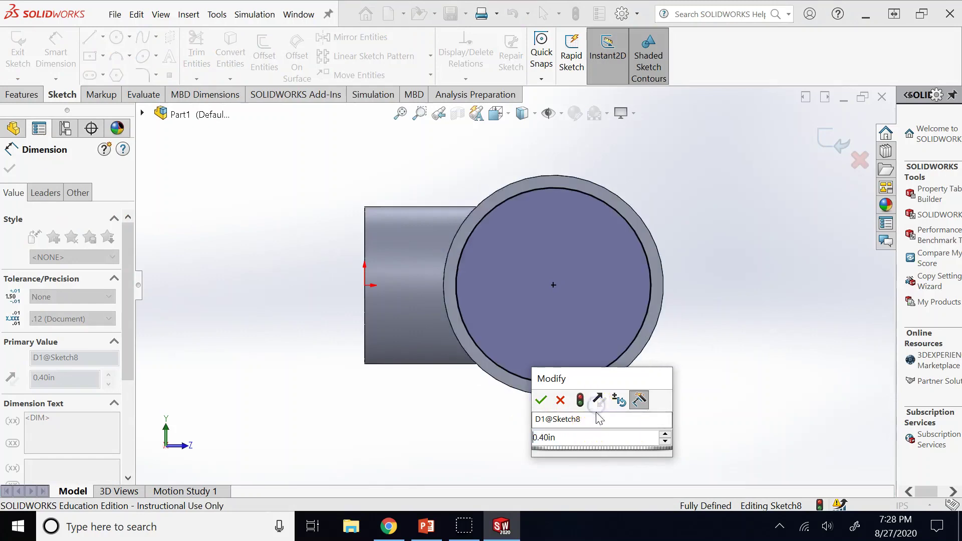
left_click(540, 400)
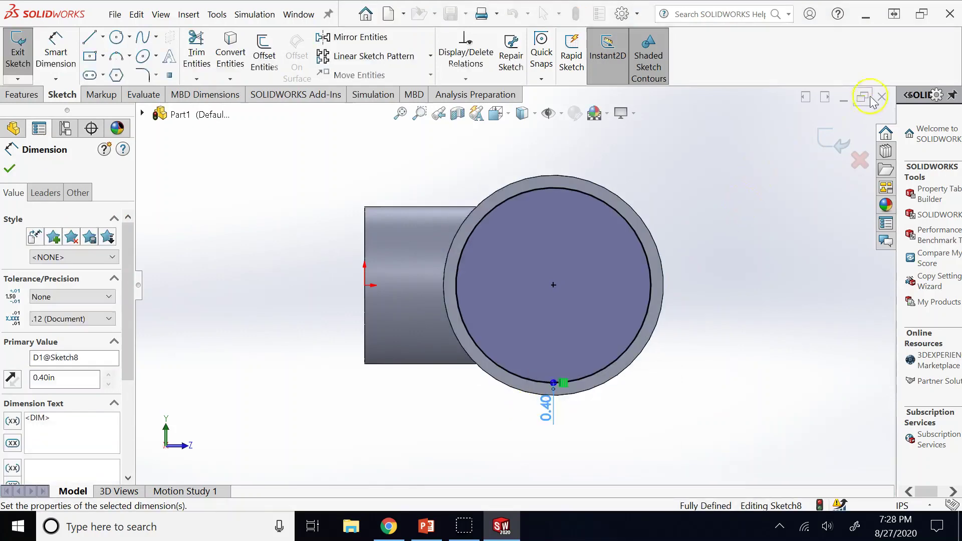
left_click(839, 151)
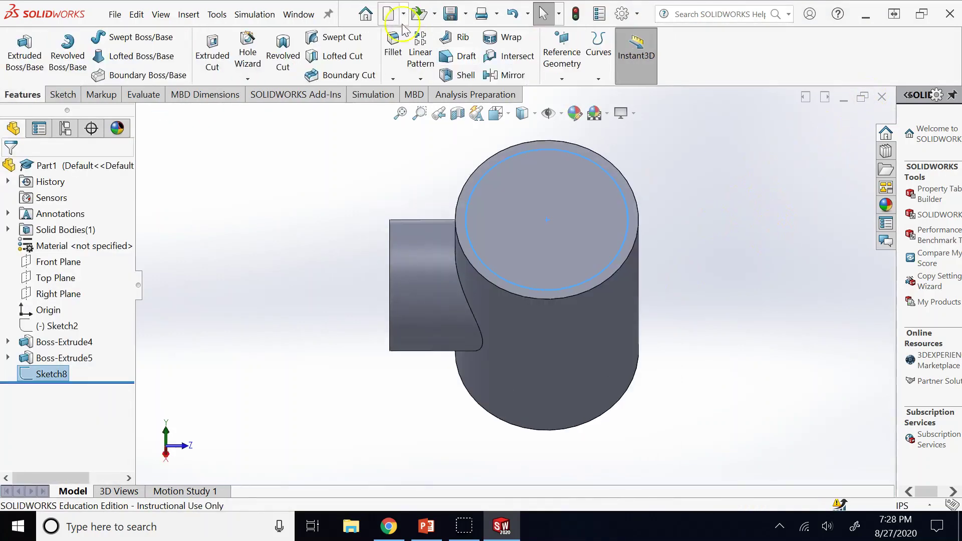
- Cut-extrude the offset circle Through All to hollow the main cylinder
left_click(212, 55)
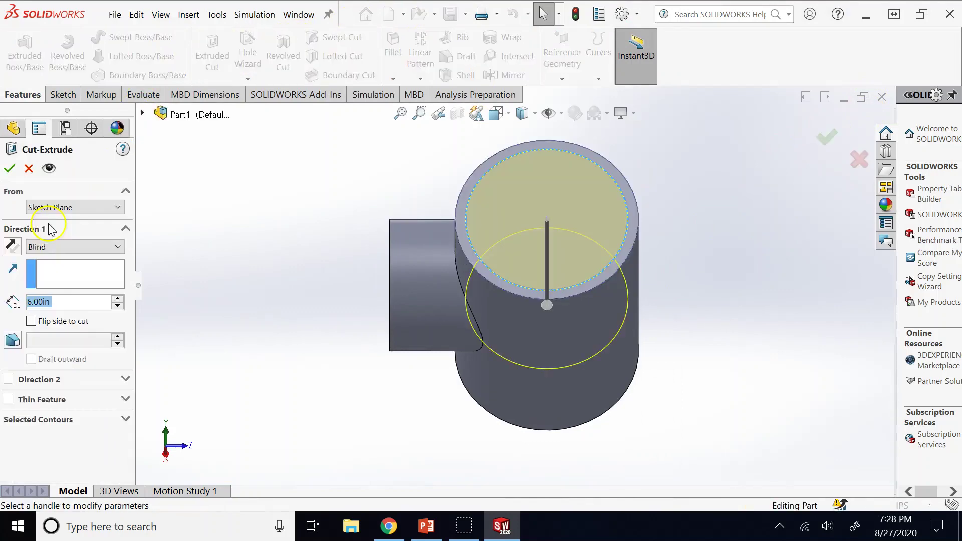
left_click(53, 252)
left_click(50, 269)
left_click(9, 168)
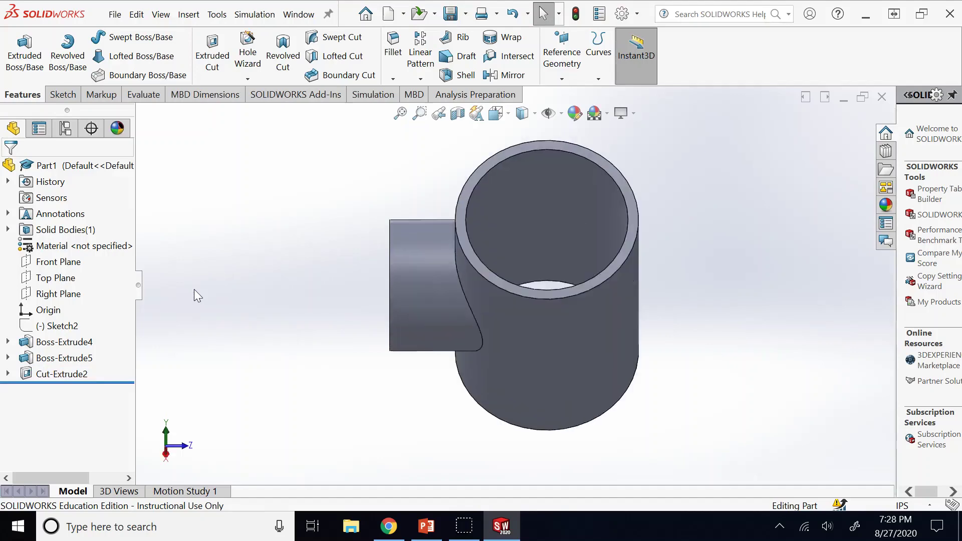
middle_click_drag(194, 289, 437, 269)
- Sketch on the side branch's end face a circle offset 0.40 in inward
left_click(438, 270)
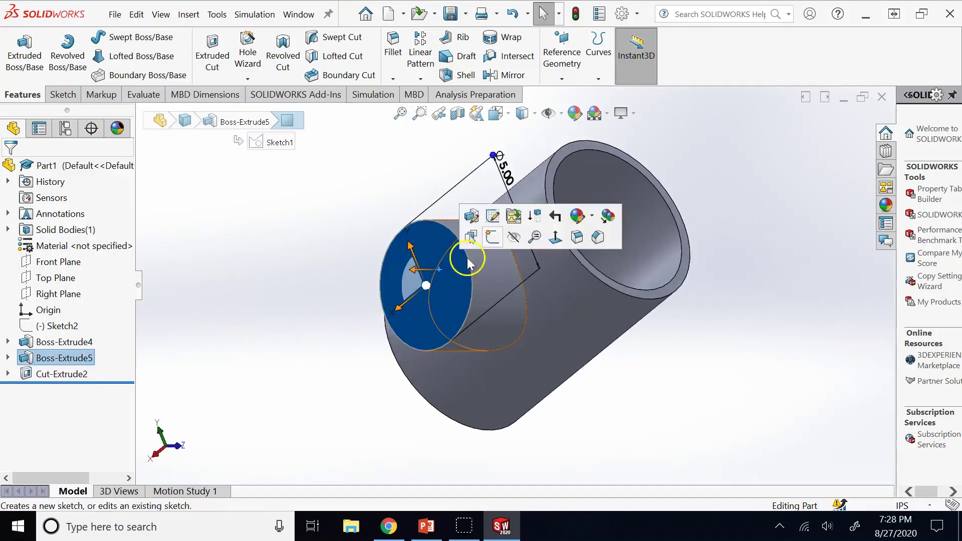
left_click(493, 239)
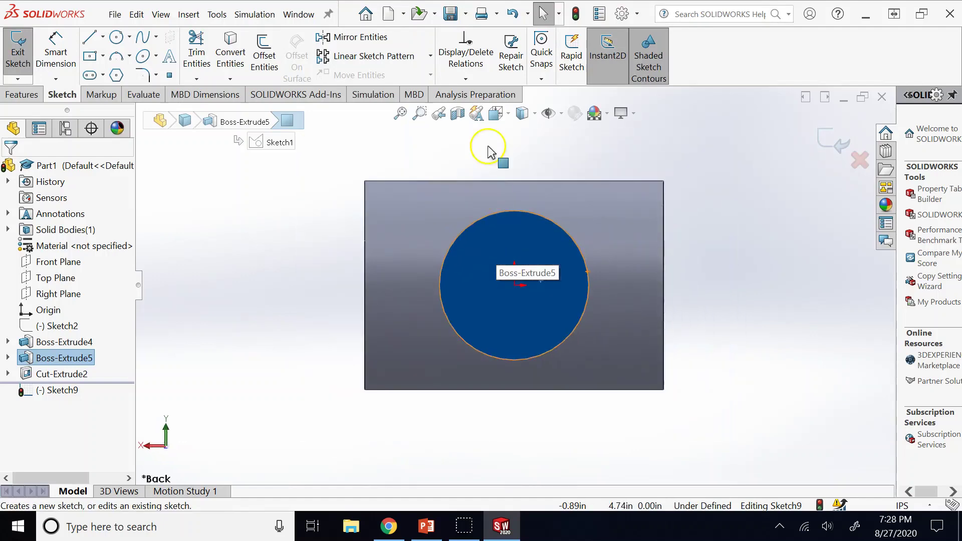
left_click(511, 214)
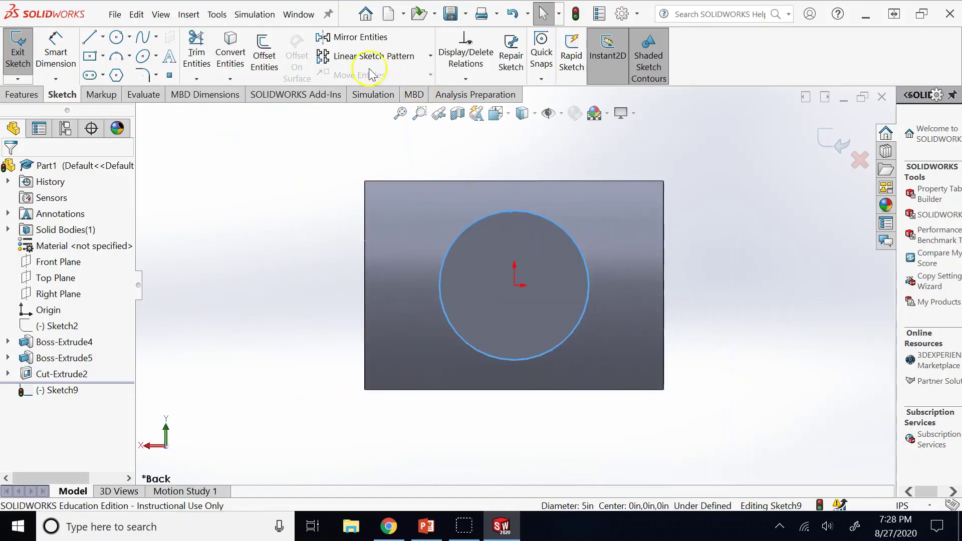
left_click(262, 54)
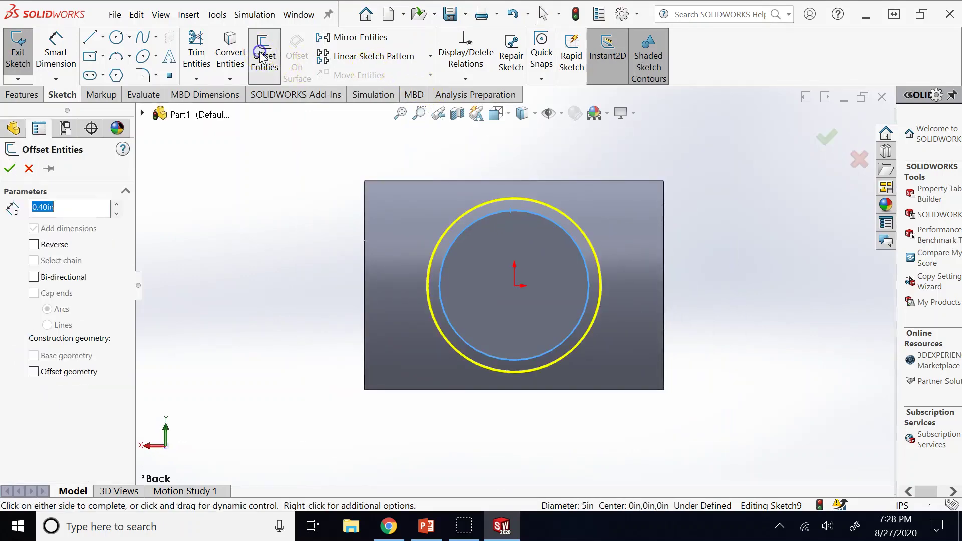
left_click(33, 245)
left_click(9, 168)
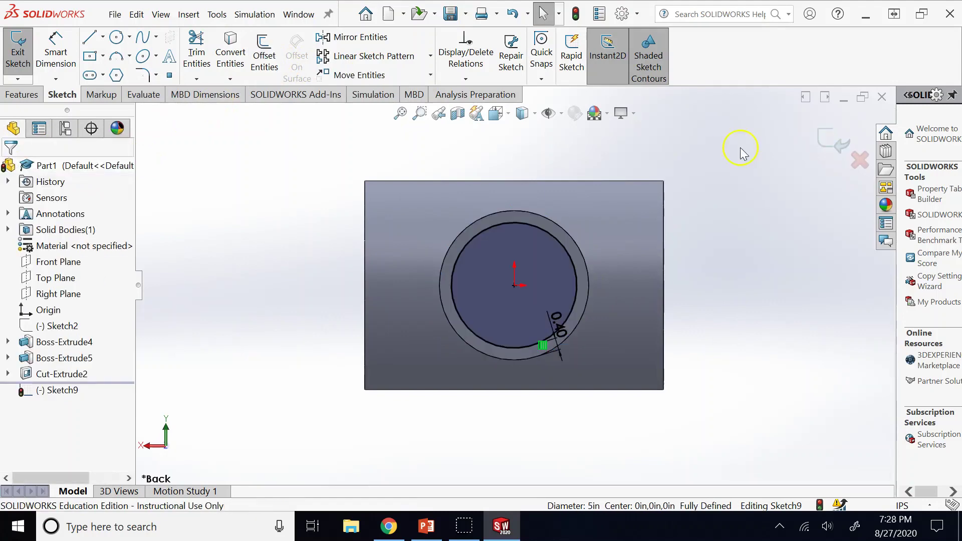
left_click(823, 139)
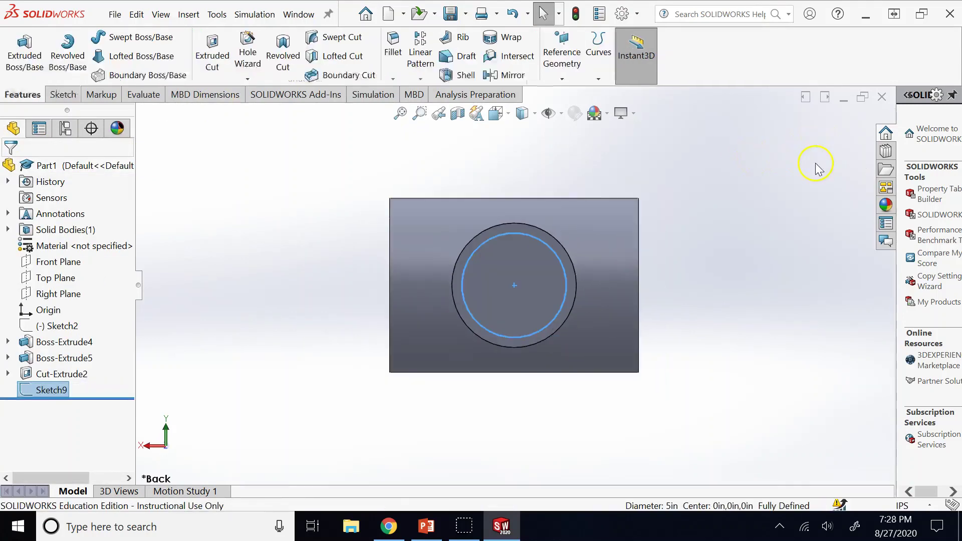
- Cut-extrude the branch circle 6.00 in Blind into the main tube
left_click(212, 49)
middle_click_drag(277, 180, 333, 261)
middle_click_drag(619, 281, 657, 285)
left_click(9, 168)
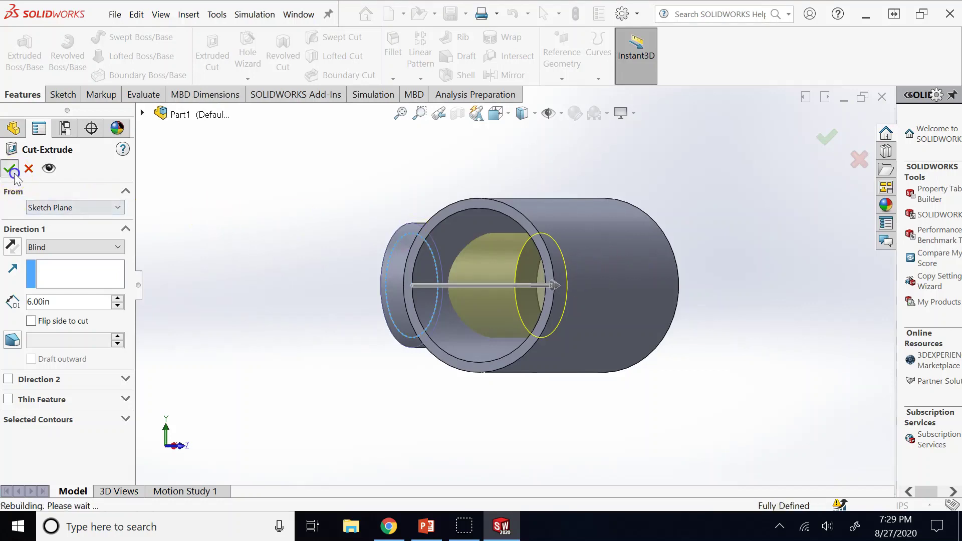
key("Left")
key("Left")
key("Left")
key("Left")
key("Left")
key("Left")
key("Left")
key("Left")
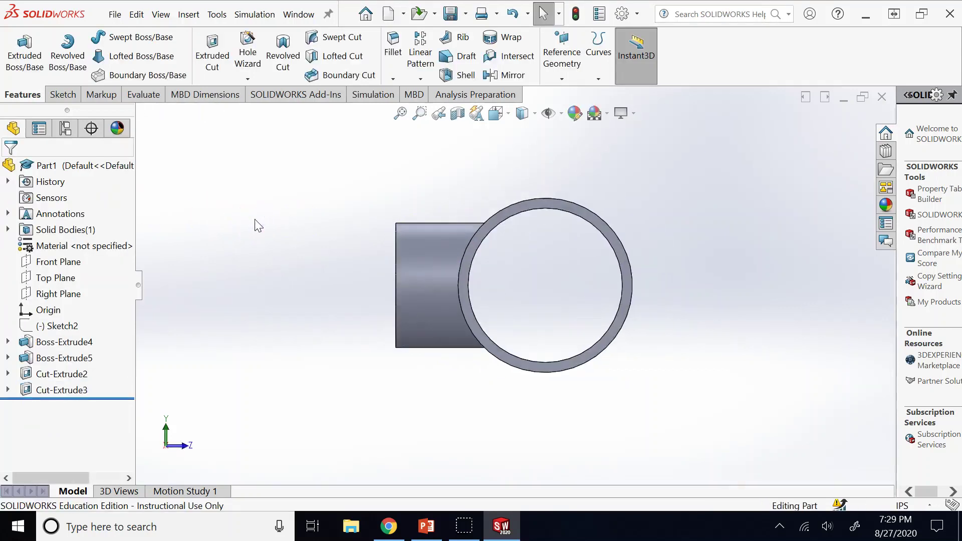
key("Left")
key("Left")
key("Left")
key("Left")
key("Left")
key("Left")
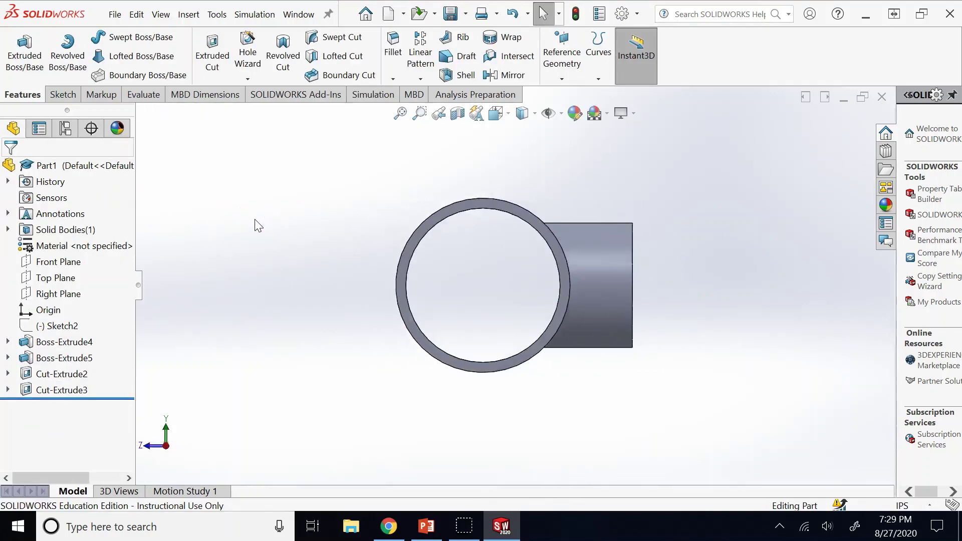
key("Left")
key("Left")
key("Left")
key("Left")
key("Down")
key("Down")
left_click(637, 339)
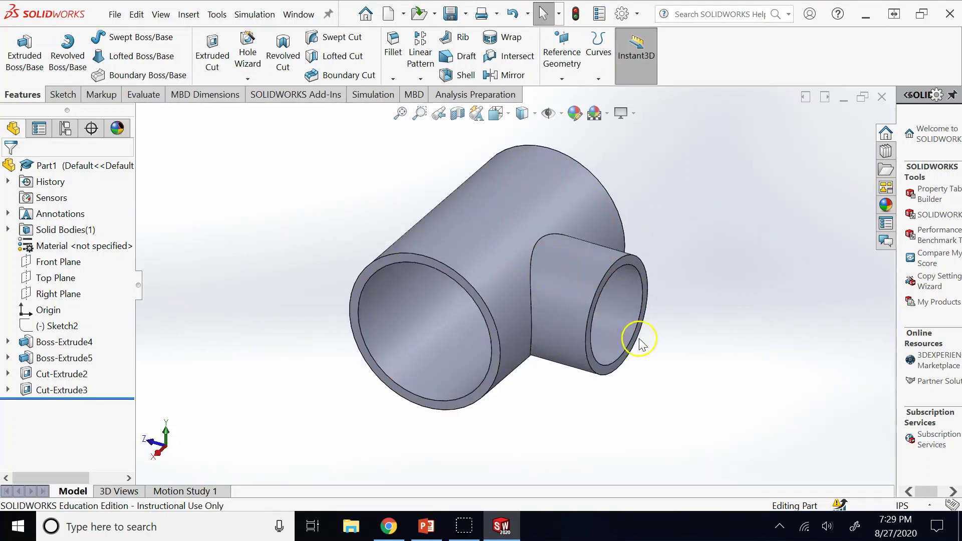
key("Left")
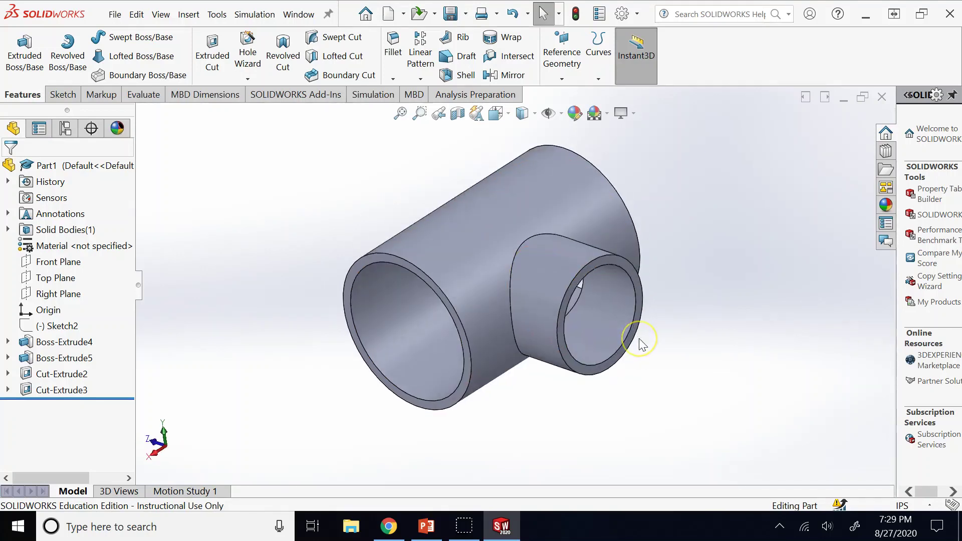
left_click(637, 307)
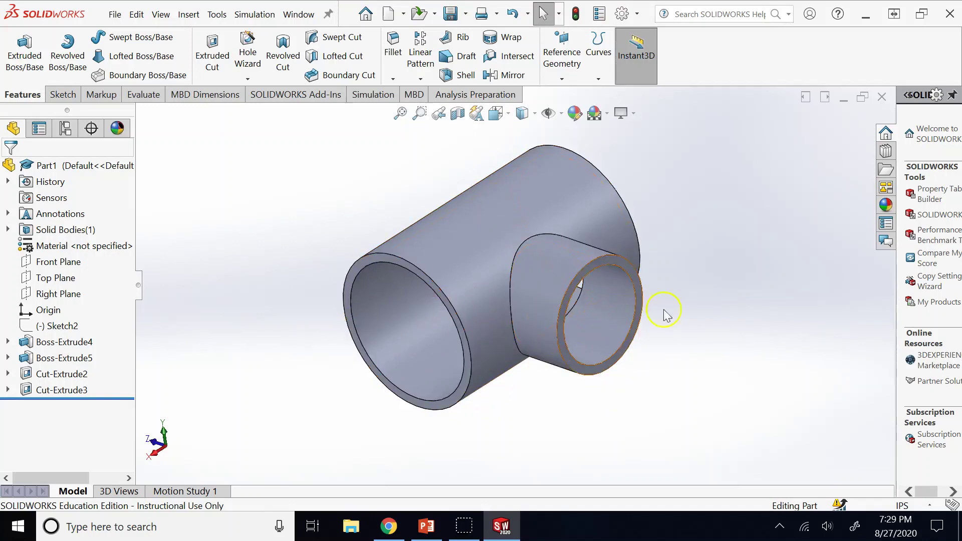
key("Left")
key("Left")
key("Left")
key("Left")
key("Left")
key("Left")
key("Left")
key("Left")
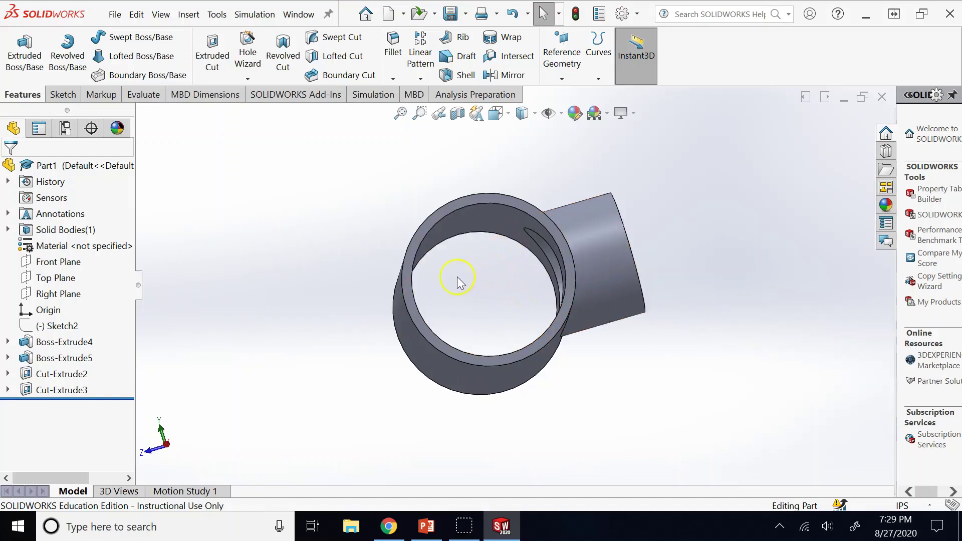
key("ctrl+7")
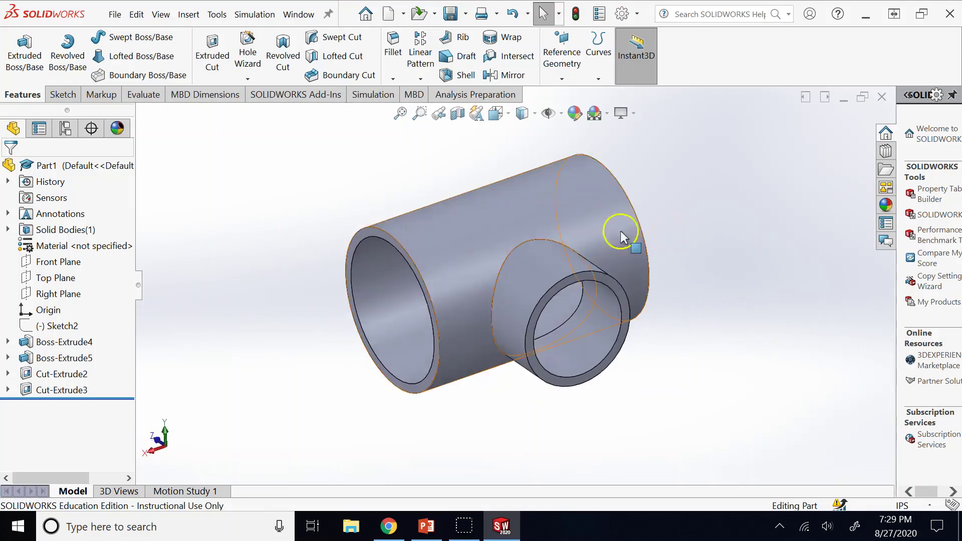
- Inspect Cut-Extrude2 and the tee's end rim, inner bore and branch faces
left_click(51, 384)
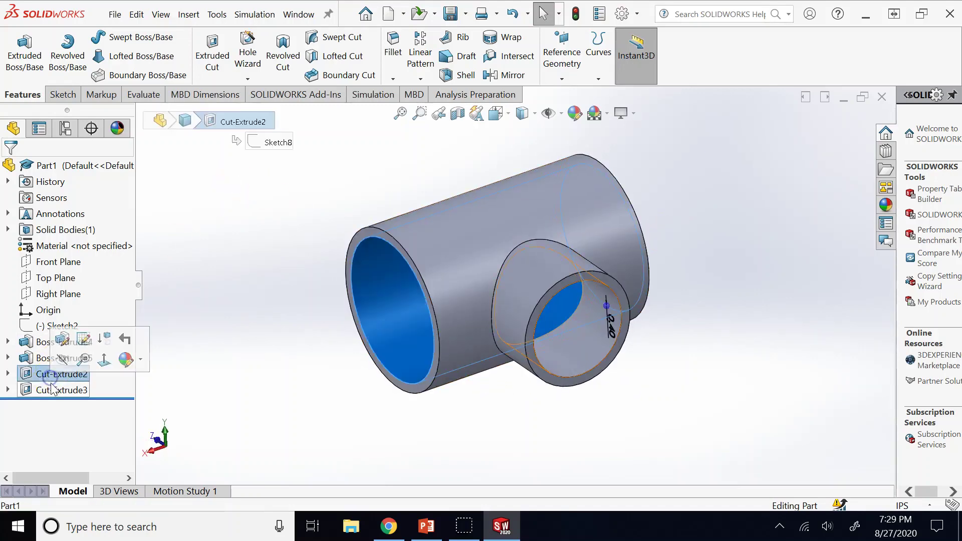
left_click(180, 300)
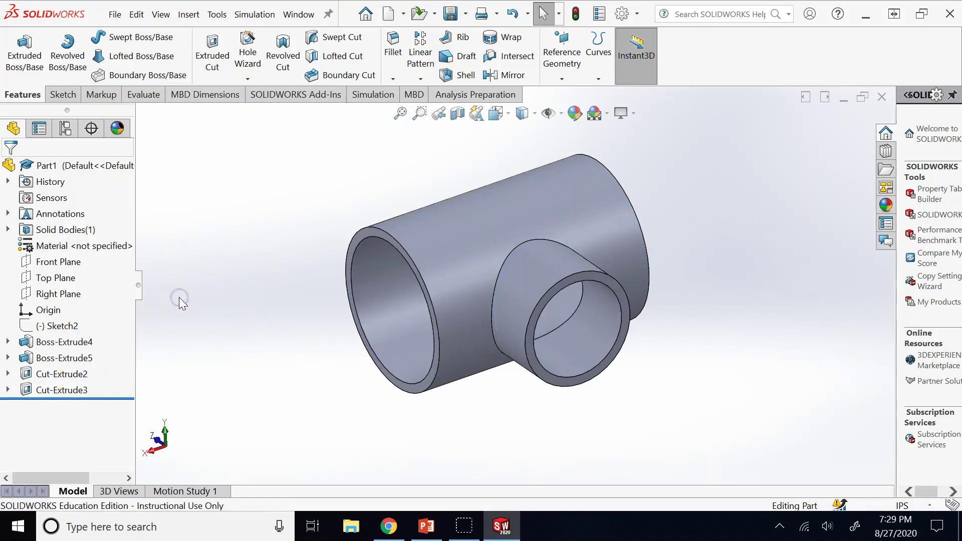
middle_click_drag(294, 285, 425, 336)
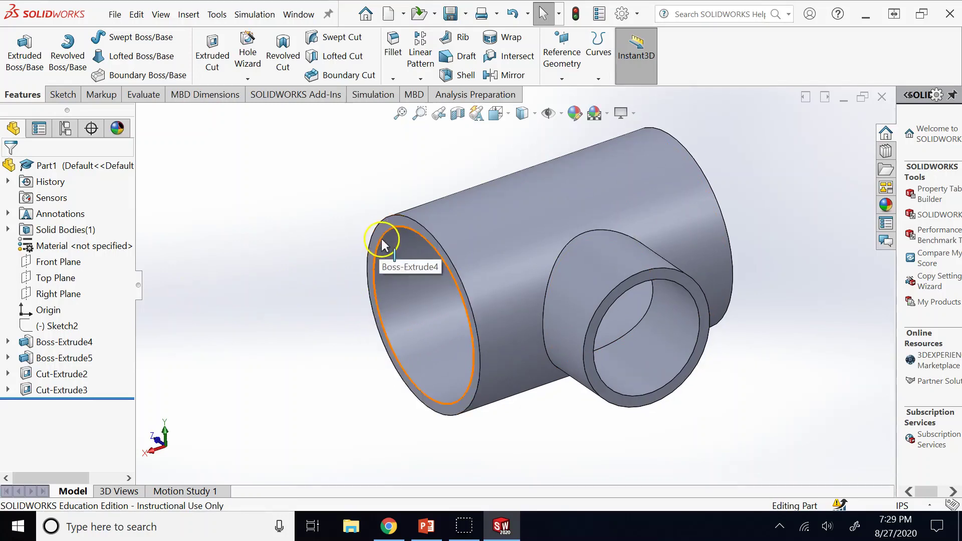
left_click(389, 224)
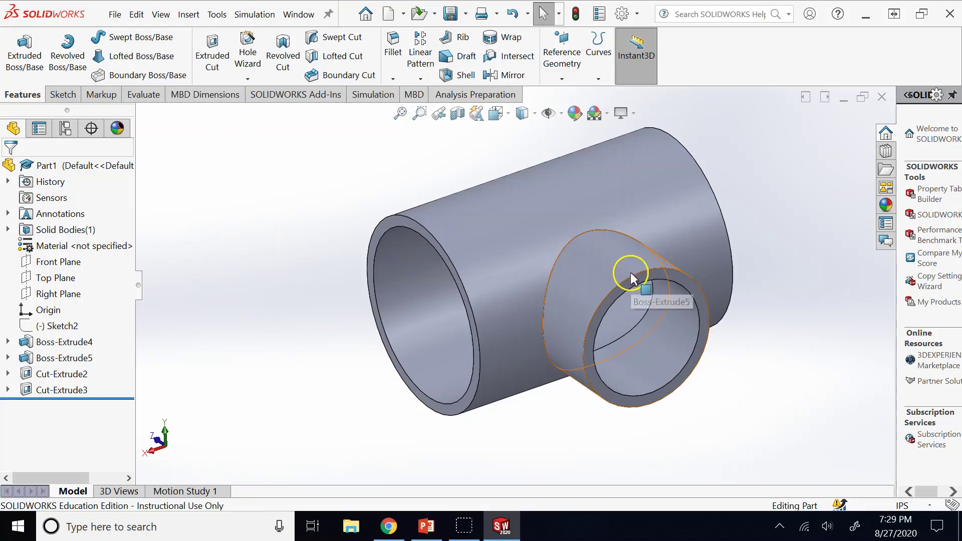
left_click(421, 238)
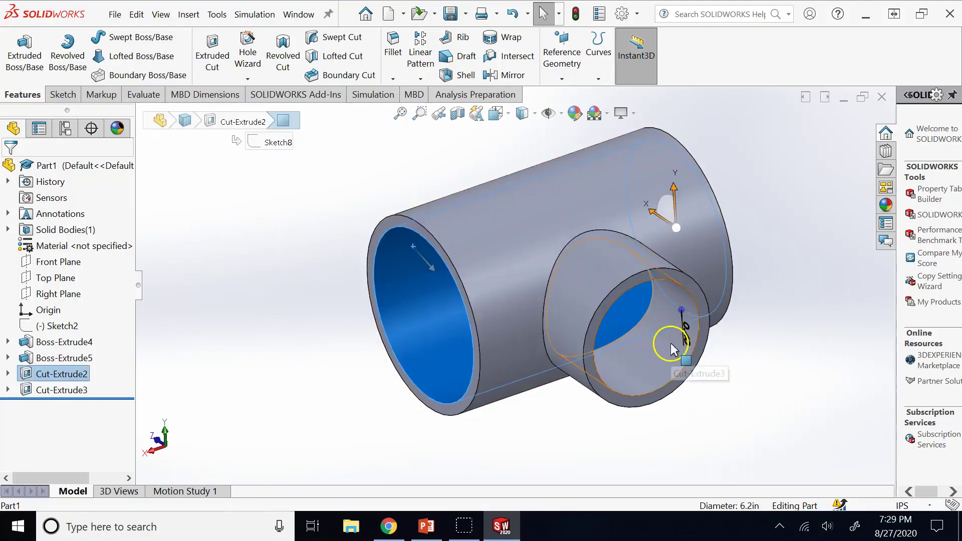
left_click(670, 343)
left_click(757, 205)
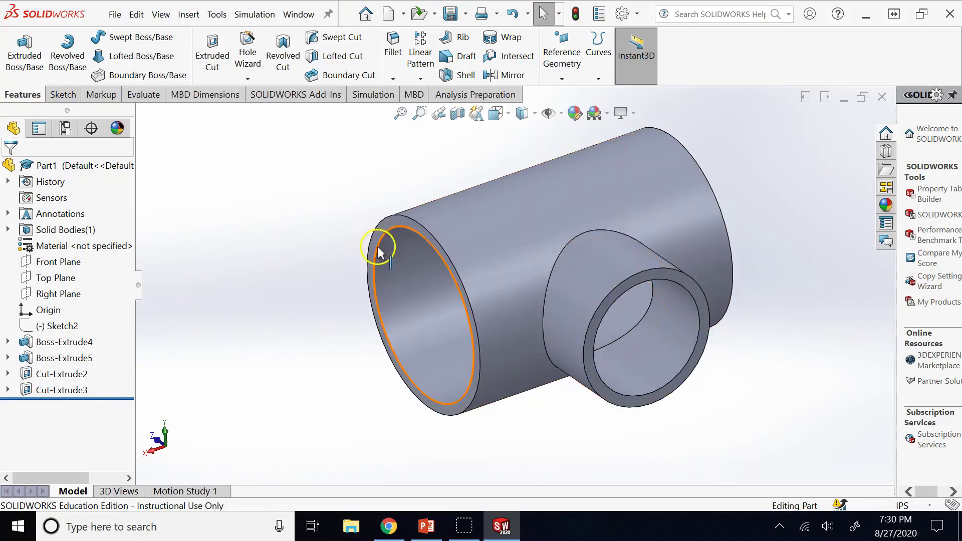
- Delete Cut-Extrude2 and Cut-Extrude3 together
left_click(73, 376)
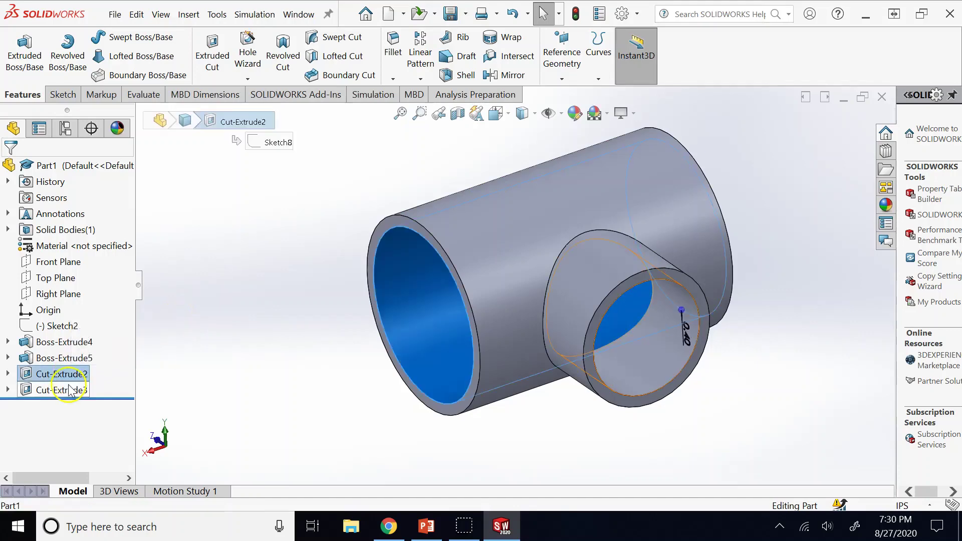
left_click(69, 390, "ctrl")
right_click(69, 391)
left_click(100, 309)
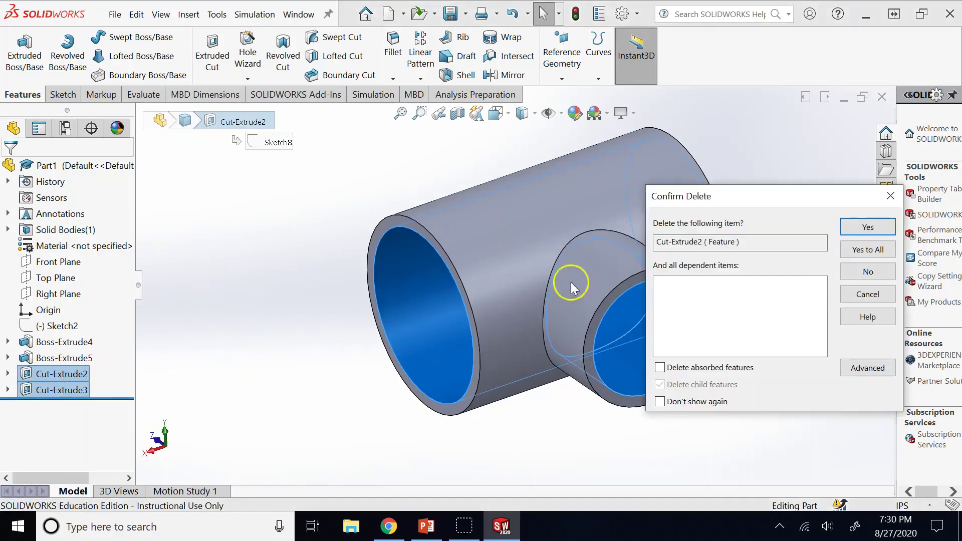
left_click(865, 250)
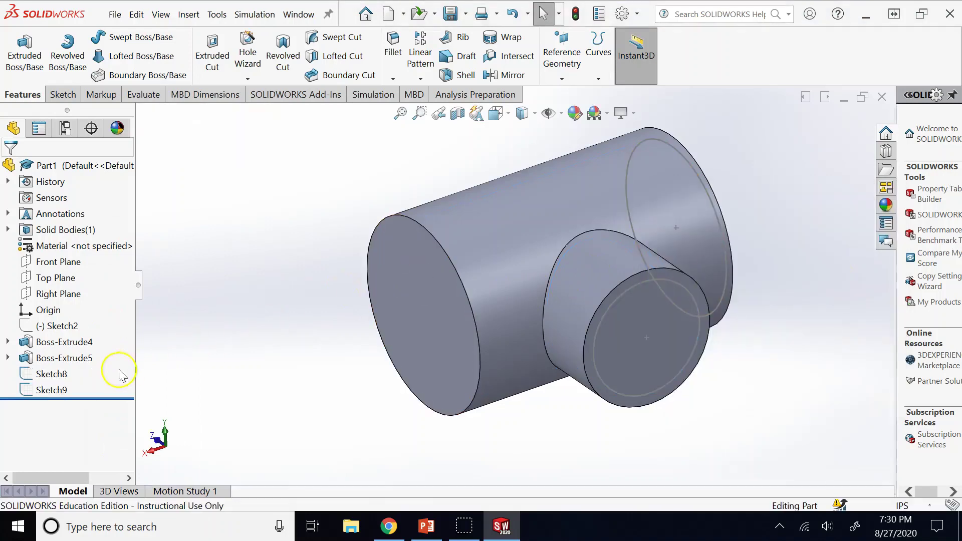
- Delete the leftover Sketch8 and Sketch9
left_click(55, 376)
left_click(55, 390, "ctrl")
right_click(54, 389)
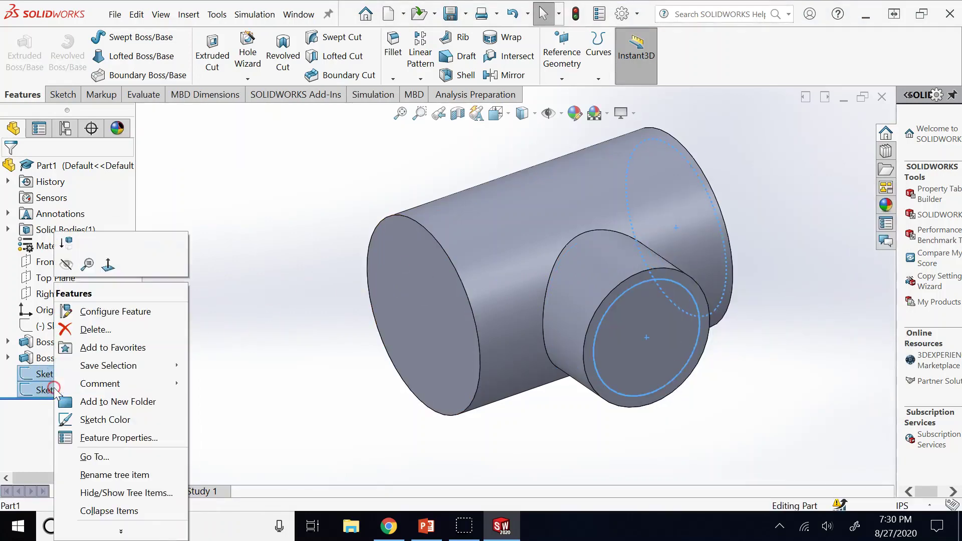
left_click(95, 329)
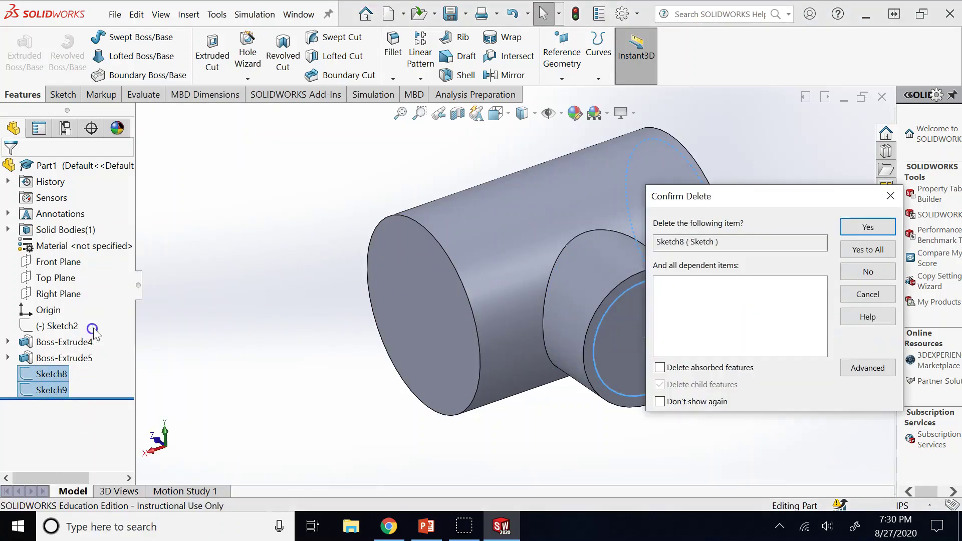
left_click(868, 245)
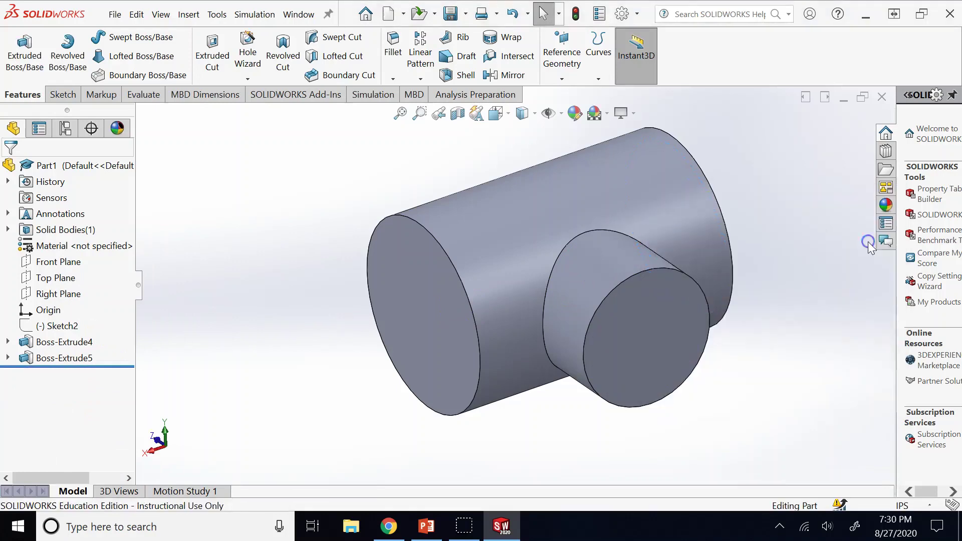
- Shell the tee at 0.4 in thickness, removing the two main-pipe end faces and the branch end face
left_click(463, 76)
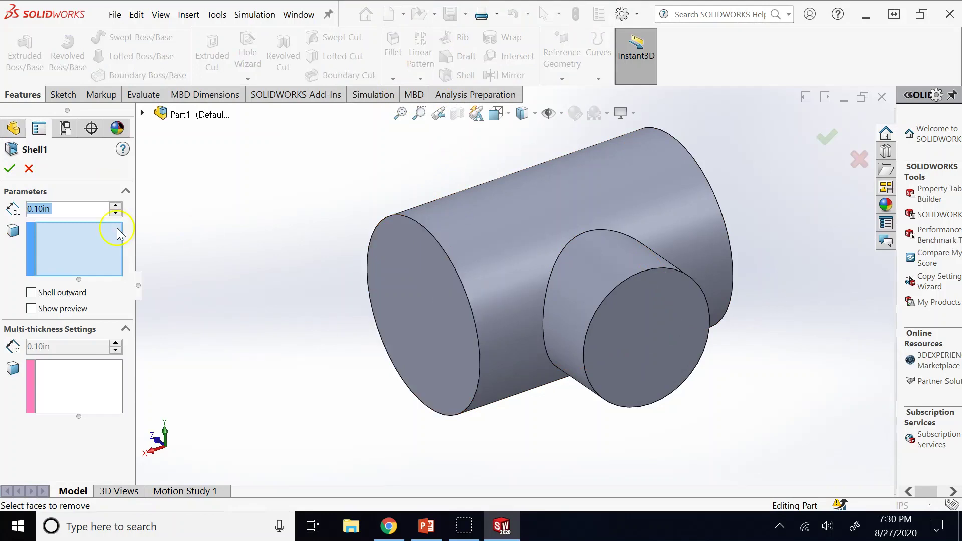
type("0.4")
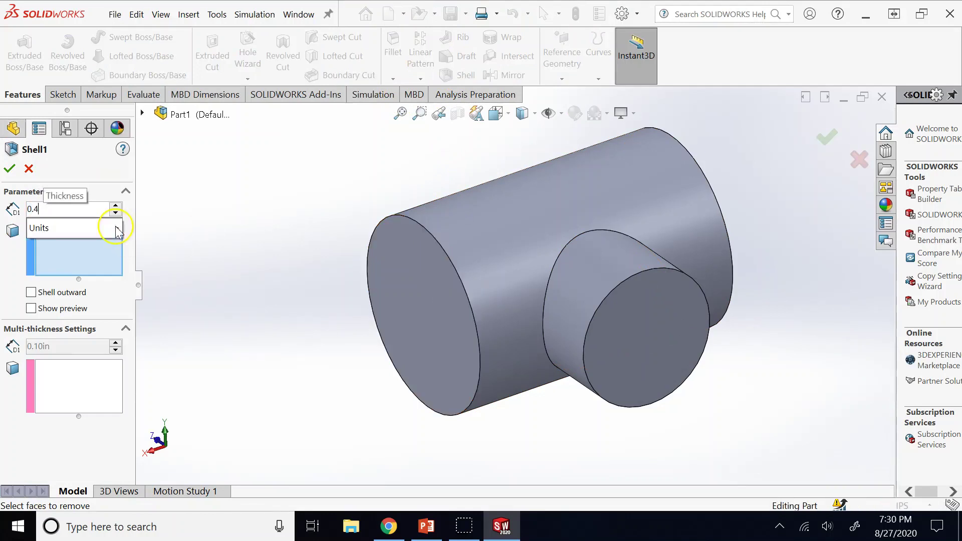
left_click(296, 169)
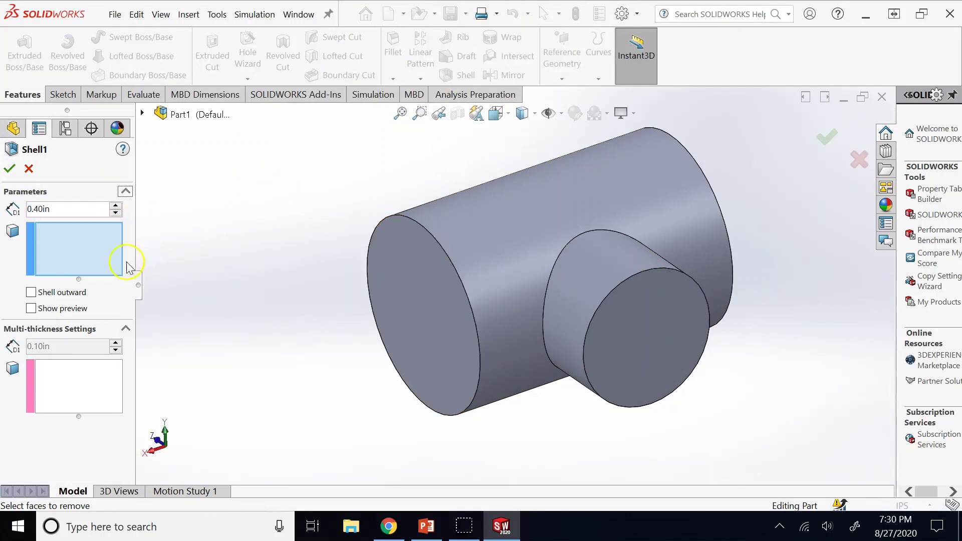
left_click(67, 267)
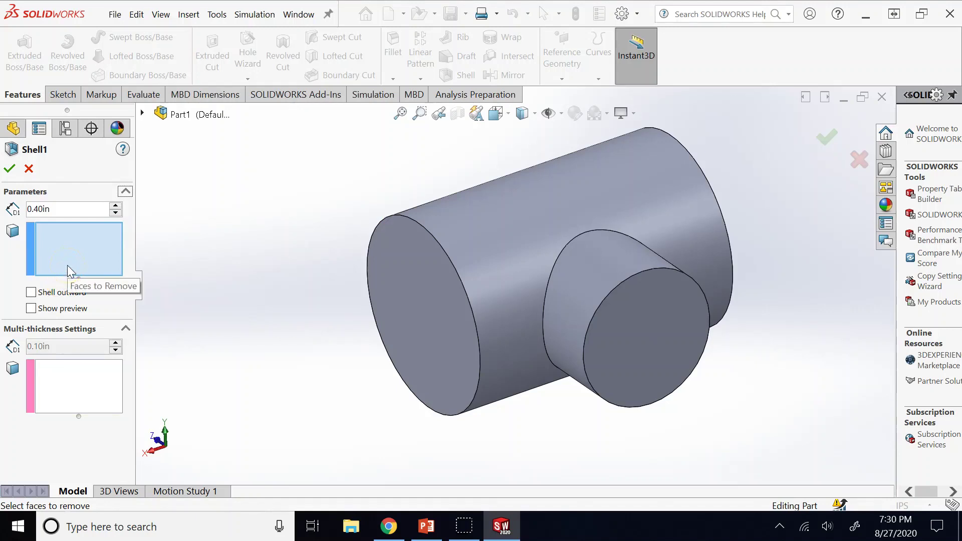
left_click(57, 252)
left_click(398, 321)
left_click(664, 344)
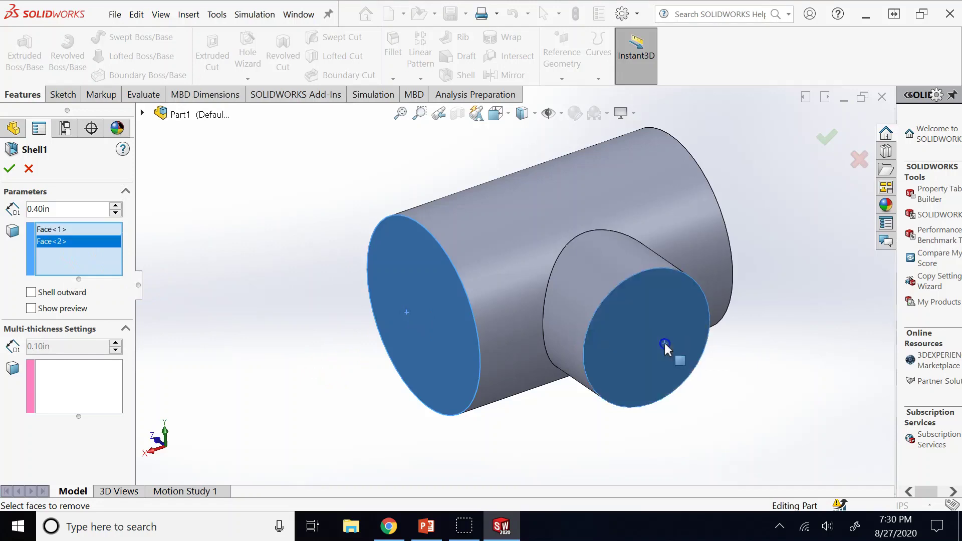
middle_click_drag(708, 337, 674, 257)
left_click(669, 256)
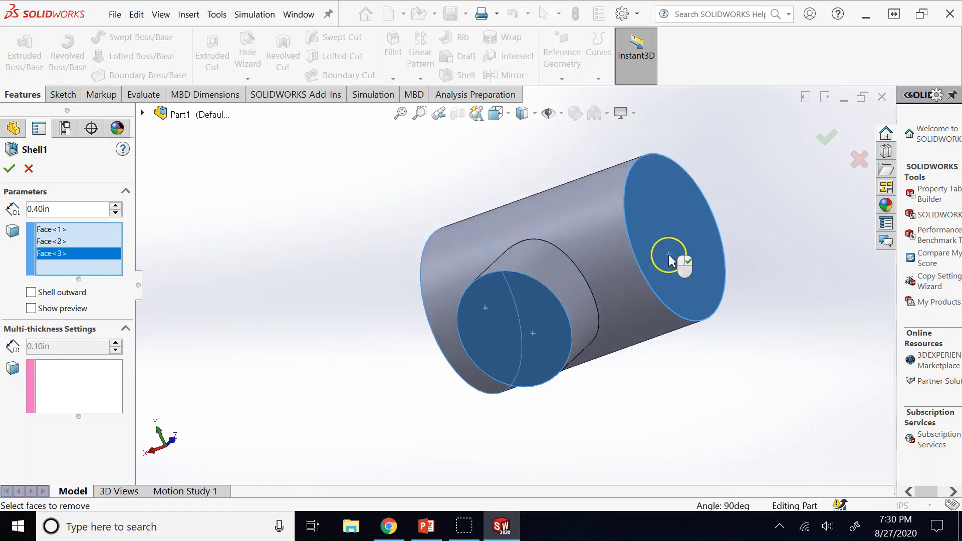
left_click(11, 170)
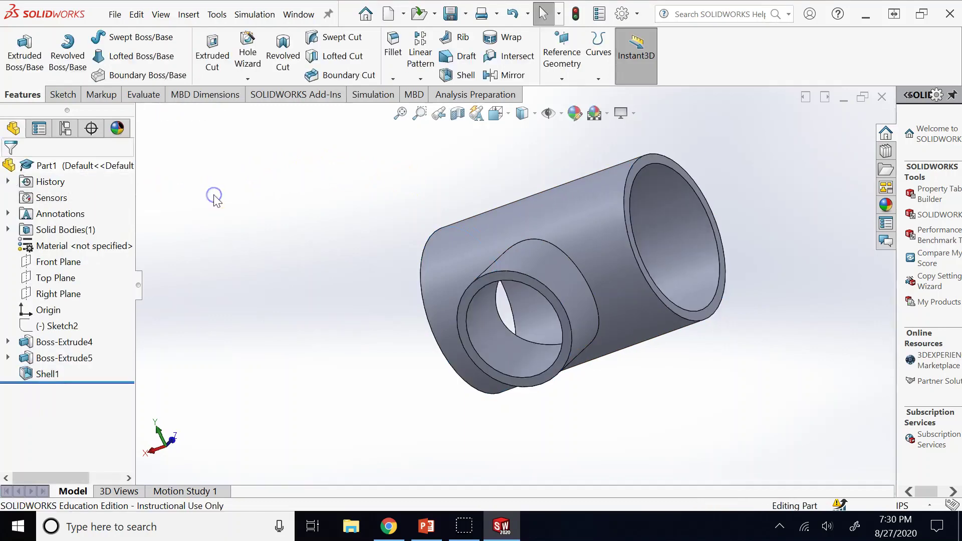
key("shift+Left")
key("shift+Up")
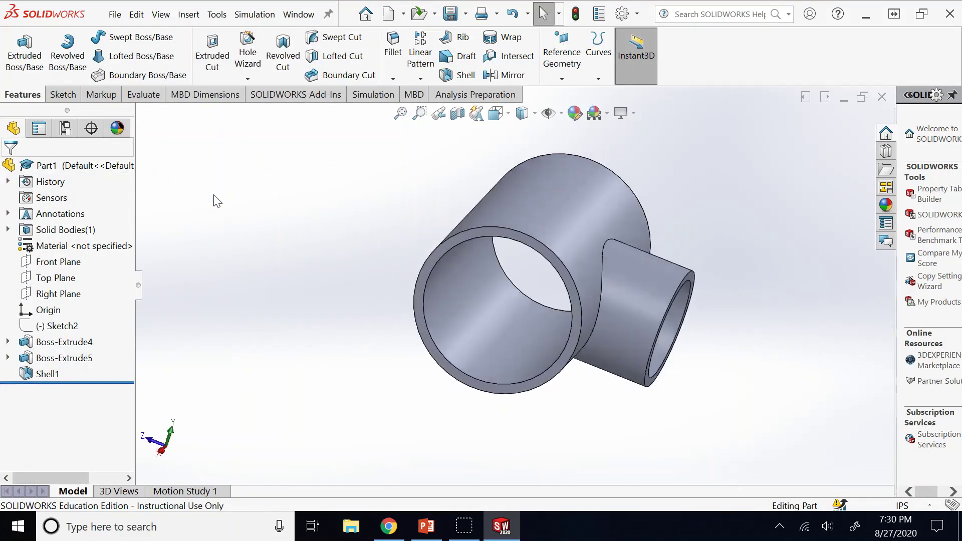
key("shift+Up")
key("shift+Left")
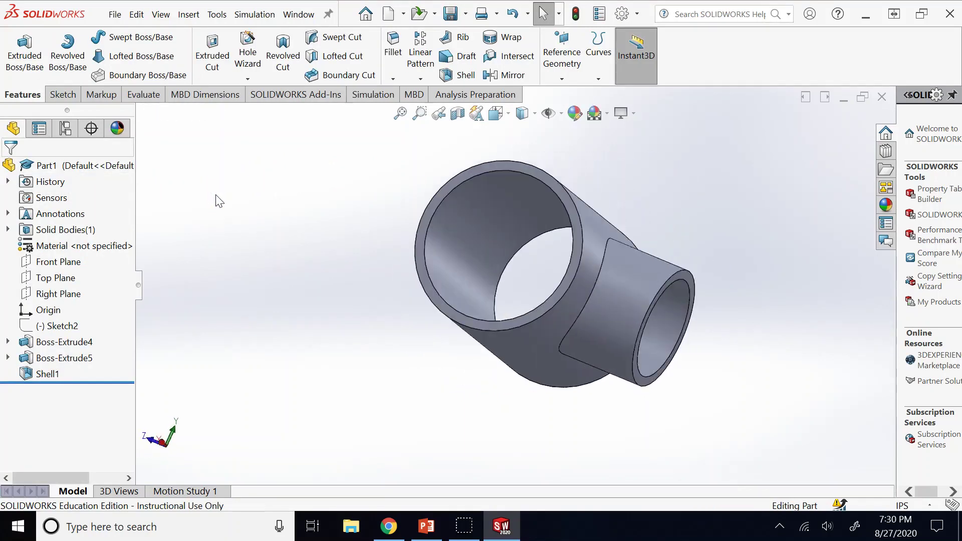
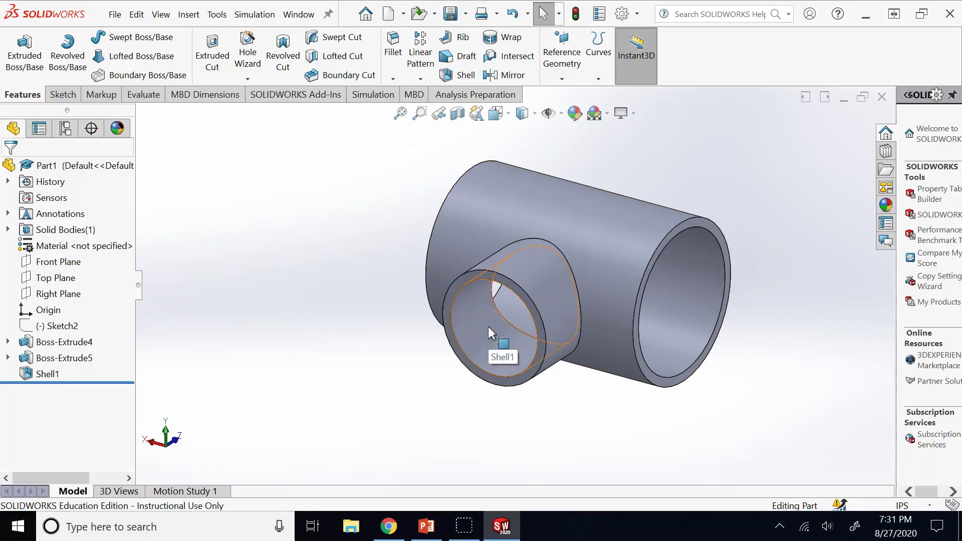
- Clear the selection on the T-pipe model and pick the main pipe's rim edge
left_click(341, 225)
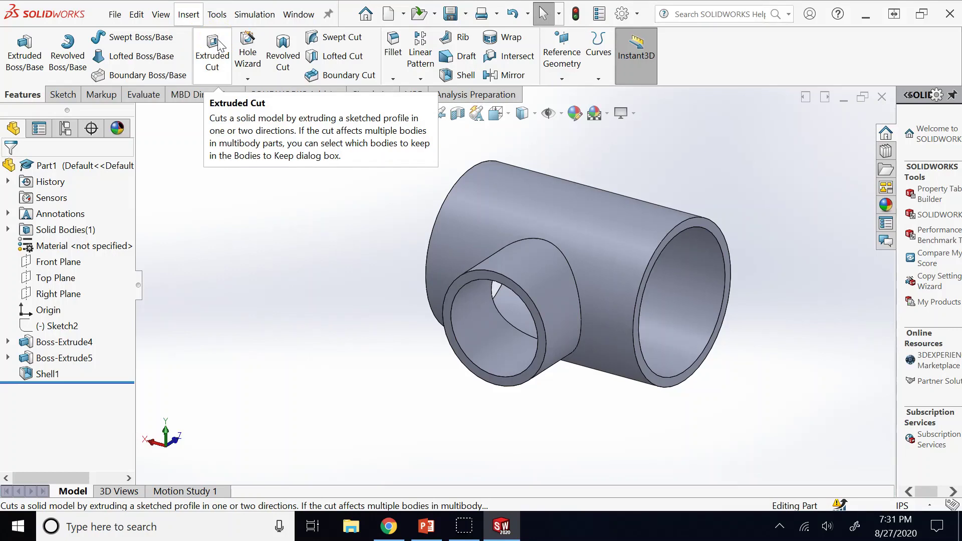
left_click(703, 233)
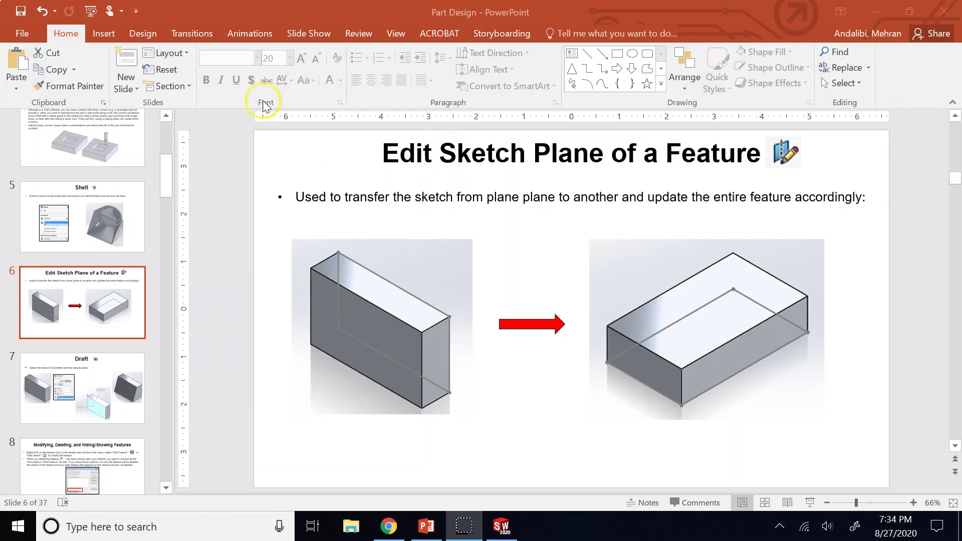
- View the sharp-cornered cut-extrude slide and the Extrude and Cut-Extrude slide
left_click(90, 134)
scroll(90, 133, "up", 5)
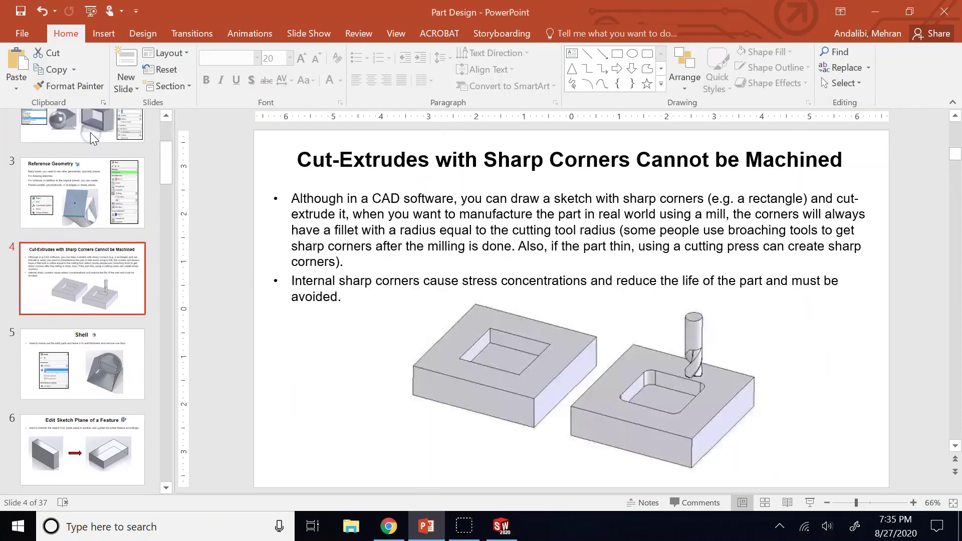
left_click(97, 216)
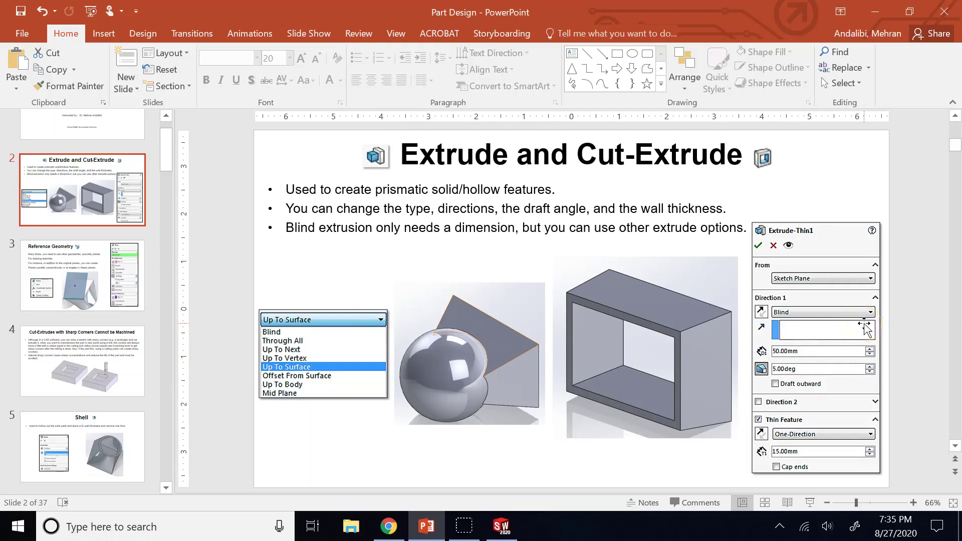
- Review the Shell and Edit Sketch Plane of a Feature slides, then return to the blank SOLIDWORKS part
left_click(81, 357)
scroll(81, 357, "down", 3)
left_click(80, 356)
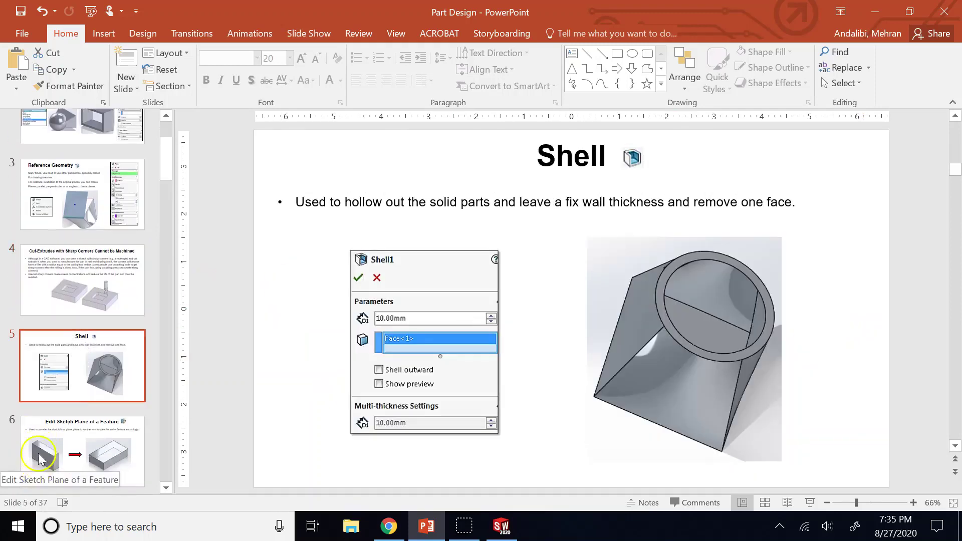
left_click(60, 449)
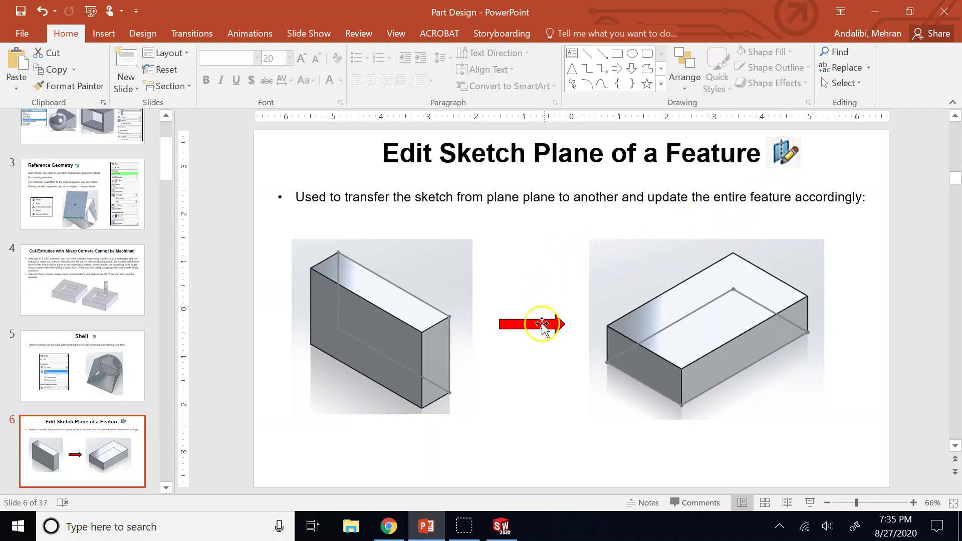
left_click(501, 526)
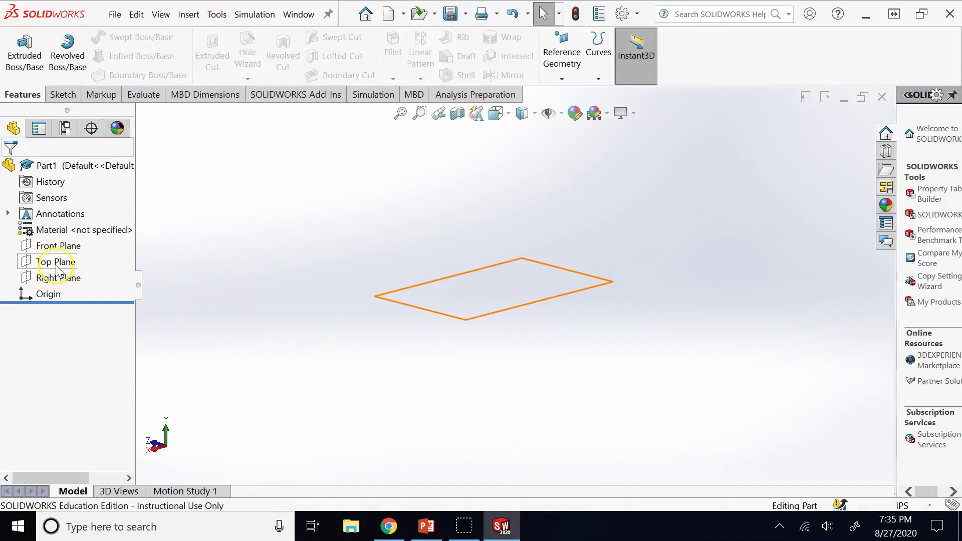
- On the Front Plane, sketch a circle centred at the origin with a 4.00 diameter
left_click(58, 246)
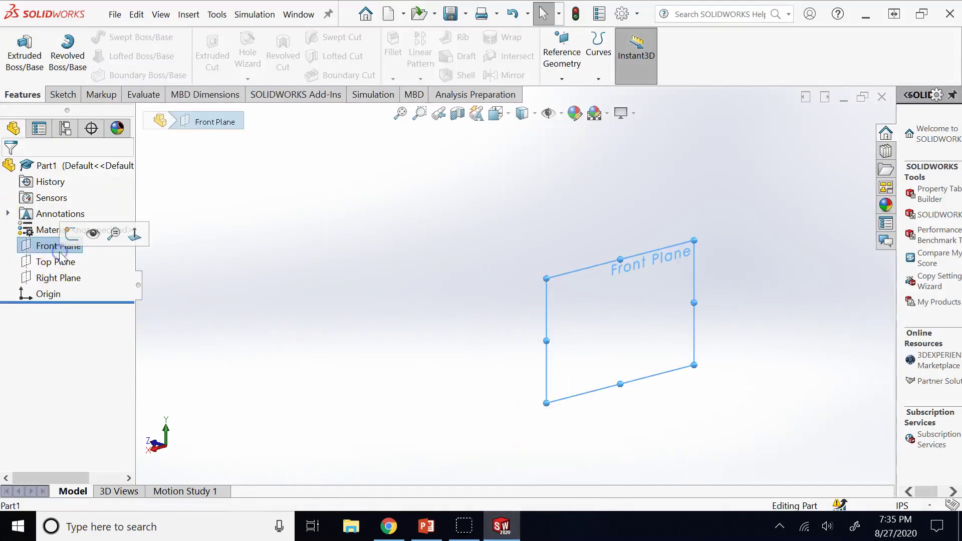
left_click(67, 233)
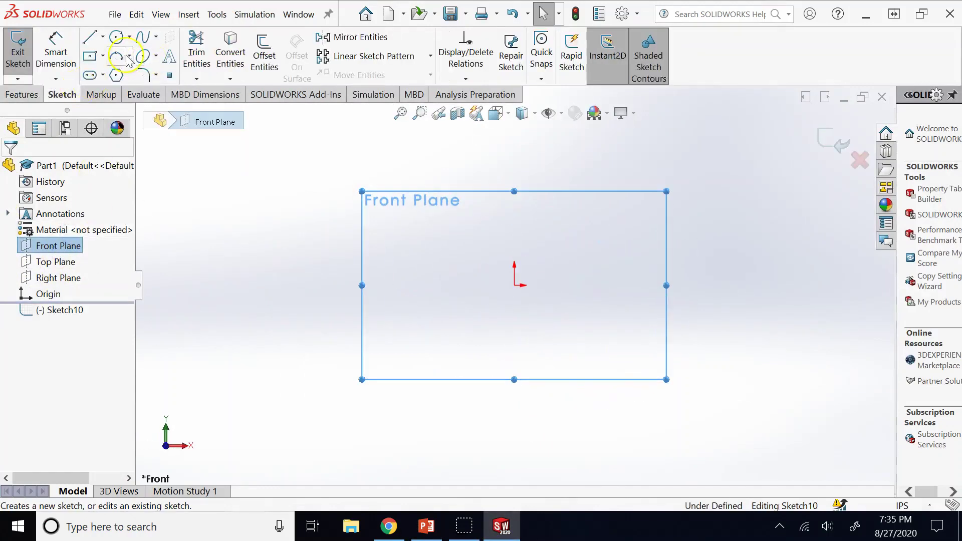
left_click(116, 37)
left_click(513, 285)
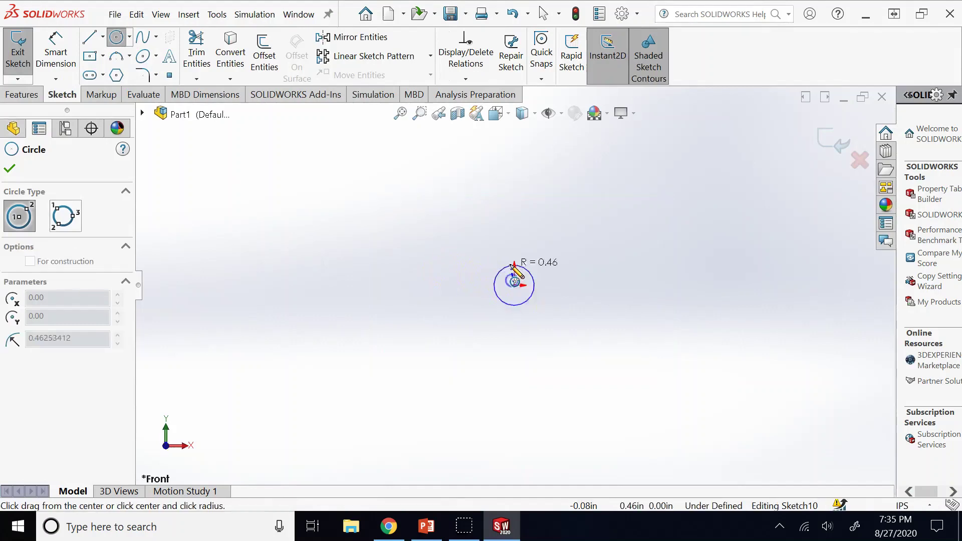
left_click(499, 201)
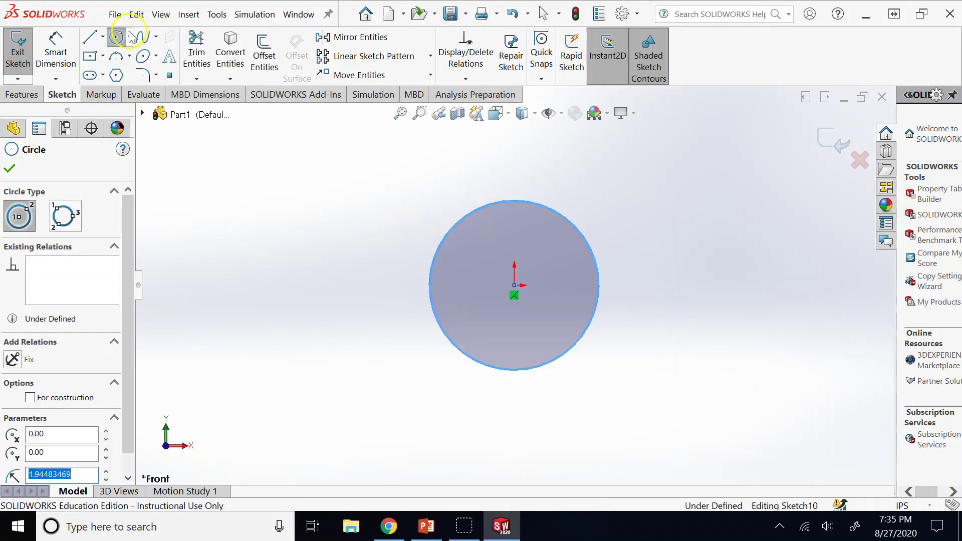
left_click(55, 50)
left_click(371, 216)
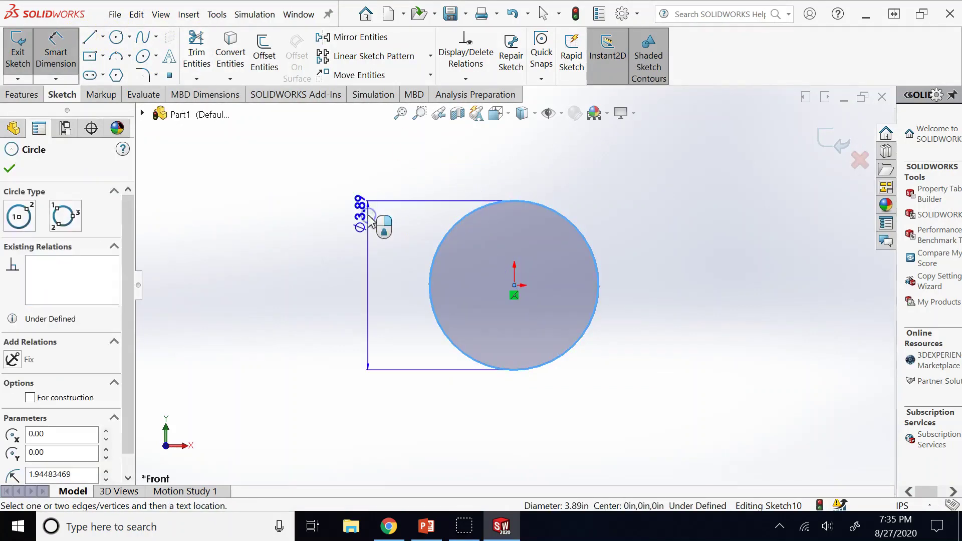
left_click(370, 219)
type("4")
key("Return")
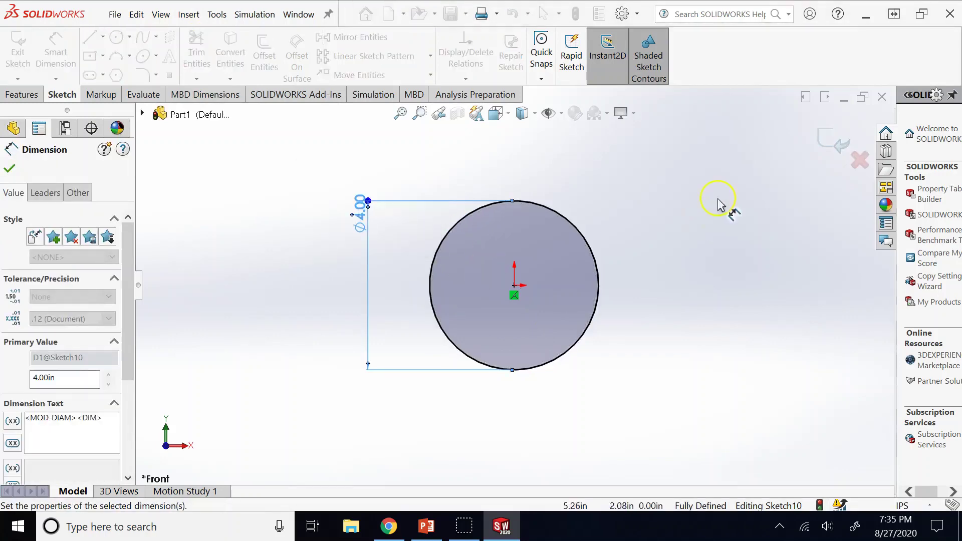
left_click(826, 144)
- Extrude the circle 6.00 in into a solid cylinder and show it in isometric view
left_click(36, 46)
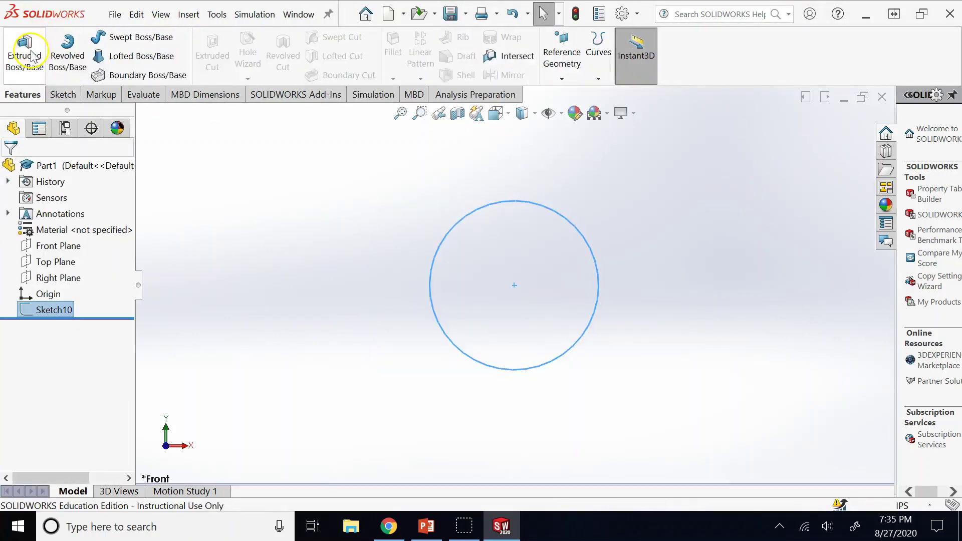
left_click(26, 52)
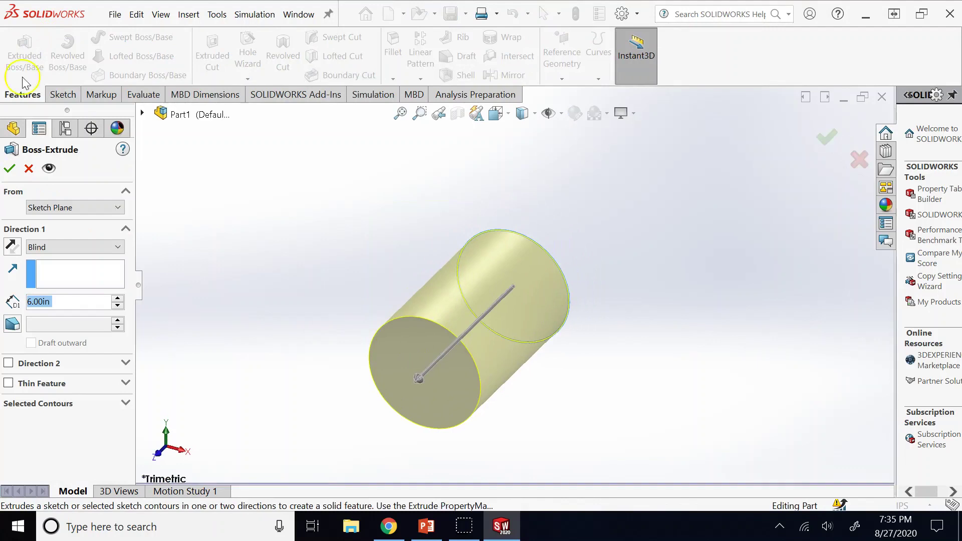
left_click(10, 168)
left_click(344, 203)
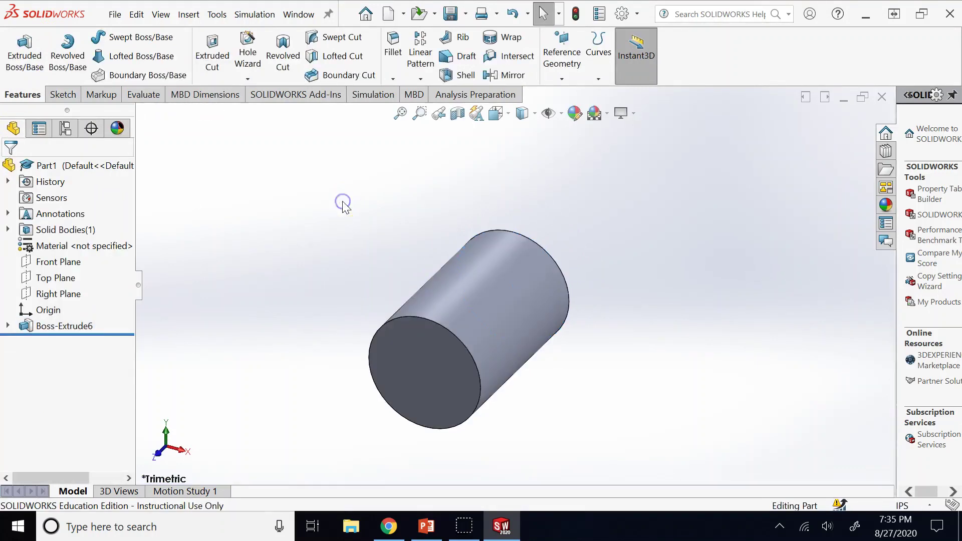
key("ctrl+7")
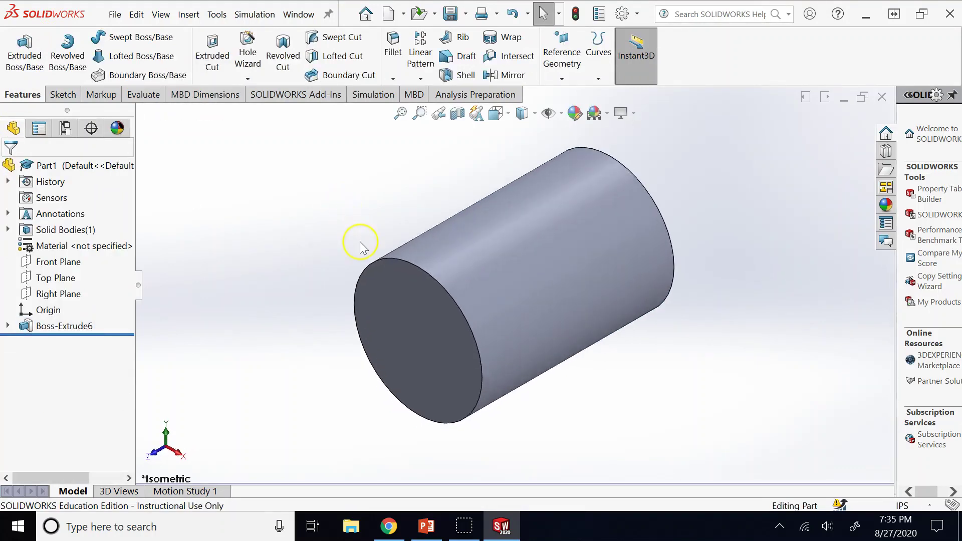
- Expand Boss-Extrude6, check the Top Plane's location, and bring up Sketch10's context options
scroll(360, 242, "up", 2)
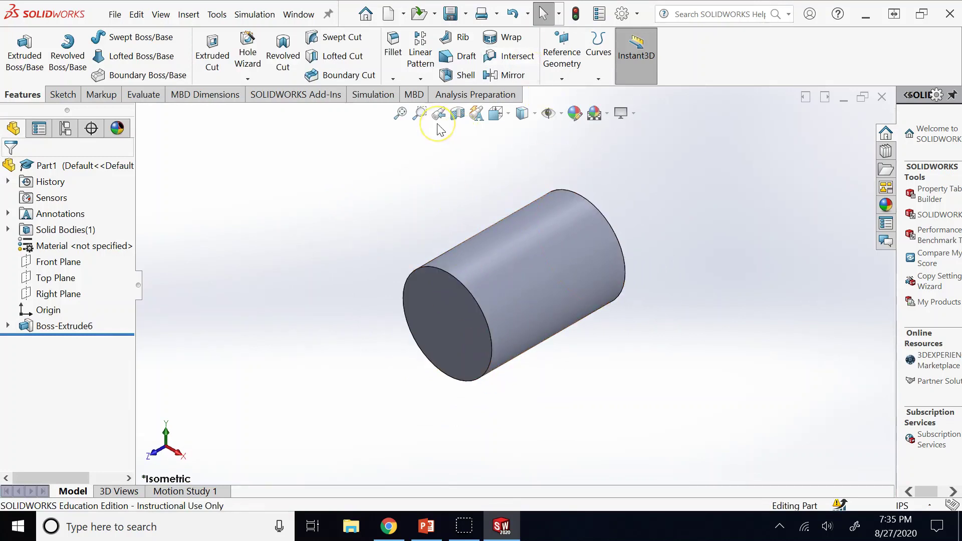
left_click(8, 326)
left_click(65, 342)
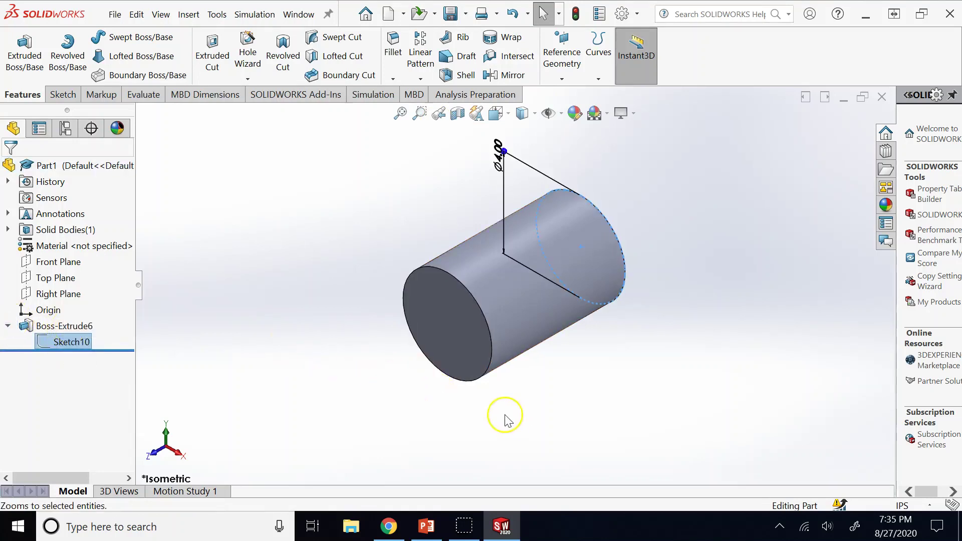
left_click(67, 281)
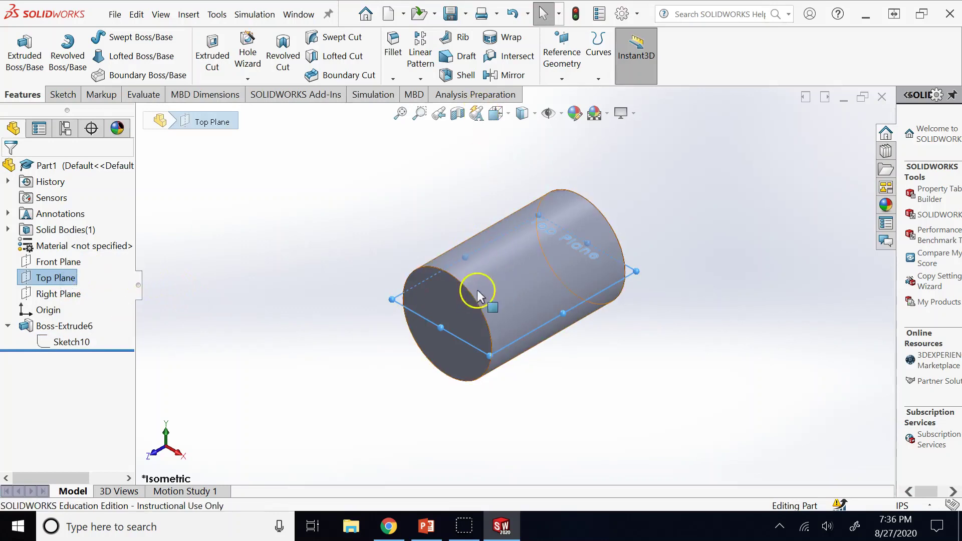
left_click(680, 182)
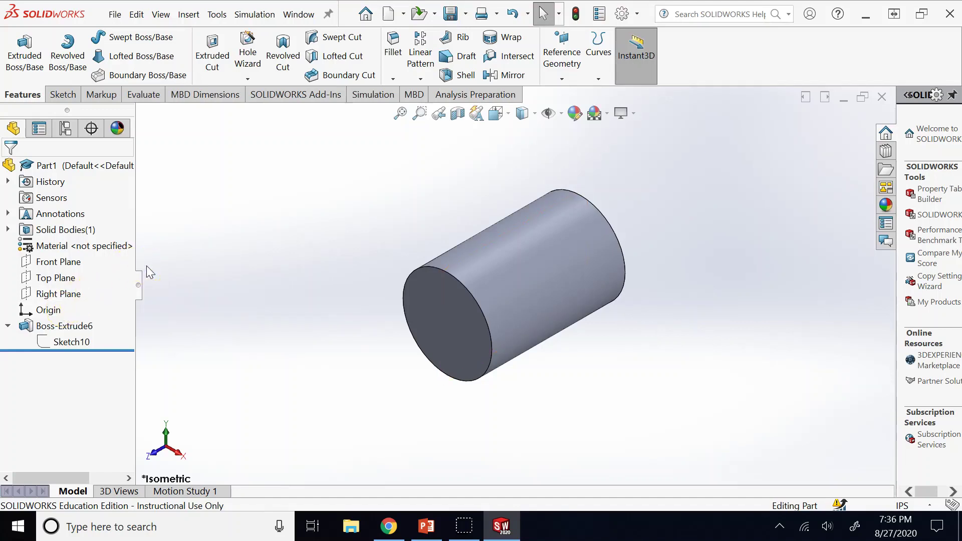
left_click(63, 342)
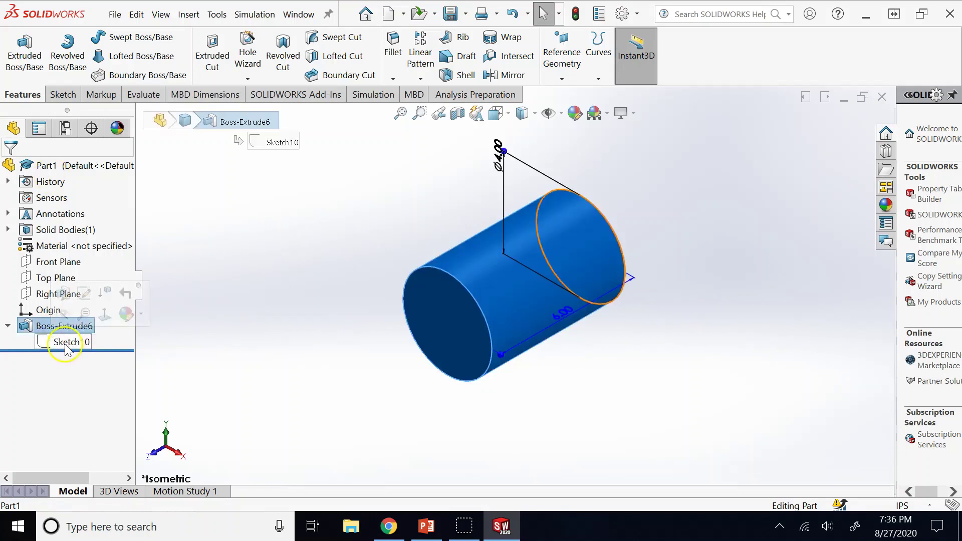
left_click(66, 345)
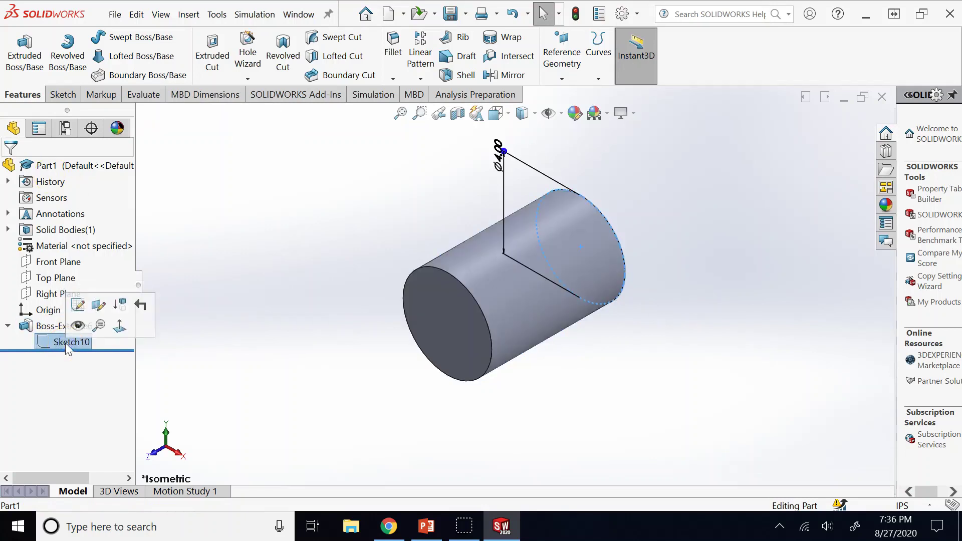
right_click(66, 342)
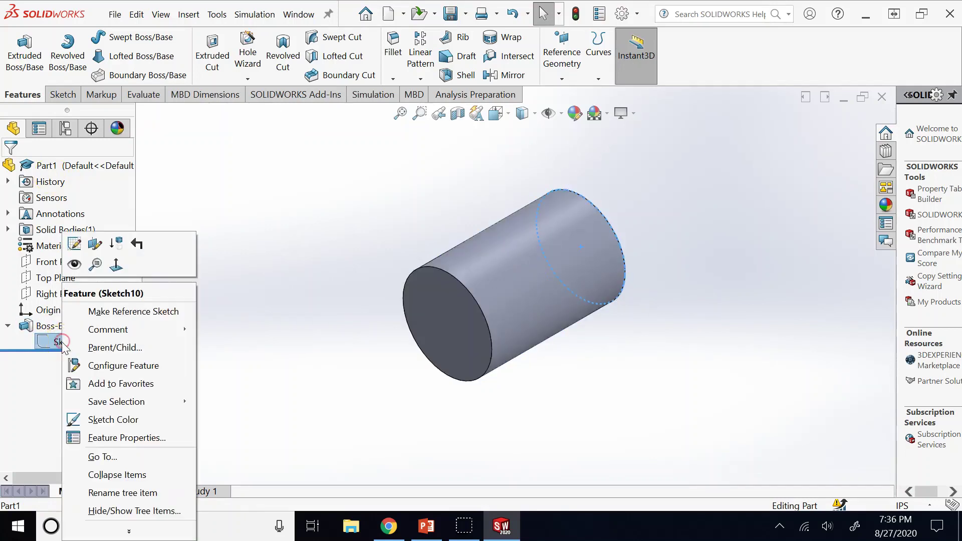
- Change Sketch10's sketch plane to the Top Plane and zoom to fit the upright cylinder
left_click(93, 246)
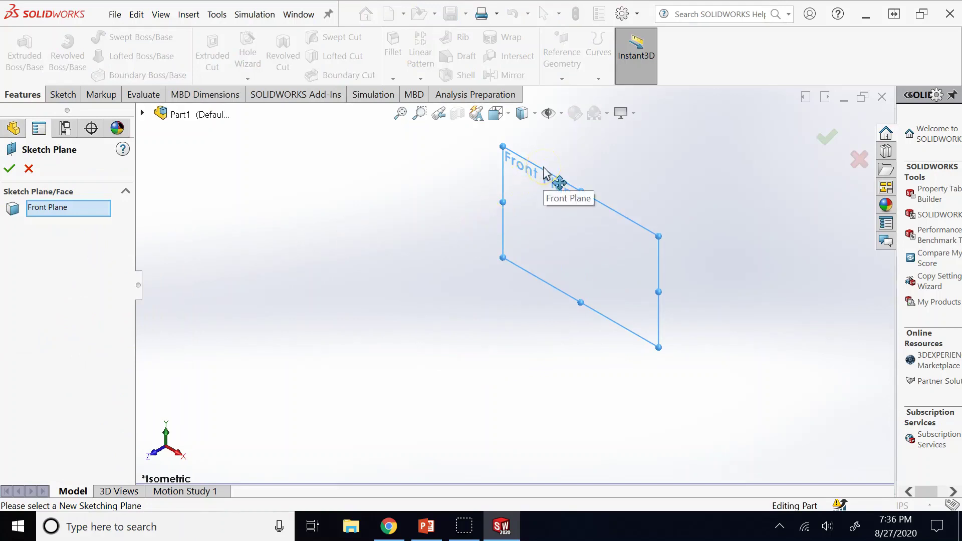
left_click(13, 130)
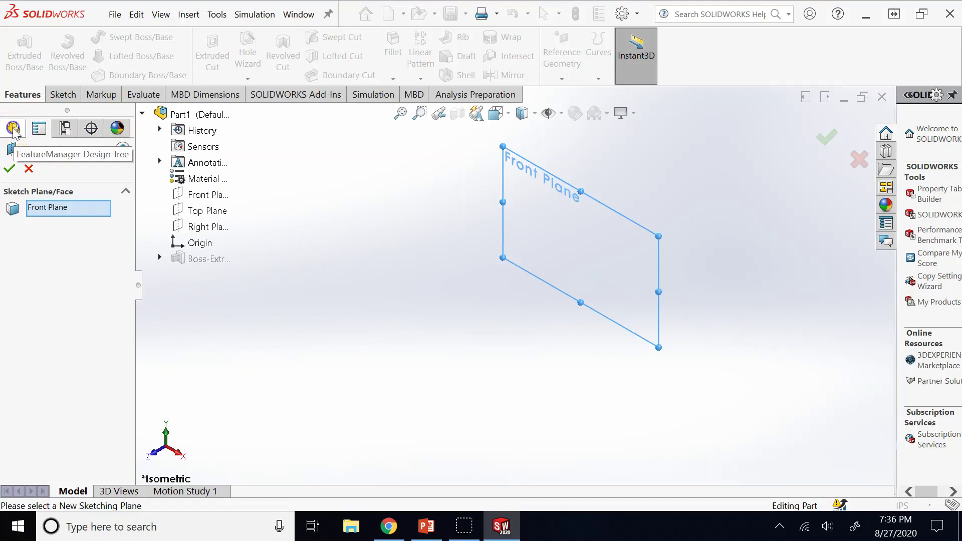
left_click(207, 215)
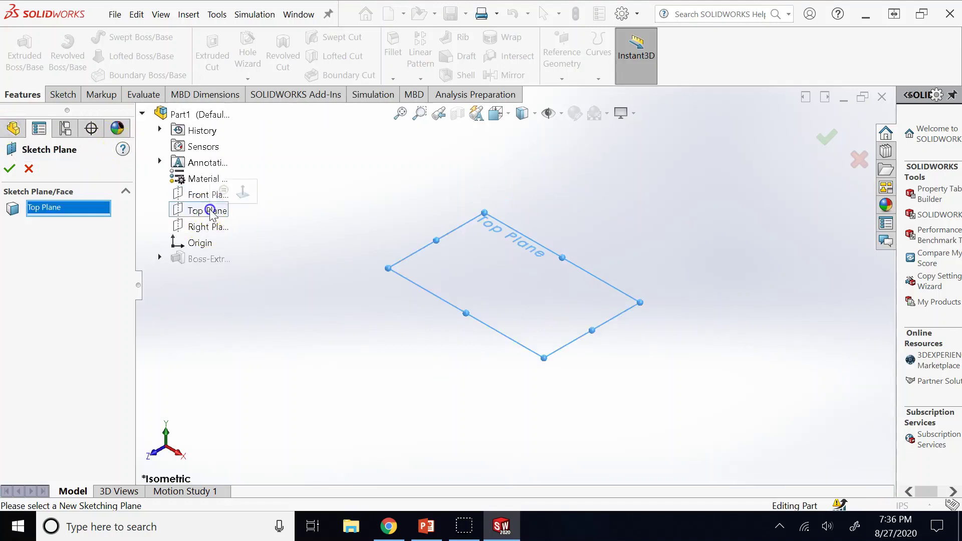
left_click(10, 169)
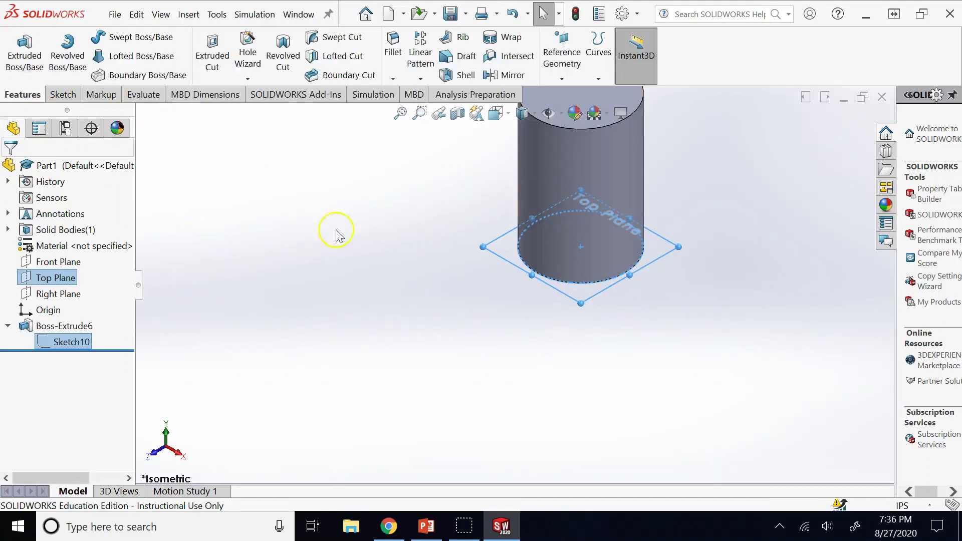
left_click(415, 271)
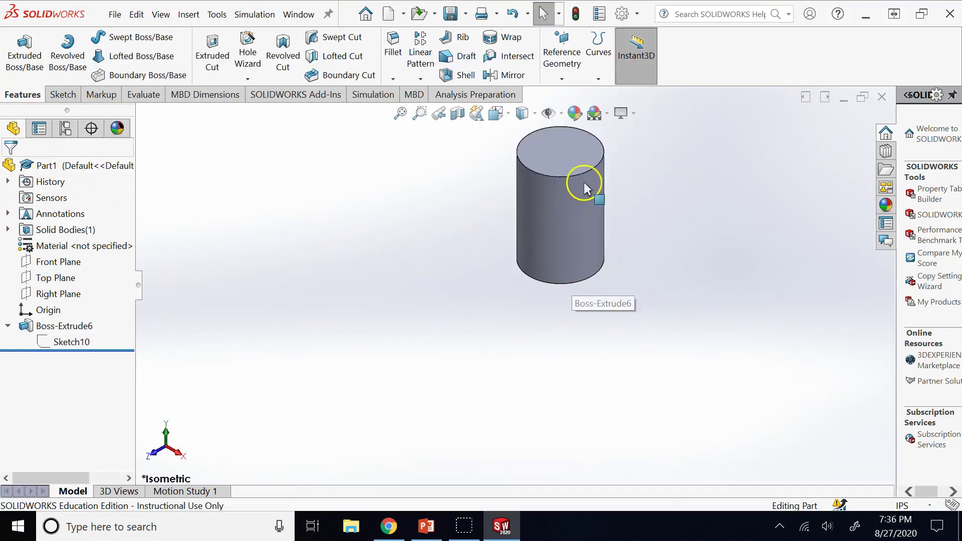
key("f")
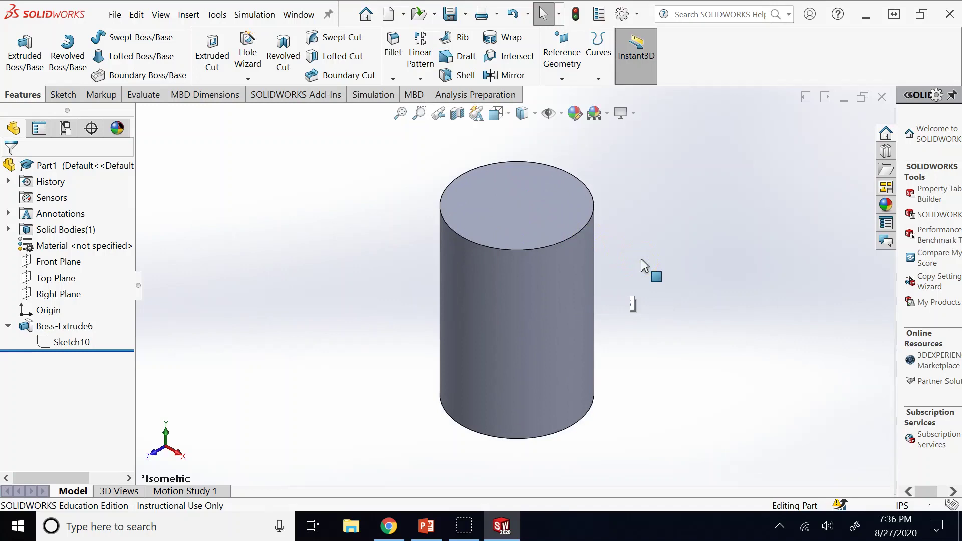
left_click(641, 259)
- In PowerPoint, view the Draft slide and the modifying and deleting features slide
left_click(431, 533)
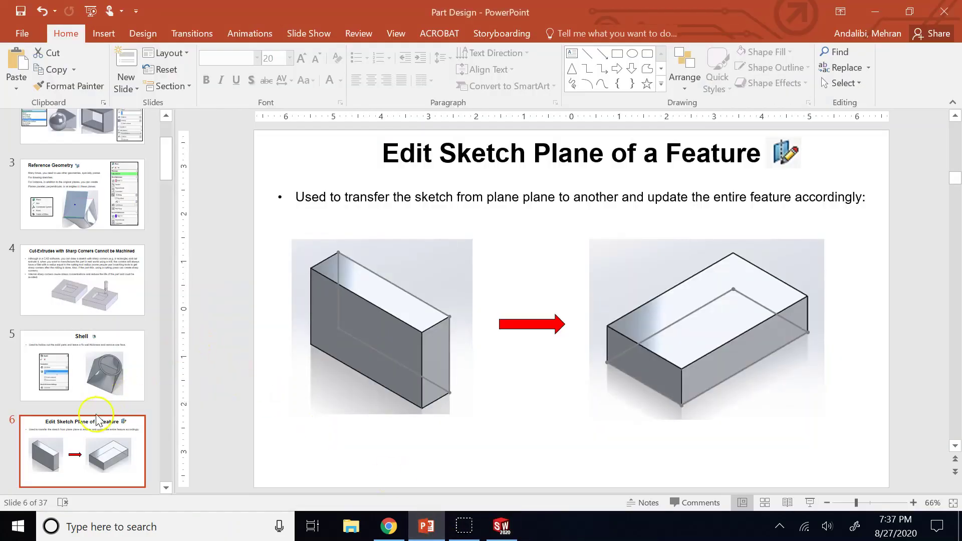
scroll(84, 408, "down", 1)
left_click(95, 481)
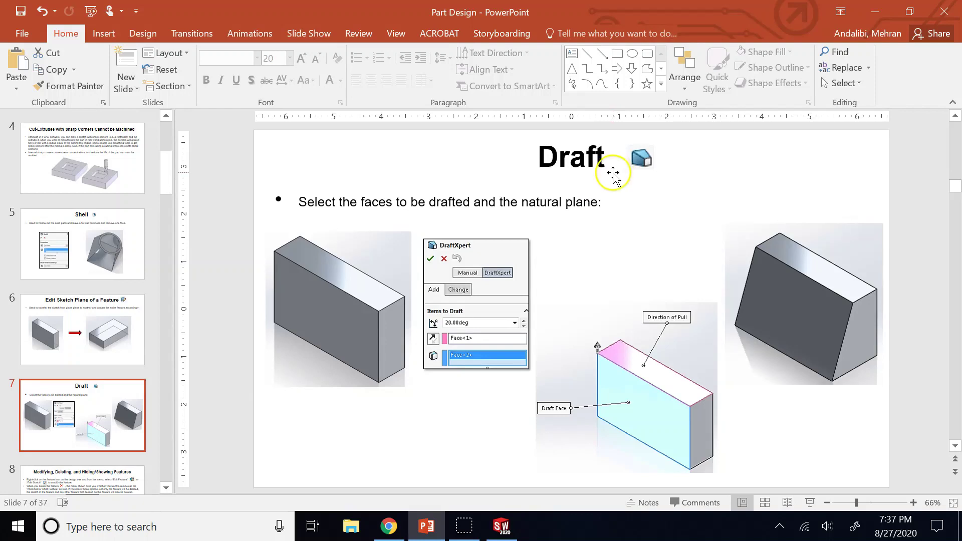
left_click(112, 483)
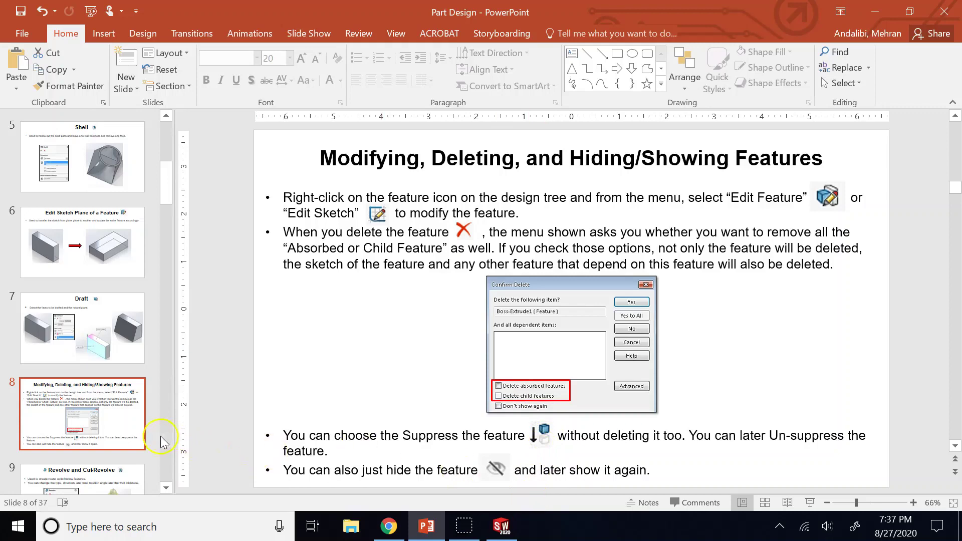
- Move the Modifying, Deleting, and Hiding/Showing Features slide ahead of Draft, then return to SOLIDWORKS
left_click_drag(98, 434, 101, 333)
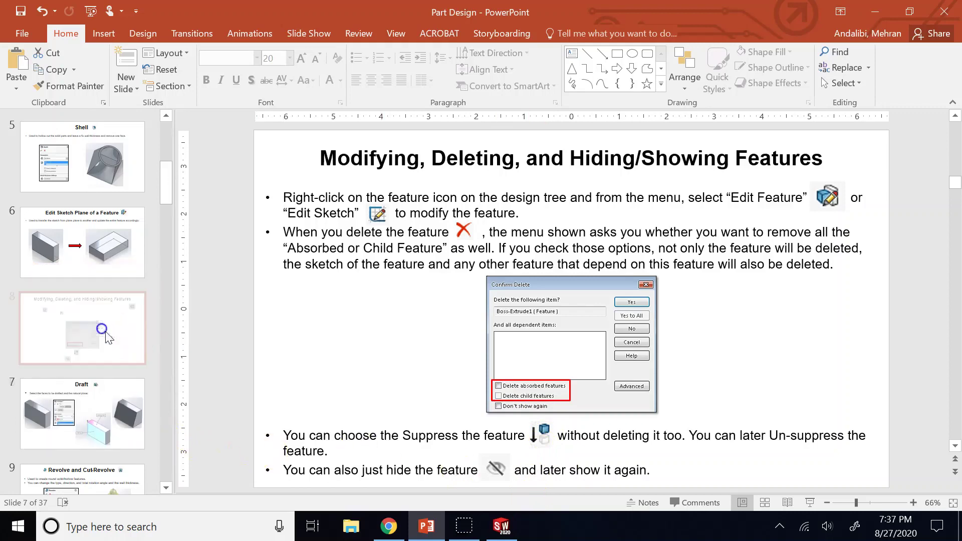
scroll(325, 436, "down", 1)
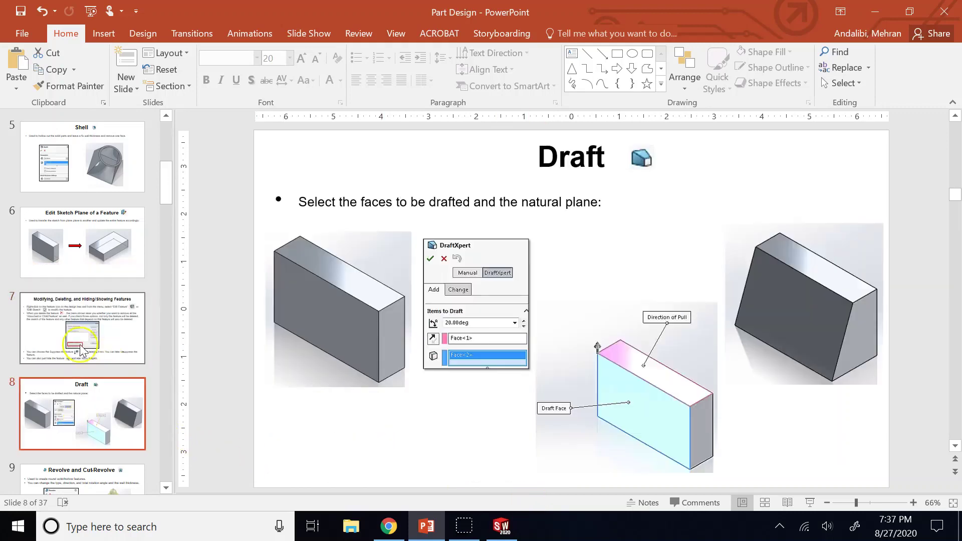
scroll(325, 436, "up", 1)
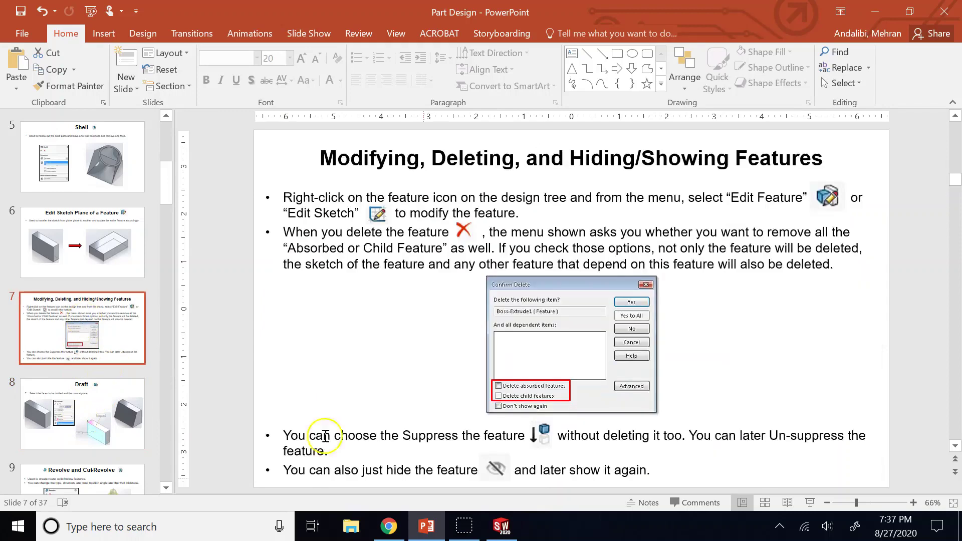
left_click(501, 526)
- Sketch a horizontal straight slot about 1.75in long across the origin on the cylinder's top face
left_click(518, 207)
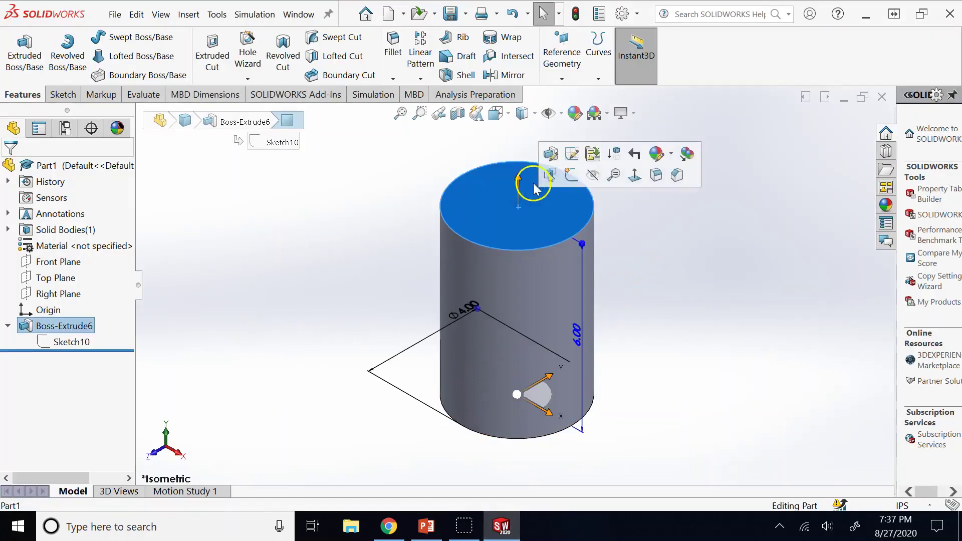
left_click(567, 175)
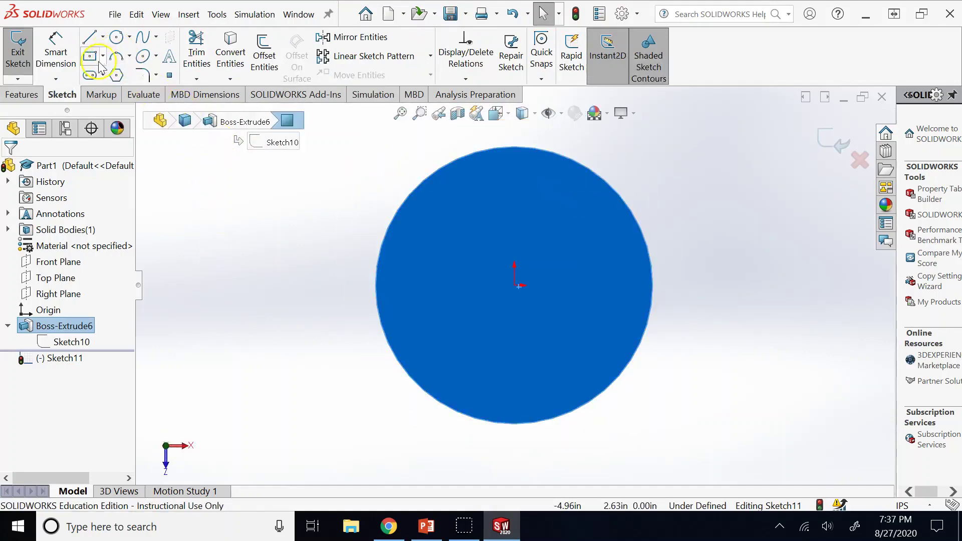
left_click(90, 75)
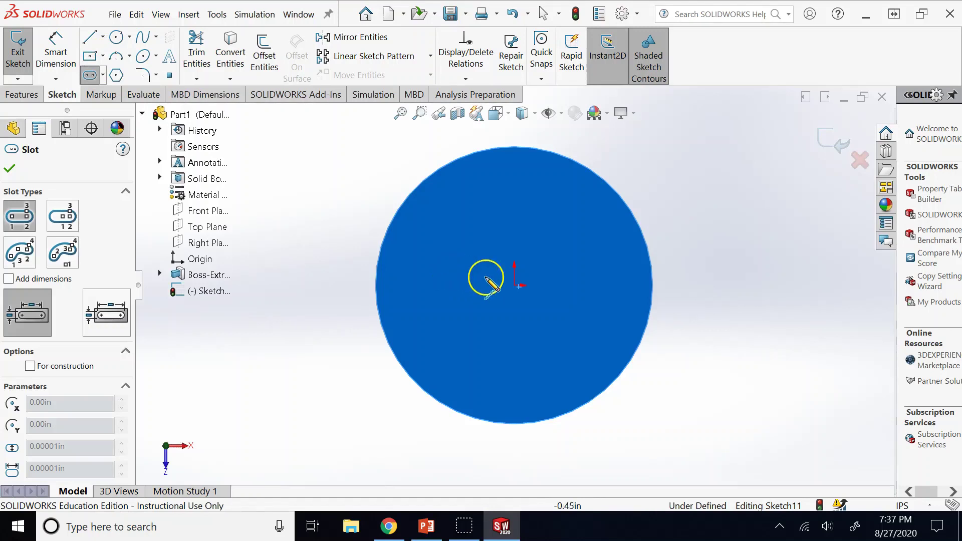
left_click(453, 286)
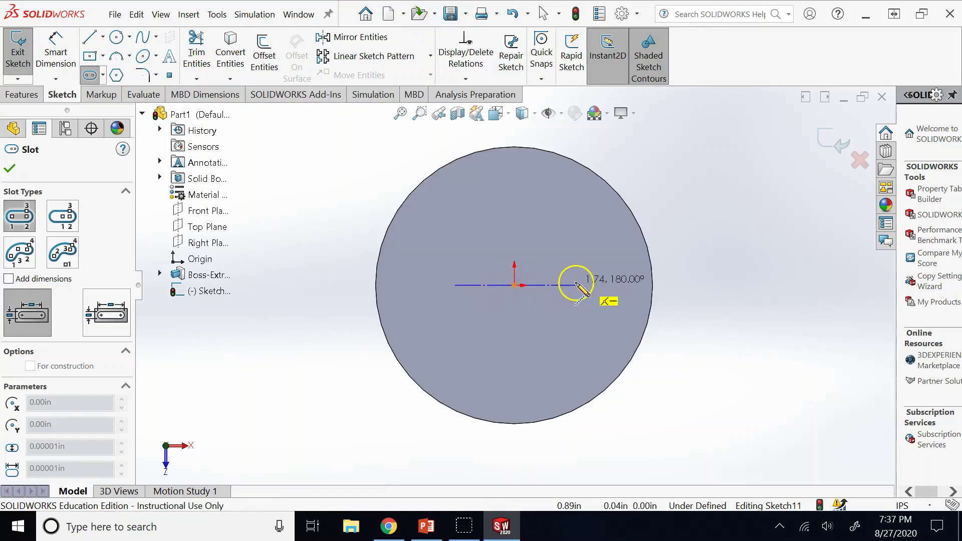
left_click(576, 285)
left_click(622, 252)
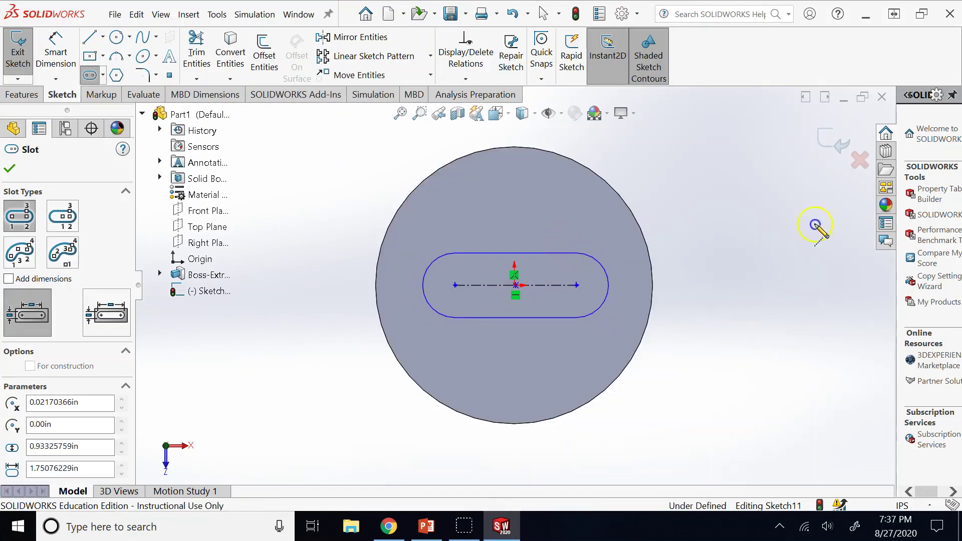
left_click(832, 149)
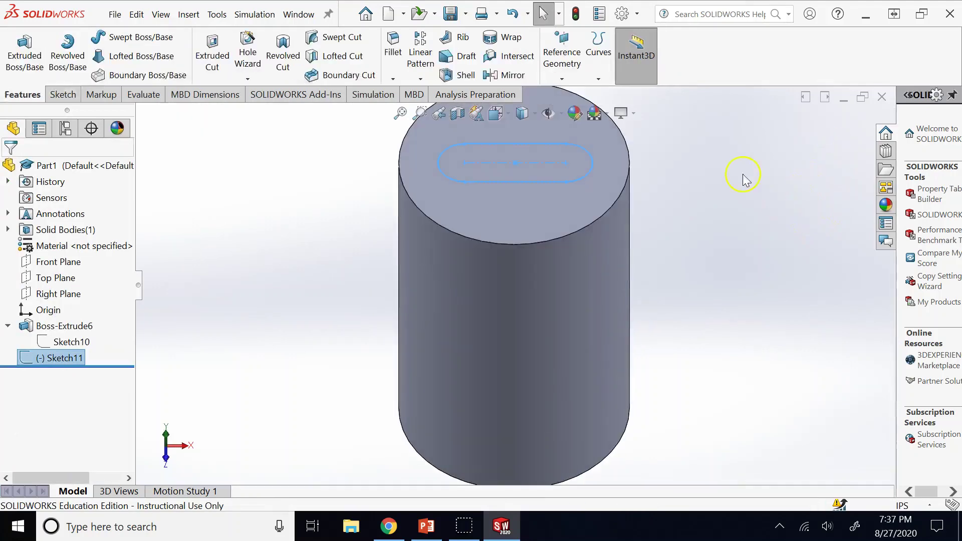
- Cut the slot sketch 3 deep (Blind) into the cylinder and zoom to fit the model
left_click(225, 43)
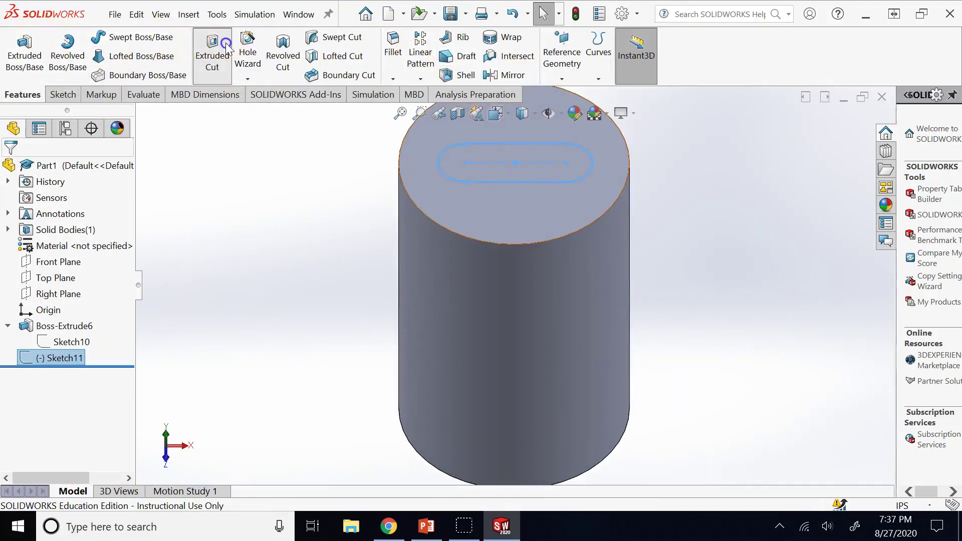
type("3")
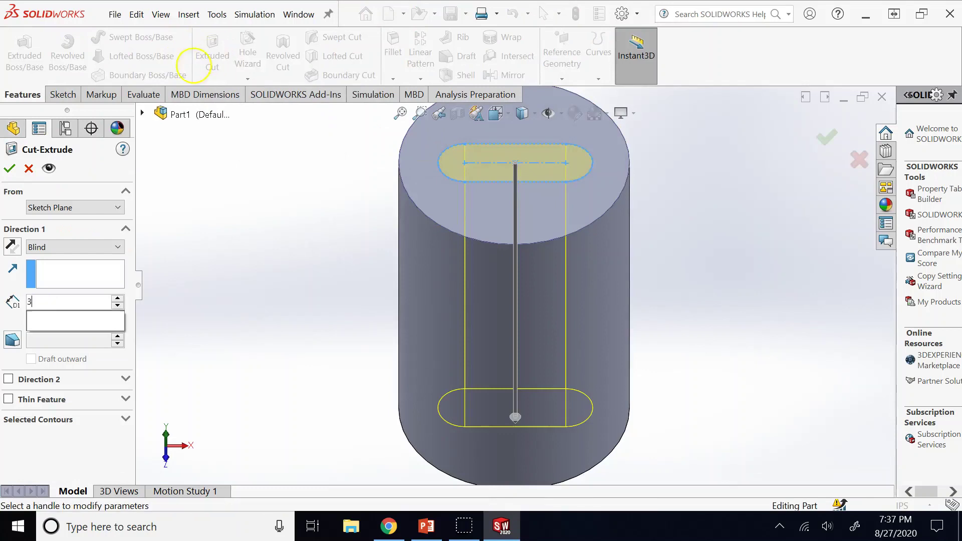
key("Return")
left_click(10, 168)
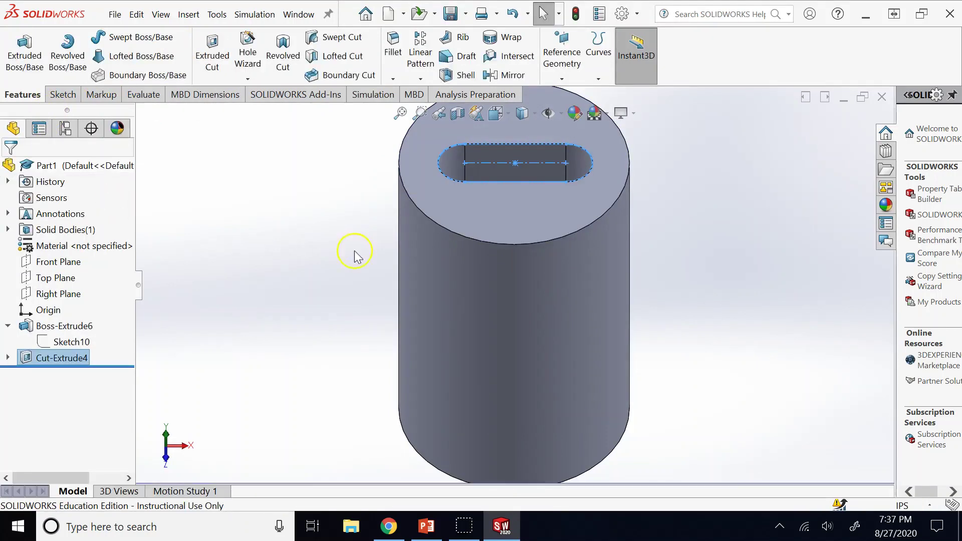
key("f")
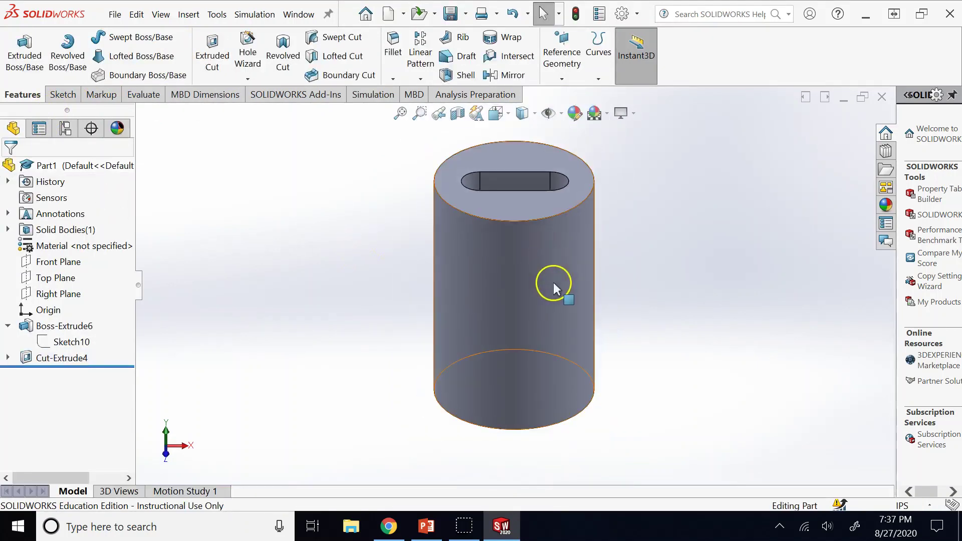
scroll(531, 187, "down", 4)
scroll(528, 173, "up", 2)
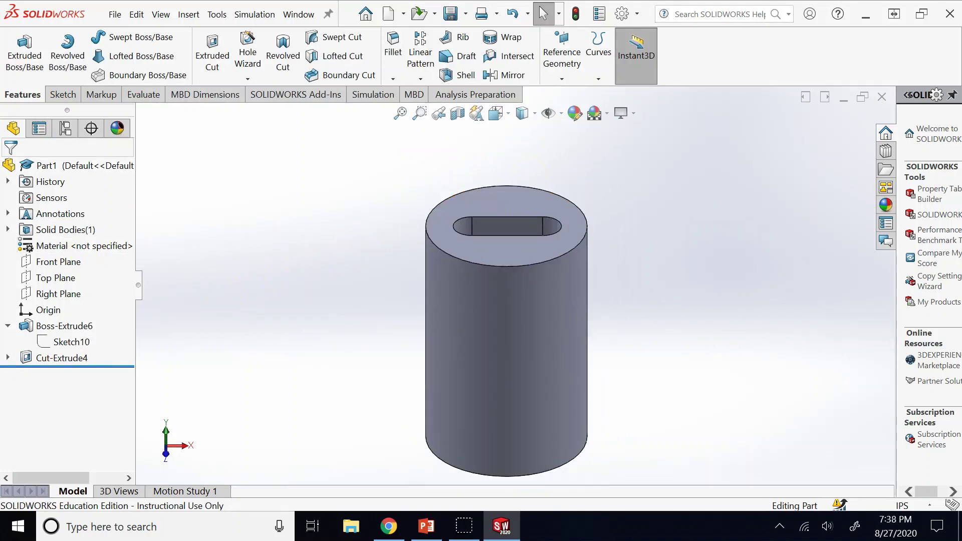
left_click(7, 326)
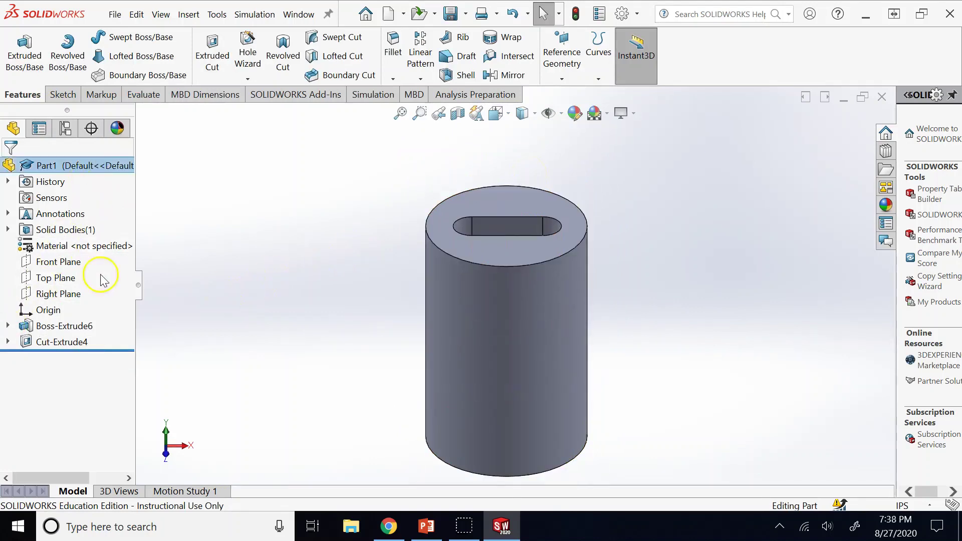
left_click(75, 325)
left_click(72, 342)
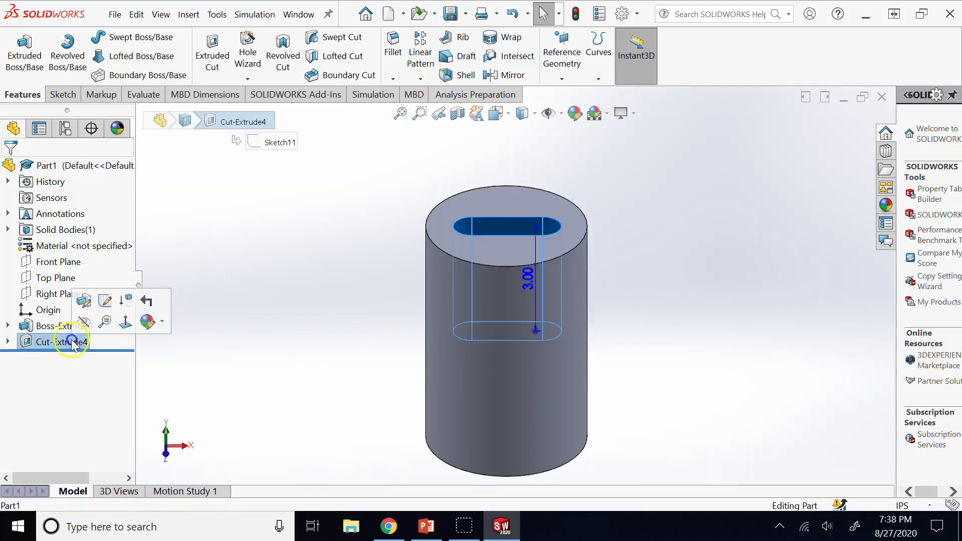
left_click(63, 326)
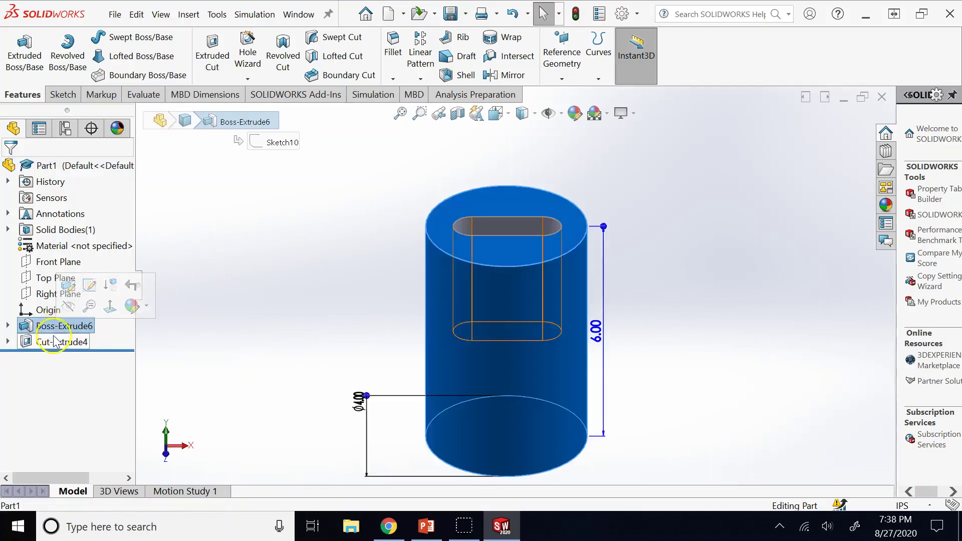
left_click(55, 342)
left_click(50, 327)
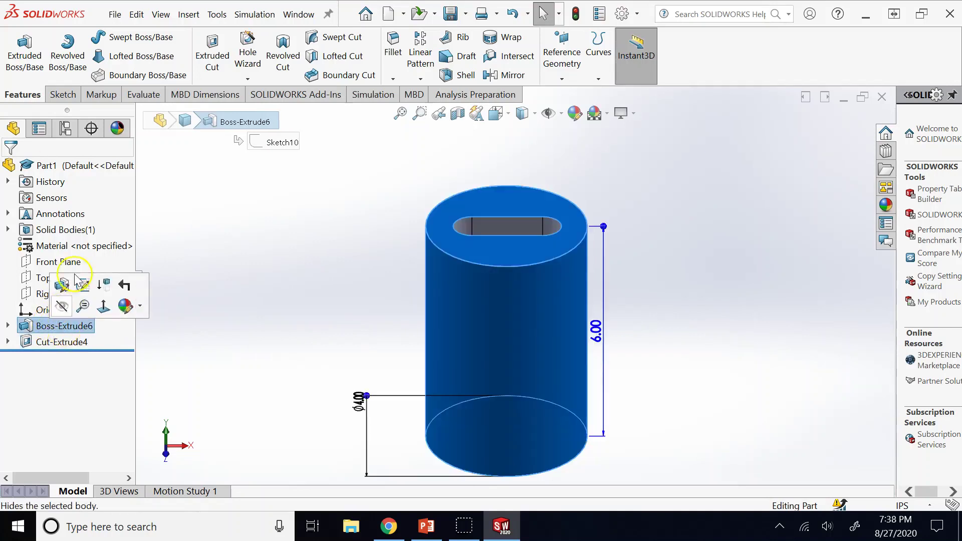
left_click(62, 326)
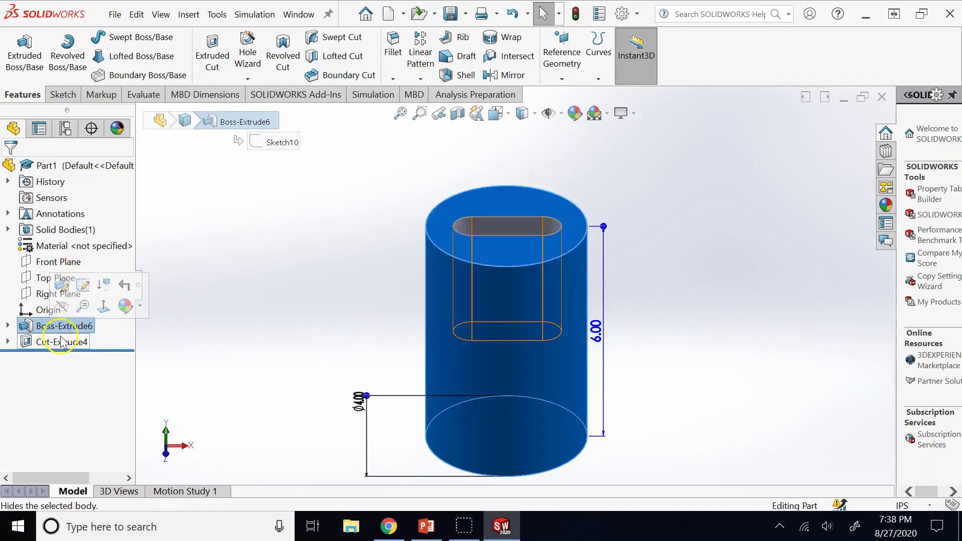
left_click(59, 341)
left_click(52, 325)
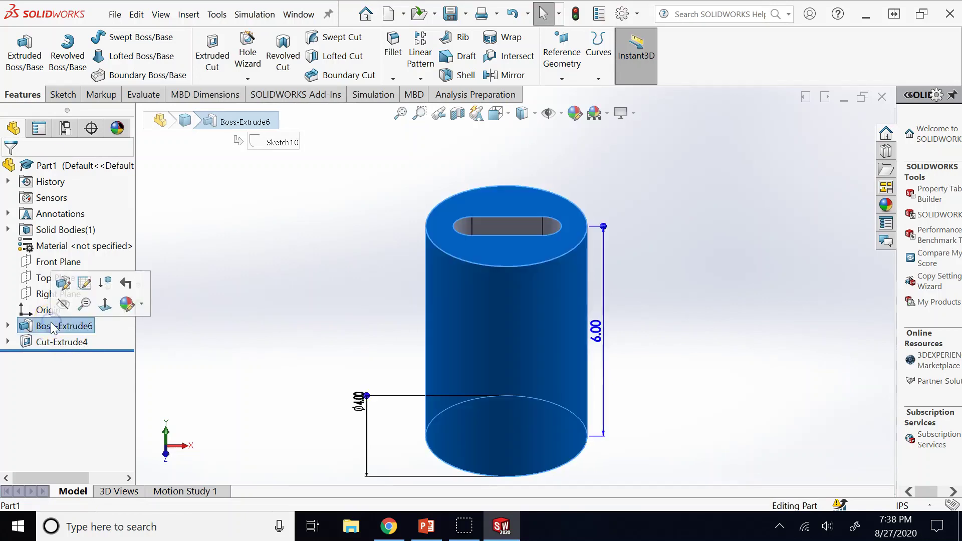
left_click(59, 342)
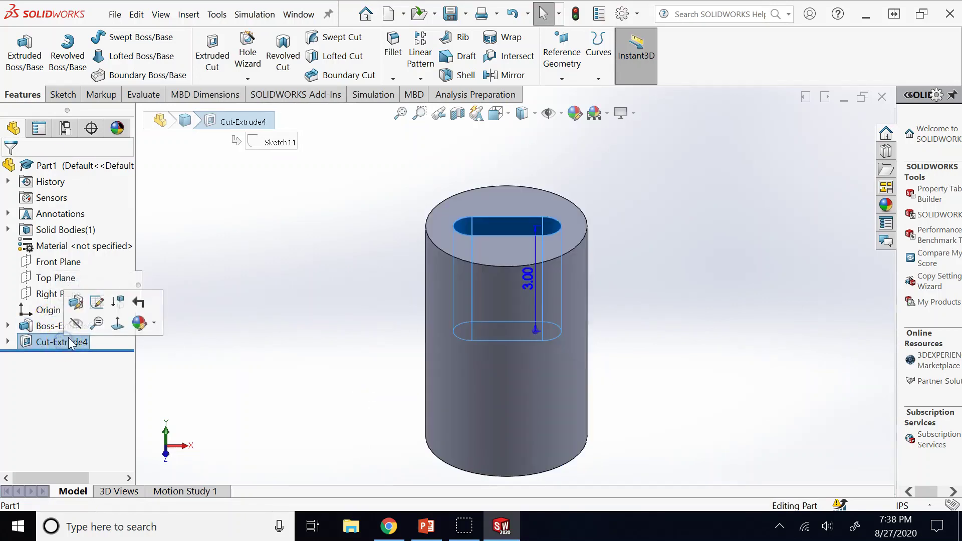
left_click(245, 257)
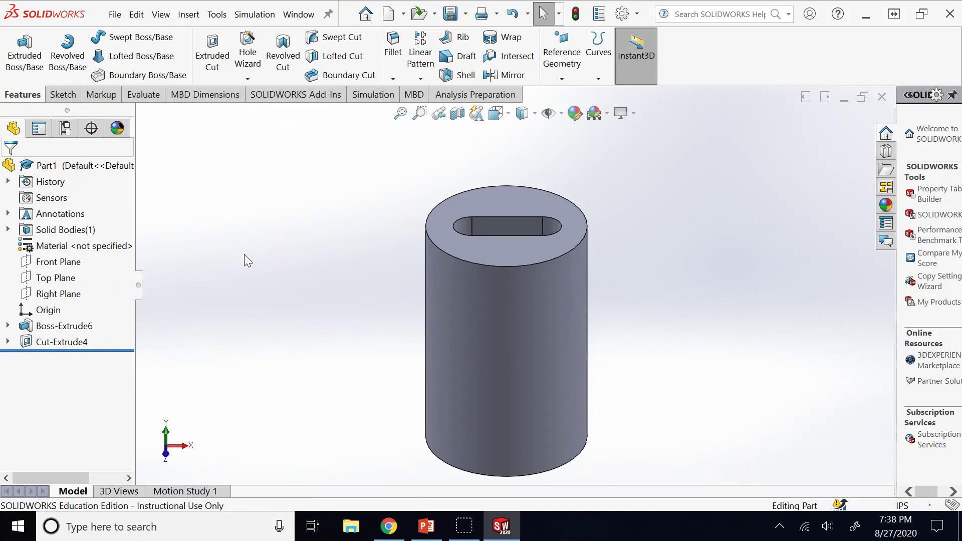
right_click(87, 341)
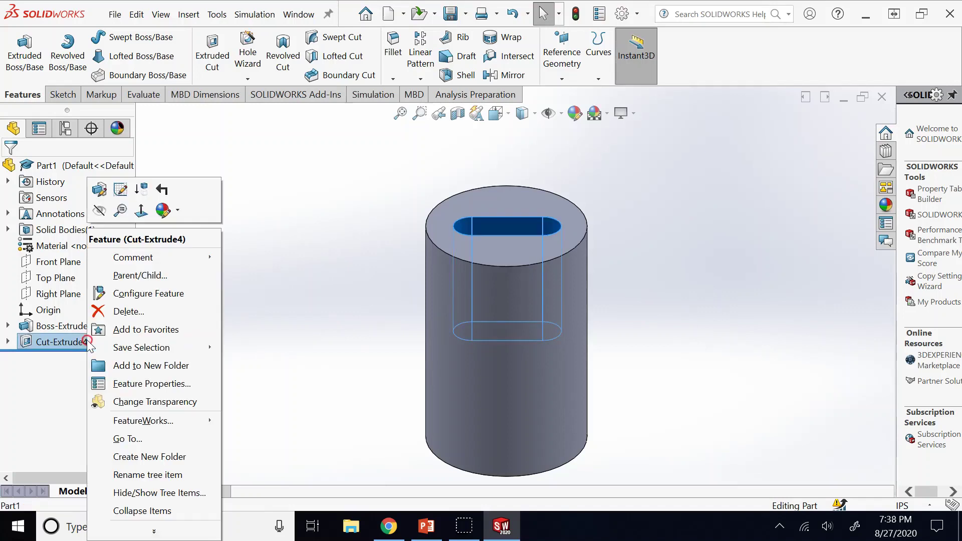
left_click(133, 311)
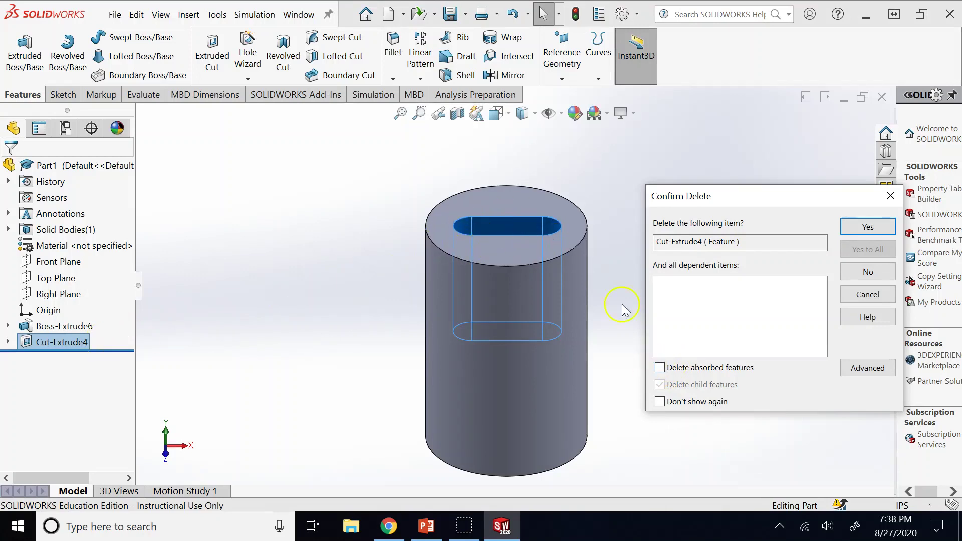
left_click(660, 368)
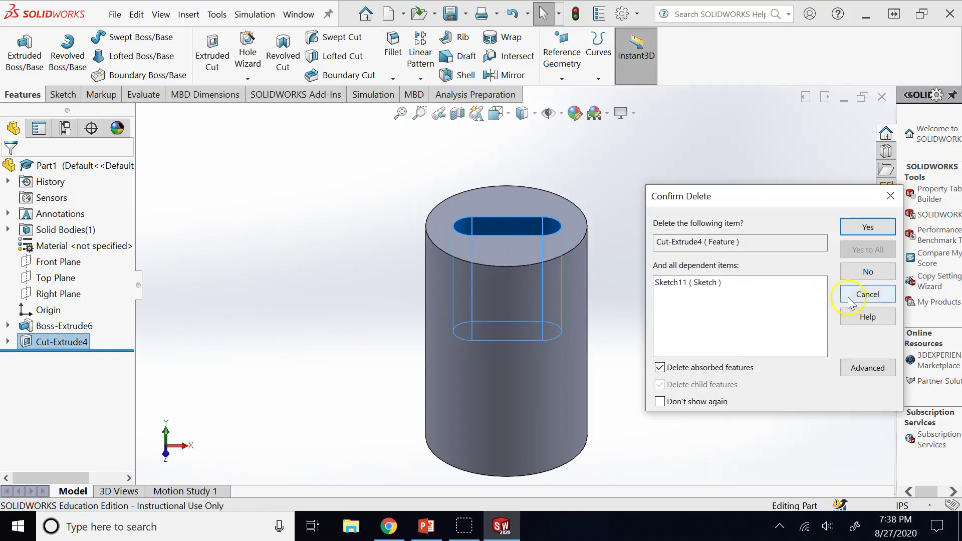
left_click(660, 368)
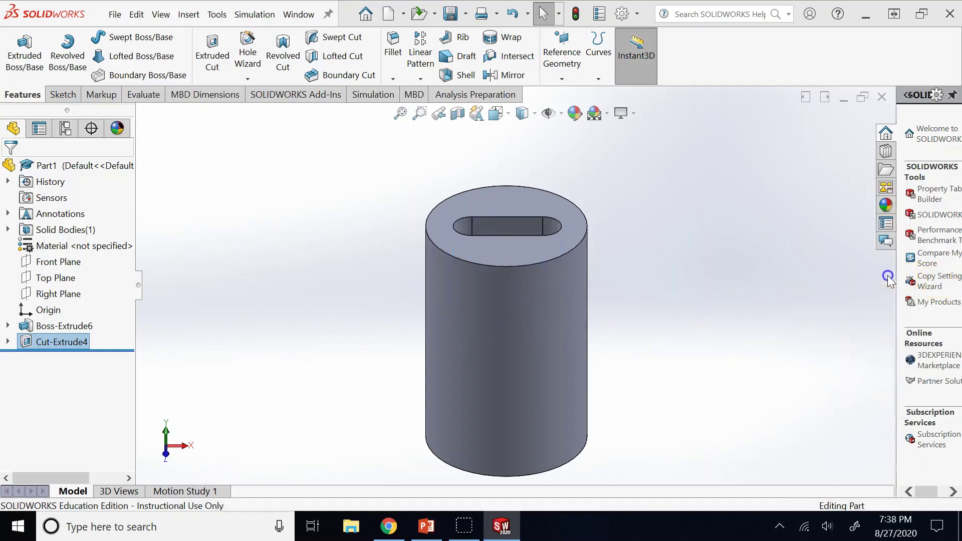
left_click(873, 274)
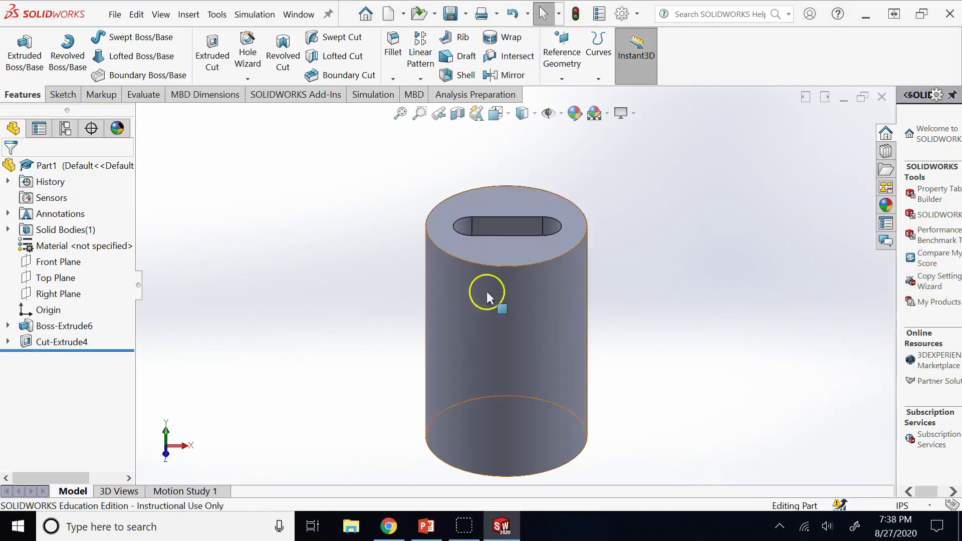
left_click(511, 226)
left_click(304, 247)
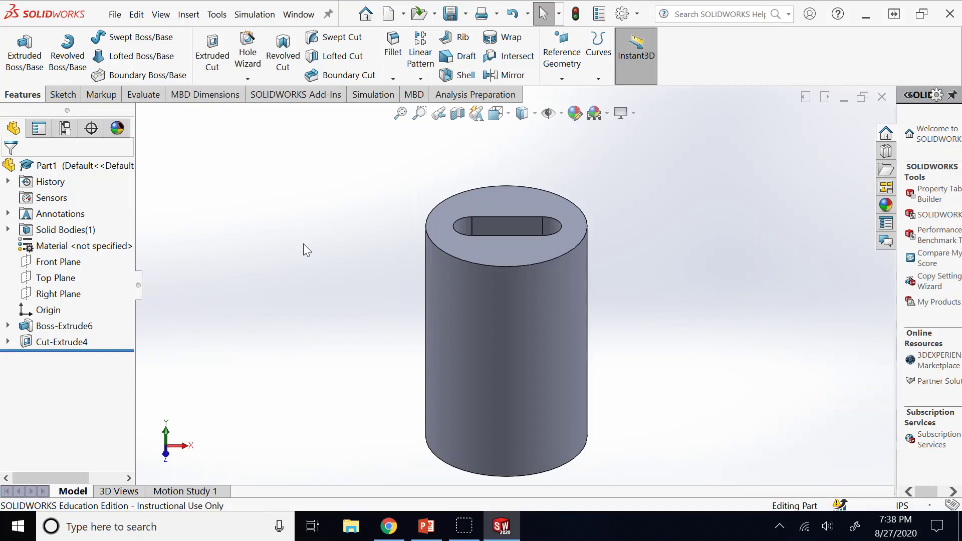
key("f")
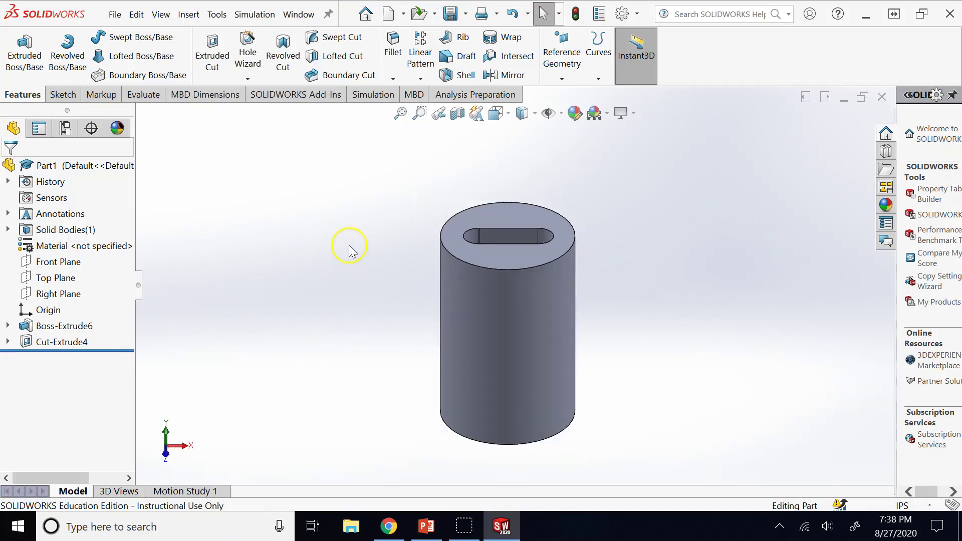
scroll(583, 268, "down", 2)
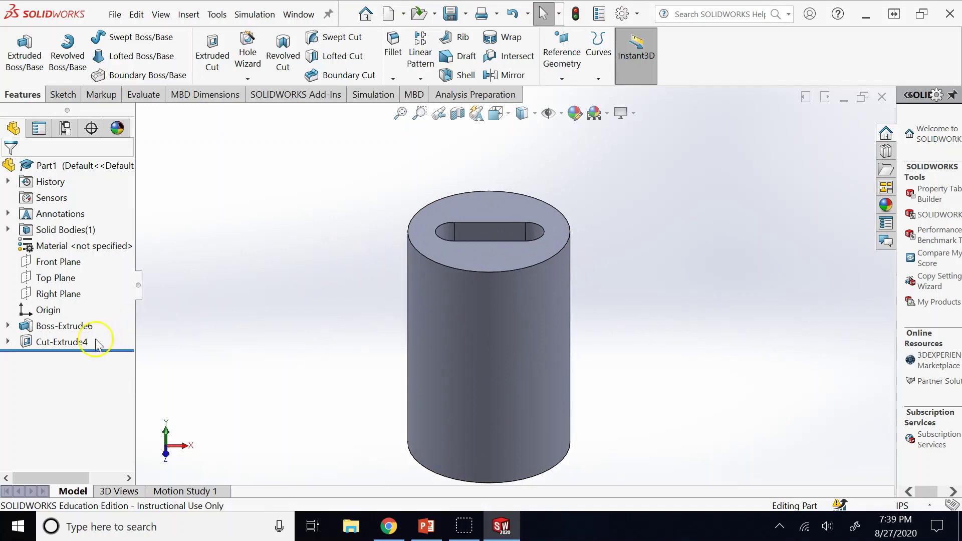
right_click(76, 343)
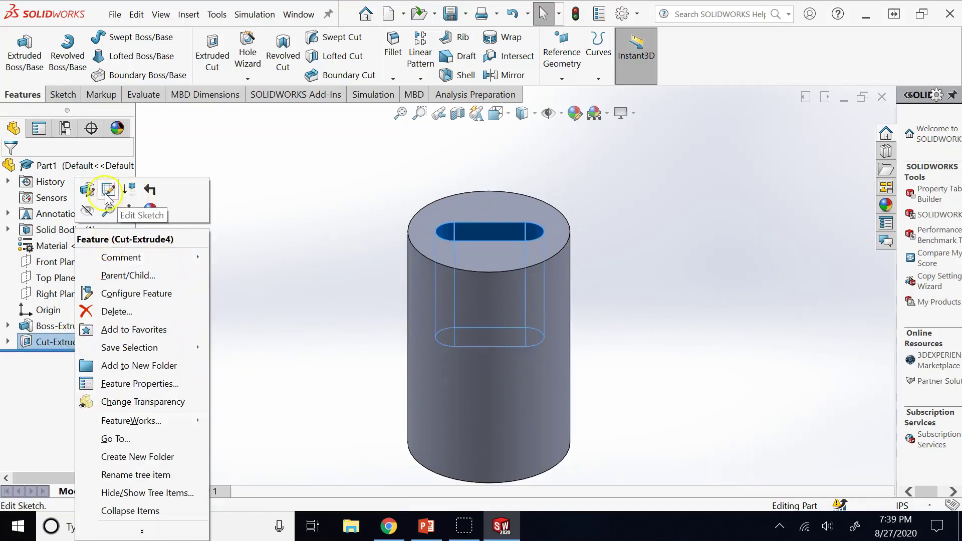
left_click(128, 191)
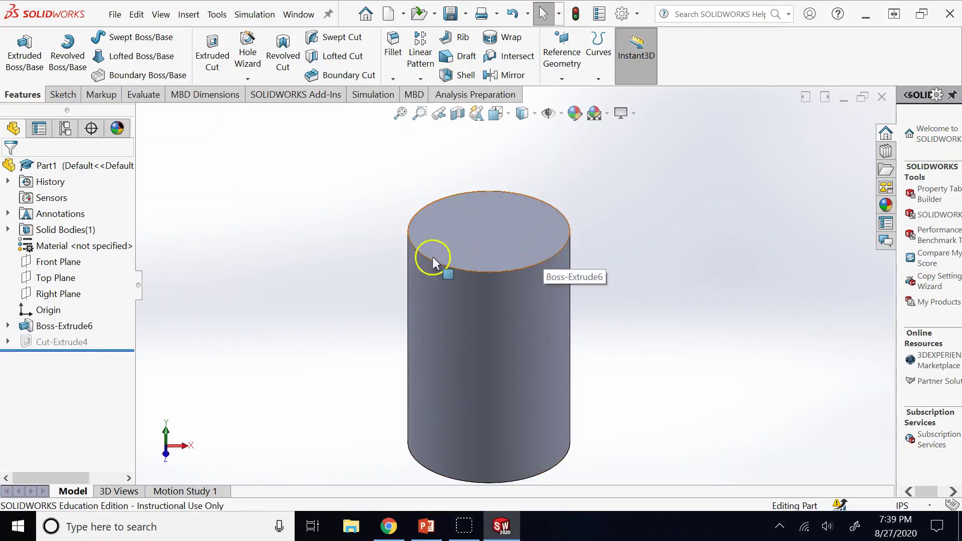
left_click(57, 343)
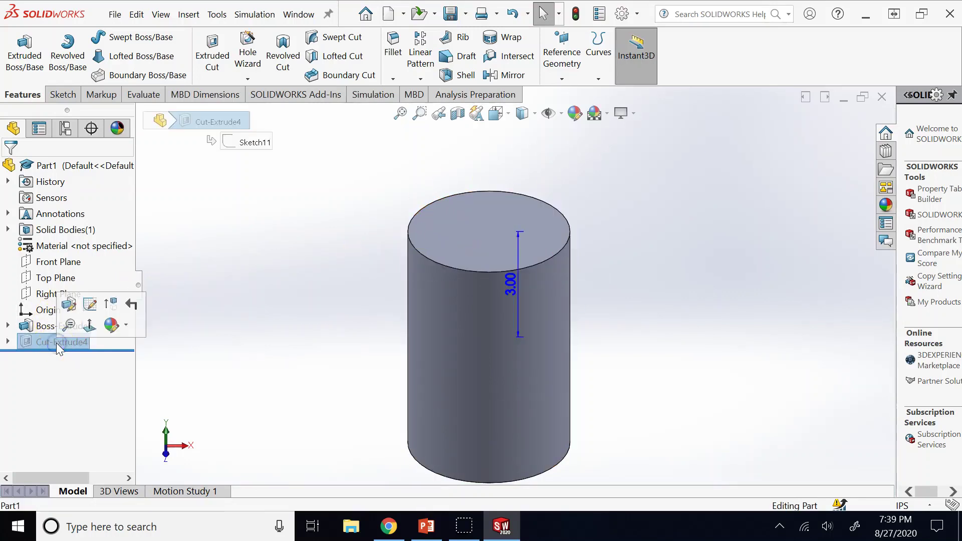
left_click(56, 343)
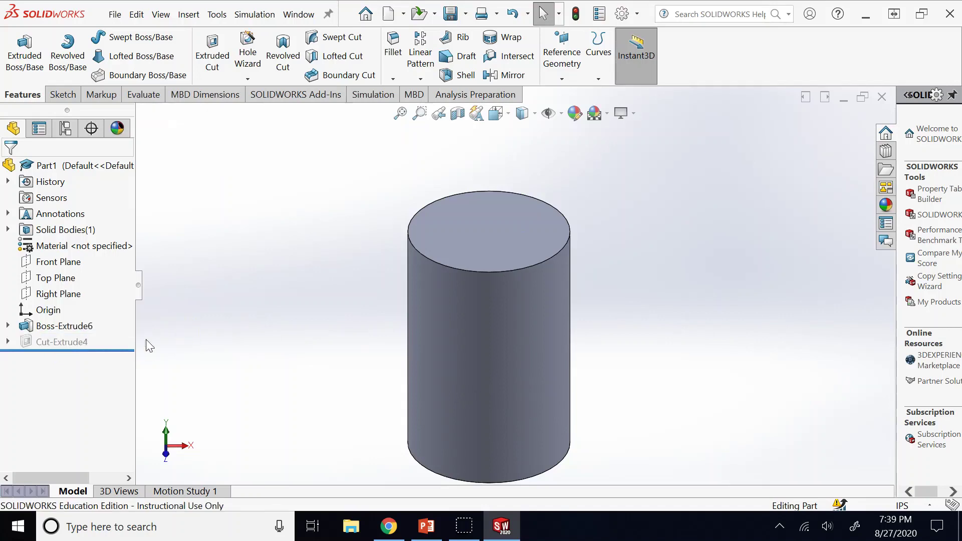
right_click(59, 343)
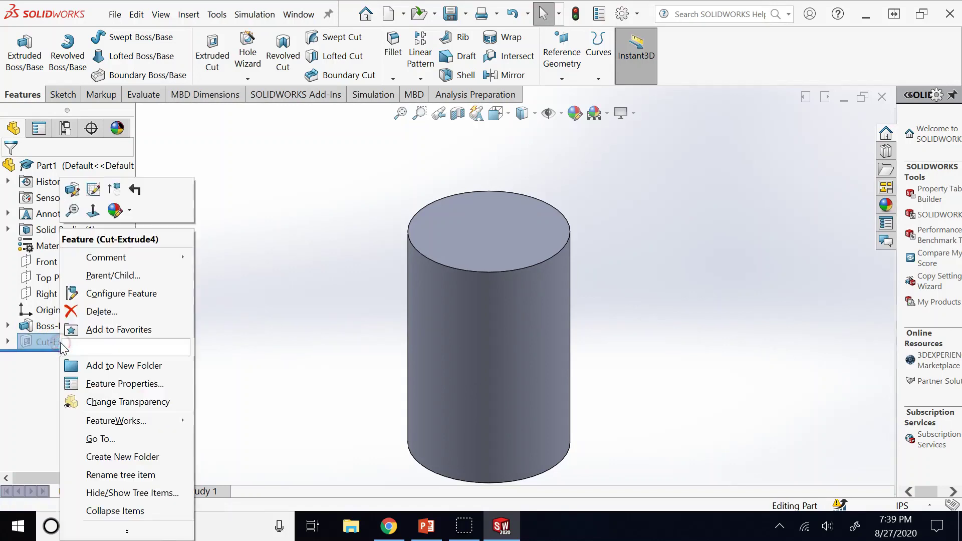
left_click(116, 194)
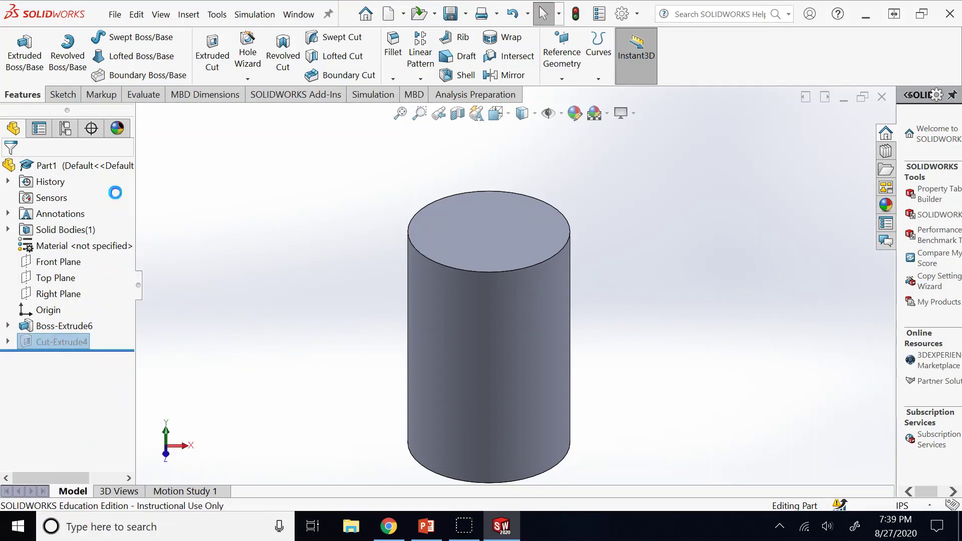
key("f")
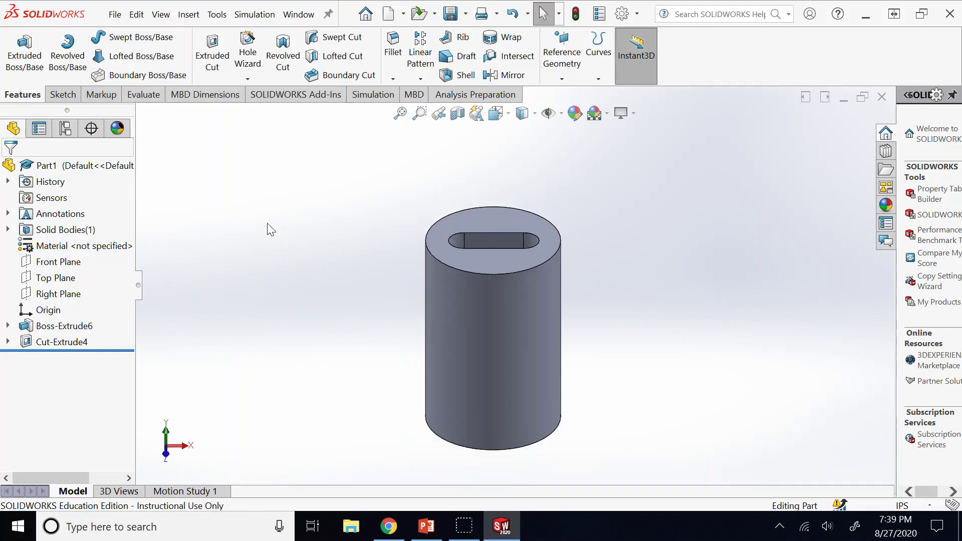
key("Down")
key("Down")
key("Down")
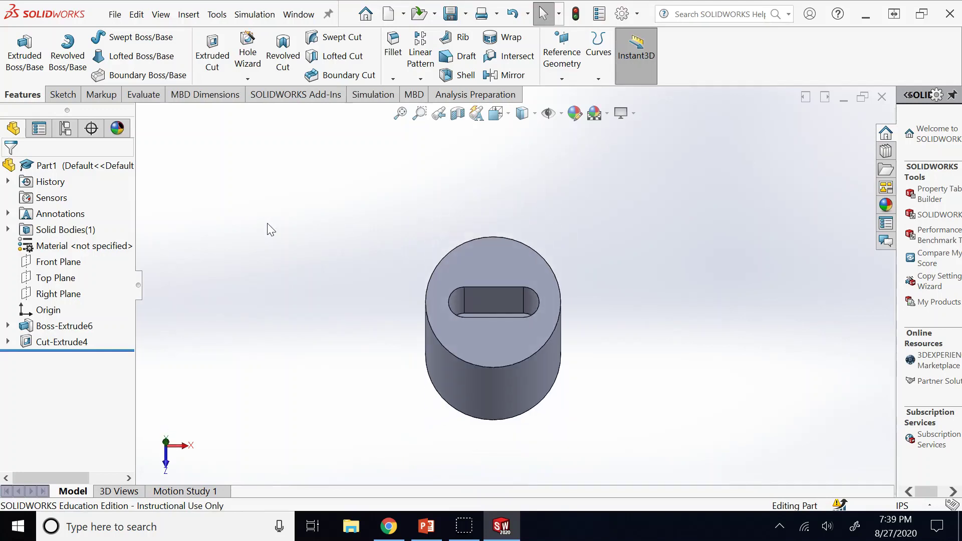
key("Up")
key("Up")
key("Down")
key("Down")
key("Up")
key("Up")
key("Up")
key("Down")
key("Down")
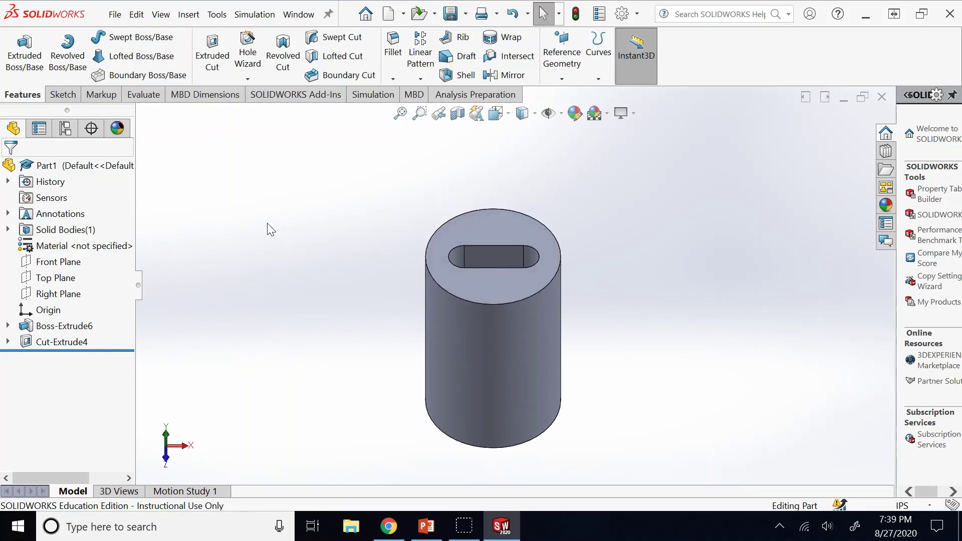
left_click(269, 230)
left_click(183, 276)
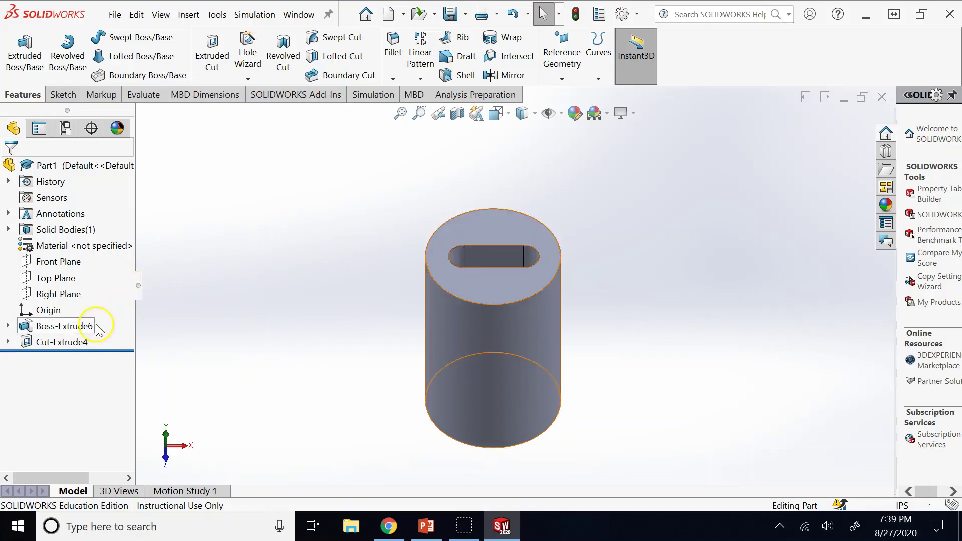
- Hide the solid body and compare the Cut-Extrude4 and Boss-Extrude6 sketch dimensions
right_click(82, 343)
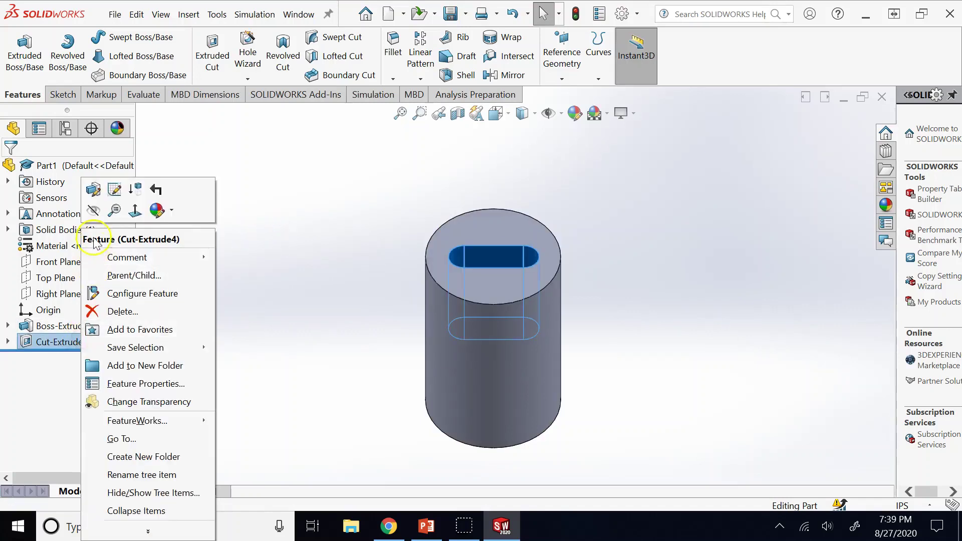
left_click(95, 210)
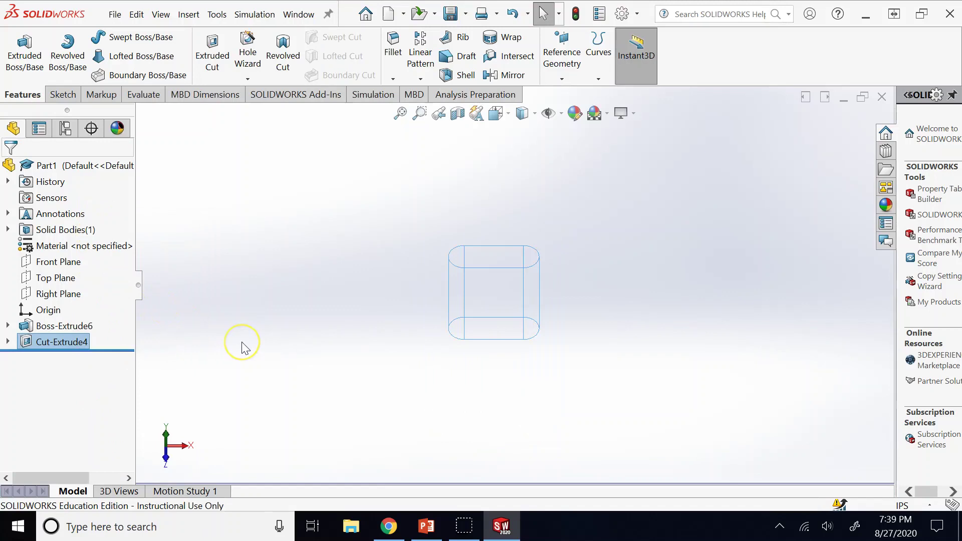
left_click(242, 346)
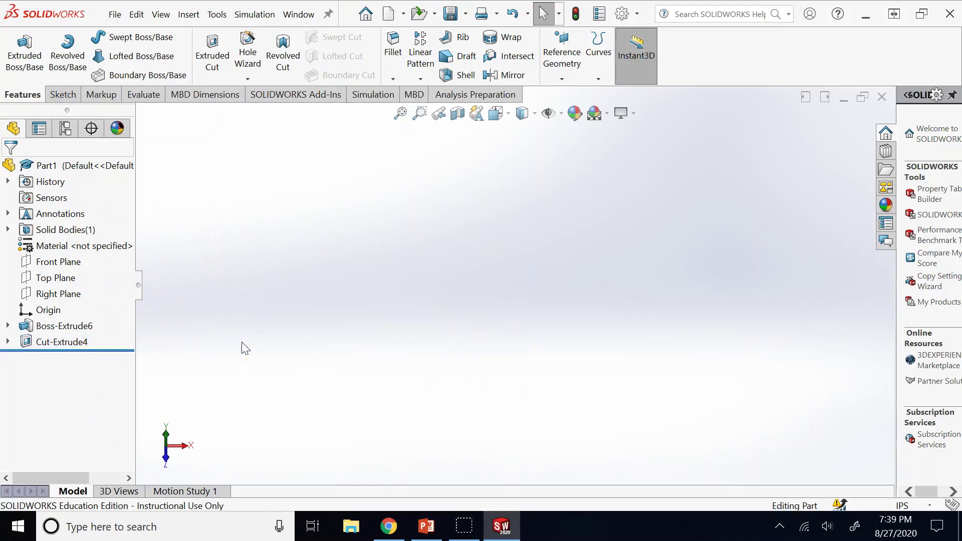
left_click(76, 342)
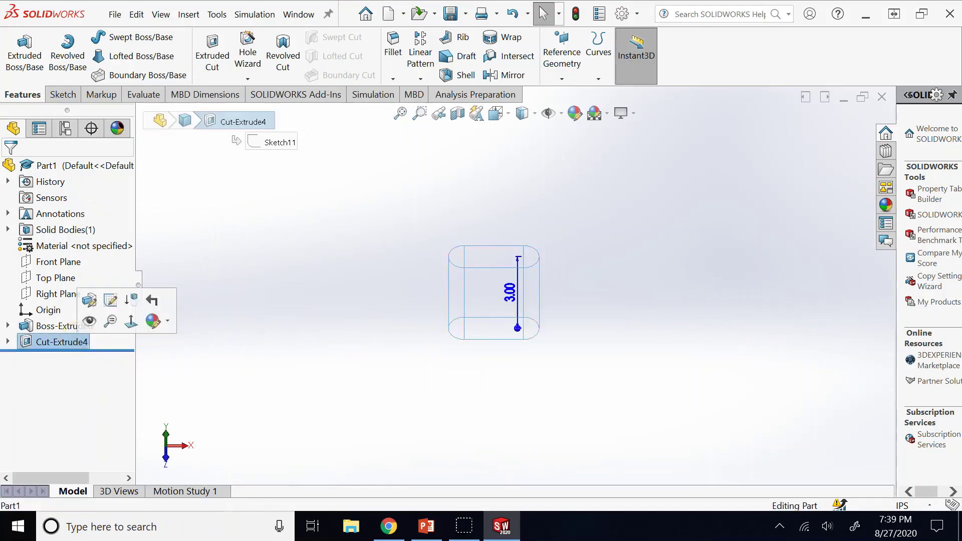
left_click(64, 327)
left_click(64, 342)
left_click(64, 327)
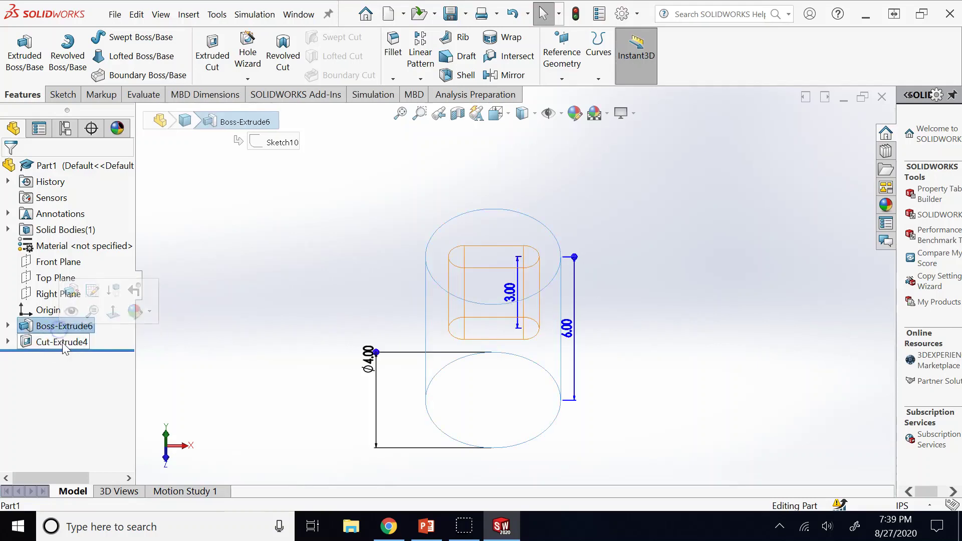
left_click(40, 327)
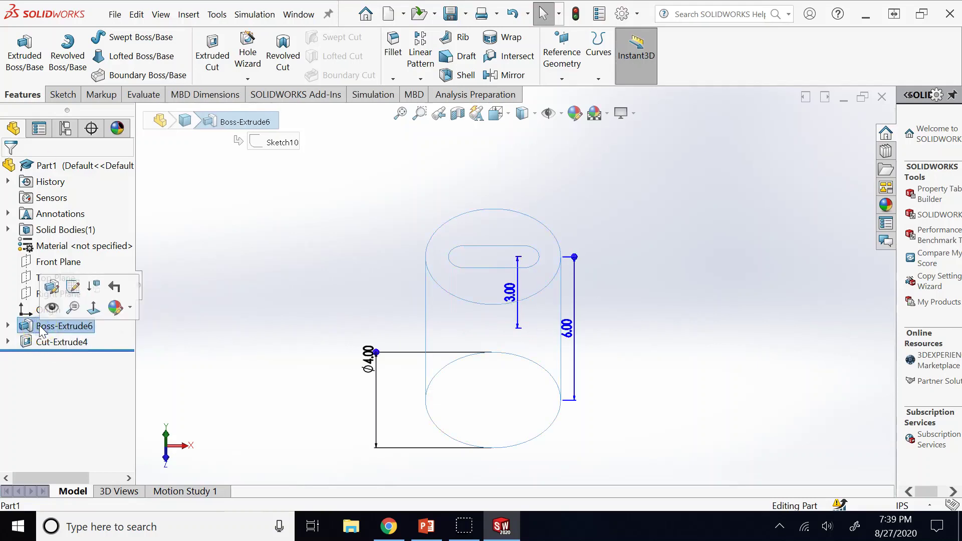
left_click(215, 339)
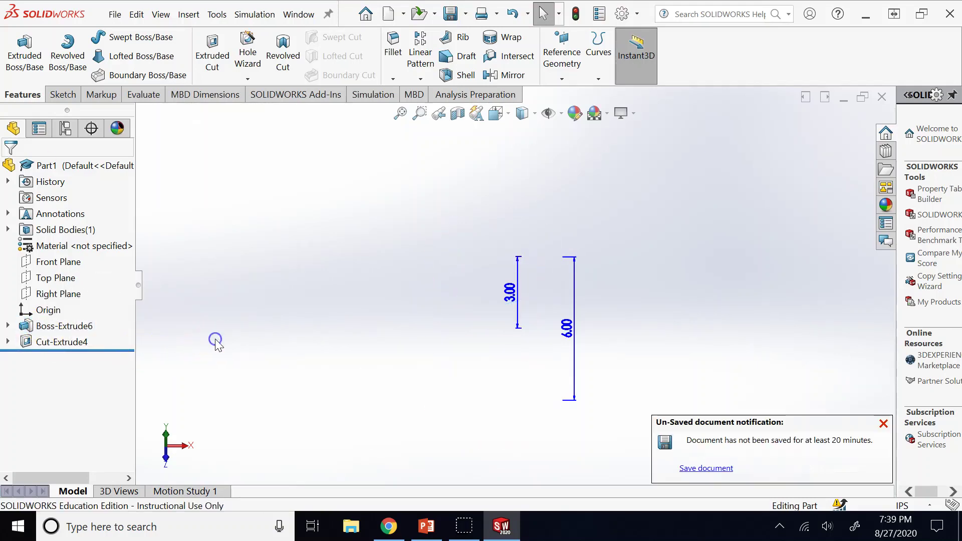
left_click(106, 349)
- Expand Cut-Extrude4 to reveal Sketch11, then show the solid body again
left_click(7, 341)
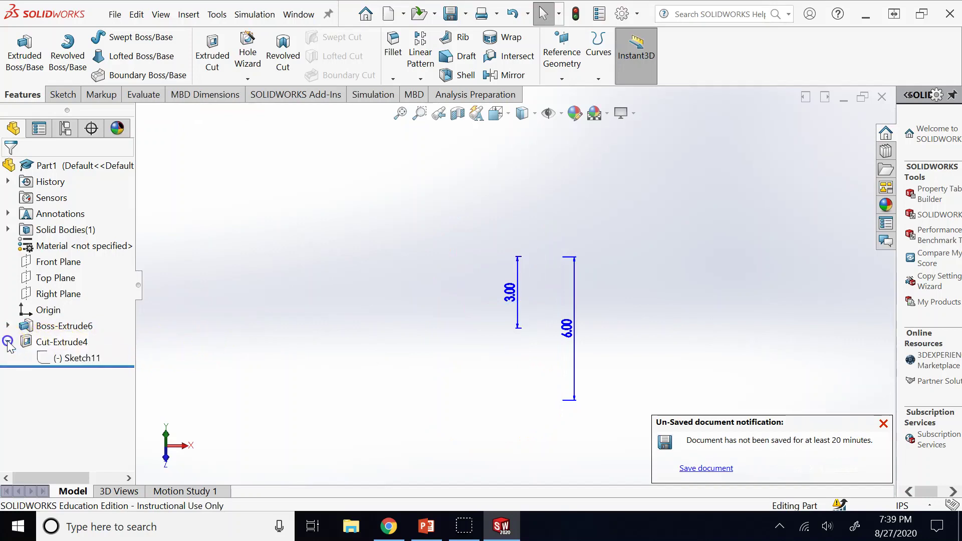
left_click(80, 359)
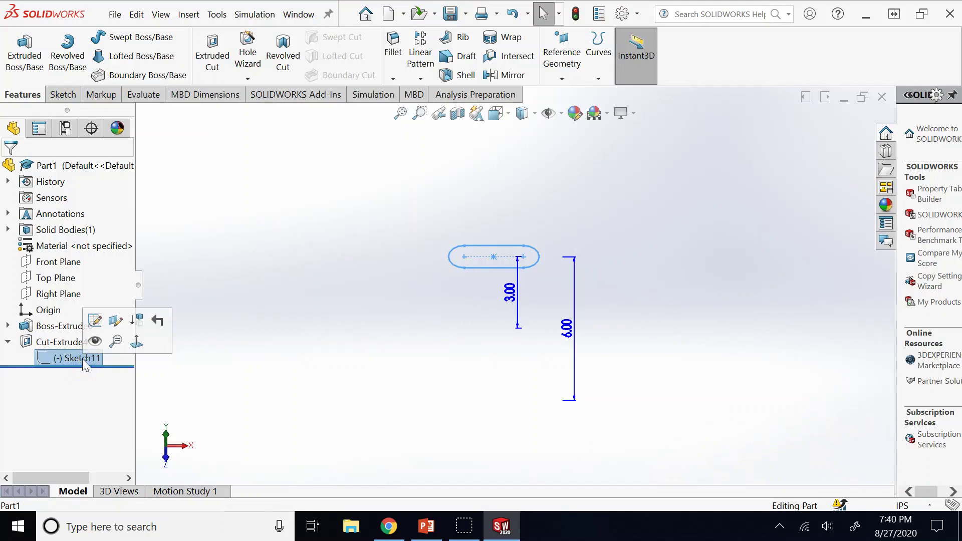
left_click(275, 316)
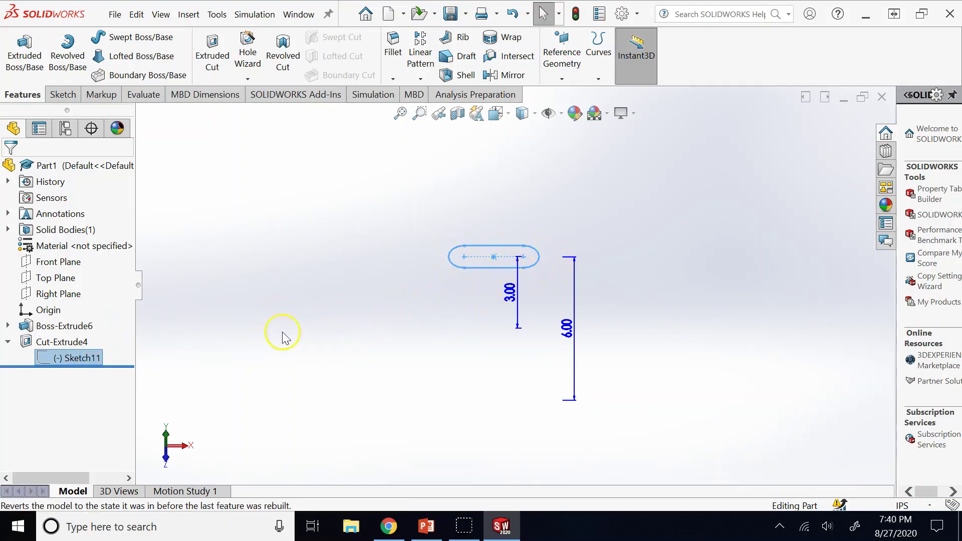
right_click(66, 342)
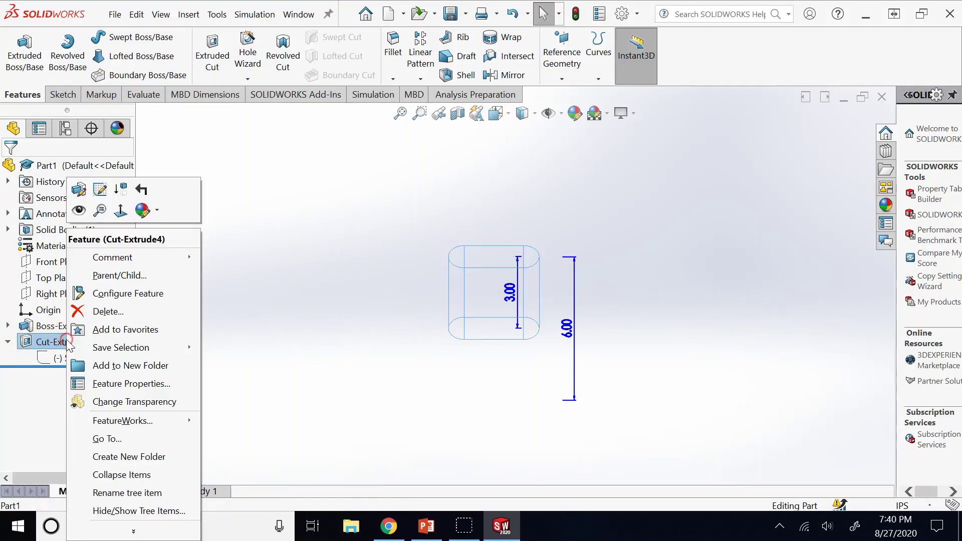
left_click(78, 210)
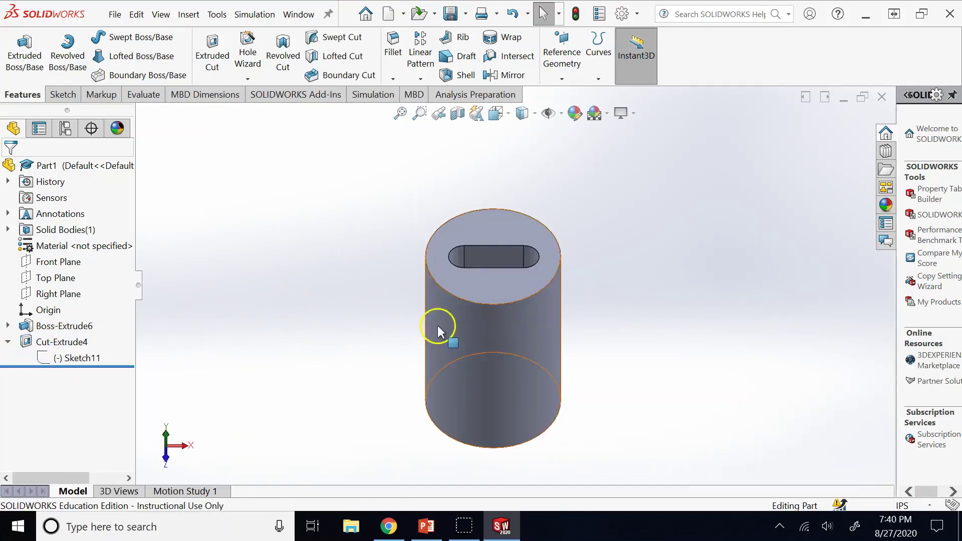
left_click(484, 289)
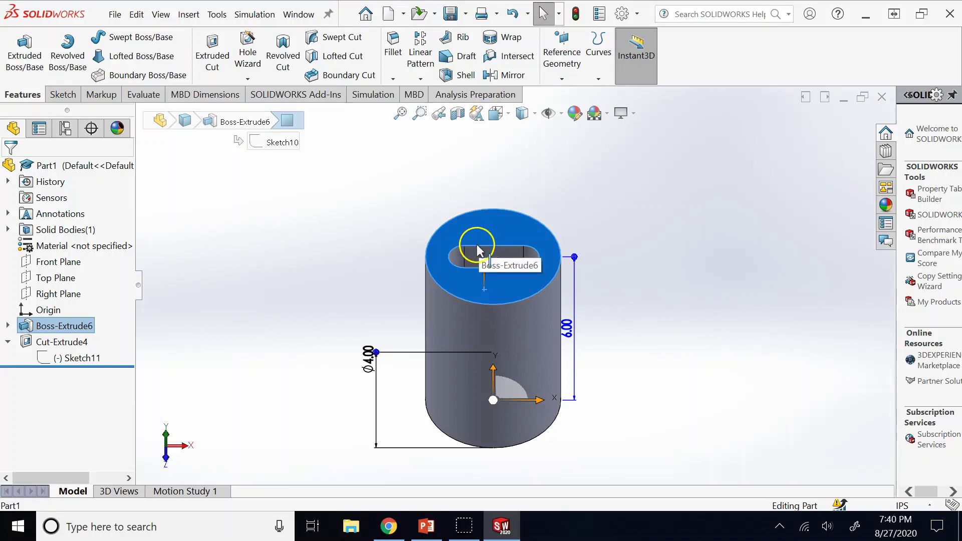
left_click(640, 209)
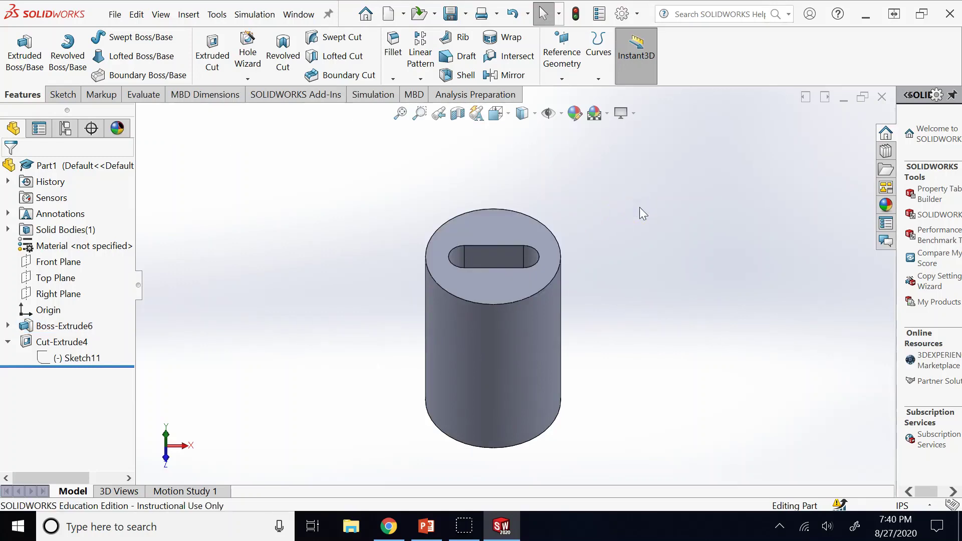
left_click(87, 326)
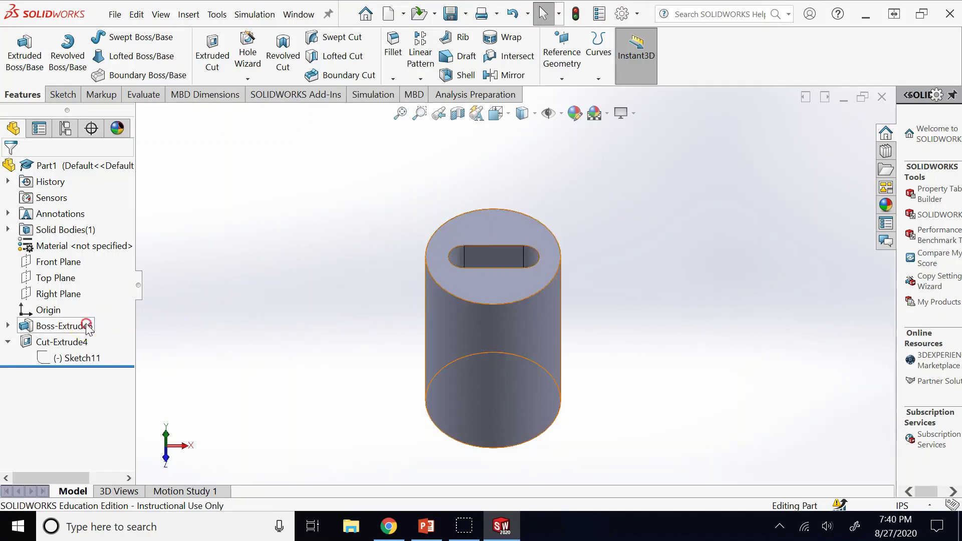
right_click(87, 326)
left_click(107, 210)
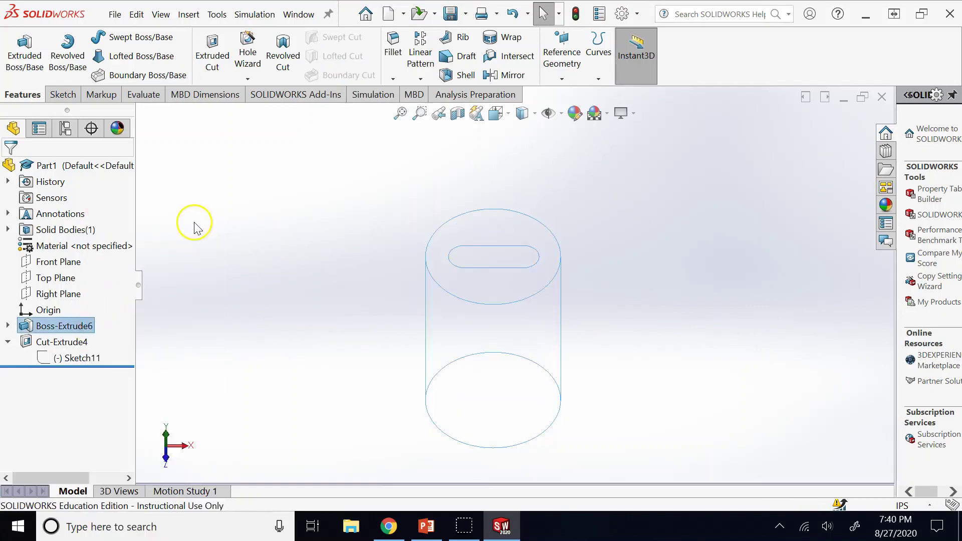
left_click(227, 238)
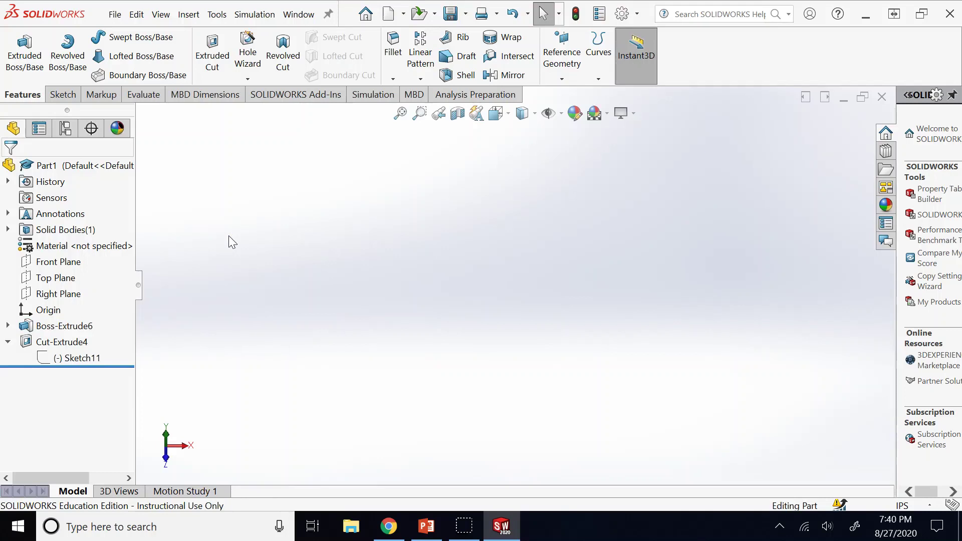
right_click(56, 326)
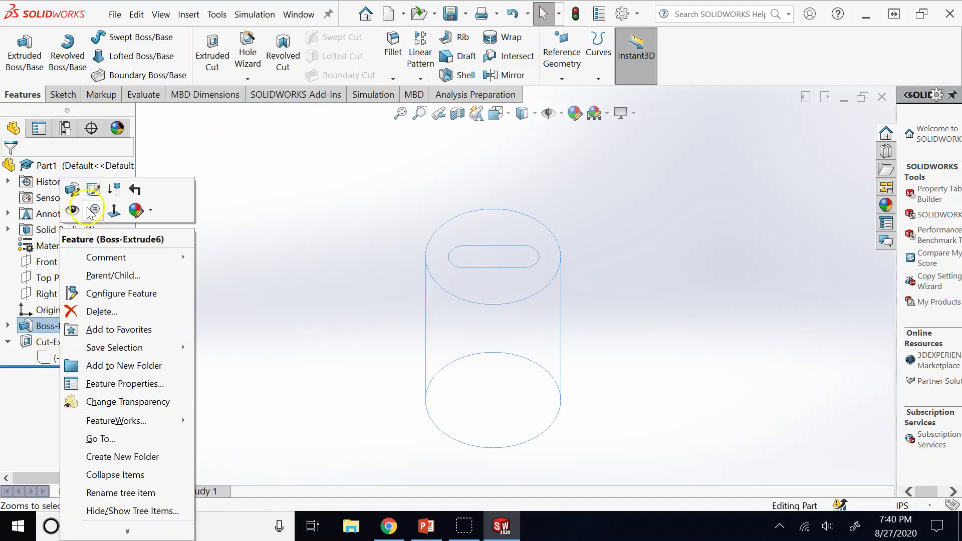
left_click(92, 209)
left_click(320, 222)
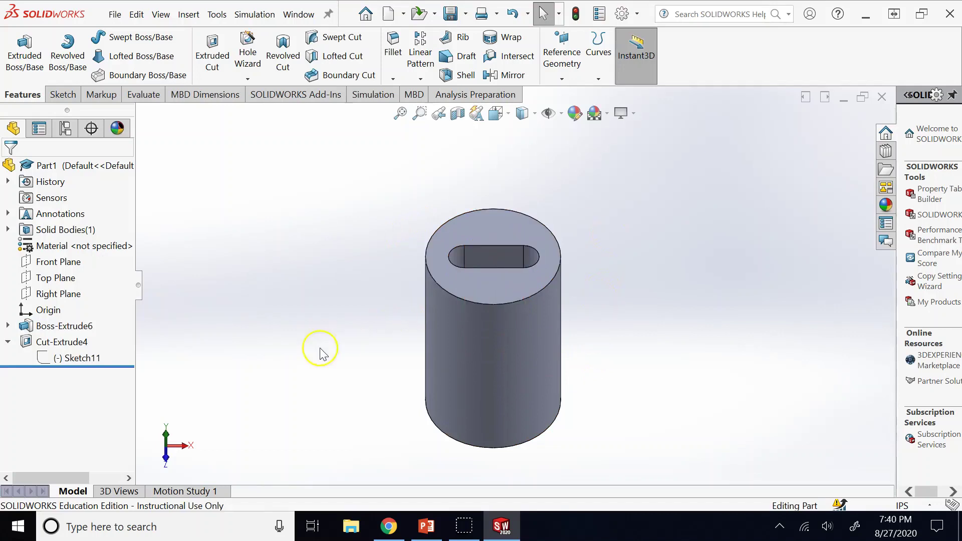
right_click(83, 343)
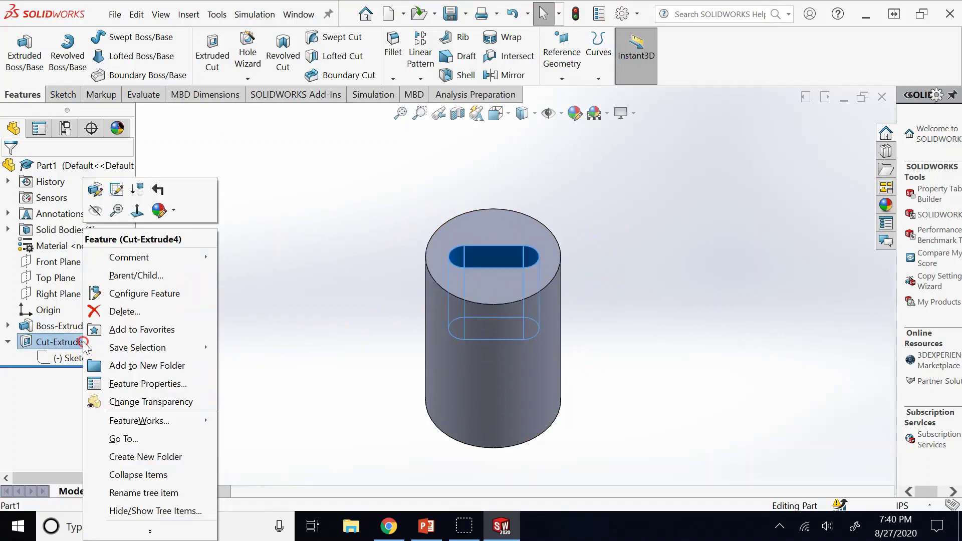
left_click(137, 189)
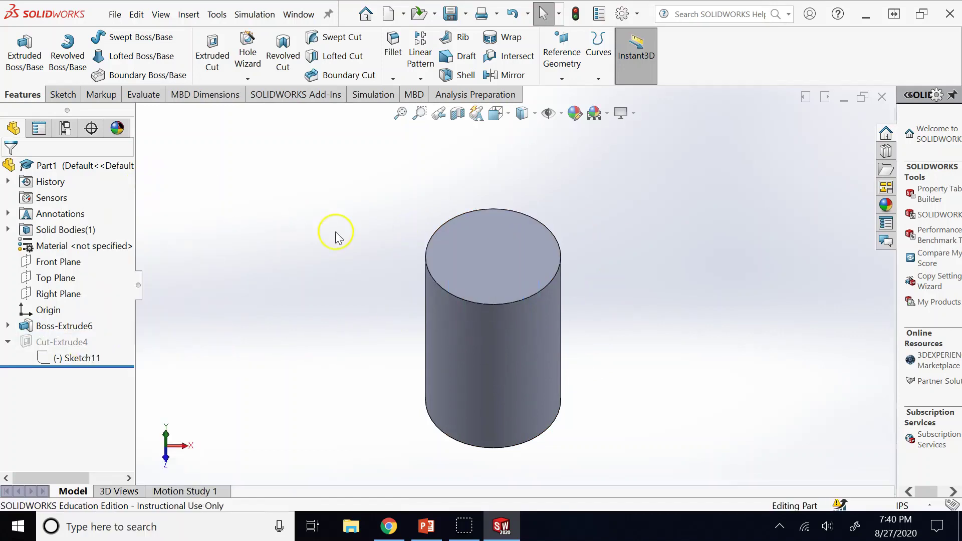
right_click(63, 342)
left_click(115, 192)
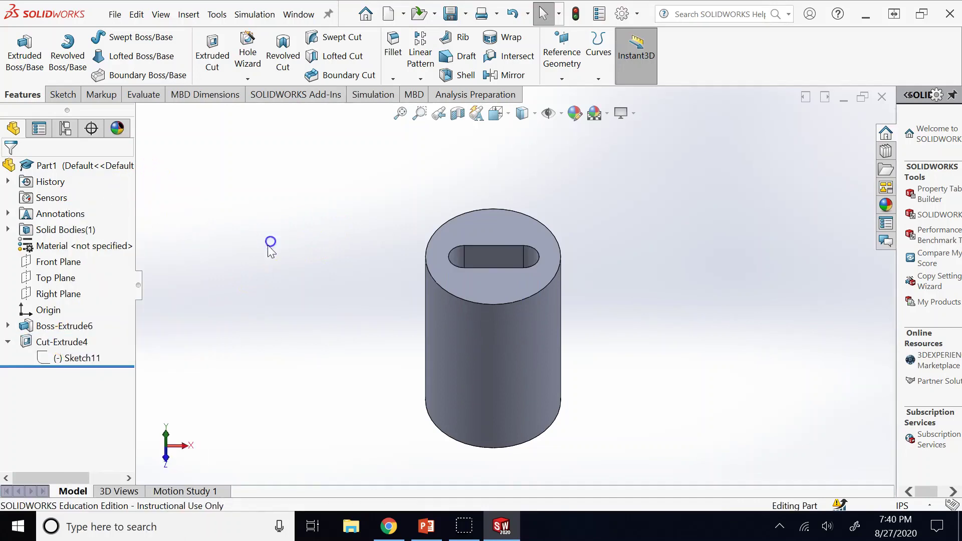
left_click(95, 368)
left_click_drag(95, 368, 100, 337)
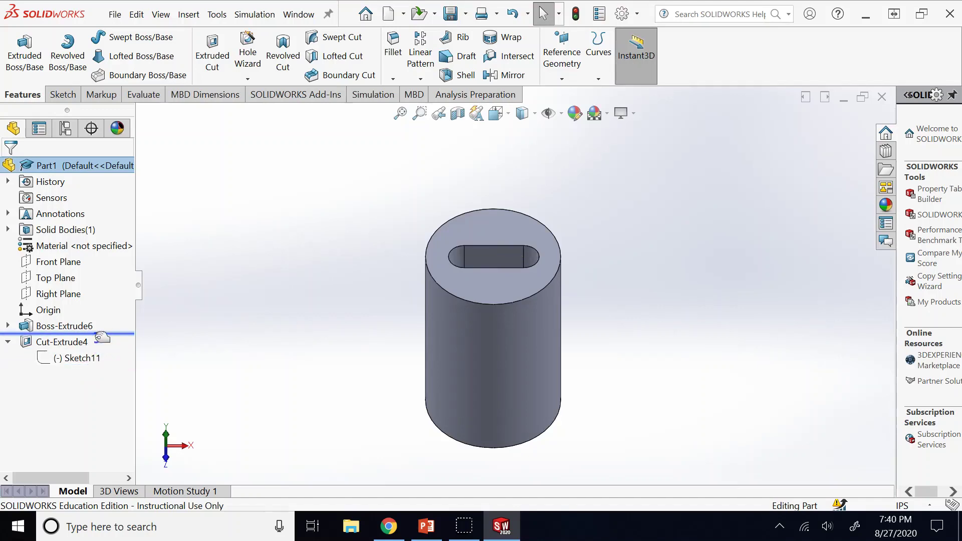
left_click_drag(102, 337, 100, 336)
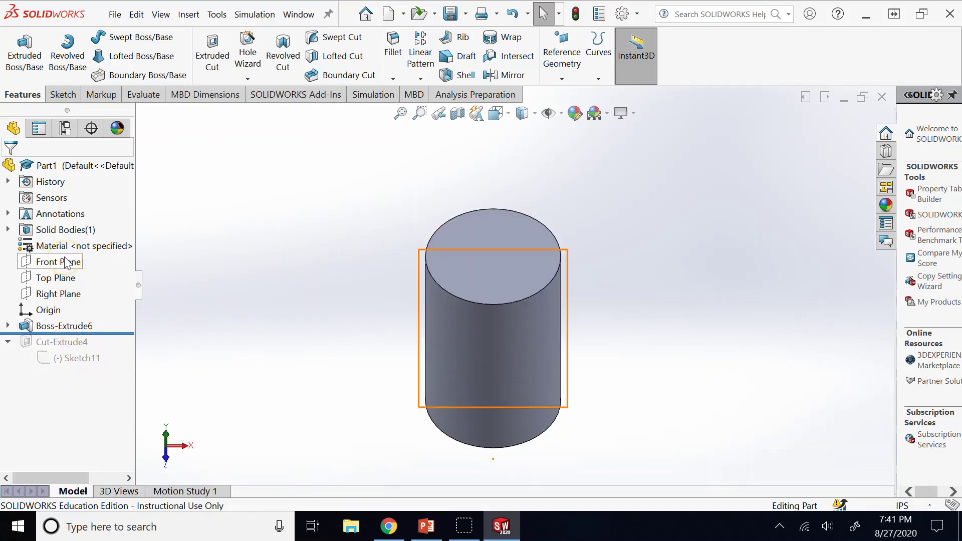
left_click(243, 322)
mouse_move(128, 332)
left_mouse_down()
mouse_move(121, 367)
mouse_move(119, 330)
left_mouse_up()
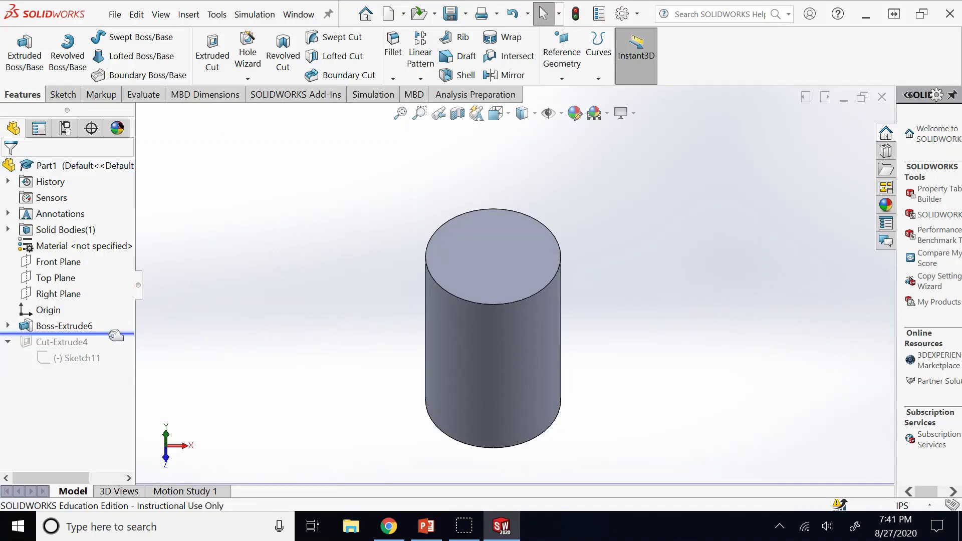
right_click(109, 335)
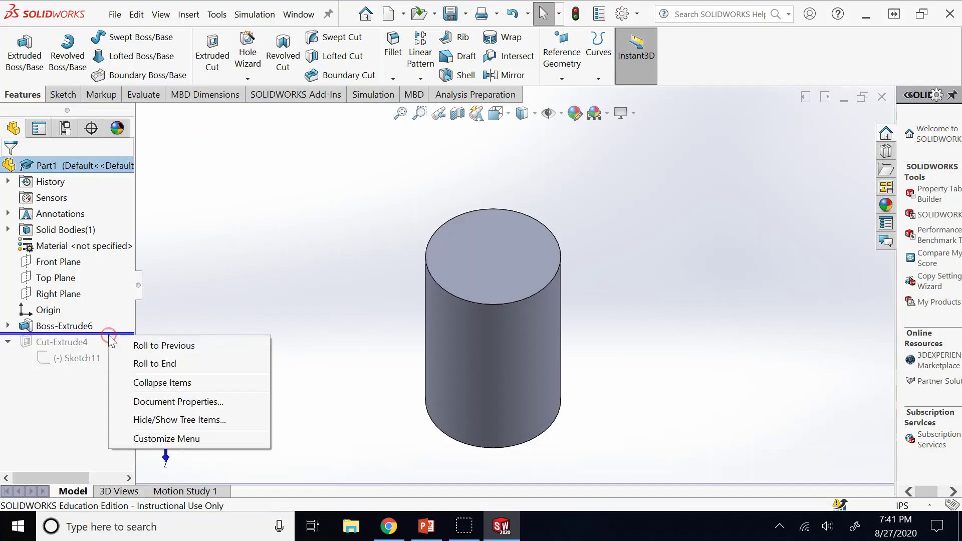
left_click(157, 364)
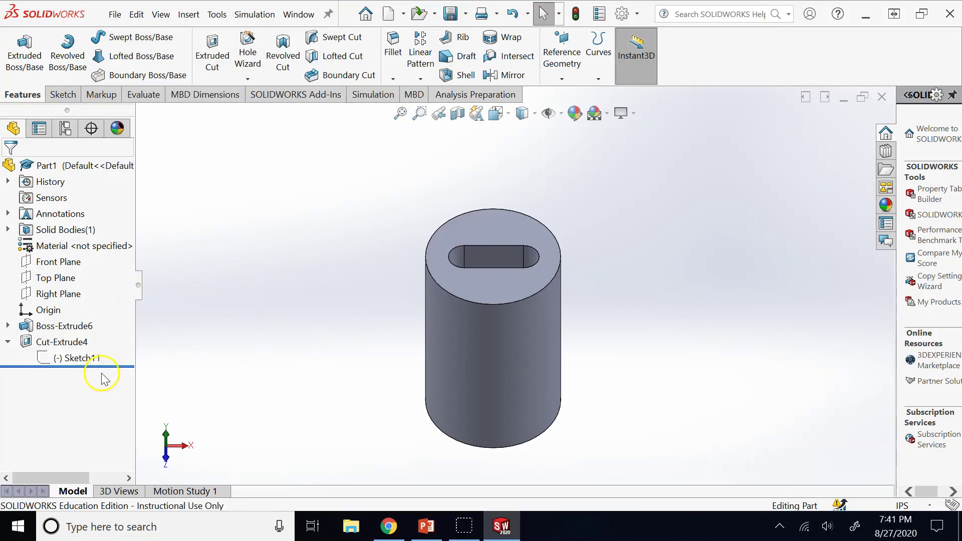
left_click(8, 342)
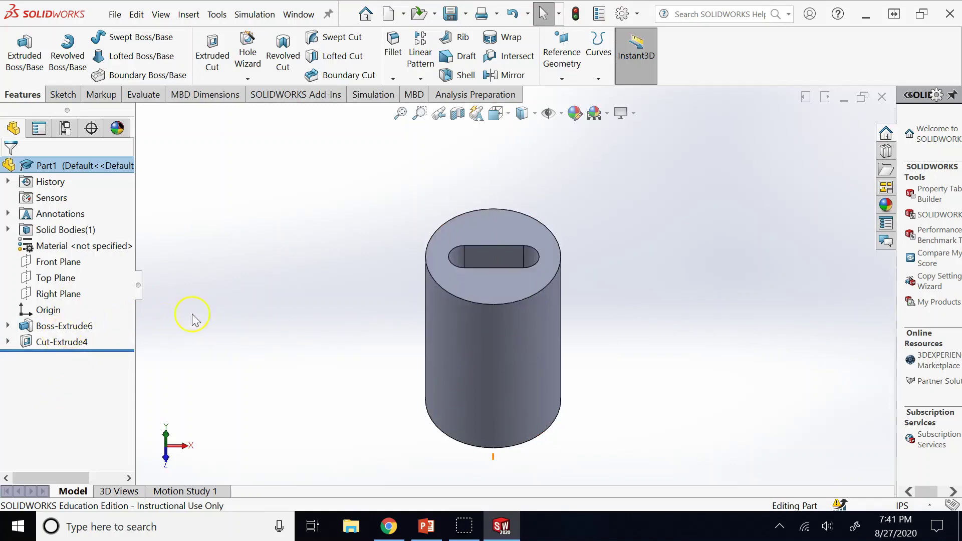
- Fillet the cylinder's top circular edge with a 0.50 in radius
left_click(501, 304)
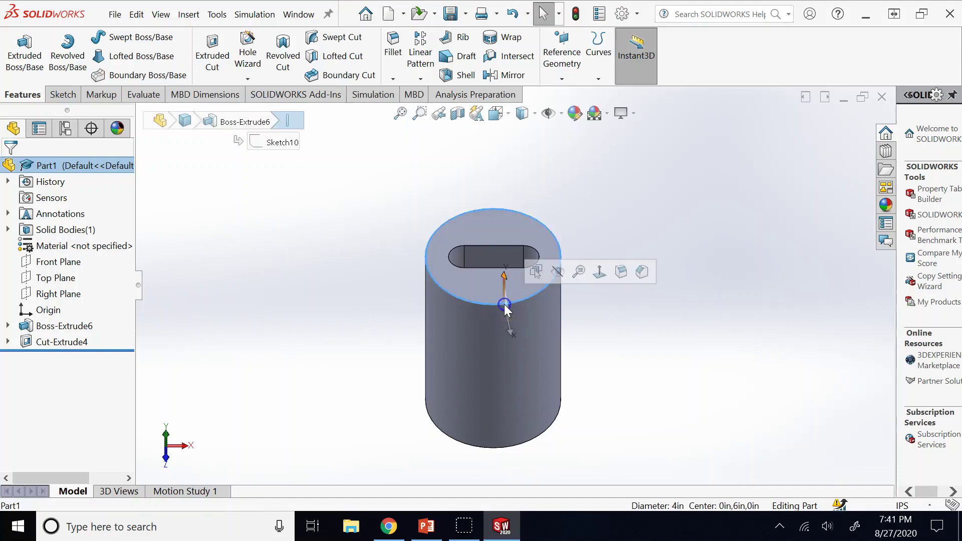
left_click(393, 48)
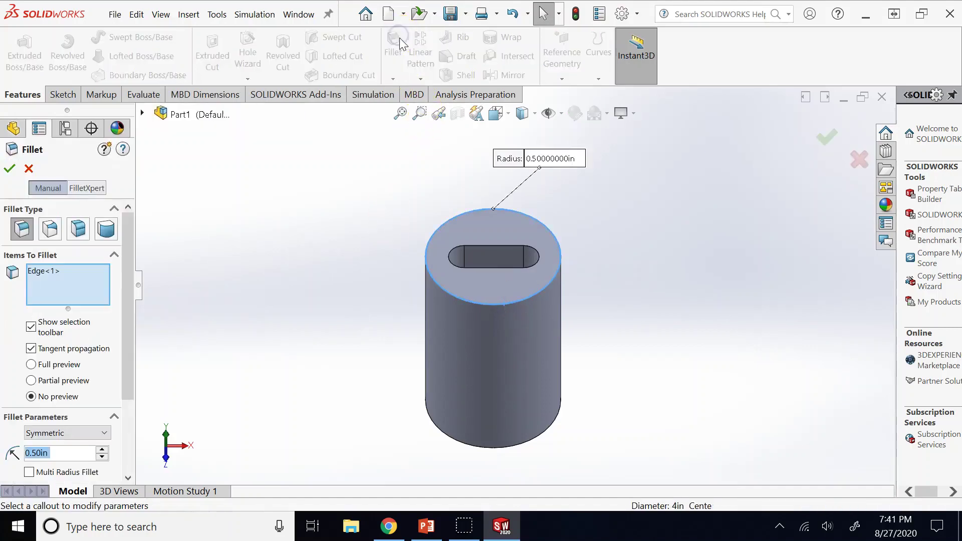
left_click(10, 168)
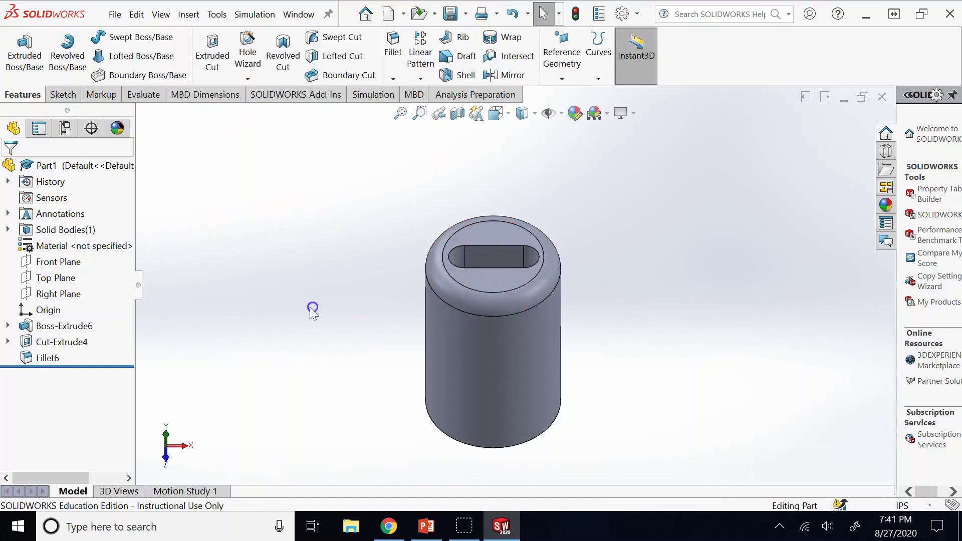
- Roll the history back before the fillet, then suppress and unsuppress Cut-Extrude4
left_click(120, 366)
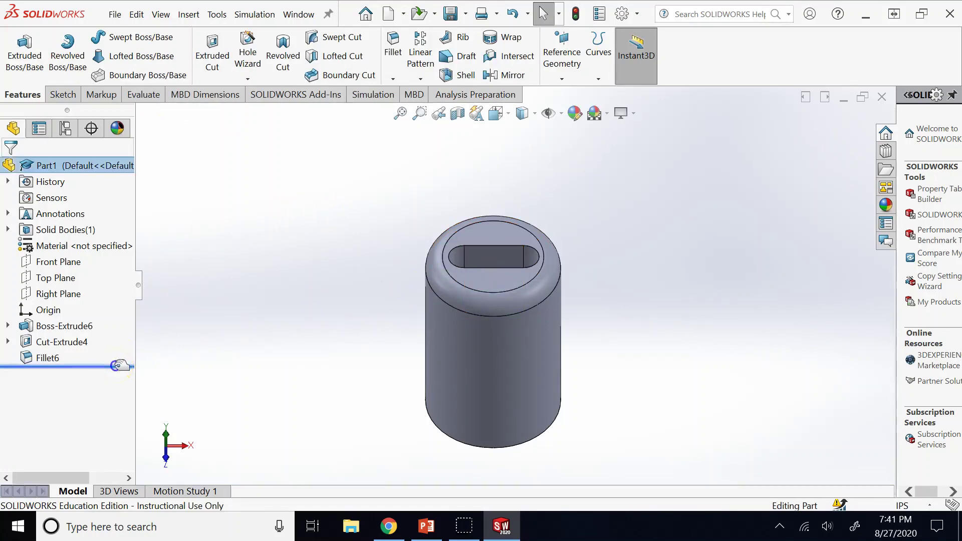
mouse_move(120, 366)
left_mouse_down()
mouse_move(121, 335)
mouse_move(116, 370)
left_mouse_up()
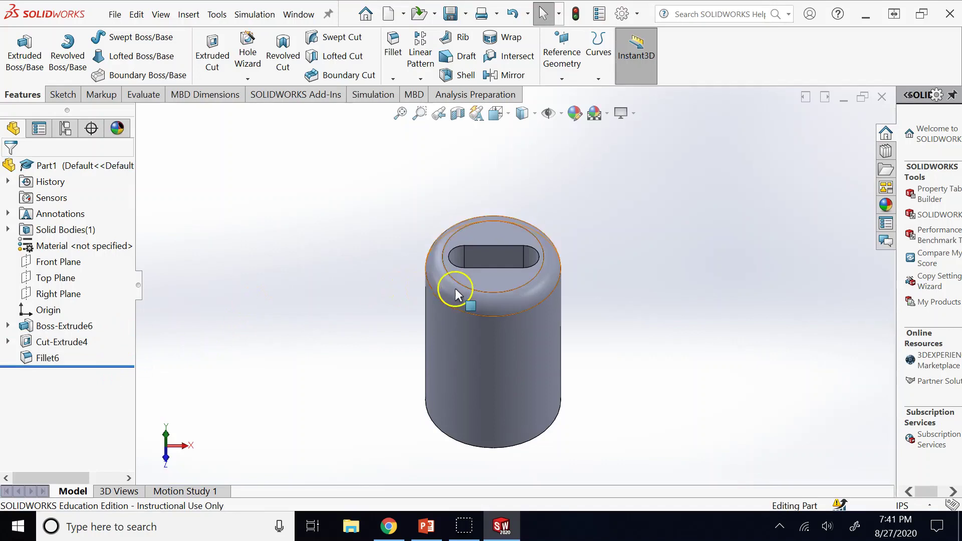
right_click(66, 347)
left_click(136, 189)
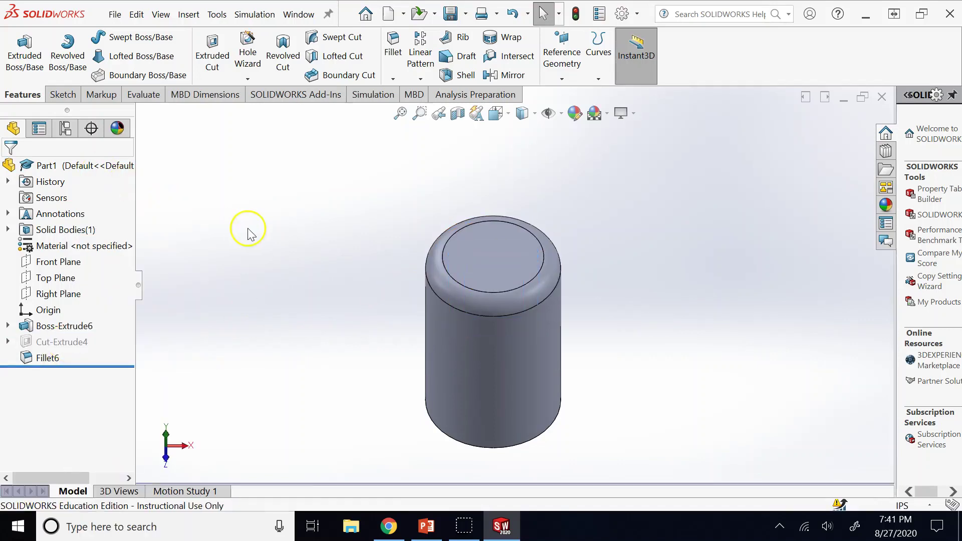
left_click(468, 299)
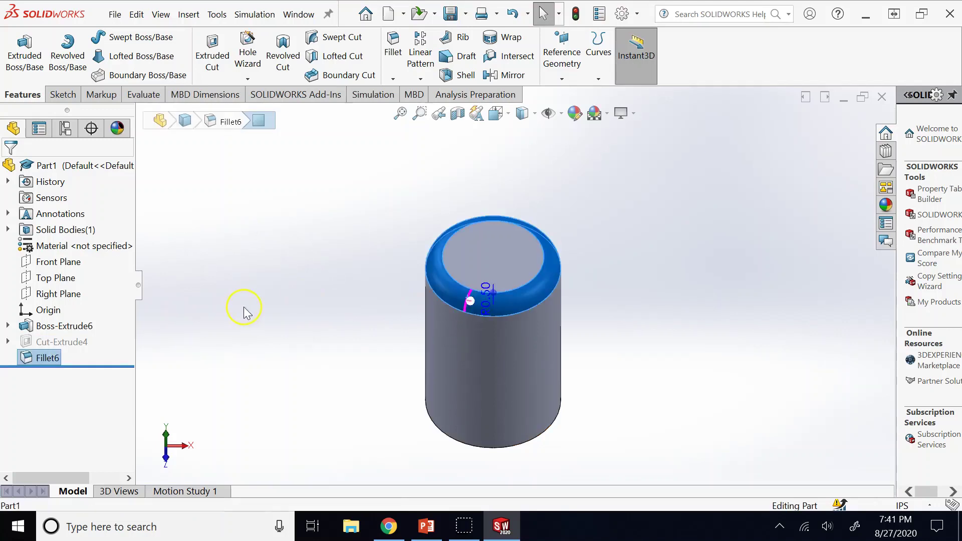
left_click(245, 311)
right_click(65, 342)
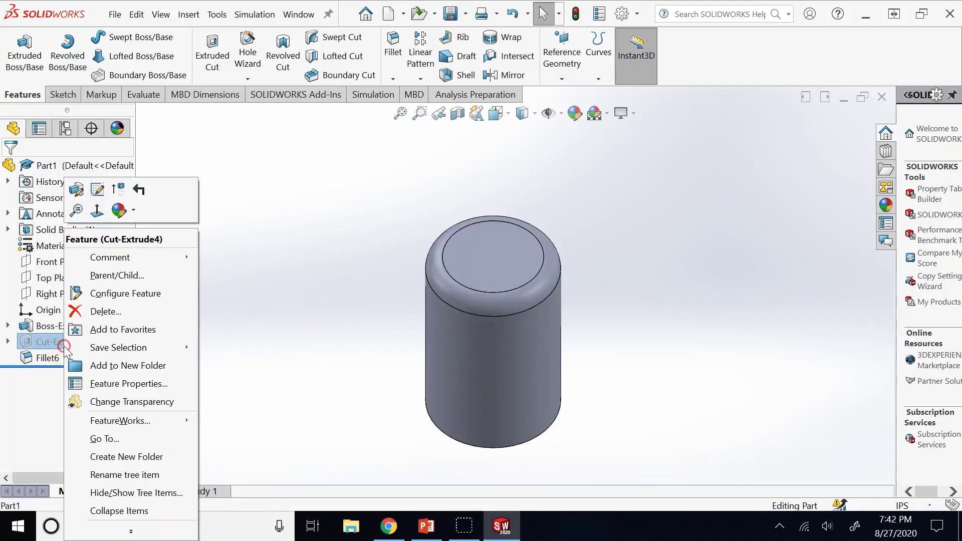
left_click(118, 190)
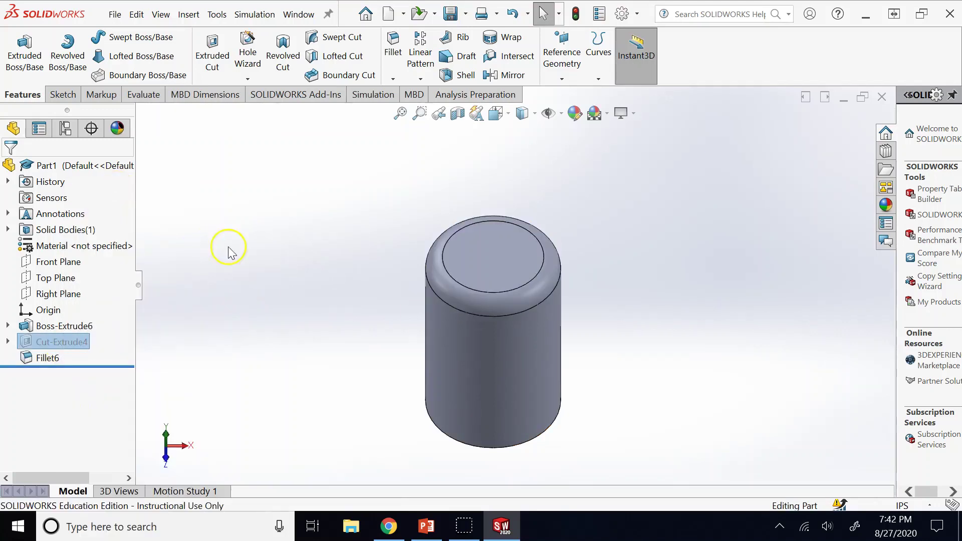
left_click(113, 364)
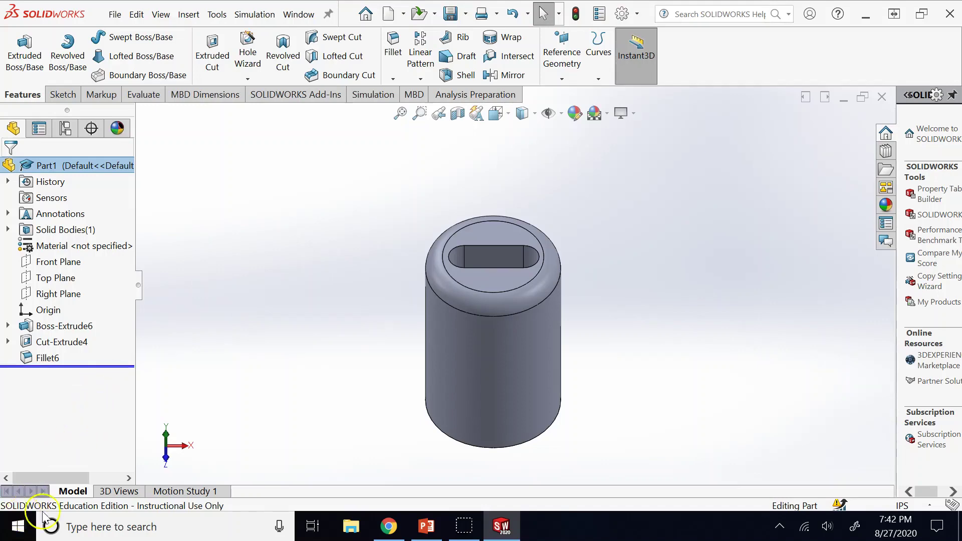
- Switch to the PowerPoint lecture and display slide 6 on editing features
left_click(426, 526)
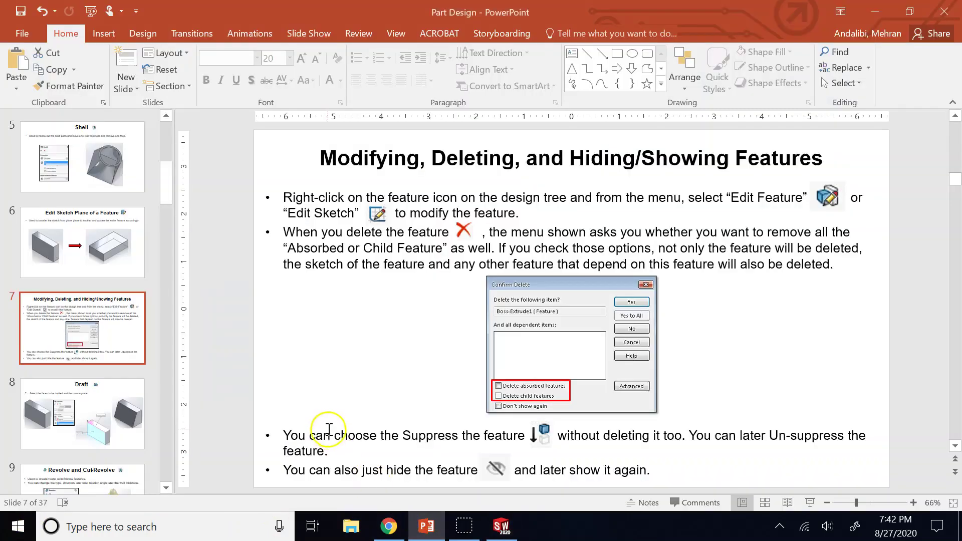
left_click(114, 277)
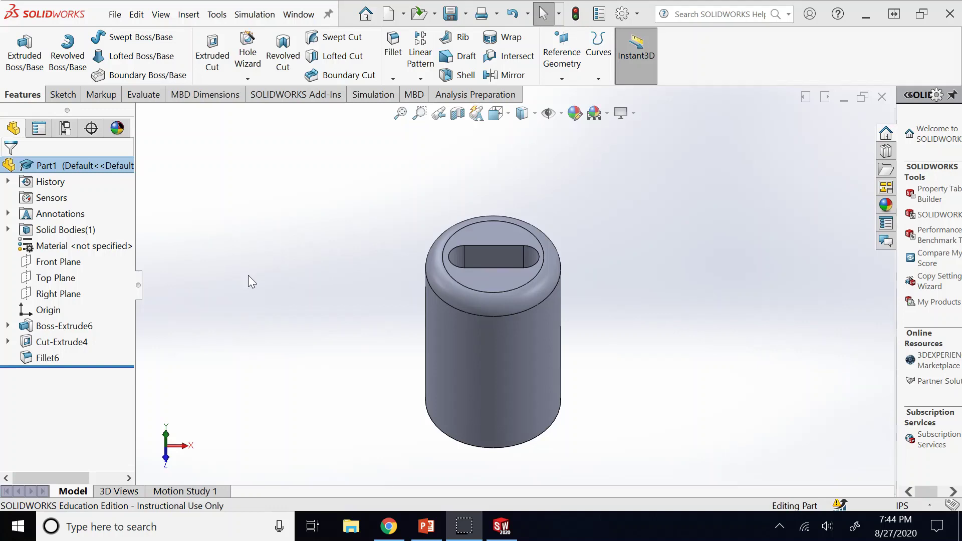
- Delete Fillet6 from the FeatureManager tree and confirm the removal
right_click(48, 358)
left_click(90, 311)
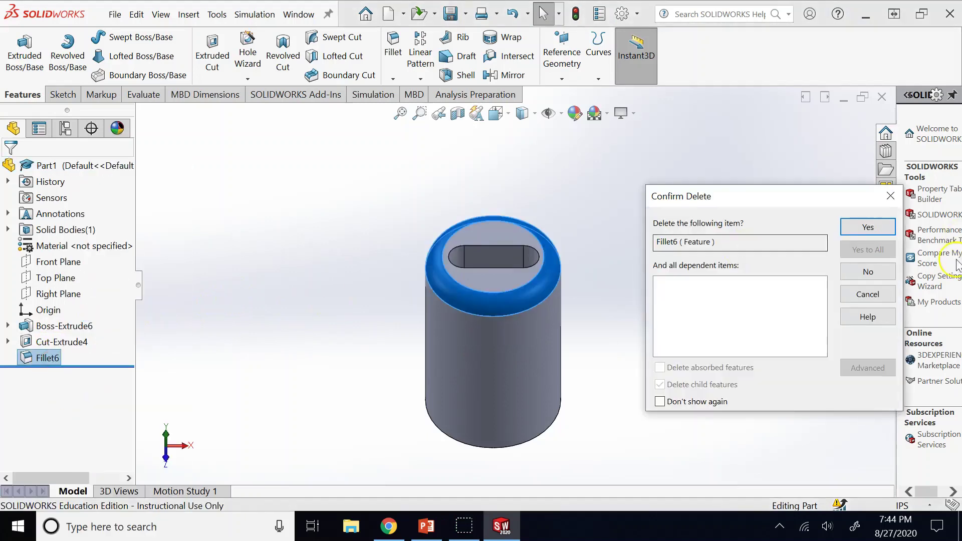
left_click(867, 228)
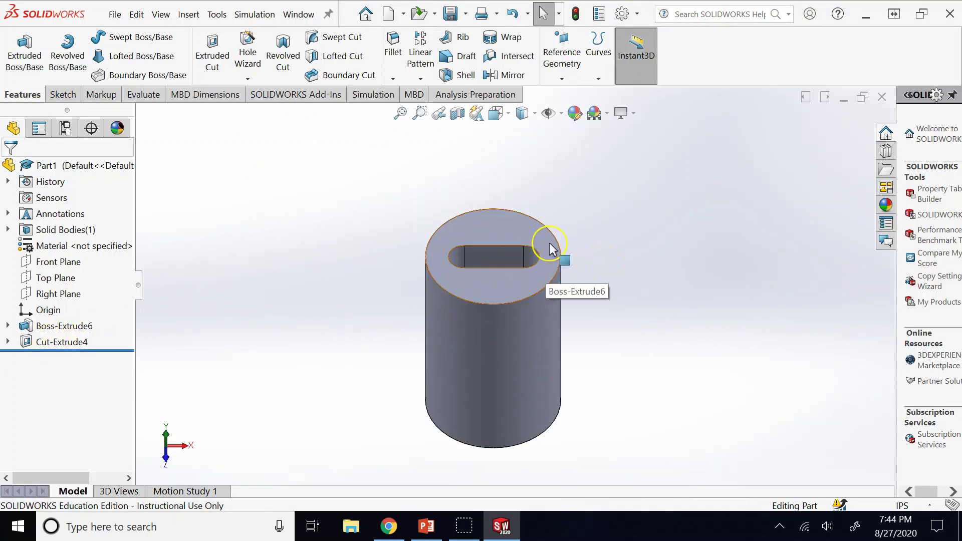
left_click(599, 216)
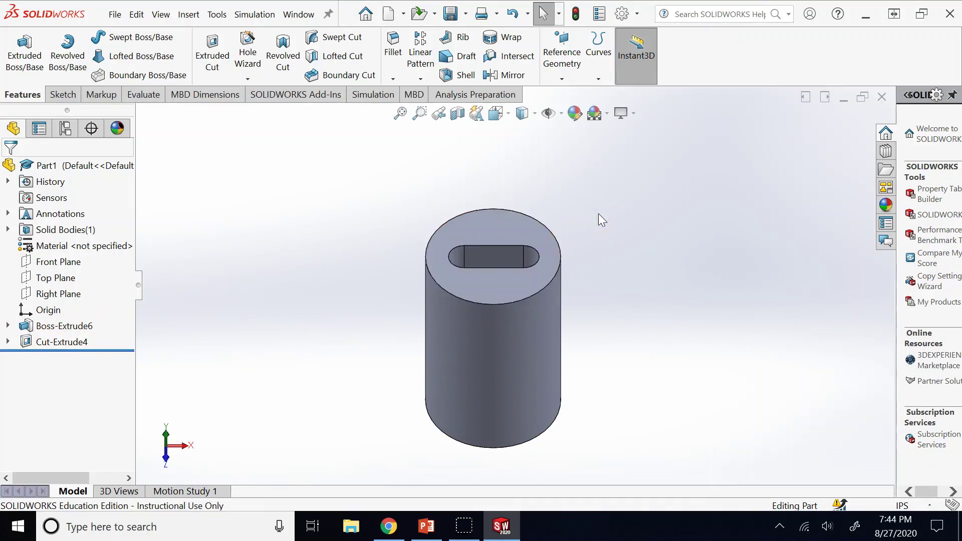
- Start a sketch on the cylinder's top face, discard it, and tilt the view lower
left_click(316, 334)
left_click(298, 326)
left_click(494, 295)
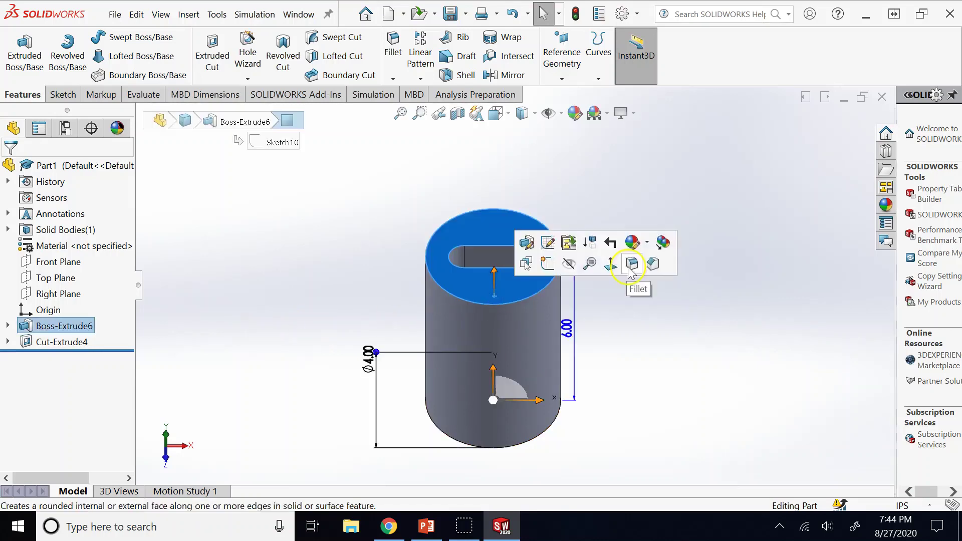
left_click(548, 262)
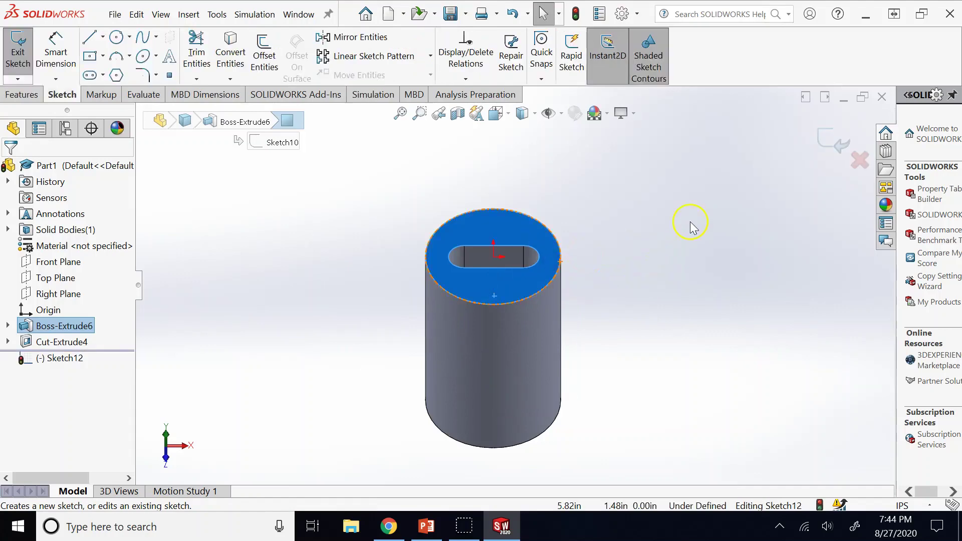
left_click(860, 160)
left_click(540, 270)
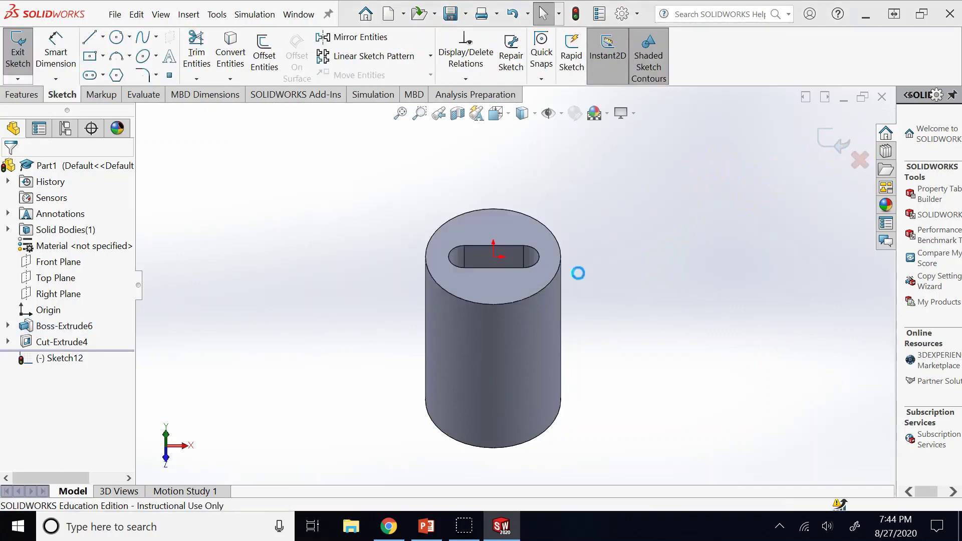
left_click(644, 354)
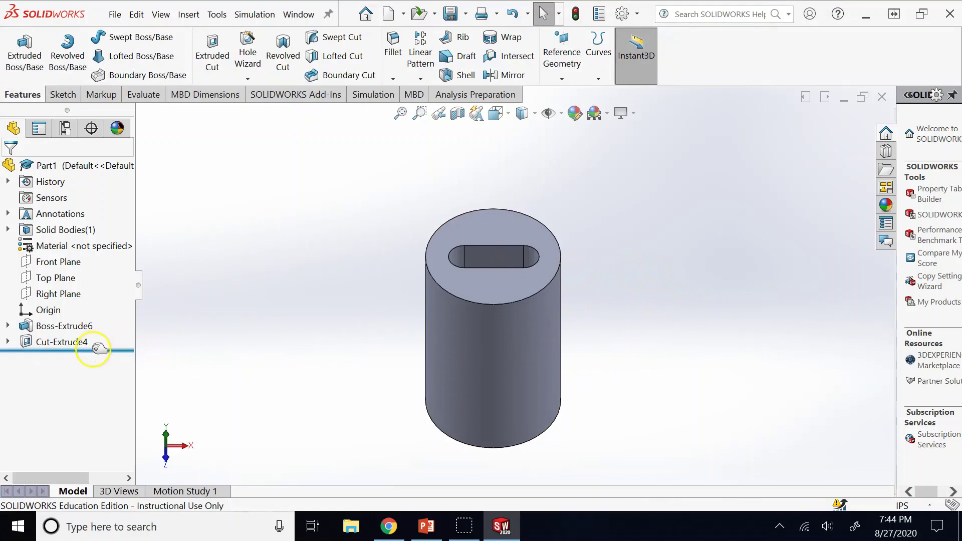
key("Up")
key("Up")
key("Up")
key("Up")
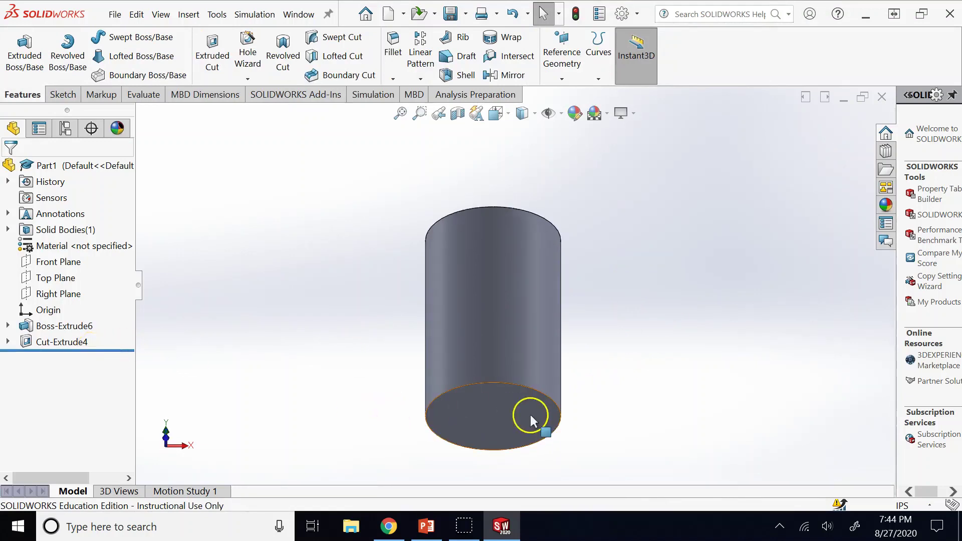
- Start a new sketch on Top Plane and view it straight down
left_click(65, 279)
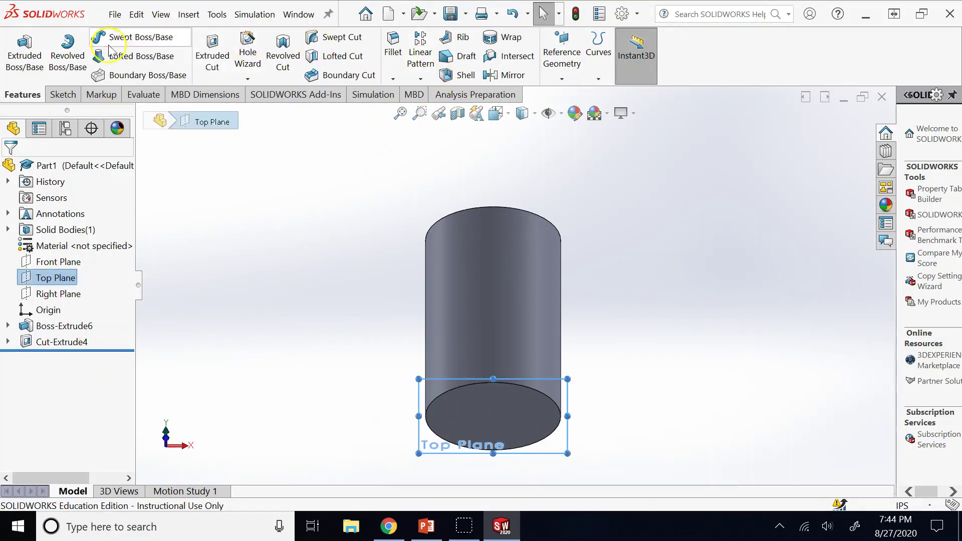
left_click(60, 95)
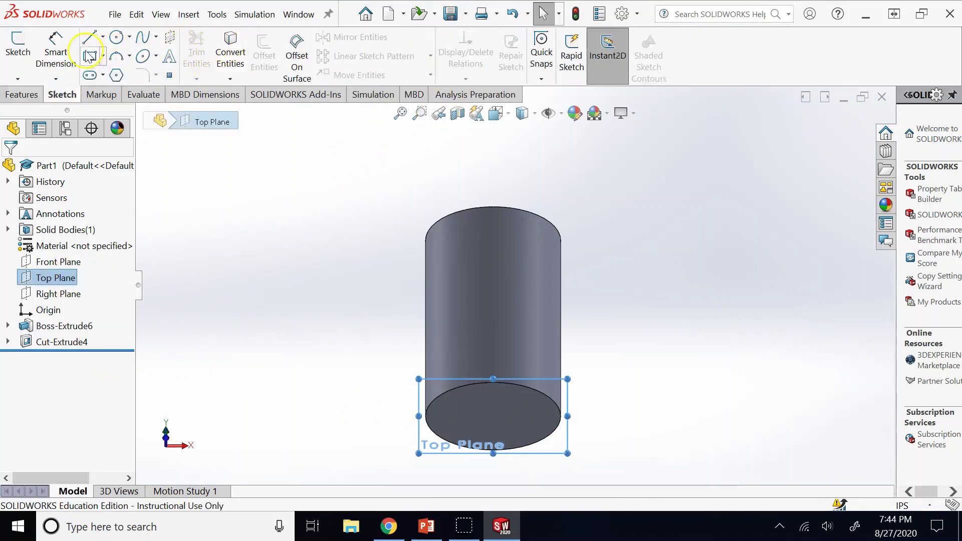
left_click(26, 47)
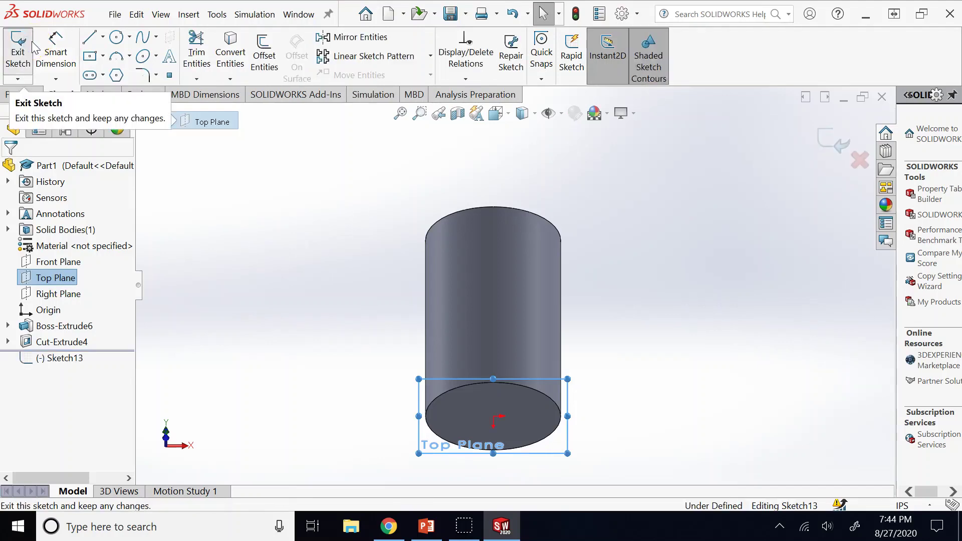
left_click(498, 388)
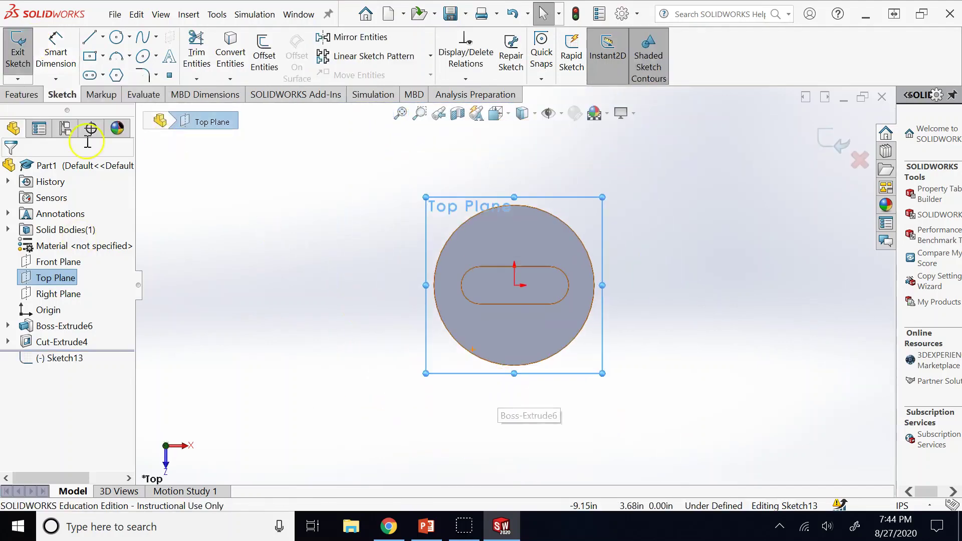
left_click(75, 95)
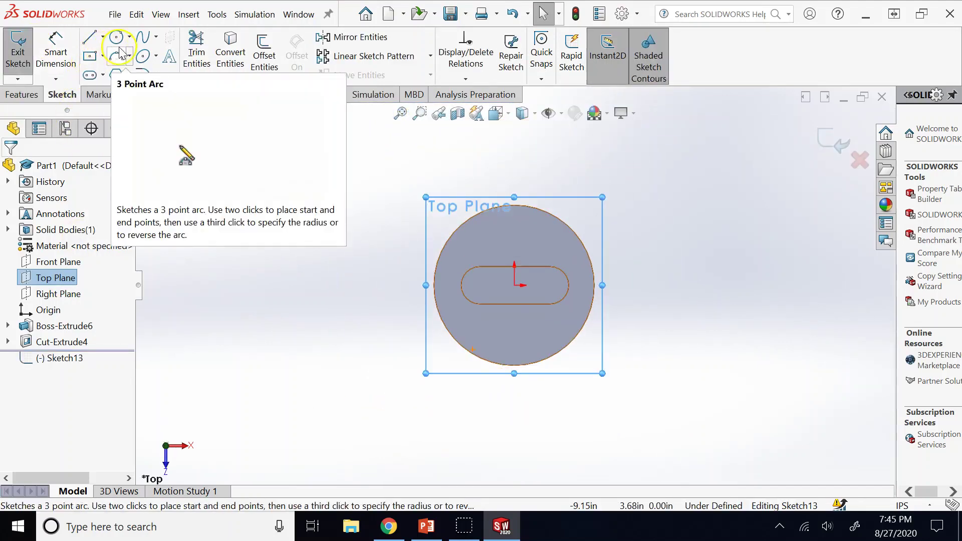
- Draw a center rectangle around the origin and exit Sketch13
left_click(90, 55)
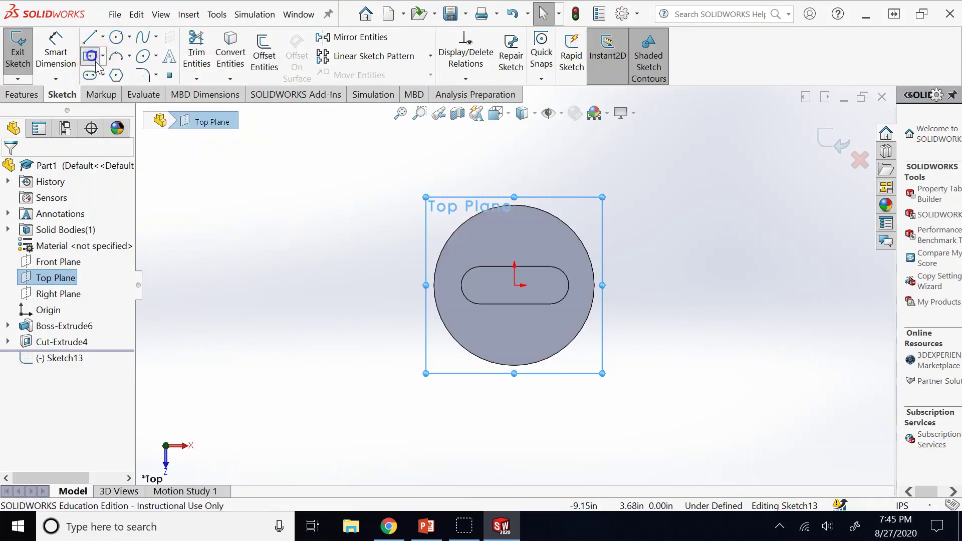
left_click(514, 285)
left_click(482, 233)
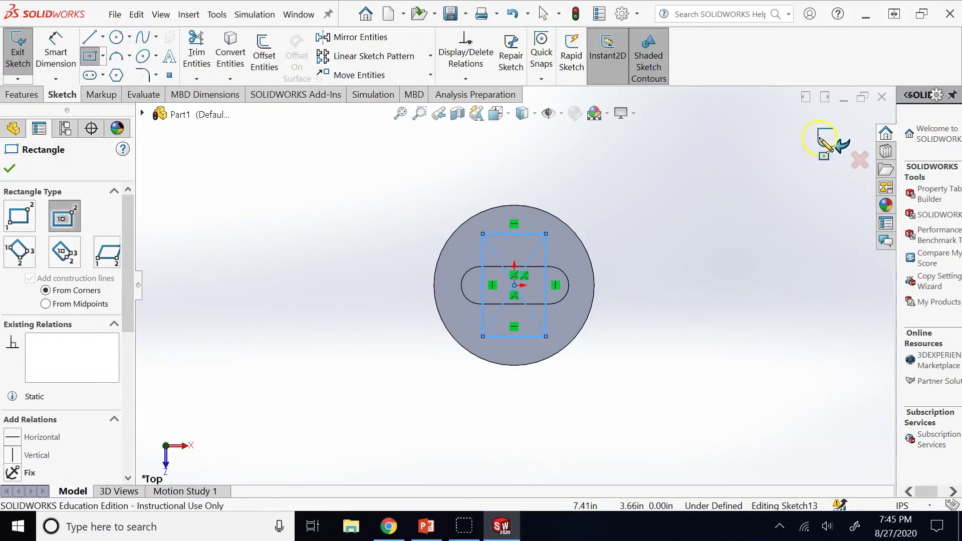
key("Escape")
key("ctrl+b")
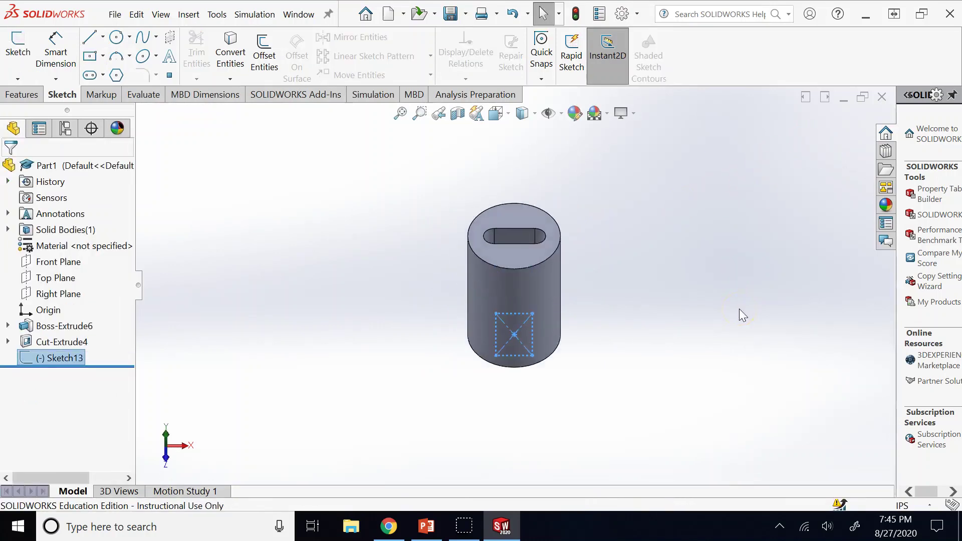
left_click(717, 300)
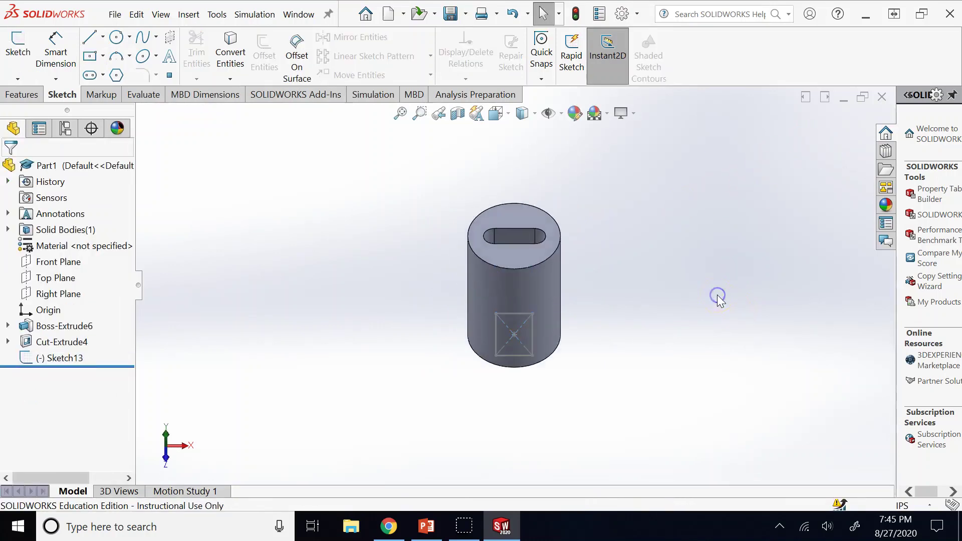
right_click(52, 345)
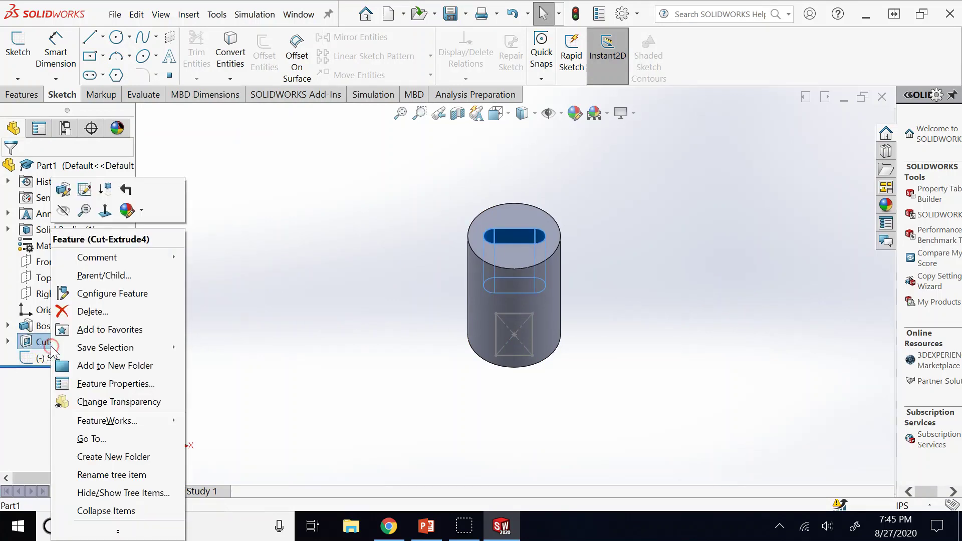
left_click(62, 191)
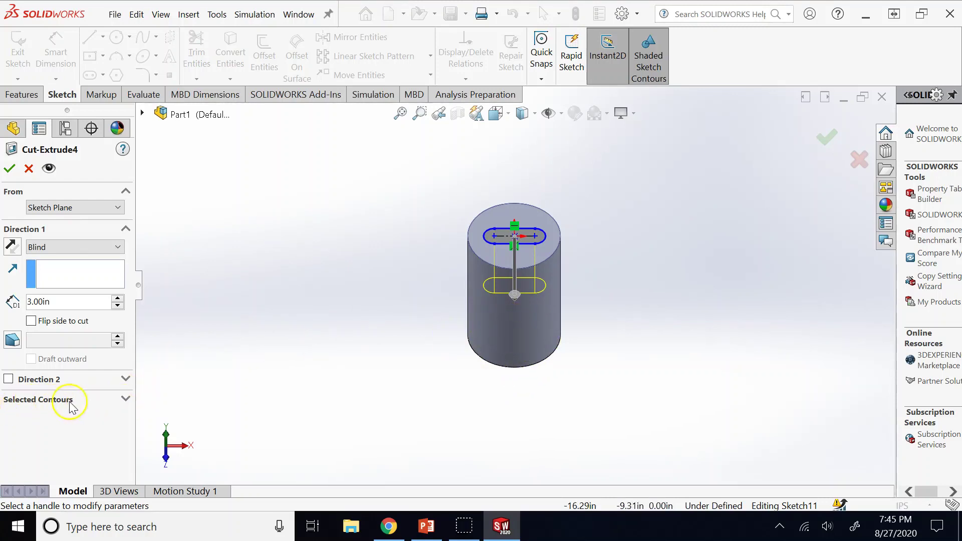
left_click(125, 399)
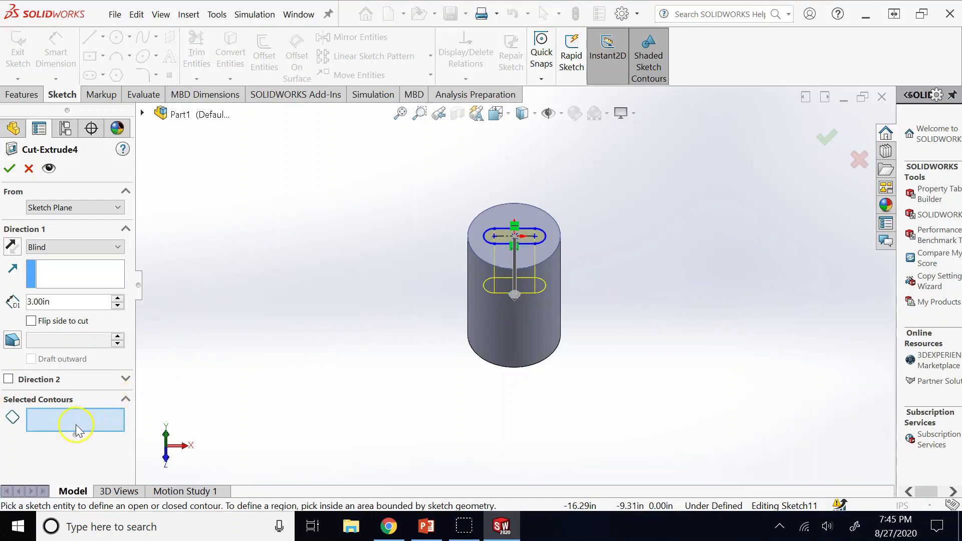
left_click(528, 249)
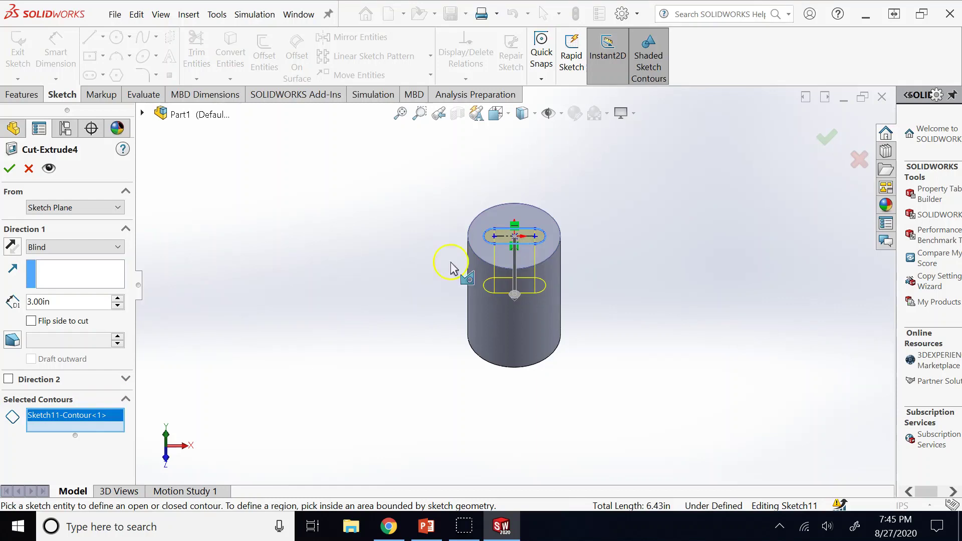
right_click(82, 416)
left_click(120, 424)
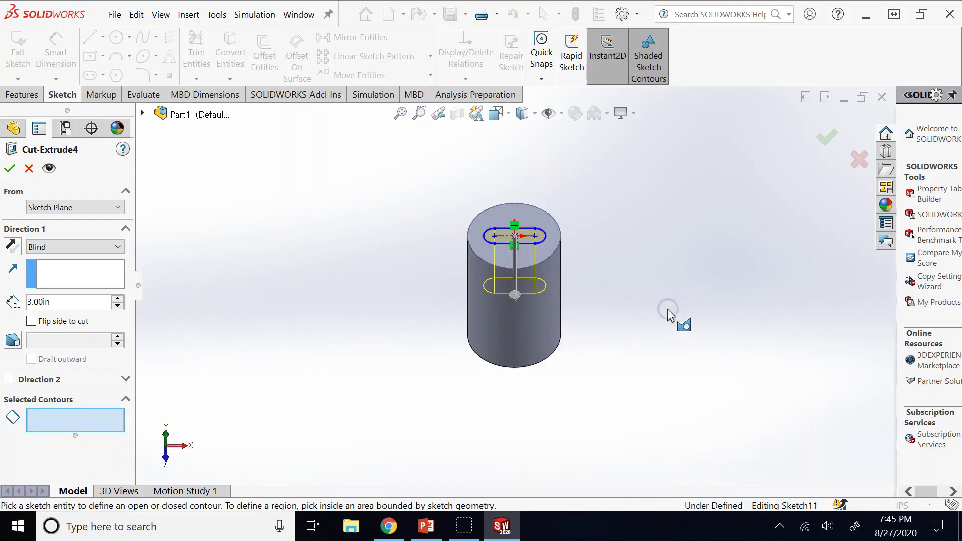
key("Up")
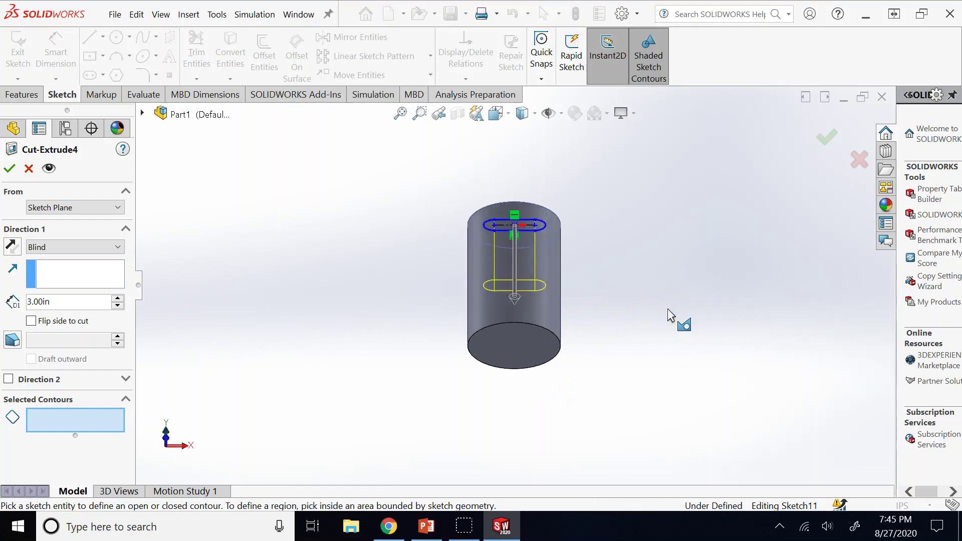
key("Down")
key("Up")
key("Down")
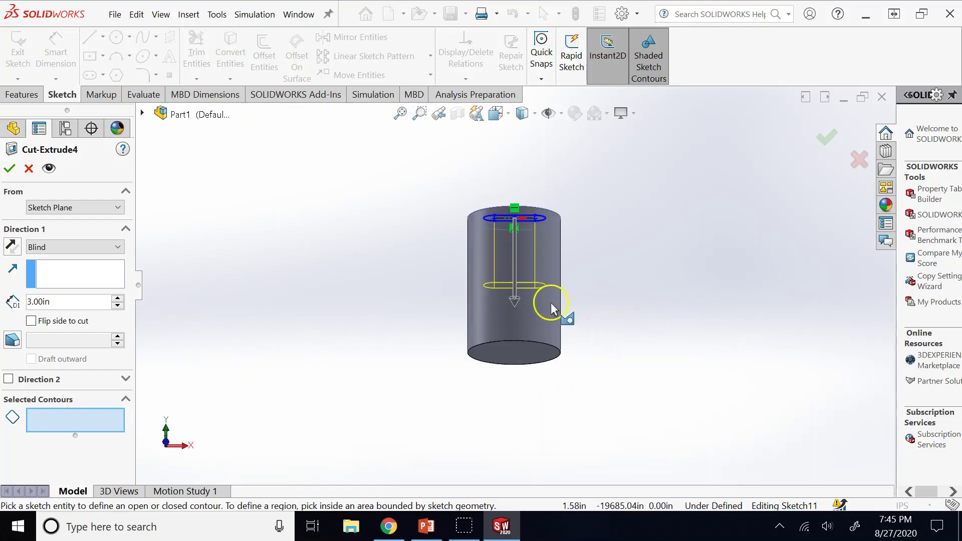
key("Up")
left_click(7, 129)
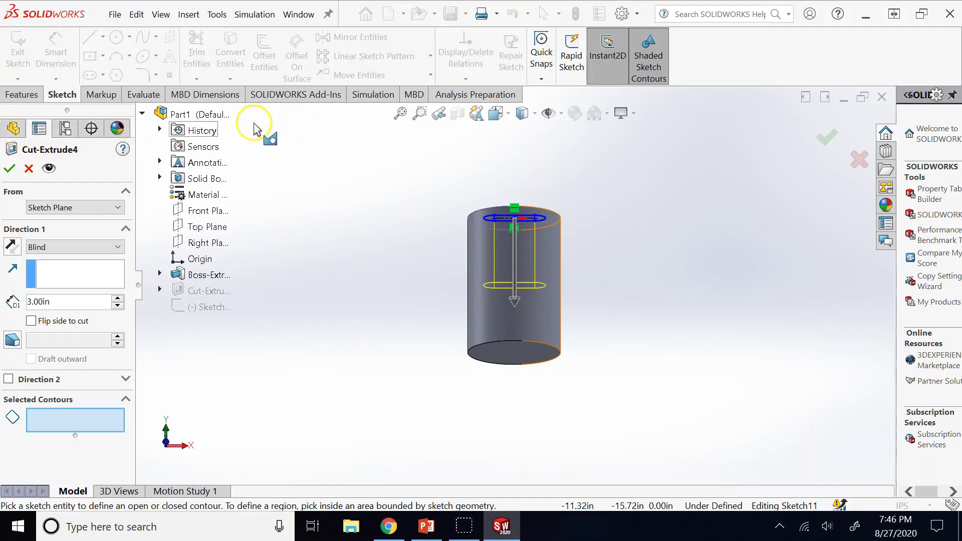
left_click(211, 313)
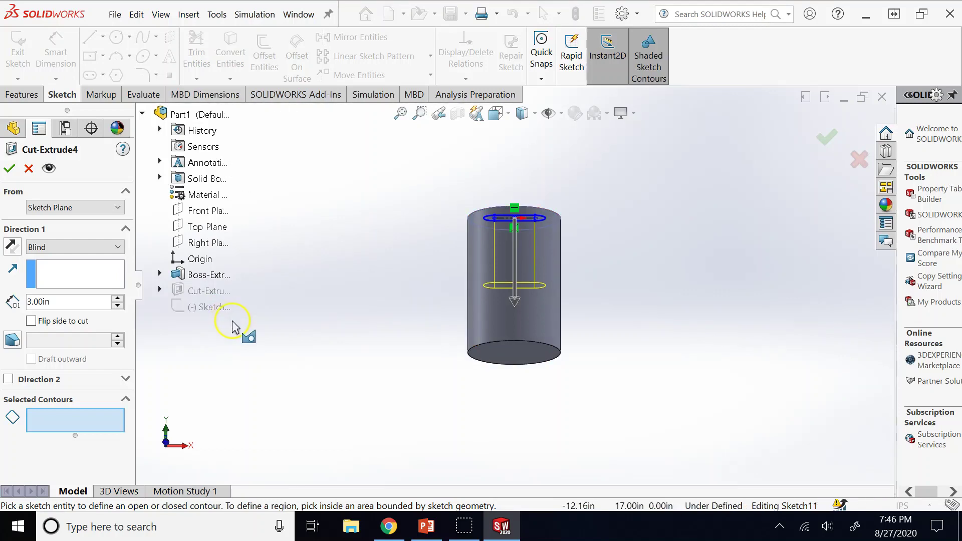
left_click(10, 168)
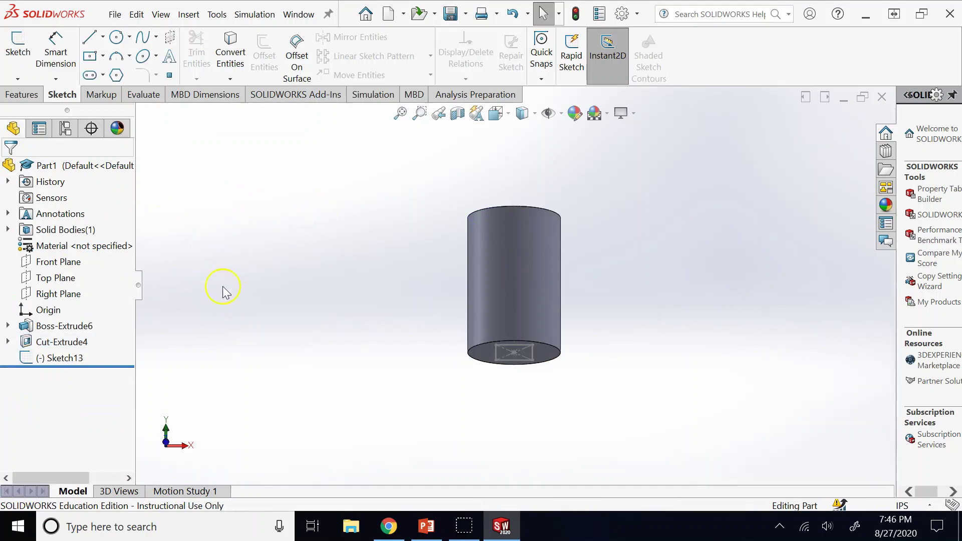
left_click(64, 356)
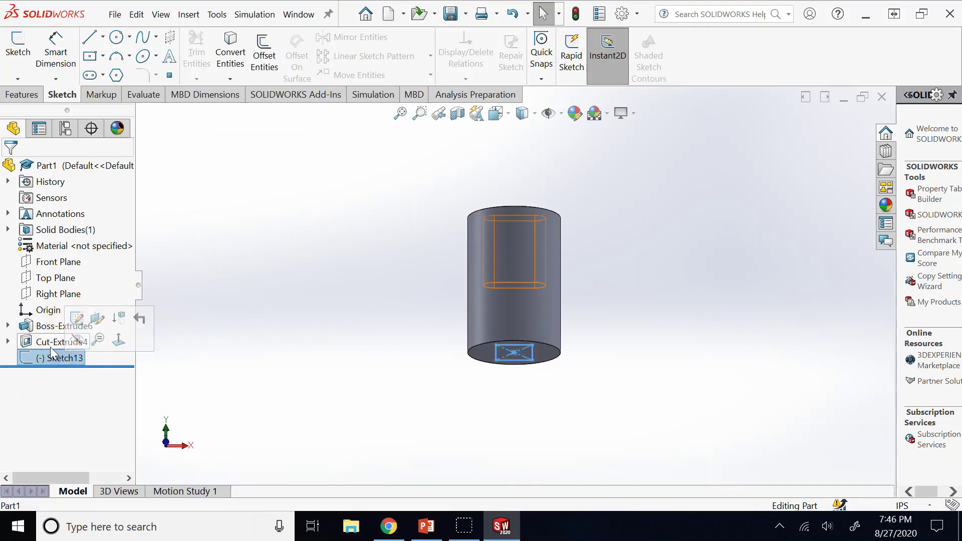
left_click(50, 343)
key("Down")
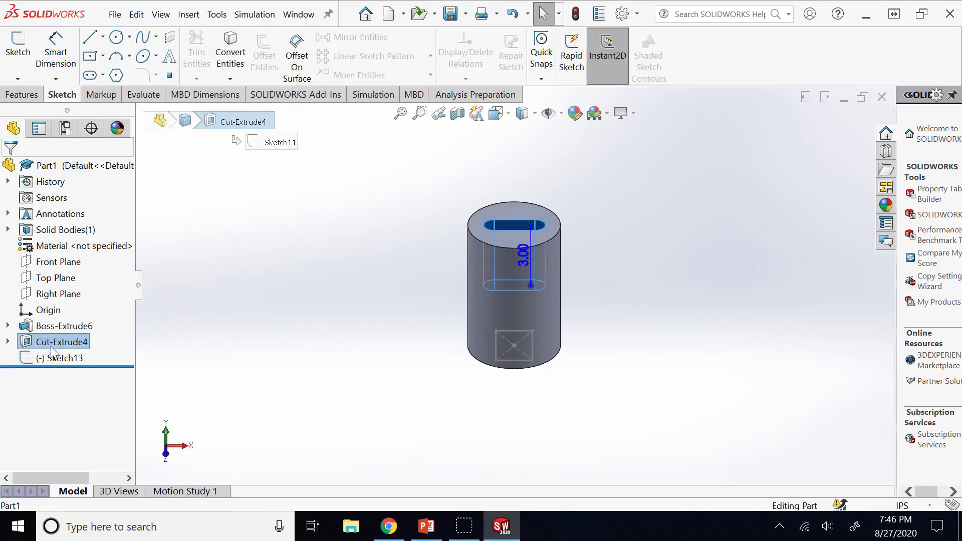
left_click(64, 344)
left_click(67, 359)
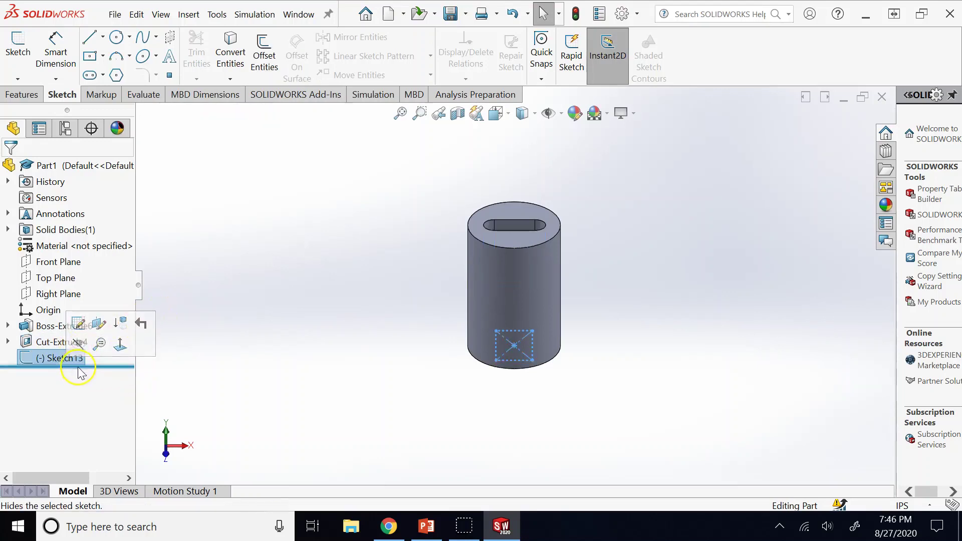
left_click(247, 279)
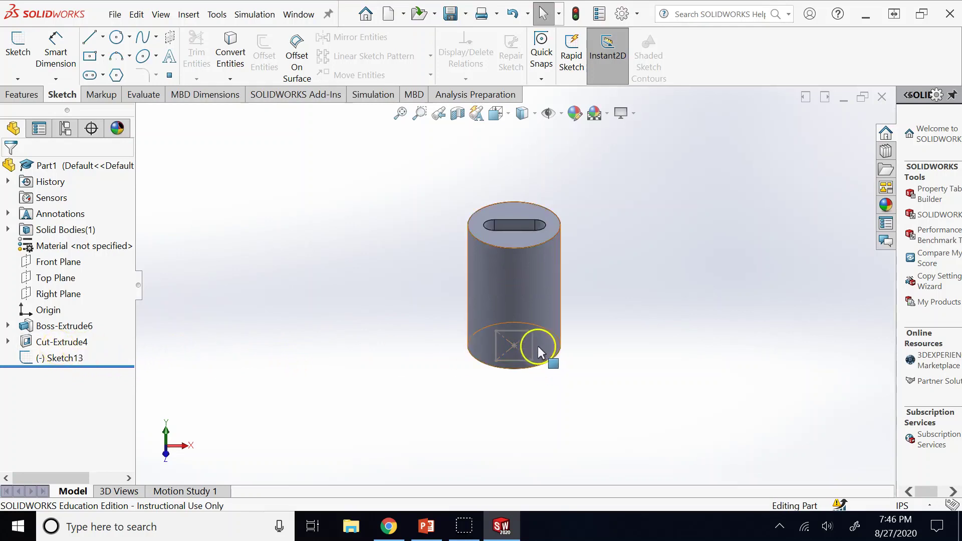
left_click(80, 359)
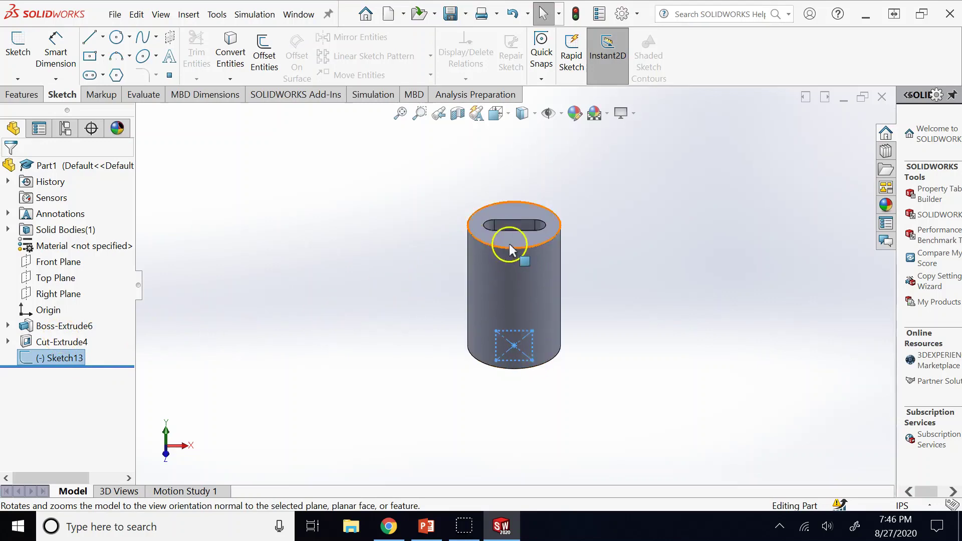
left_click(389, 264)
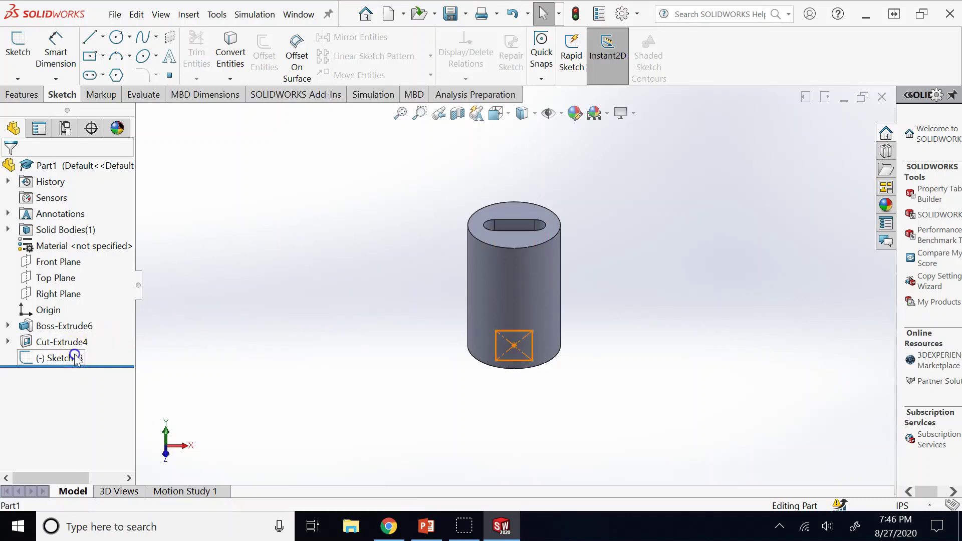
- Drag Sketch13 up between Boss-Extrude6 and Cut-Extrude4 and select it
left_click_drag(75, 358, 66, 328)
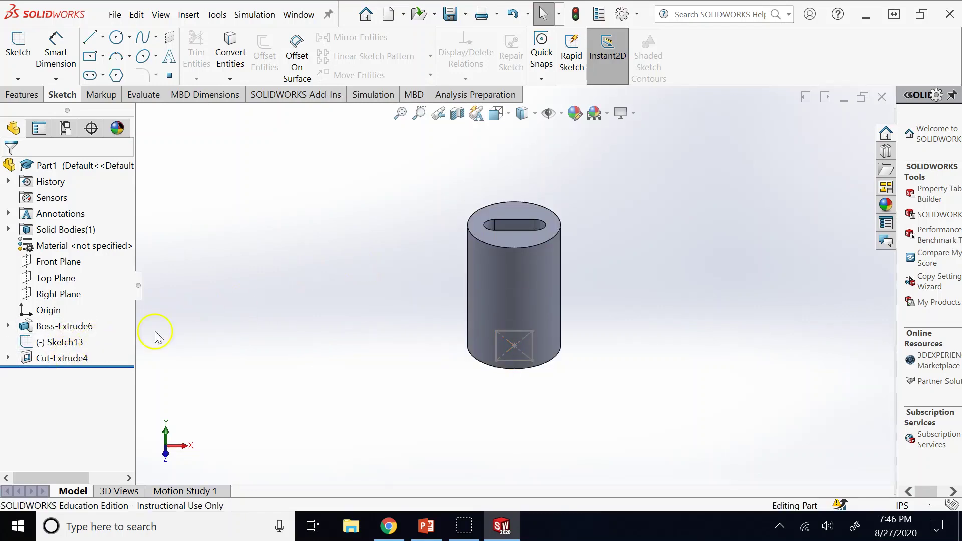
left_click(80, 343)
- Edit Cut-Extrude4 and pick Sketch13 from the flyout feature list for its contours
left_click(75, 360)
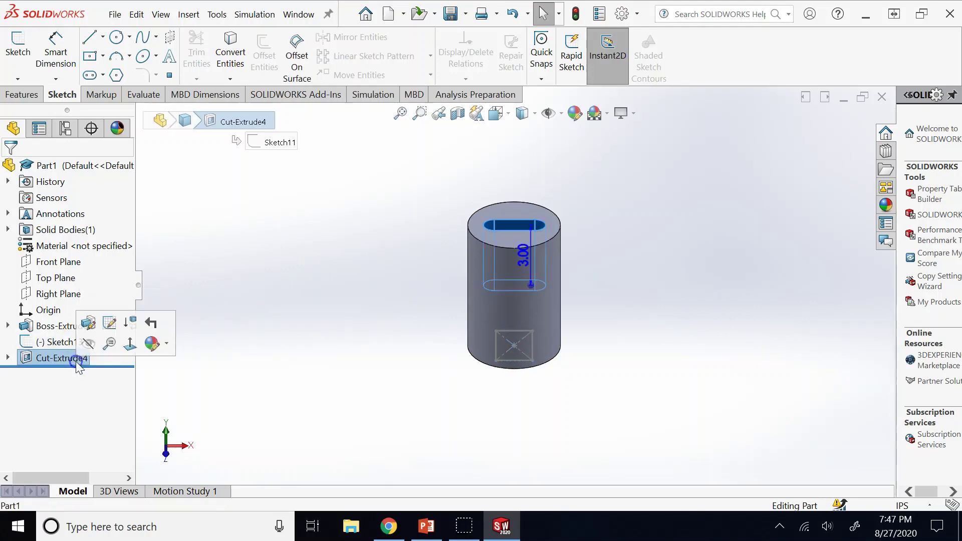
left_click(89, 322)
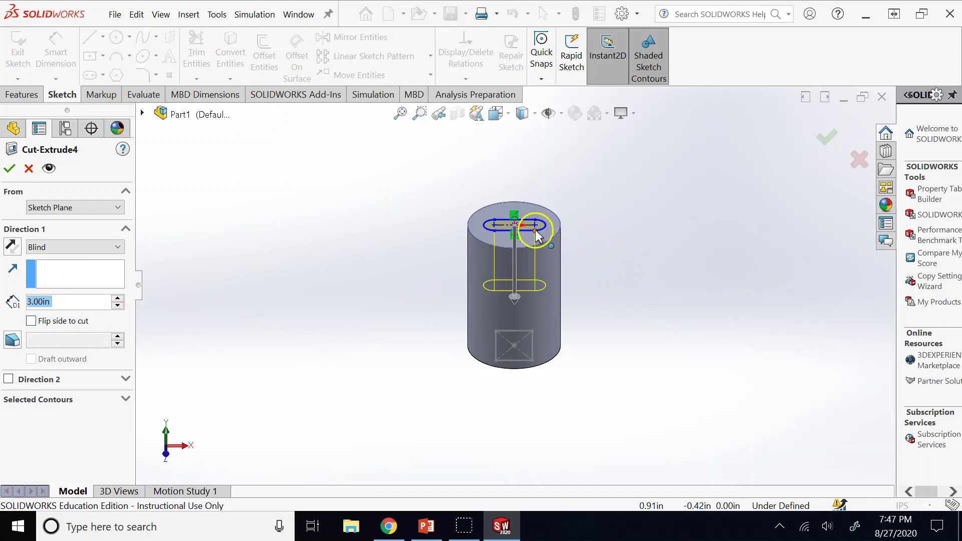
left_click(114, 411)
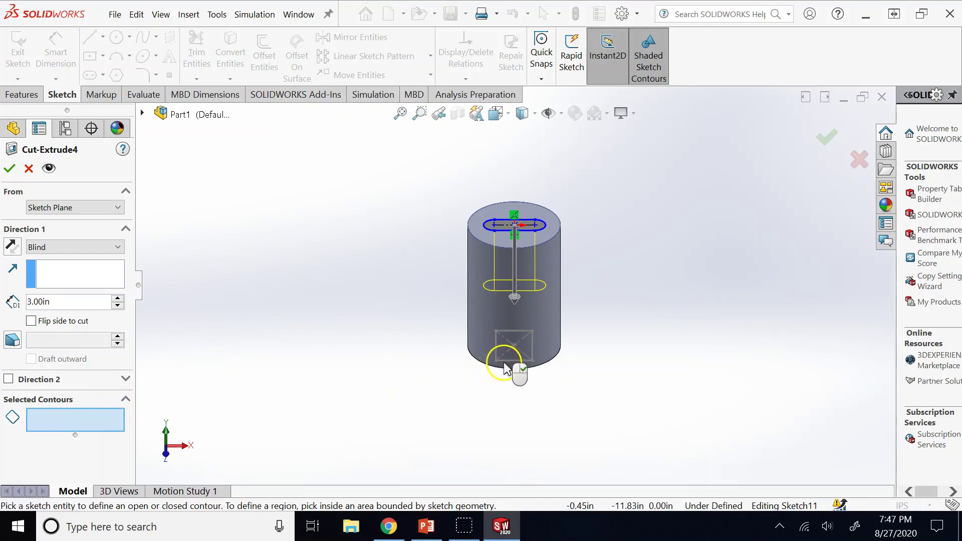
left_click(113, 215)
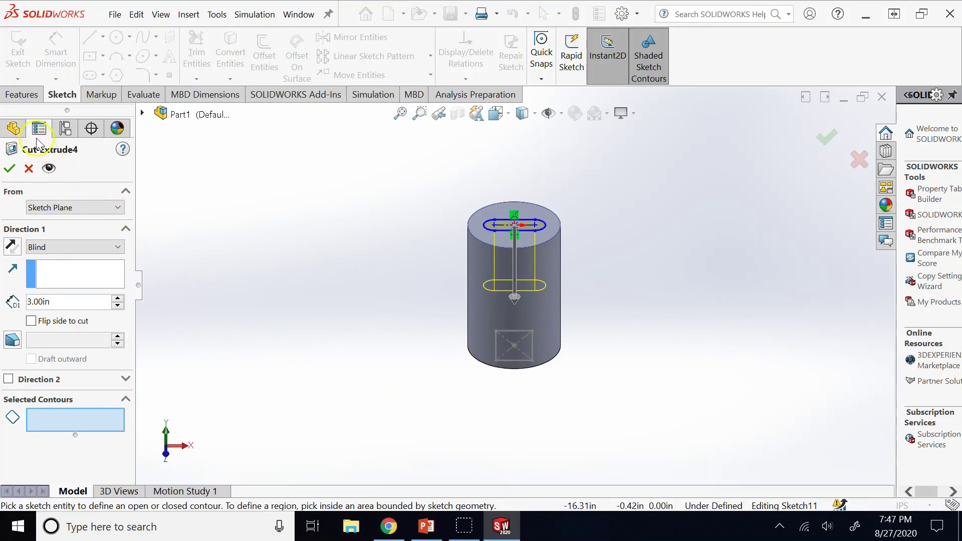
left_click(142, 115)
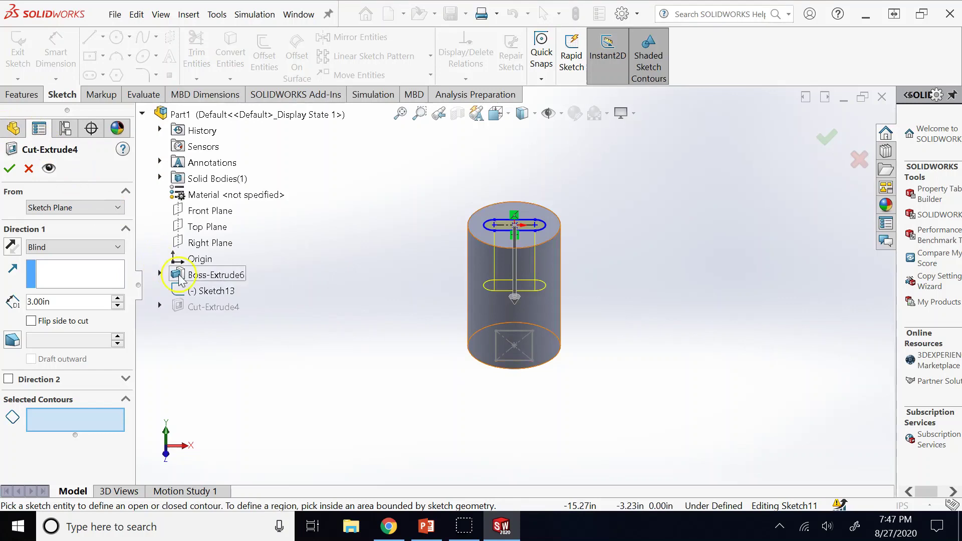
left_click(211, 299)
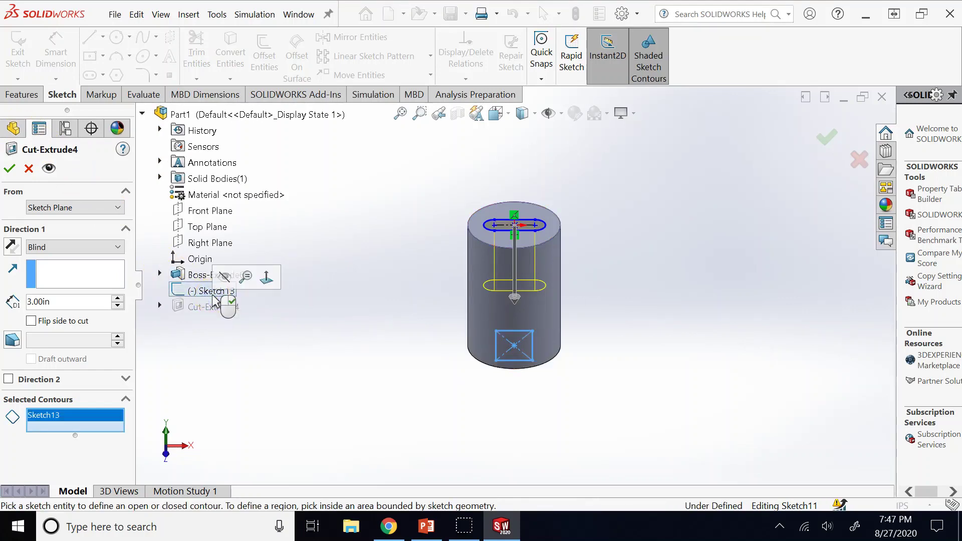
left_click(490, 229)
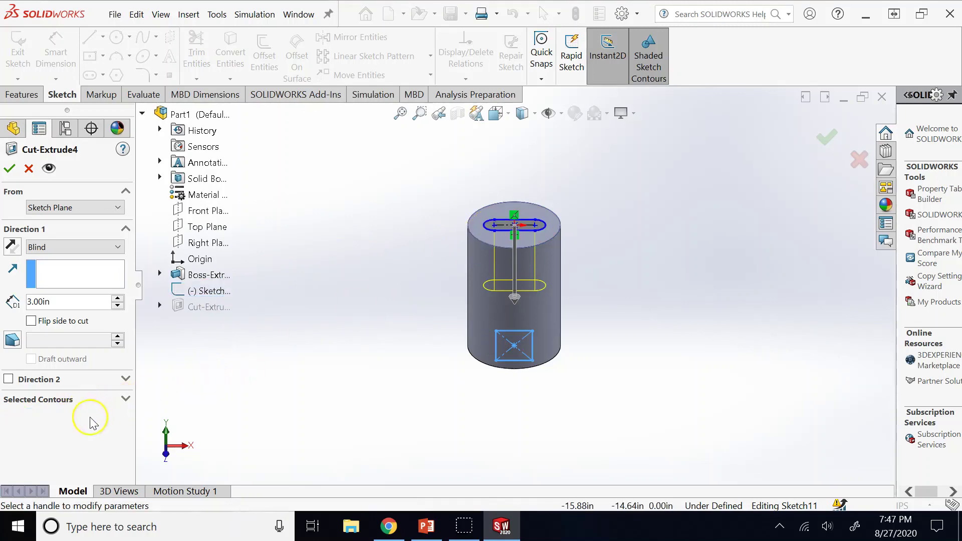
- Clear the contours, try Sketch13 as the cut profile, then cancel the edit unchanged
right_click(67, 416)
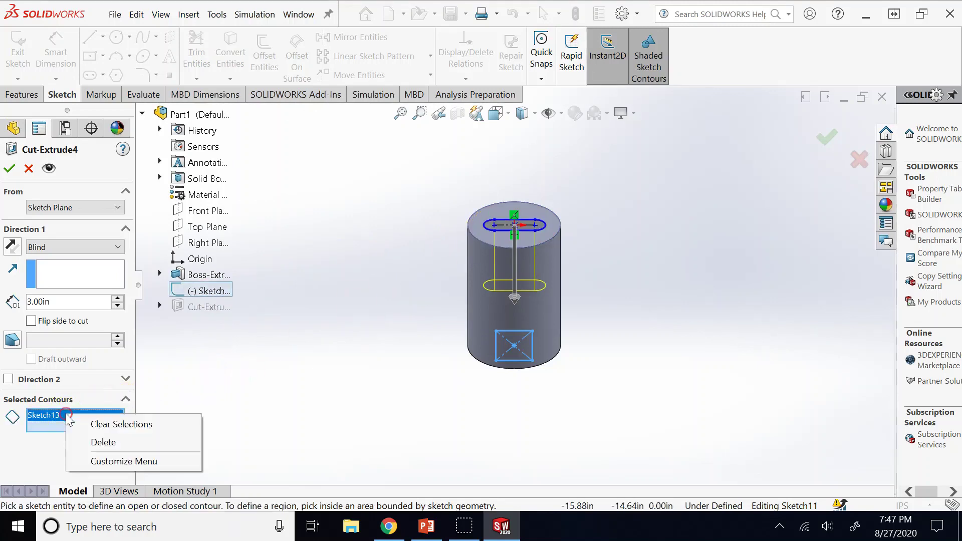
left_click(120, 425)
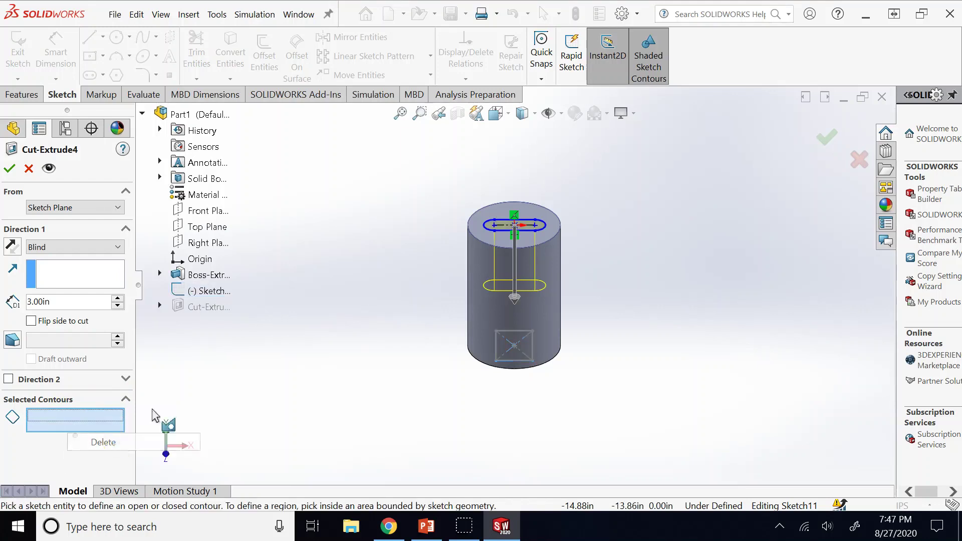
left_click(64, 207)
left_click(64, 208)
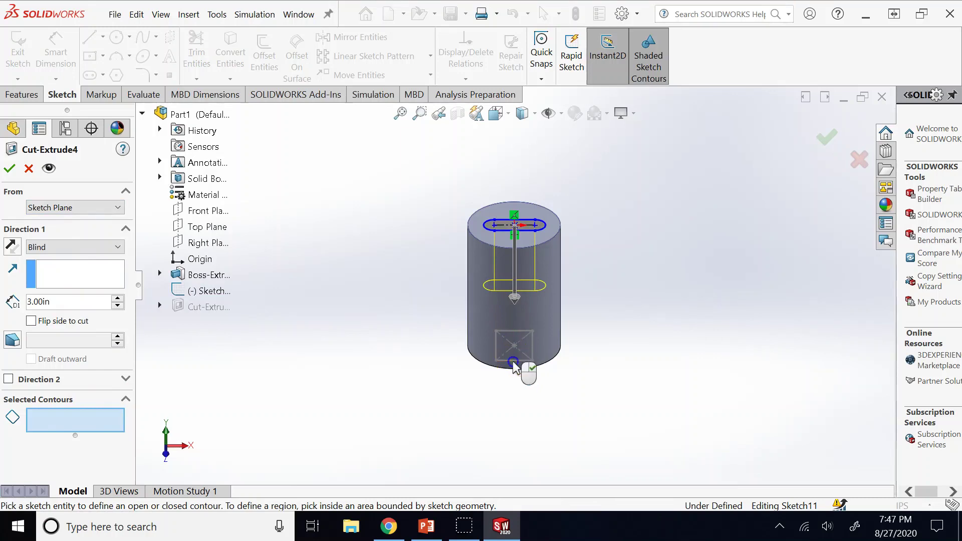
left_click(224, 295)
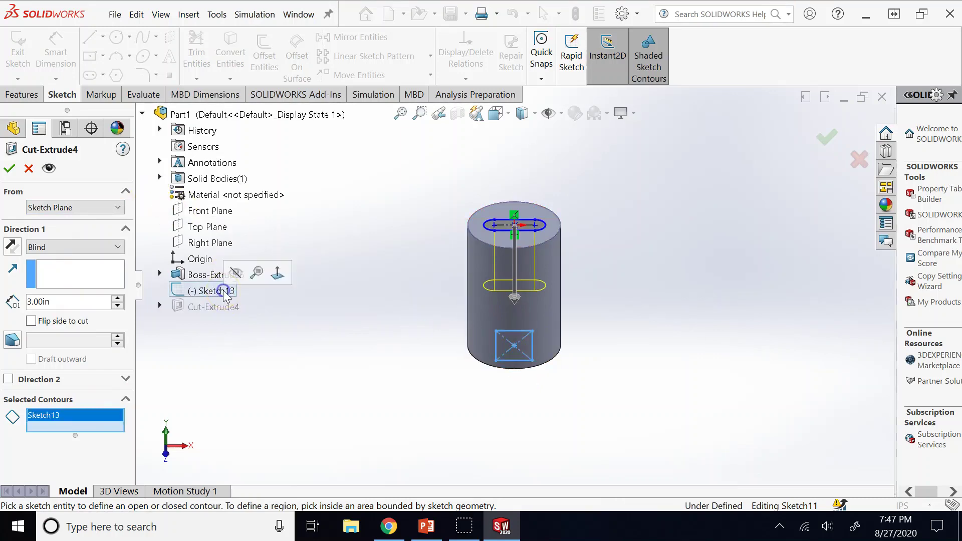
left_click(224, 296)
left_click(224, 296)
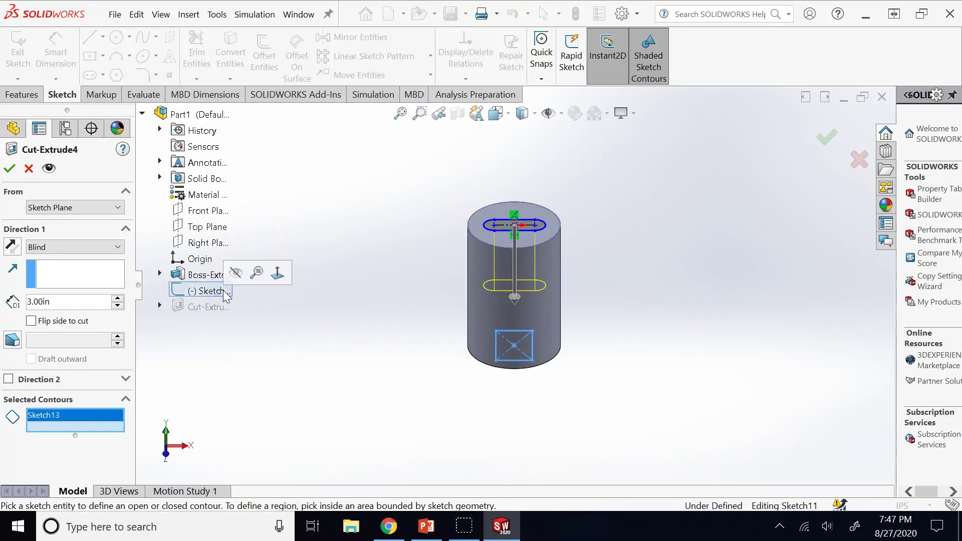
right_click(502, 232)
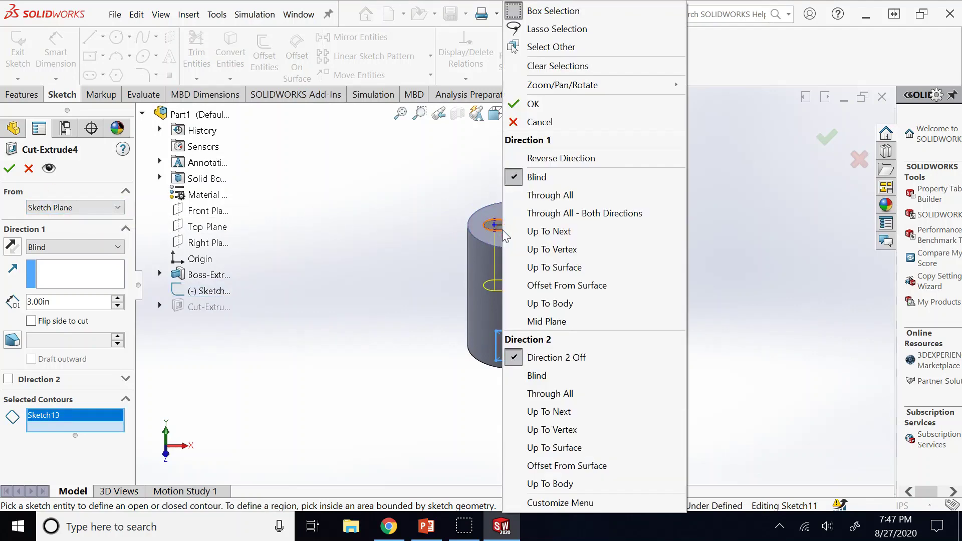
left_click(545, 122)
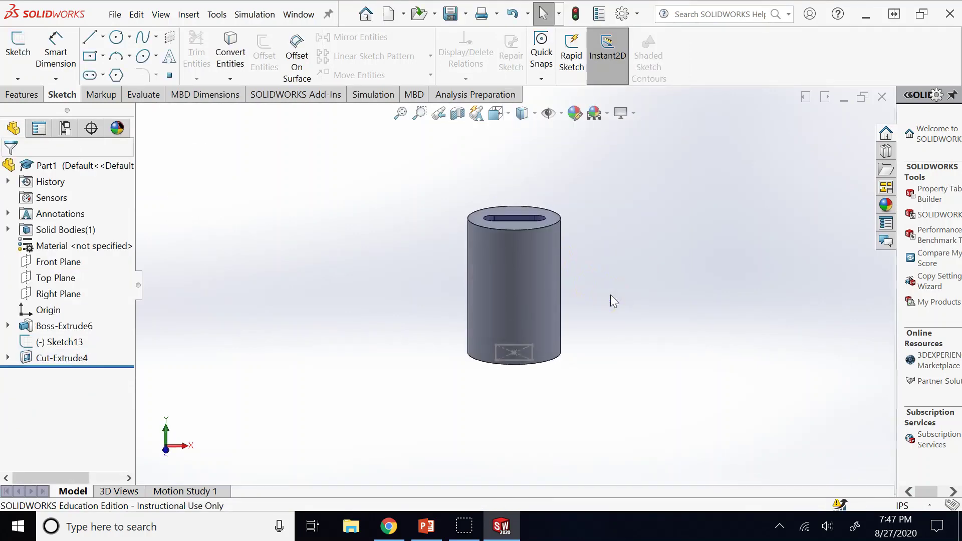
right_click(77, 356)
left_click(108, 311)
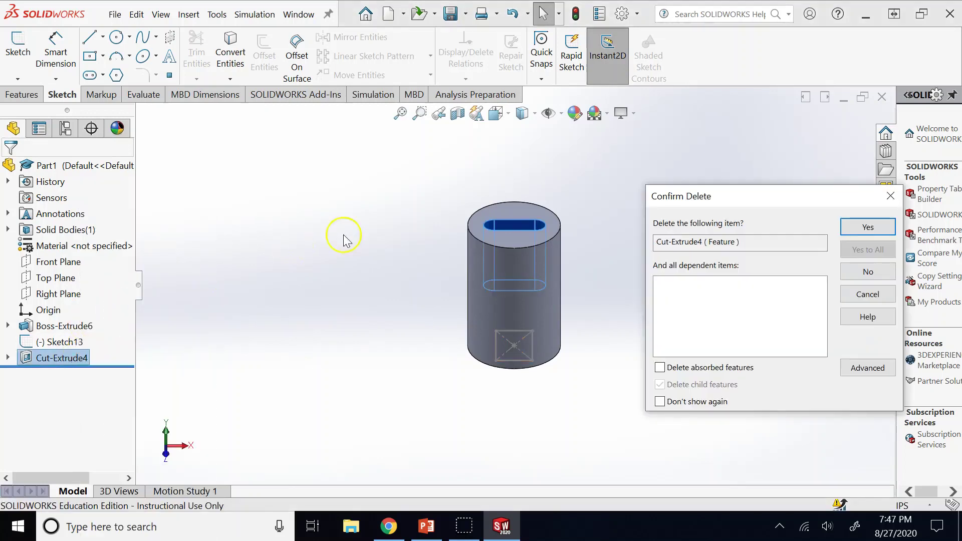
left_click(865, 224)
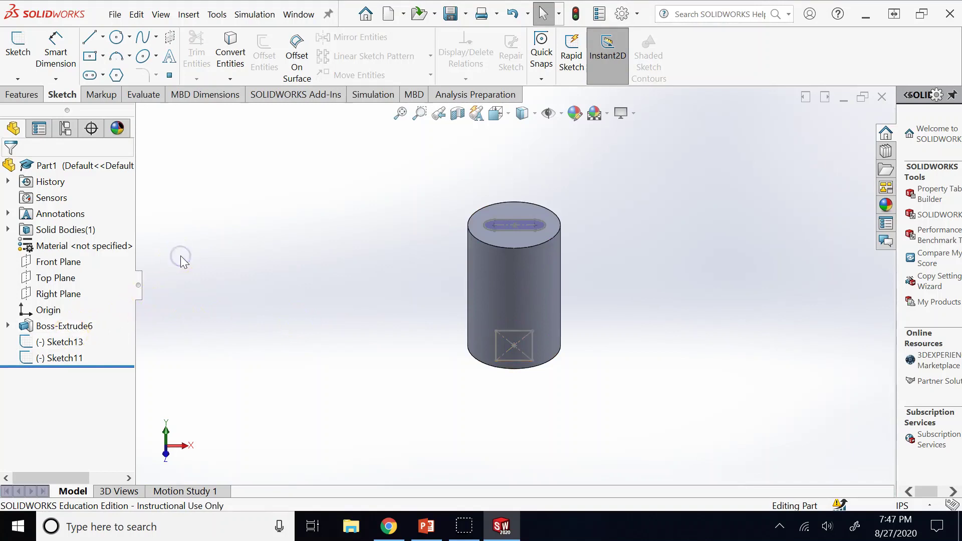
key("ctrl+z")
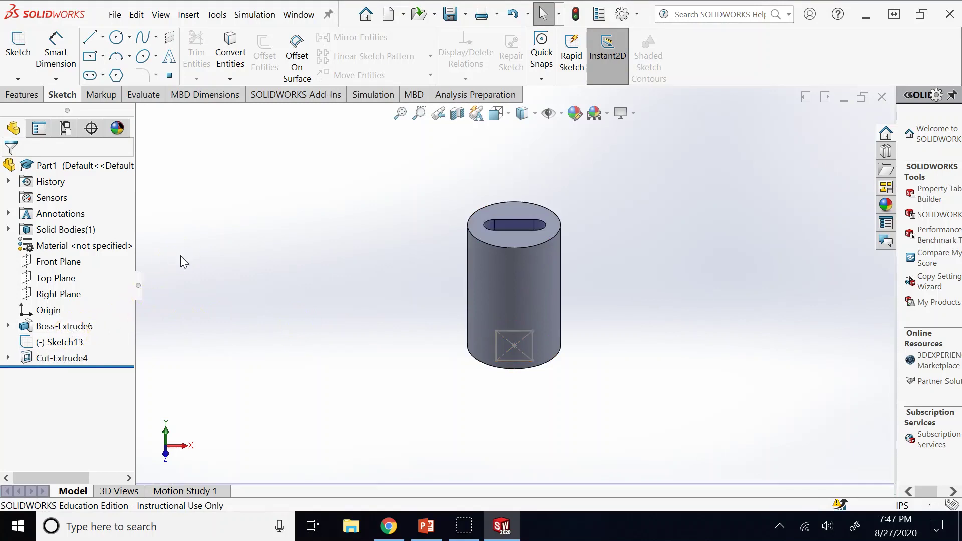
- Check Cut-Extrude4's 3.00 depth around the model, then expand it to show Sketch11
scroll(525, 253, "down", 2)
scroll(527, 254, "down", 2)
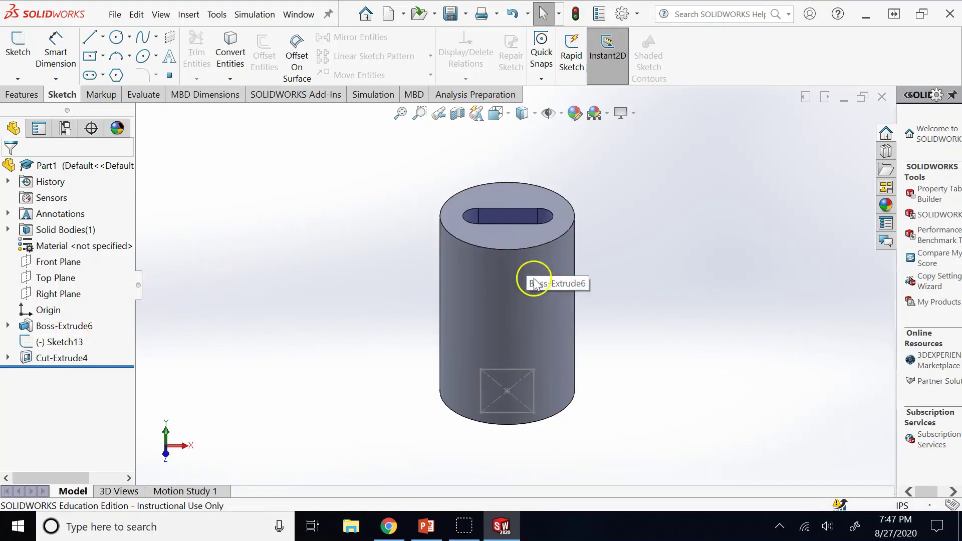
middle_click_drag(547, 293, 536, 413)
left_click(74, 358)
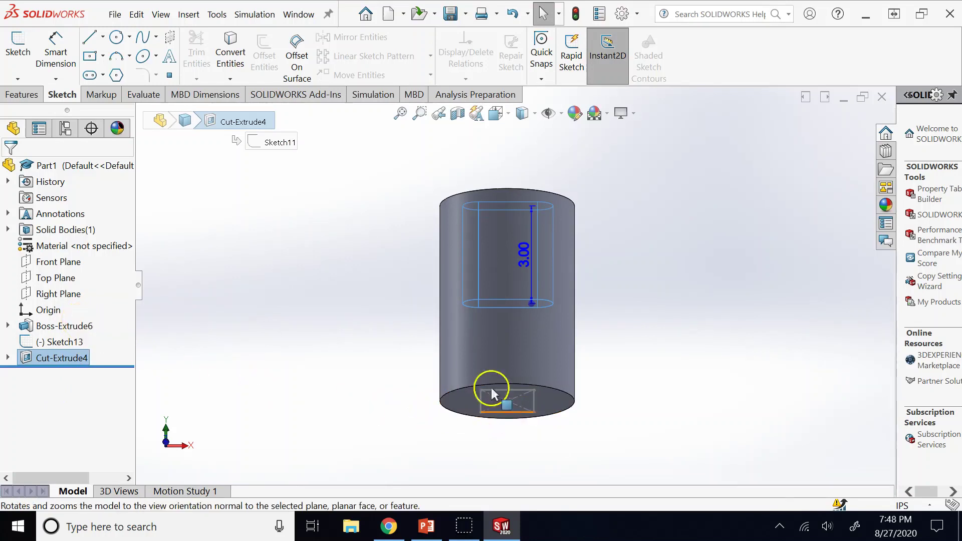
middle_click_drag(491, 387, 576, 181)
left_click(526, 155)
mouse_move(525, 155)
middle_mouse_down()
mouse_move(518, 212)
mouse_move(532, 408)
mouse_move(524, 416)
mouse_move(561, 206)
middle_mouse_up()
left_click(562, 207)
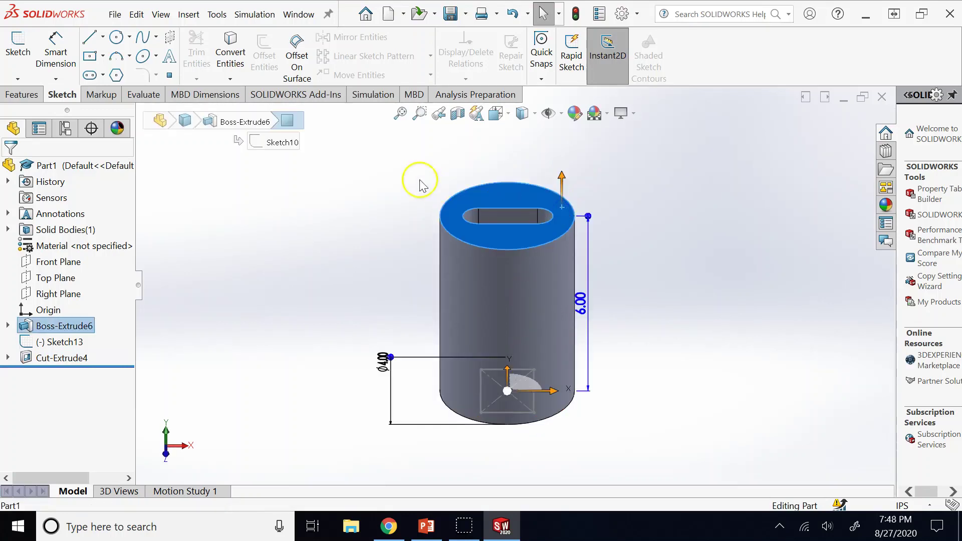
left_click(396, 180)
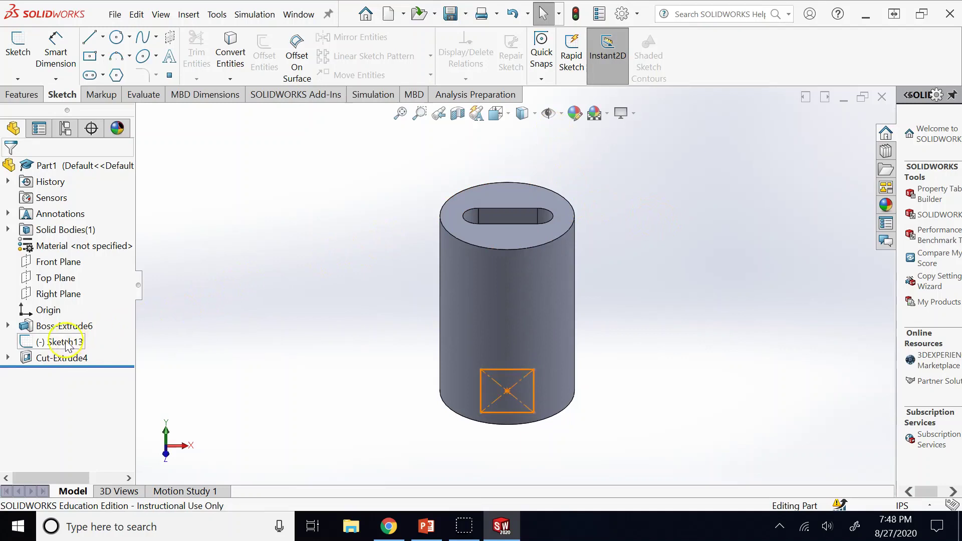
left_click(7, 358)
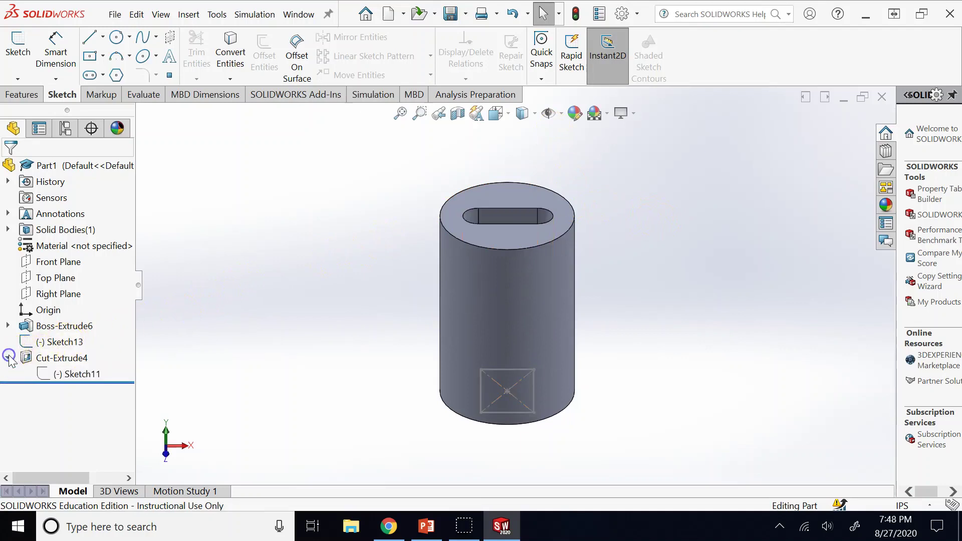
- Edit Sketch11, Convert Entities from Sketch13's rectangle, and exit to rebuild the cut
left_click(69, 375)
left_click(98, 329)
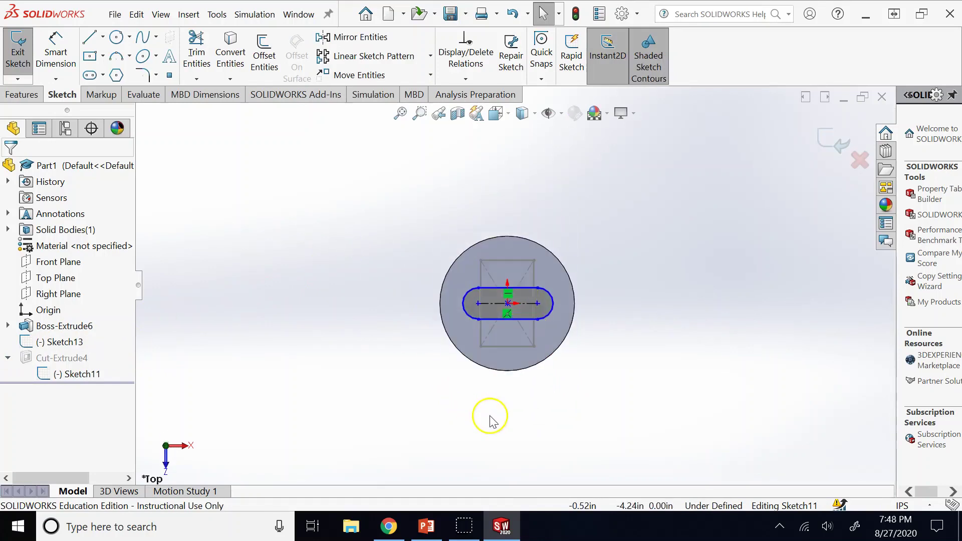
left_click(65, 341)
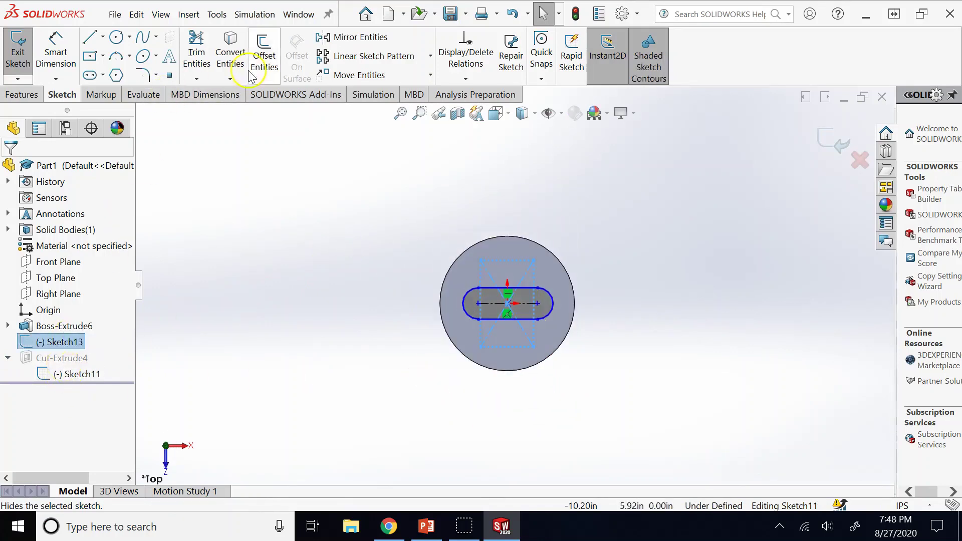
left_click(241, 49)
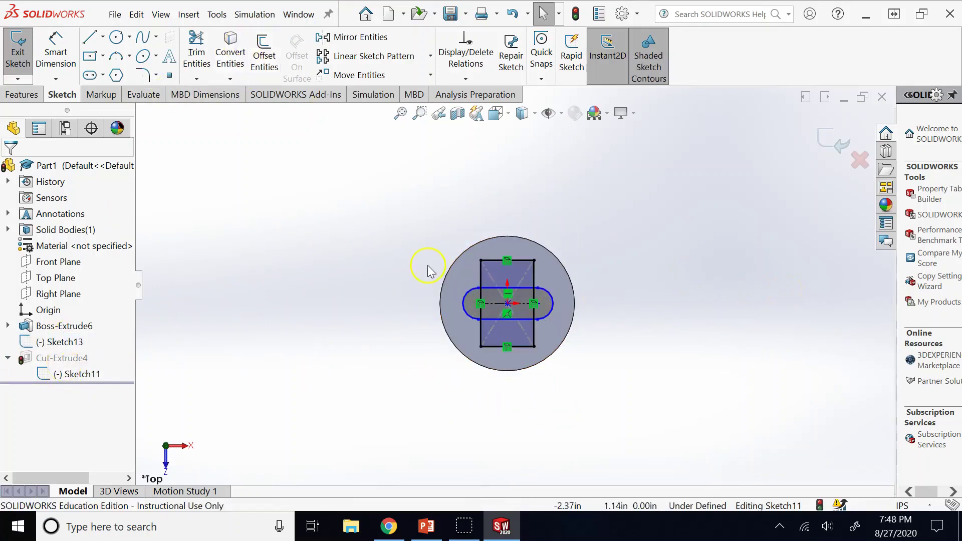
key("ctrl+z")
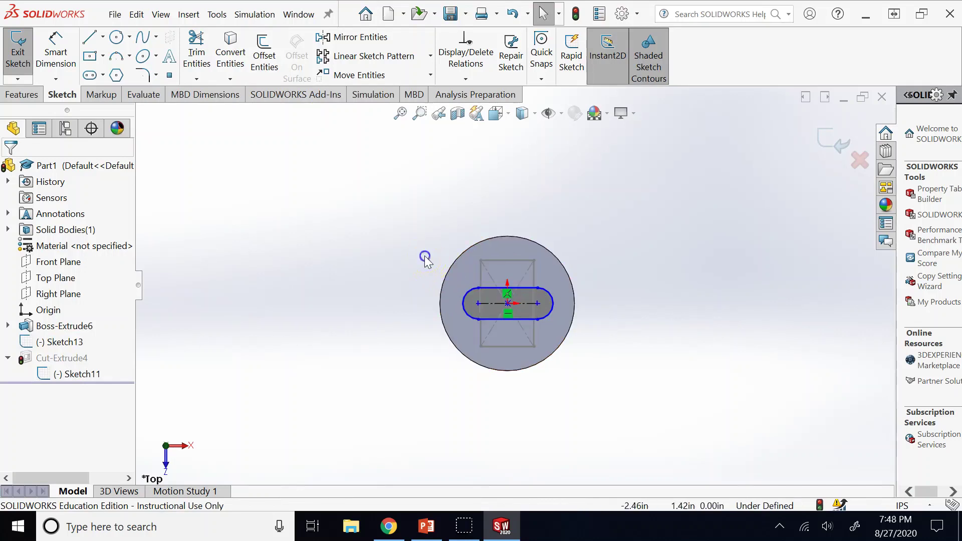
left_click_drag(424, 256, 617, 333)
key("Escape")
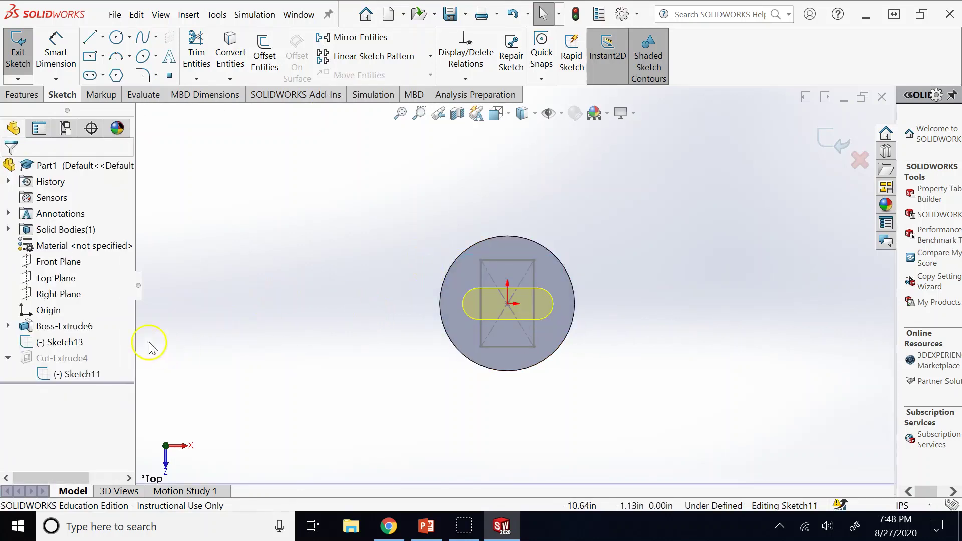
left_click(58, 342)
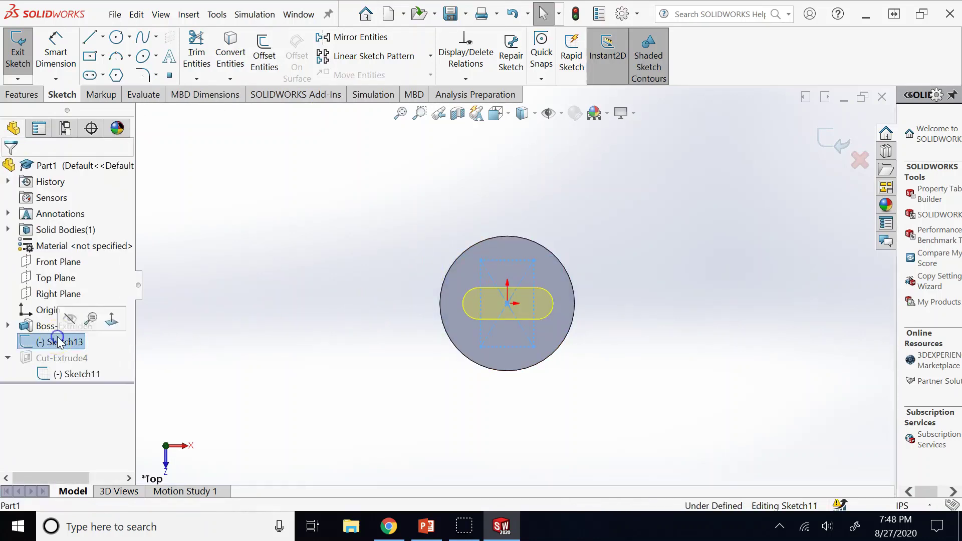
left_click(231, 50)
left_click(834, 141)
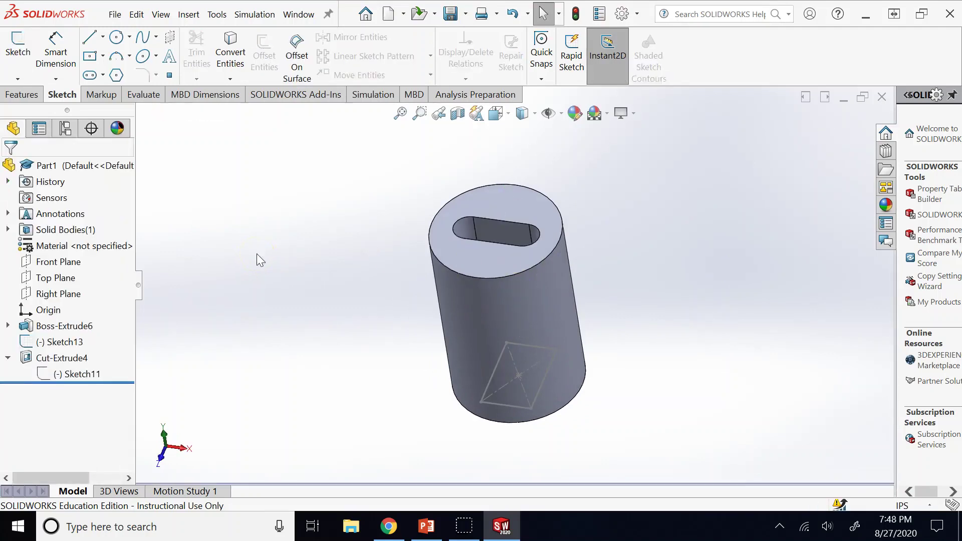
- Drag Sketch13 below Cut-Extrude4, then edit the cut's Sketch11
left_click(59, 342)
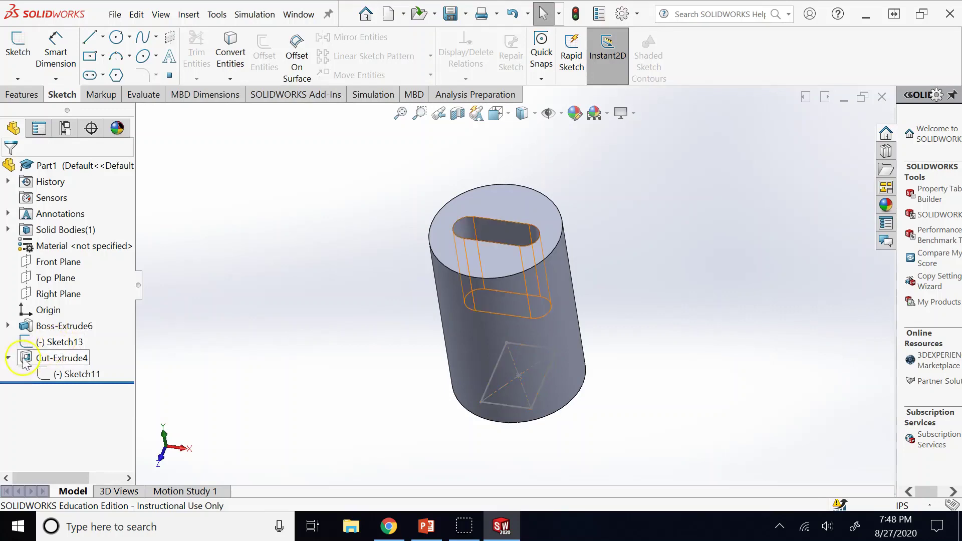
left_click(59, 346)
left_click_drag(59, 346, 60, 367)
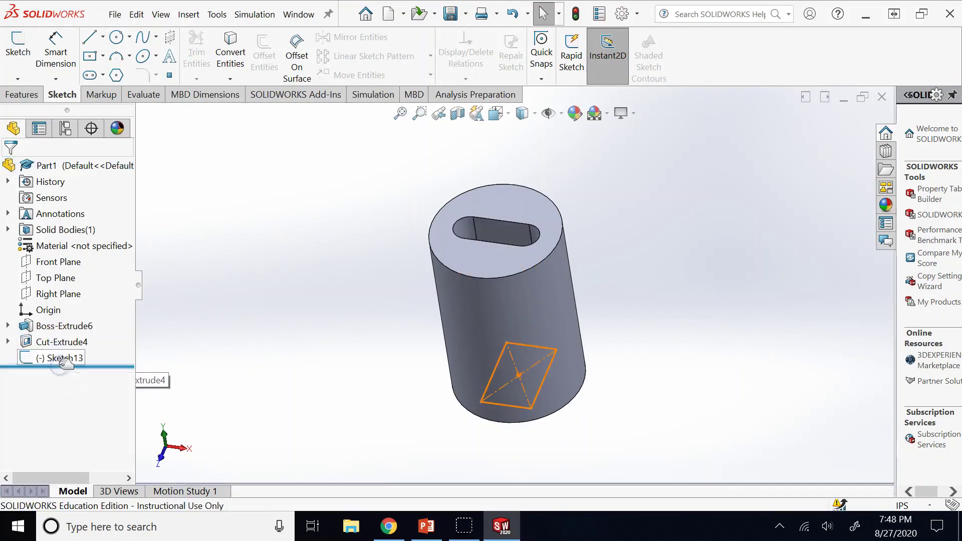
left_click(313, 235)
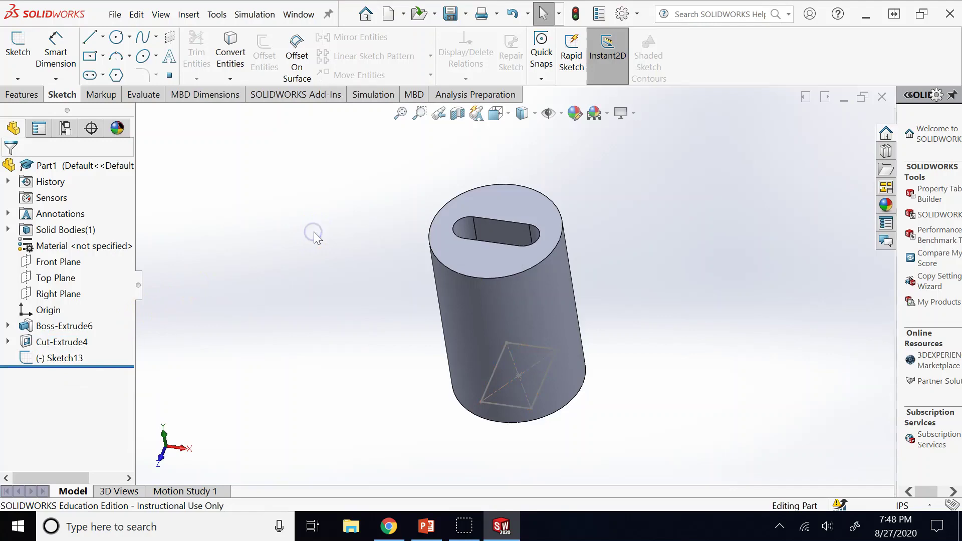
left_click(7, 341)
left_click(78, 360)
left_click(97, 315)
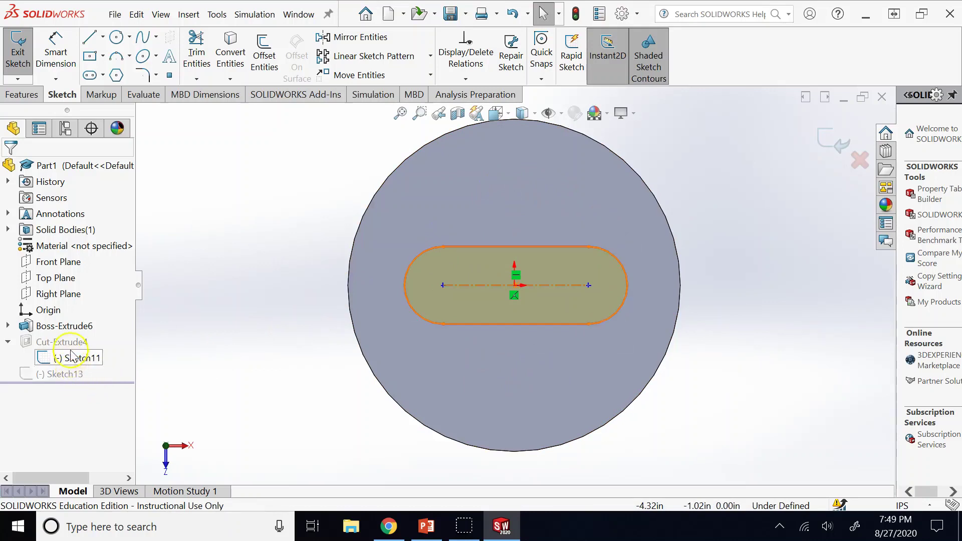
- Exit Sketch11 and move Sketch13 back above Cut-Extrude4
left_click(827, 139)
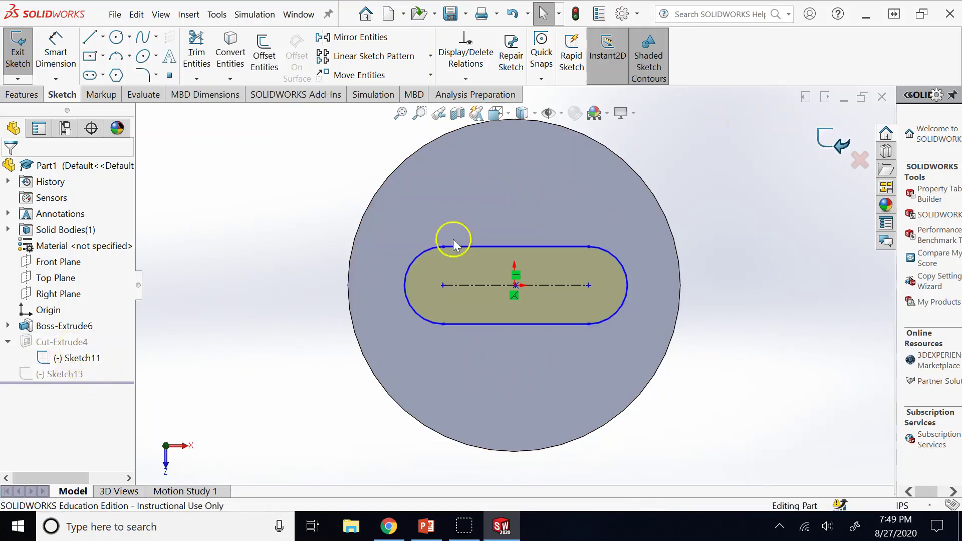
left_click(80, 373)
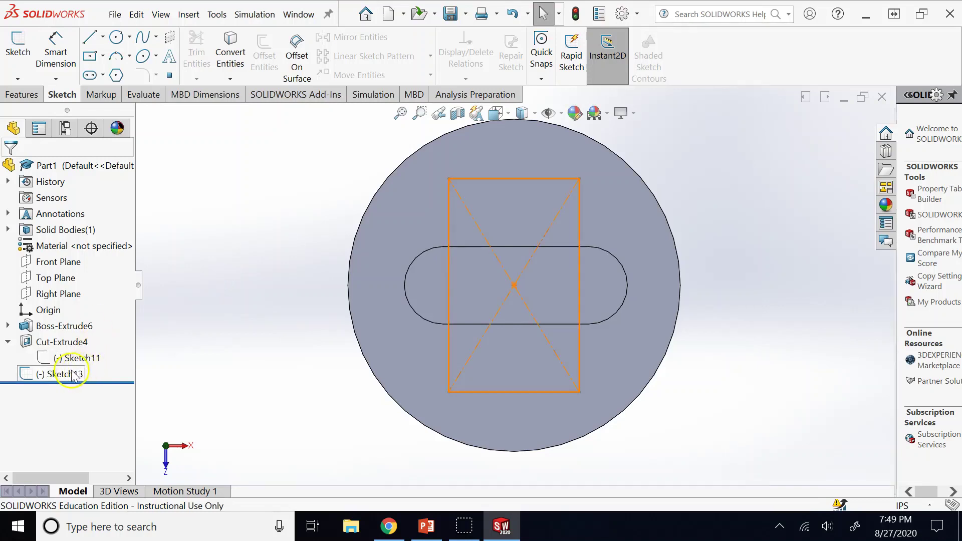
left_click(7, 341)
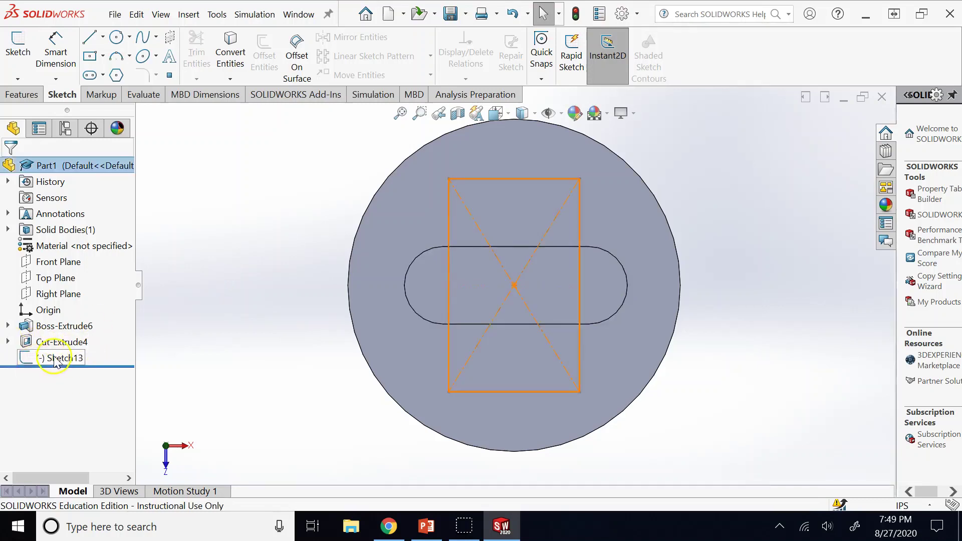
mouse_move(54, 360)
left_mouse_down()
mouse_move(65, 327)
mouse_move(106, 328)
left_mouse_up()
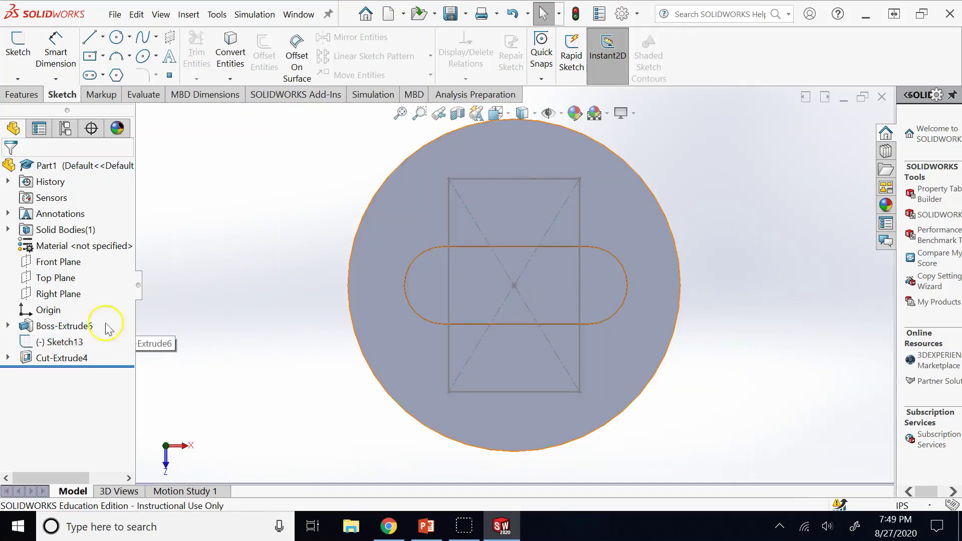
- Replace the cut's slot profile with Sketch13's converted rectangle and rebuild Cut-Extrude4
left_click(60, 357)
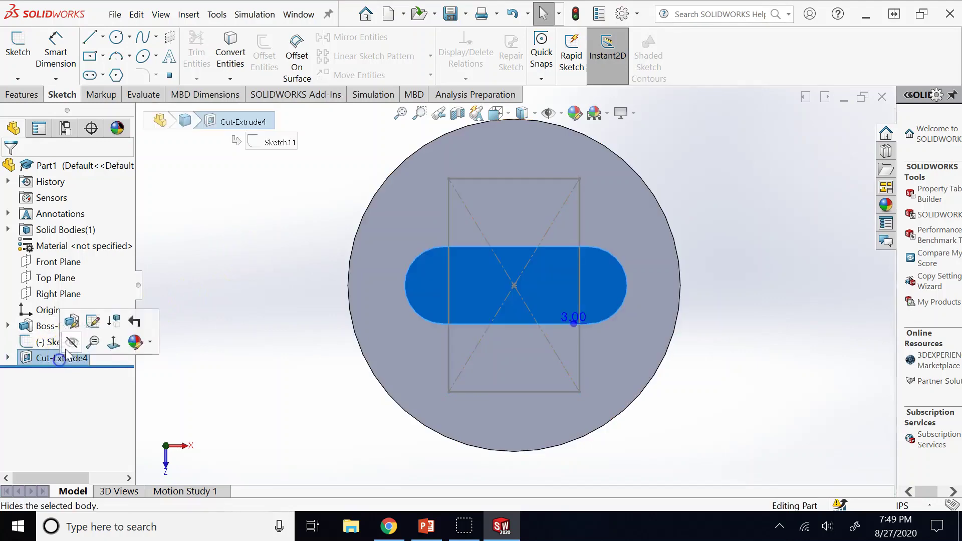
left_click(93, 321)
left_click_drag(259, 180, 721, 330)
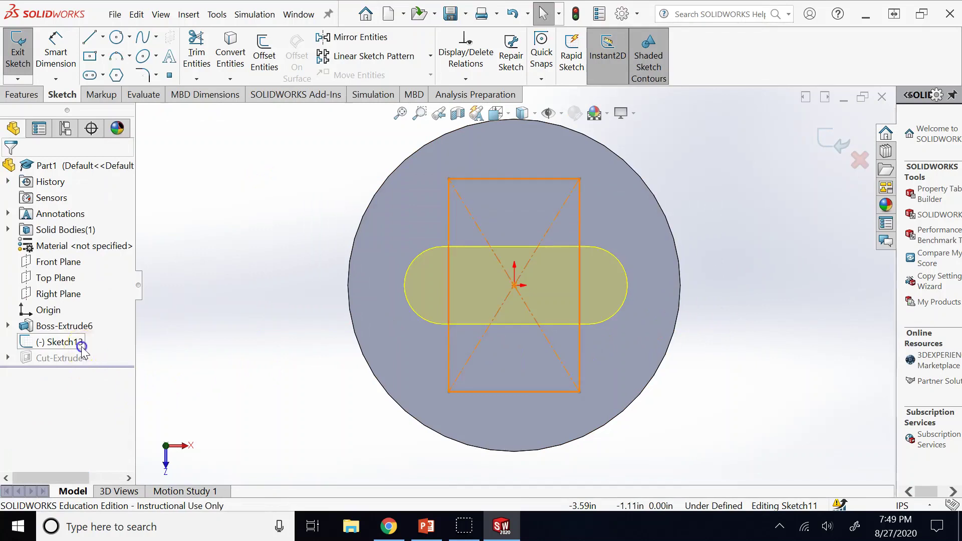
left_click(63, 342)
left_click(230, 56)
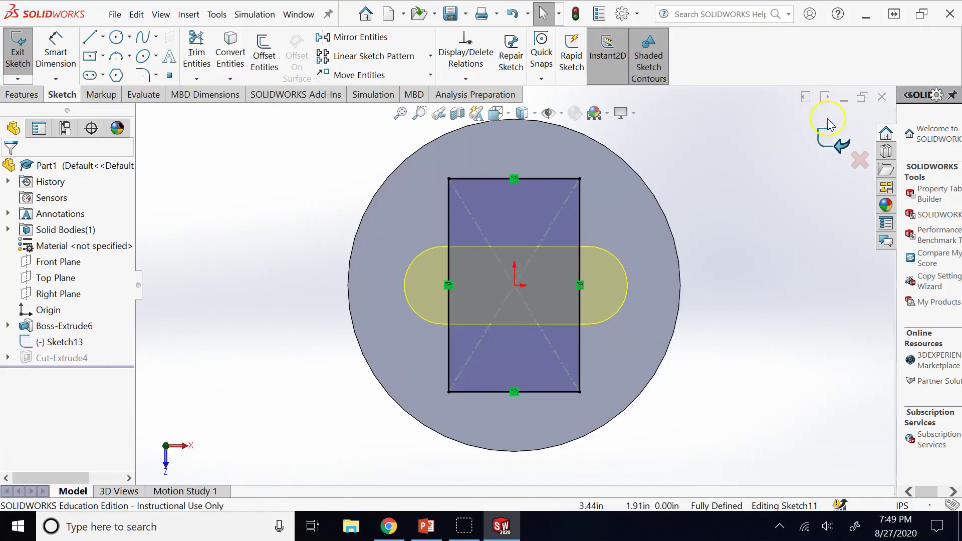
left_click(841, 145)
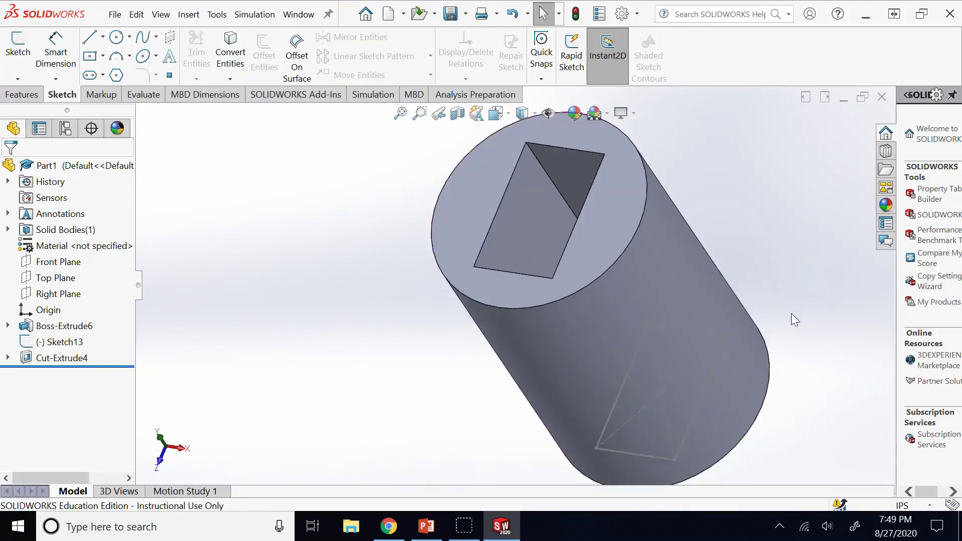
- Clear the selection and bring up the PowerPoint Draft slide
right_click(72, 342)
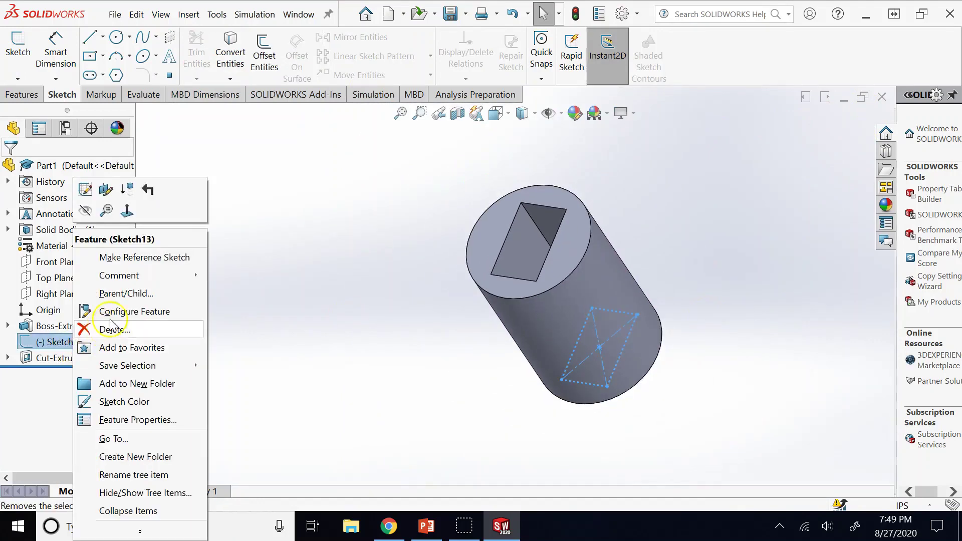
left_click(200, 257)
left_click(382, 266)
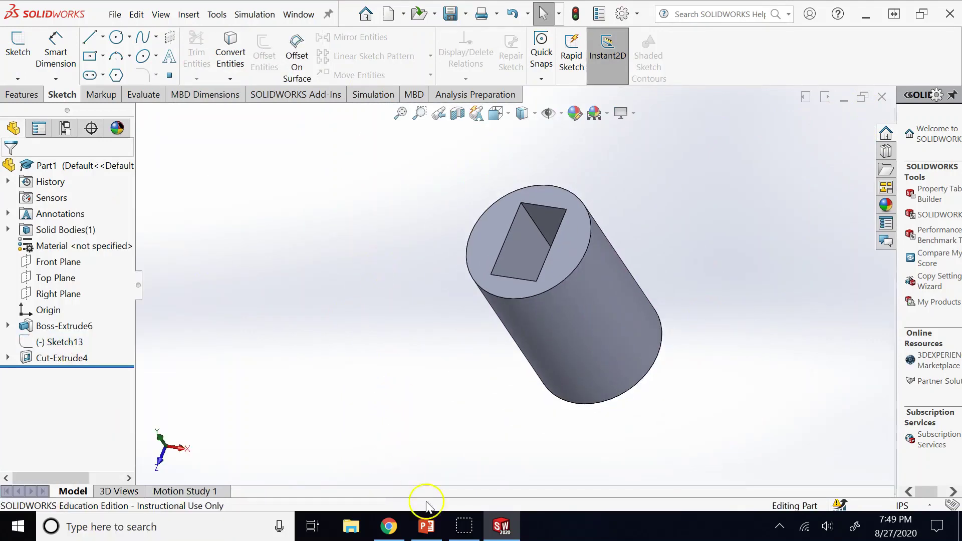
left_click(425, 526)
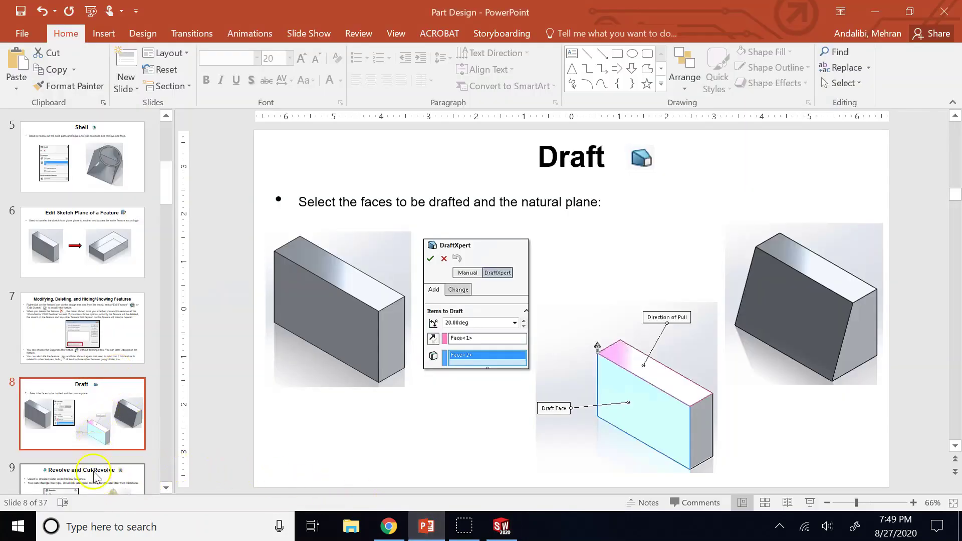
- Insert a new slide after slide 7 titled 'Reordering Items on the Design Tree'
left_click(80, 351)
left_click(83, 401)
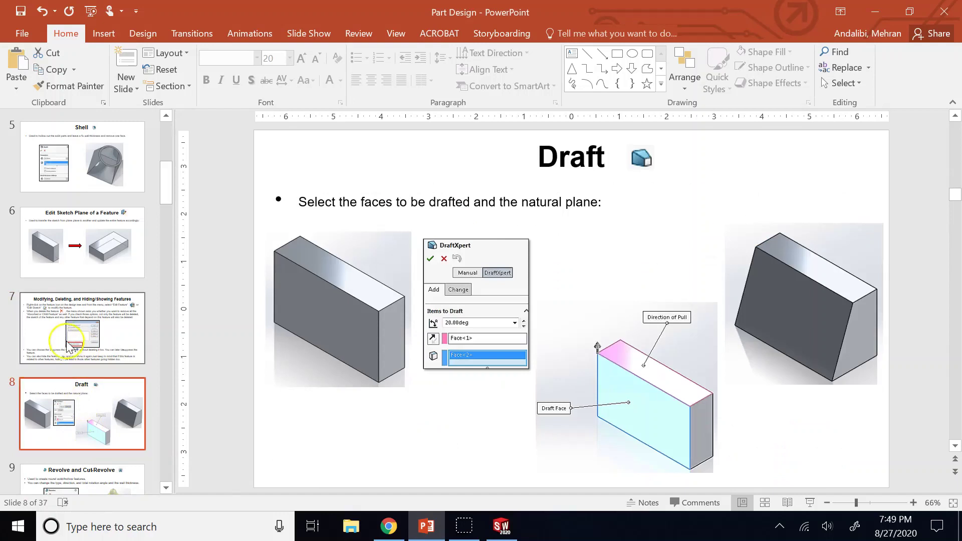
left_click(69, 342)
left_click(126, 63)
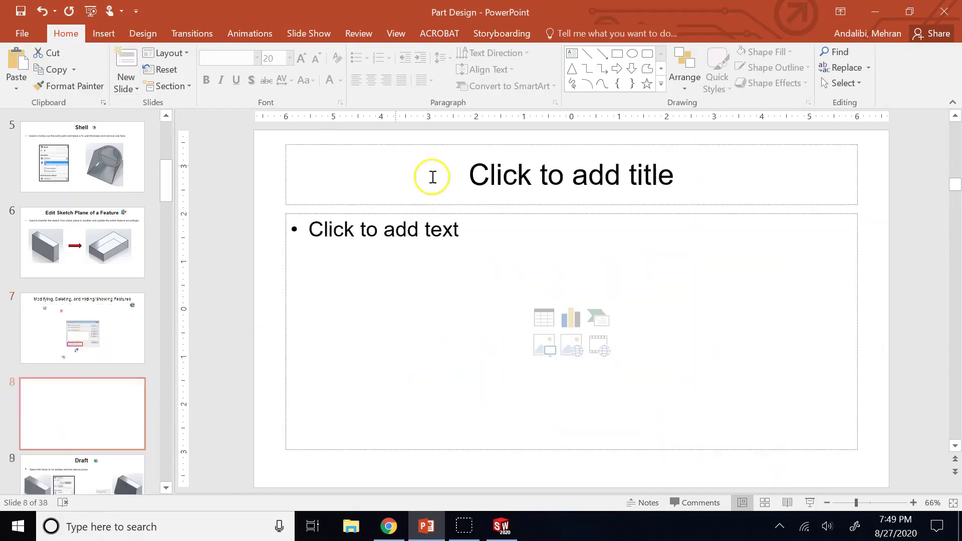
left_click(473, 168)
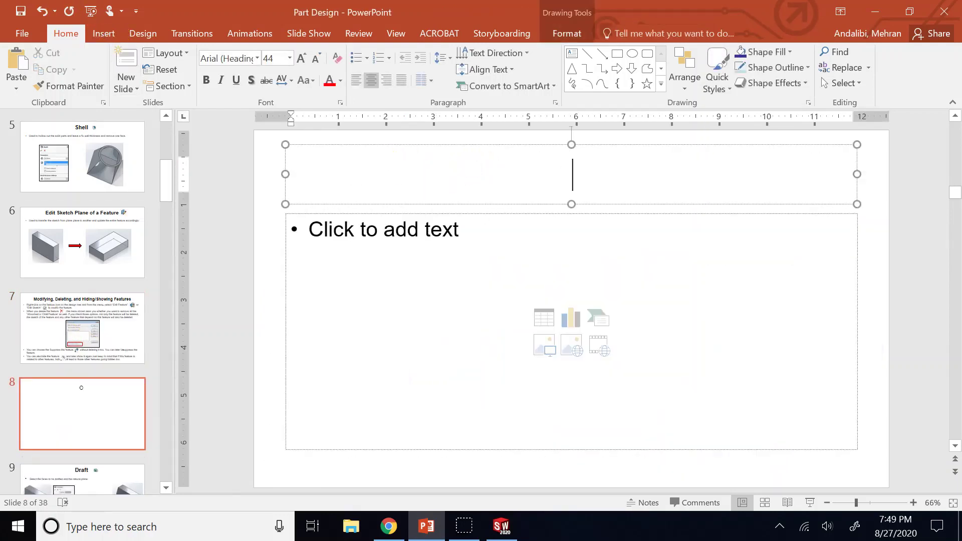
type("Reorde")
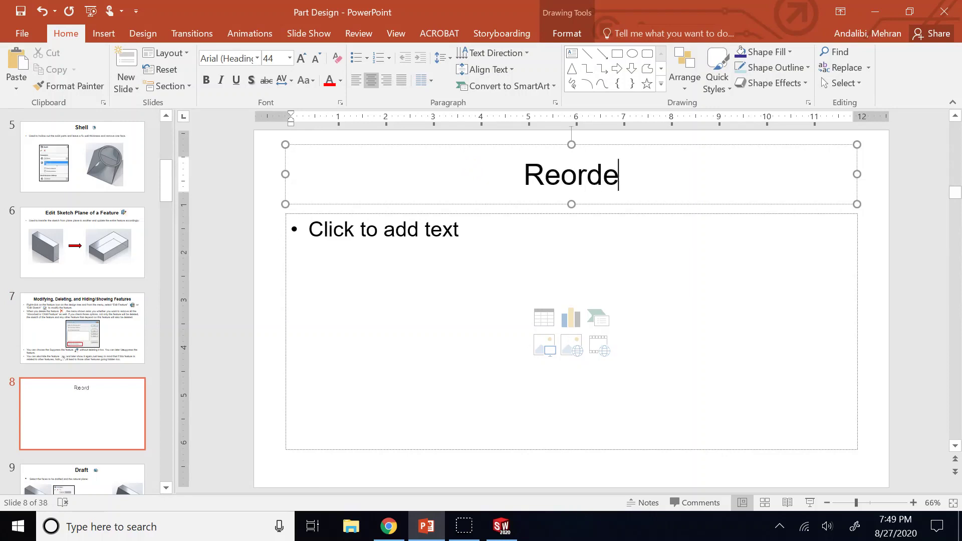
type("ring ")
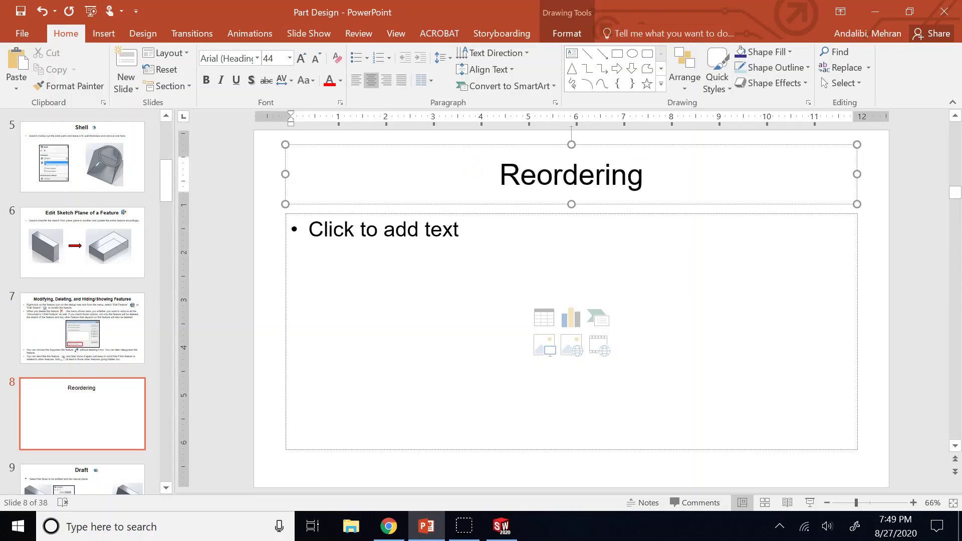
type("items on ")
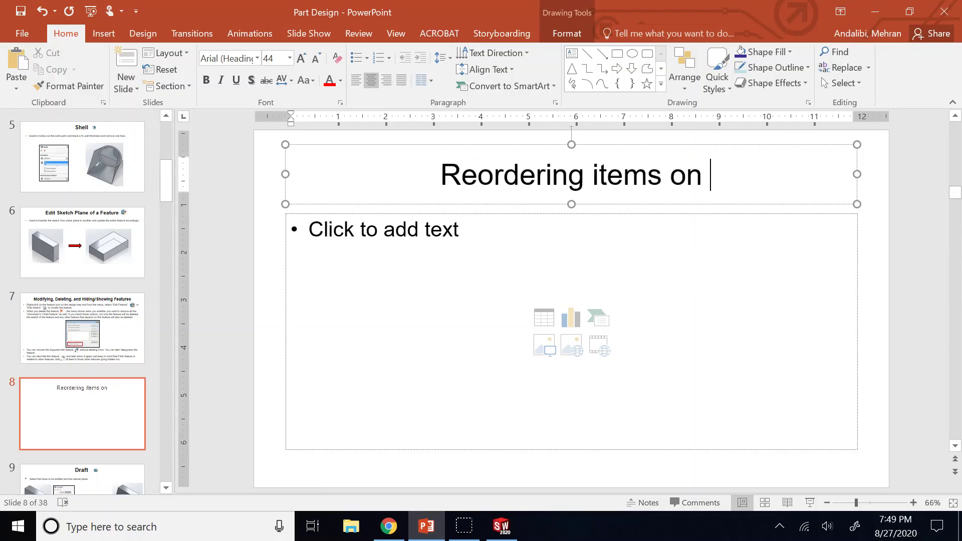
type("the Tree")
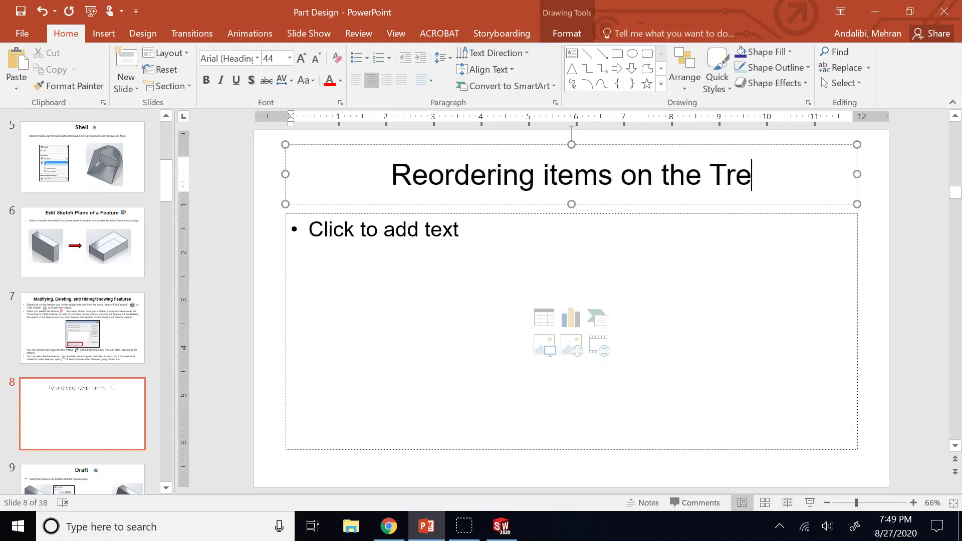
key("Left")
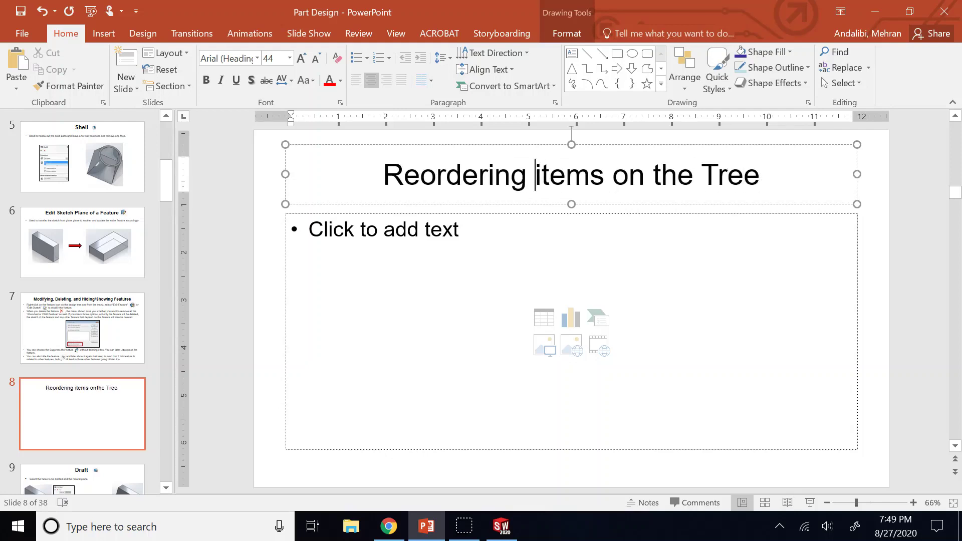
key("Delete")
key("BackSpace")
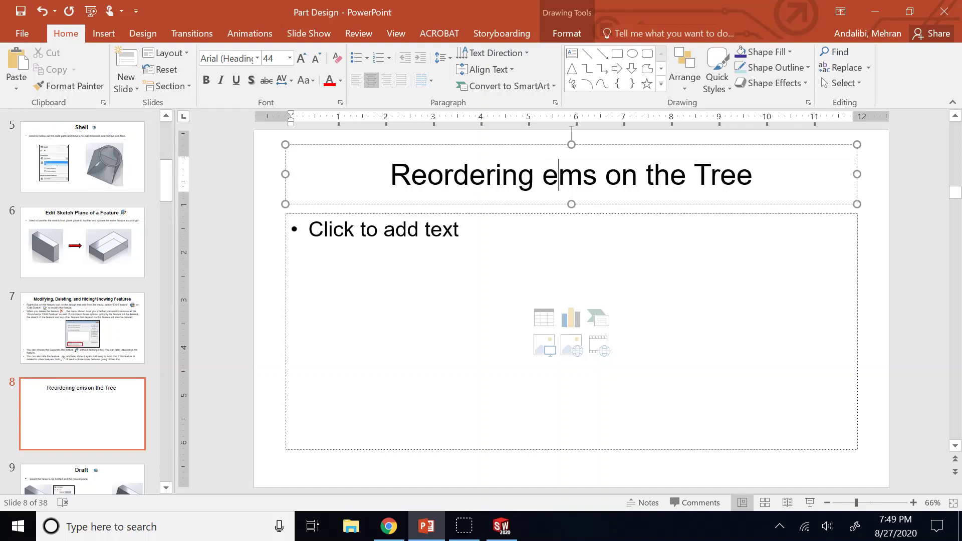
type("I")
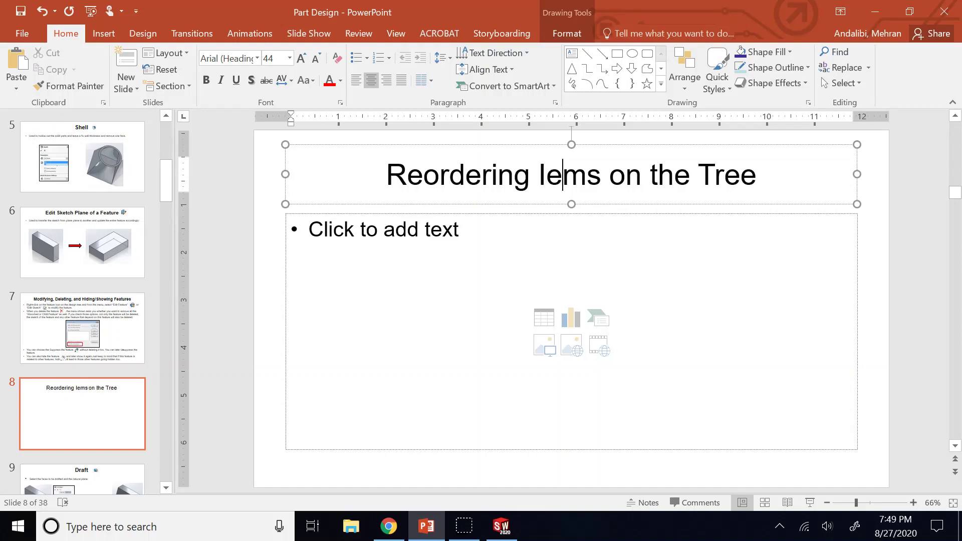
type("t")
key("Right")
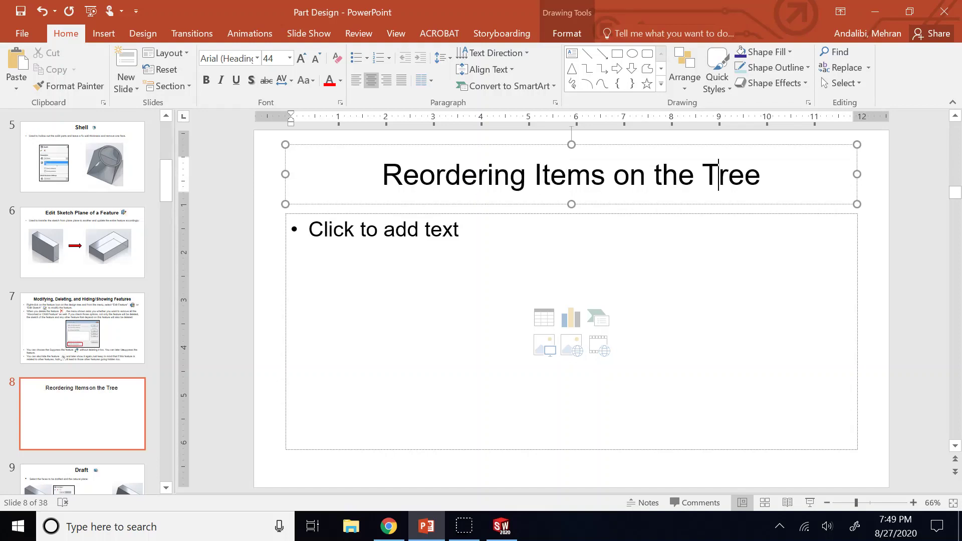
type("Design")
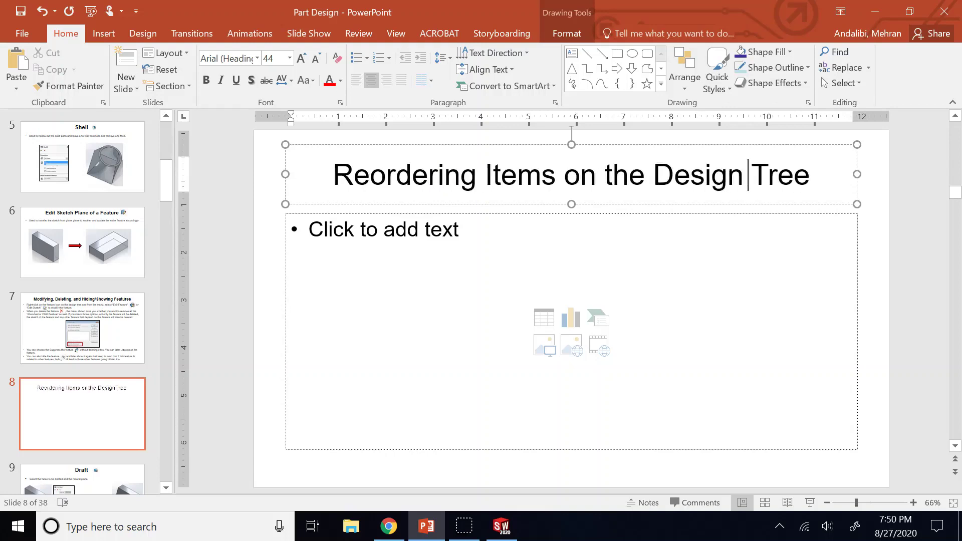
- Save the presentation and return to SOLIDWORKS
key("ctrl+s")
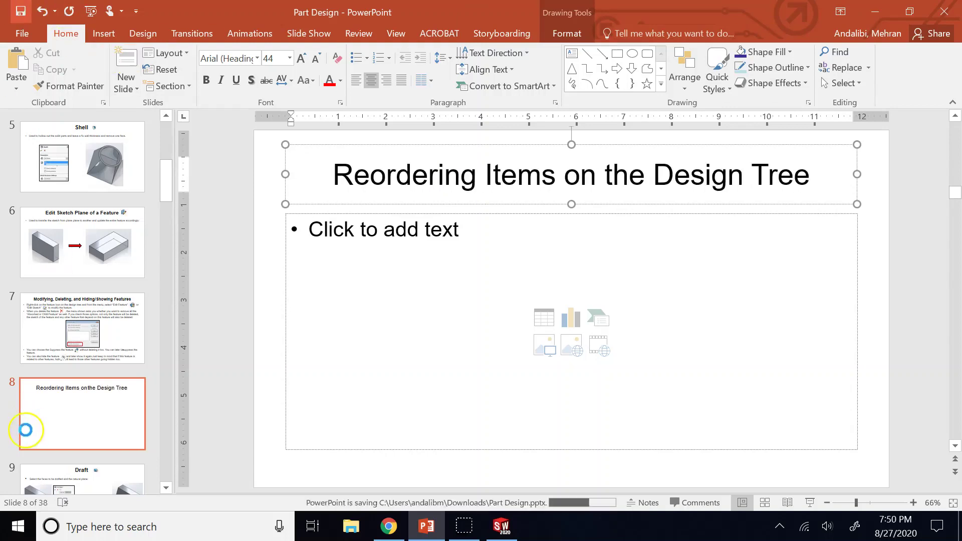
left_click(71, 480)
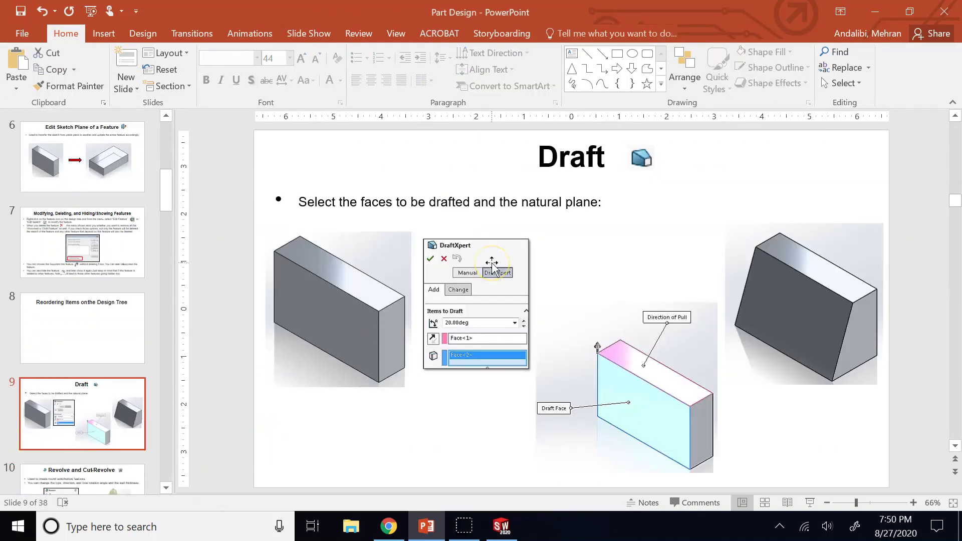
left_click(501, 526)
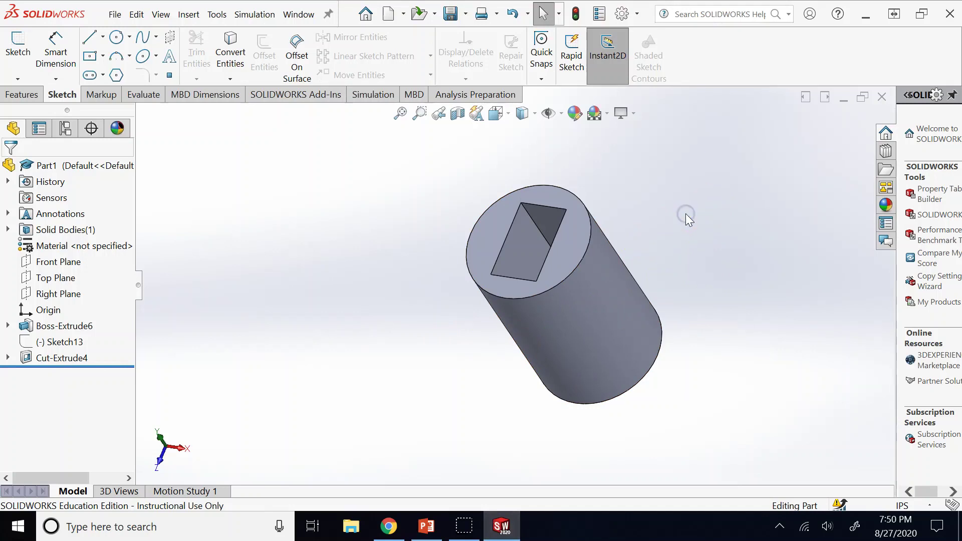
- Delete Sketch13 and Cut-Extrude4 from the cylinder and confirm the removal
key("Left")
key("Left")
key("Up")
key("Up")
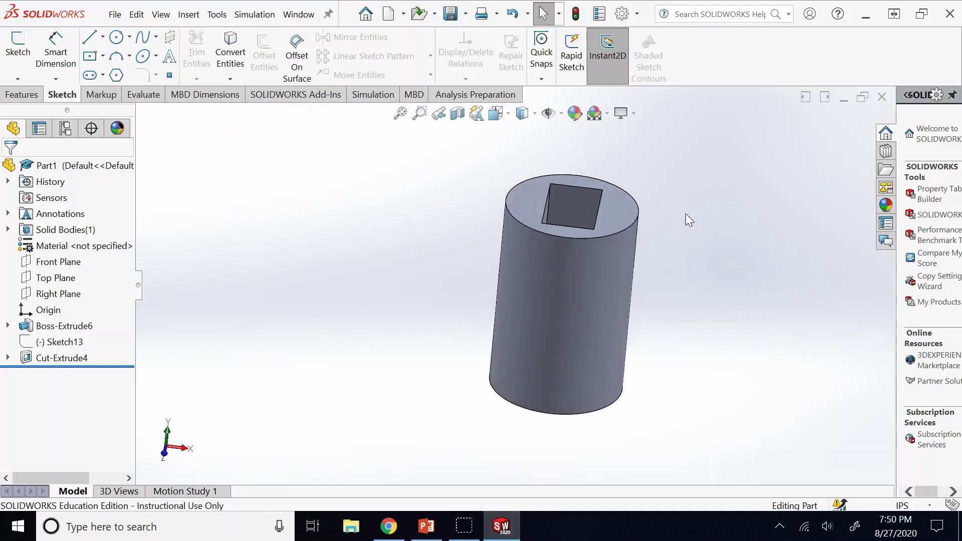
key("Left")
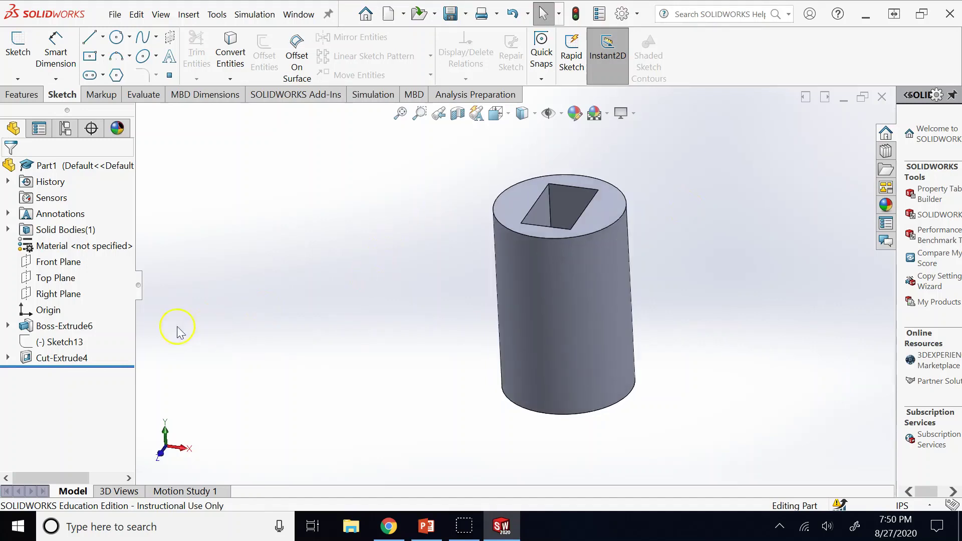
left_click(80, 343)
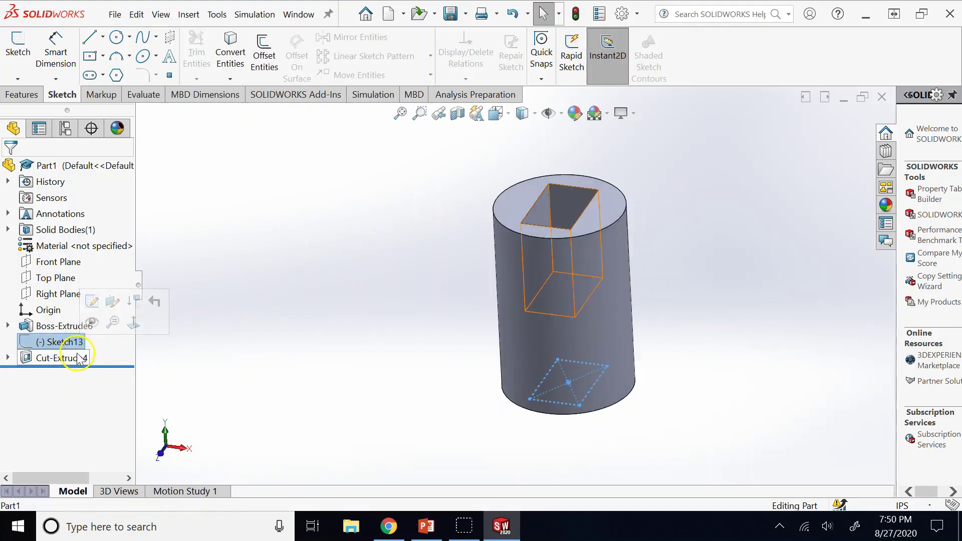
left_click(79, 357, "ctrl")
right_click(81, 358)
left_click(103, 309)
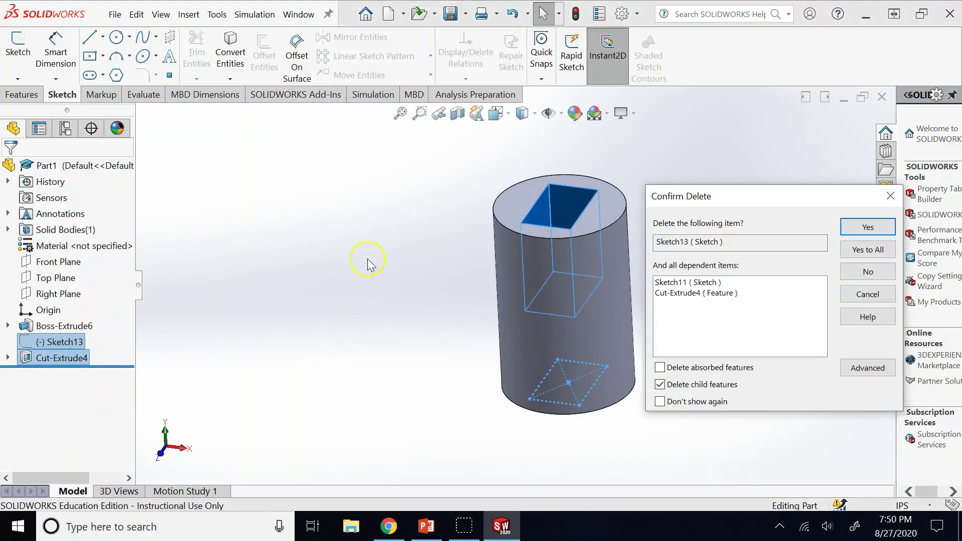
left_click(868, 227)
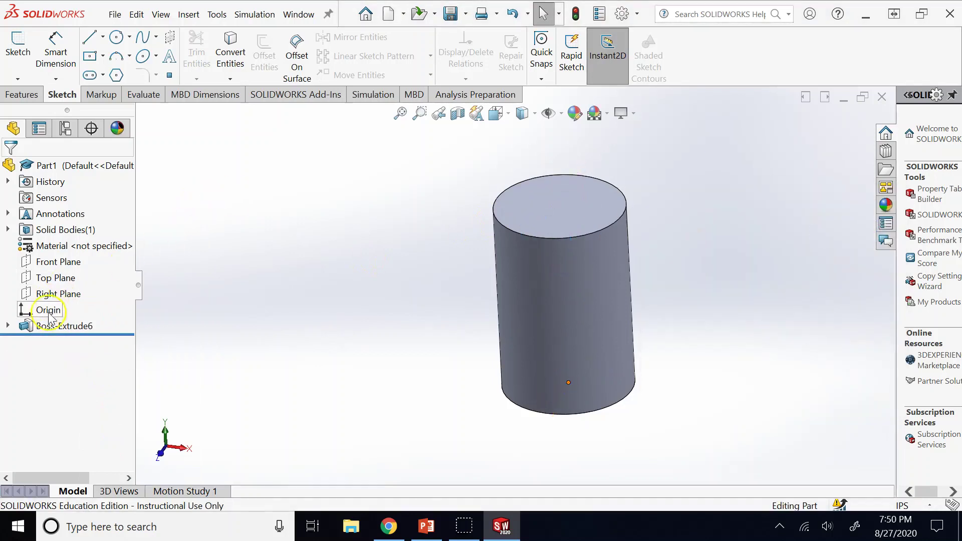
- Open Sketch10 under Boss-Extrude6 for editing and box-select its circle
left_click(8, 325)
left_click(64, 325)
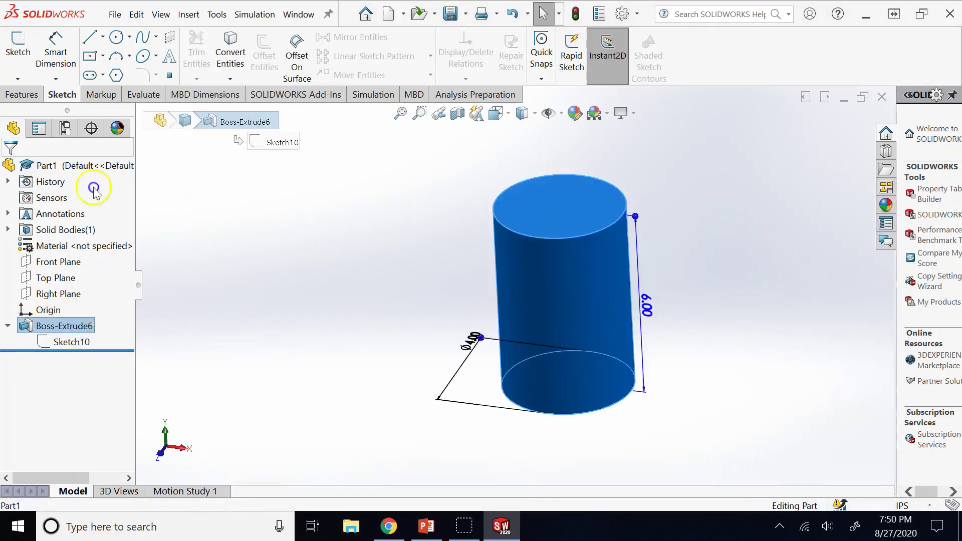
left_click(71, 341)
left_click(95, 303)
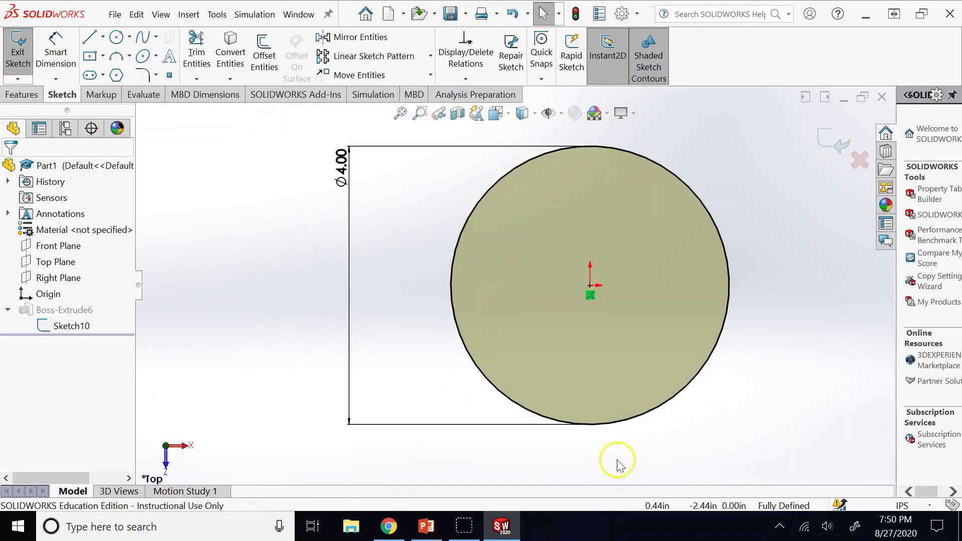
key("f")
left_click_drag(719, 427, 381, 182)
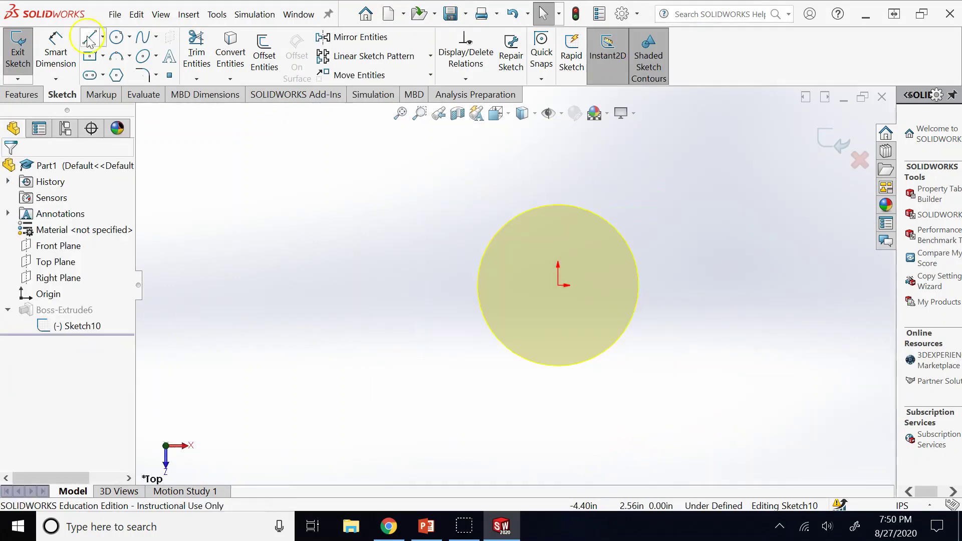
- Draw a centre rectangle anchored at the circle's centre, extending beyond the circle
left_click(90, 56)
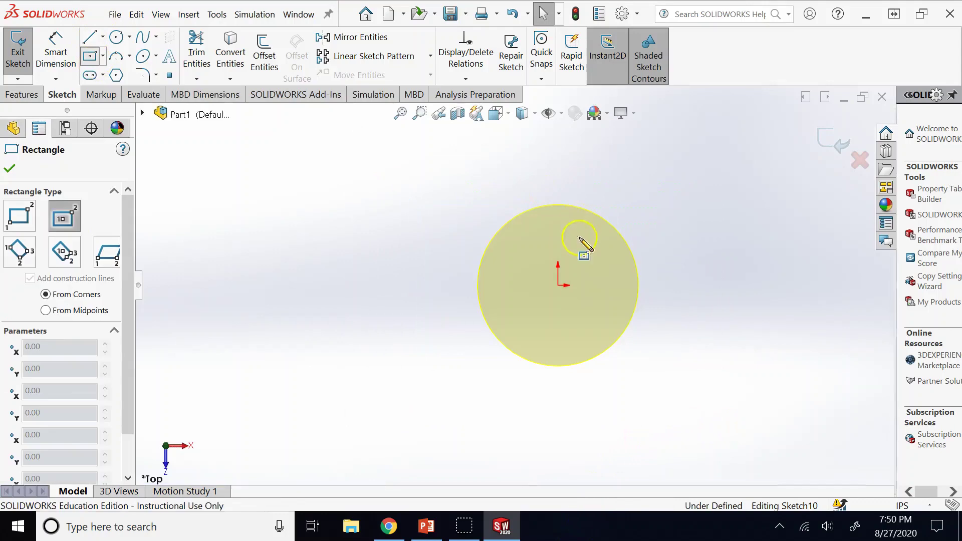
left_click(558, 284)
left_click(425, 180)
- Dimension the rectangle 6.5 wide and 5 tall, then exit the sketch
left_click(64, 57)
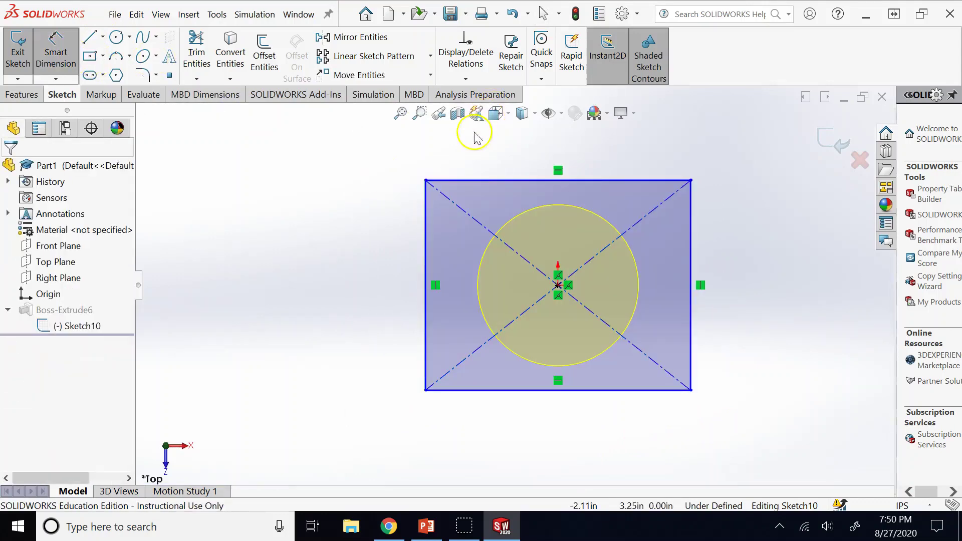
left_click(483, 179)
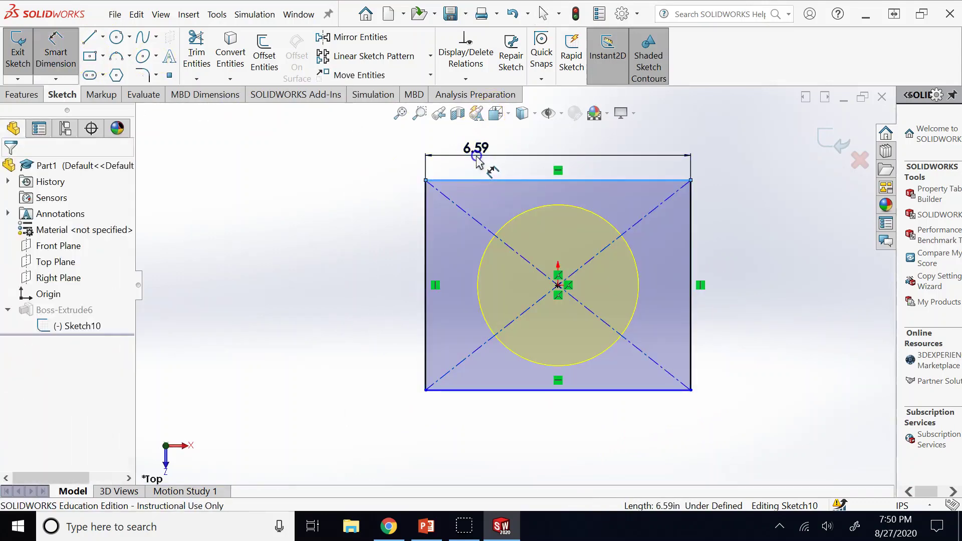
left_click(484, 163)
type("6.5")
key("Return")
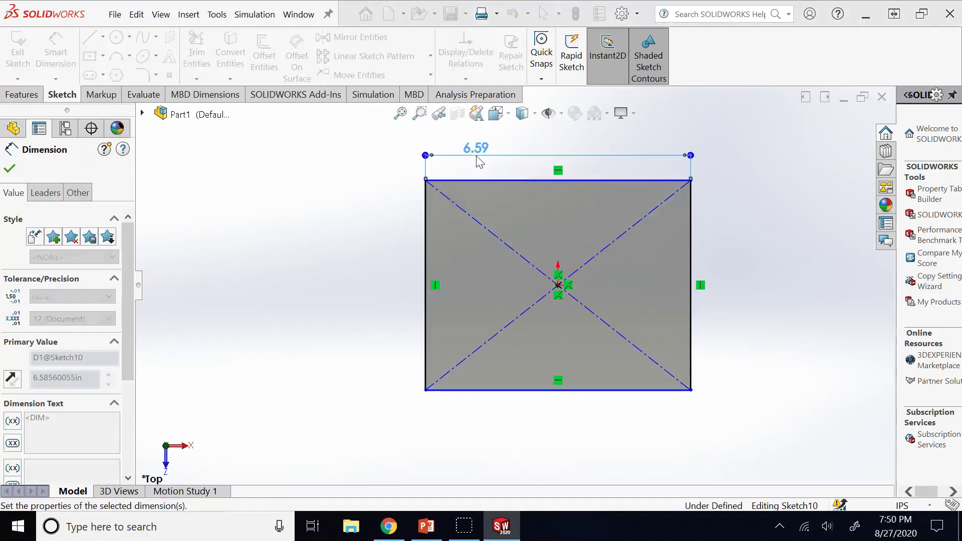
left_click(428, 226)
left_click(394, 237)
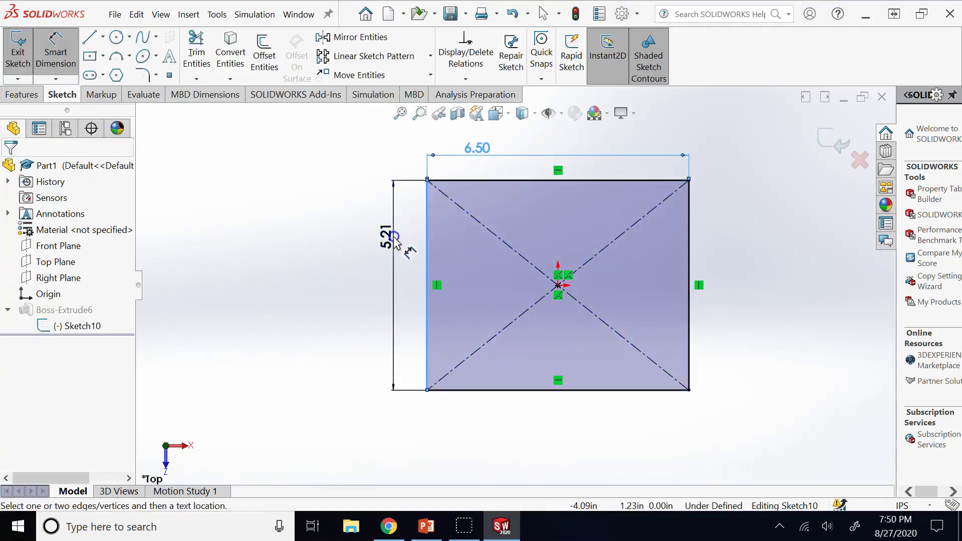
type("5")
key("Return")
key("Escape")
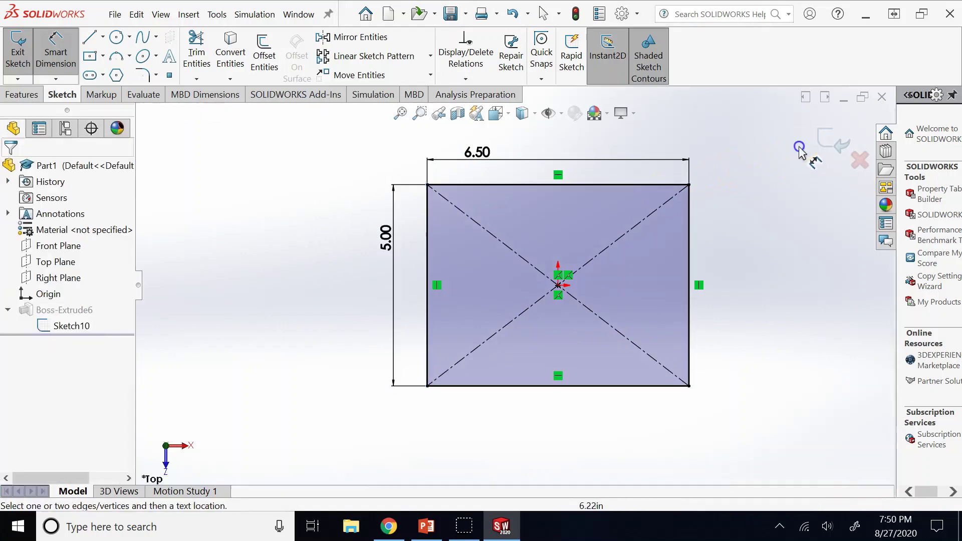
left_click(829, 142)
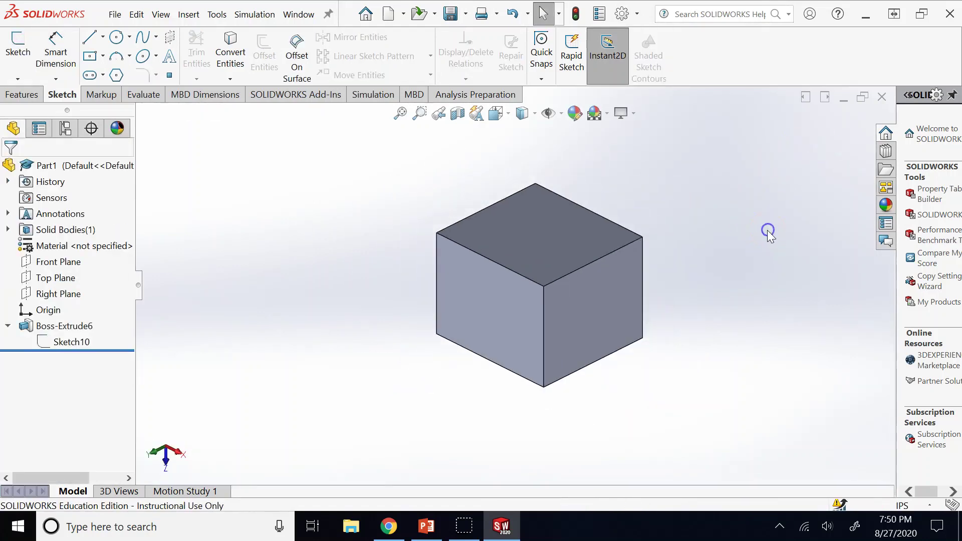
- Draft the block's front-left face at 10° using the top face as neutral plane
left_click(22, 95)
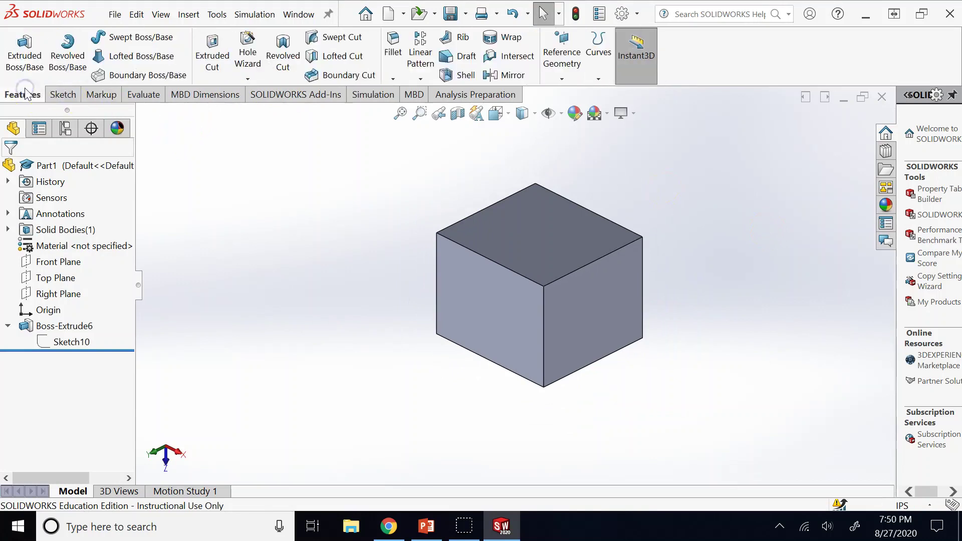
left_click(465, 57)
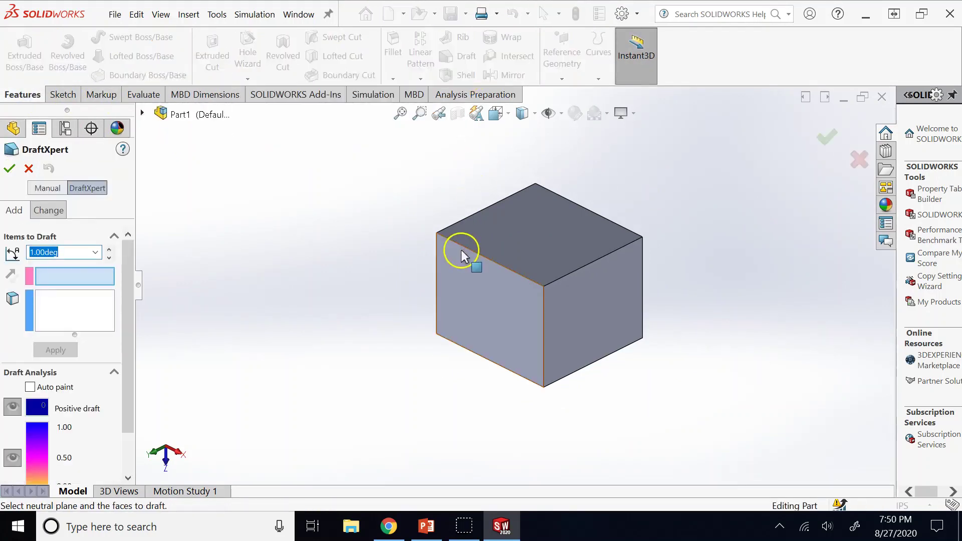
left_click(489, 311)
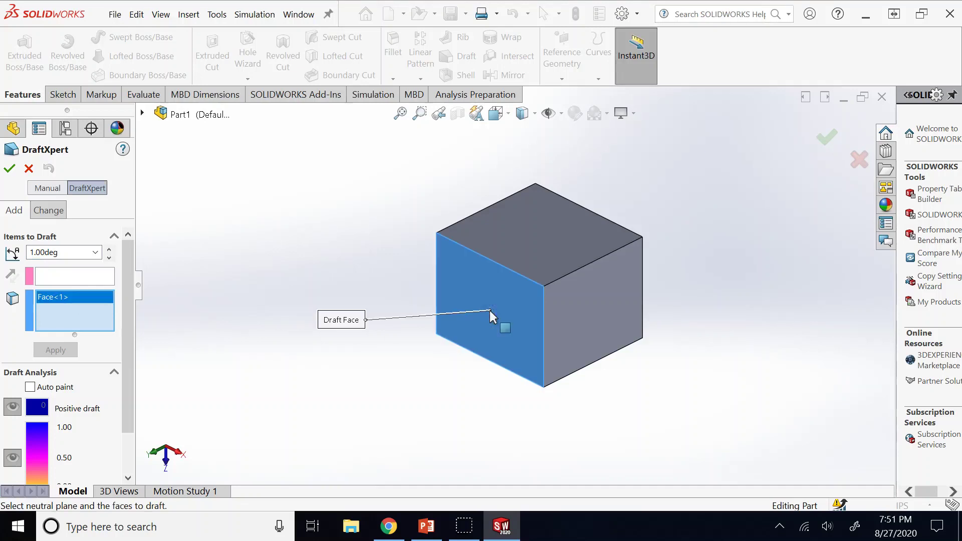
left_click(204, 274)
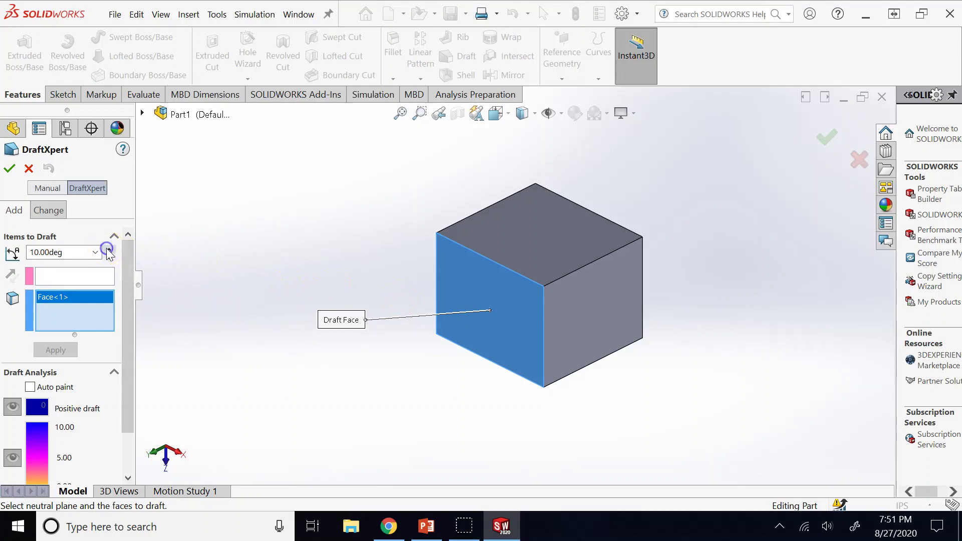
left_click(43, 189)
left_click(9, 168)
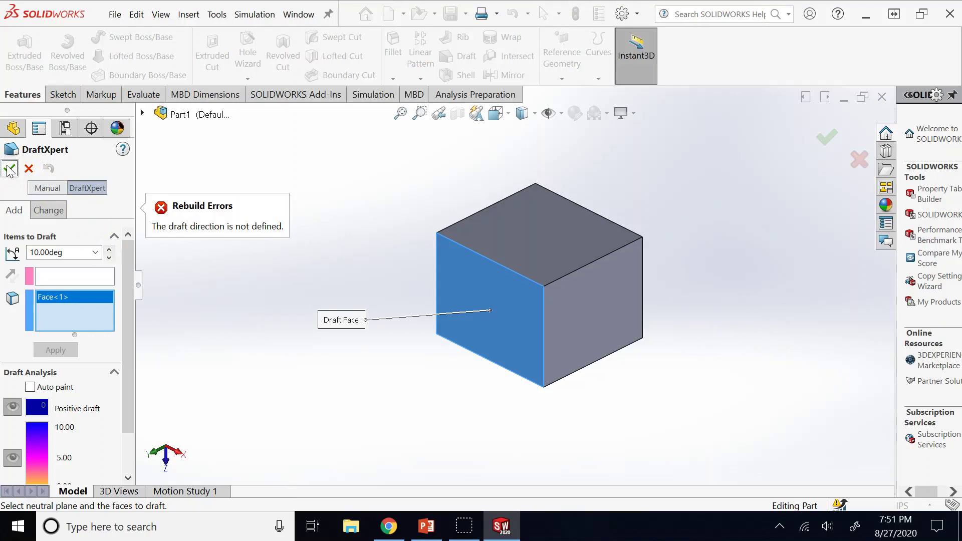
left_click(95, 278)
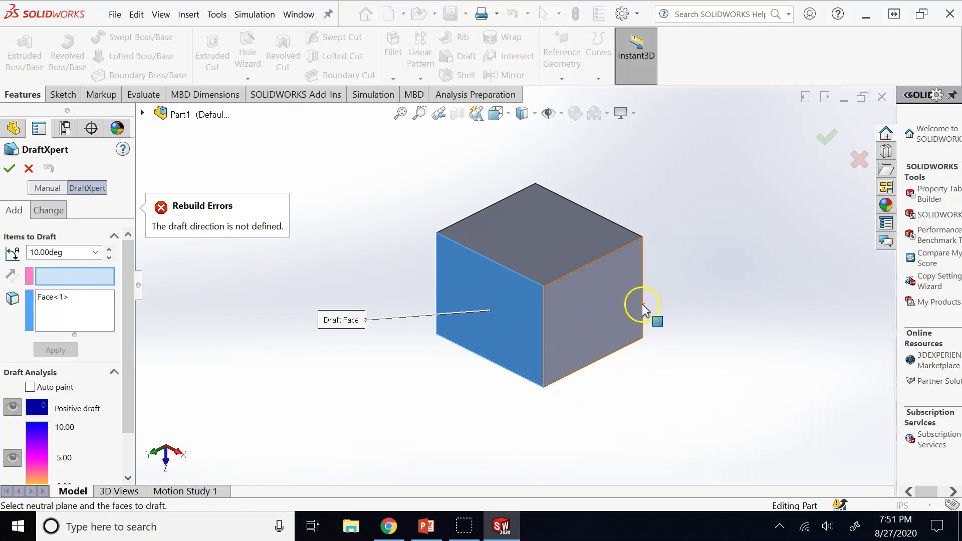
left_click(542, 236)
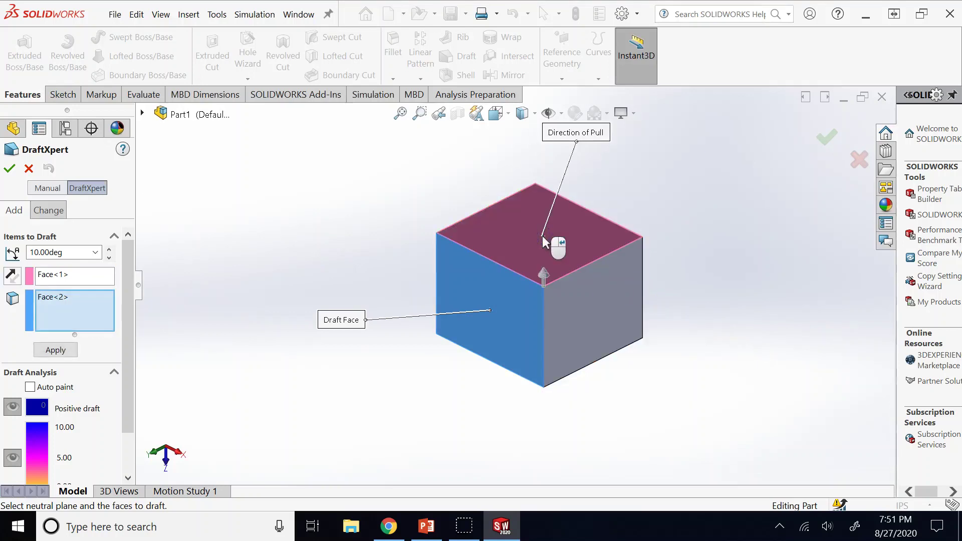
key("shift+Down")
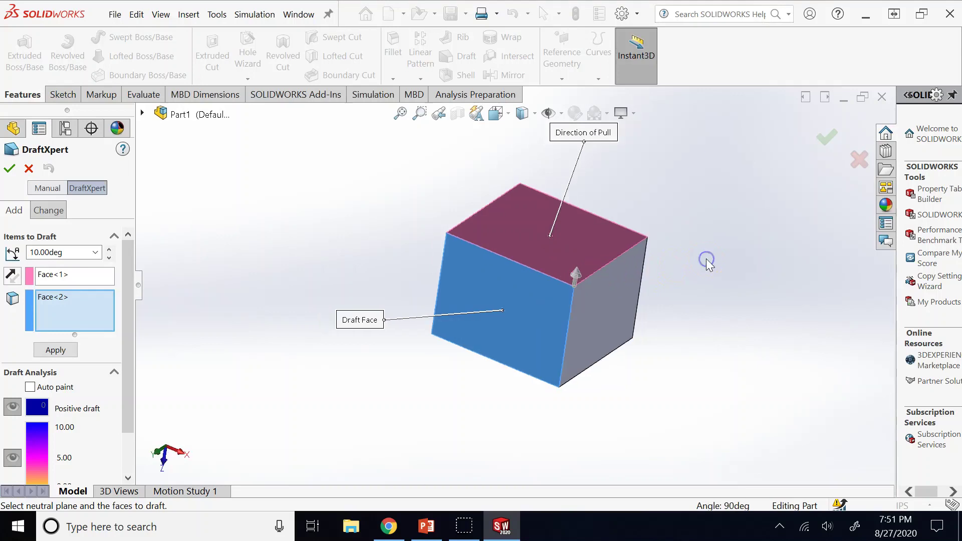
key("ctrl+7")
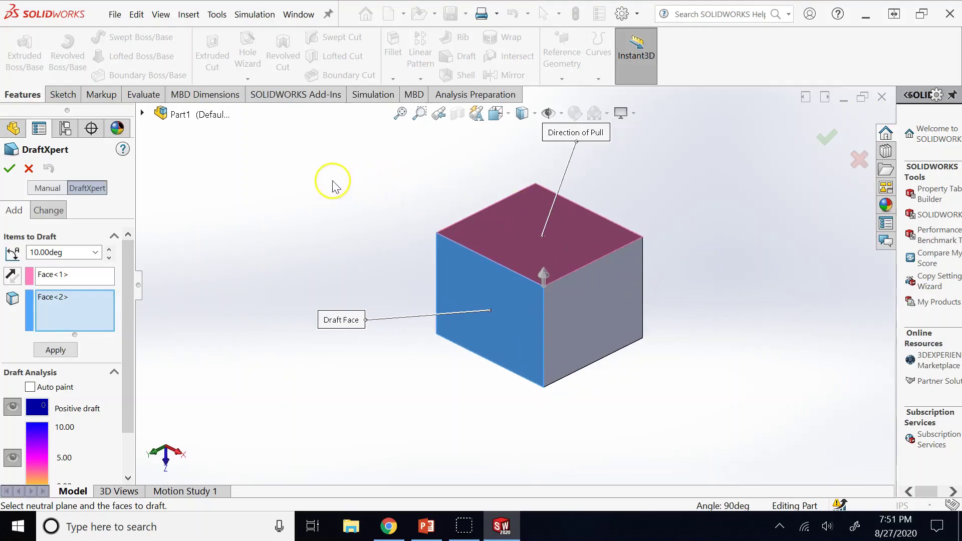
left_click(9, 170)
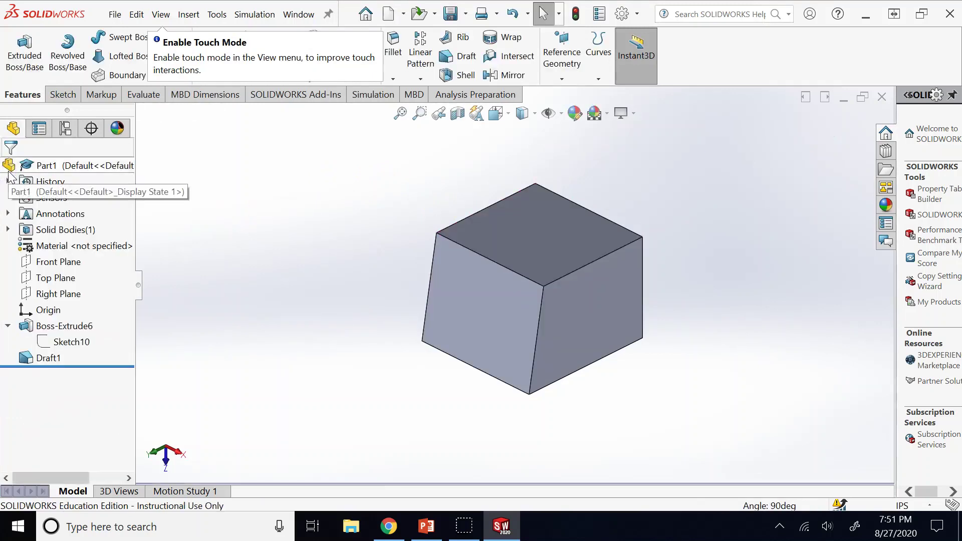
- Delete the Draft1 feature from the FeatureManager tree and confirm
key("Left")
key("Left")
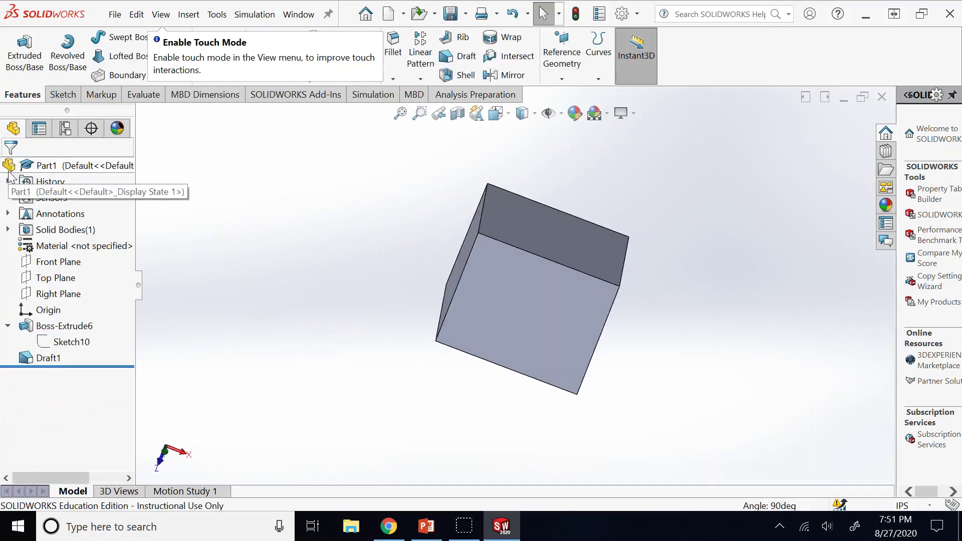
key("Left")
key("Left")
key("Left")
key("Left")
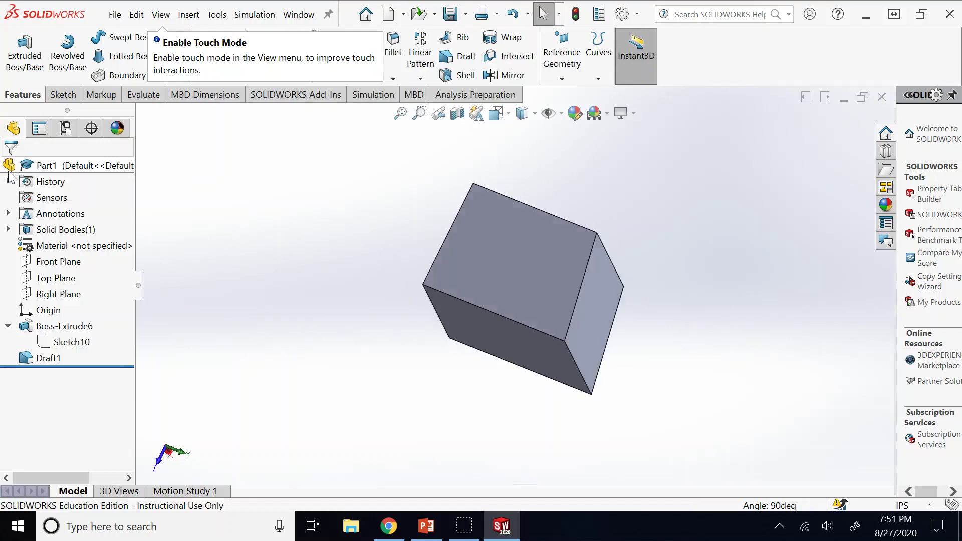
key("Left")
key("Left")
key("Left")
key("Left")
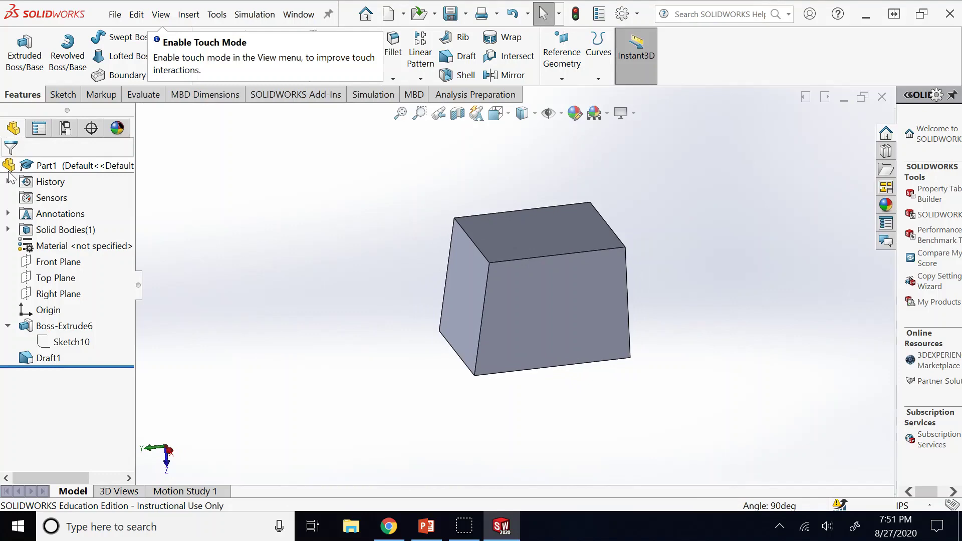
right_click(48, 357)
left_click(82, 313)
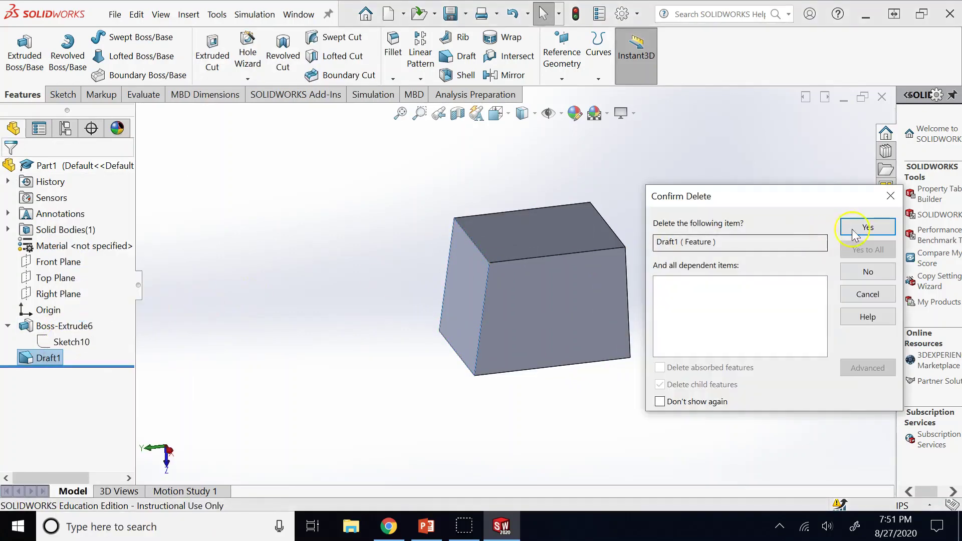
left_click(867, 225)
left_click(70, 326)
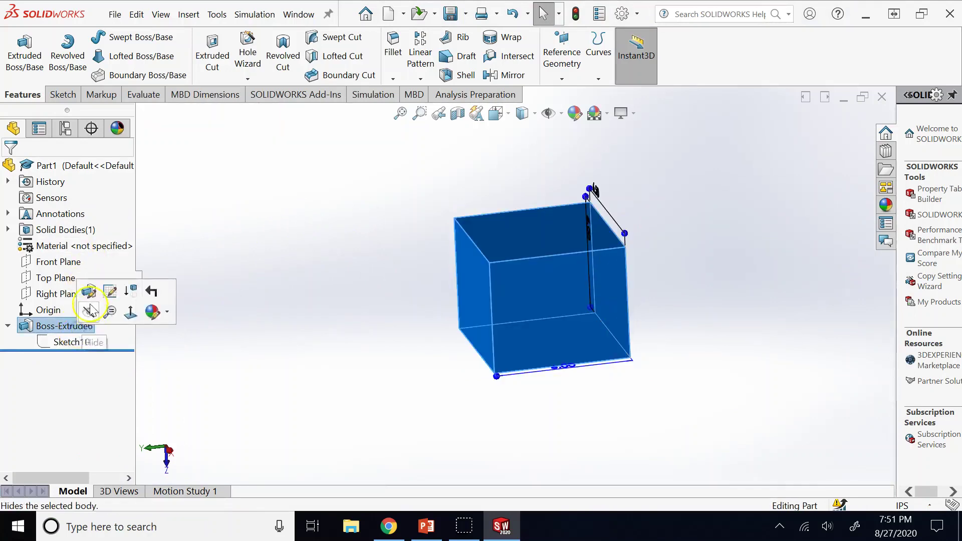
- Edit Boss-Extrude6 to turn on draft with a 10° angle and accept
left_click(60, 325)
left_click(60, 293)
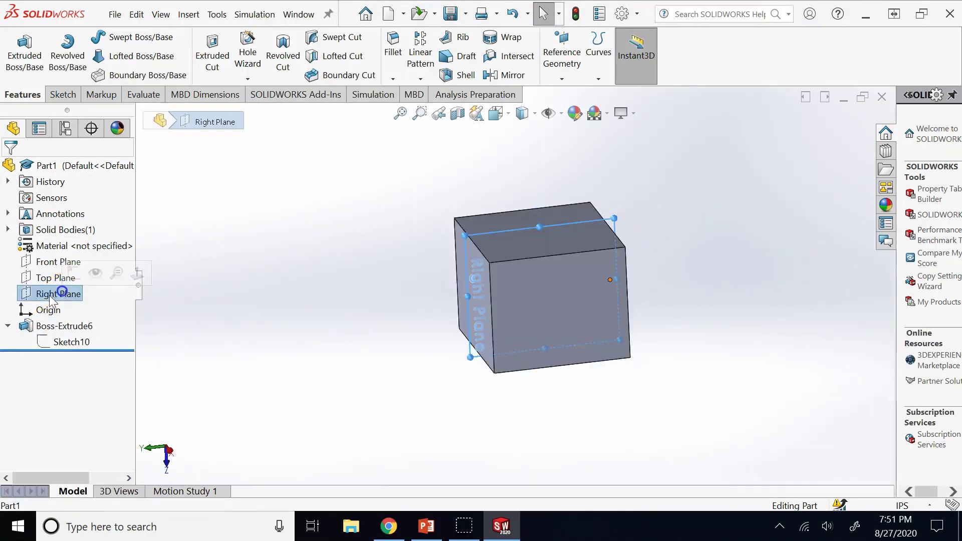
left_click(64, 326)
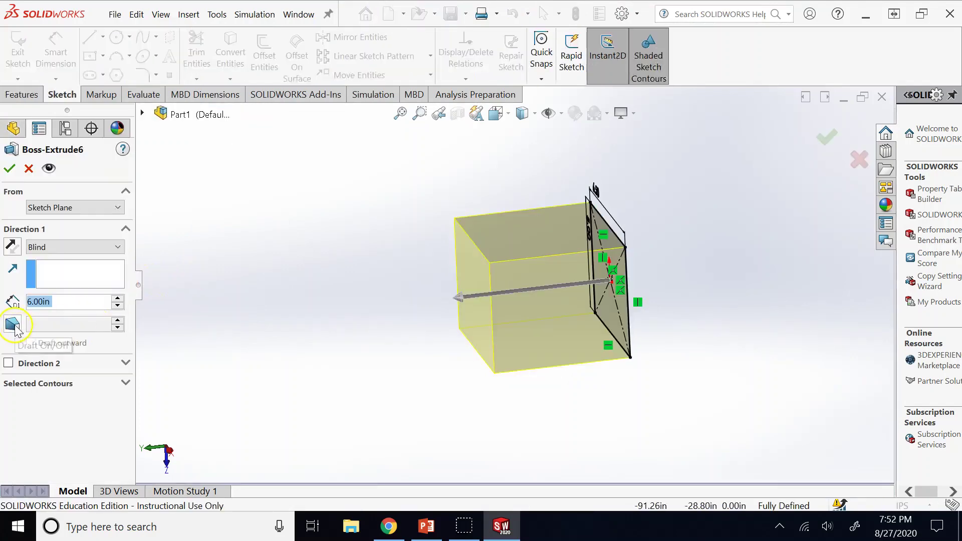
left_click(13, 324)
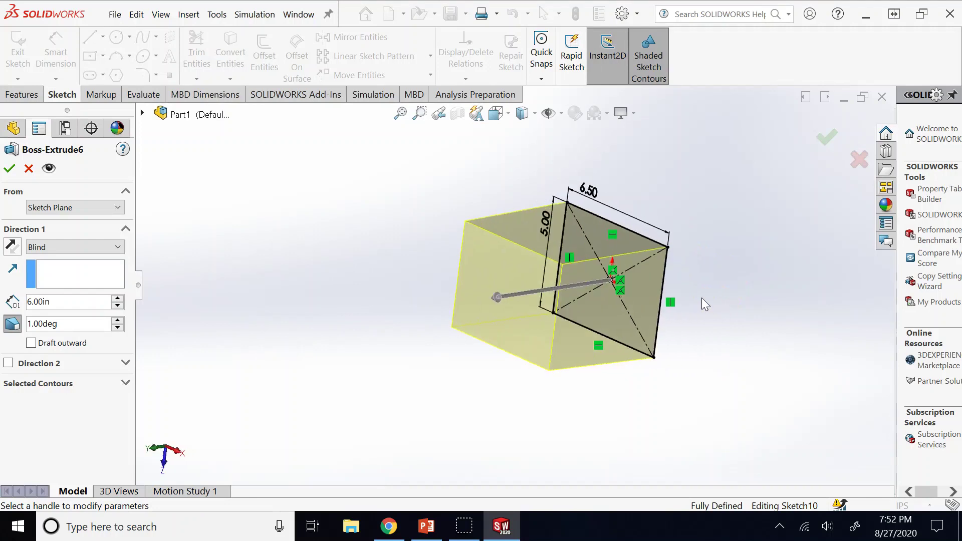
left_click(79, 328)
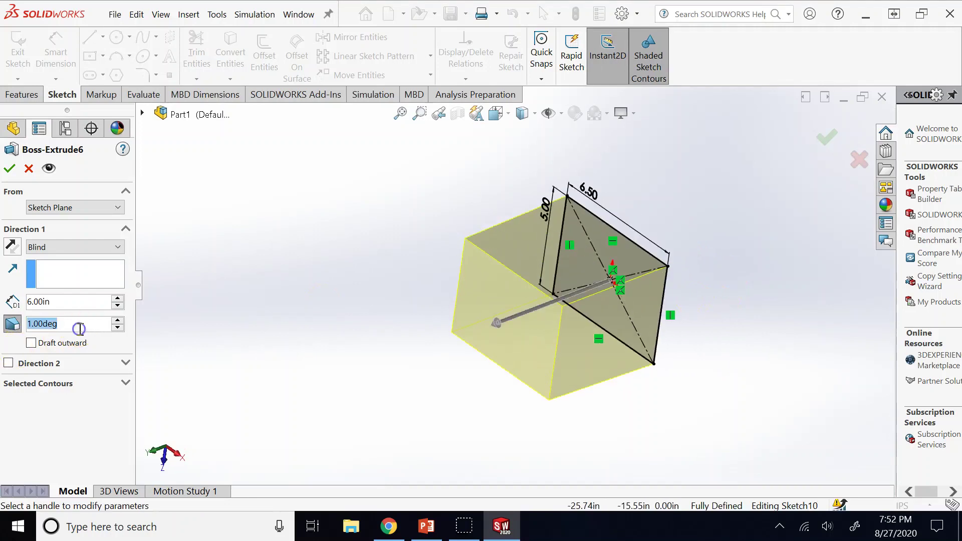
type("10")
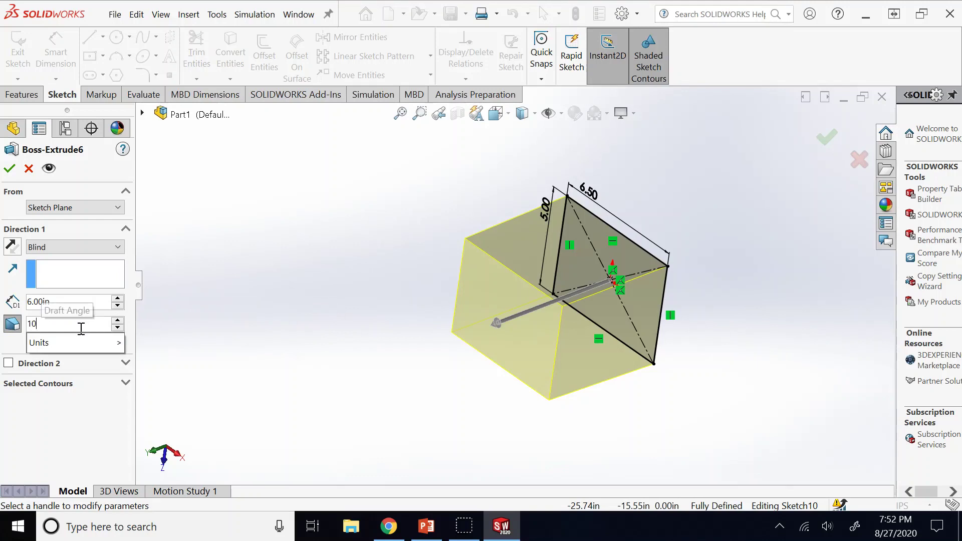
key("Return")
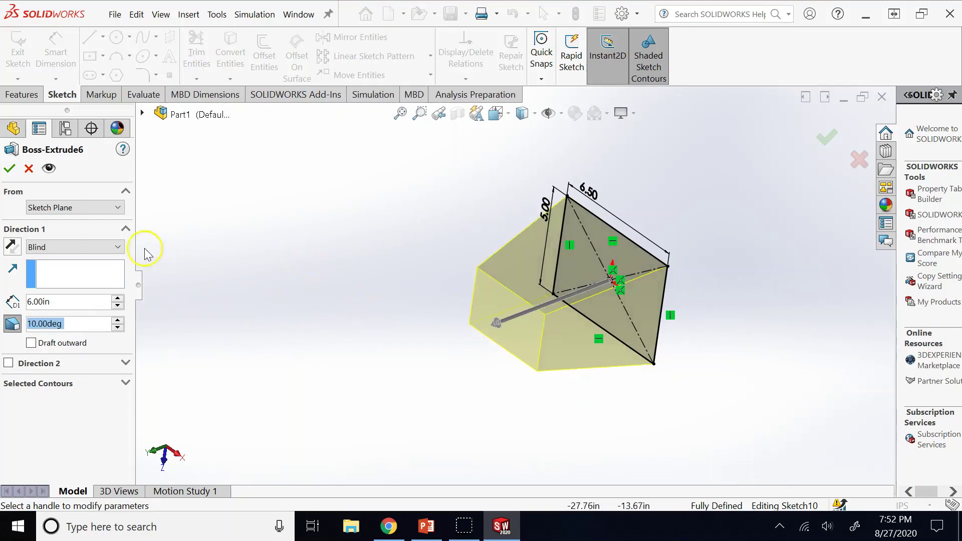
left_click(9, 168)
- Edit Draft1 to add the front-right face to the faces being drafted
left_click(424, 210)
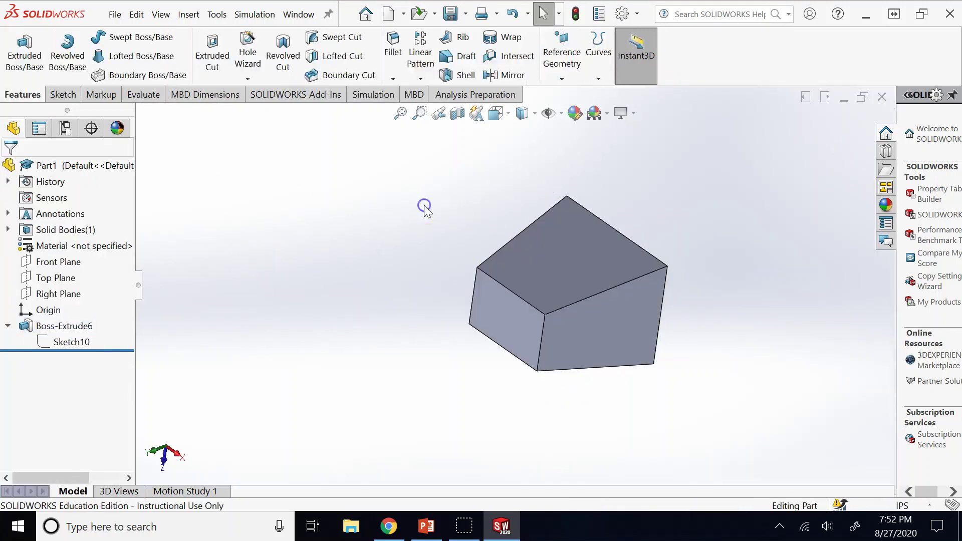
key("Down")
key("Down")
key("Down")
key("Down")
key("Down")
key("Down")
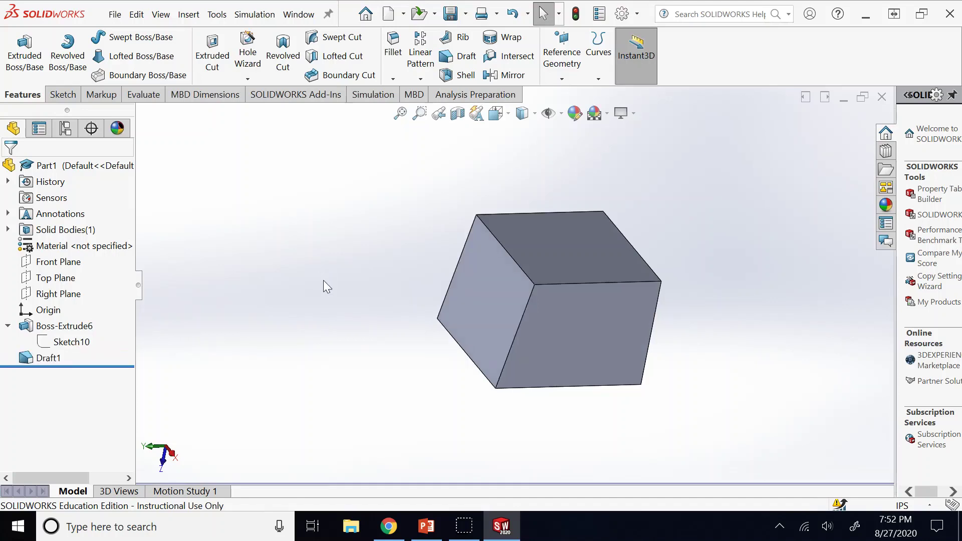
left_click(52, 359)
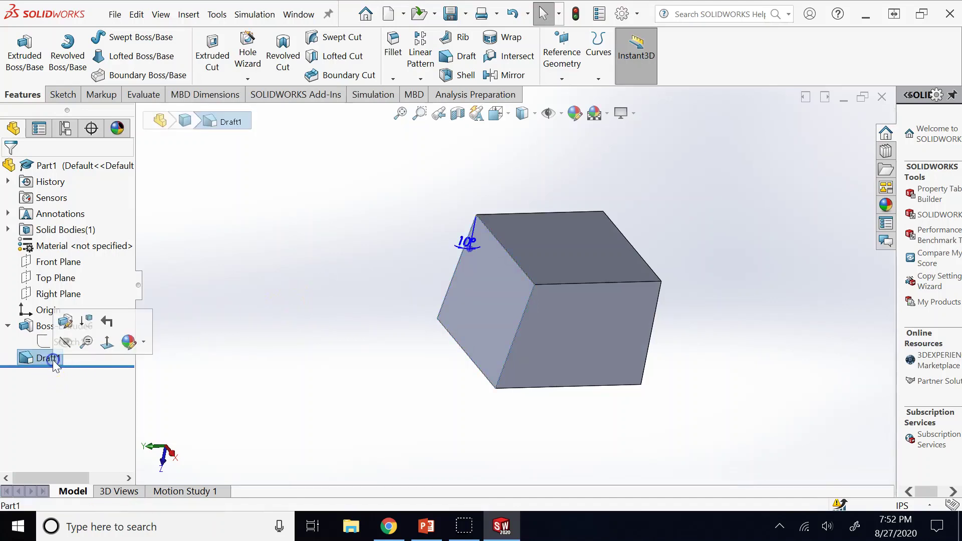
left_click(65, 321)
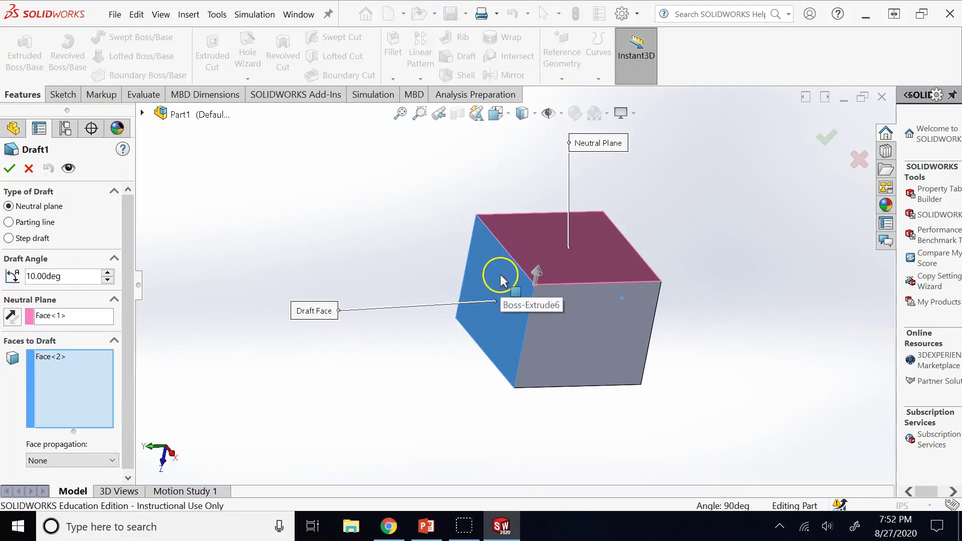
left_click(574, 329)
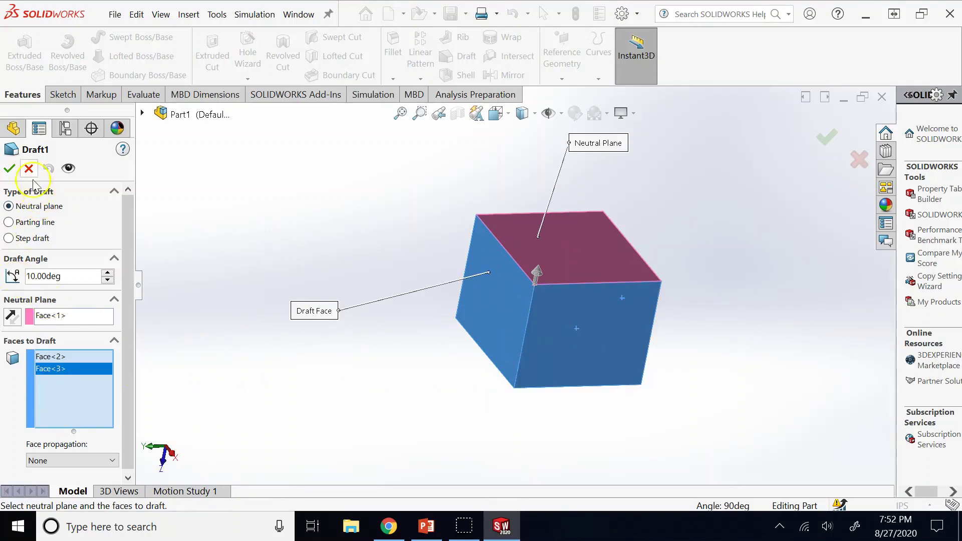
left_click(9, 168)
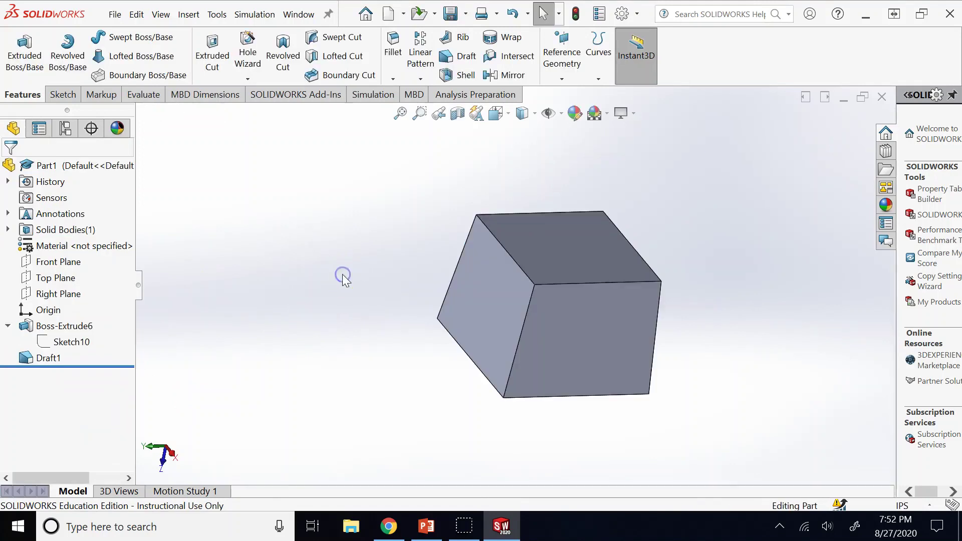
key("Left")
key("Up")
key("Up")
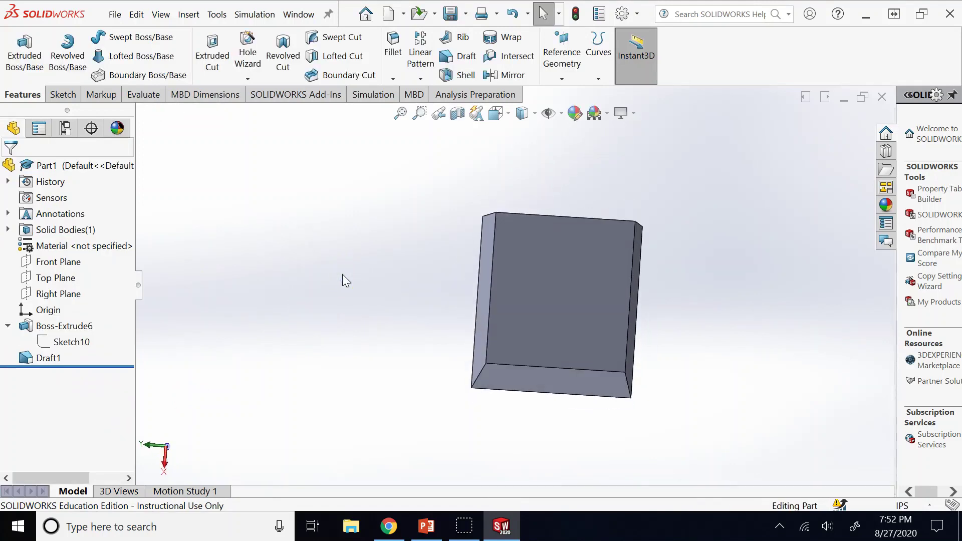
key("Up")
key("Up")
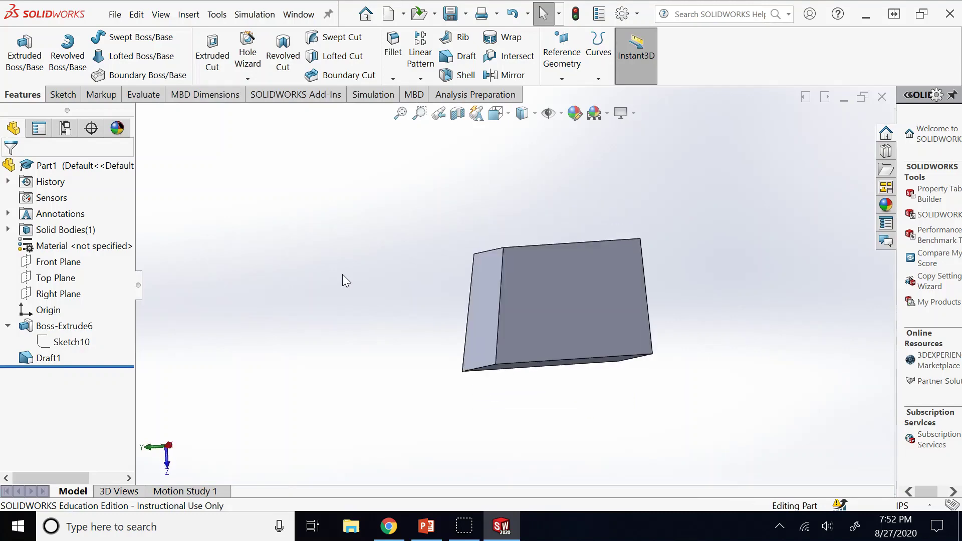
key("Left")
key("space")
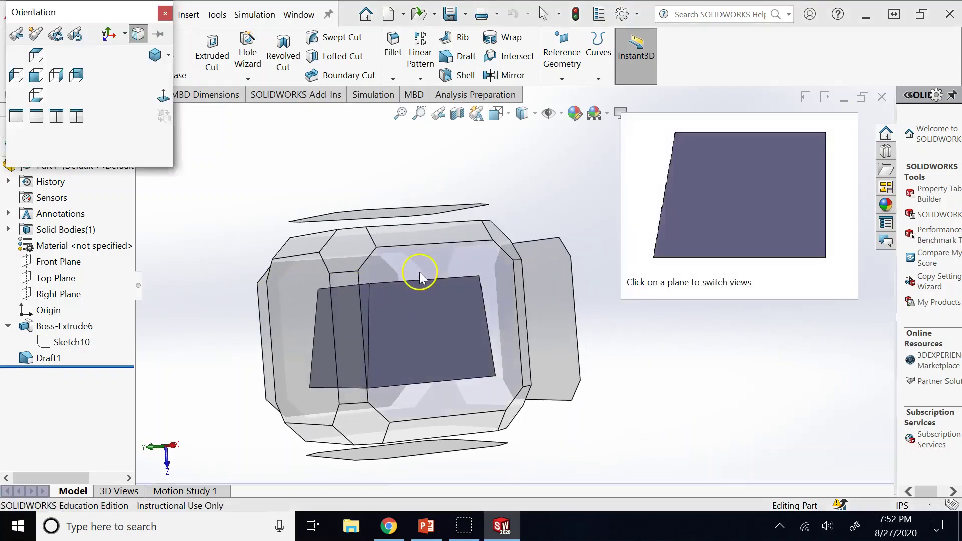
left_click(419, 271)
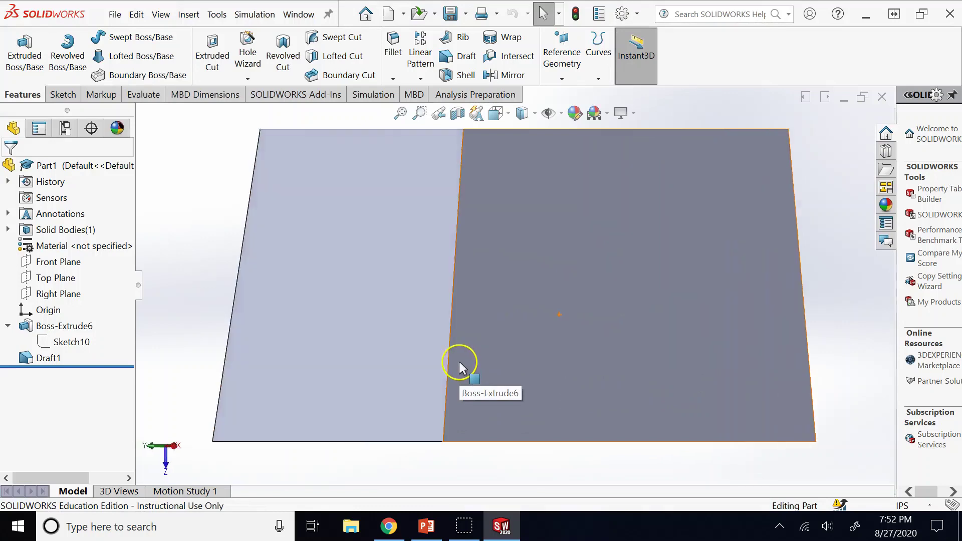
key("f")
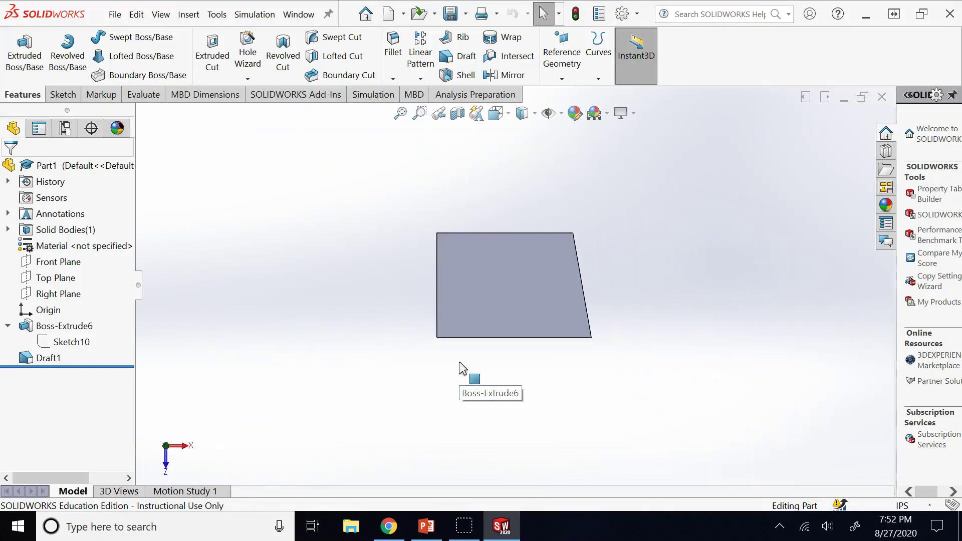
key("ctrl+7")
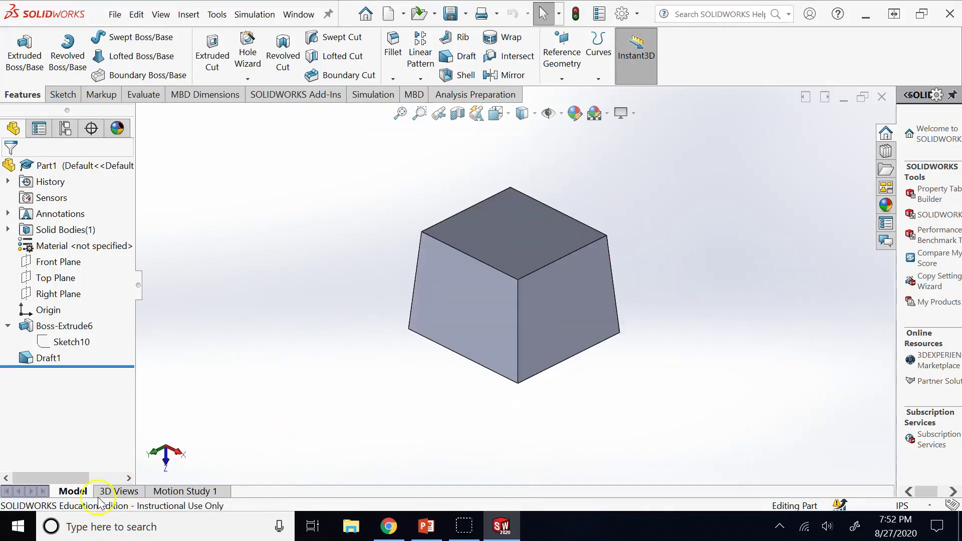
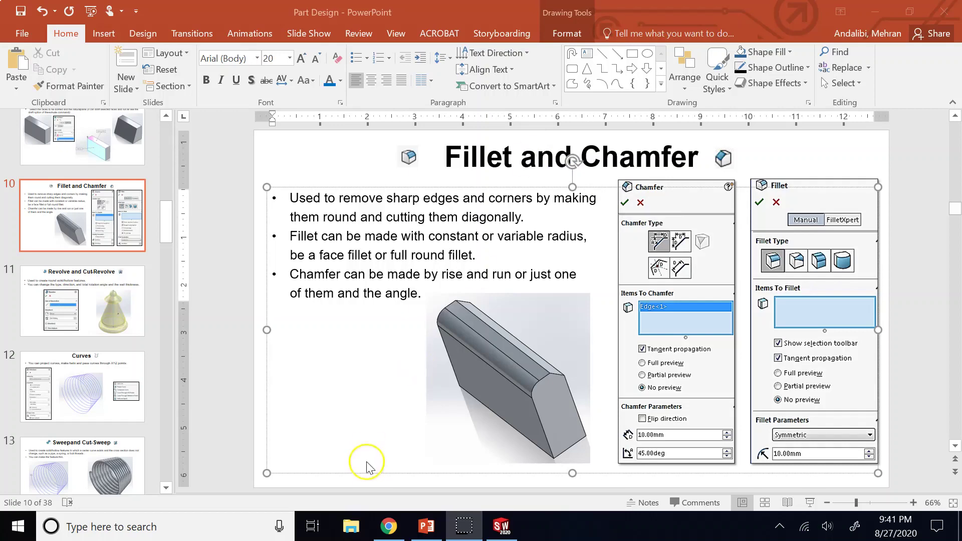
- Switch from PowerPoint to the SOLIDWORKS Part1 window showing the extruded cube
left_click(504, 531)
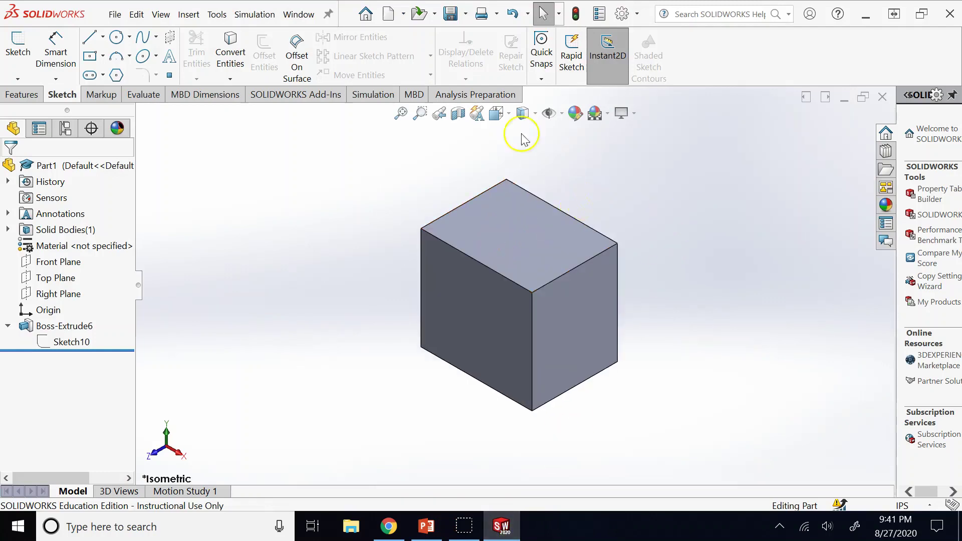
- Apply a 0.5 in fillet to the cube's top-right edge, then undo it
left_click(26, 94)
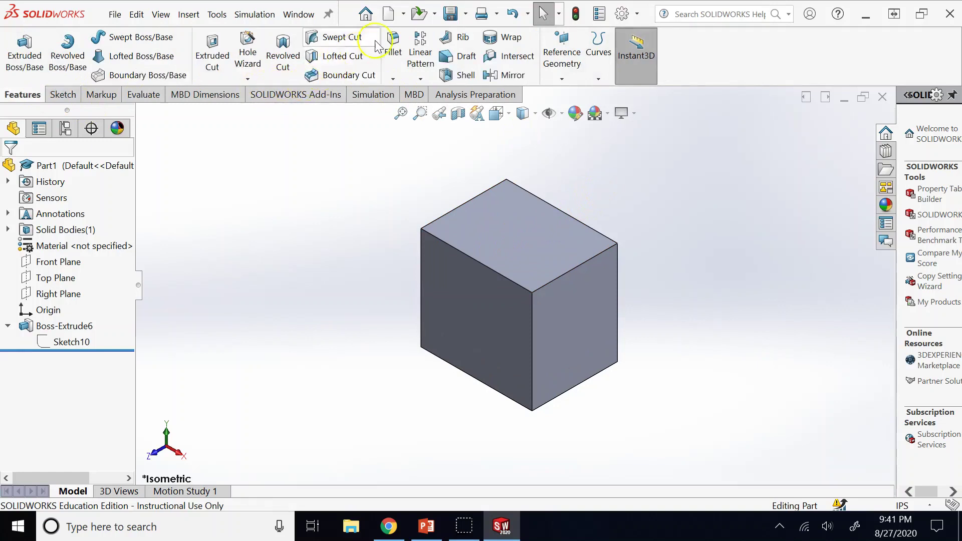
left_click(393, 44)
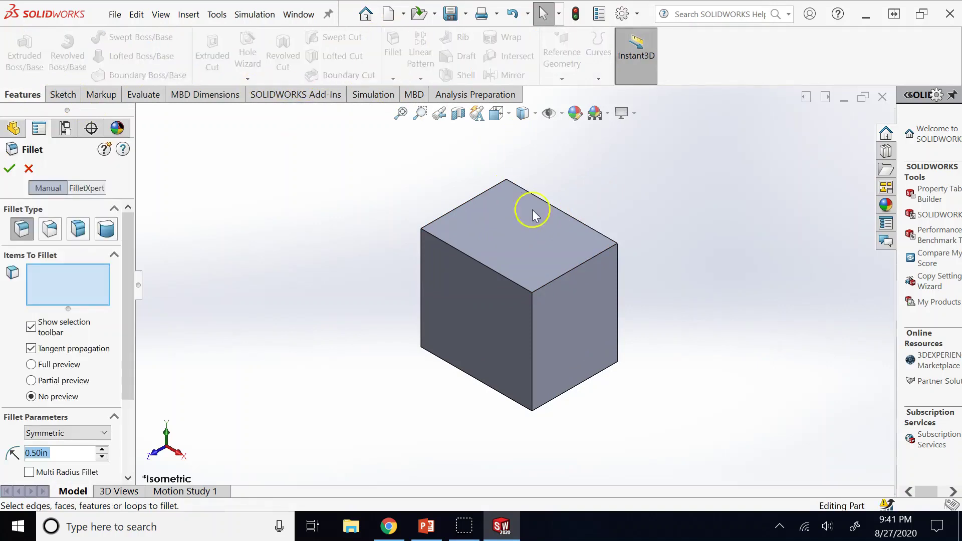
left_click(565, 275)
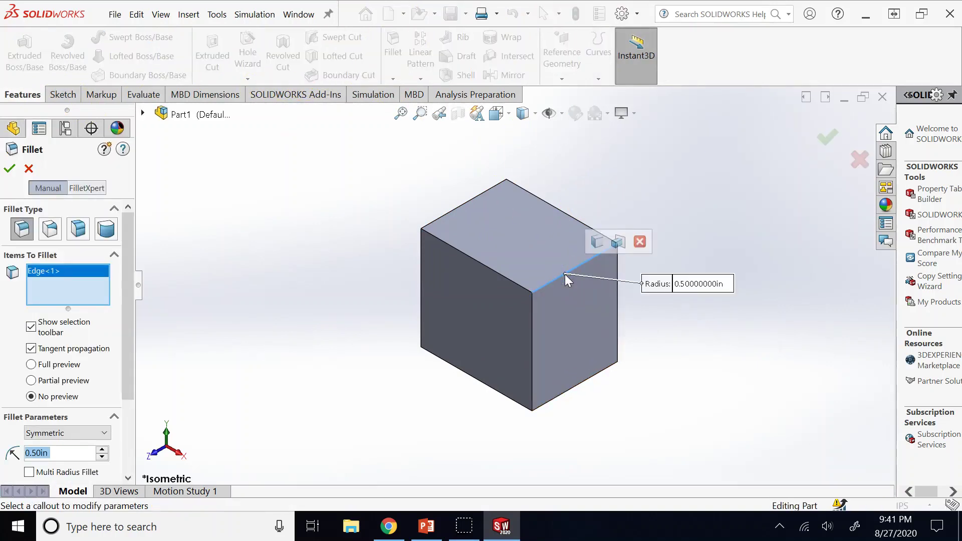
scroll(581, 279, "down", 3)
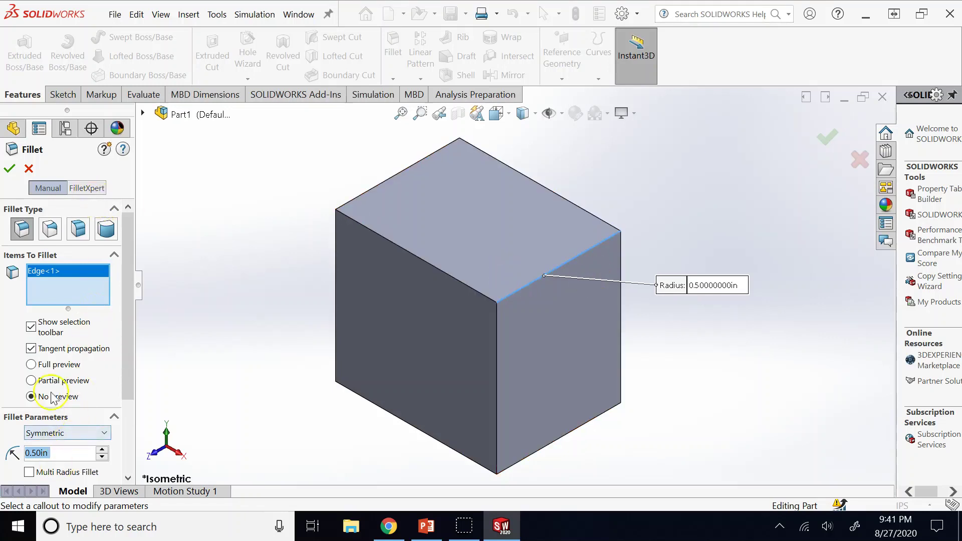
left_click(10, 169)
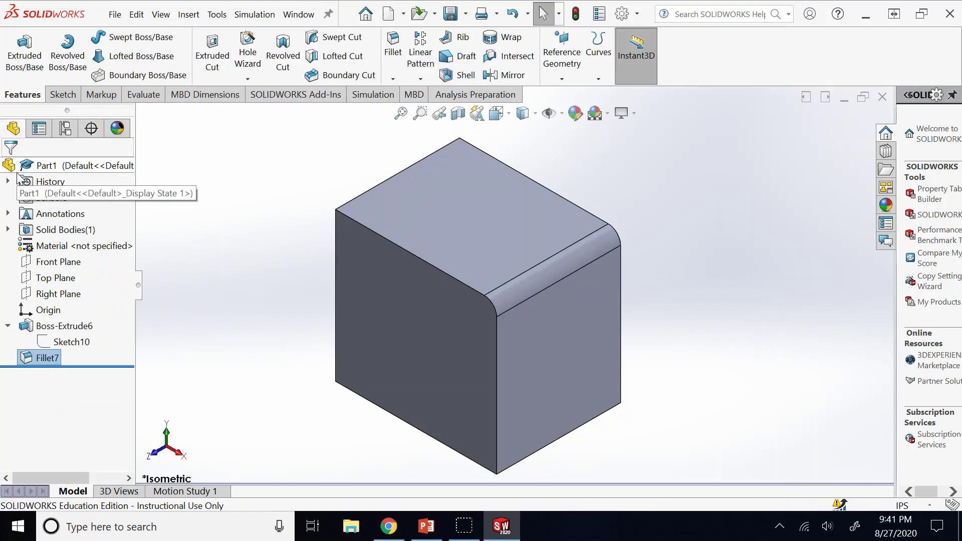
key("ctrl+z")
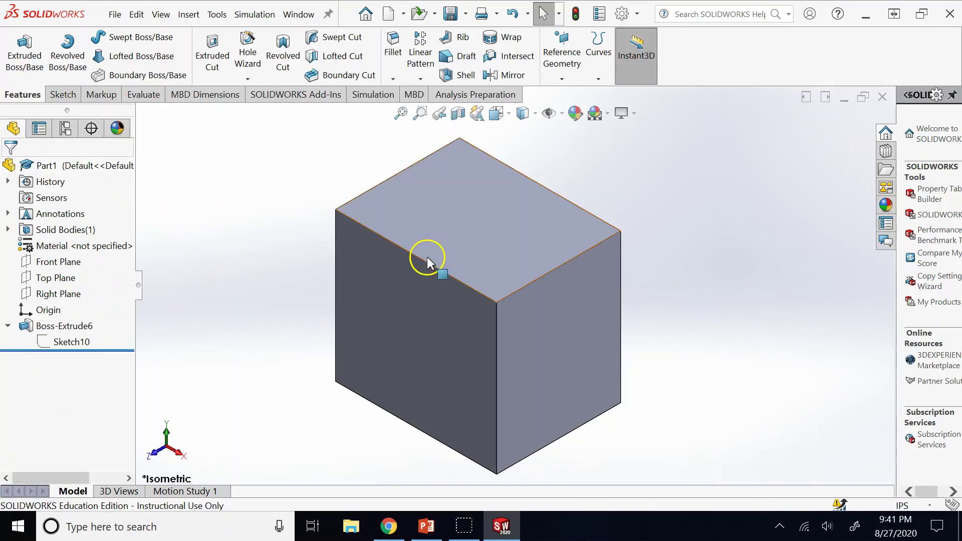
- Fillet two top front edges at 0.5 in, inspect the result, then undo it
left_click(424, 259)
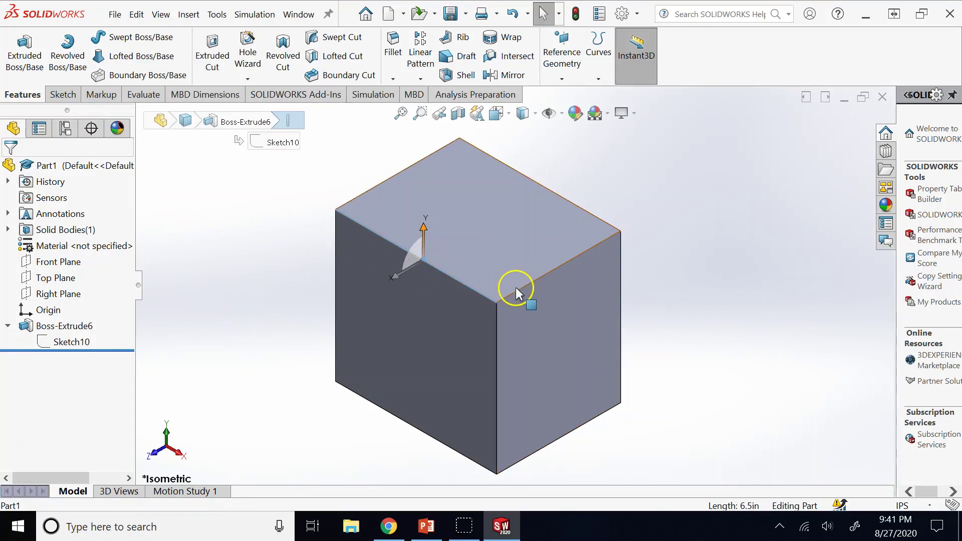
left_click(515, 289, "ctrl")
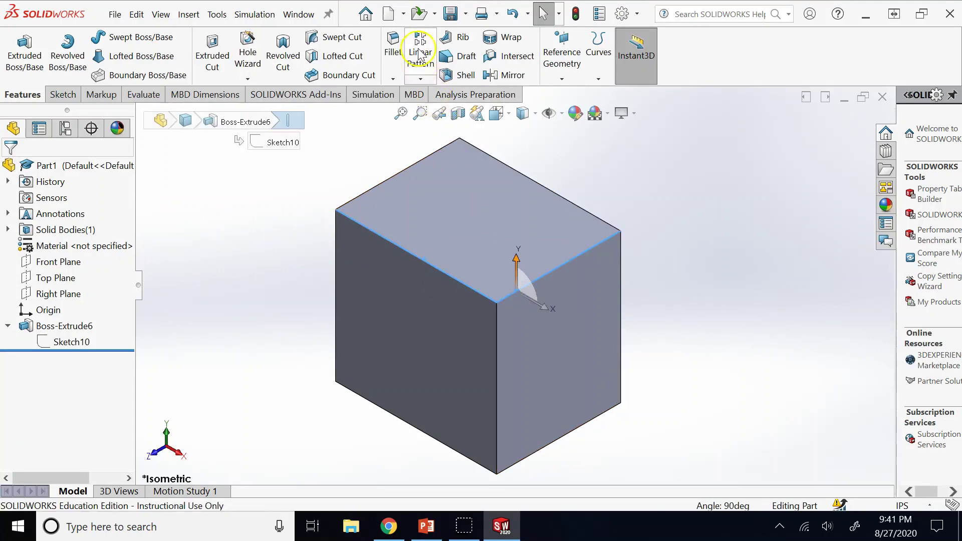
left_click(393, 44)
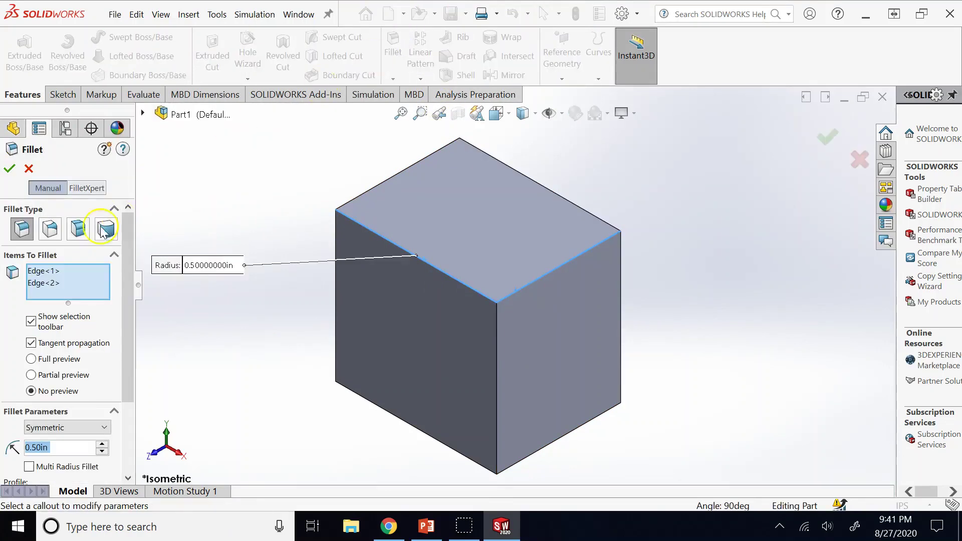
left_click(6, 172)
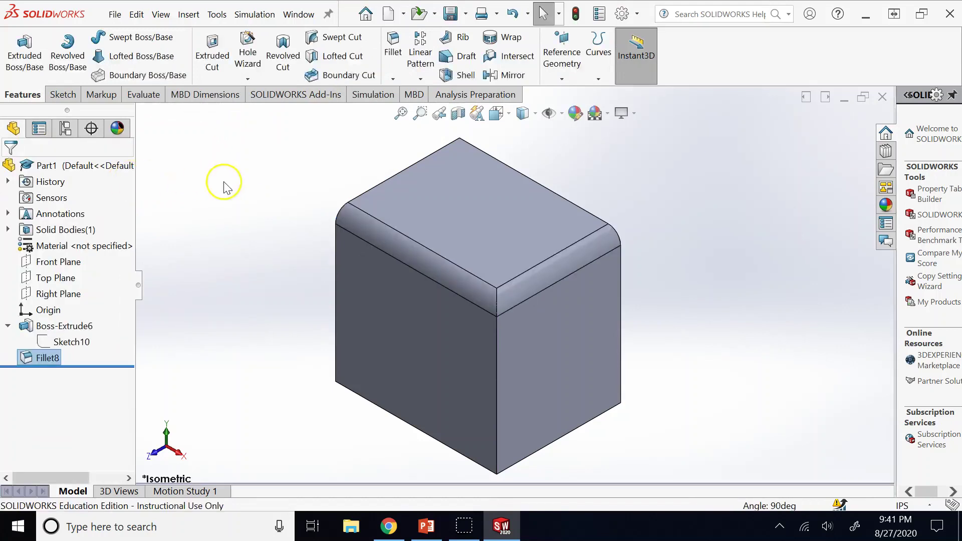
key("Down")
key("Down")
key("Down")
key("Down")
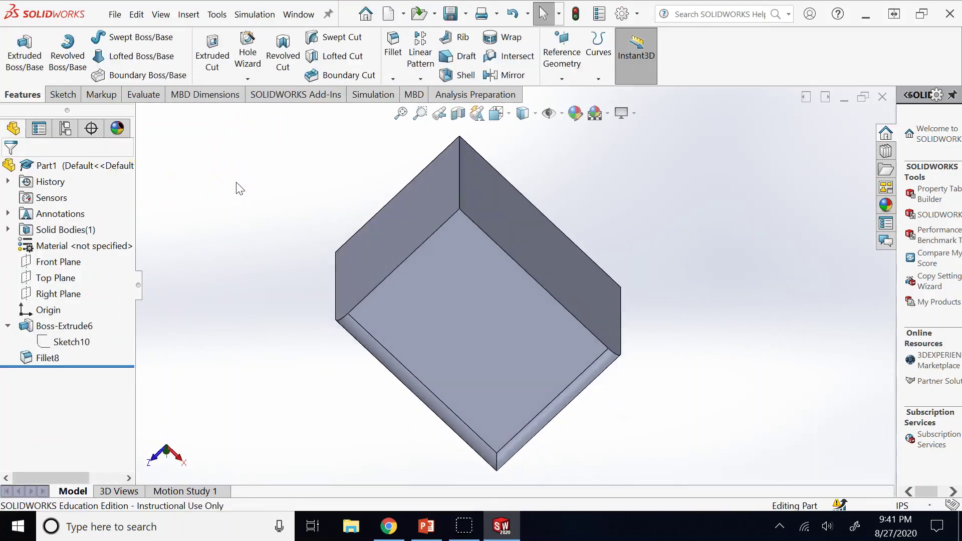
key("Up")
key("Up")
key("Up")
key("Up")
left_click(241, 207)
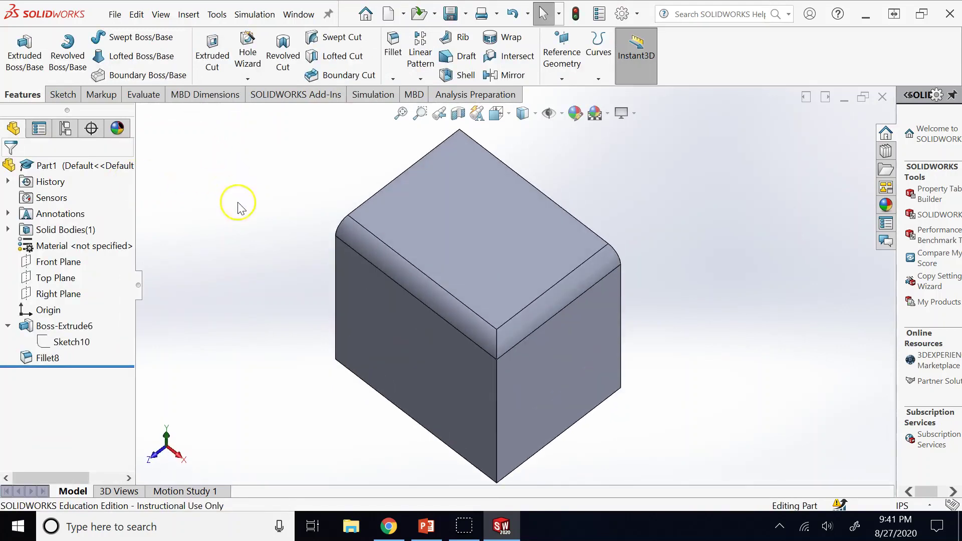
key("ctrl+z")
key("ctrl+7")
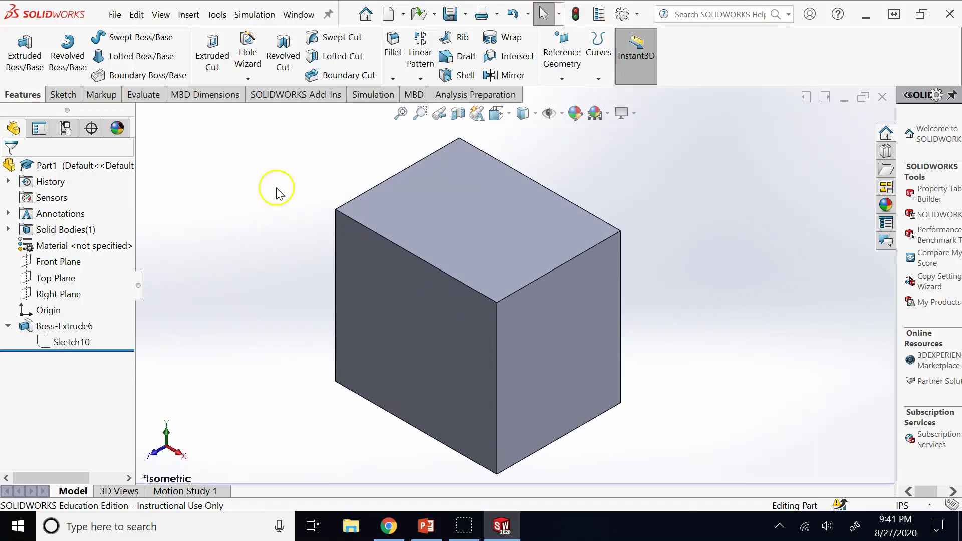
left_click(401, 68)
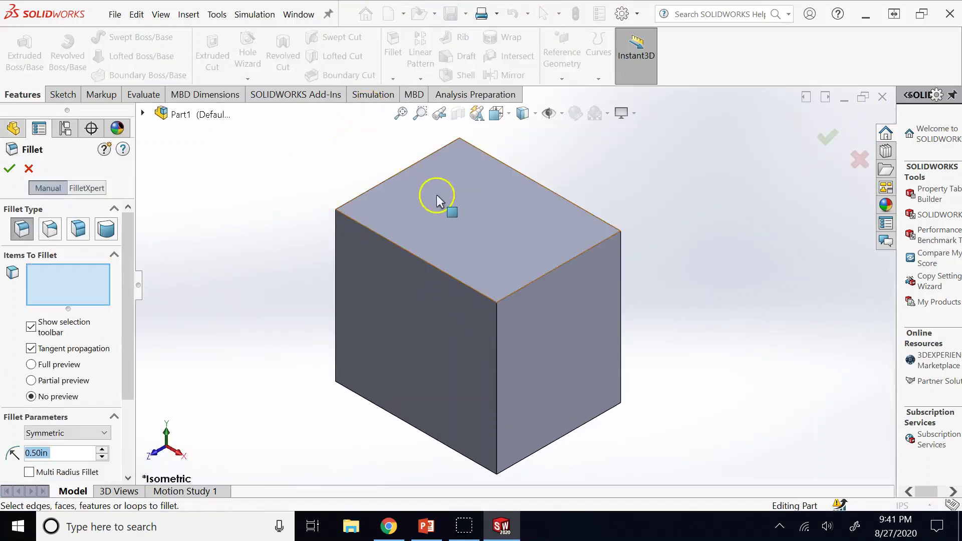
left_click(526, 225)
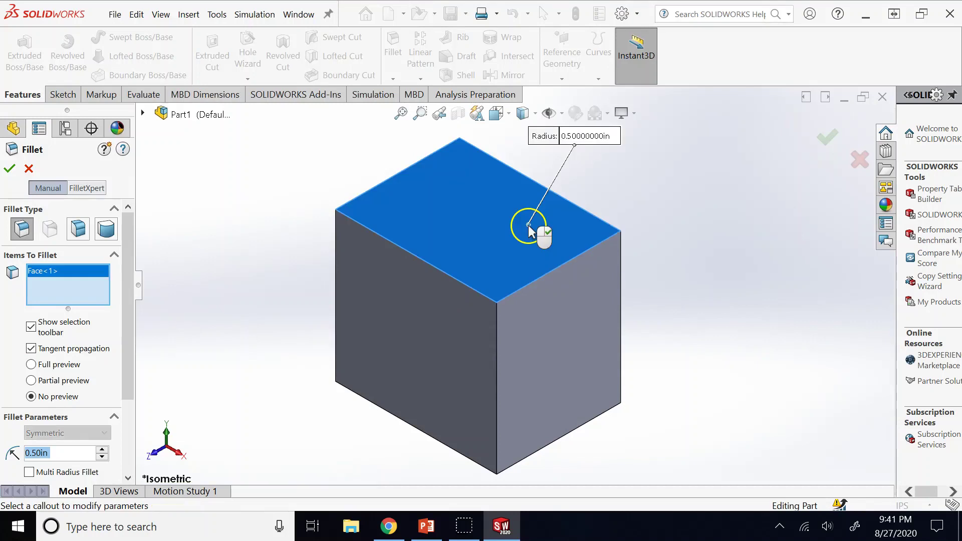
left_click(10, 168)
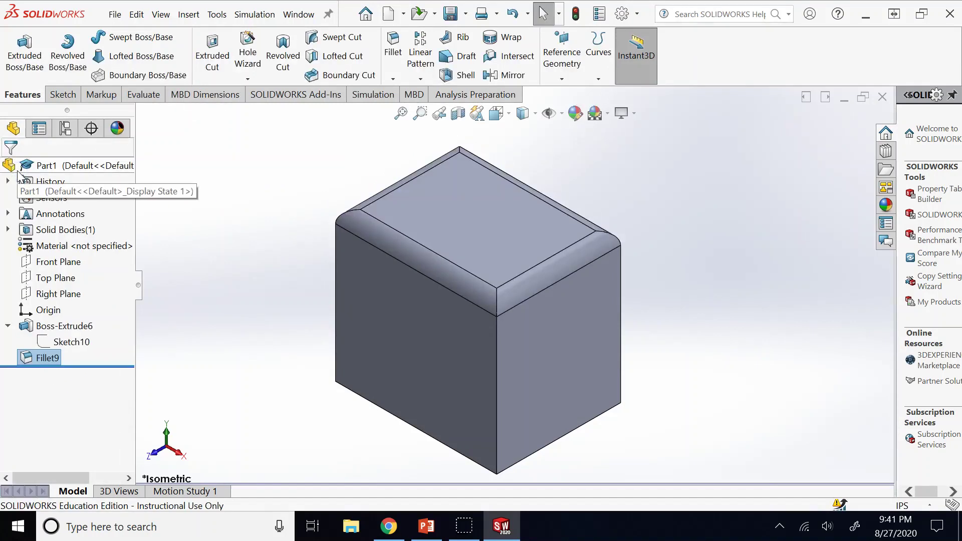
key("ctrl+z")
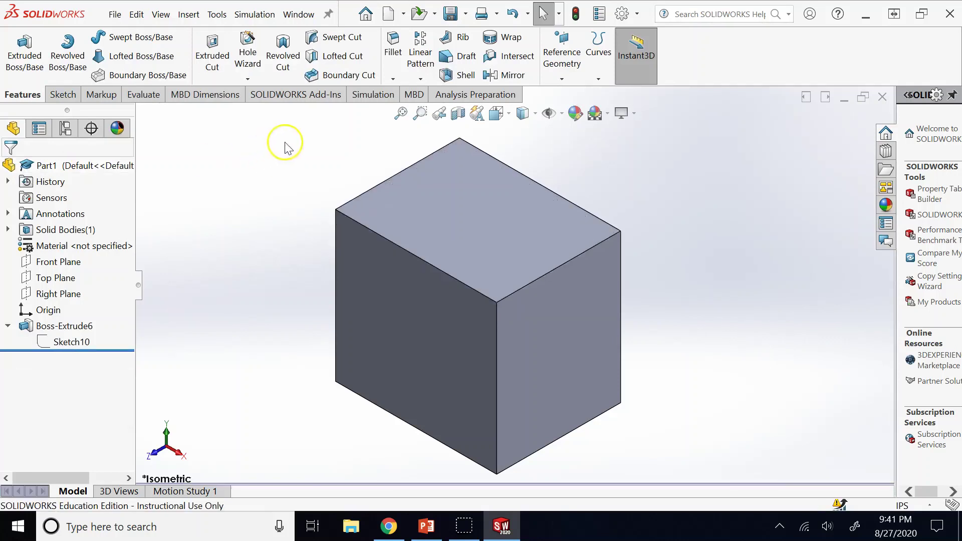
- Start a Variable Size Fillet on the cube's top-right edge
left_click(393, 44)
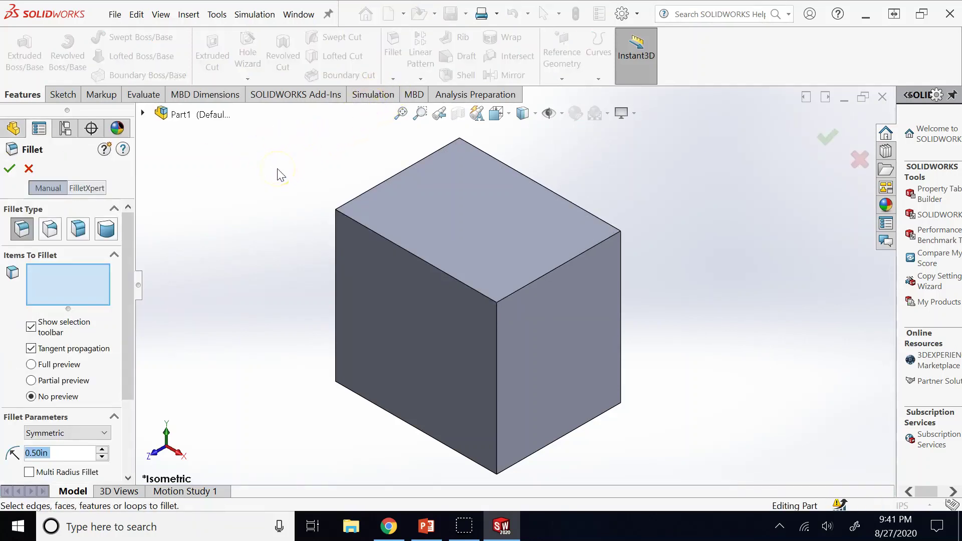
left_click(23, 233)
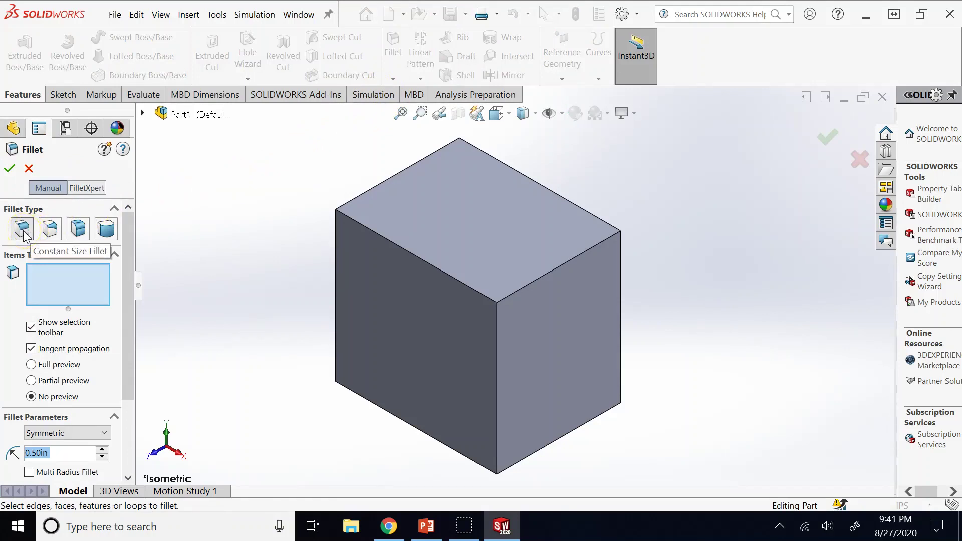
left_click(52, 230)
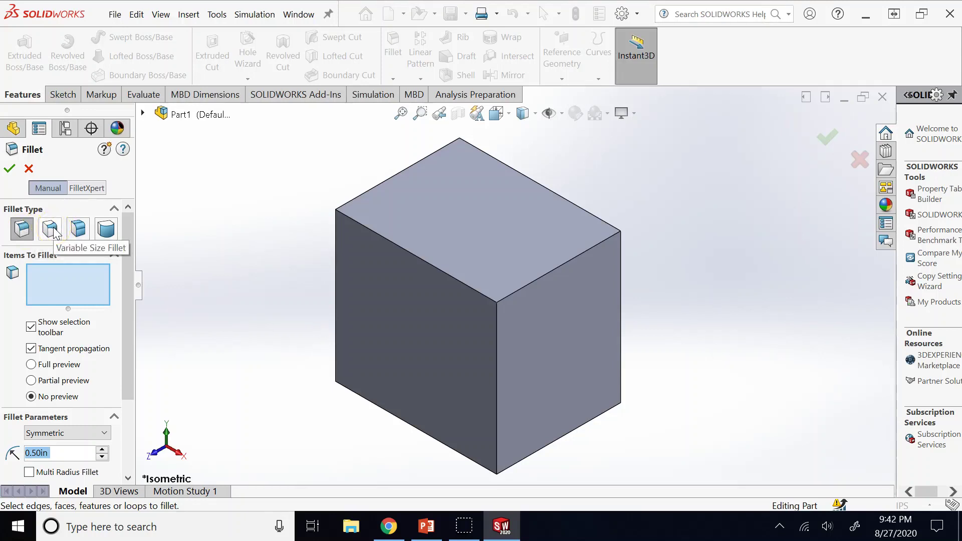
left_click(52, 231)
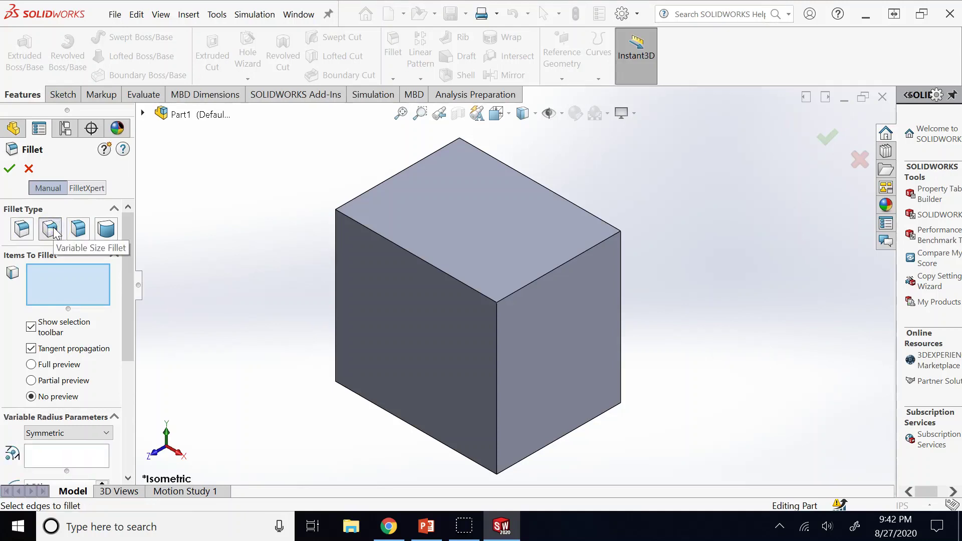
scroll(128, 343, "down", 3)
scroll(128, 344, "up", 3)
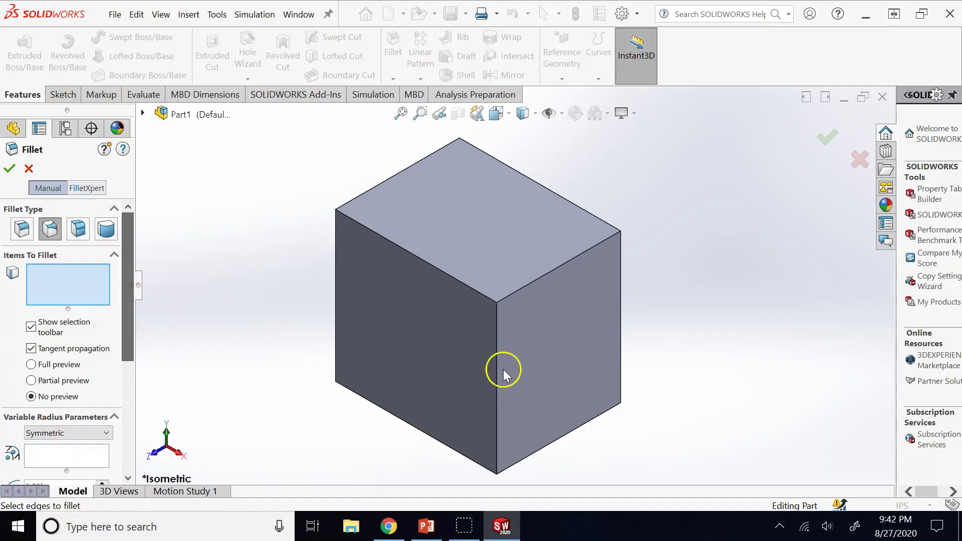
left_click(526, 284)
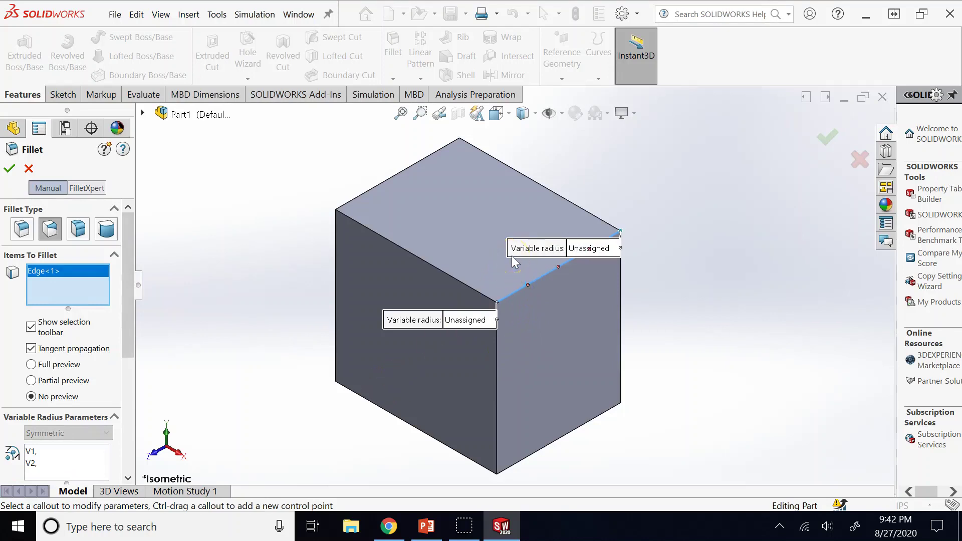
- Adjust the fillet's section count and select end vertex V1 for its radius
left_click(576, 274)
left_click_drag(124, 332, 130, 362)
left_click(312, 322)
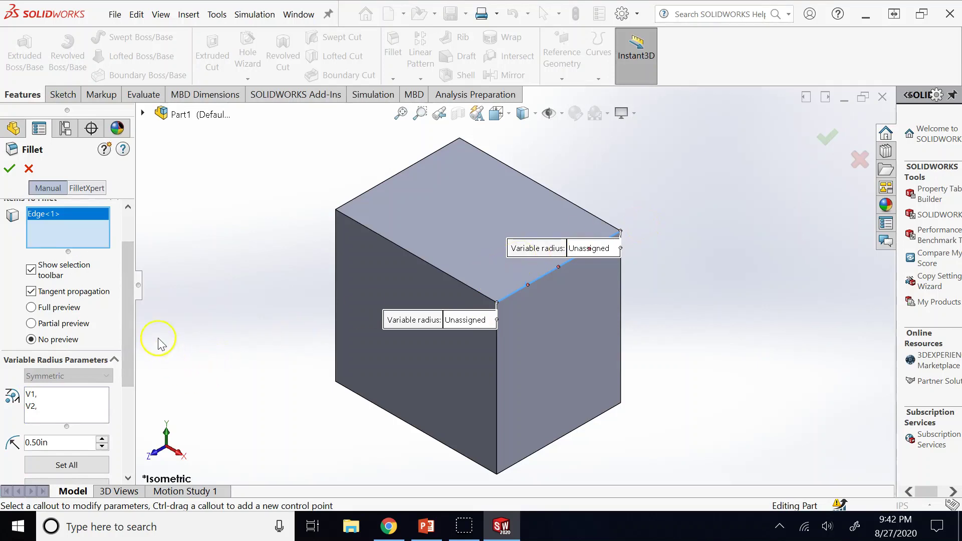
left_click_drag(129, 332, 128, 405)
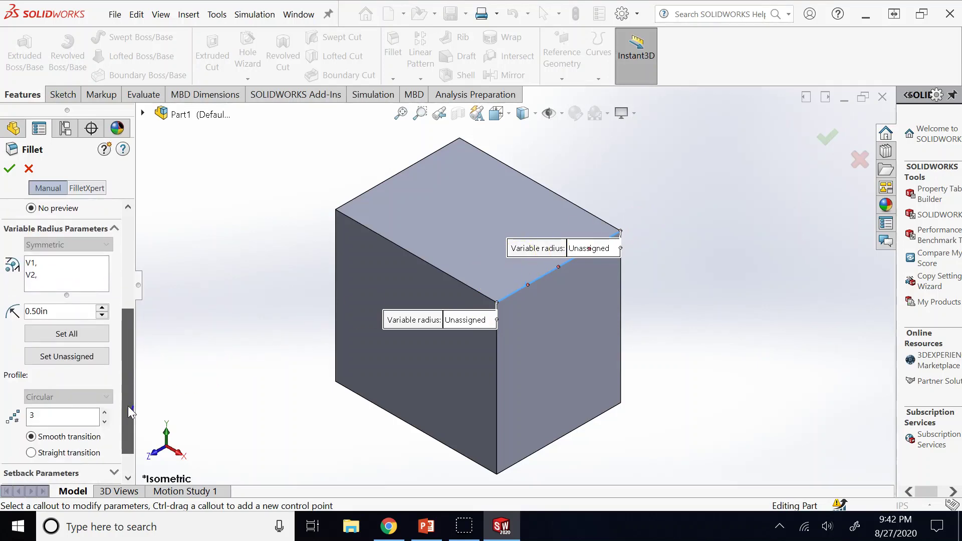
left_click(99, 413)
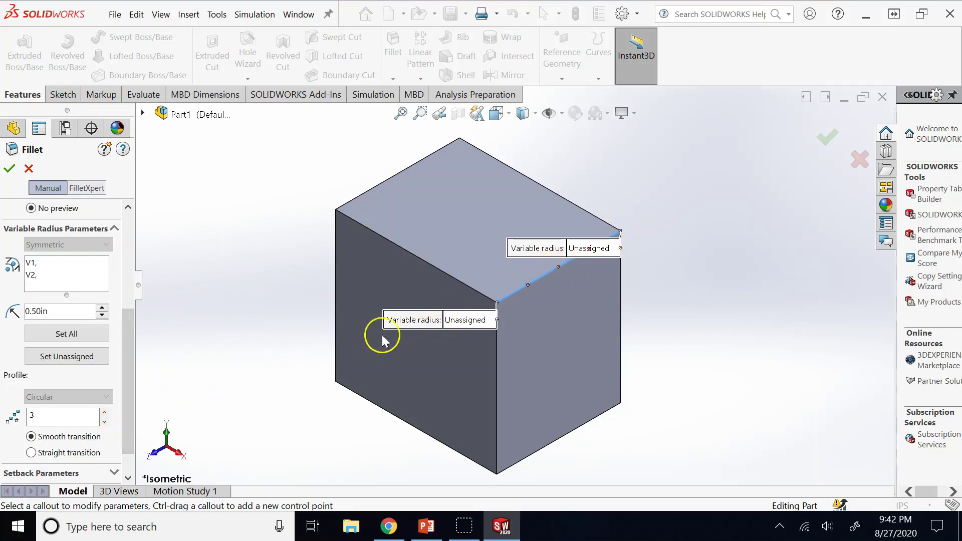
left_click_drag(127, 383, 127, 420)
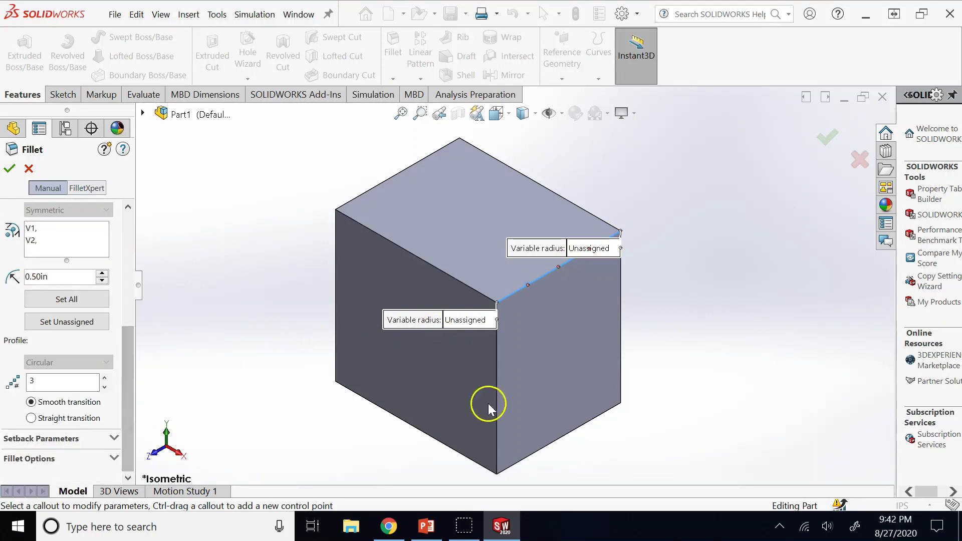
left_click(31, 235)
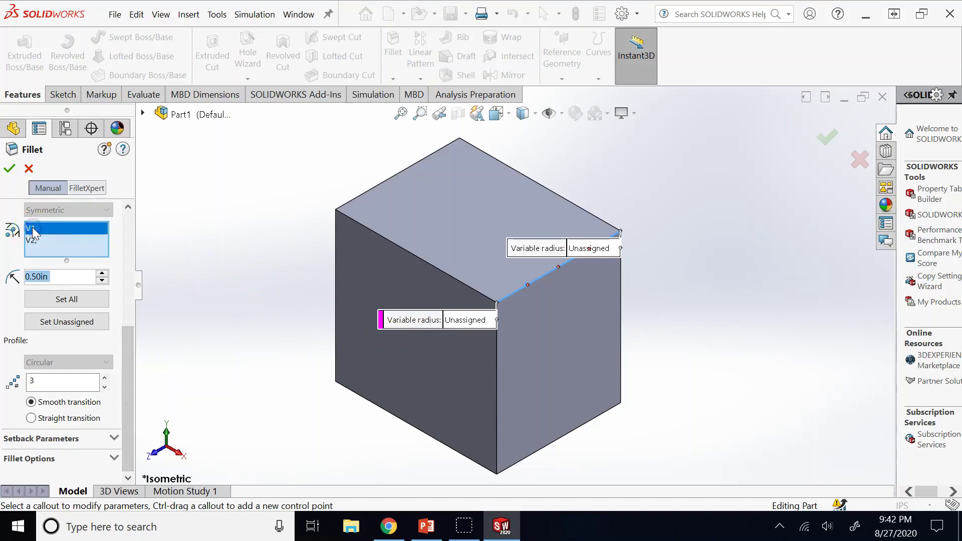
- Set V1 to 0.5 in and V2 to 1 in, create VarFillet1, then undo it
left_click(61, 278)
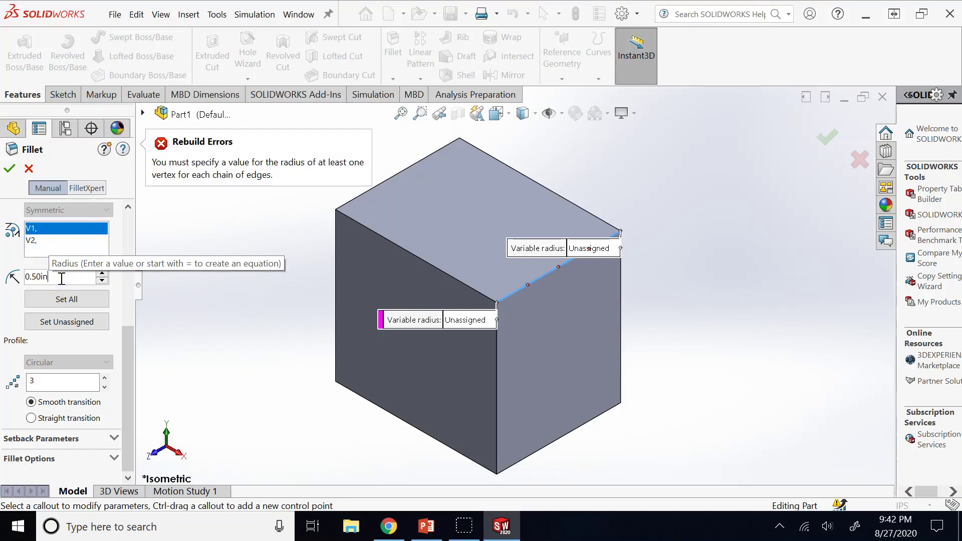
left_click(77, 276)
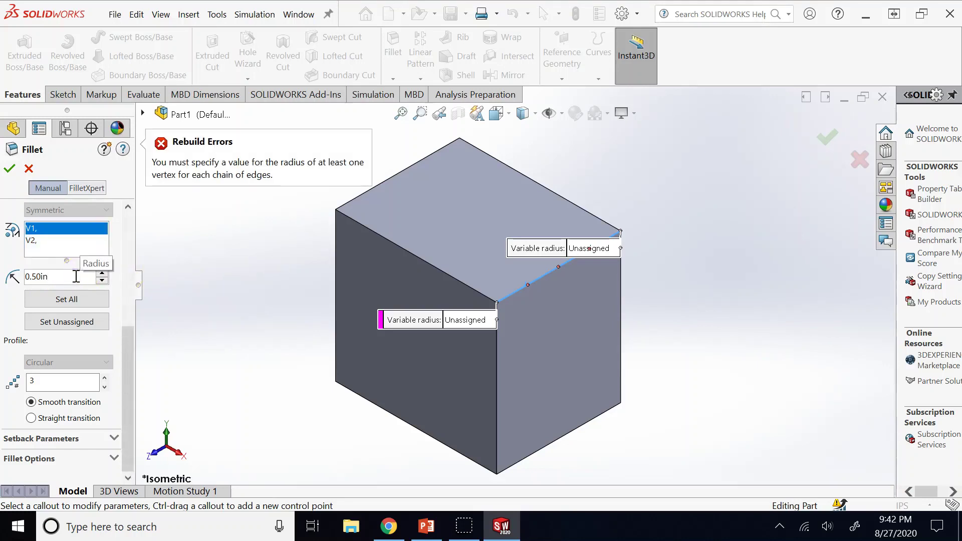
left_click(442, 321)
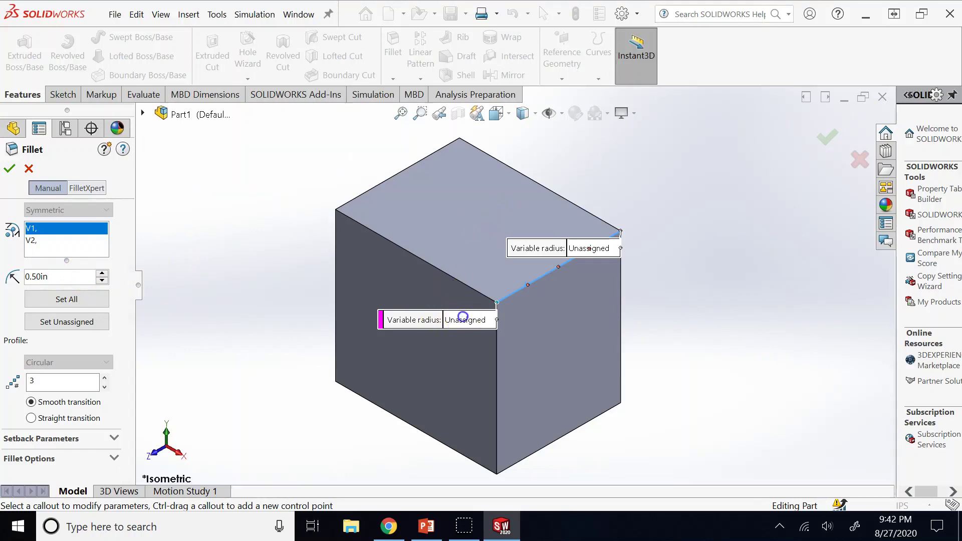
type("0.5")
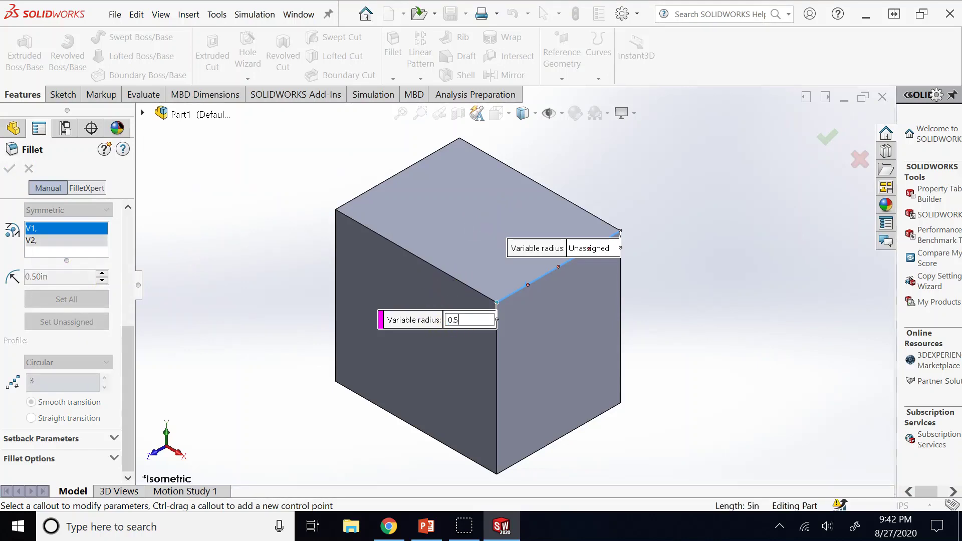
key("Return")
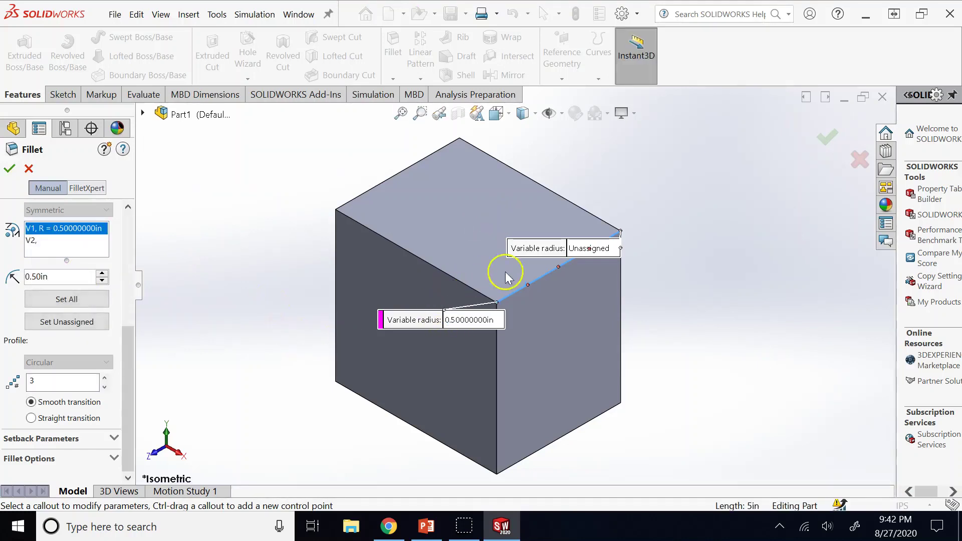
left_click(607, 249)
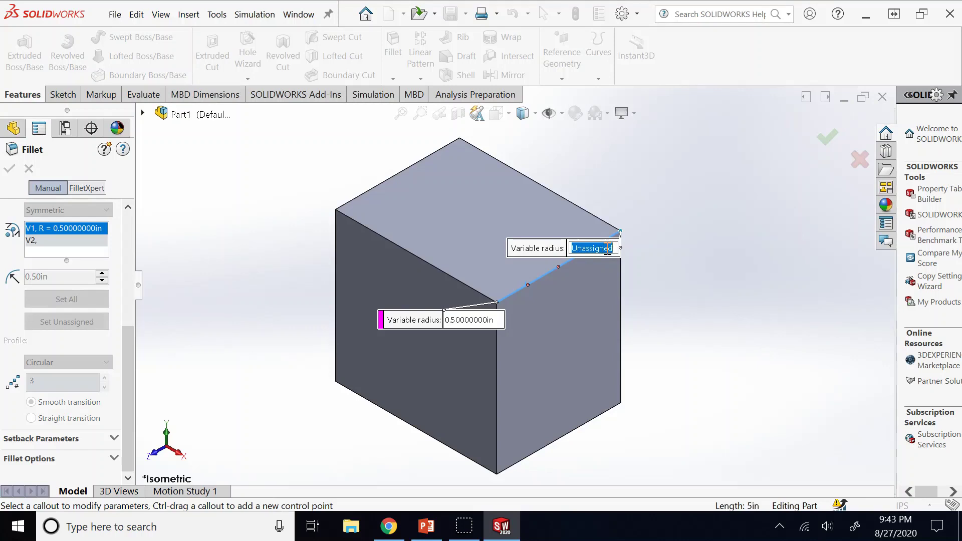
type("1")
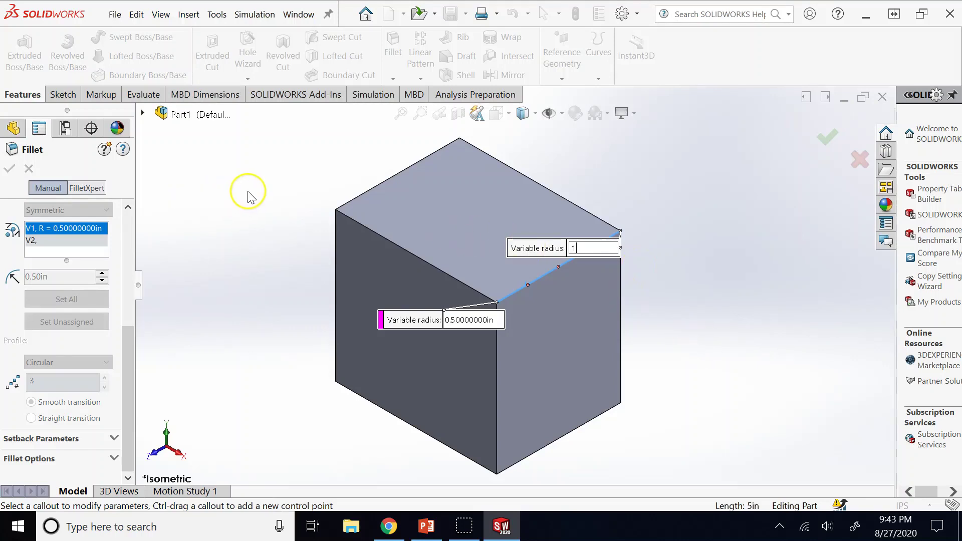
key("Return")
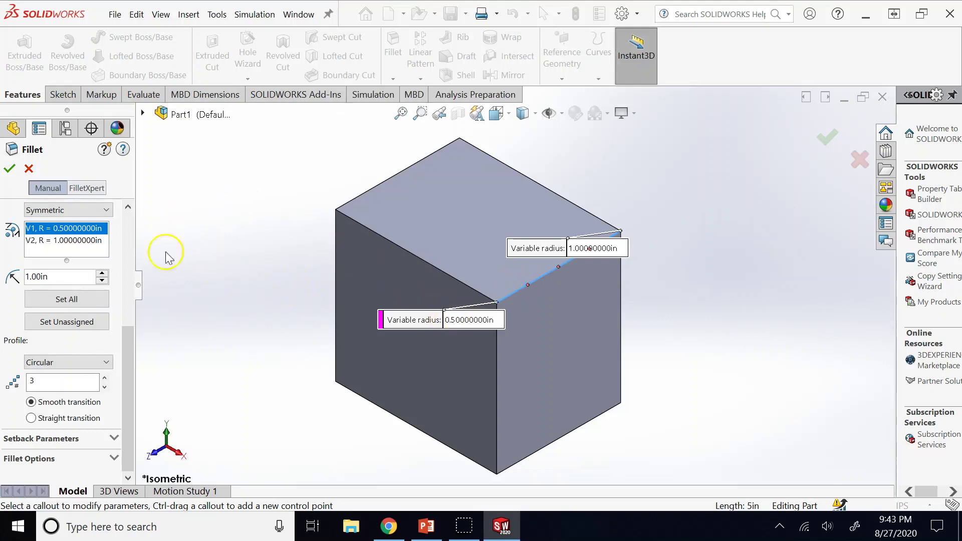
left_click(9, 168)
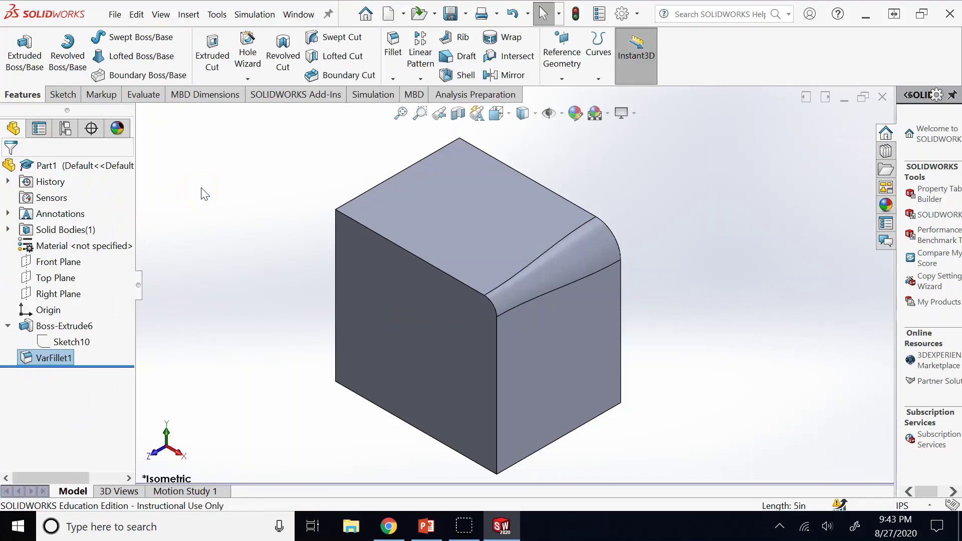
key("ctrl+z")
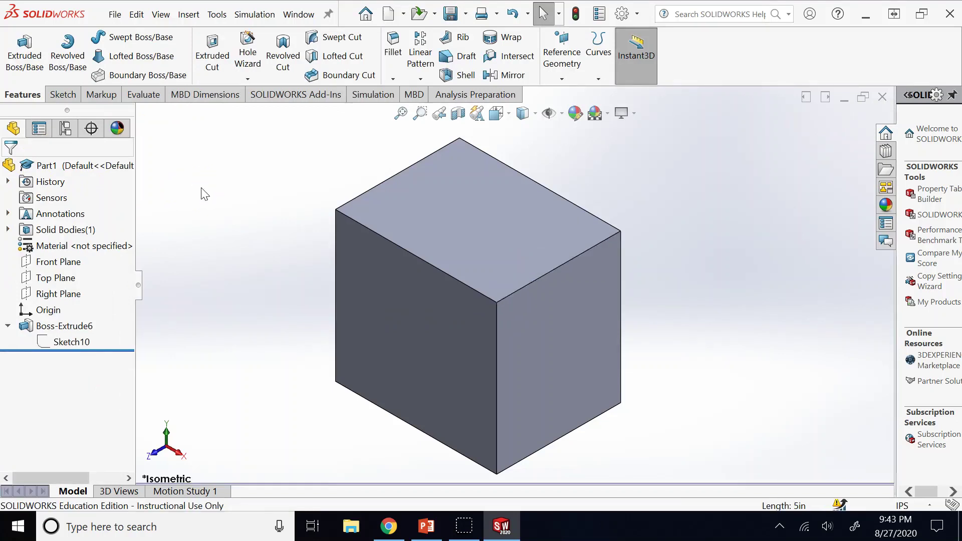
- Start a fillet on the cube's top right edge with a control point at 25%
left_click(385, 207)
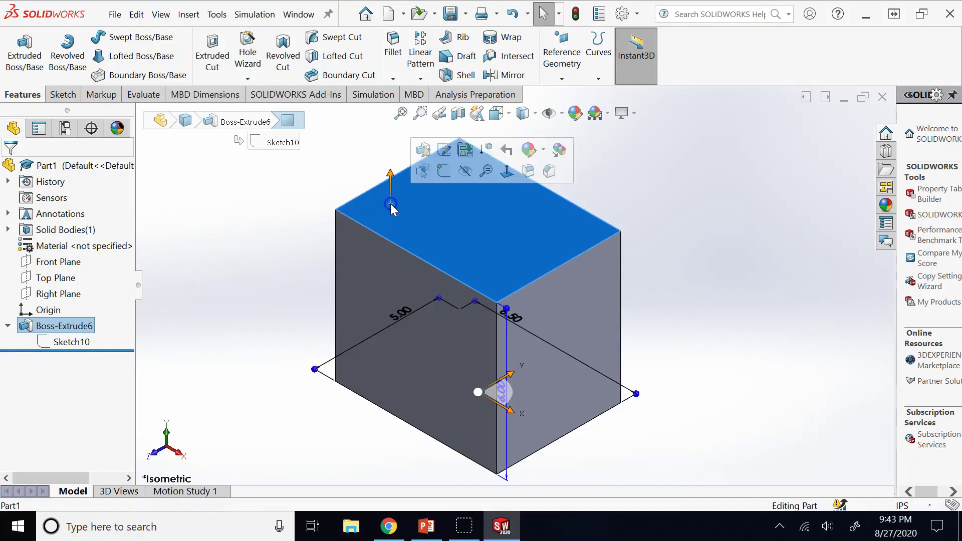
left_click(345, 140)
left_click(394, 45)
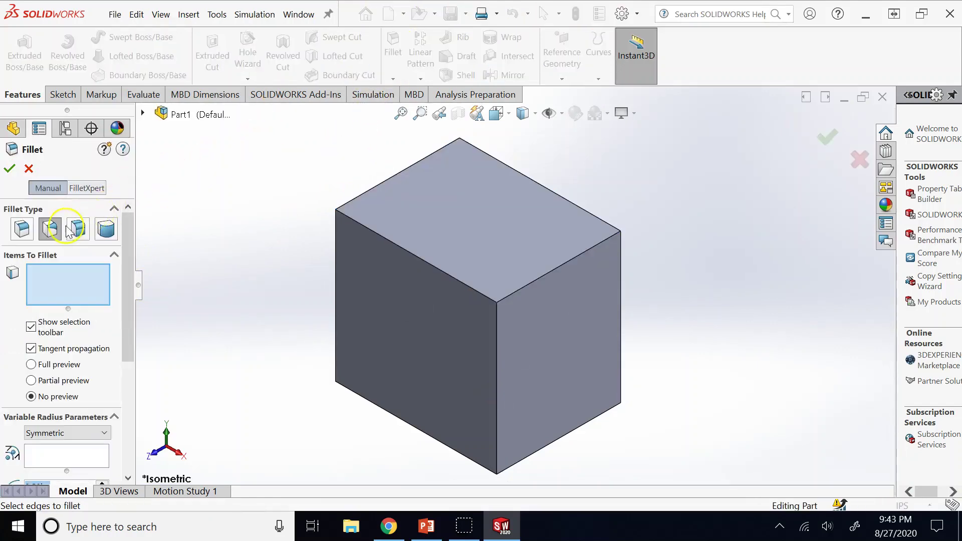
left_click(522, 286)
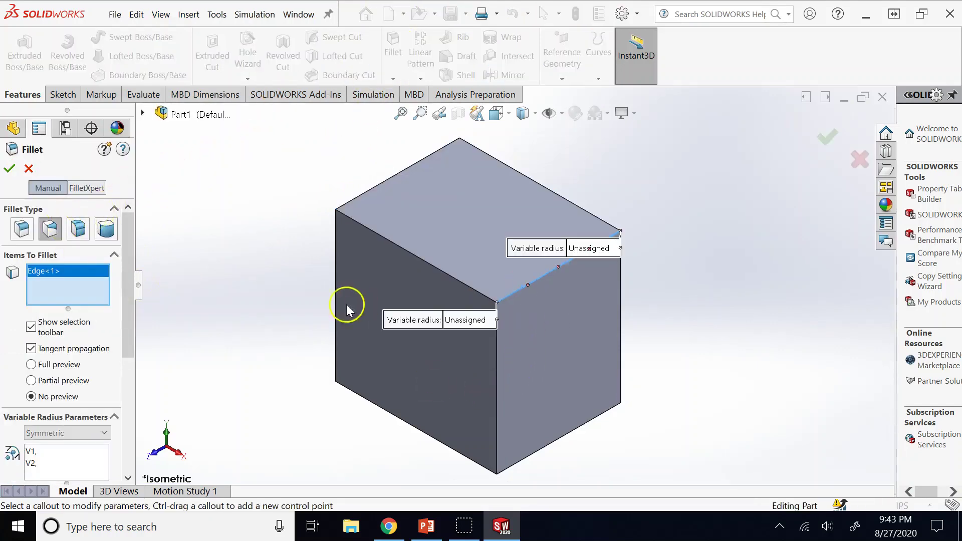
left_click(528, 284)
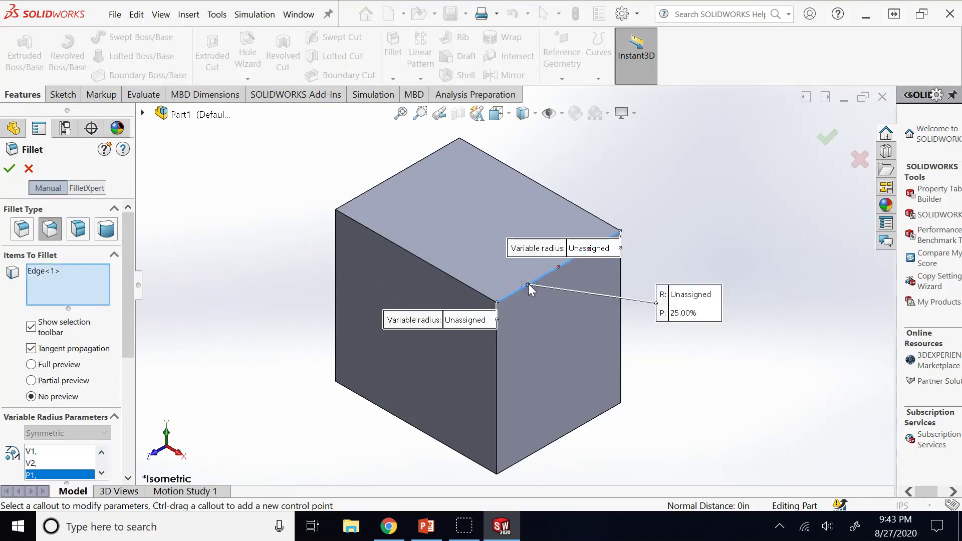
left_click_drag(563, 254, 757, 196)
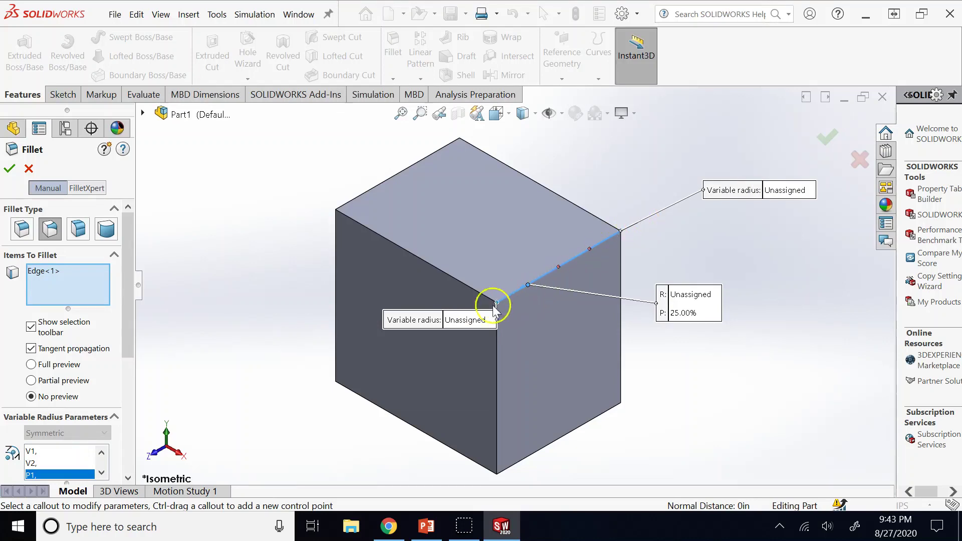
- Set the front-end radius to 0.5 in and the 25% point radius to 0.7 in
left_click(470, 319)
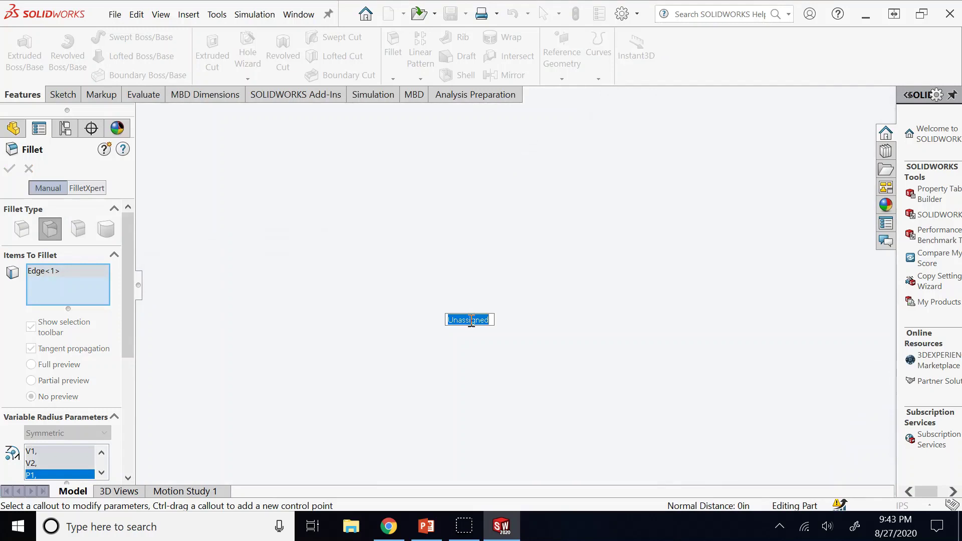
type("0.5")
key("Return")
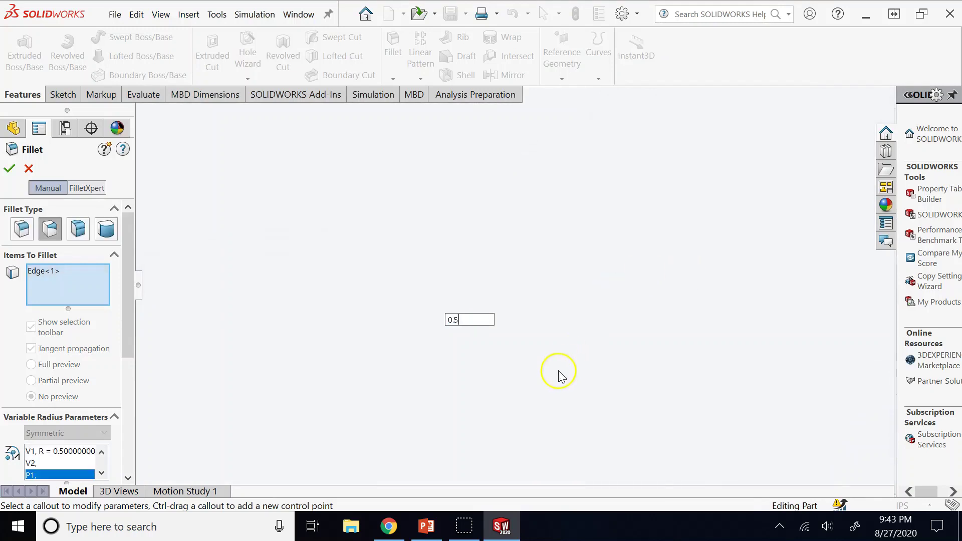
scroll(556, 316, "down", 4)
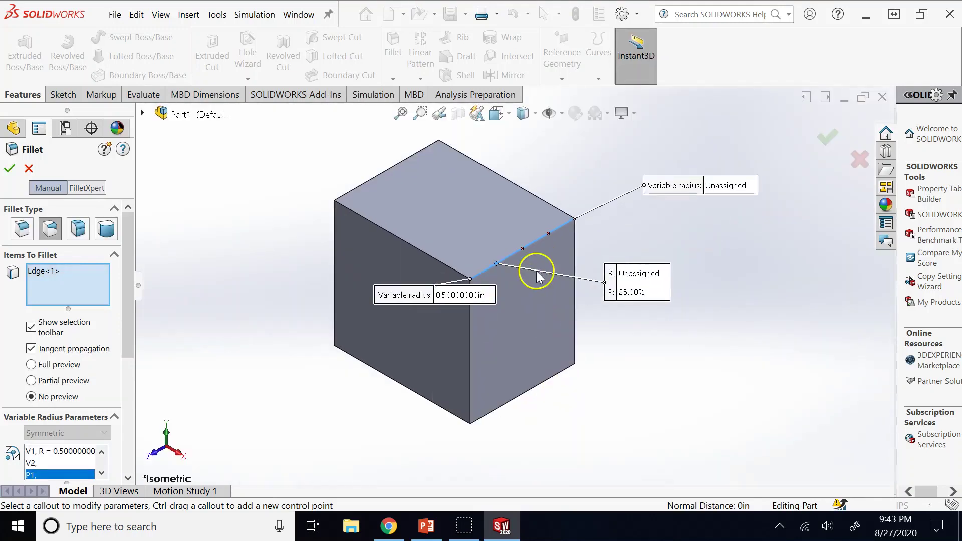
left_click(636, 273)
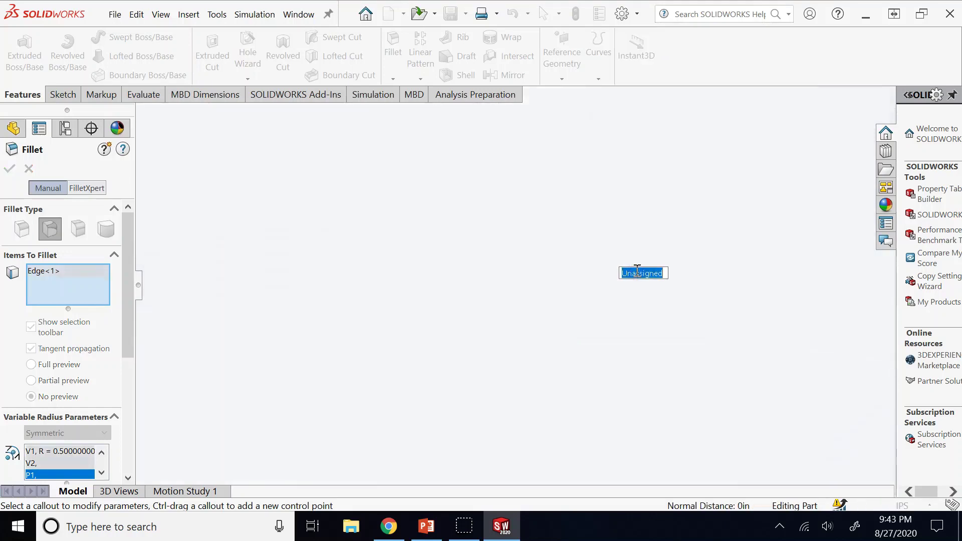
type("07")
key("Return")
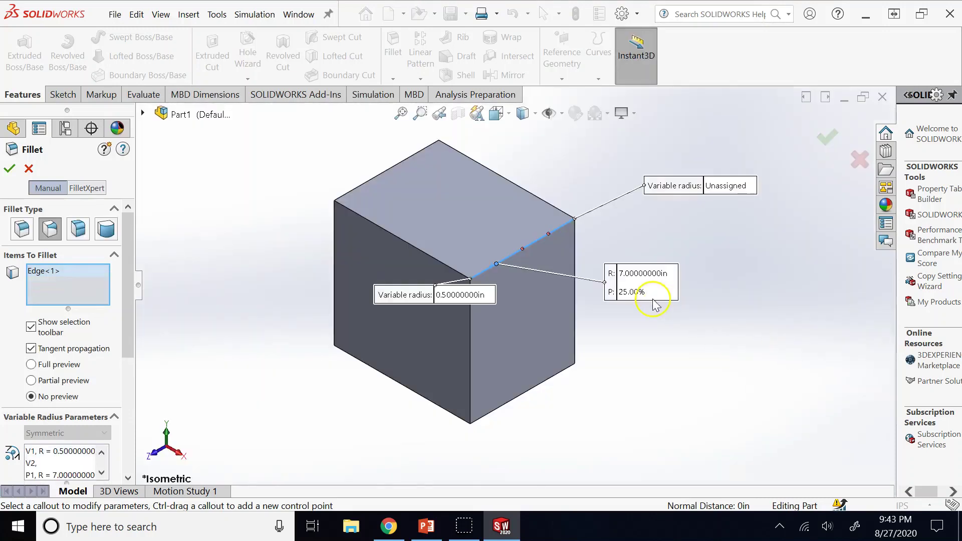
left_click(635, 273)
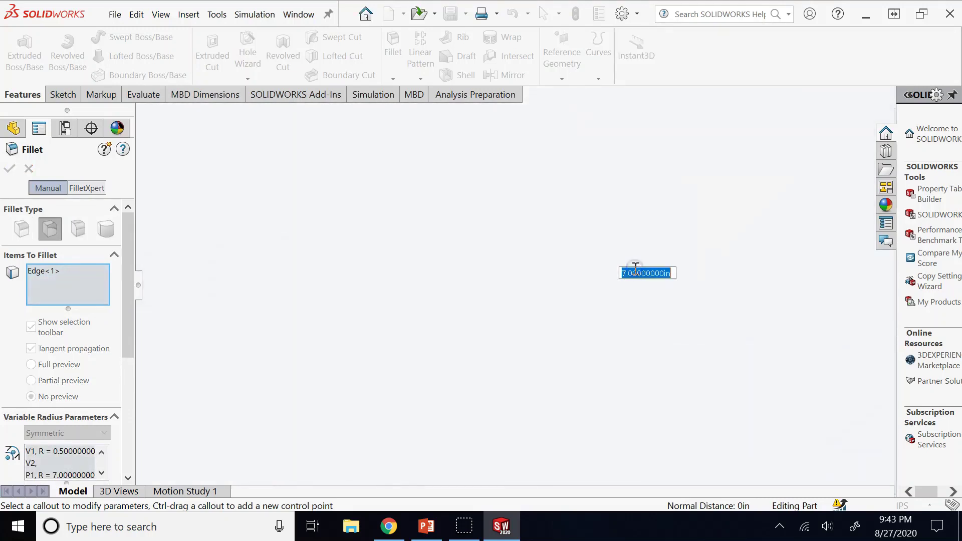
type("0.7")
key("Return")
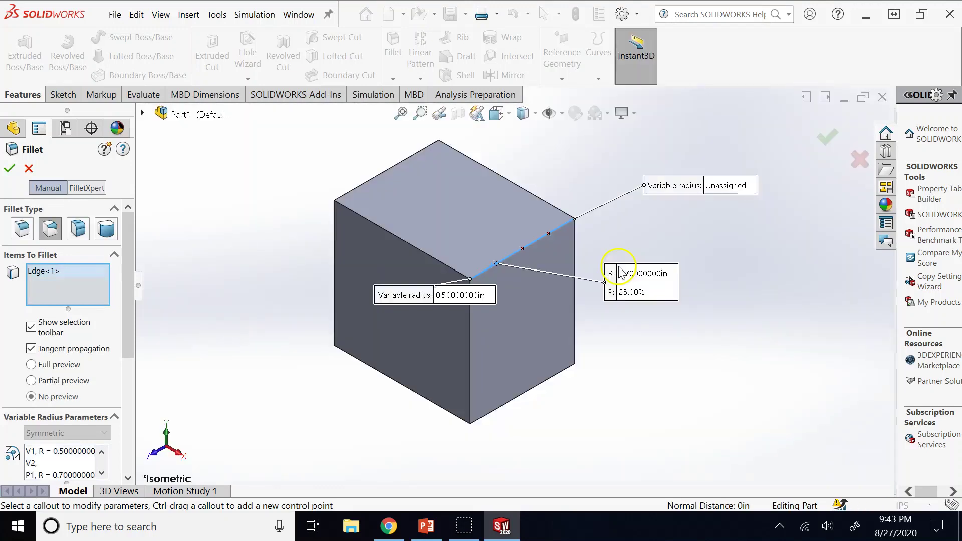
- Add midpoint and 75% control points with radii 0.8 in and 1.3 in
left_click(521, 250)
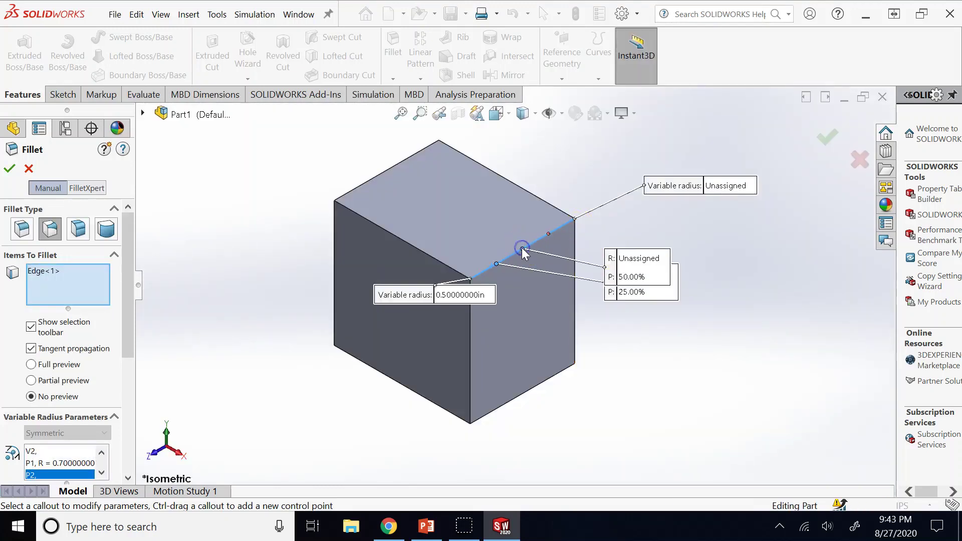
left_click(650, 257)
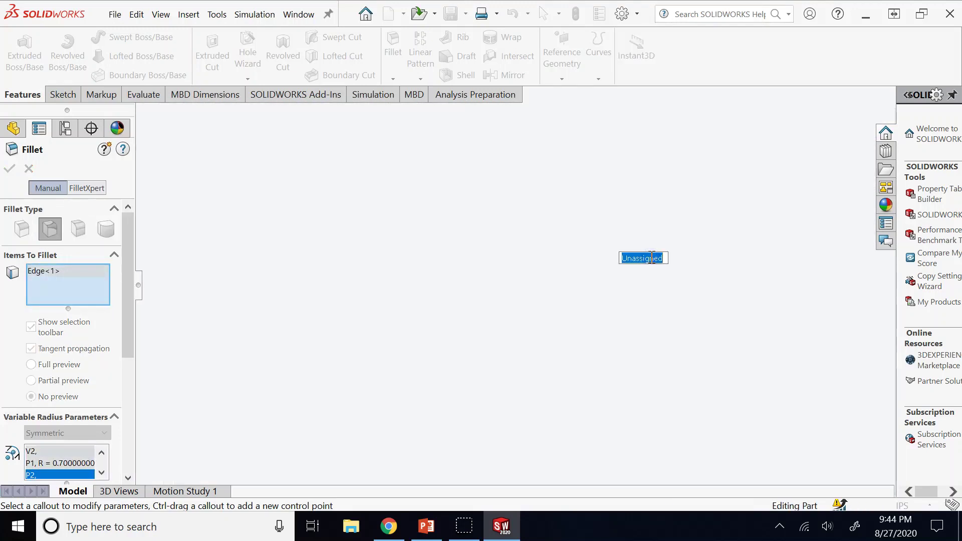
type("0.8")
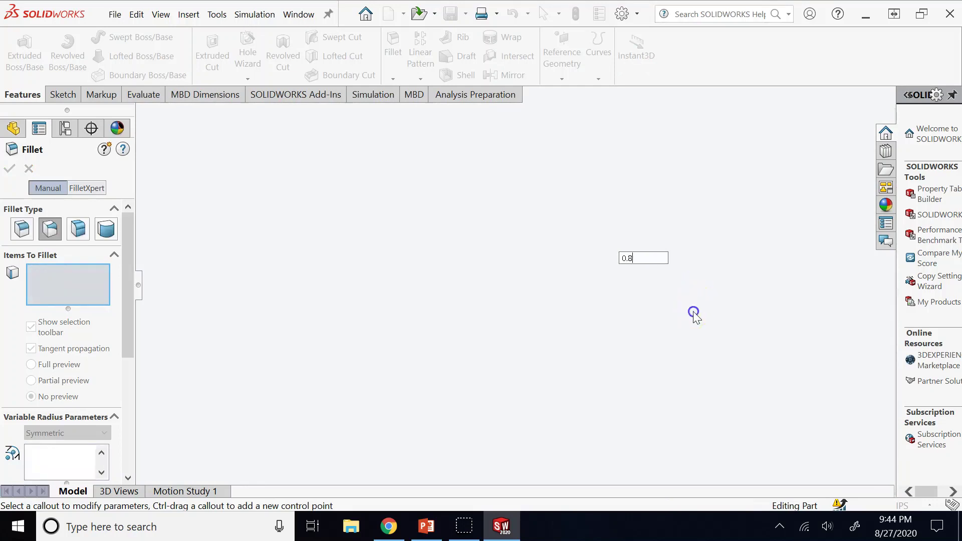
key("Return")
left_click_drag(623, 269, 639, 337)
left_click_drag(656, 275, 693, 290)
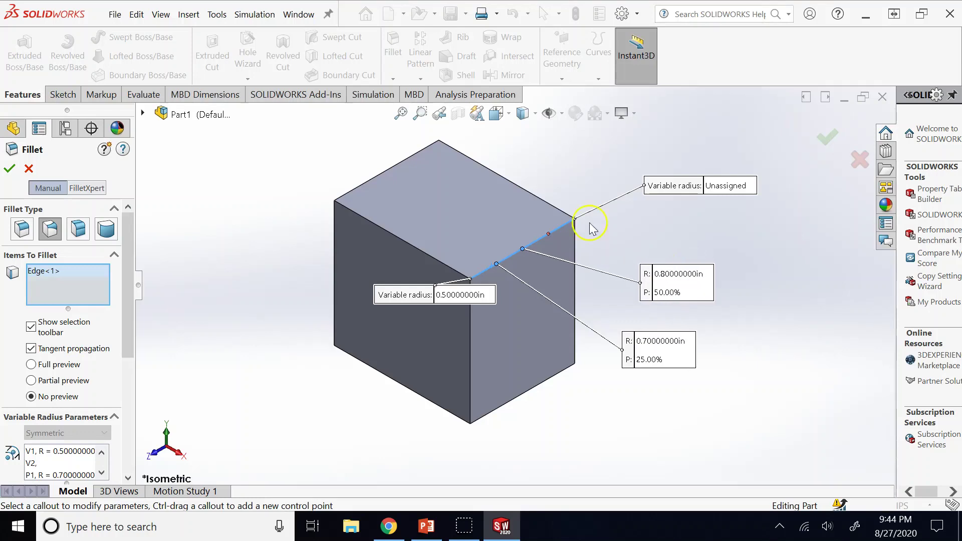
left_click(548, 233)
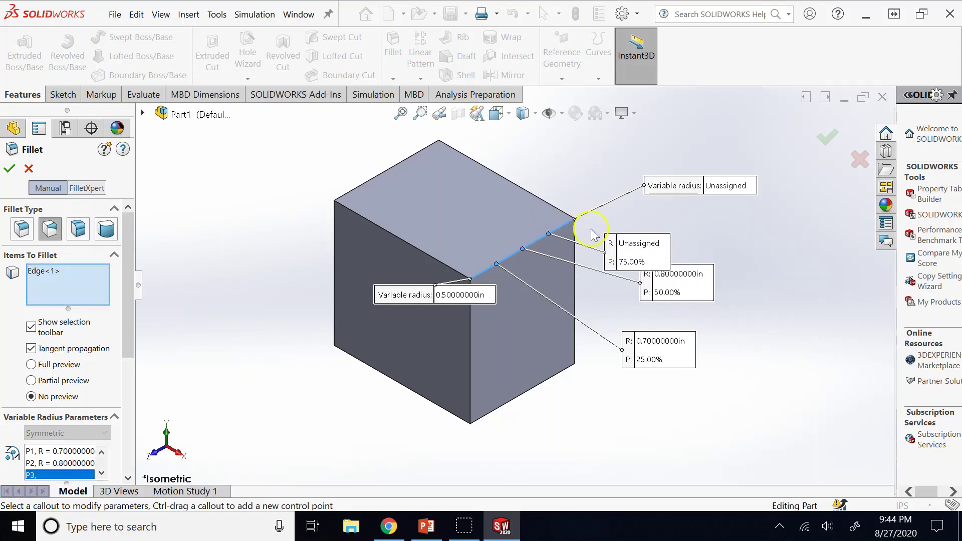
left_click(639, 245)
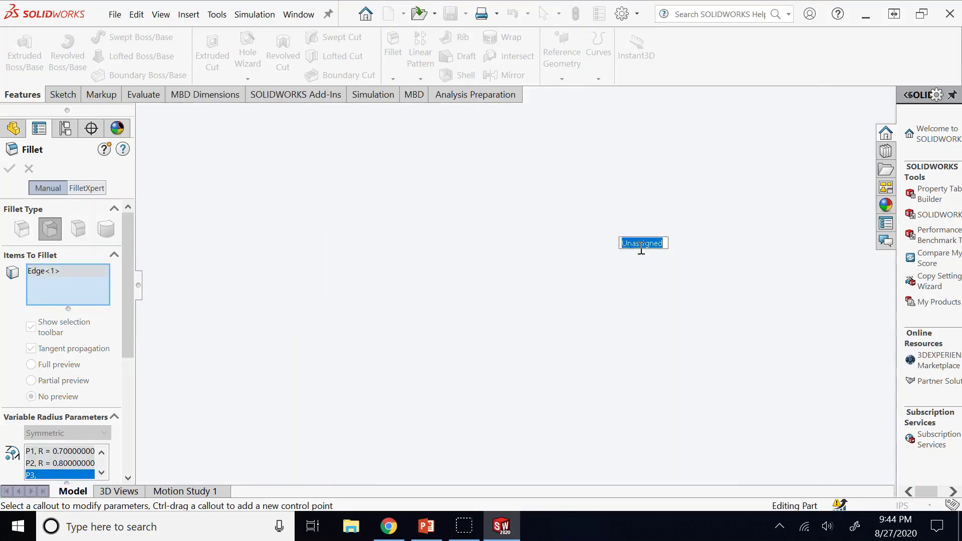
type("1.3")
key("Return")
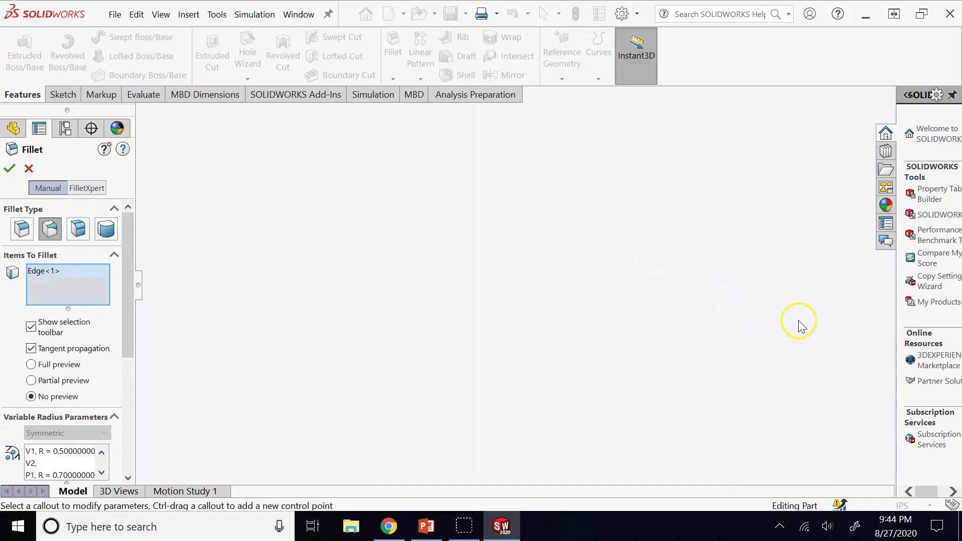
- Set the end radius to 2 in, tidy the callouts, and create VarFillet2
left_click(731, 186)
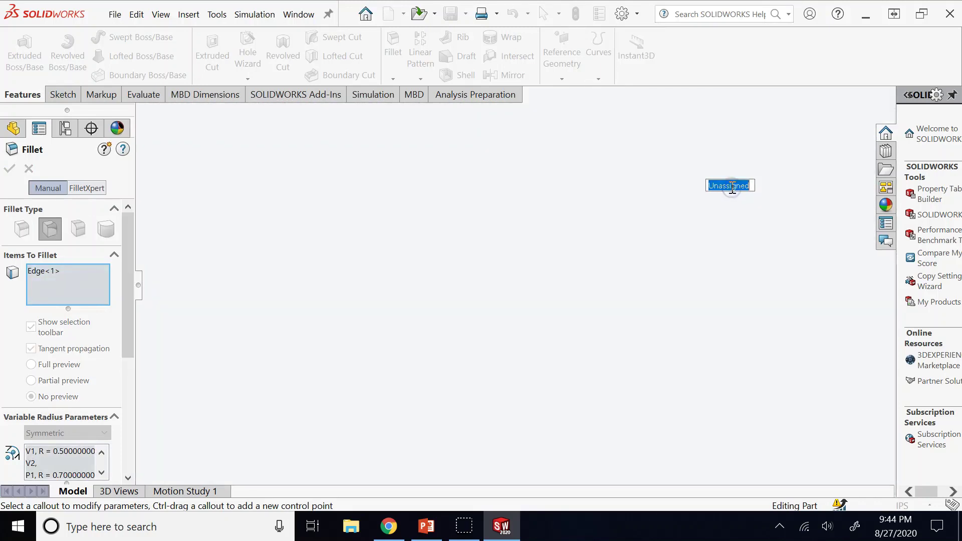
type("2")
key("Return")
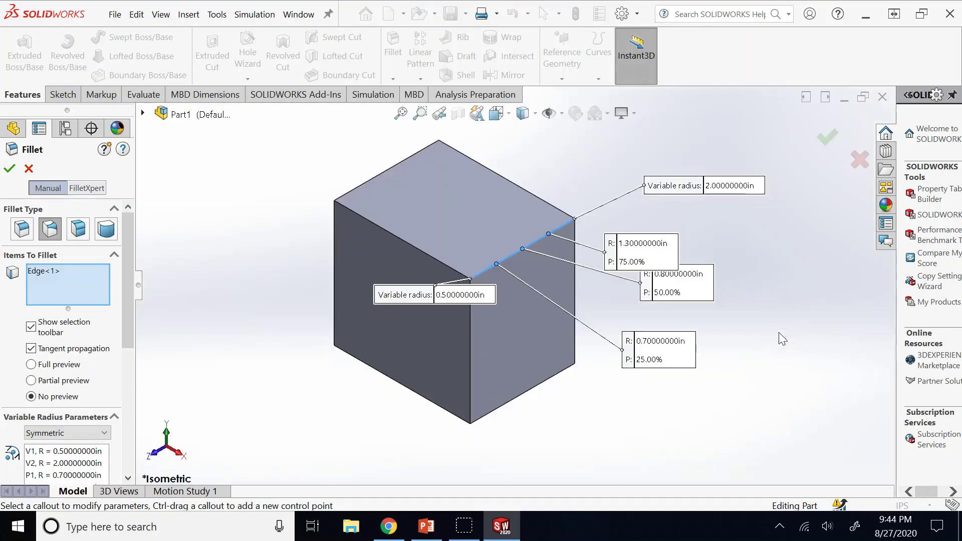
left_click_drag(676, 252, 722, 230)
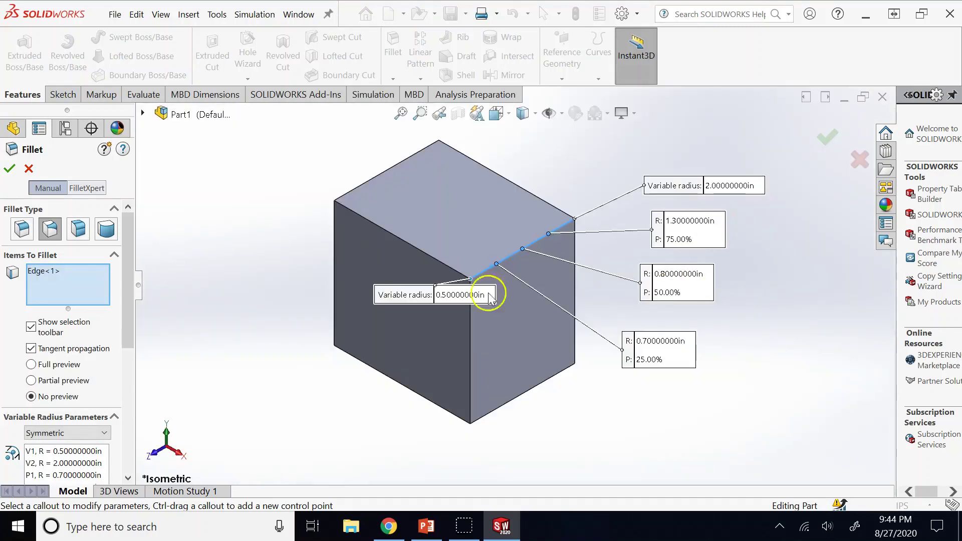
left_click_drag(397, 294, 557, 440)
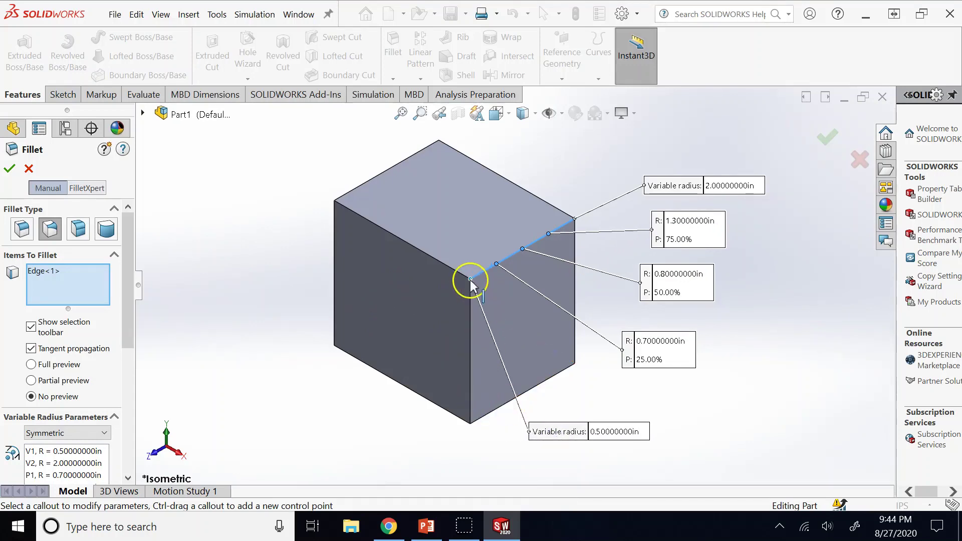
left_click(9, 168)
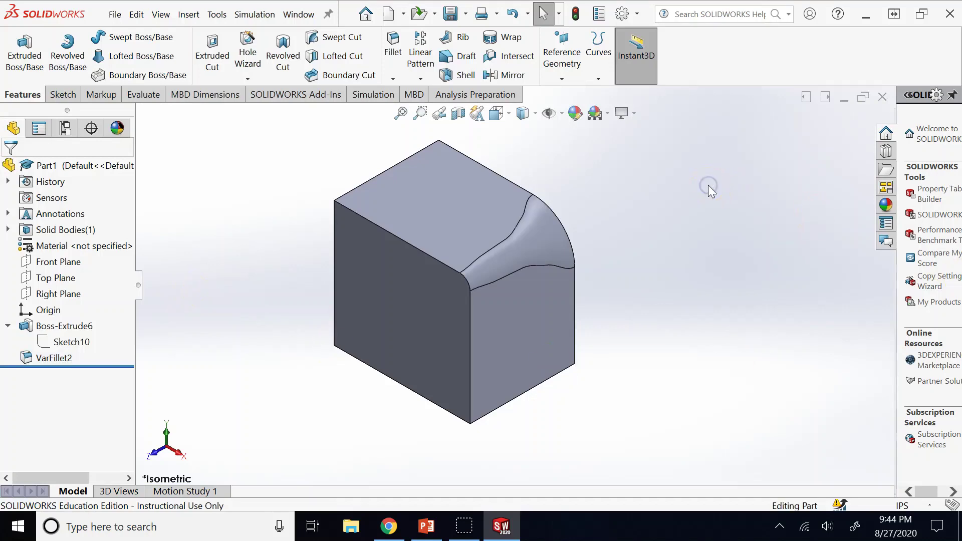
- Inspect VarFillet2 from several angles, undo it, and start a new fillet feature
key("Up")
key("Right")
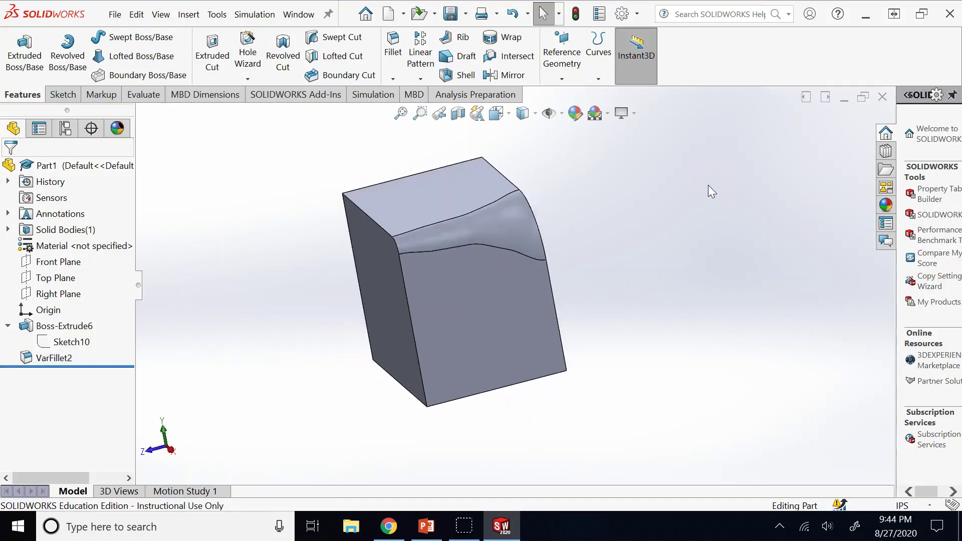
key("Right")
key("Down")
key("Down")
key("Down")
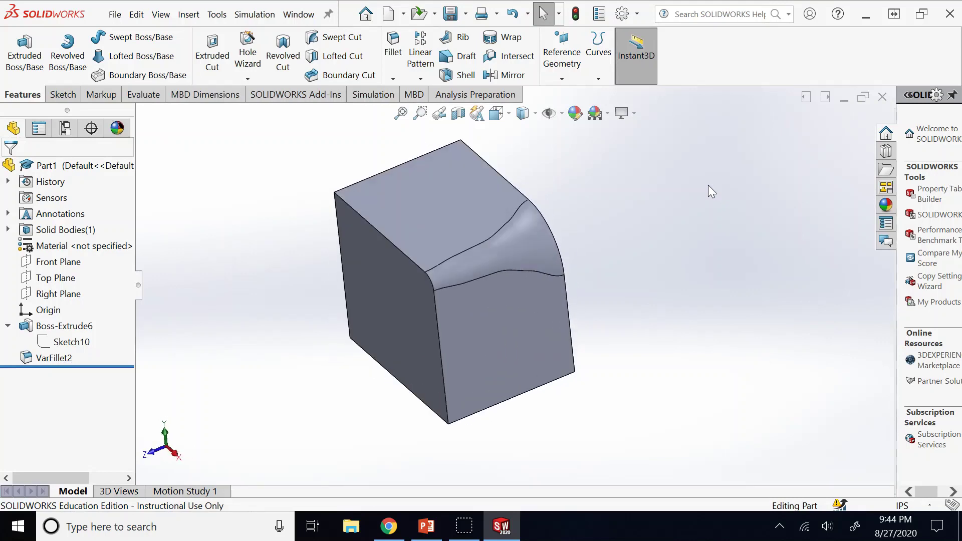
key("ctrl+7")
key("ctrl+z")
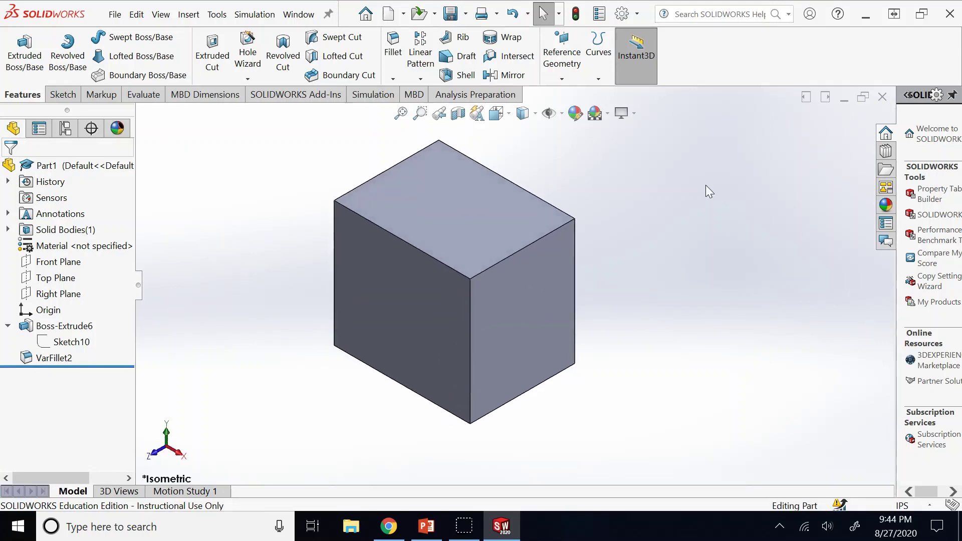
left_click(395, 47)
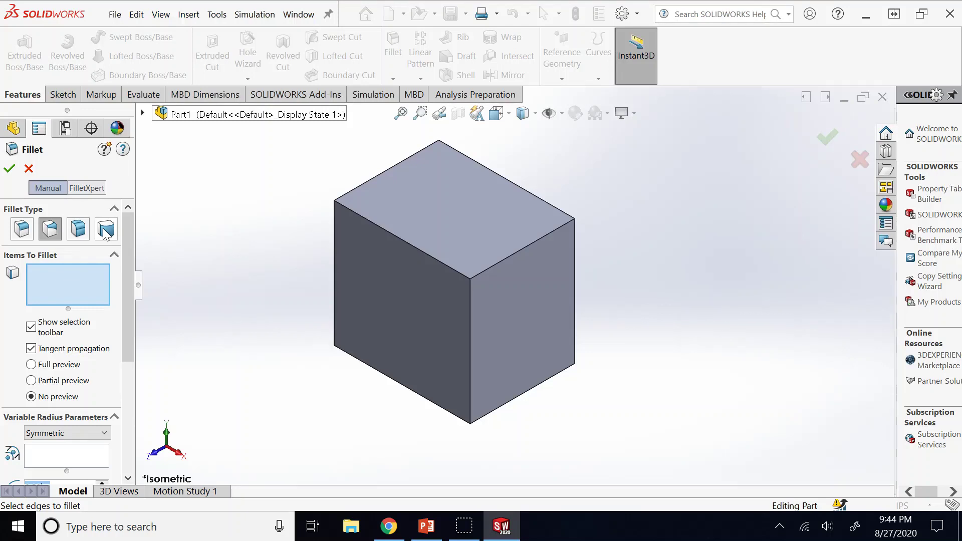
- Apply a Full Round Fillet with right, left and top face sets, which raises a connected-faces error
left_click(105, 230)
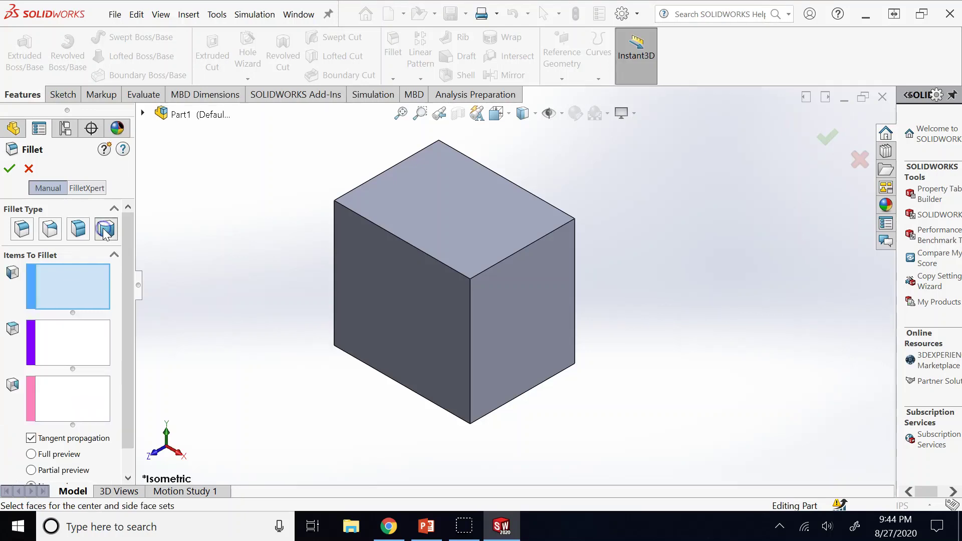
left_click(80, 284)
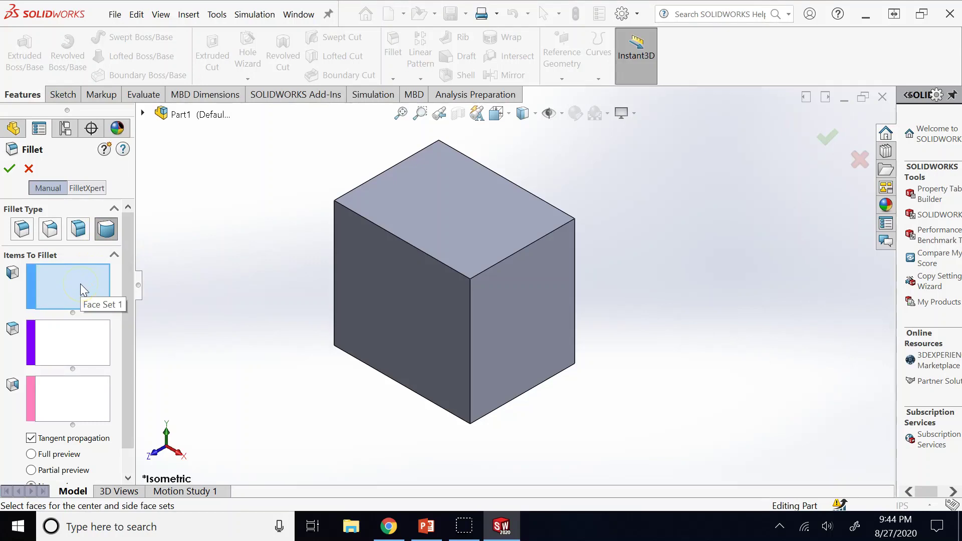
left_click(529, 330)
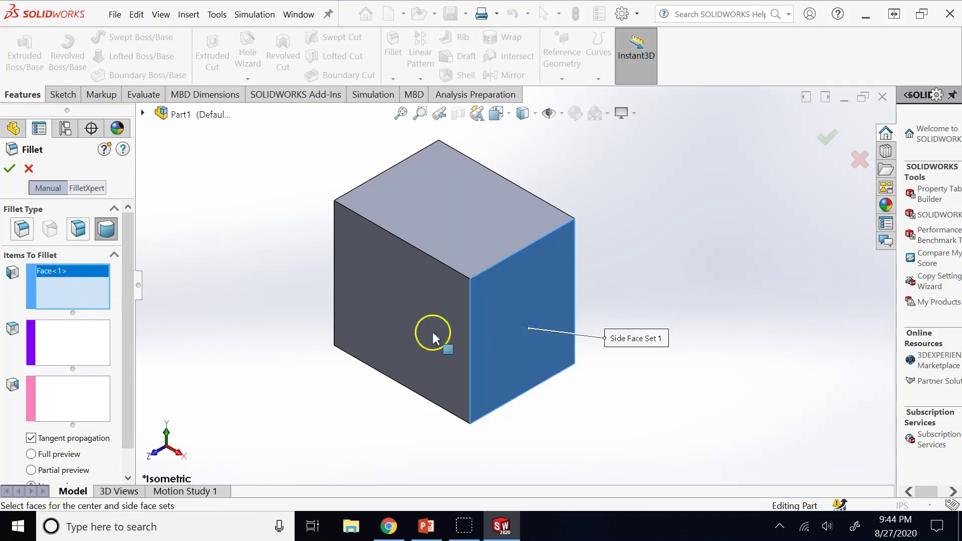
left_click(84, 346)
key("Left")
key("Left")
key("Left")
key("Left")
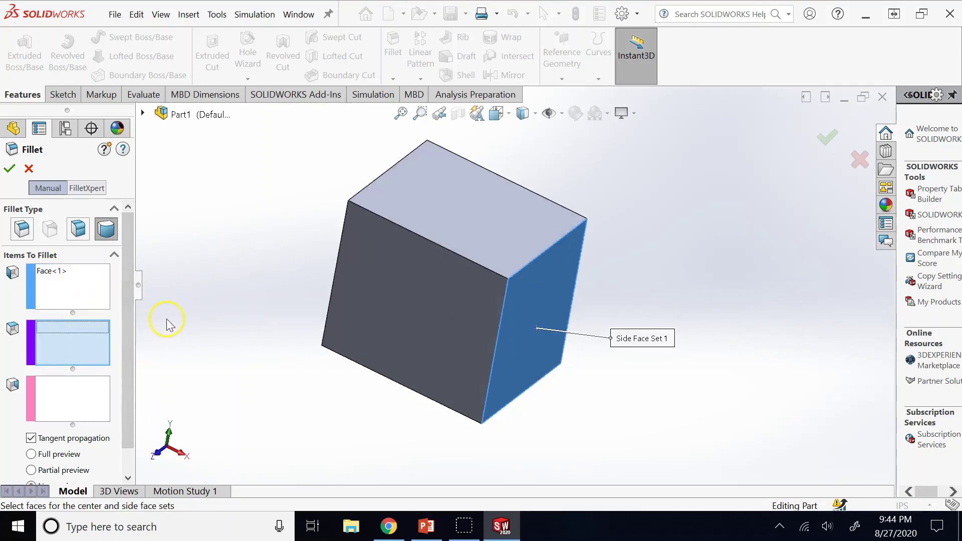
left_click(352, 247)
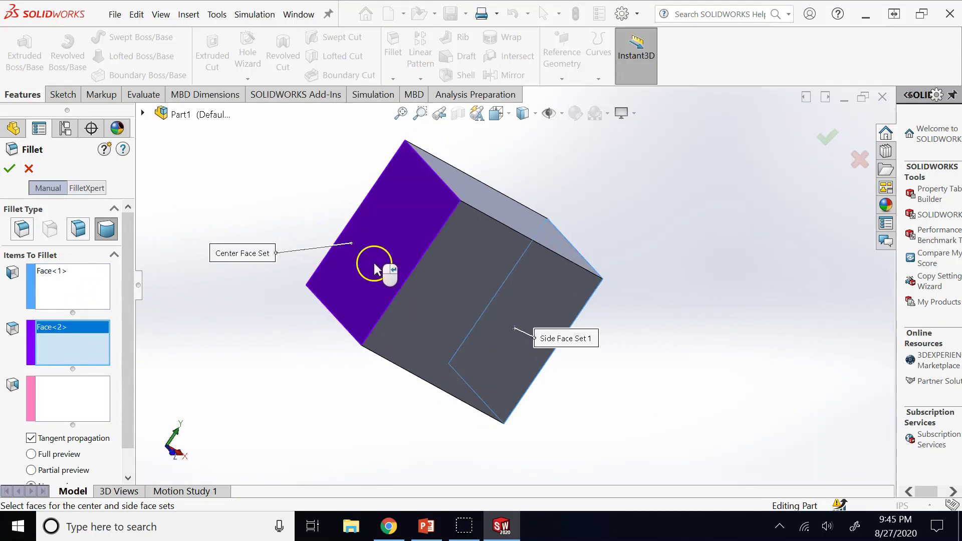
middle_click_drag(375, 268, 337, 280)
left_click(58, 405)
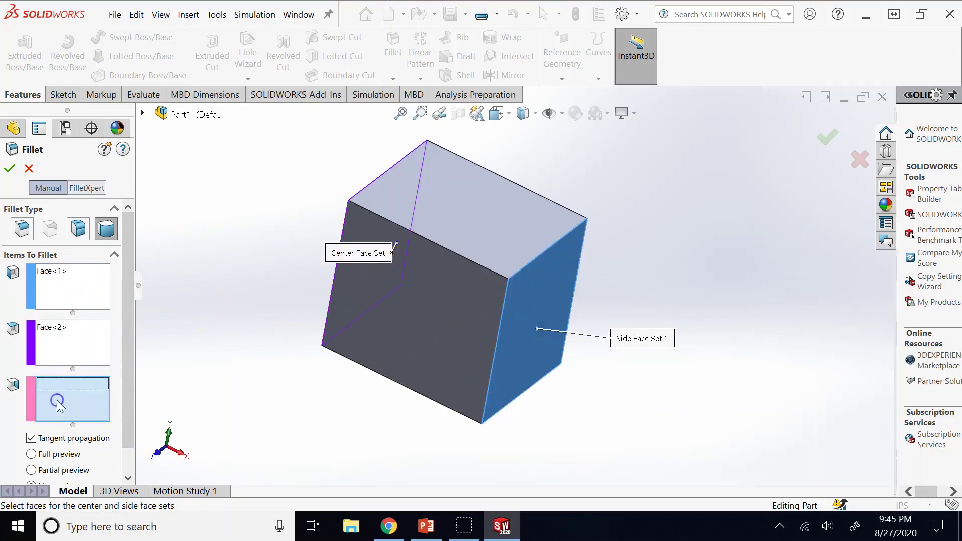
left_click(487, 238)
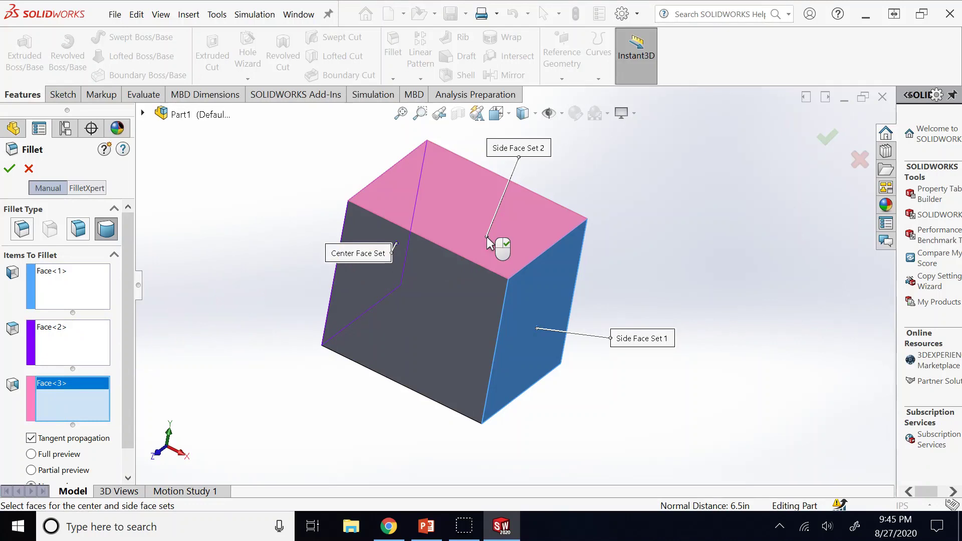
left_click(9, 169)
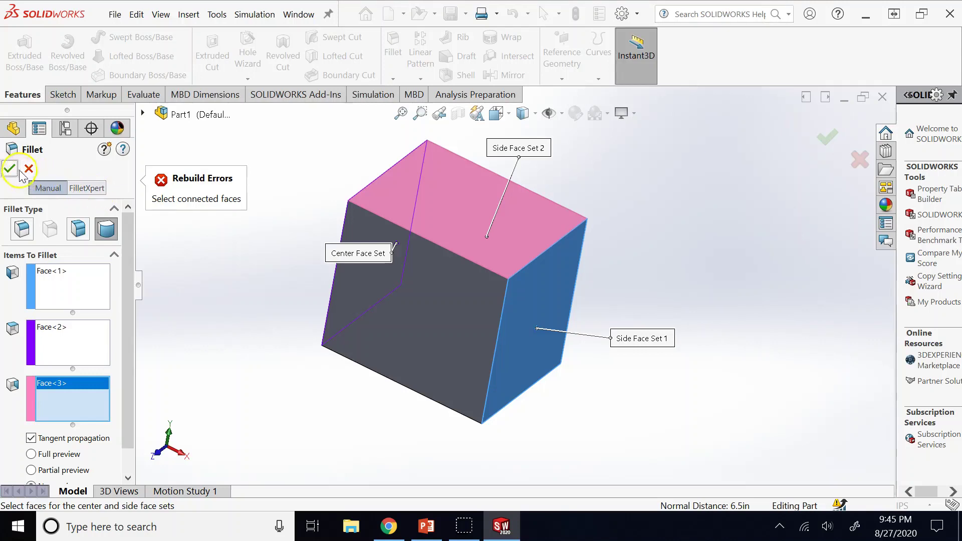
- Retry the fillet, then clear the faces from the center and second side face sets
left_click(8, 168)
key("Right")
key("Right")
key("Right")
key("Right")
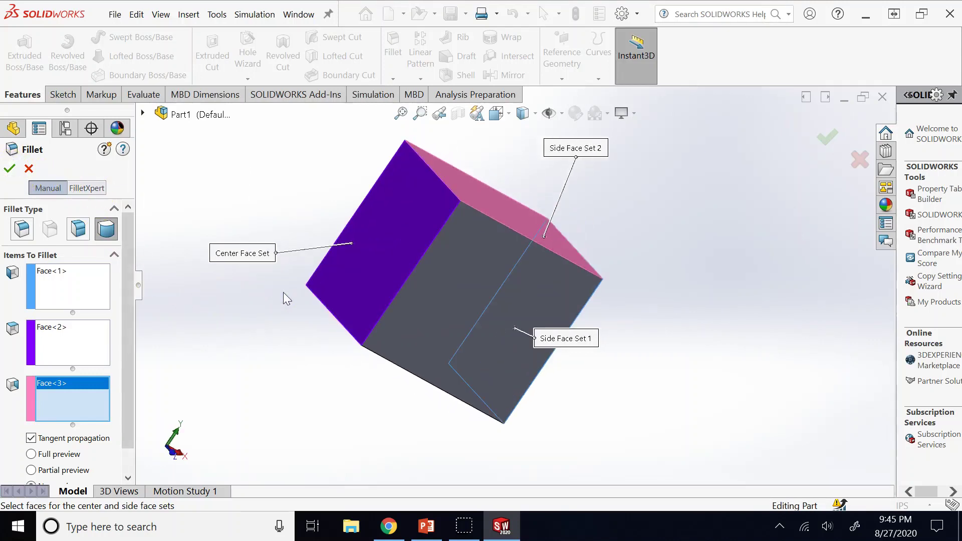
key("Down")
key("Down")
key("Down")
key("Down")
key("Down")
key("Down")
key("Down")
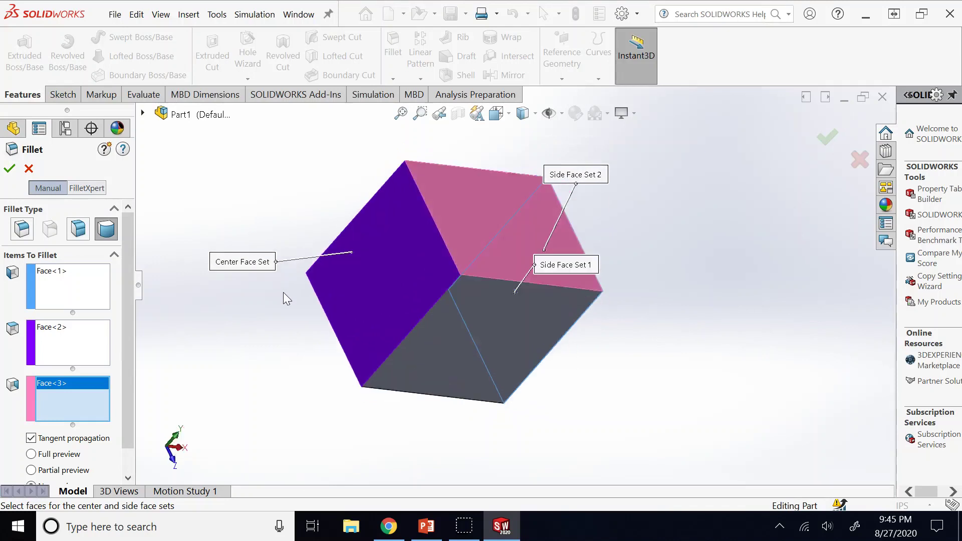
left_click(61, 333)
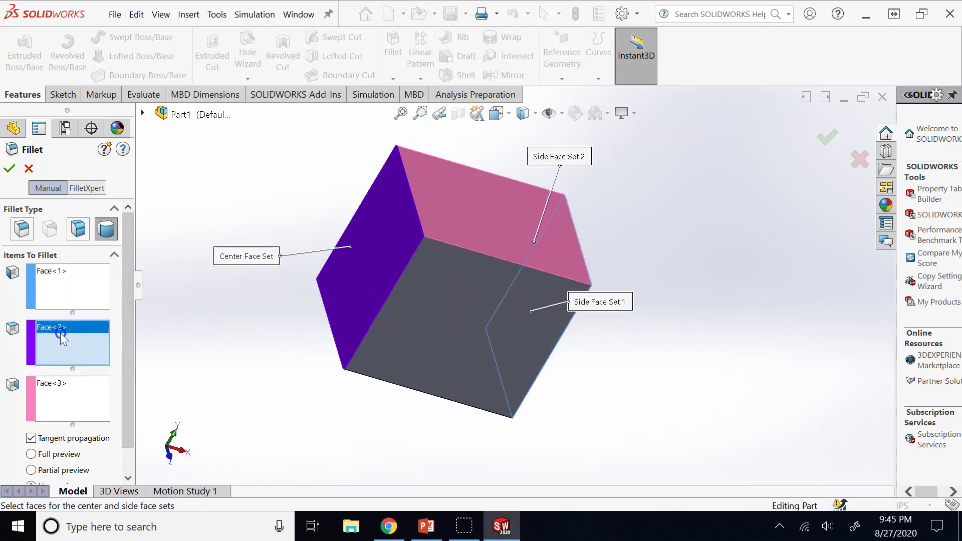
key("Left")
key("Left")
key("Left")
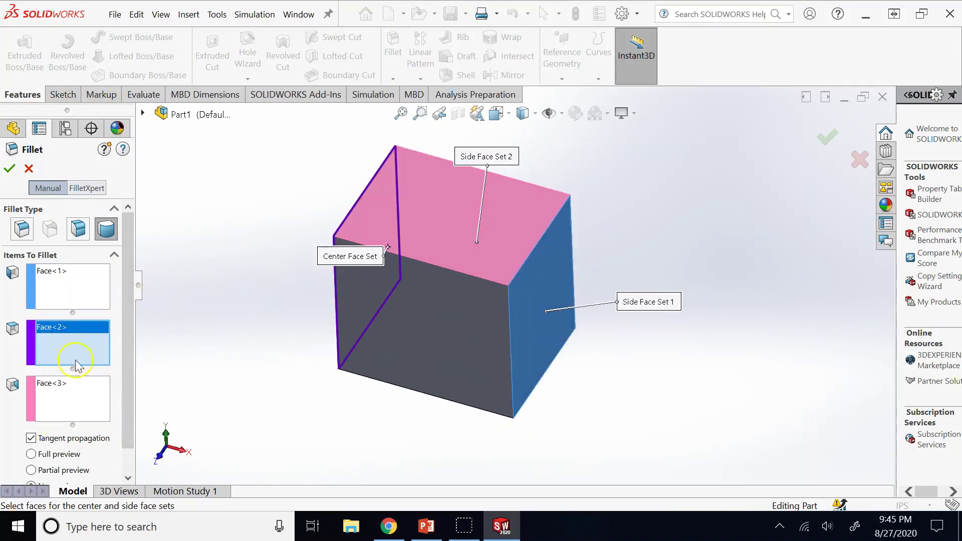
left_click(73, 380)
key("Delete")
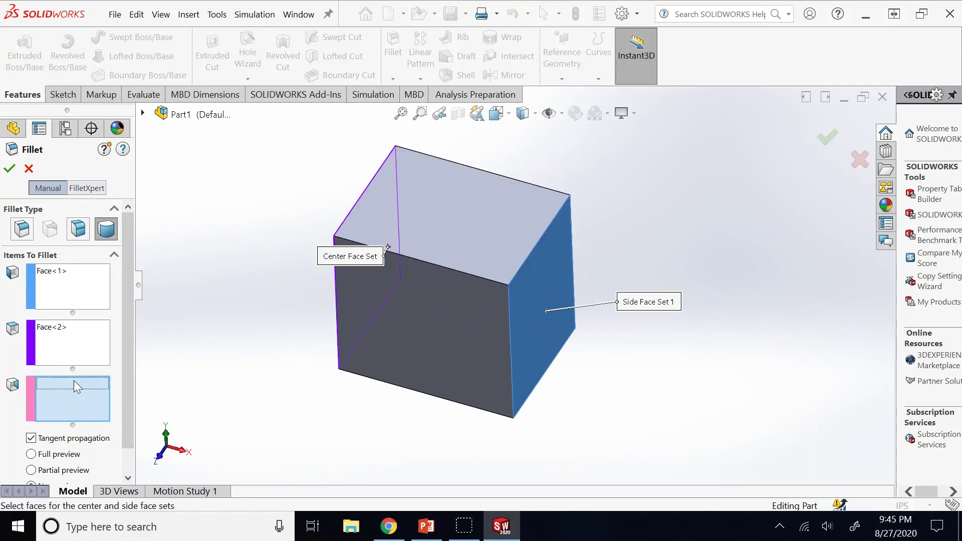
left_click(67, 327)
key("Delete")
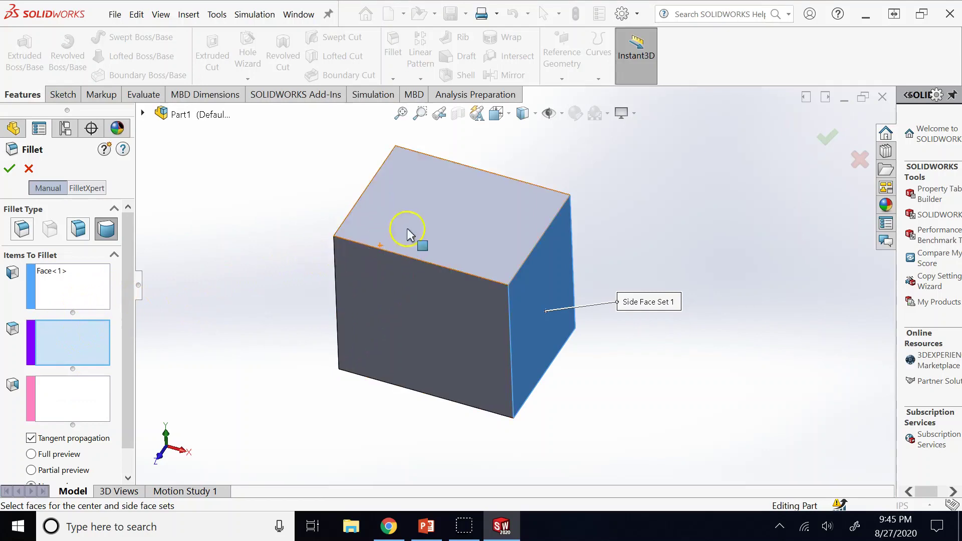
- Assign the top face as center set and left face as second side set, creating Fillet10
left_click(455, 215)
key("Right")
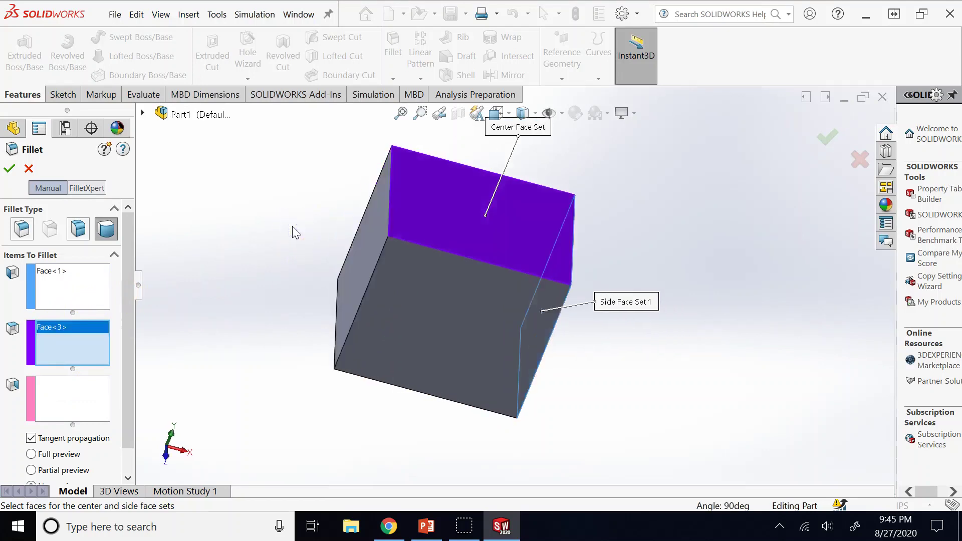
left_click(73, 388)
left_click(392, 236)
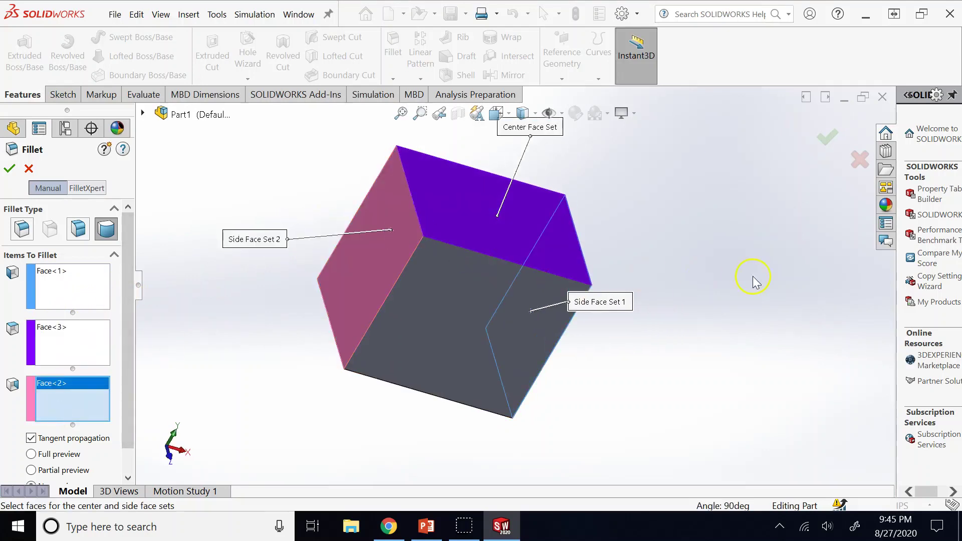
key("Left")
key("Left")
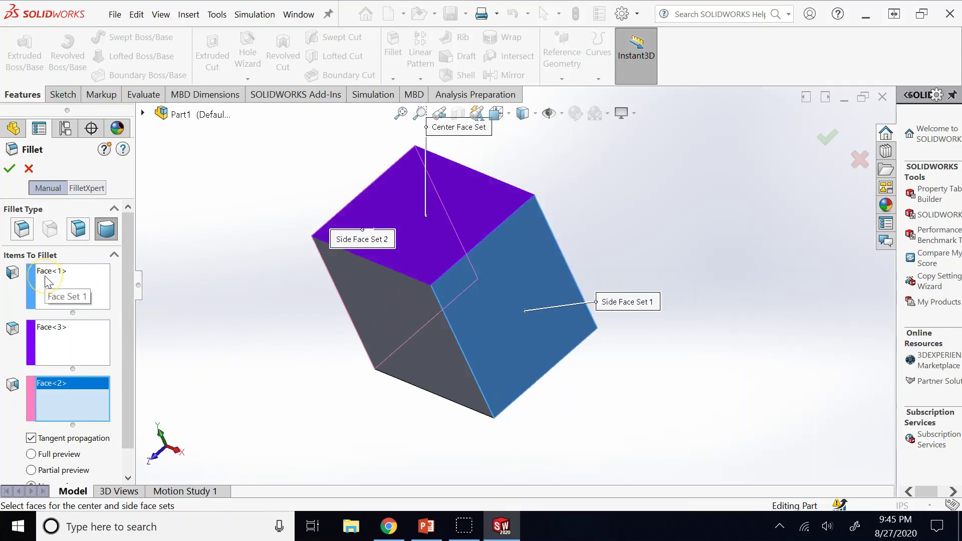
key("Right")
key("z")
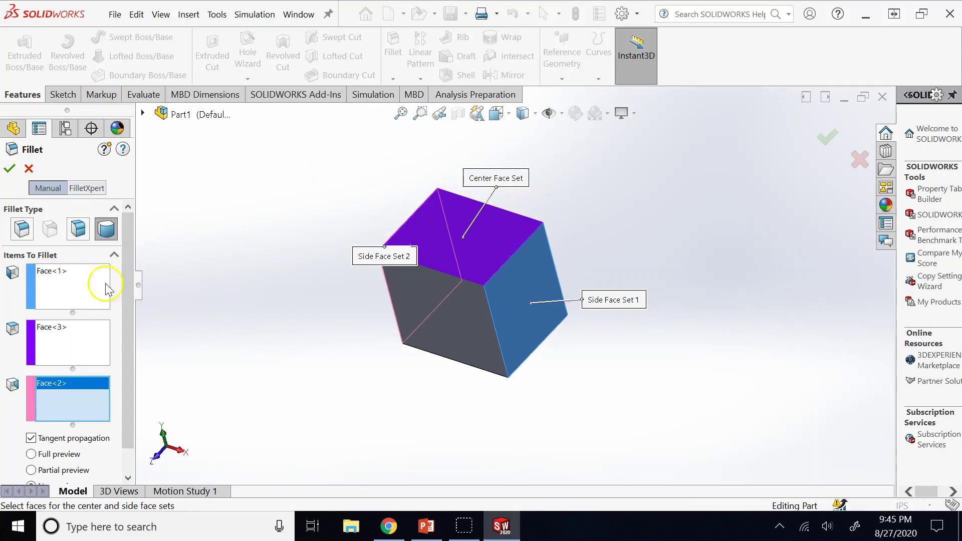
left_click(64, 330)
scroll(484, 245, "down", 3)
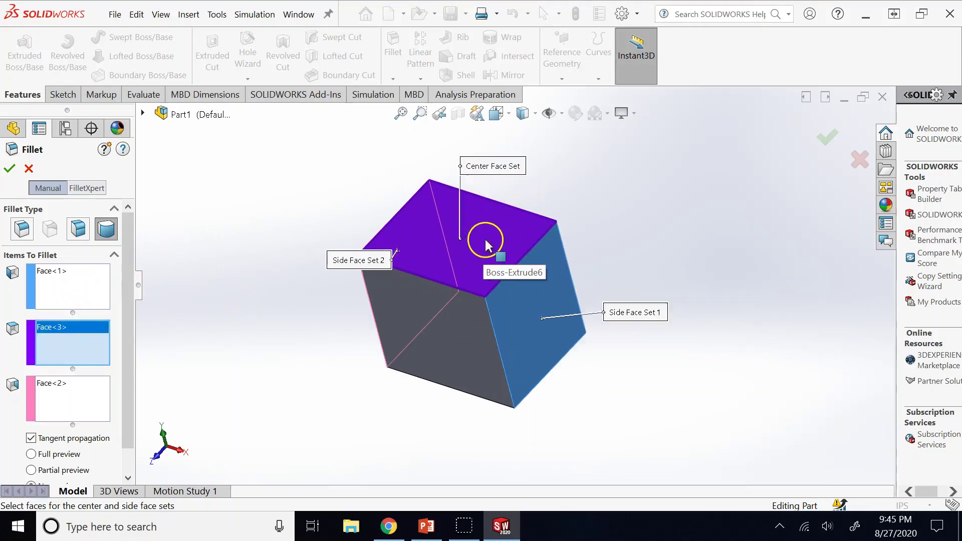
left_click(10, 169)
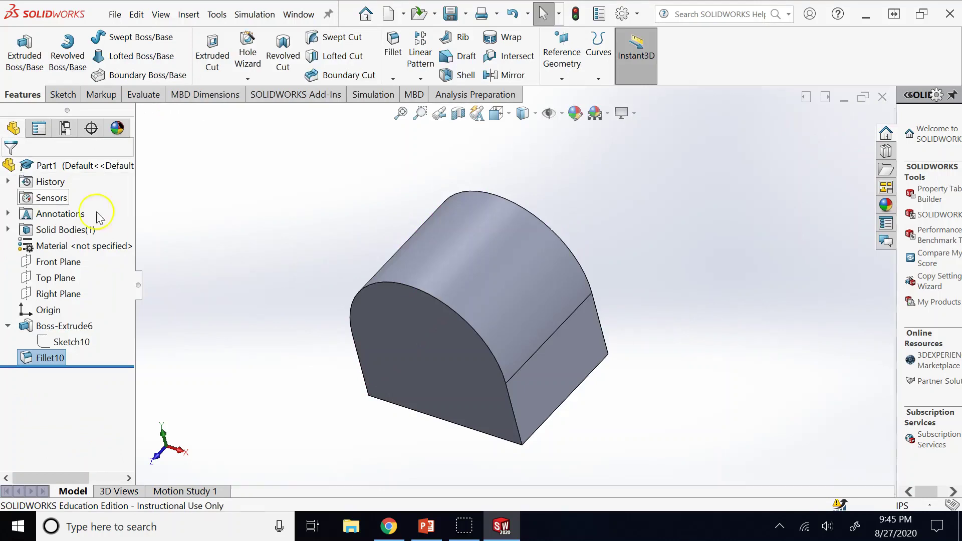
- Try the Face Fillet type on the block, then cancel it
left_click(353, 197)
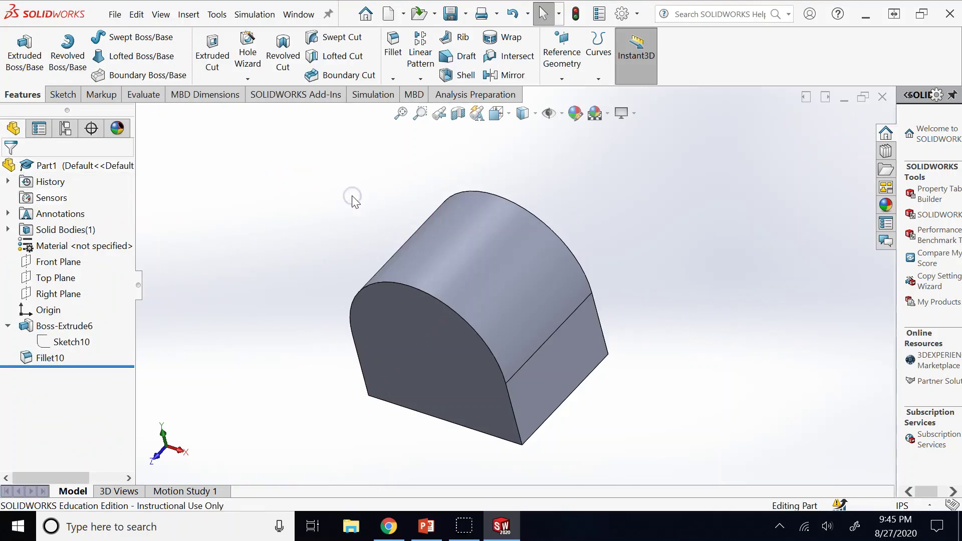
left_click(393, 48)
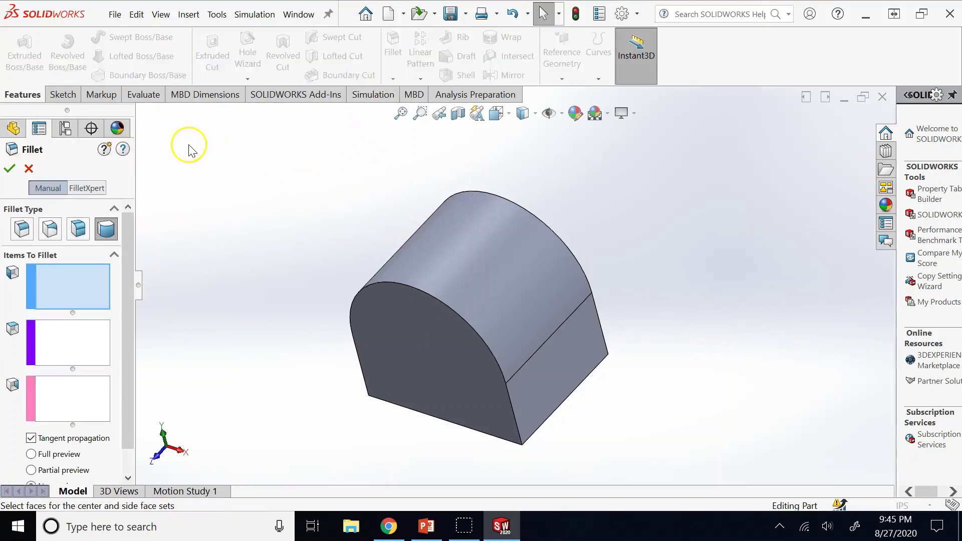
left_click(80, 230)
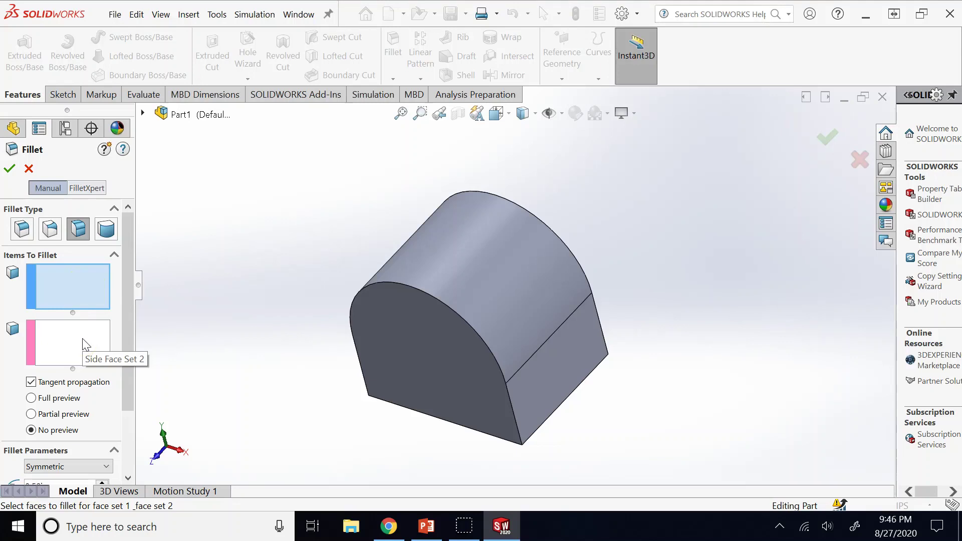
left_click(64, 188)
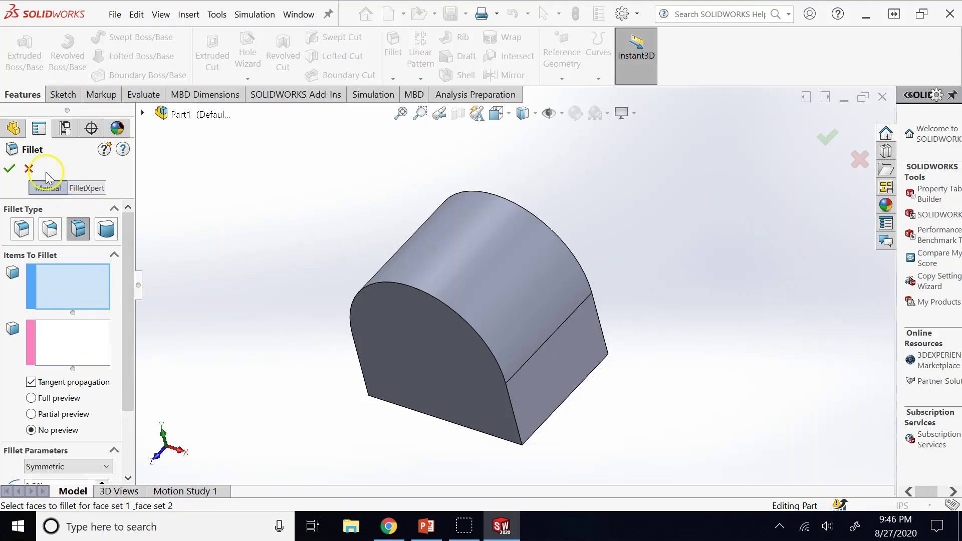
left_click(29, 168)
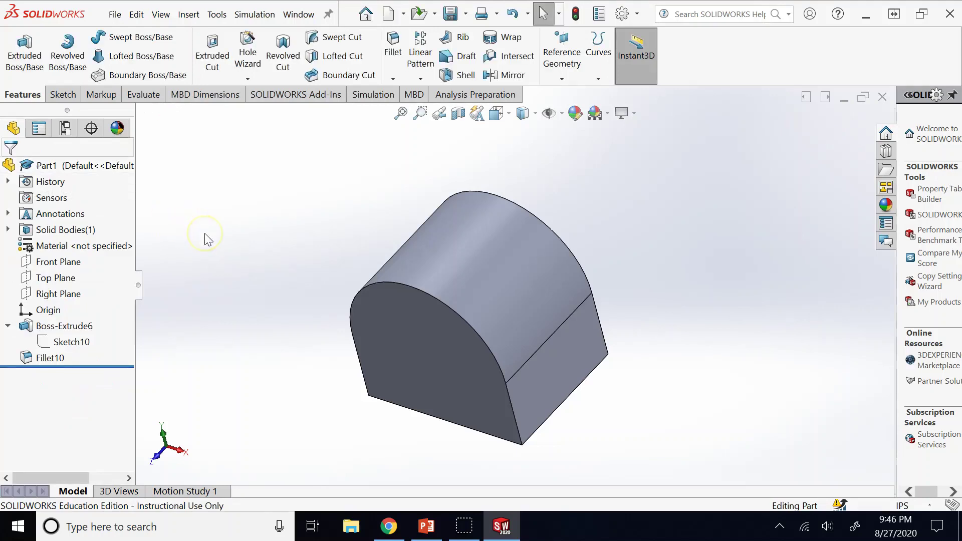
- Undo Fillet10 to restore the sharp block and switch back to PowerPoint
key("ctrl+z")
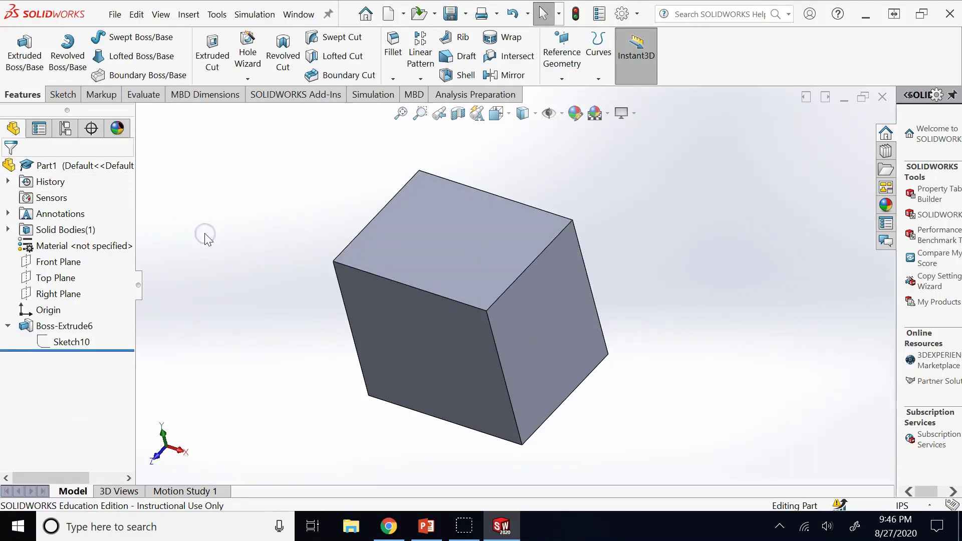
key("Left")
key("Left")
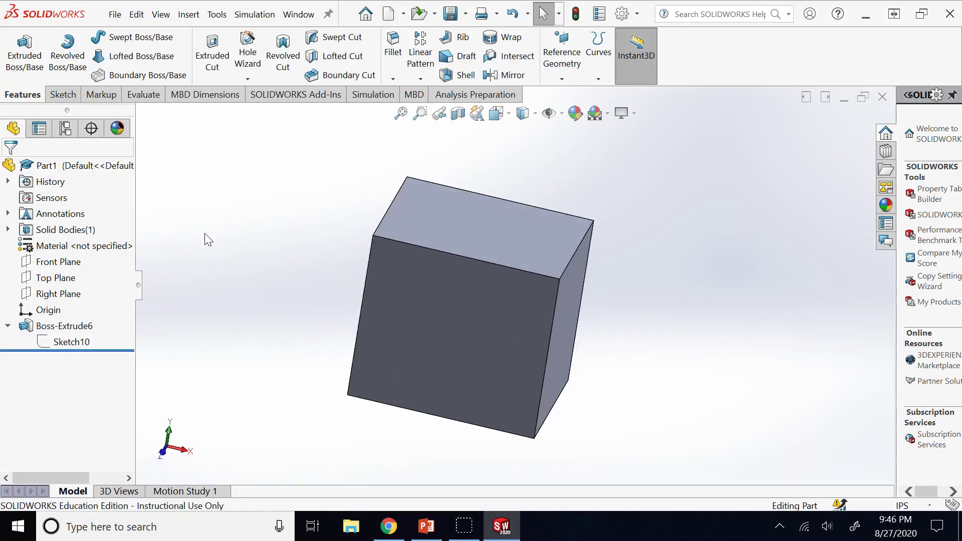
left_click(426, 525)
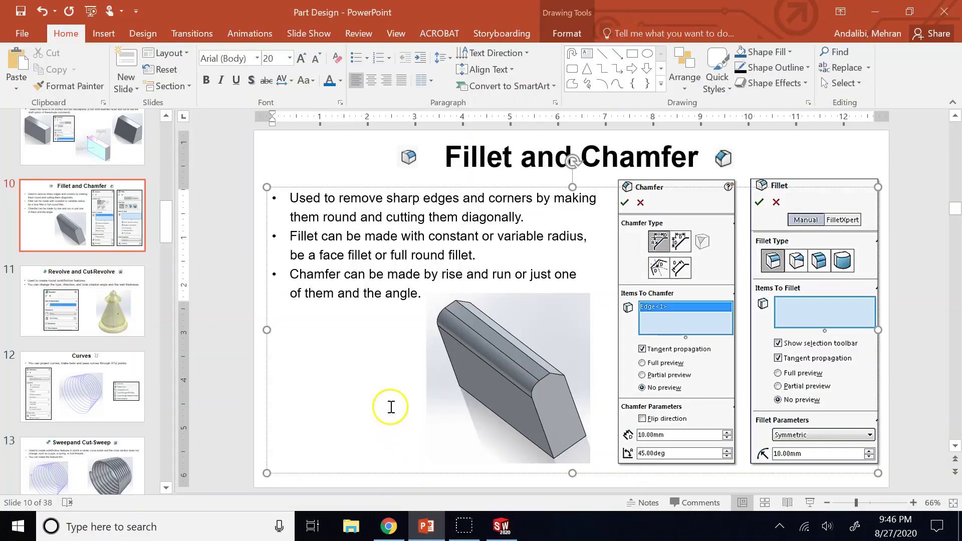
- Go to slide 11, Revolve and Cut-Revolve, in the slide pane
left_click(93, 316)
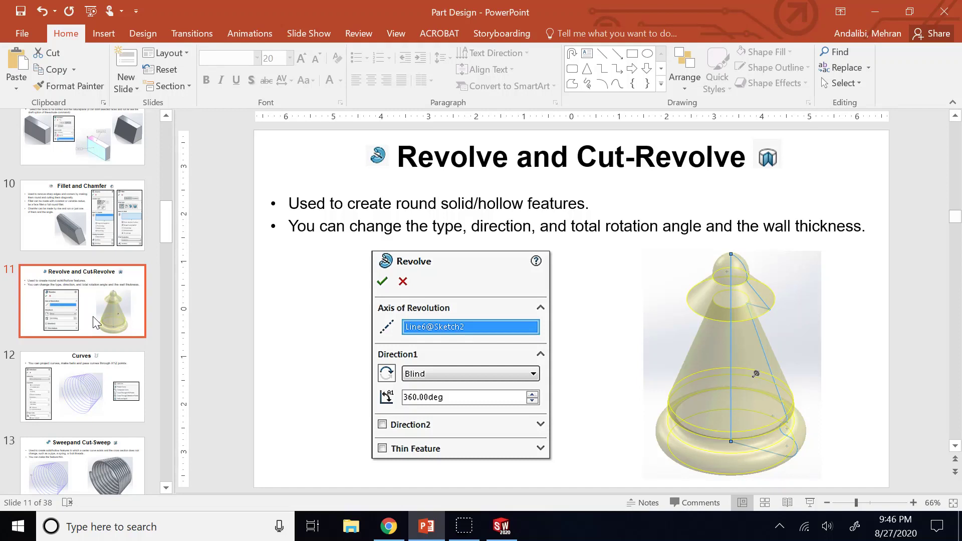
- Glance at the Draft slide, leave the Revolve and Cut-Revolve slide showing, and return to SOLIDWORKS
left_click(102, 137)
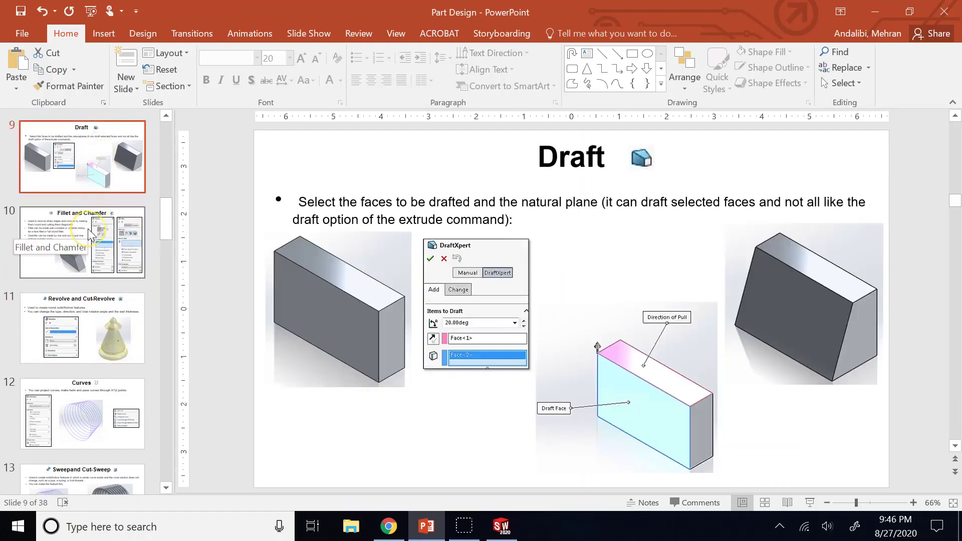
scroll(88, 229, "up", 5)
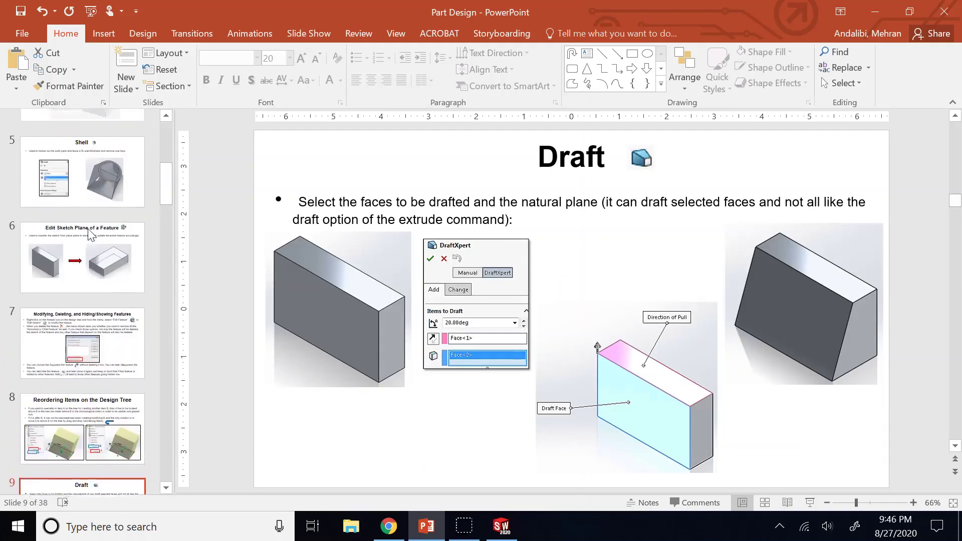
scroll(88, 229, "down", 5)
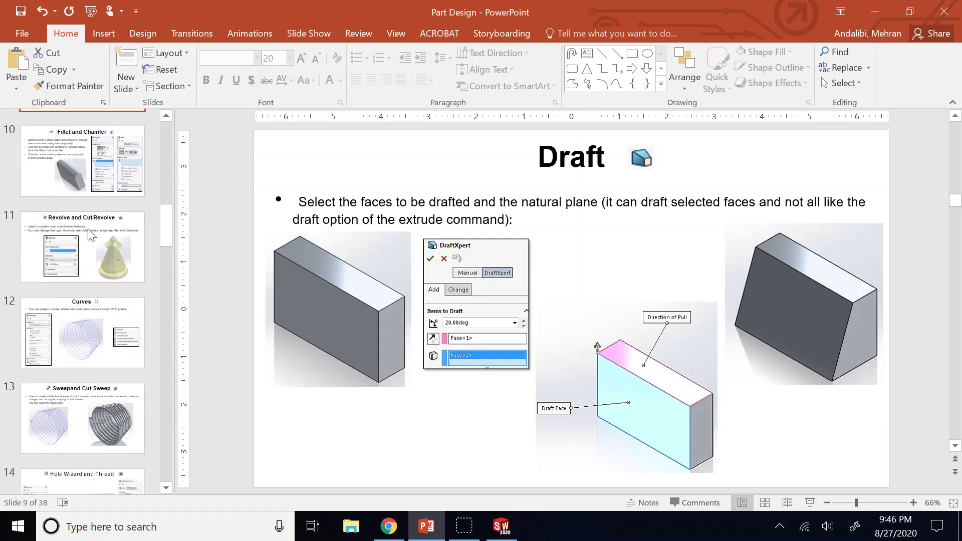
left_click(89, 233)
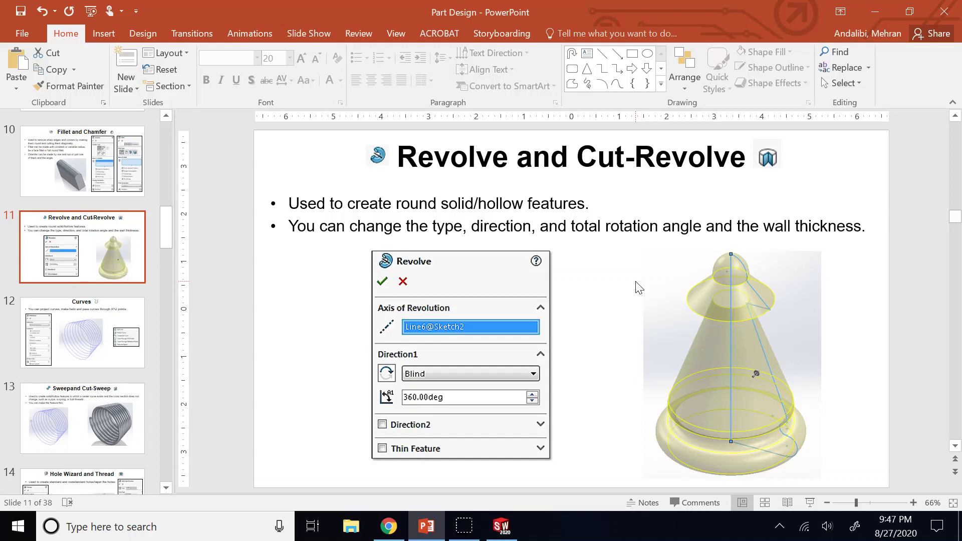
key("super+shift+s")
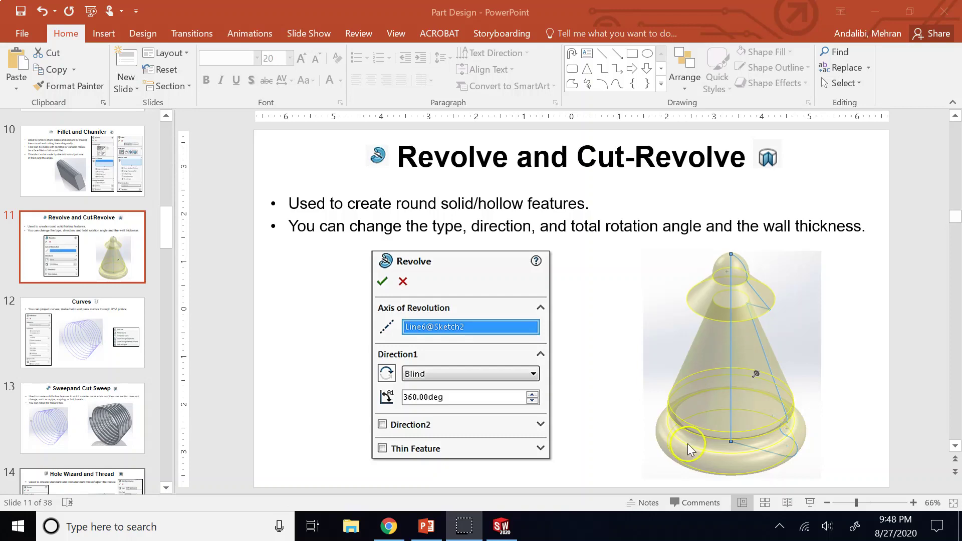
left_click(513, 527)
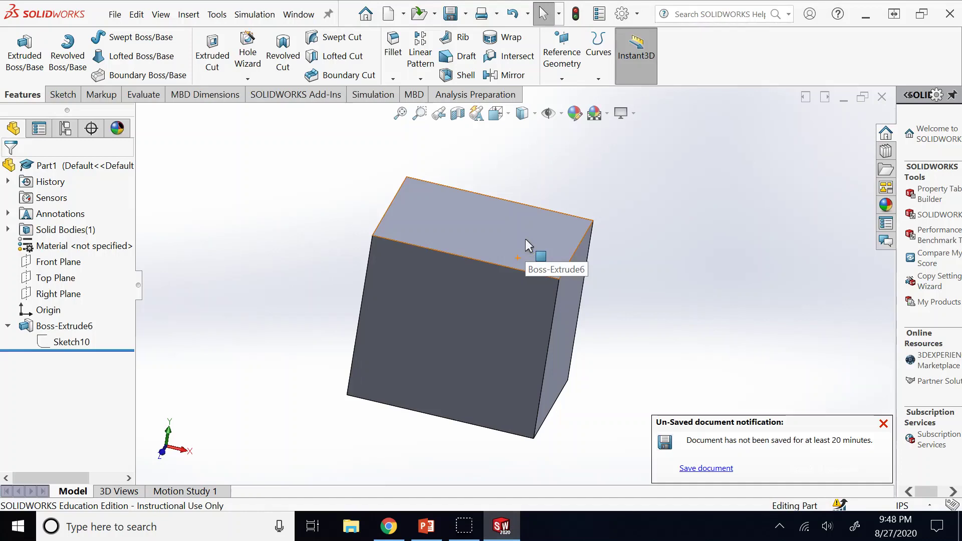
- Dismiss the unsaved-document notice and delete Boss-Extrude6, keeping the Sketch10 rectangle
left_click(792, 328)
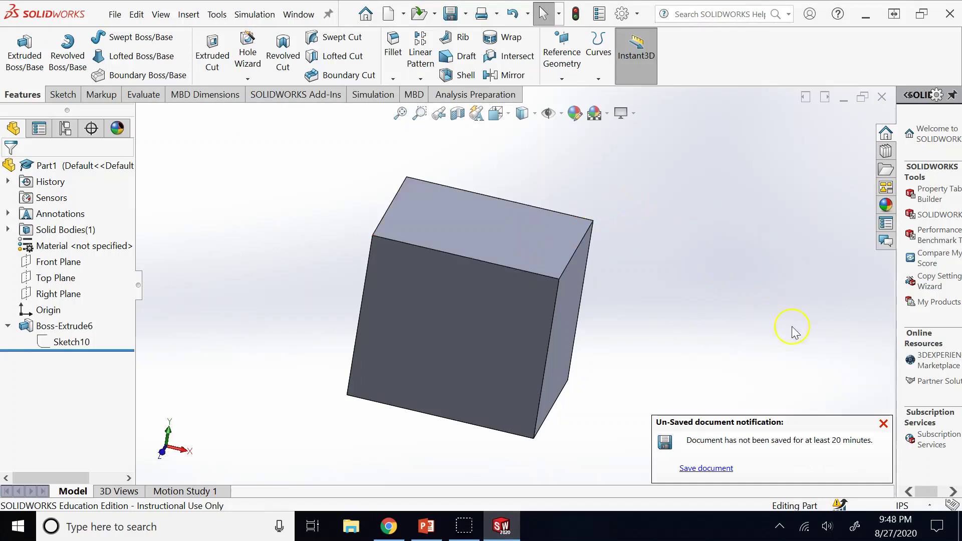
left_click(883, 424)
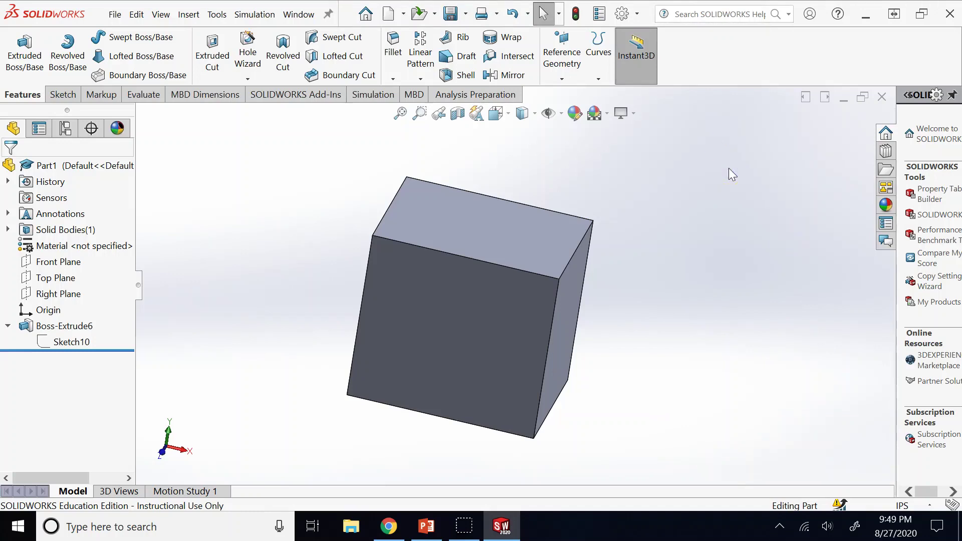
left_click(172, 303)
left_click(70, 342)
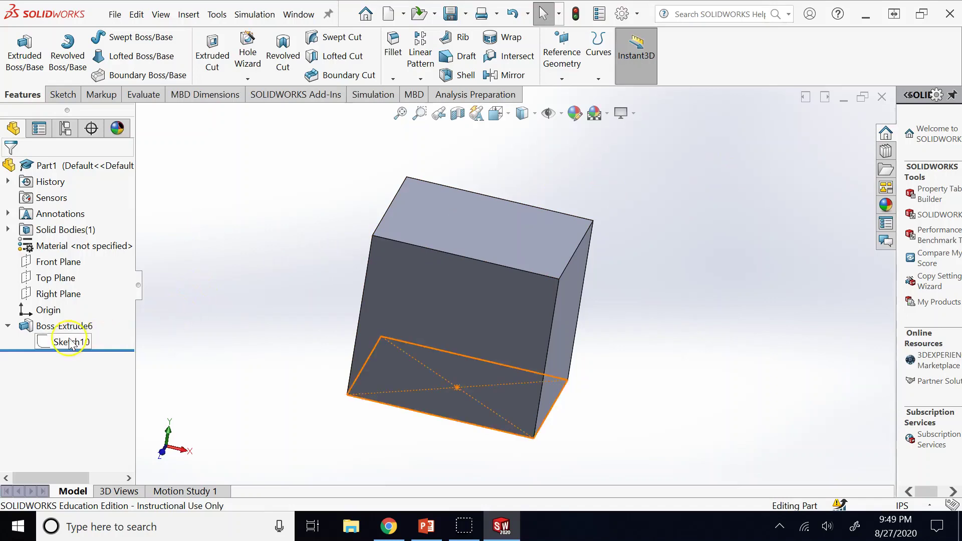
right_click(65, 326)
left_click(96, 309)
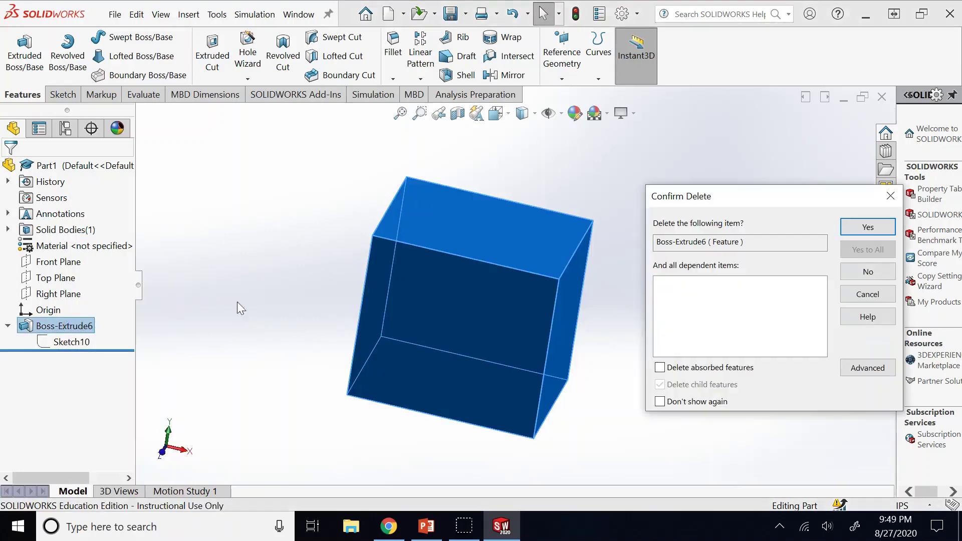
left_click(873, 233)
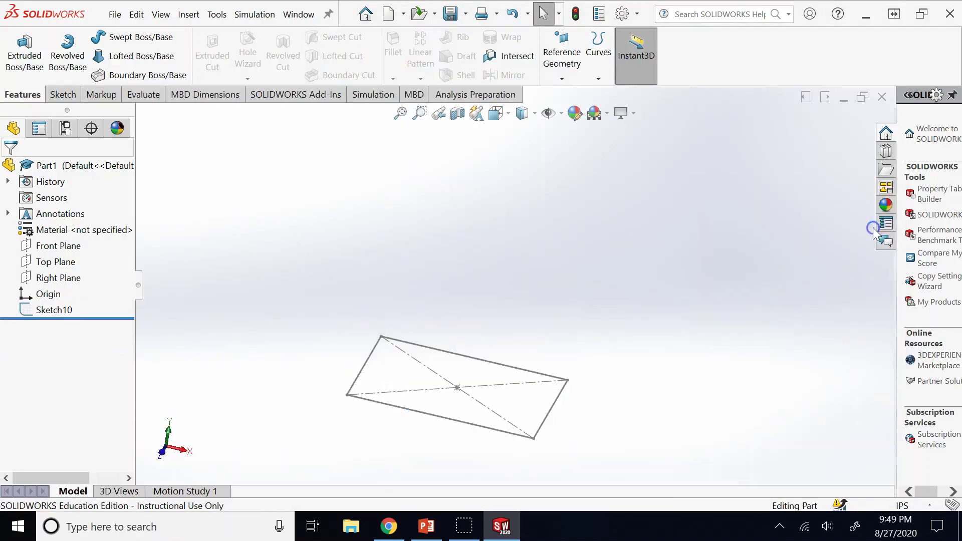
left_click(72, 314)
- Revolve Sketch10 360° about the rectangle's bottom edge to create the cylinder Revolve1
left_click(677, 273)
scroll(607, 285, "down", 2)
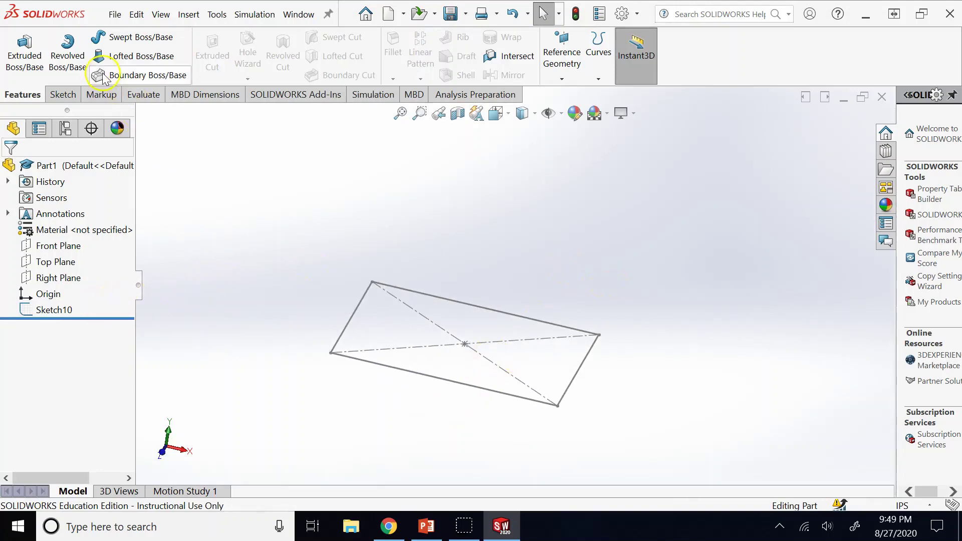
left_click(82, 36)
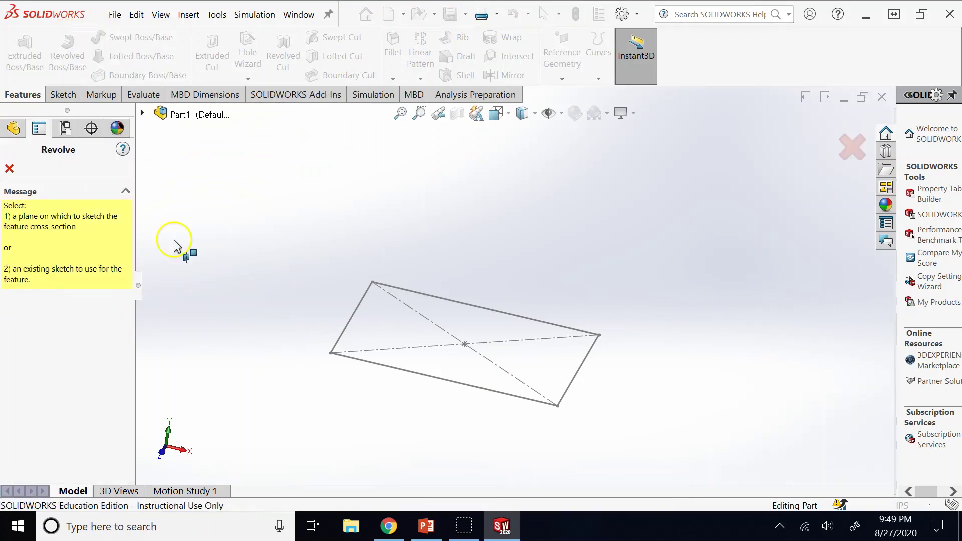
left_click(13, 128)
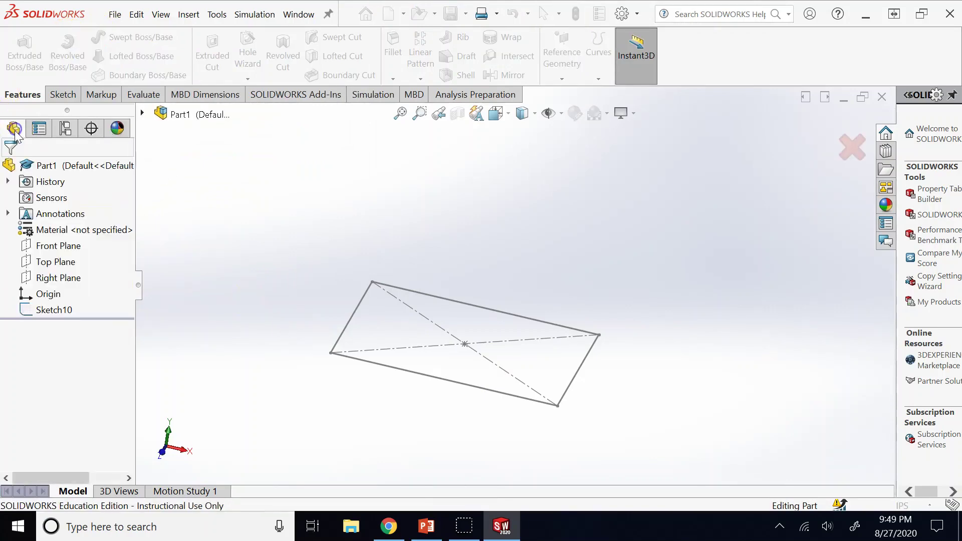
left_click(54, 313)
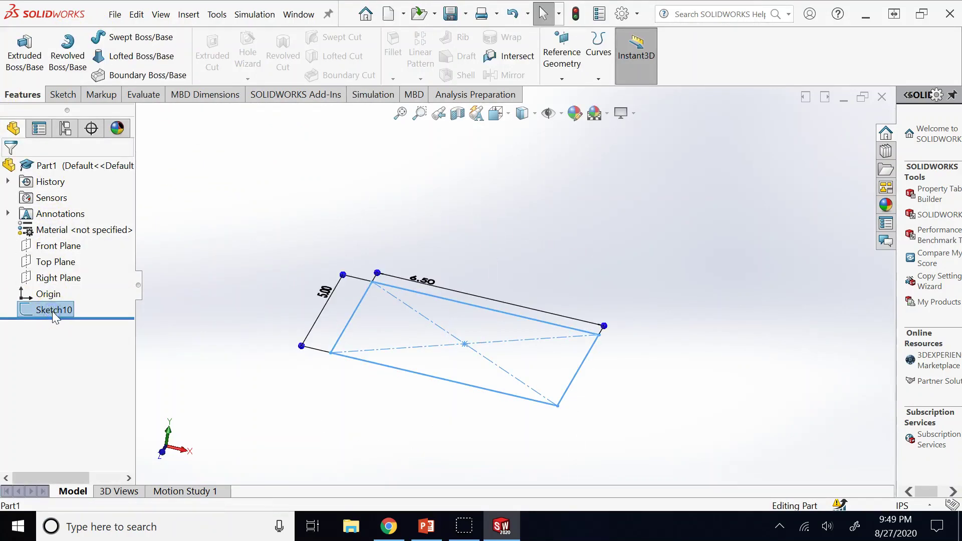
left_click(70, 55)
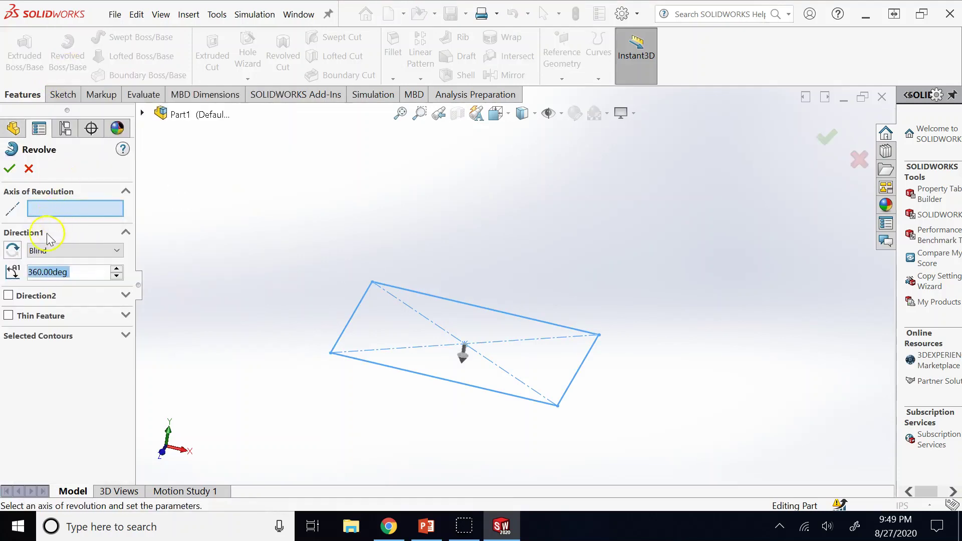
left_click(440, 379)
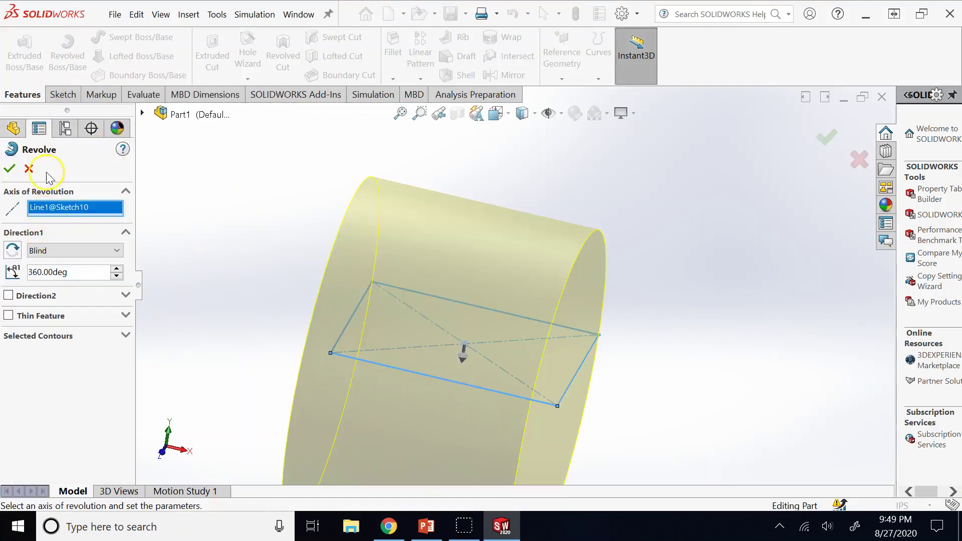
left_click(11, 168)
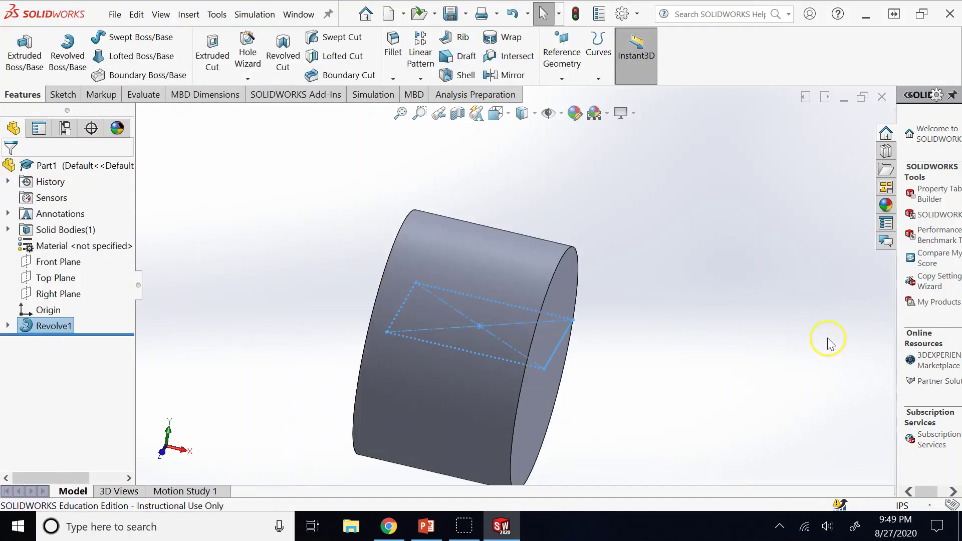
left_click(815, 321)
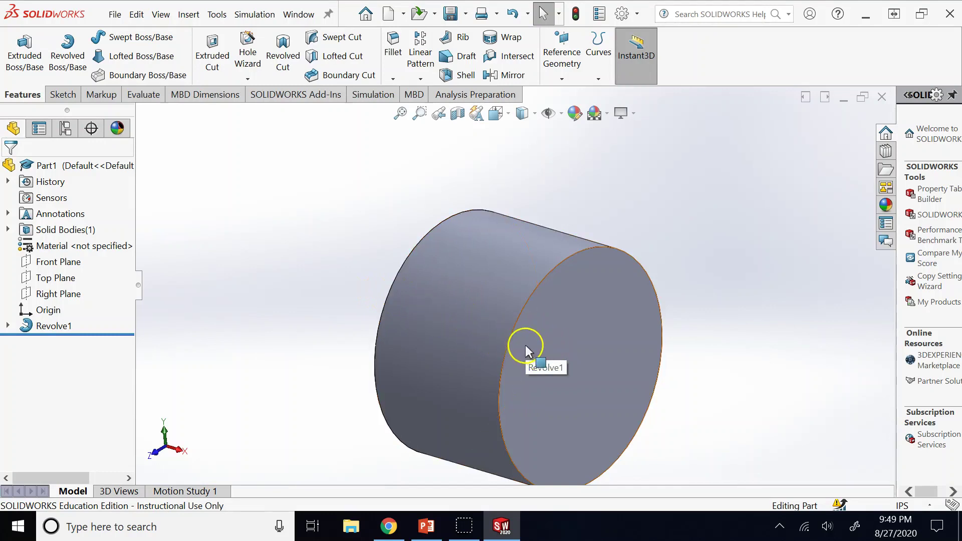
left_click(8, 326)
left_click(63, 342)
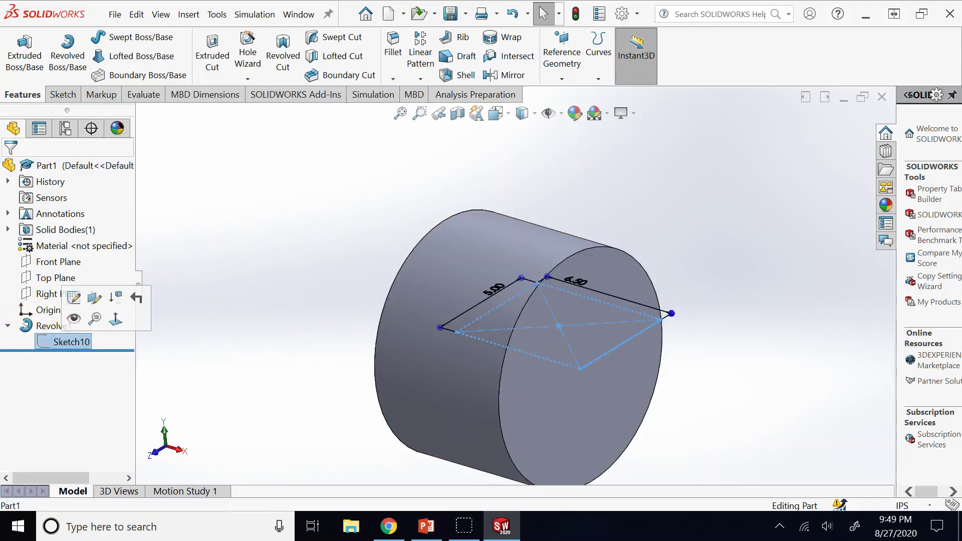
left_click(47, 321)
left_click(79, 281)
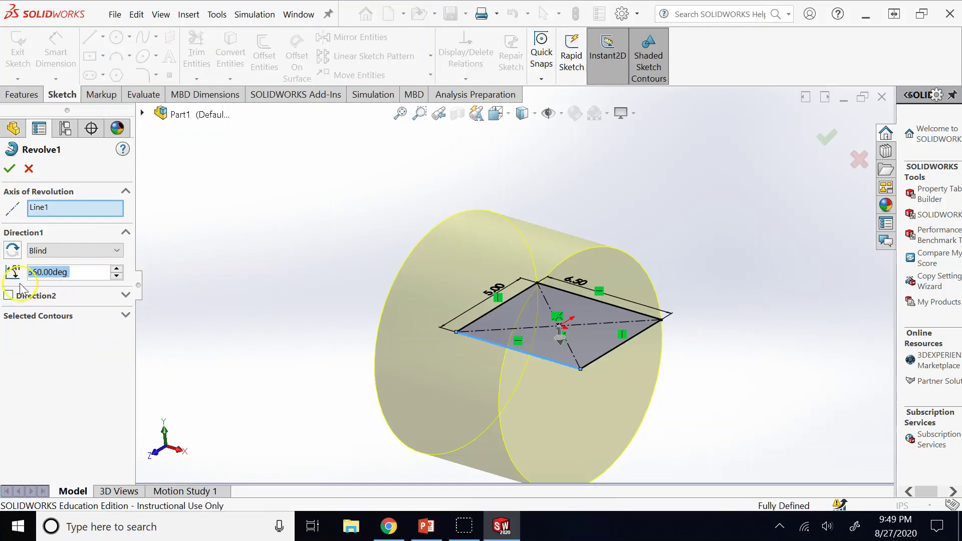
left_click(9, 296)
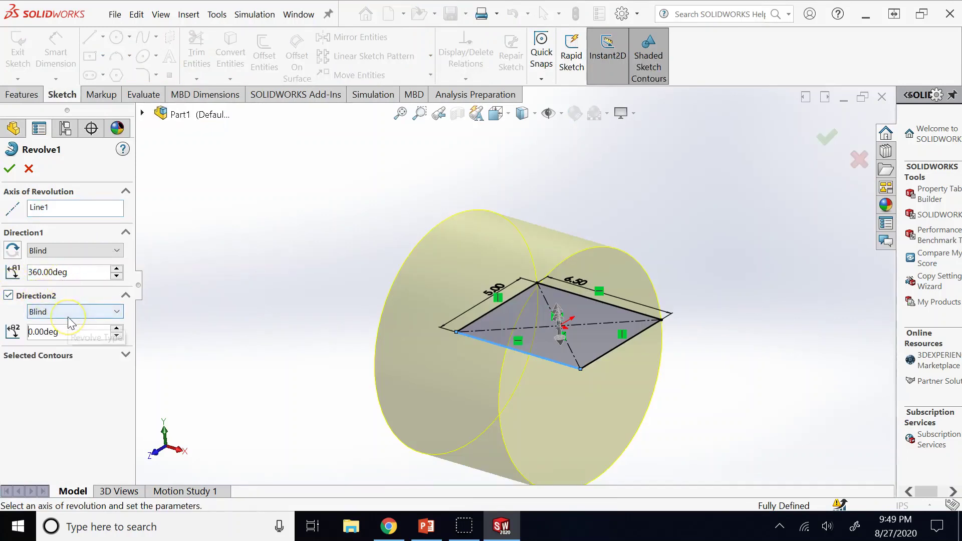
left_click(79, 275)
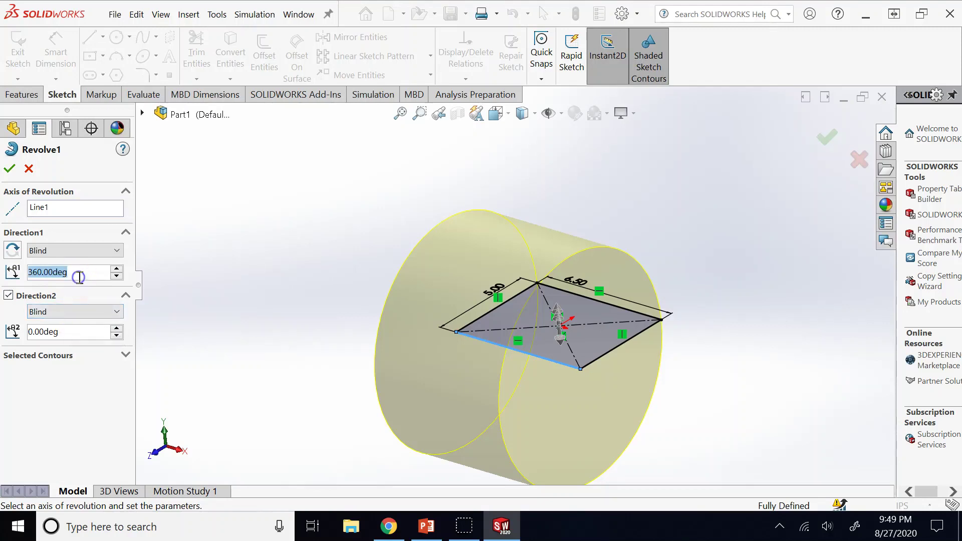
type("250")
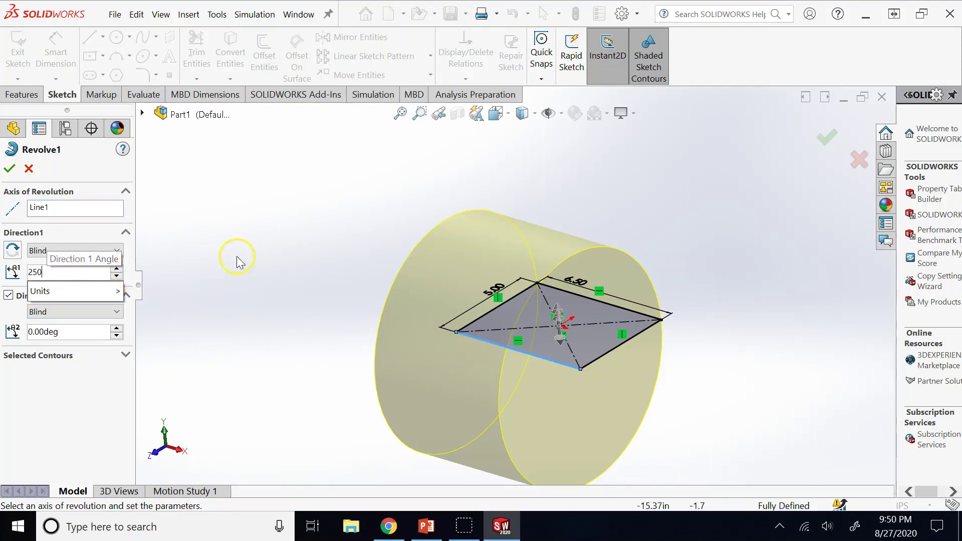
key("Return")
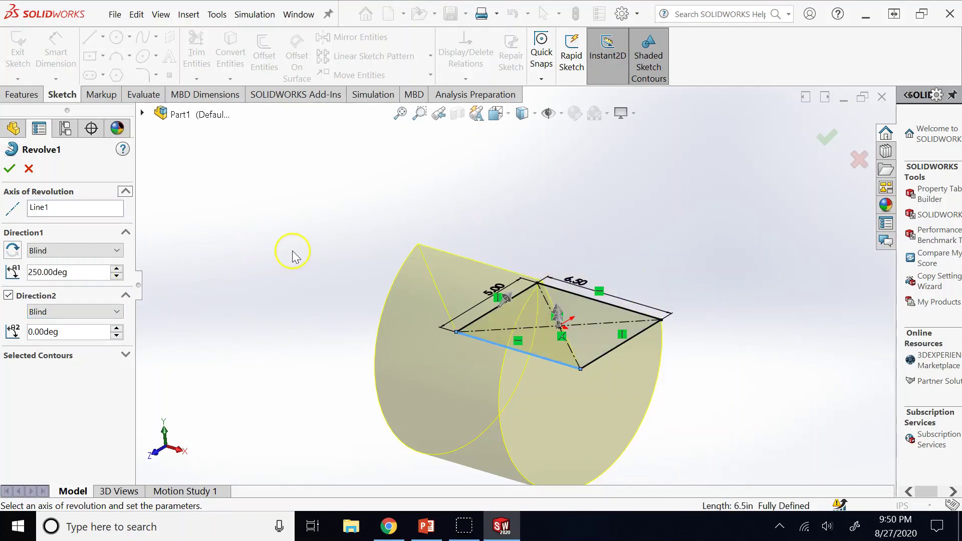
key("Left")
key("Left")
key("Left")
key("Left")
key("Left")
key("Left")
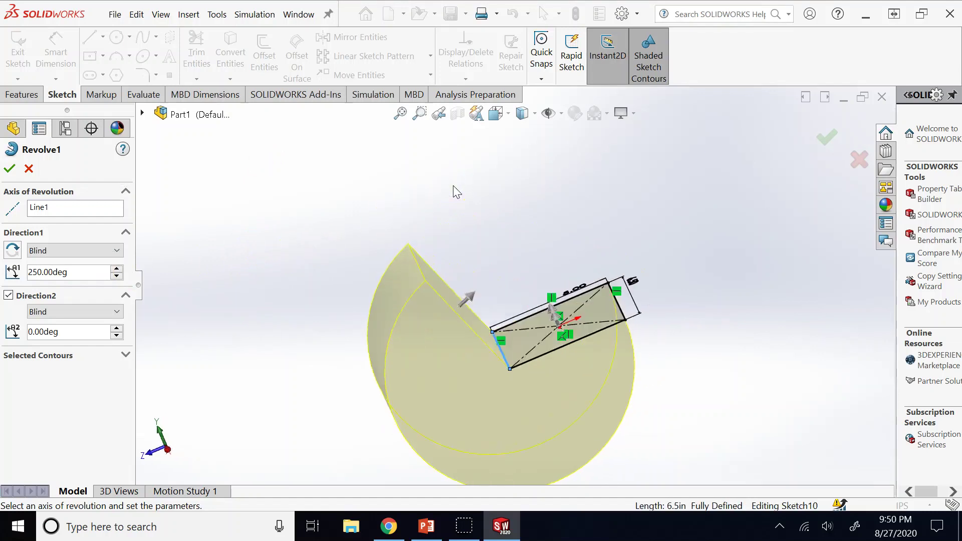
key("Left")
key("Left")
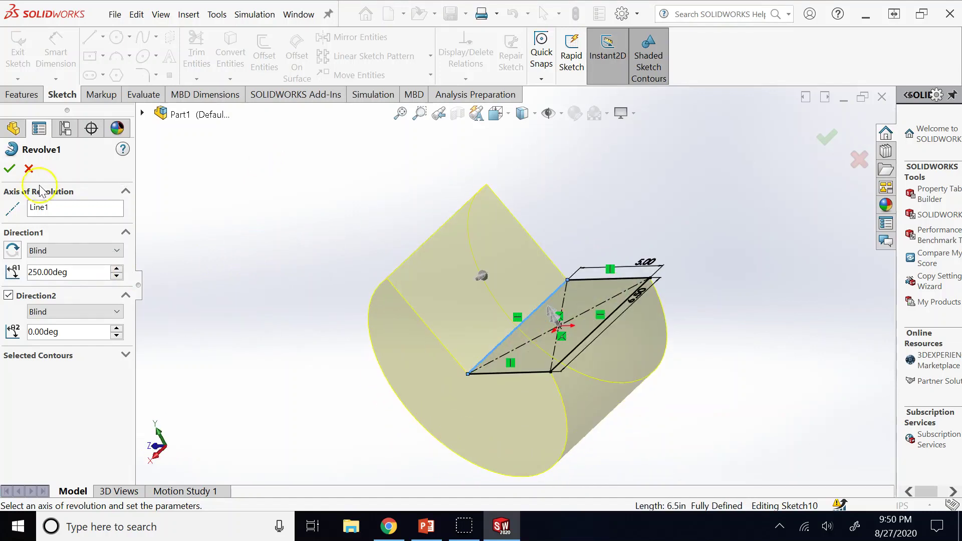
left_click(11, 335)
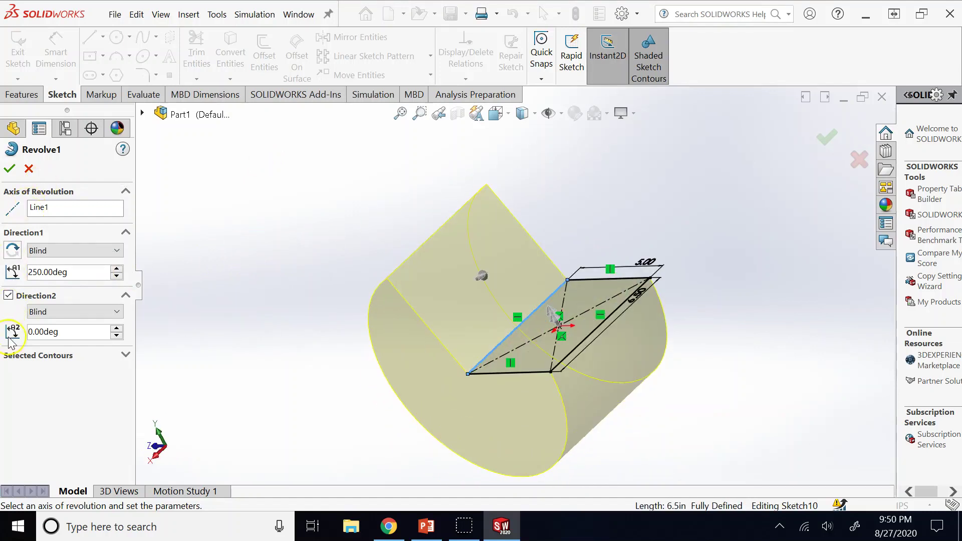
left_click(116, 356)
left_click(86, 375)
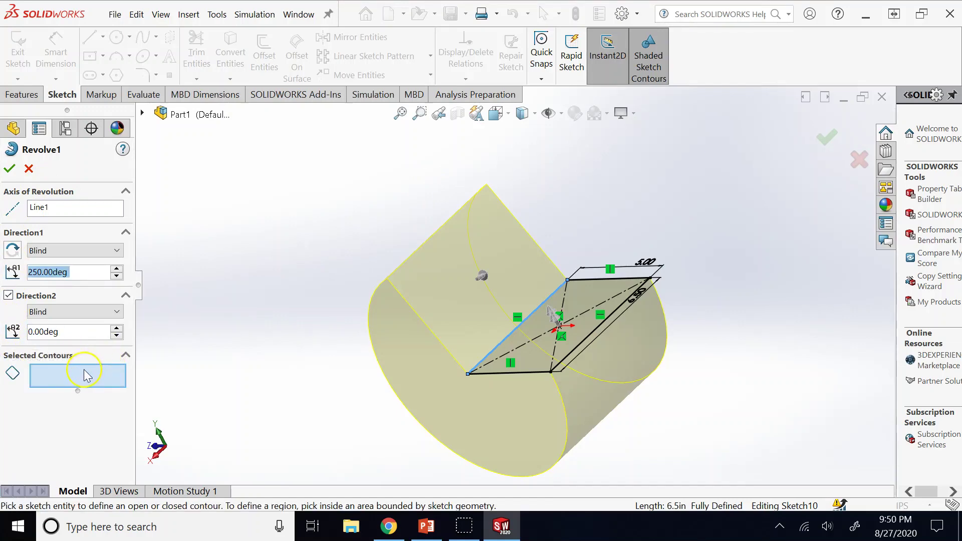
left_click(9, 169)
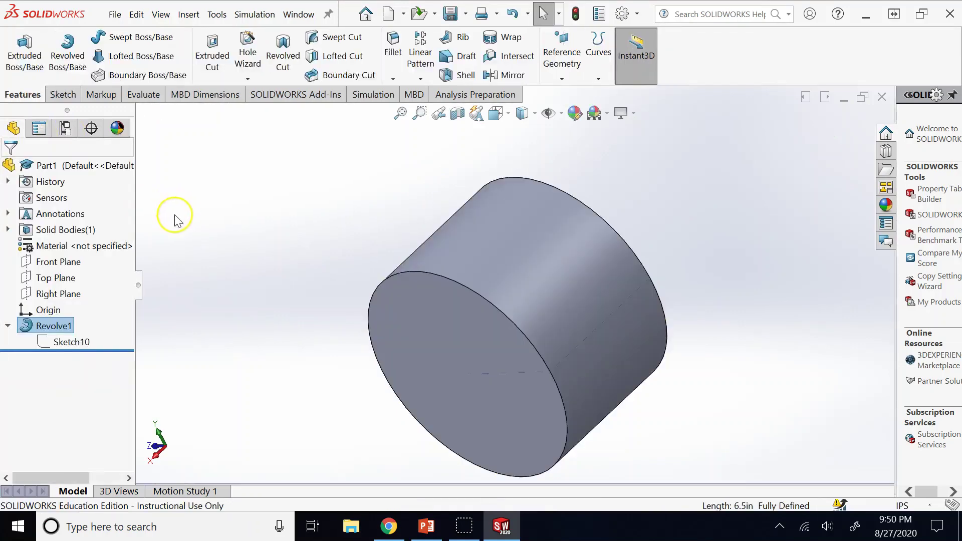
- Delete Revolve1, keeping Sketch10
right_click(55, 326)
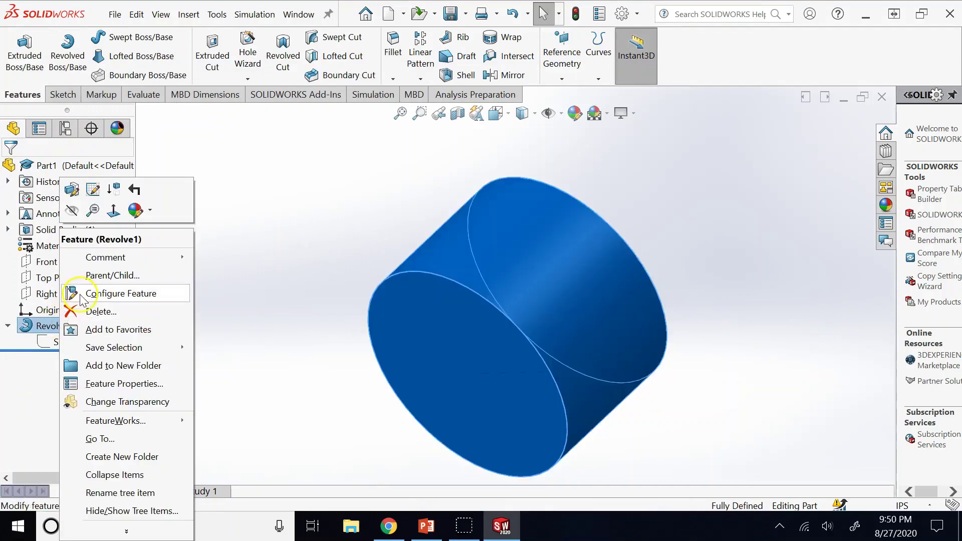
left_click(90, 311)
left_click(865, 225)
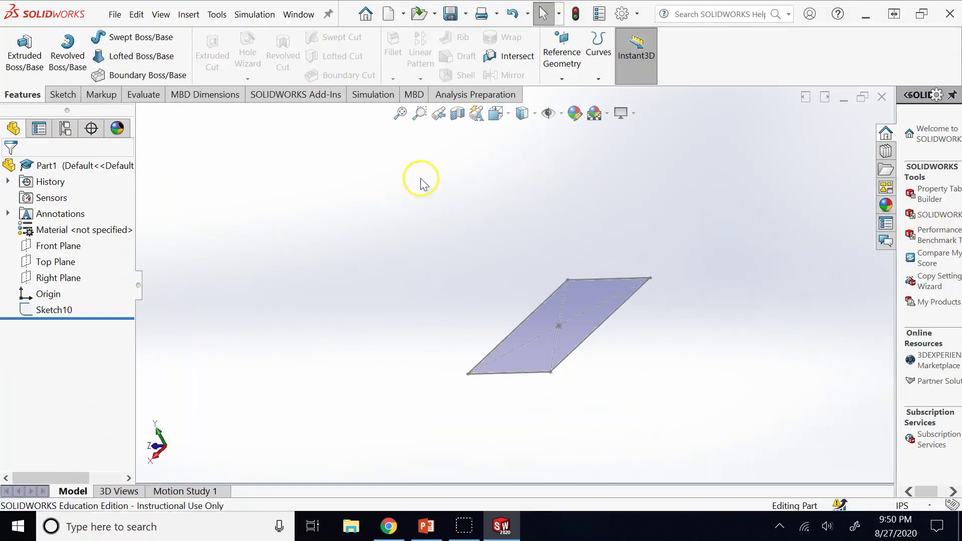
- Start a revolve of Sketch10 about Line1 with a 230° angle
left_click(59, 310)
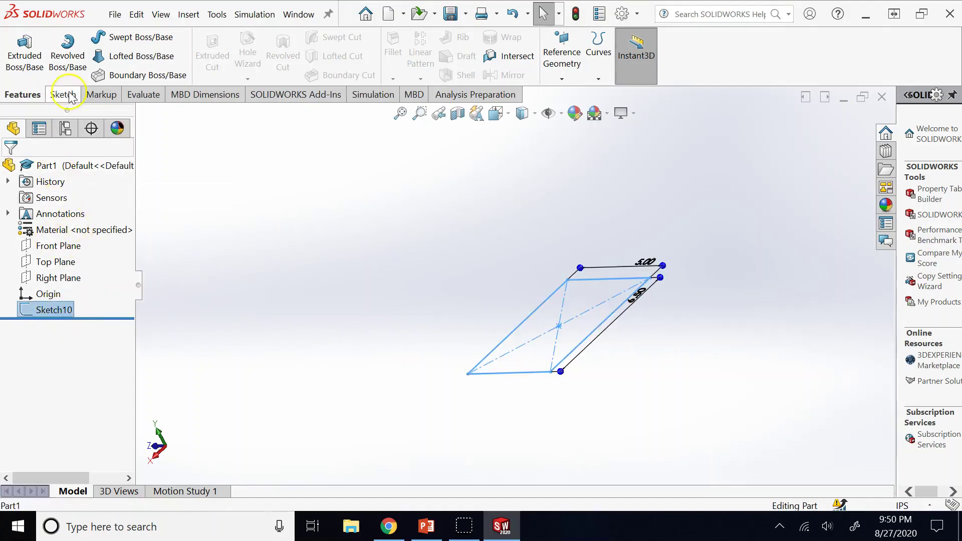
left_click(68, 55)
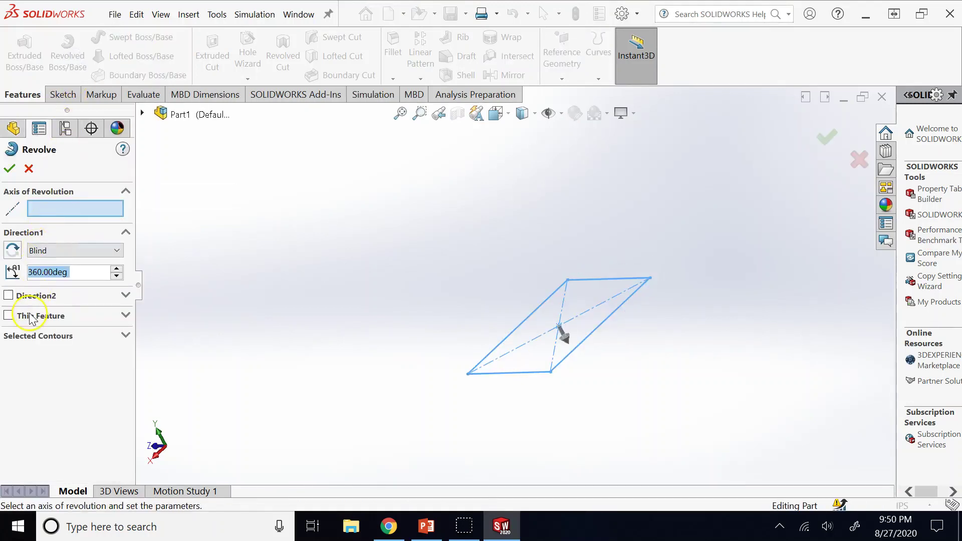
left_click(518, 329)
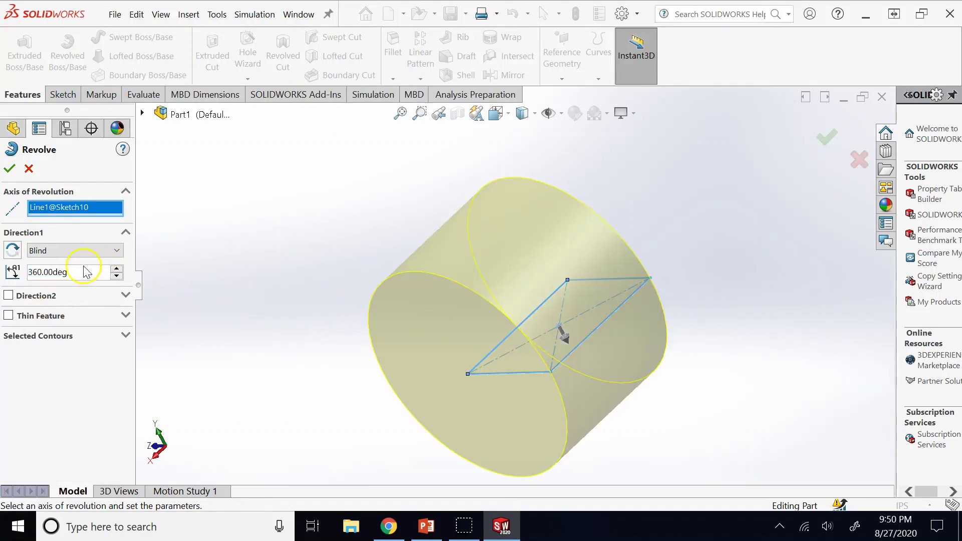
left_click(82, 269)
double_click(82, 269)
type("230")
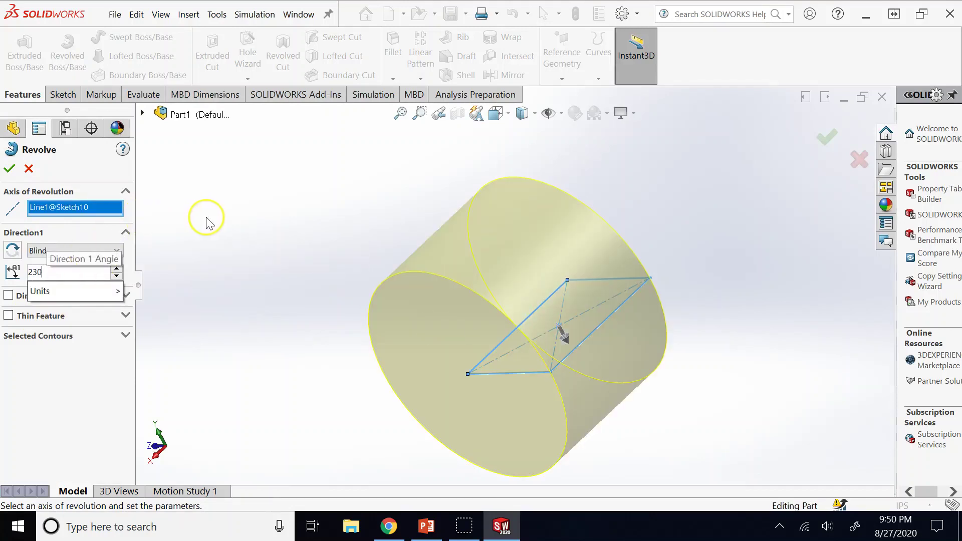
key("Return")
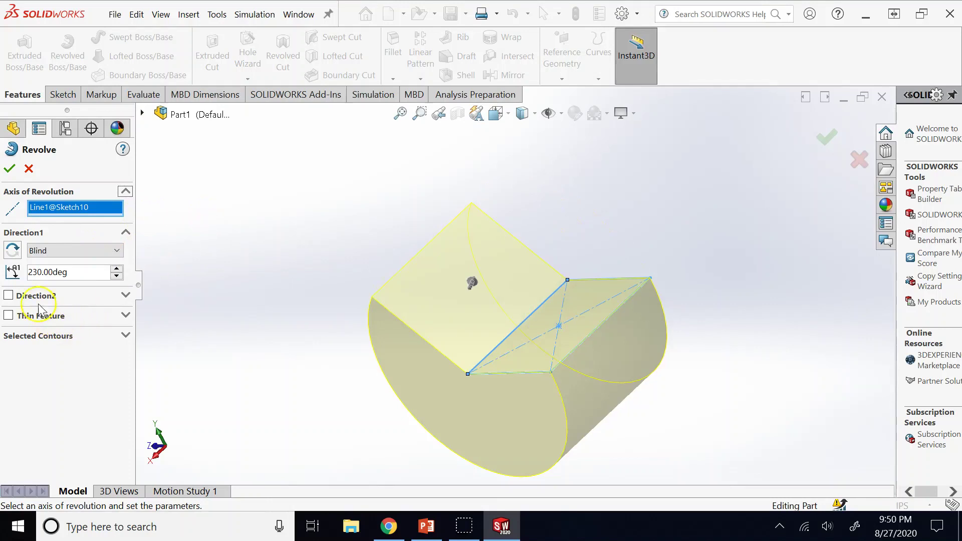
- Make it a thin feature with 0.30in walls, reversing the direction to clear the error
left_click(8, 316)
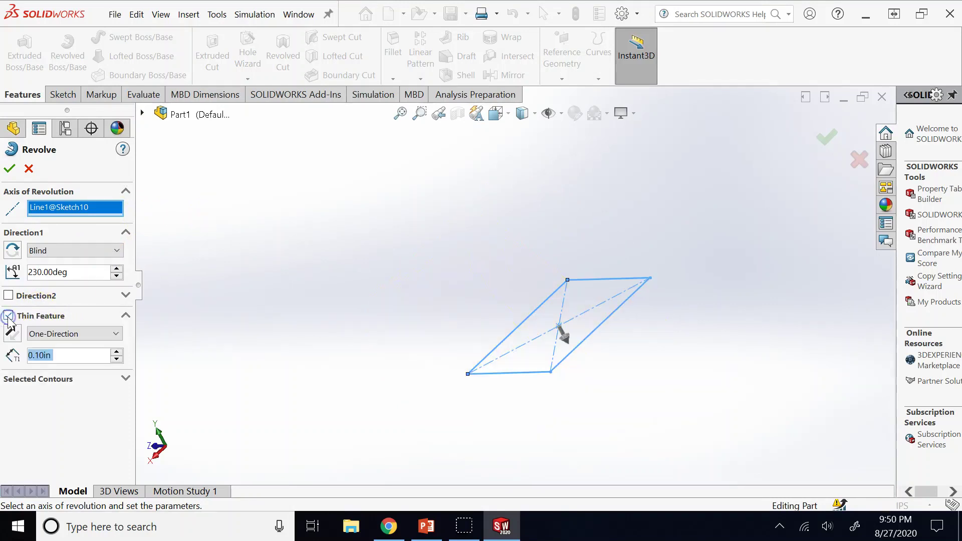
left_click(116, 352)
left_click(116, 352)
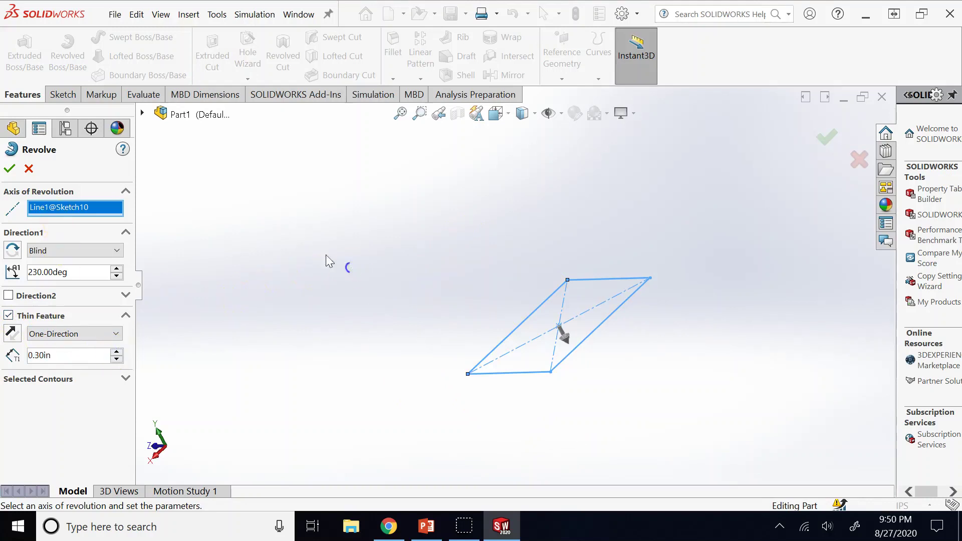
left_click(10, 168)
left_click(361, 252)
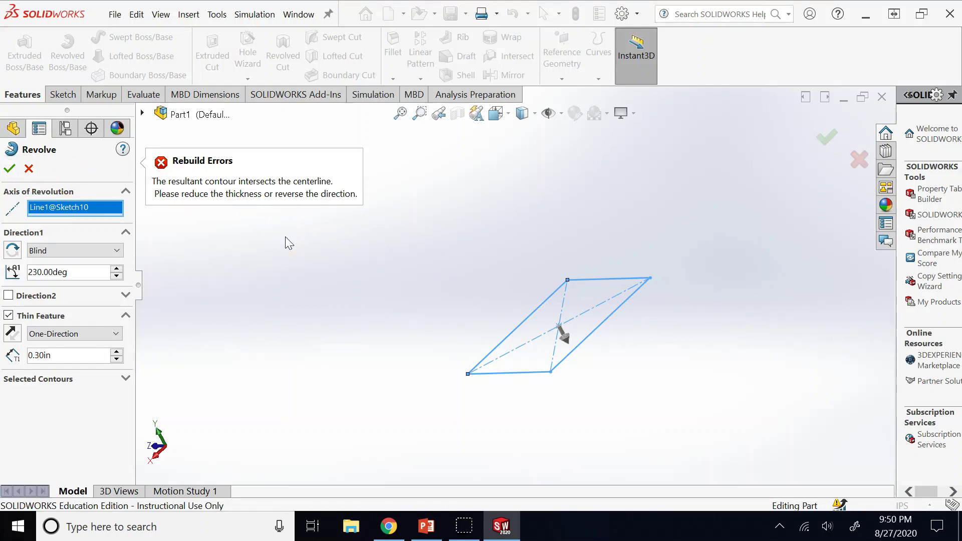
left_click(15, 334)
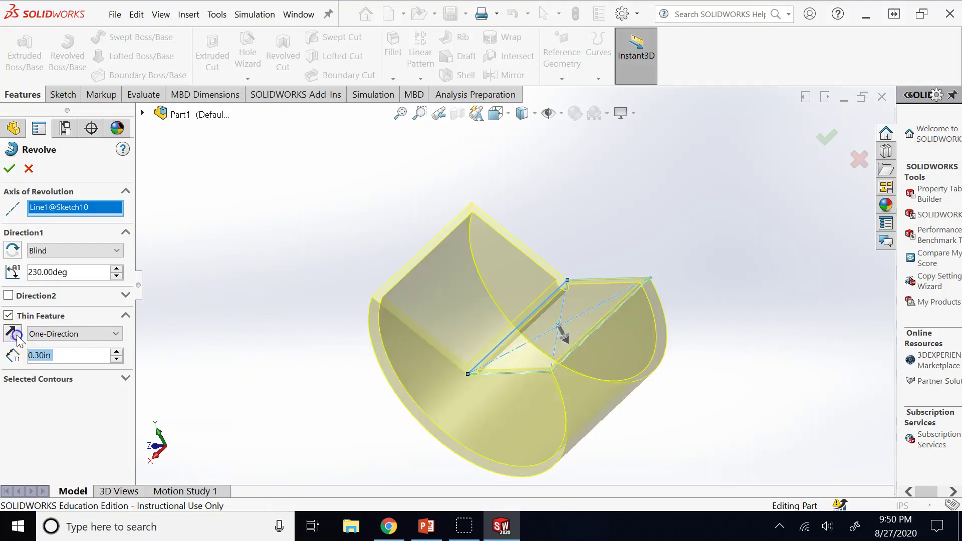
left_click(9, 168)
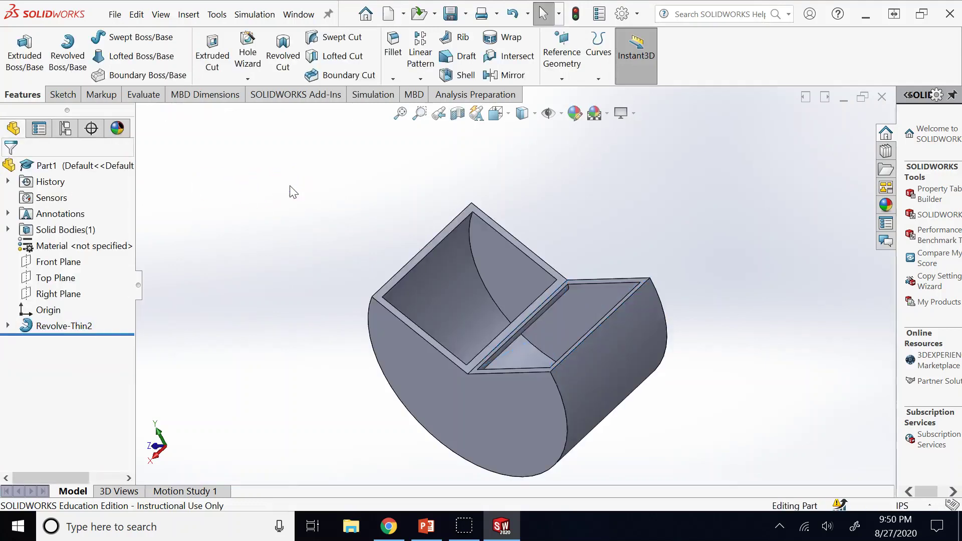
key("shift+Up")
key("shift+Left")
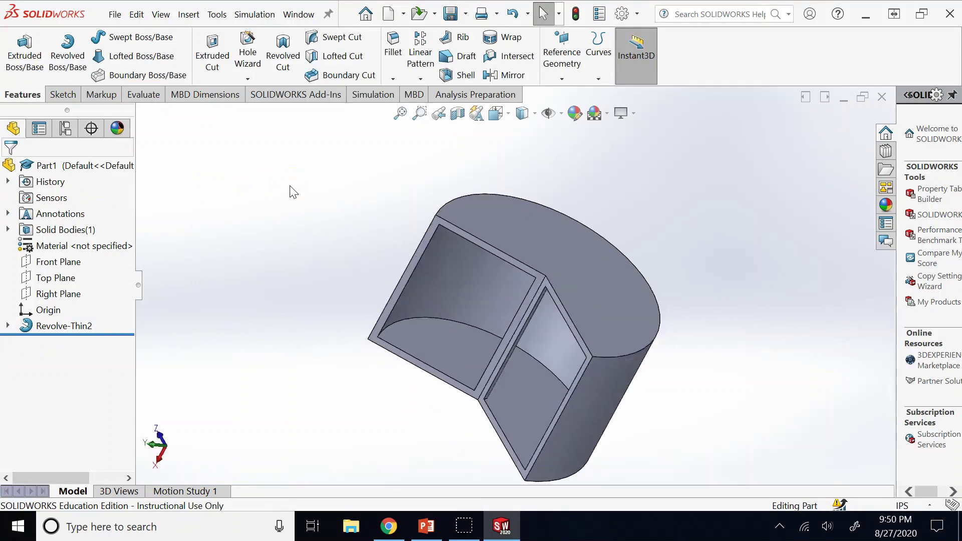
key("shift+Left")
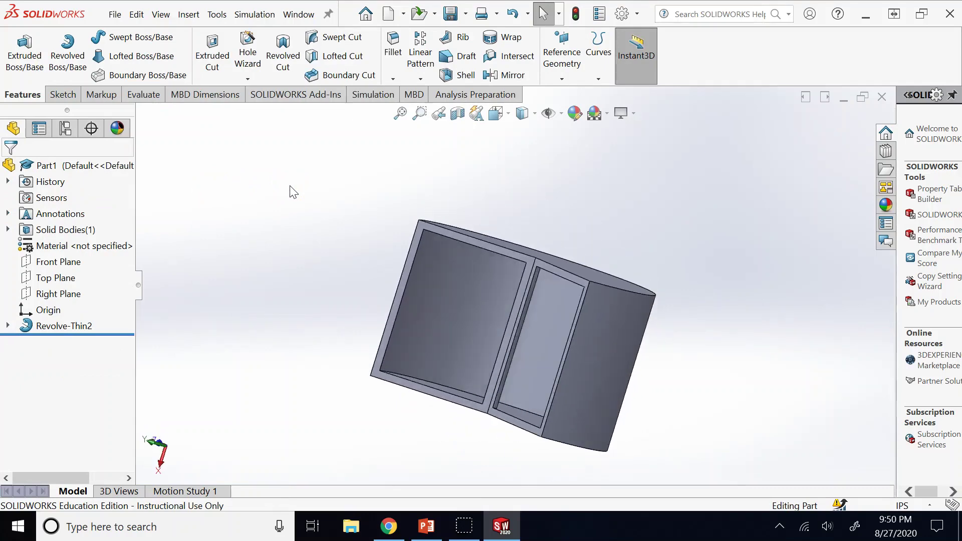
key("Left")
key("Left")
key("Left")
key("Left")
key("Left")
key("Left")
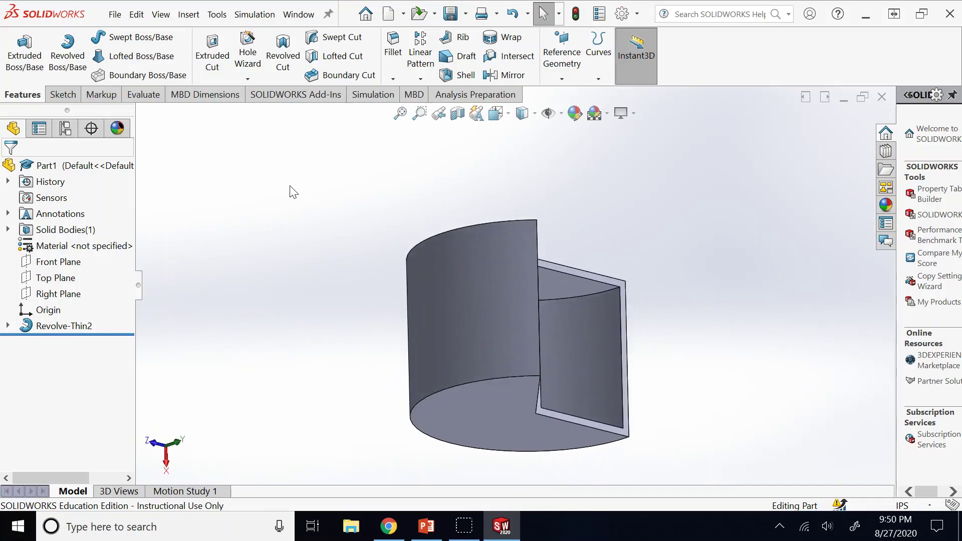
key("Left")
key("Left")
key("Left")
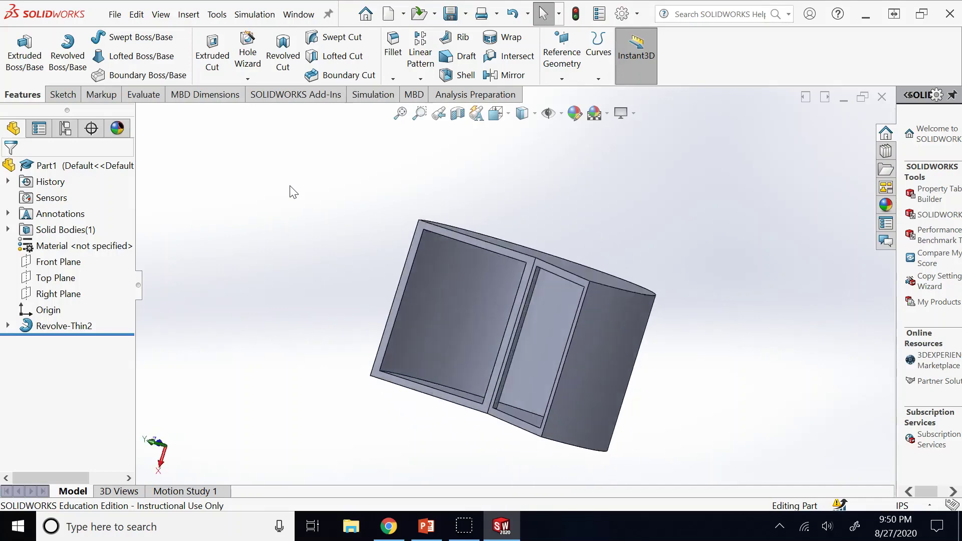
- Delete Revolve-Thin2, edit Sketch10, and remove the rectangle's top and right edges
right_click(50, 326)
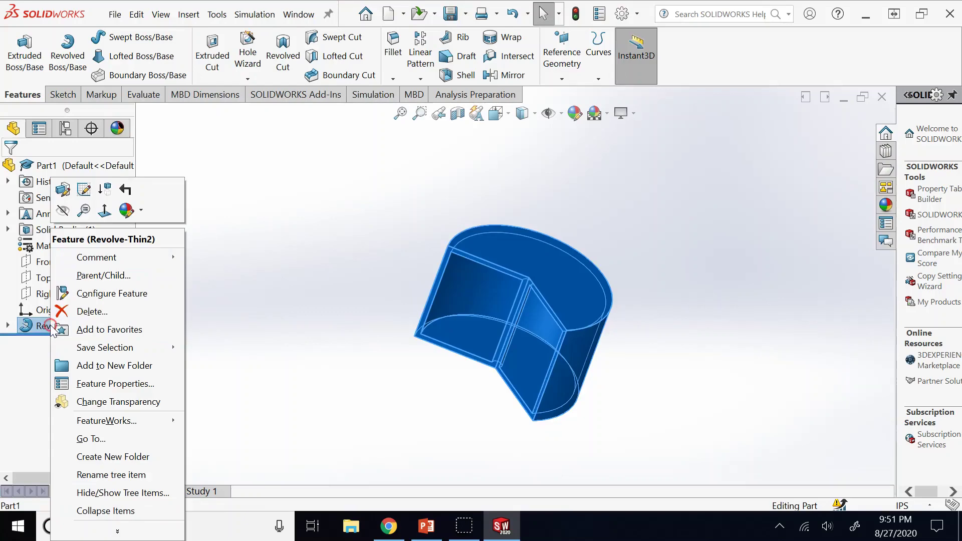
left_click(104, 312)
left_click(867, 227)
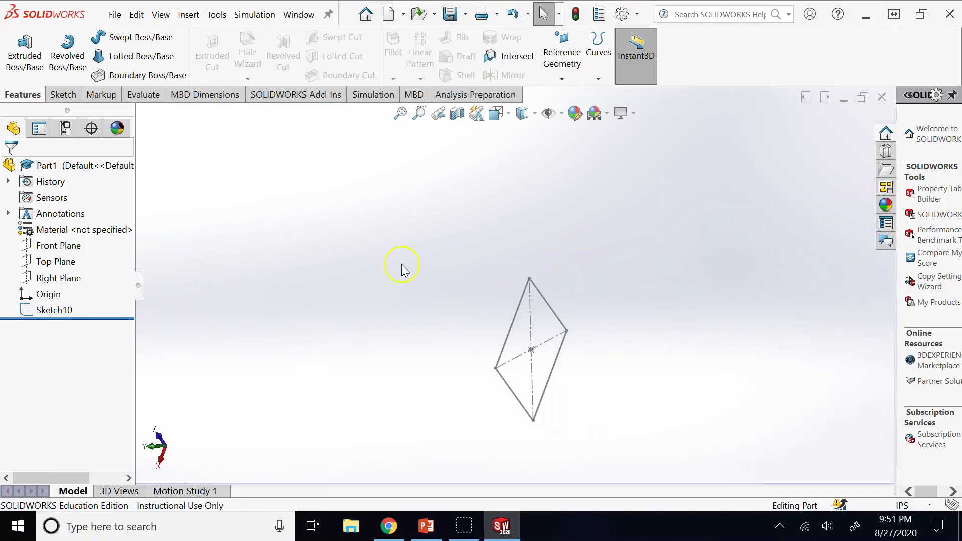
left_click(60, 310)
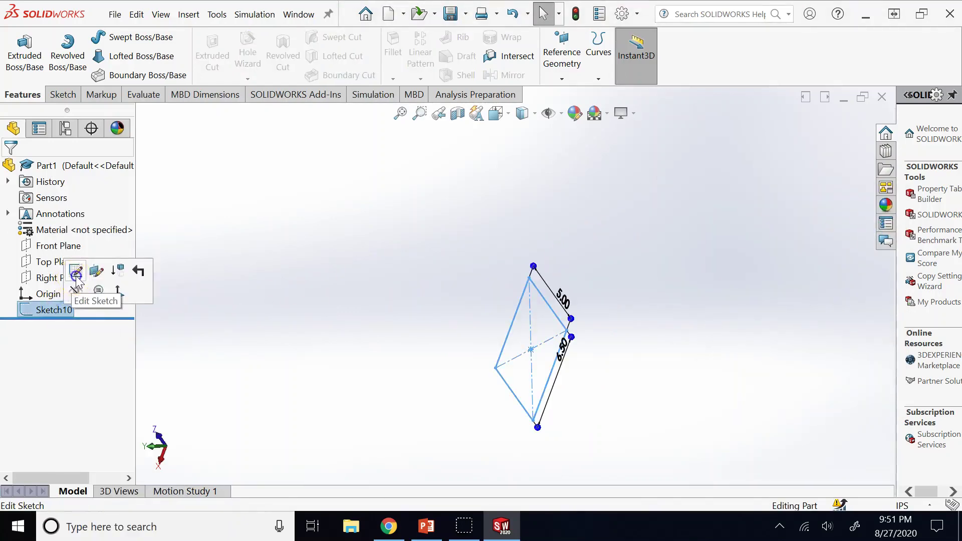
left_click(76, 271)
key("ctrl+8")
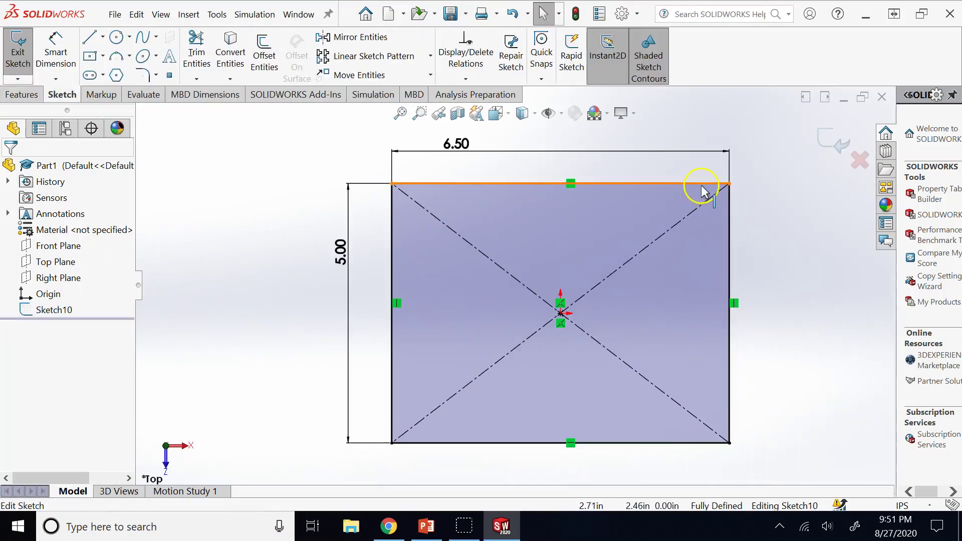
left_click(701, 184)
key("Delete")
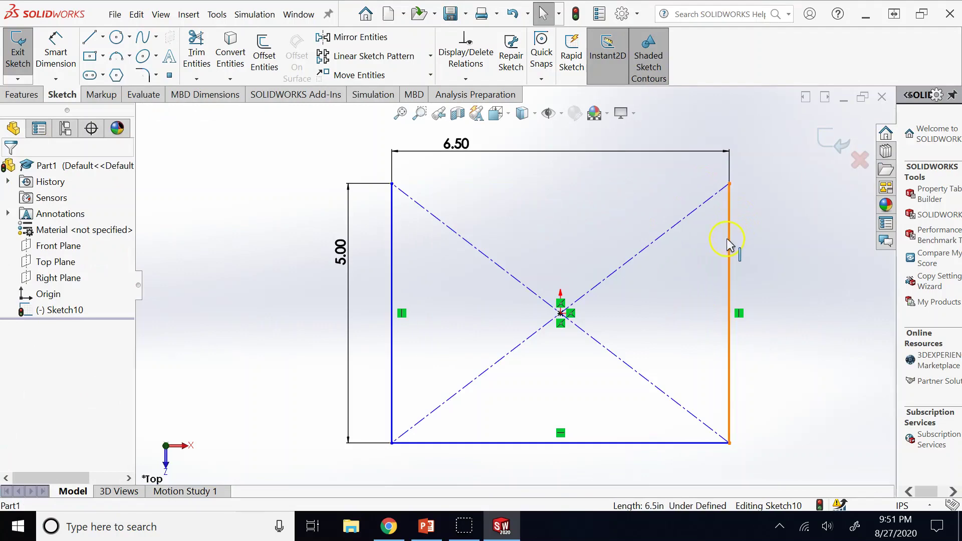
left_click(730, 186)
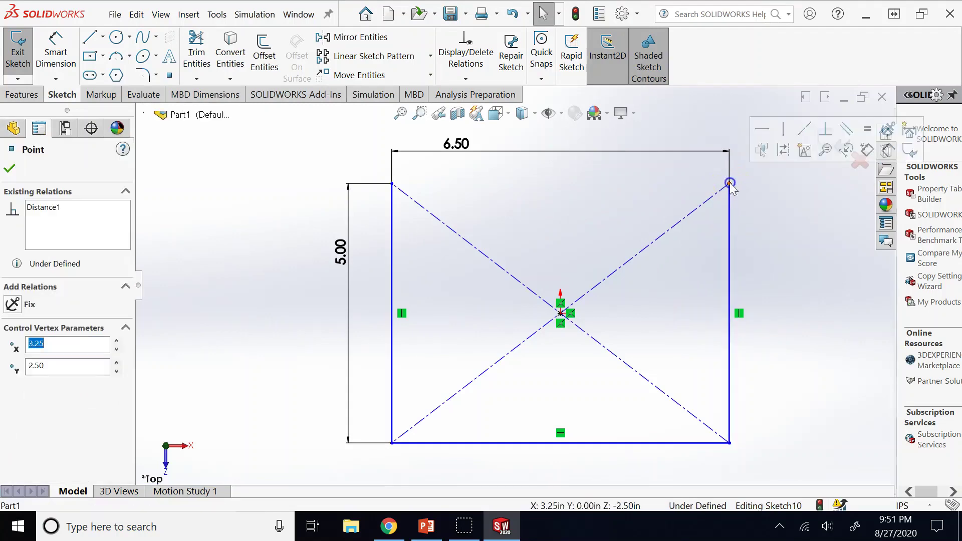
left_click(730, 196)
key("Delete")
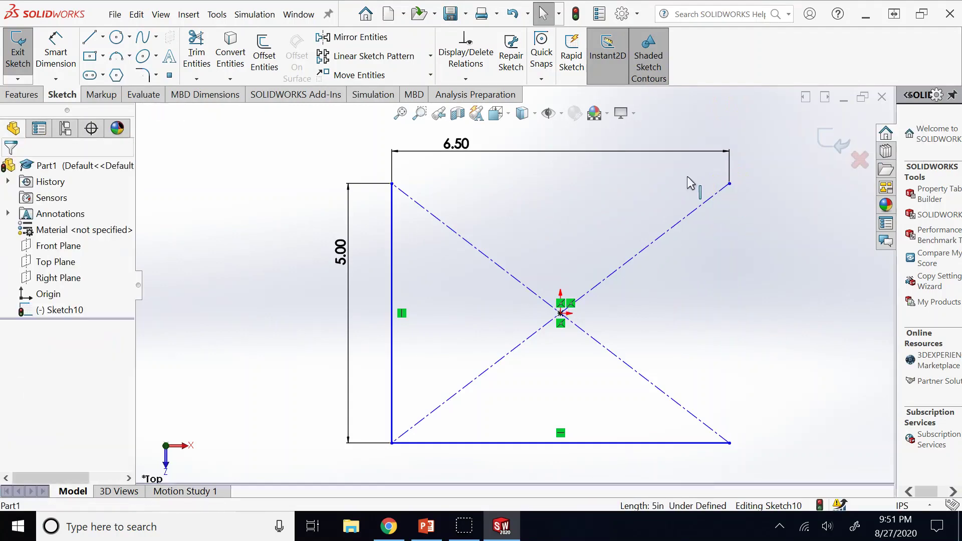
- Delete the diagonals, their dimension and all remaining rectangle geometry
left_click(90, 38)
left_click(391, 184)
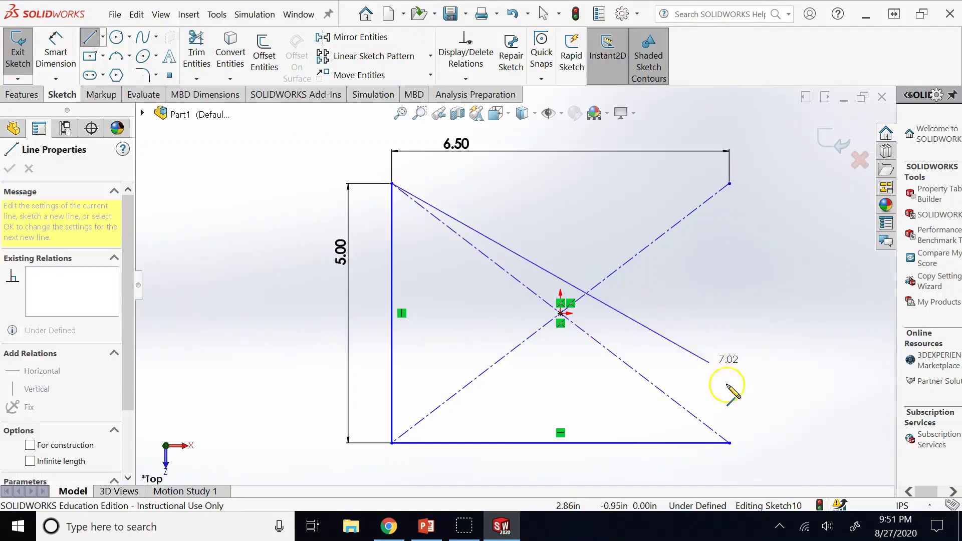
left_click(729, 443)
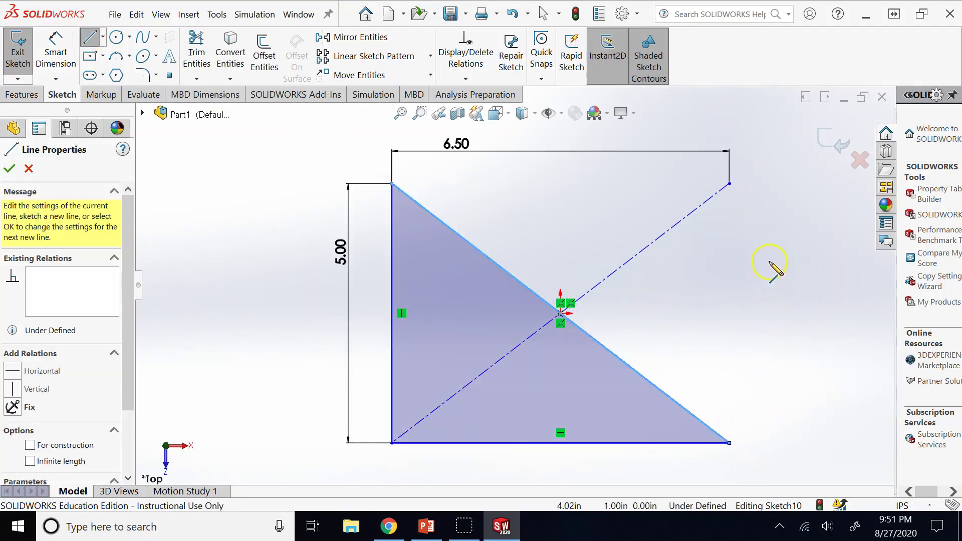
key("ctrl+z")
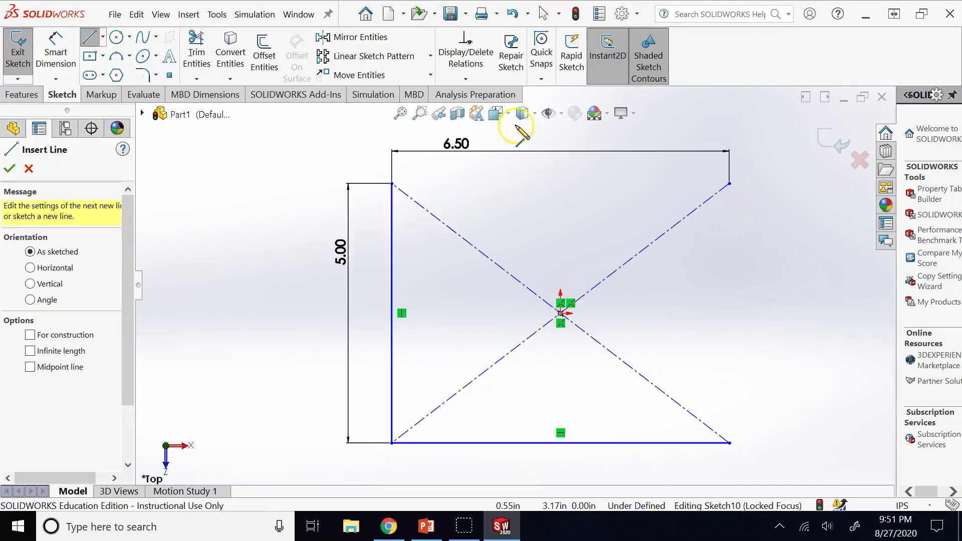
key("Escape")
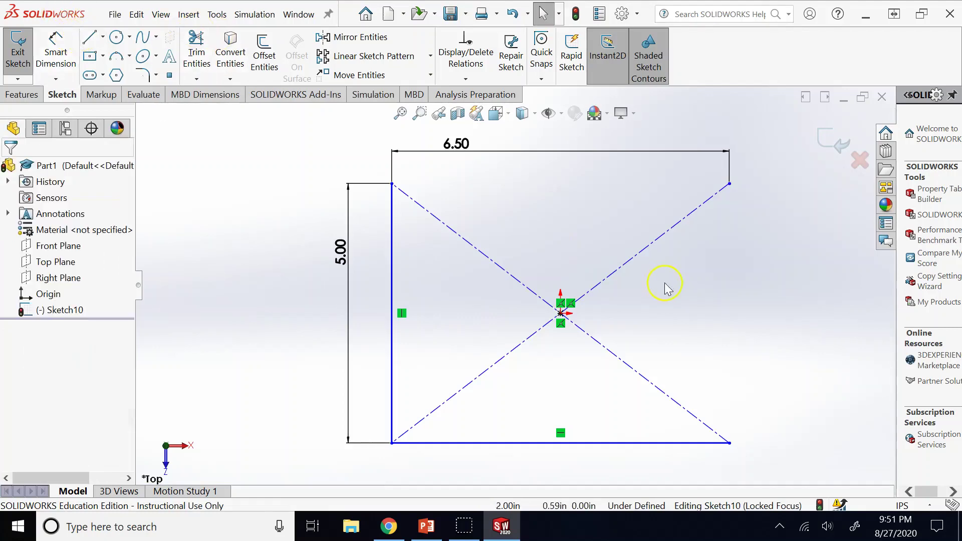
left_click(648, 248)
key("Delete")
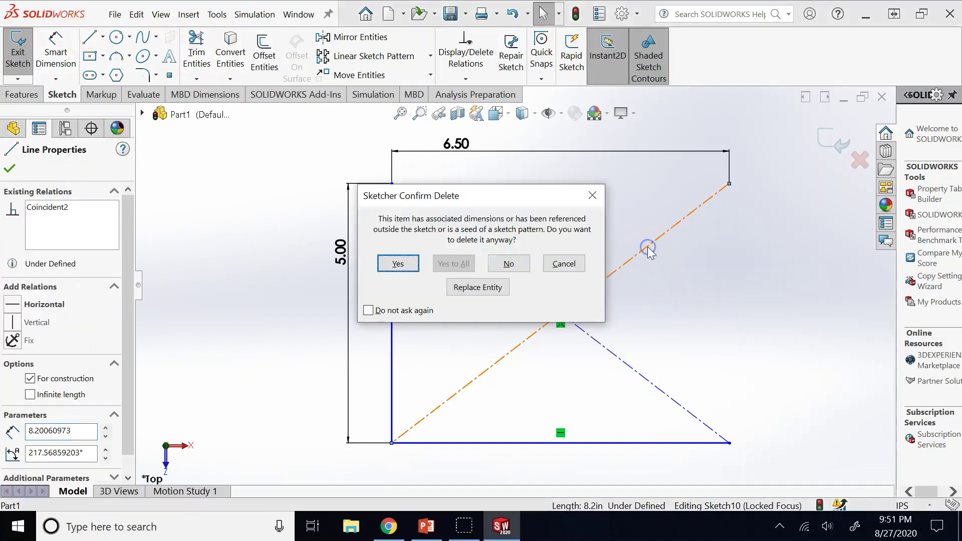
left_click(398, 263)
left_click(542, 302)
key("Delete")
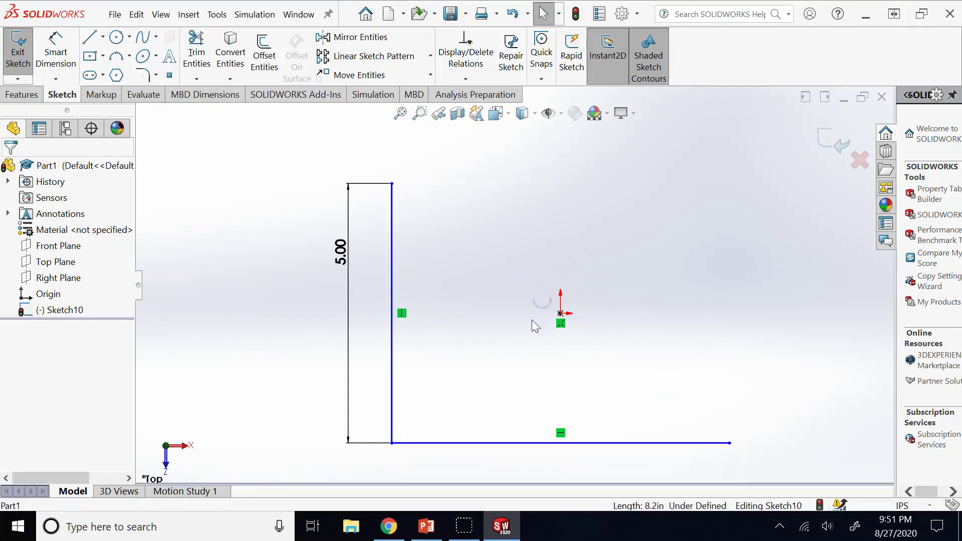
left_click_drag(800, 473, 330, 168)
key("Delete")
- Draw a closed right triangle with its vertical edge rising from the origin, then exit
left_click(89, 38)
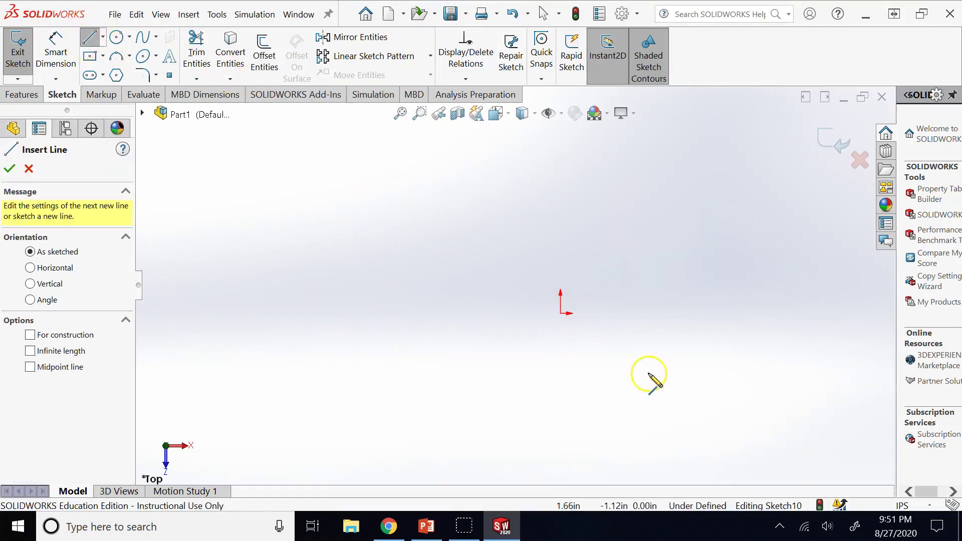
left_click(560, 313)
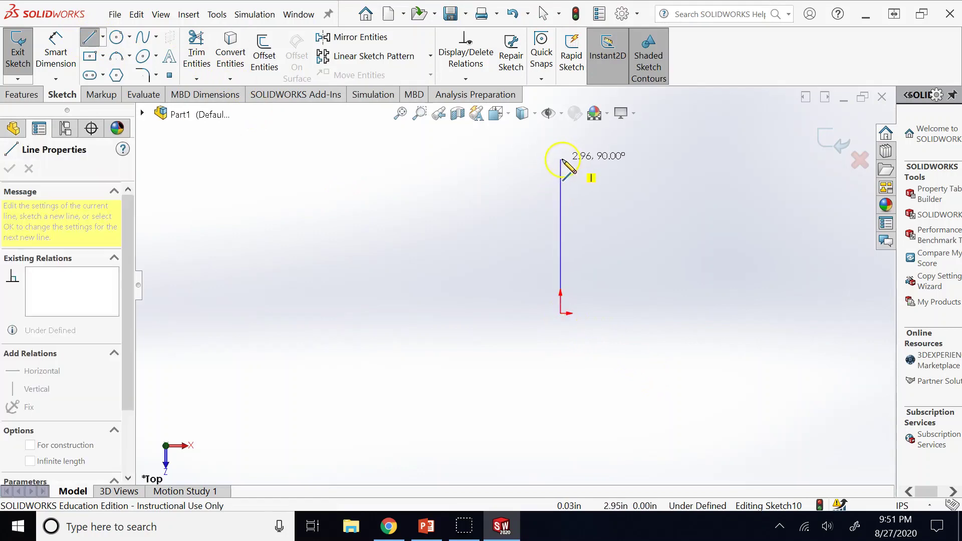
left_click(560, 161)
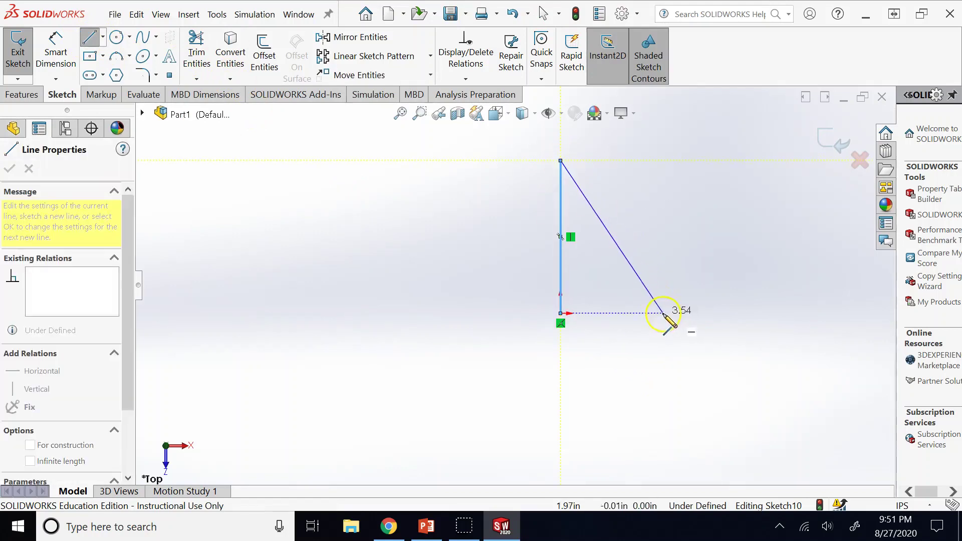
left_click(662, 313)
left_click(561, 313)
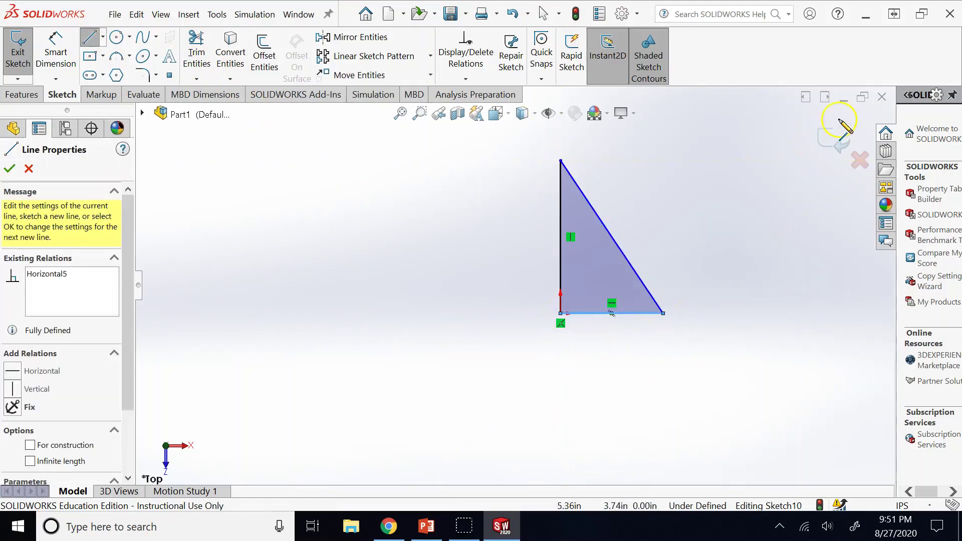
left_click(833, 131)
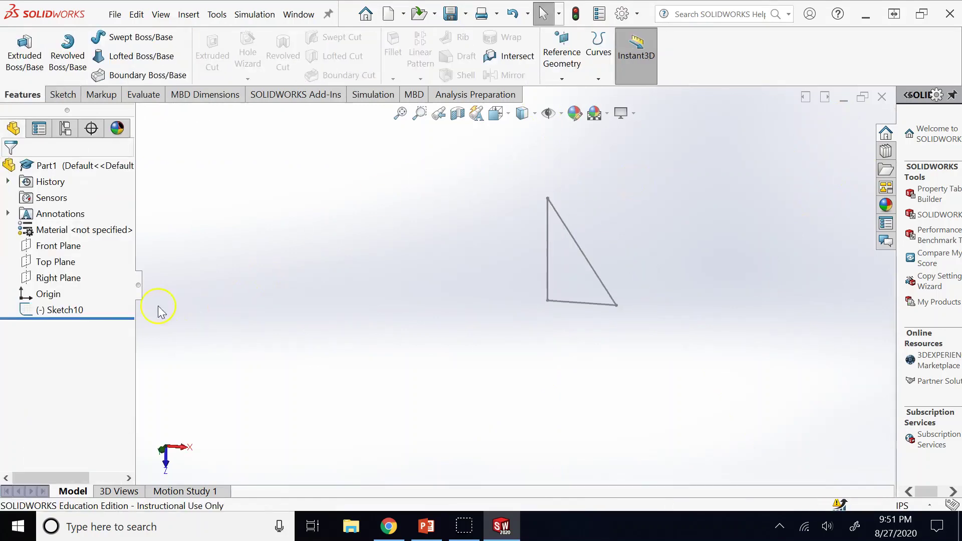
- Revolve the triangle 360° about its vertical edge into the solid cone Revolve2
left_click(96, 313)
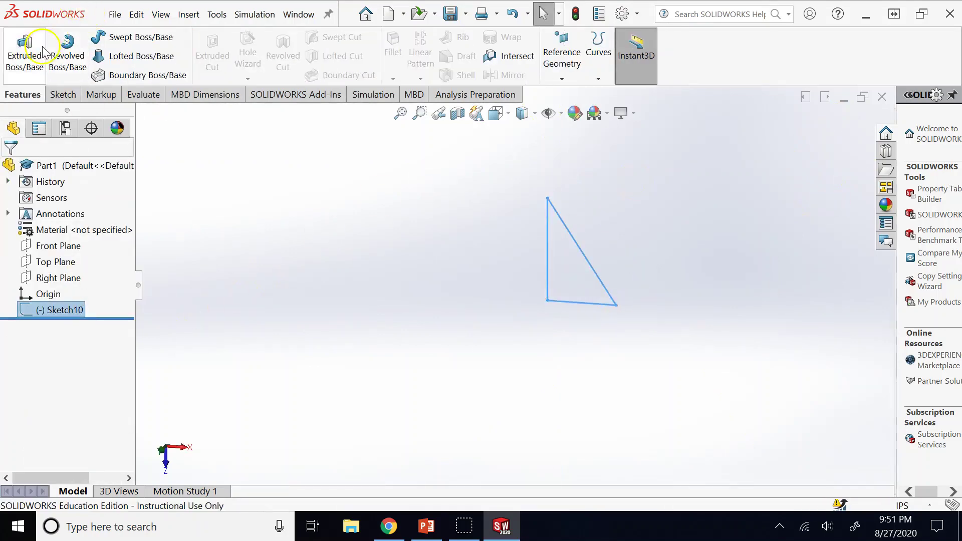
left_click(78, 54)
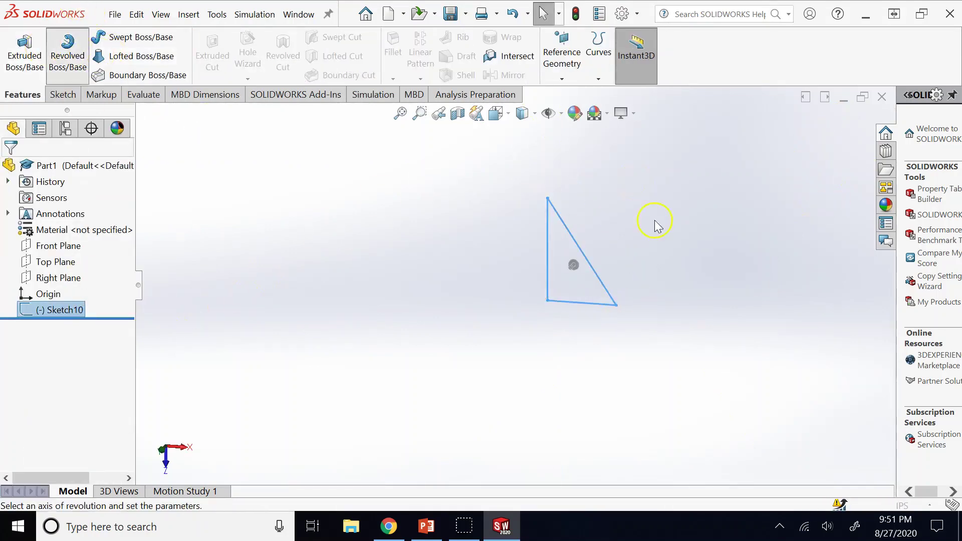
left_click(547, 231)
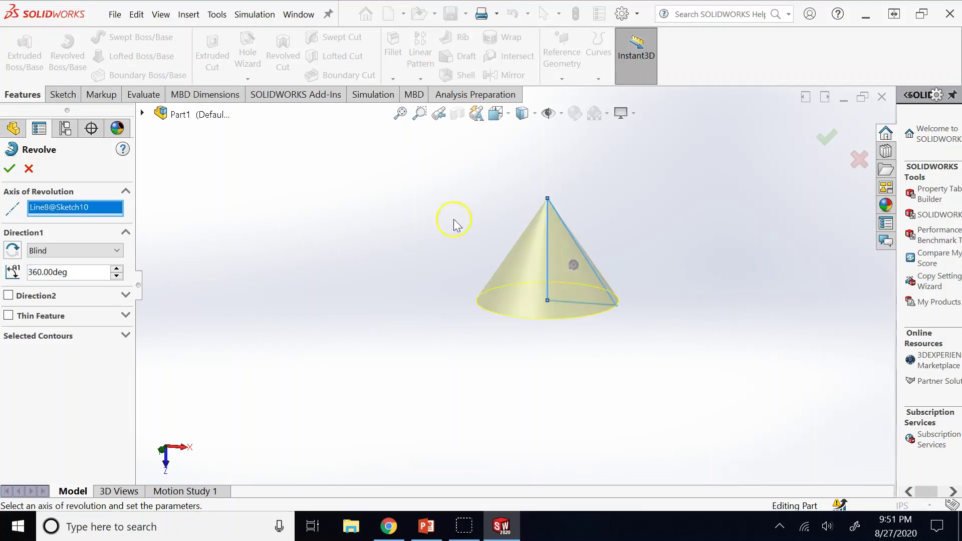
left_click(11, 169)
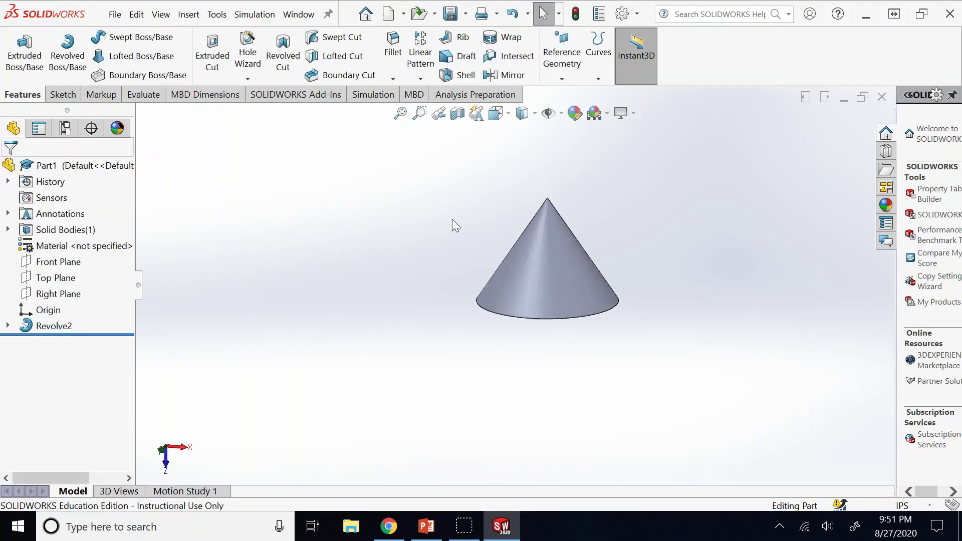
left_click(9, 325)
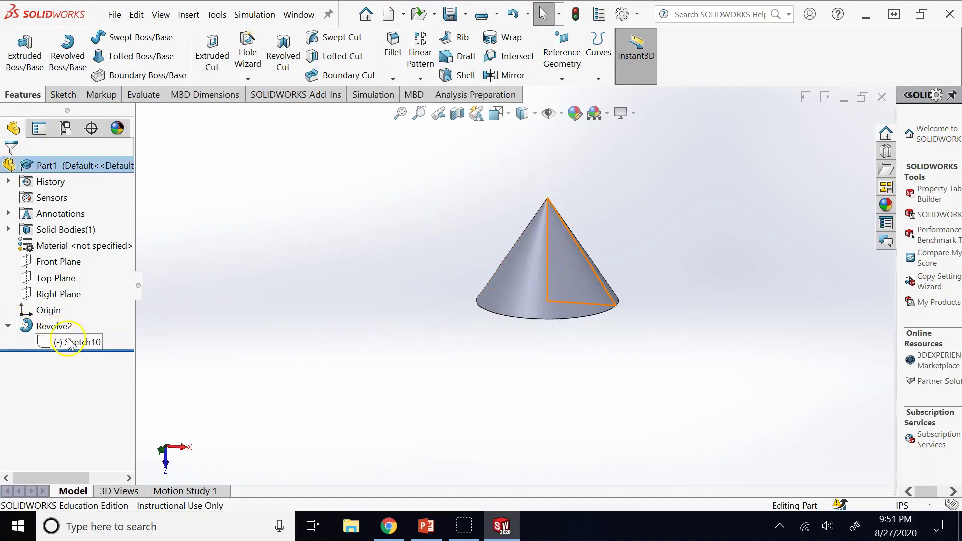
left_click(72, 341)
- Edit Sketch10 and delete the triangle's slanted line and base
left_click(85, 304)
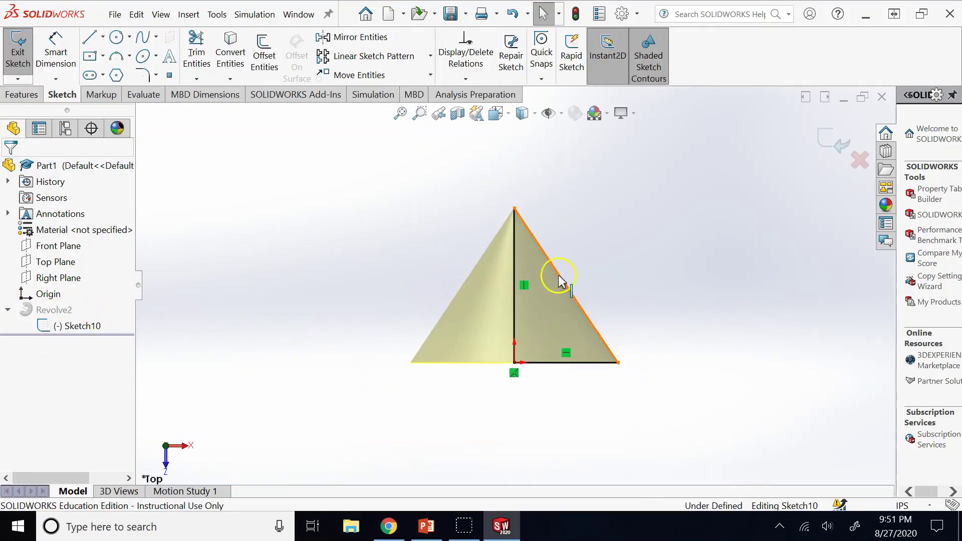
left_click(556, 275)
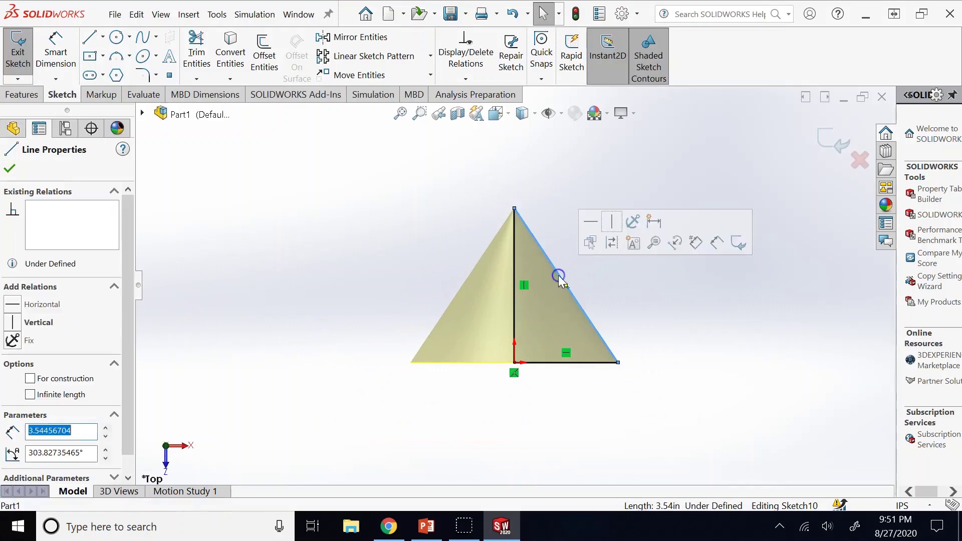
left_click(589, 362)
key("Delete")
left_click(591, 322)
key("Delete")
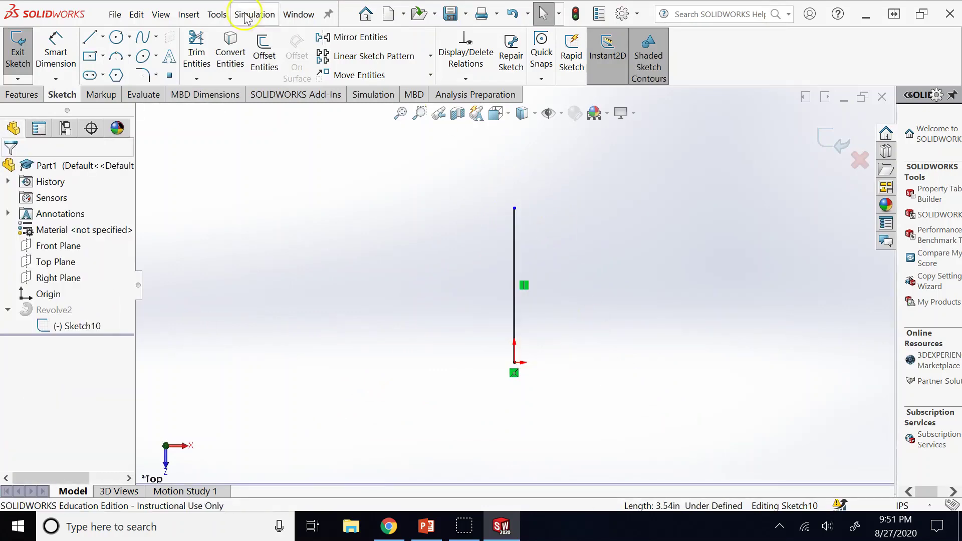
- Draw a 3-point half-circle arc between the vertical line's ends and exit the sketch
left_click(118, 56)
left_click_drag(514, 208, 518, 365)
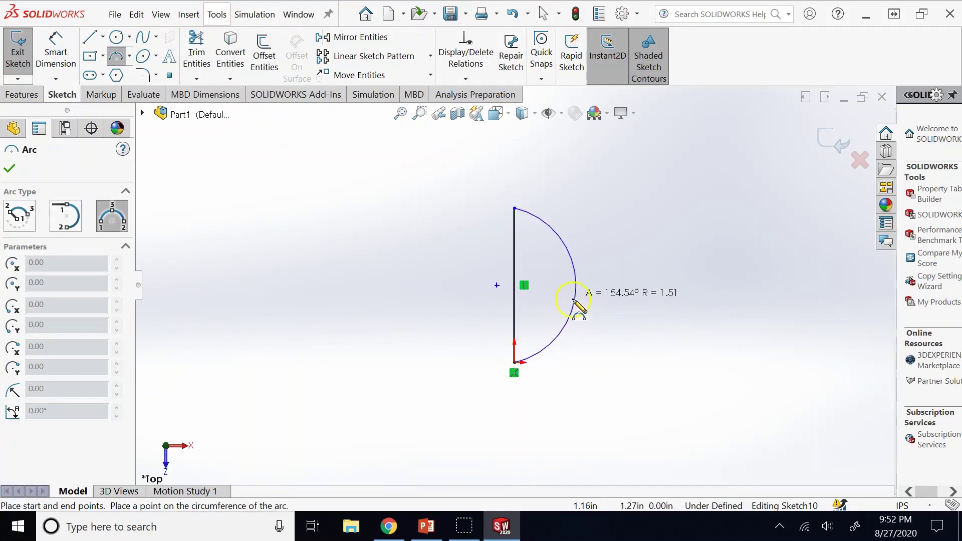
left_click(590, 277)
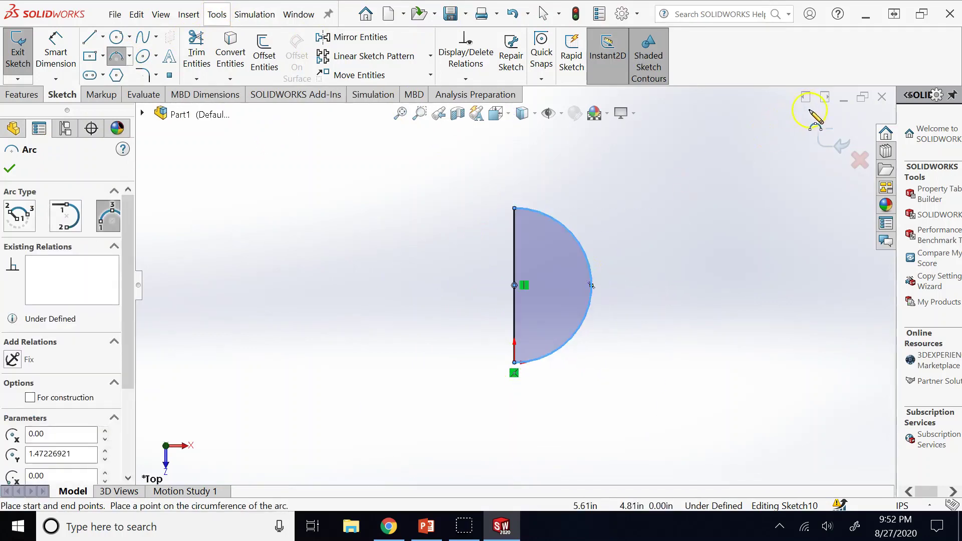
left_click(826, 141)
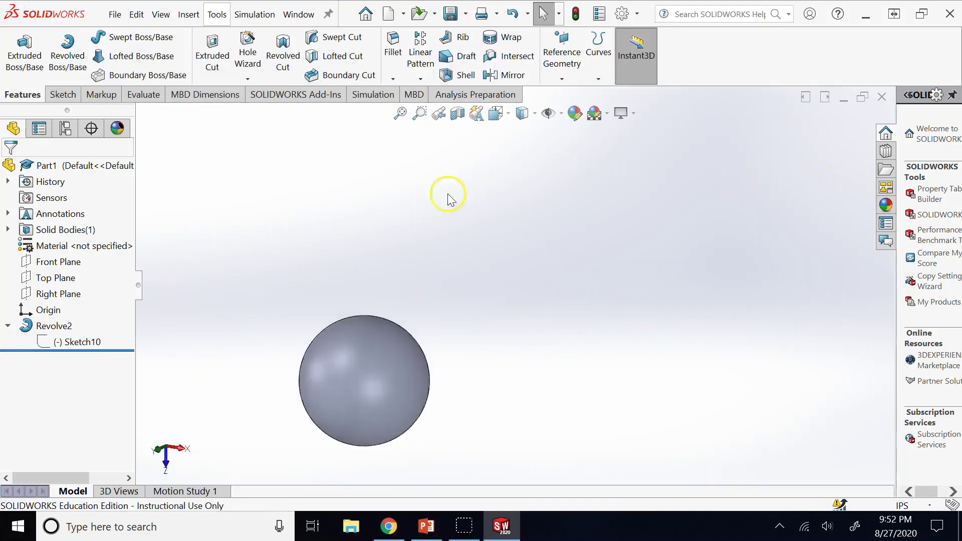
scroll(319, 414, "up", 3)
middle_click_drag(319, 414, 510, 350)
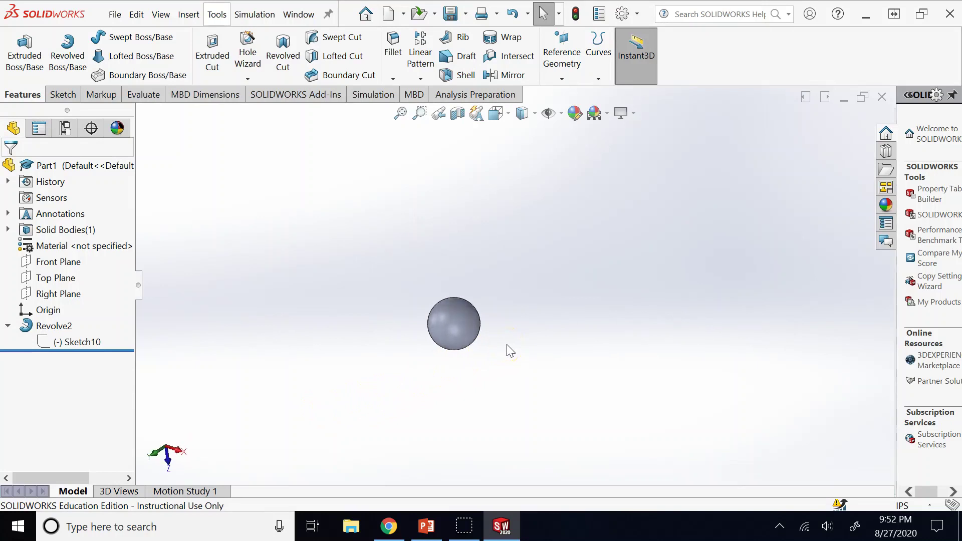
- Delete Sketch10's arc and line, then draw a circle of radius about 1.44 right of the origin
left_click(82, 342)
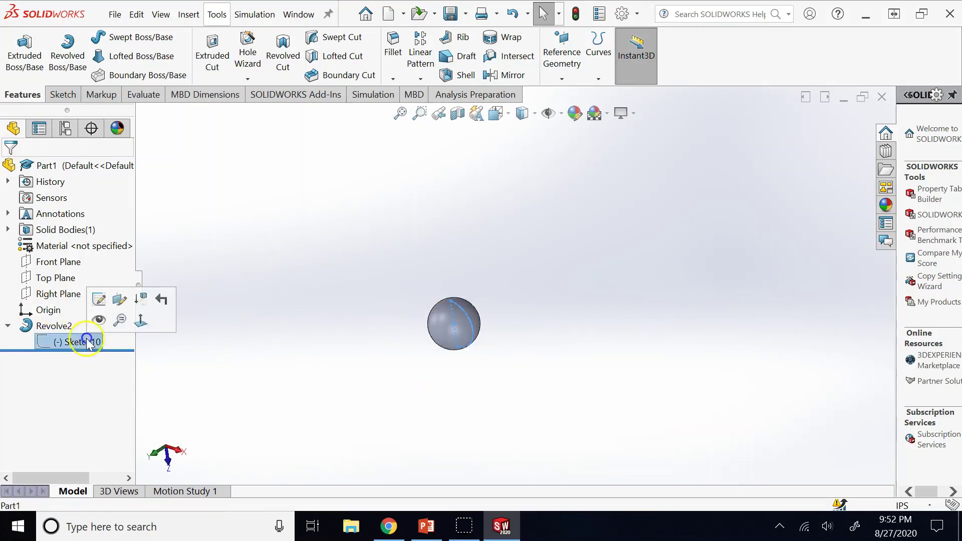
left_click(96, 298)
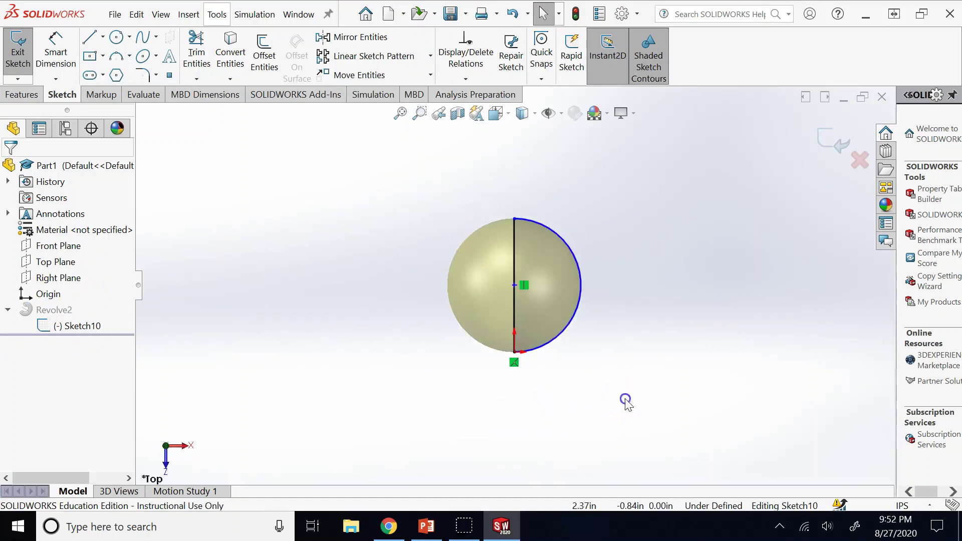
left_click_drag(625, 399, 458, 199)
key("Delete")
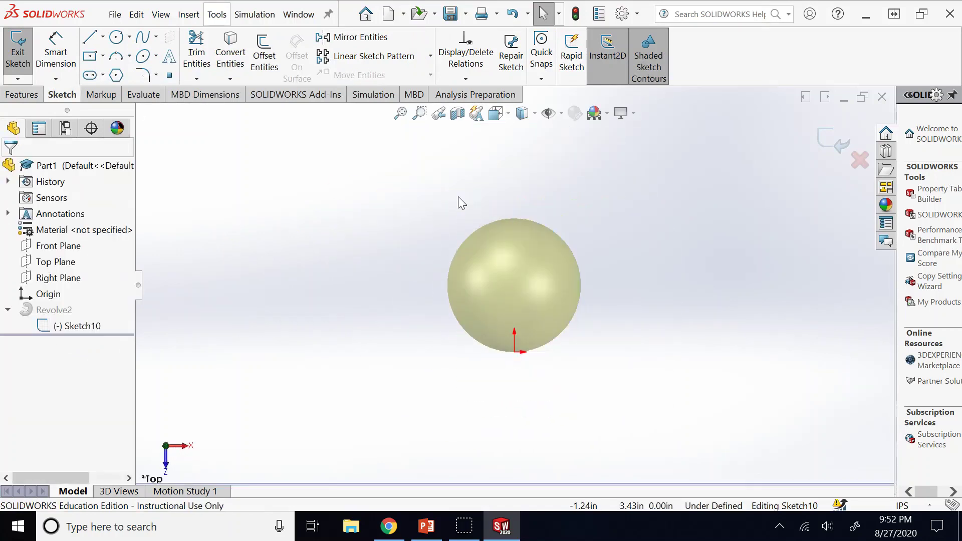
left_click(117, 40)
left_click(676, 351)
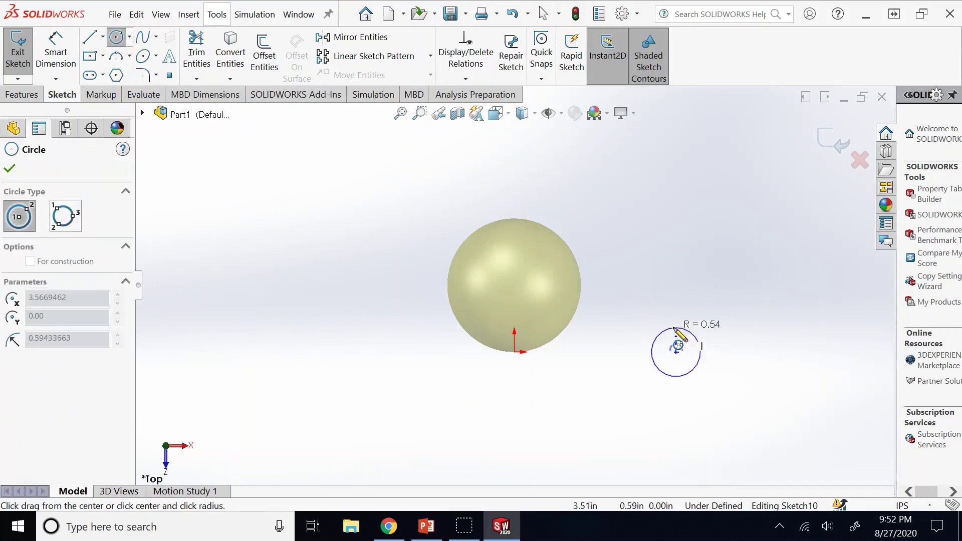
left_click(674, 287)
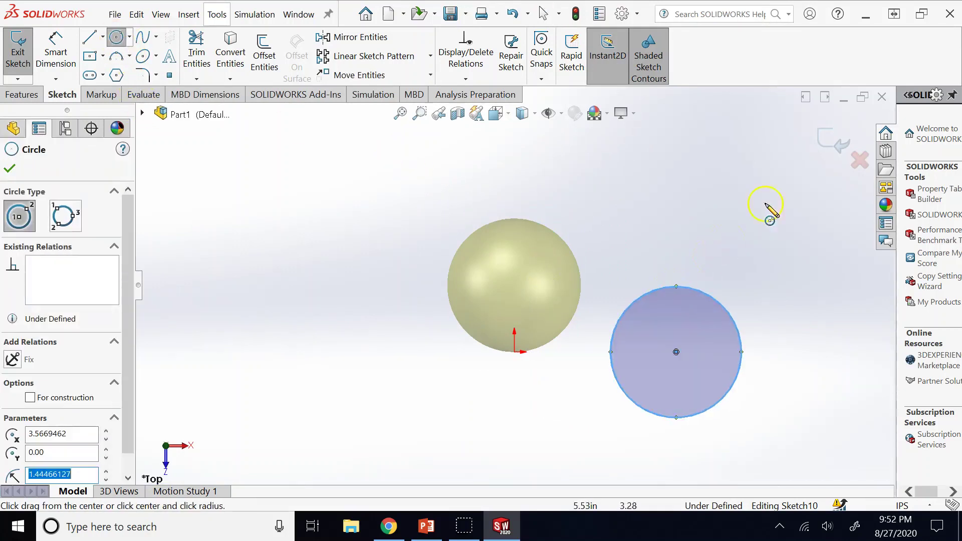
left_click(827, 141)
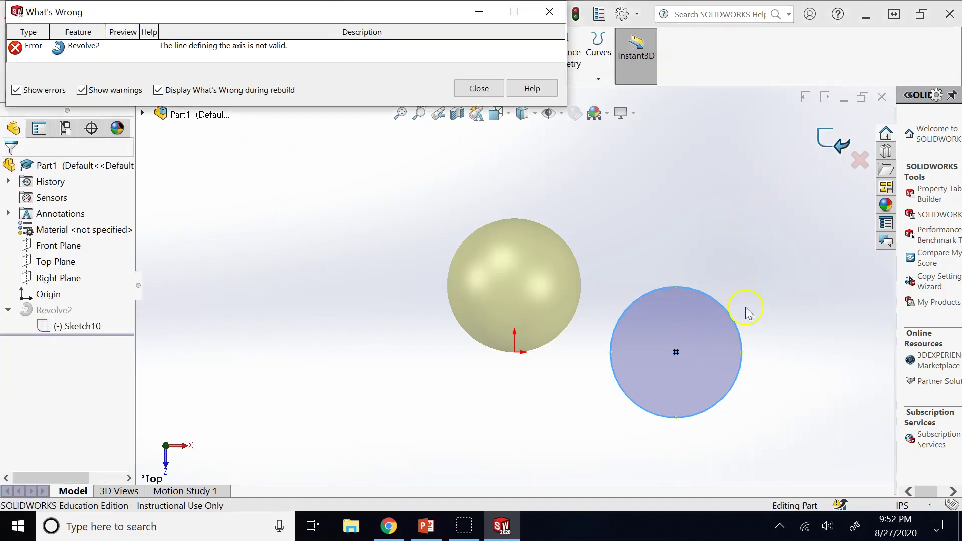
- Close the error report, delete Revolve2, and start a new sketch on the Top Plane
left_click(479, 88)
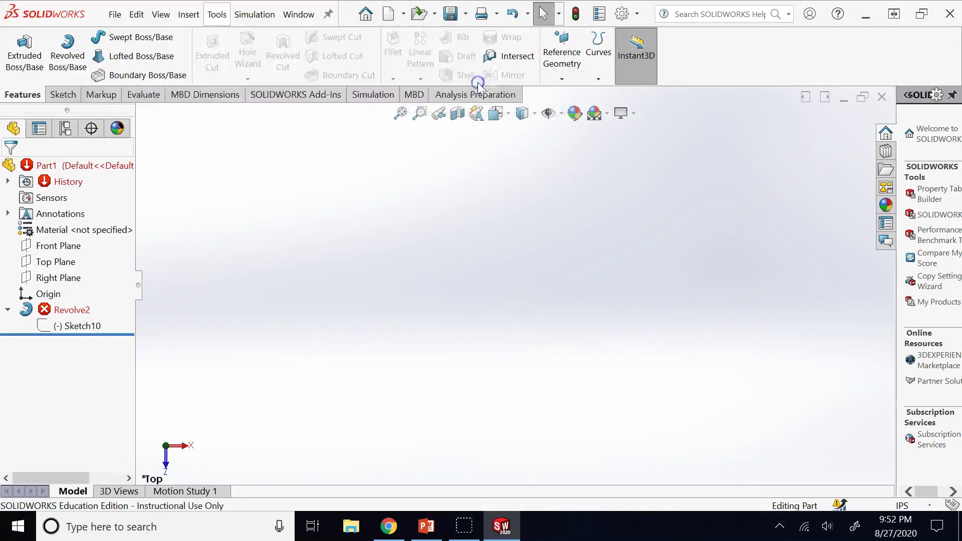
right_click(70, 309)
left_click(111, 310)
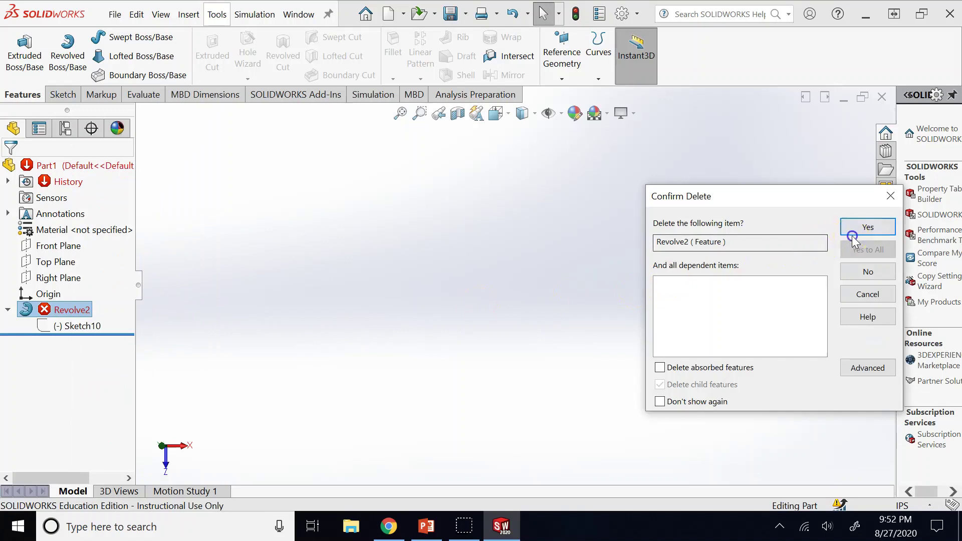
left_click(866, 228)
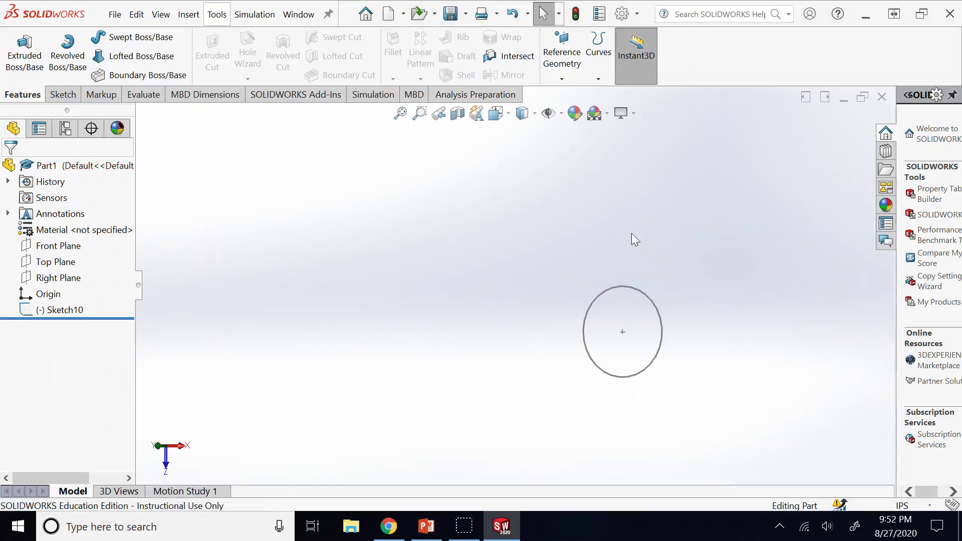
key("ctrl+7")
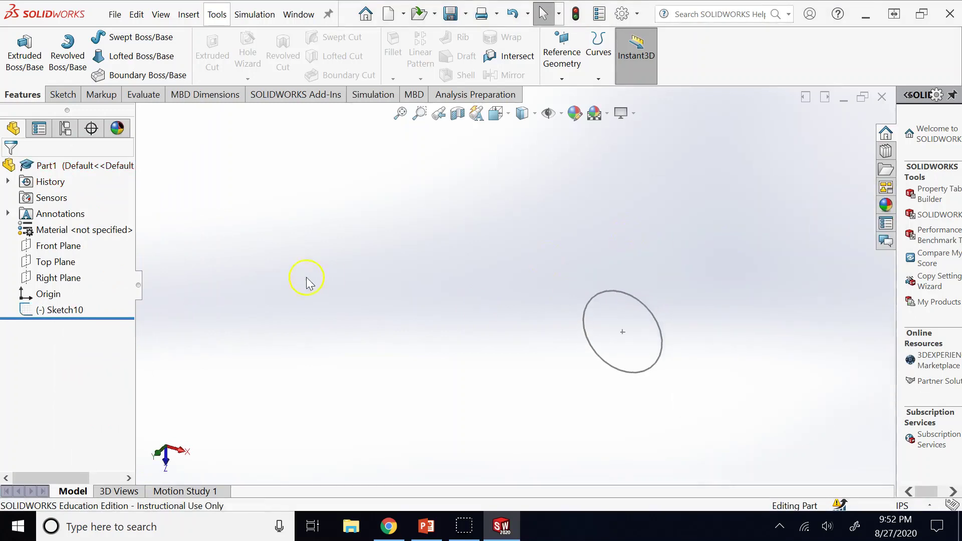
left_click(70, 260)
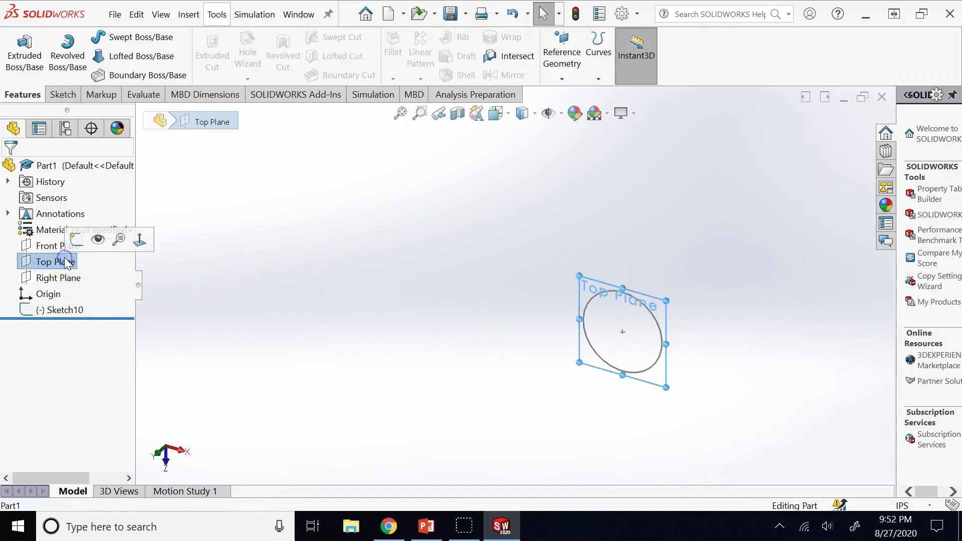
left_click(74, 241)
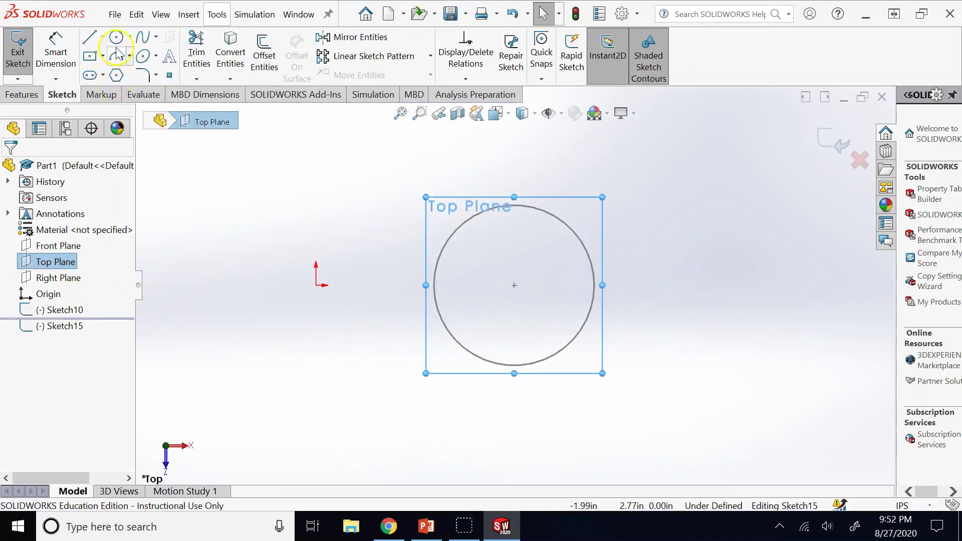
- Draw a vertical centerline about 2.13 up from the origin in Sketch15 and exit
left_click(102, 36)
left_click(106, 72)
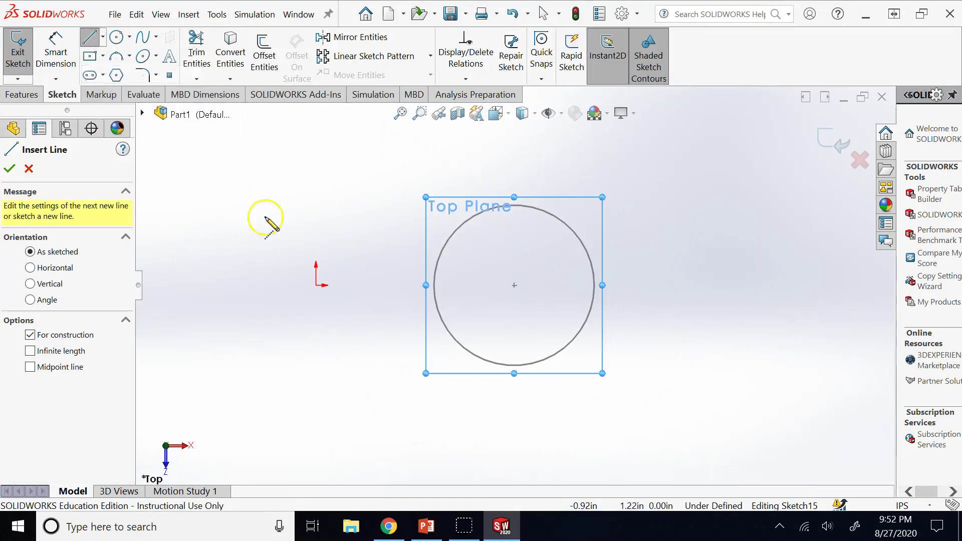
left_click(315, 285)
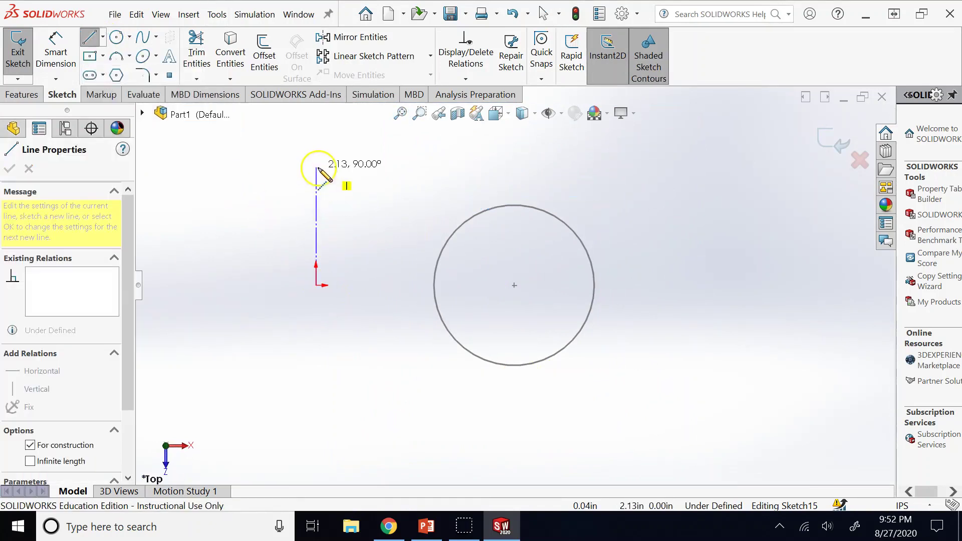
left_click(316, 147)
left_click(827, 140)
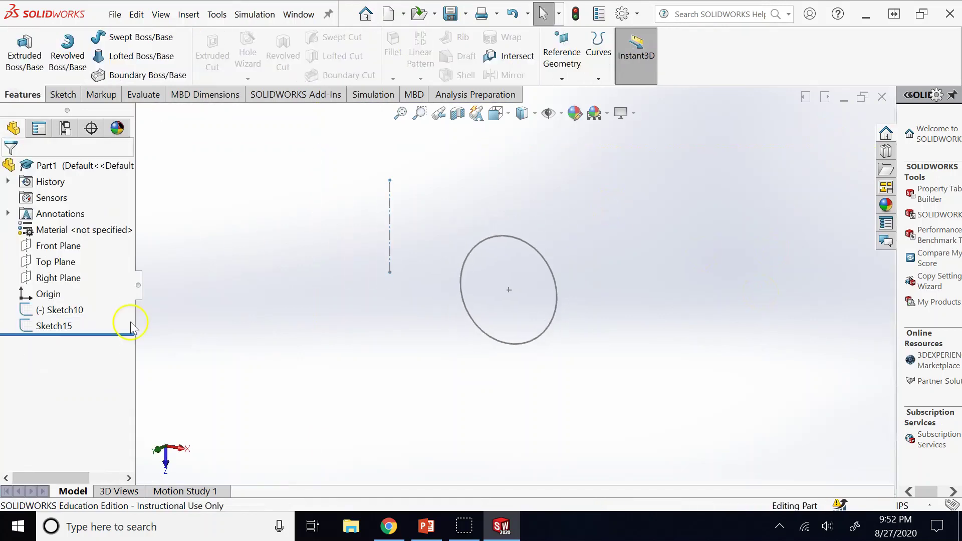
- Revolve Sketch10's circle 360° about the centerline to form the torus Revolve3
left_click(88, 314)
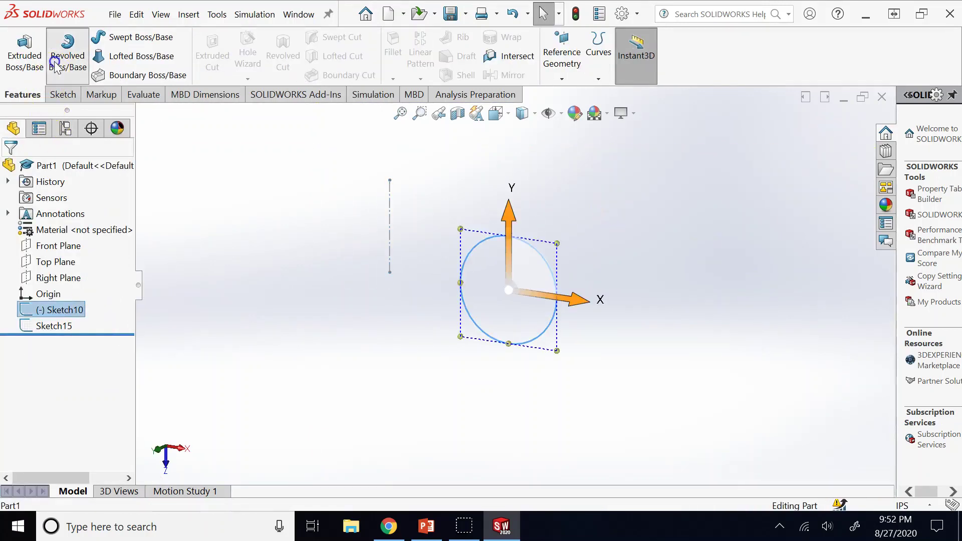
left_click(67, 53)
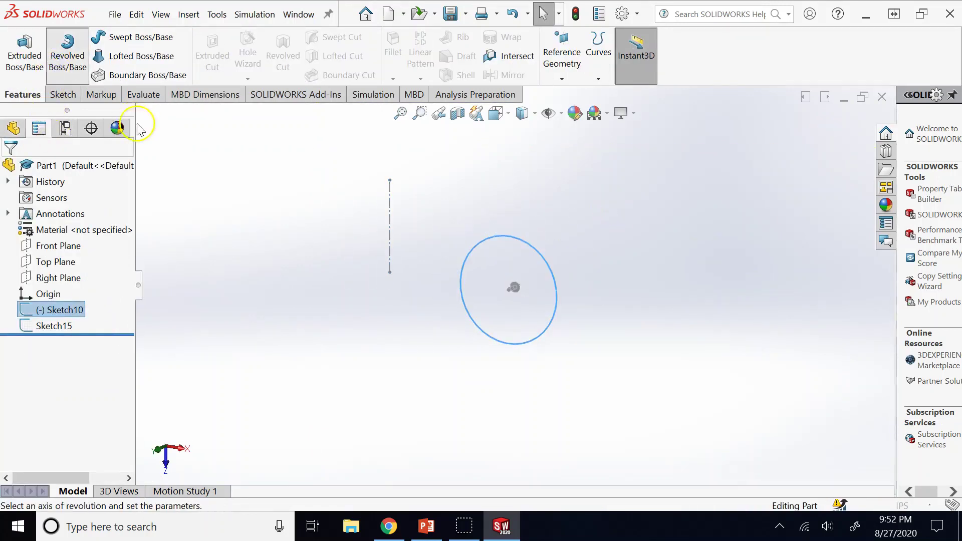
left_click(389, 219)
left_click(9, 169)
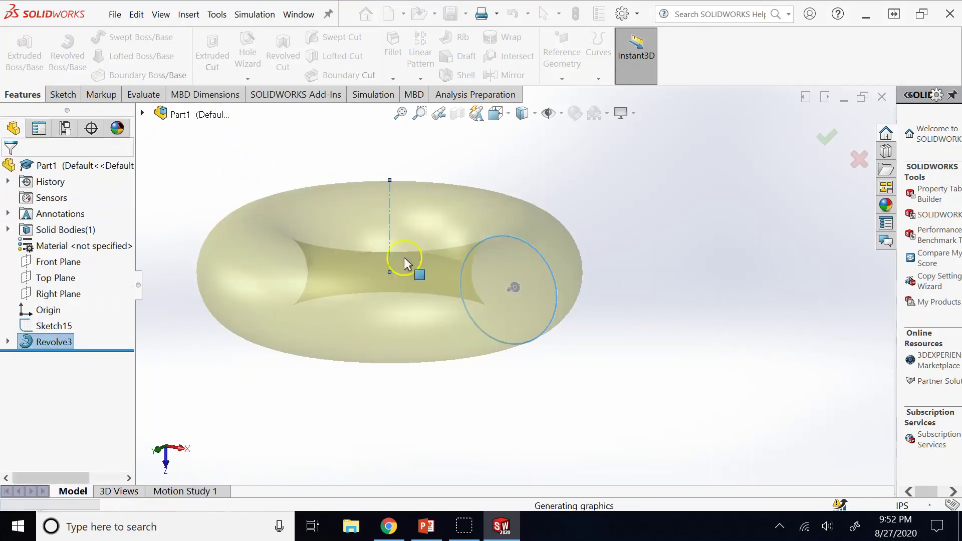
key("Down")
key("Down")
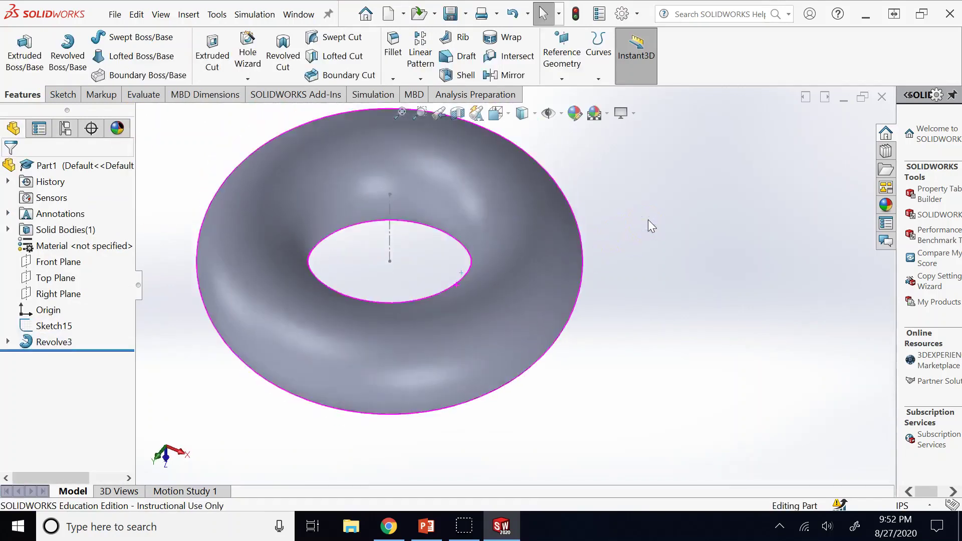
key("Down")
key("Down")
key("Down")
key("Down")
key("Down")
key("Down")
key("Down")
key("Down")
key("Down")
key("Down")
key("Down")
key("Down")
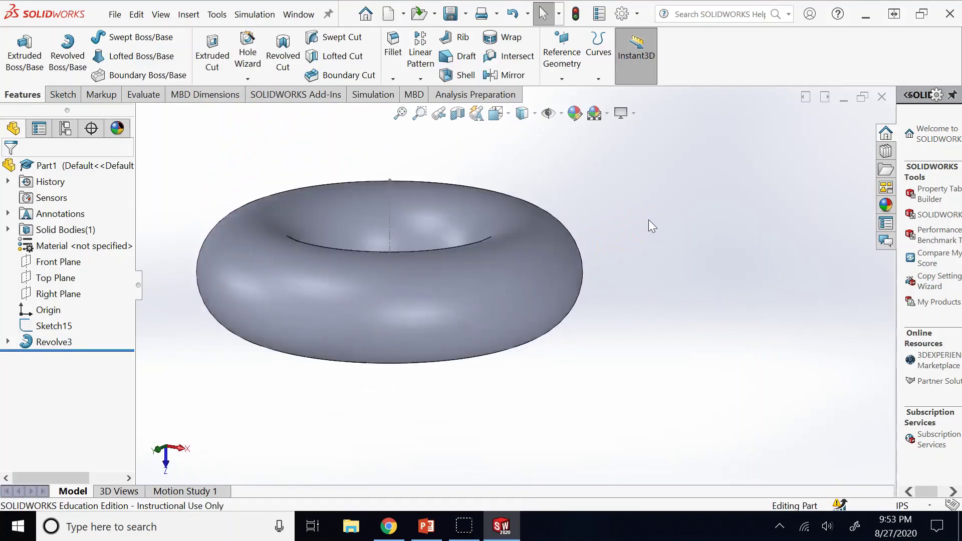
middle_click_drag(588, 180, 523, 185)
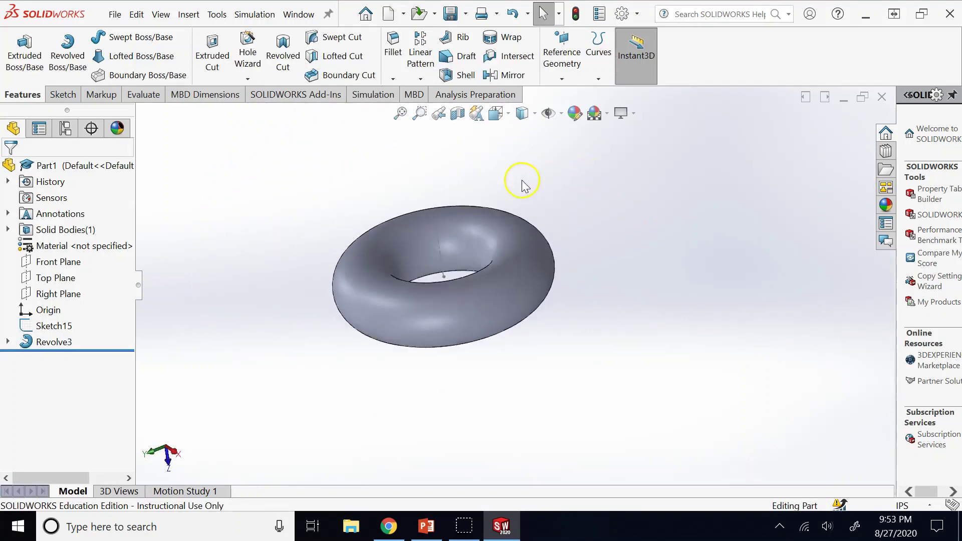
scroll(408, 232, "down", 3)
middle_click_drag(456, 281, 499, 343)
right_click(495, 342)
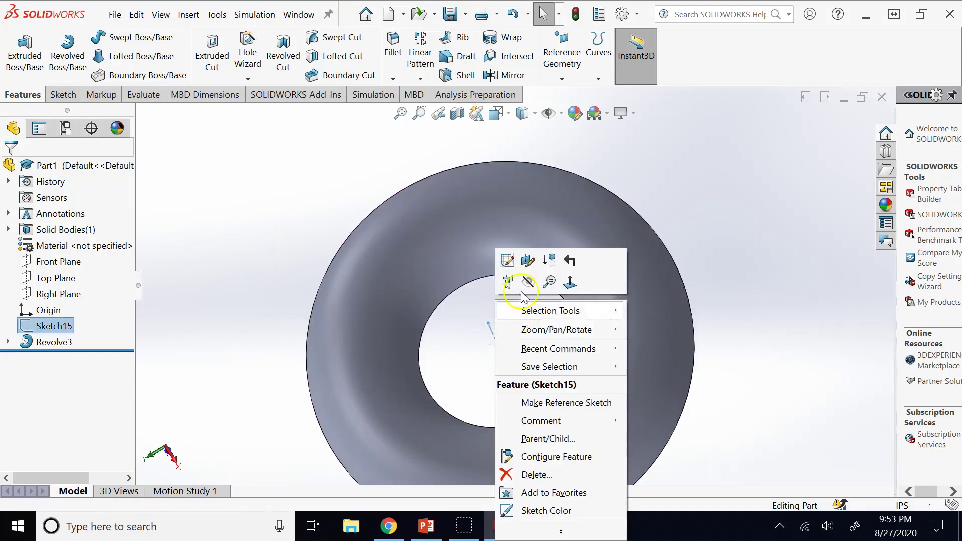
left_click(294, 268)
left_click(283, 216)
key("f")
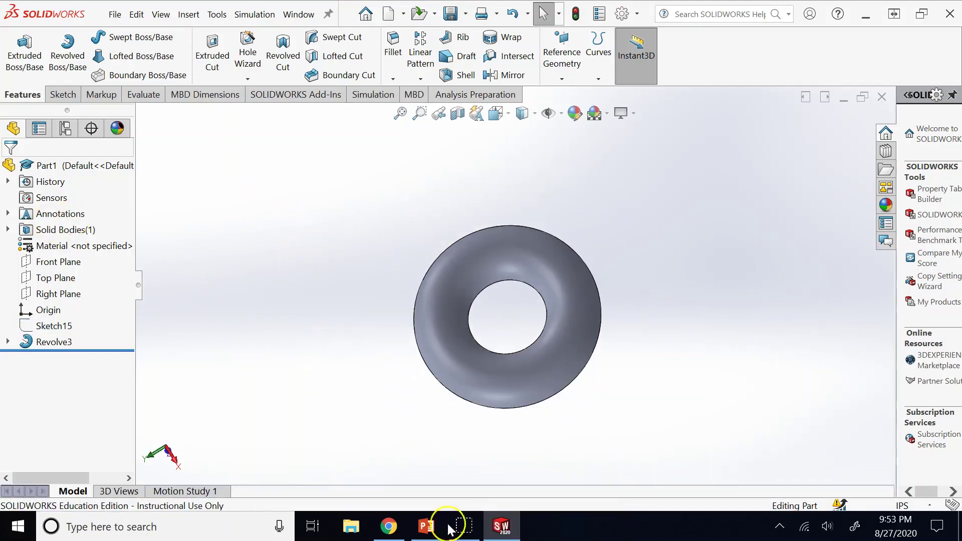
left_click(426, 526)
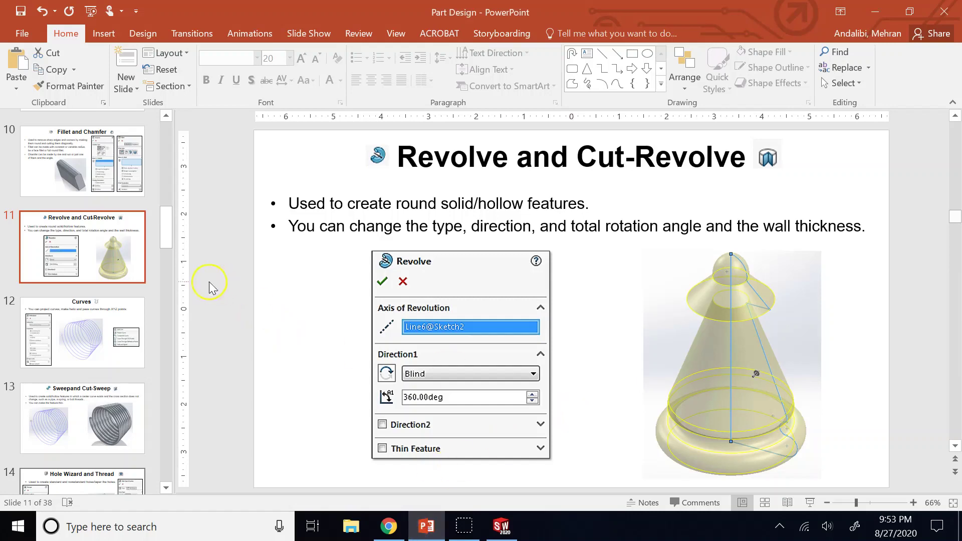
left_click(93, 359)
key("Up")
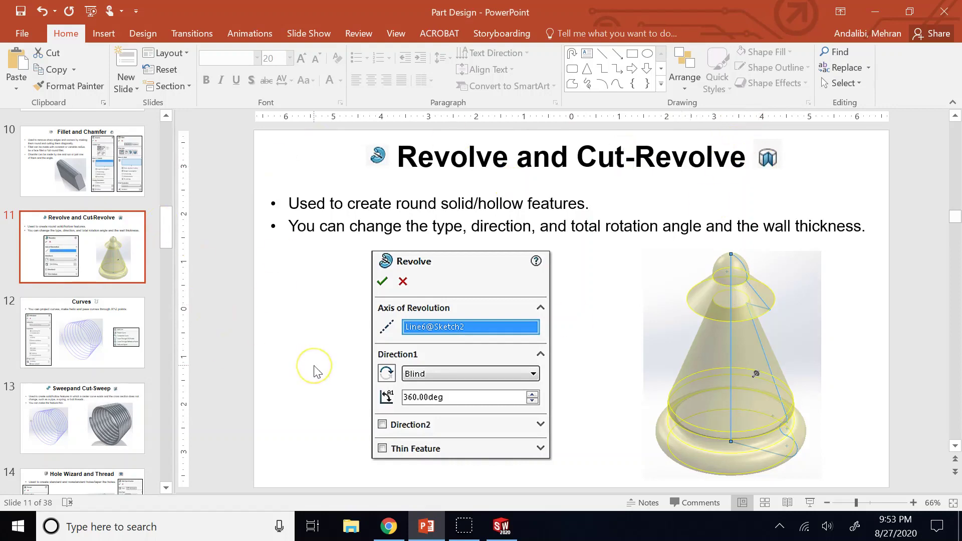
left_click(500, 526)
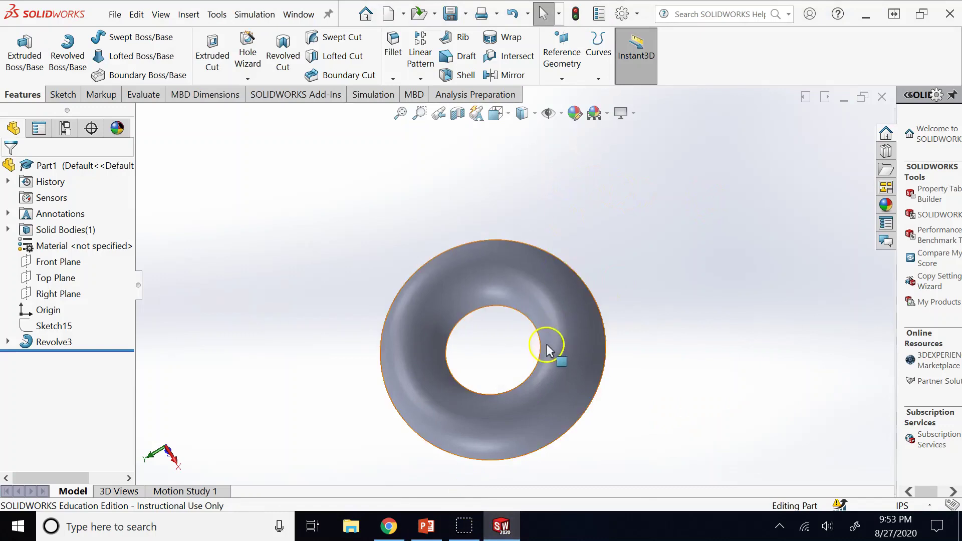
- Delete the Revolve3 torus feature from the part
scroll(608, 341, "down", 3)
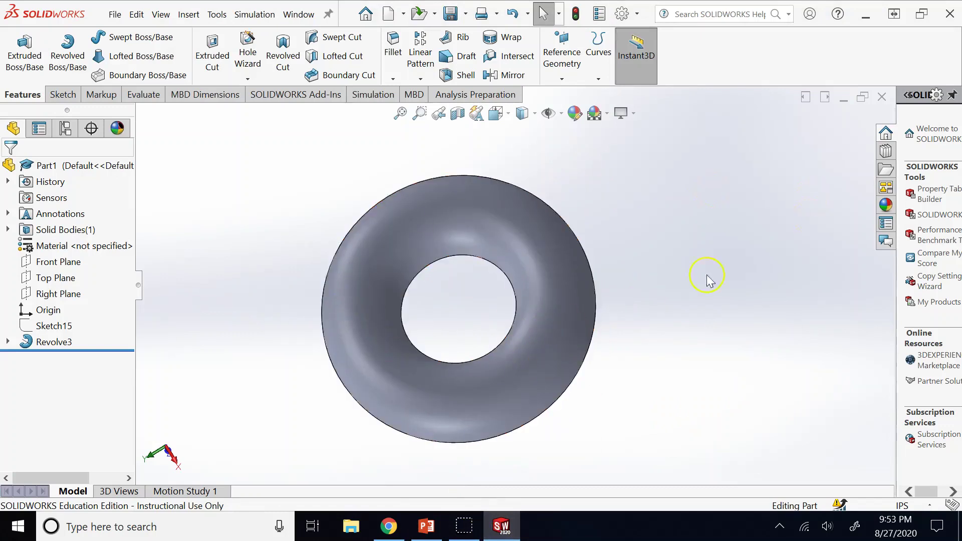
left_click(7, 341)
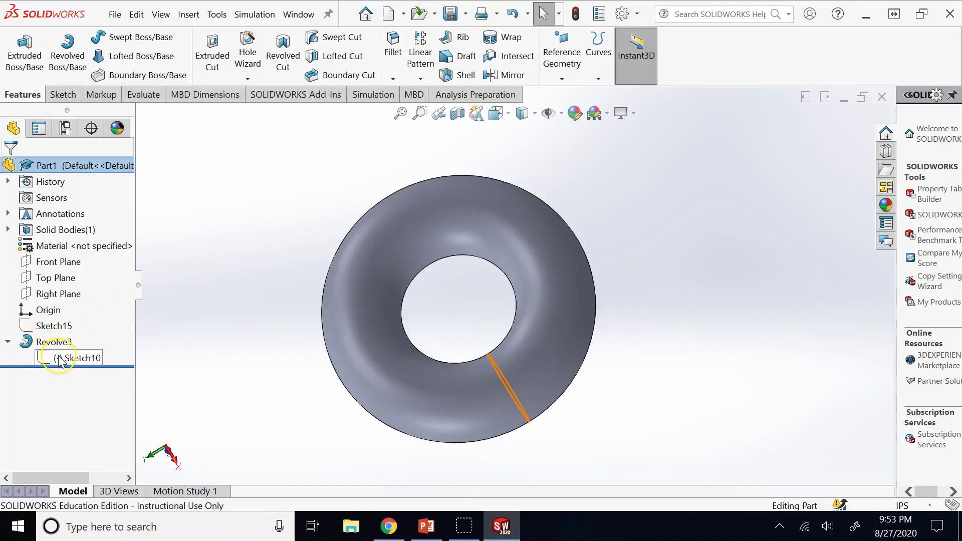
right_click(52, 342)
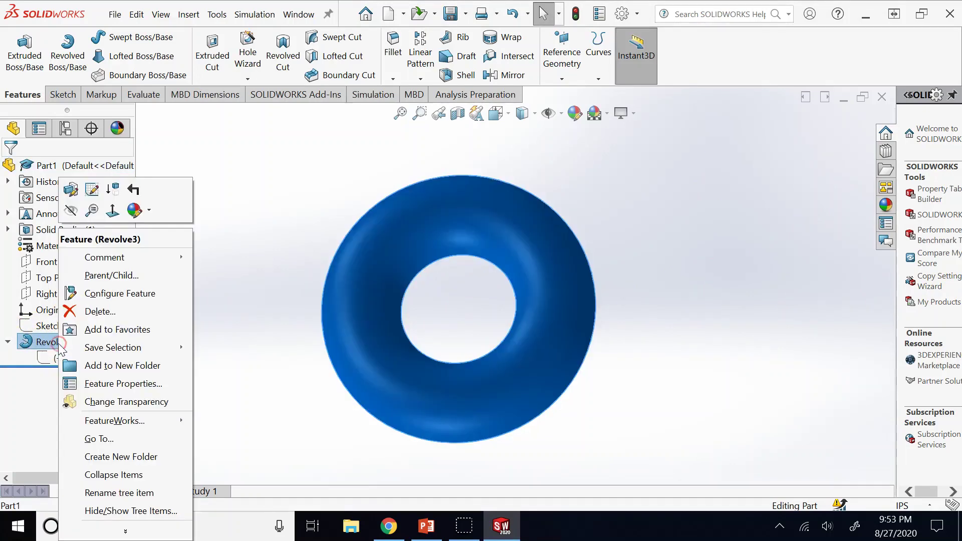
left_click(93, 309)
left_click(867, 227)
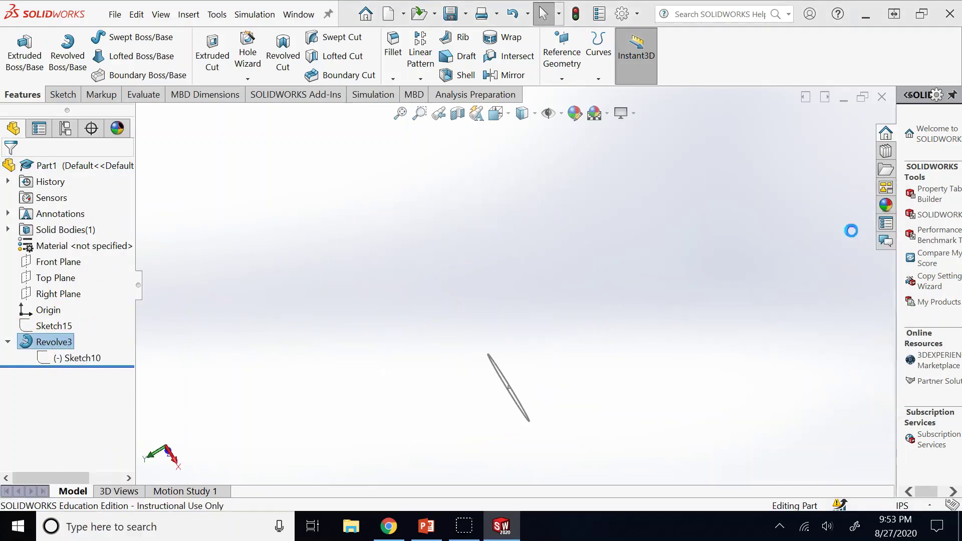
- Delete the leftover Sketch15 and Sketch10, confirming each deletion
right_click(67, 325)
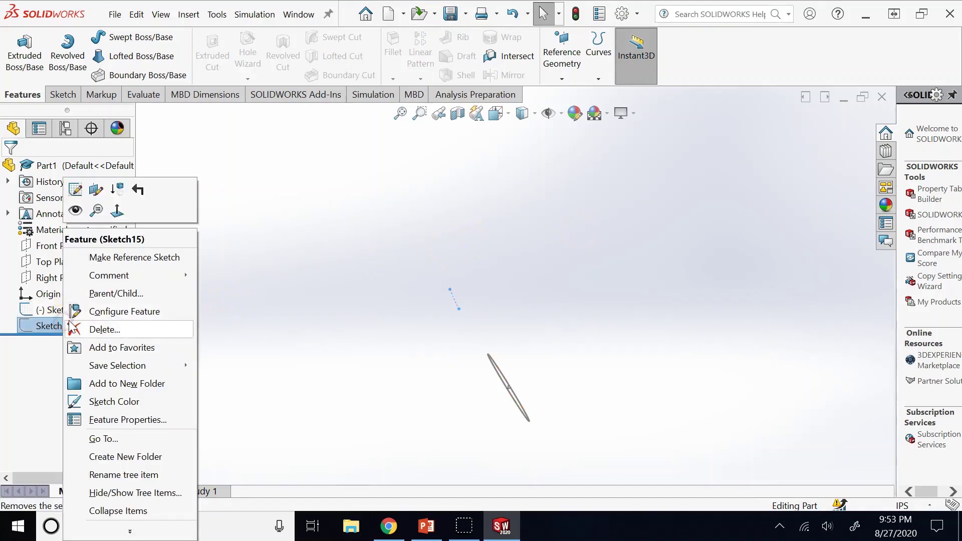
left_click(74, 330)
left_click(868, 227)
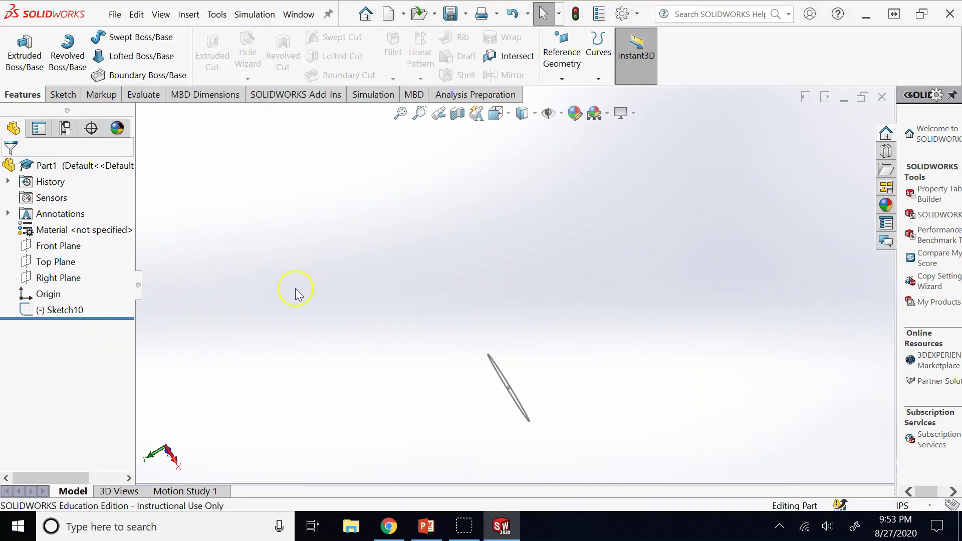
right_click(64, 310)
left_click(116, 329)
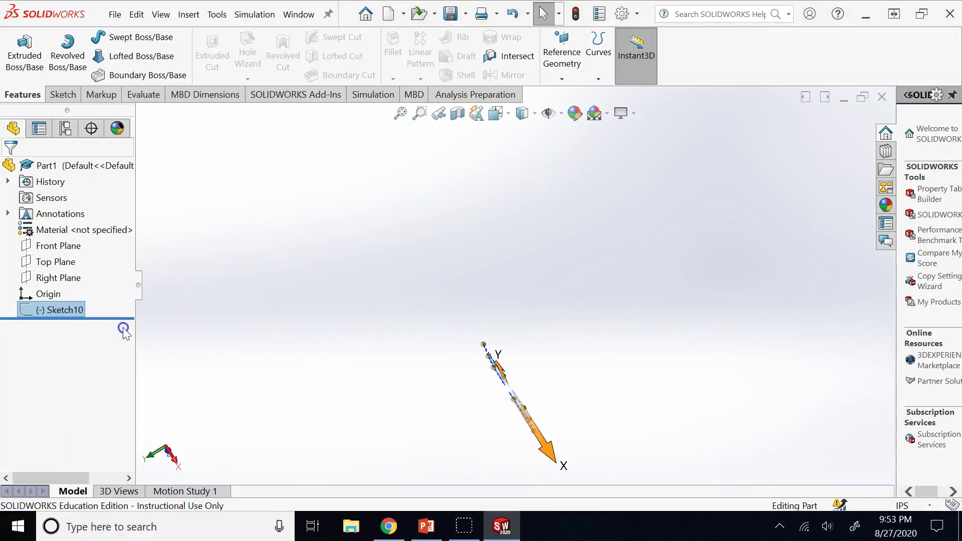
left_click(844, 232)
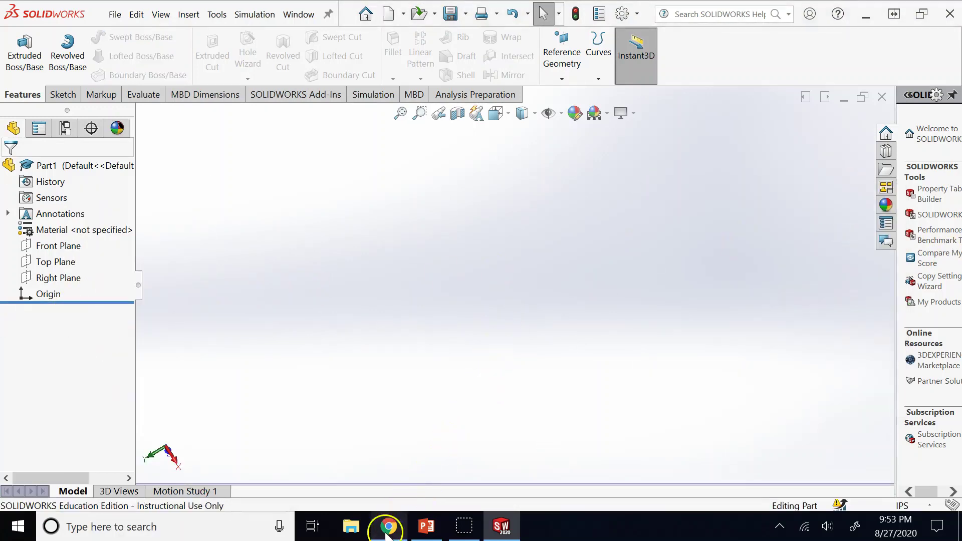
left_click(388, 526)
- In a new Chrome tab, search Google for 'hex bolt'
left_click(562, 13)
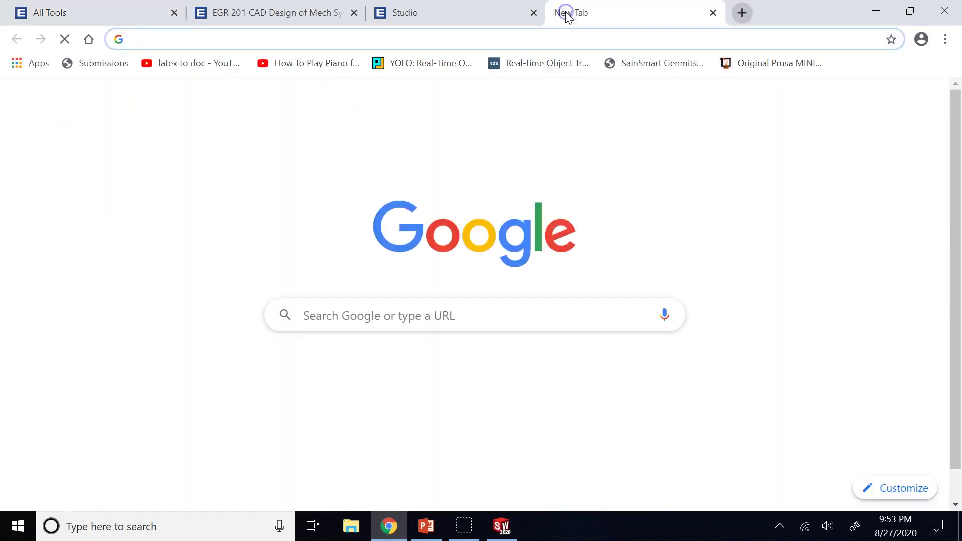
type("google.com")
key("Return")
type("he")
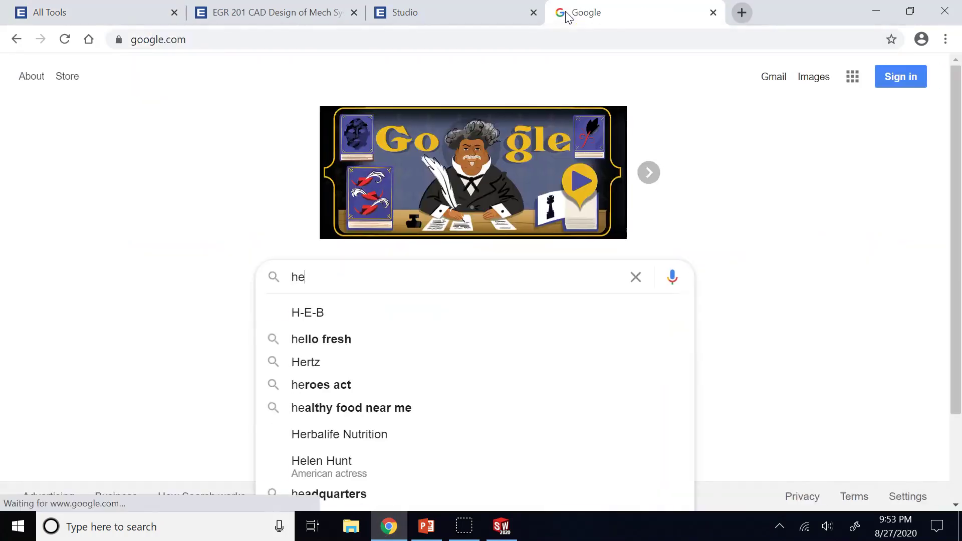
type("x bolt")
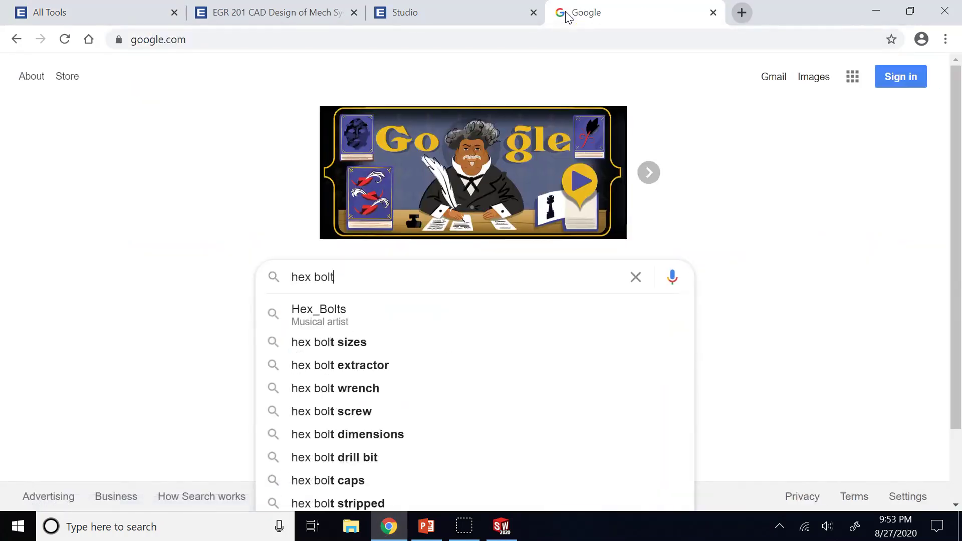
key("Return")
- Show the image results and enlarge a stainless steel hex bolt photo for reference
mouse_move(588, 269)
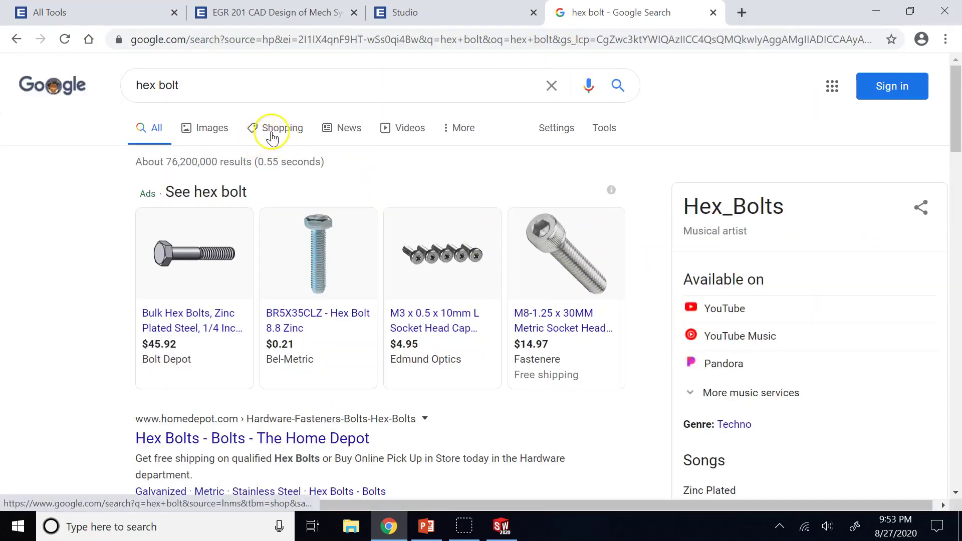
left_click(200, 128)
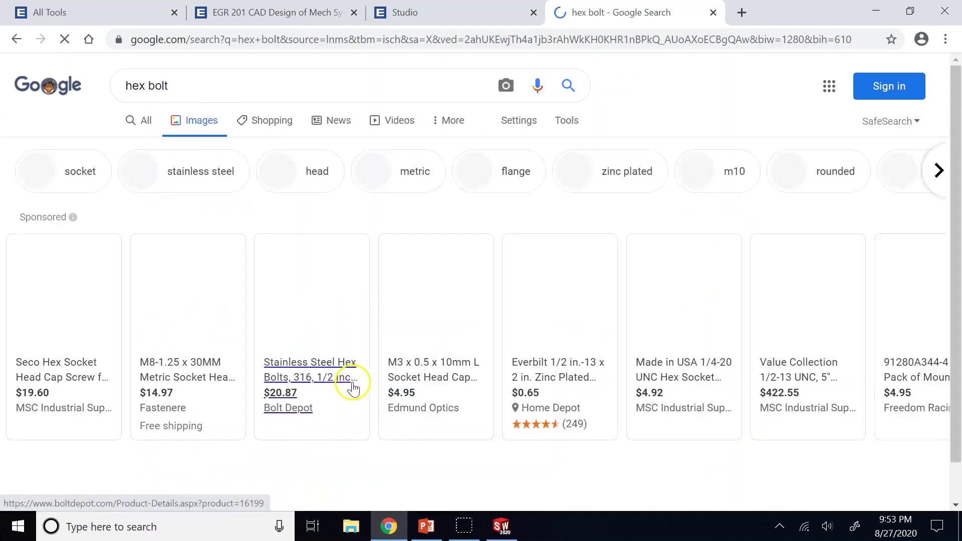
scroll(489, 440, "down", 2)
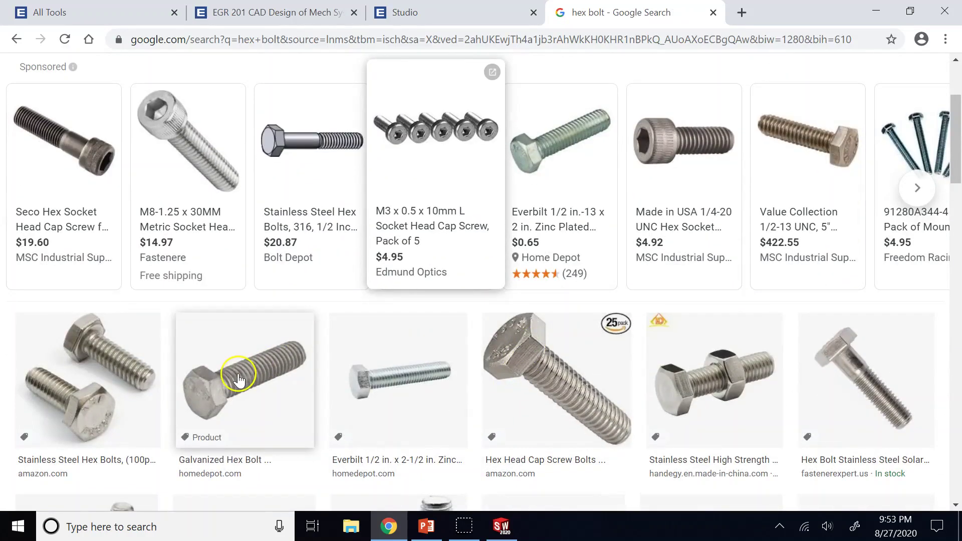
left_click(90, 361)
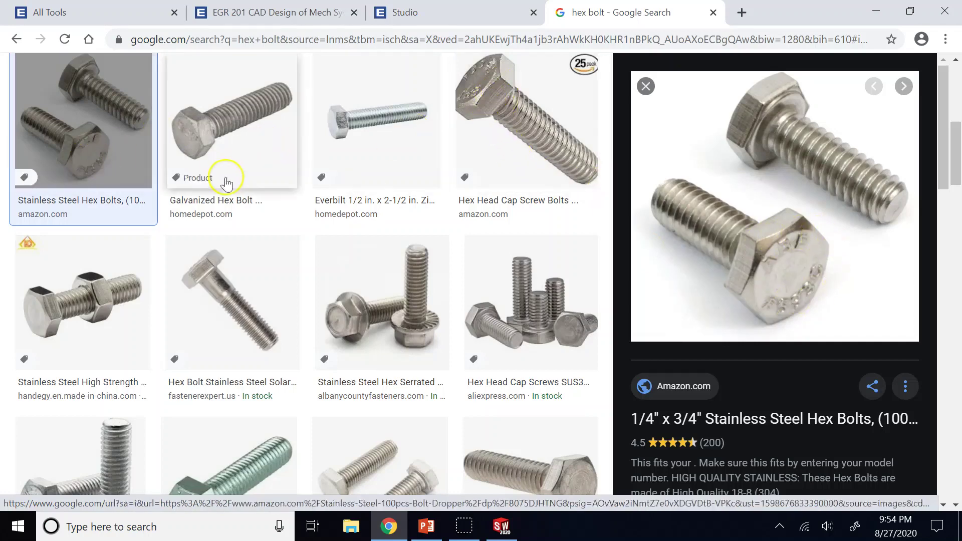
left_click(501, 526)
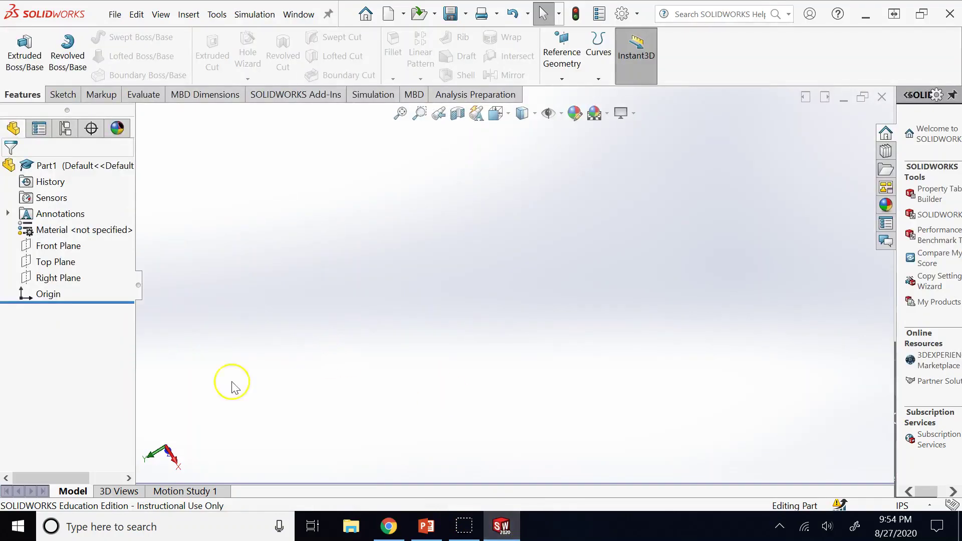
- Sketch a six-sided polygon centred on the origin on the Top Plane, finishing Sketch16
left_click(64, 262)
left_click(76, 242)
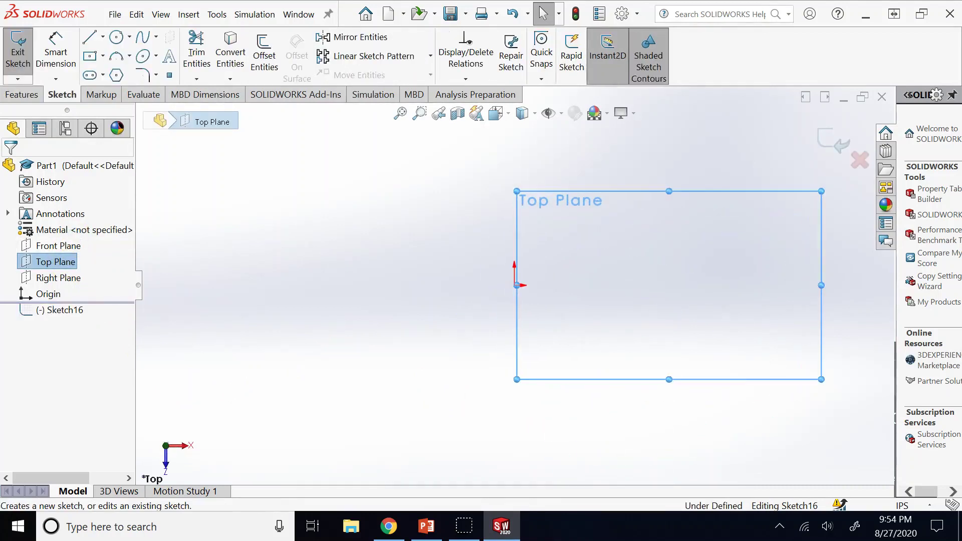
left_click(116, 75)
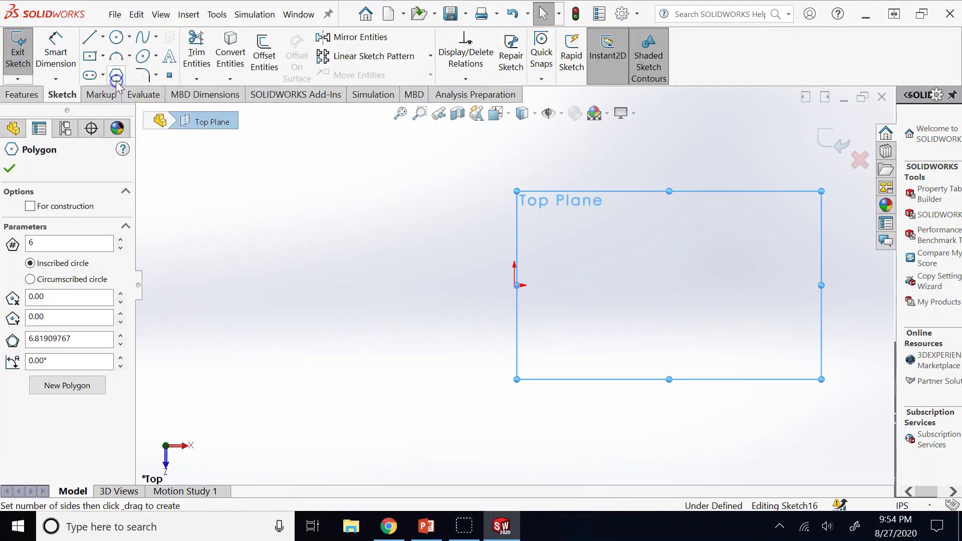
left_click_drag(516, 286, 516, 185)
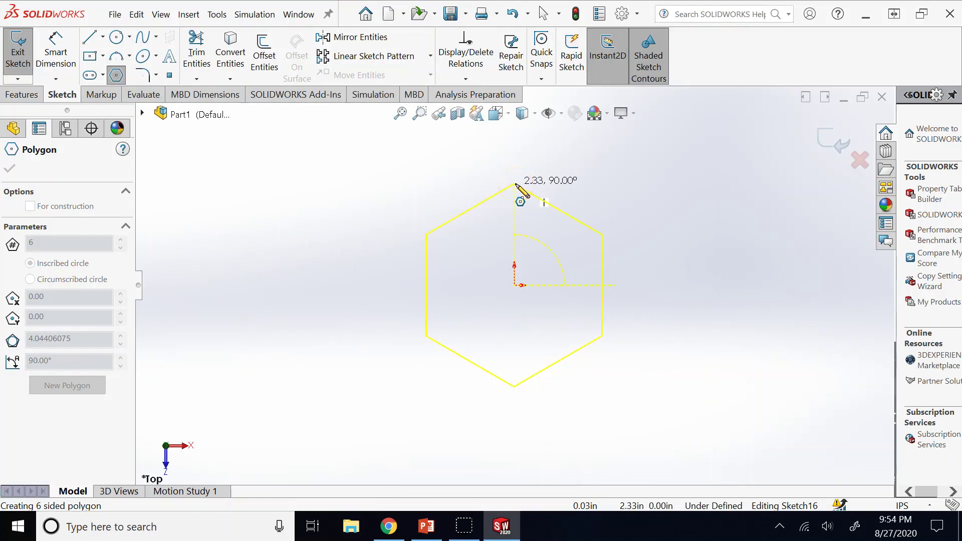
mouse_move(516, 184)
left_mouse_down()
mouse_move(503, 181)
mouse_move(516, 176)
mouse_move(518, 190)
mouse_move(513, 183)
left_mouse_up()
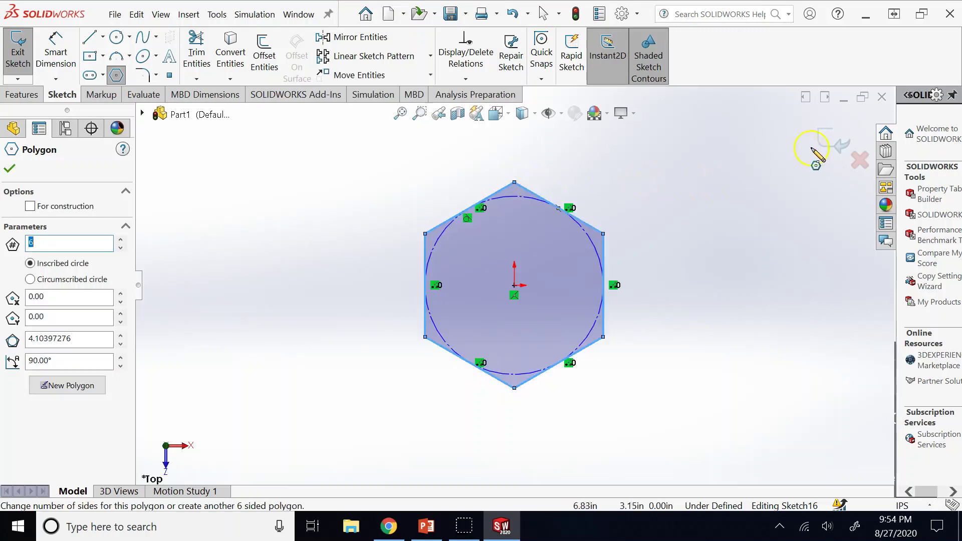
left_click(827, 143)
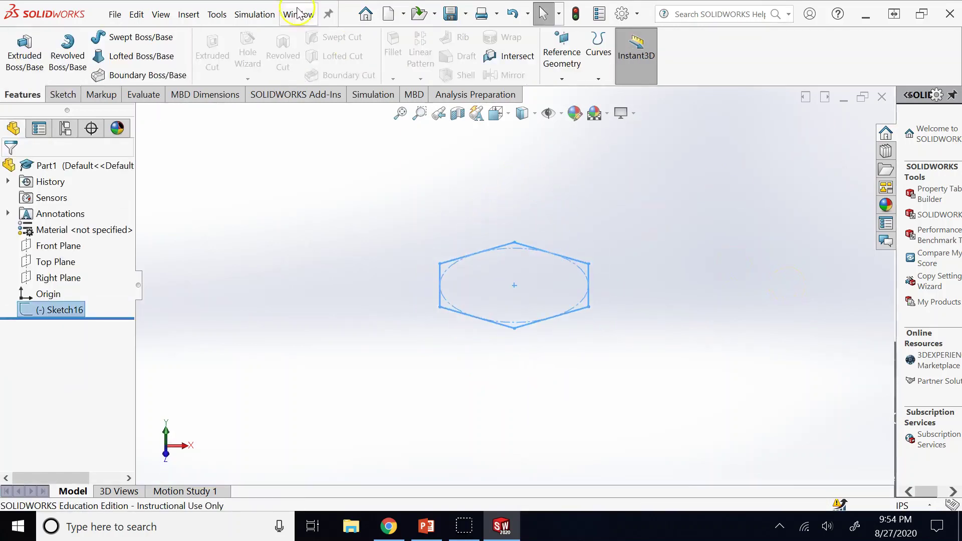
- Extrude the hexagon 2.00 in into a solid prism and view it isometrically
left_click(26, 46)
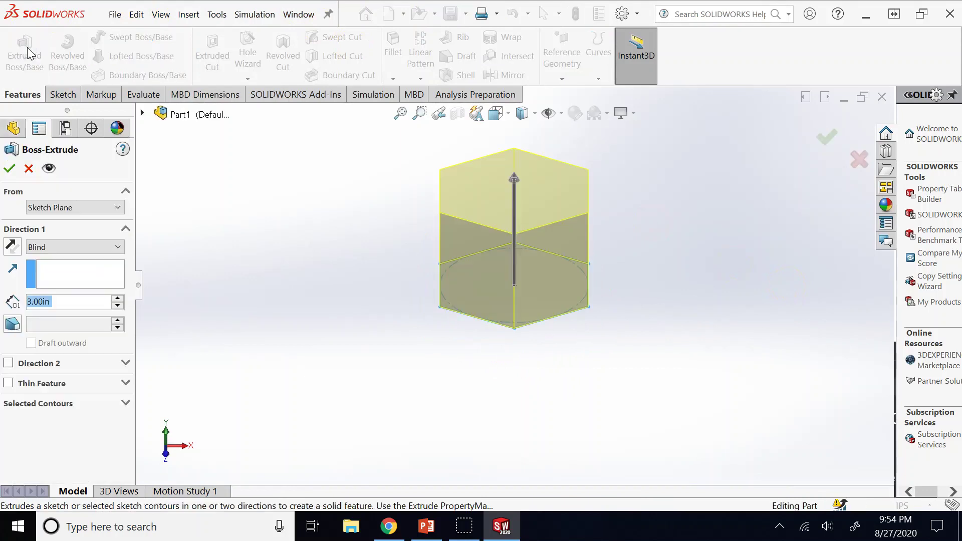
type("1")
key("Return")
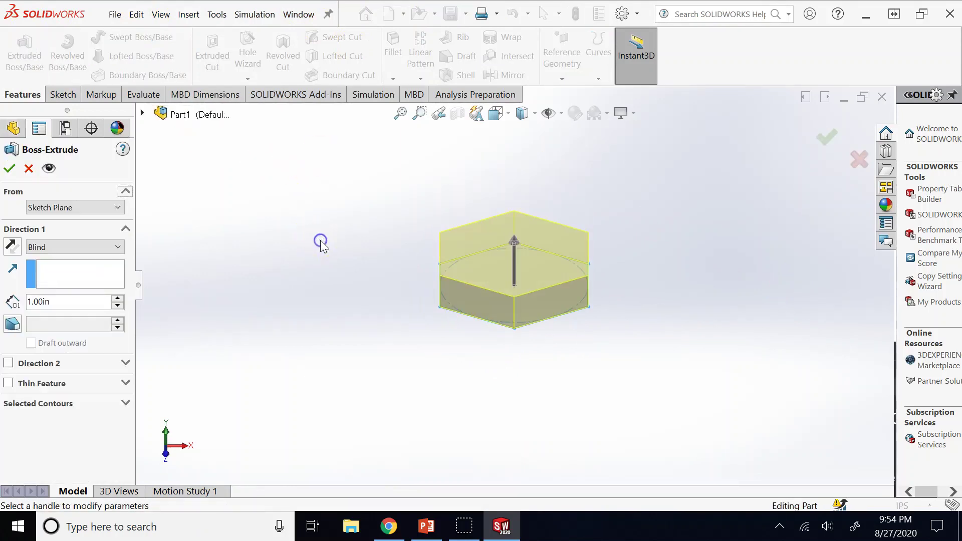
left_click(117, 299)
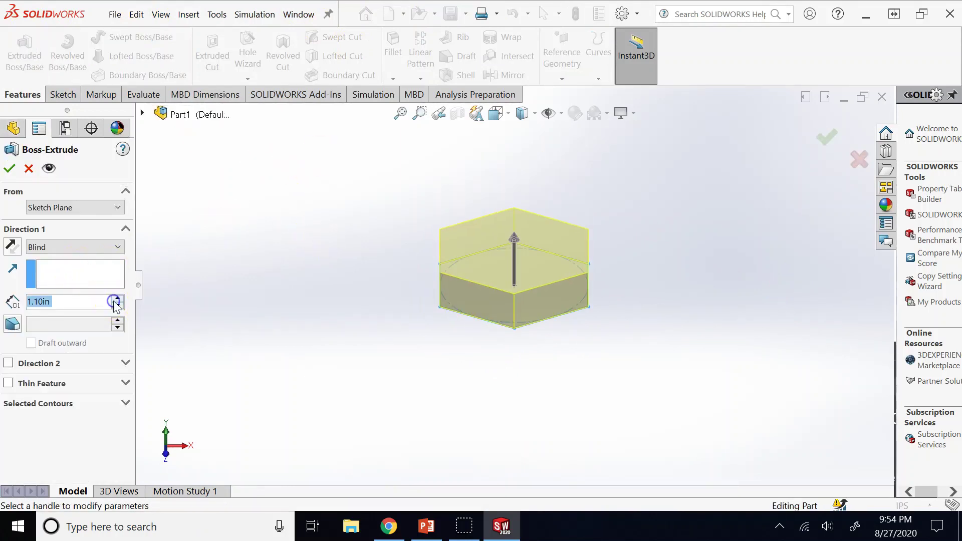
left_click(117, 299)
left_click(117, 299)
left_click(116, 299)
left_click(116, 299)
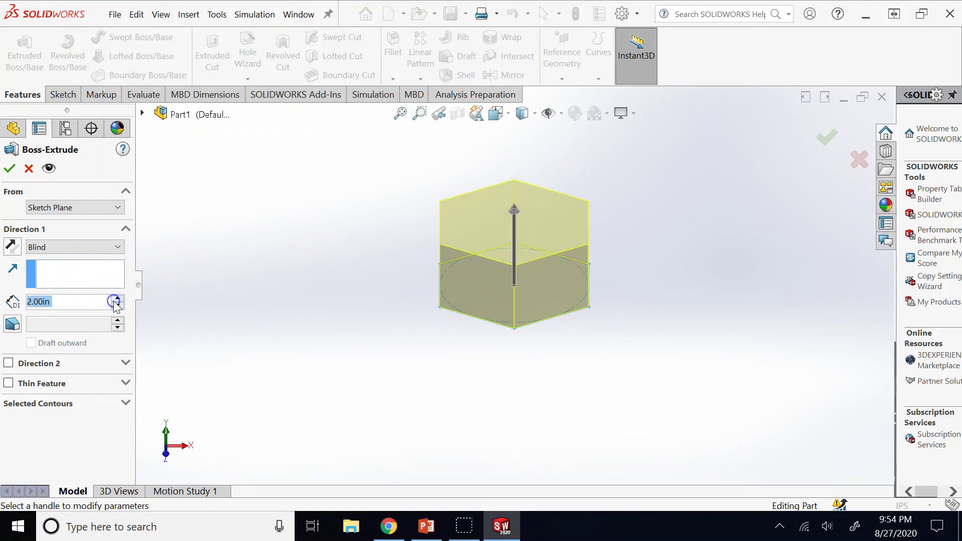
left_click(116, 299)
left_click(9, 167)
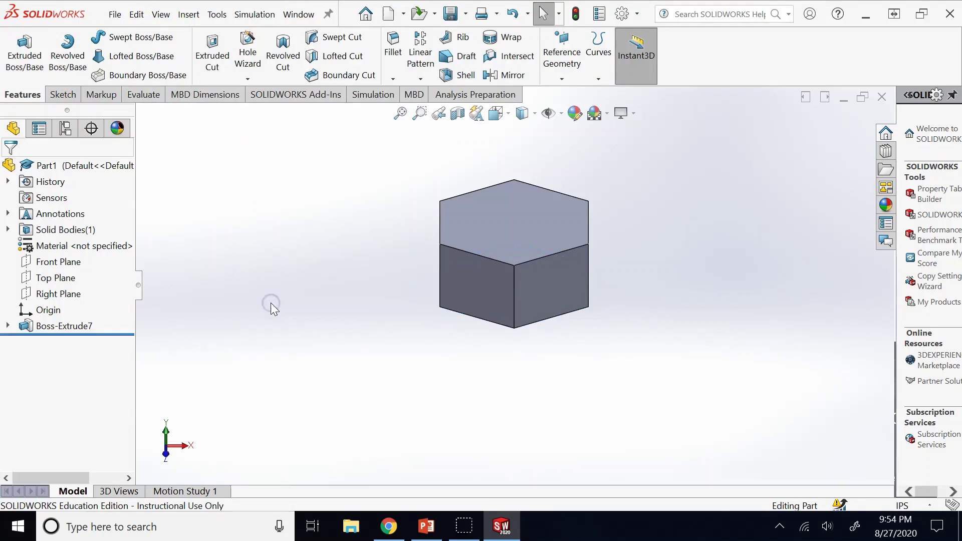
key("ctrl+7")
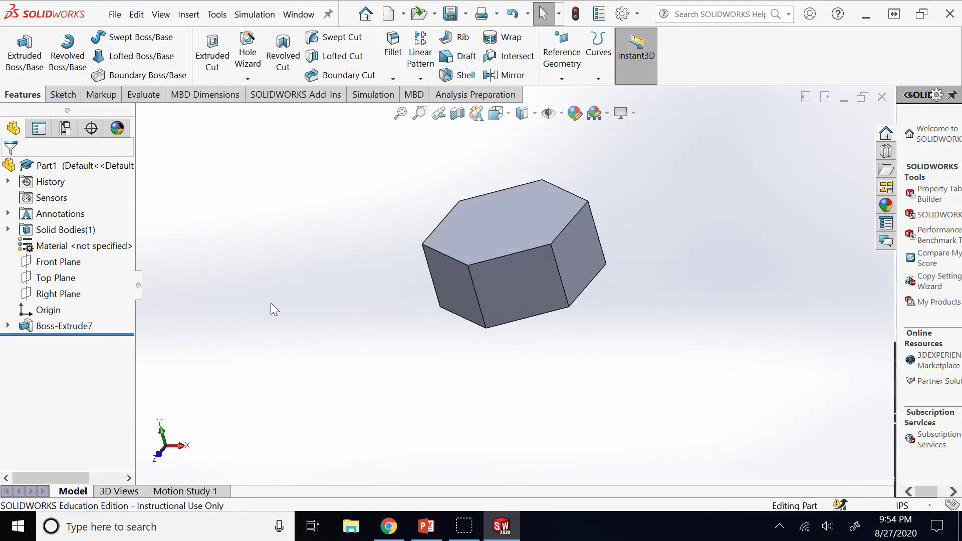
left_click(389, 521)
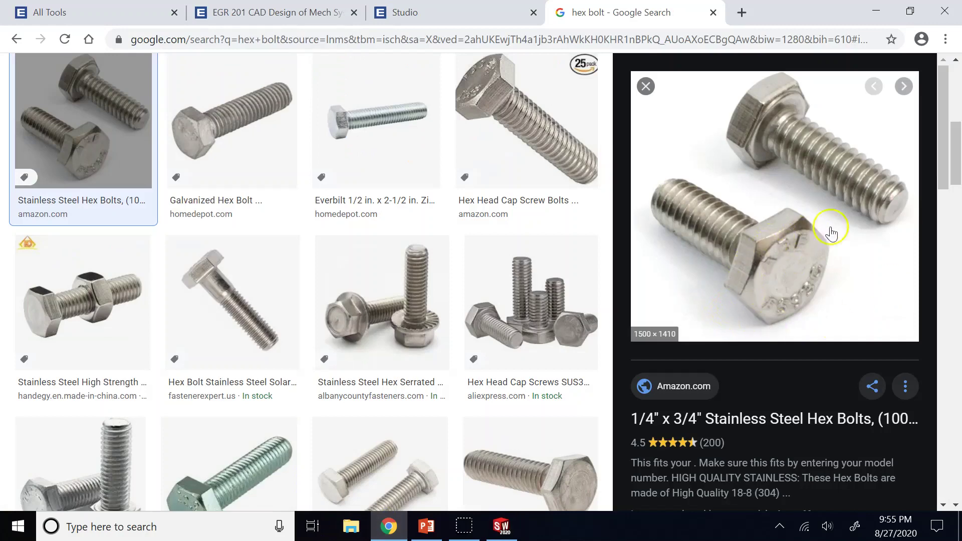
left_click(499, 526)
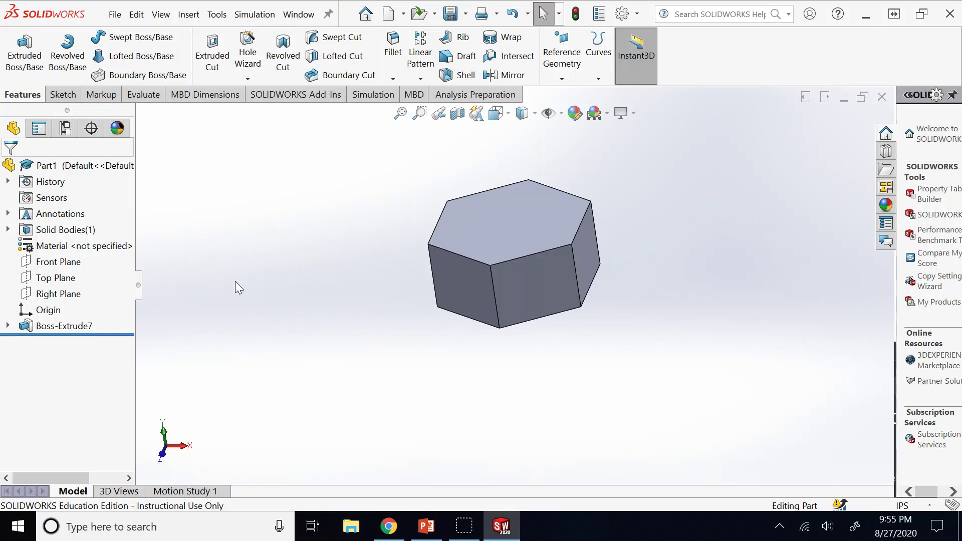
- View the block normal to the Right Plane and inspect its three side faces
left_click(71, 294)
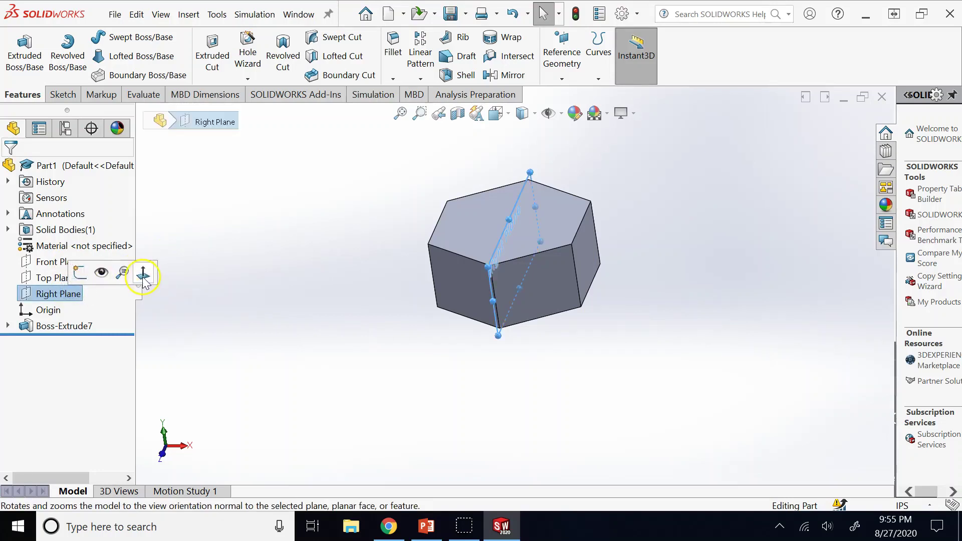
left_click(143, 275)
left_click(635, 272)
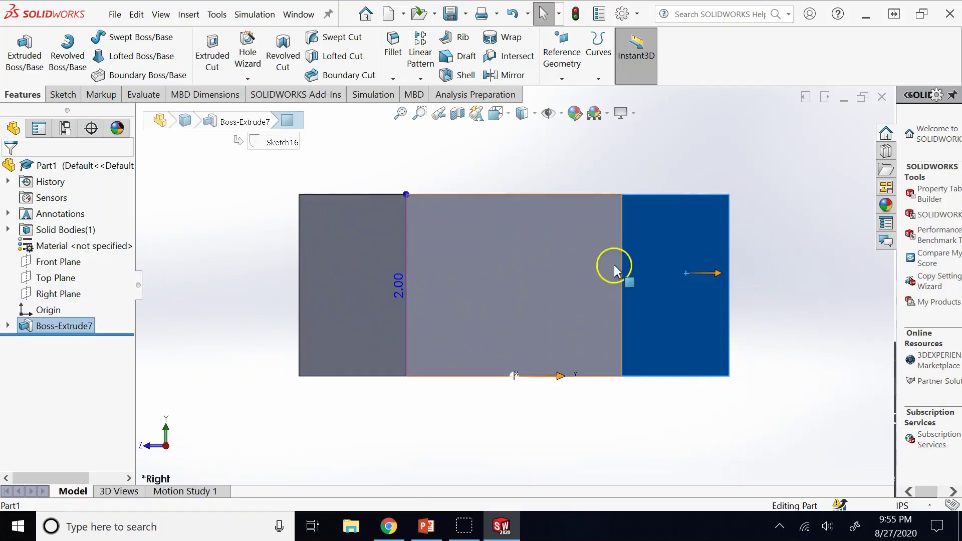
left_click(526, 269)
left_click(368, 257)
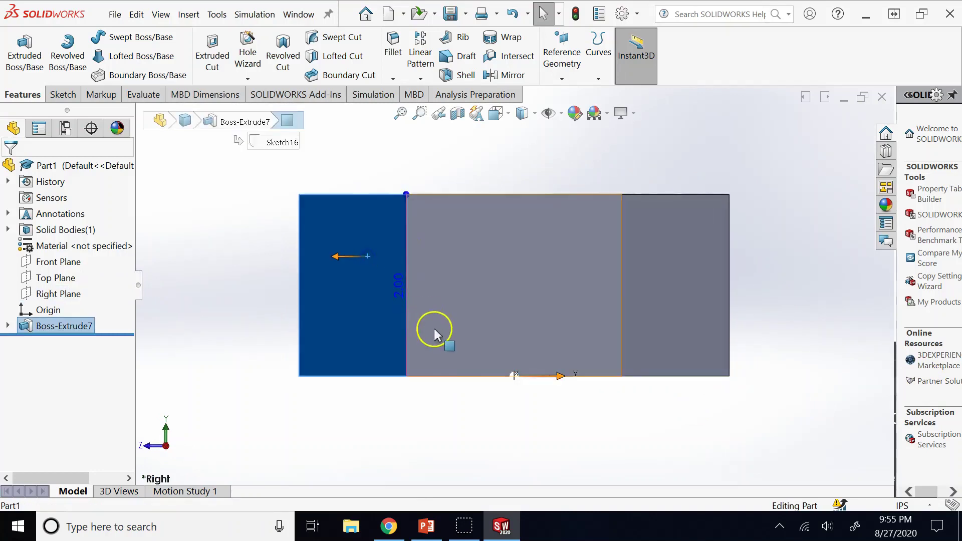
key("z")
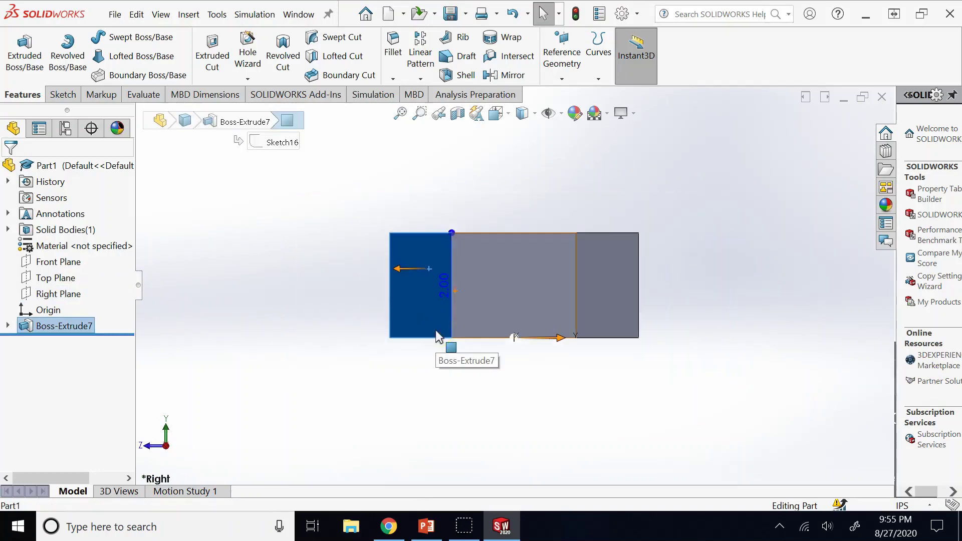
left_click(316, 219)
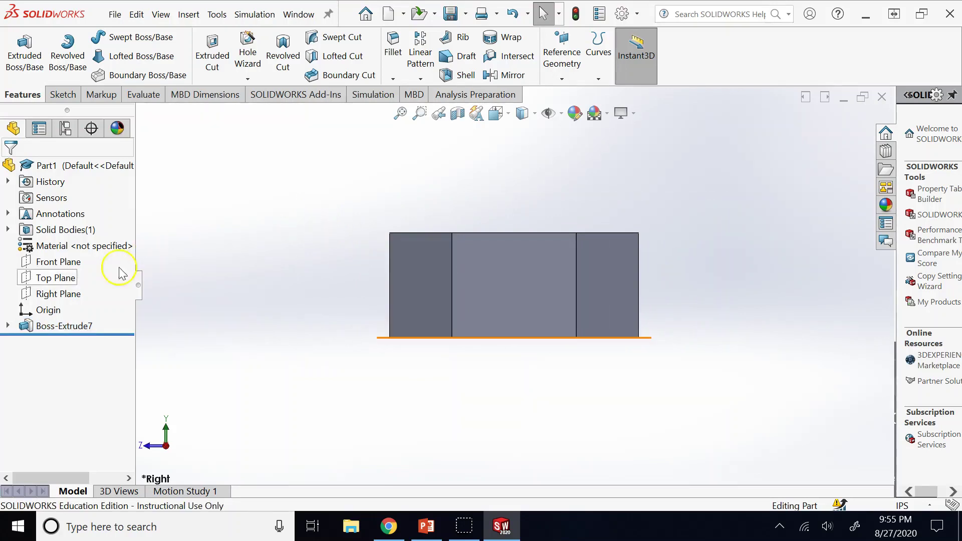
- View the block normal to the Front Plane and check its left and right faces
left_click(49, 269)
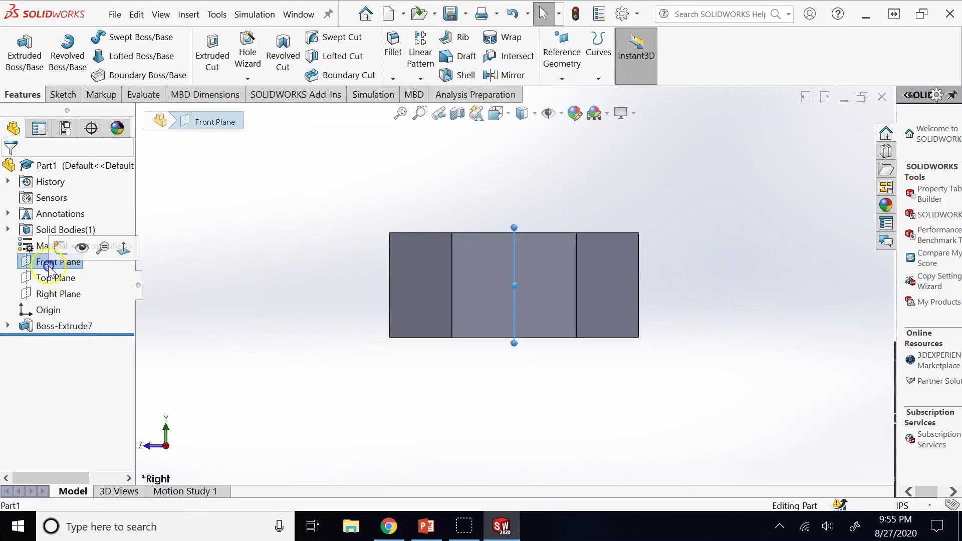
left_click(122, 249)
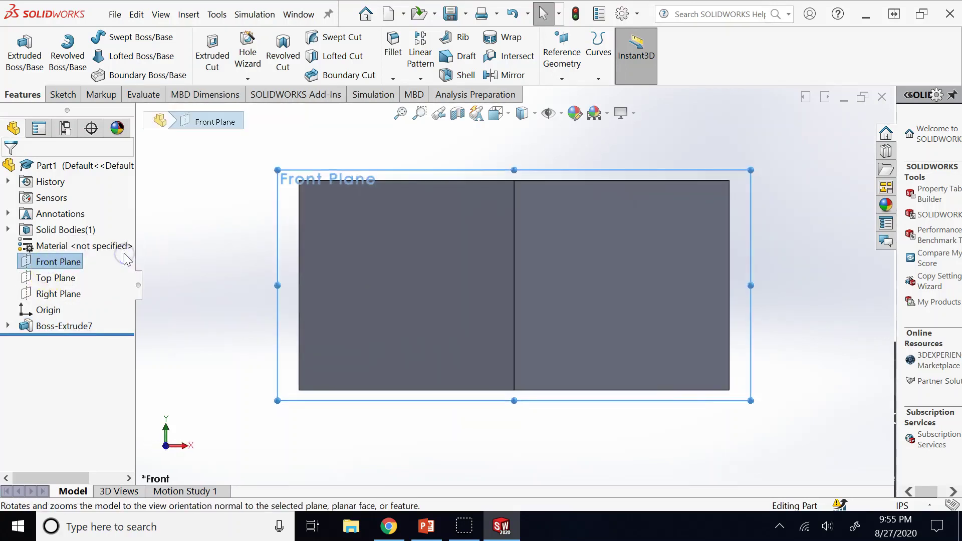
left_click(203, 444)
left_click(396, 304)
left_click(631, 329)
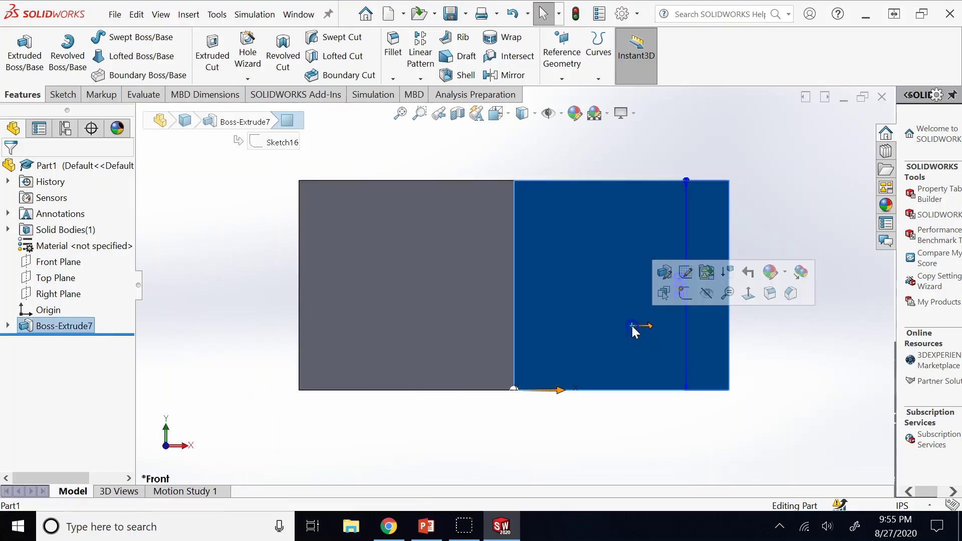
scroll(632, 326, "up", 3)
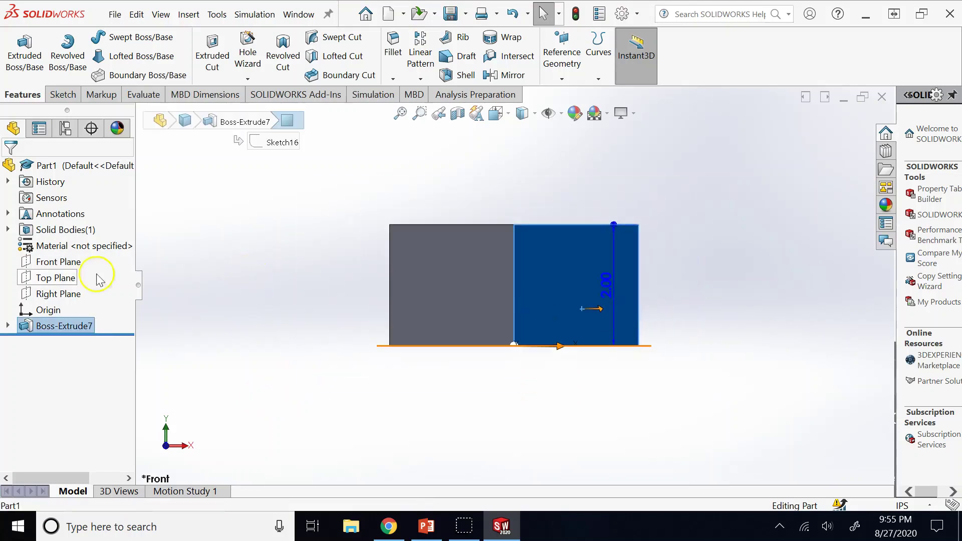
- Recheck the faces from the Right Plane view, then open Sketch17 on the Right Plane
left_click(59, 294)
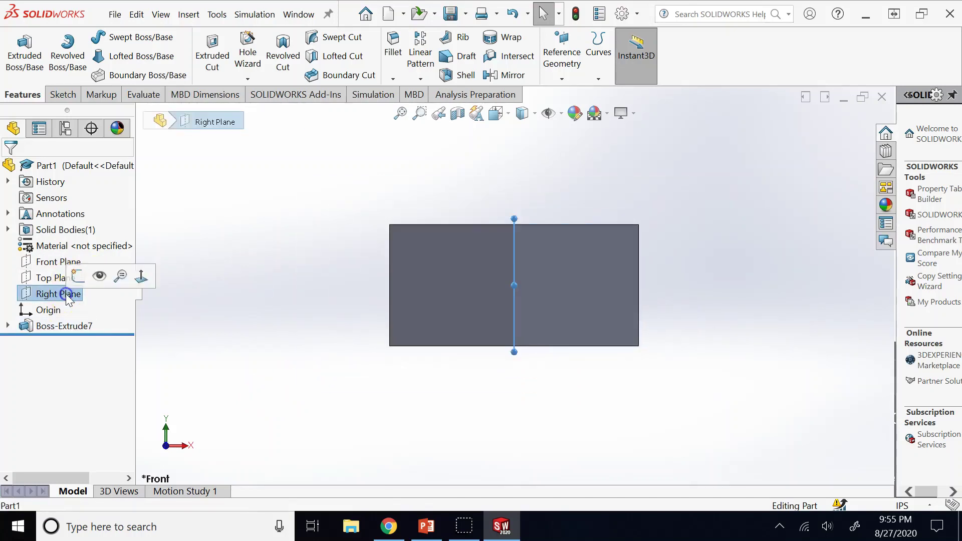
left_click(141, 276)
left_click(666, 298)
left_click(489, 296)
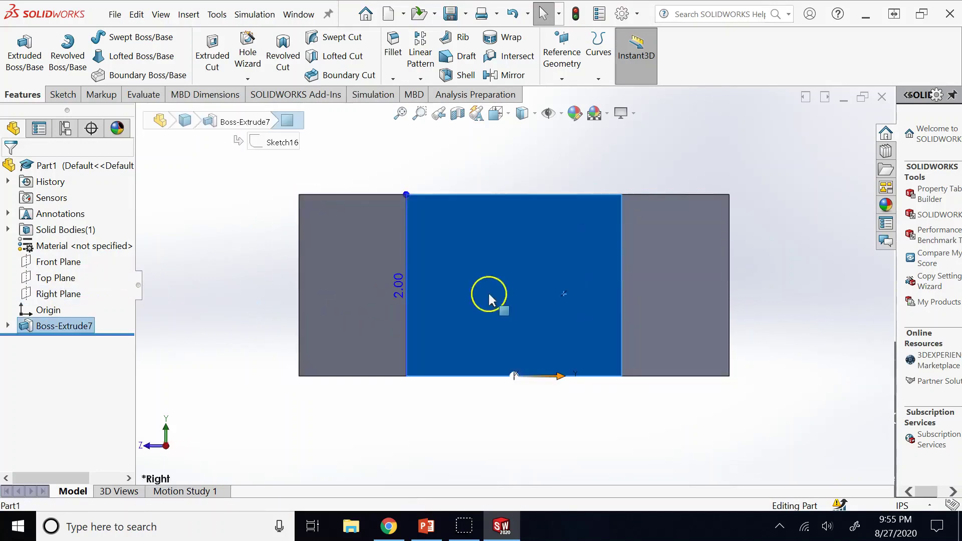
left_click(361, 279)
left_click(350, 184)
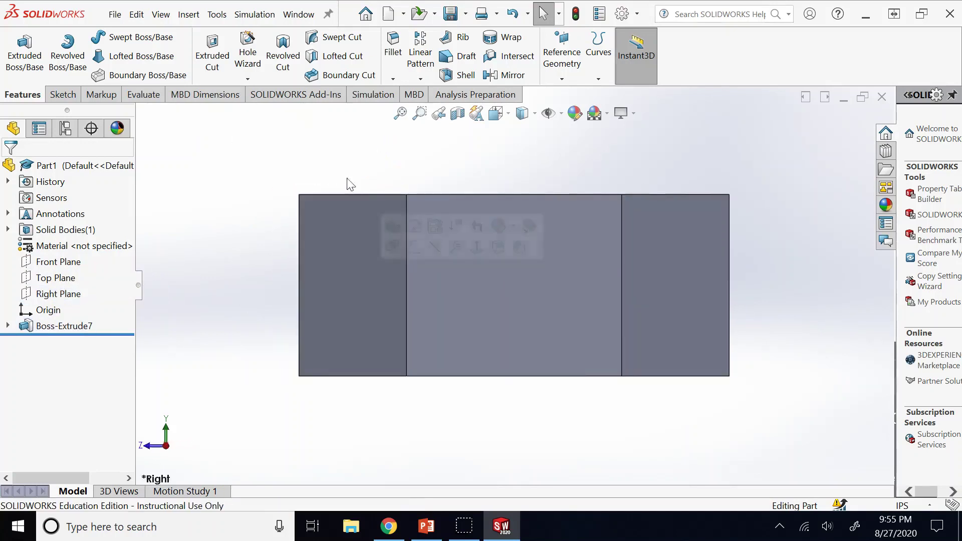
left_click(50, 294)
left_click(66, 278)
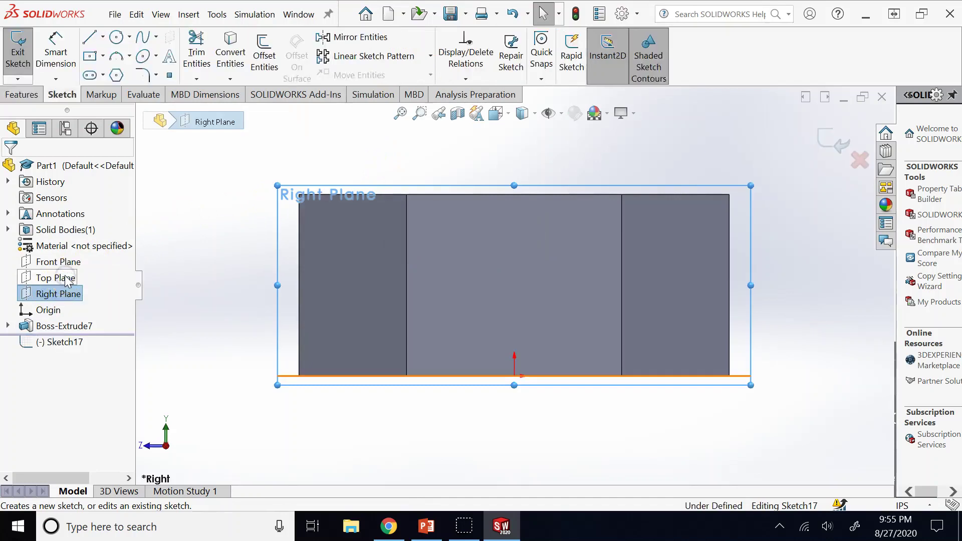
- Draw a small triangle with a 45° diagonal across the block's top-right corner, then exit Sketch17
left_click(90, 36)
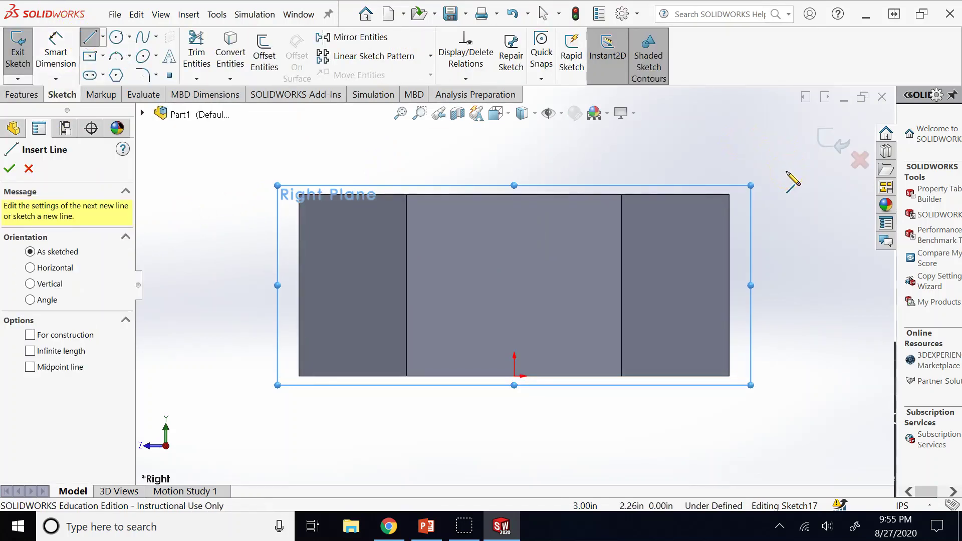
left_click(697, 194)
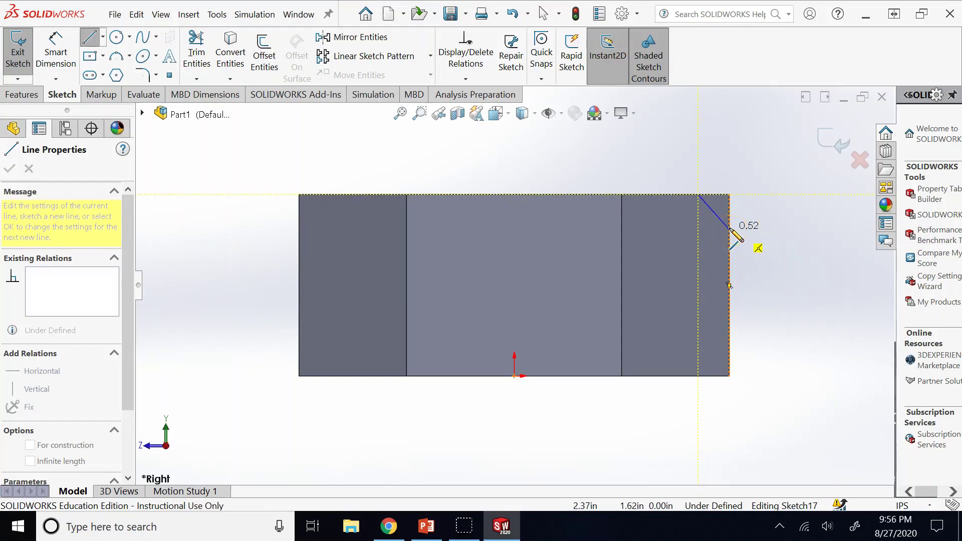
left_click(729, 225)
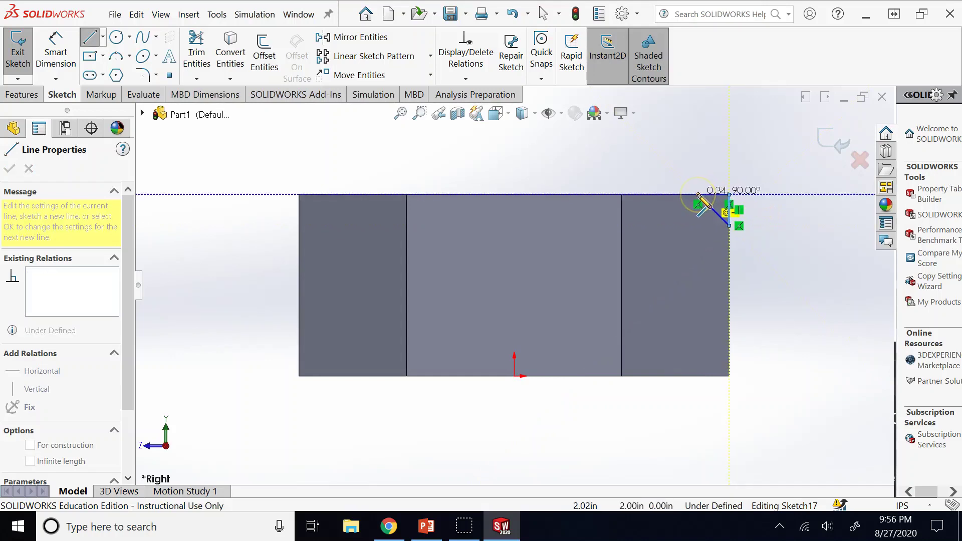
left_click(698, 194)
key("f")
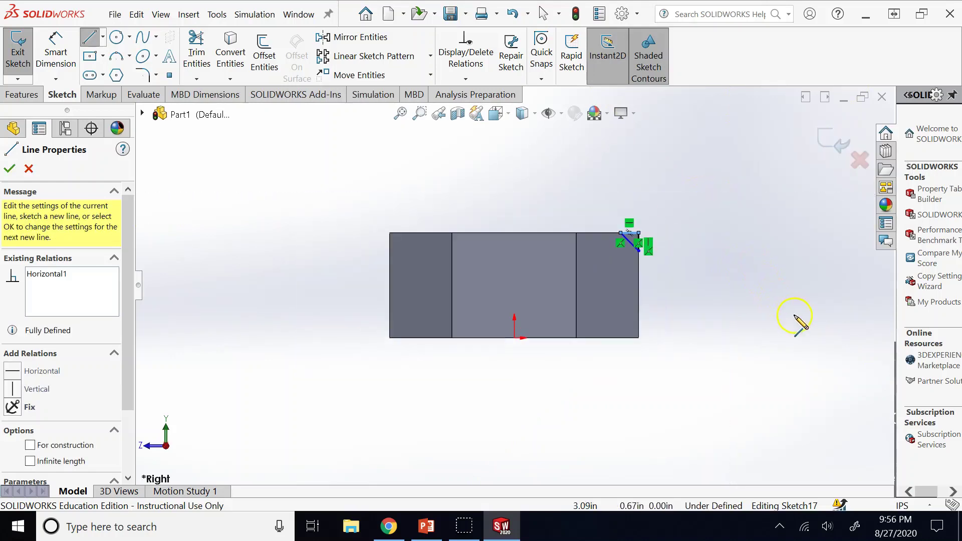
left_click(831, 141)
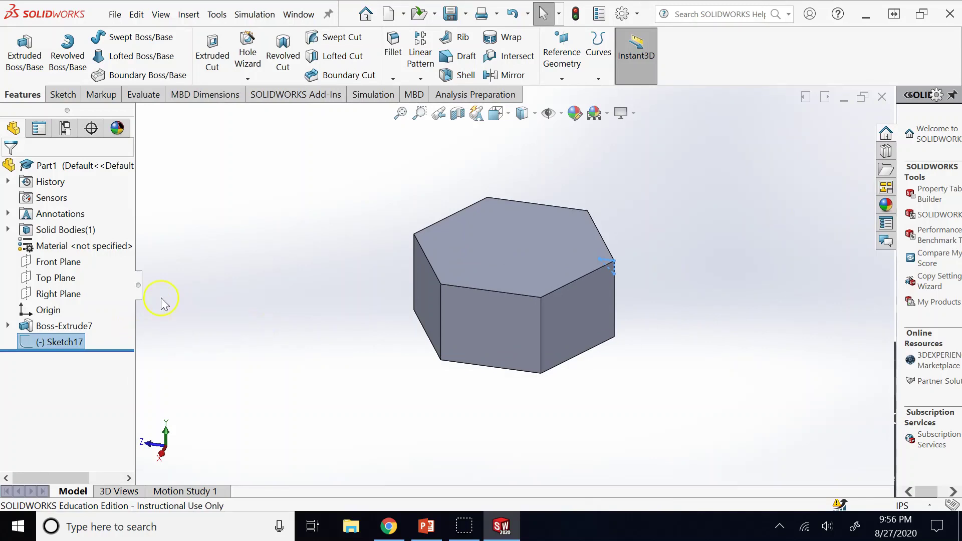
- Sketch a vertical centerline from the origin on the Right Plane as Sketch18
left_click(588, 163)
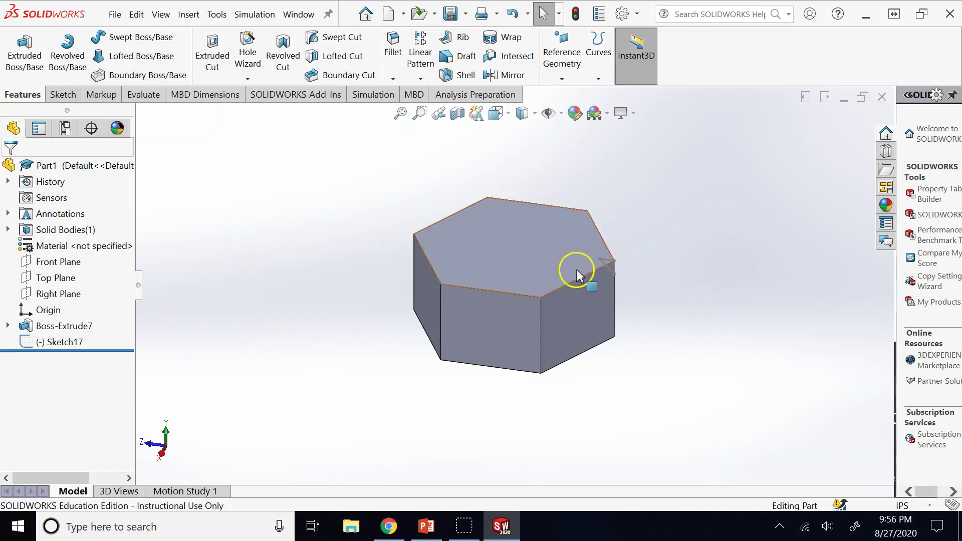
left_click(57, 294)
left_click(75, 274)
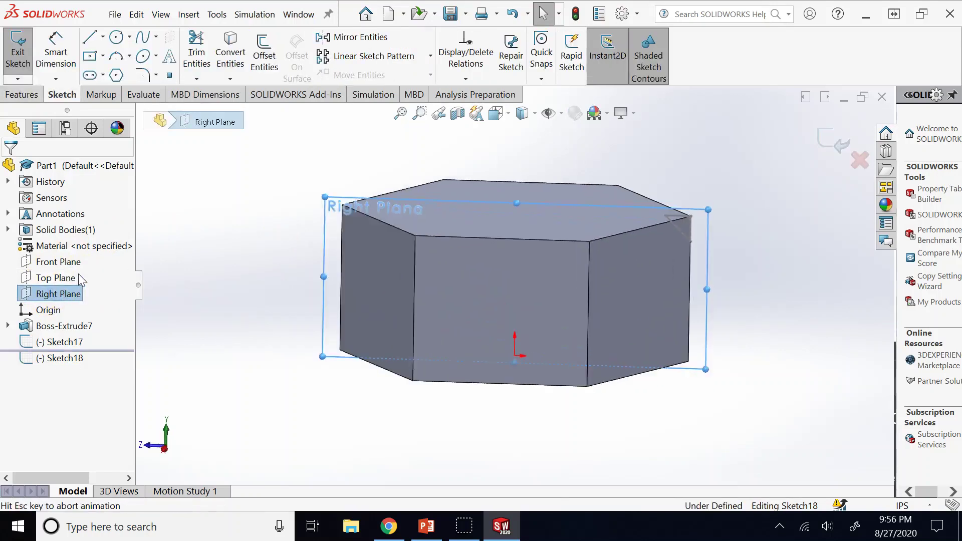
left_click(102, 36)
left_click(120, 73)
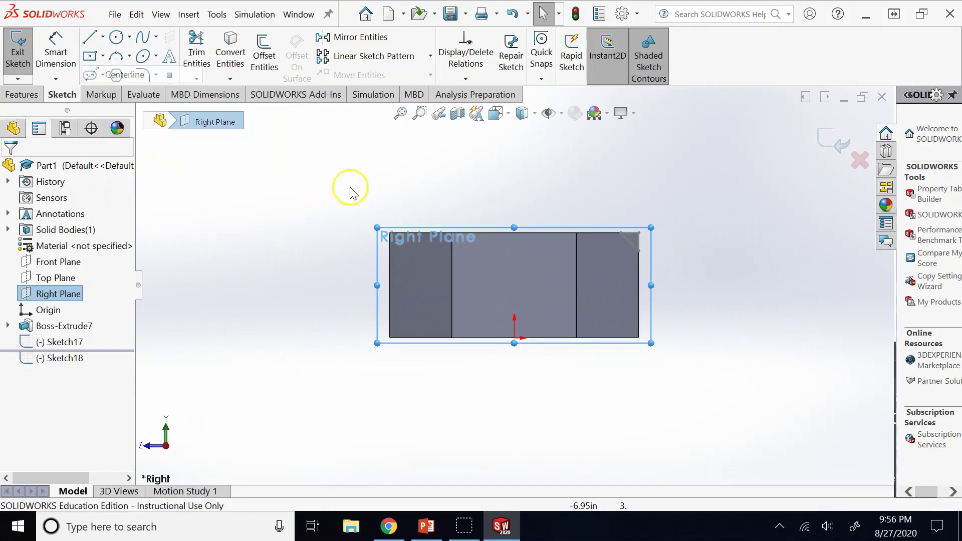
left_click(514, 343)
left_click(514, 178)
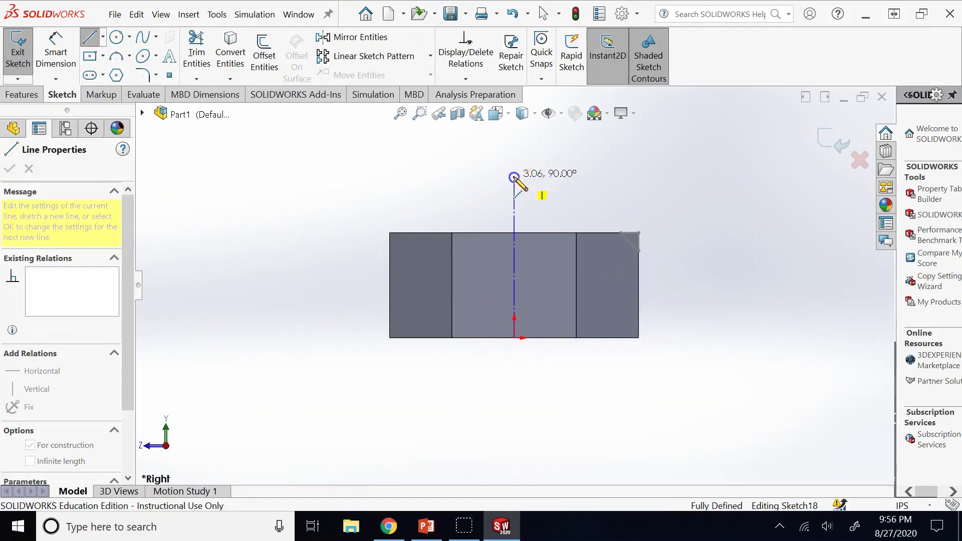
left_click(832, 141)
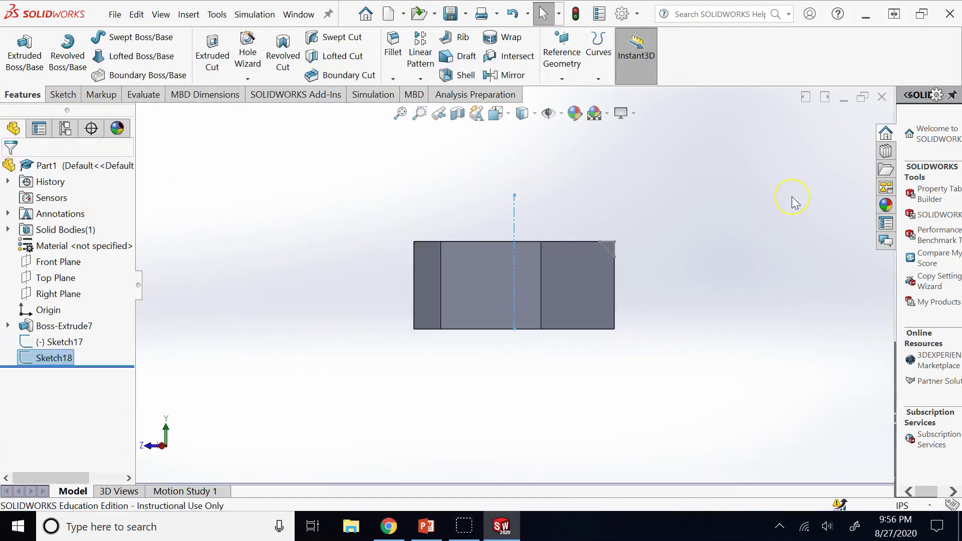
- Revolve-cut Sketch17 around the centerline to chamfer the block's top edges, creating Cut-Revolve1
left_click(64, 342)
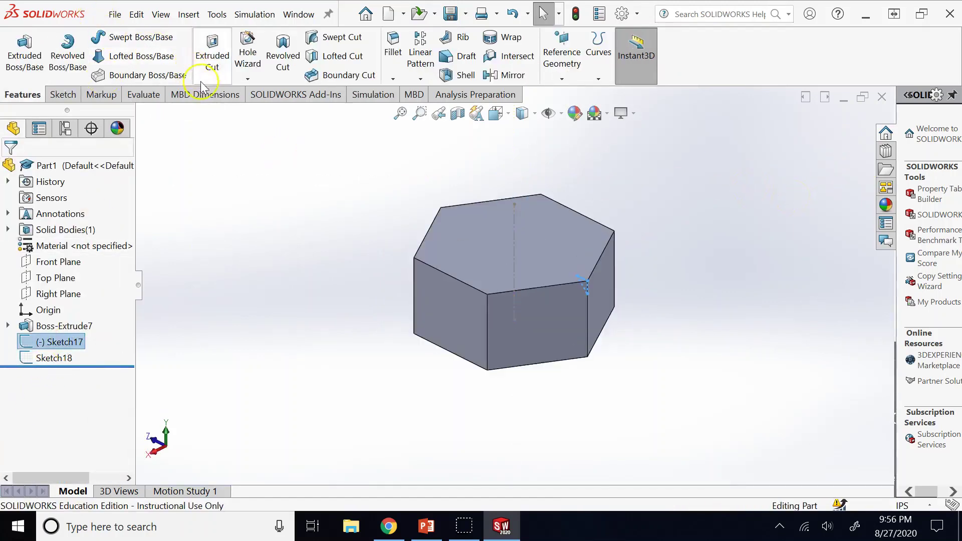
left_click(293, 53)
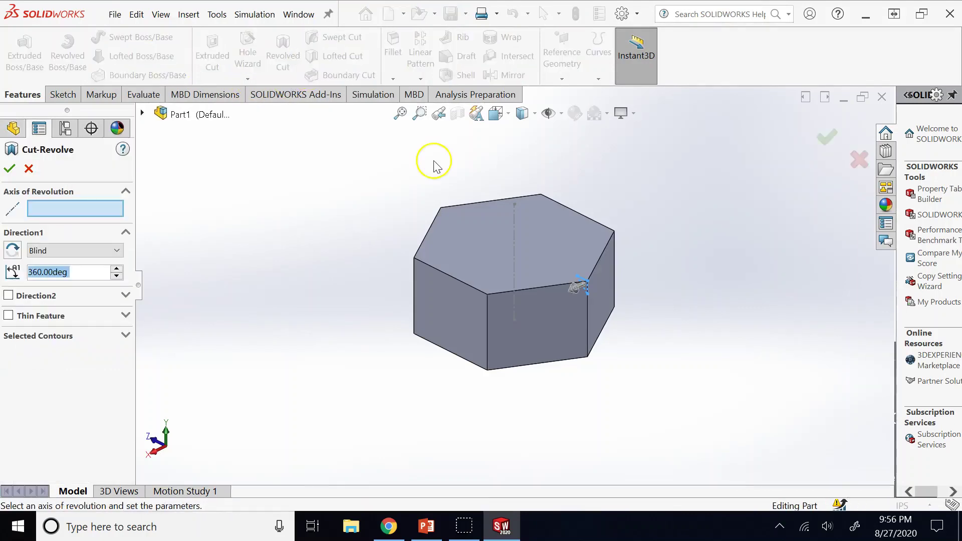
left_click(515, 229)
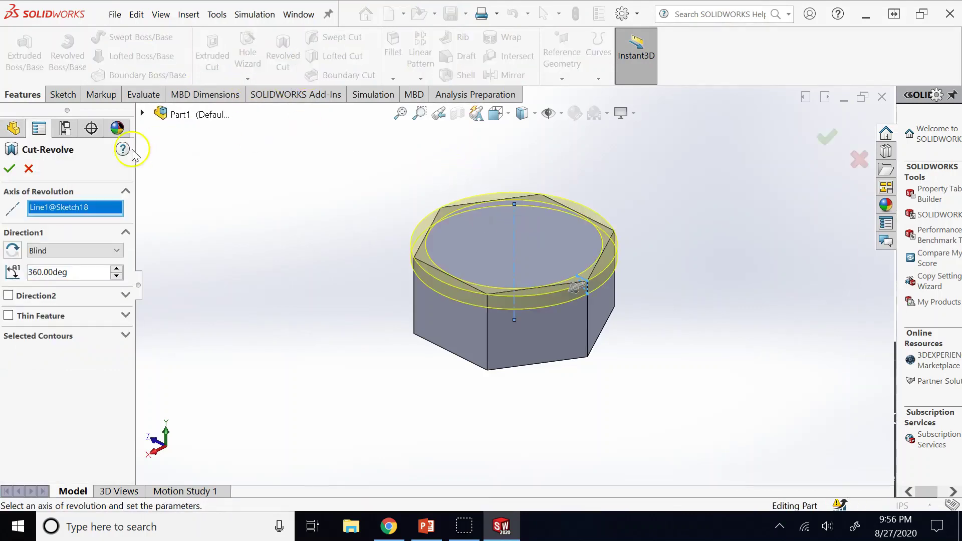
left_click(9, 168)
left_click(263, 296)
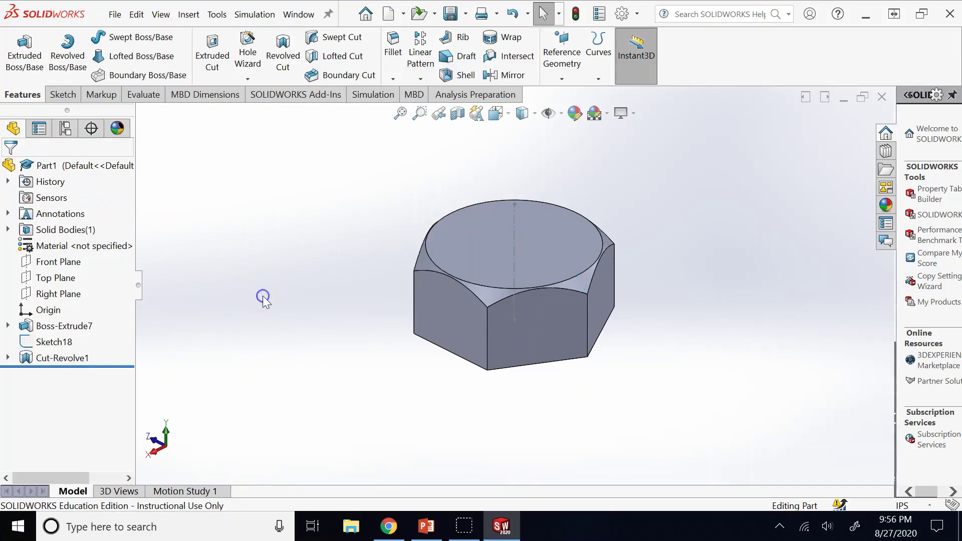
key("ctrl+5")
key("ctrl+7")
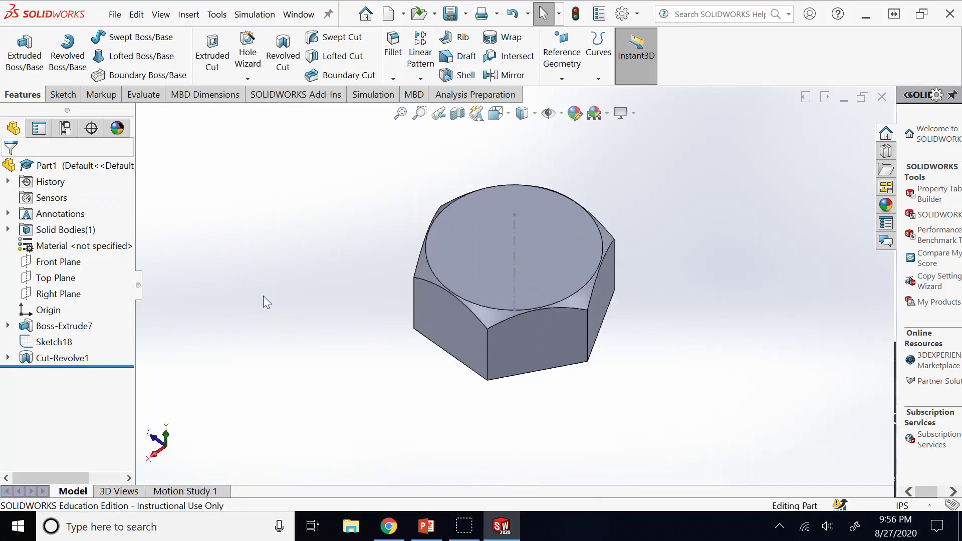
key("ctrl+1")
key("ctrl+6")
key("ctrl+7")
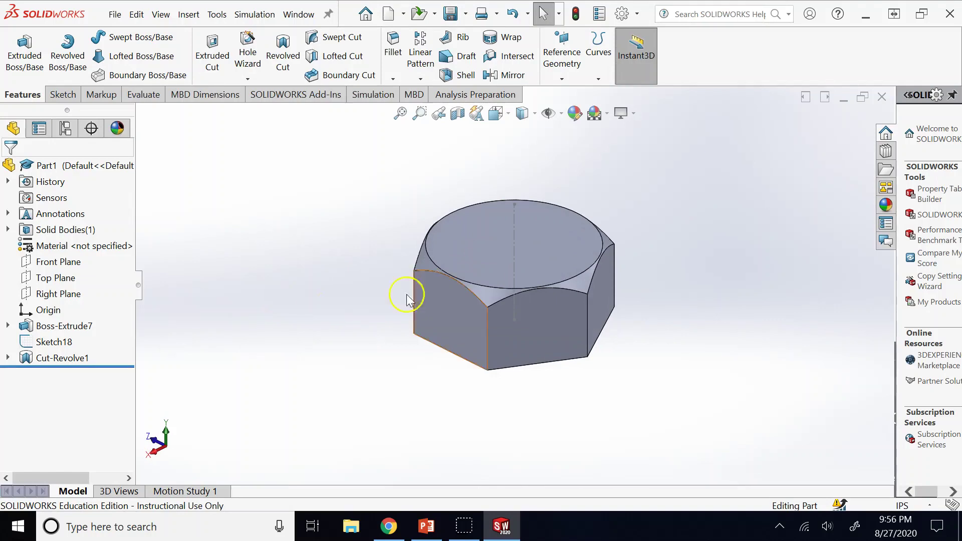
- Hide Sketch18 and rotate the view to the nut's flat bottom face
right_click(516, 233)
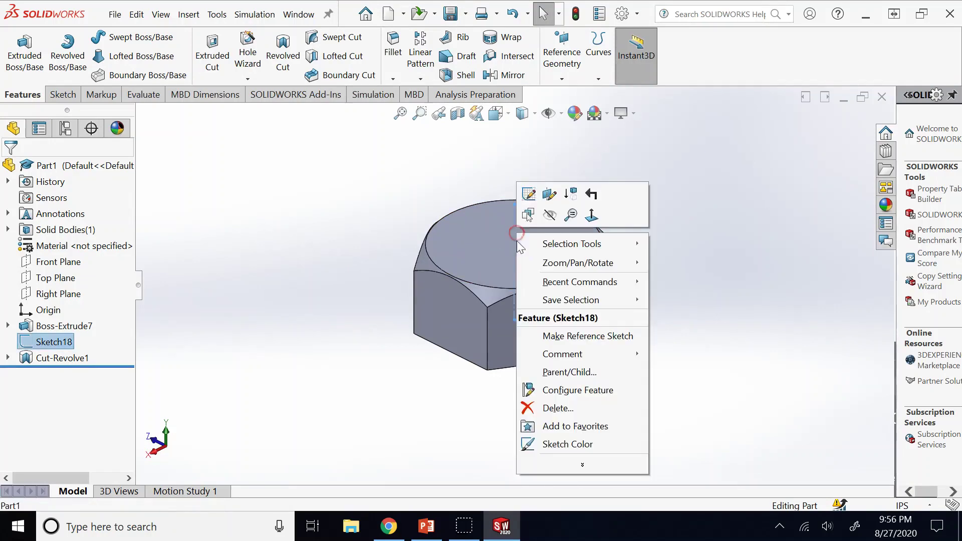
left_click(546, 217)
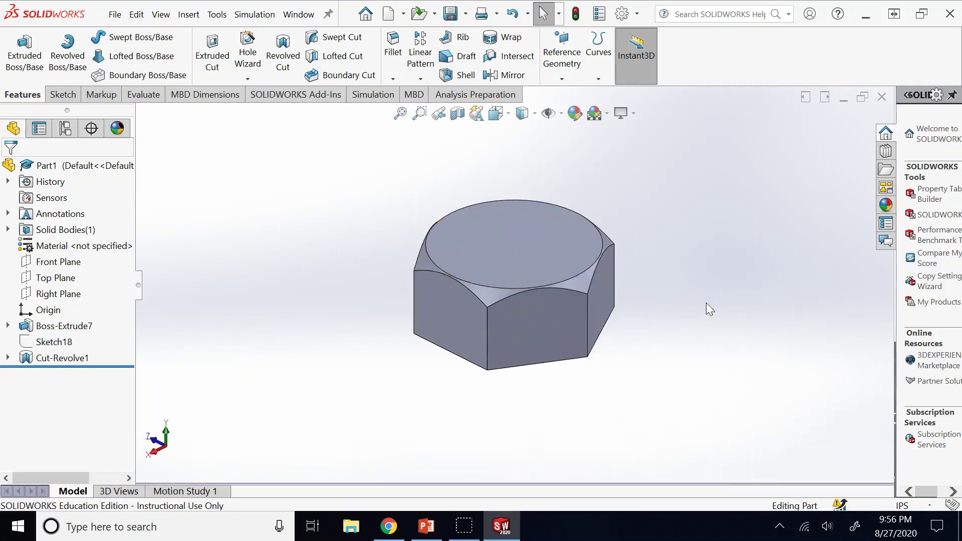
key("Up")
key("Up")
key("Up")
key("Up")
key("Down")
key("Down")
key("Down")
key("Down")
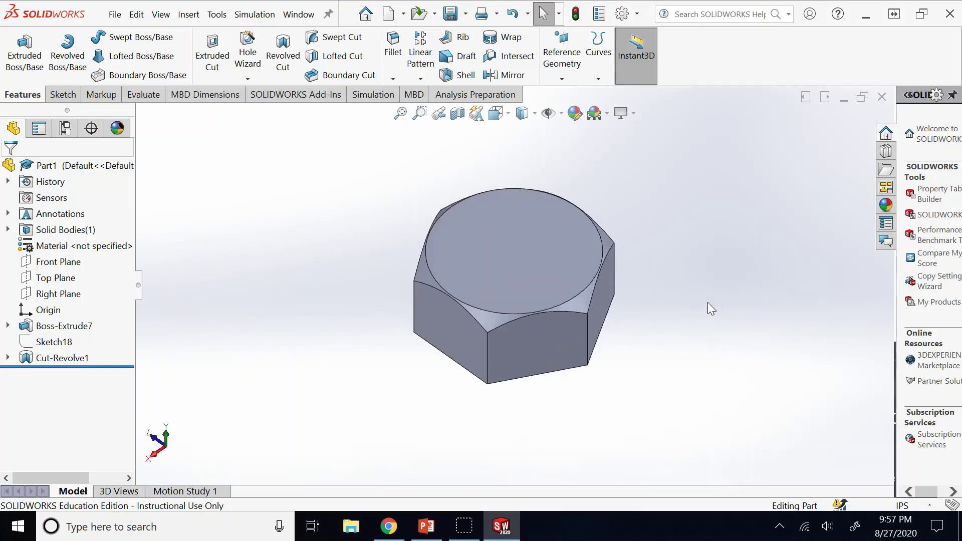
key("Up")
key("Up")
key("Up")
key("Up")
- Sketch a 1.20 radius circle at the origin on the nut's bottom face
left_click(528, 305)
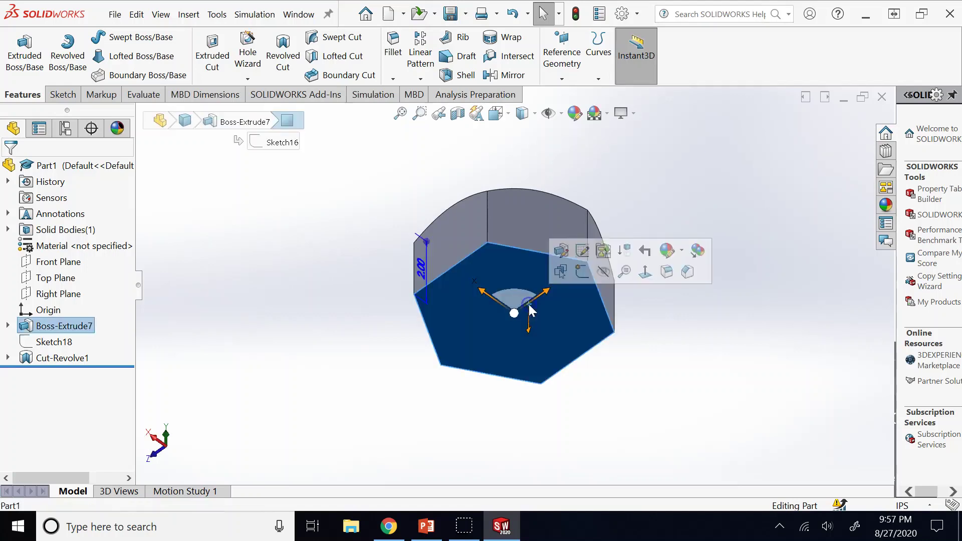
left_click(581, 272)
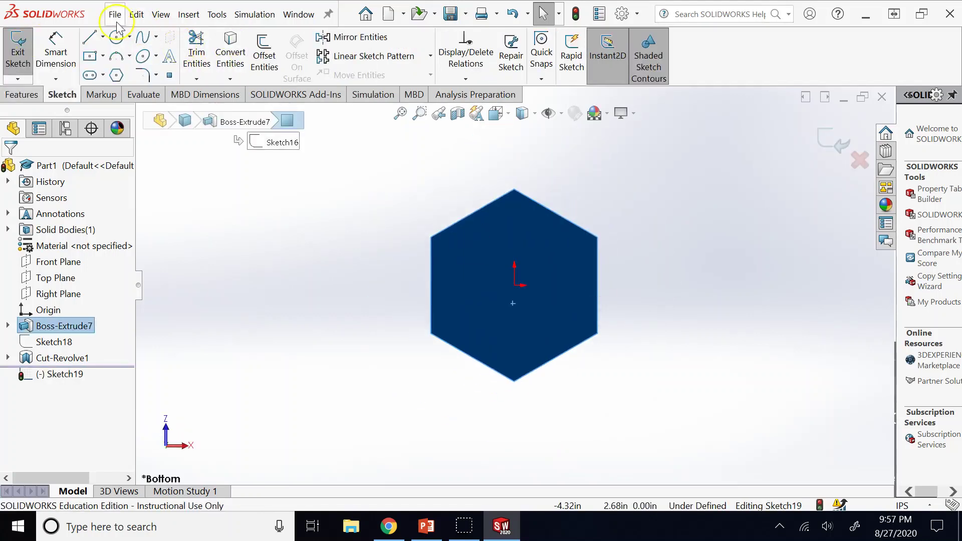
left_click(117, 36)
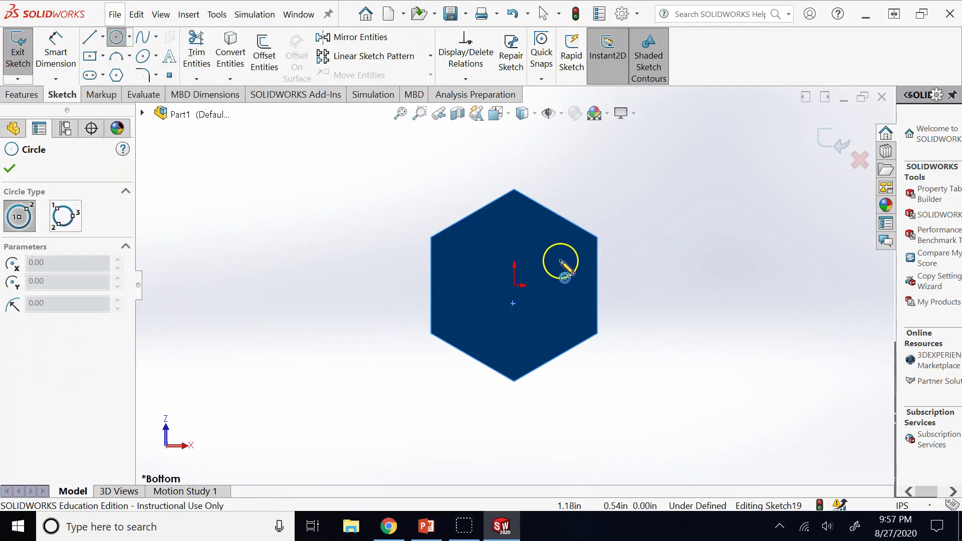
left_click(514, 286)
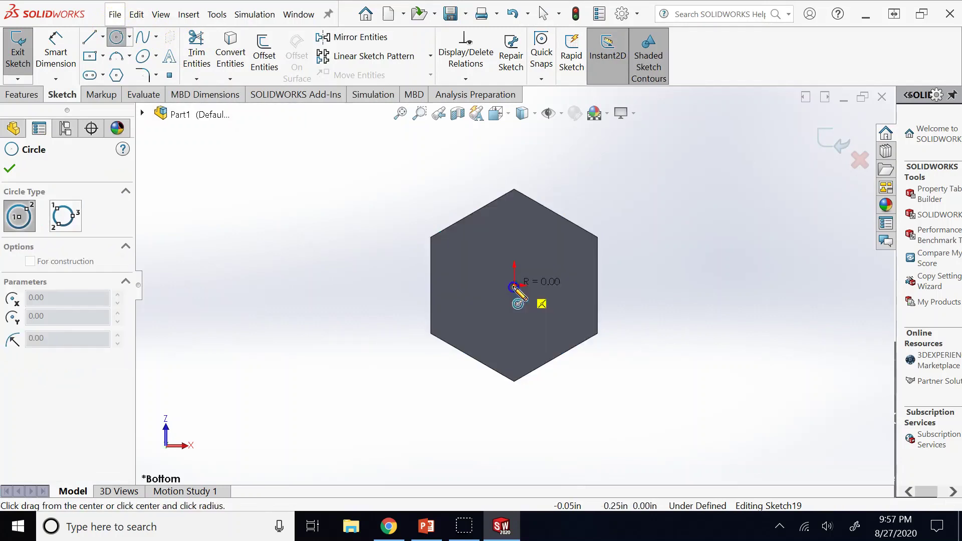
left_click(512, 236)
left_click(833, 141)
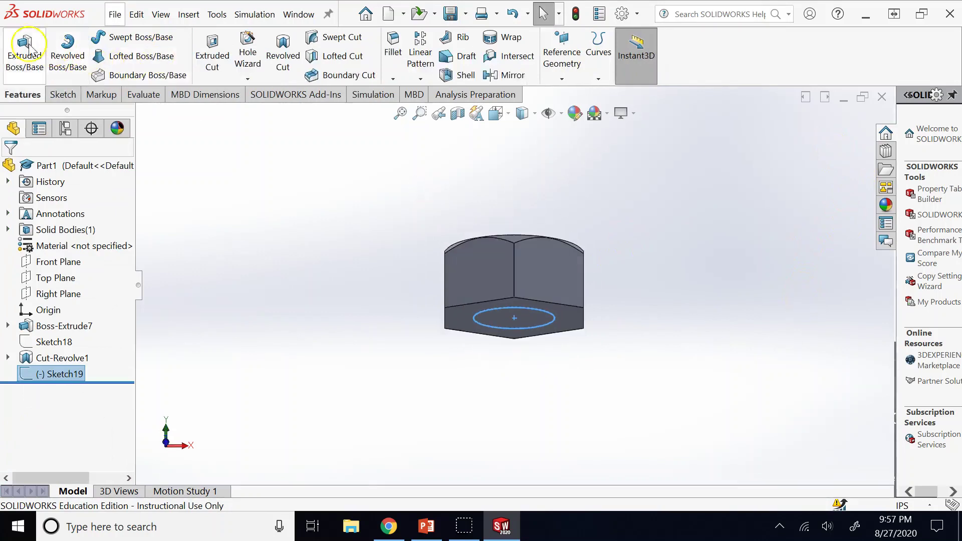
- Extrude the circle 10 in, changed from 8 in, as Boss-Extrude8
left_click(28, 48)
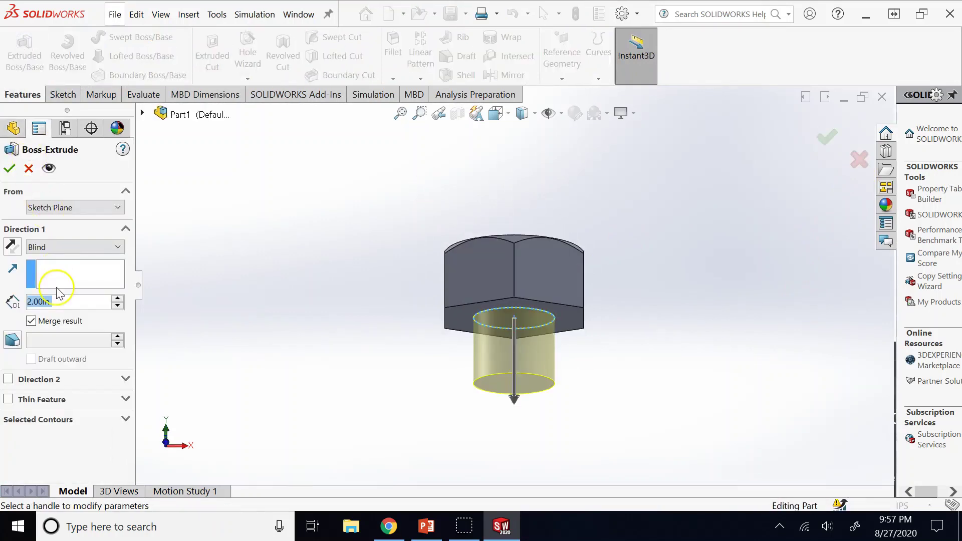
type("8")
key("Return")
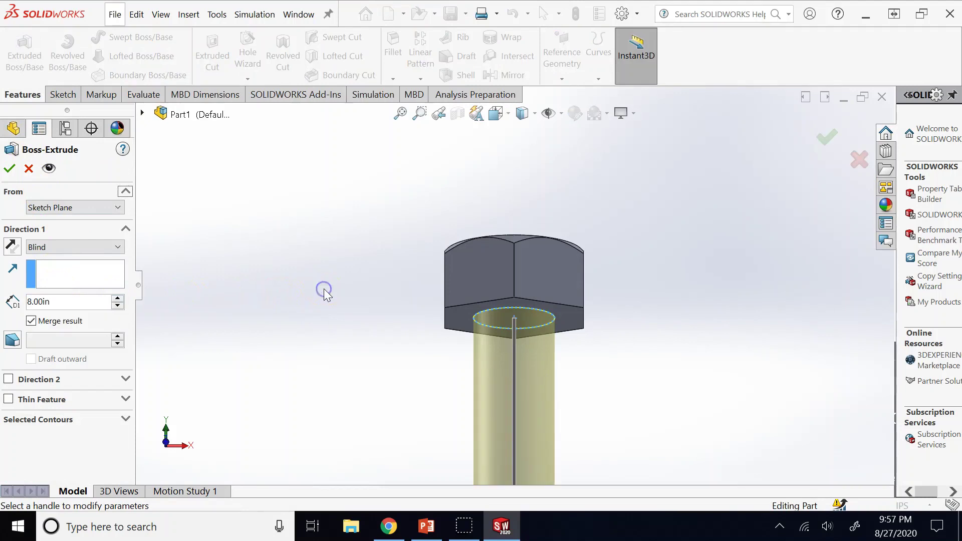
key("f")
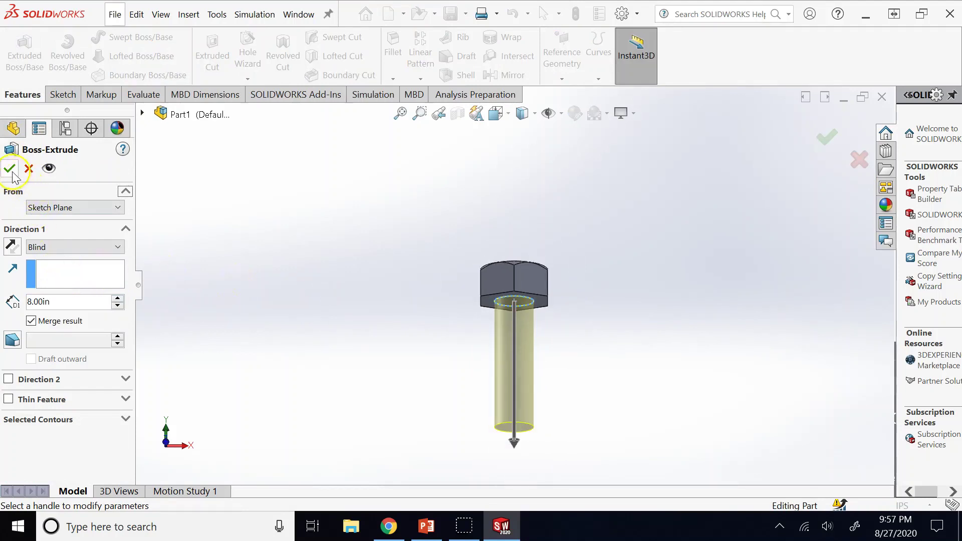
left_click(84, 305)
type("10")
key("Return")
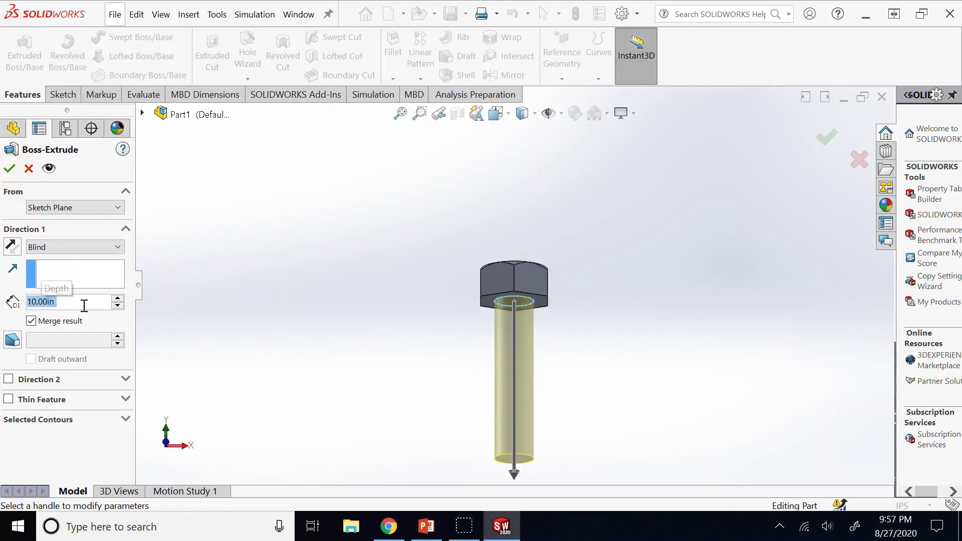
left_click(9, 169)
- Orbit and zoom the bolt to bring the shank's bottom face into view
middle_click_drag(365, 296, 363, 293)
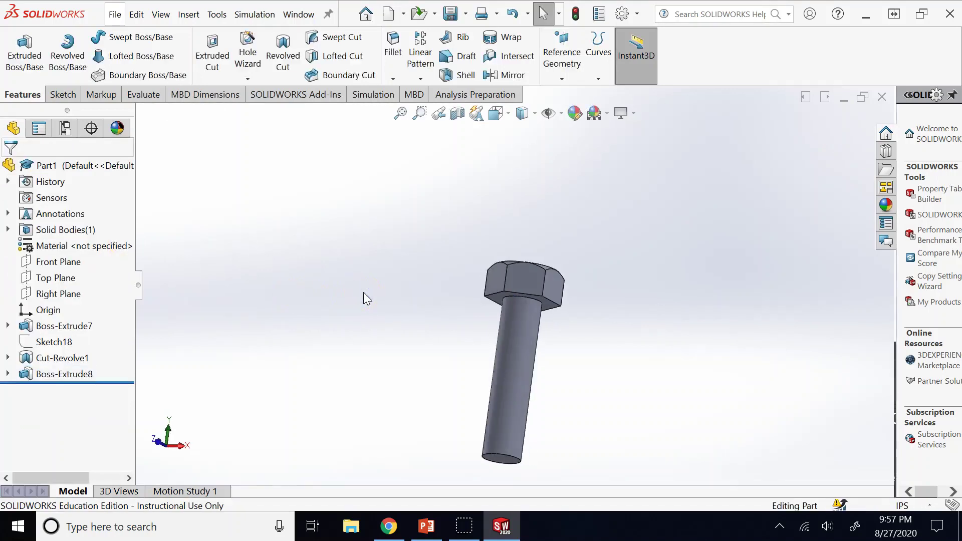
middle_click_drag(791, 324, 749, 330)
scroll(521, 392, "down", 2)
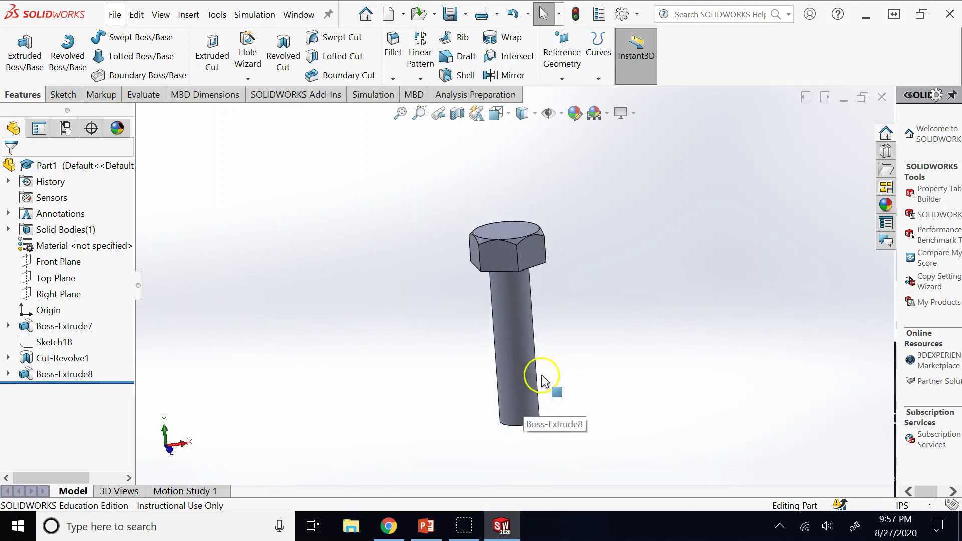
scroll(564, 374, "down", 3)
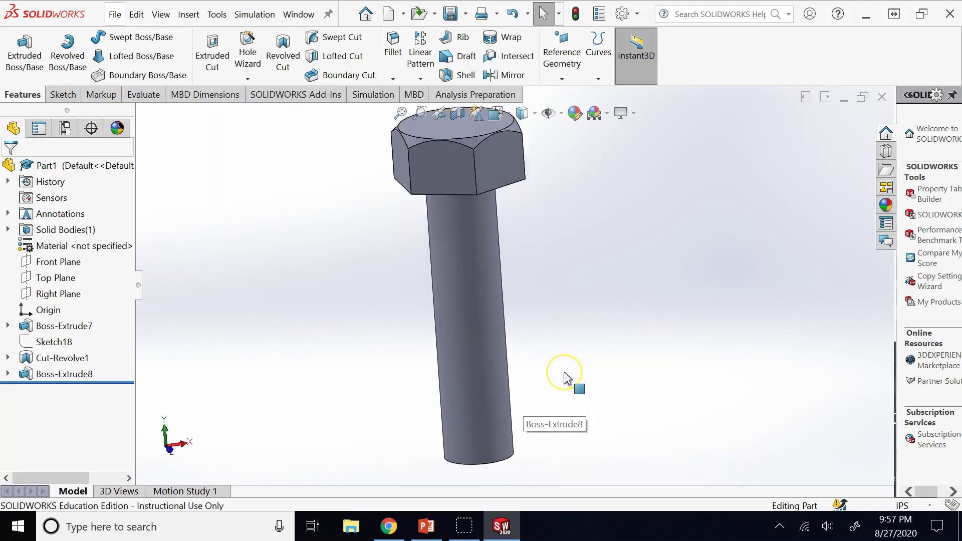
scroll(564, 381, "down", 2)
middle_click_drag(488, 425, 300, 386)
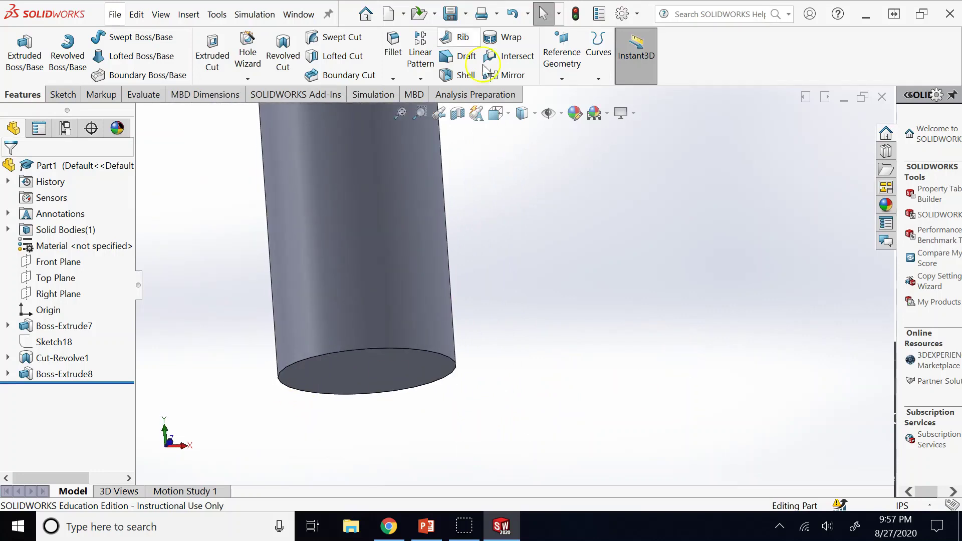
- Chamfer the shank's bottom end face with a 0.5 in distance
left_click(394, 78)
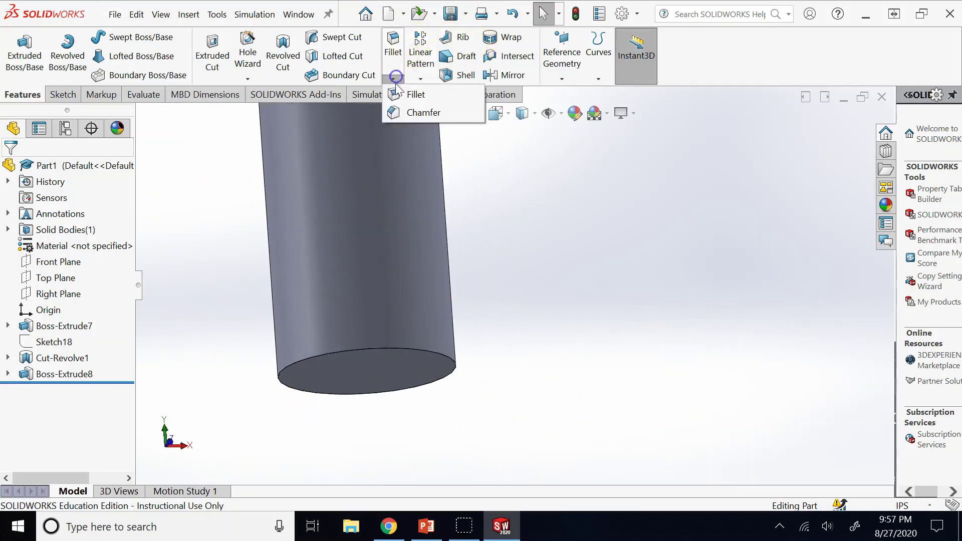
left_click(398, 112)
left_click(374, 350)
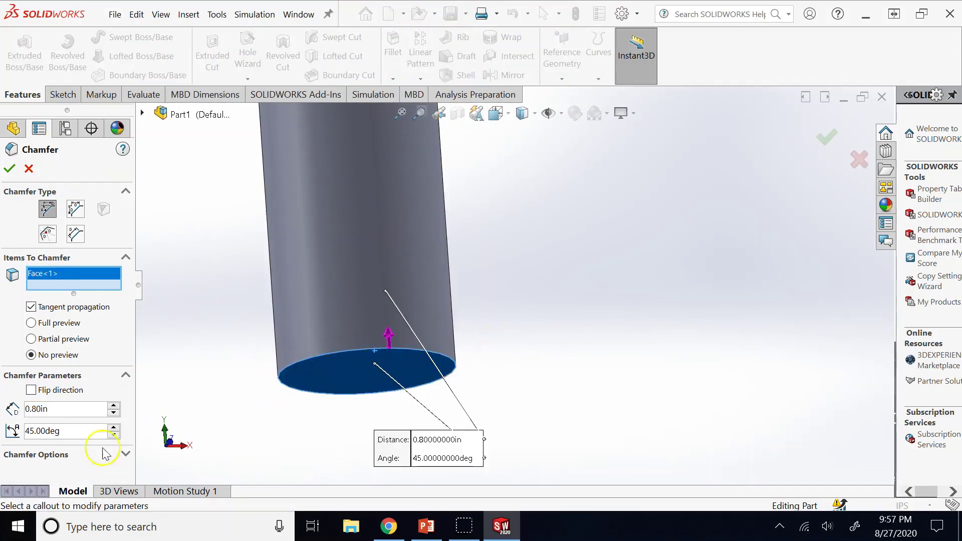
left_click(72, 413)
double_click(72, 416)
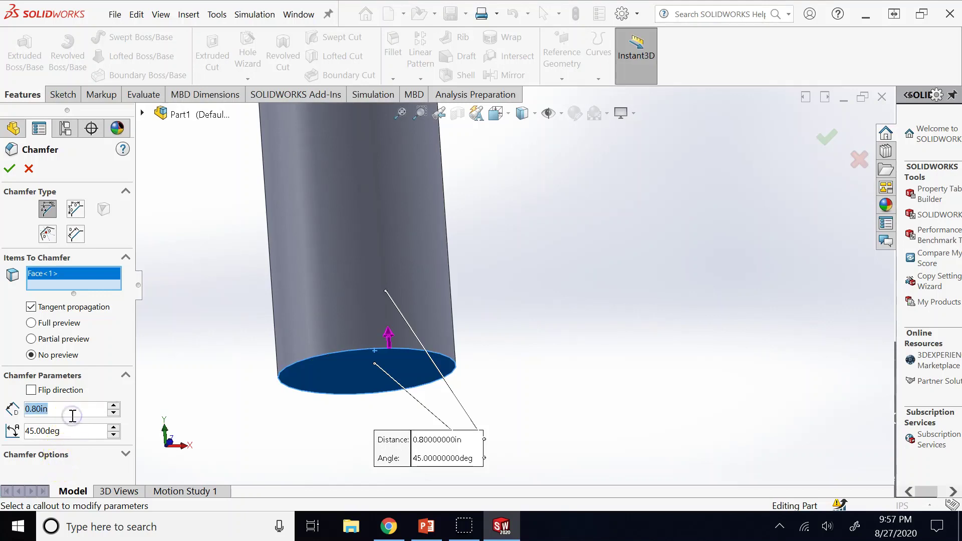
type("0.5")
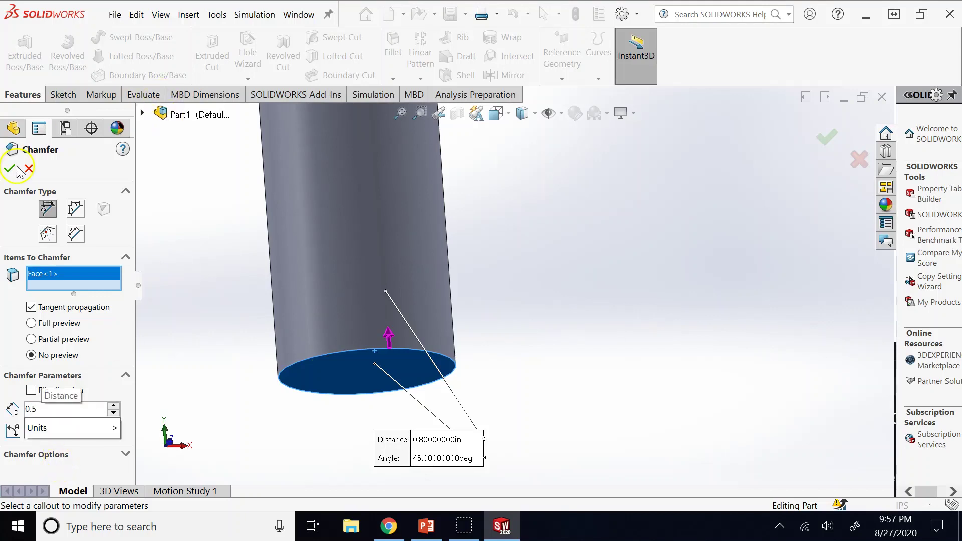
left_click(13, 171)
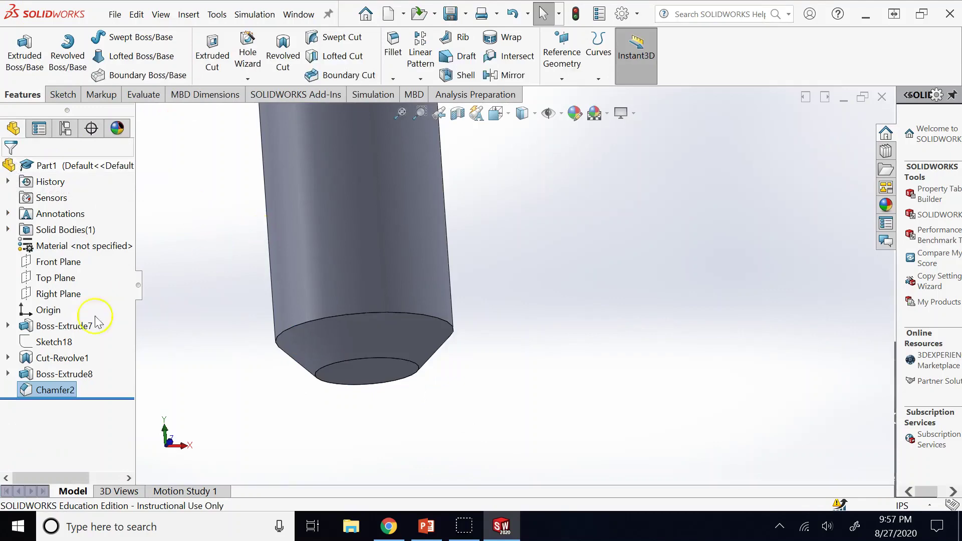
- Edit Chamfer2 to reduce its distance to 0.30 in
left_click(64, 396)
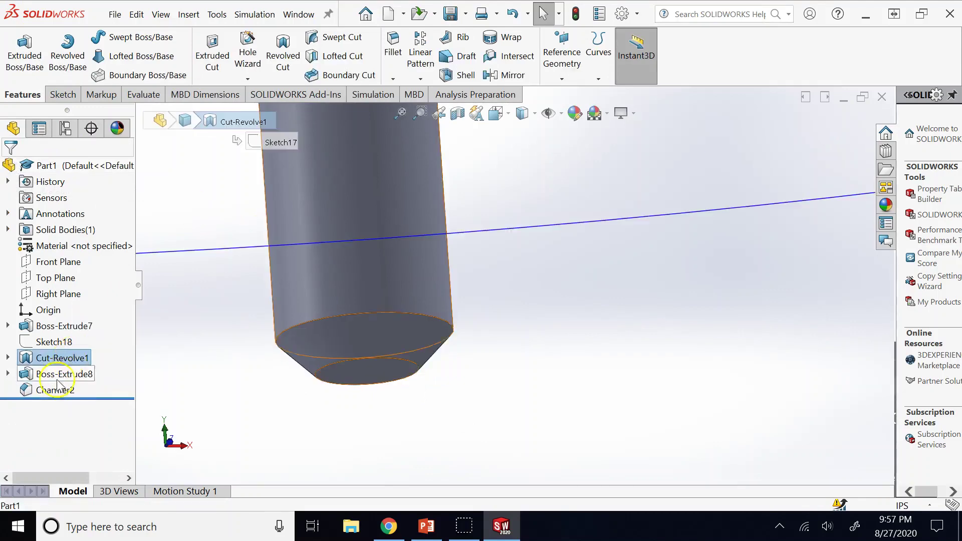
left_click(54, 394)
left_click(64, 353)
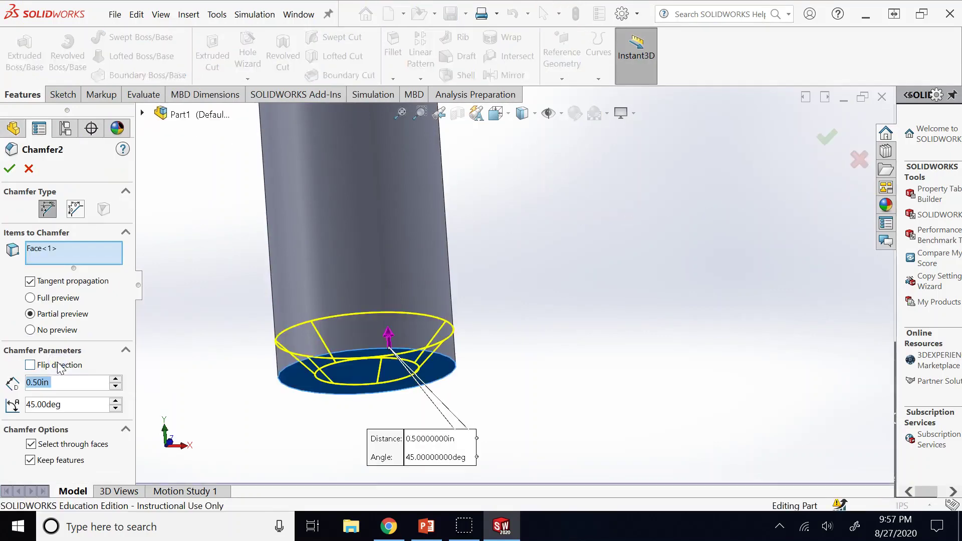
left_click(115, 386)
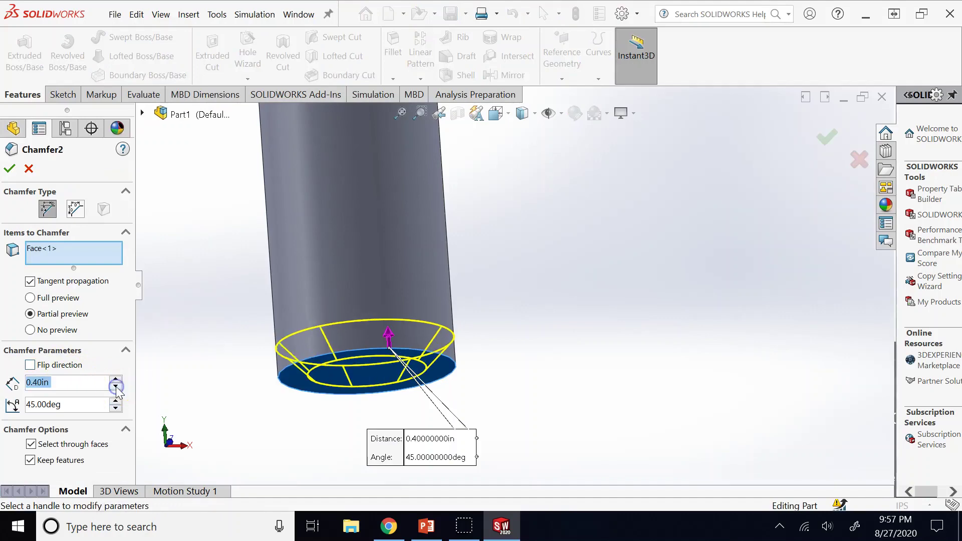
left_click(115, 386)
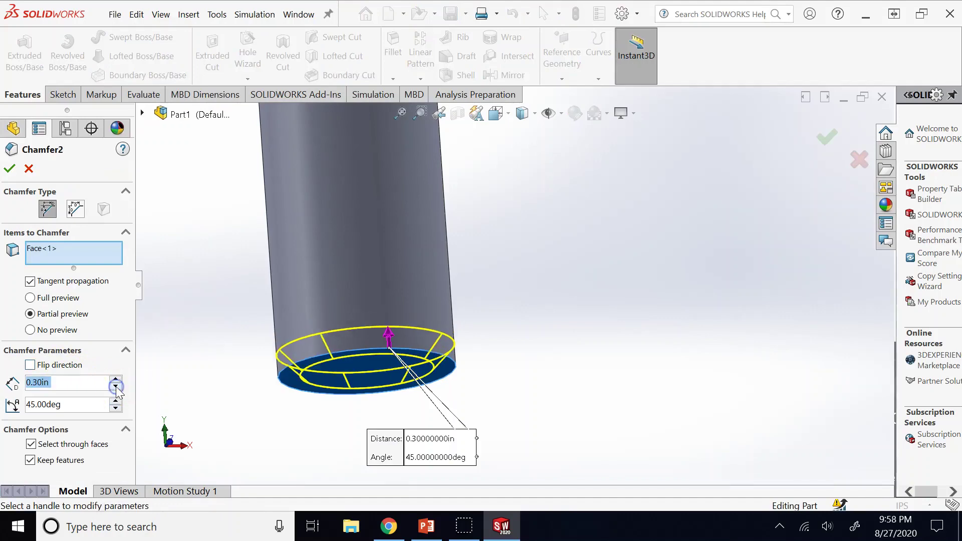
left_click(10, 168)
scroll(588, 326, "up", 2)
- Round the edge where the shank meets the hex head with a 0.20 in Fillet11
scroll(588, 325, "up", 5)
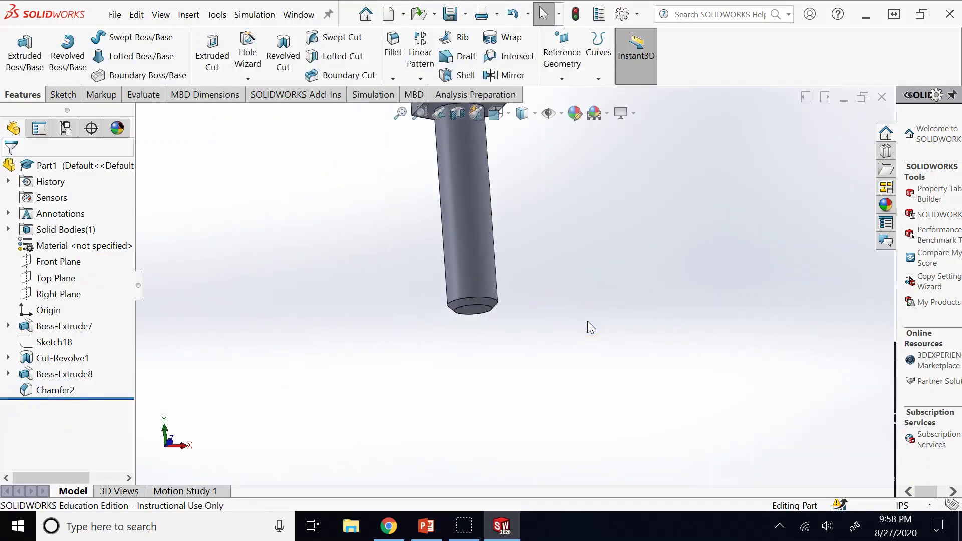
scroll(547, 254, "down", 4)
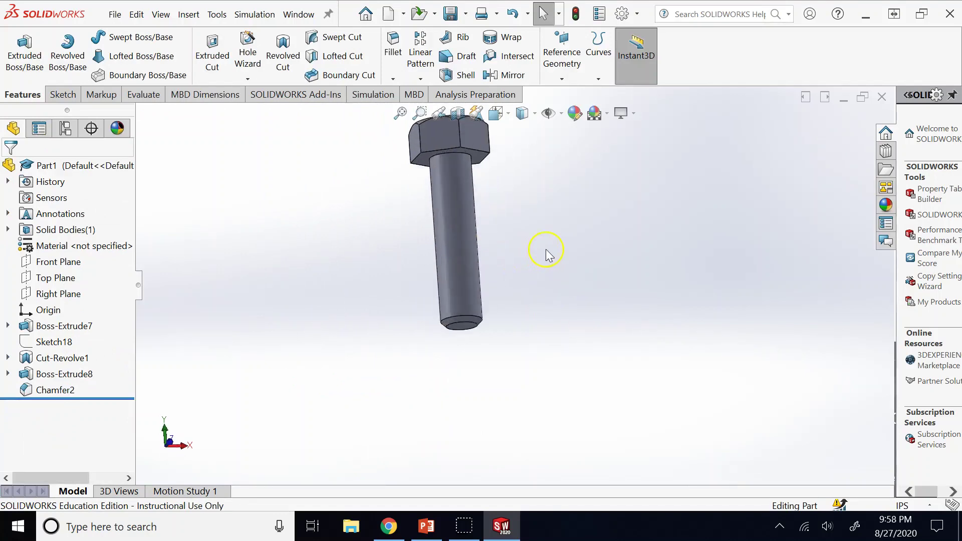
scroll(547, 254, "up", 2)
scroll(295, 138, "up", 1)
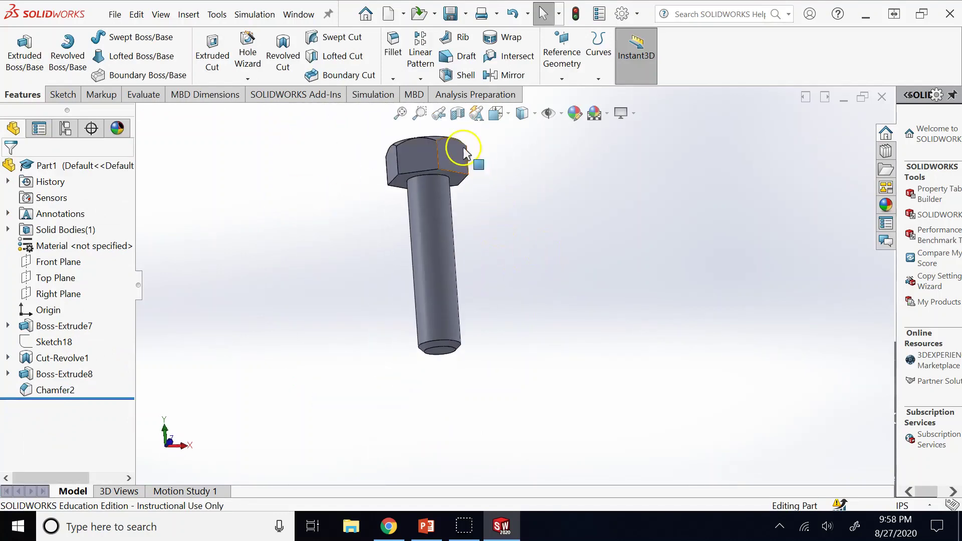
key("Down")
key("Down")
key("Up")
key("Up")
key("Up")
key("Up")
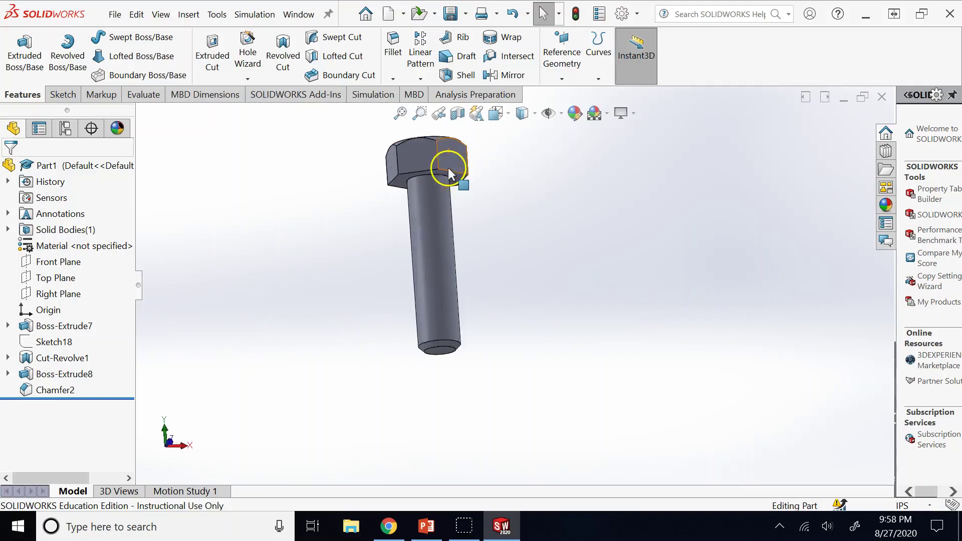
scroll(444, 242, "down", 5)
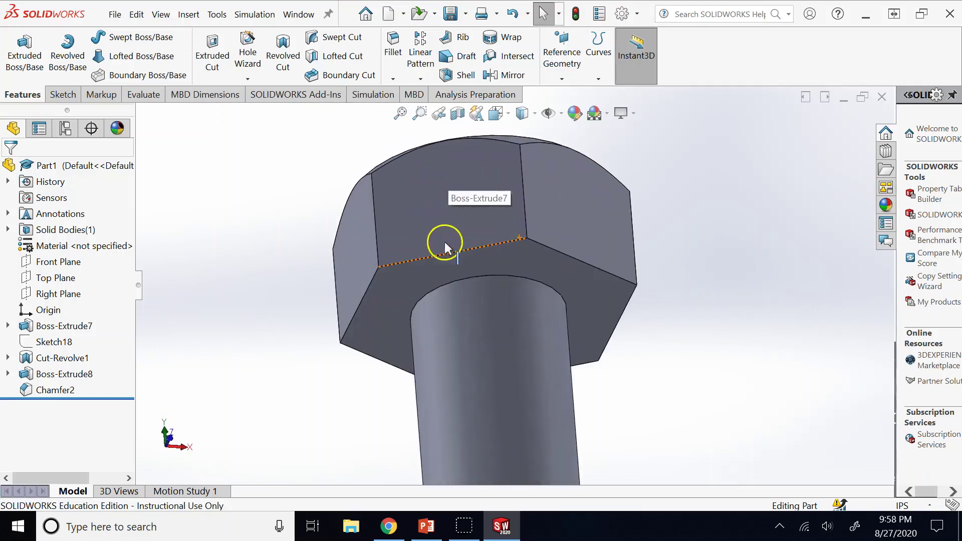
left_click(474, 279)
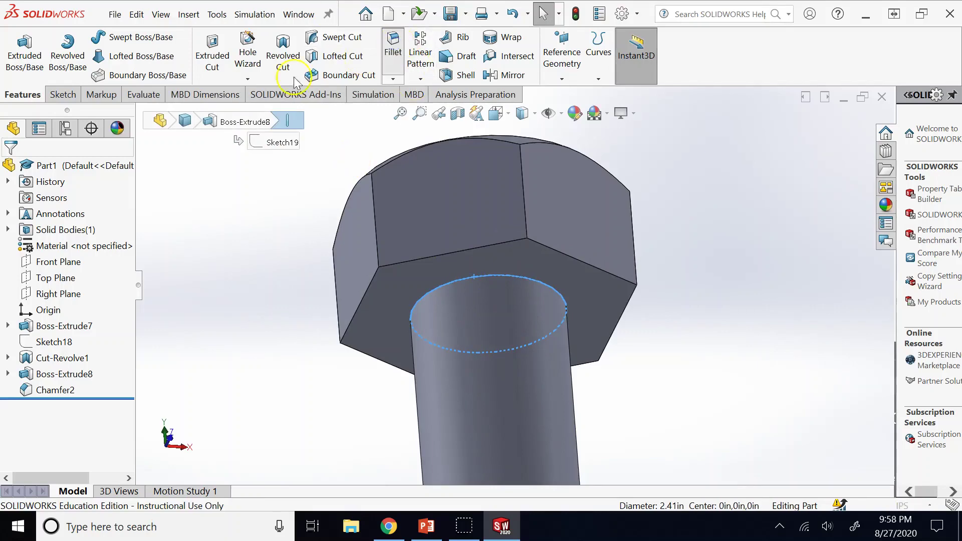
left_click(393, 45)
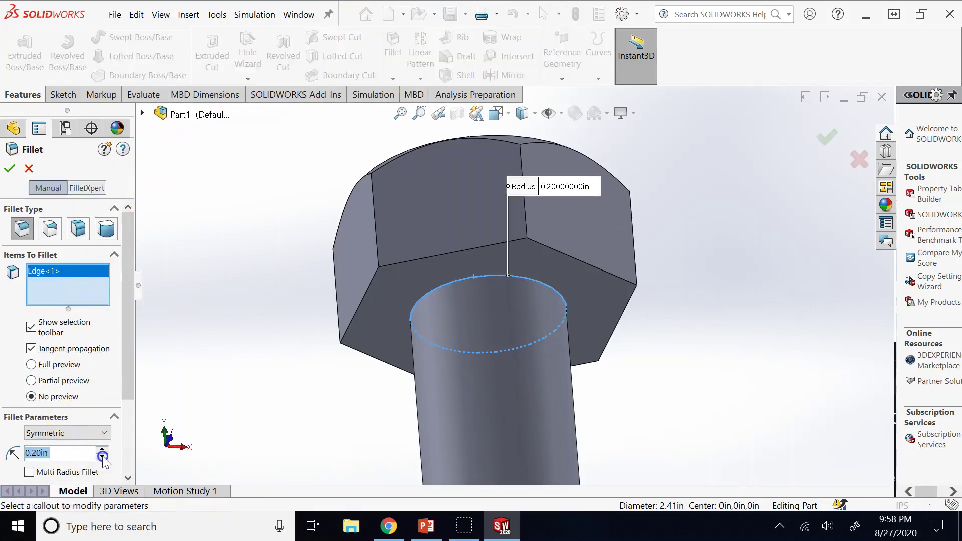
left_click(9, 168)
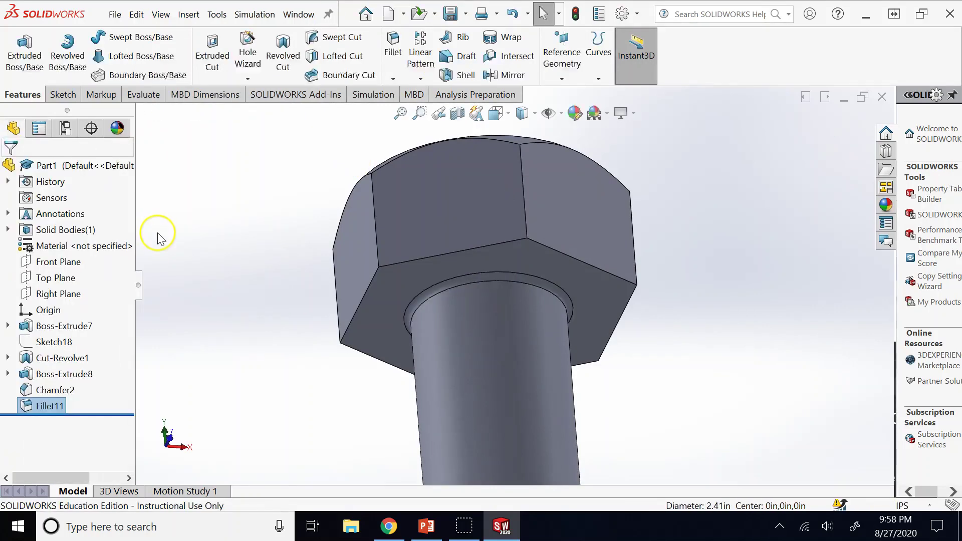
scroll(354, 311, "up", 5)
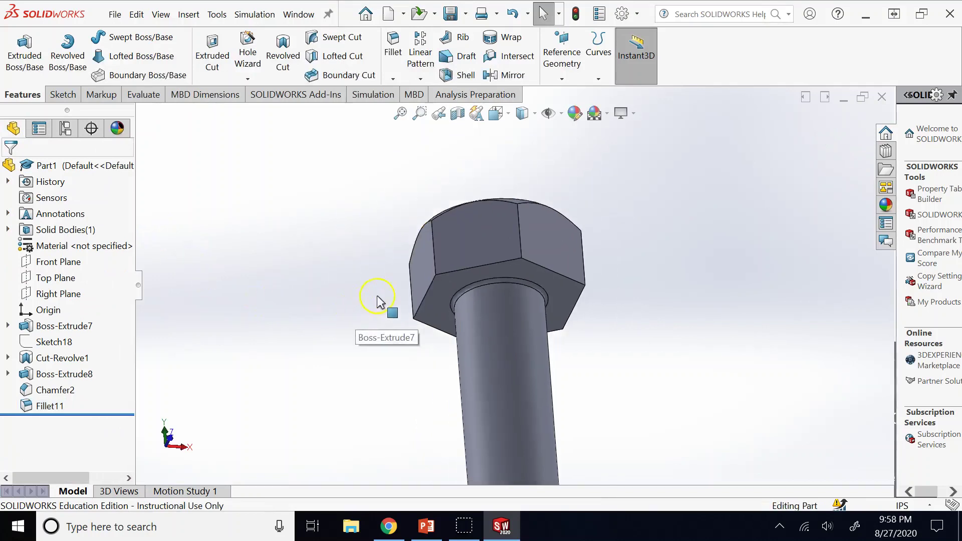
scroll(533, 393, "up", 5)
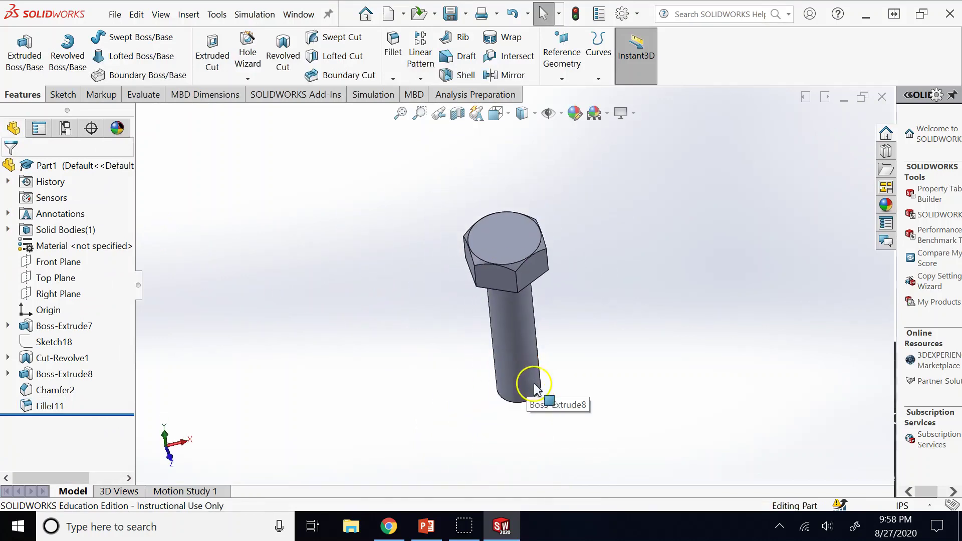
scroll(557, 412, "down", 5)
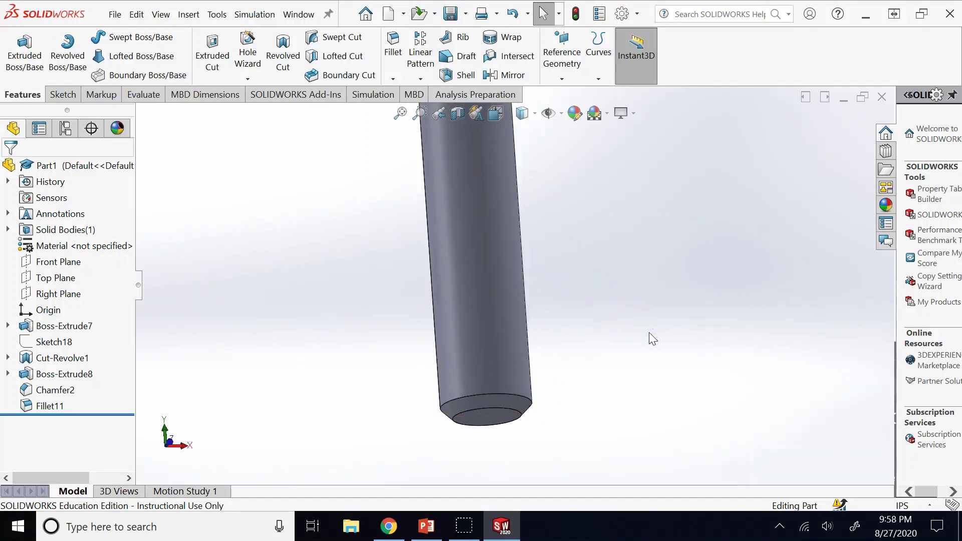
- Show slide 12, Curves, in the PowerPoint deck, then return to SOLIDWORKS
left_click(426, 526)
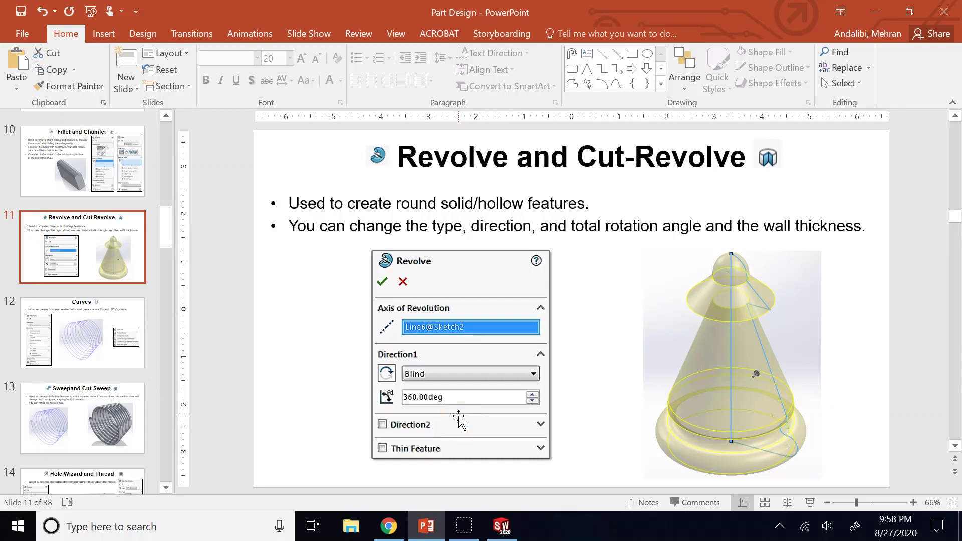
left_click(120, 351)
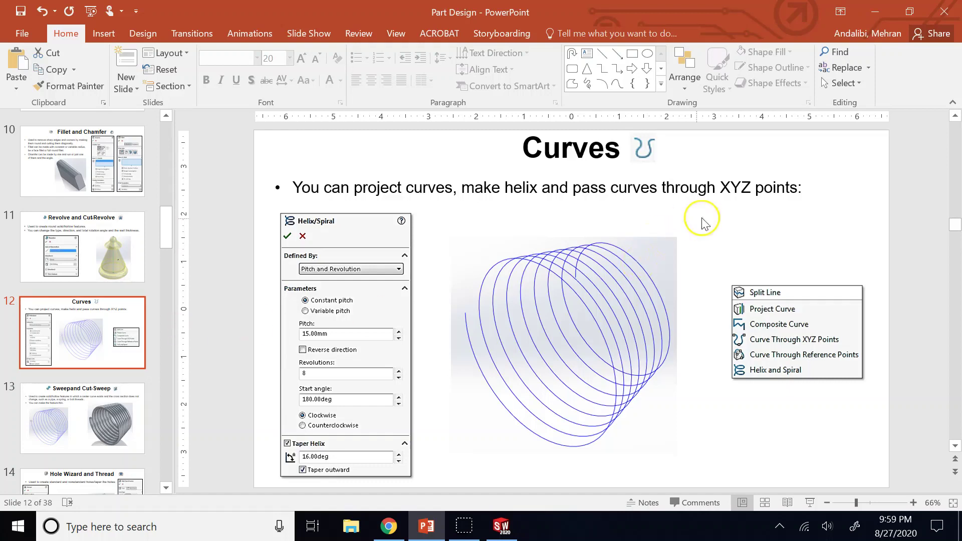
left_click(499, 525)
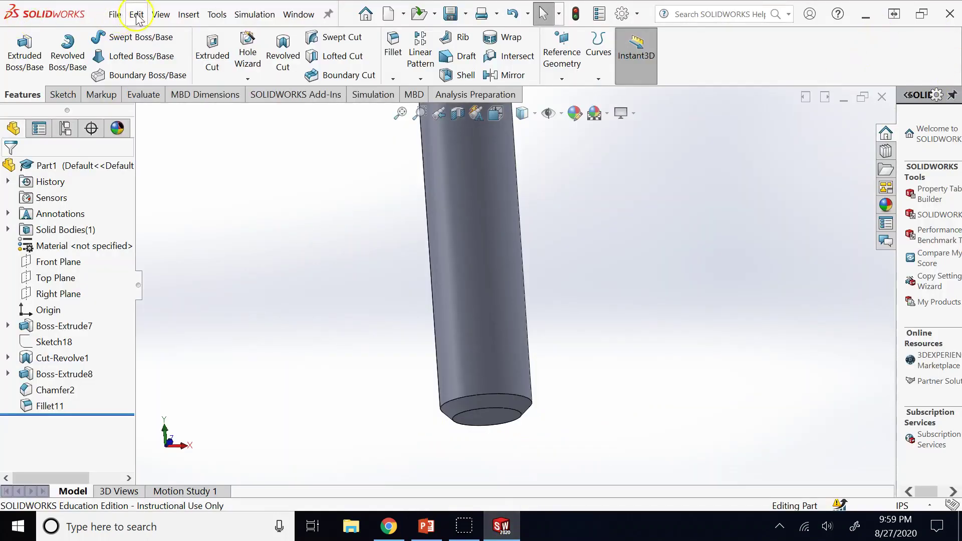
- Create a new blank part, Part3
left_click(115, 14)
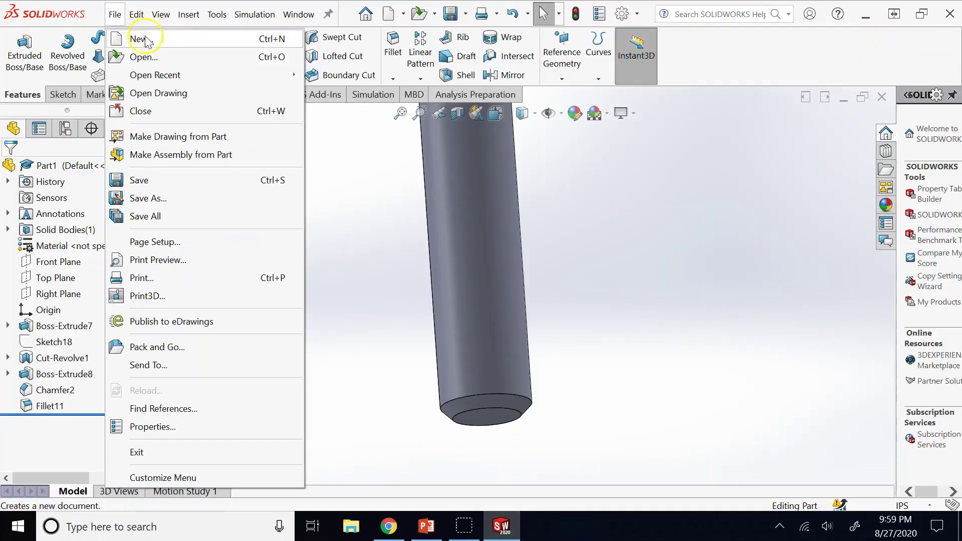
left_click(145, 38)
left_click(584, 406)
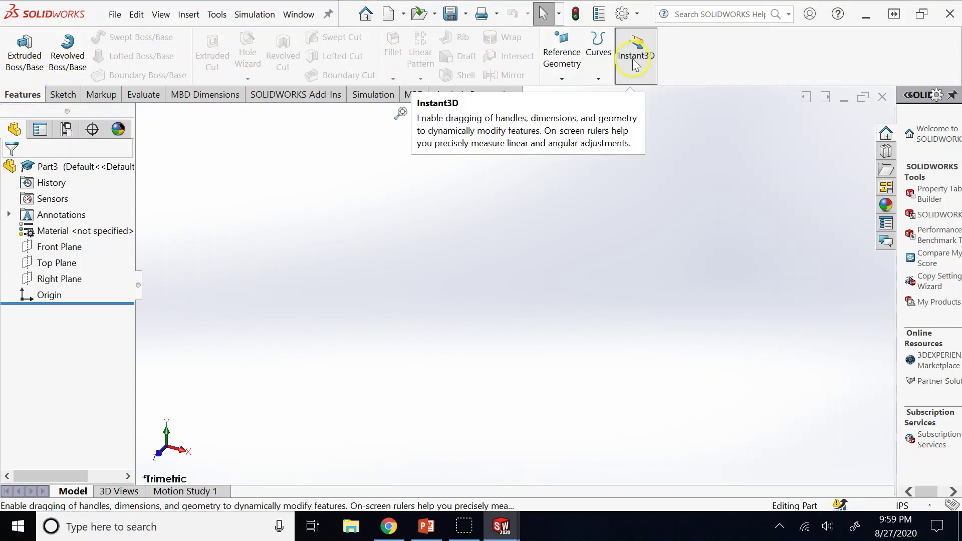
- Review the coordinate system, curve through XYZ points, and helix and spiral options
left_click(569, 78)
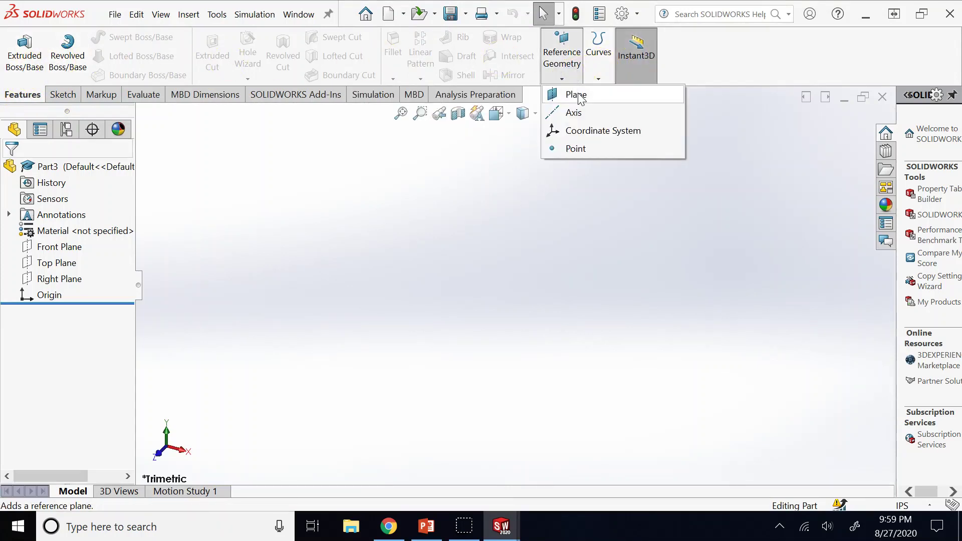
left_click(588, 131)
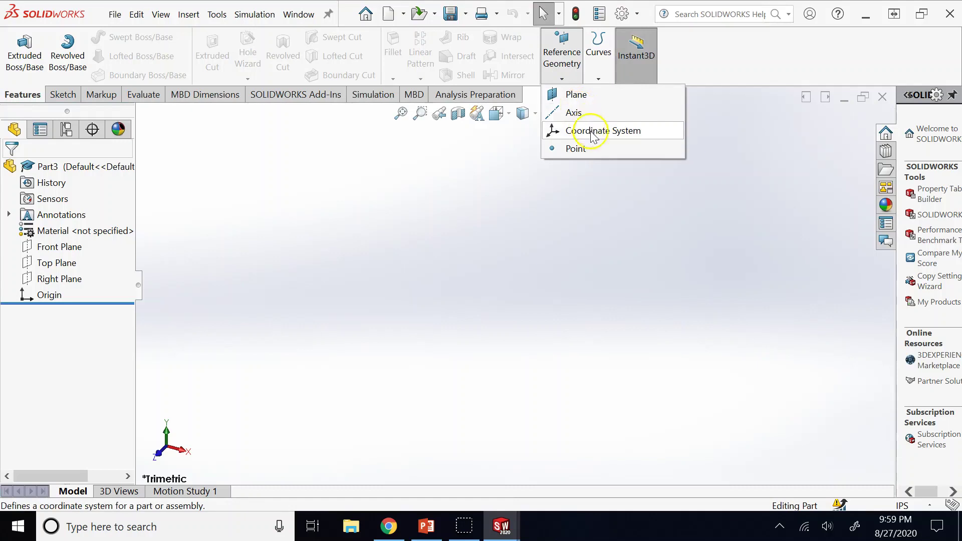
left_click(626, 200)
left_click(598, 80)
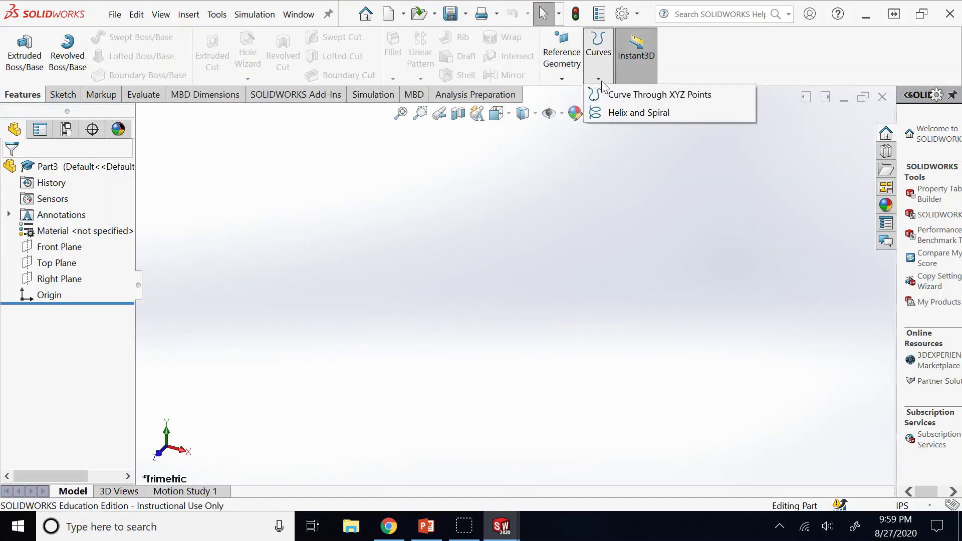
left_click(611, 99)
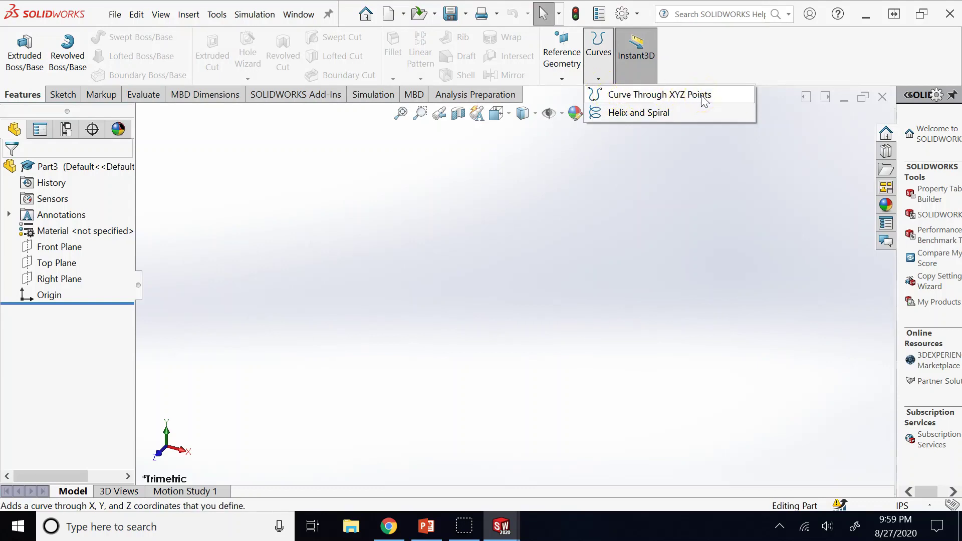
left_click(664, 115)
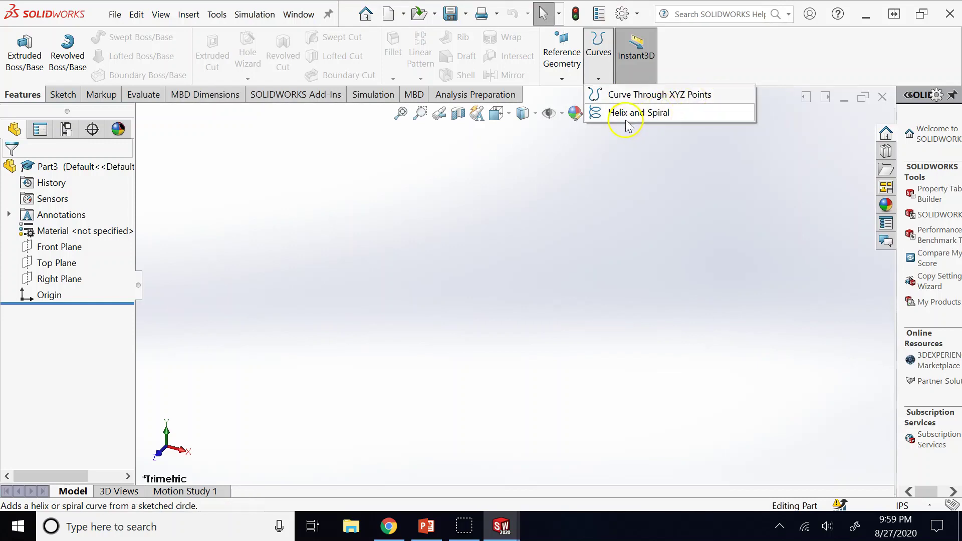
left_click(635, 159)
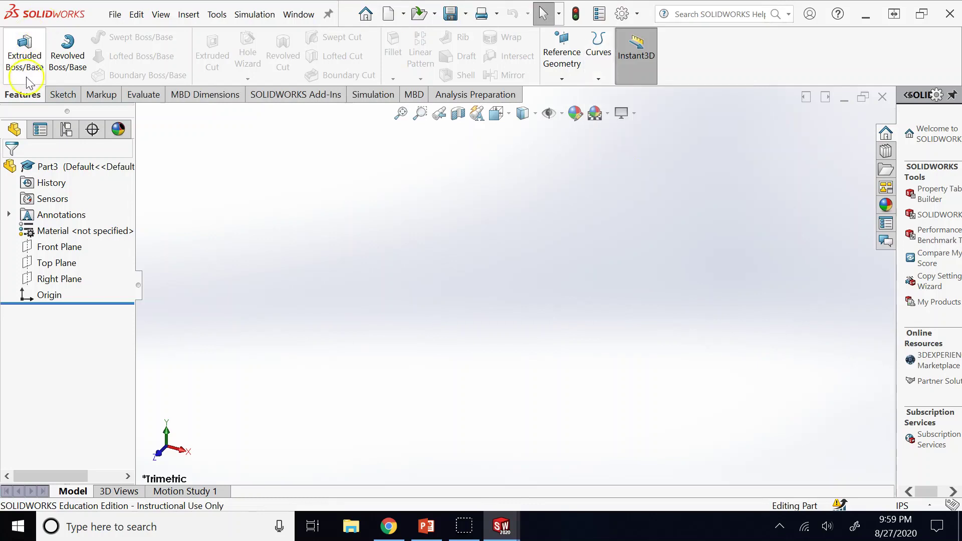
- Glance at the Sketch tools, return to Features, and bring up Chrome's hex bolt search
left_click(53, 98)
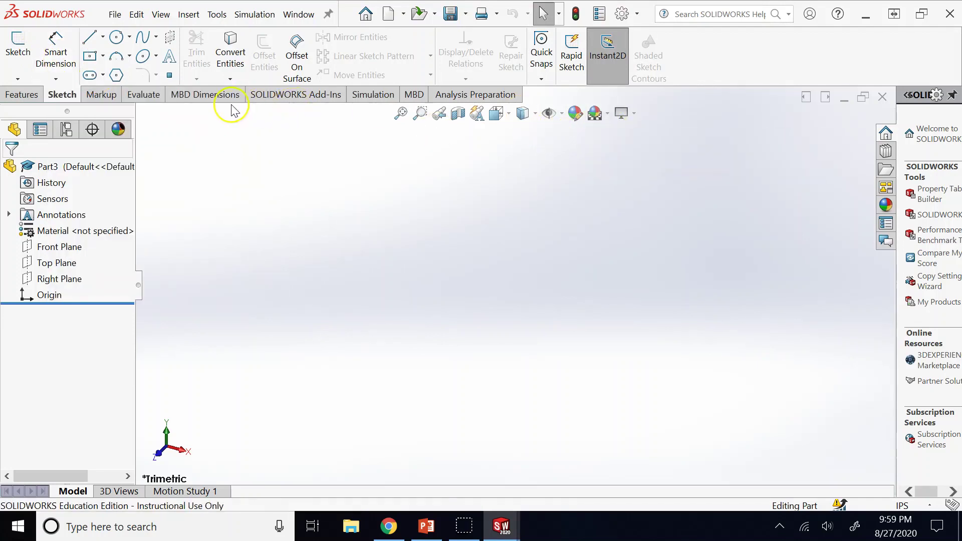
left_click(22, 95)
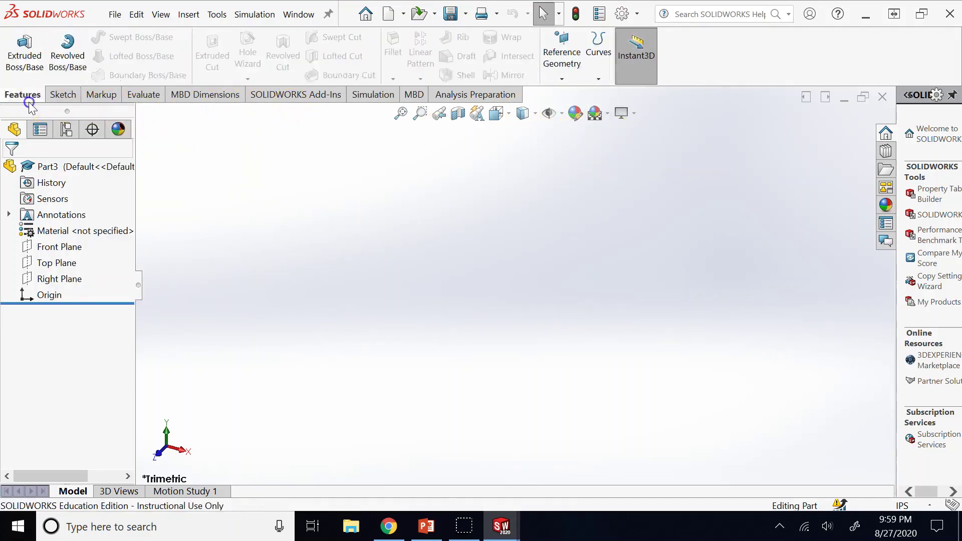
left_click(388, 526)
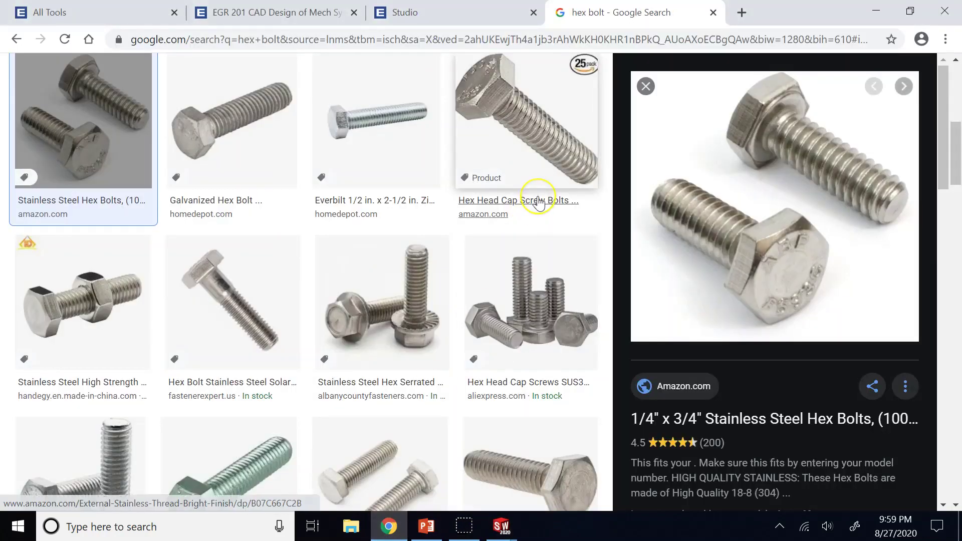
- Replace the 'hex bolt' query in Google's search box with 'helix vs spiral'
scroll(541, 200, "up", 8)
triple_click(268, 92)
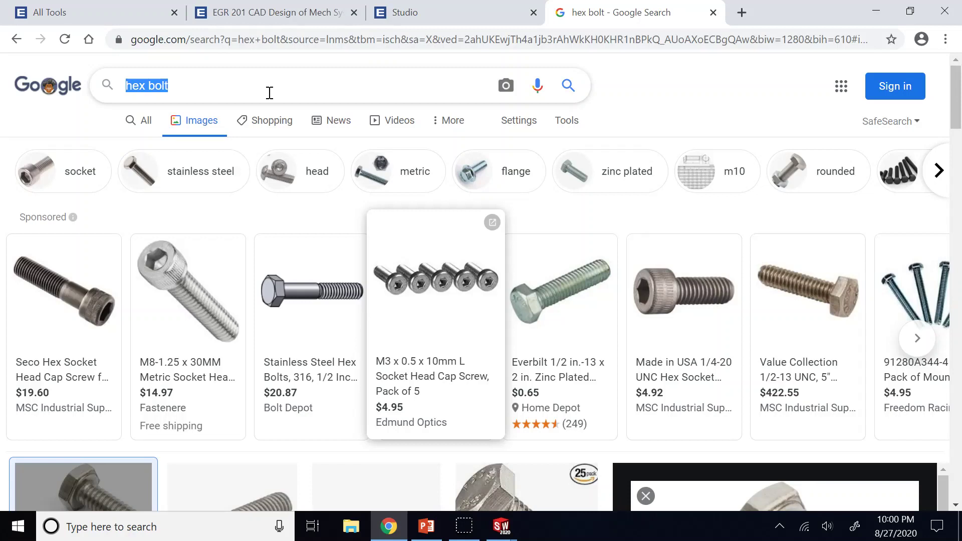
type("helix v")
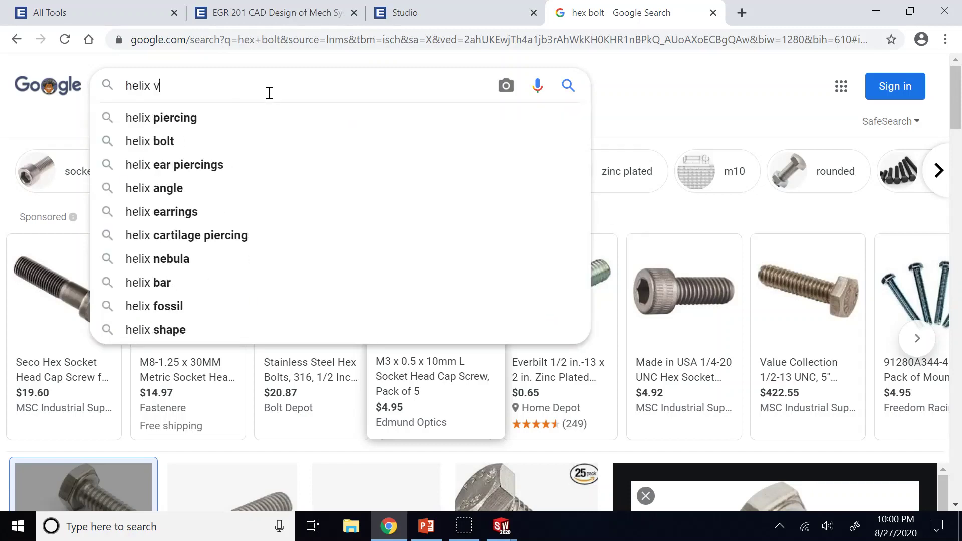
type("s spiral")
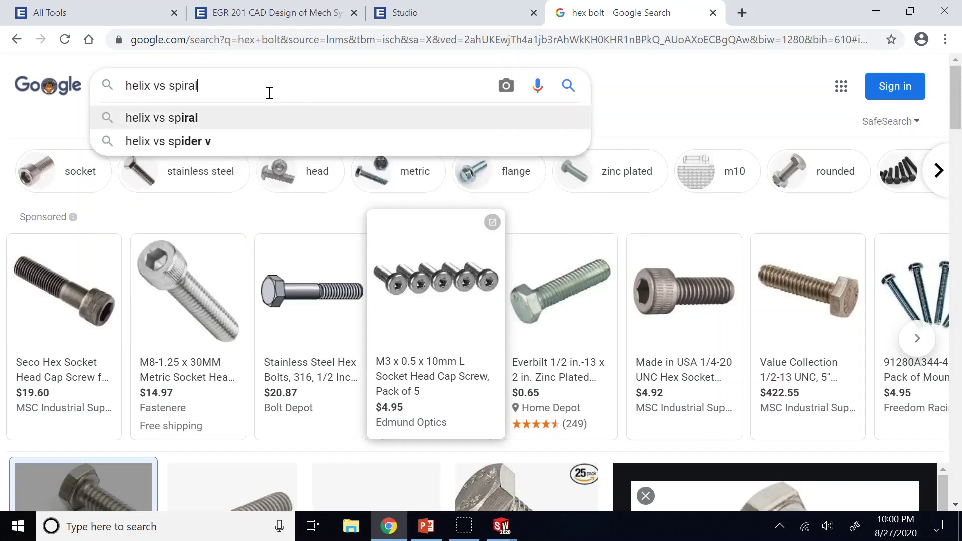
- Search images for 'helix vs spiral' and preview the spiral versus helix diagrams
key("Return")
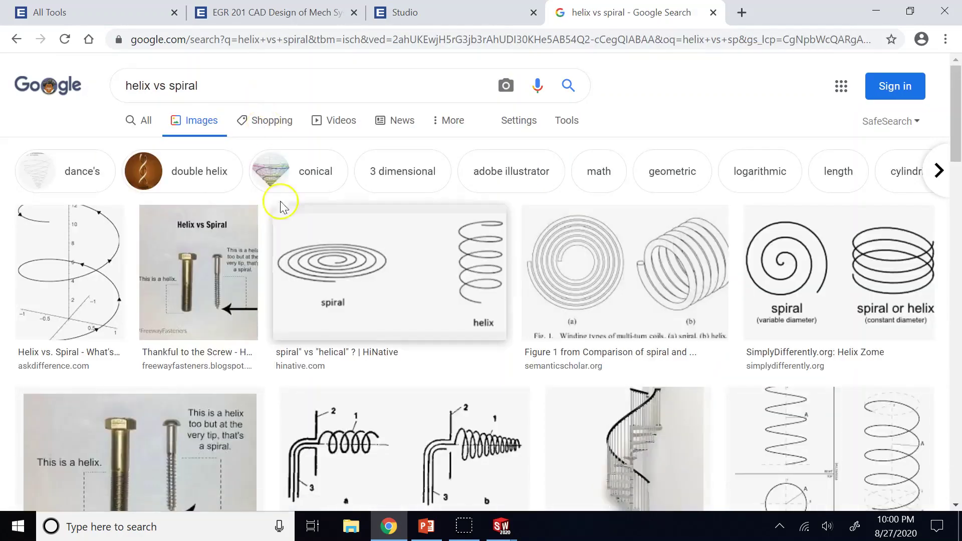
left_click(472, 300)
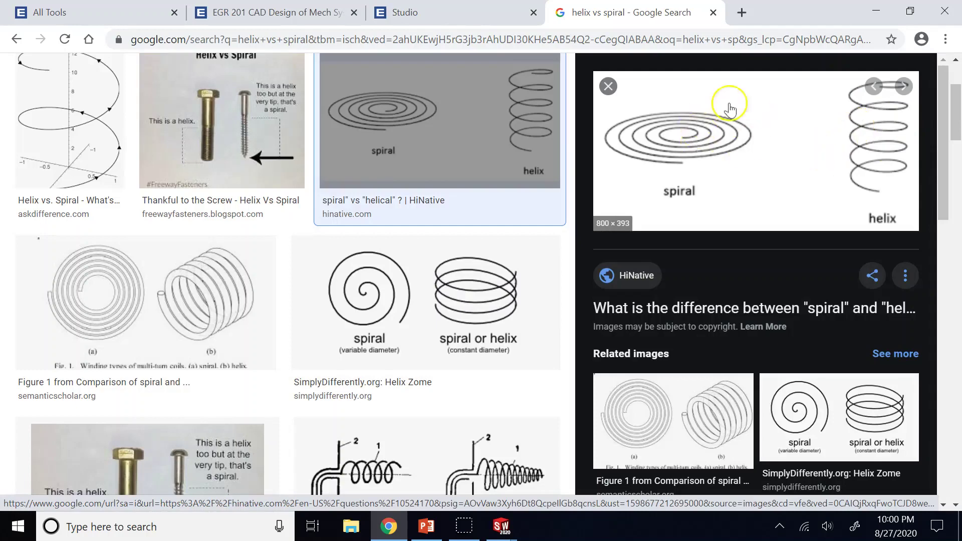
left_click(704, 408)
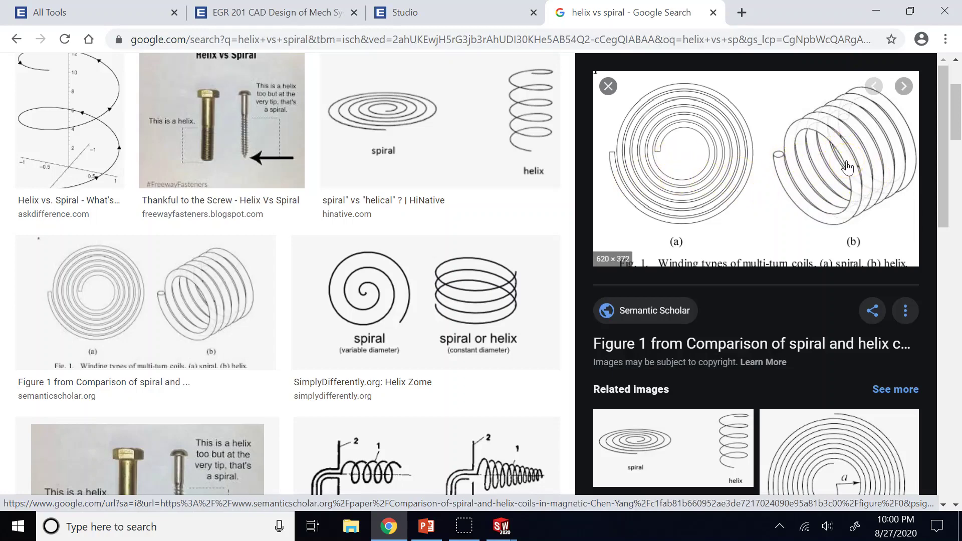
scroll(846, 167, "down", 9)
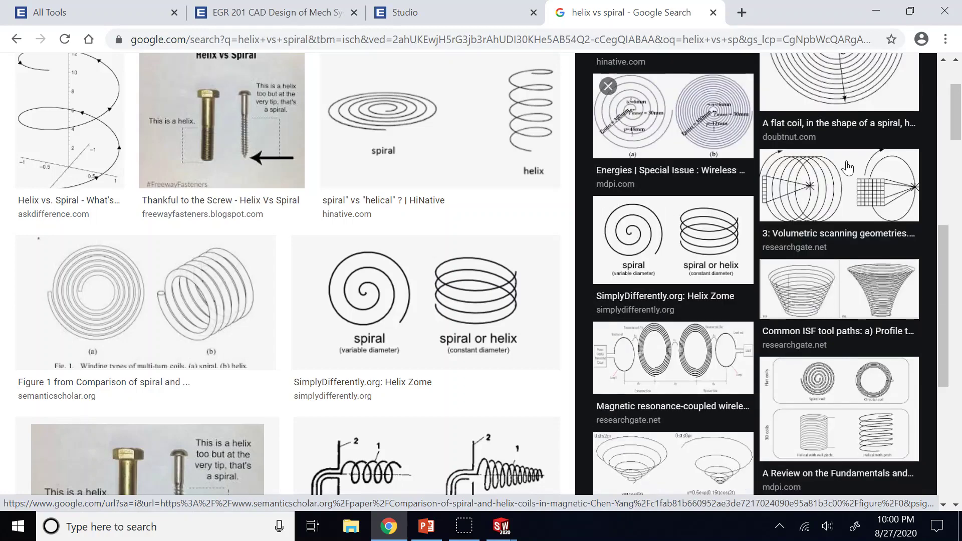
scroll(846, 167, "down", 4)
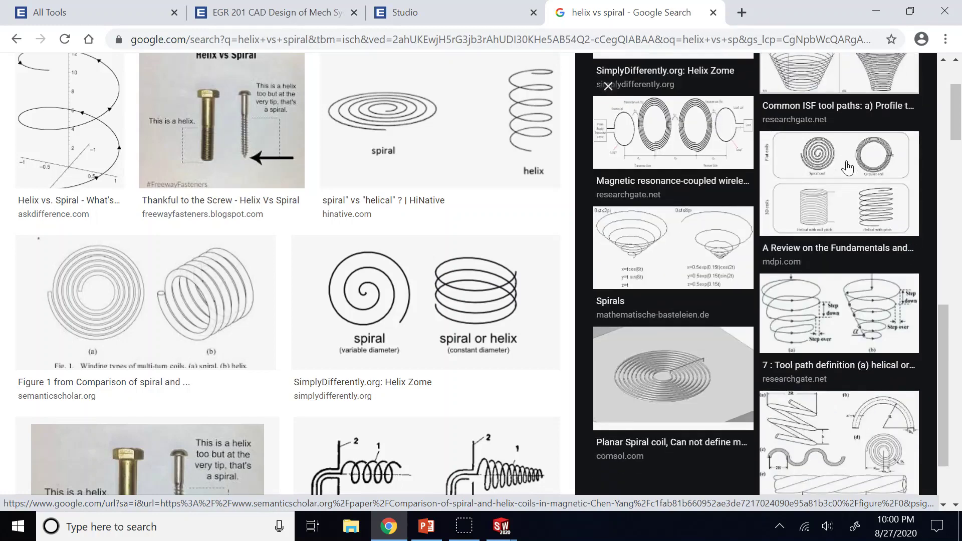
scroll(846, 167, "up", 13)
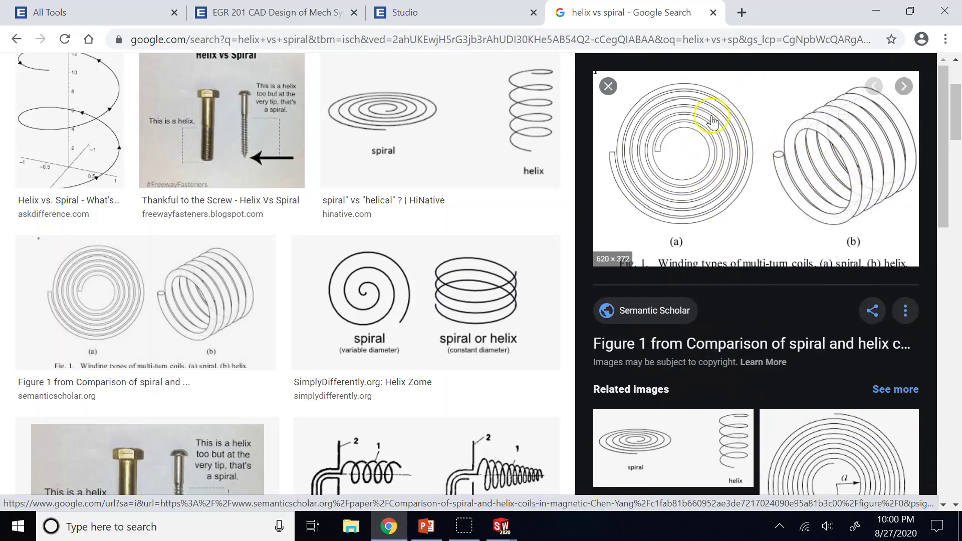
left_click(608, 86)
- Enlarge the Types of Springs image, then bring up the SOLIDWORKS windows
scroll(411, 242, "down", 9)
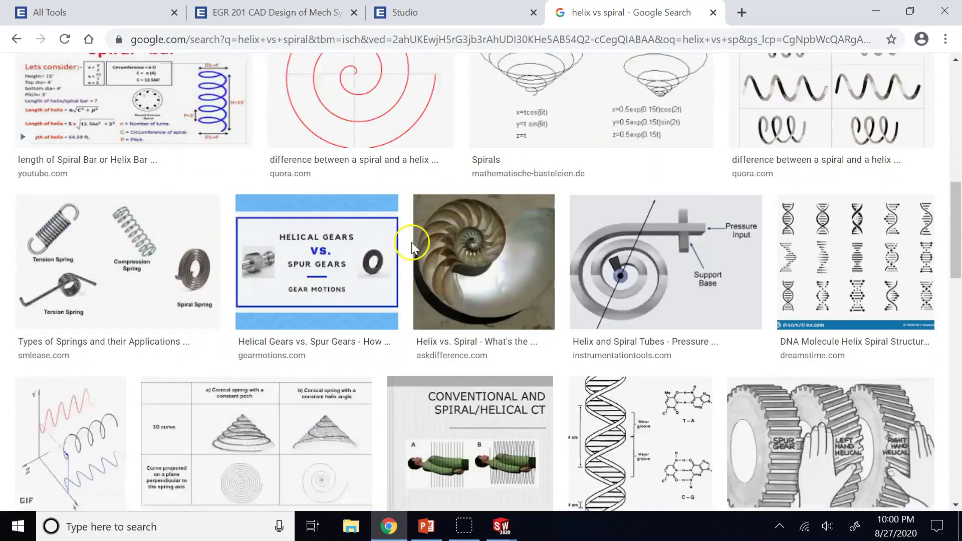
left_click(113, 226)
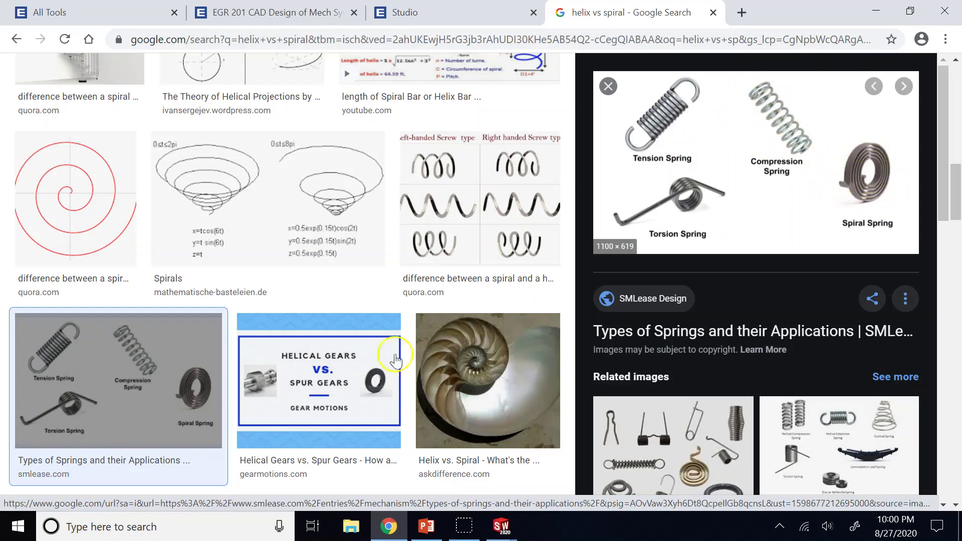
left_click(491, 534)
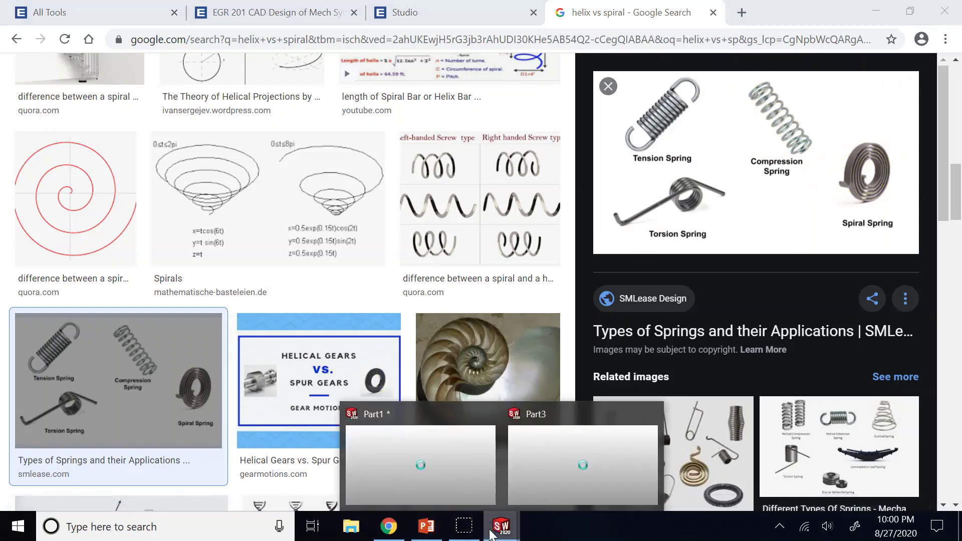
- Start a Helix/Spiral curve in Part3 on the Top Plane
left_click(533, 448)
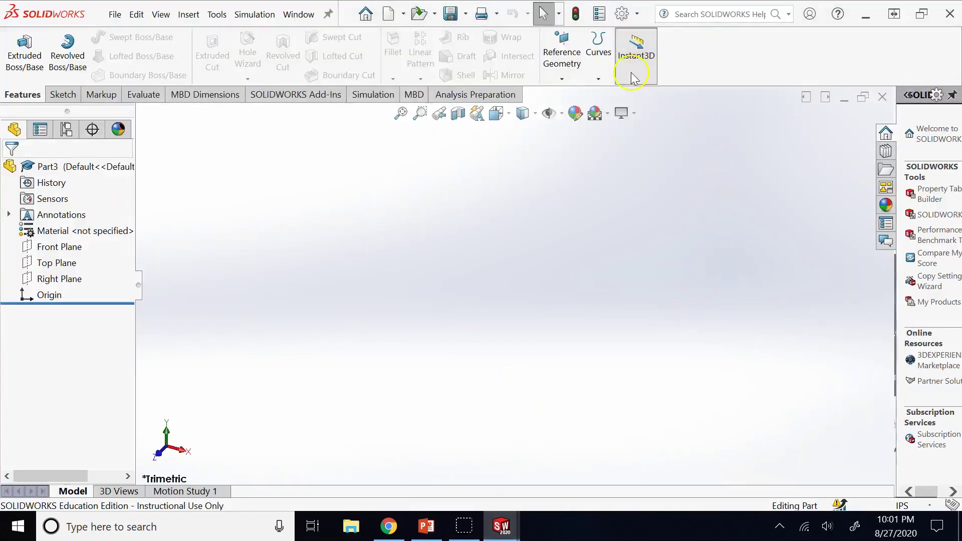
left_click(598, 76)
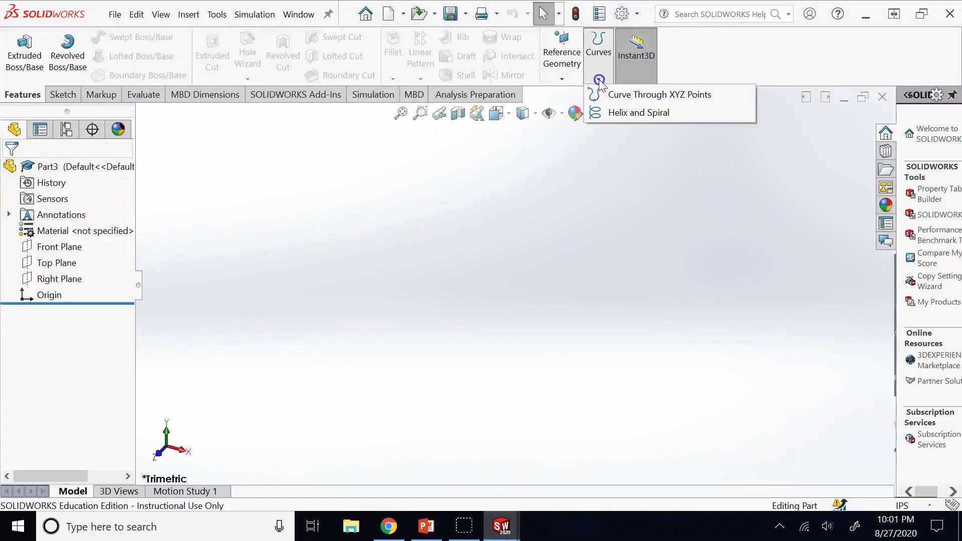
left_click(635, 113)
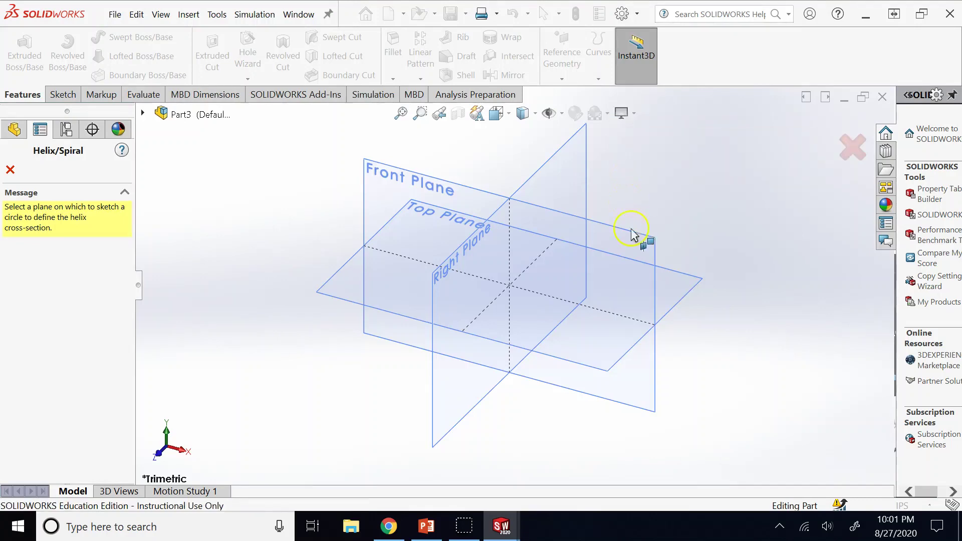
left_click(676, 283)
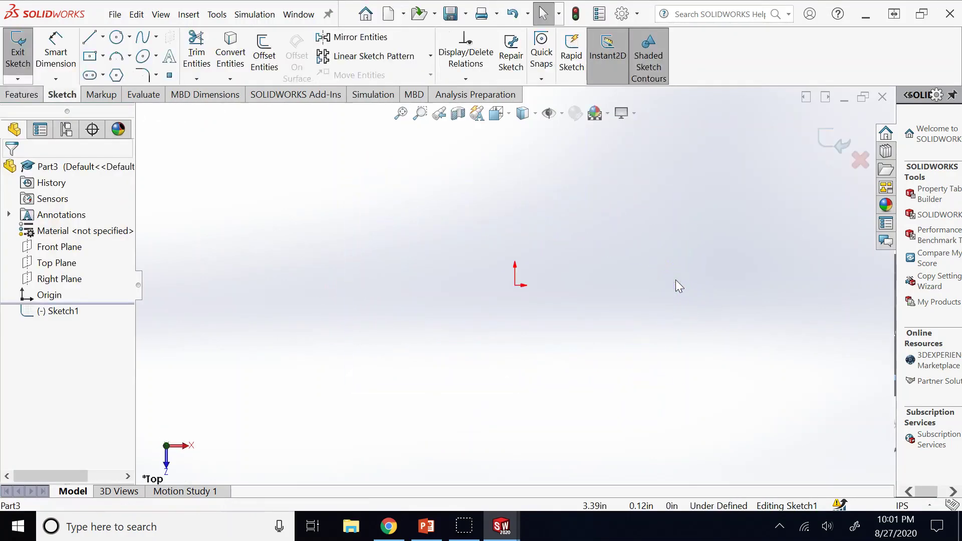
- Sketch a circle of about 4.97 in diameter centred at the origin and exit the sketch
left_click(115, 42)
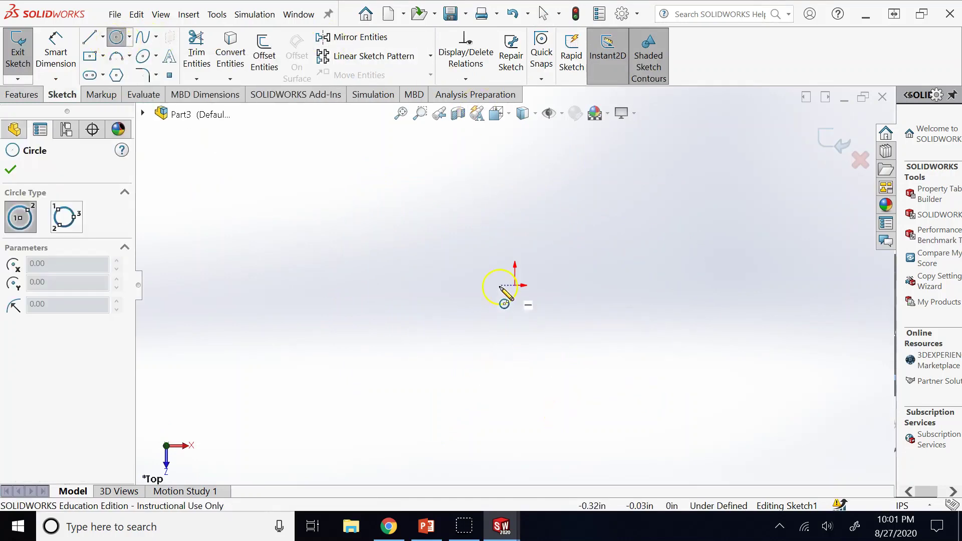
left_click(515, 284)
left_click(478, 173)
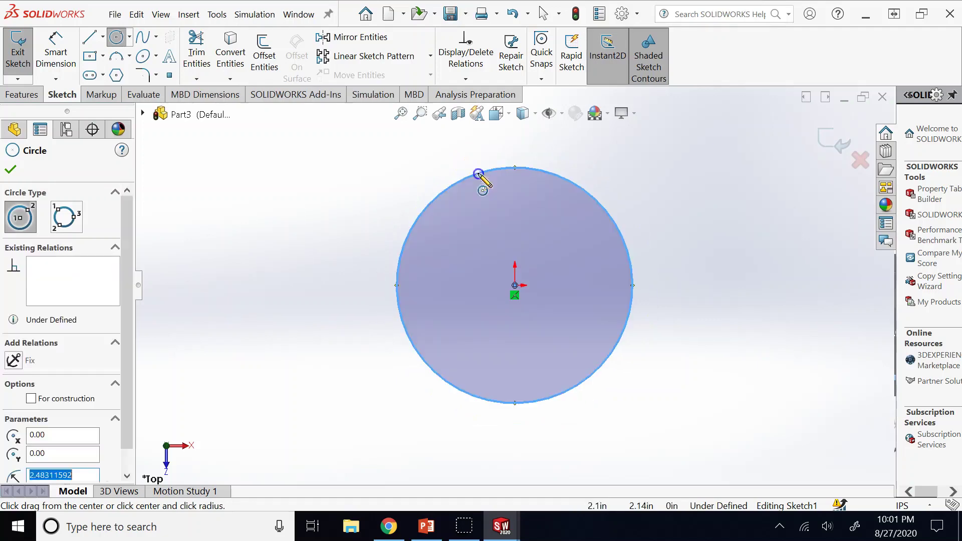
left_click(829, 143)
key("h")
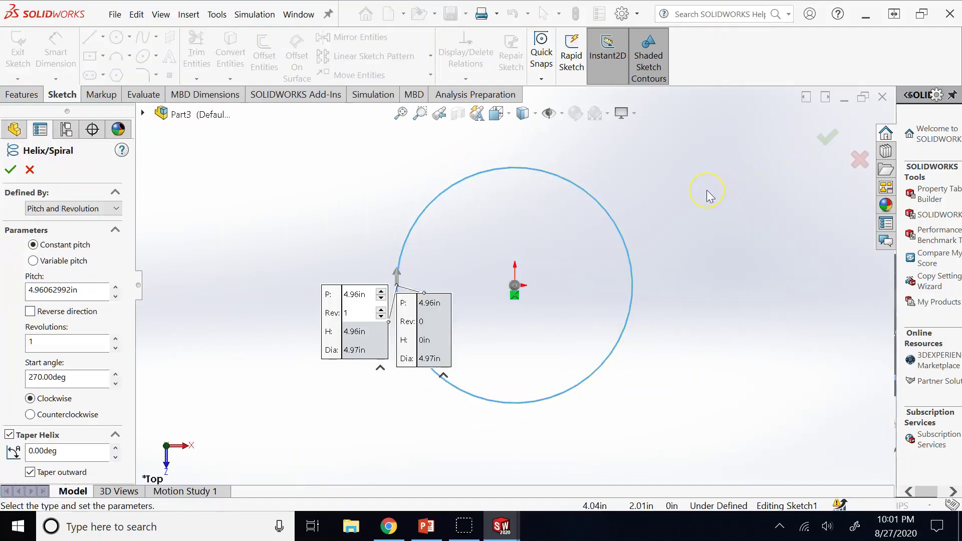
key("ctrl+7")
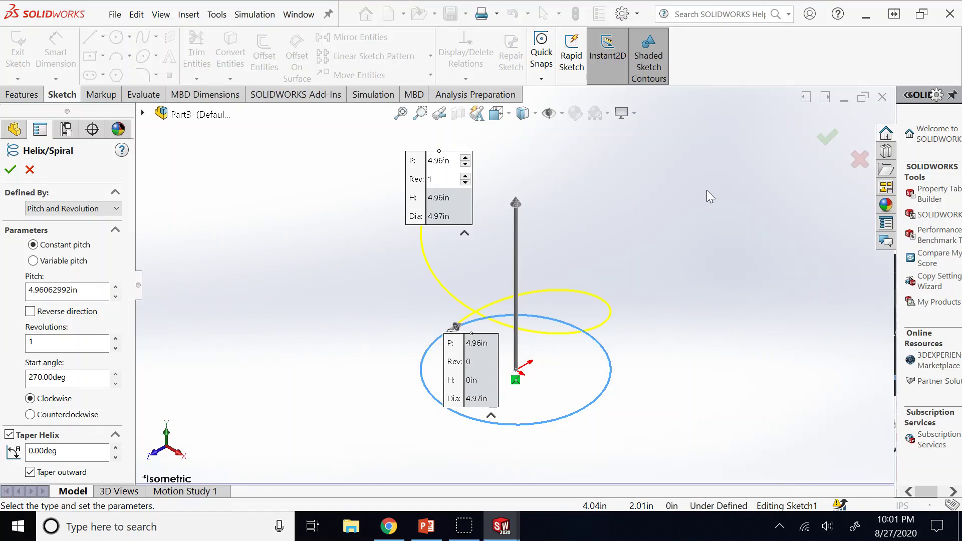
key("ctrl+5")
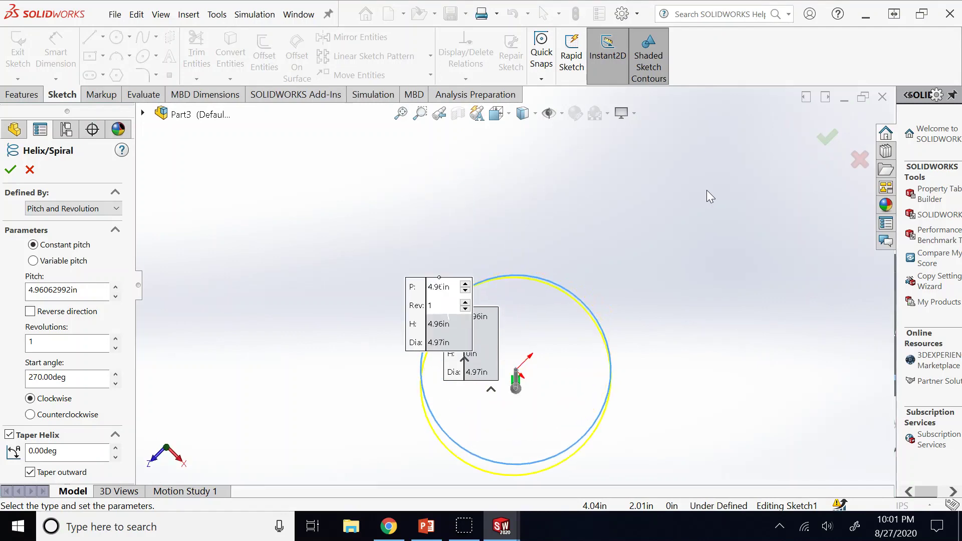
key("space")
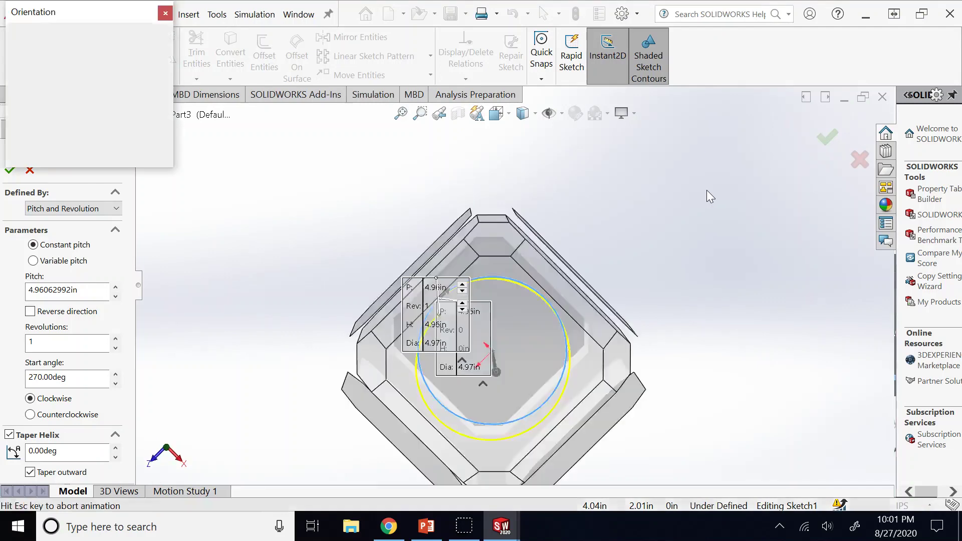
left_click(474, 357)
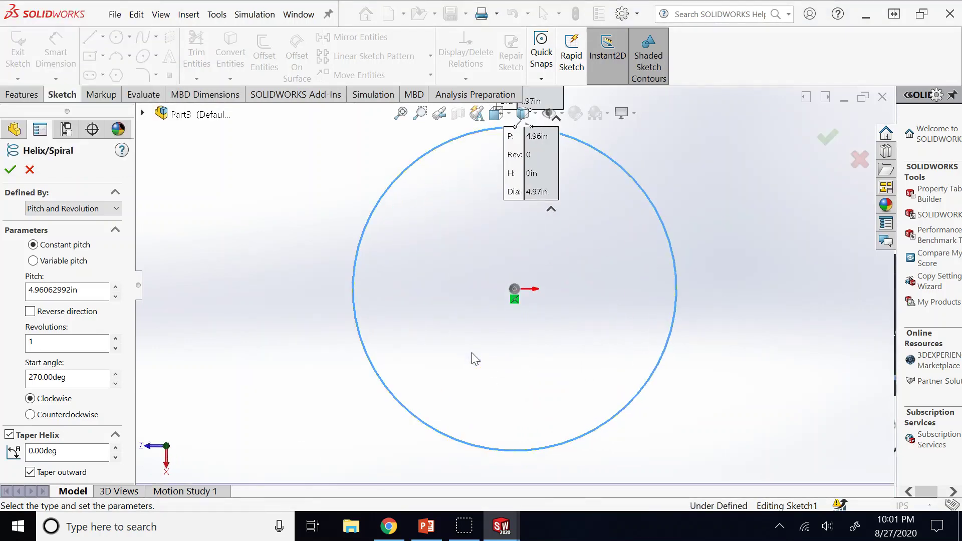
key("Up")
key("Up")
key("Up")
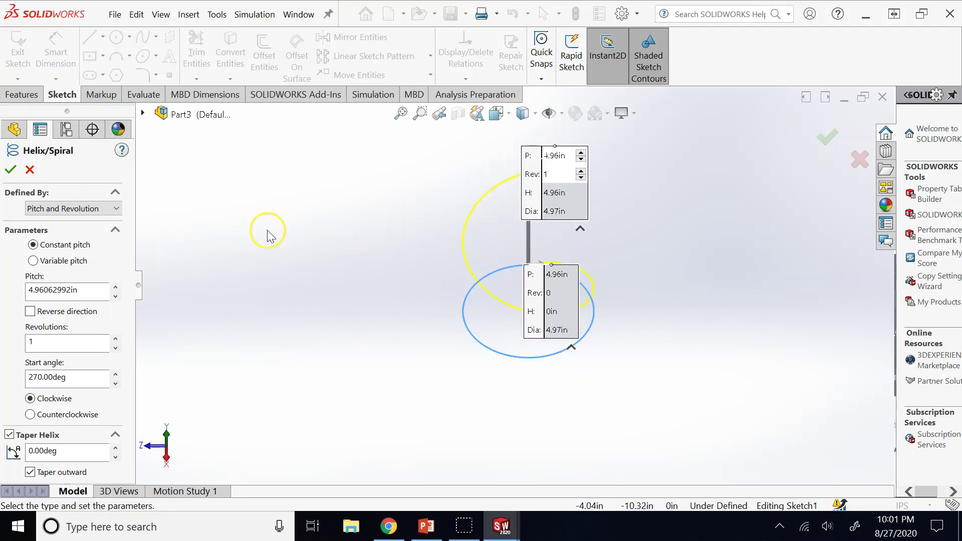
left_click(46, 209)
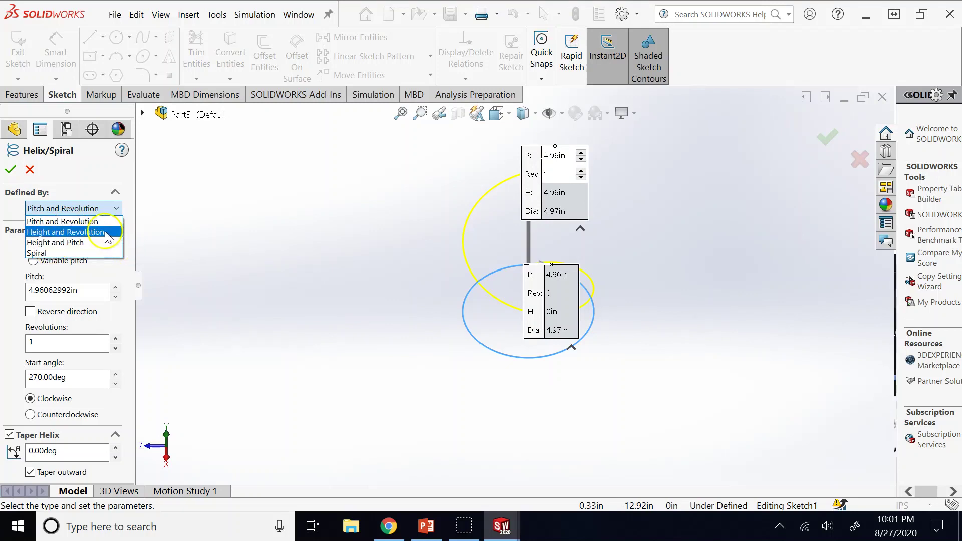
left_click(76, 222)
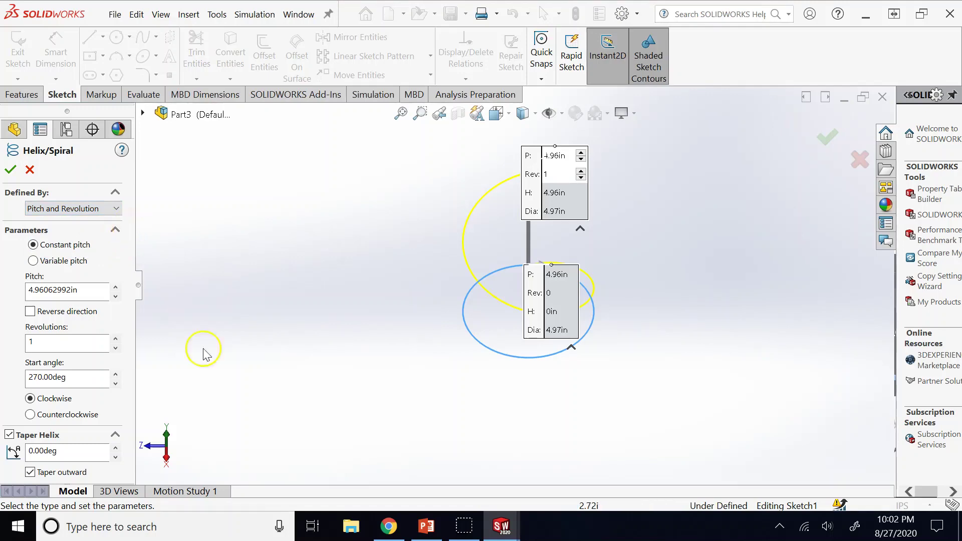
- Browse the Google Images spring results and preview the spiral versus helical comparison image
left_click(388, 524)
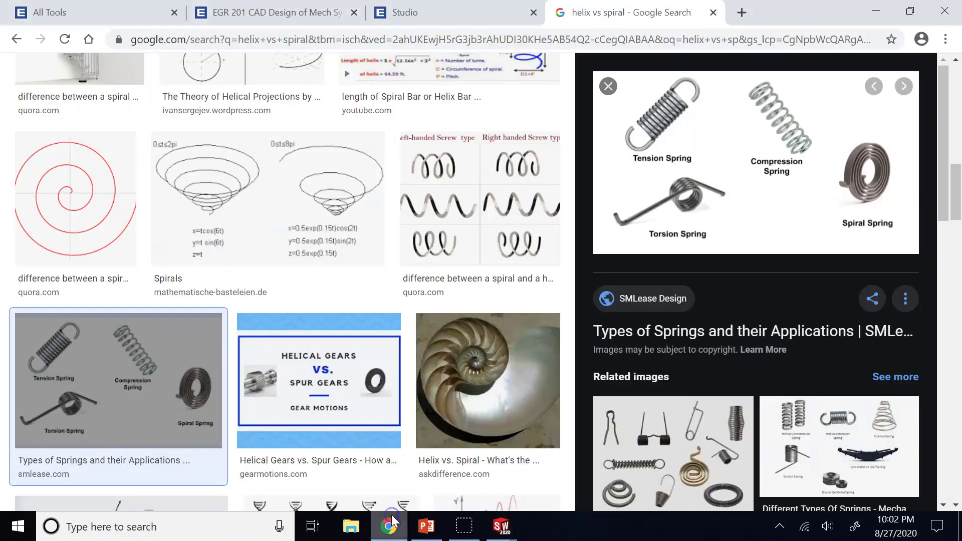
scroll(629, 120, "down", 5)
scroll(628, 120, "down", 6)
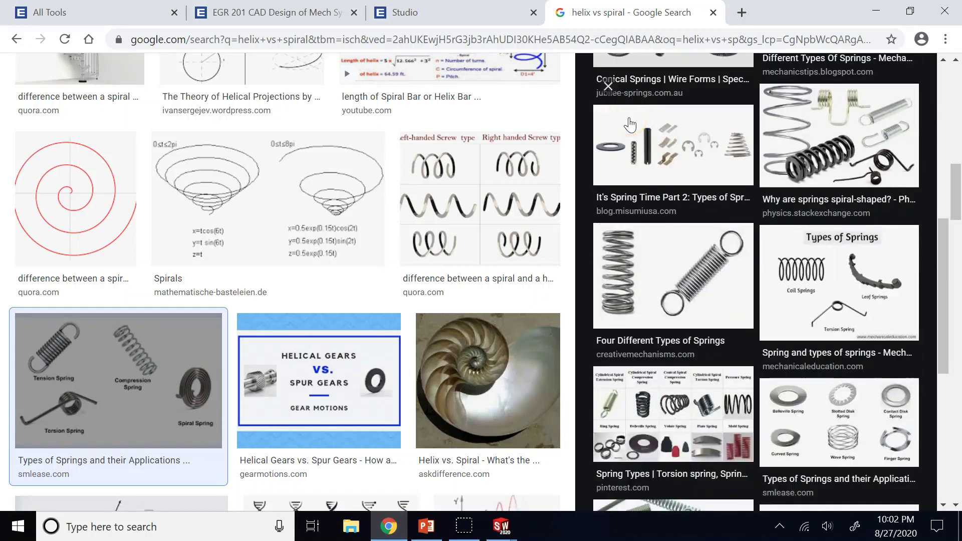
left_click(639, 251)
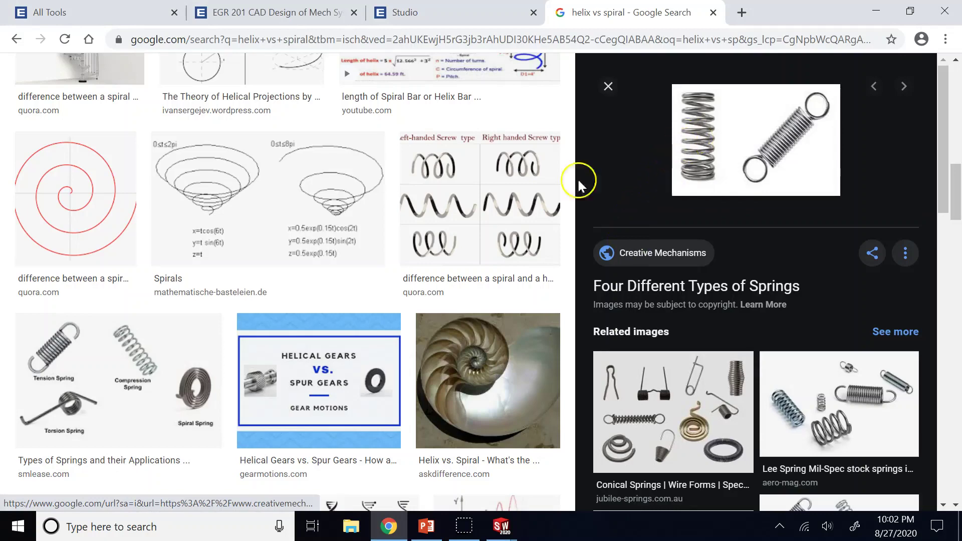
scroll(576, 180, "up", 10)
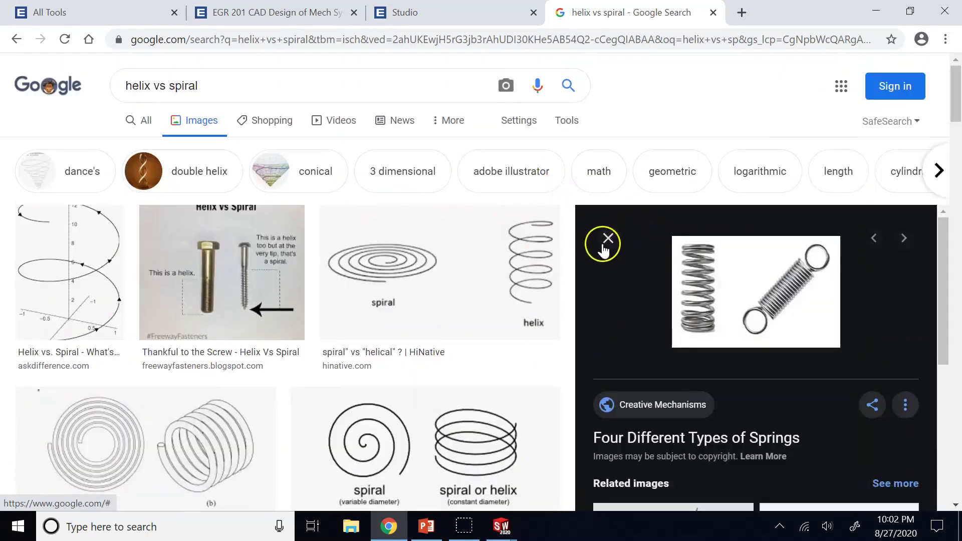
left_click(518, 262)
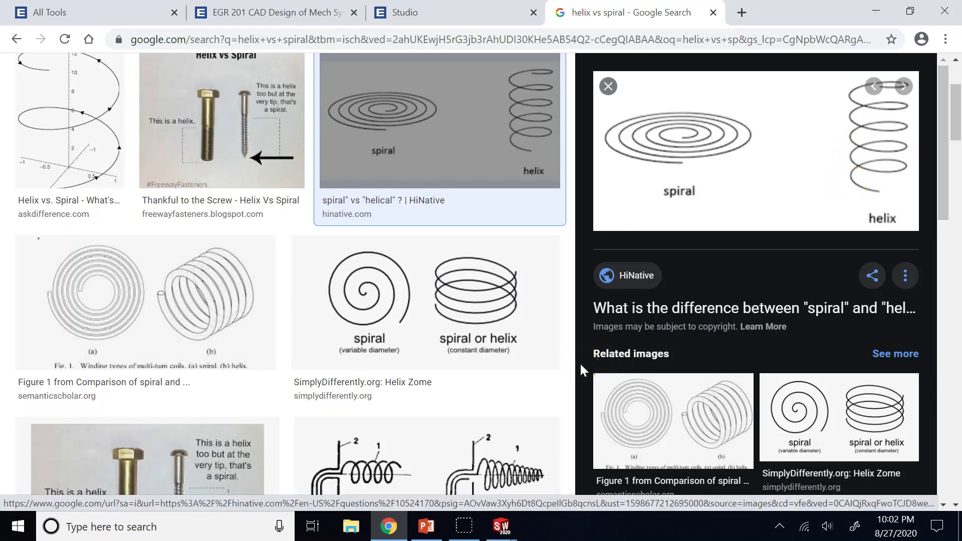
left_click(501, 526)
- Enter a 1 in helix pitch, then step the pitch up with the spin arrows
left_click(562, 455)
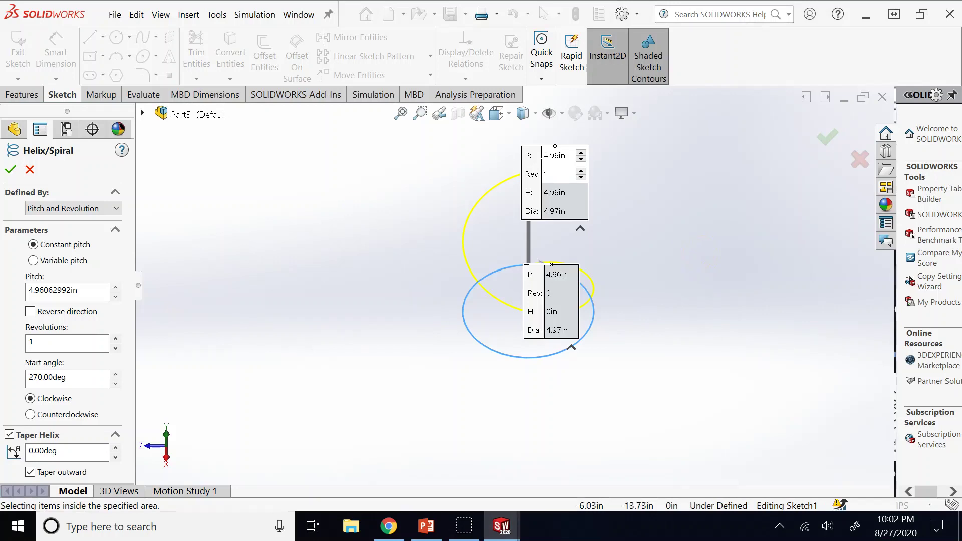
double_click(91, 296)
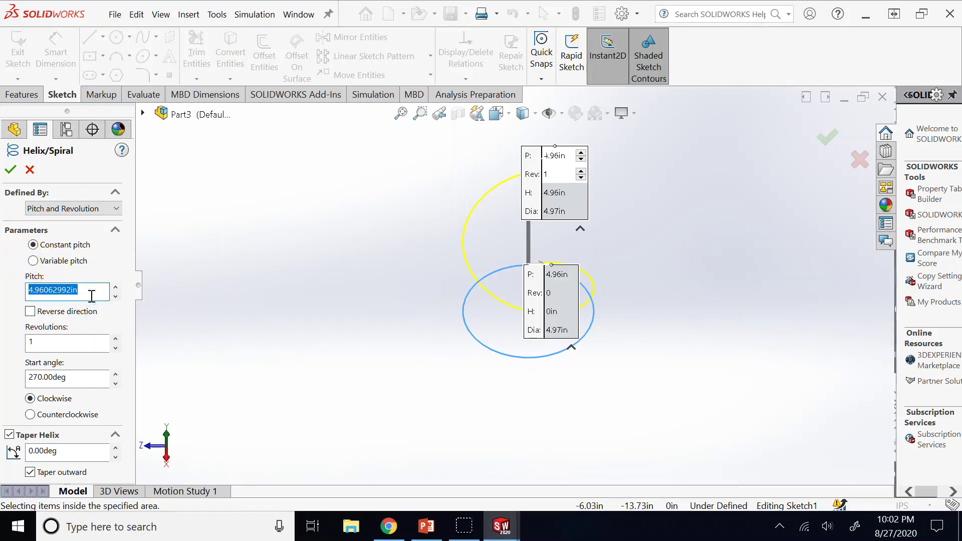
type("1")
key("Return")
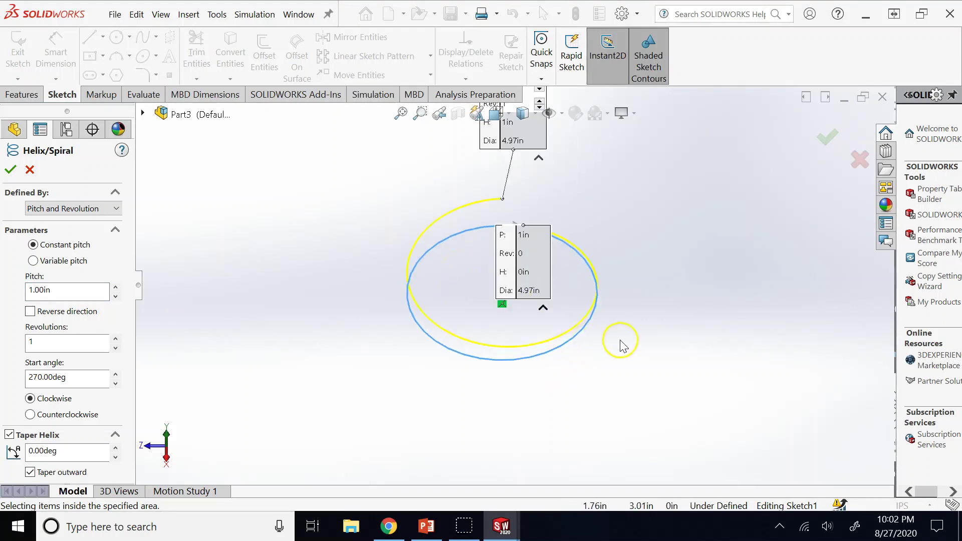
key("ctrl+4")
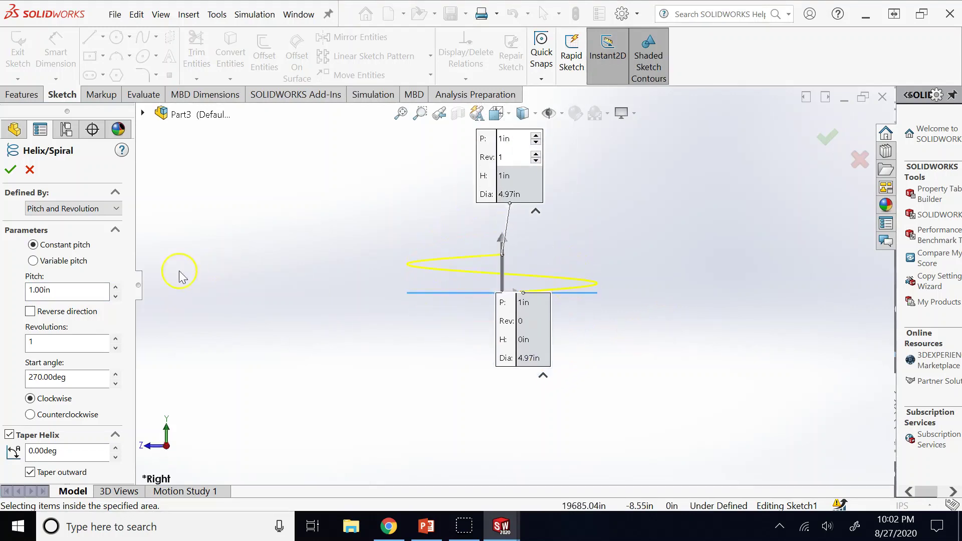
left_click(118, 287)
left_click(119, 287)
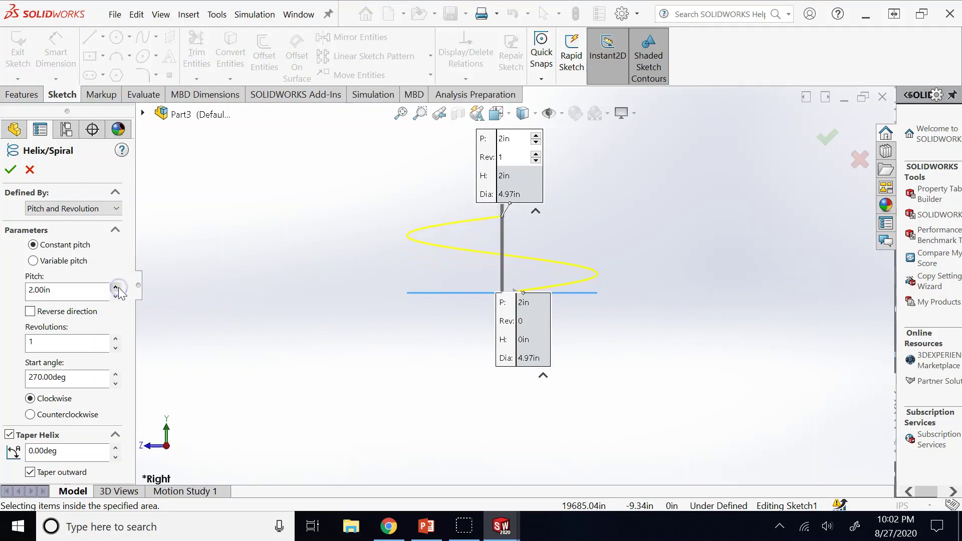
- Add turns to the helix and set the revolutions to 5
left_click(116, 339)
left_click(116, 339)
left_click(116, 338)
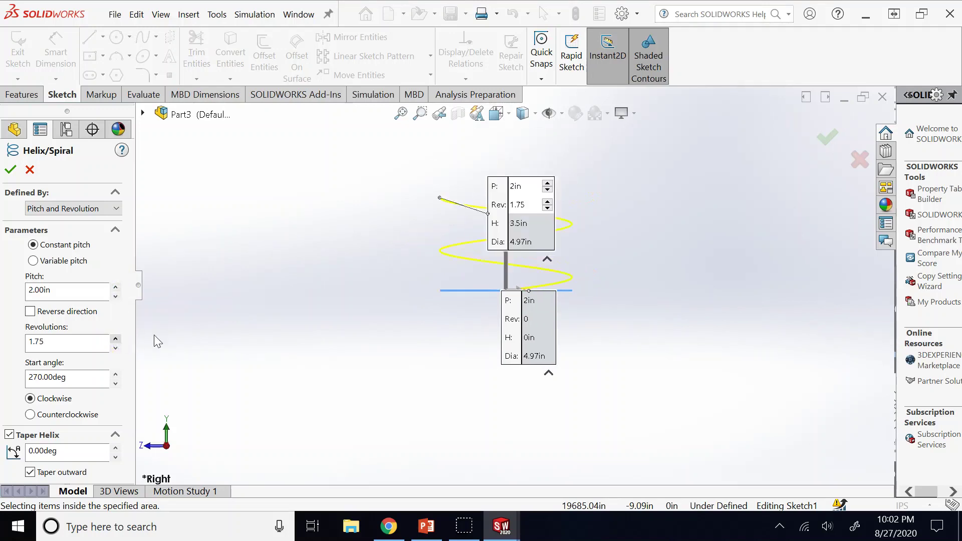
middle_click_drag(154, 335, 71, 320)
key("ctrl+7")
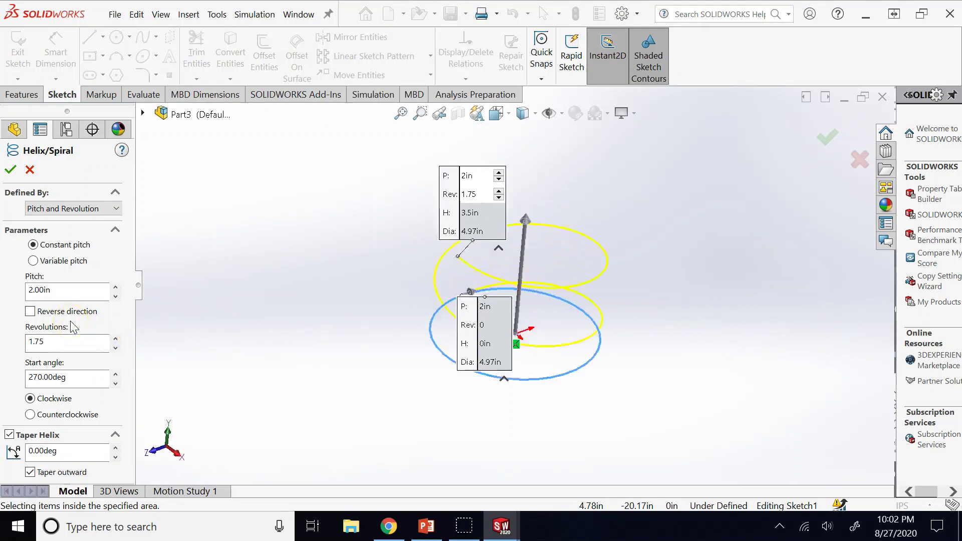
left_click(116, 336)
left_click(116, 336)
left_click(115, 337)
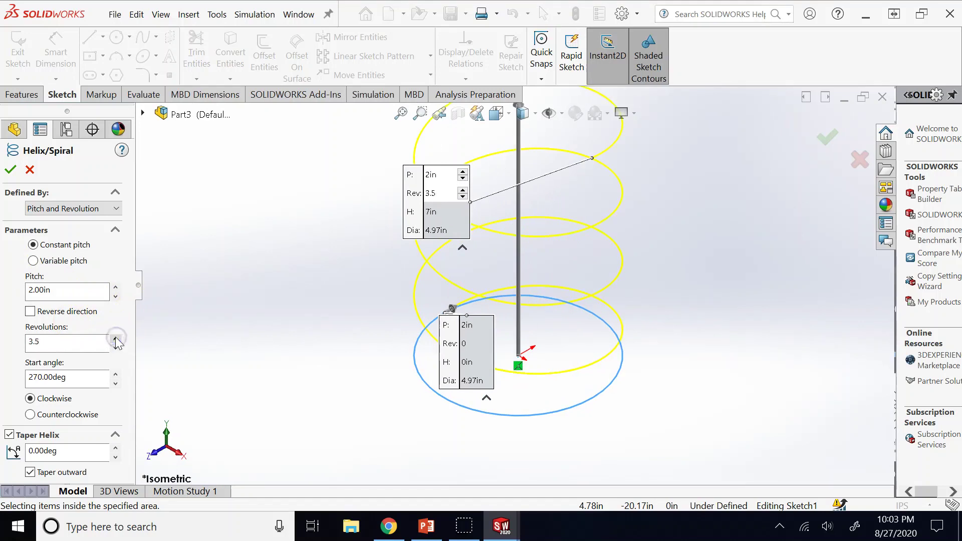
scroll(311, 279, "up", 3)
left_click(93, 343)
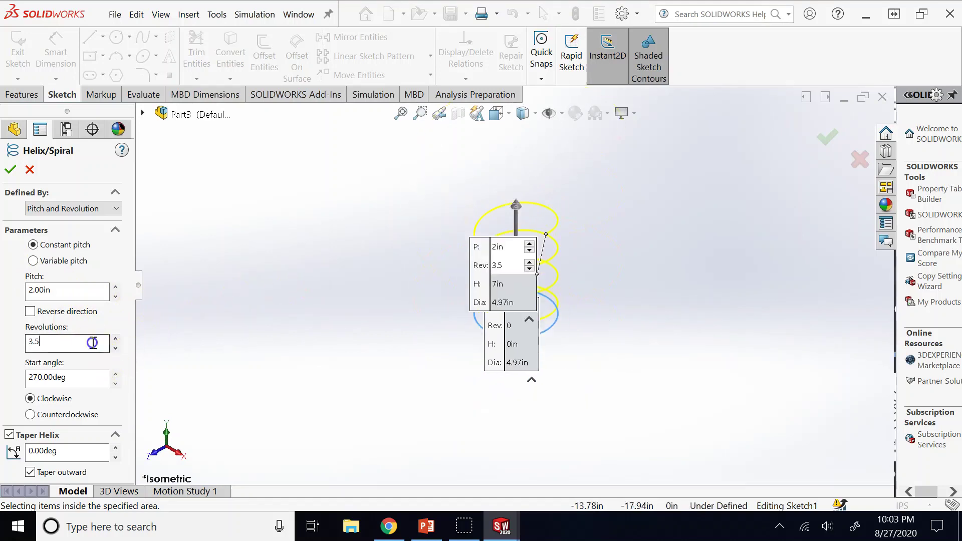
double_click(92, 342)
type("5")
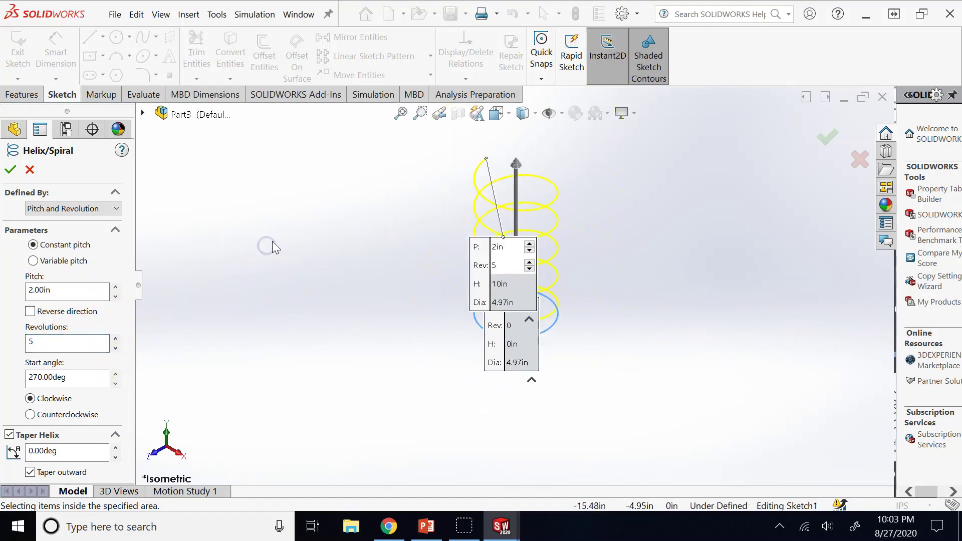
- Adjust the helix start angle and set it to 0 degrees
left_click(116, 373)
middle_click_drag(702, 305, 546, 250)
scroll(461, 354, "down", 5)
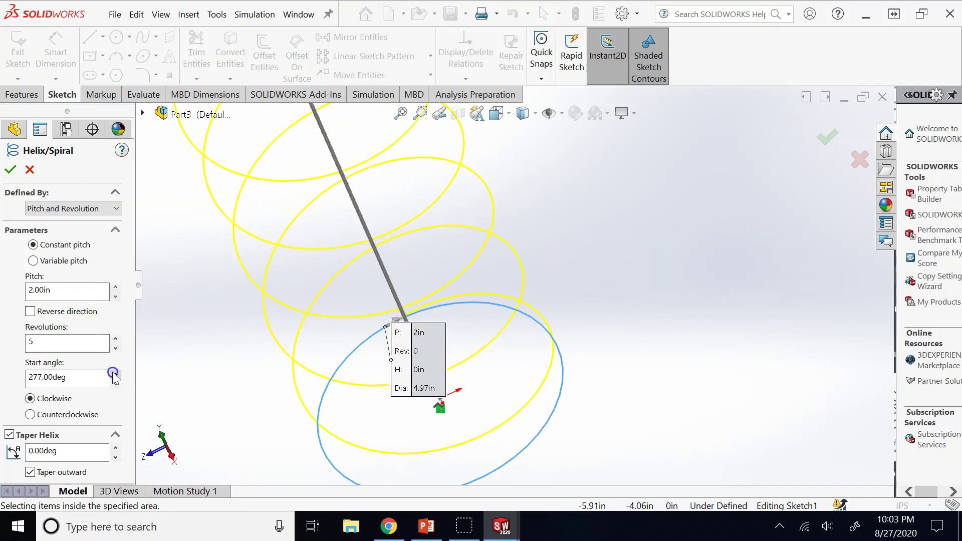
left_click_drag(113, 374, 115, 377)
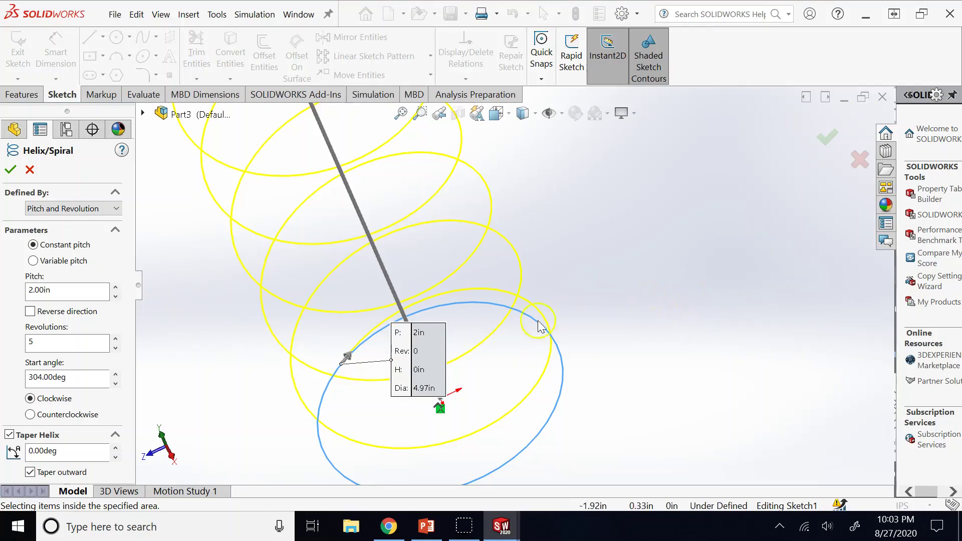
left_click(102, 376)
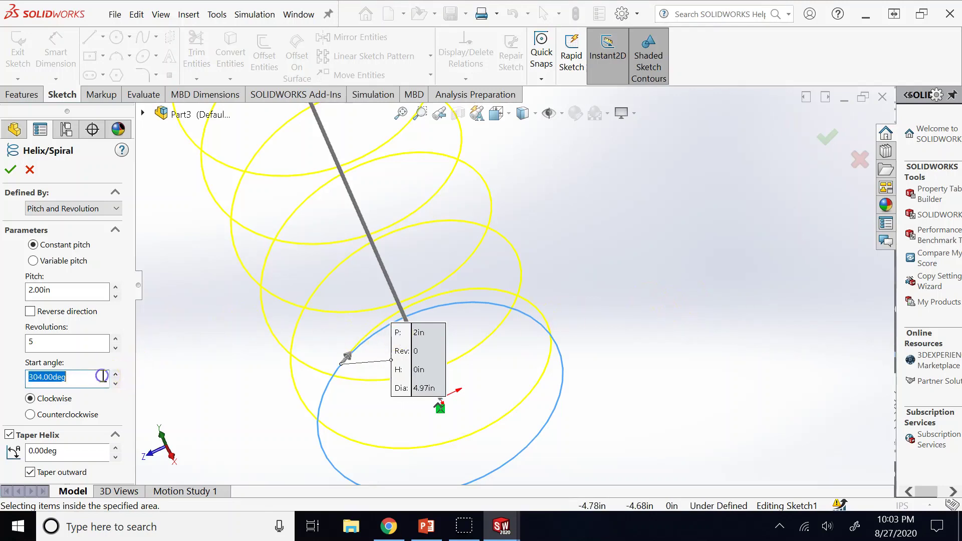
type("0")
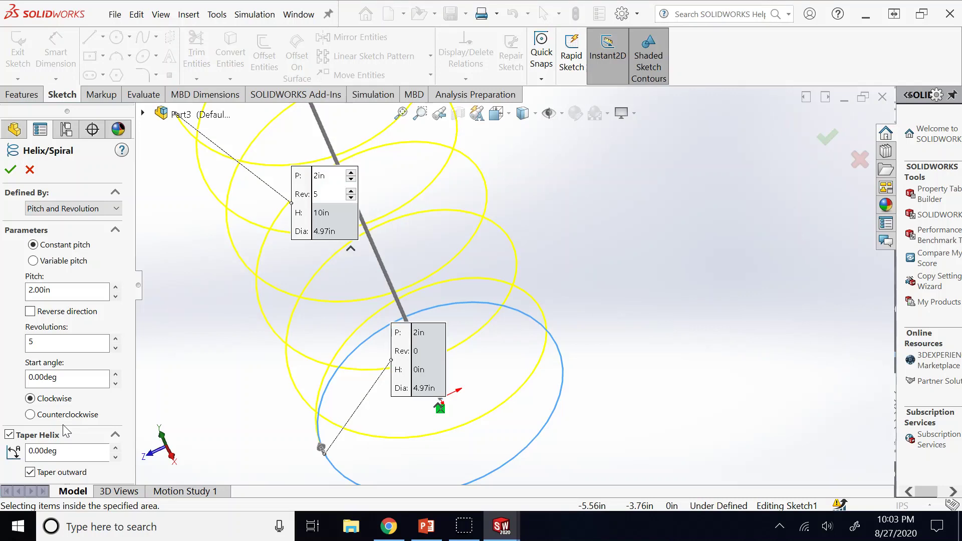
left_click(75, 293)
scroll(465, 306, "up", 3)
left_click(304, 260)
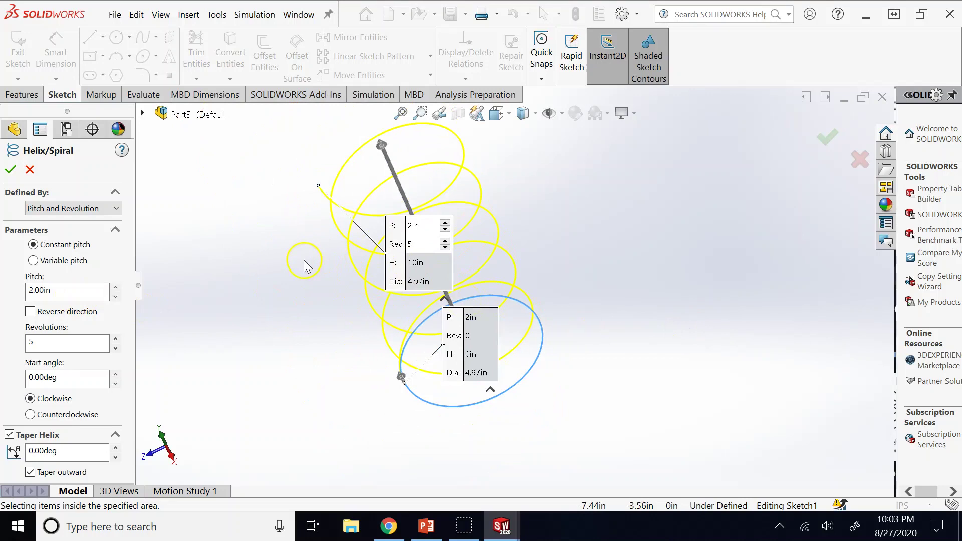
- Taper the helix outward at about 13.95 degrees and accept it as Helix/Spiral1
left_click(116, 448)
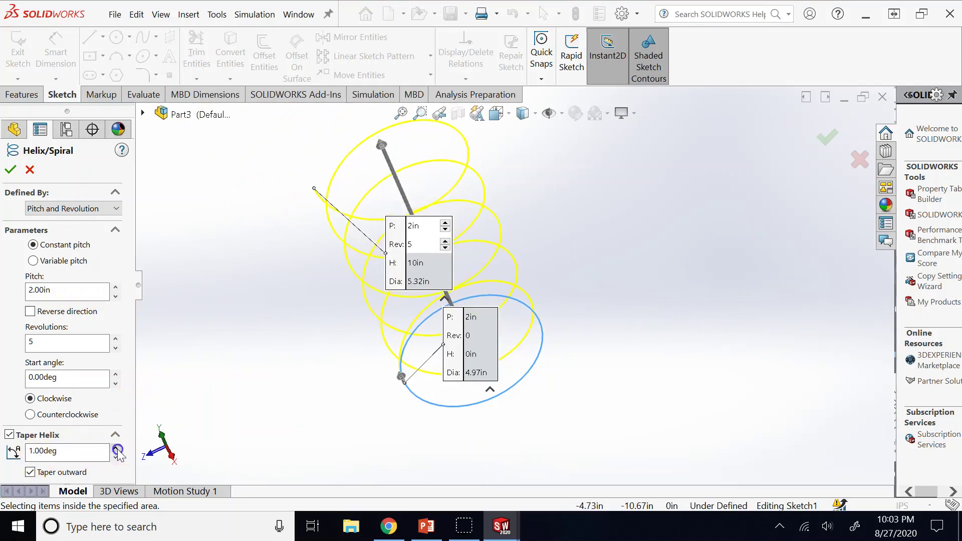
left_click_drag(117, 450, 116, 450)
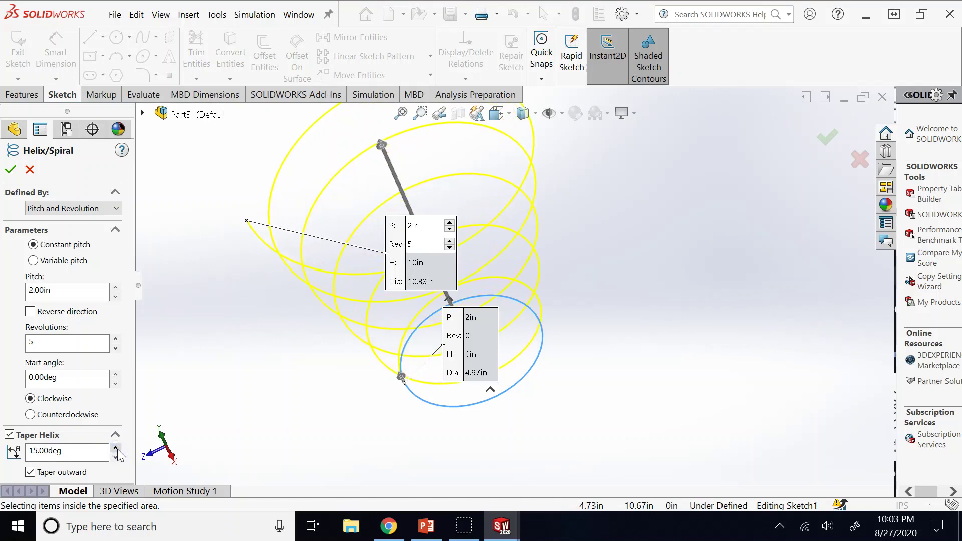
left_click(30, 473)
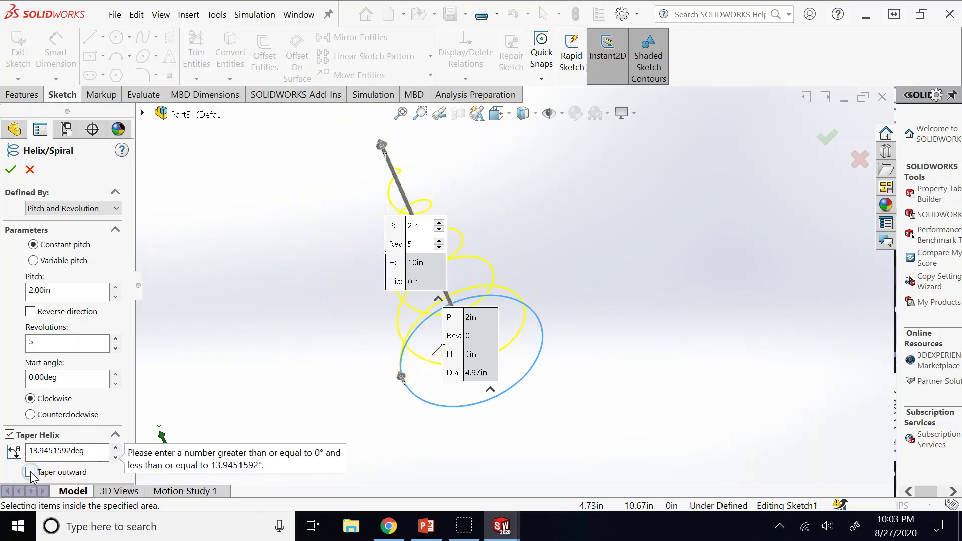
left_click(30, 472)
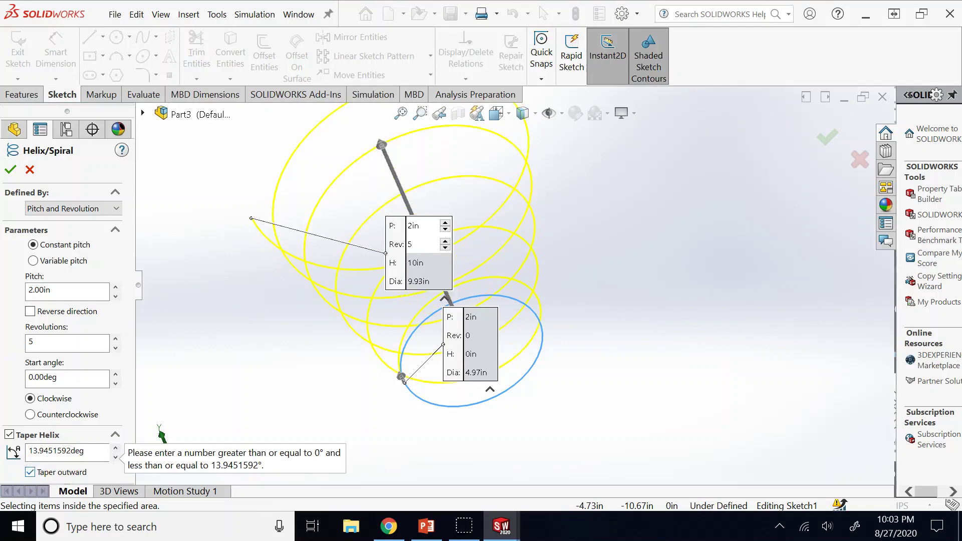
left_click(10, 169)
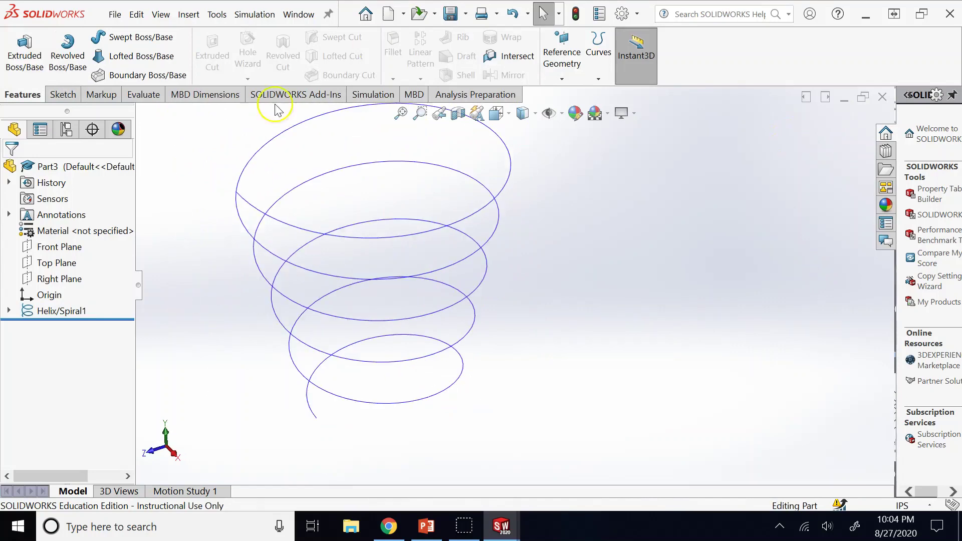
left_click(62, 94)
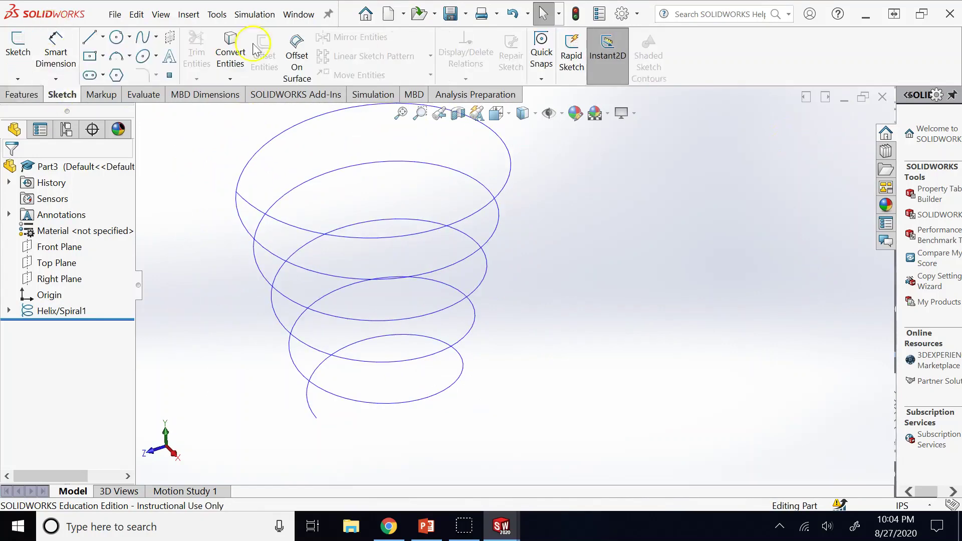
left_click(23, 94)
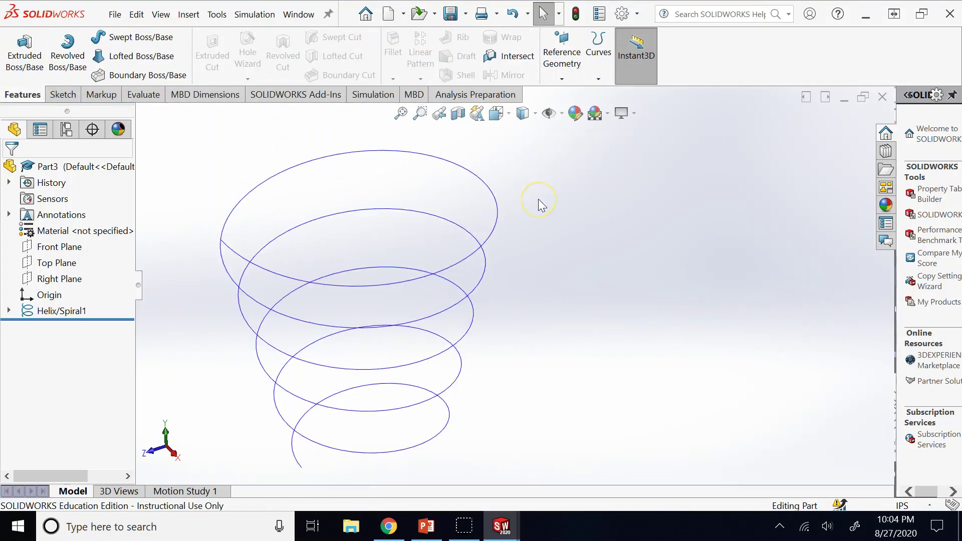
scroll(567, 311, "down", 1)
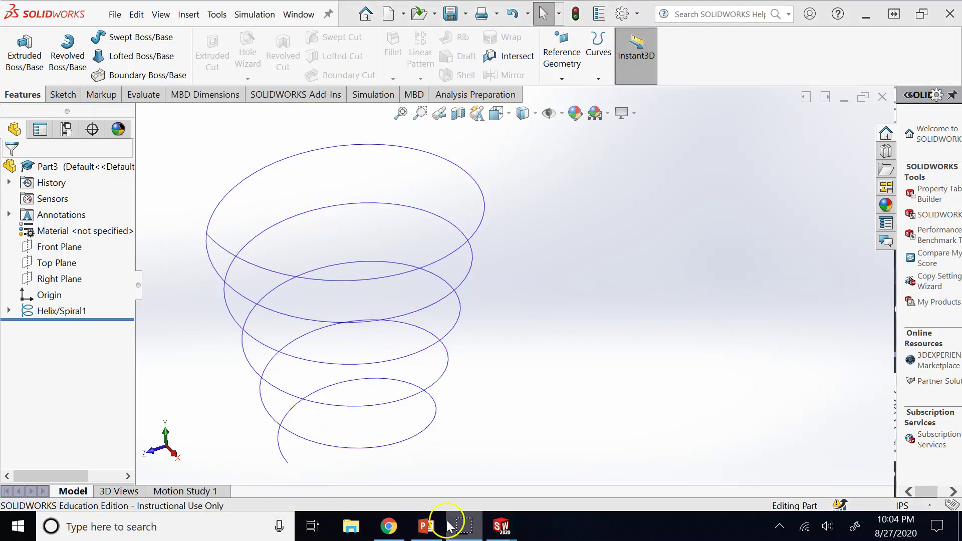
- Display PowerPoint slide 13 on Sweep and Cut-Sweep and capture it with the snipping tool
left_click(427, 526)
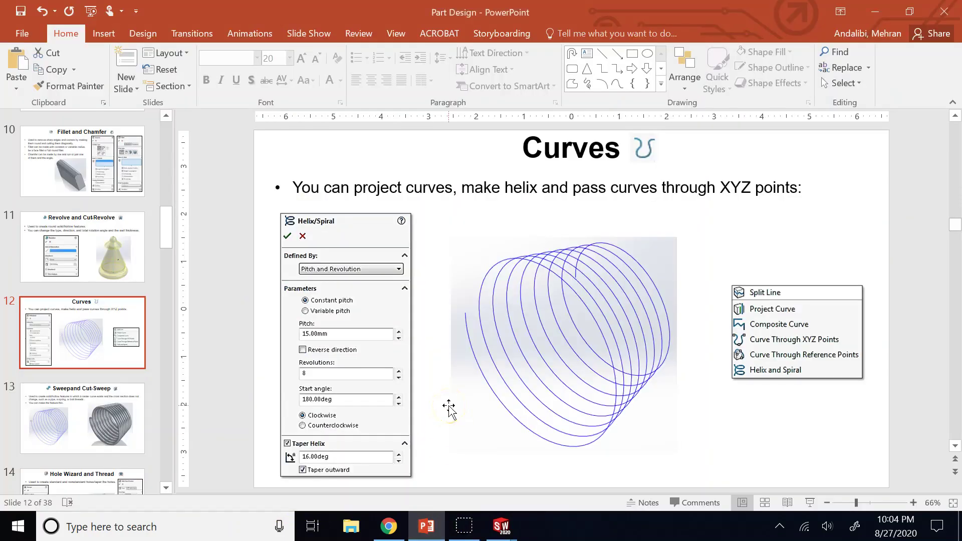
left_click(84, 446)
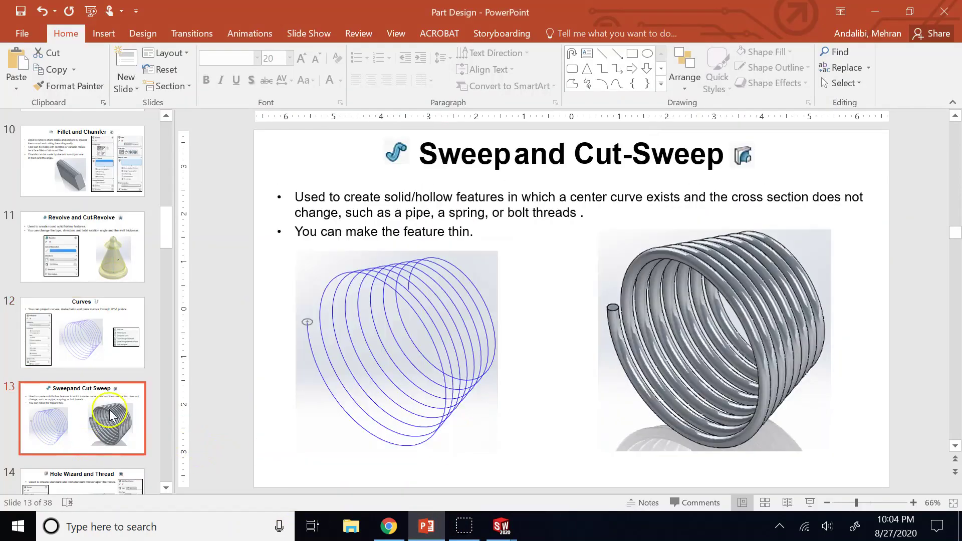
left_click(464, 527)
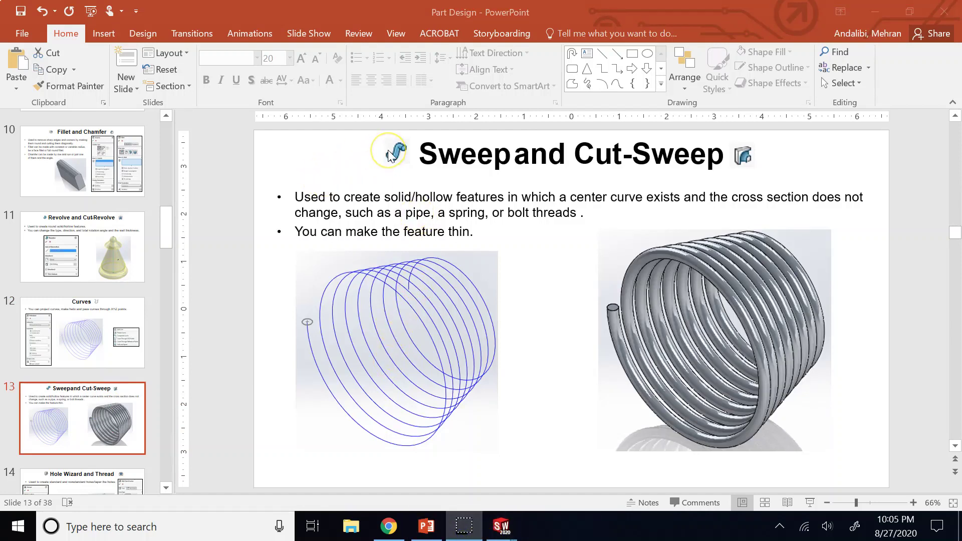
left_click(416, 153)
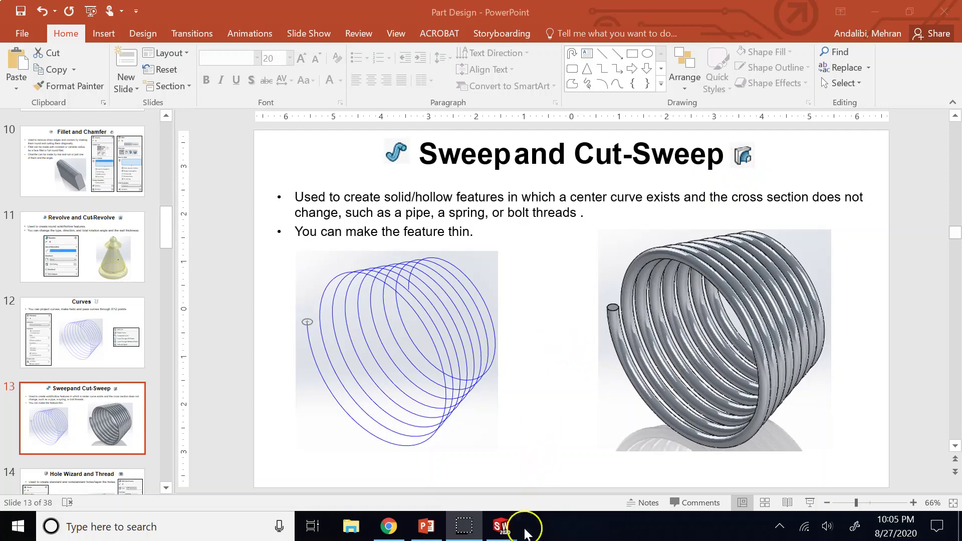
- Create Plane1 perpendicular to the helix curve and passing through its end point
mouse_move(500, 525)
left_click(526, 458)
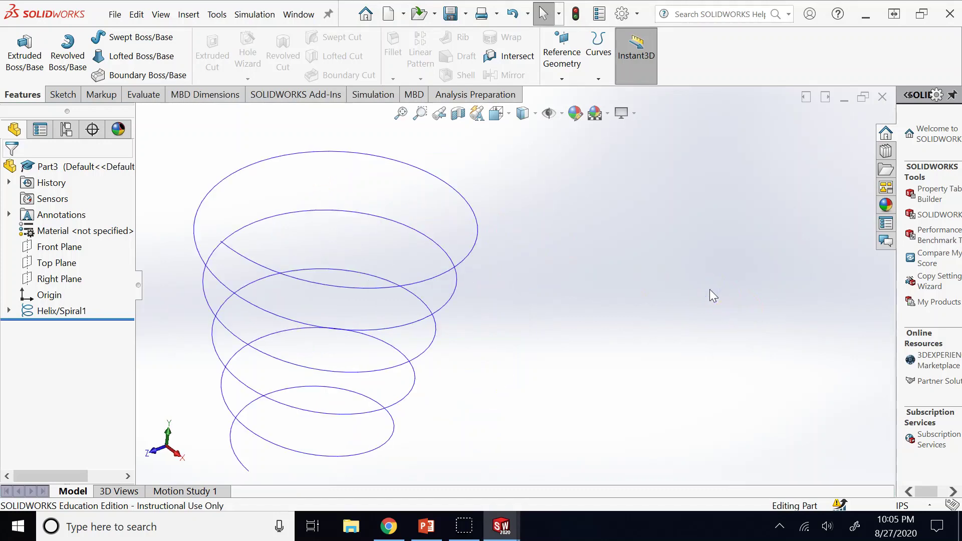
key("Right")
key("Right")
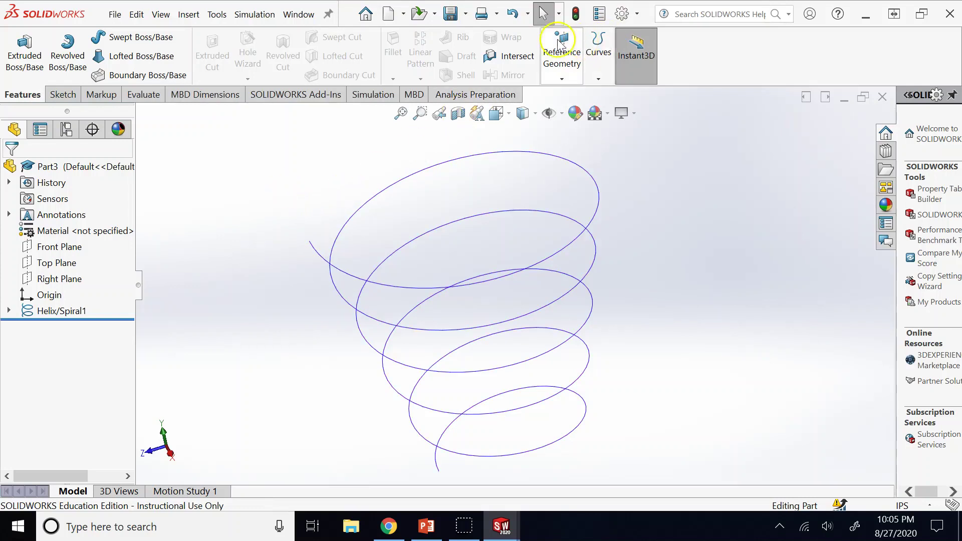
left_click(569, 79)
left_click(581, 95)
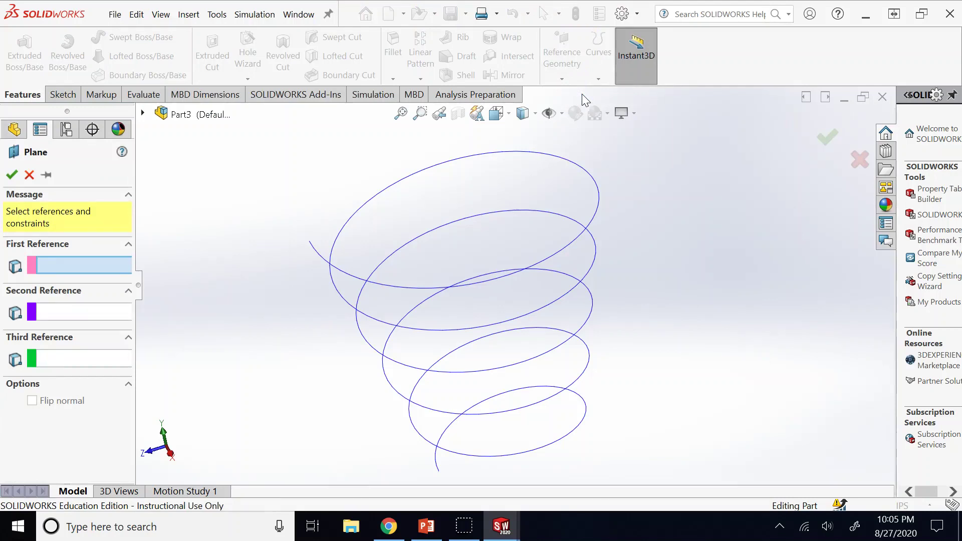
left_click(589, 231)
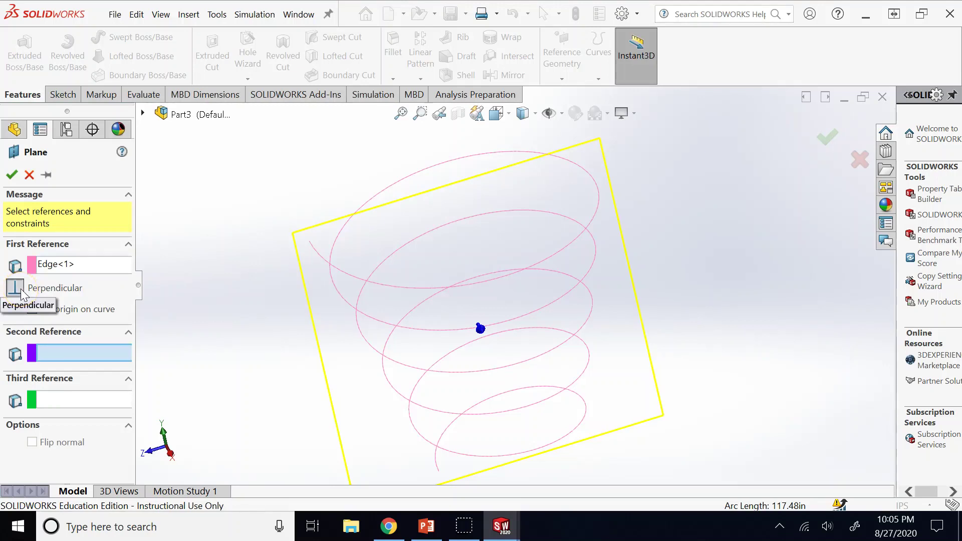
left_click(39, 338)
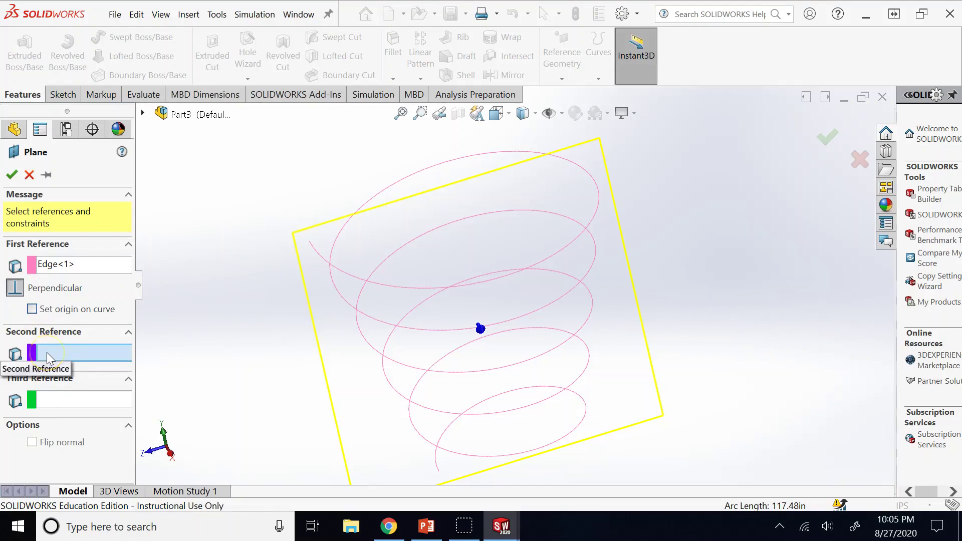
left_click(456, 290)
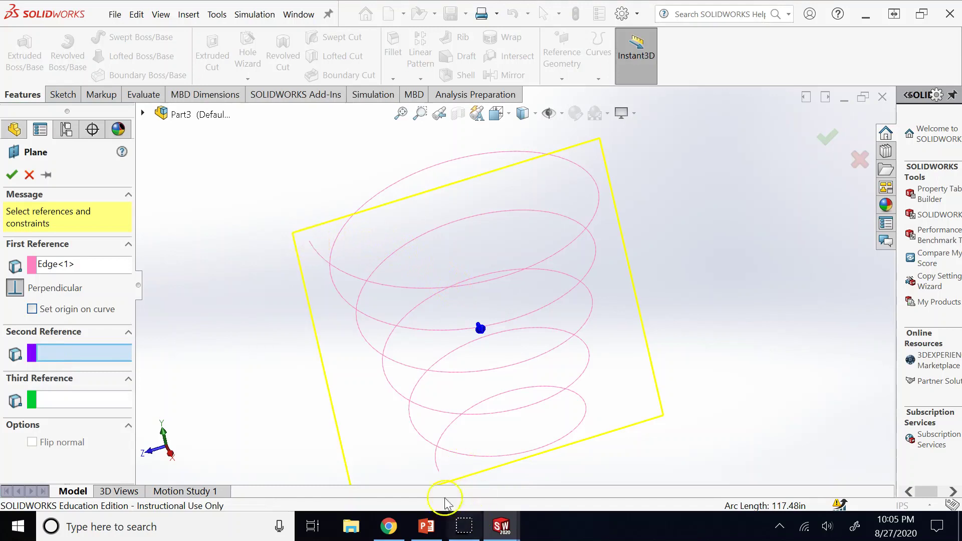
left_click(309, 241)
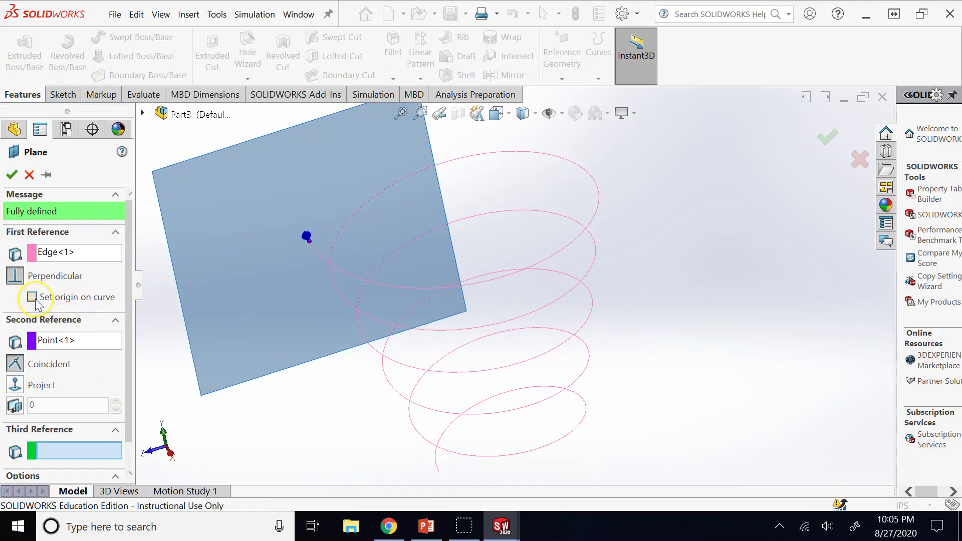
left_click(11, 174)
left_click(154, 216)
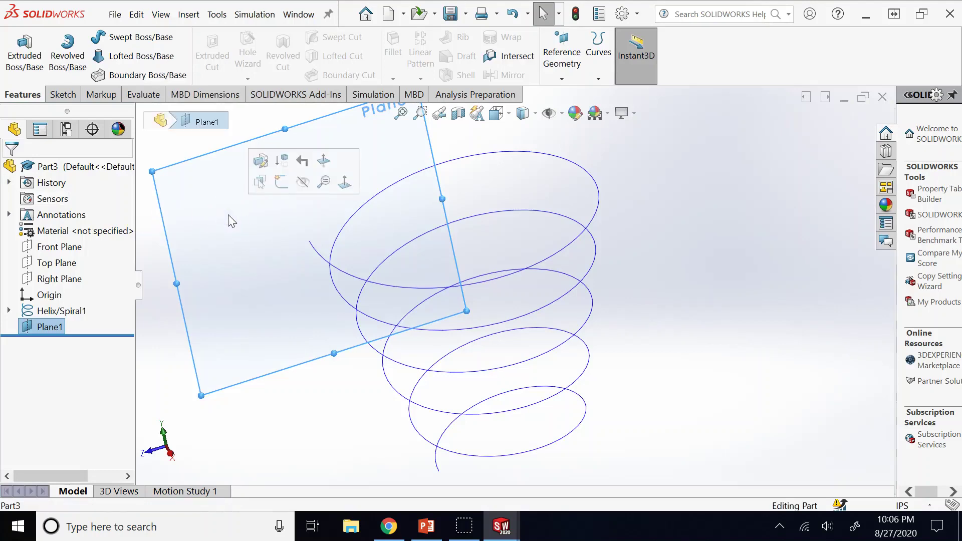
- Start a sketch on Plane1 and draw a circle centred on the helix end point
key("ctrl+8")
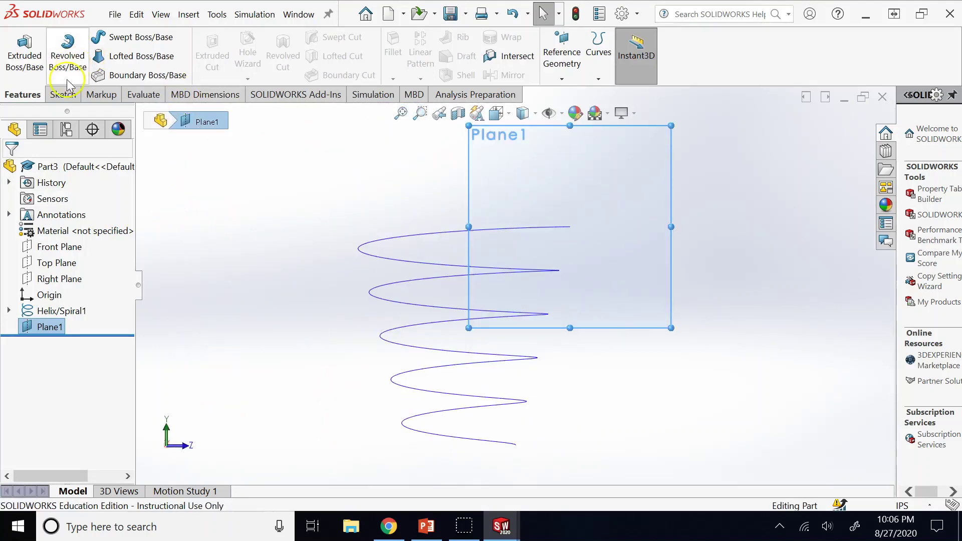
left_click(62, 94)
left_click(17, 53)
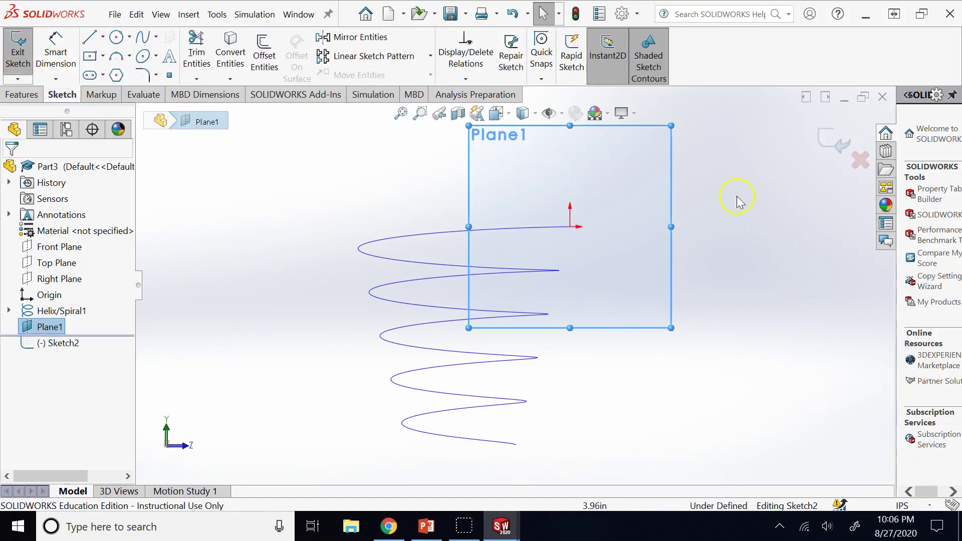
scroll(604, 214, "down", 3)
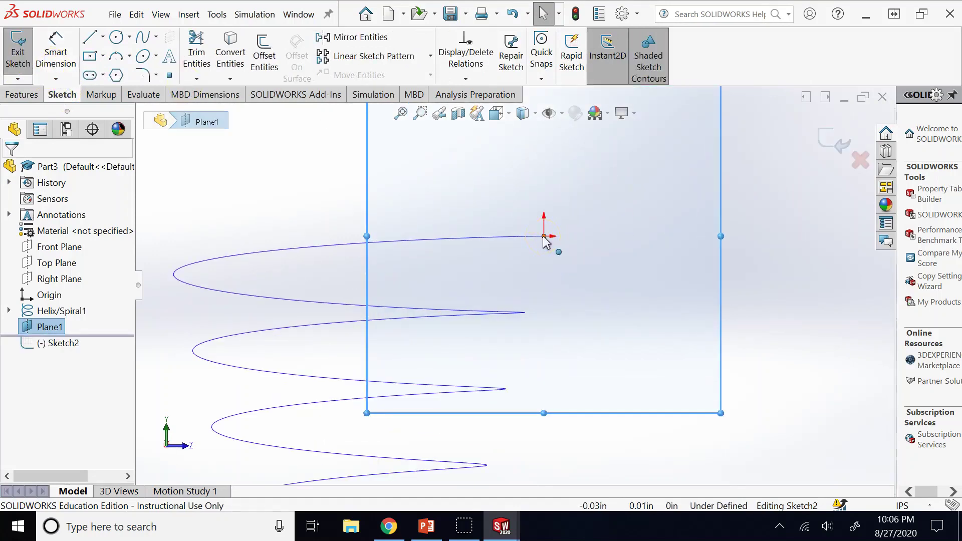
left_click(116, 36)
scroll(479, 161, "down", 2)
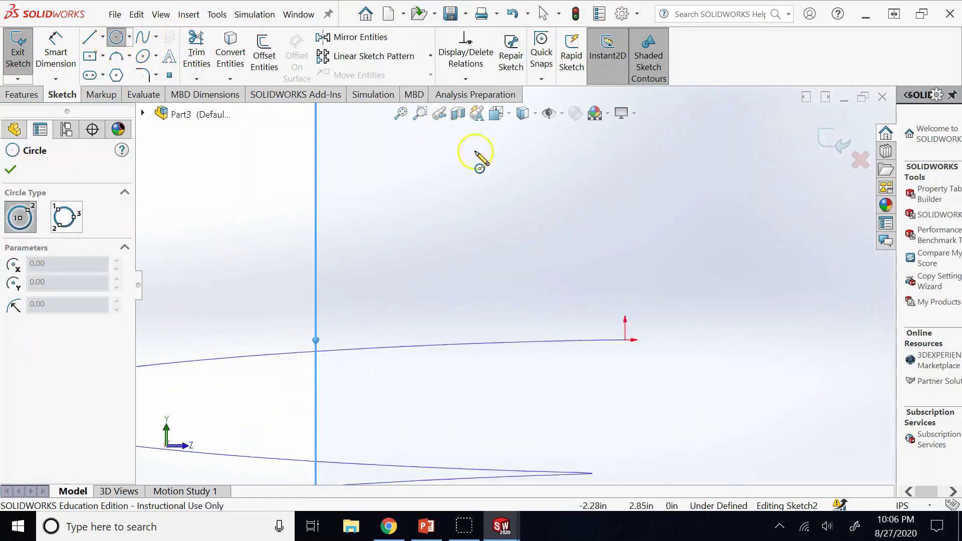
scroll(476, 153, "down", 1)
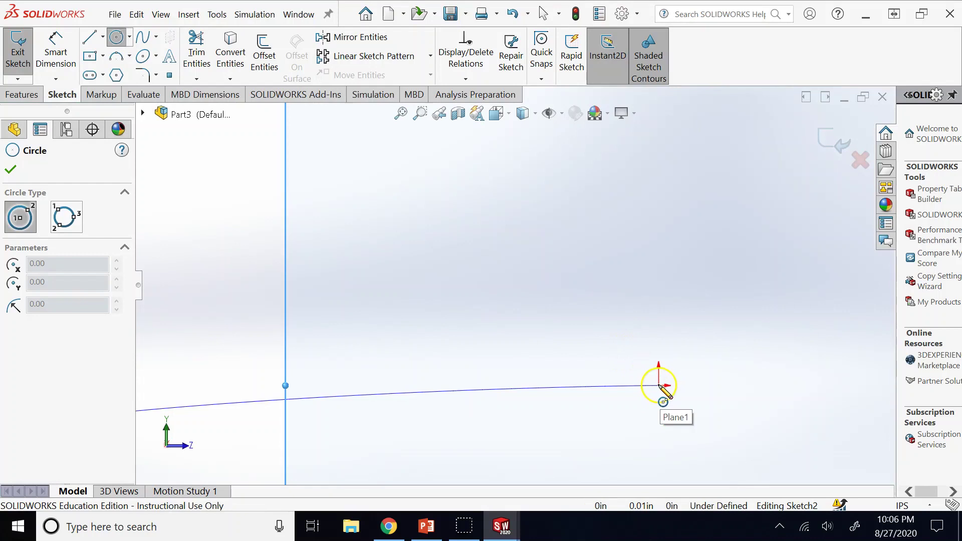
left_click(658, 385)
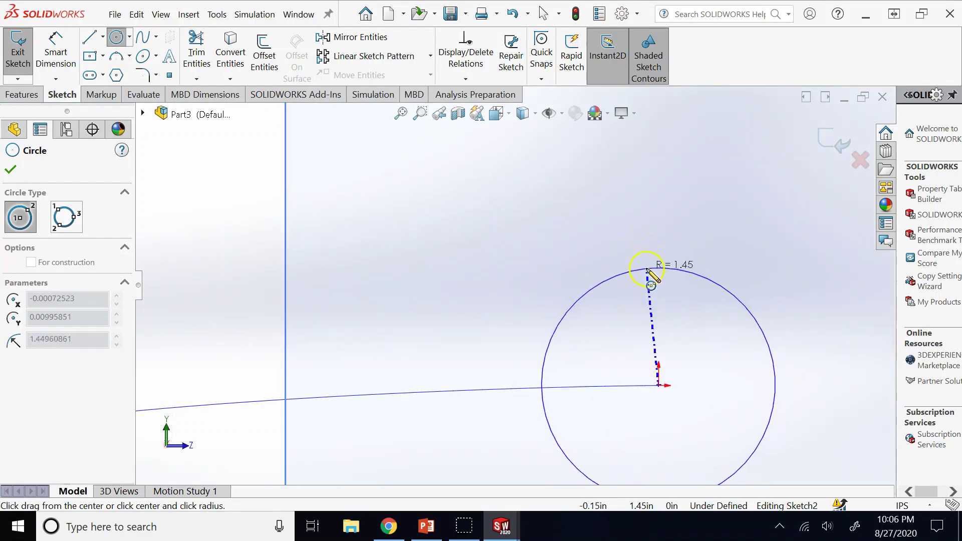
left_click(671, 283)
scroll(687, 311, "up", 6)
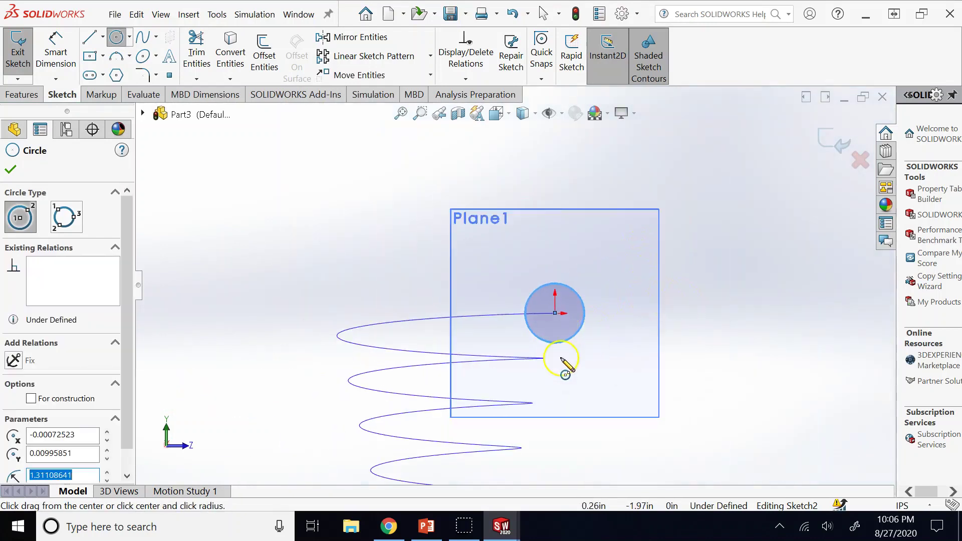
scroll(565, 371, "down", 1)
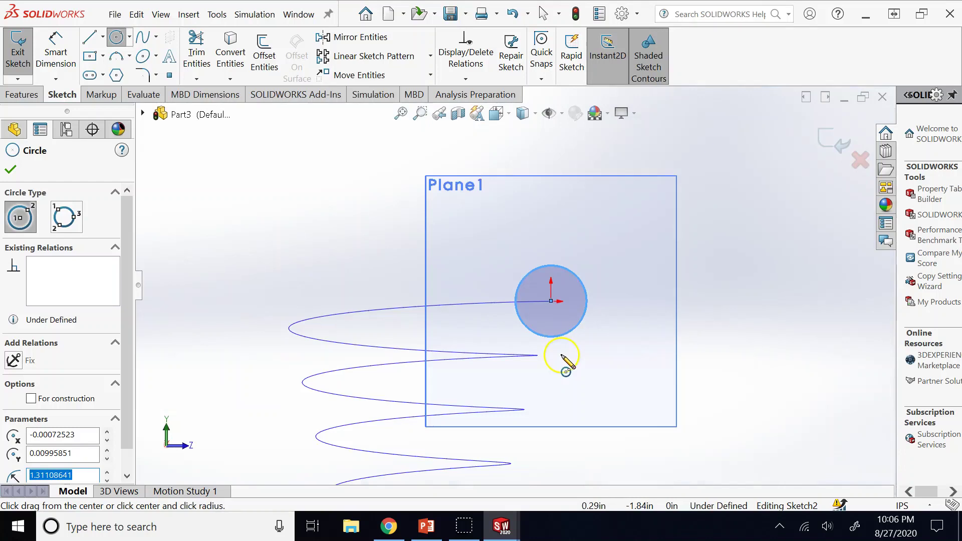
left_click(118, 39)
scroll(348, 269, "down", 1)
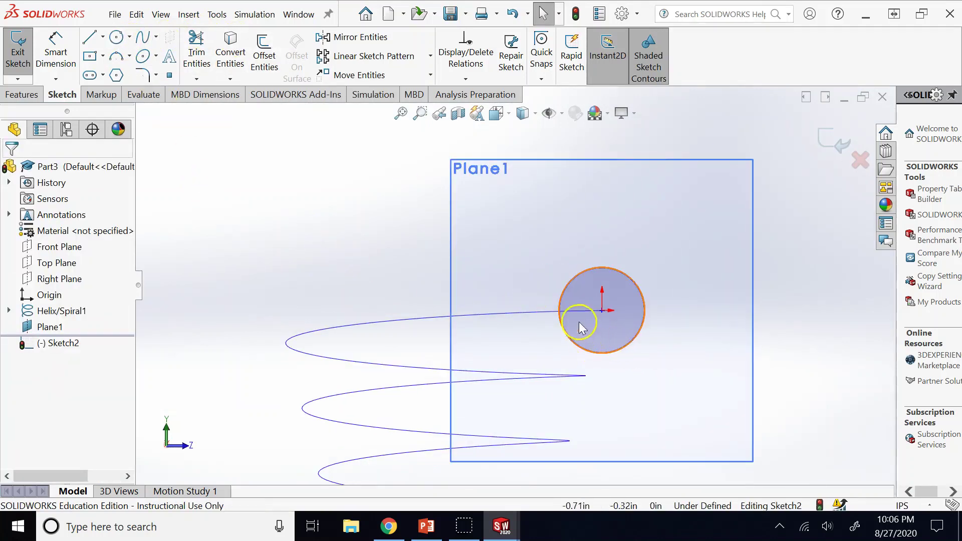
- Dimension the profile circle to a 2.50 in diameter
left_click(644, 321)
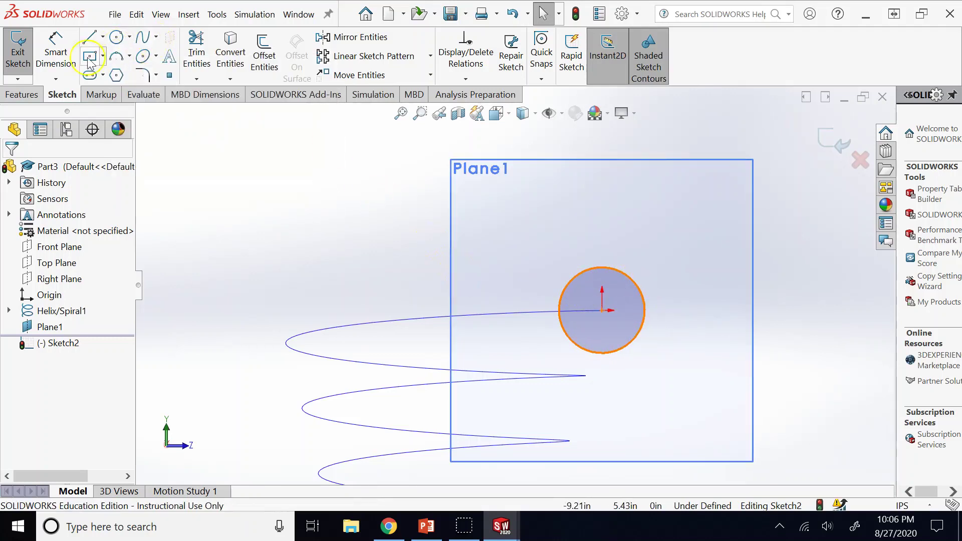
left_click(56, 57)
left_click(639, 291)
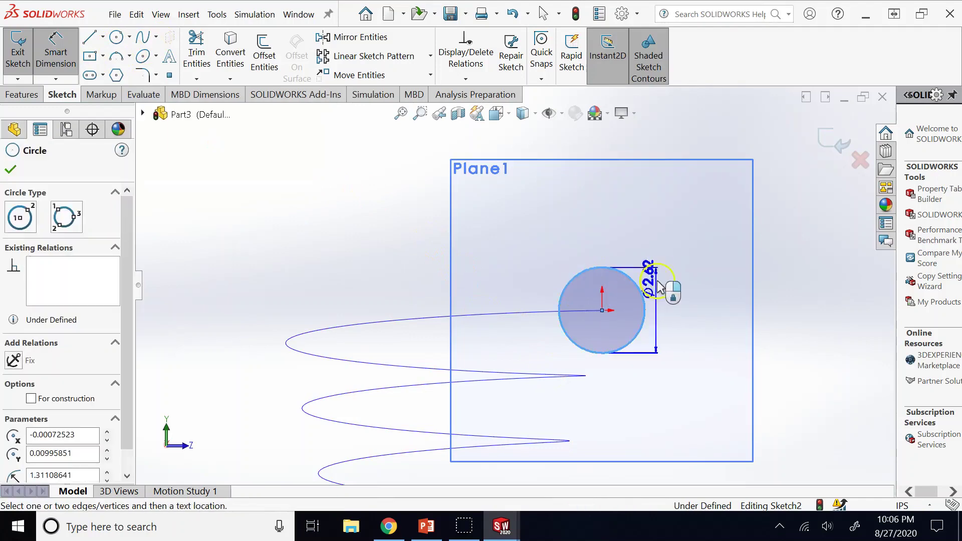
left_click(721, 283)
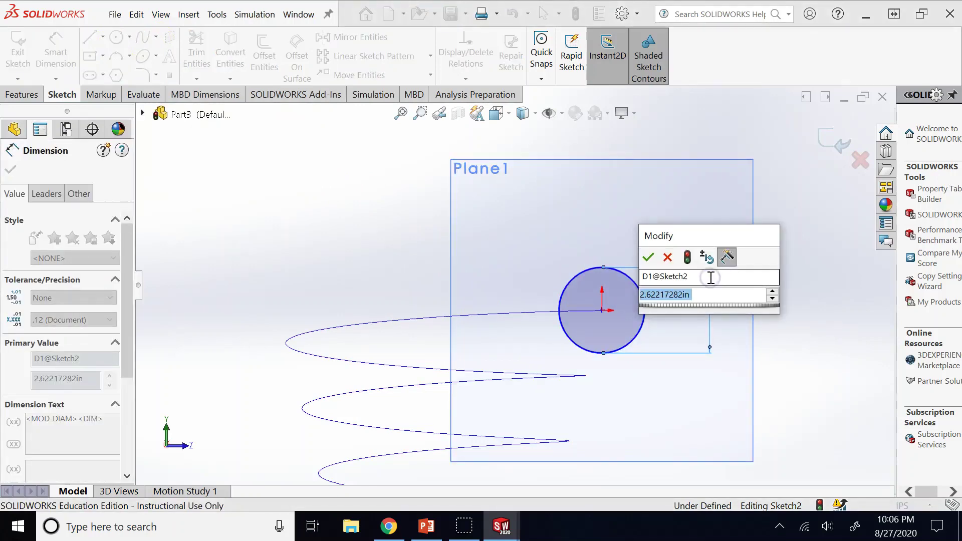
type("2.5")
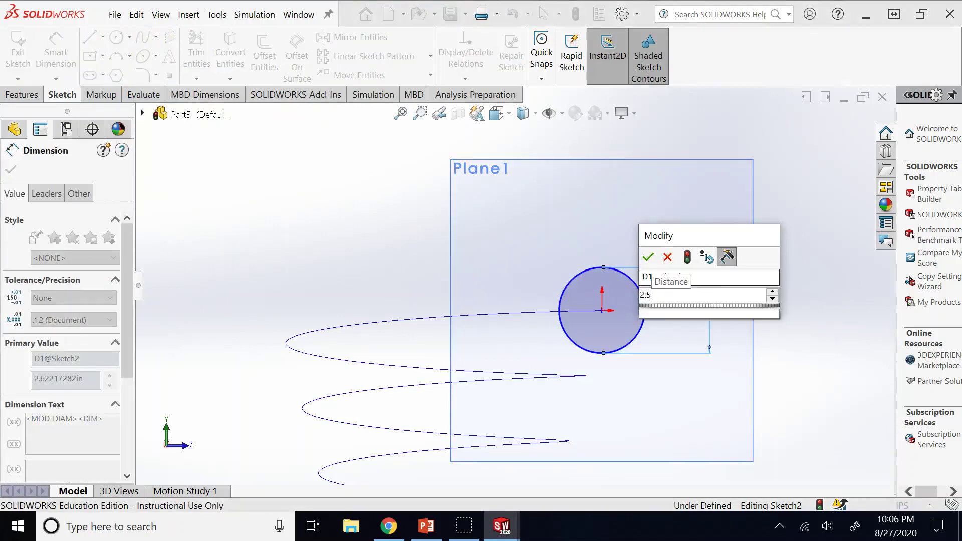
key("Return")
key("Escape")
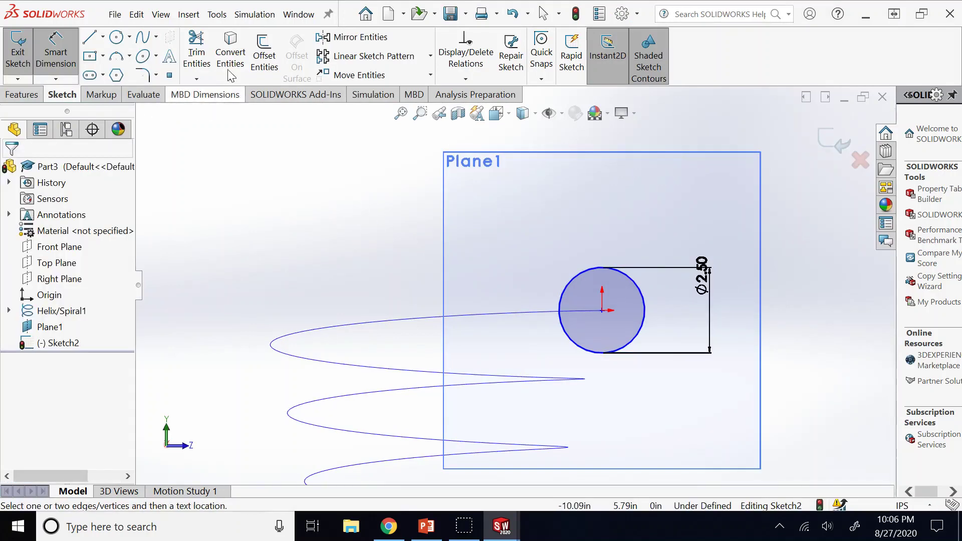
- Add a second circle at the helix's lower end, dimensioned to Ø2.50
left_click(116, 37)
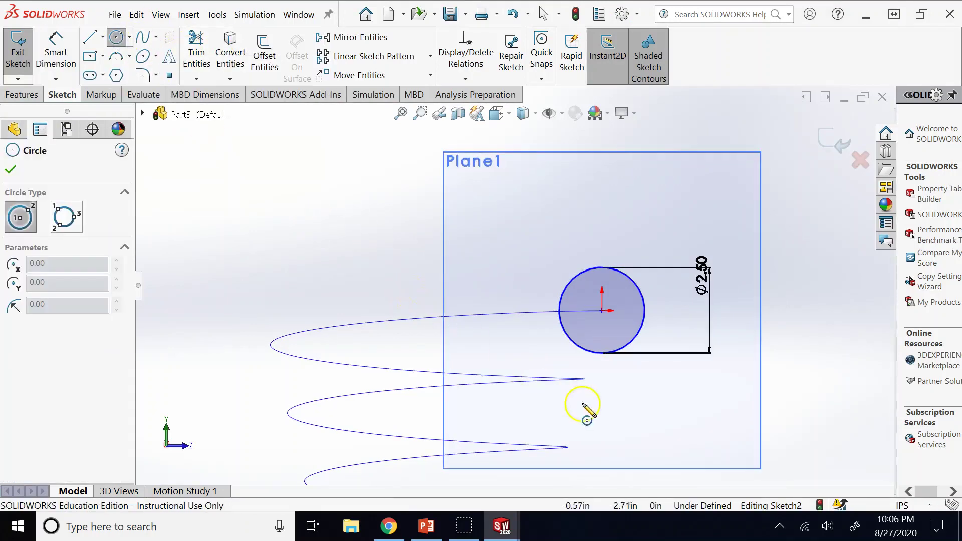
left_click(586, 379)
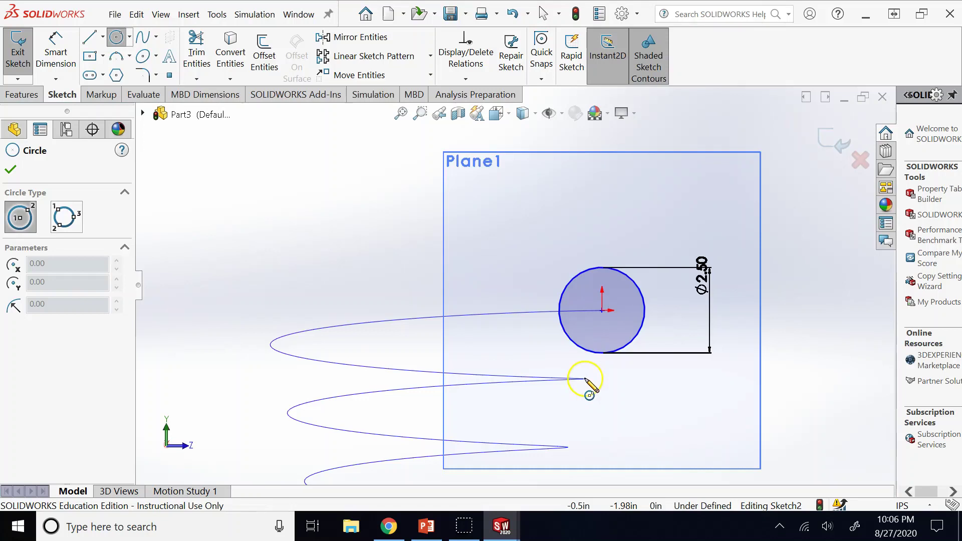
left_click(585, 379)
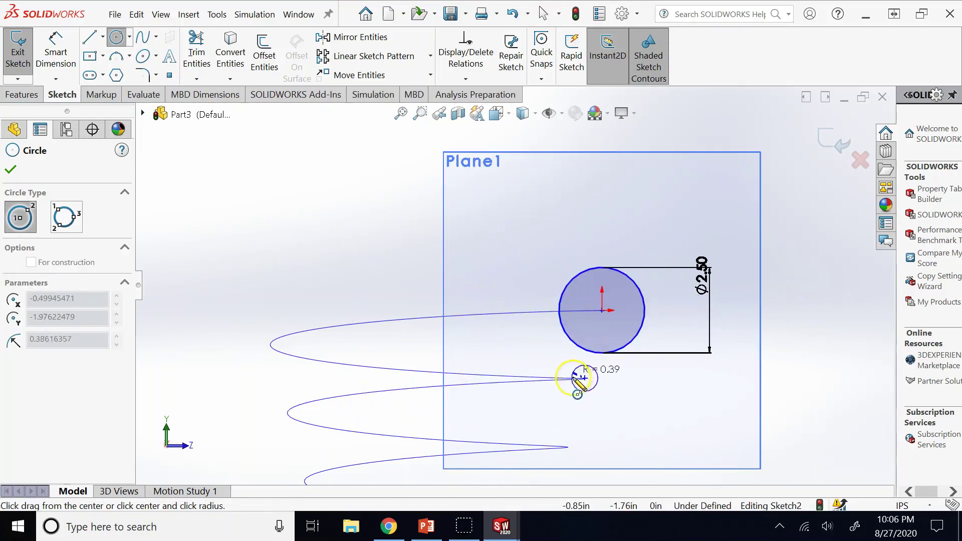
left_click(583, 336)
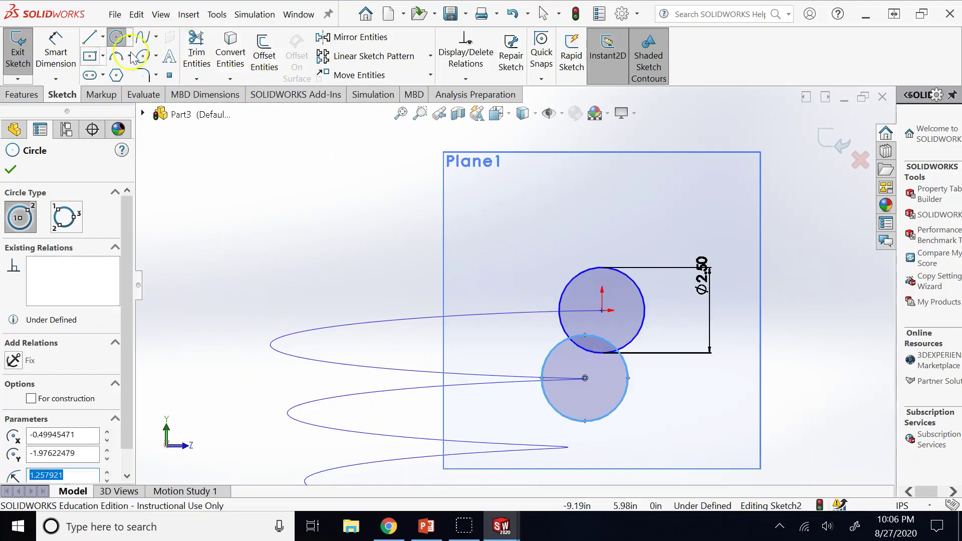
left_click(56, 52)
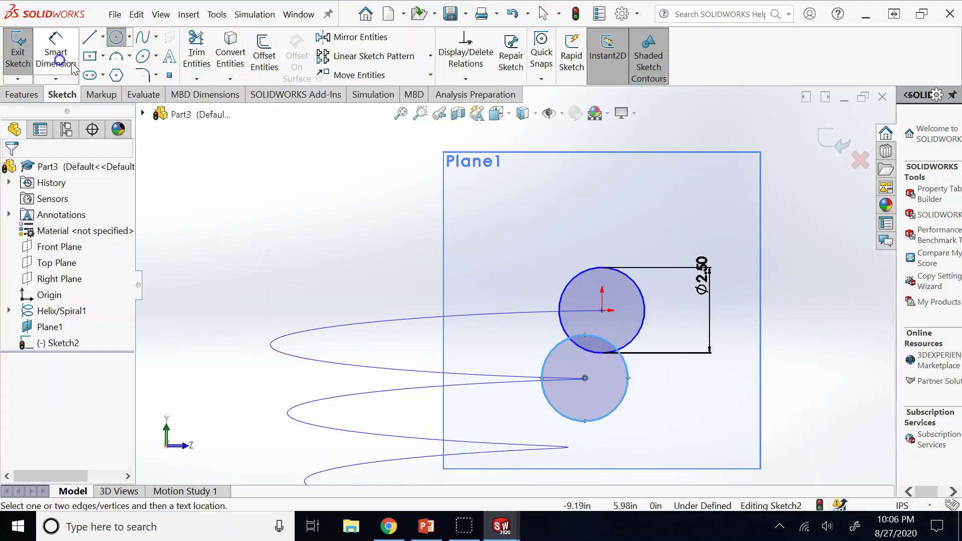
left_click(626, 400)
left_click(662, 404)
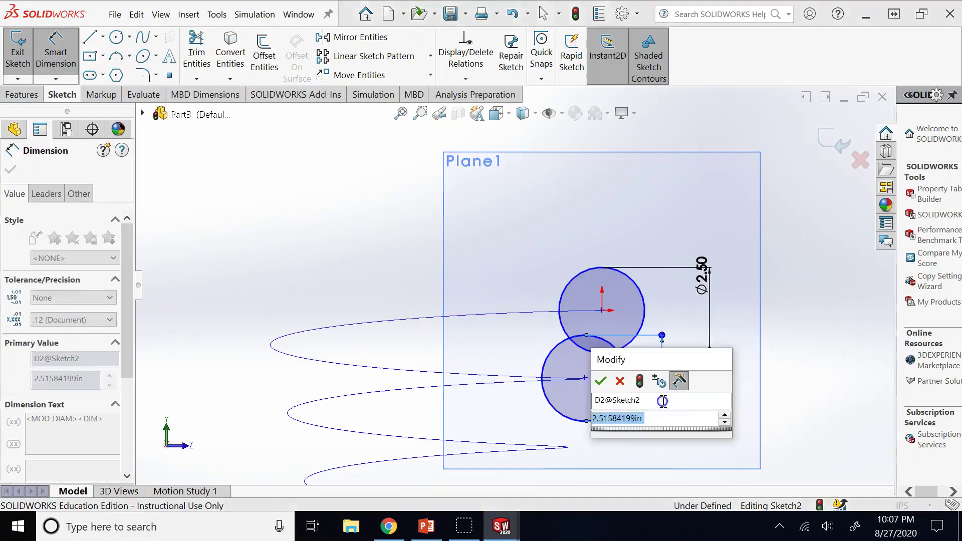
type("2.5")
key("Return")
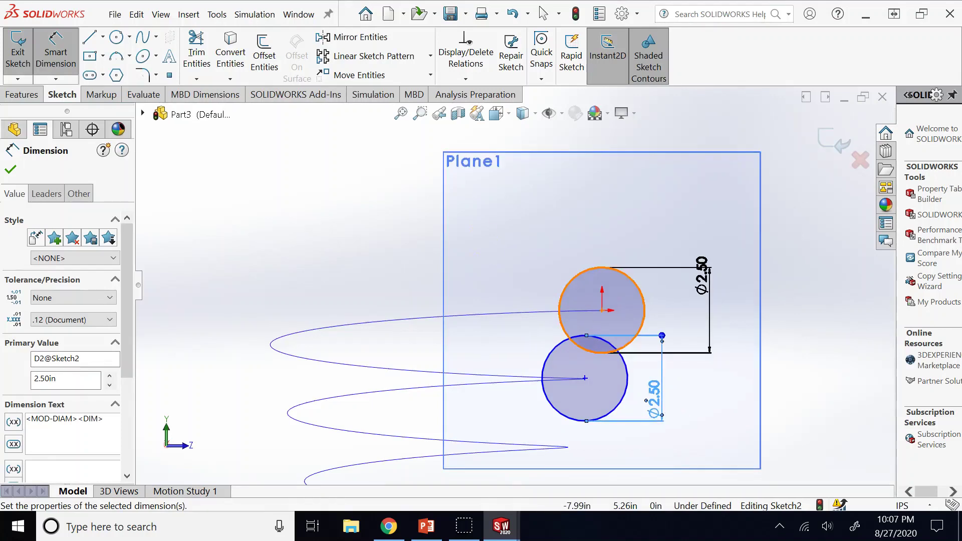
left_click(55, 53)
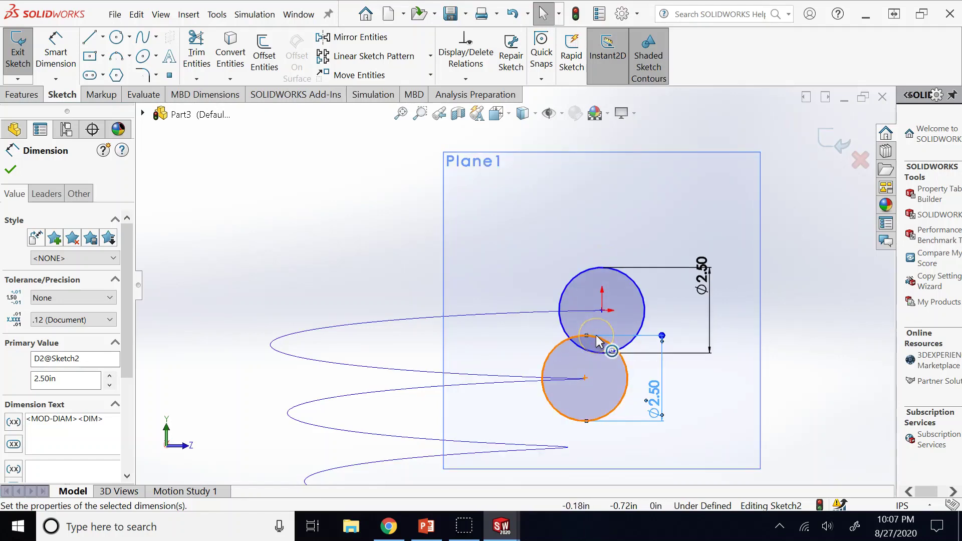
- Pick out the lower circle from the overlapping circles
left_click(627, 381)
right_click(629, 385)
left_click(498, 214)
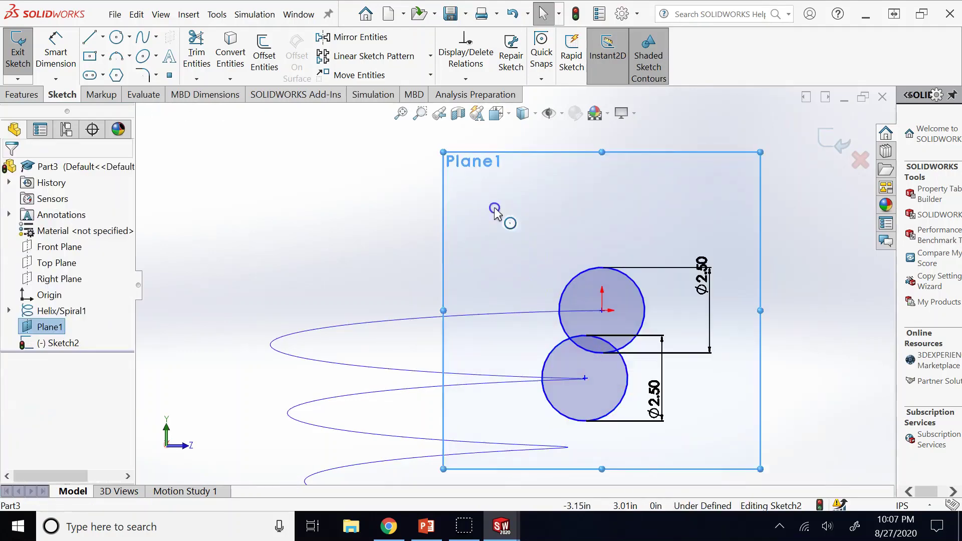
left_click(636, 336)
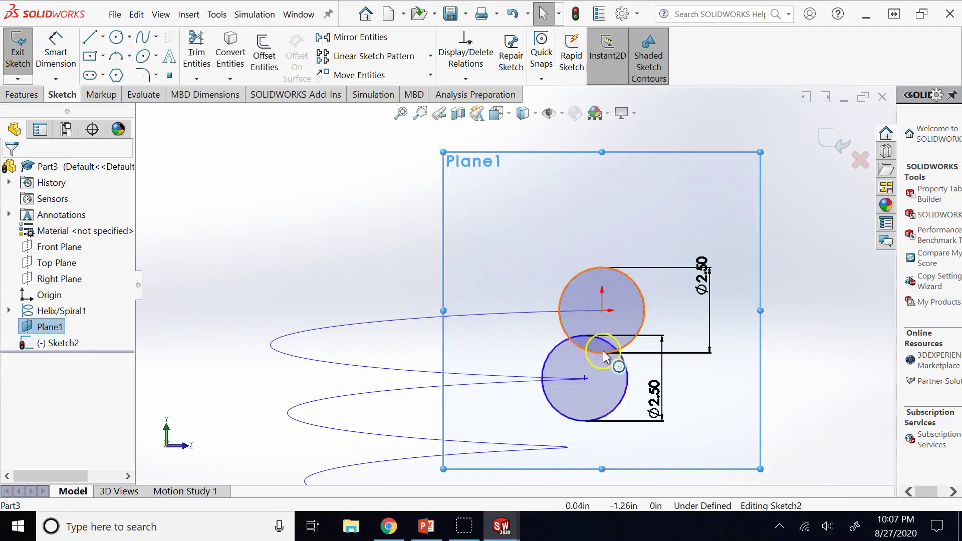
left_click(624, 346, "ctrl")
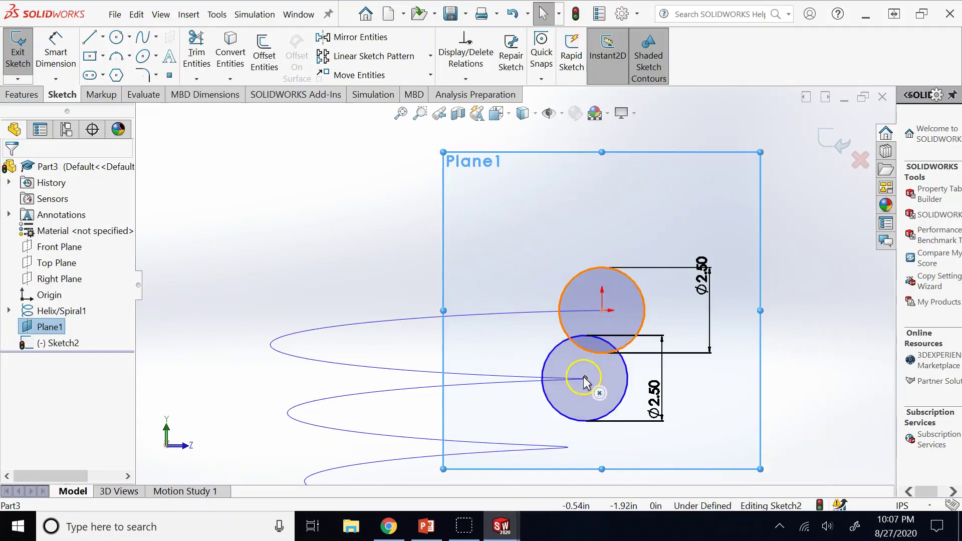
left_click(586, 358)
left_click(588, 355)
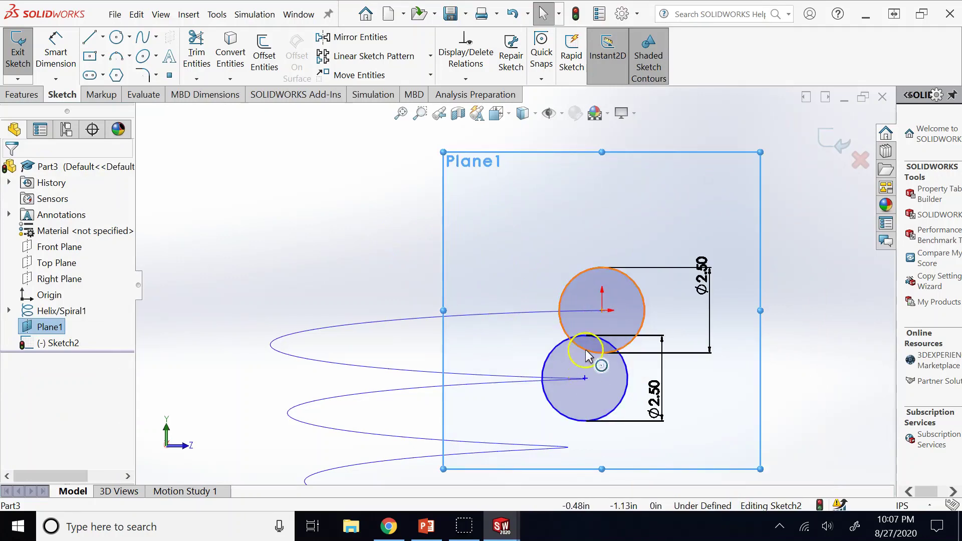
left_click(586, 351)
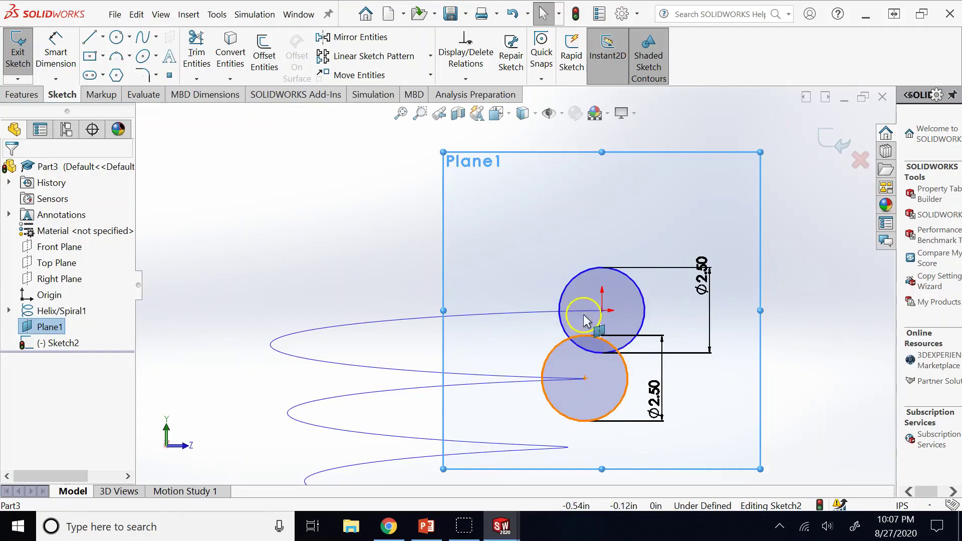
left_click(584, 385)
left_click(585, 345)
left_click(586, 356)
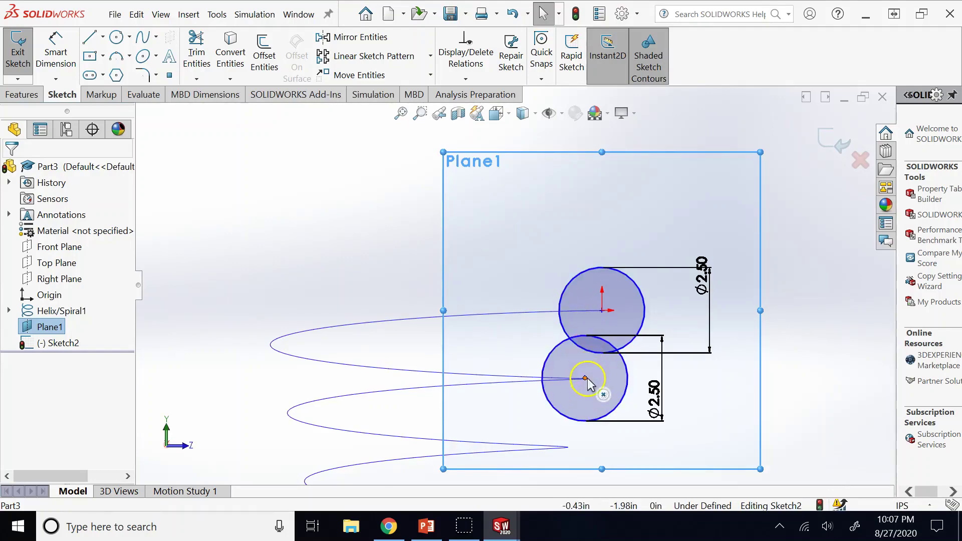
left_click(627, 383)
- Delete the lower circle and change the profile circle's diameter to 1.50 in
key("Delete")
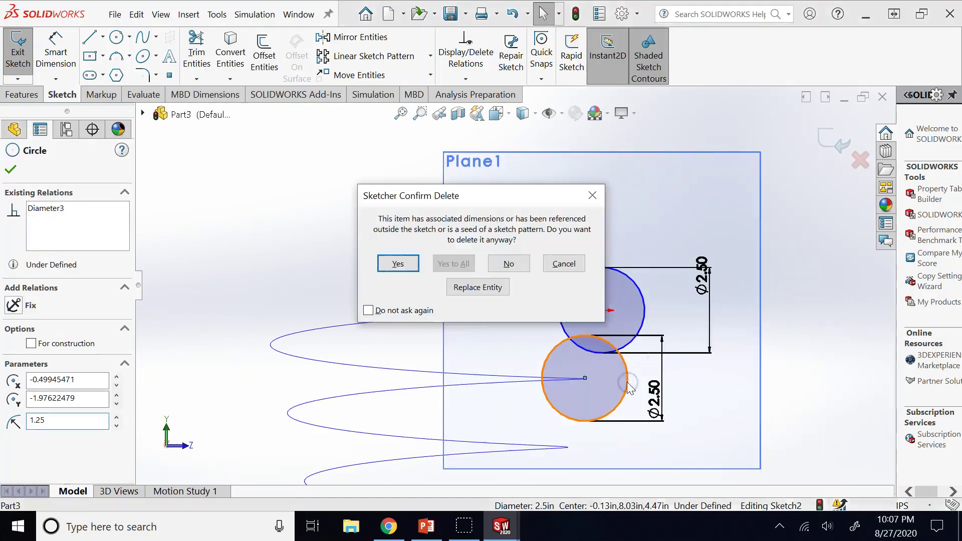
left_click(397, 262)
left_click(593, 284)
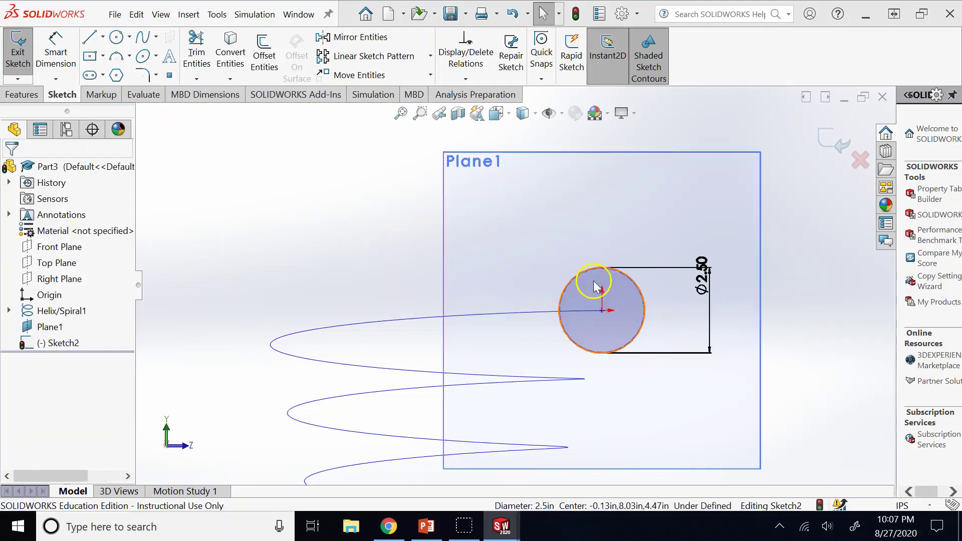
left_click(697, 267)
type("1.")
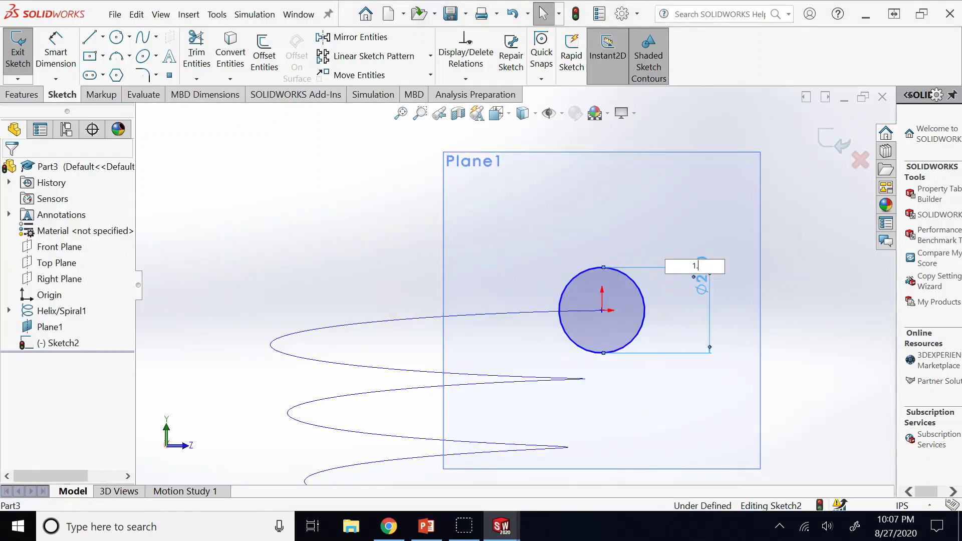
type("5")
key("Return")
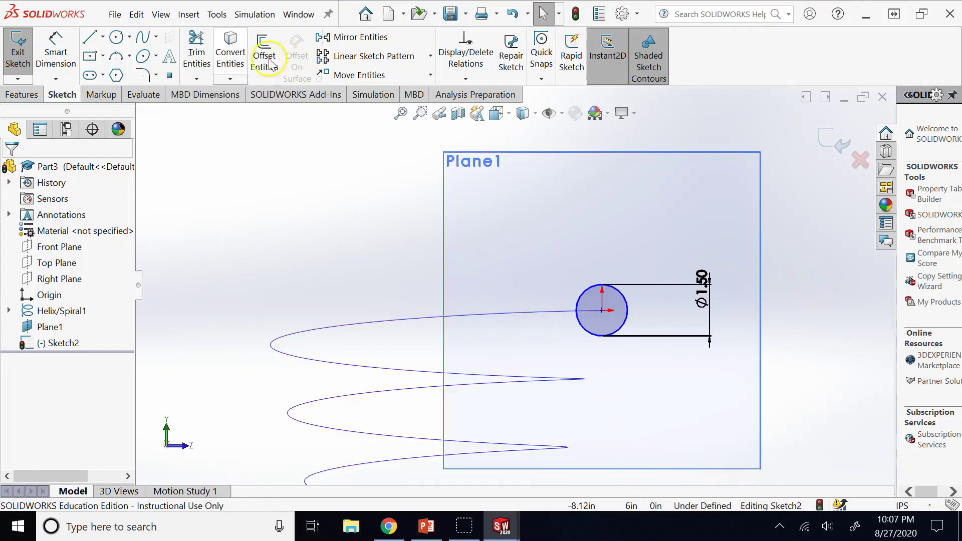
- Draw and dimension a trial Ø1.50 circle at the helix's lower end, then delete it
left_click(116, 37)
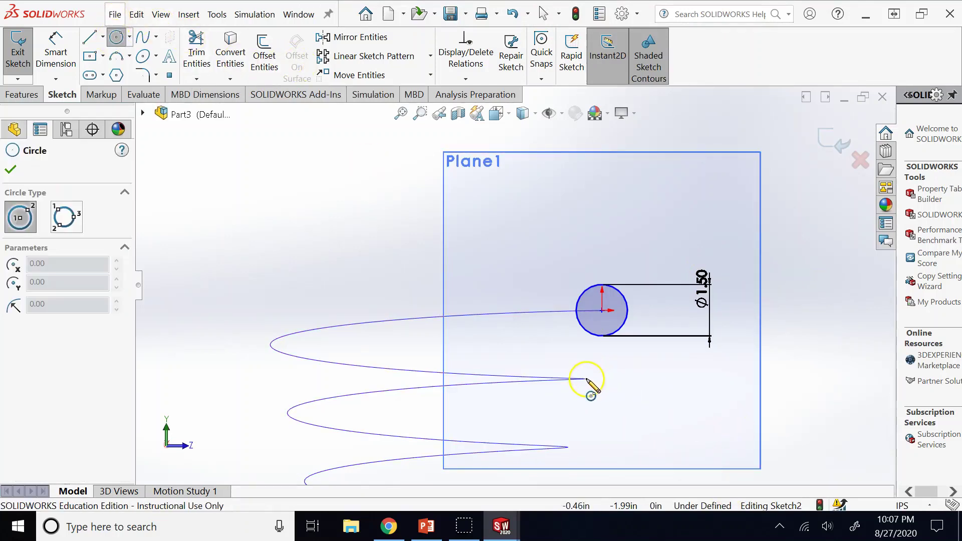
left_click_drag(585, 379, 585, 350)
left_click(55, 55)
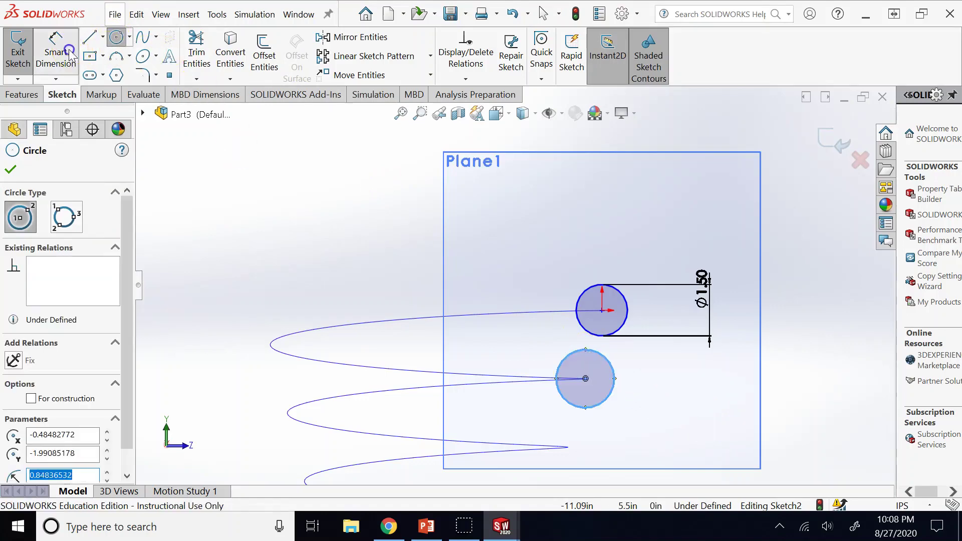
left_click(606, 400)
left_click(637, 405)
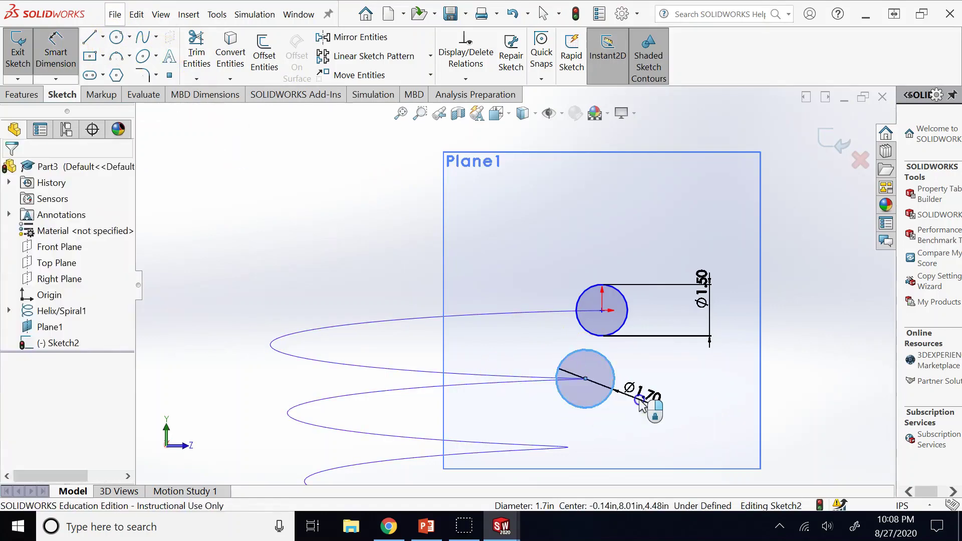
key("Return")
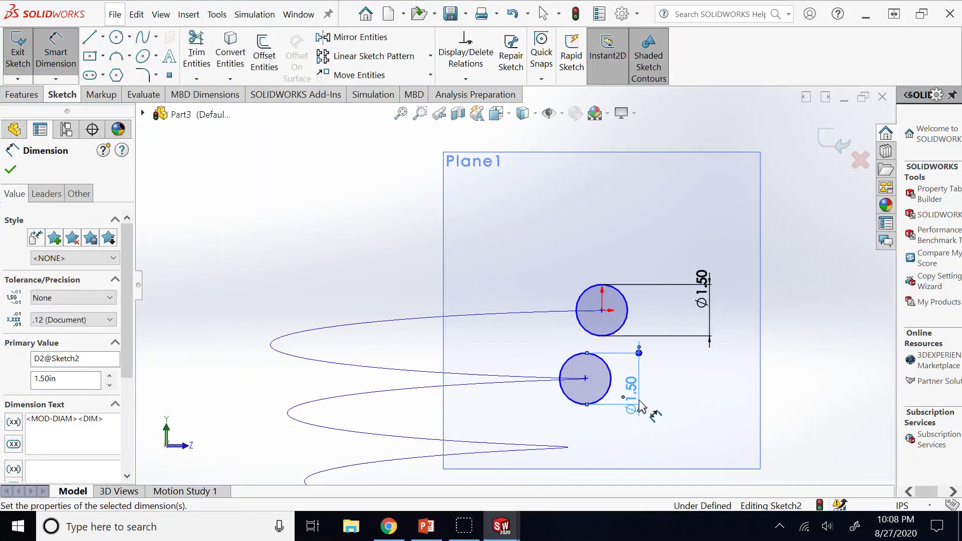
key("Escape")
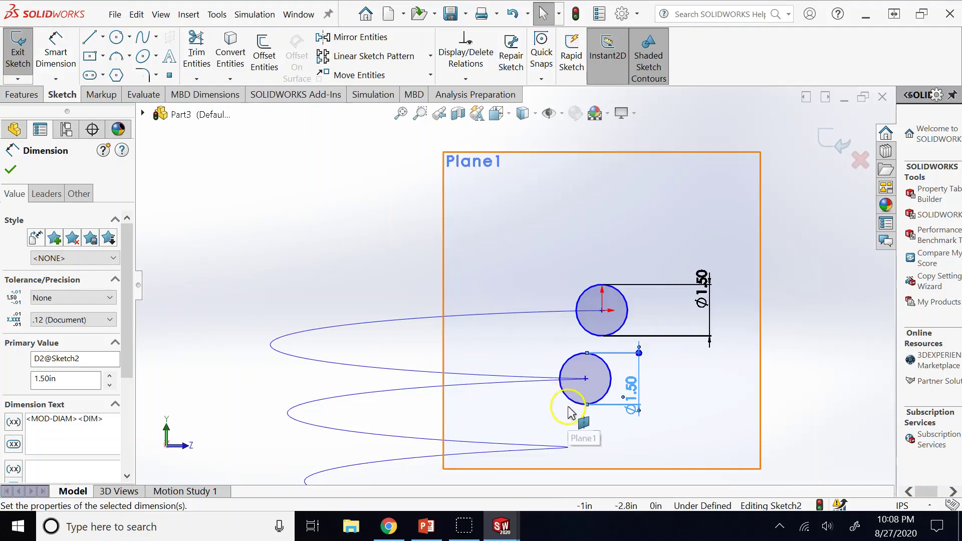
left_click(573, 403)
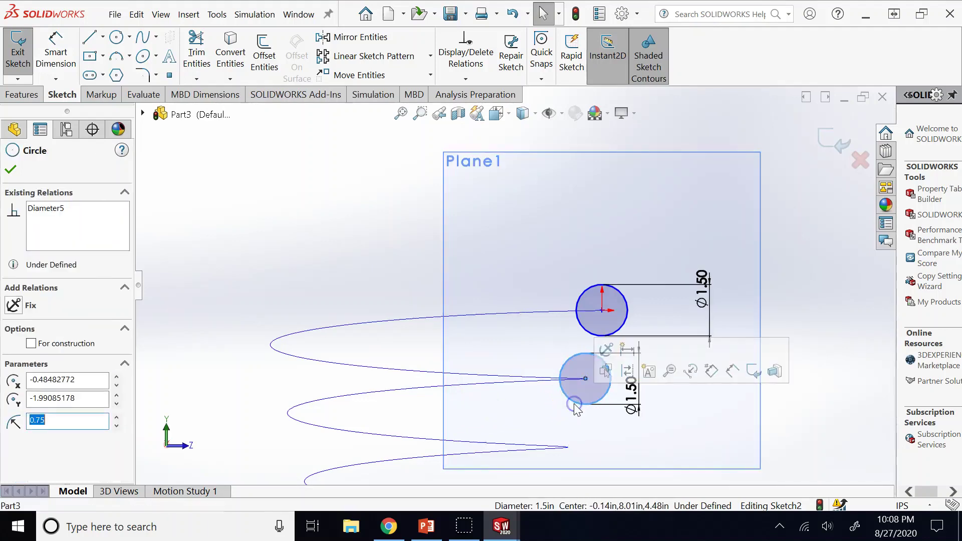
key("Delete")
left_click(405, 266)
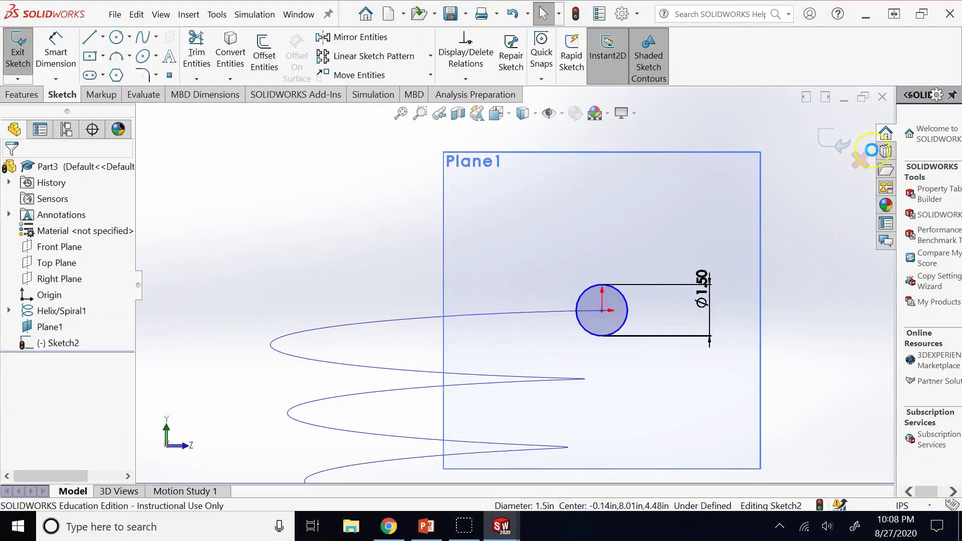
- Hide Plane1 and sweep the Sketch2 circle along Helix/Spiral1 to create Sweep1
key("ctrl+b")
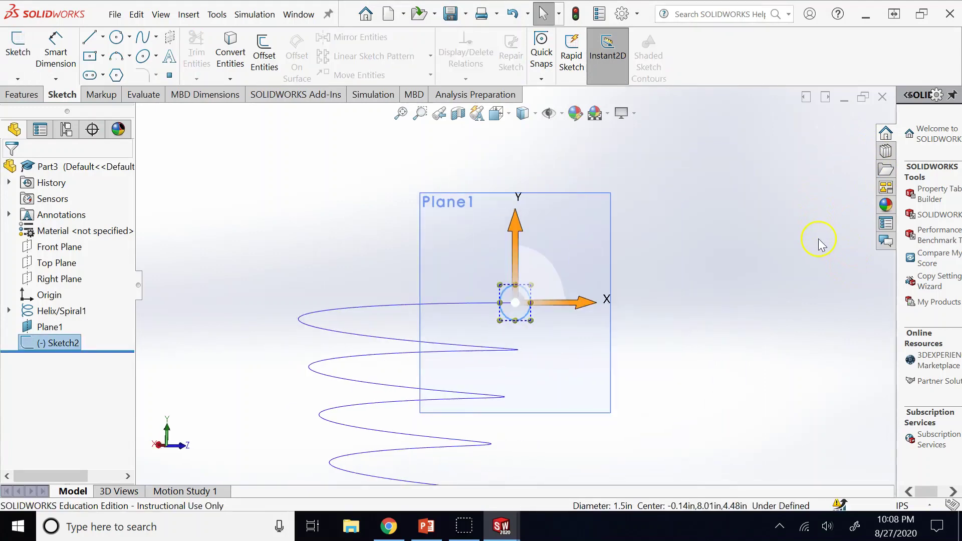
right_click(556, 193)
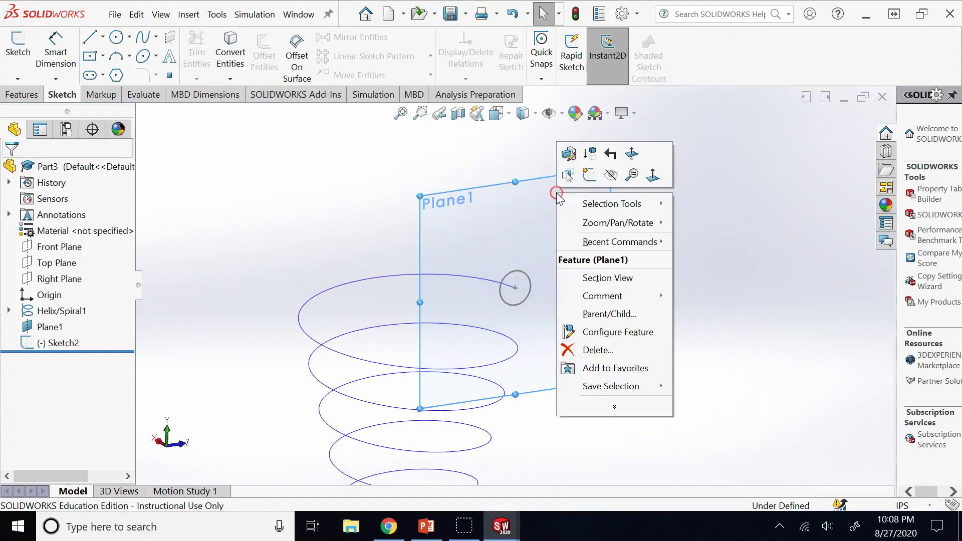
left_click(611, 175)
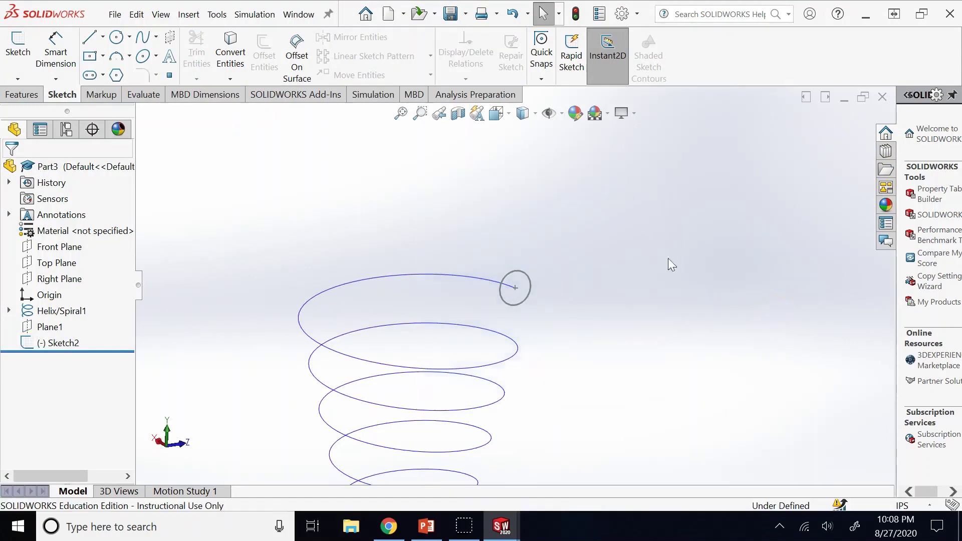
left_click(41, 96)
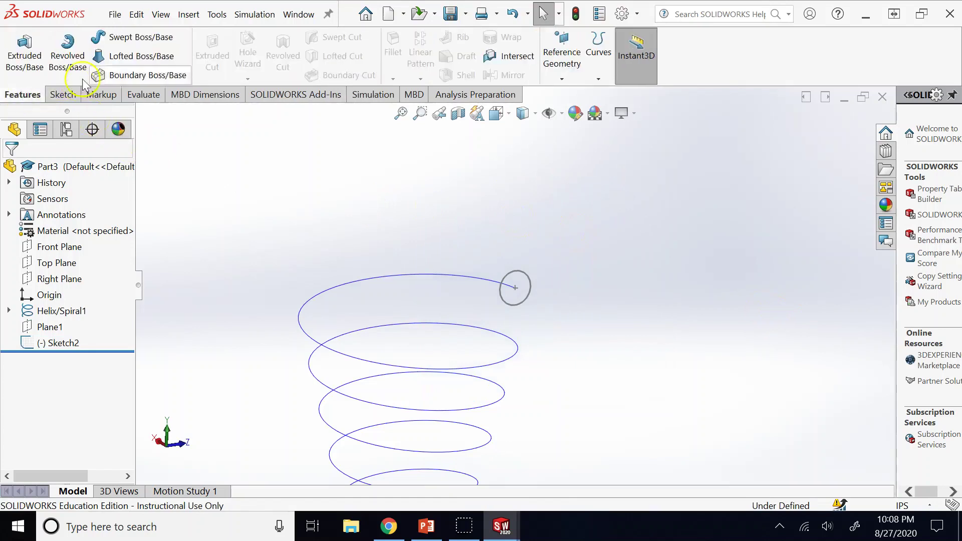
left_click(119, 42)
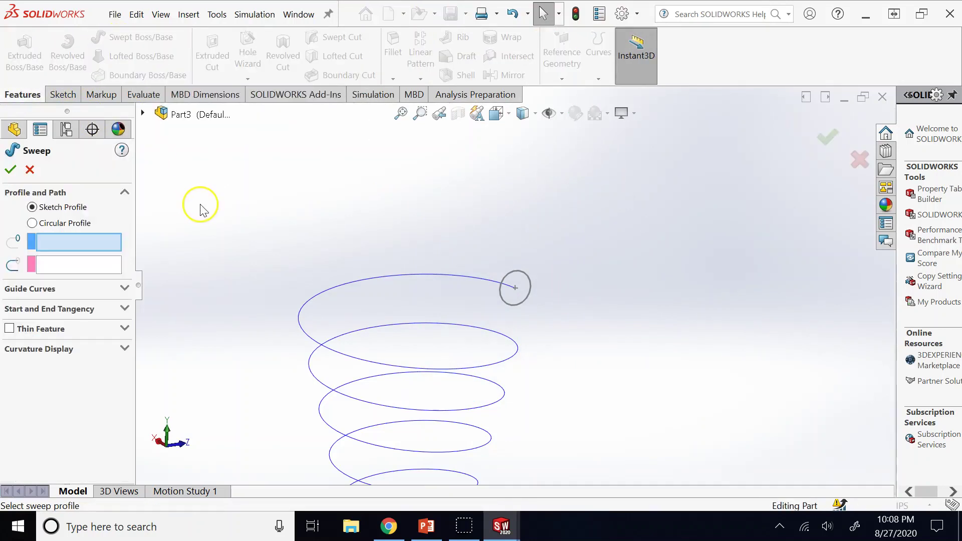
left_click(516, 303)
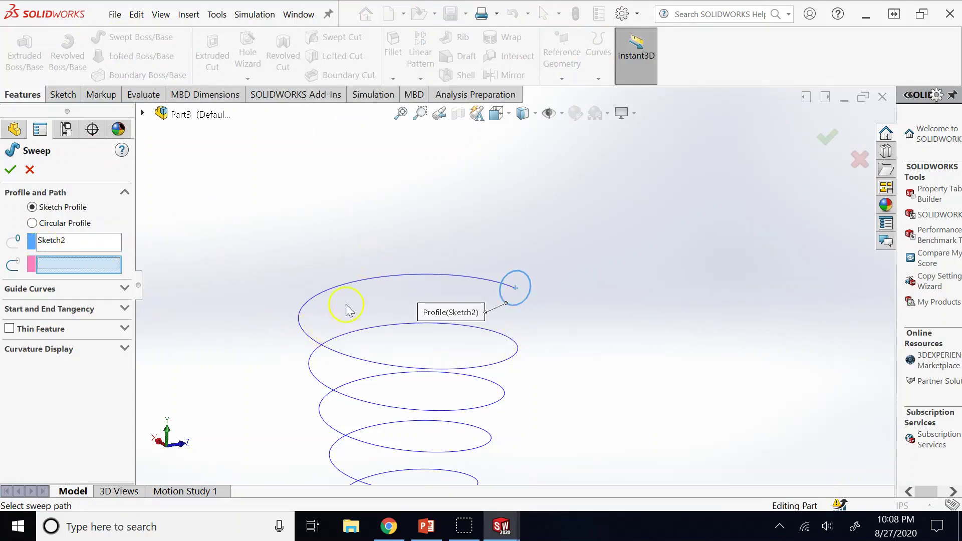
left_click(11, 171)
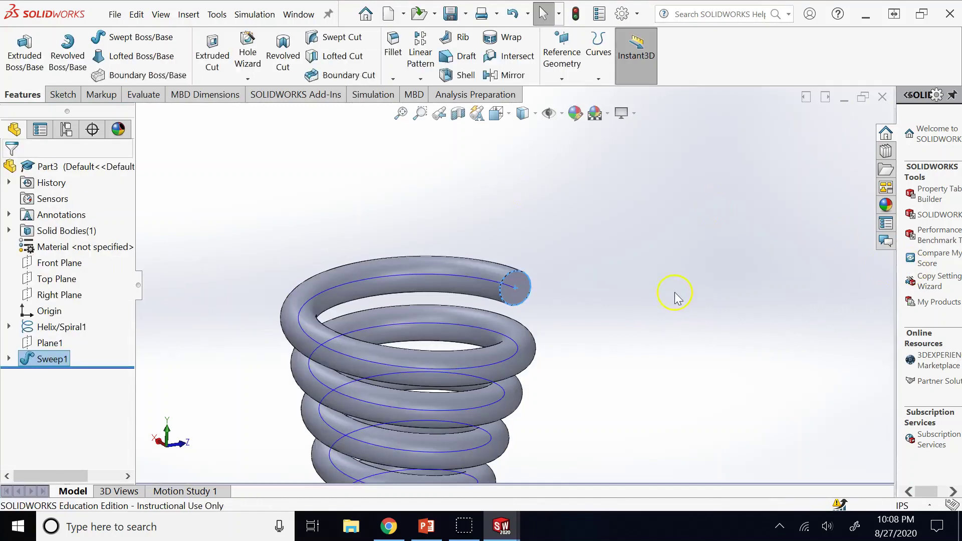
- Hide the Helix/Spiral1 curve inside the spring
scroll(706, 288, "up", 3)
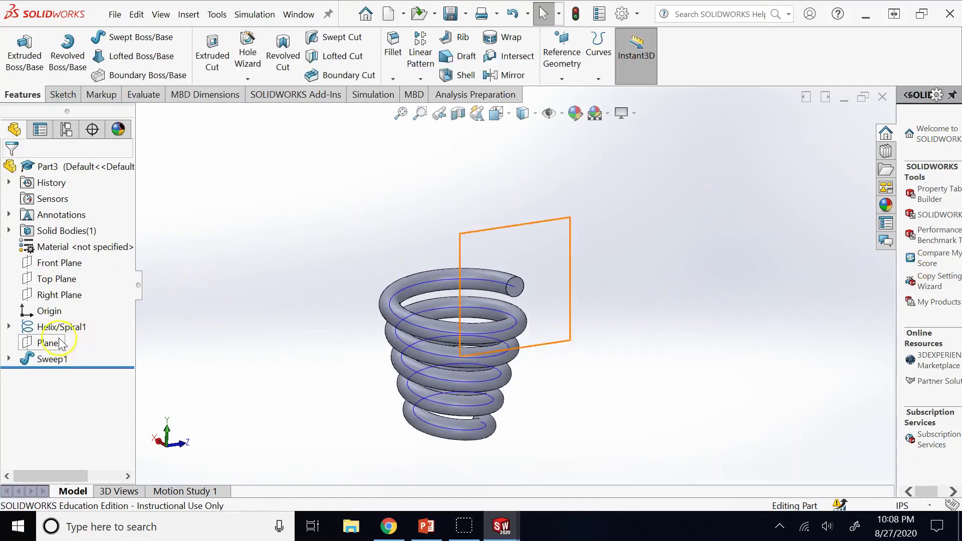
right_click(45, 327)
left_click(58, 230)
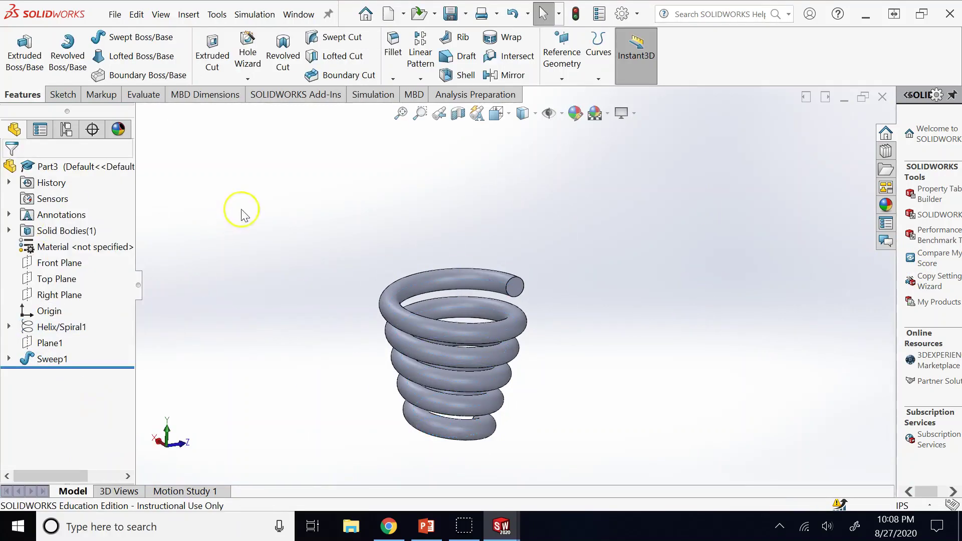
- Inspect the tapered spring's ends and taper from several sides, then bring up Chrome's helix vs spiral results
key("Left")
key("Left")
key("Down")
key("Down")
key("Down")
key("Down")
key("Down")
key("Down")
key("Down")
key("Down")
key("Down")
key("Down")
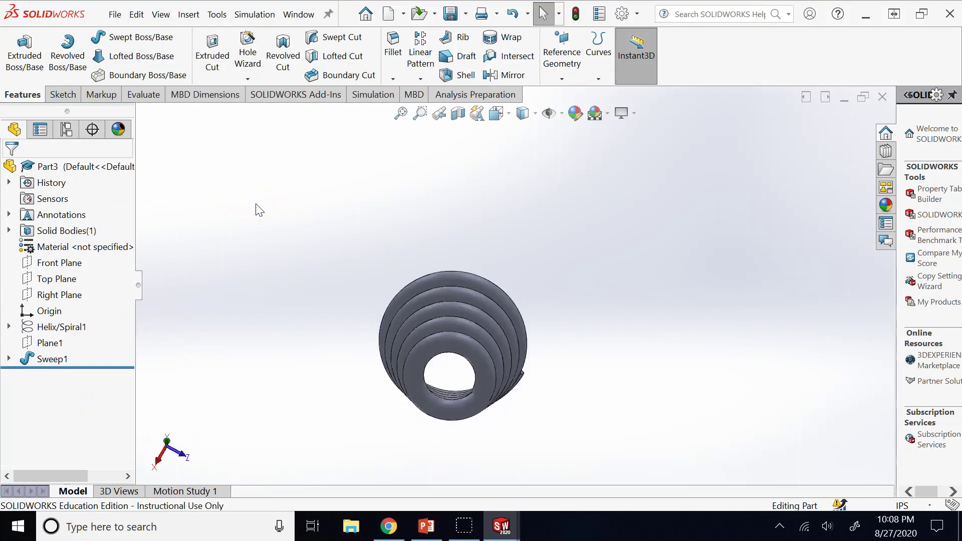
key("Down")
key("Down")
key("Down")
key("Down")
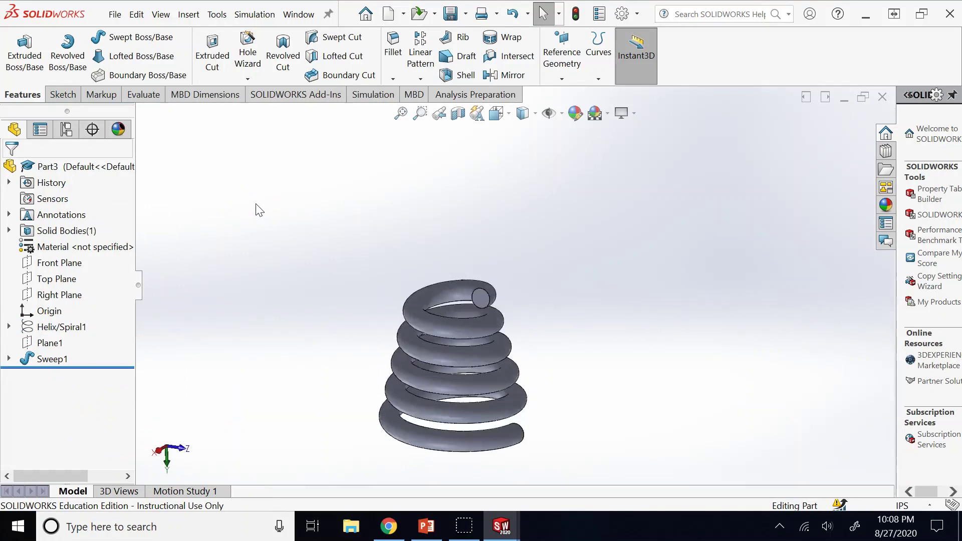
key("Down")
key("Down")
key("Down")
key("Down")
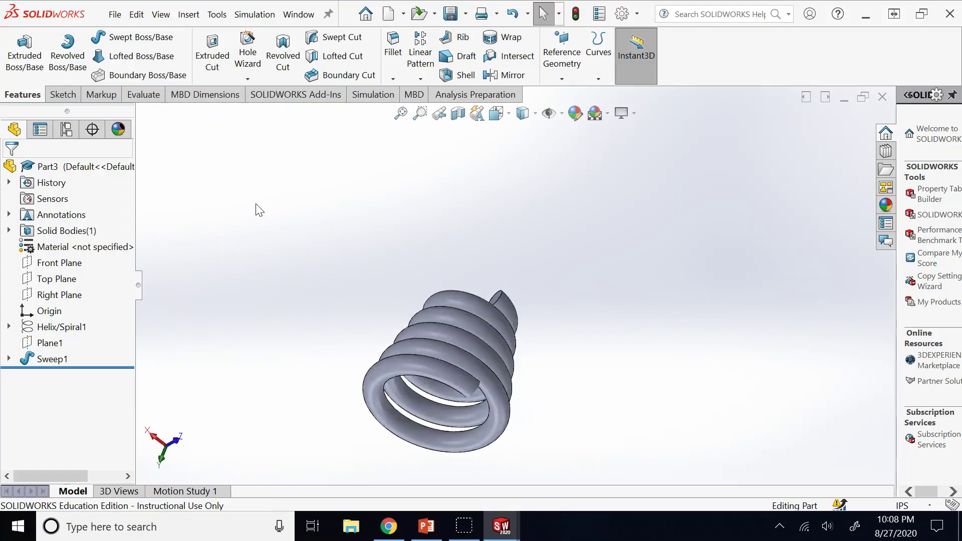
key("Down")
key("Down")
key("Down")
key("Down")
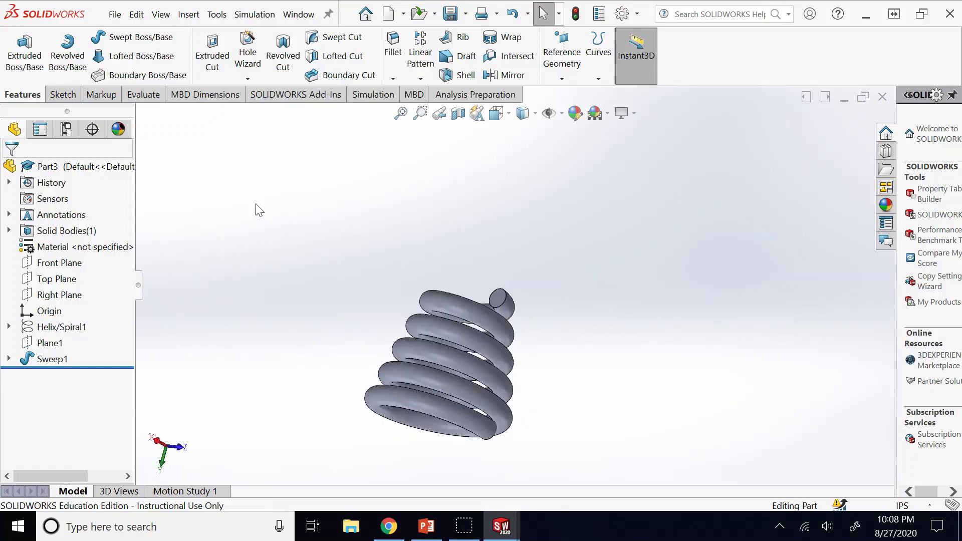
key("Right")
key("Right")
key("Right")
key("Right")
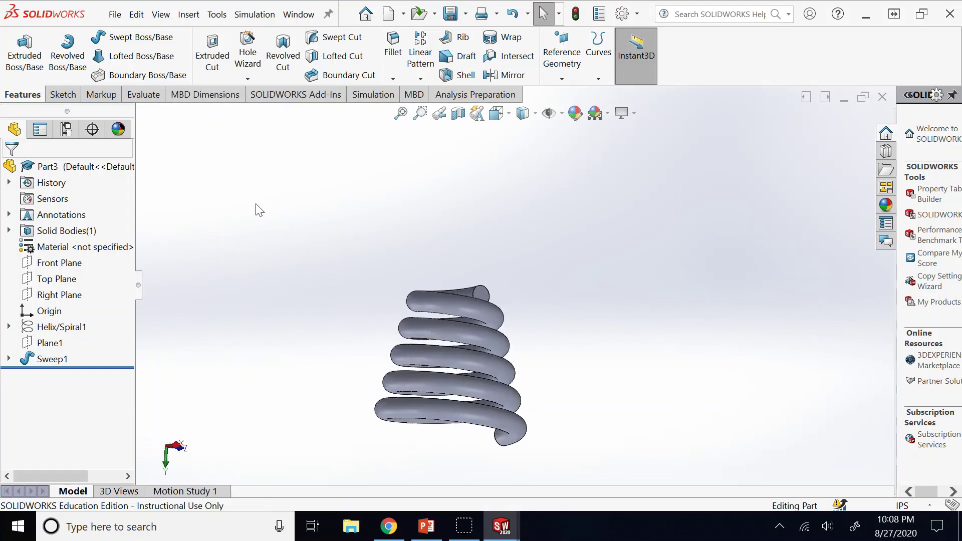
key("Right")
key("Right")
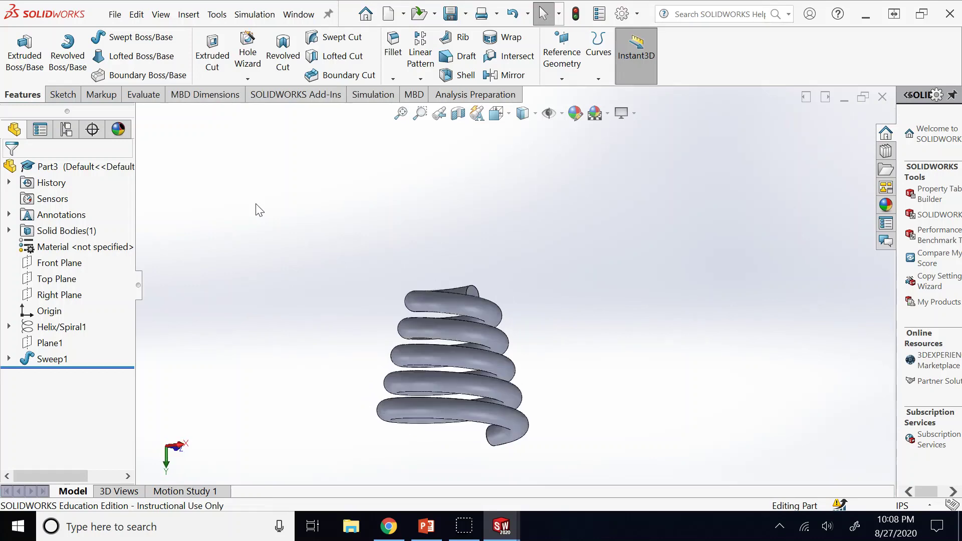
key("Right")
key("Right")
key("Right")
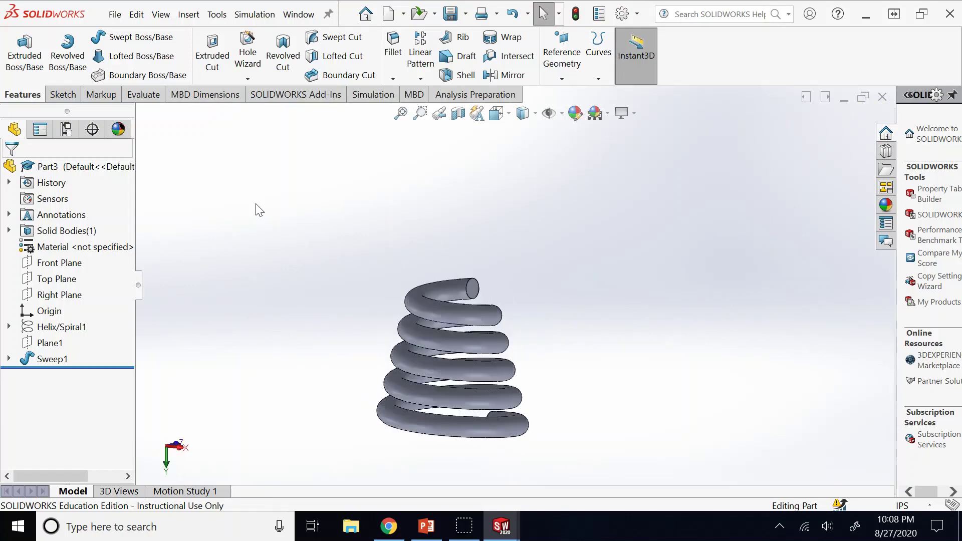
key("Right")
key("Right")
key("Right")
key("Right")
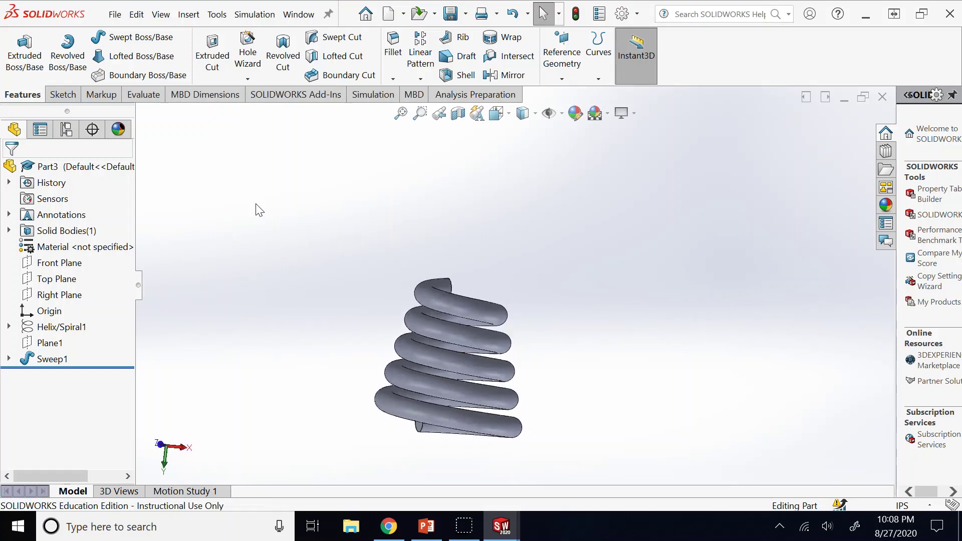
key("Right")
key("Right")
key("Right")
key("Right")
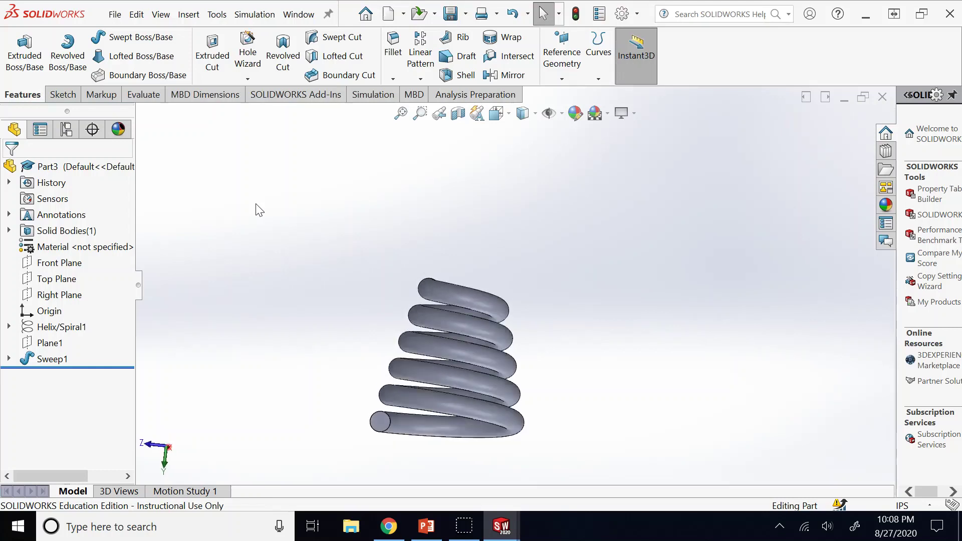
key("Right")
key("Right")
key("Right")
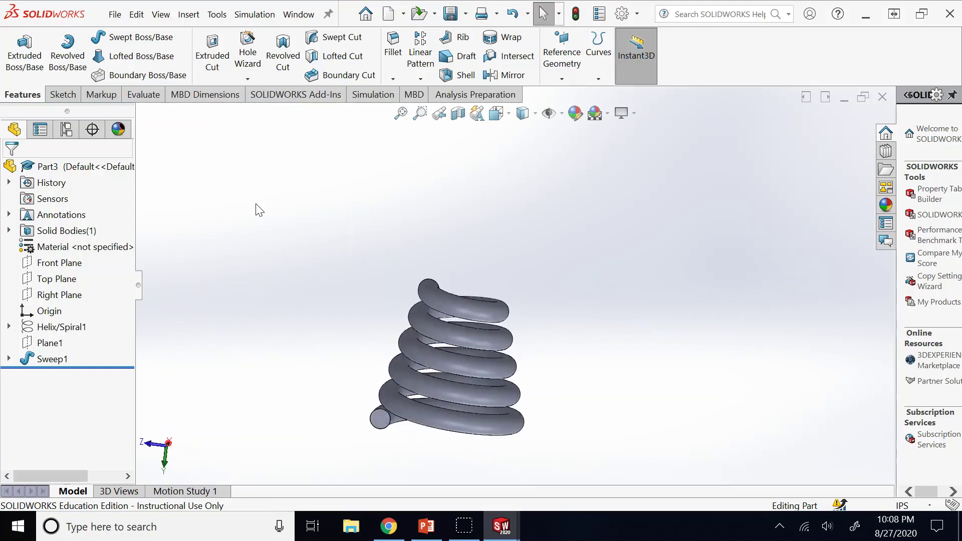
key("Right")
mouse_move(416, 363)
middle_mouse_down()
mouse_move(427, 380)
mouse_move(415, 365)
middle_mouse_up()
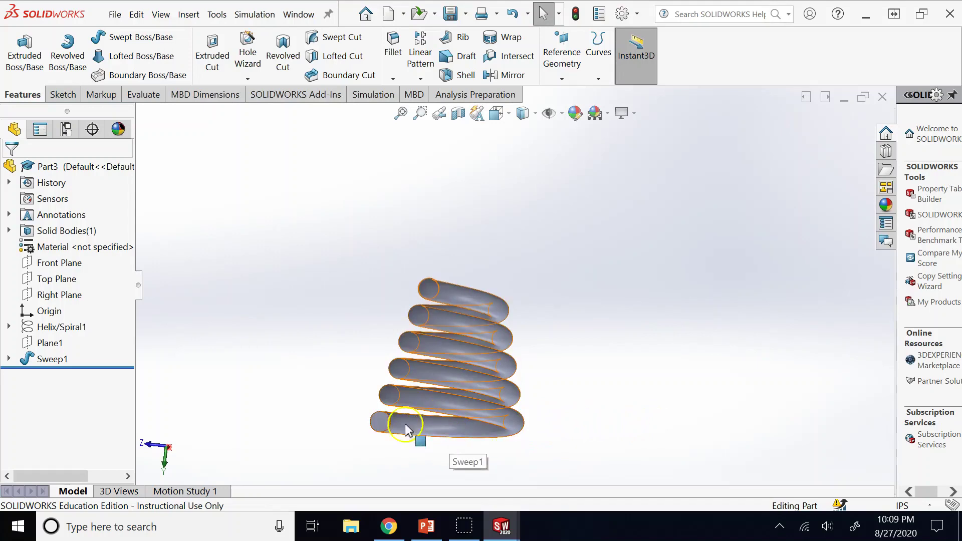
left_click(389, 526)
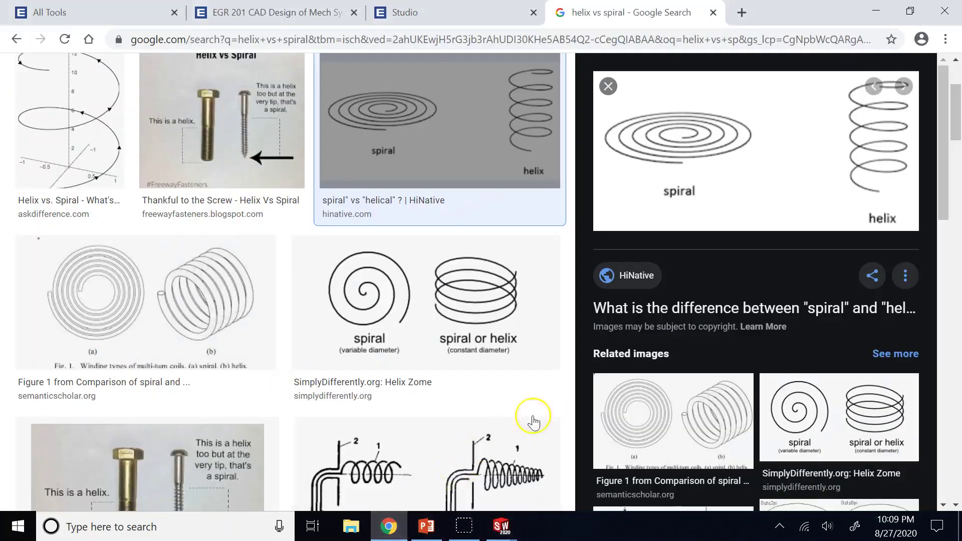
- Close the enlarged image preview and browse the helix vs spiral image results
scroll(554, 350, "down", 9)
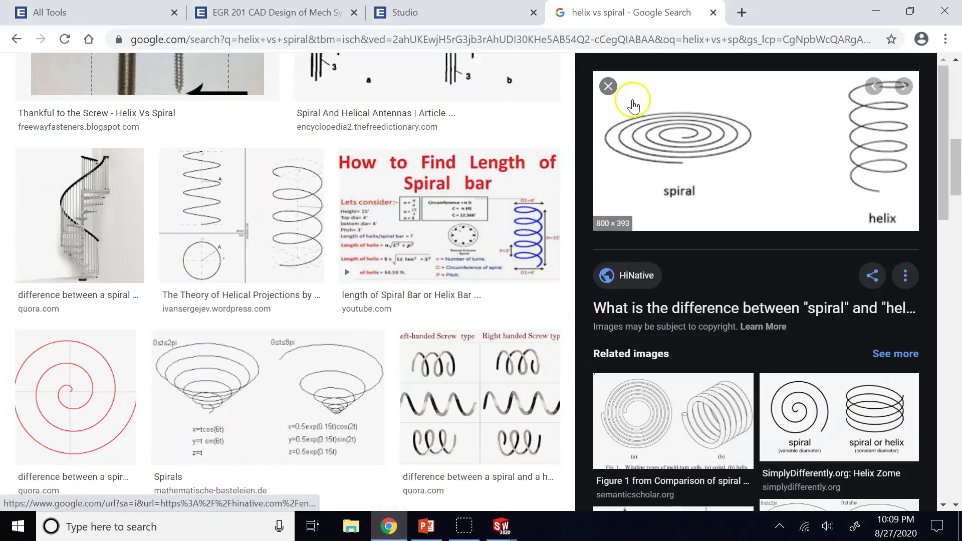
left_click(608, 86)
scroll(725, 282, "down", 9)
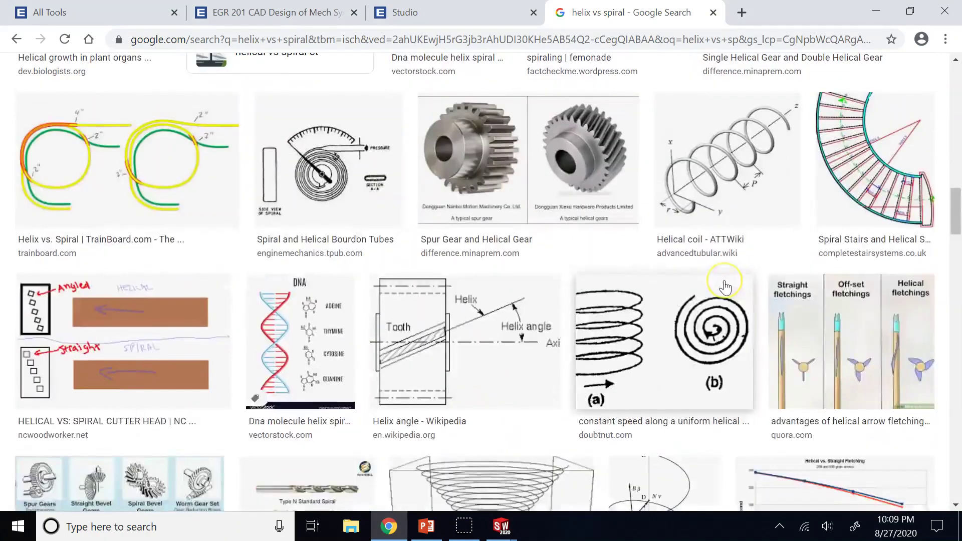
scroll(724, 288, "up", 15)
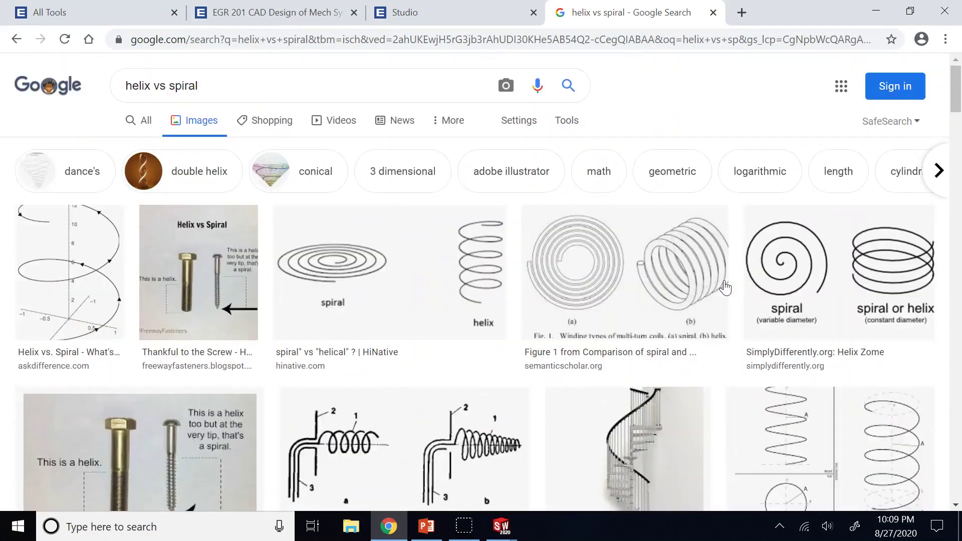
scroll(725, 287, "down", 19)
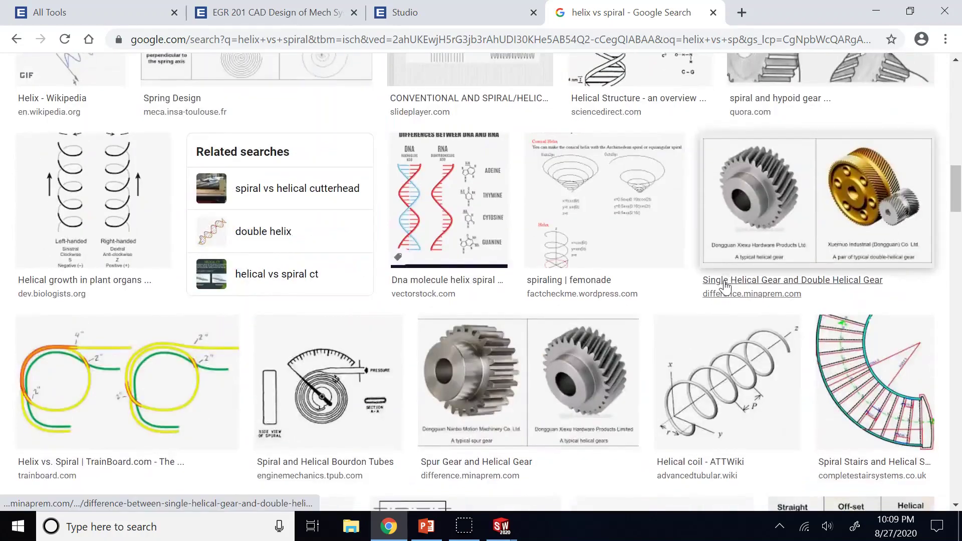
scroll(724, 288, "down", 20)
scroll(724, 281, "down", 15)
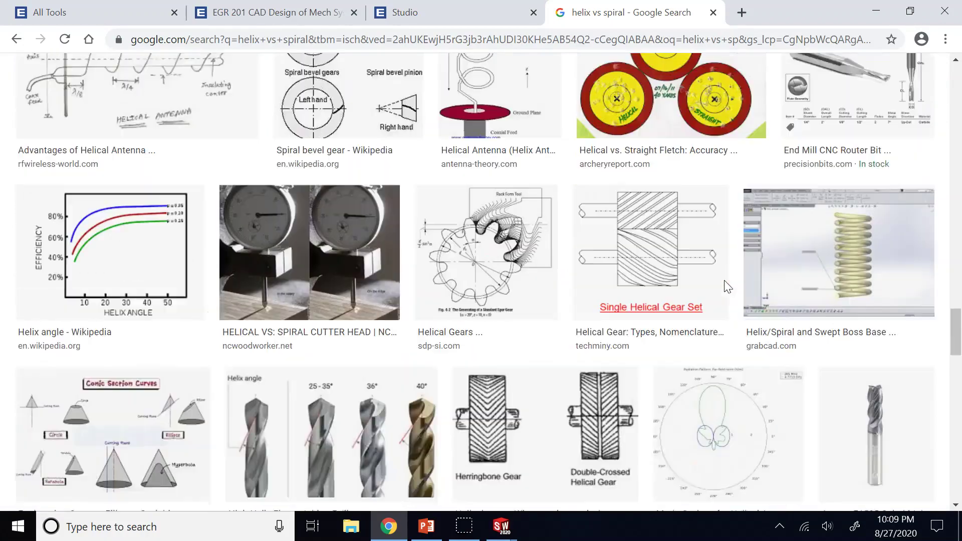
scroll(724, 288, "down", 9)
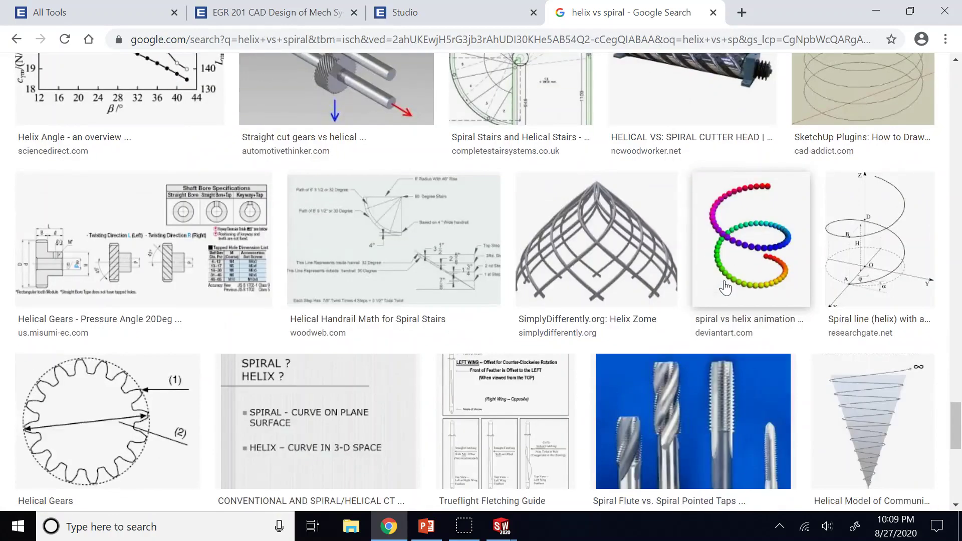
scroll(725, 288, "up", 20)
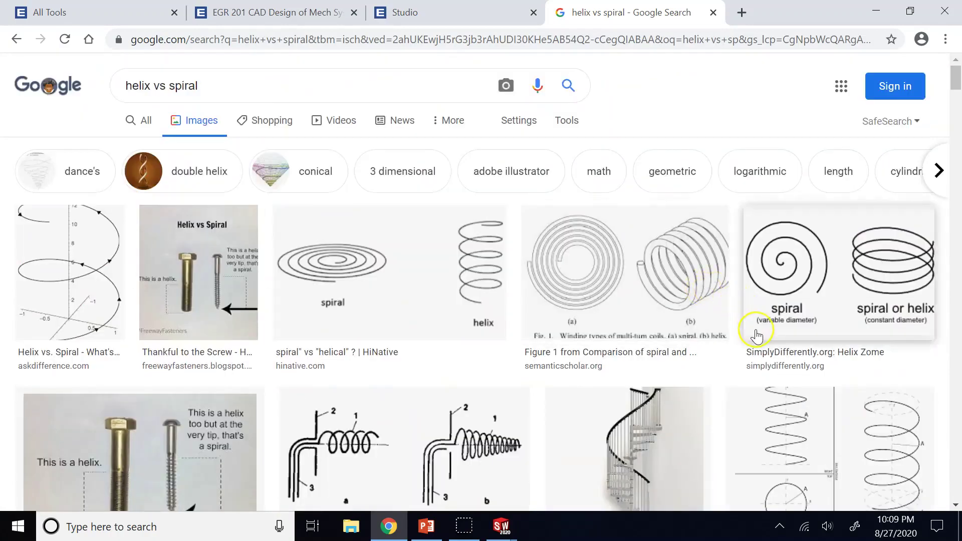
- Preview the SimplyDifferently spiral versus helix diagram and scroll through its panel
left_click(775, 315)
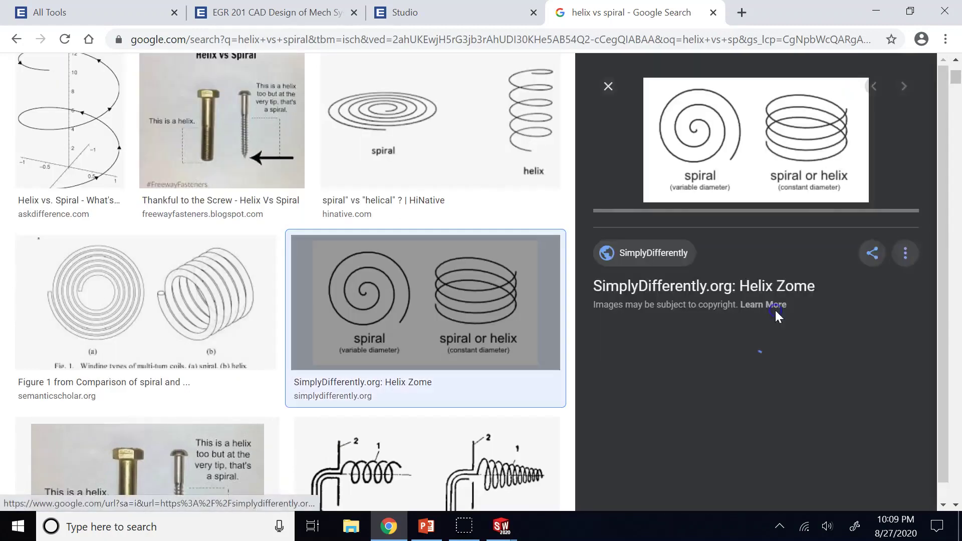
scroll(775, 311, "down", 5)
scroll(775, 311, "down", 9)
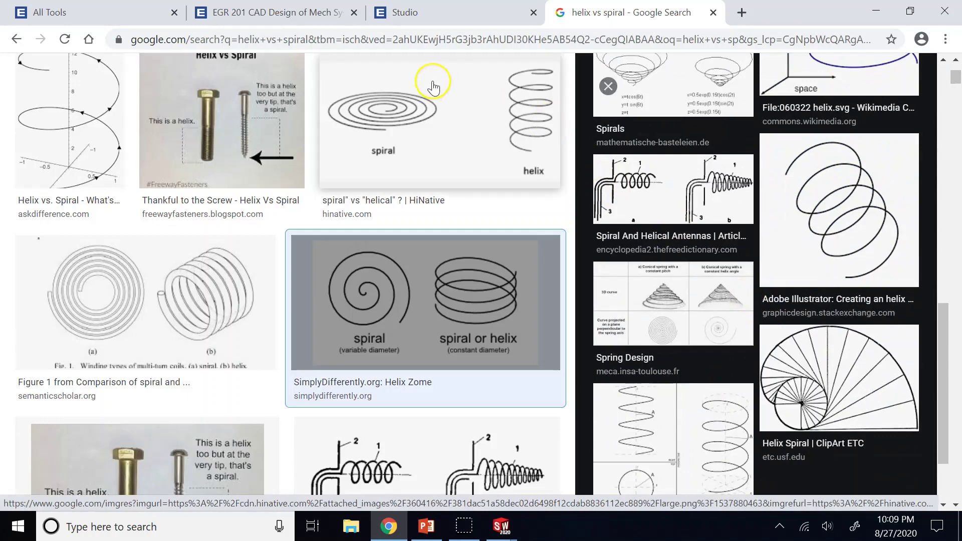
scroll(430, 81, "up", 3)
- Search Google Images for 'compression springs' and look through the example spring photos
triple_click(243, 76)
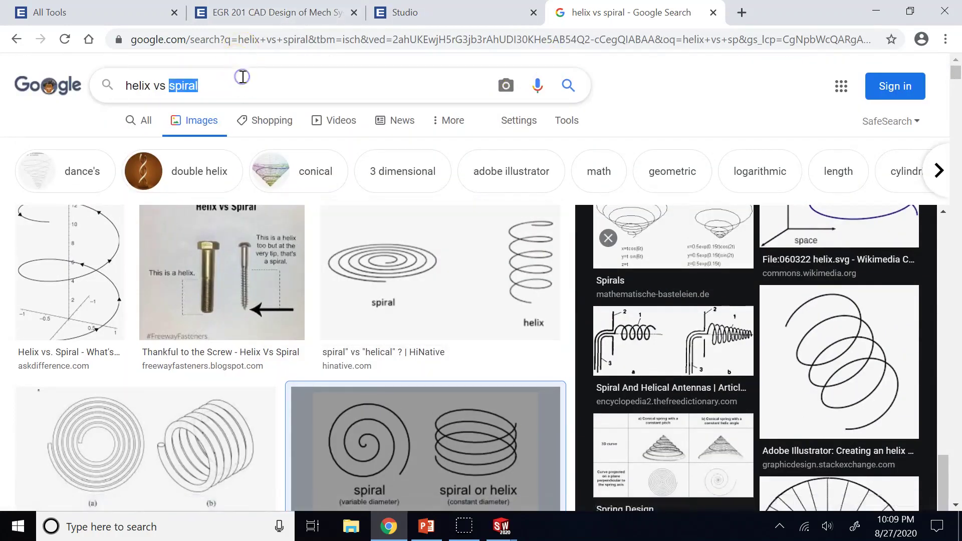
type("compres")
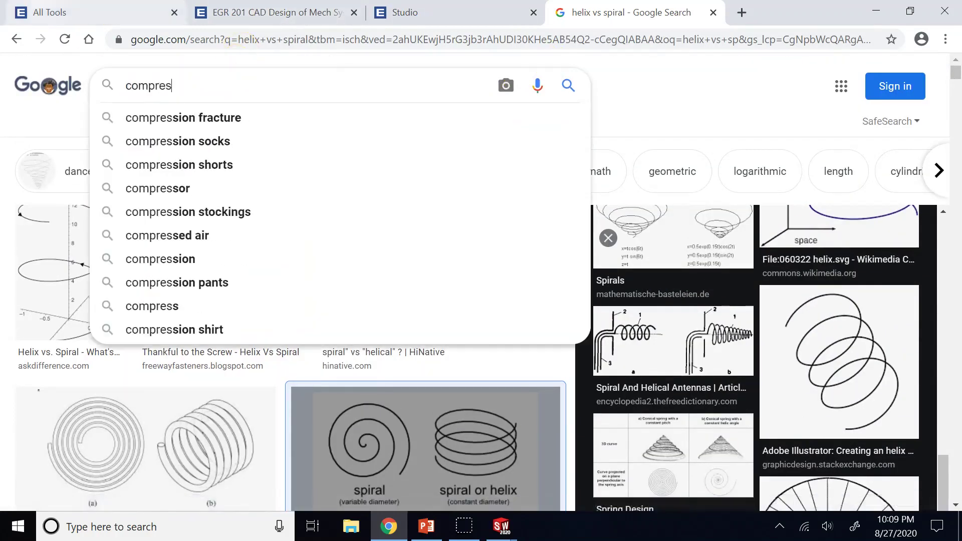
type("sion springs")
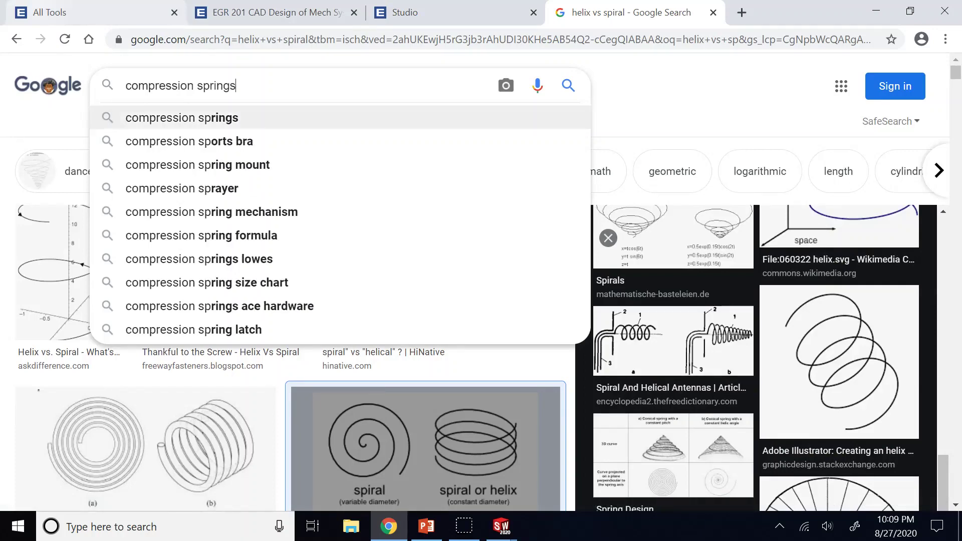
key("Return")
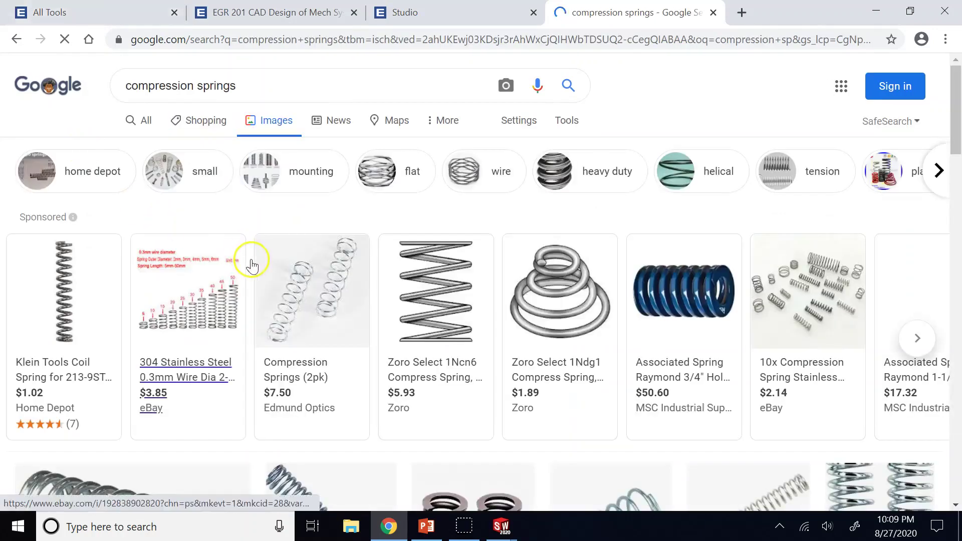
scroll(343, 328, "down", 4)
scroll(377, 376, "down", 3)
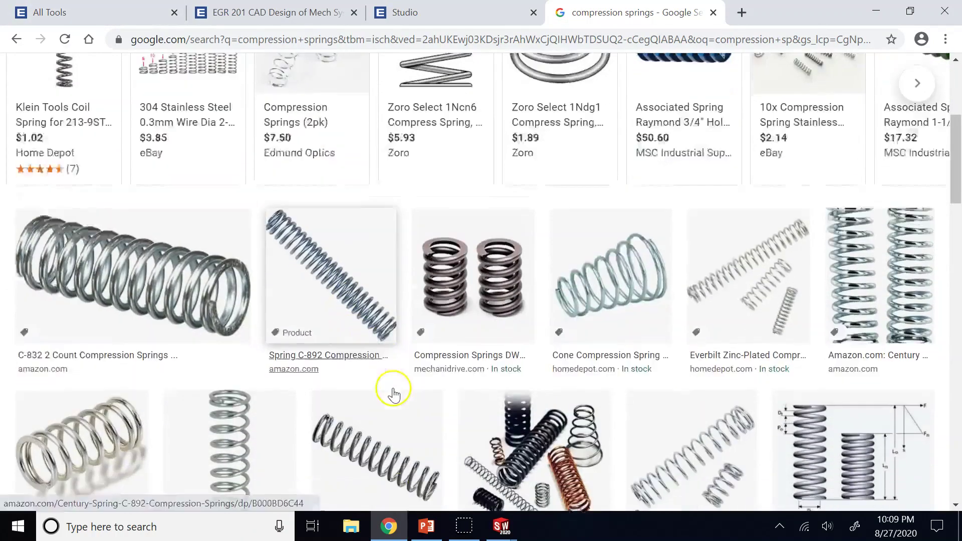
scroll(436, 438, "down", 2)
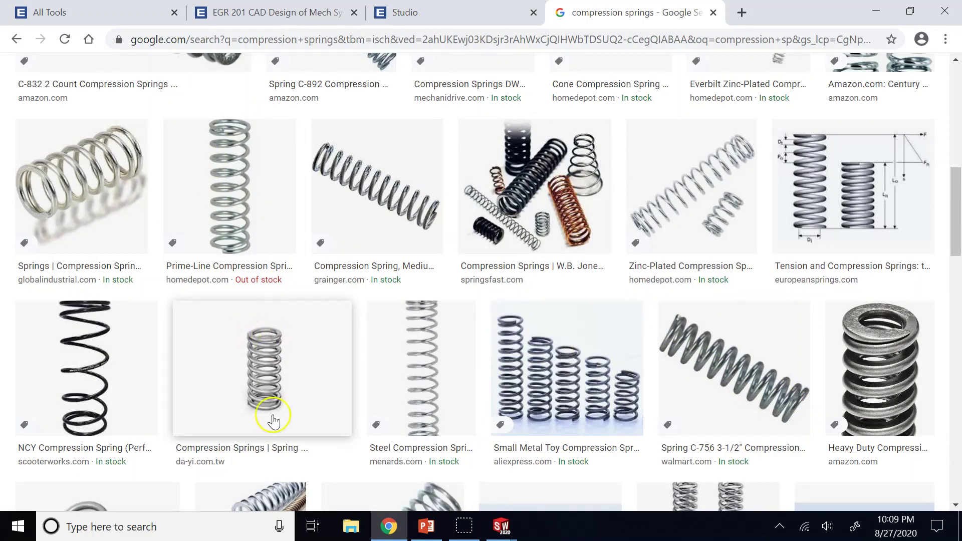
scroll(269, 416, "down", 3)
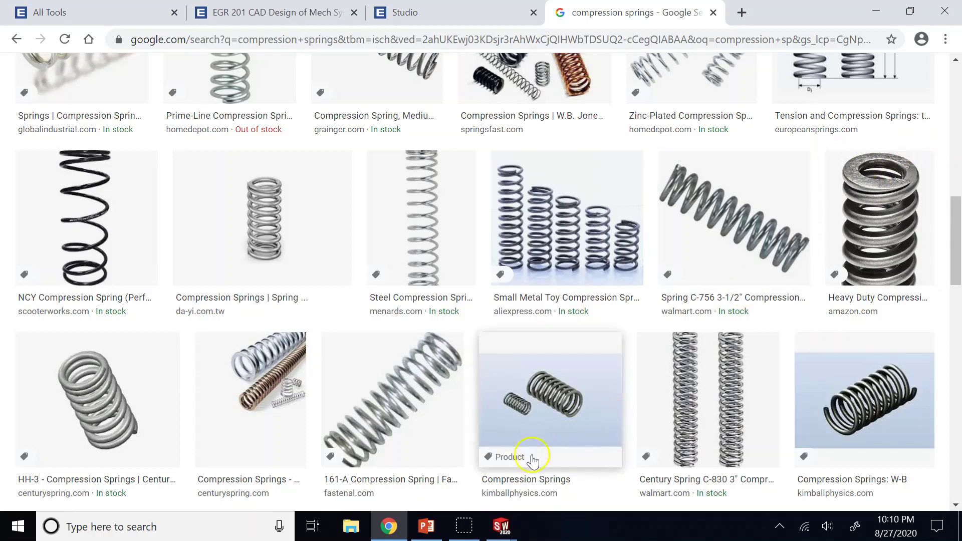
- Bring the Part3 spring model forward and start a new sketch on the Right Plane
mouse_move(501, 532)
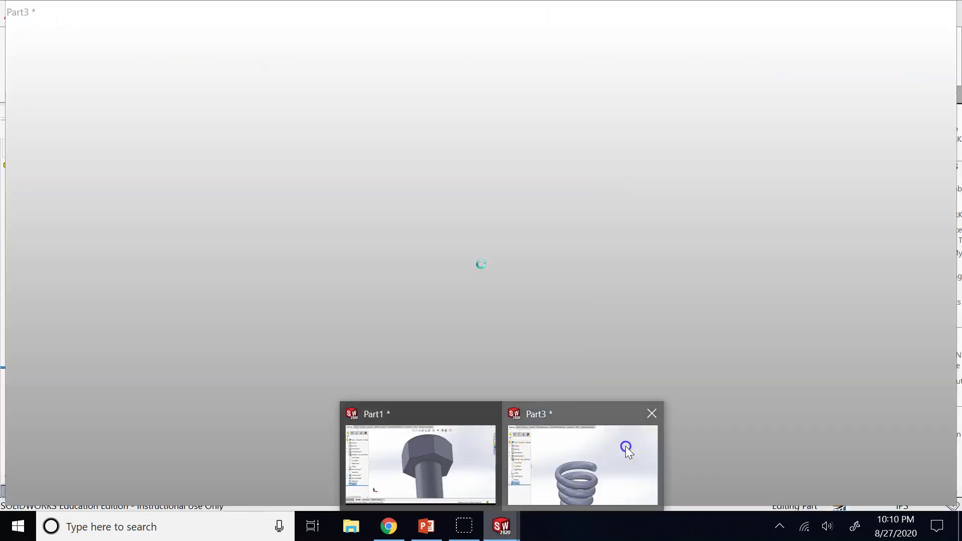
left_click(622, 447)
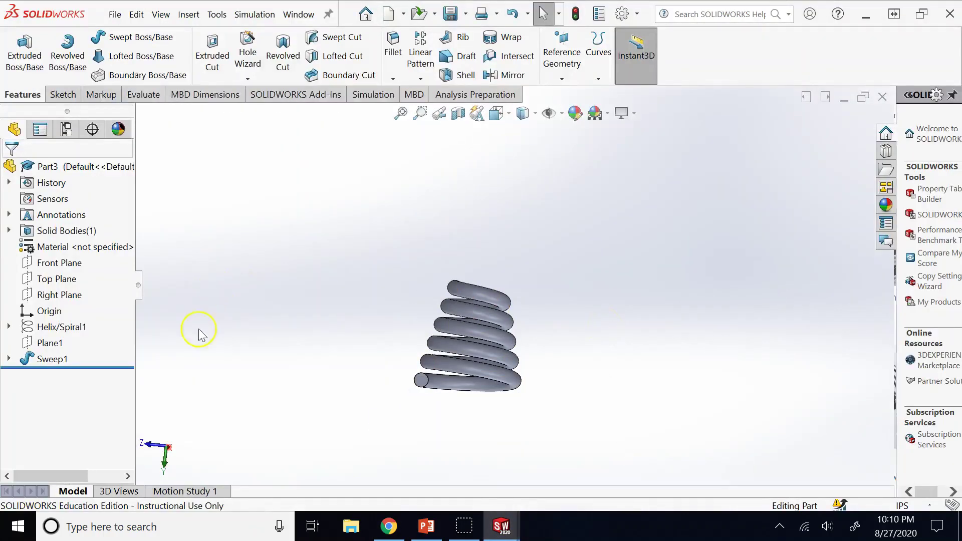
left_click(54, 293)
left_click(64, 271)
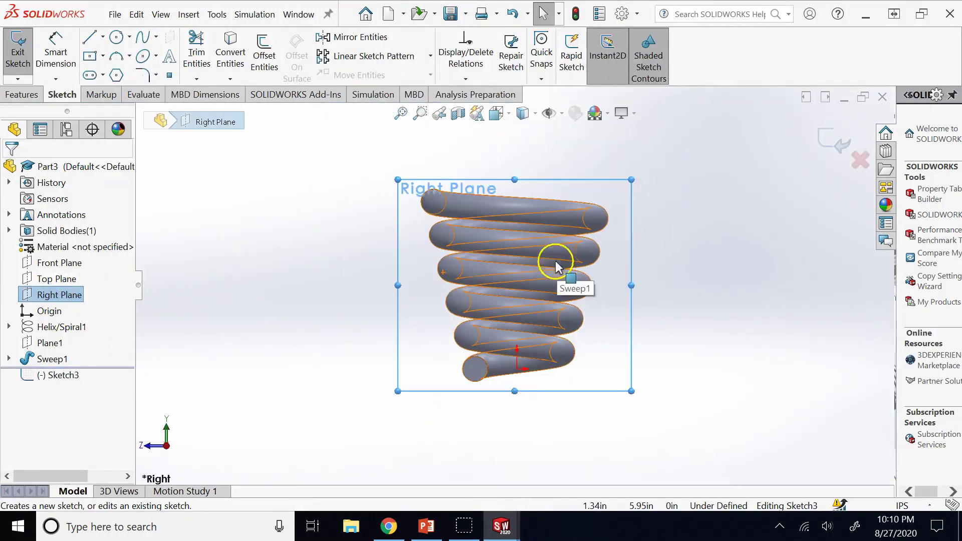
left_click(576, 365)
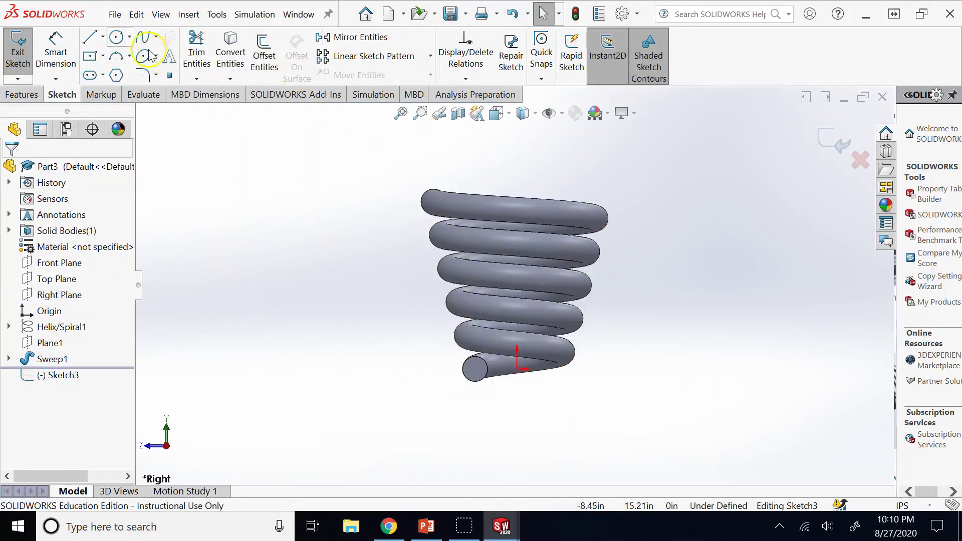
- Draw a corner rectangle spanning the end coil in wireframe view, widen it, and exit Sketch3
left_click(102, 57)
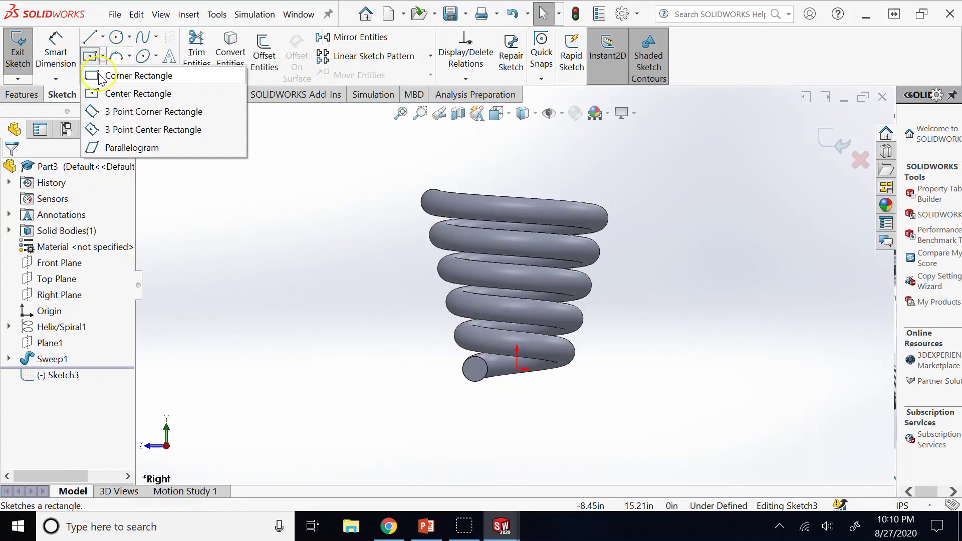
left_click(108, 75)
left_click(390, 172)
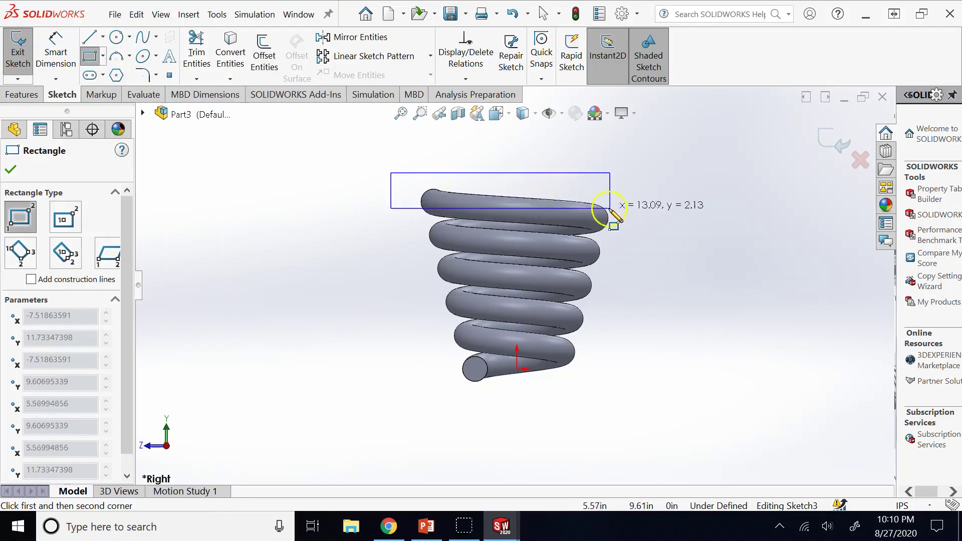
mouse_move(524, 114)
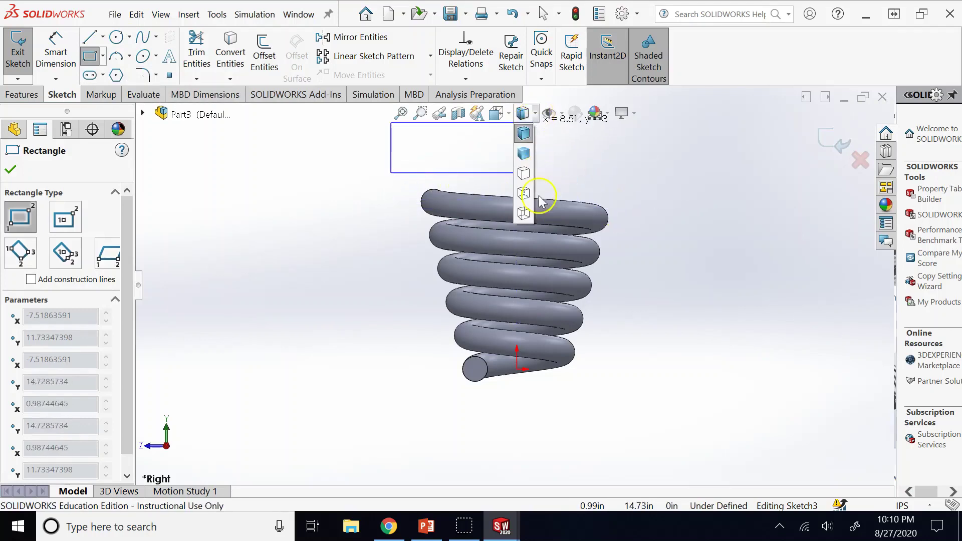
left_click(526, 213)
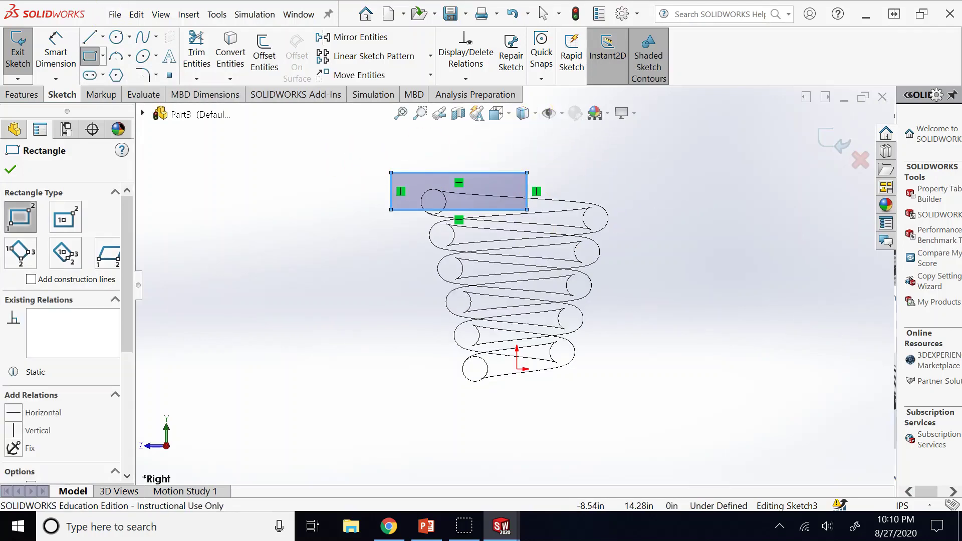
left_click(89, 56)
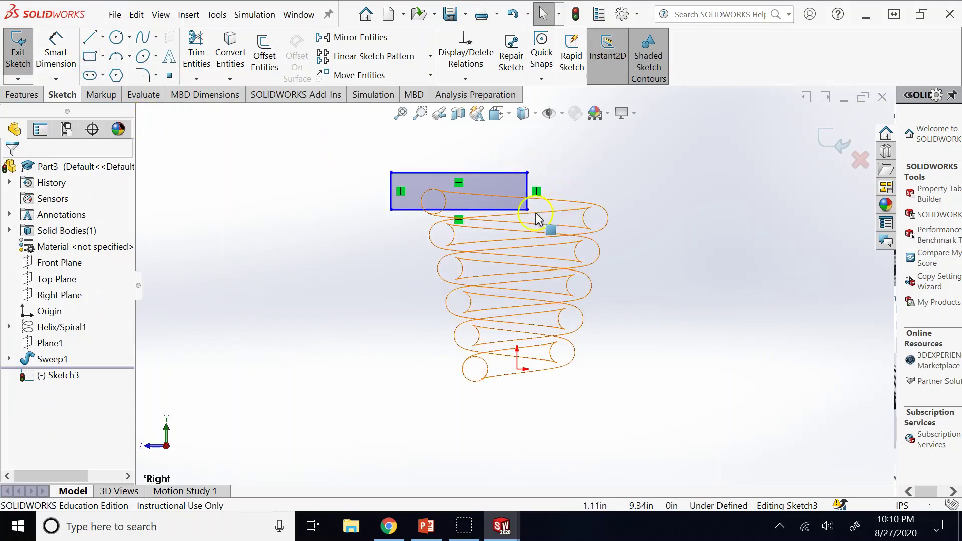
left_click_drag(527, 210, 625, 209)
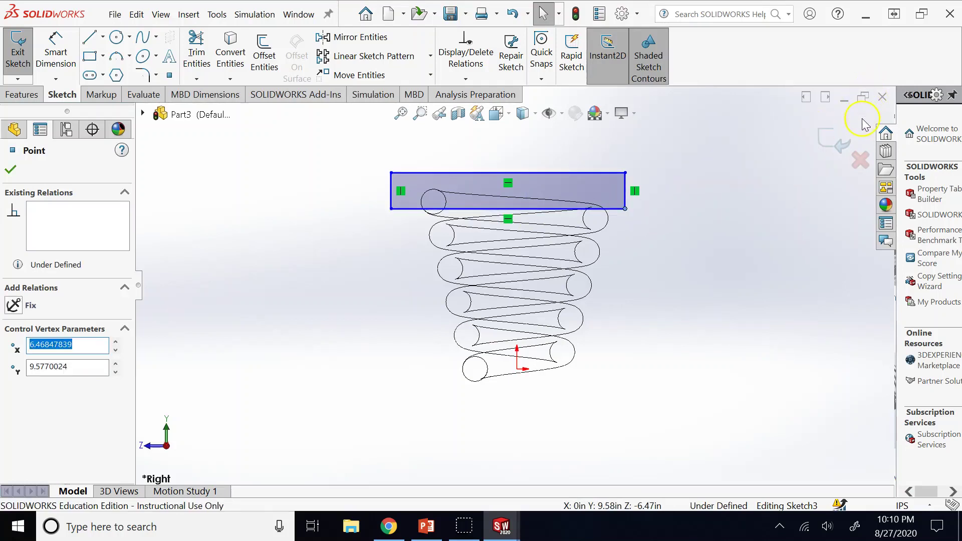
left_click(833, 143)
mouse_move(780, 228)
middle_mouse_down()
mouse_move(622, 273)
mouse_move(601, 313)
mouse_move(498, 155)
middle_mouse_up()
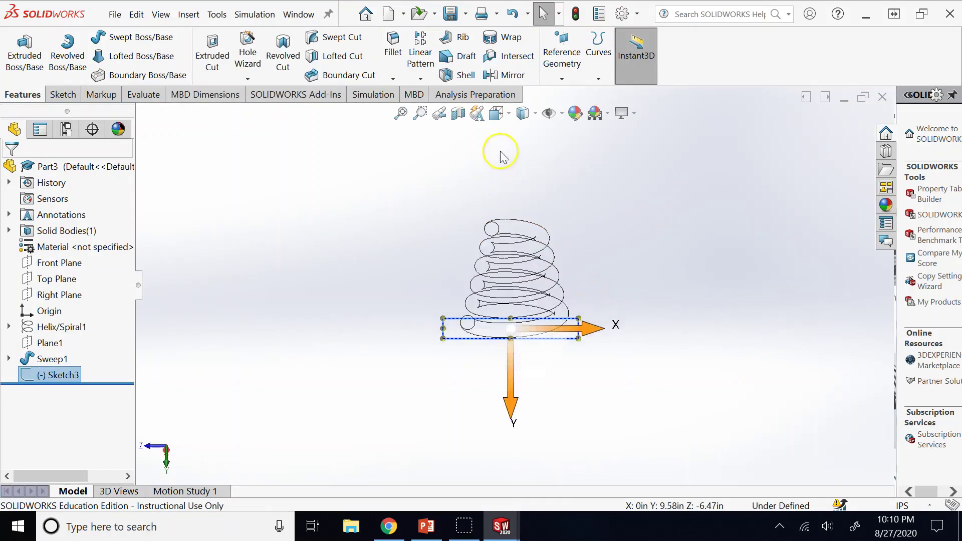
- Restore shaded display and make Cut-Extrude1, reversed, Through All in both directions
left_click(525, 112)
left_click(524, 133)
left_click(207, 48)
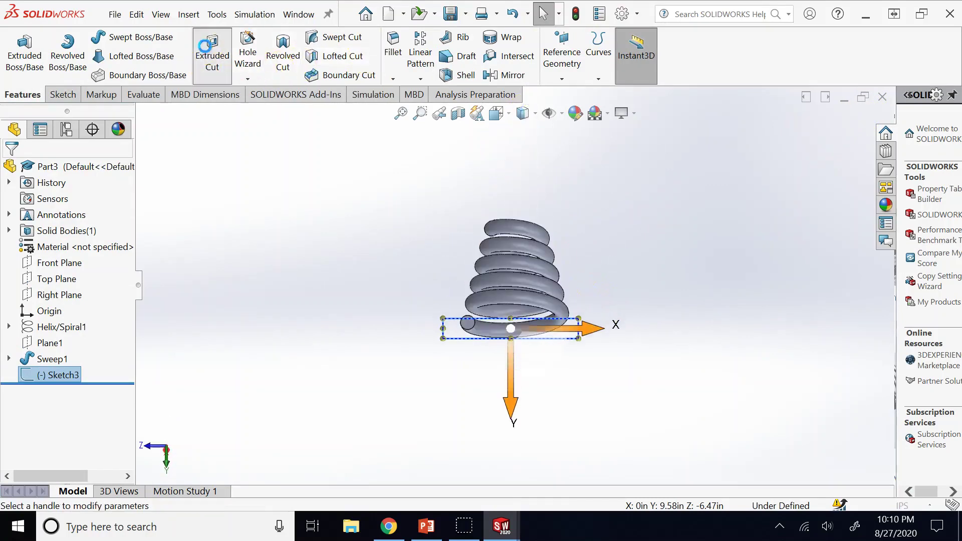
middle_click_drag(296, 182, 325, 192)
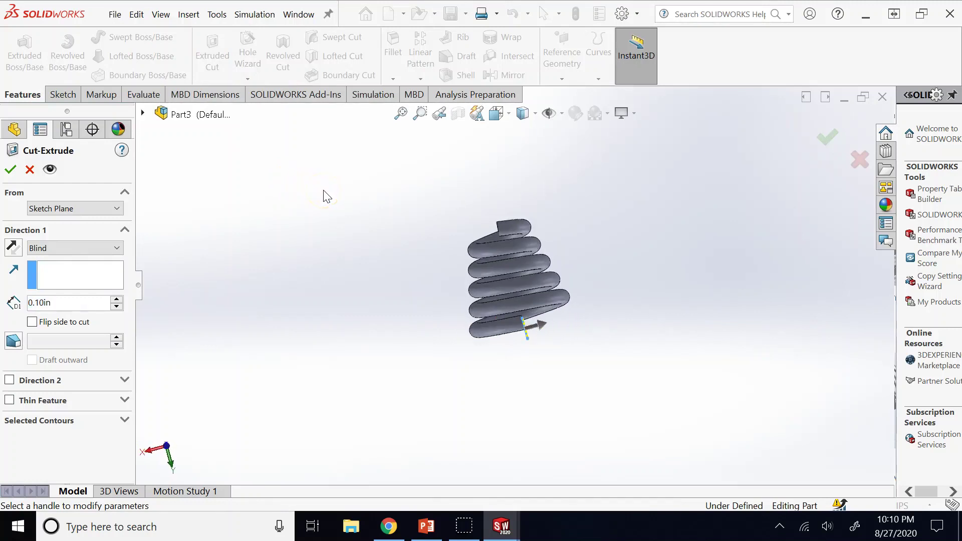
scroll(500, 348, "down", 5)
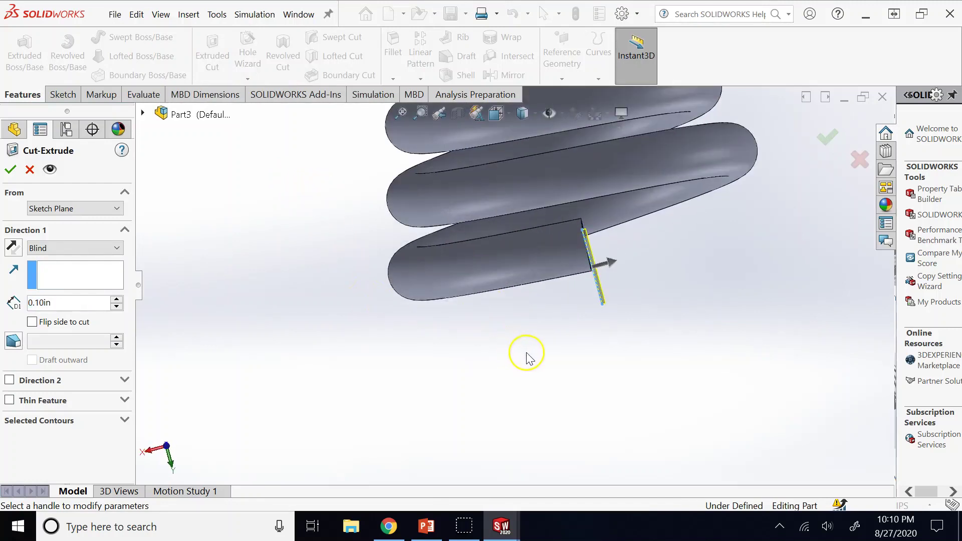
left_click(12, 251)
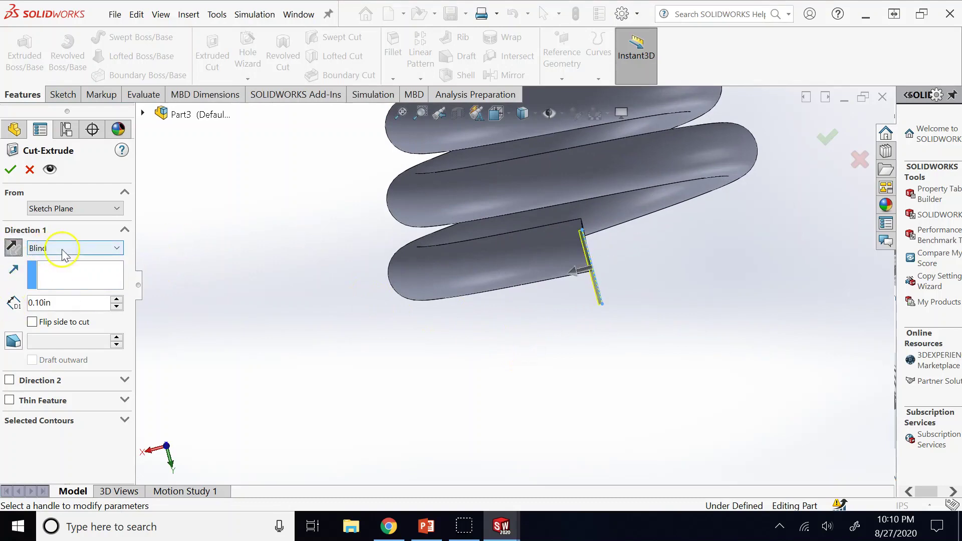
left_click(64, 248)
left_click(55, 265)
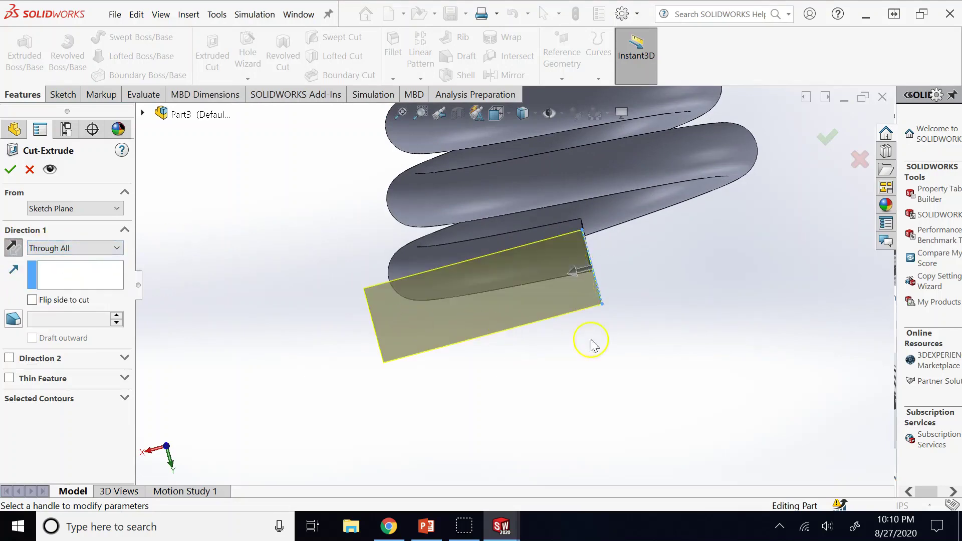
key("Up")
key("Up")
key("Up")
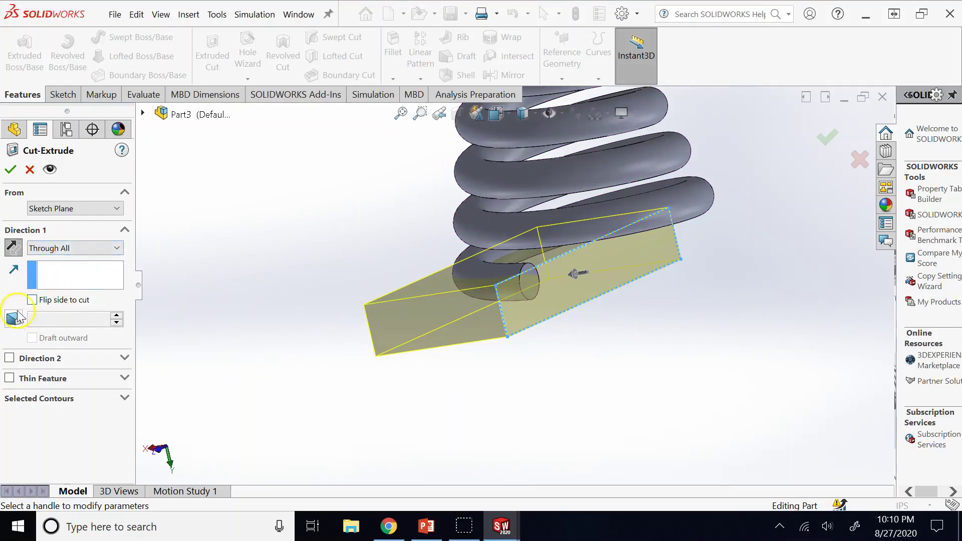
left_click(9, 358)
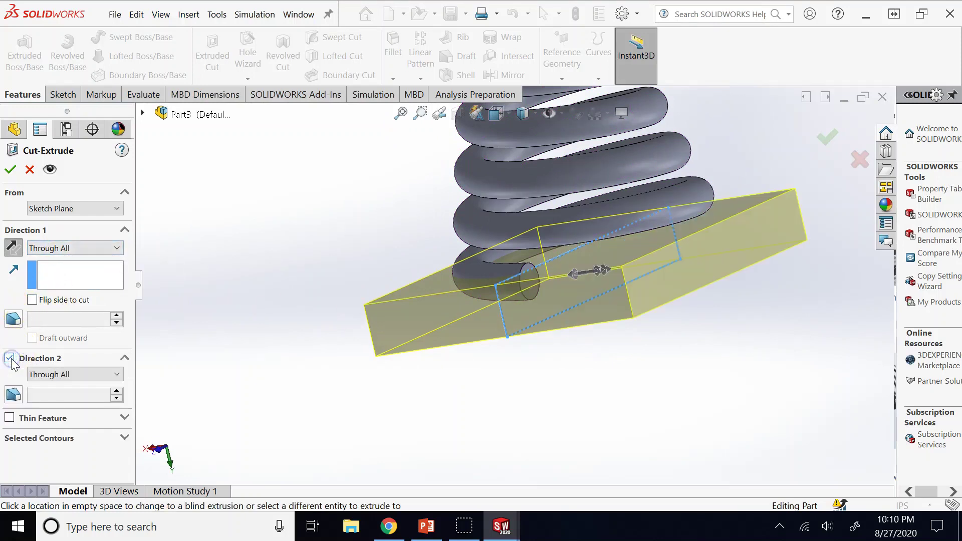
left_click(11, 170)
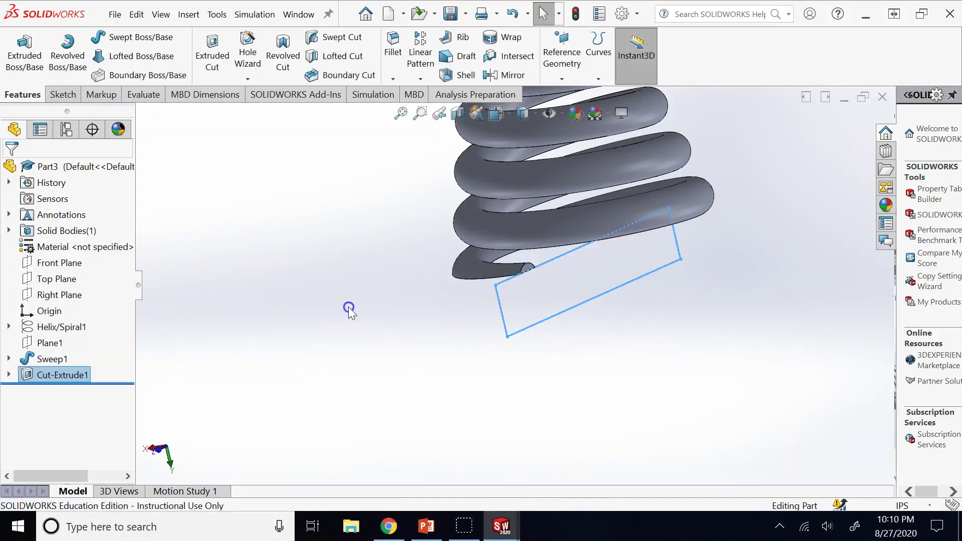
- Orbit to inspect the flat-cut spring end, zoom out, and return to PowerPoint's Sweep and Cut-Sweep slide
middle_click_drag(399, 329, 672, 253)
middle_click_drag(558, 196, 666, 316)
scroll(667, 317, "up", 4)
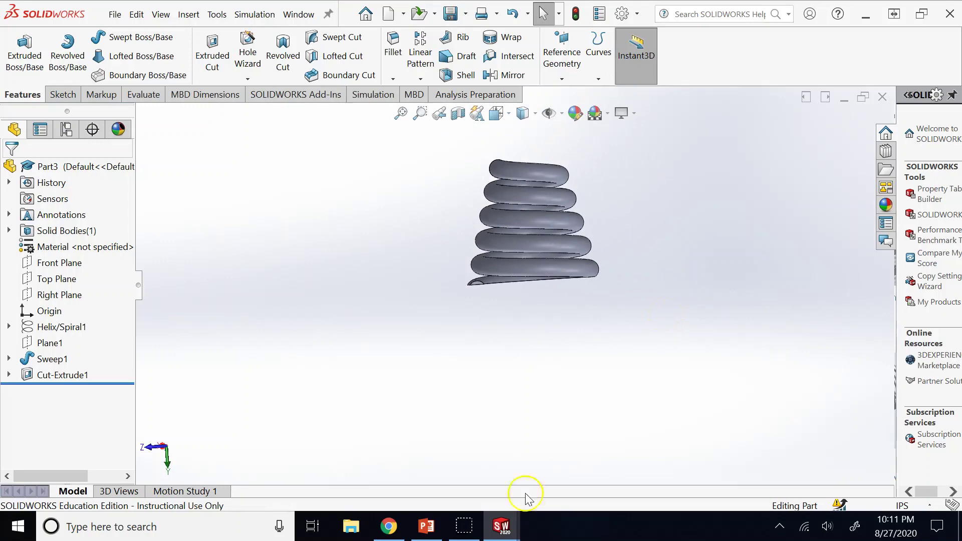
left_click(501, 512)
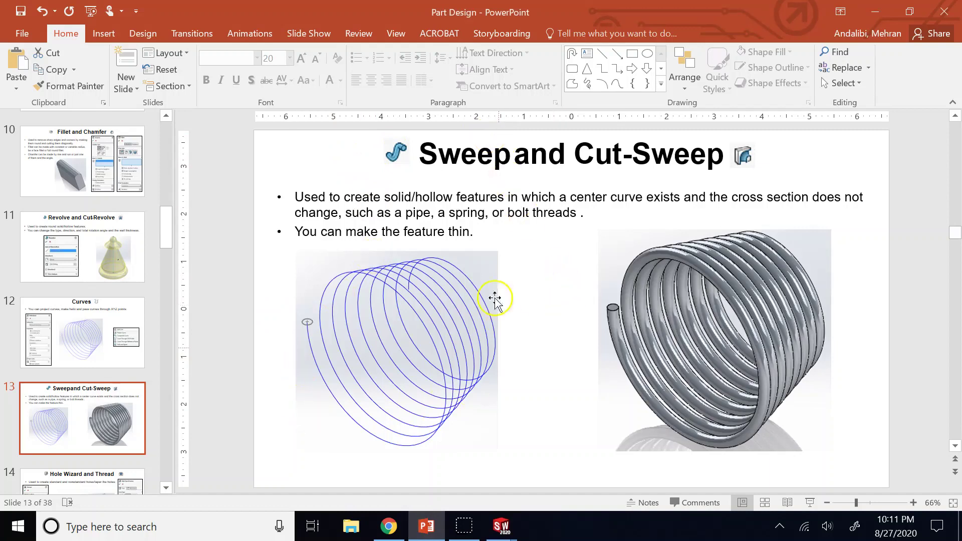
- Page through the Curves, Sweep and Cut-Sweep, and Hole Wizard and Thread slides to Tap and Die
left_click(70, 339)
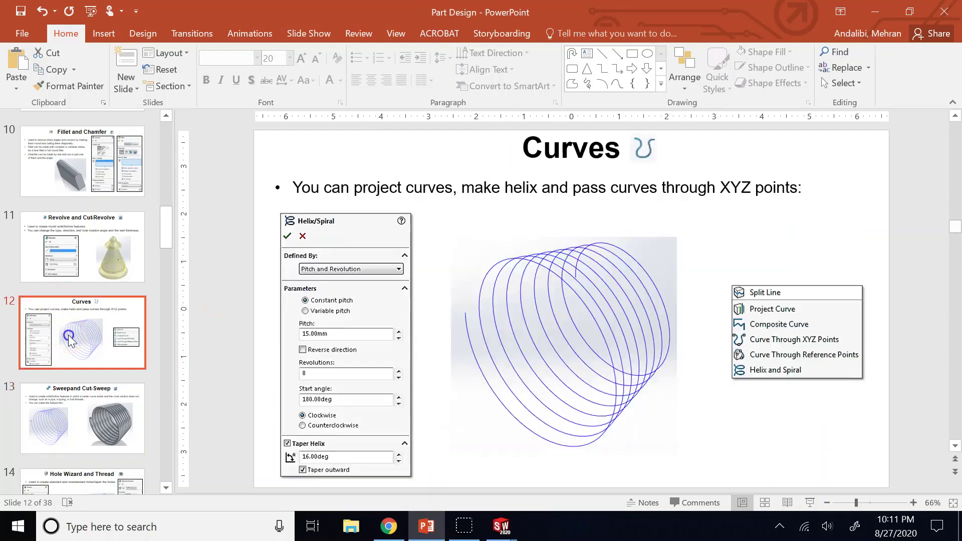
left_click(67, 401)
scroll(68, 420, "down", 2)
left_click(64, 456)
scroll(64, 457, "down", 1)
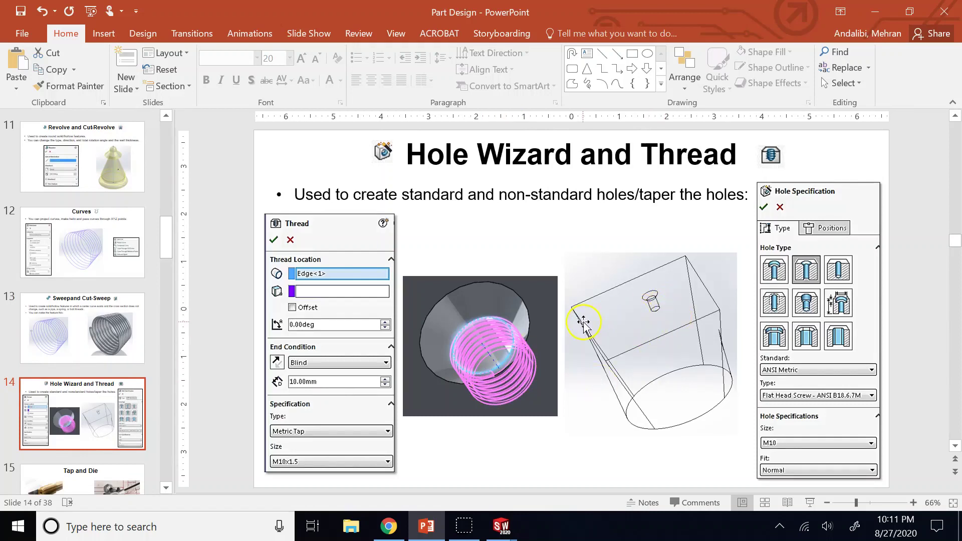
left_click(112, 474)
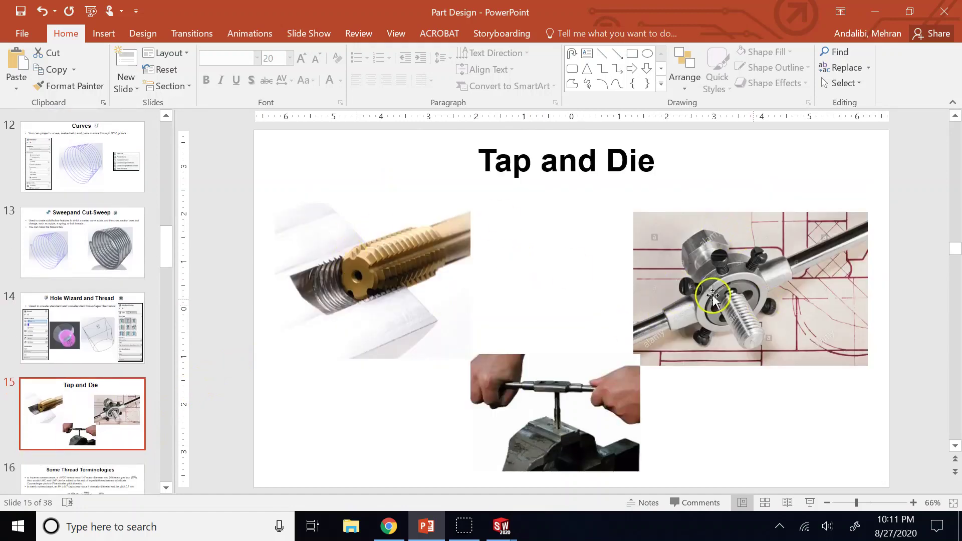
left_click(498, 526)
- Switch to the Part1 hex bolt, fit it in a front view, and select the shank's end face
left_click(521, 461)
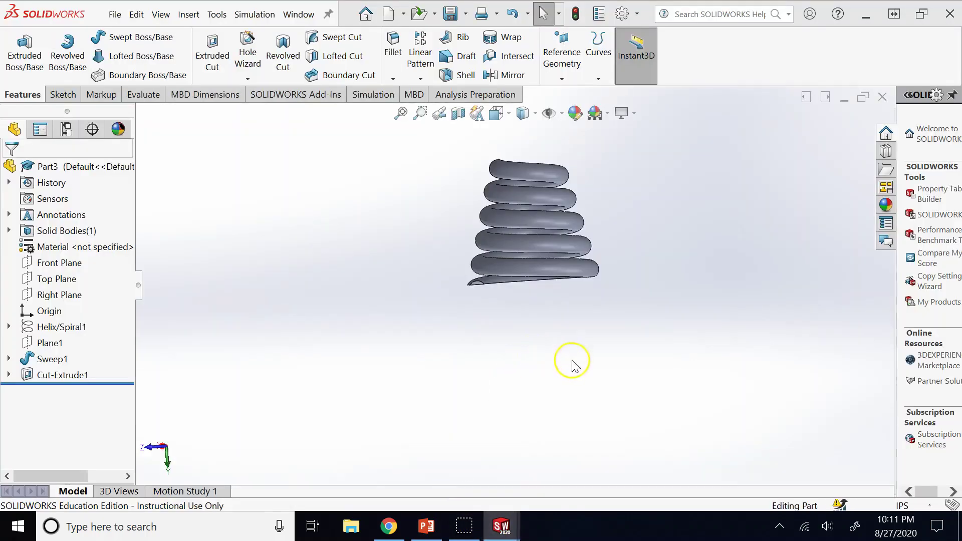
key("ctrl+Tab")
key("f")
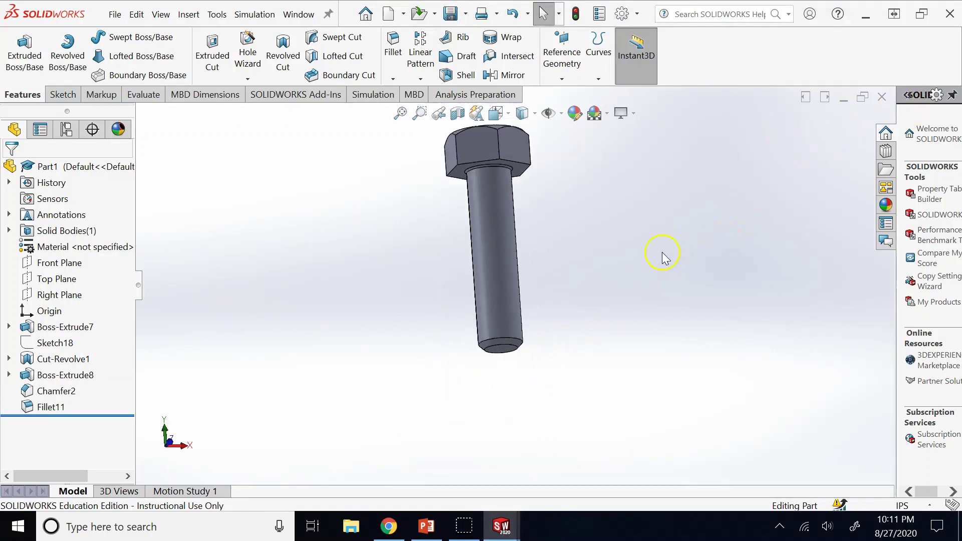
scroll(536, 171, "down", 5)
scroll(551, 260, "up", 3)
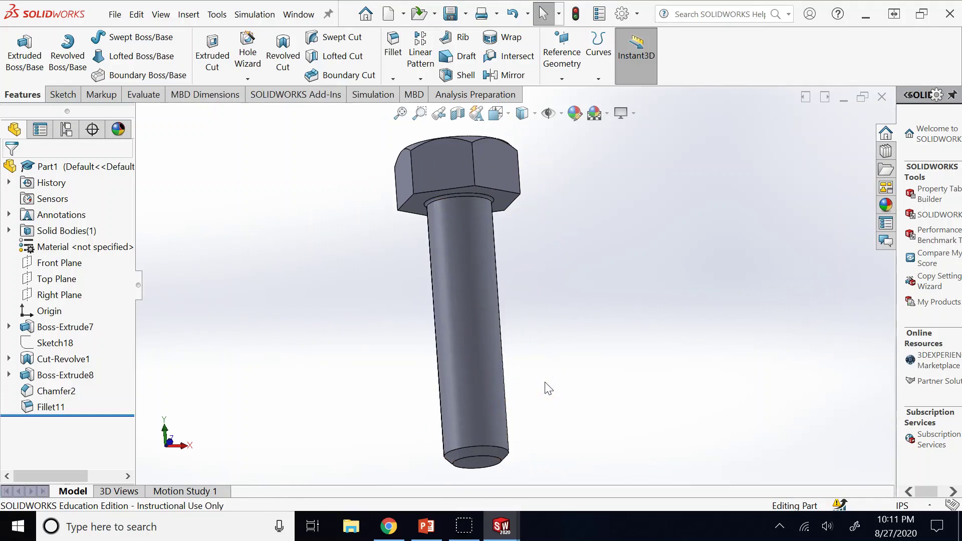
key("ctrl+1")
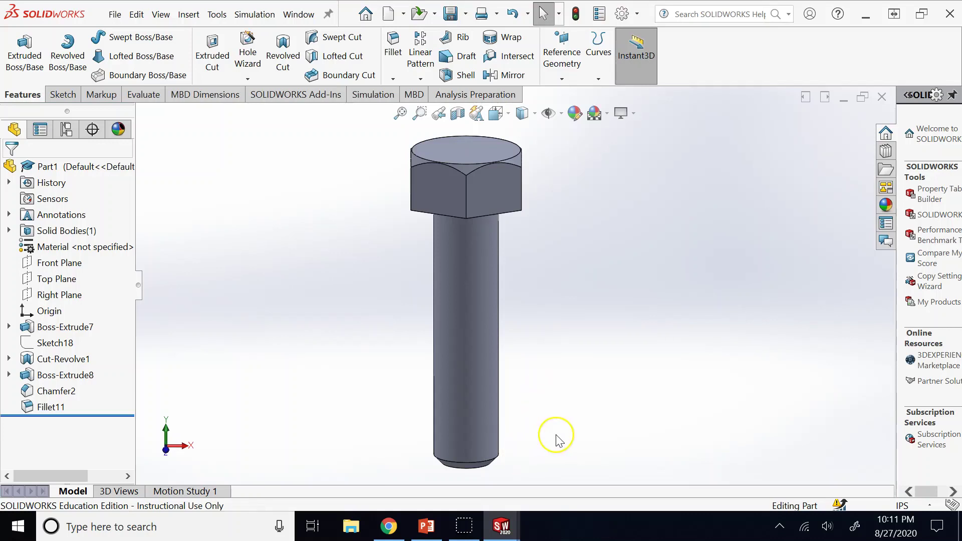
key("Up")
key("Up")
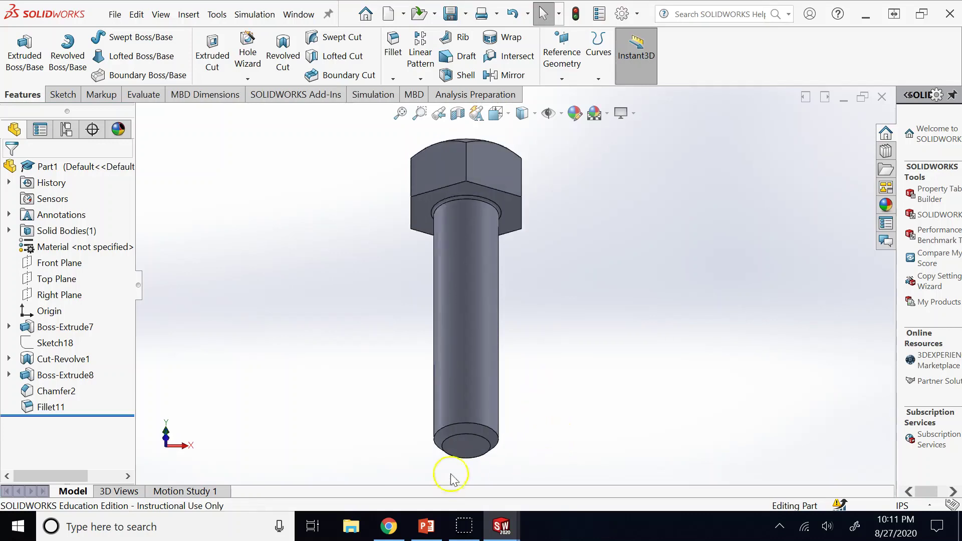
left_click(469, 446)
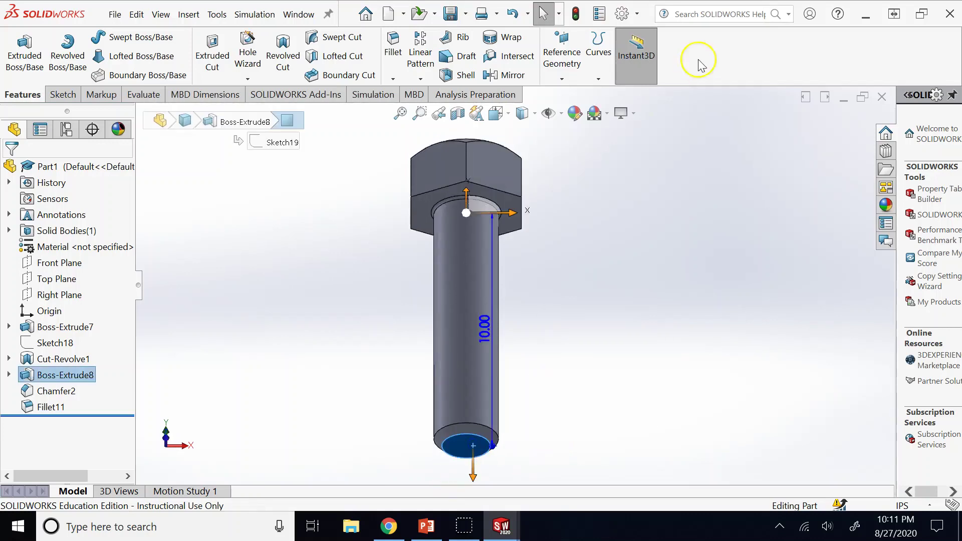
- Create Plane2 offset 0.50in from the shank end face, flipped inward
left_click(566, 88)
left_click(573, 93)
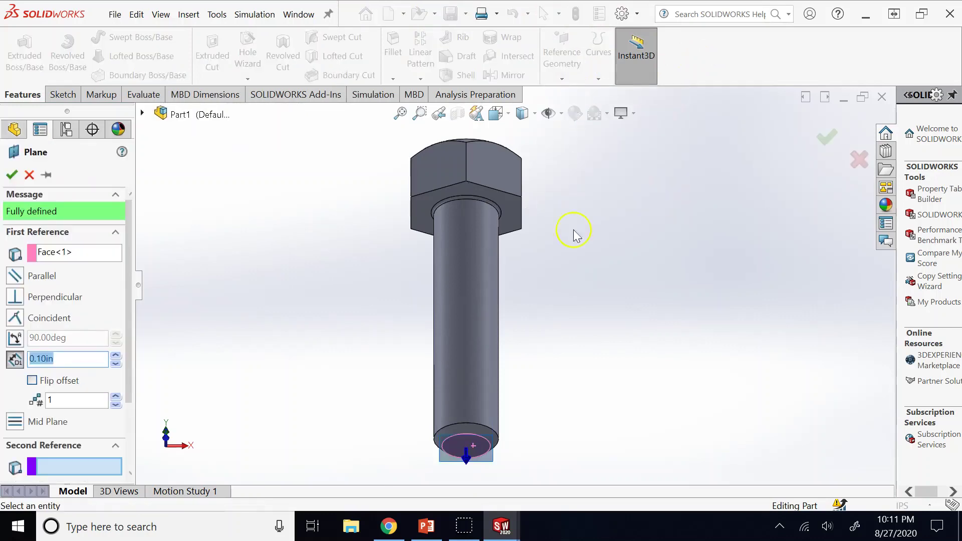
key("Down")
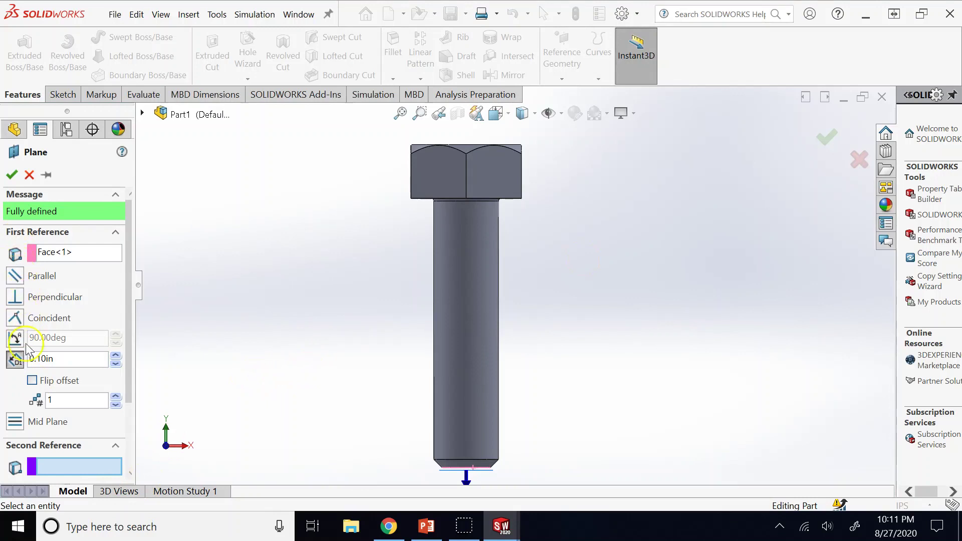
left_click(32, 380)
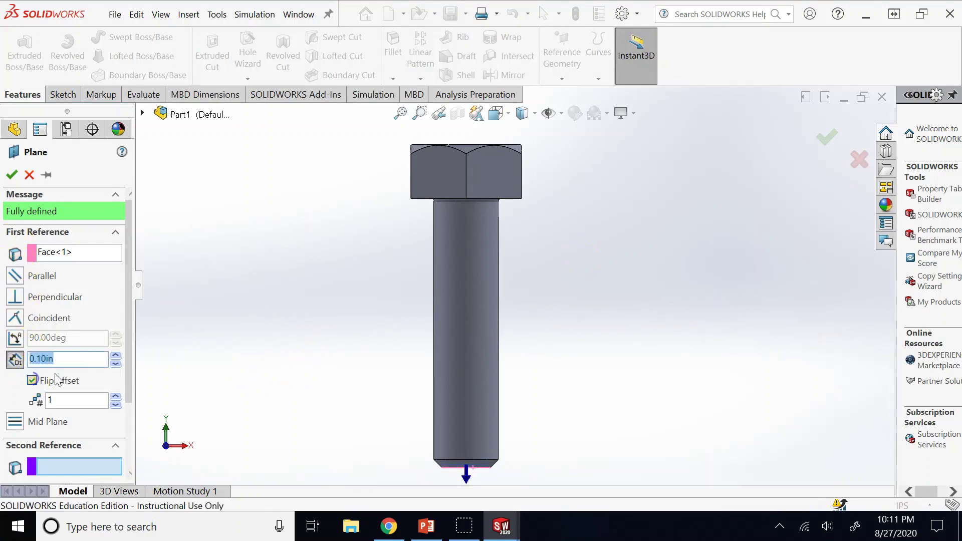
left_click(116, 356)
scroll(496, 444, "down", 5)
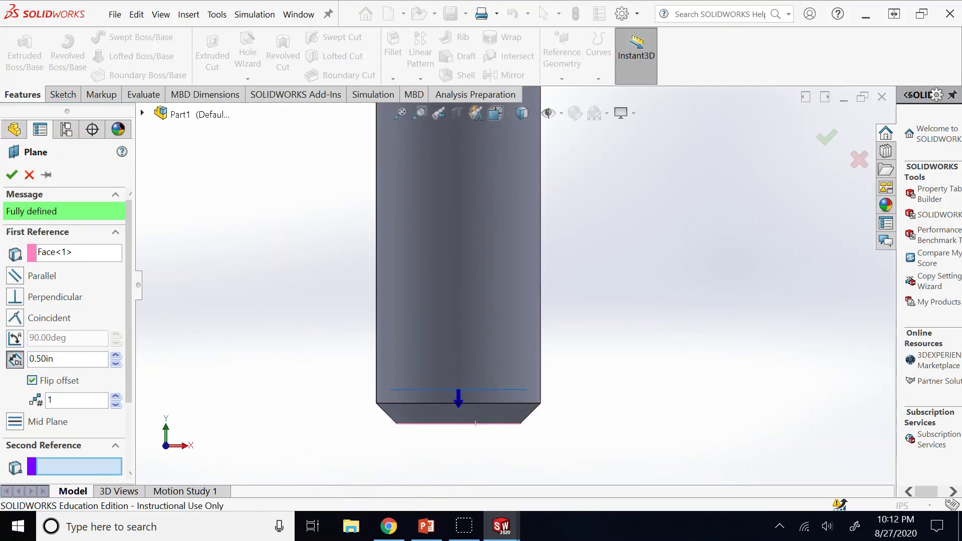
left_click(12, 174)
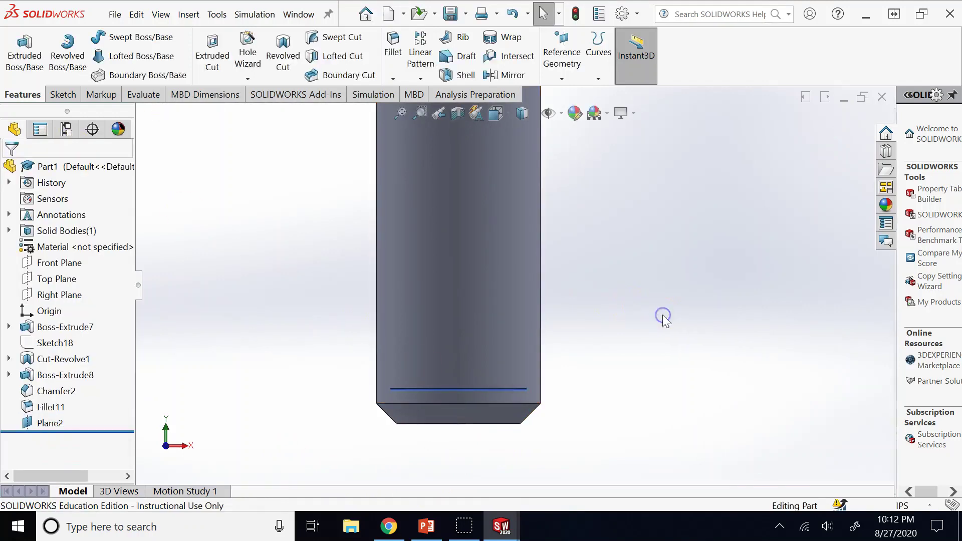
scroll(512, 284, "up", 1)
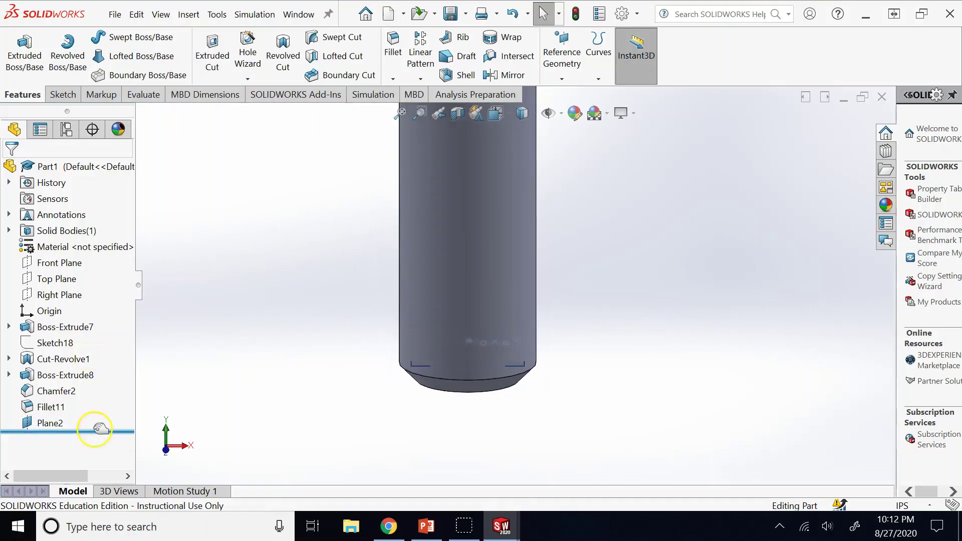
- For a helix on Plane2, convert the shank's circular edge into a 2.41in sketch circle
left_click(57, 429)
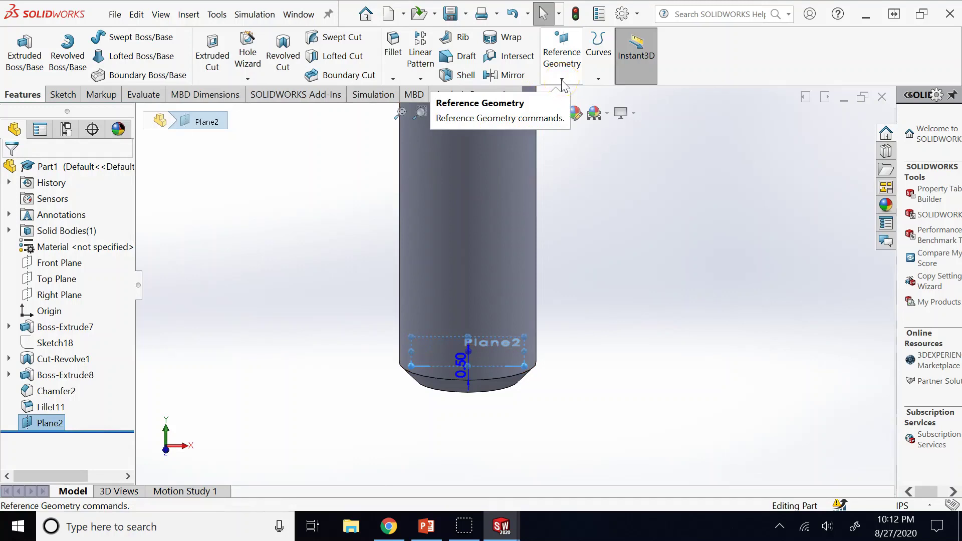
left_click(598, 78)
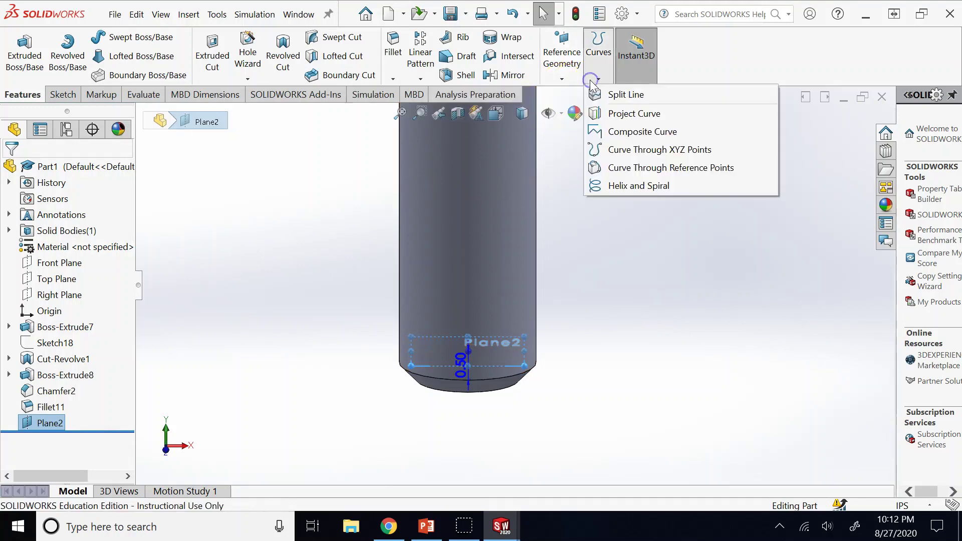
left_click(655, 186)
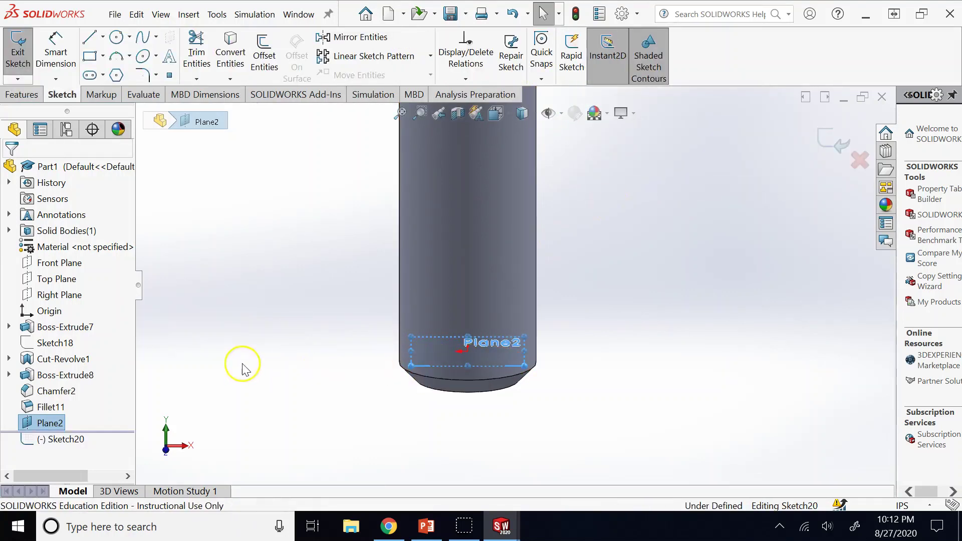
key("ctrl+8")
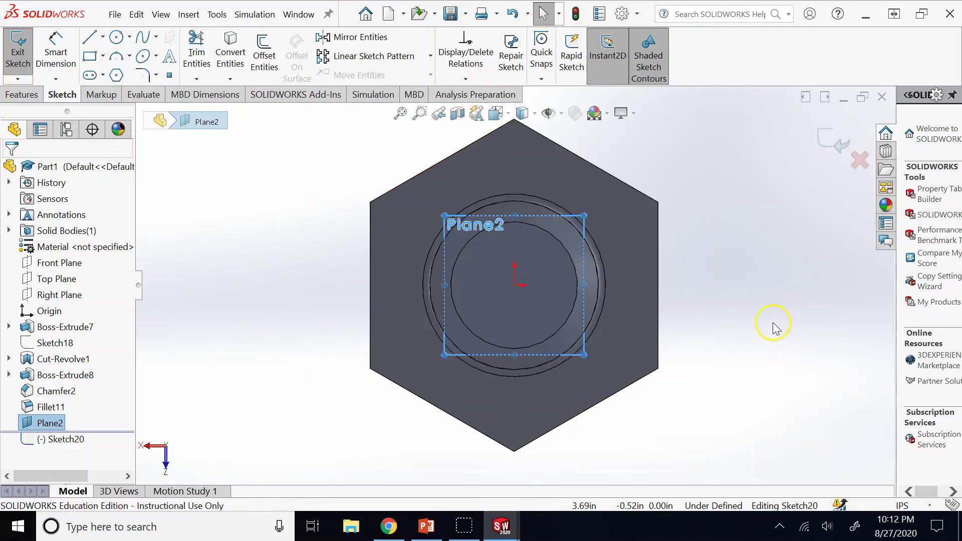
left_click(600, 290)
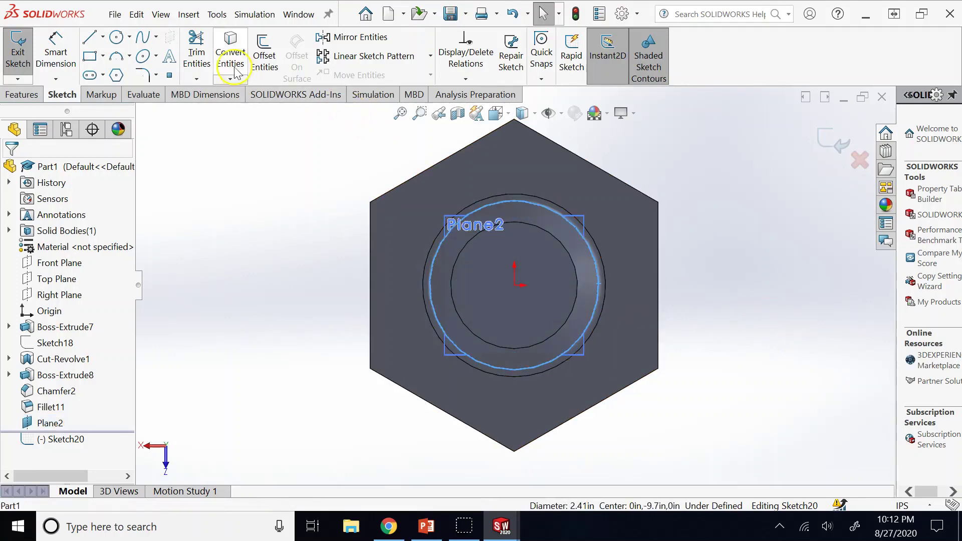
left_click(228, 58)
left_click(937, 185)
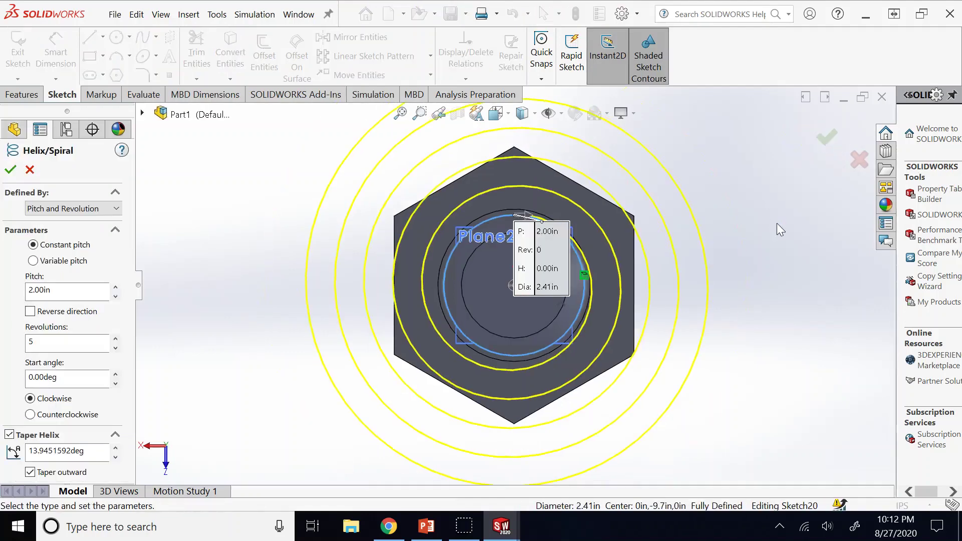
- Make the helix constant pitch, running up along the bolt shank
key("ctrl+1")
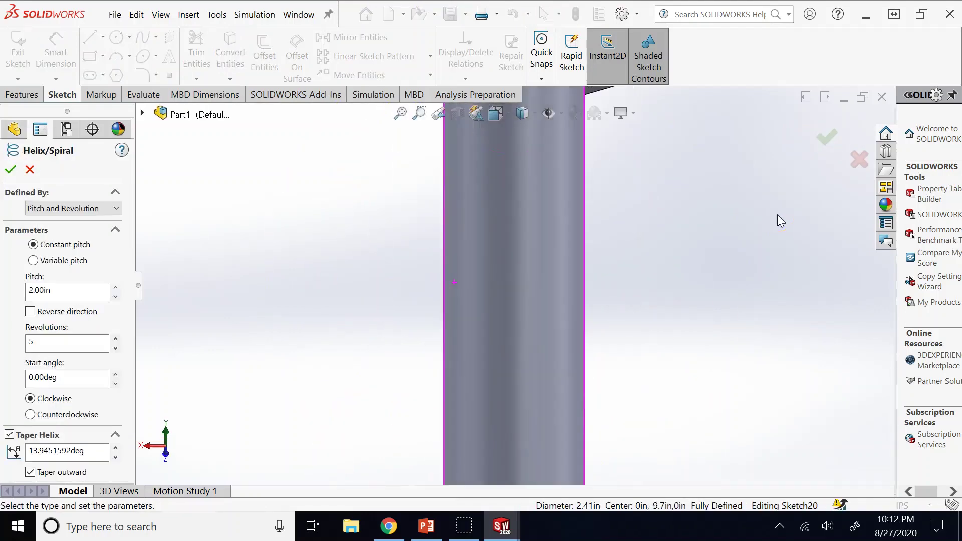
scroll(777, 221, "up", 3)
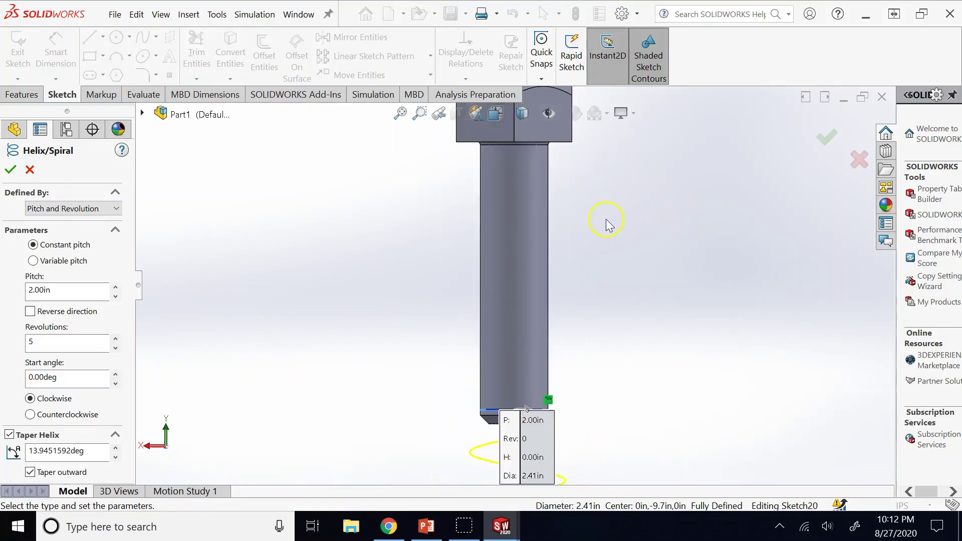
scroll(607, 221, "up", 2)
left_click(512, 448)
scroll(516, 446, "down", 3)
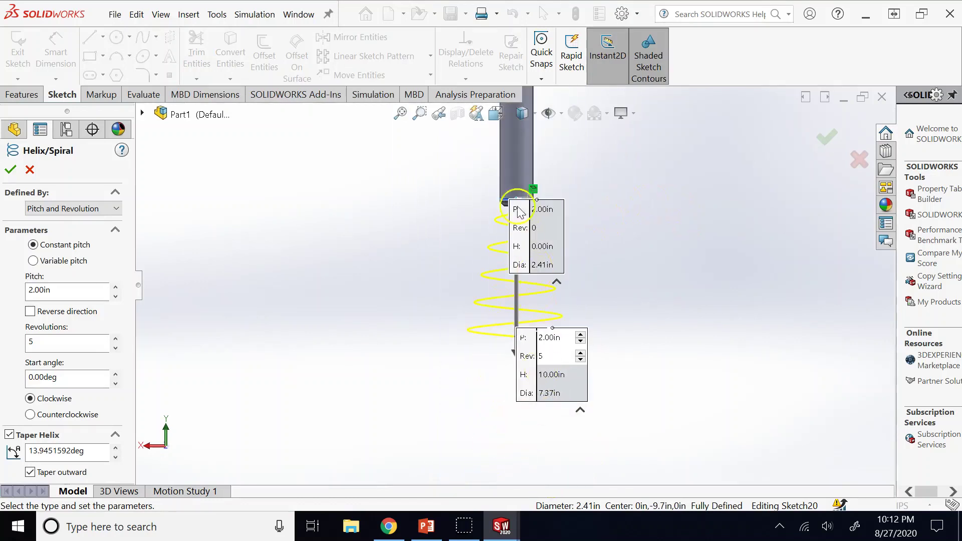
left_click(12, 439)
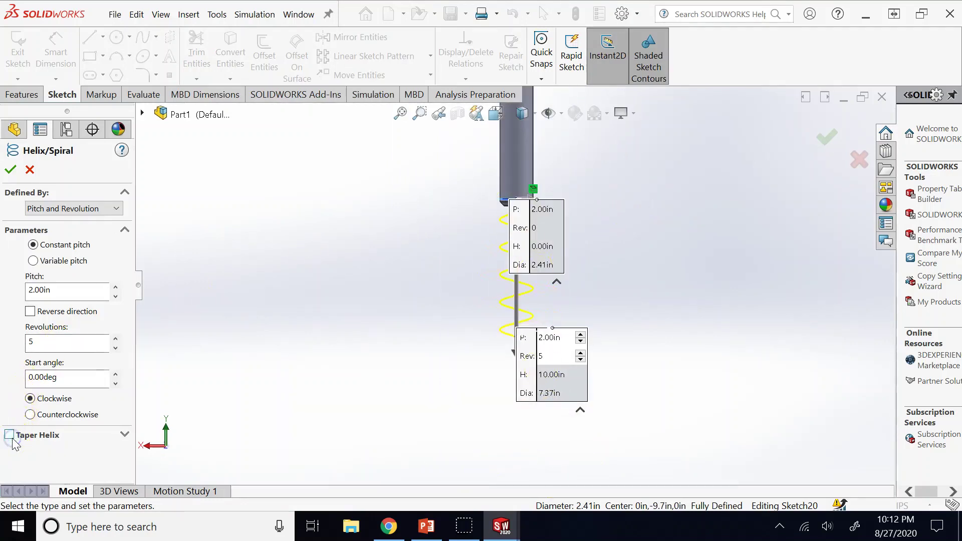
left_click(30, 312)
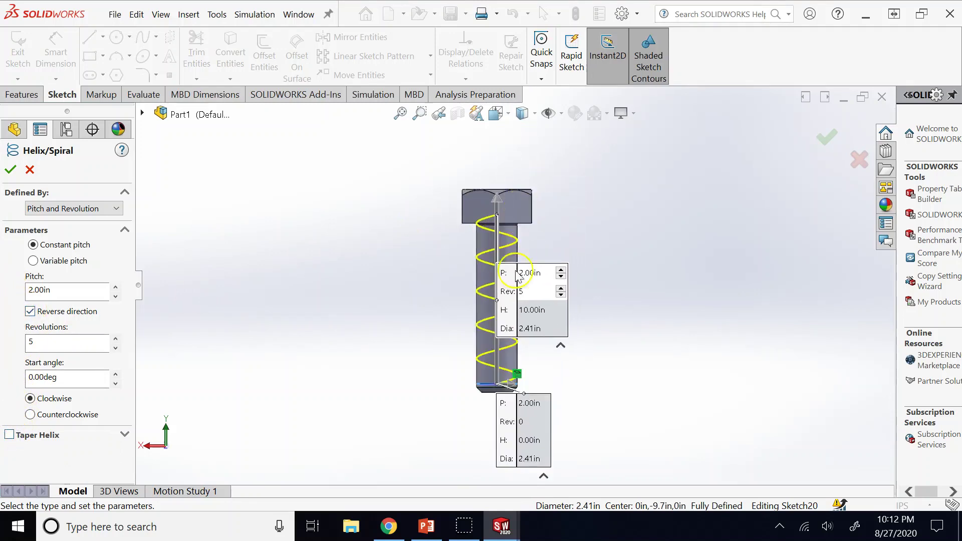
scroll(481, 383, "down", 2)
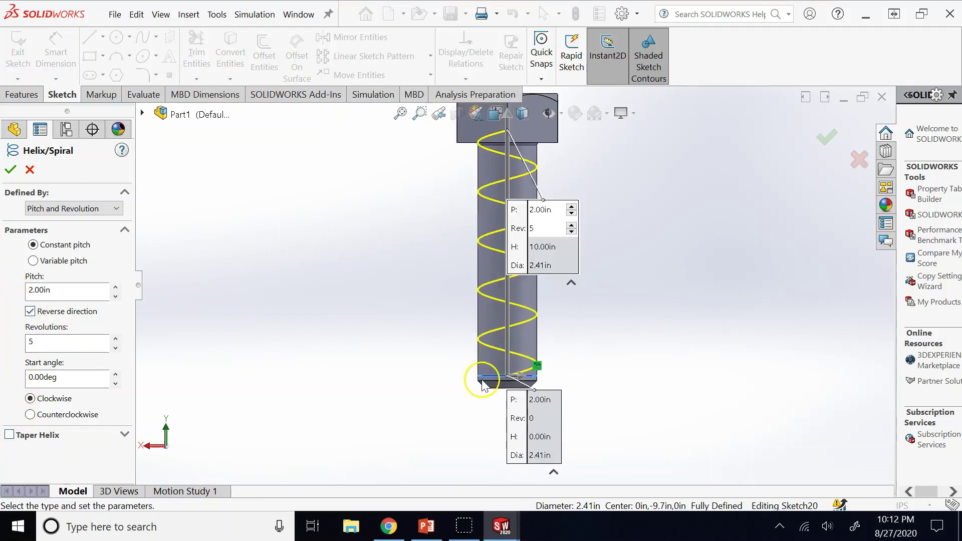
- Reduce the helix pitch to 1.00in
left_click(116, 297)
left_click(115, 296)
left_click(115, 297)
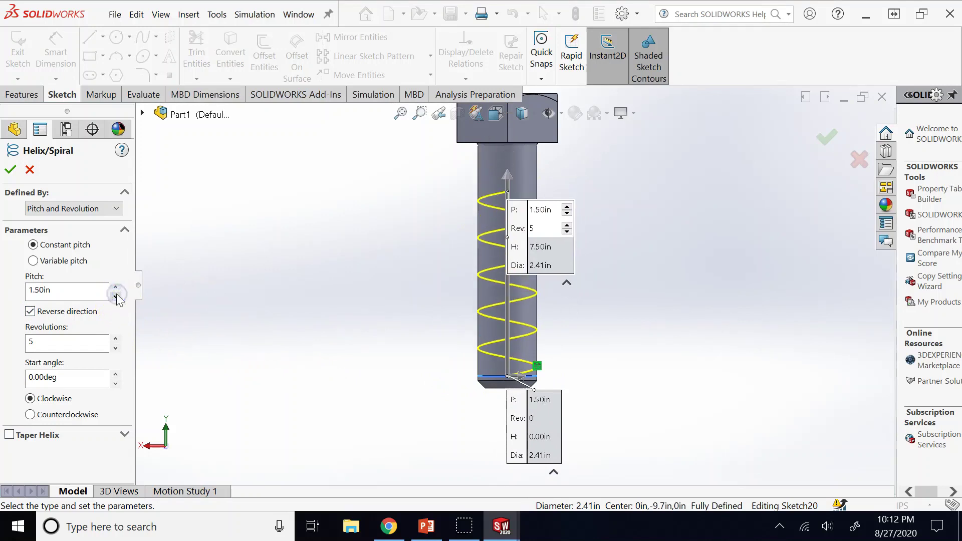
left_click(116, 297)
left_click(116, 297)
left_click(116, 296)
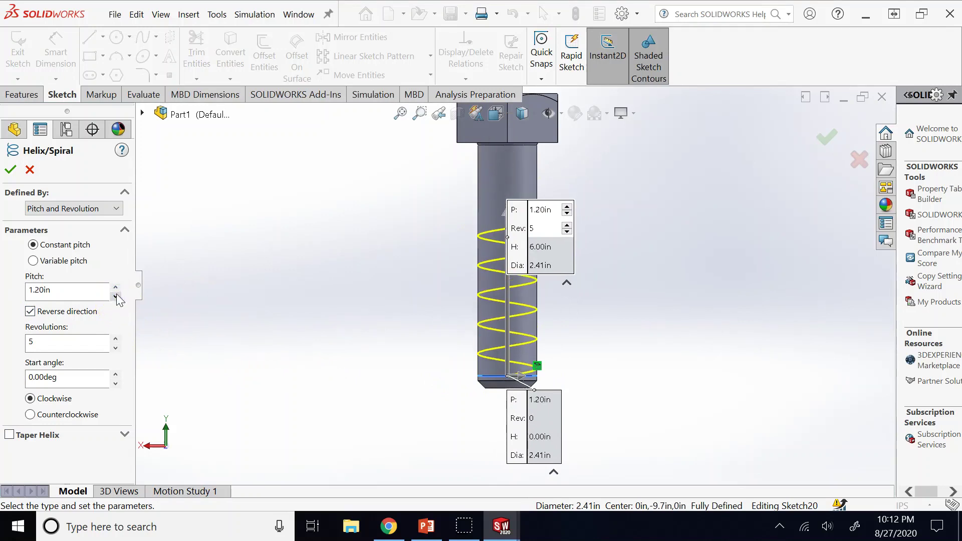
left_click(116, 296)
left_click(116, 297)
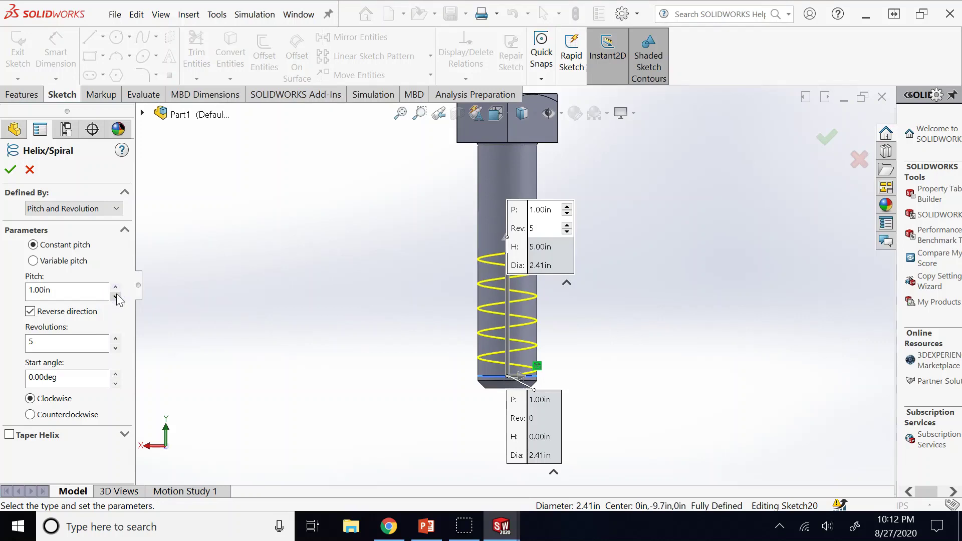
- Set the helix to 6 revolutions at 1.00in pitch and create Helix/Spiral1
left_click(116, 339)
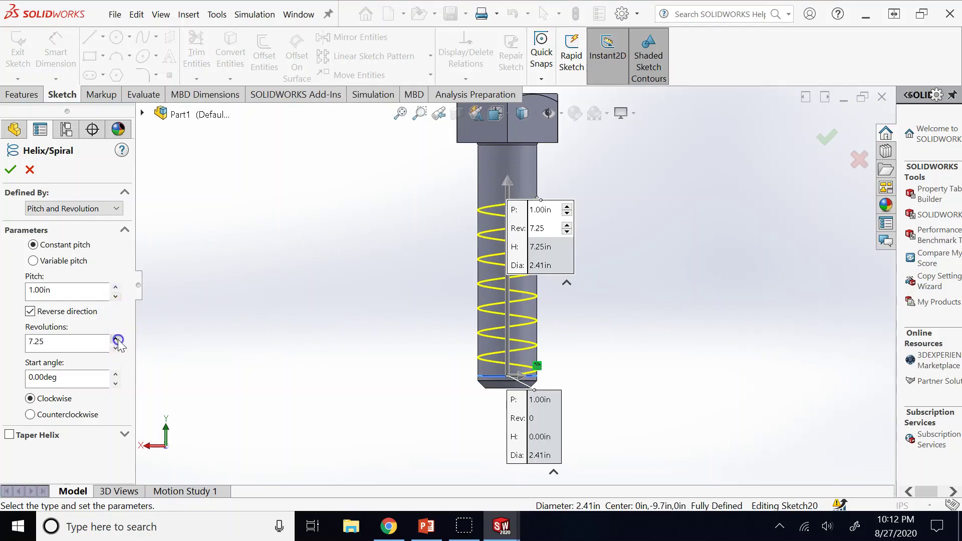
left_click(117, 340)
left_click(116, 339)
left_click(116, 340)
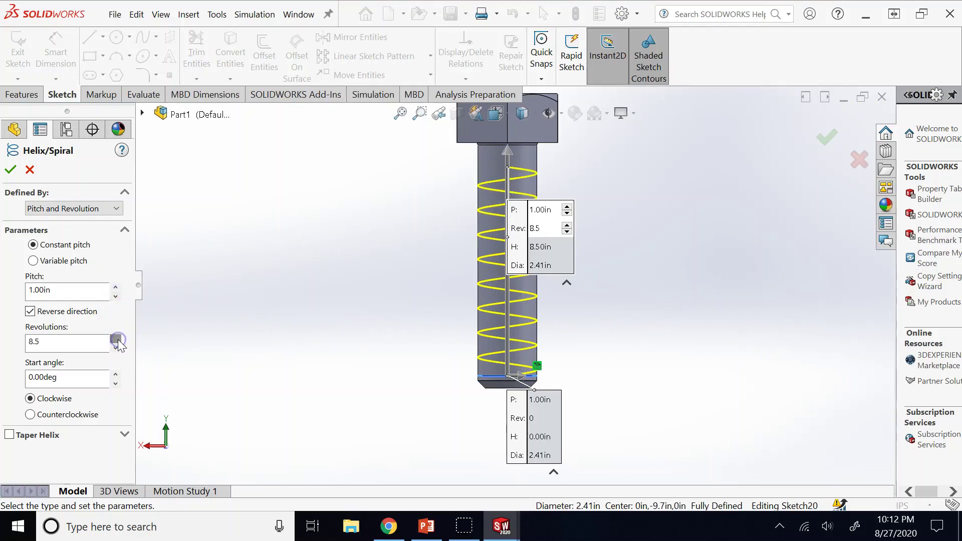
left_click(116, 339)
left_click(116, 340)
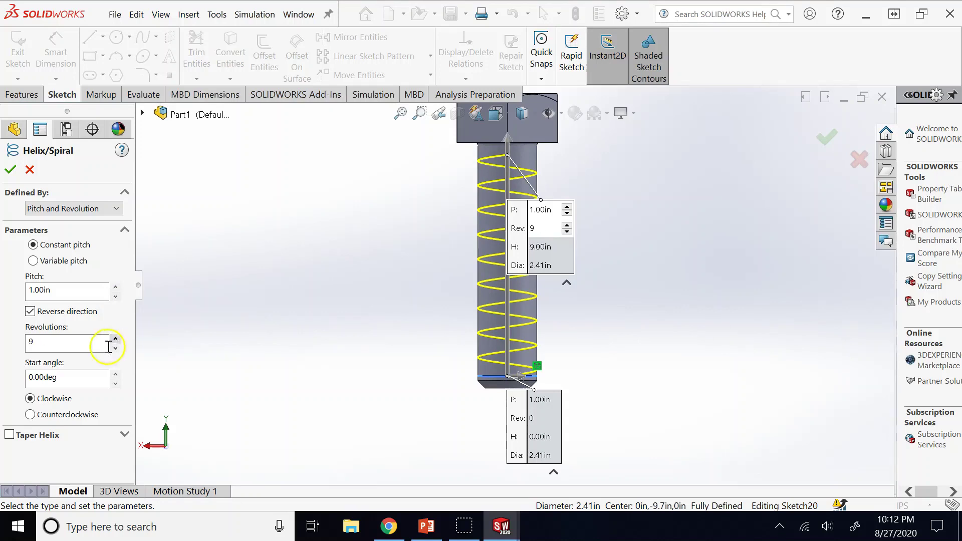
left_click(117, 297)
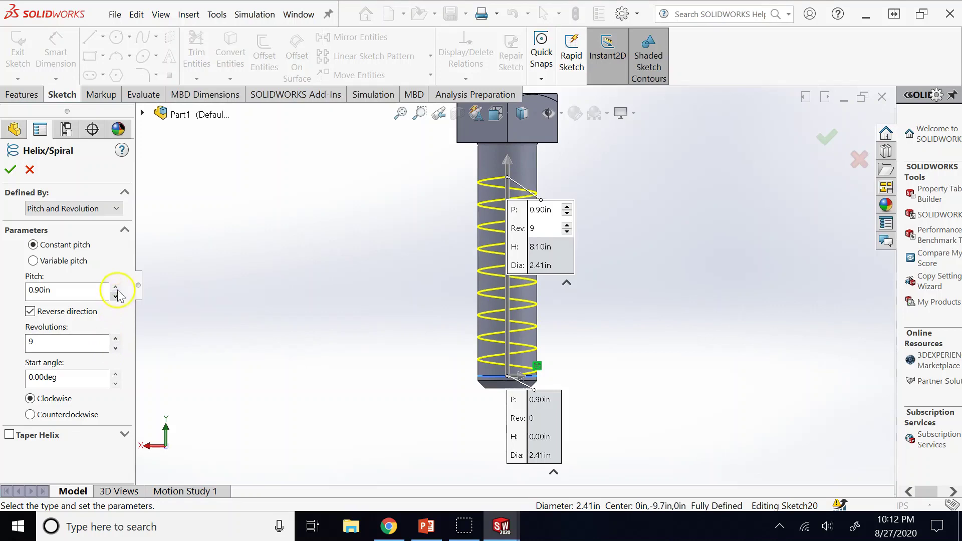
left_click(116, 287)
left_click(115, 349)
left_click(115, 348)
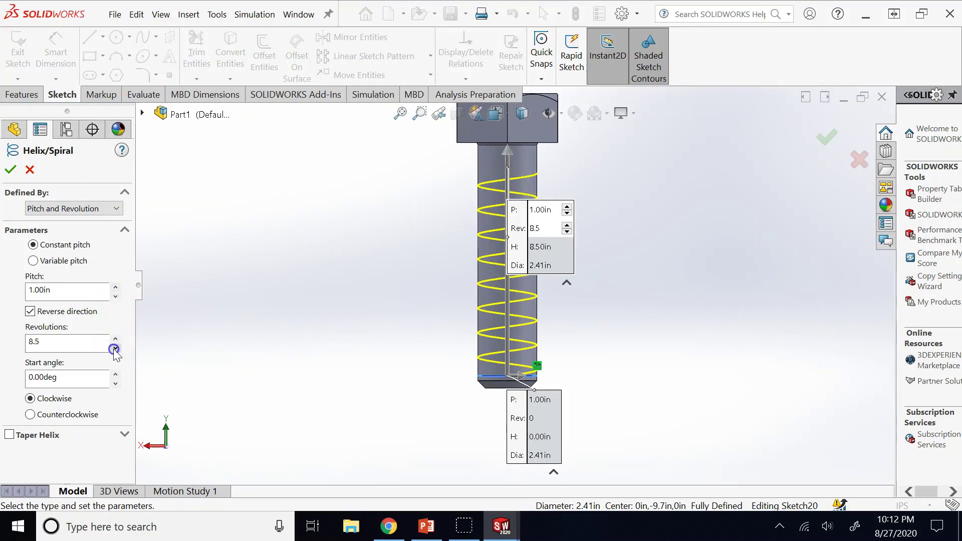
left_click(116, 348)
left_click(115, 348)
left_click(115, 348)
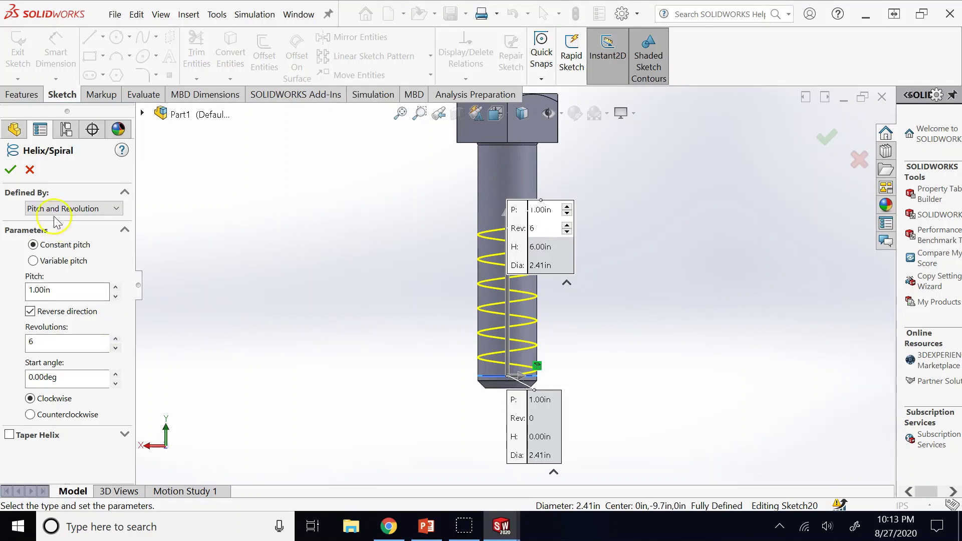
left_click(12, 170)
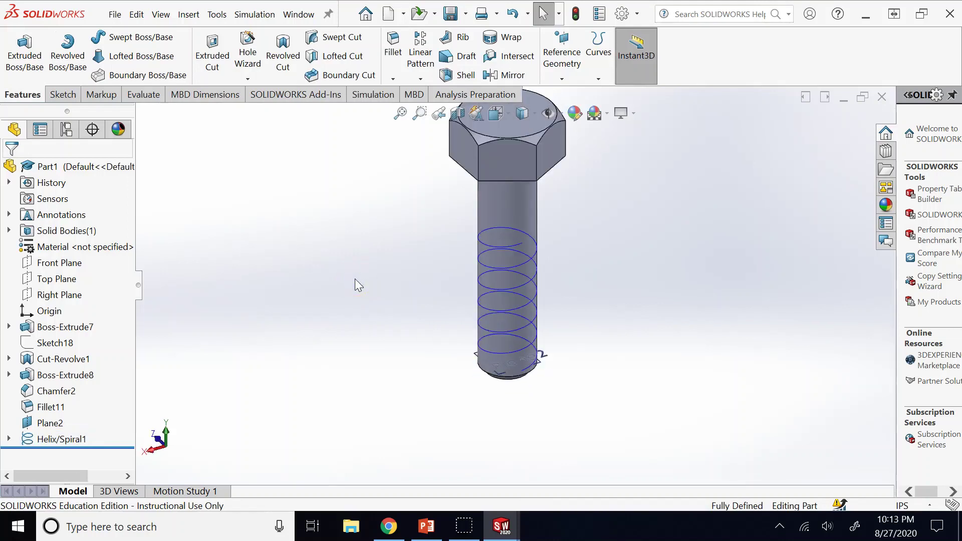
- Hide Plane2 so only the bolt and its helix show
scroll(500, 371, "down", 6)
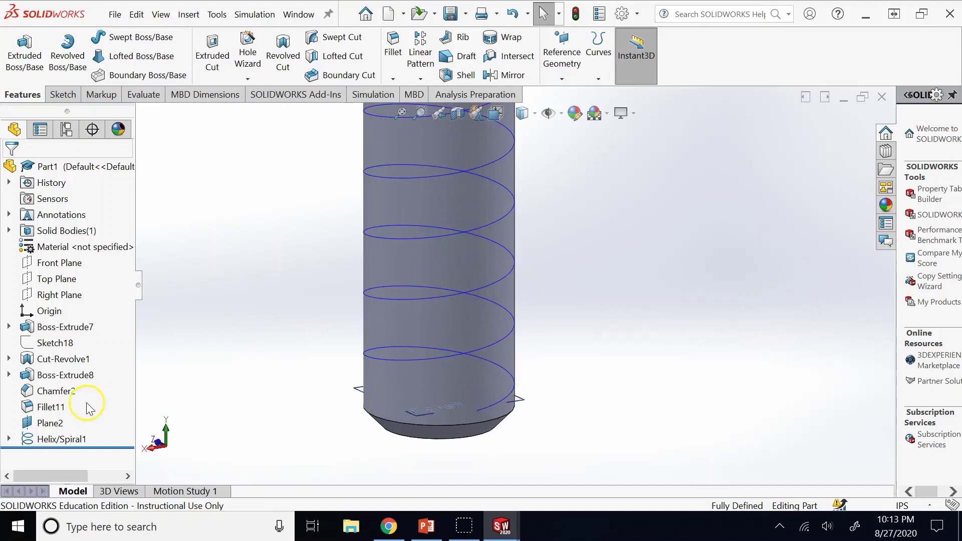
right_click(47, 423)
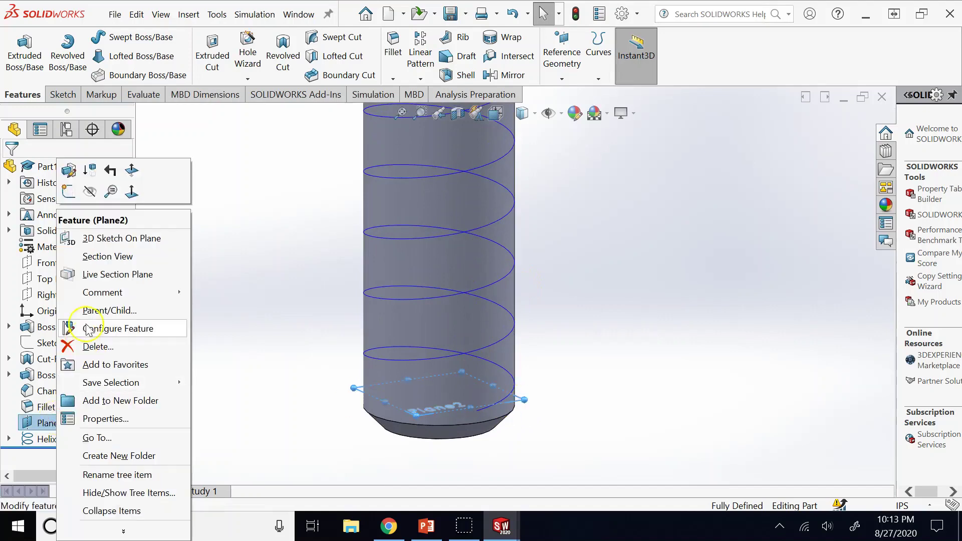
left_click(89, 191)
scroll(516, 311, "up", 3)
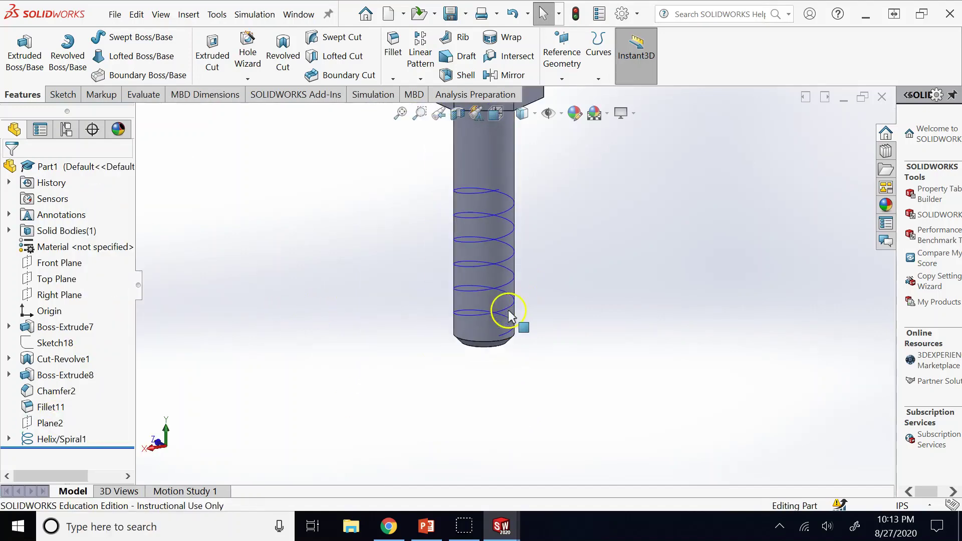
scroll(496, 73, "down", 2)
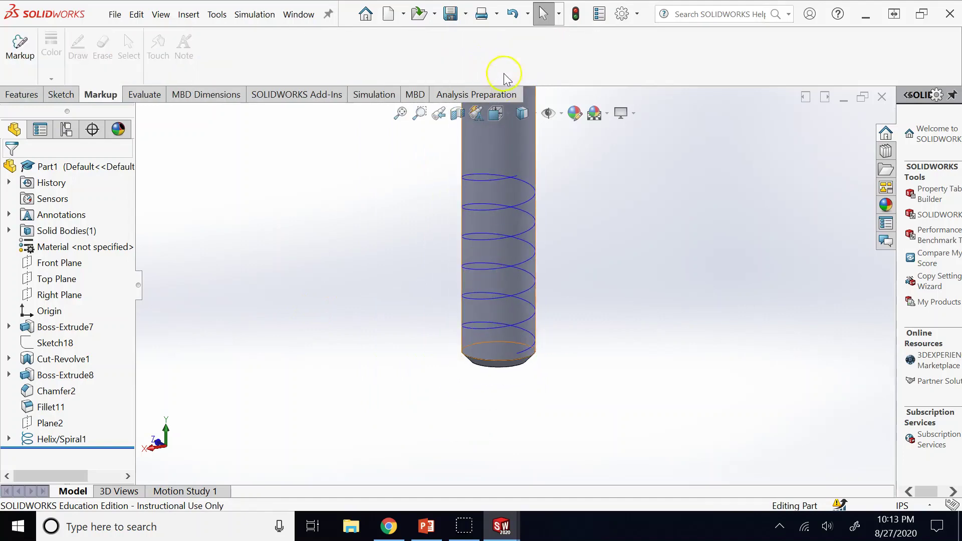
left_click(22, 94)
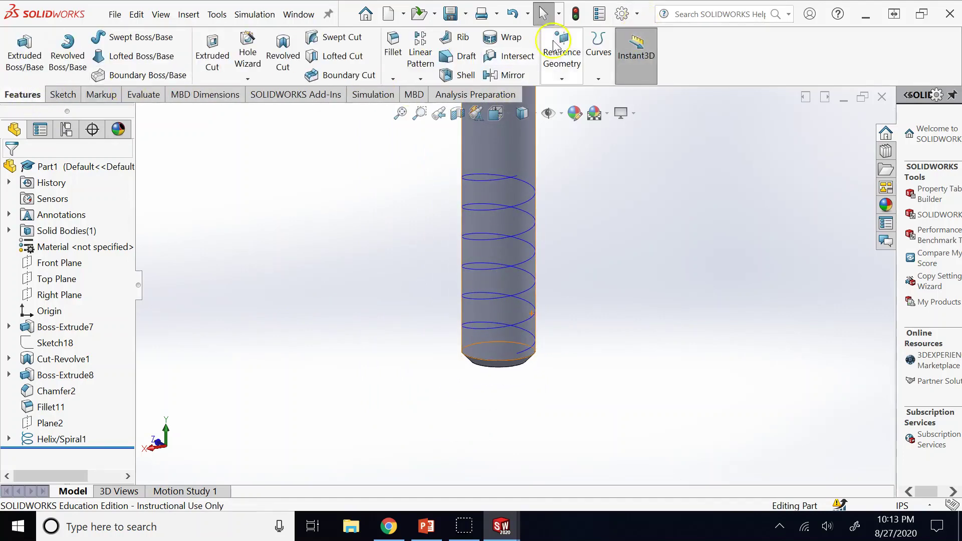
- Create Plane3 perpendicular to the helix at its end point and view it straight on
left_click(562, 75)
left_click(576, 95)
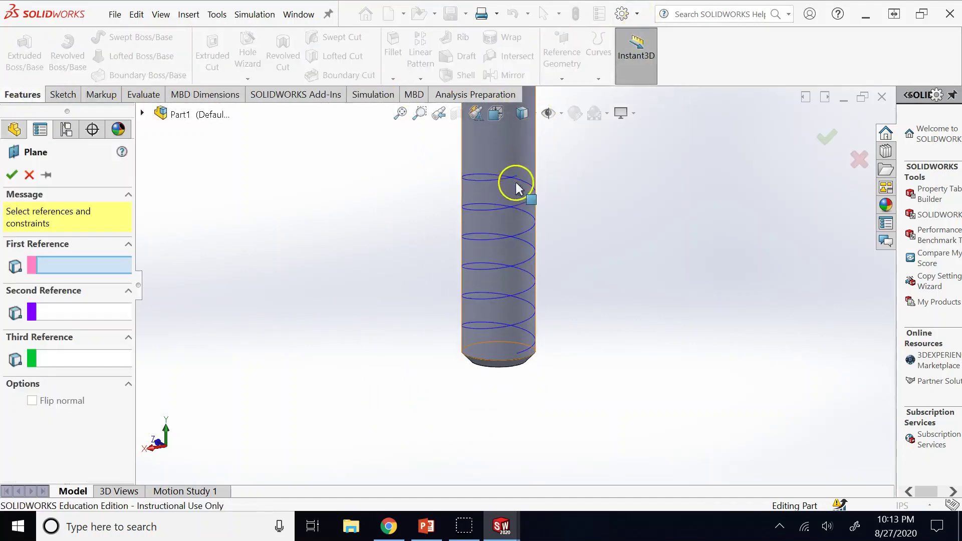
left_click(519, 203)
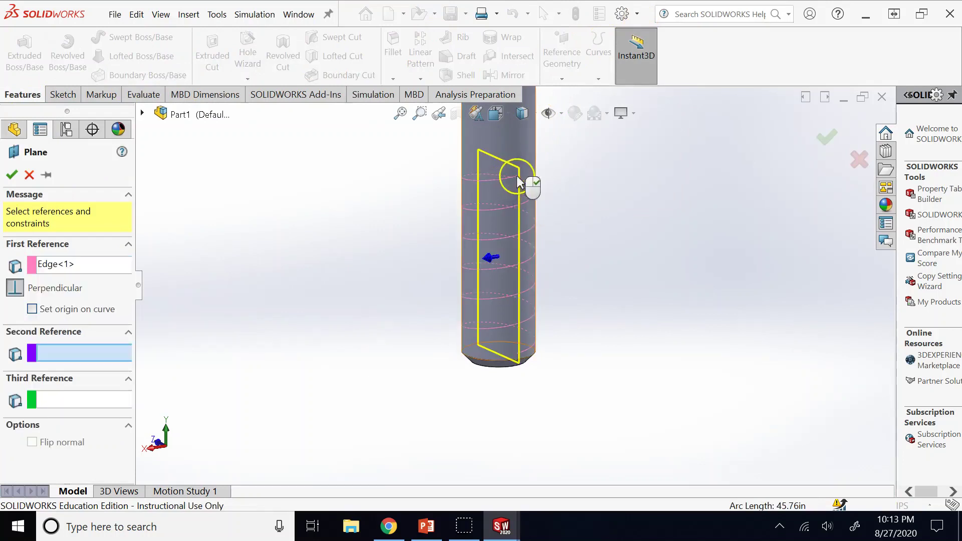
scroll(501, 189, "down", 5)
left_click(474, 232)
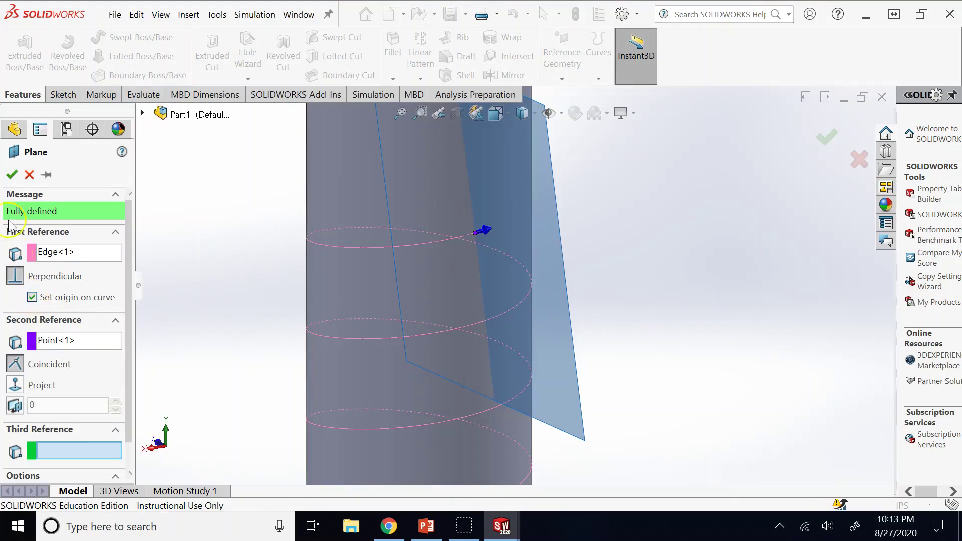
left_click(11, 175)
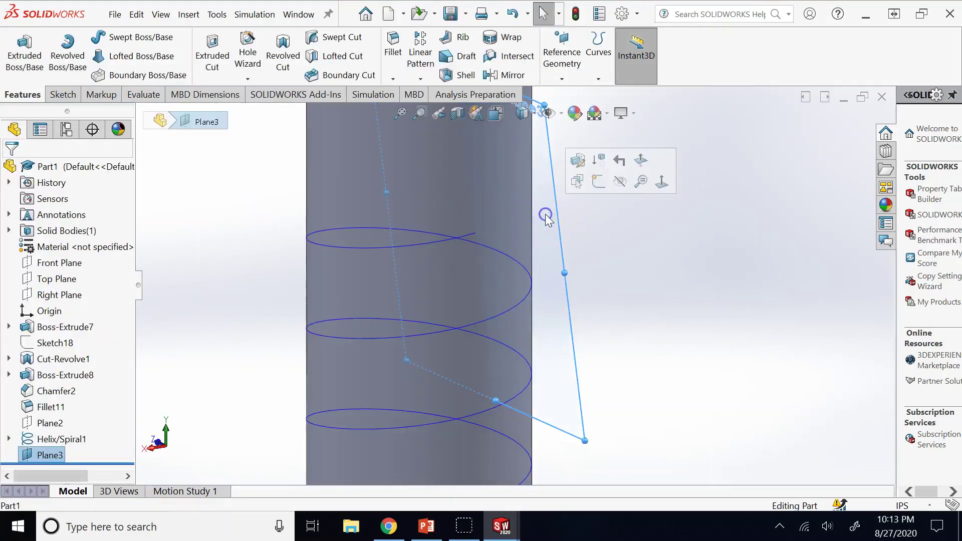
key("ctrl+8")
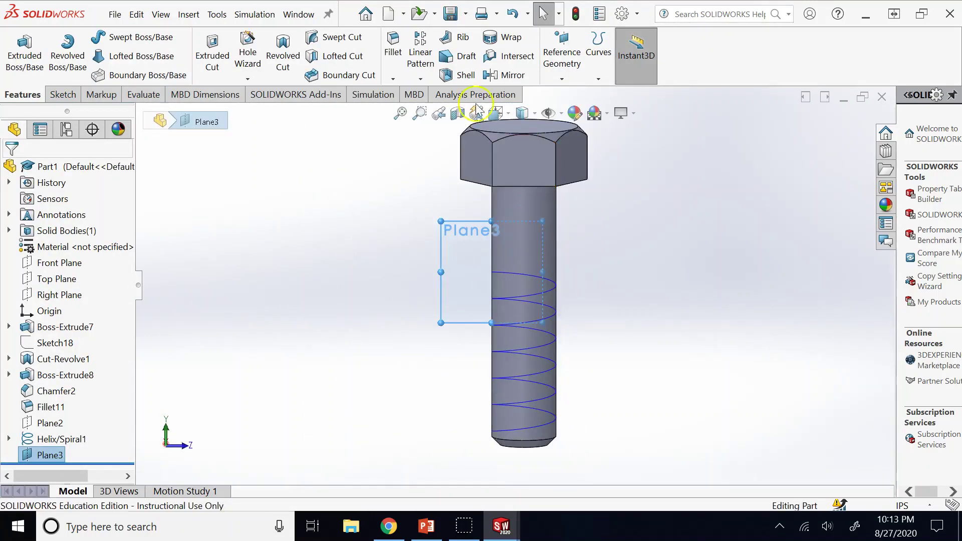
- Start a sketch on Plane3 and draw a triangle polygon at the sketch origin
left_click(63, 94)
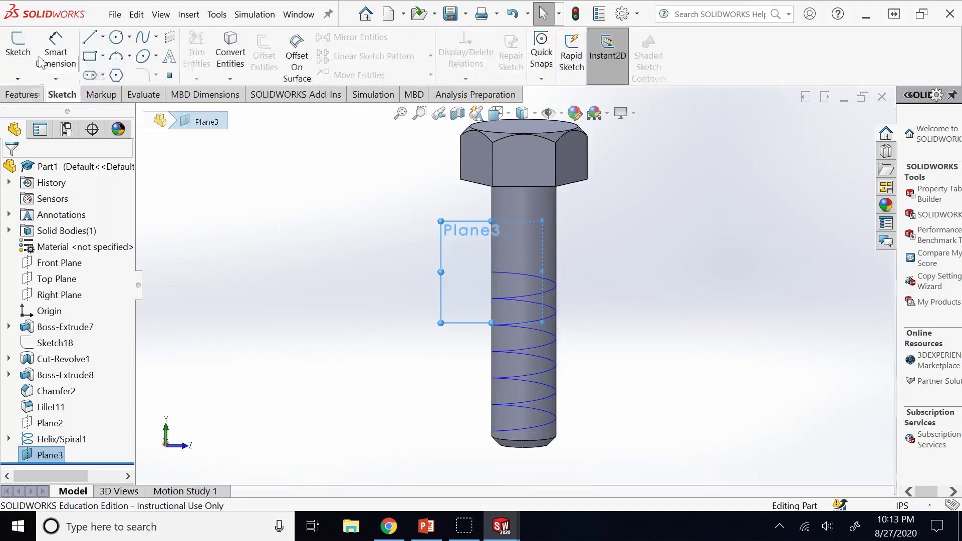
left_click(12, 52)
scroll(497, 305, "down", 6)
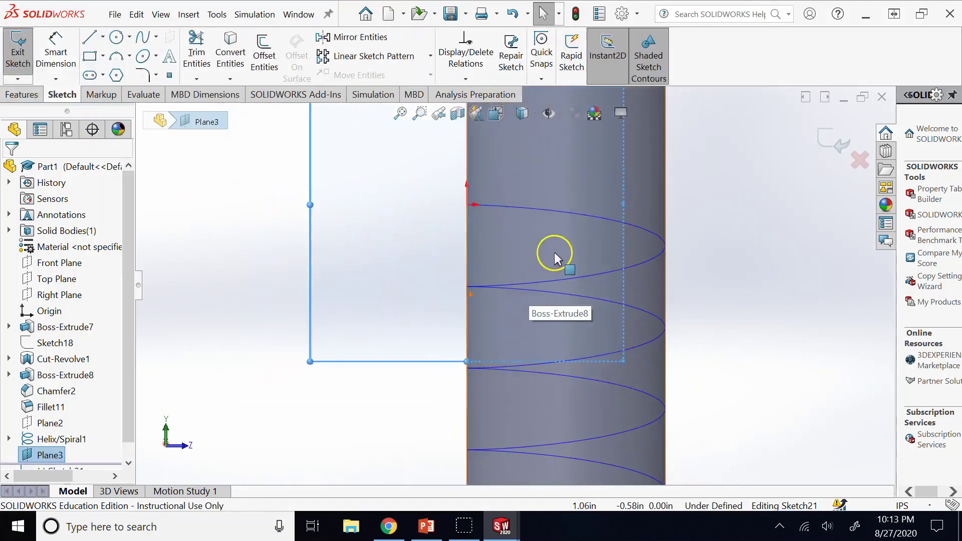
scroll(520, 176, "down", 3)
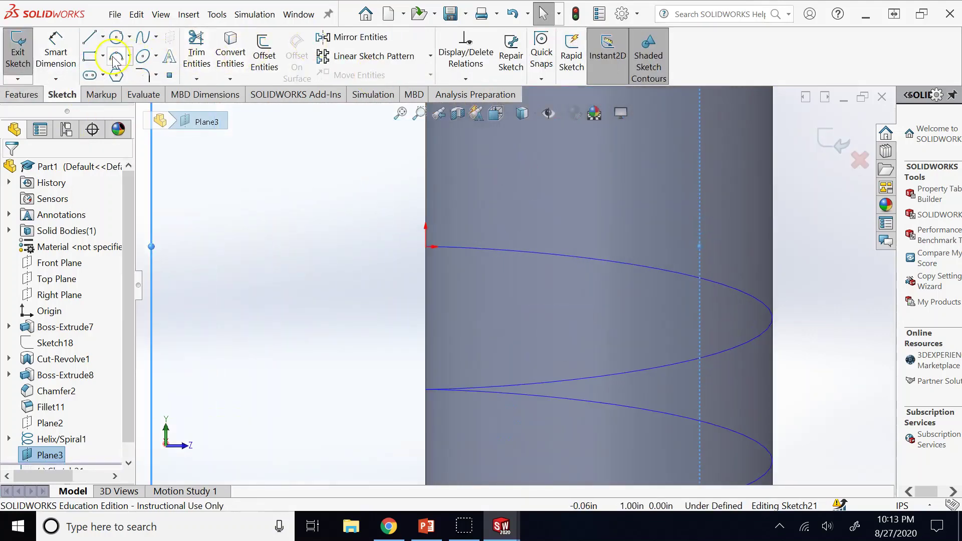
left_click(90, 36)
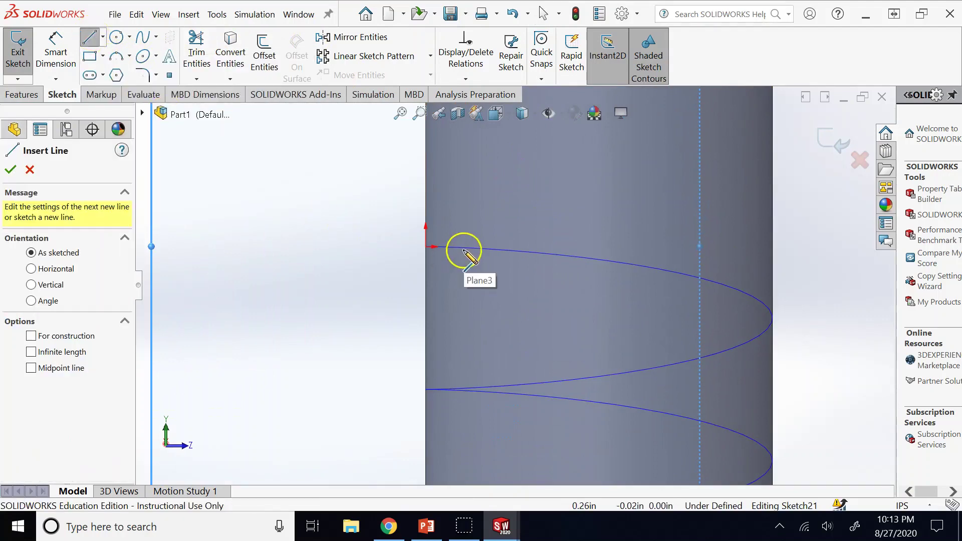
left_click(117, 76)
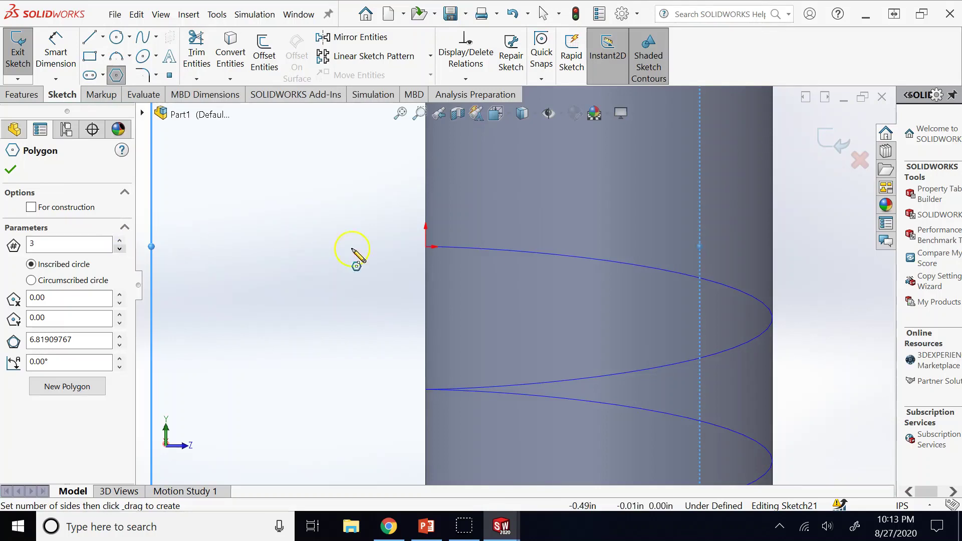
left_click(434, 245)
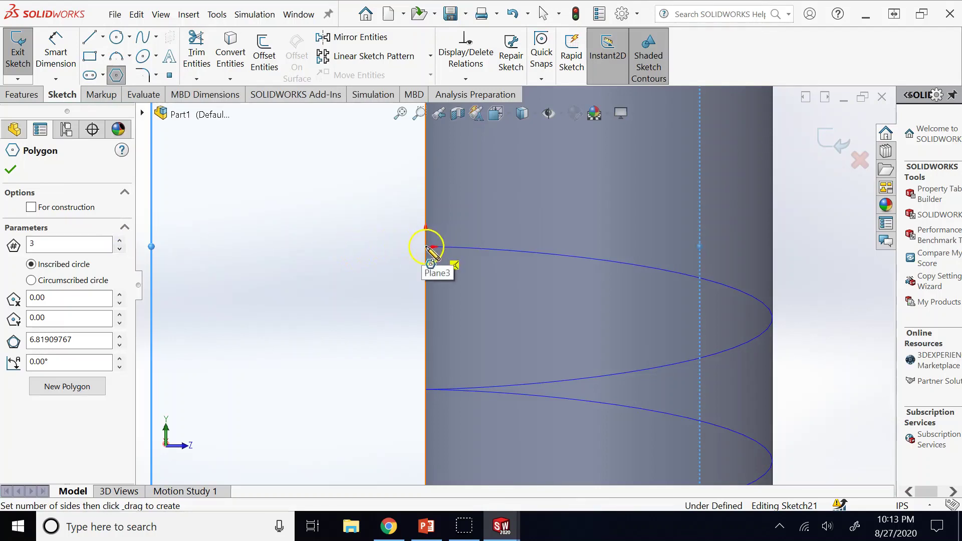
left_click(426, 246)
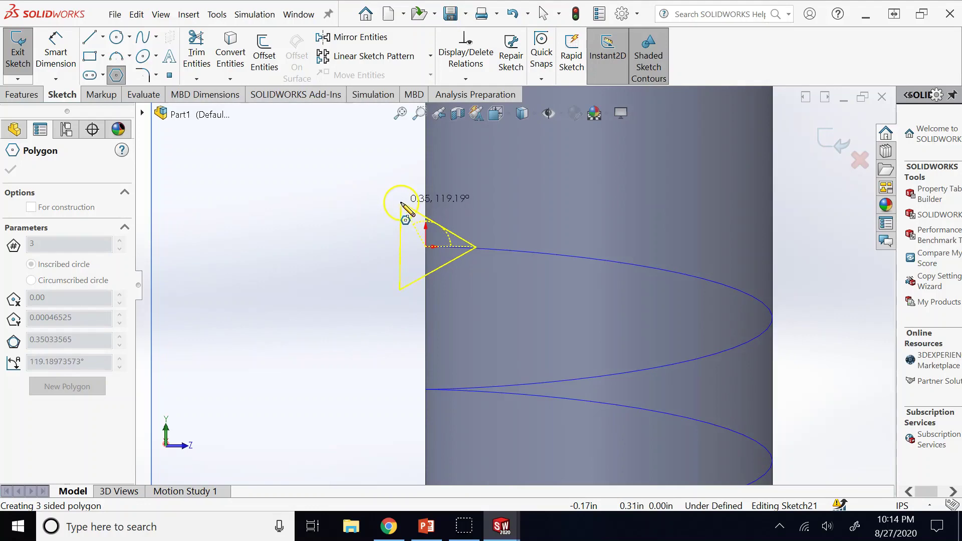
left_click(401, 203)
left_click(89, 75)
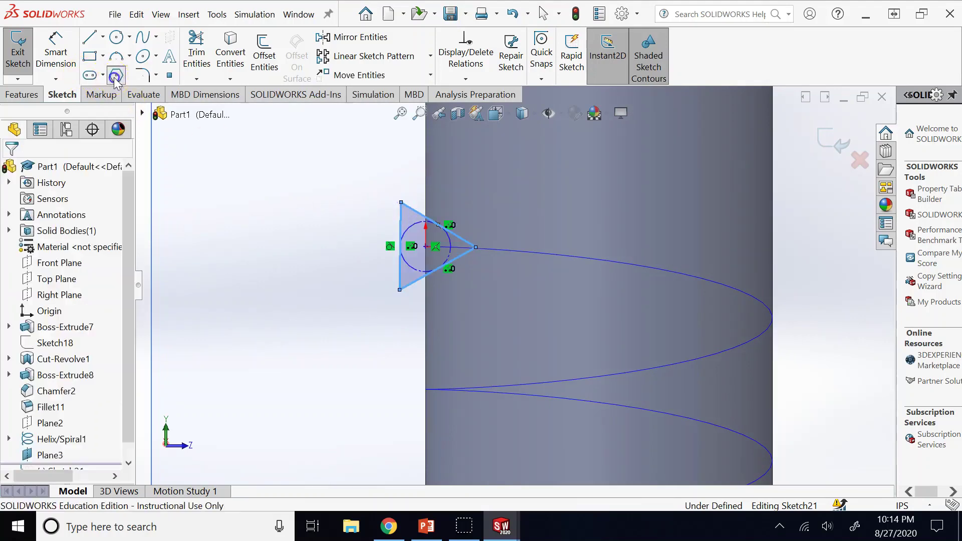
- Make the triangle's left edge vertical
left_click(399, 216)
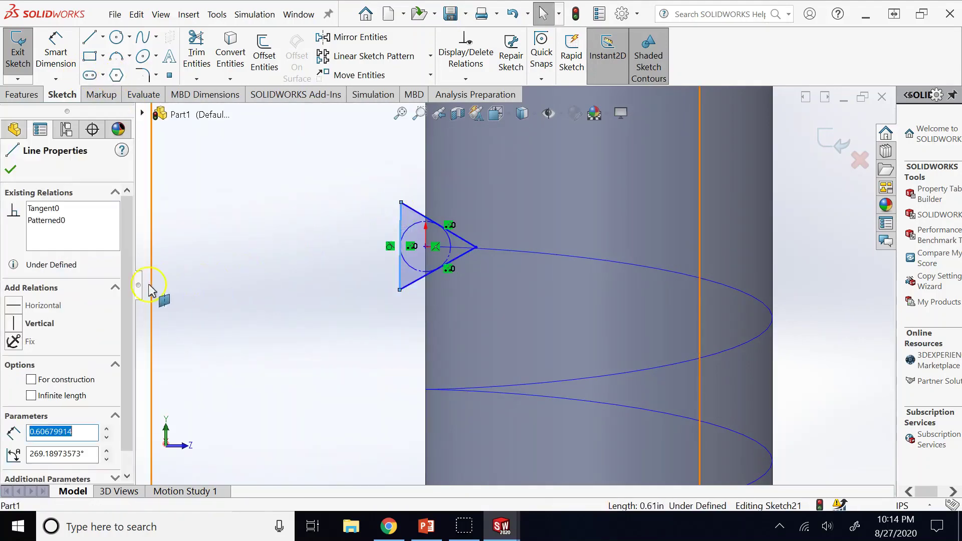
left_click(14, 323)
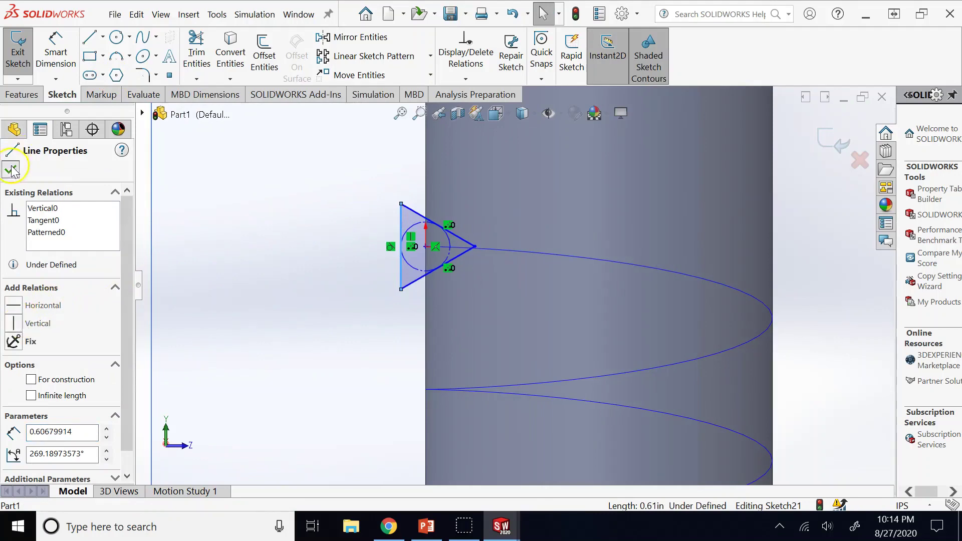
left_click(10, 169)
scroll(535, 243, "down", 1)
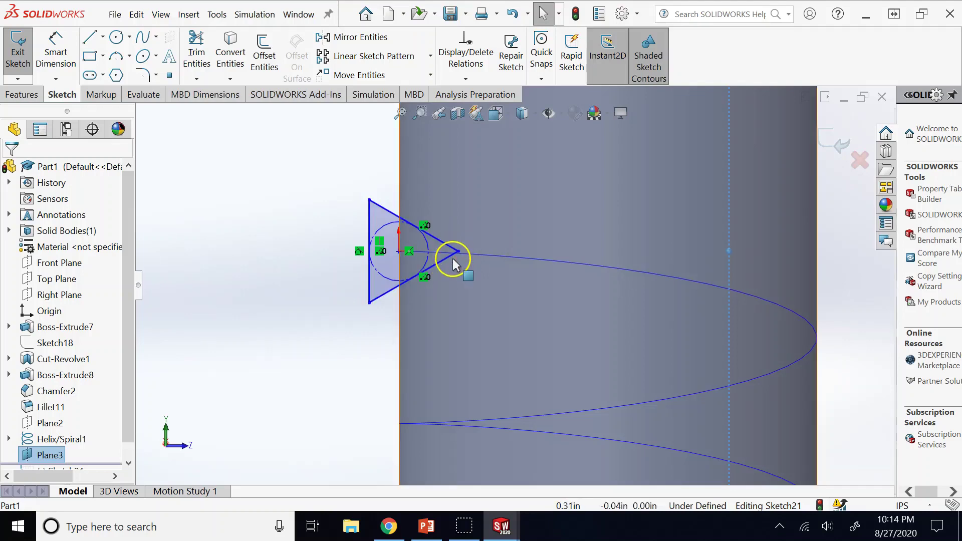
- Draw a vertical line across the triangle's tip between its upper and lower edges
left_click(90, 36)
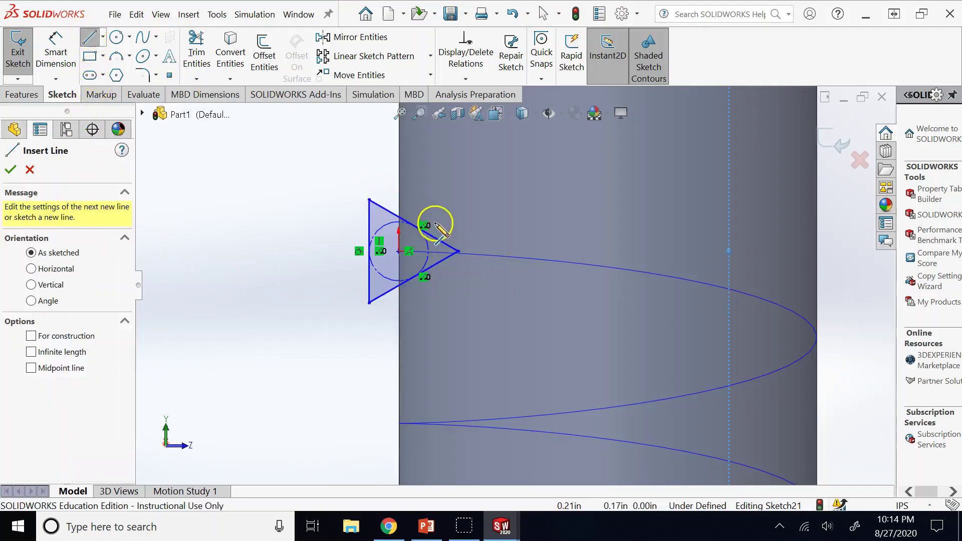
scroll(431, 240, "down", 3)
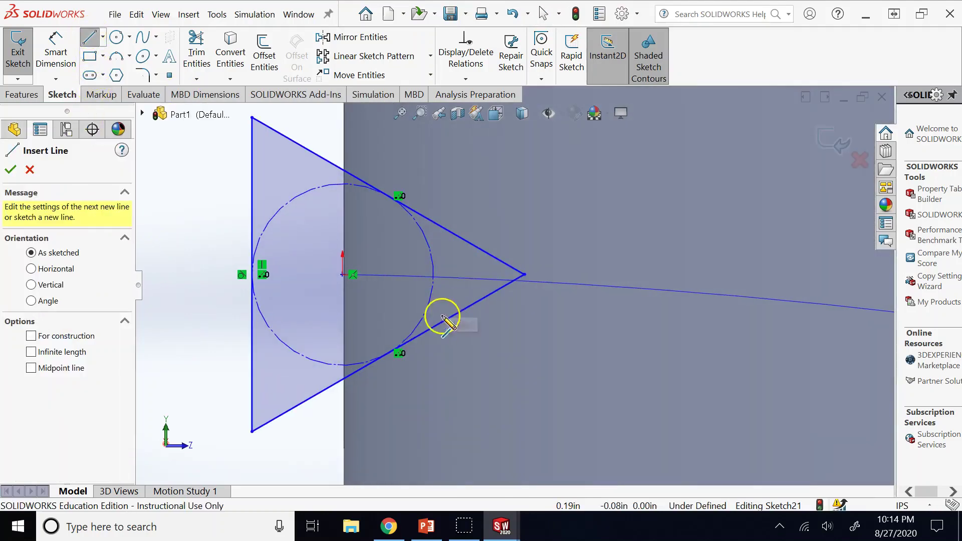
left_click(499, 259)
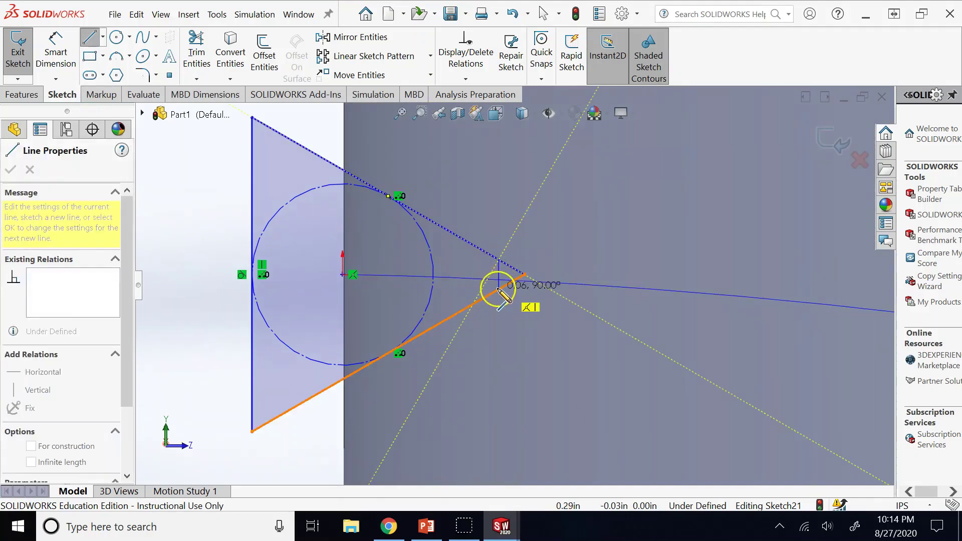
left_click(498, 289)
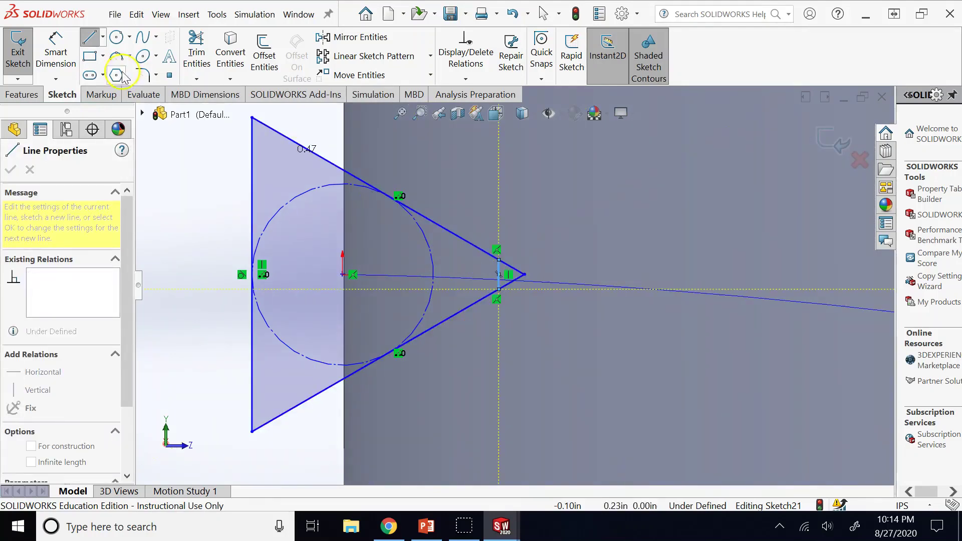
left_click(90, 36)
left_click(90, 37)
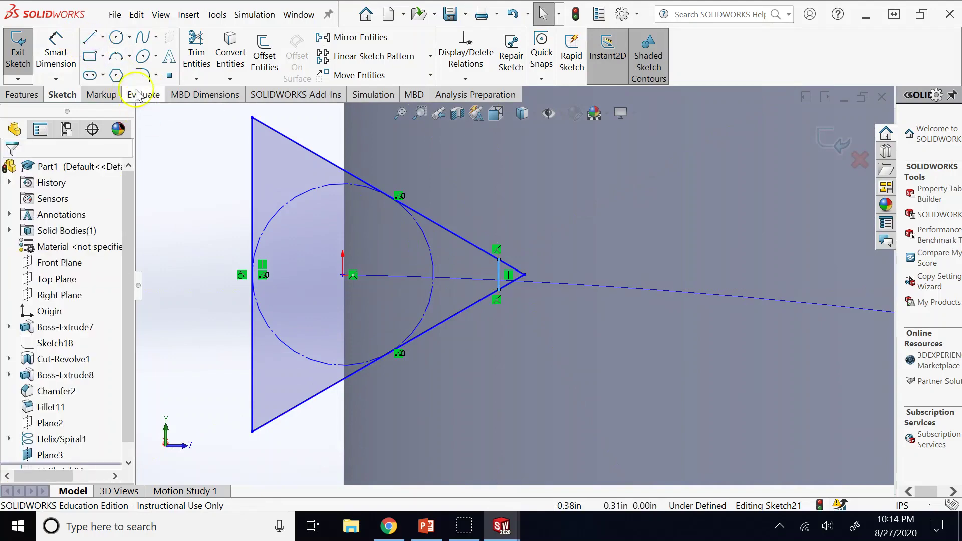
- Trim off the upper and lower tip segments beyond the line and exit the sketch
left_click(195, 48)
scroll(505, 231, "down", 5)
left_click(516, 342)
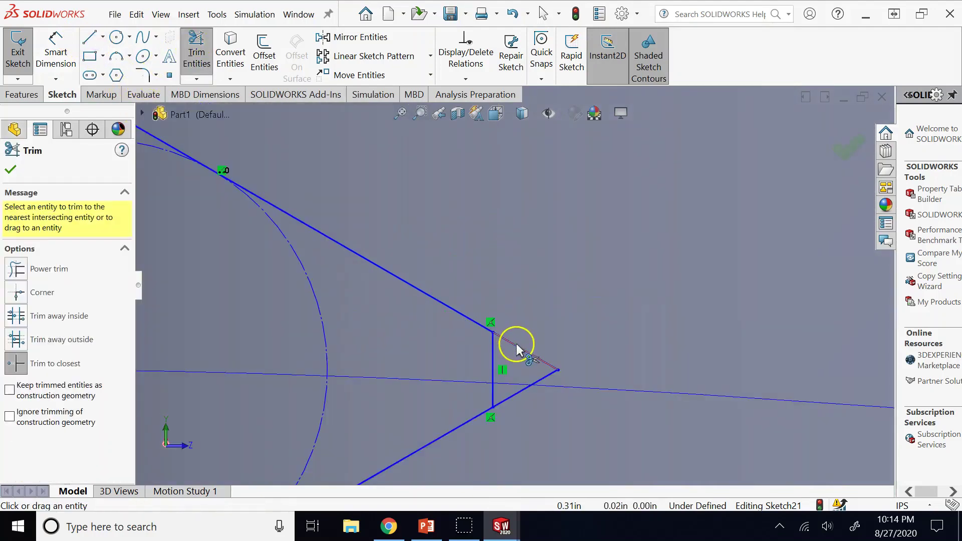
left_click(522, 387)
scroll(476, 436, "up", 6)
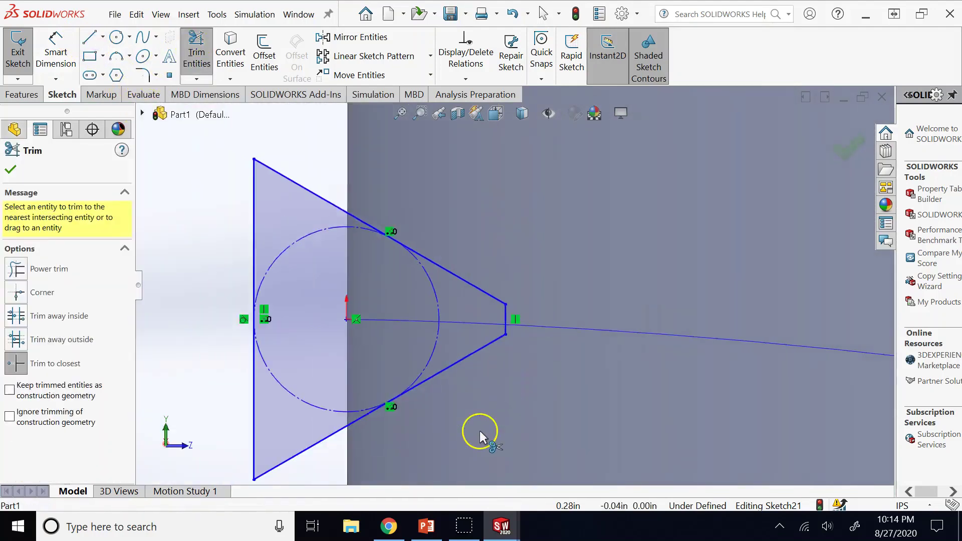
left_click(9, 173)
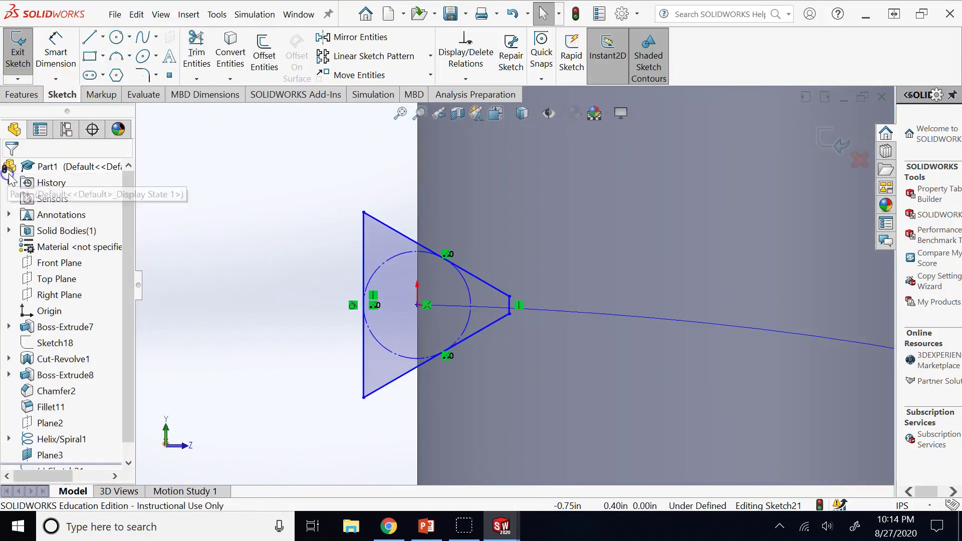
left_click(833, 146)
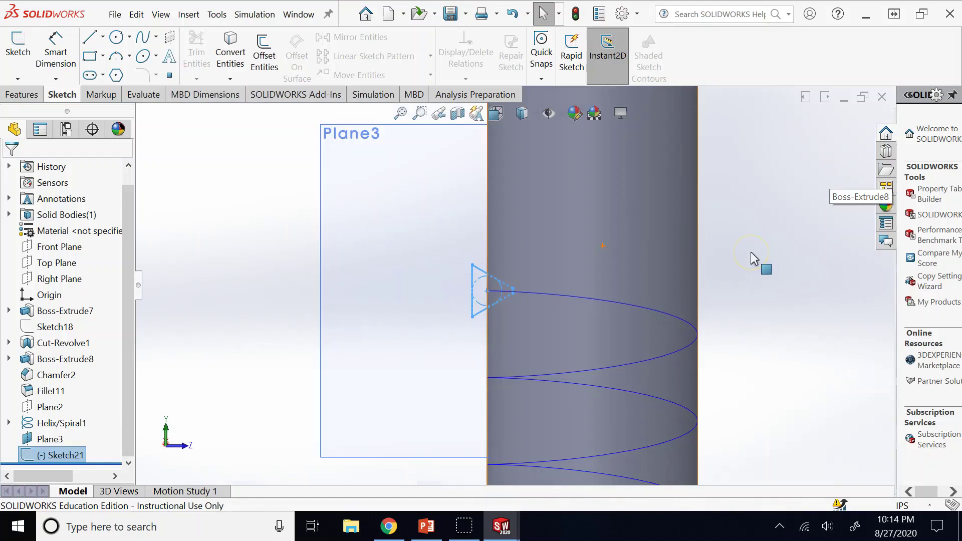
- Hide Plane3
left_click(429, 221)
right_click(429, 221)
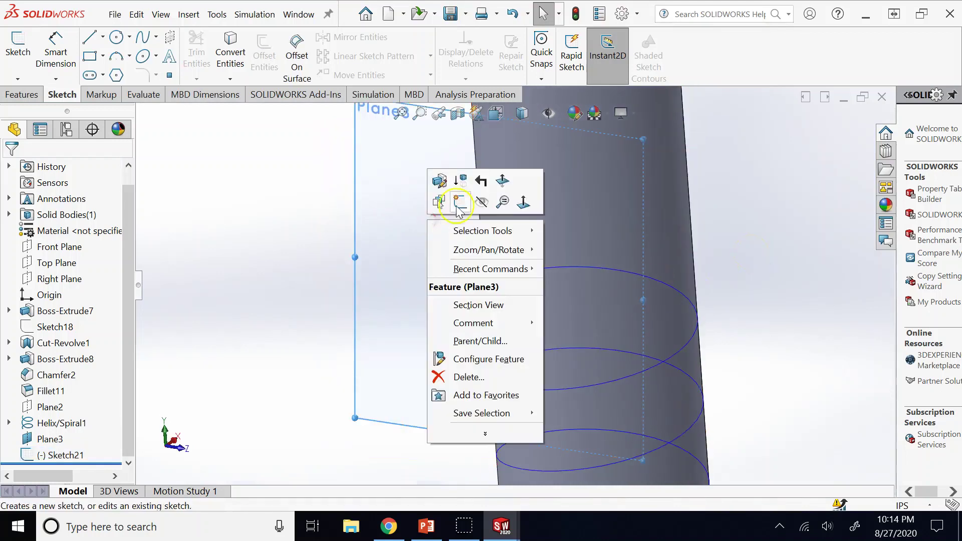
left_click(481, 201)
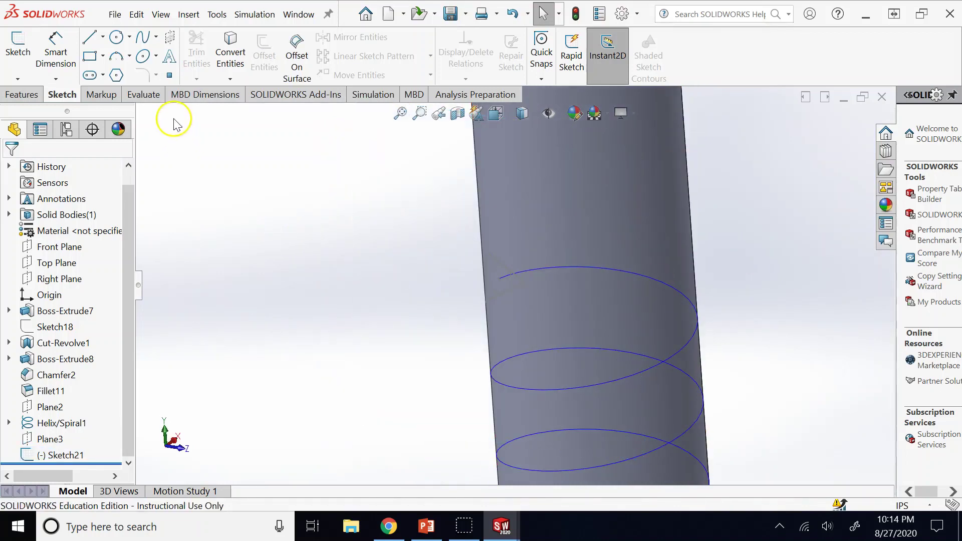
- Create a Swept Cut with Sketch21 as profile and Helix/Spiral1 as path
left_click(28, 94)
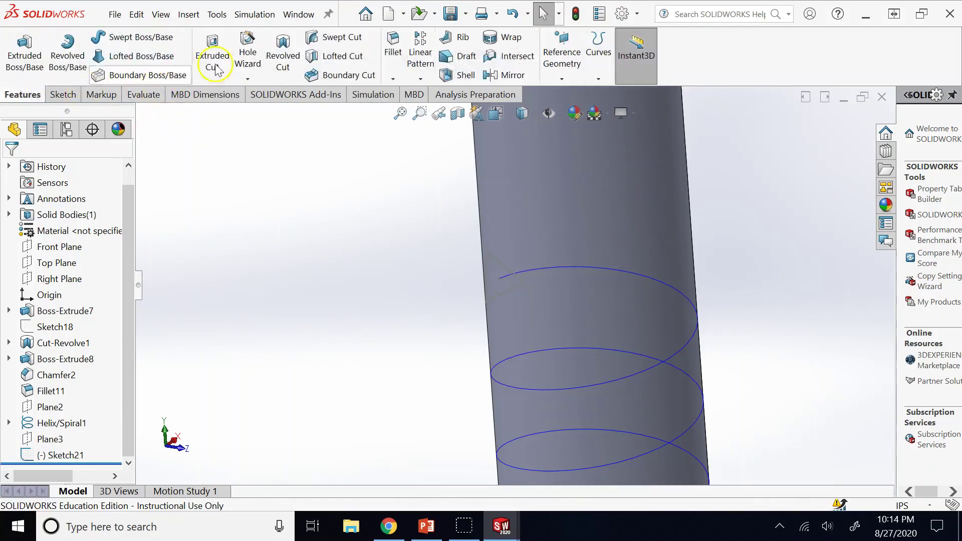
left_click(316, 40)
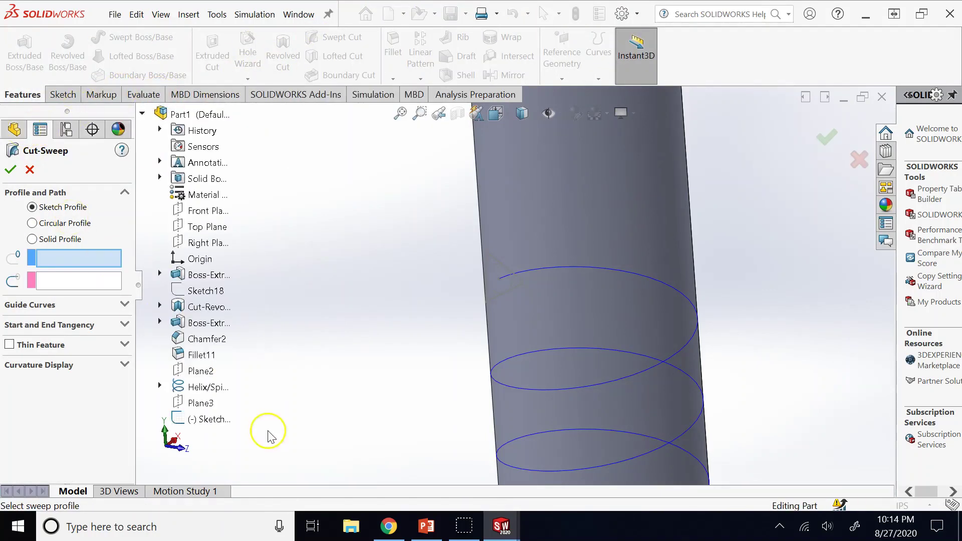
left_click(224, 419)
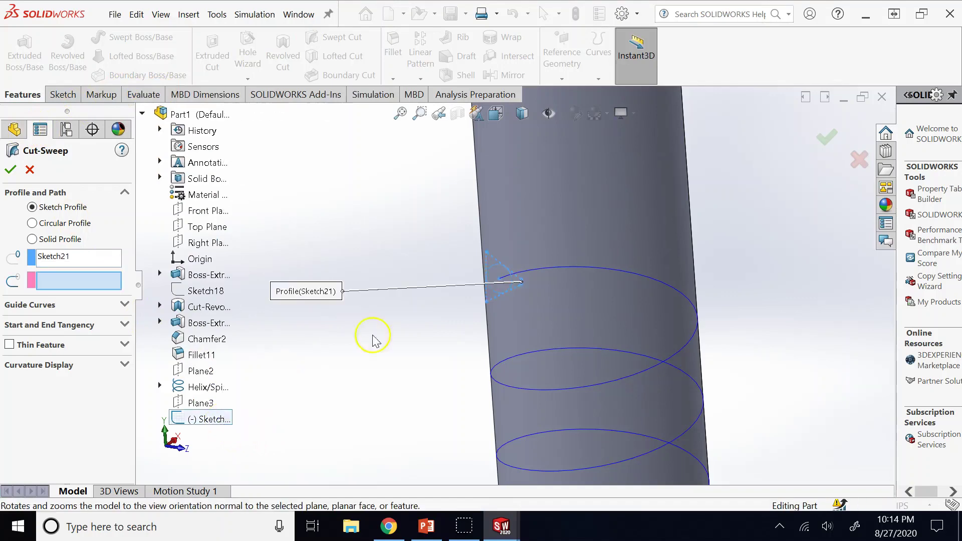
left_click(543, 269)
scroll(628, 393, "up", 5)
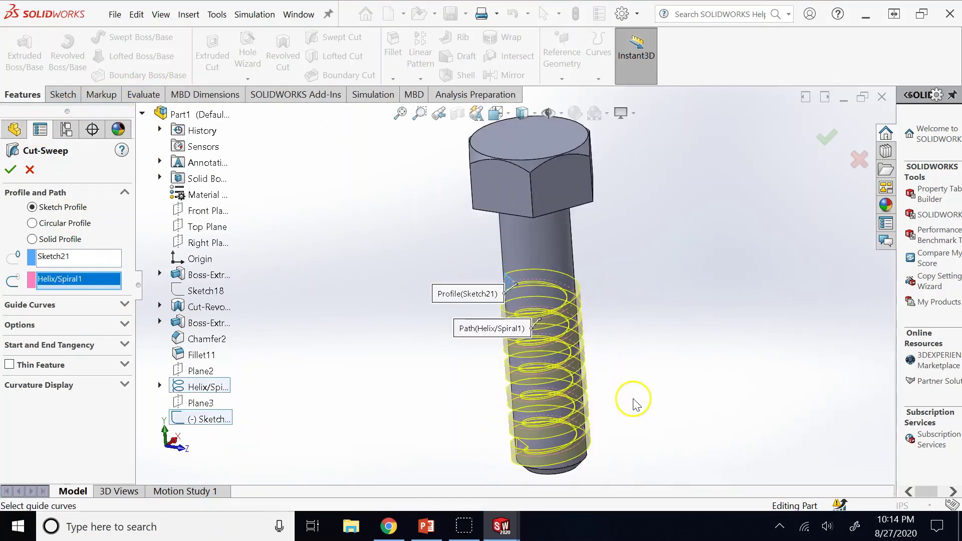
scroll(541, 471, "down", 5)
middle_click_drag(532, 410, 535, 411)
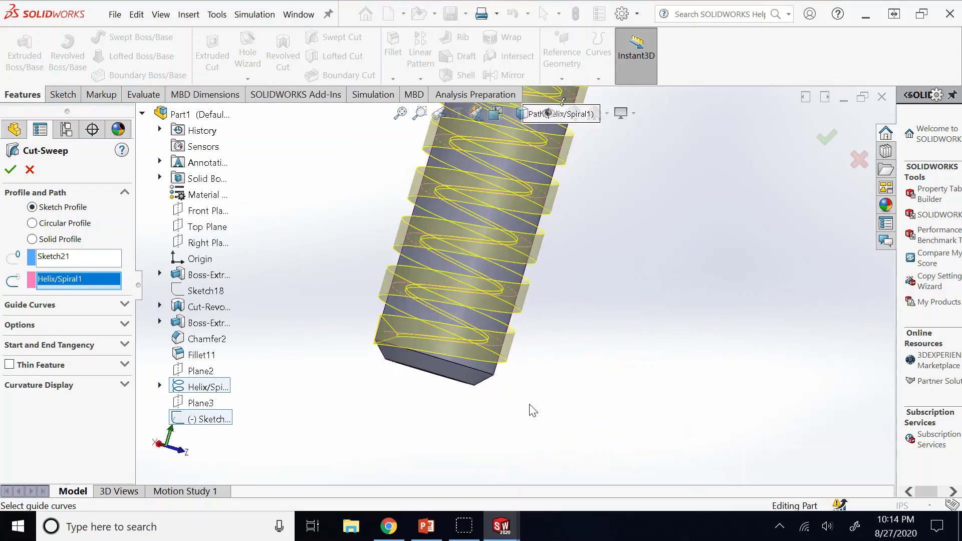
left_click(423, 368)
left_click(9, 170)
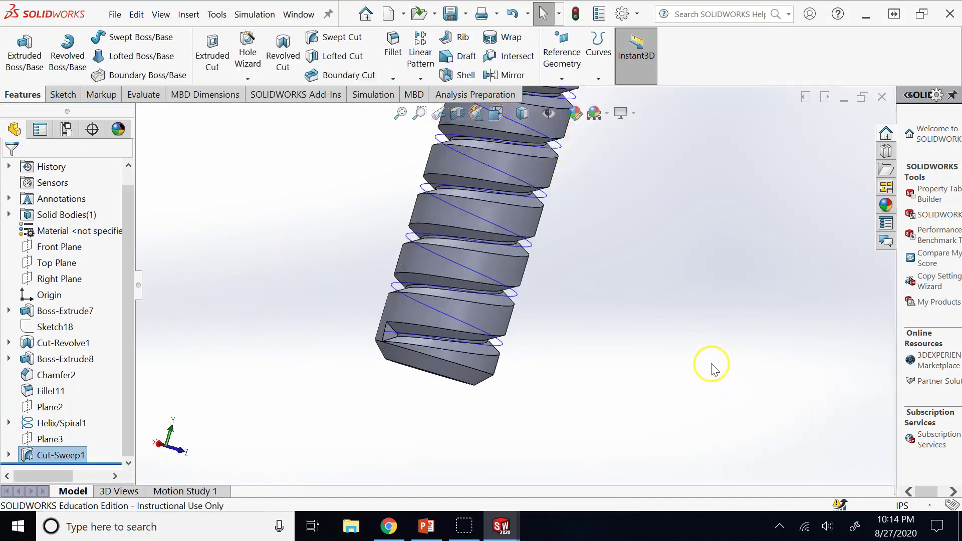
- Rotate the bolt to inspect the thread groove, then expand Cut-Sweep1 and select Sketch21
left_click(509, 205)
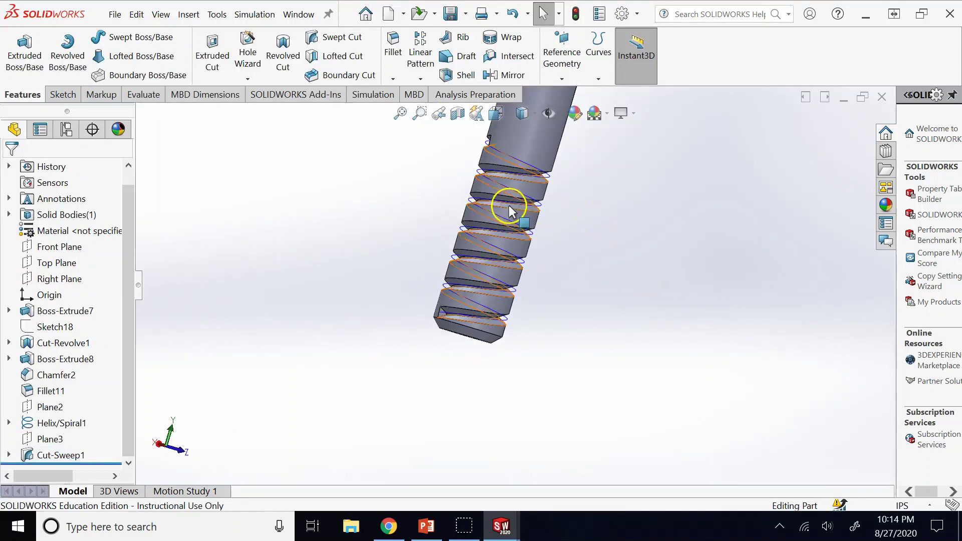
scroll(509, 205, "down", 3)
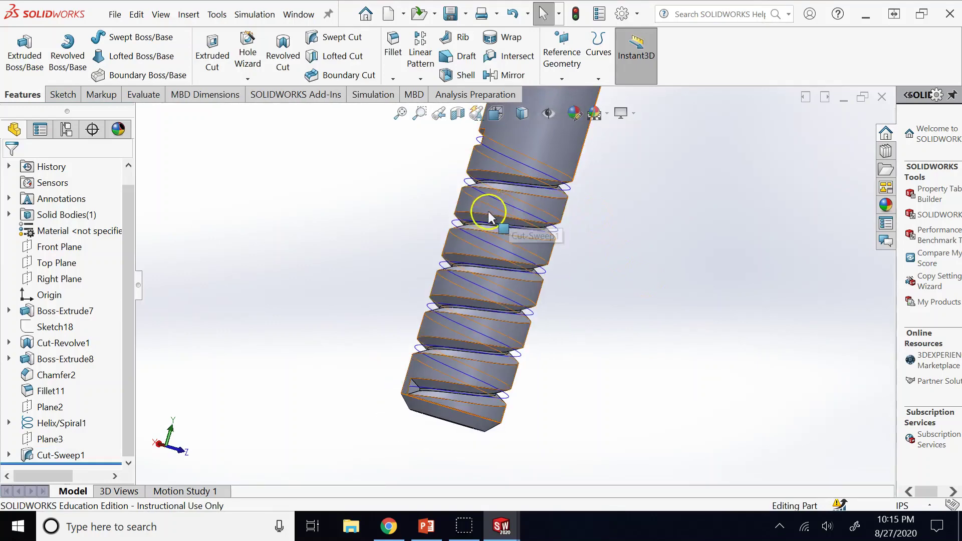
scroll(488, 211, "up", 2)
scroll(530, 385, "up", 3)
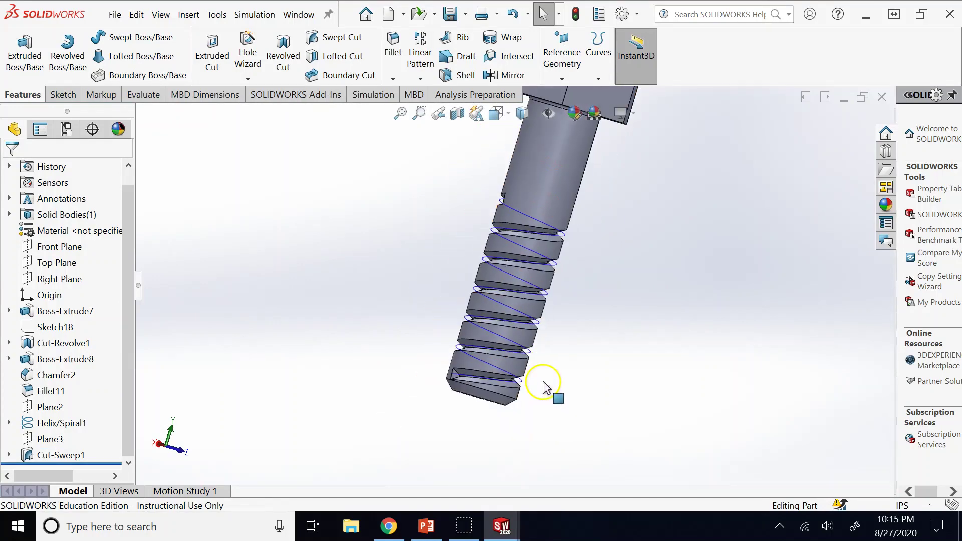
left_click(578, 371)
key("Up")
key("Up")
key("Up")
key("Up")
key("Up")
key("Up")
key("Up")
key("Up")
key("Up")
key("Up")
key("Up")
key("Up")
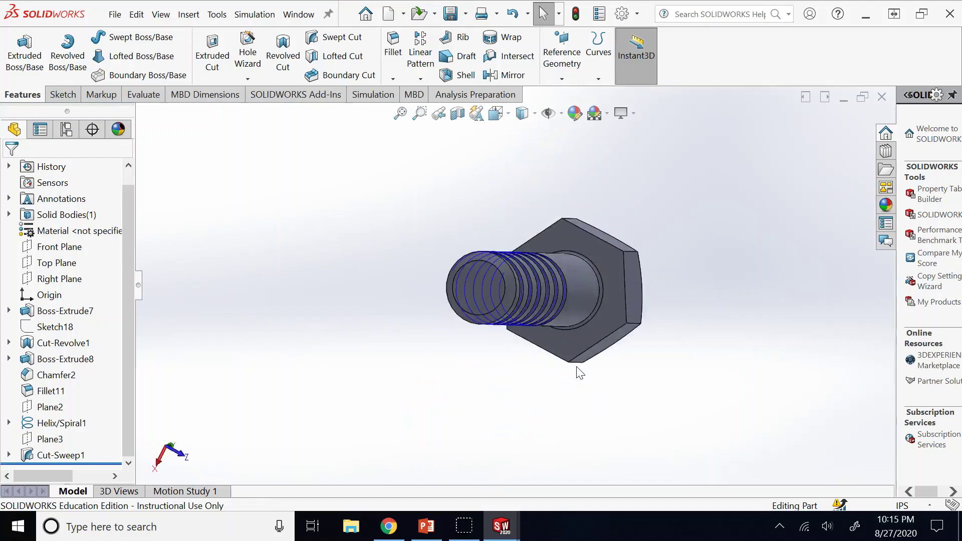
key("Up")
key("Up")
key("Up")
key("Up")
key("Up")
key("Up")
key("Up")
key("Up")
key("Up")
key("Up")
key("Up")
key("Up")
key("Up")
key("Up")
key("Up")
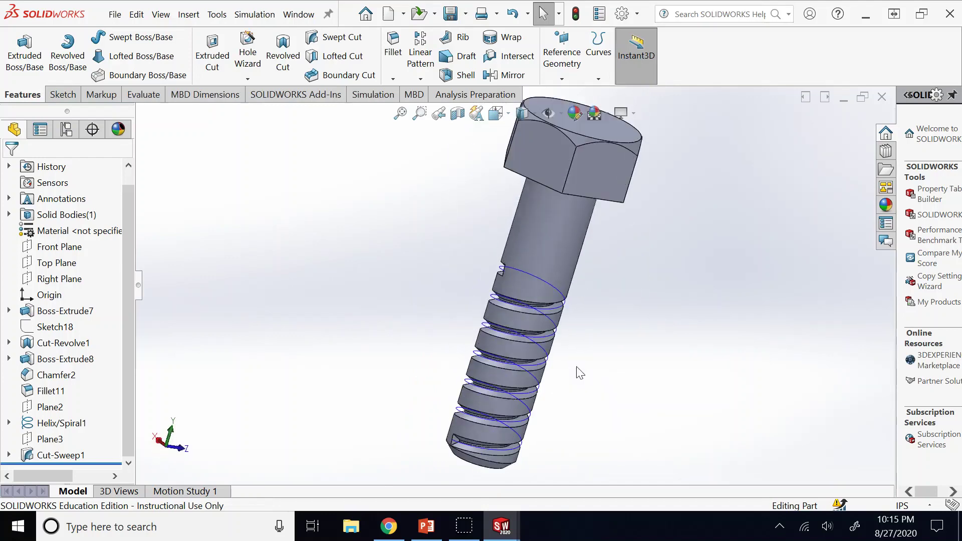
left_click(9, 455)
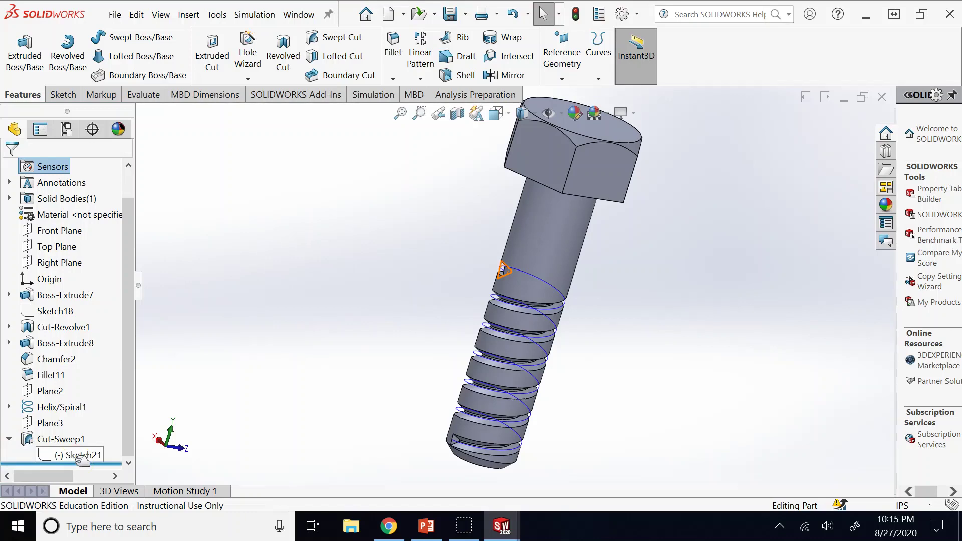
left_click(78, 456)
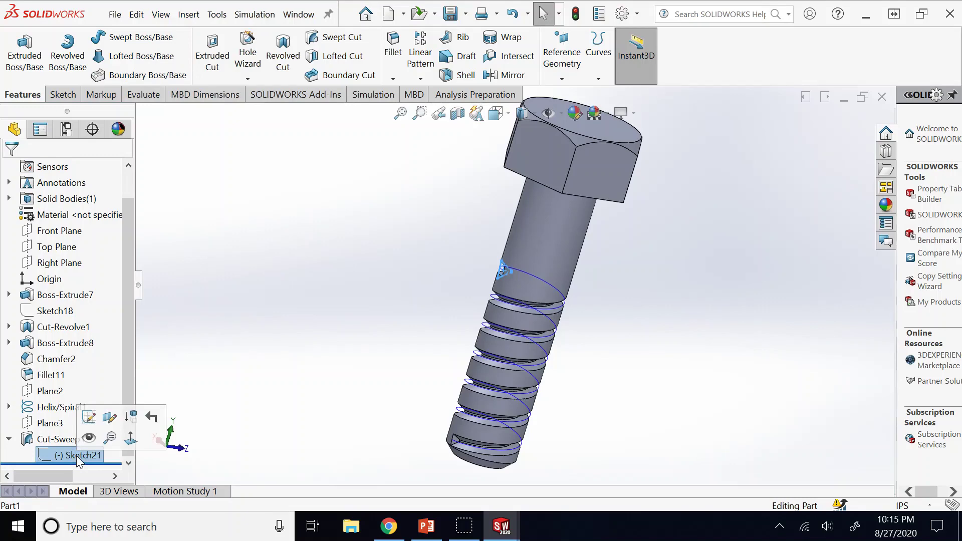
- Edit Sketch21 in a face-on view and dimension the triangle's left edge to 1
left_click(89, 417)
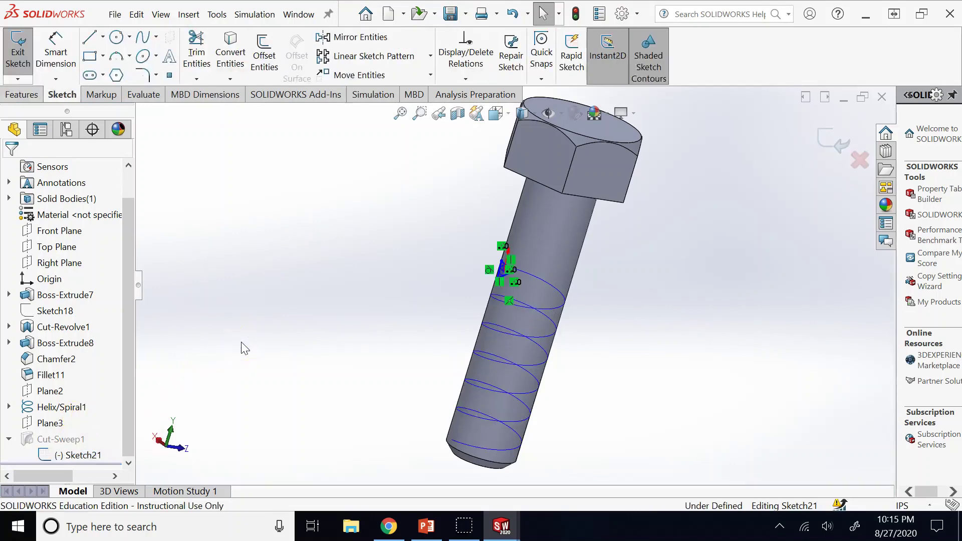
key("ctrl+8")
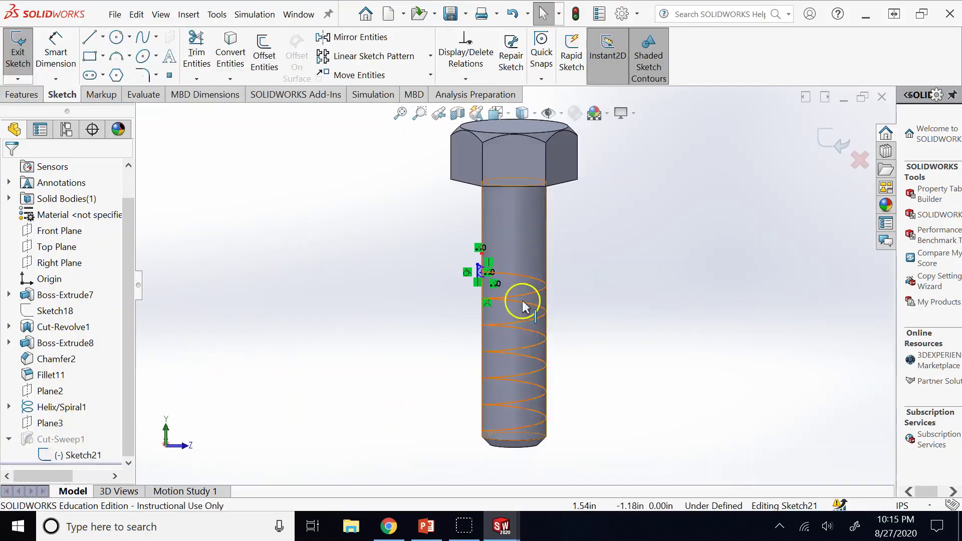
scroll(515, 297, "down", 3)
scroll(423, 210, "down", 3)
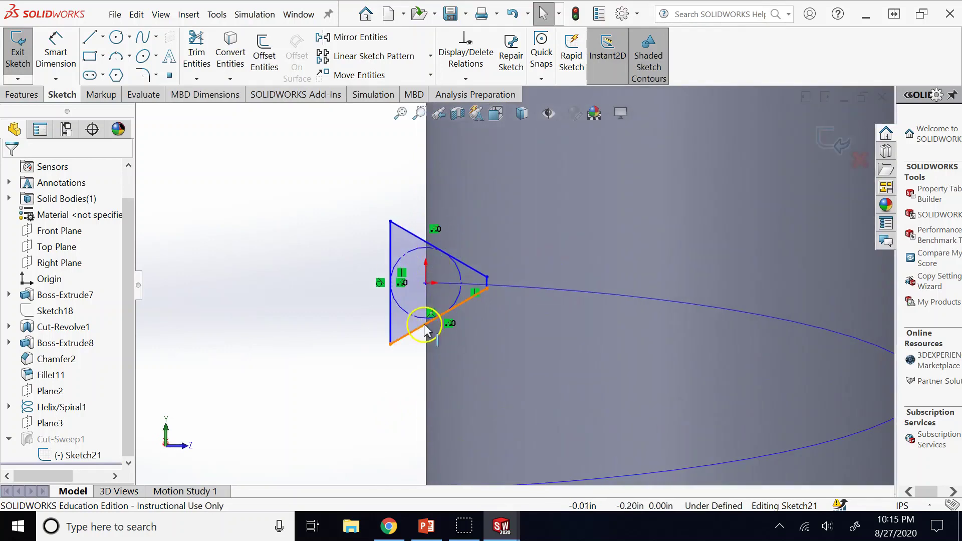
left_click(56, 53)
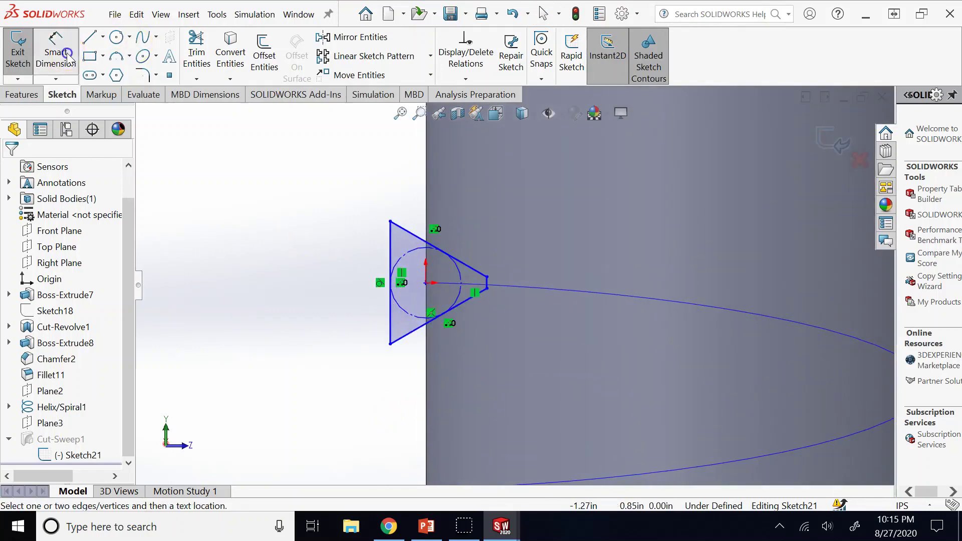
left_click(390, 245)
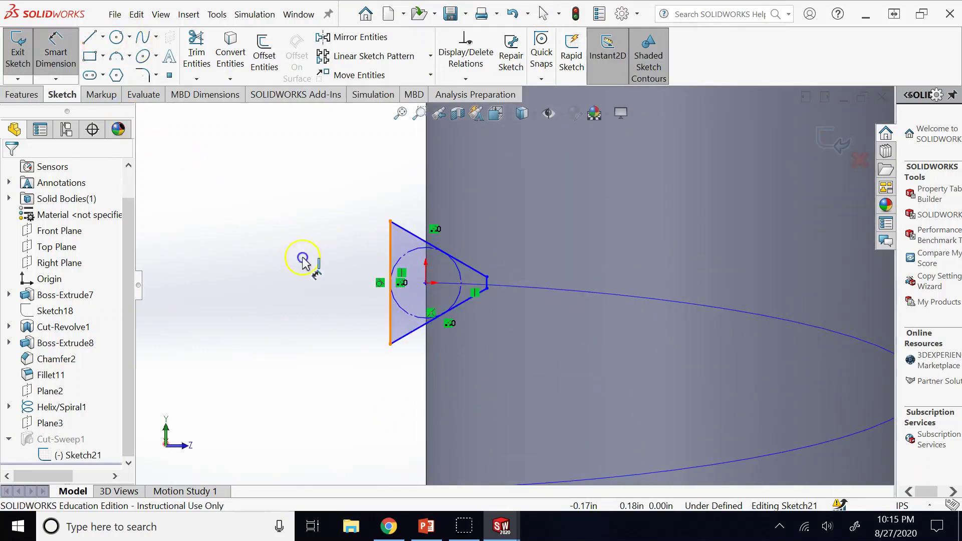
left_click(283, 265)
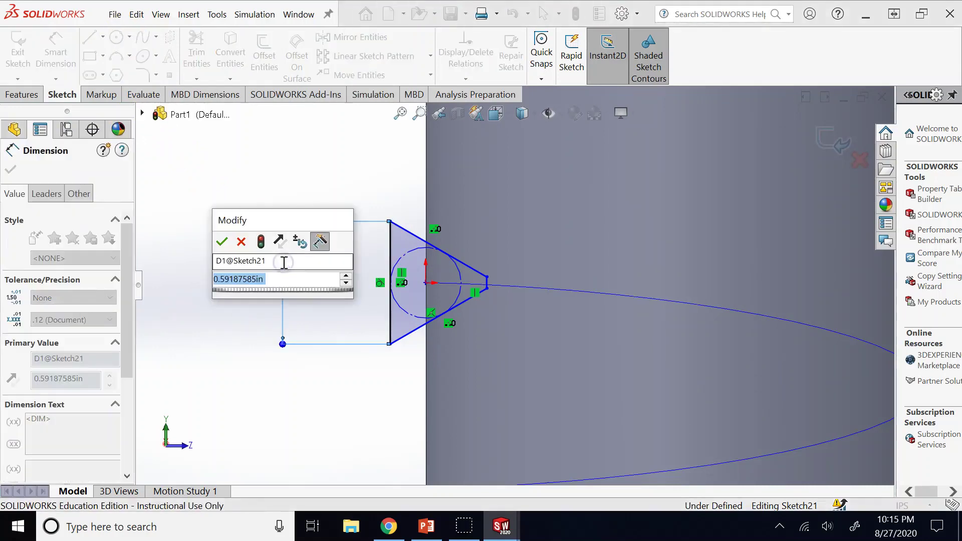
type("1")
key("Return")
- Pull the triangle's tip outward, dimension its width to 0.8, and exit the sketch to rebuild the thread
scroll(473, 365, "up", 3)
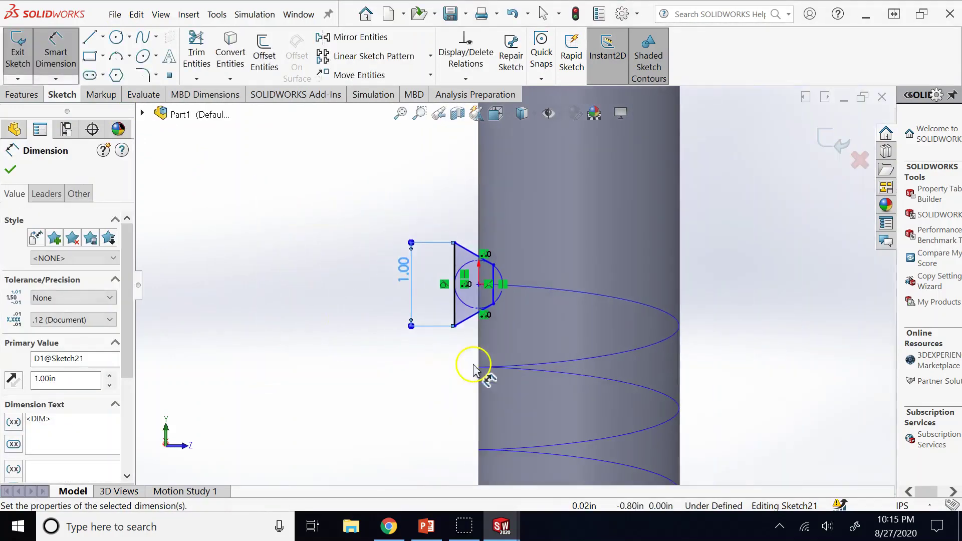
scroll(472, 365, "down", 3)
scroll(408, 242, "up", 1)
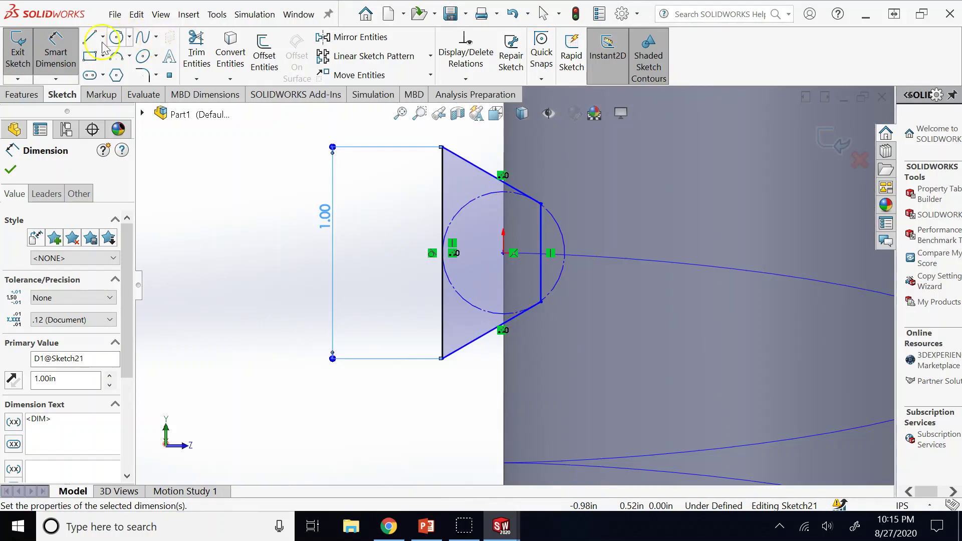
left_click(65, 55)
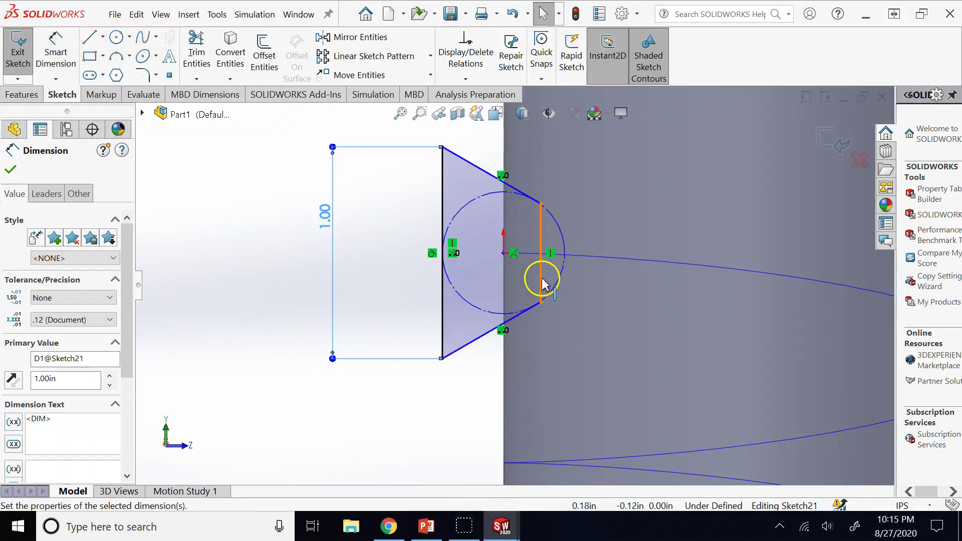
left_click_drag(543, 284, 606, 280)
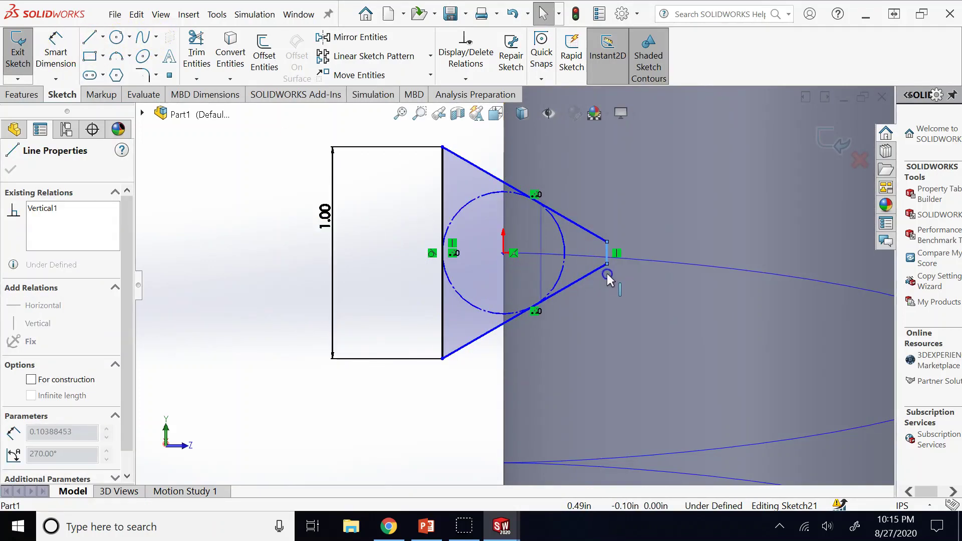
left_click(55, 52)
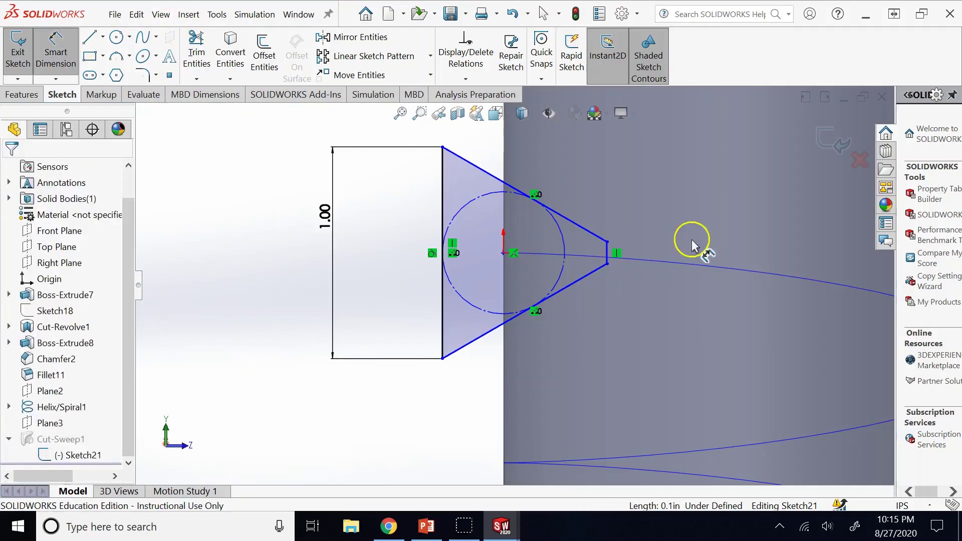
left_click(607, 253)
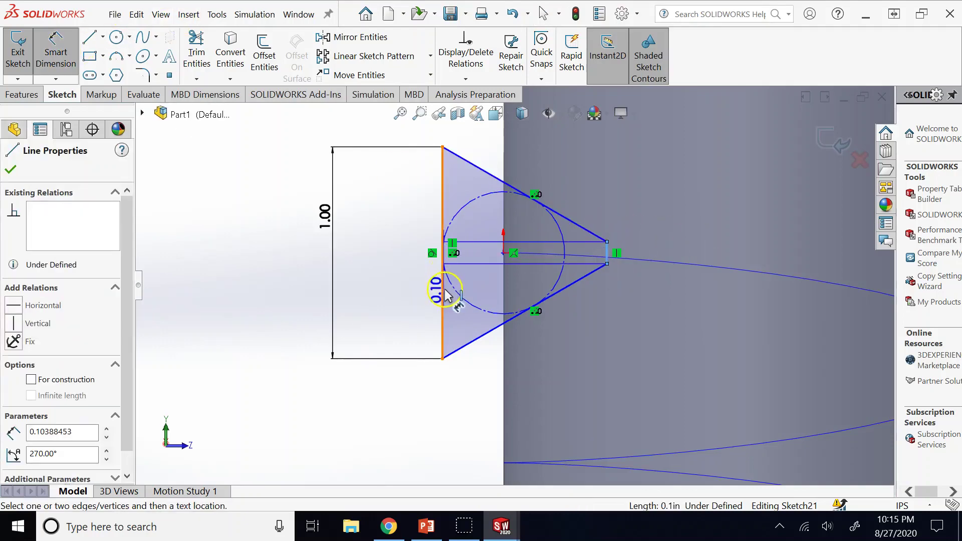
left_click(443, 293)
left_click(469, 416)
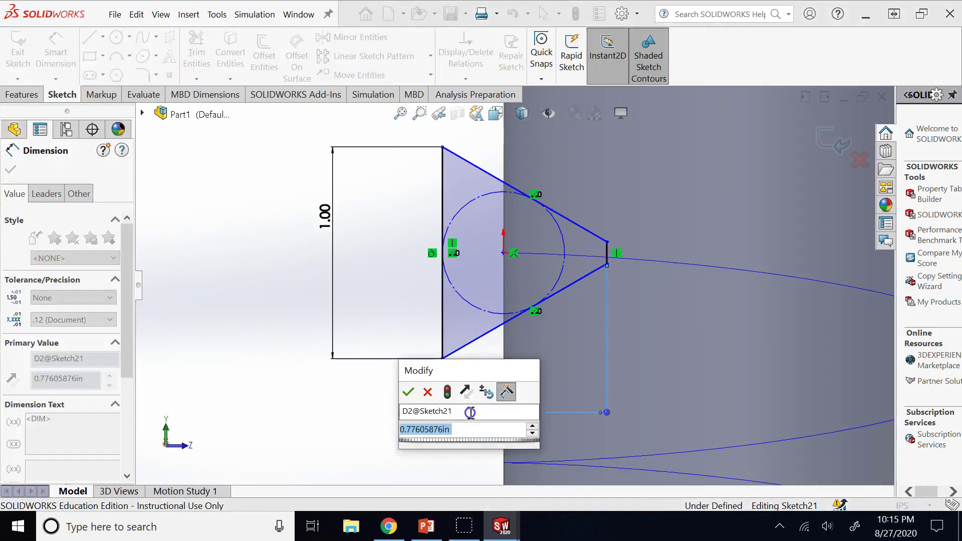
type("0.8")
key("Return")
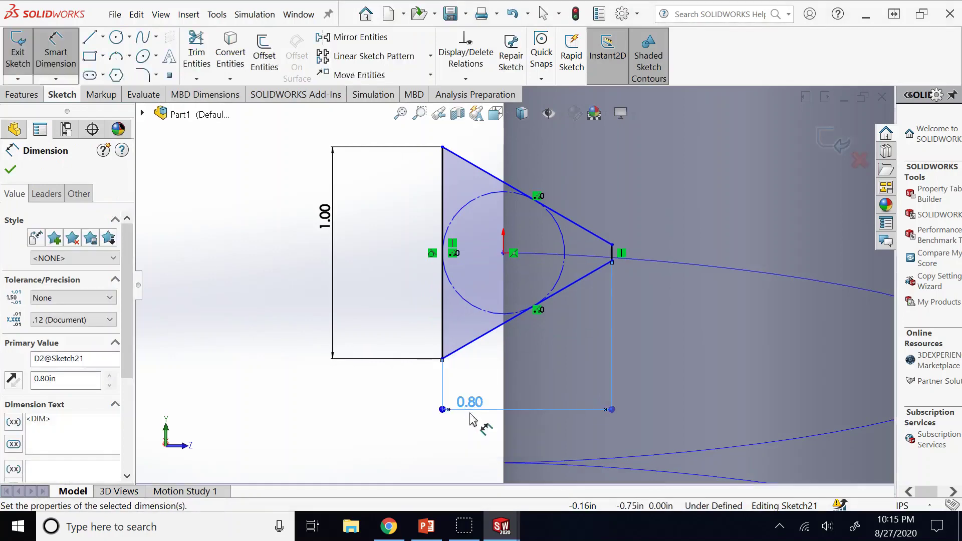
scroll(601, 333, "up", 4)
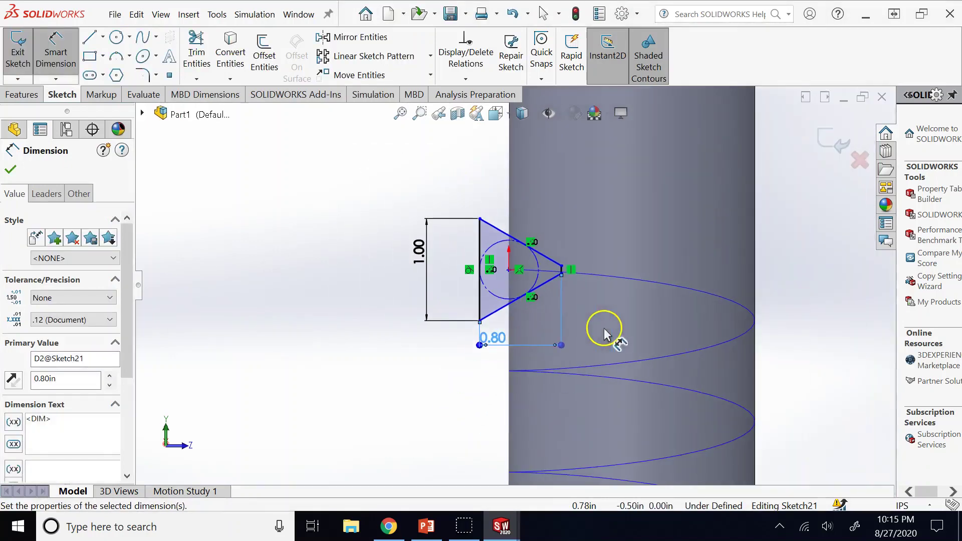
left_click(834, 142)
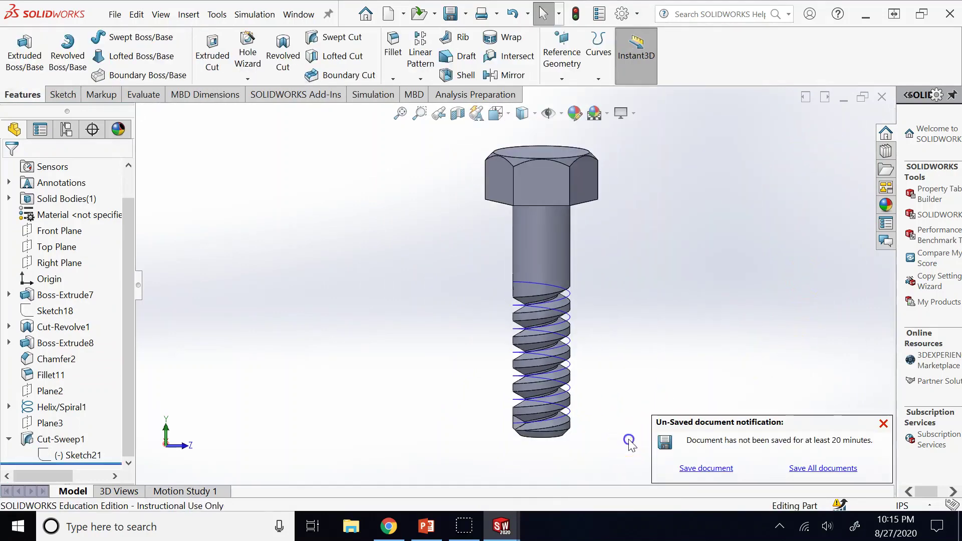
- Zoom and rotate around the bolt to inspect the cut thread
scroll(581, 396, "down", 6)
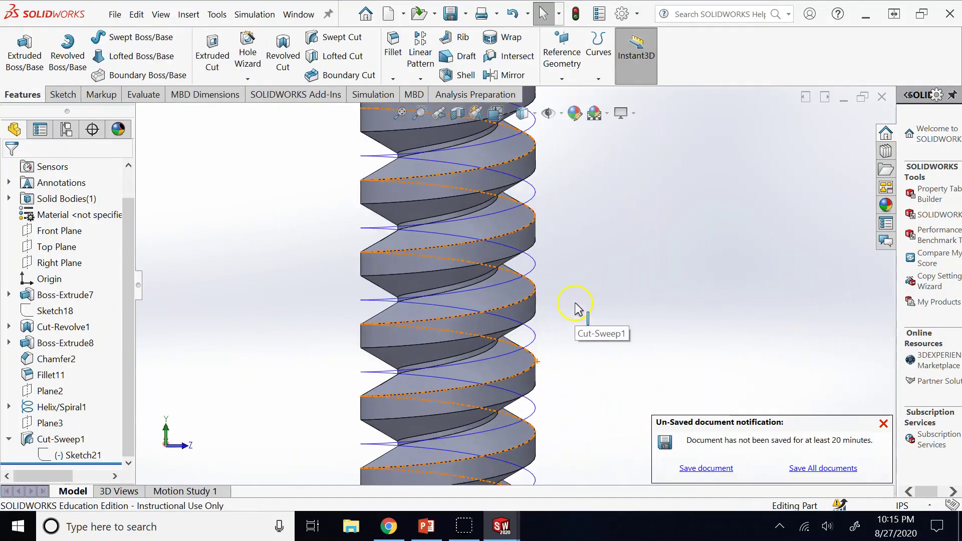
scroll(578, 308, "up", 1)
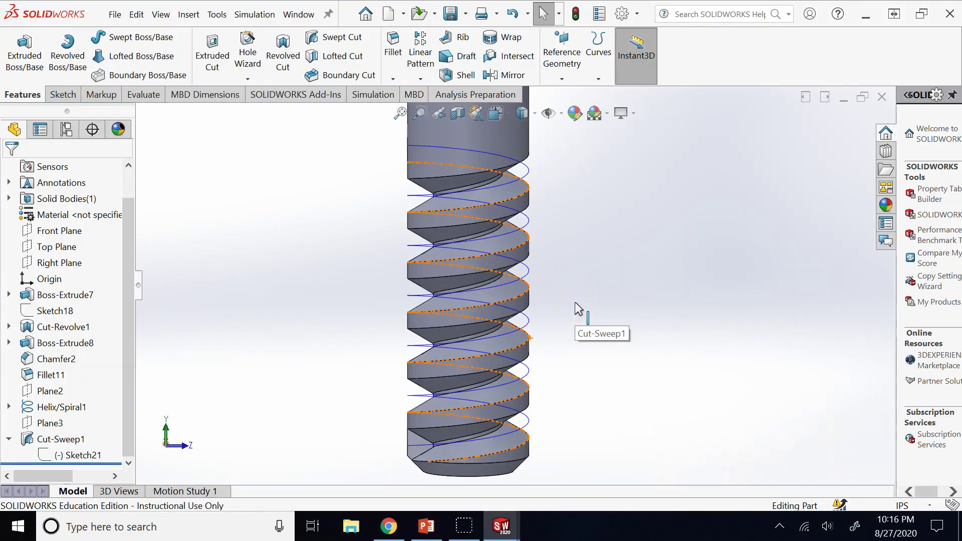
left_click(577, 305)
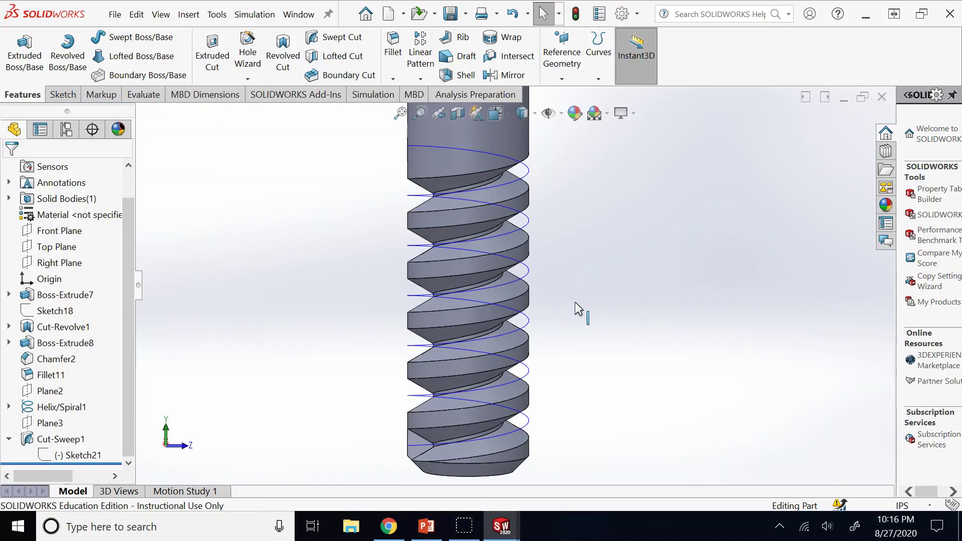
key("Left")
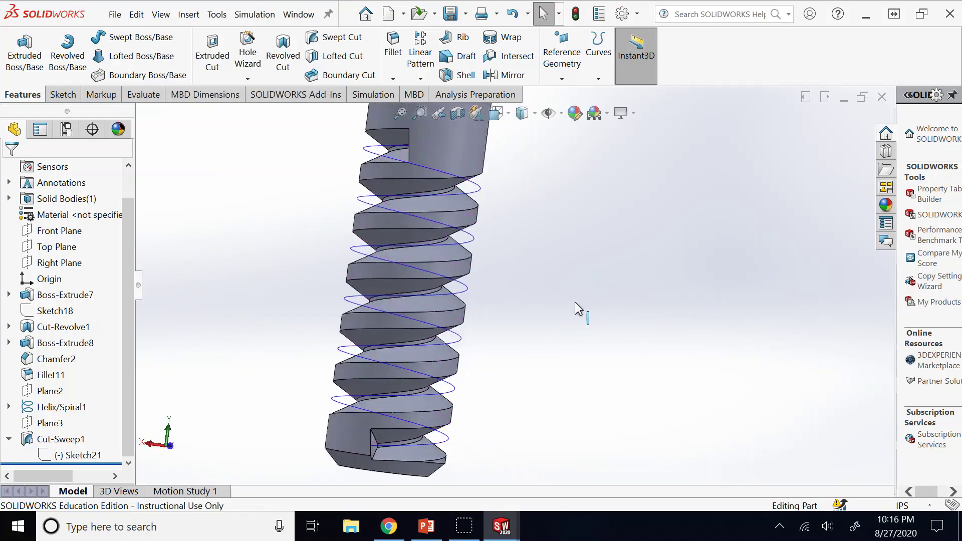
key("Left")
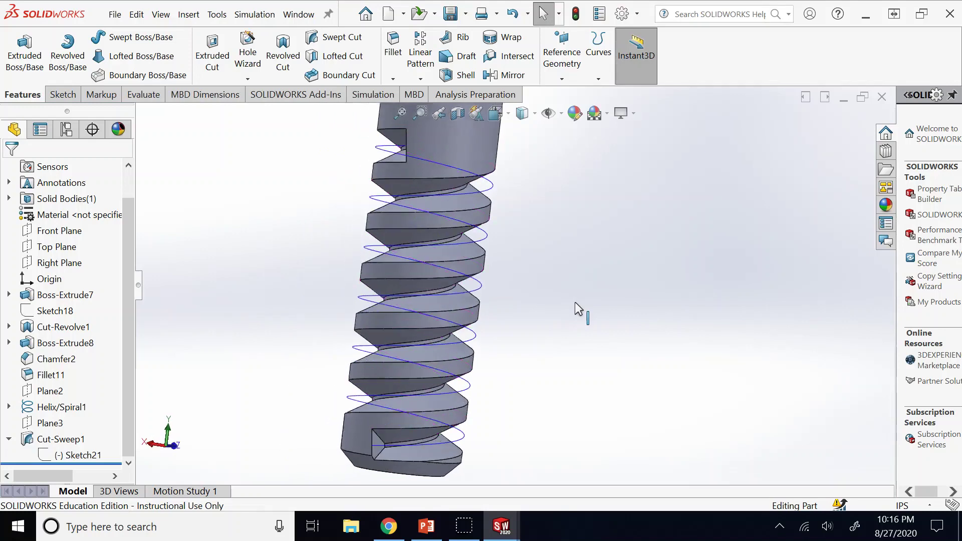
key("Left")
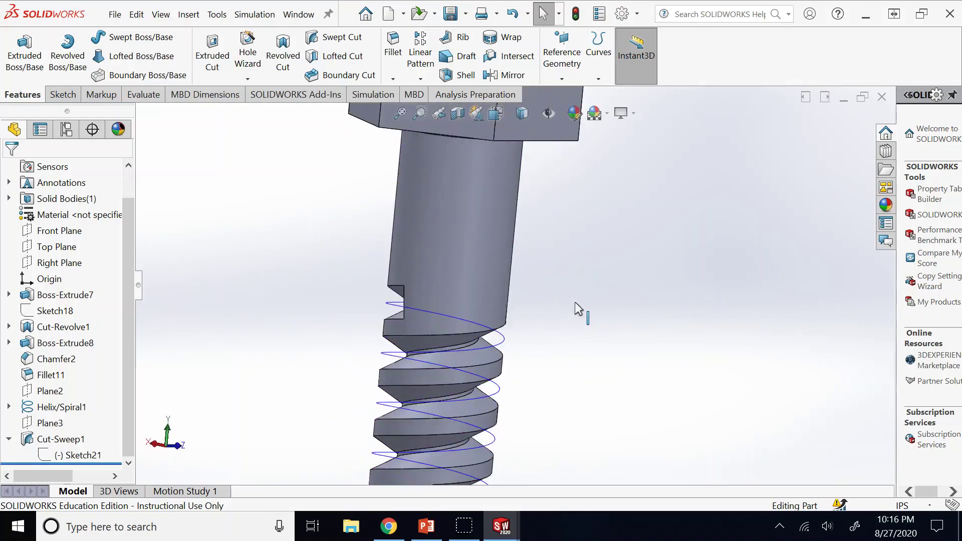
- Fit the bolt in view and reopen the thread profile Sketch21 for editing
key("f")
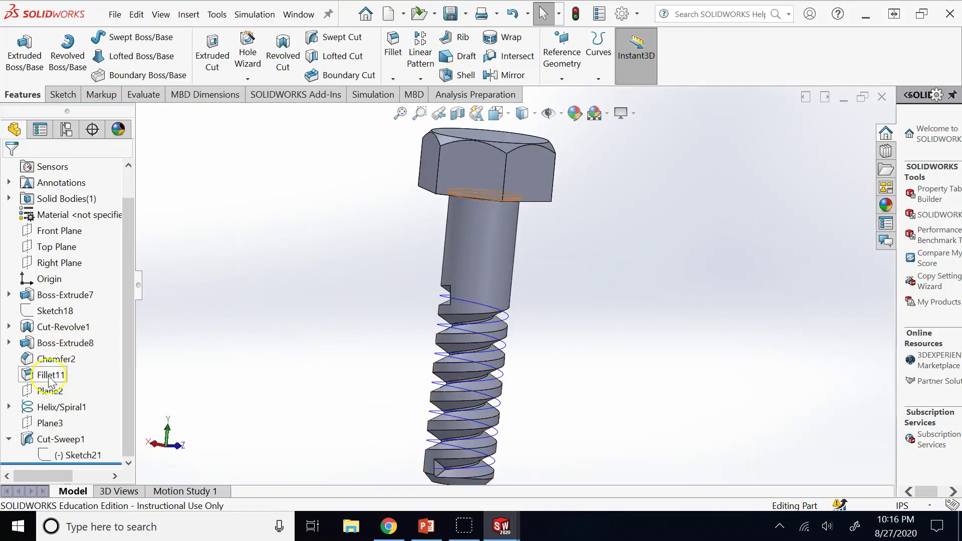
left_click(77, 455)
left_click(86, 417)
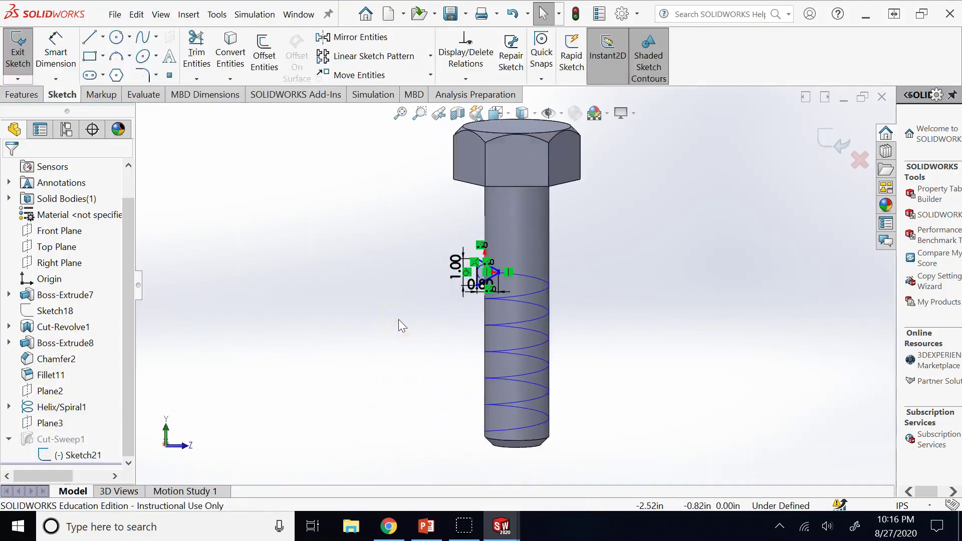
- Change the profile width from 0.80 to 0.866 and exit the sketch to rebuild Cut-Sweep1
scroll(462, 318, "down", 5)
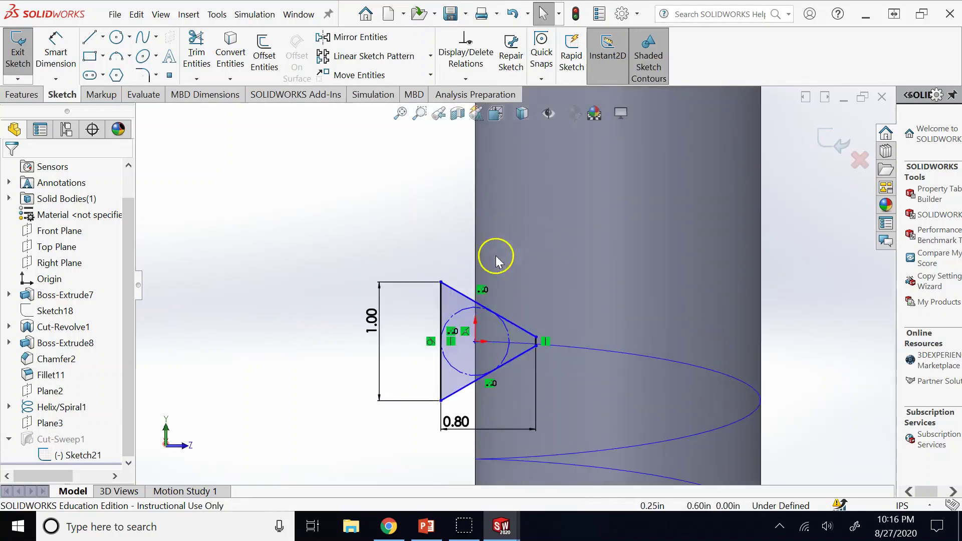
double_click(464, 430)
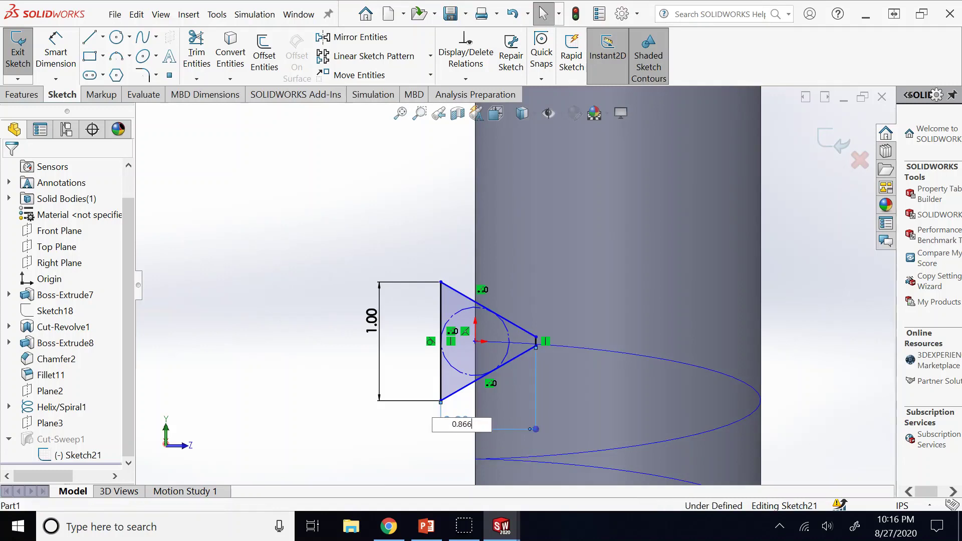
key("Return")
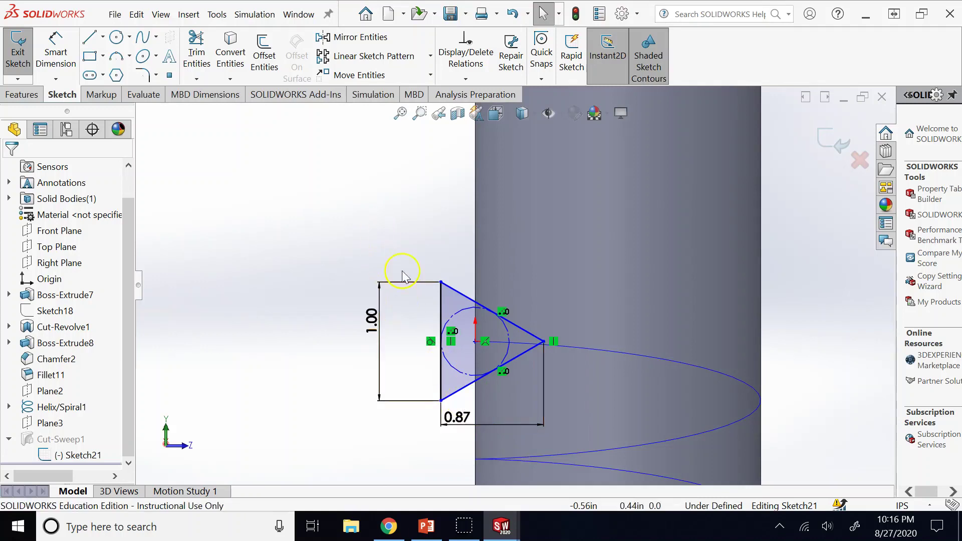
scroll(498, 413, "up", 3)
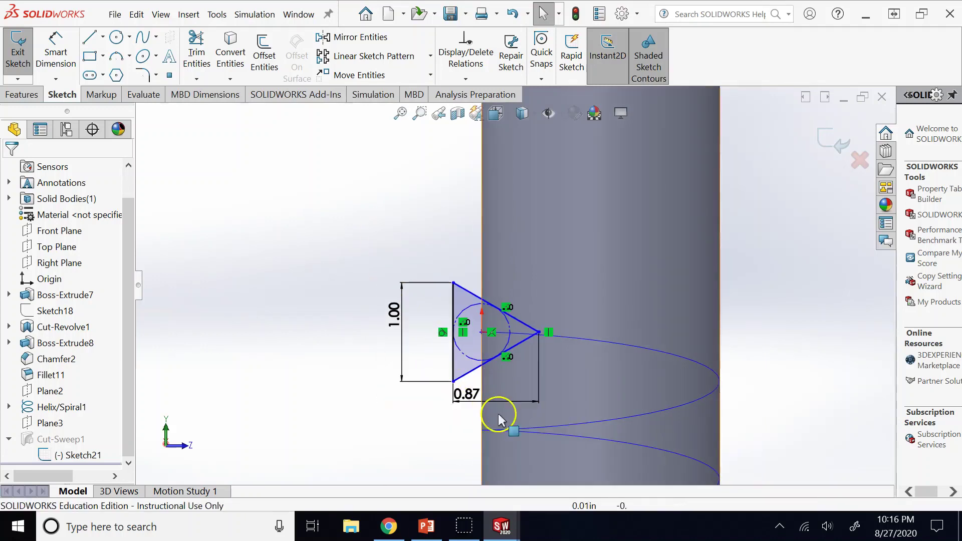
scroll(504, 349, "down", 4)
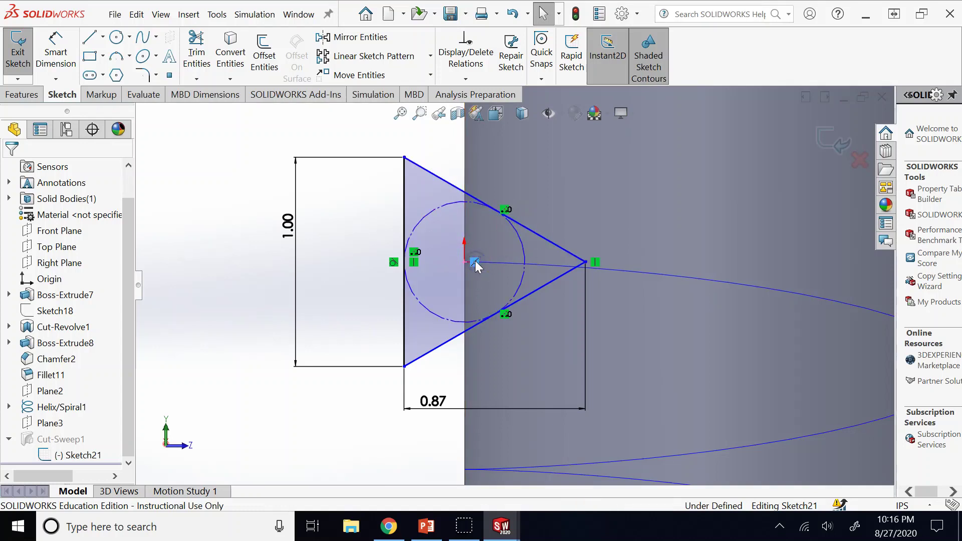
left_click(833, 143)
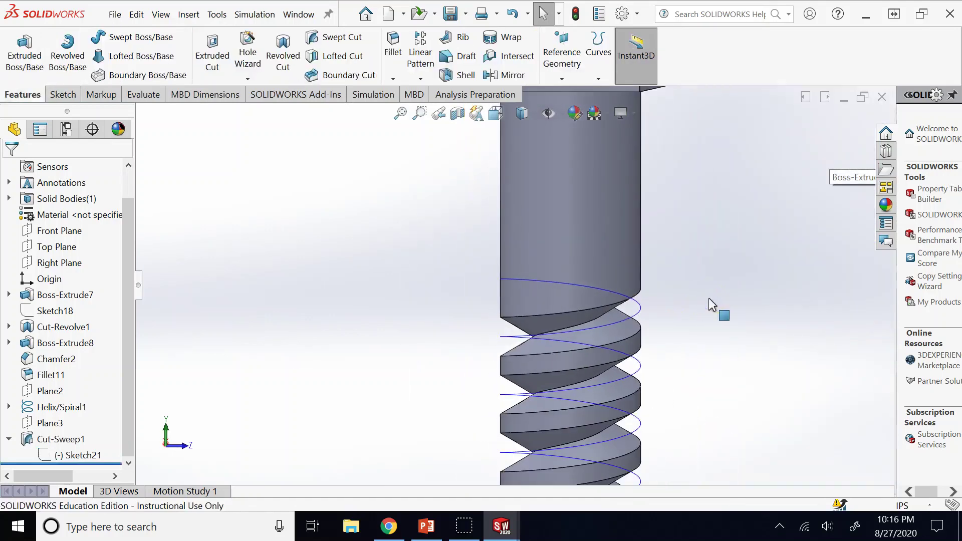
left_click(81, 454)
right_click(80, 454)
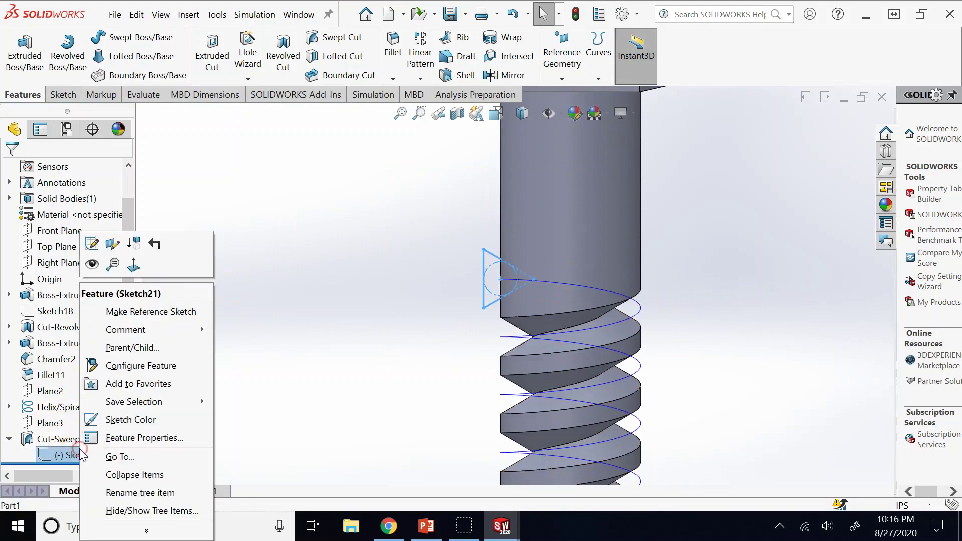
left_click(90, 262)
left_click(647, 268)
key("ctrl+1")
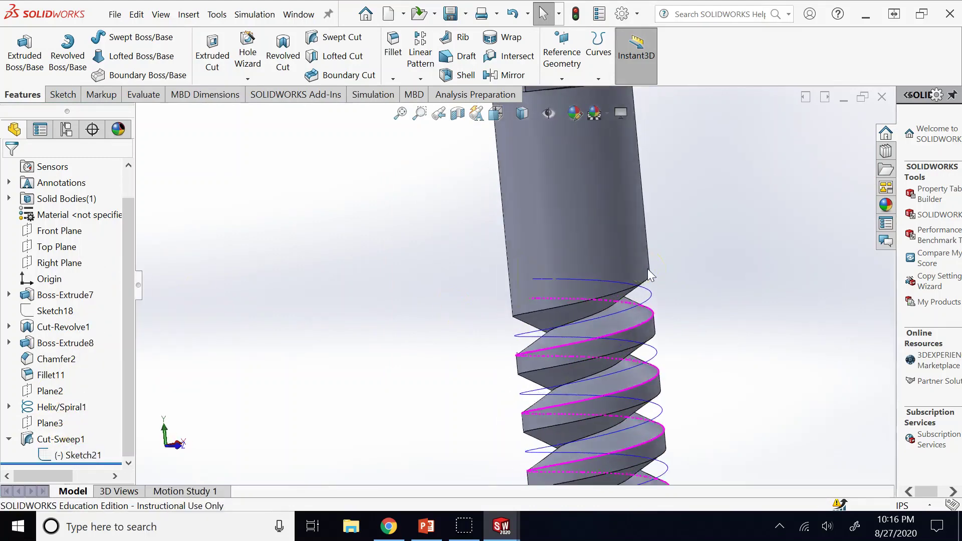
key("ctrl+4")
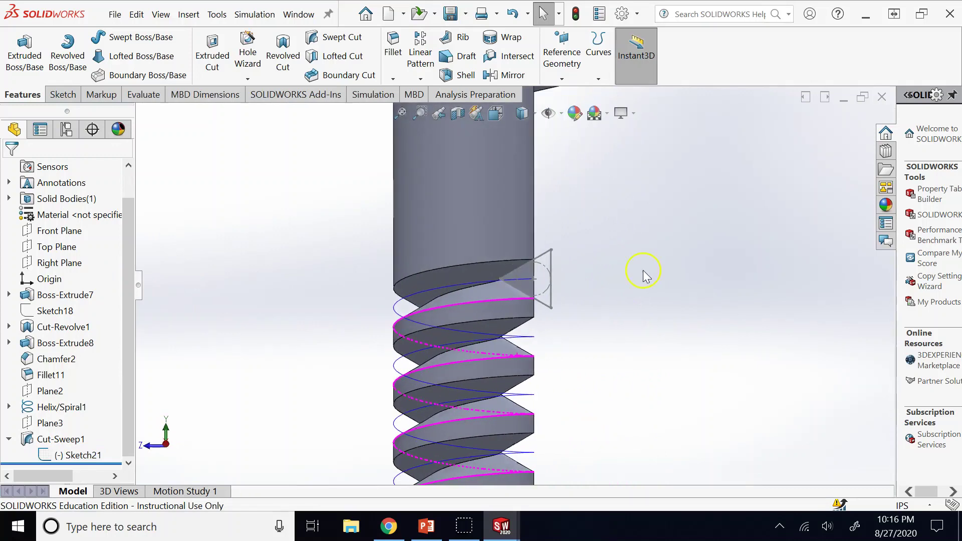
left_click(547, 307)
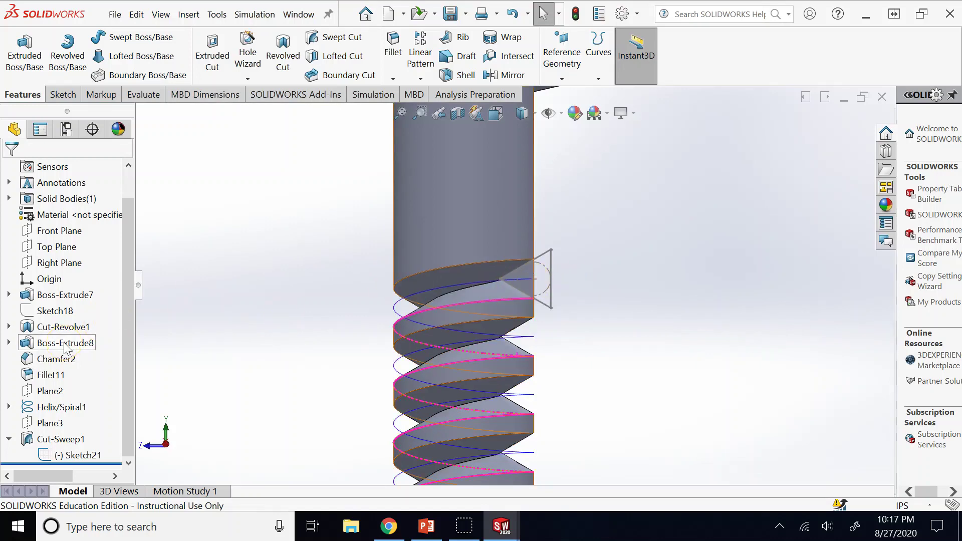
- Edit Sketch21 and drag the triangle's vertical edge right to shift the profile
left_click(75, 454)
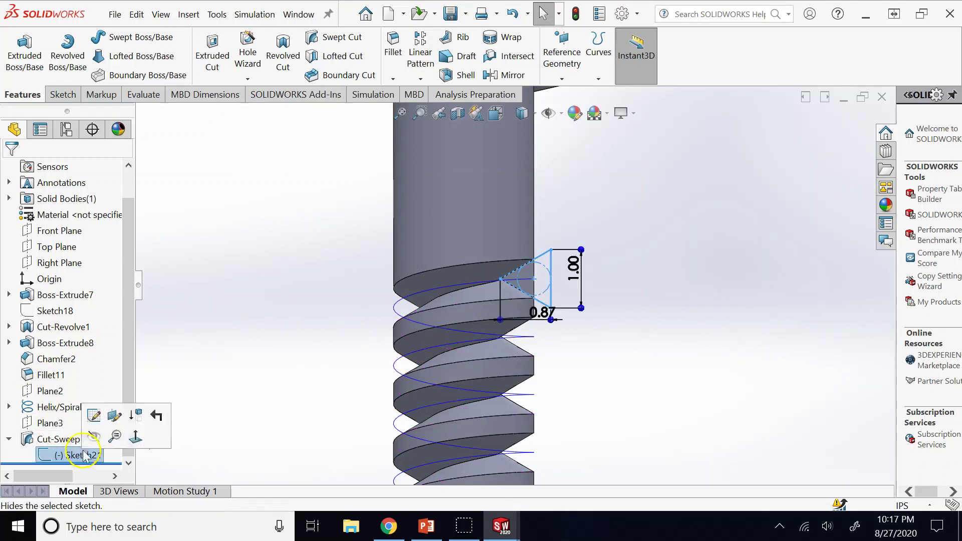
left_click(94, 420)
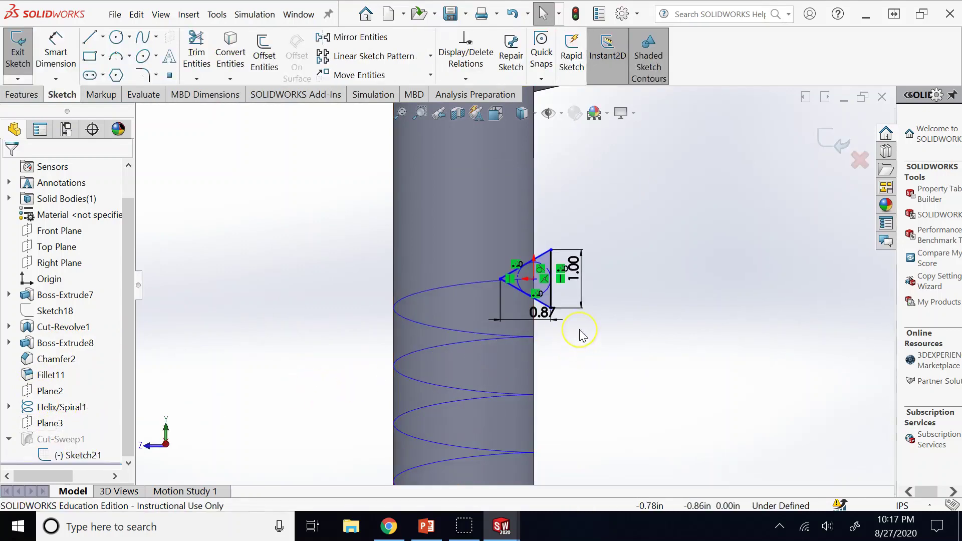
scroll(416, 233, "down", 5)
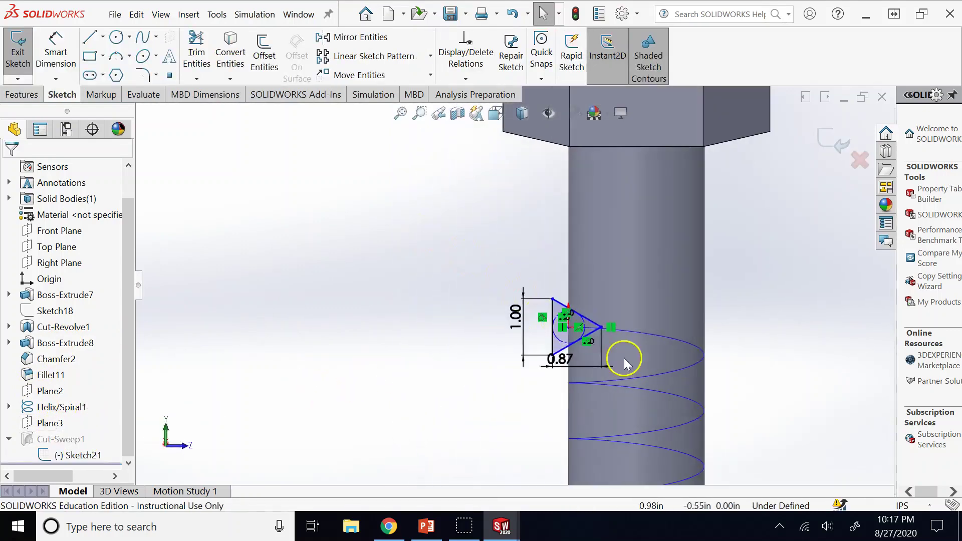
left_click(358, 193)
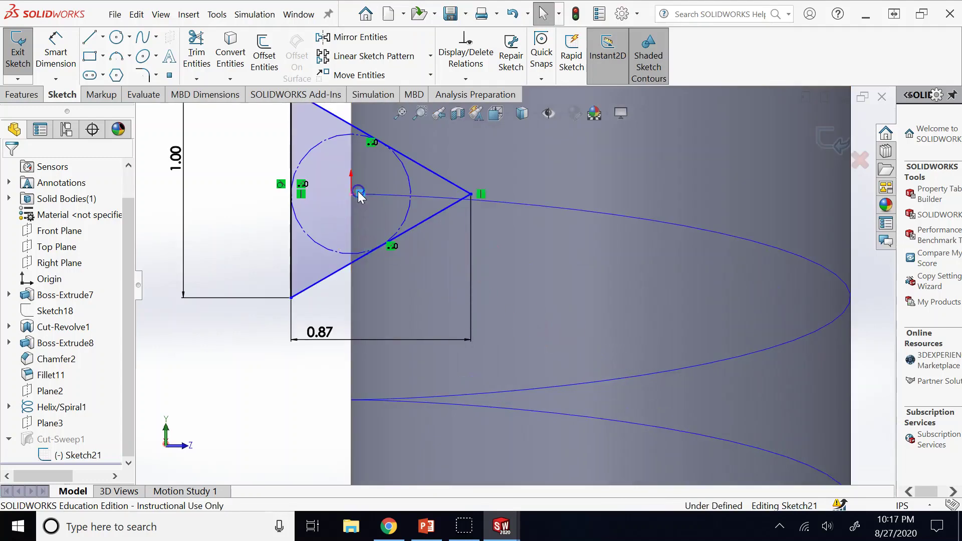
left_click(349, 250)
left_click(293, 239)
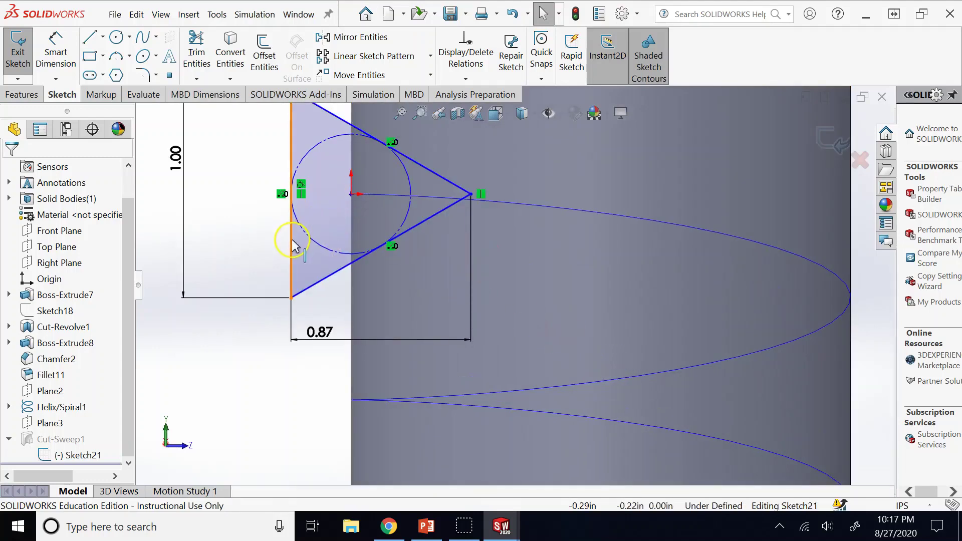
left_click_drag(292, 240, 315, 241)
scroll(513, 251, "up", 4)
- Exit the sketch to rebuild the thread cut, then fit and inspect the bolt
left_click(833, 140)
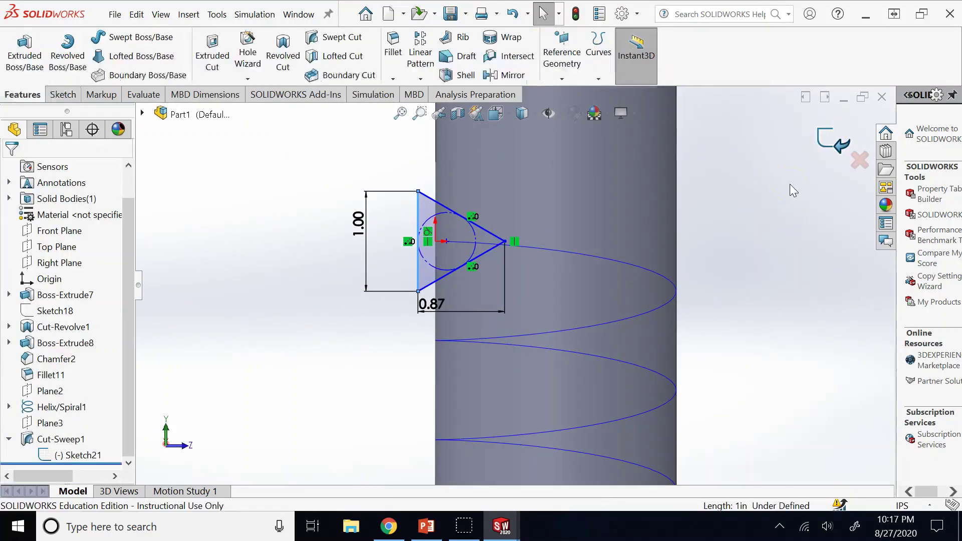
key("f")
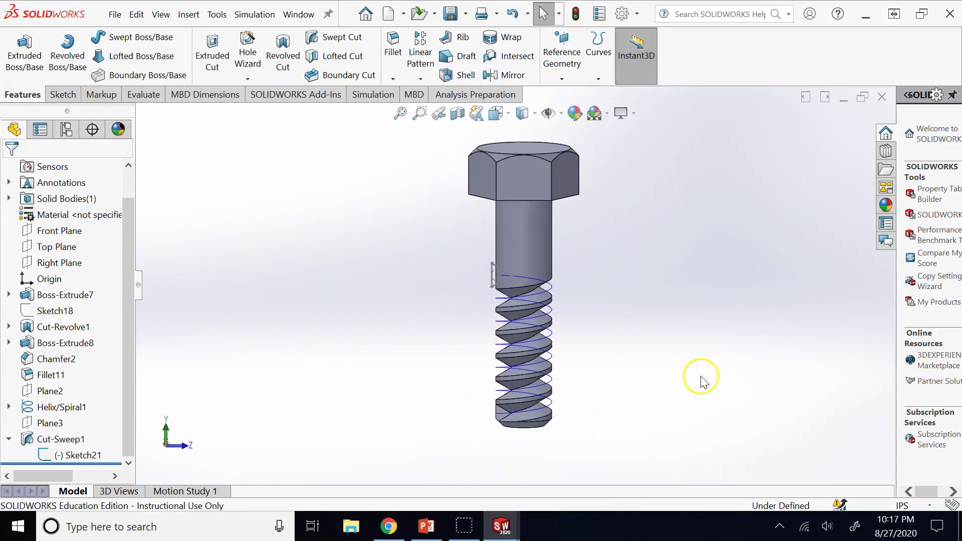
scroll(519, 378, "down", 5)
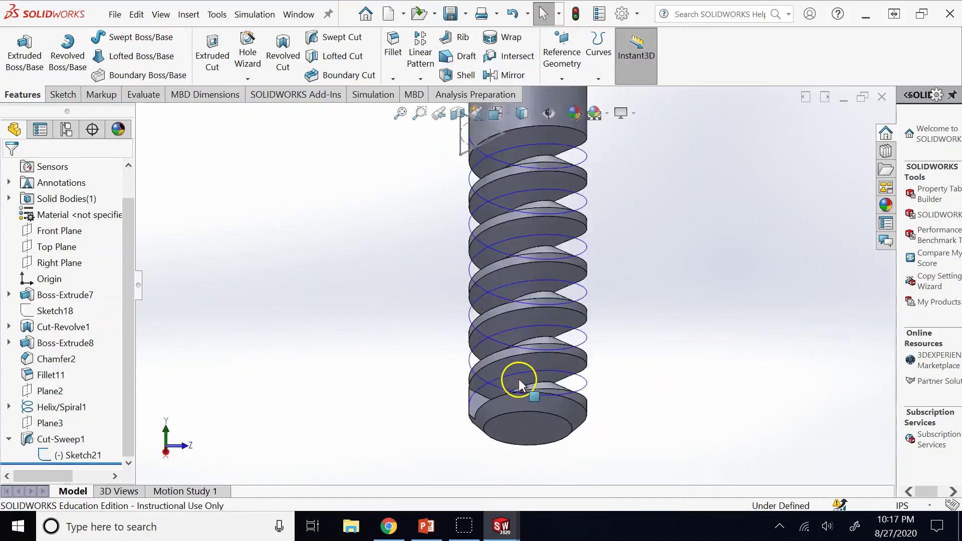
left_click(584, 339)
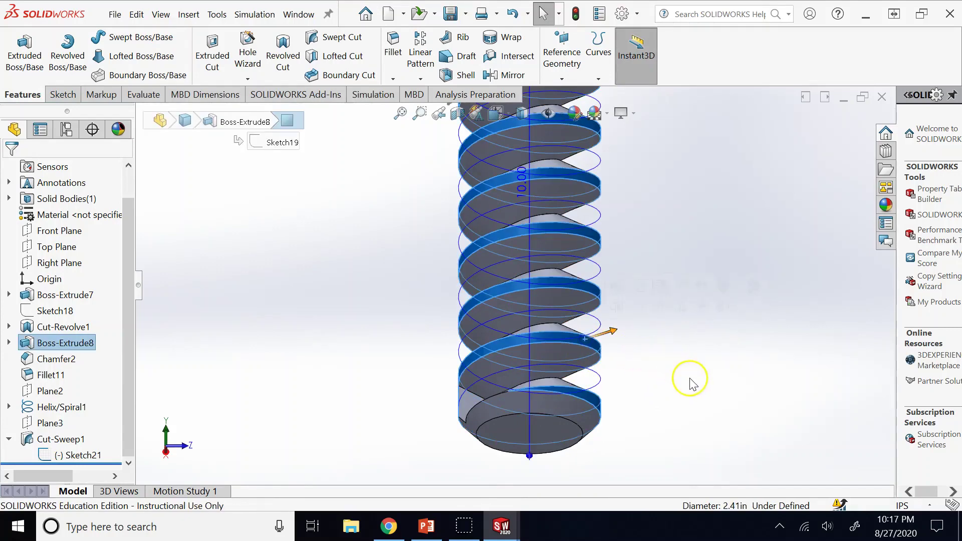
left_click(689, 381)
scroll(690, 382, "up", 3)
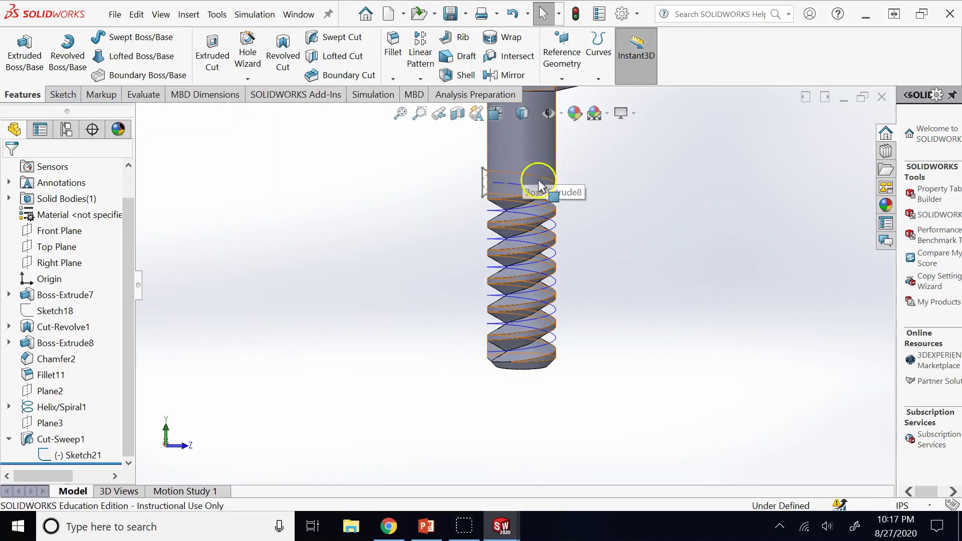
- Edit Helix/Spiral1 to a 0.50in pitch with 8 revolutions and apply it
left_click(80, 407)
left_click(92, 369)
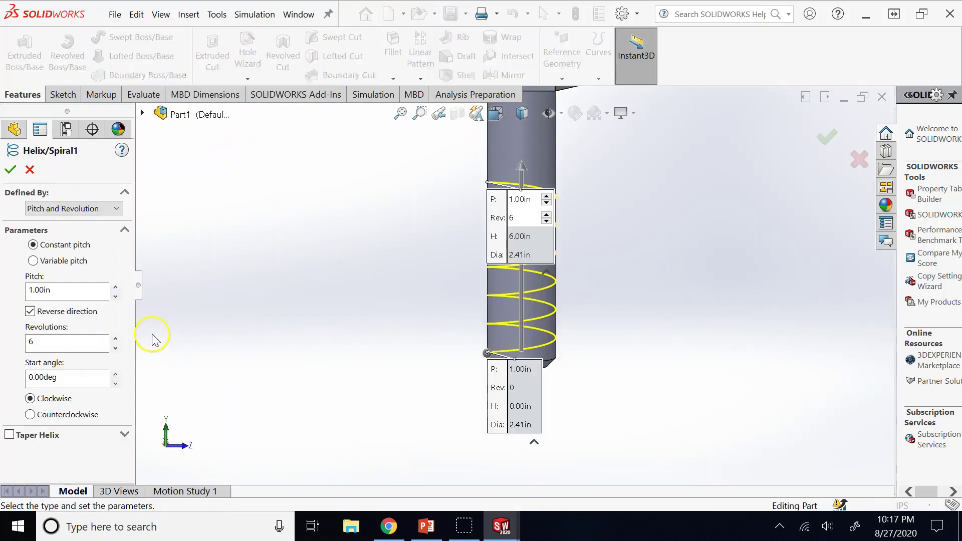
left_click(116, 297)
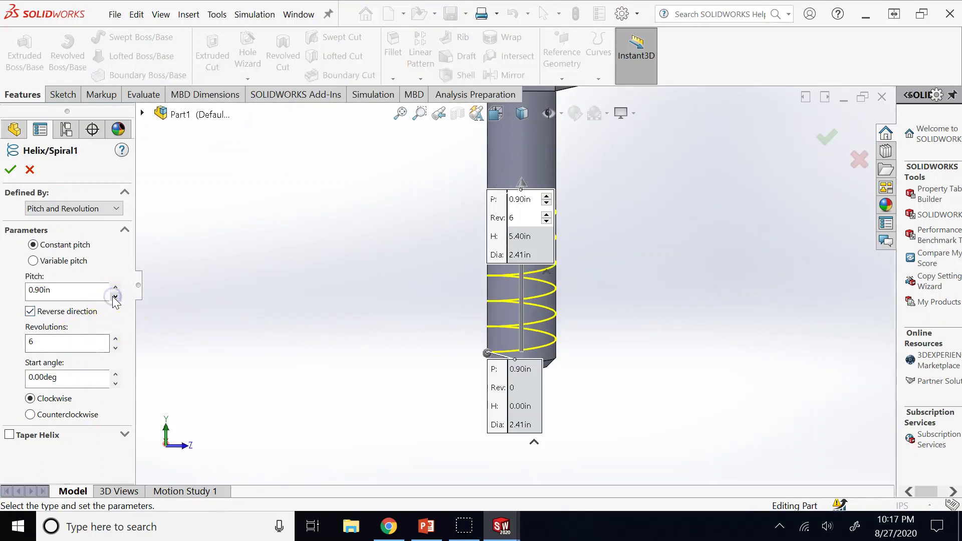
left_click(115, 296)
left_click(115, 296)
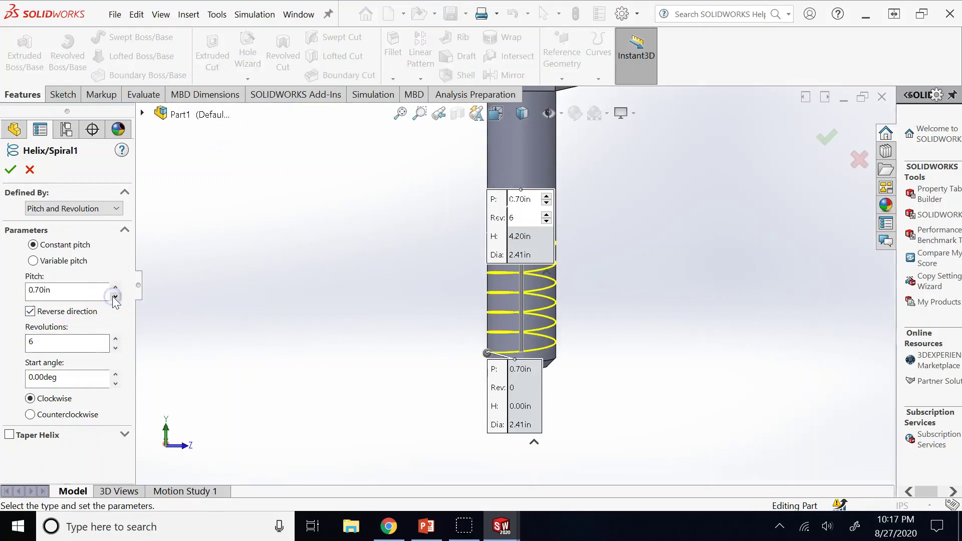
left_click(115, 297)
left_click(115, 296)
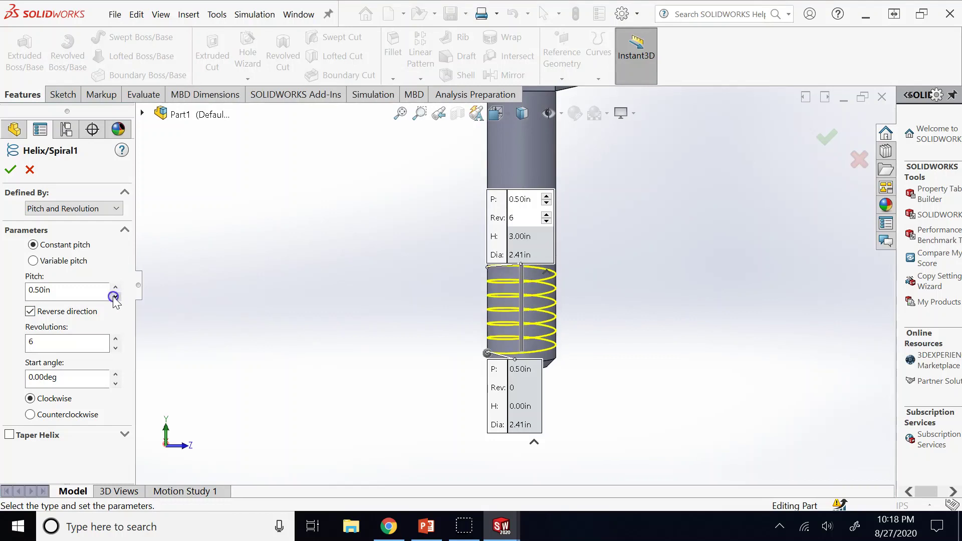
left_click_drag(116, 339, 120, 347)
left_click(10, 169)
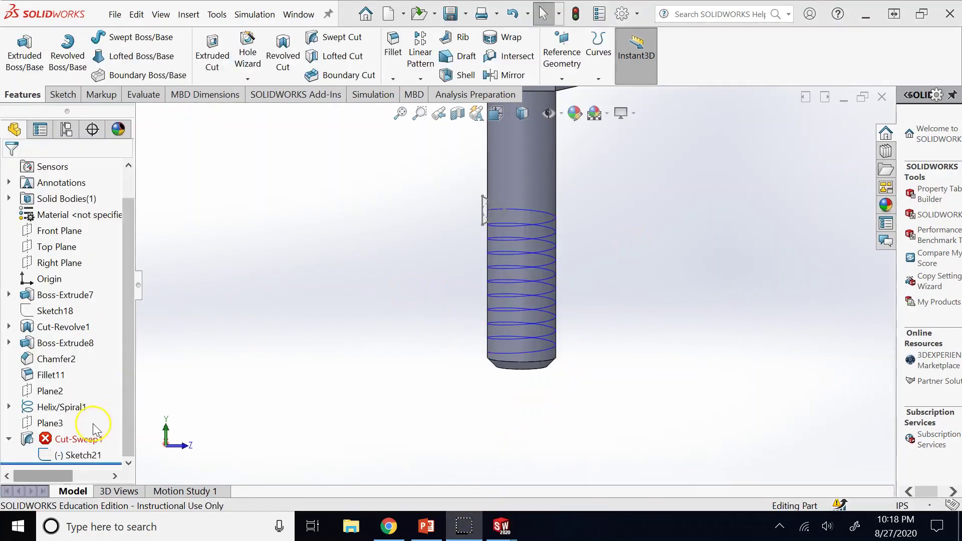
- Select Sketch21 and change the profile's 1.00 height to 0.43 (0.866*0.5)
right_click(67, 439)
left_click(204, 410)
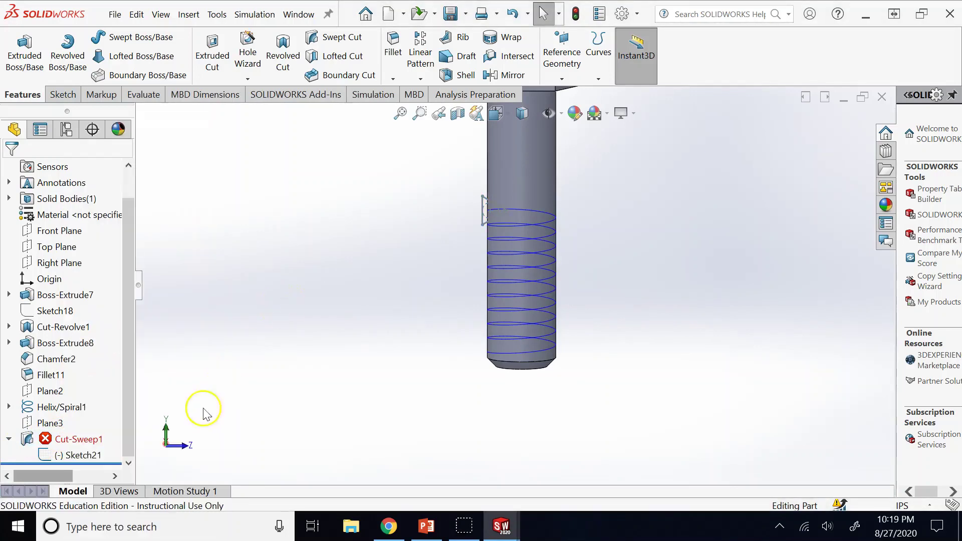
left_click(107, 453)
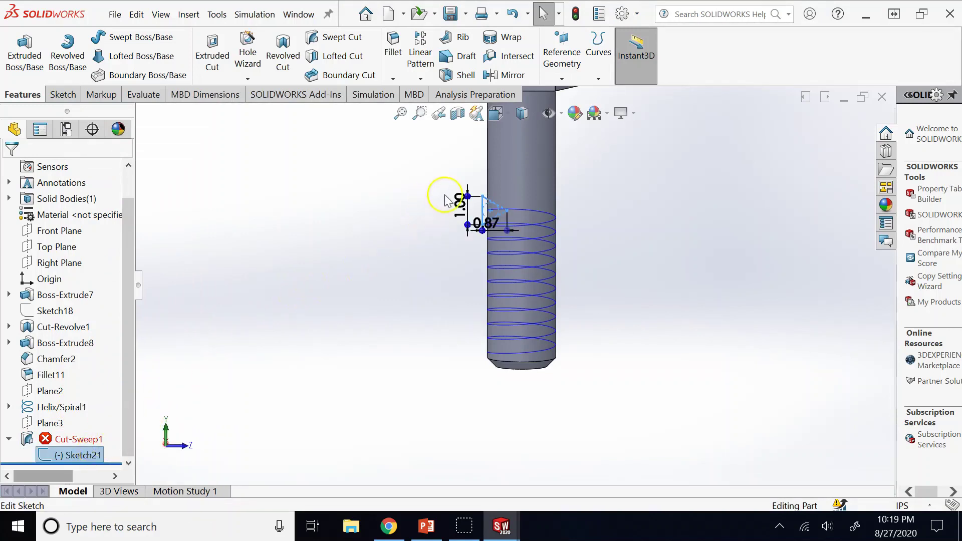
double_click(459, 203)
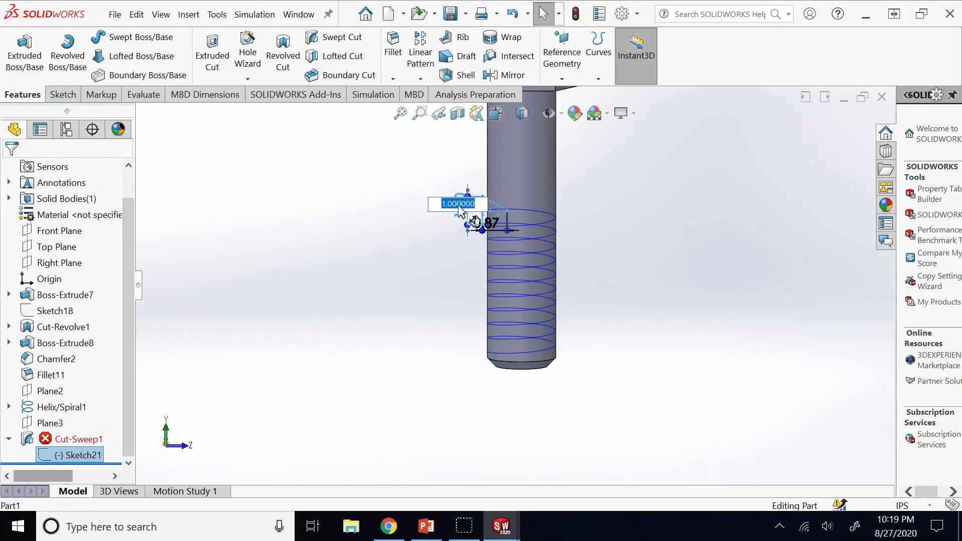
type("0.866*0.5")
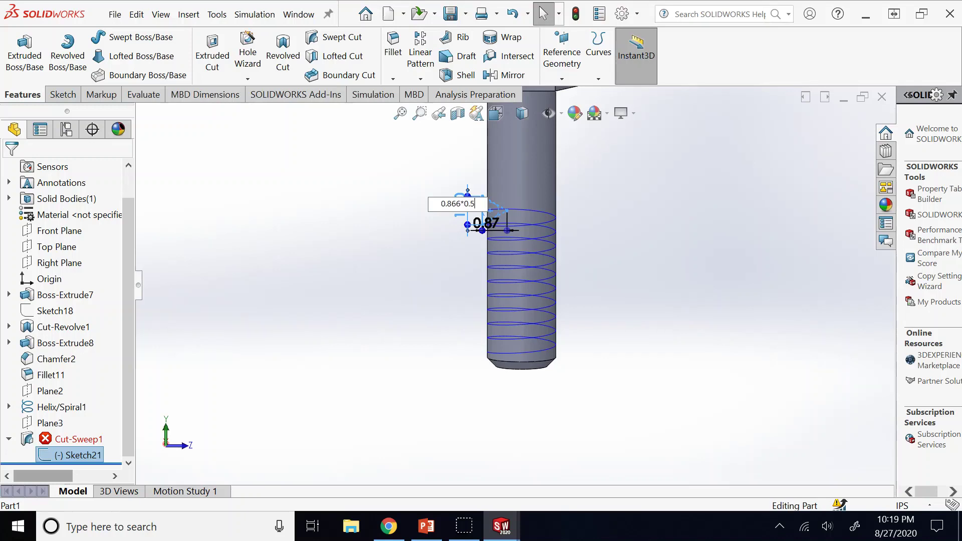
key("Return")
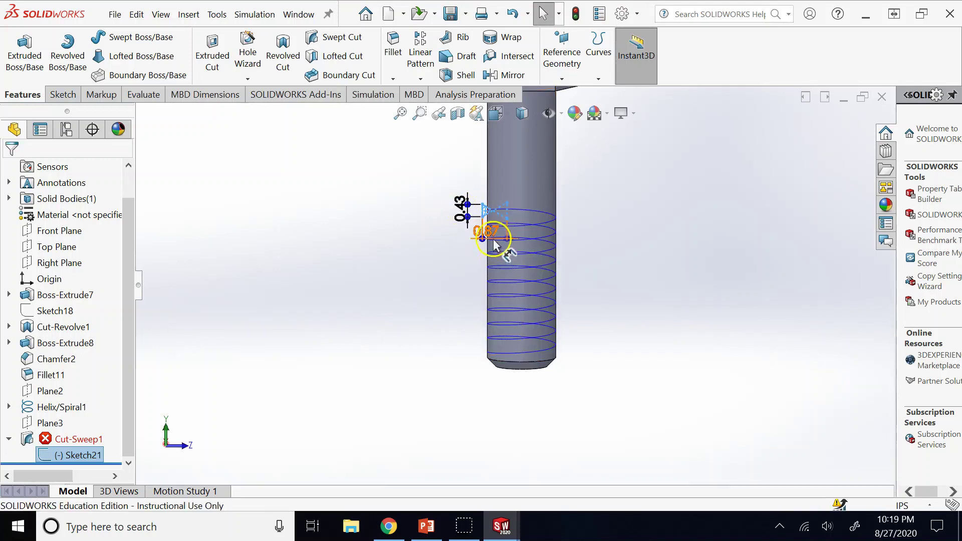
- Change the profile width from 0.87 to 0.4, leaving Sketch21's name unchanged
double_click(485, 231)
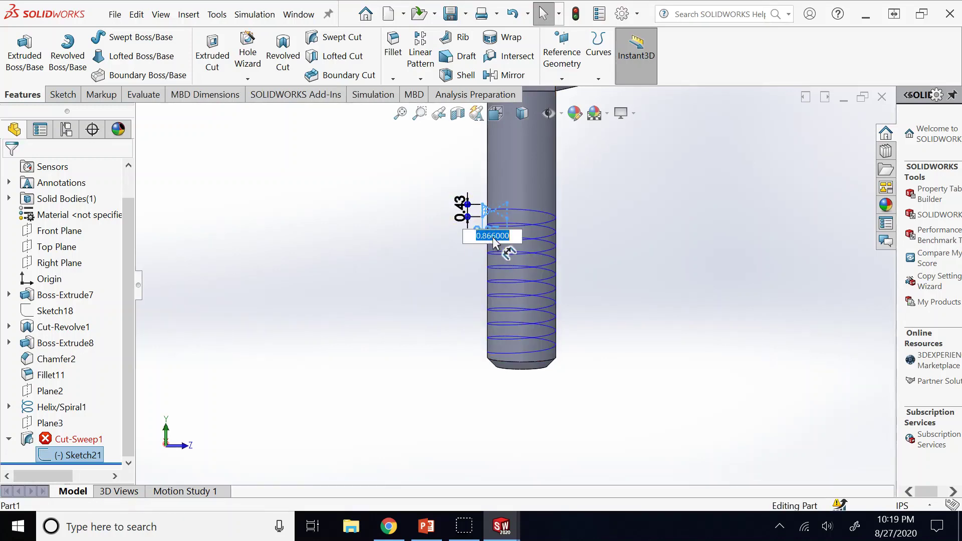
type("0.")
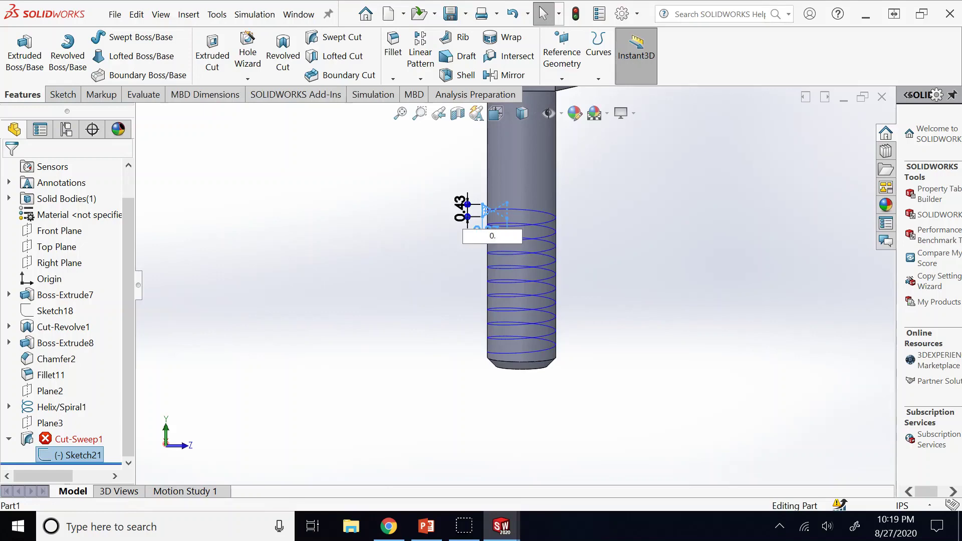
type("4")
key("Return")
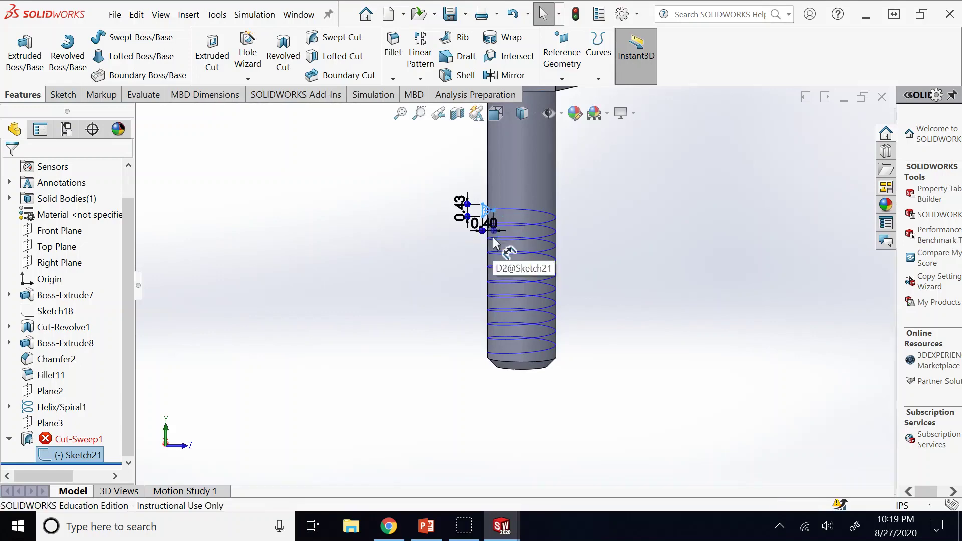
scroll(512, 265, "down", 5)
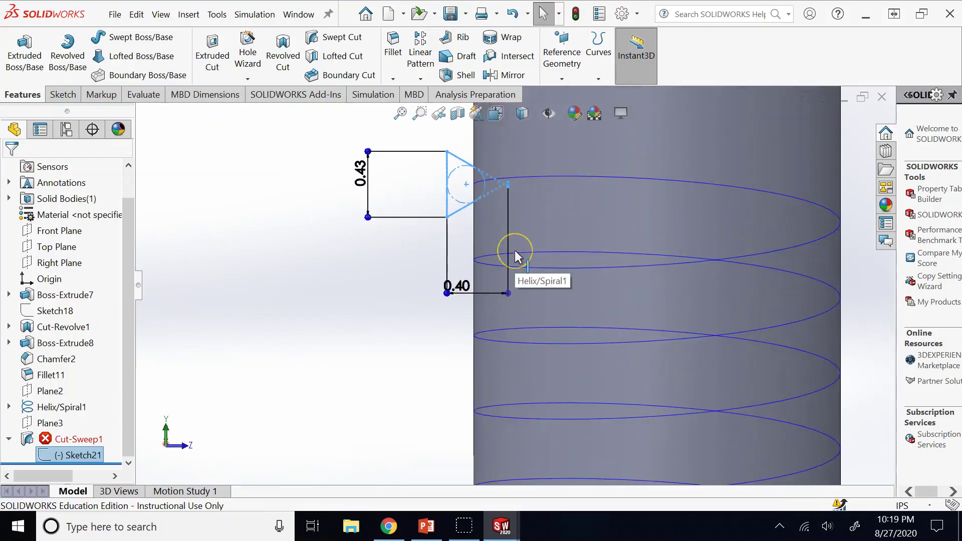
scroll(511, 246, "down", 4)
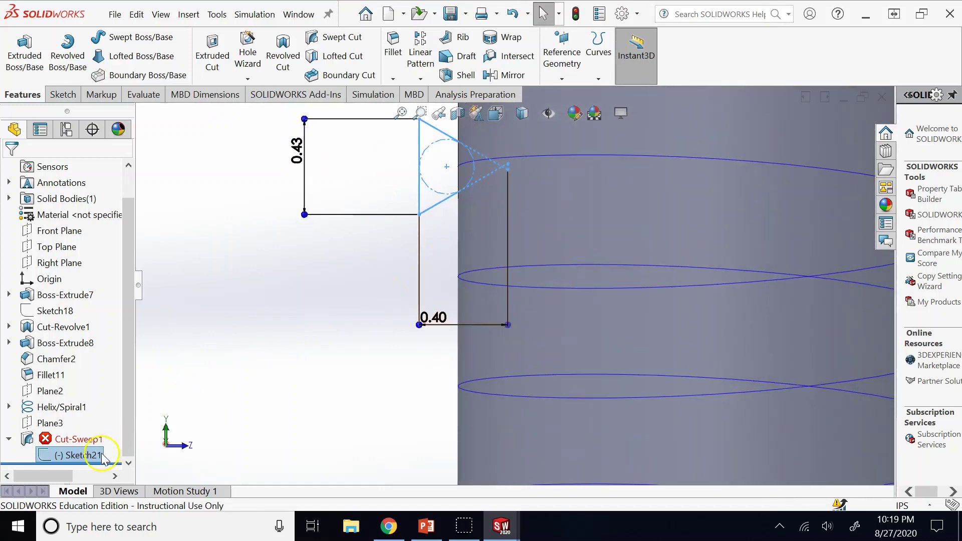
left_click(85, 454)
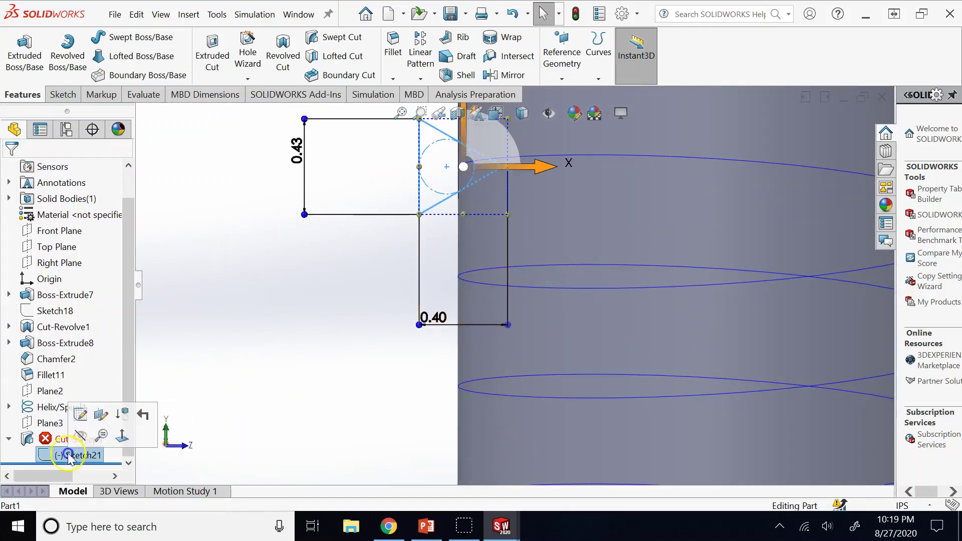
left_click(35, 457)
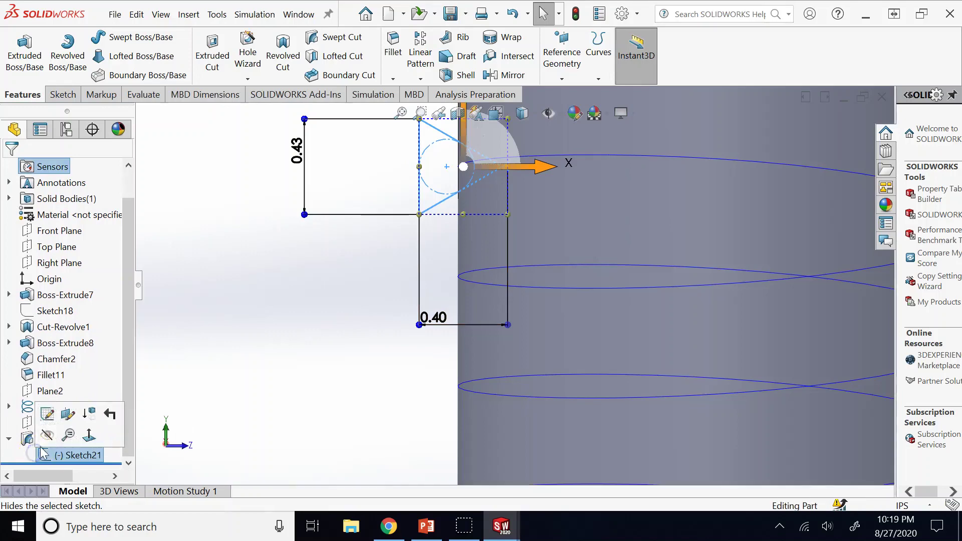
- Shift the triangular profile left and set its width dimension to 0.32
left_click(34, 425)
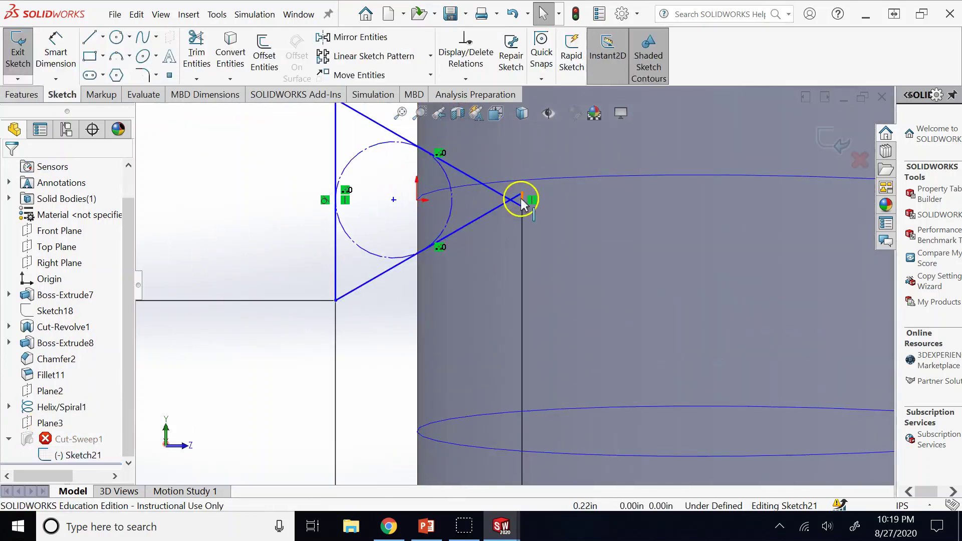
mouse_move(519, 198)
left_mouse_down()
mouse_move(505, 208)
mouse_move(546, 201)
left_mouse_up()
scroll(412, 369, "up", 3)
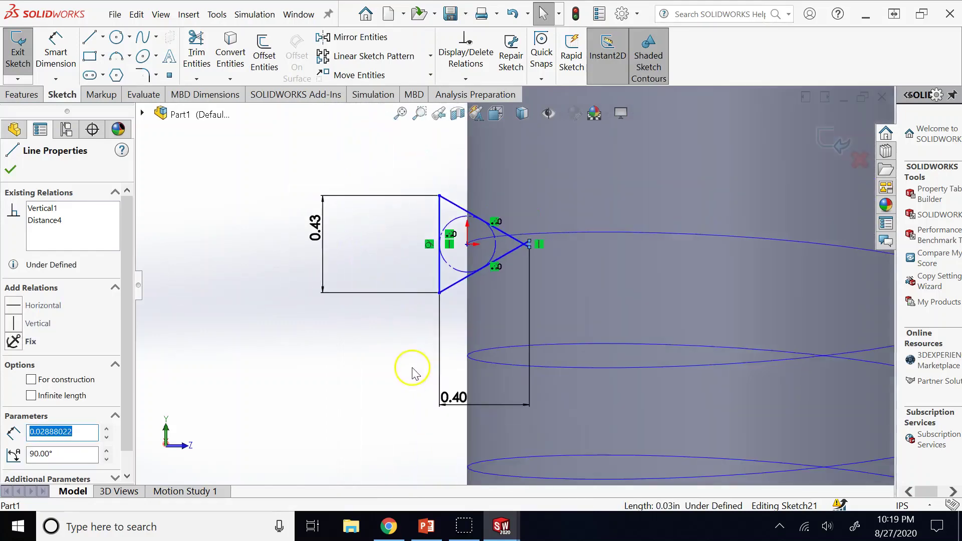
double_click(457, 394)
type(".3")
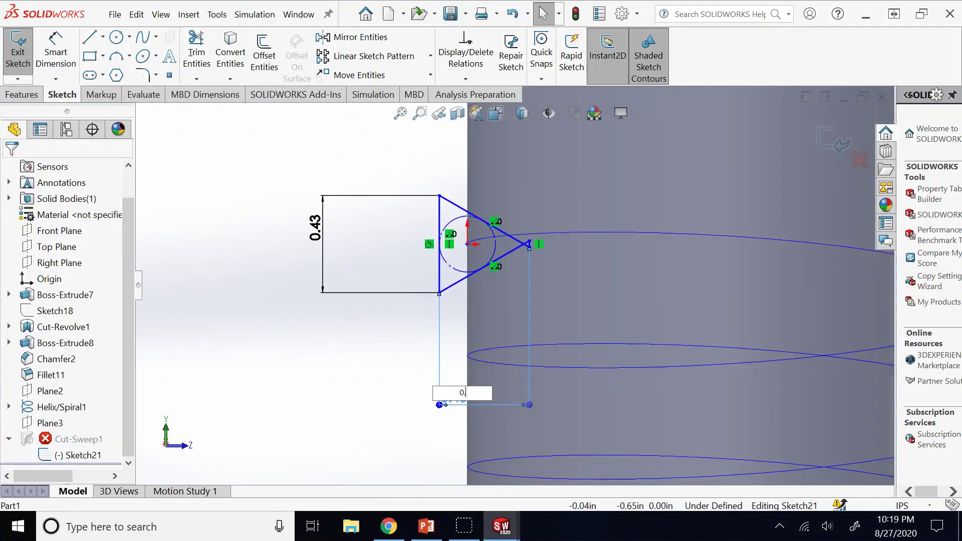
key("Return")
scroll(500, 337, "up", 3)
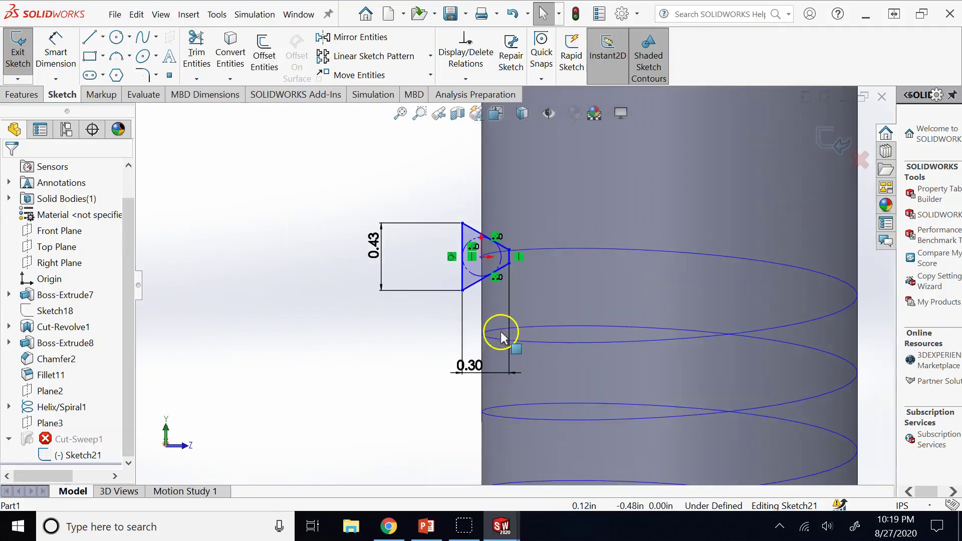
double_click(456, 368)
type("0")
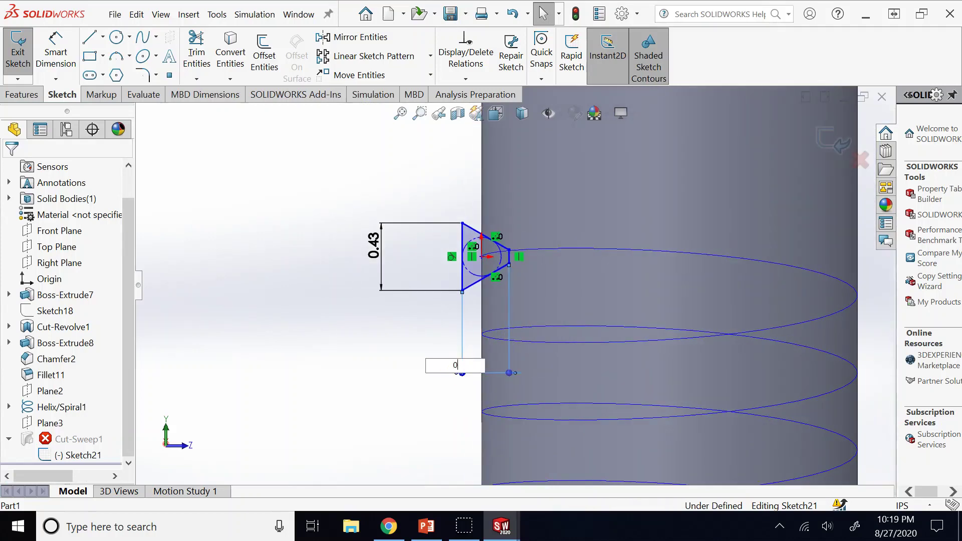
type(".32")
key("Return")
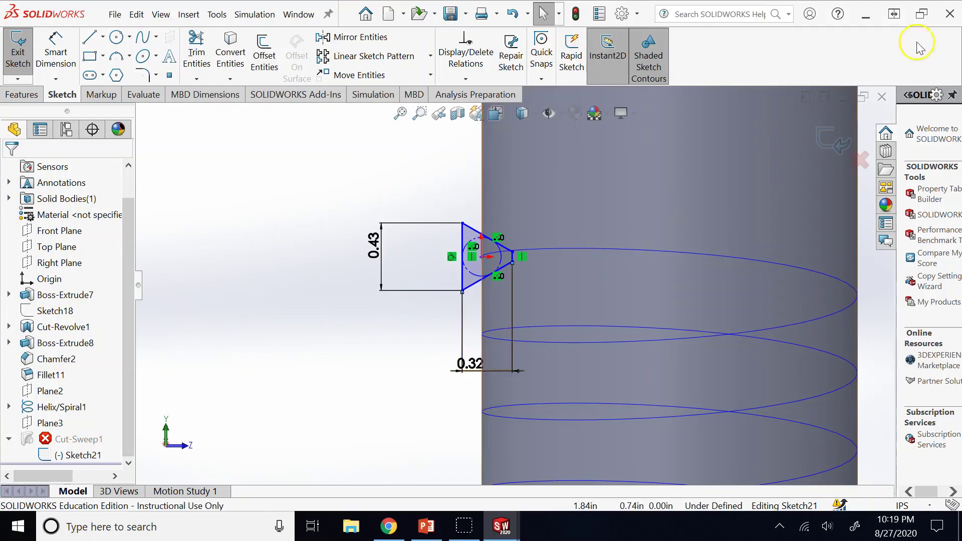
- Exit the sketch to rebuild Cut-Sweep1 and rotate the view to inspect the threads
left_click(845, 145)
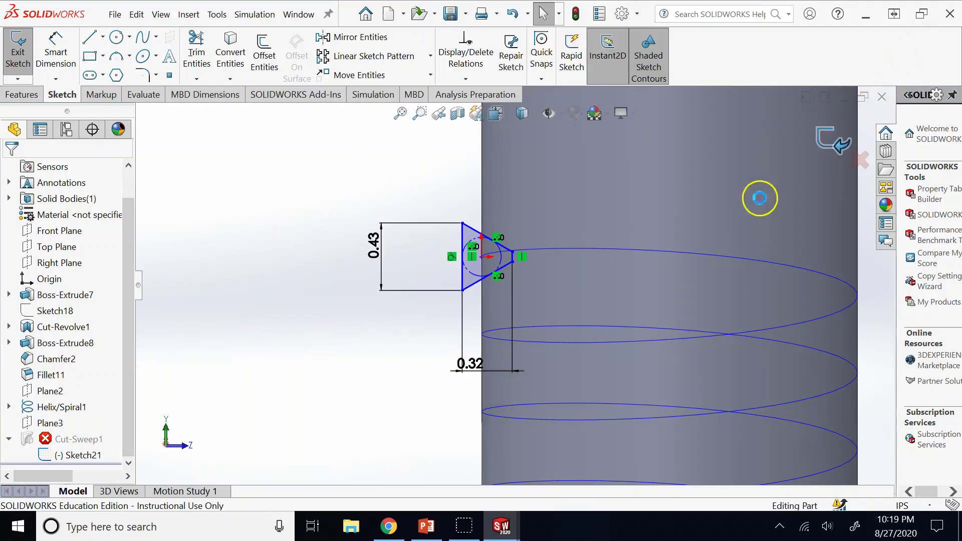
scroll(468, 370, "up", 5)
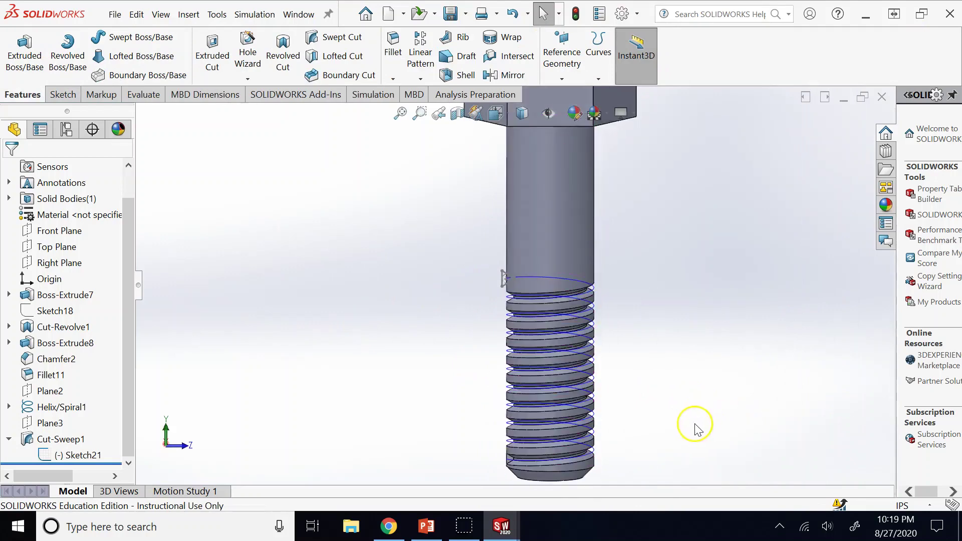
scroll(557, 406, "down", 3)
scroll(607, 401, "up", 4)
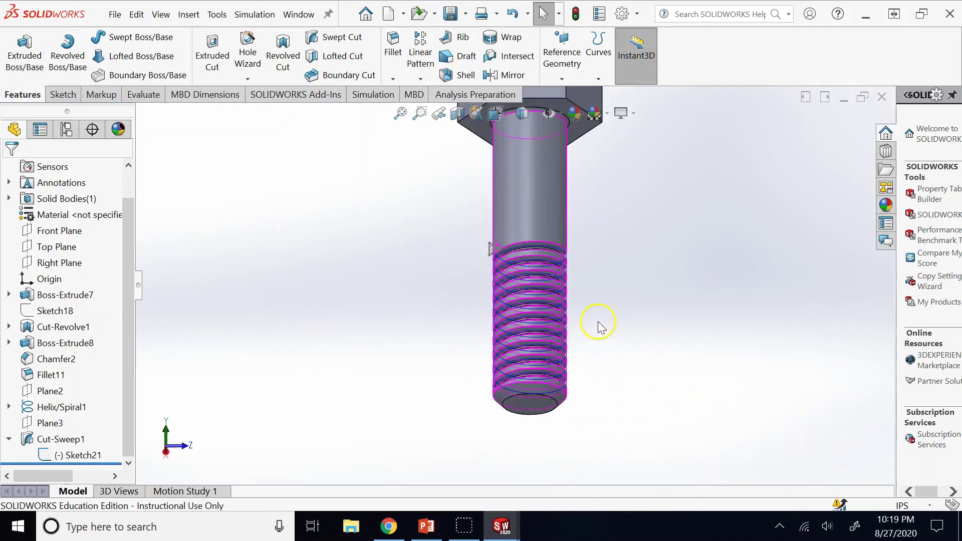
scroll(504, 288, "down", 3)
left_click(621, 317)
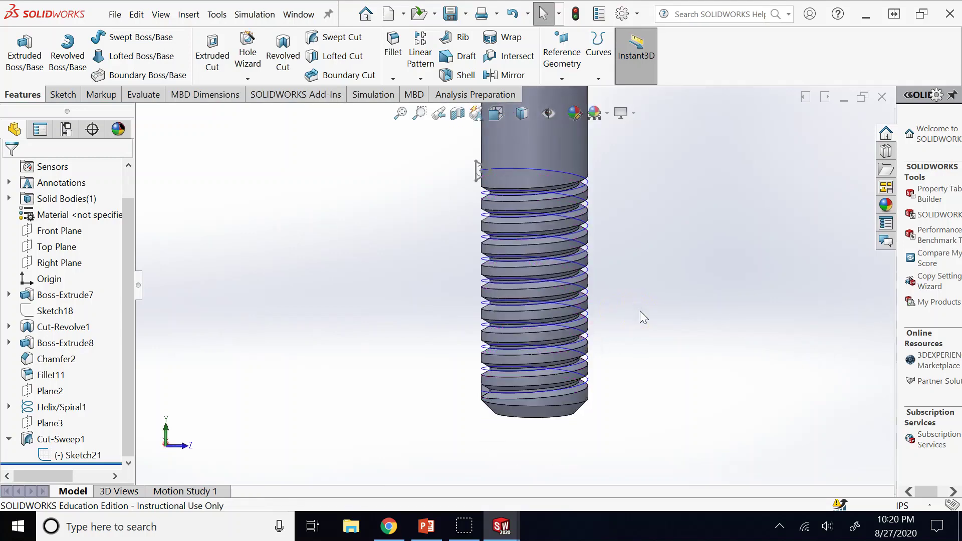
key("Left")
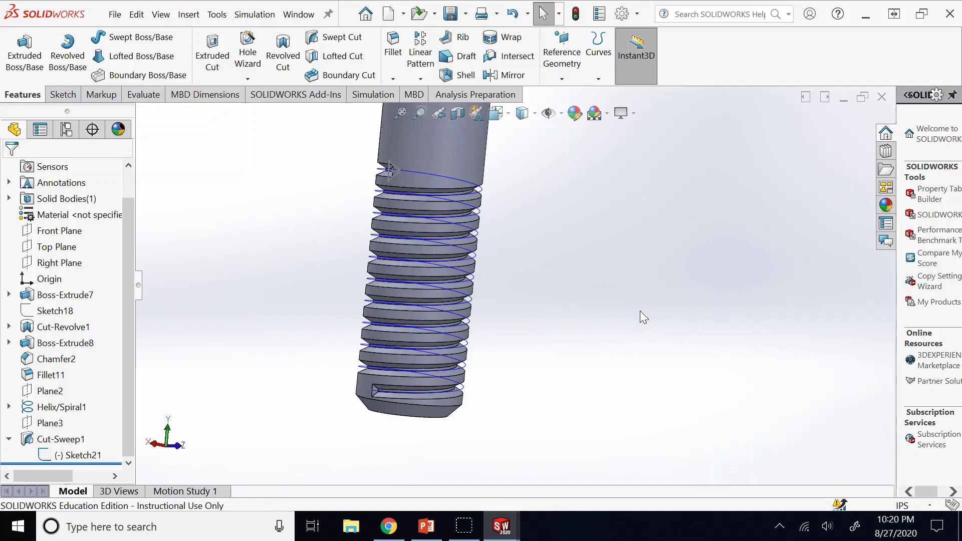
key("Left")
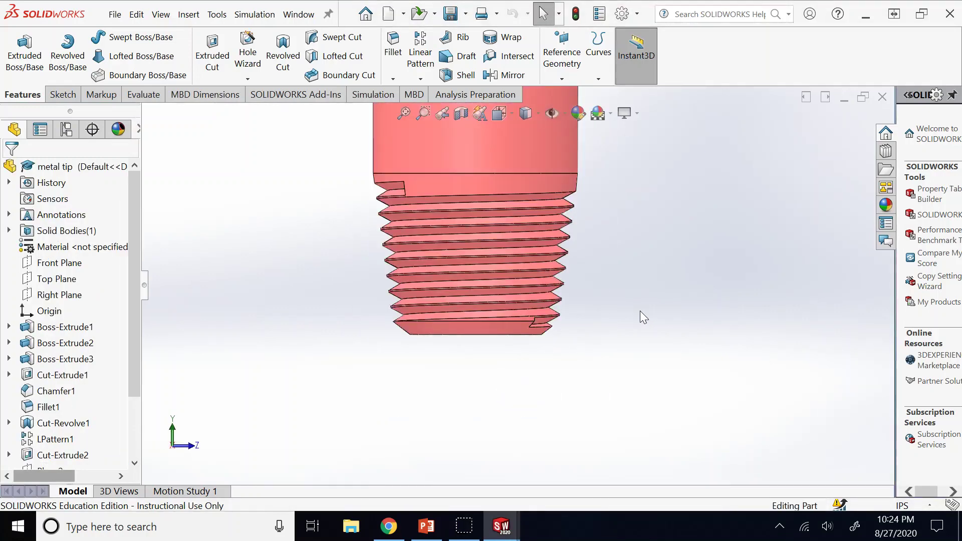
- Rotate and tilt the metal tip to inspect its cut thread from several angles
key("Left")
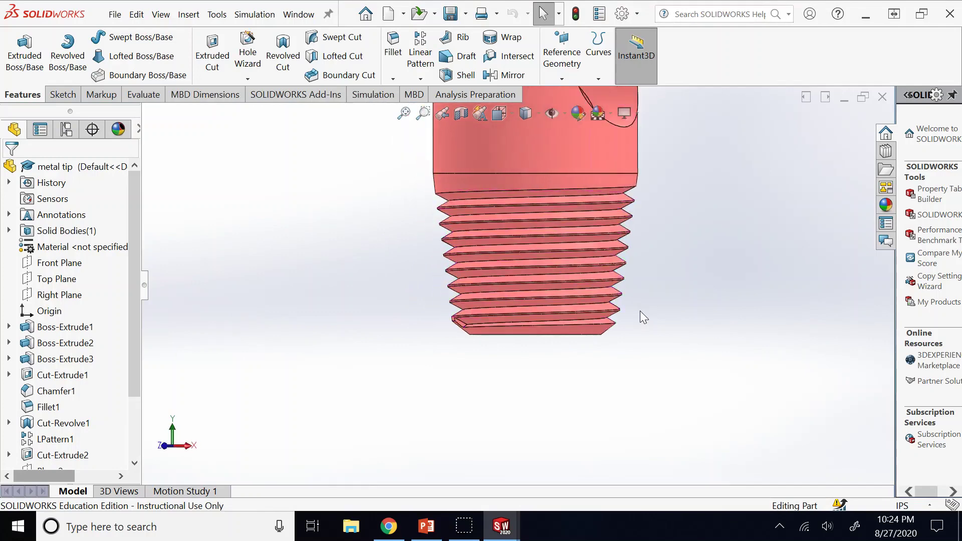
key("Left")
key("Left")
key("Left")
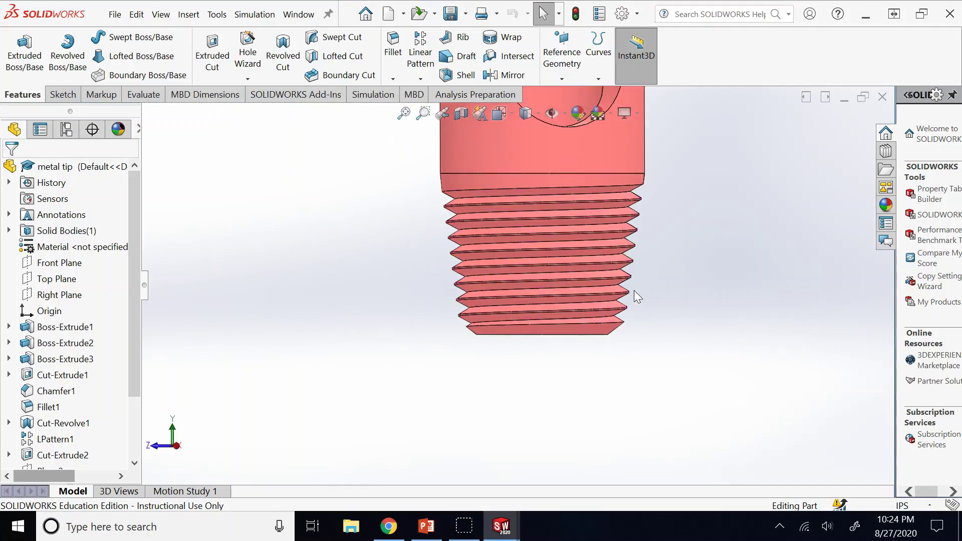
key("Left")
key("Left")
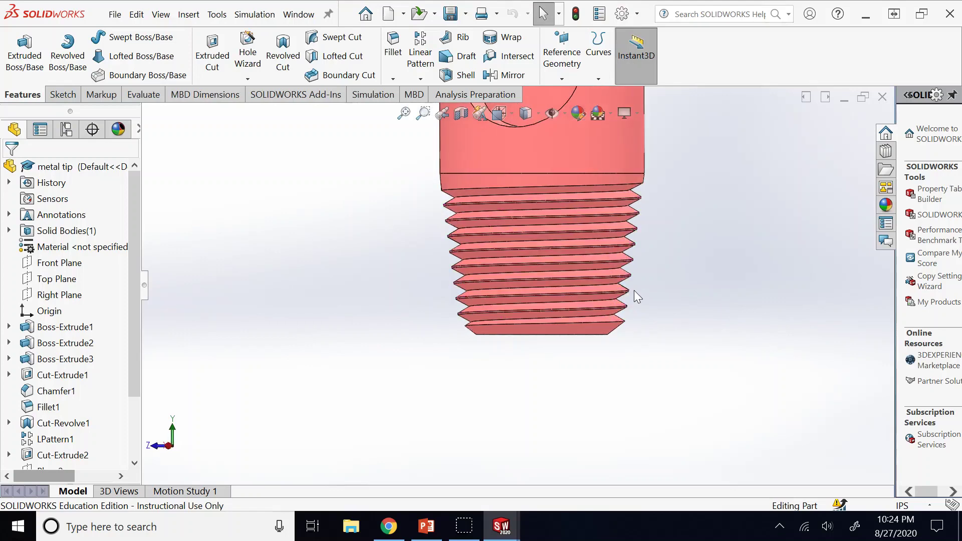
left_click(536, 215)
key("Down")
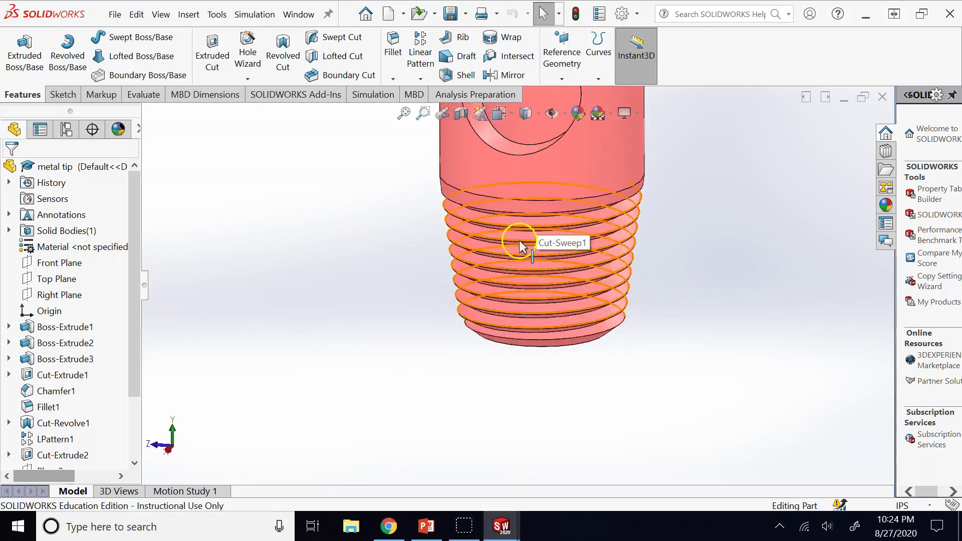
scroll(516, 247, "down", 5)
key("Up")
scroll(442, 231, "up", 2)
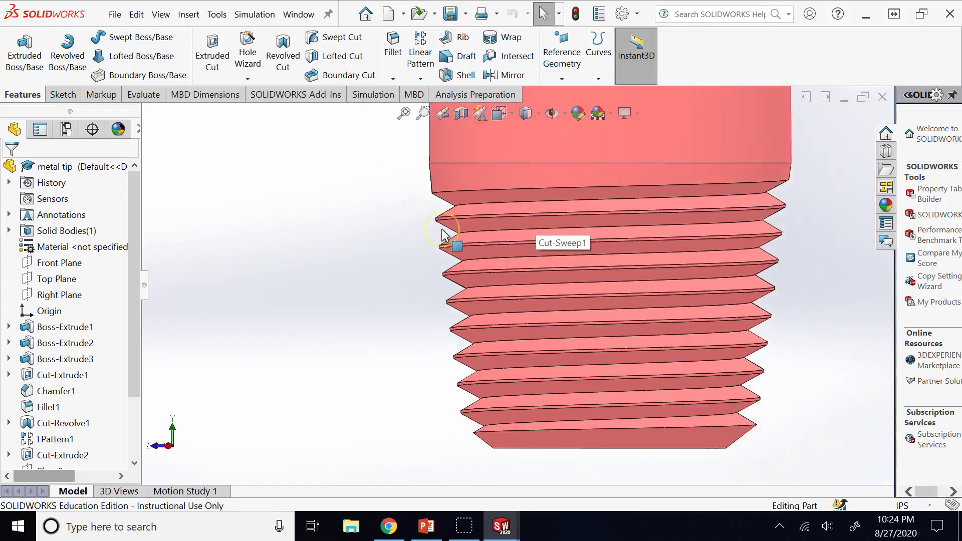
scroll(442, 231, "up", 2)
key("Down")
key("Down")
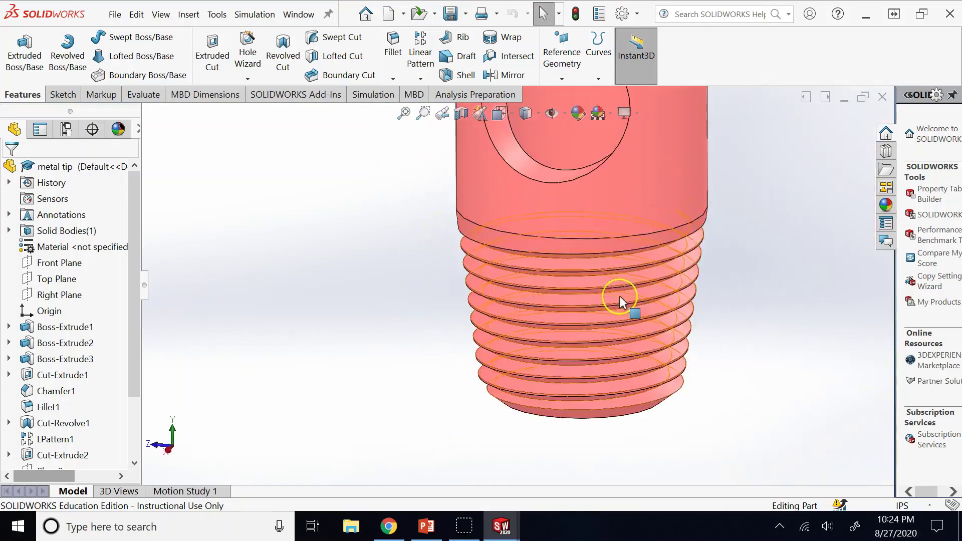
key("Up")
key("Down")
key("Up")
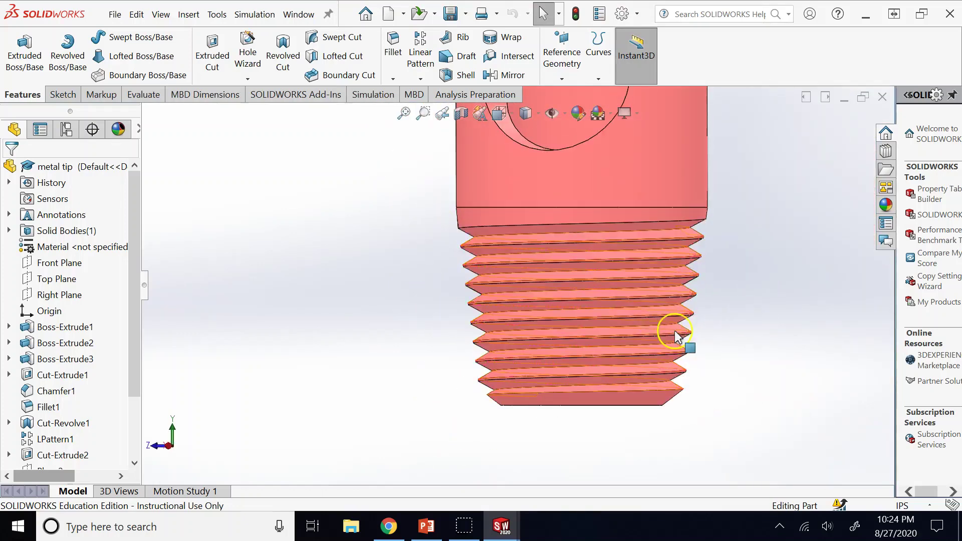
scroll(674, 329, "up", 2)
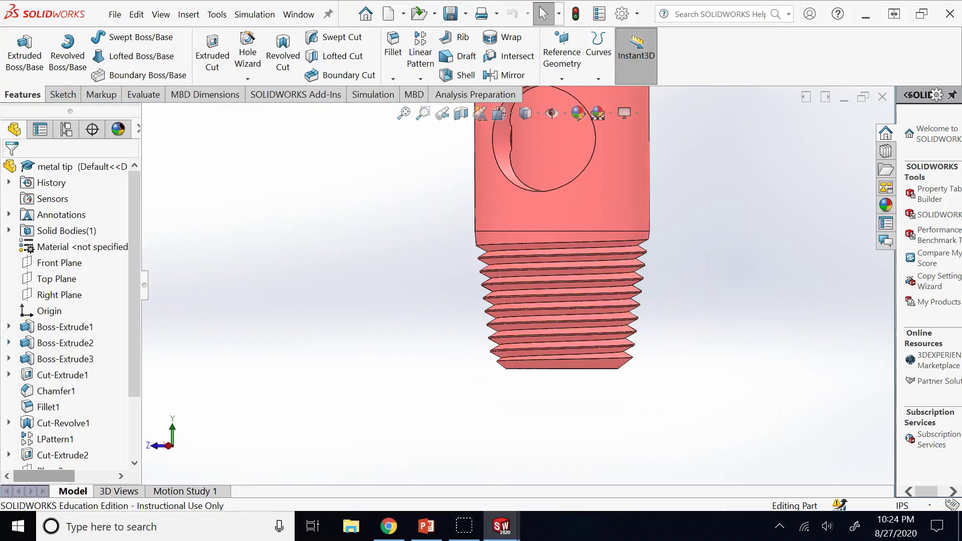
scroll(129, 453, "down", 2)
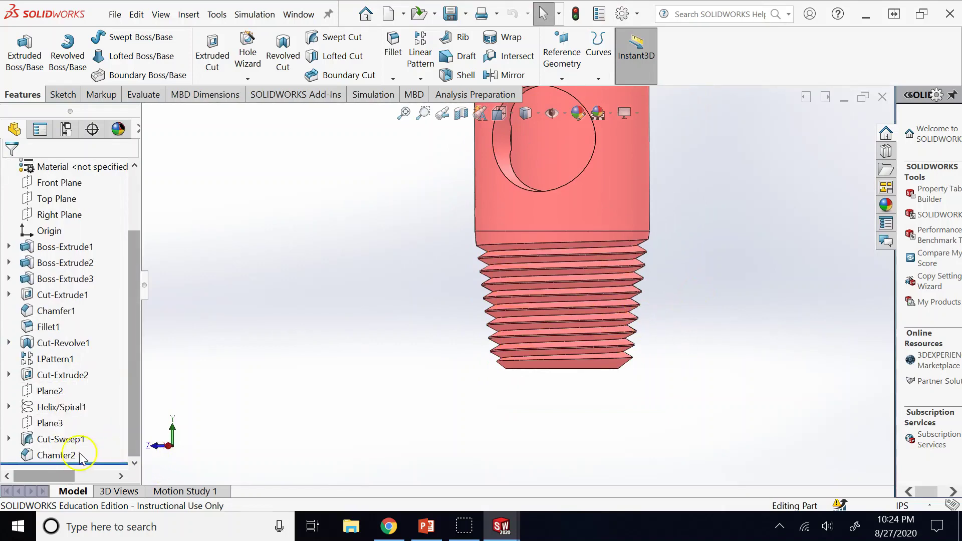
- Show the metal tip's Sketch14 thread profile dimensions, then close the part
left_click(8, 439)
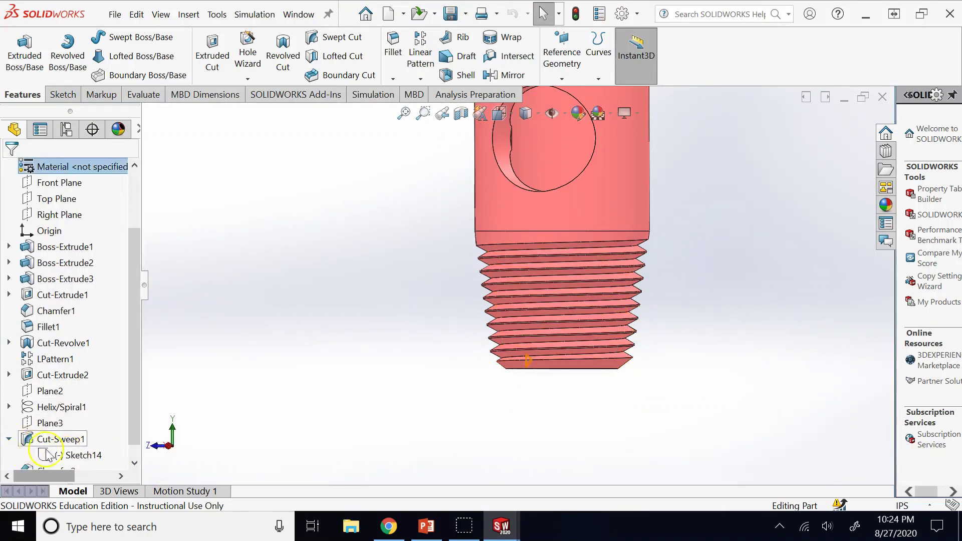
left_click(48, 455)
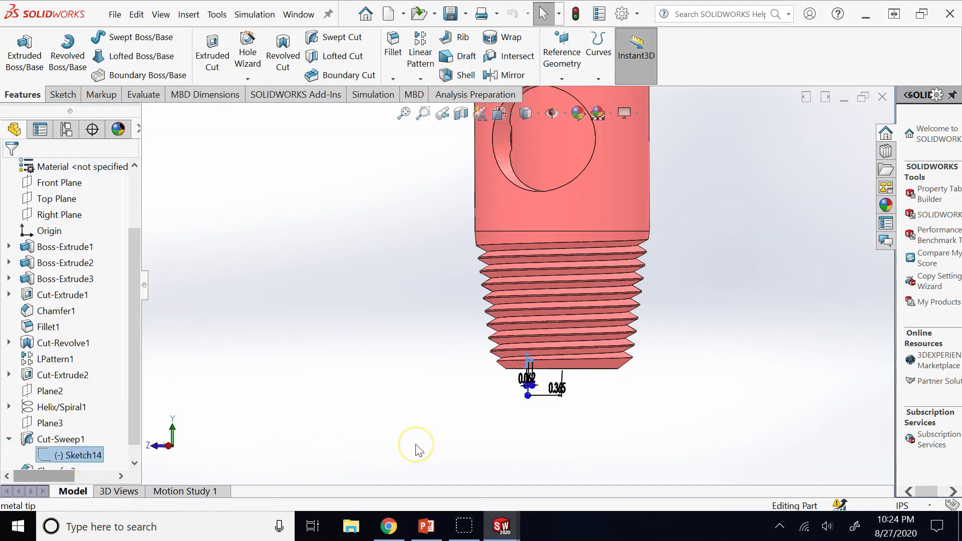
key("ctrl+8")
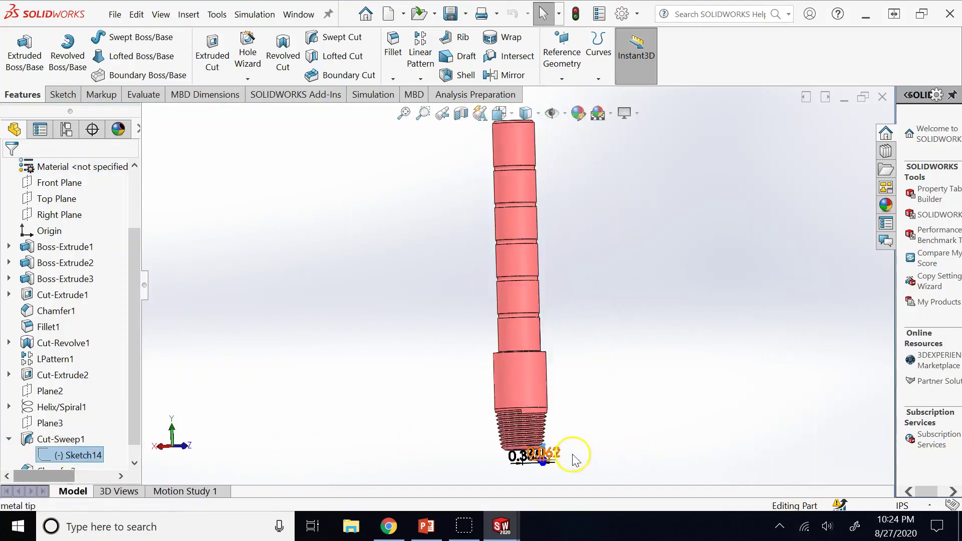
scroll(461, 418, "down", 6)
scroll(507, 345, "up", 2)
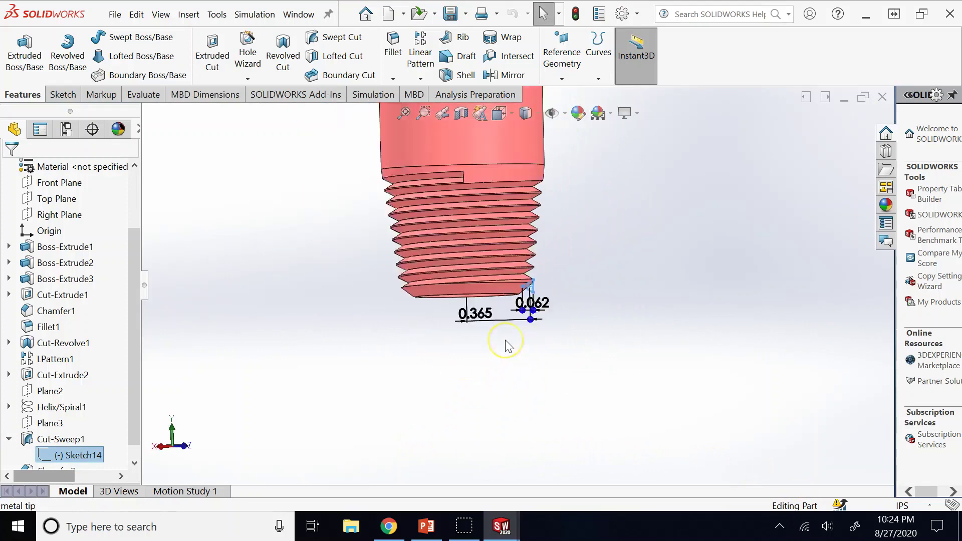
scroll(507, 346, "up", 2)
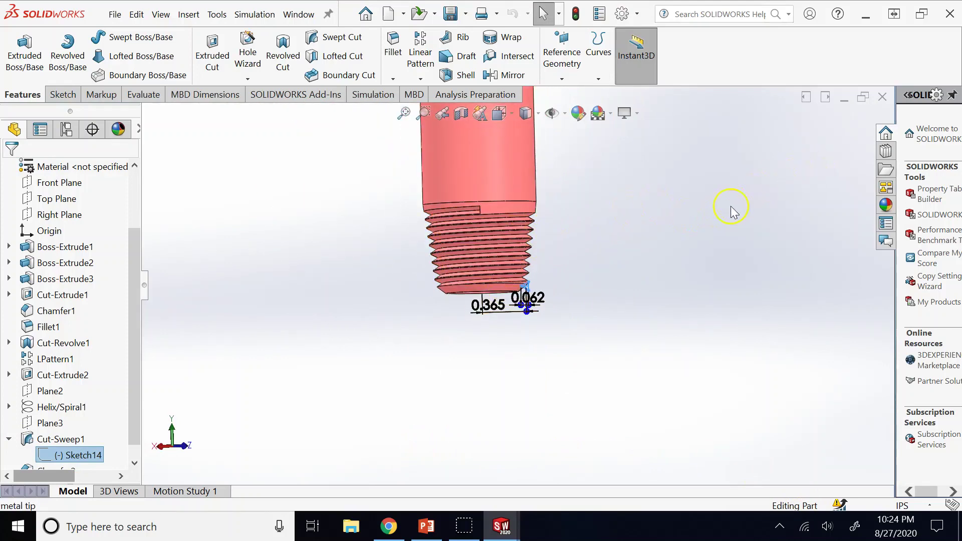
scroll(731, 210, "up", 2)
key("Up")
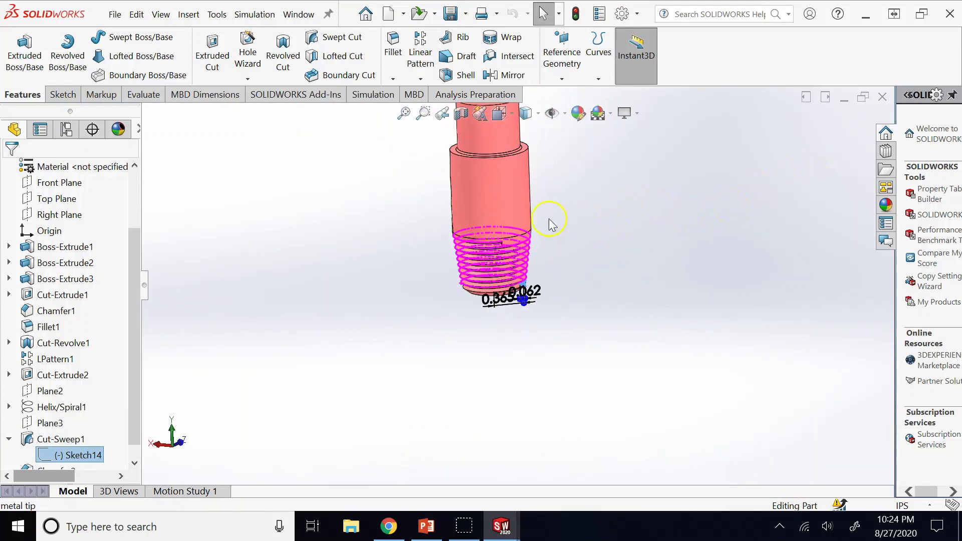
left_click(882, 97)
- Switch to PowerPoint and display slide 15, Tap and Die
left_click(426, 526)
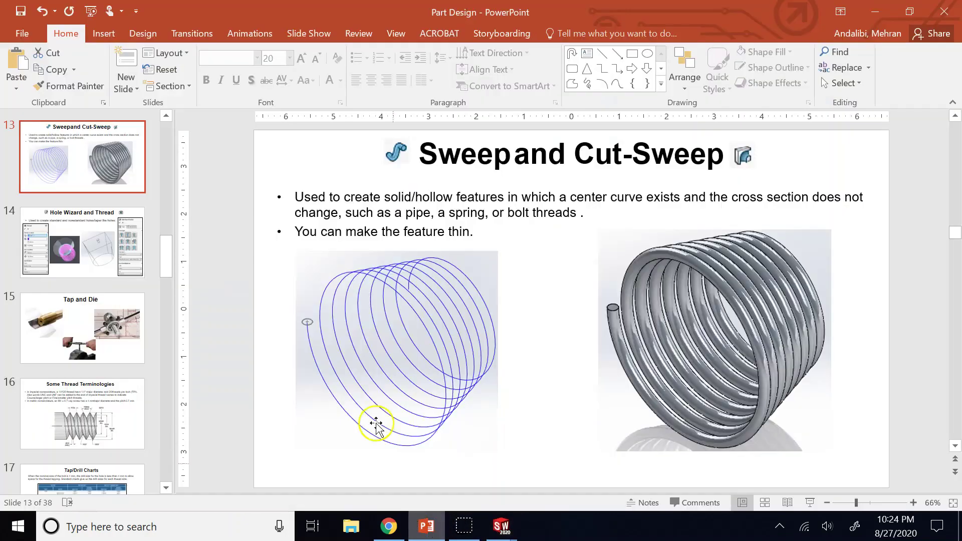
left_click(97, 257)
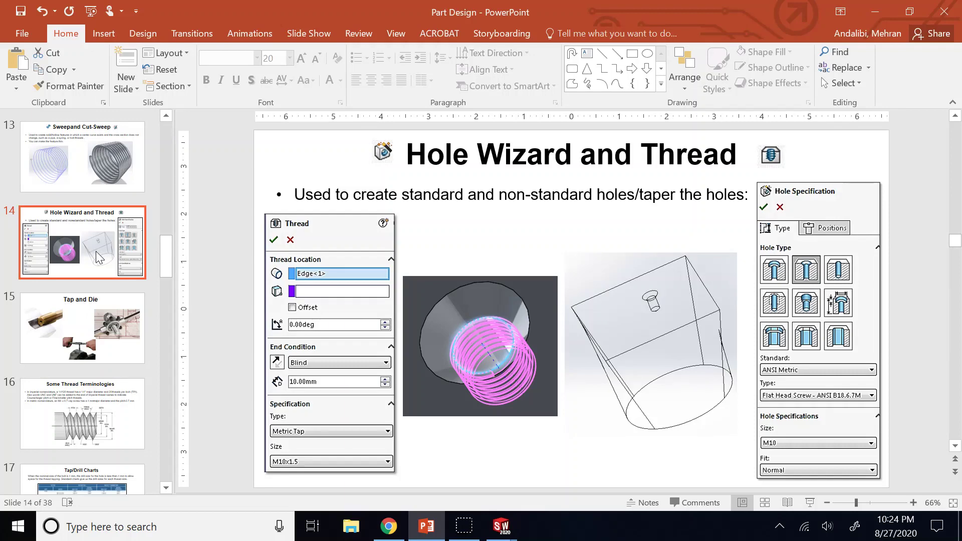
left_click(90, 305)
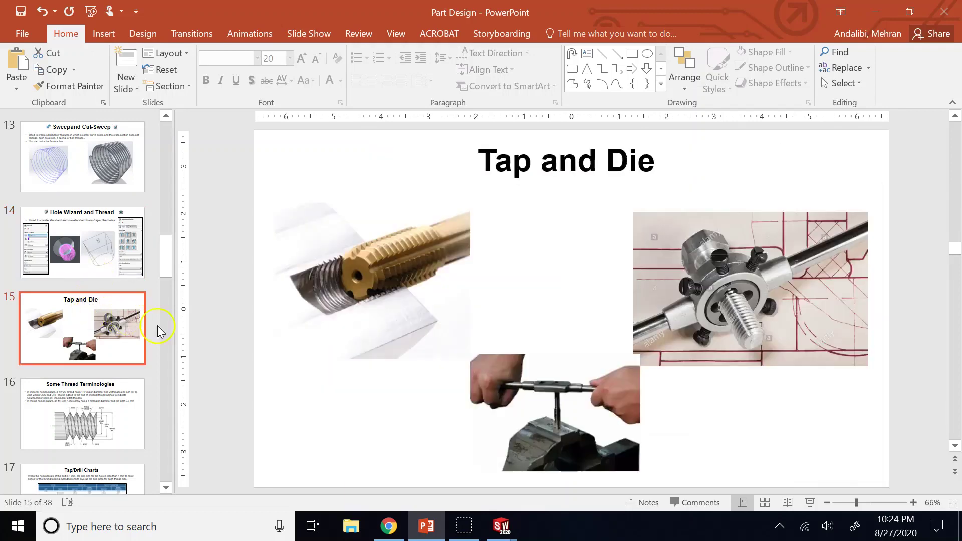
left_click(217, 337)
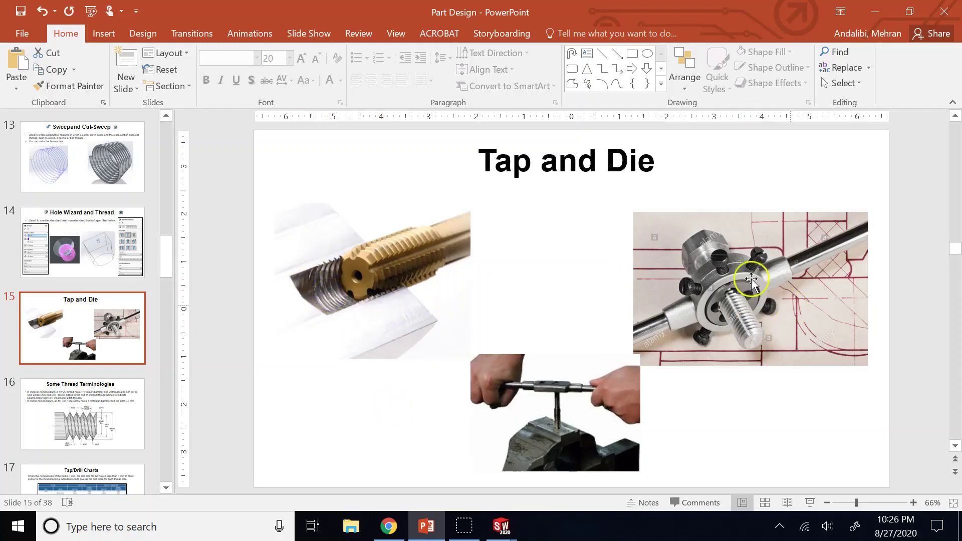
- Go via the Some Thread Terminologies slide back to slide 14, Hole Wizard and Thread
left_click(38, 437)
left_click(64, 261)
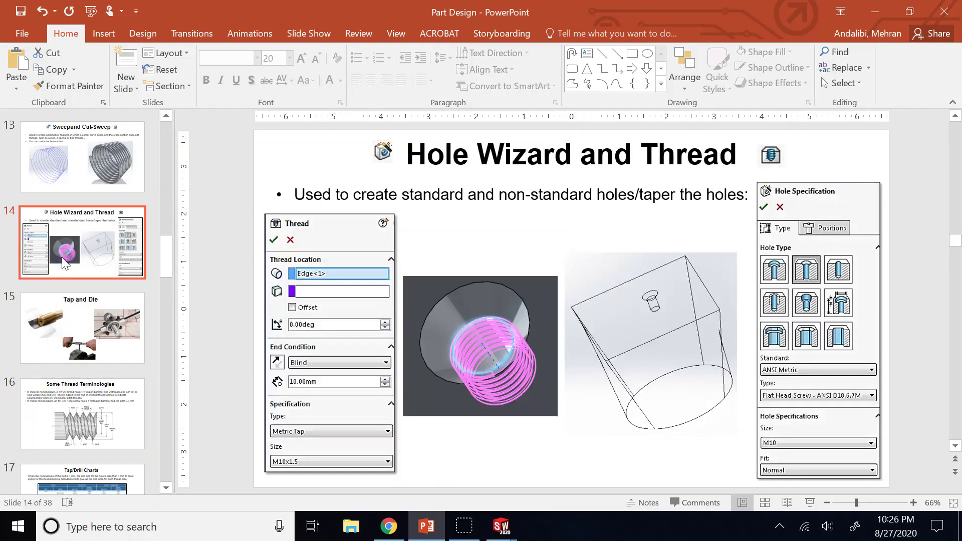
scroll(76, 216, "up", 2)
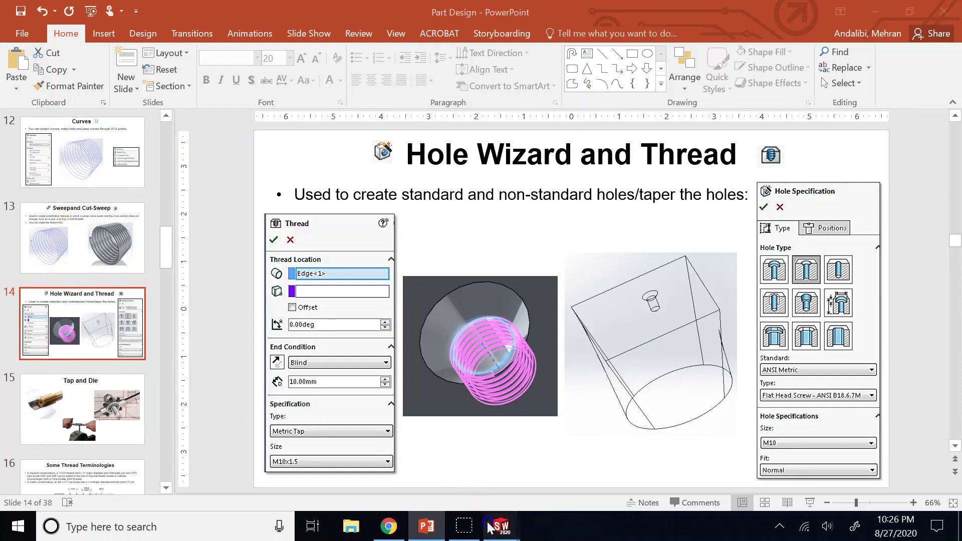
- Bring Part1 forward and zoom into the bolt's threaded shank
mouse_move(490, 526)
left_click(473, 475)
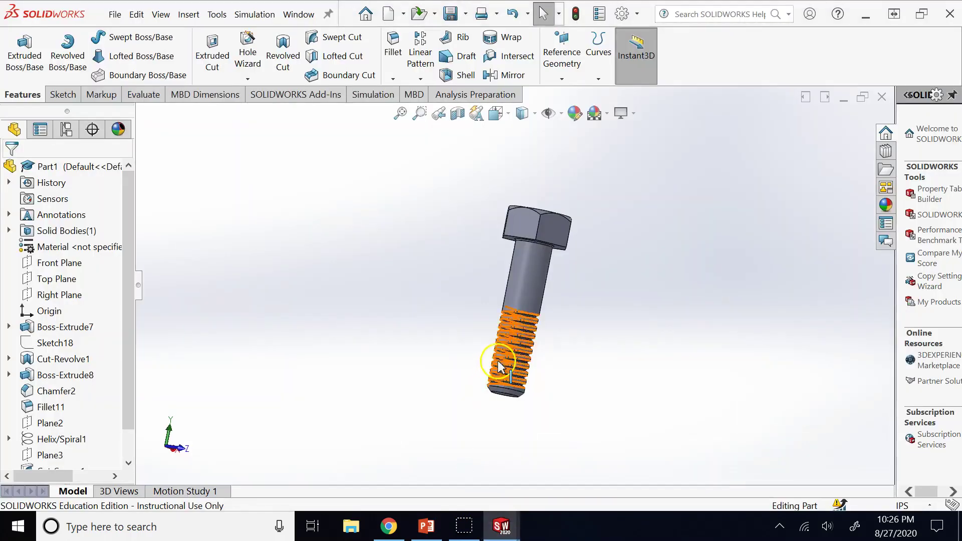
scroll(510, 329, "down", 3)
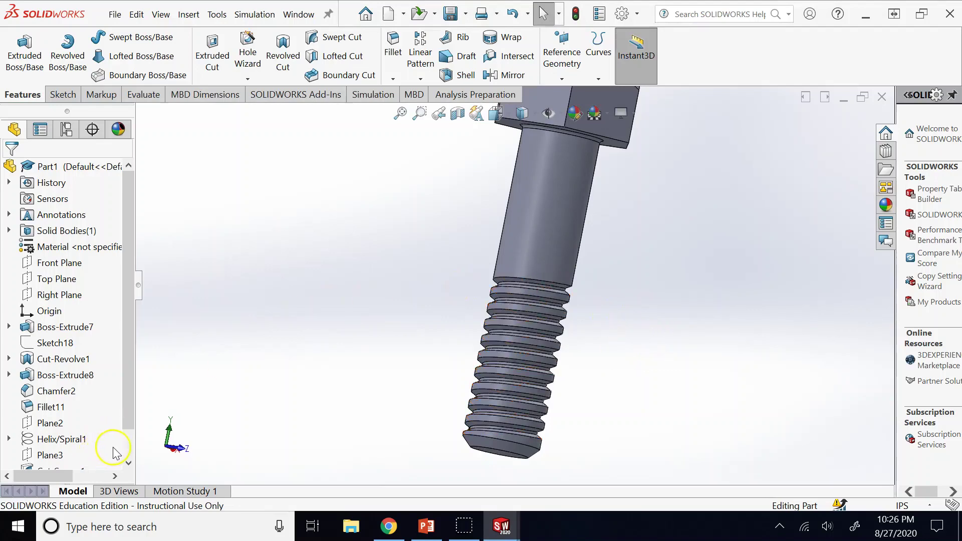
scroll(120, 450, "down", 1)
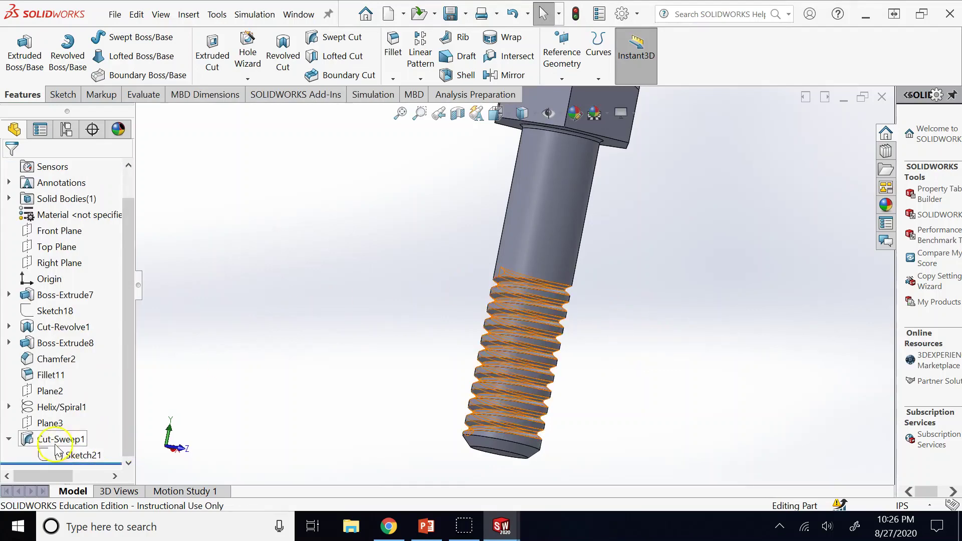
- Inspect Cut-Sweep1, its Sketch21 thread profile and the dimensioned Helix/Spiral1 path
left_click(58, 440)
left_click(75, 454)
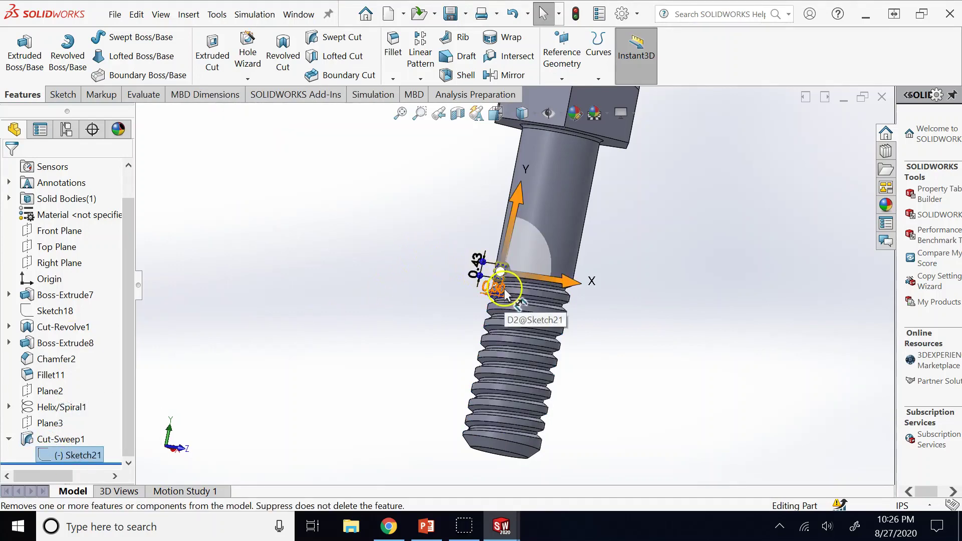
left_click(68, 406)
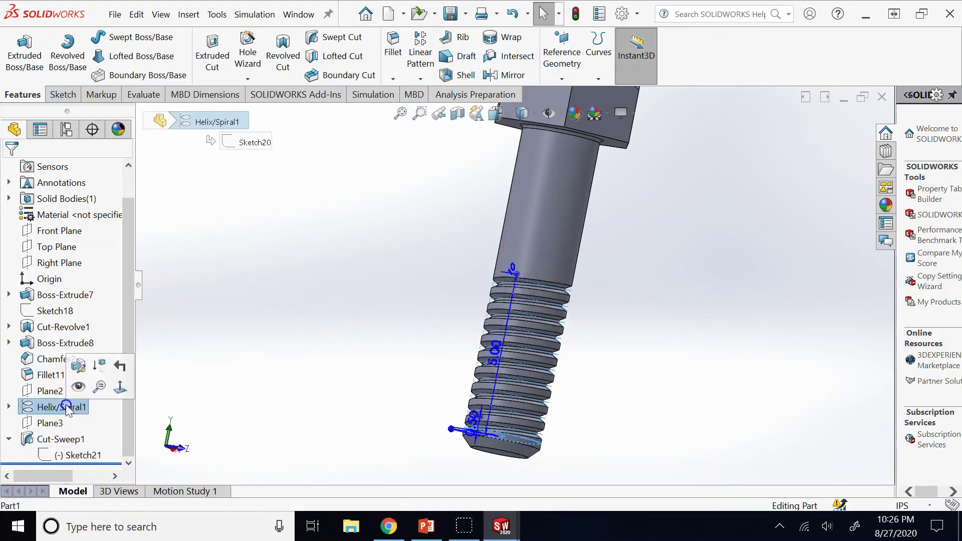
left_click(79, 454)
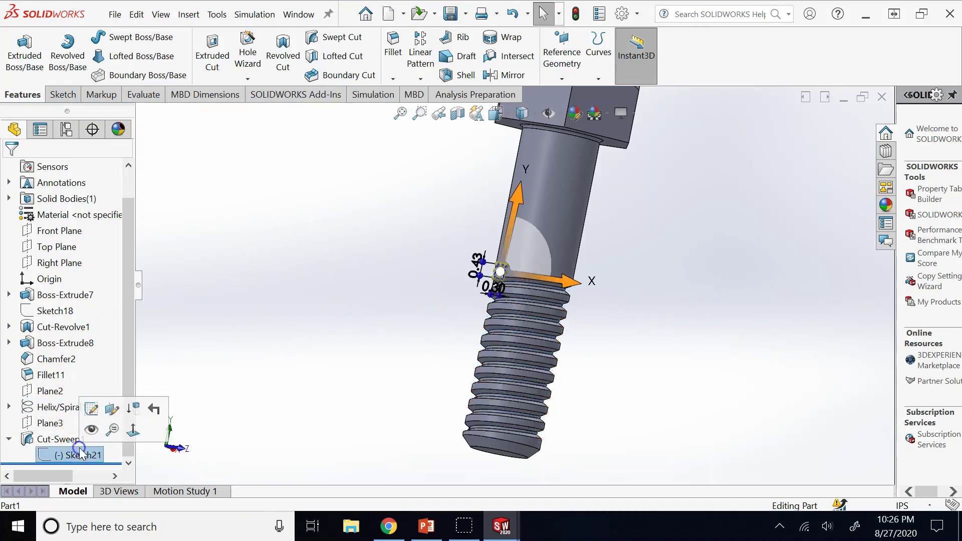
left_click(622, 403)
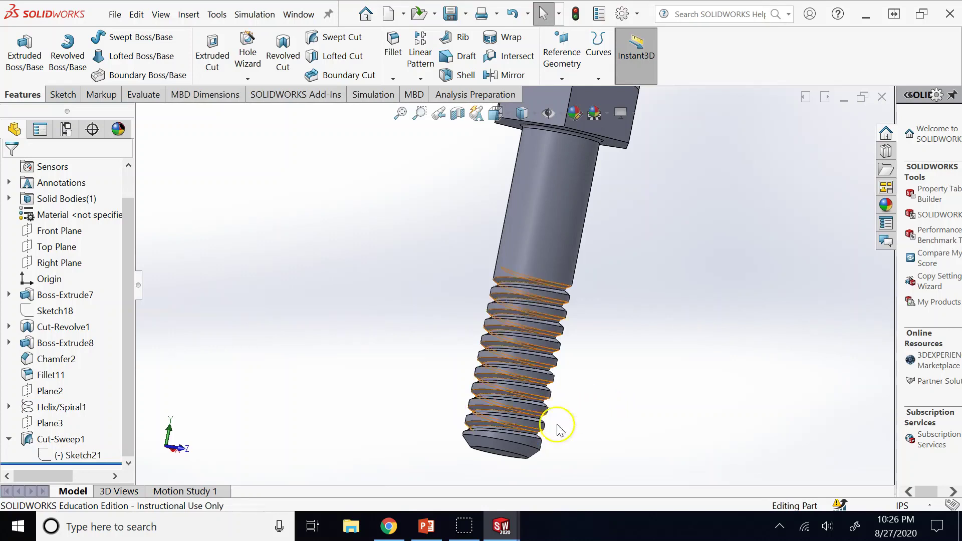
- Highlight the whole swept-cut thread on the bolt, then clear the selection
left_click(64, 439)
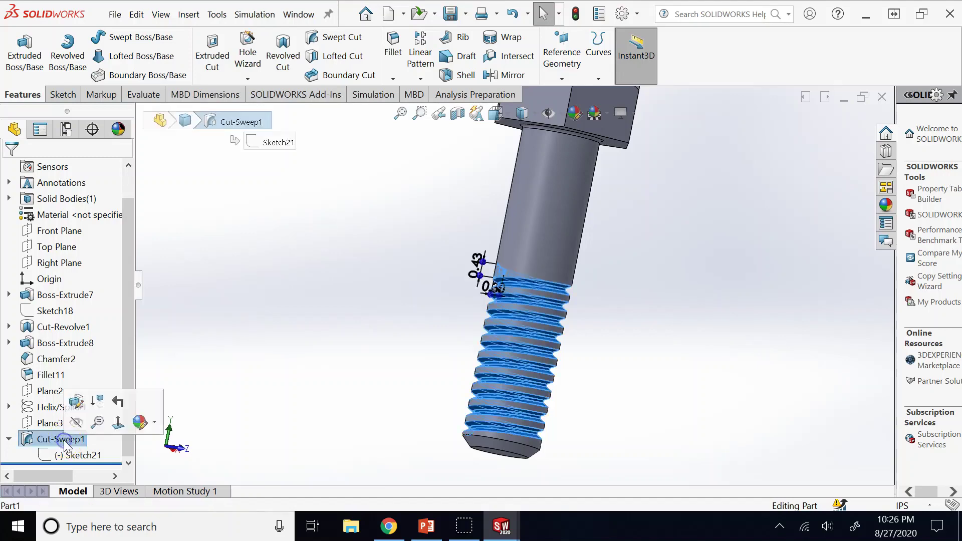
left_click(219, 386)
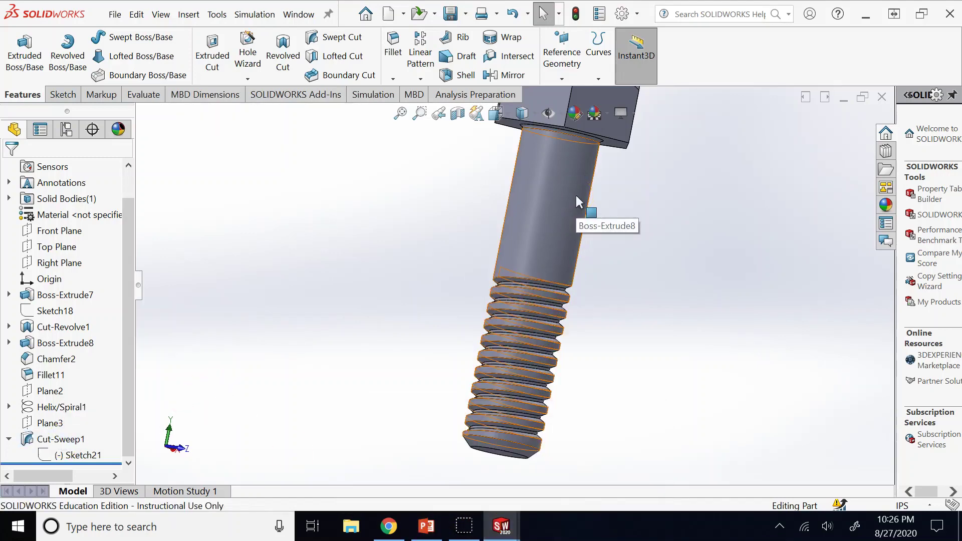
left_click(711, 280)
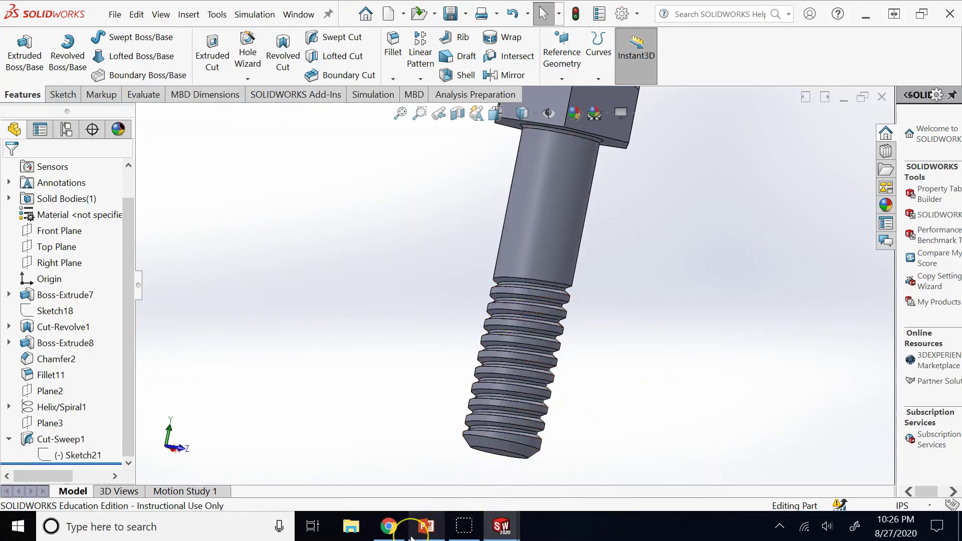
mouse_move(412, 537)
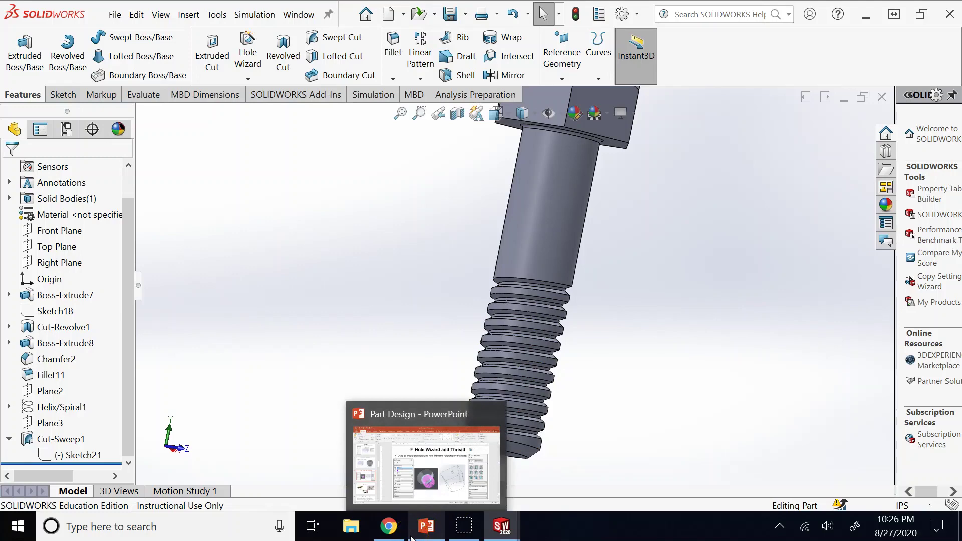
- Return to PowerPoint and move from the Tap and Die slide to slide 16, Some Thread Terminologies
left_click(421, 508)
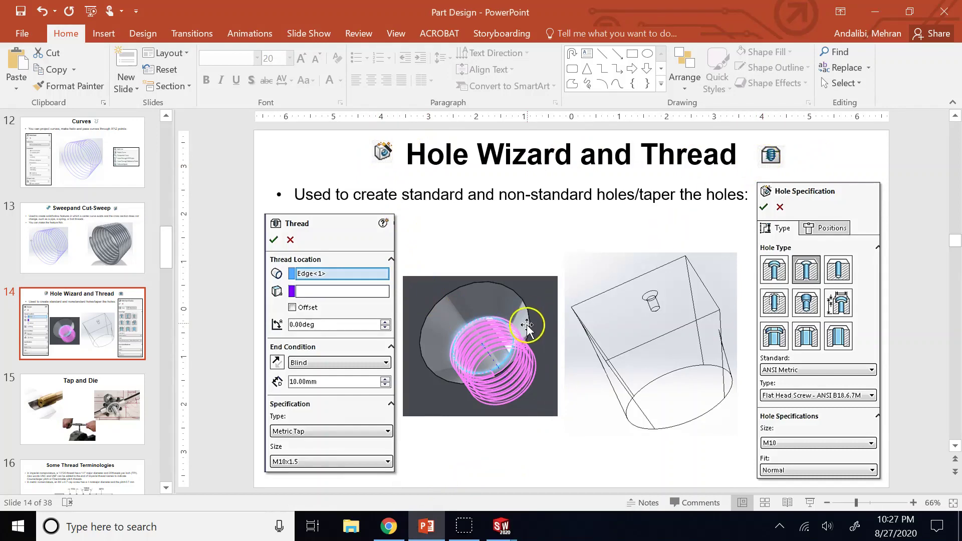
left_click(493, 536)
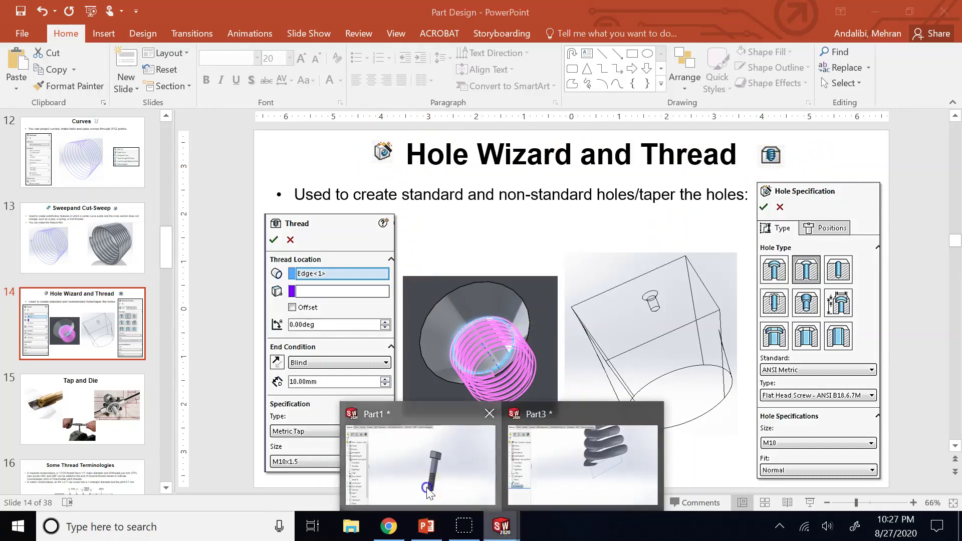
left_click(438, 481)
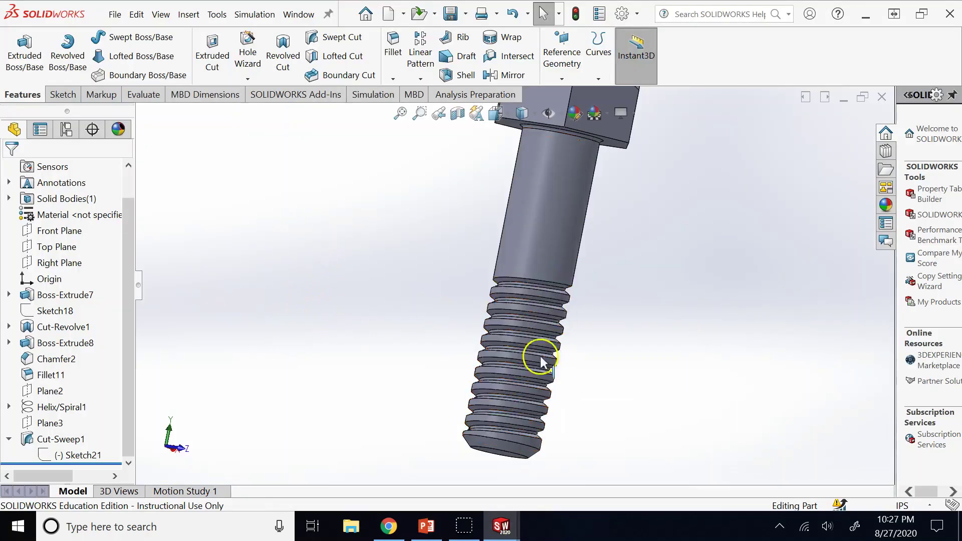
left_click(424, 531)
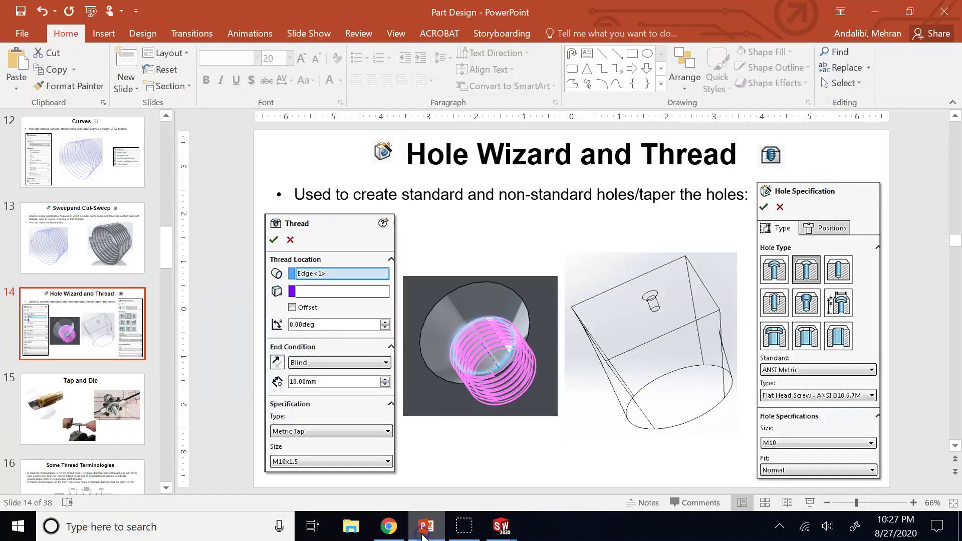
left_click(55, 416)
left_click(80, 476)
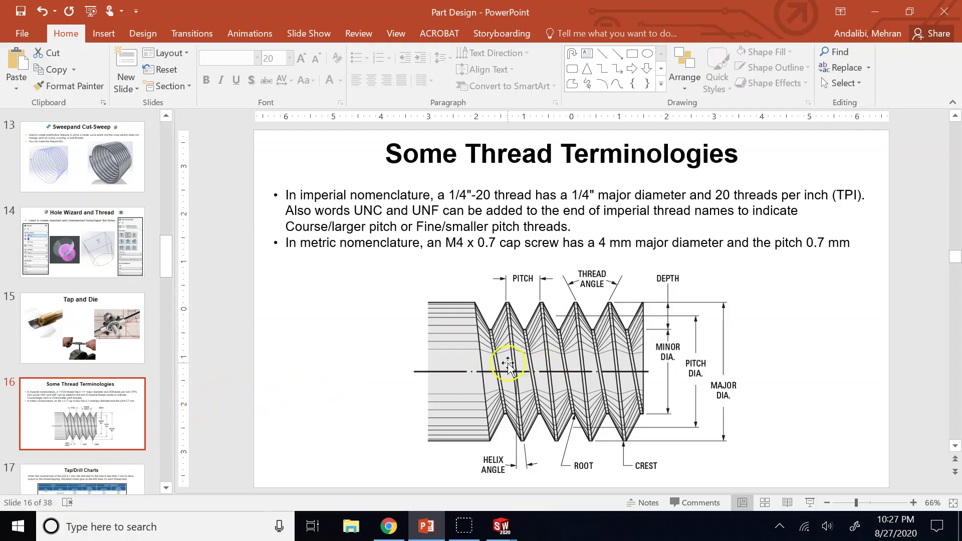
left_click(401, 255)
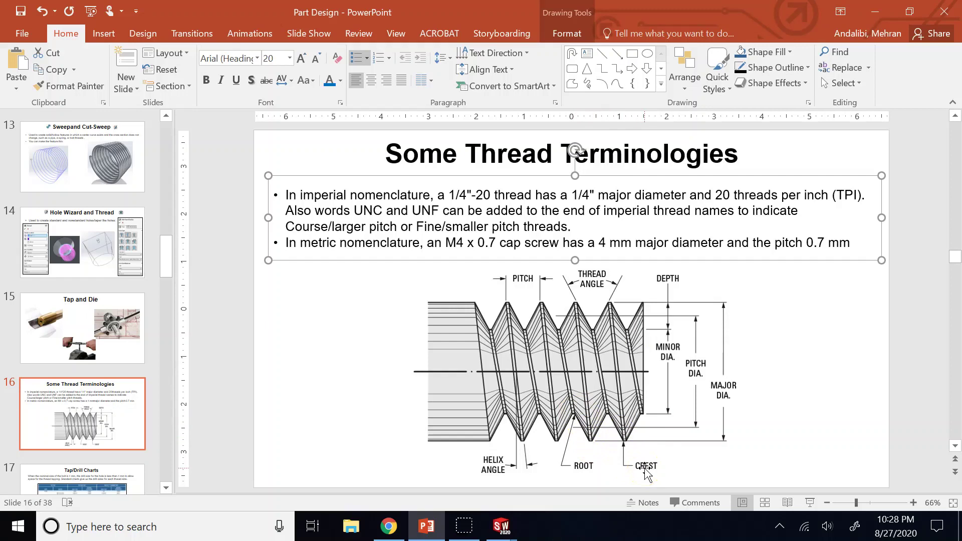
left_click(769, 346)
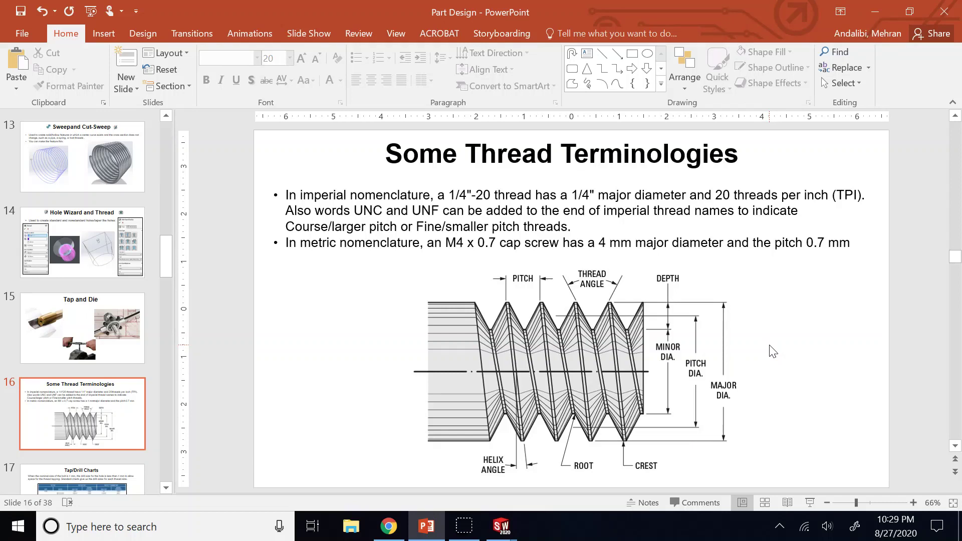
left_click(683, 304)
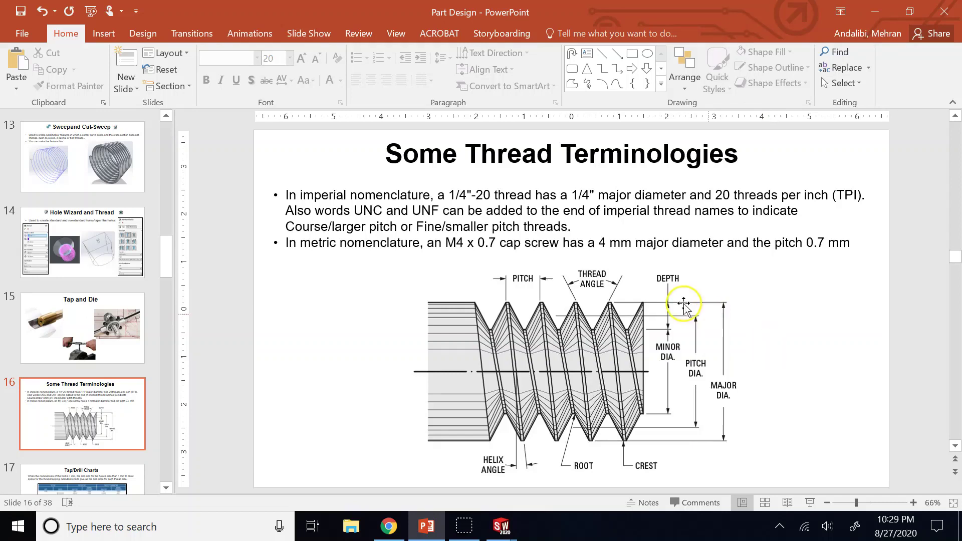
left_click(395, 242)
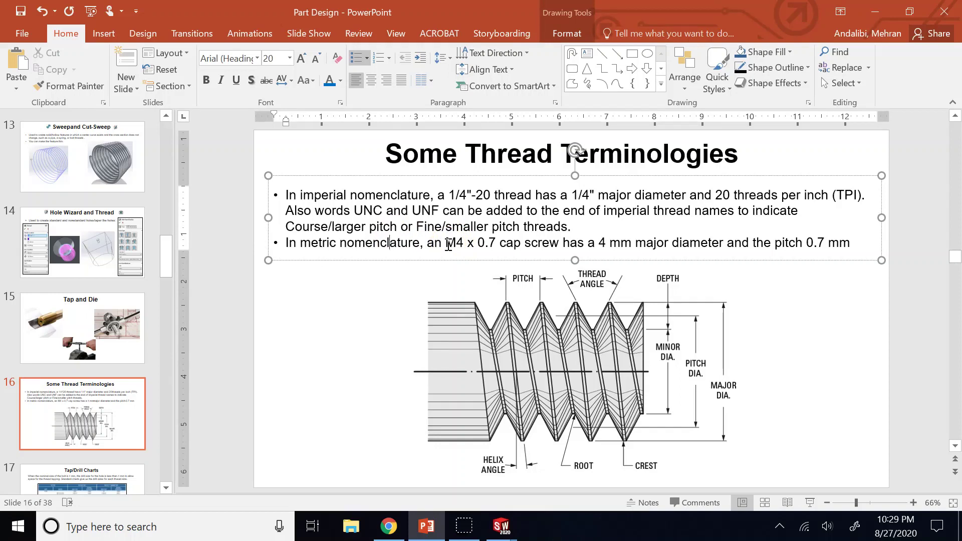
left_click_drag(446, 242, 456, 244)
left_click_drag(455, 244, 496, 244)
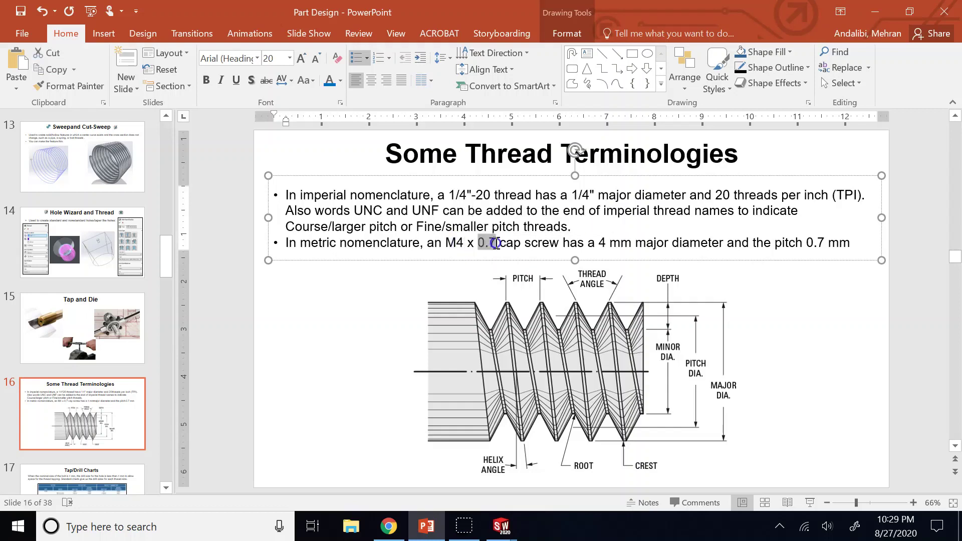
left_click(460, 244)
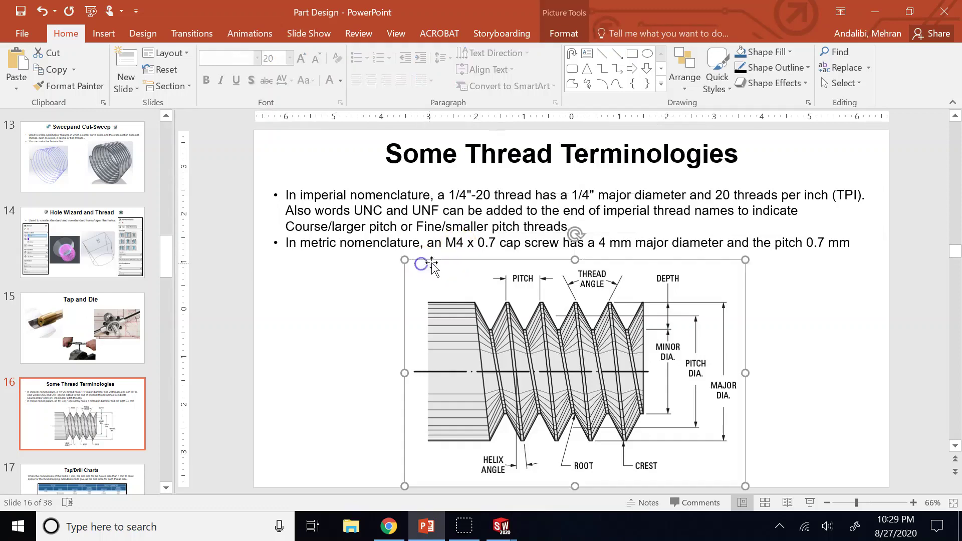
left_click_drag(462, 244, 459, 245)
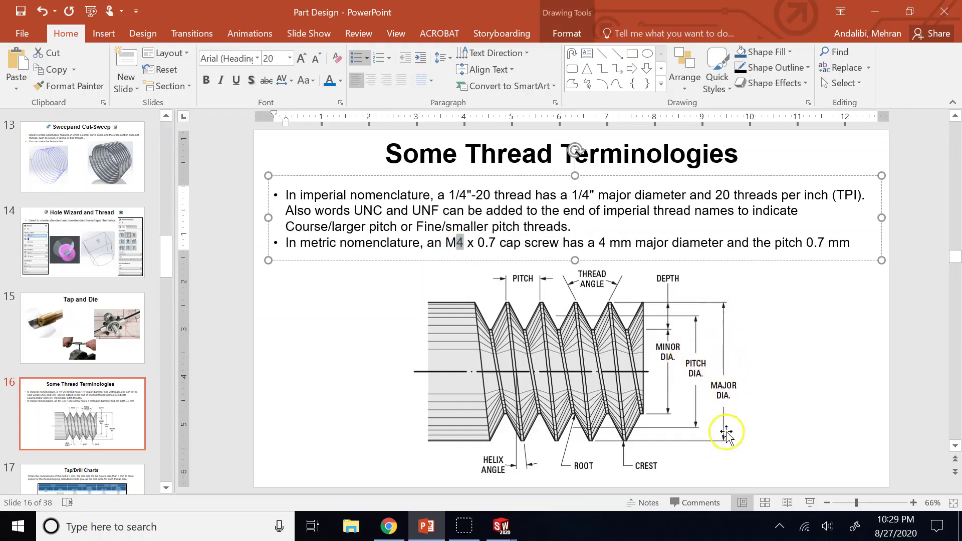
left_click_drag(605, 243, 601, 241)
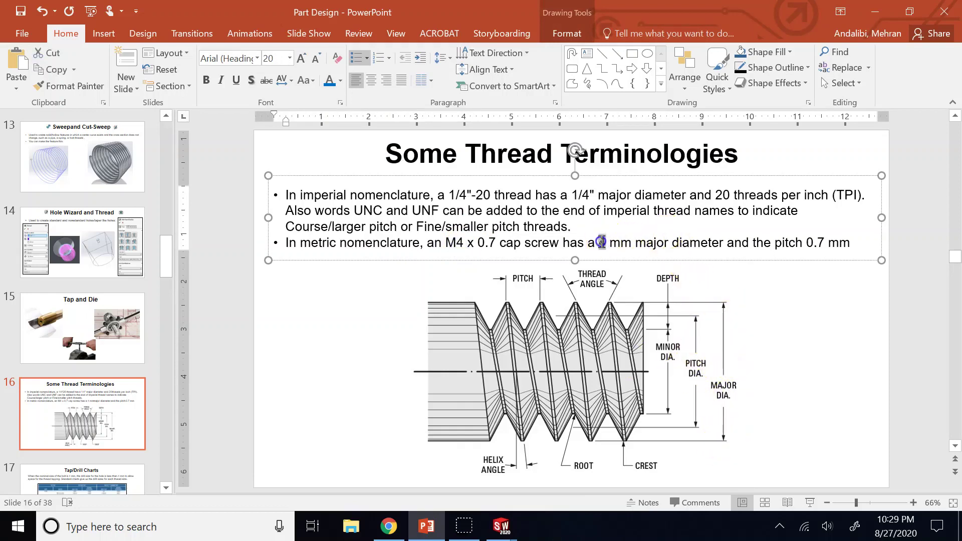
left_click_drag(477, 243, 495, 242)
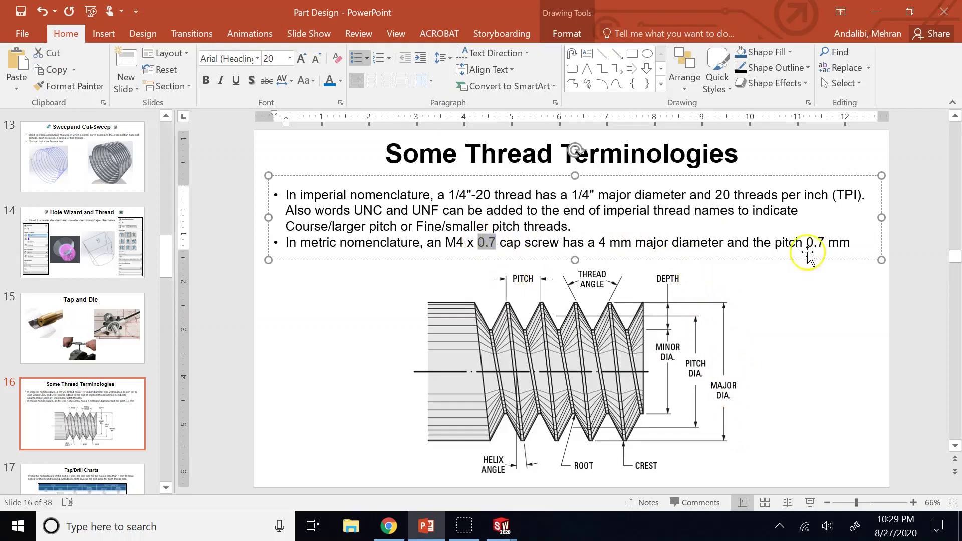
left_click(849, 300)
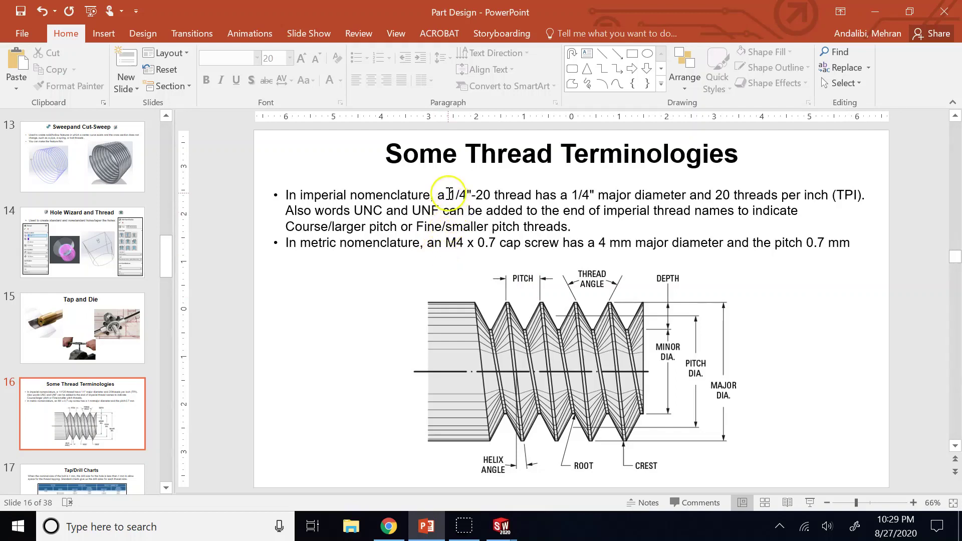
- Make the first bullet's thread example read 1/4"-20
left_click_drag(448, 193, 471, 194)
left_click(463, 193)
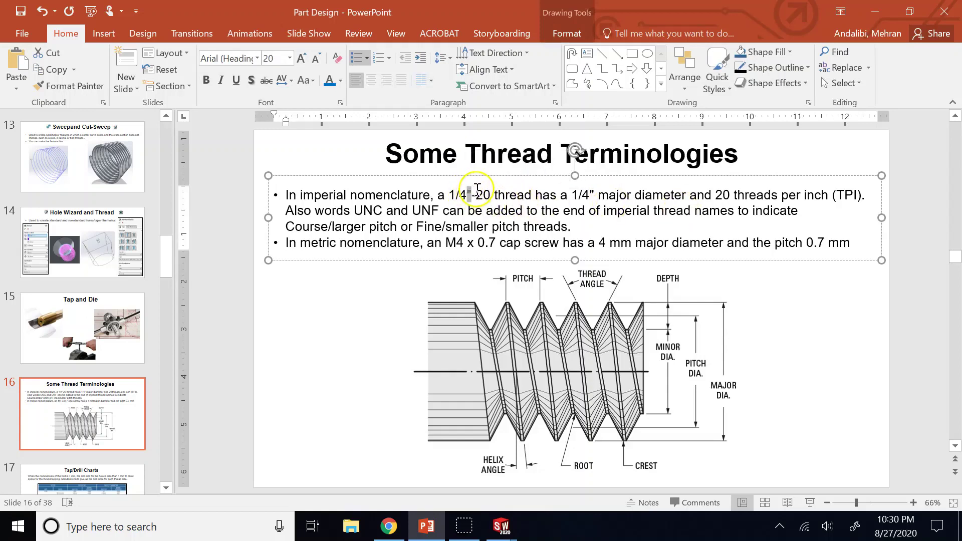
type("\"-")
left_click_drag(476, 193, 490, 193)
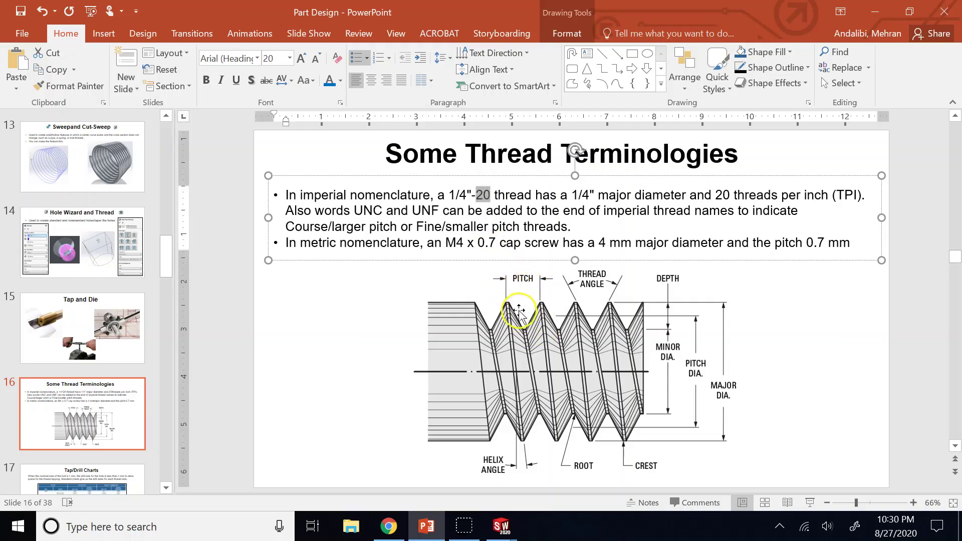
left_click(814, 194)
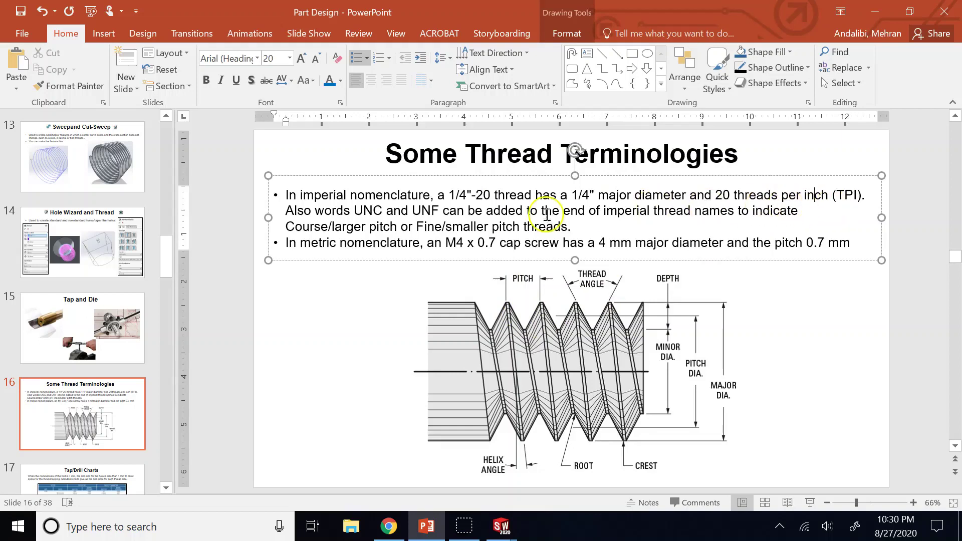
- Highlight the 20, UNC and UNF terms in the thread-naming bullets to point them out
left_click(522, 280)
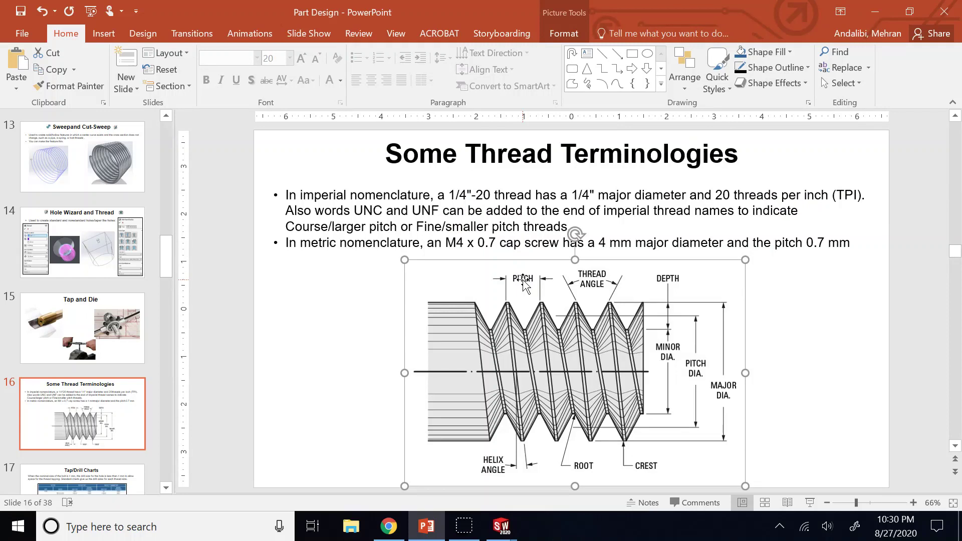
double_click(483, 193)
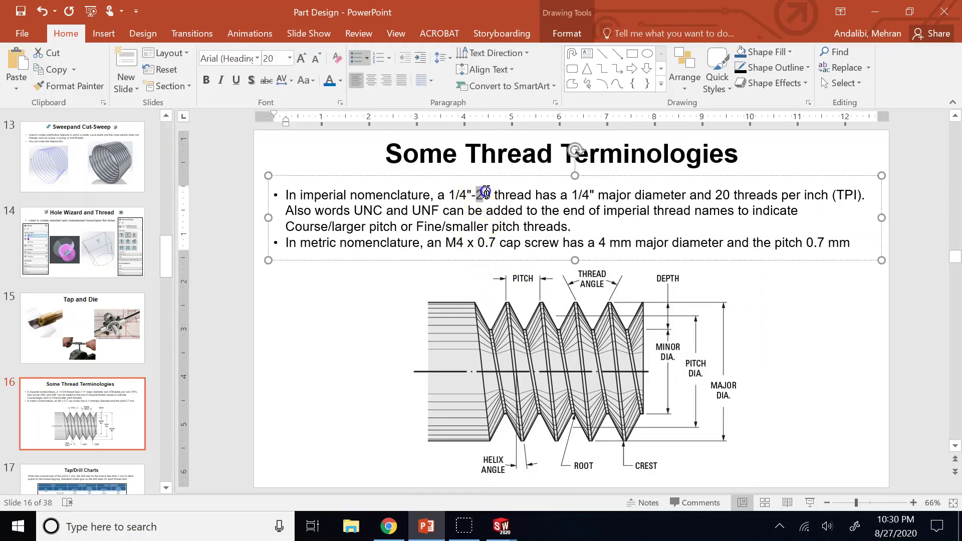
left_click(521, 207)
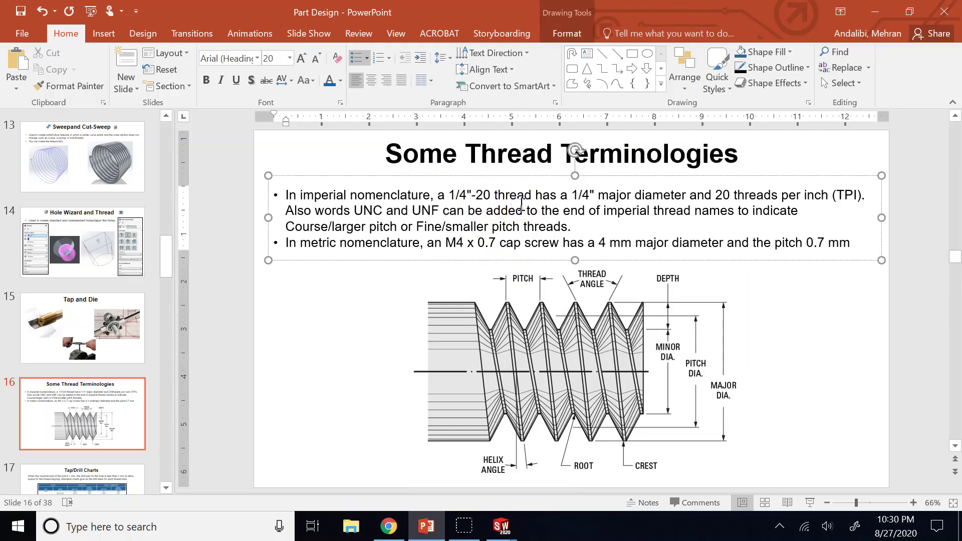
left_click(355, 210)
left_click_drag(356, 209, 384, 210)
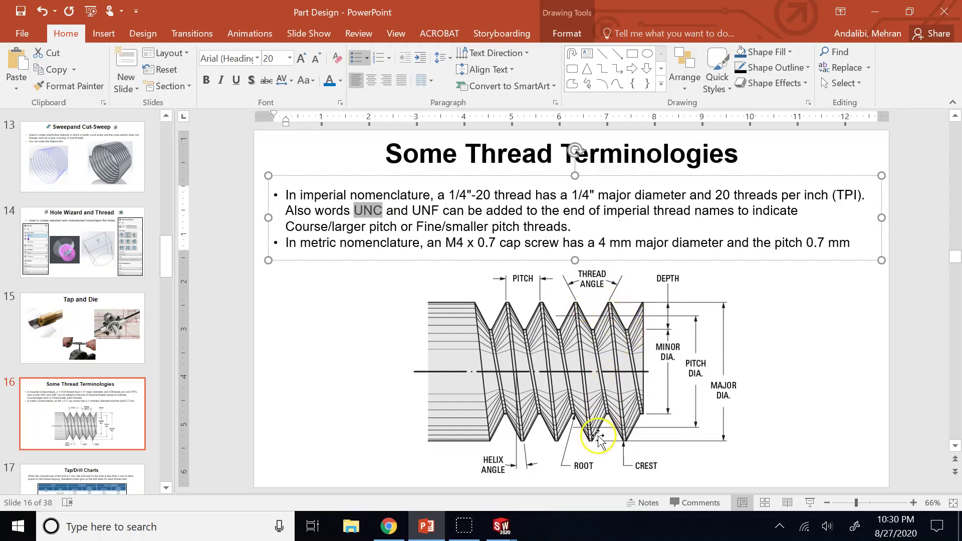
left_click(486, 194)
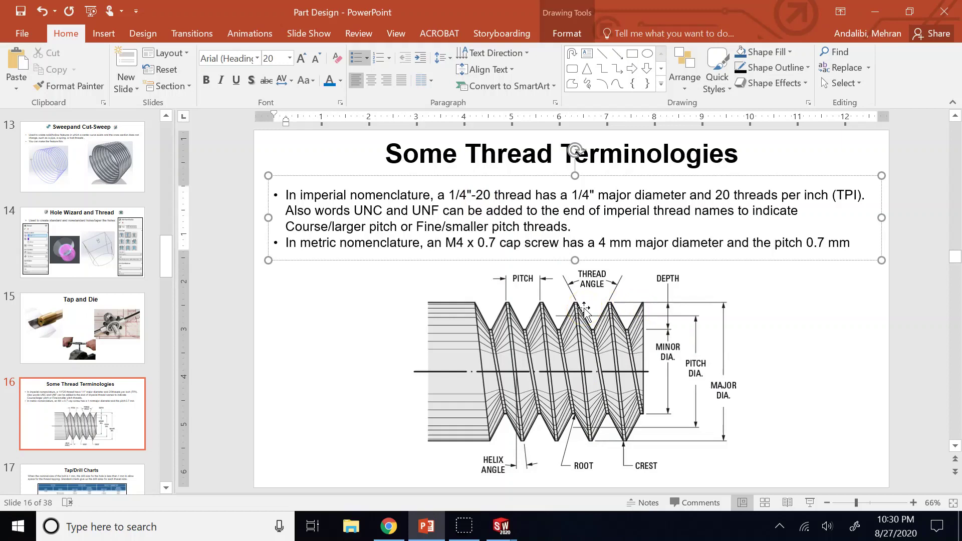
left_click(438, 211)
mouse_move(439, 211)
left_mouse_down()
mouse_move(421, 200)
mouse_move(438, 210)
left_mouse_up()
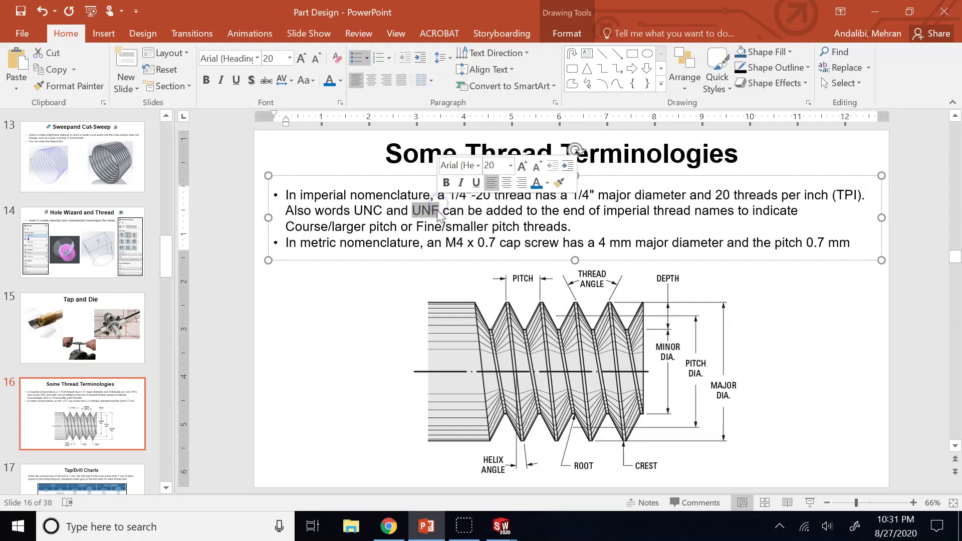
left_click(437, 210)
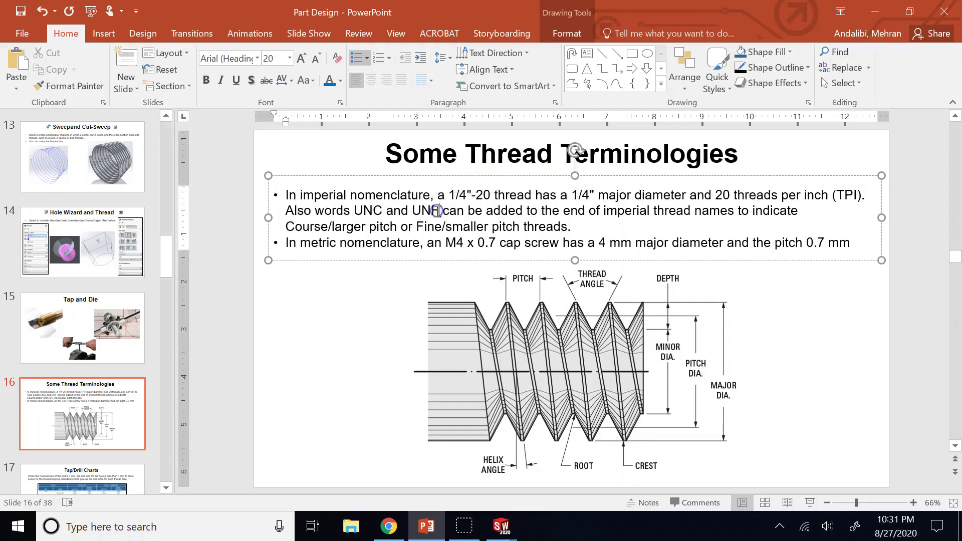
left_click_drag(382, 209, 356, 211)
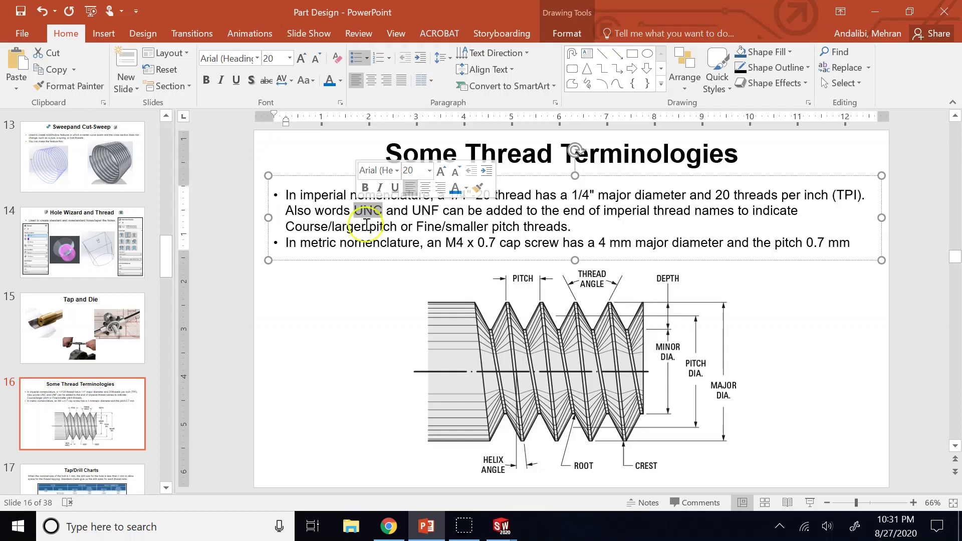
- End the metric bullet with a period after '0.7 mm'
left_click(864, 242)
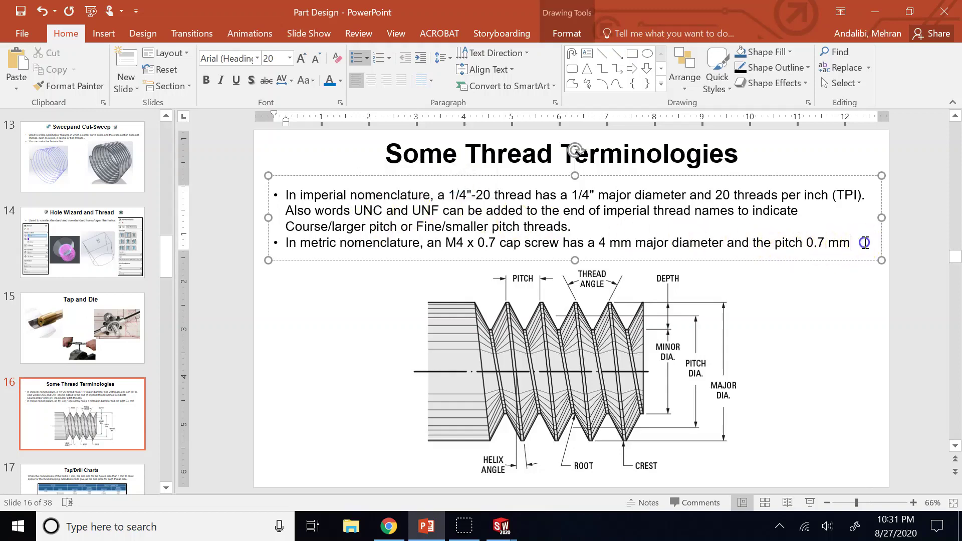
type(".")
left_click(408, 209)
- Review the Thread Terminologies, Tap/Drill Charts and Hole Wizard slides, ending on Tap and Die
left_click(55, 346)
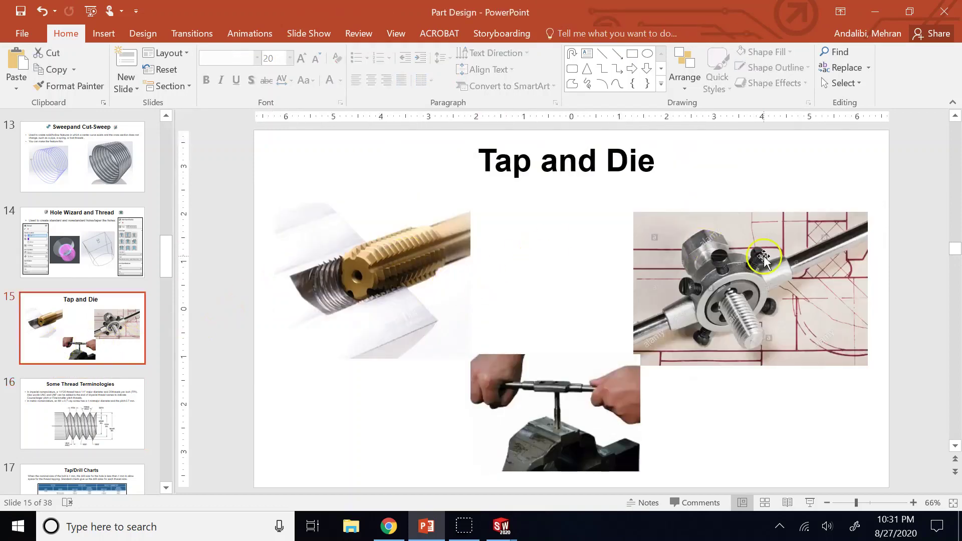
left_click(77, 443)
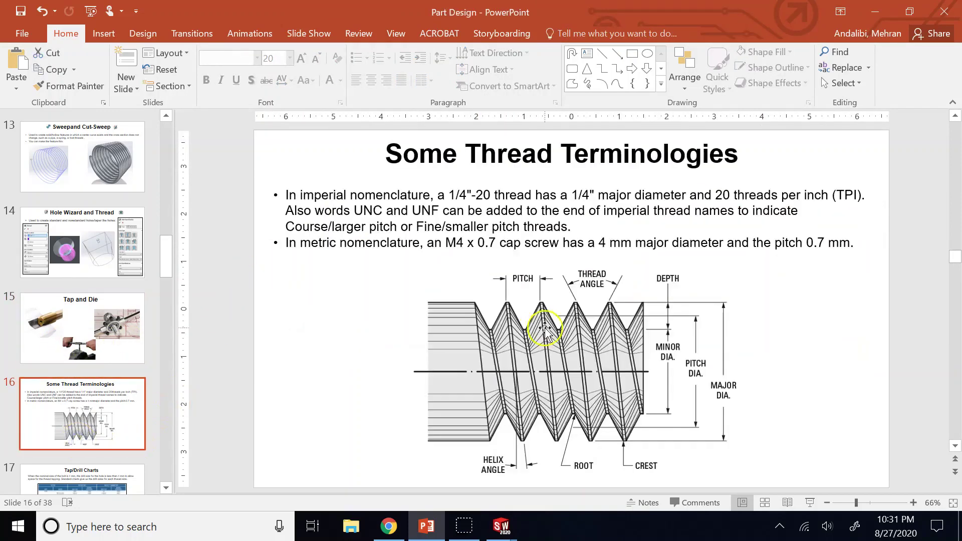
scroll(552, 310, "down", 2)
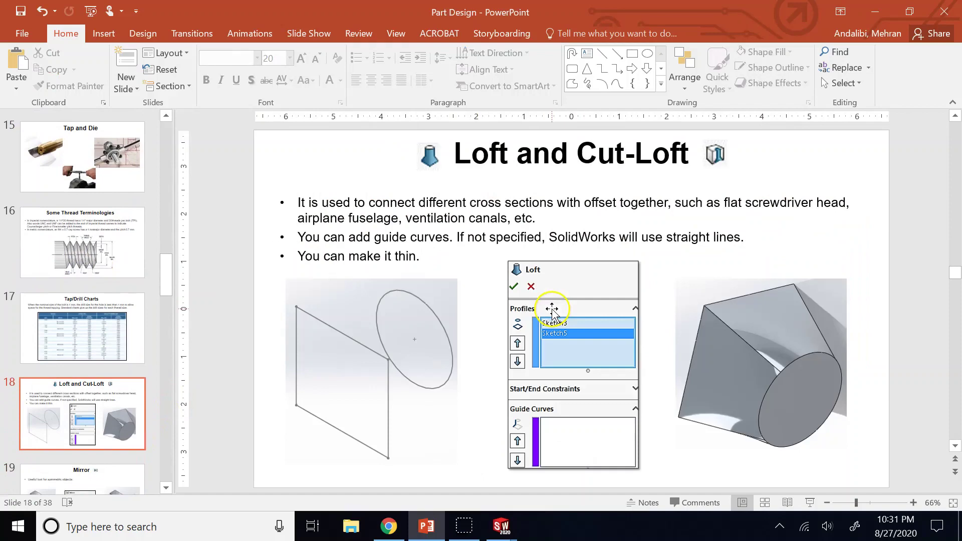
left_click(133, 348)
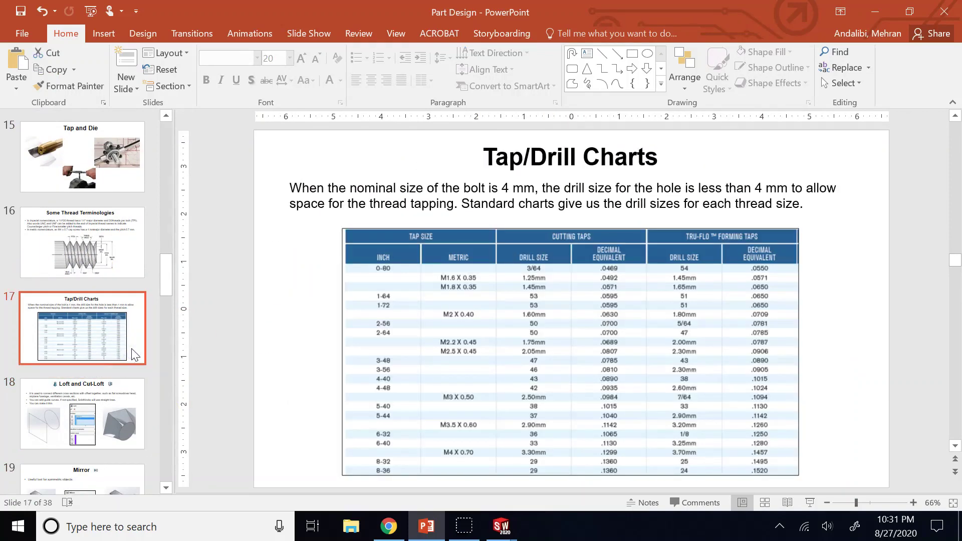
scroll(131, 348, "up", 4)
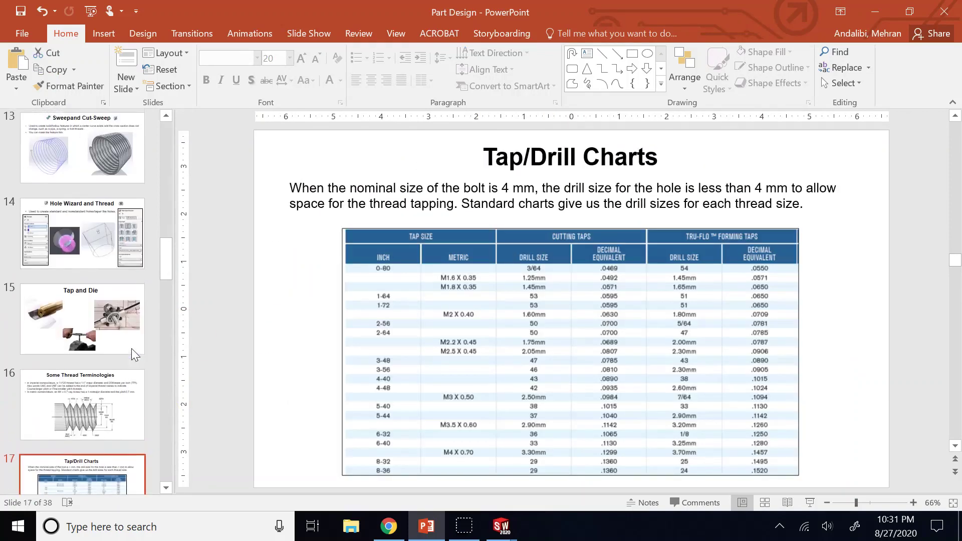
left_click(114, 248)
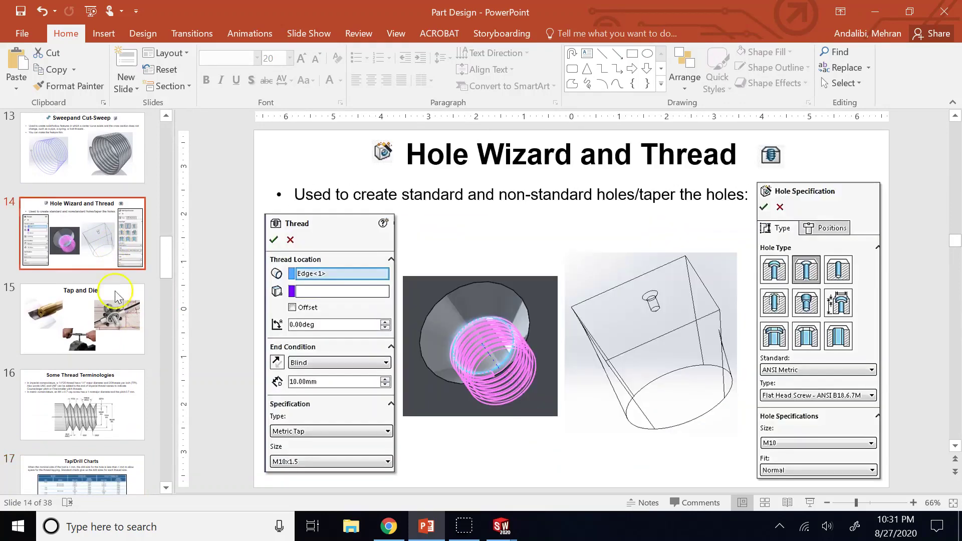
scroll(120, 305, "down", 2)
left_click(73, 426)
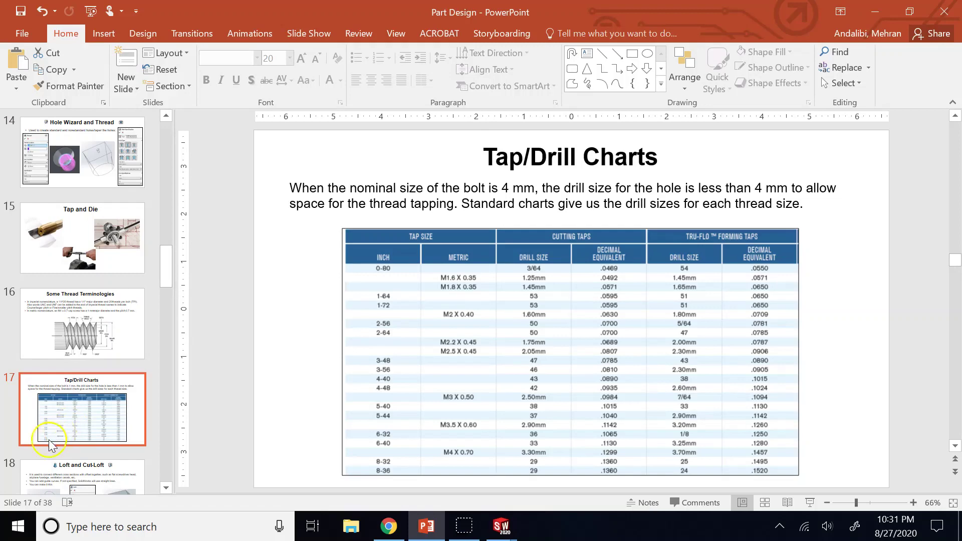
left_click(73, 337)
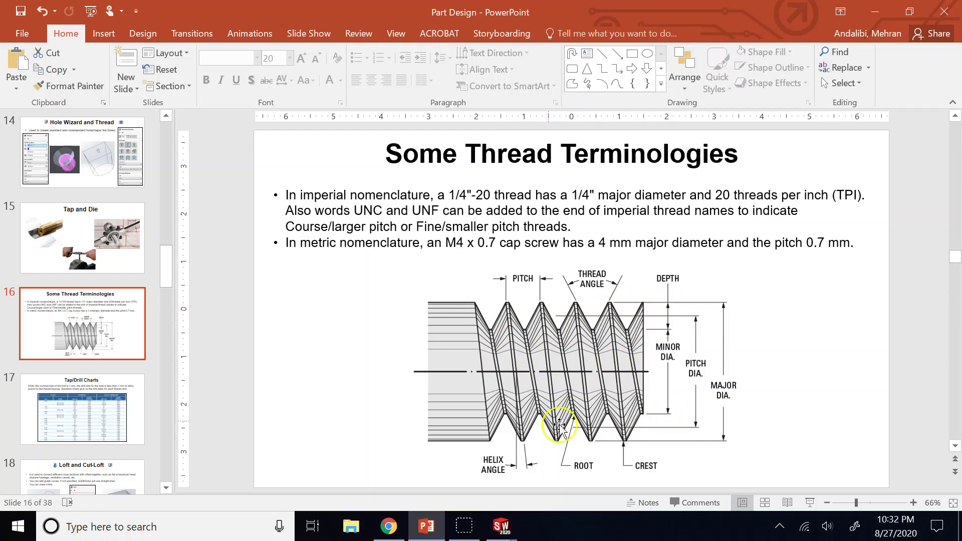
left_click(100, 234)
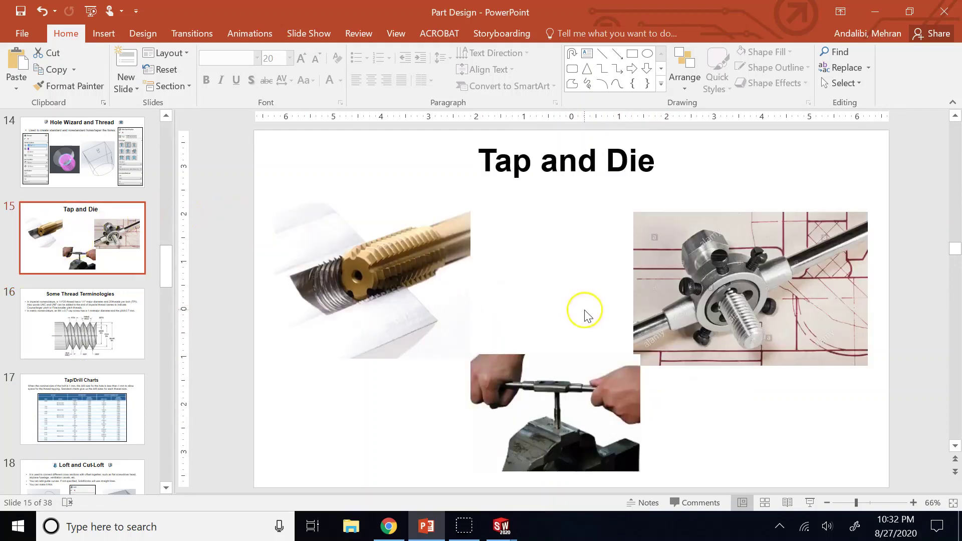
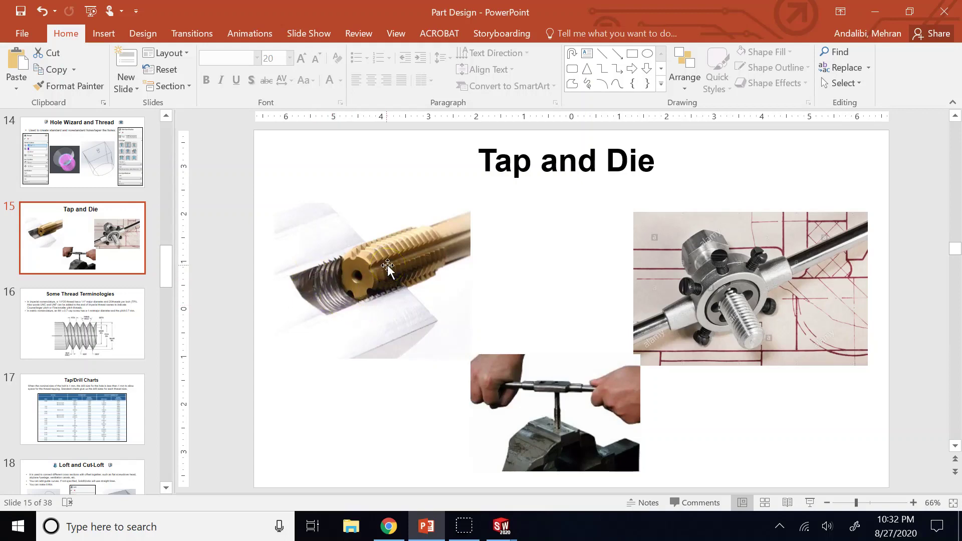
- Go to slide 17, Tap/Drill Charts, and zoom in on its drill chart picture
left_click(80, 404)
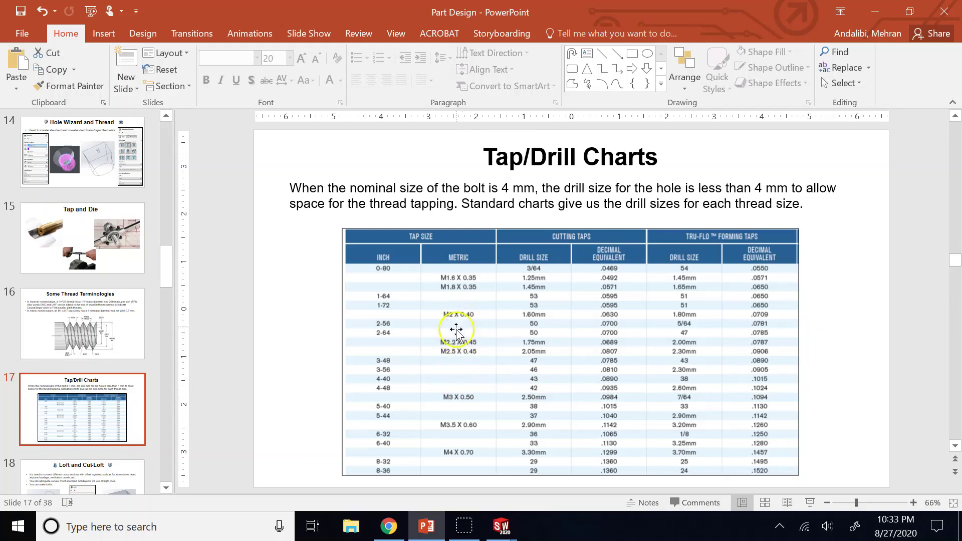
left_click(452, 455)
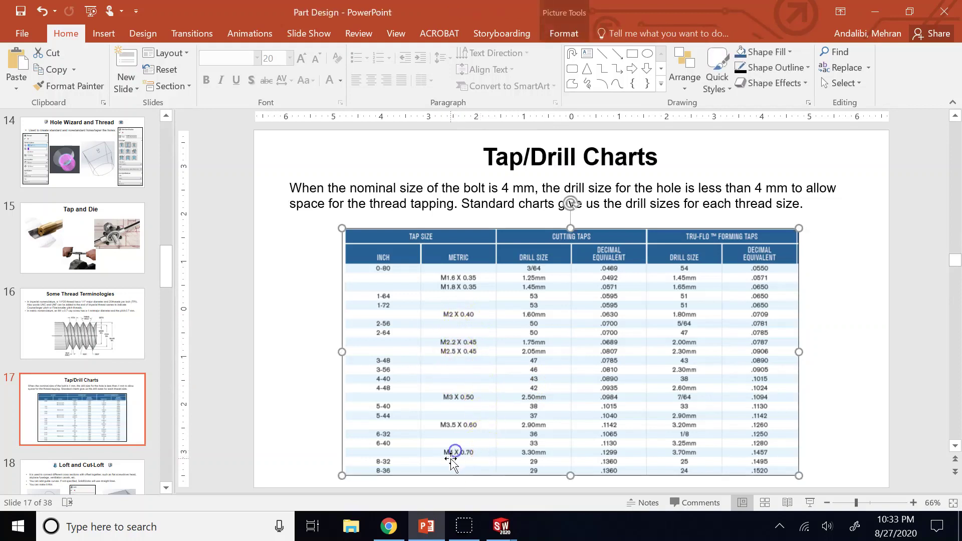
left_click(908, 502)
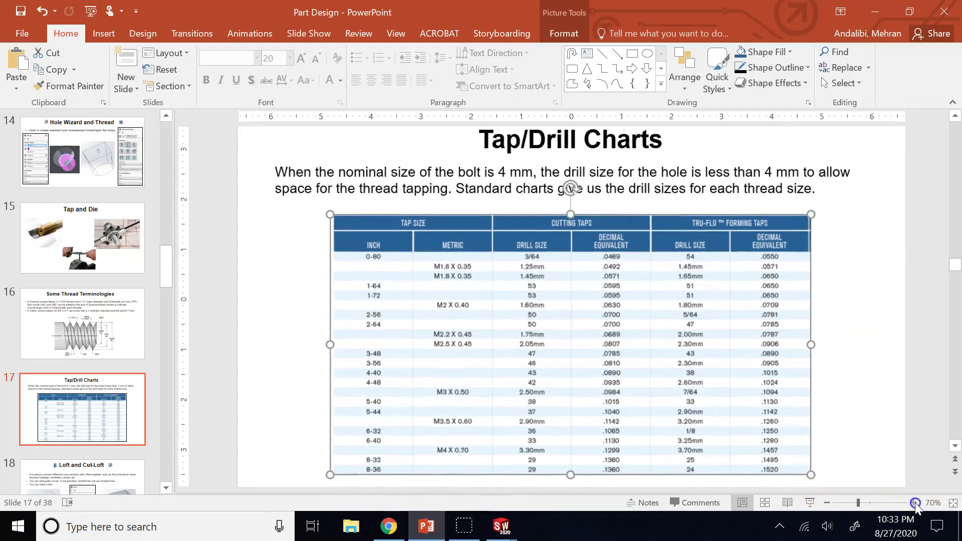
left_click(908, 503)
left_click(908, 502)
left_click(908, 502)
left_click(908, 502)
- Scroll through the magnified tap/drill table, pointing out the DRILL SIZE column
scroll(641, 381, "down", 2)
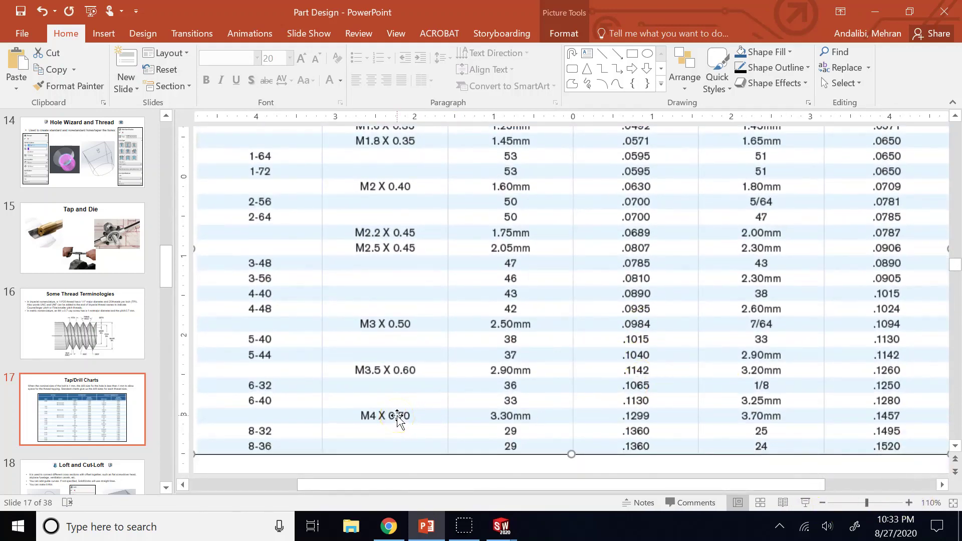
scroll(616, 317, "up", 3)
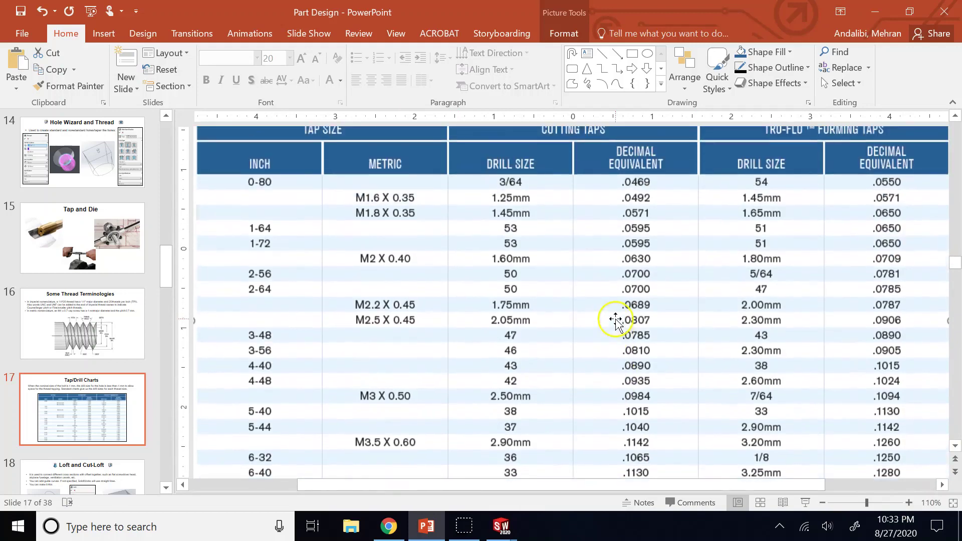
left_click(530, 178)
scroll(511, 160, "down", 3)
scroll(511, 225, "down", 2)
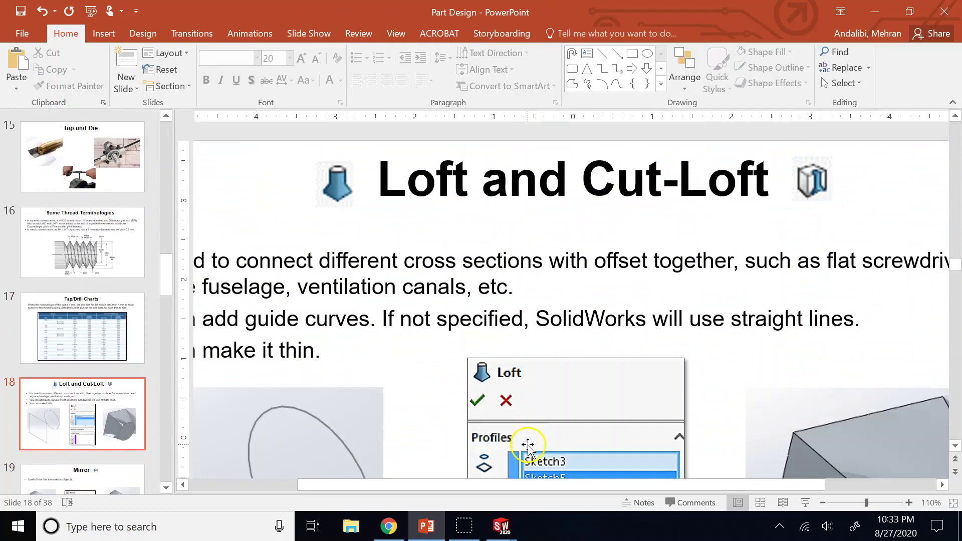
left_click(11, 333)
scroll(555, 445, "down", 8)
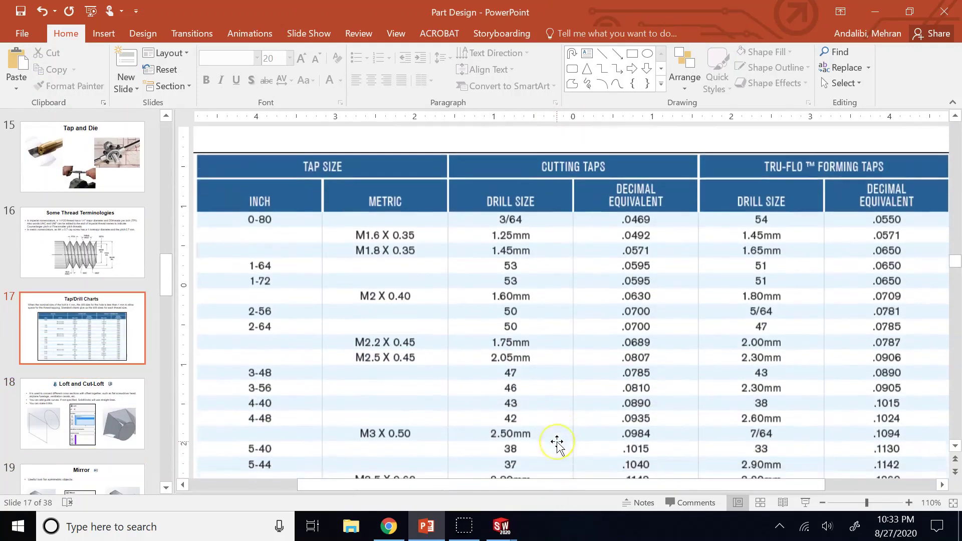
scroll(557, 443, "down", 1)
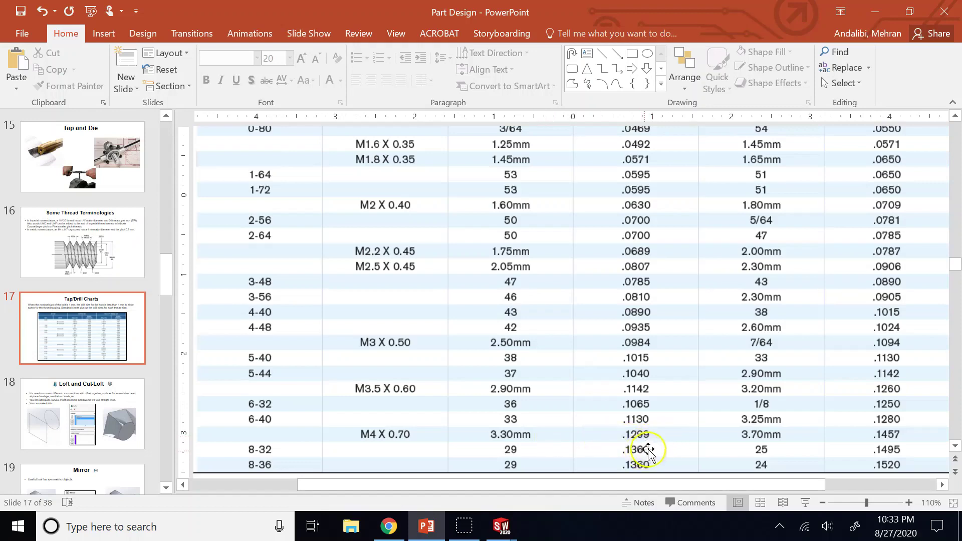
scroll(646, 446, "up", 3)
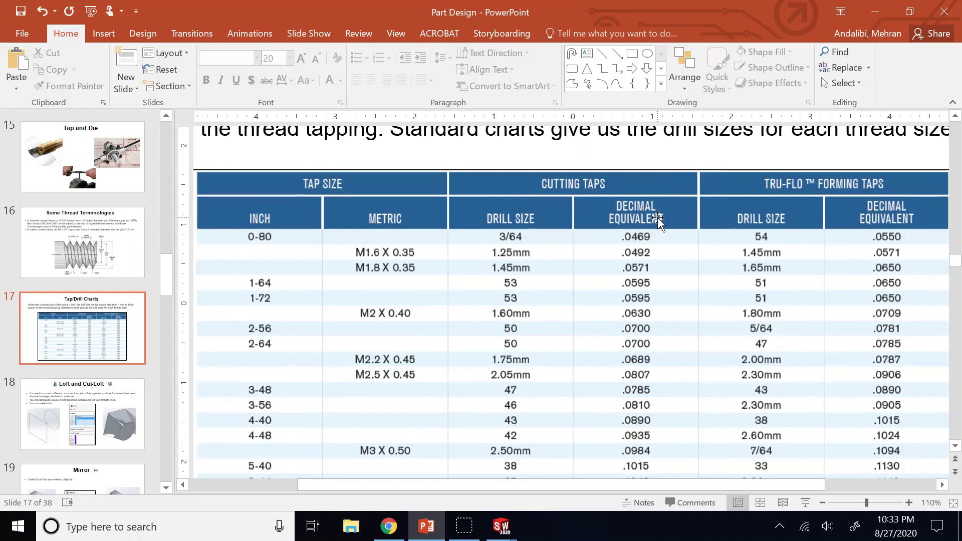
scroll(657, 218, "up", 2)
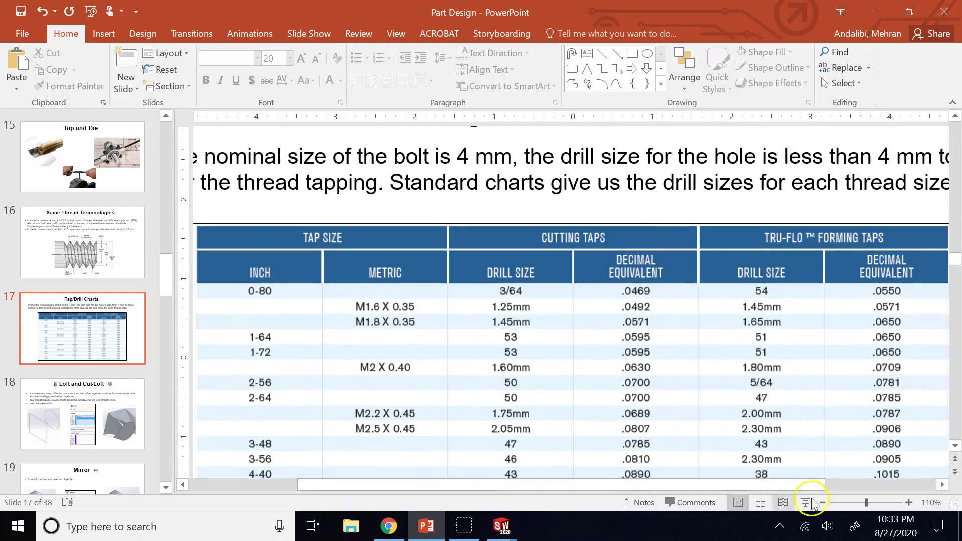
- Zoom back out until the whole Tap/Drill Charts slide fits in view
left_click(863, 502)
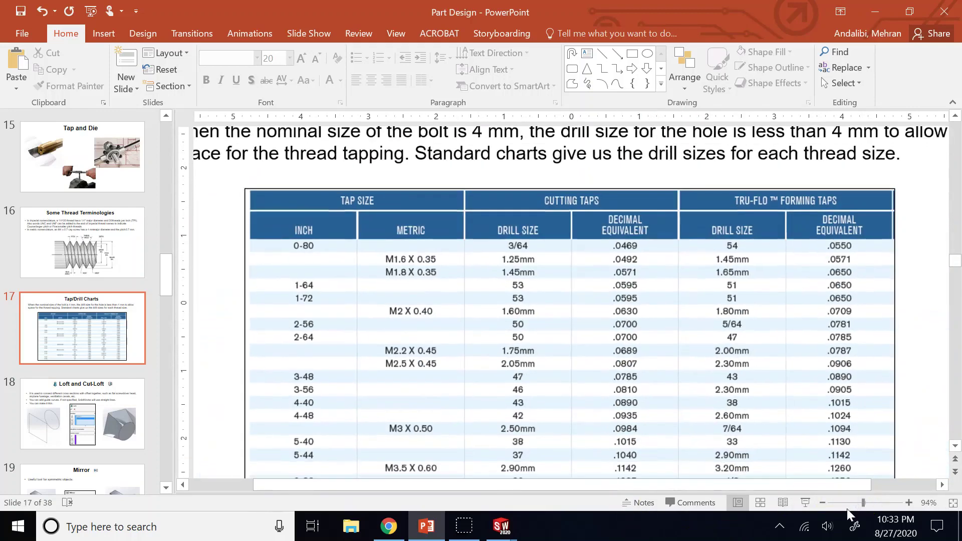
left_click(859, 503)
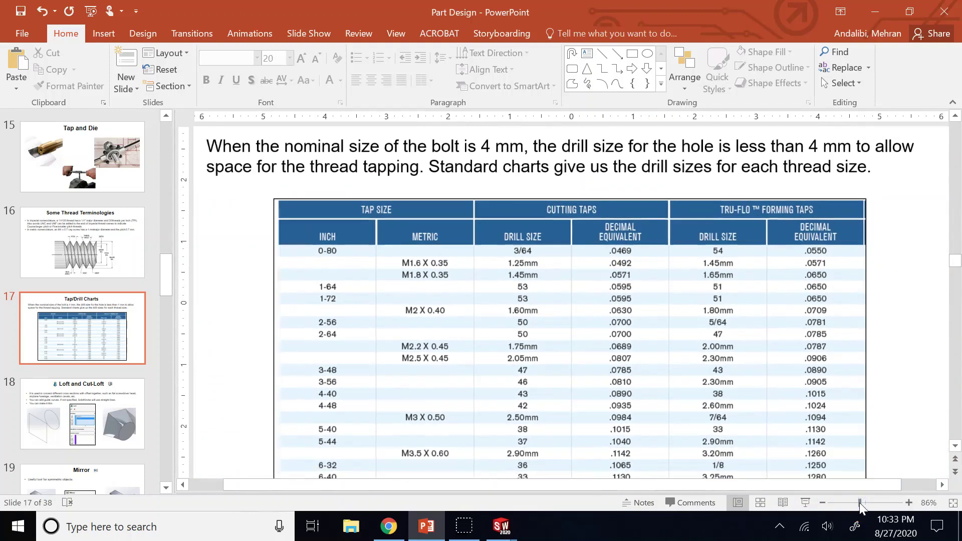
left_click(850, 503)
left_click(600, 332)
scroll(600, 332, "up", 2, "ctrl")
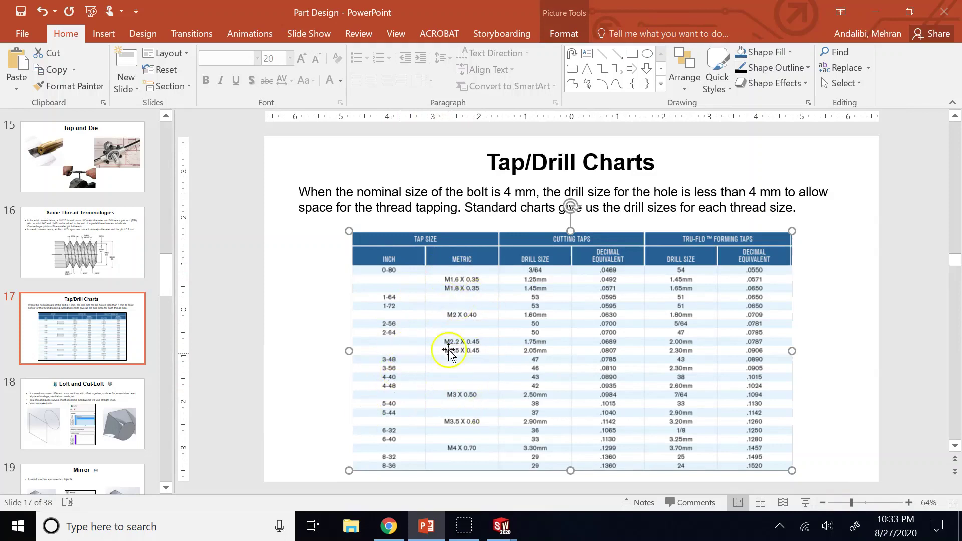
- In the browser, open the EGR 201 course's Modules list
left_click(388, 526)
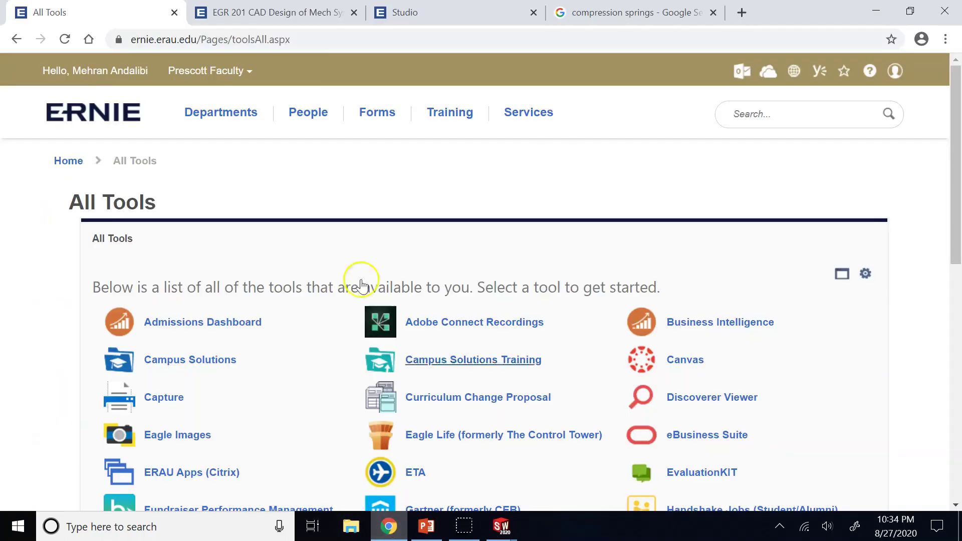
left_click(273, 12)
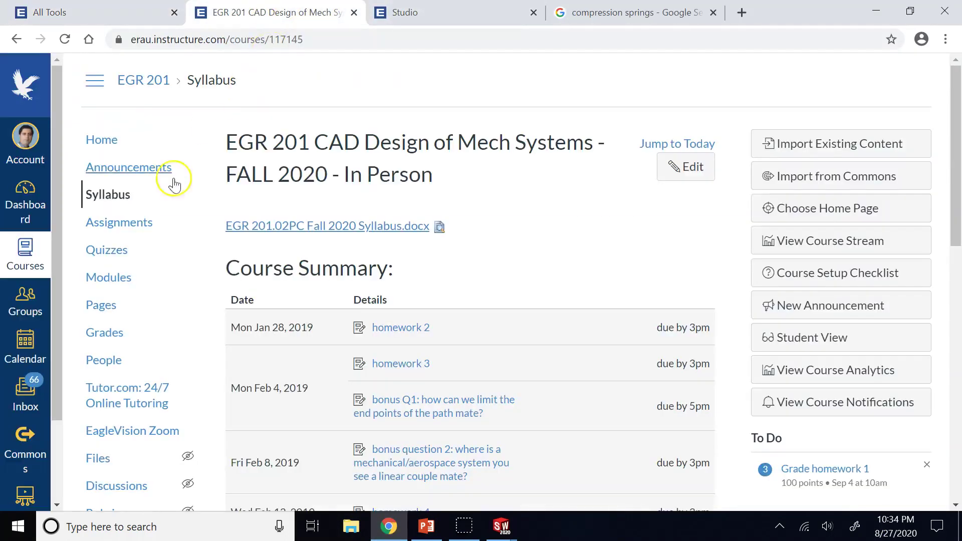
left_click(161, 278)
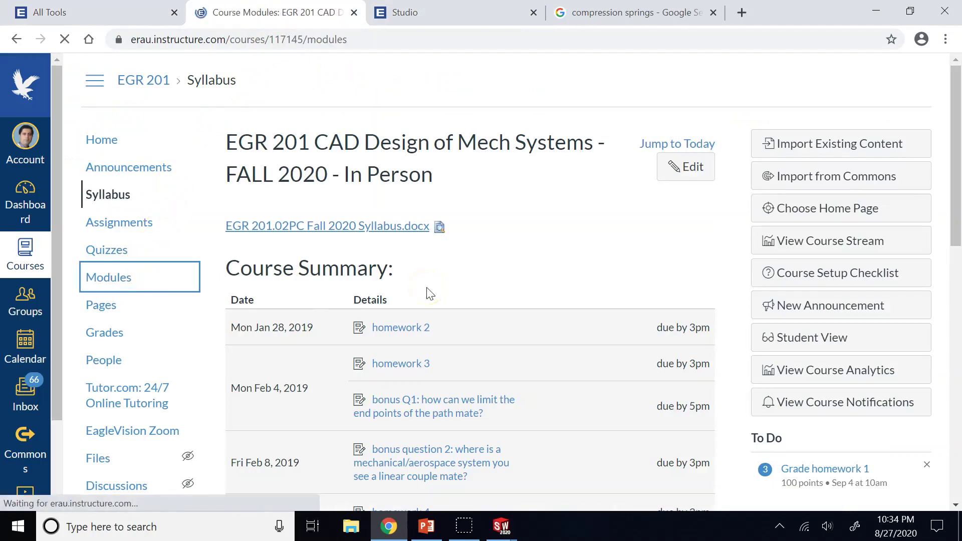
scroll(429, 293, "down", 15)
scroll(428, 293, "down", 14)
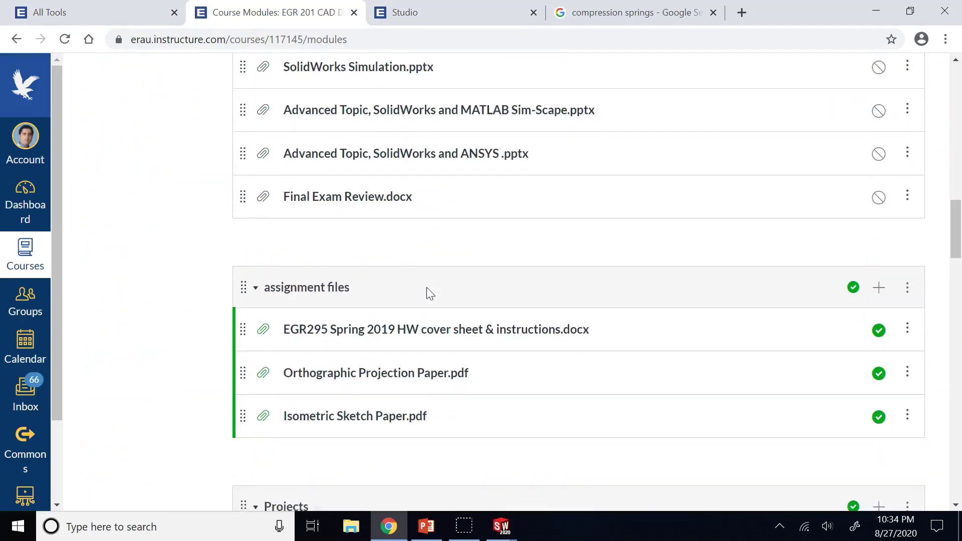
scroll(429, 294, "down", 3)
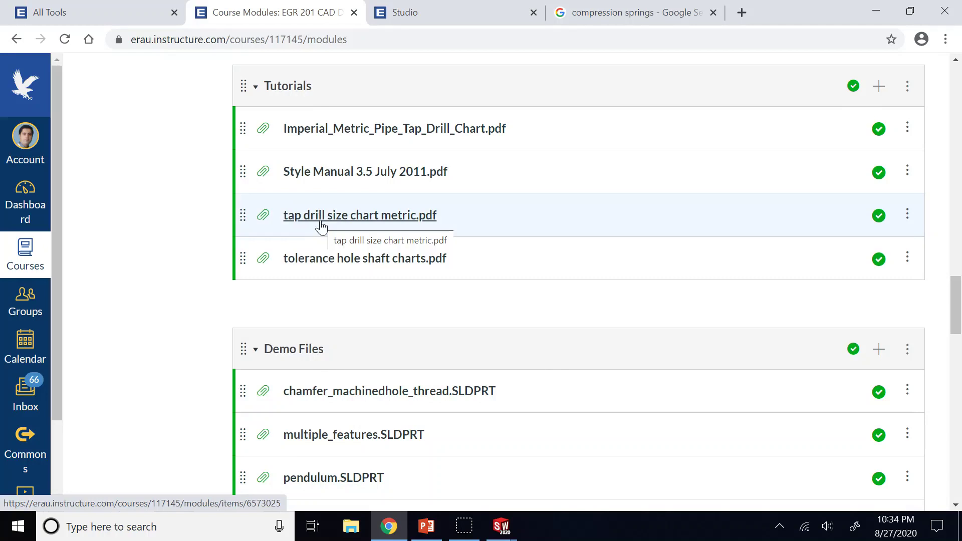
- View tap drill size chart metric.pdf, then go back to the Modules page
left_click(321, 217)
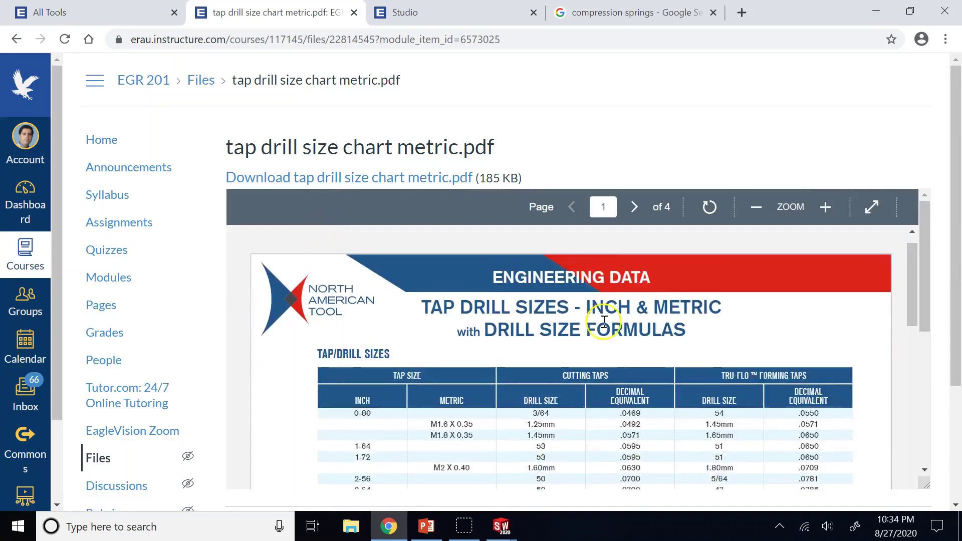
scroll(603, 323, "down", 10)
scroll(603, 322, "down", 3)
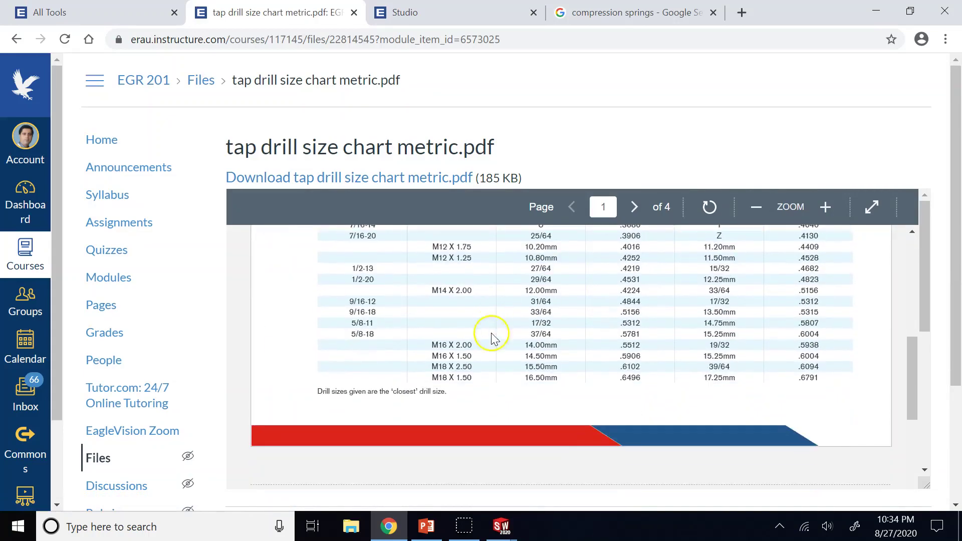
scroll(491, 338, "down", 10)
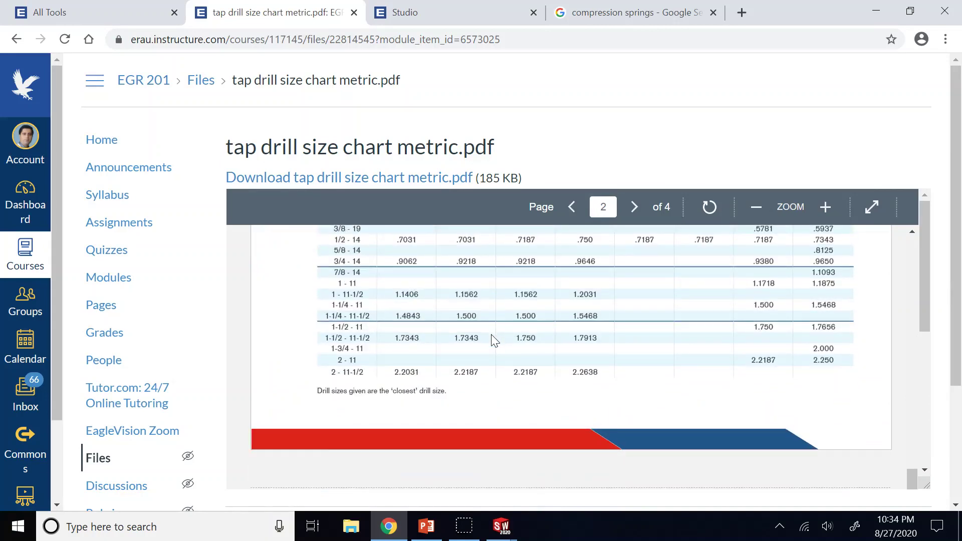
scroll(491, 338, "up", 10)
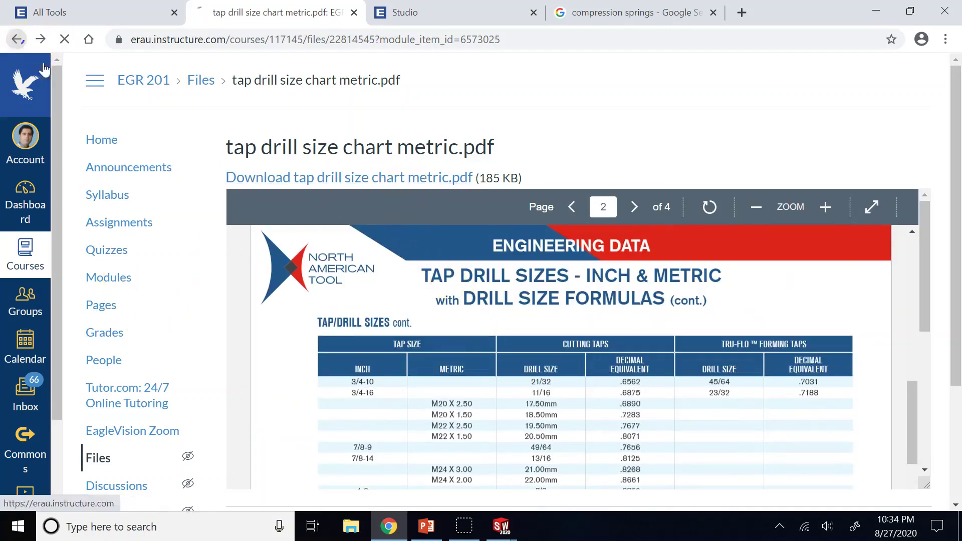
left_click(16, 39)
- Move tap drill size chart metric.pdf above Style Manual 3.5 July 2011.pdf, then return to PowerPoint
scroll(325, 208, "down", 10)
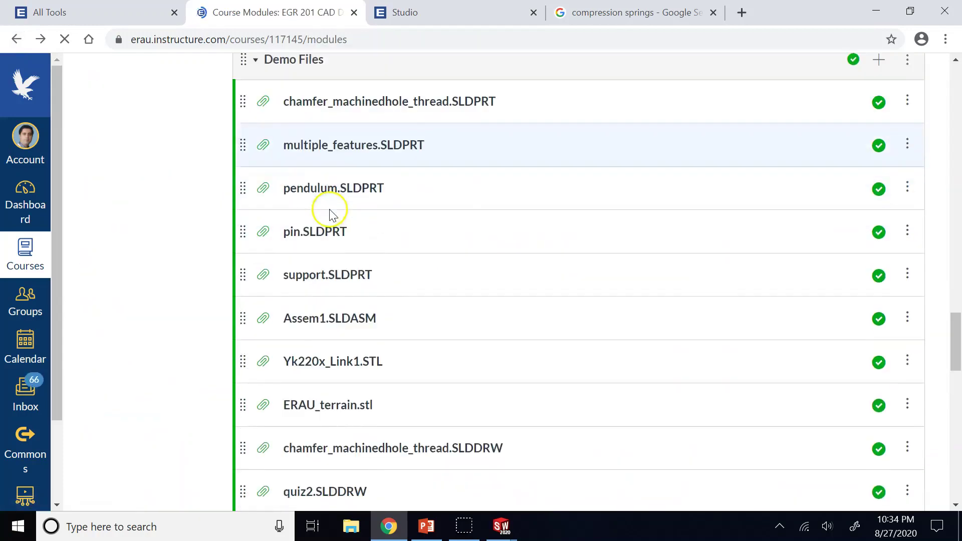
scroll(331, 213, "up", 15)
scroll(331, 215, "down", 1)
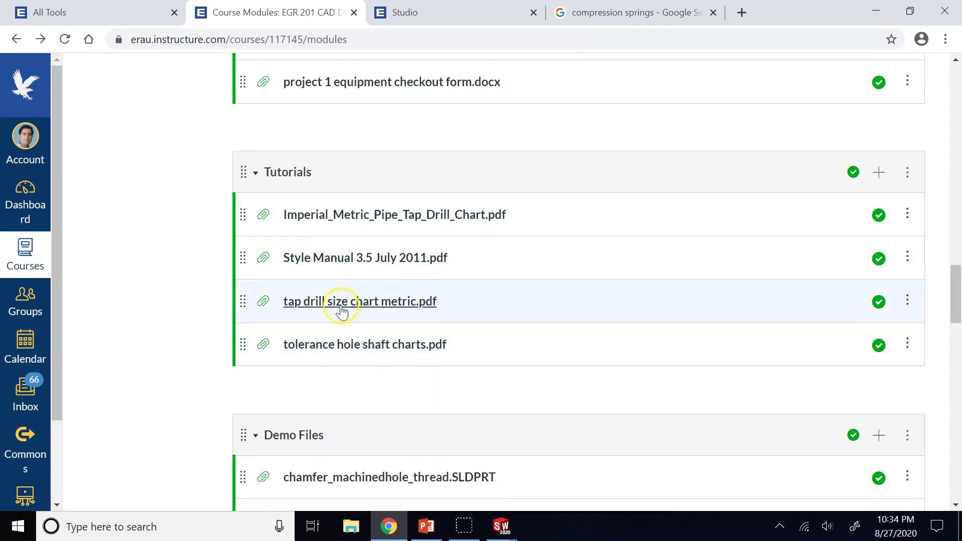
left_click_drag(247, 301, 242, 251)
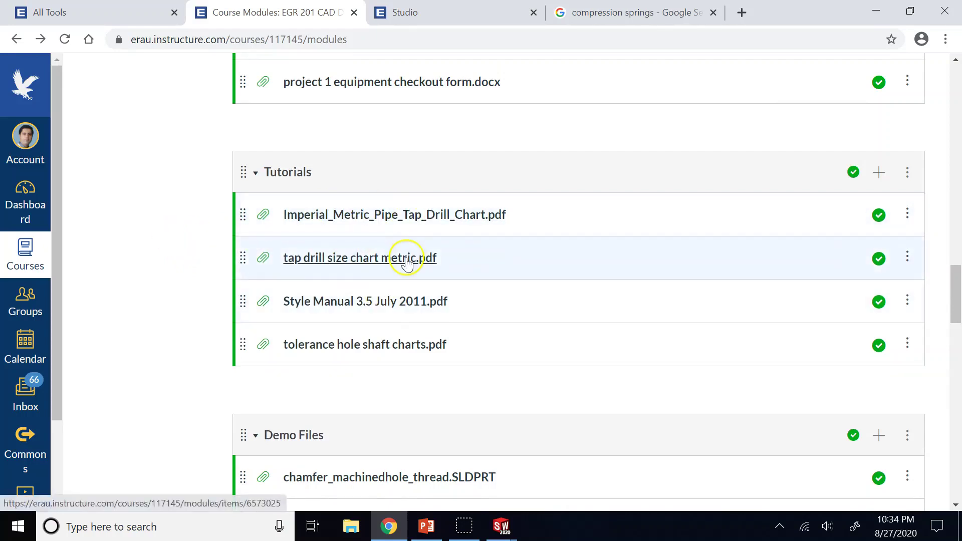
scroll(427, 364, "up", 15)
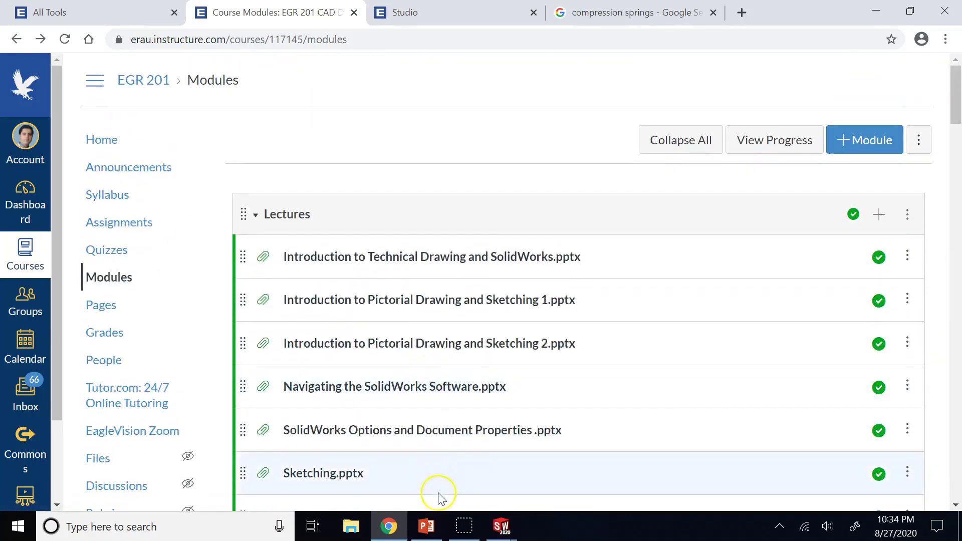
mouse_move(494, 533)
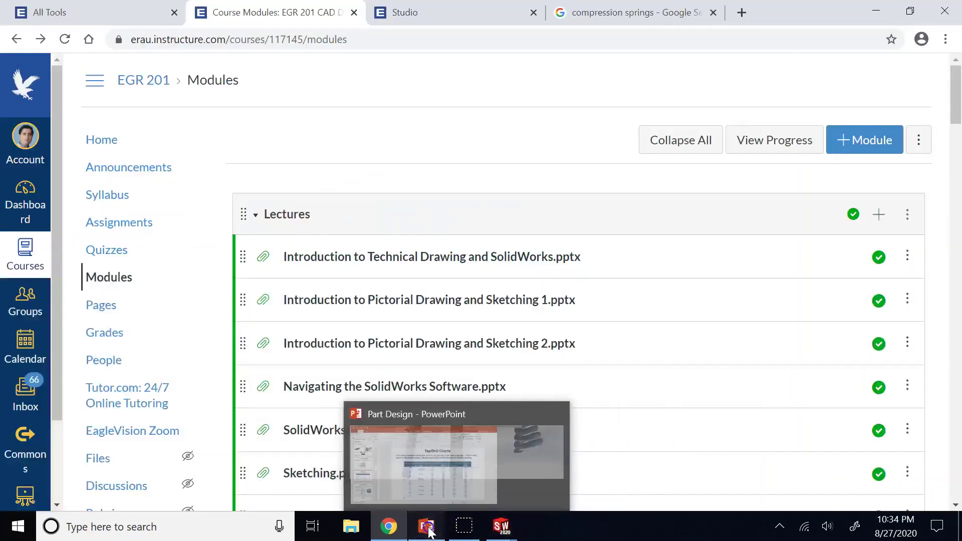
left_click(427, 528)
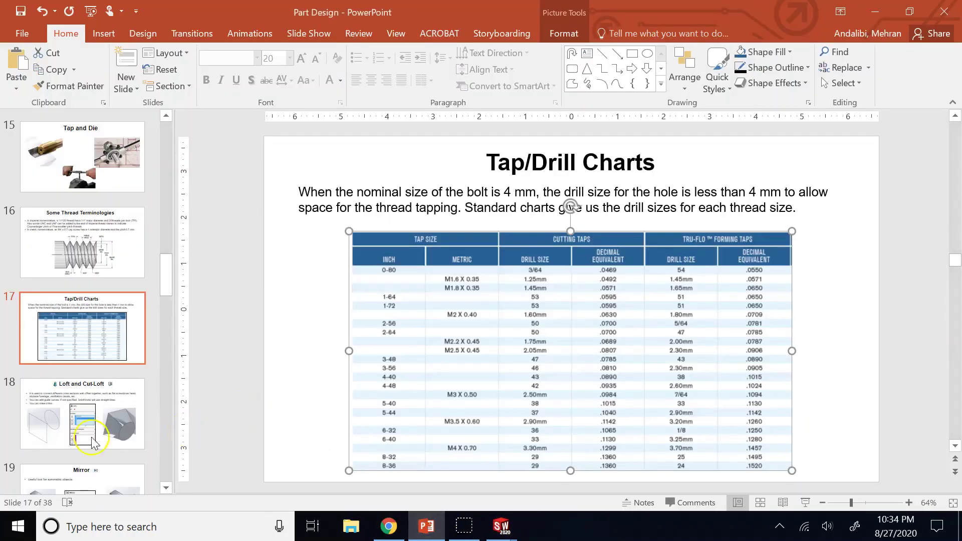
- Page back to the Hole Wizard and Thread slide, then bring up the SOLIDWORKS Part1 bolt window
left_click(80, 165)
left_click(95, 247)
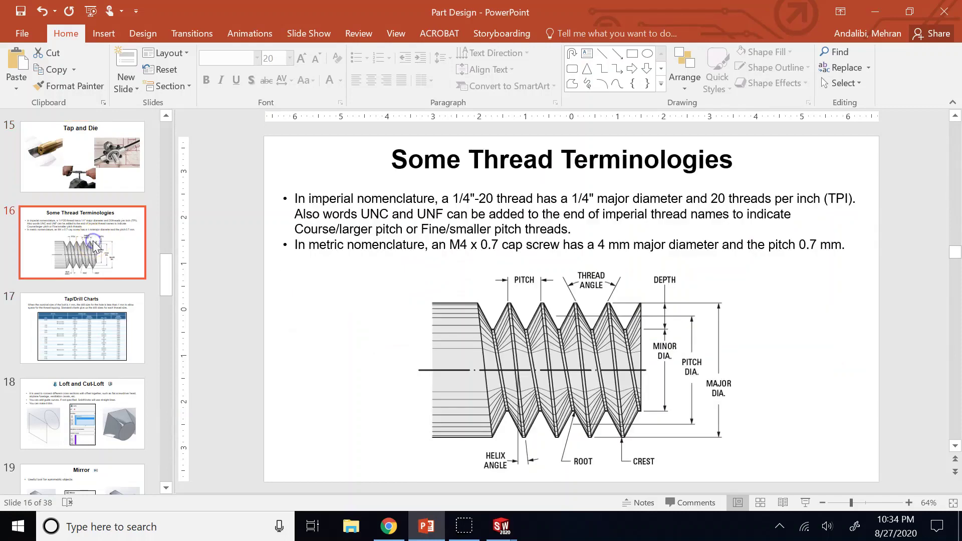
key("Up")
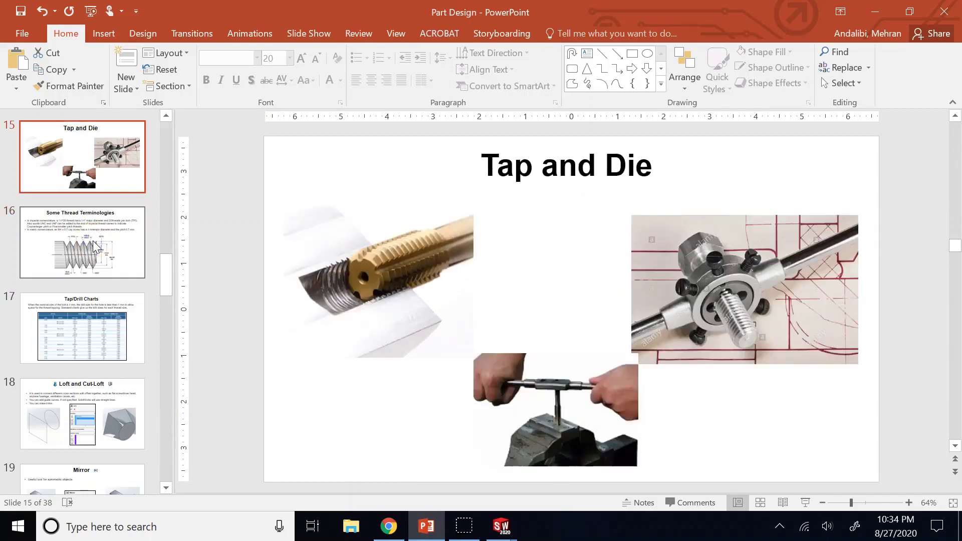
key("Up")
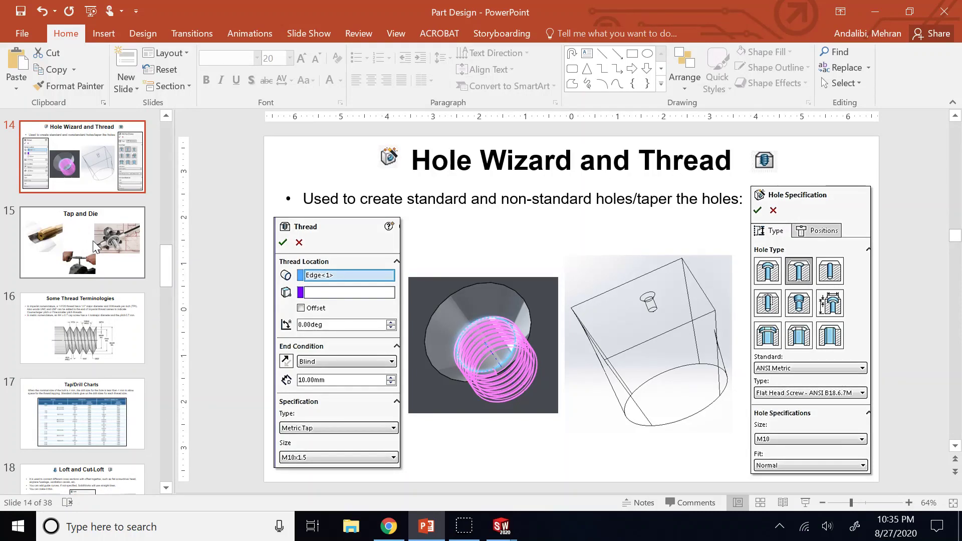
key("Up")
key("Down")
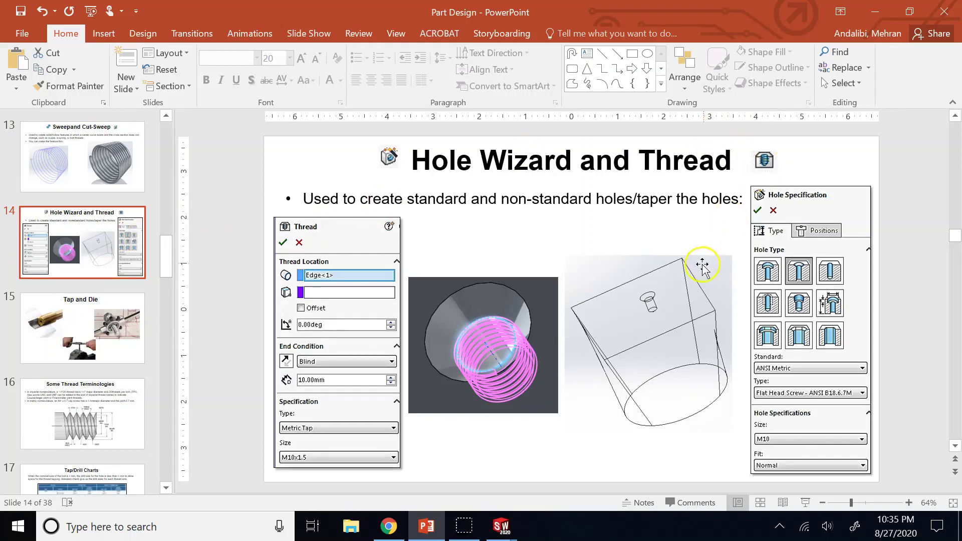
left_click(501, 518)
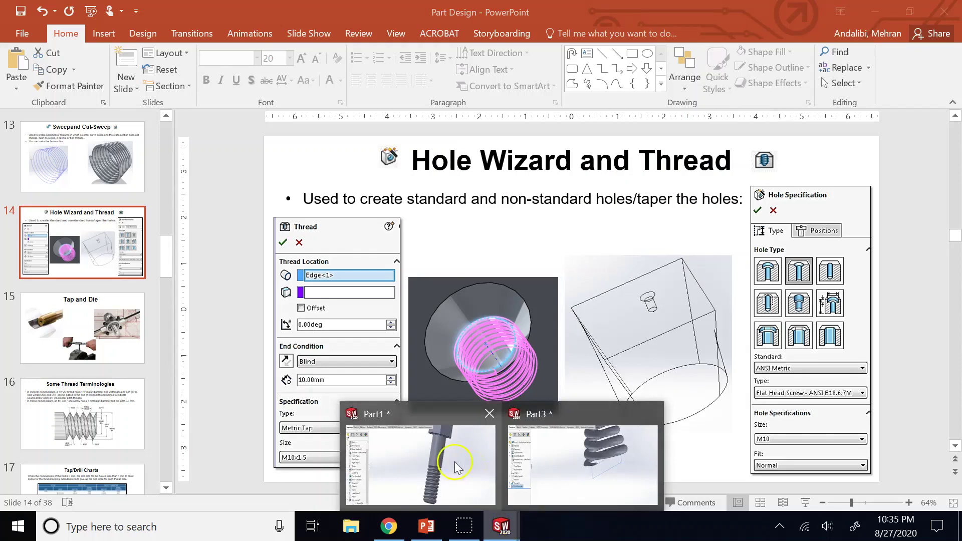
left_click(455, 461)
- Close Part1 and Part3 without saving and create a new part
left_click(881, 96)
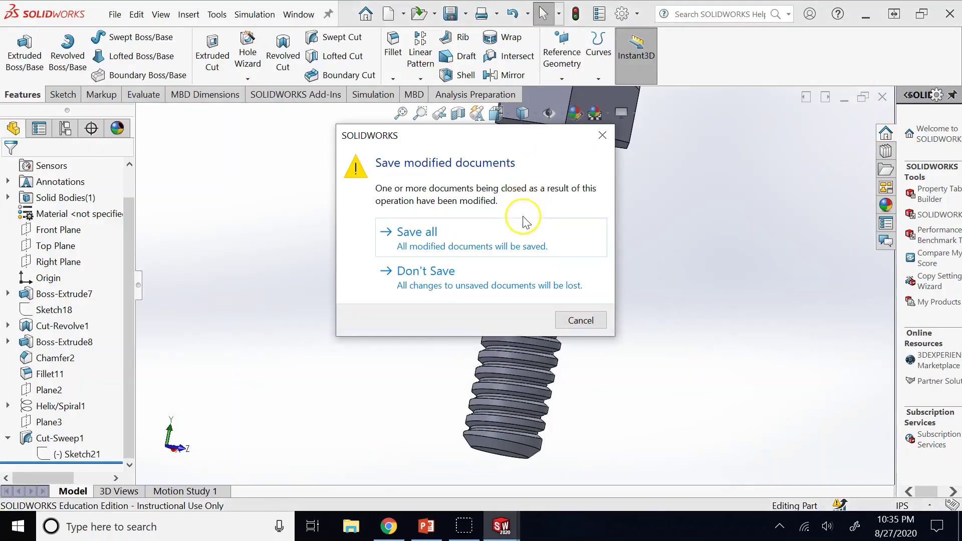
left_click(498, 268)
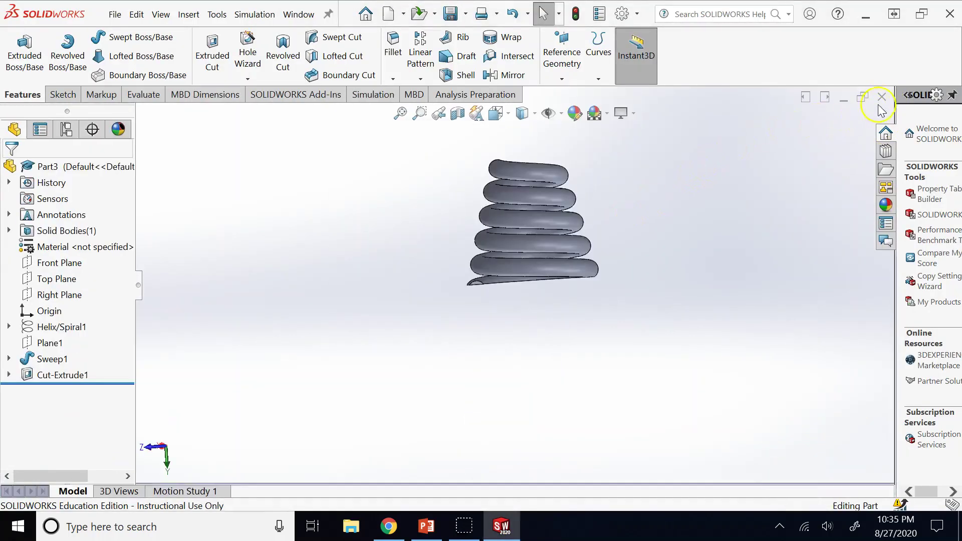
left_click(882, 96)
left_click(533, 271)
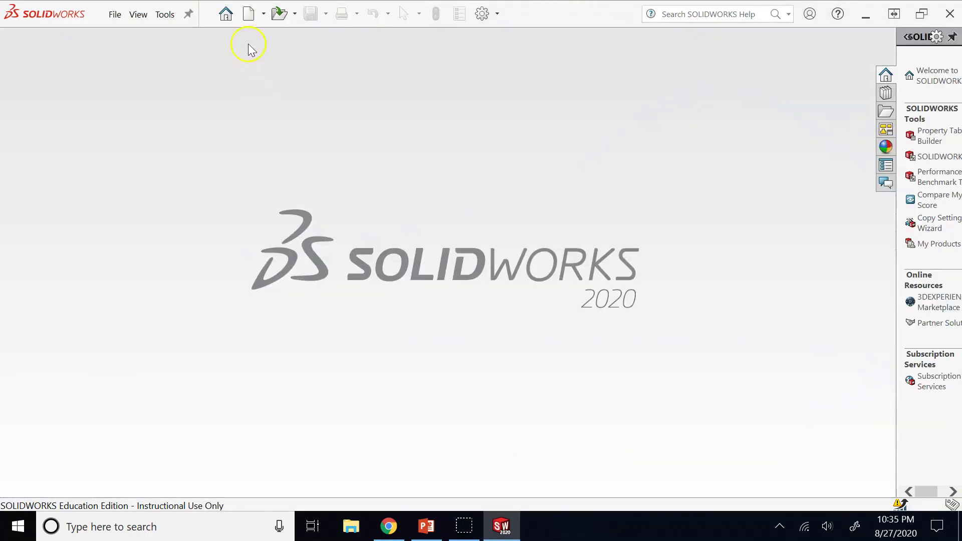
left_click(251, 16)
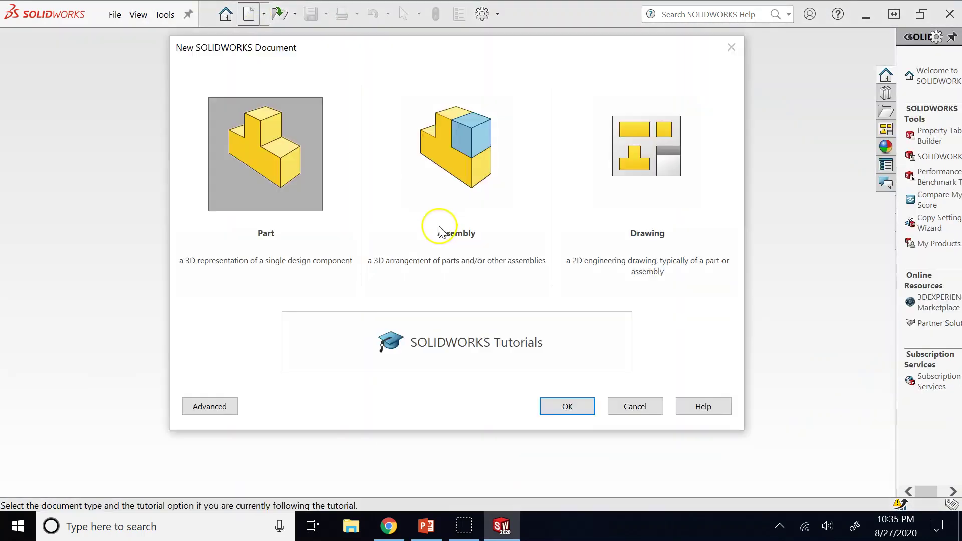
left_click(567, 406)
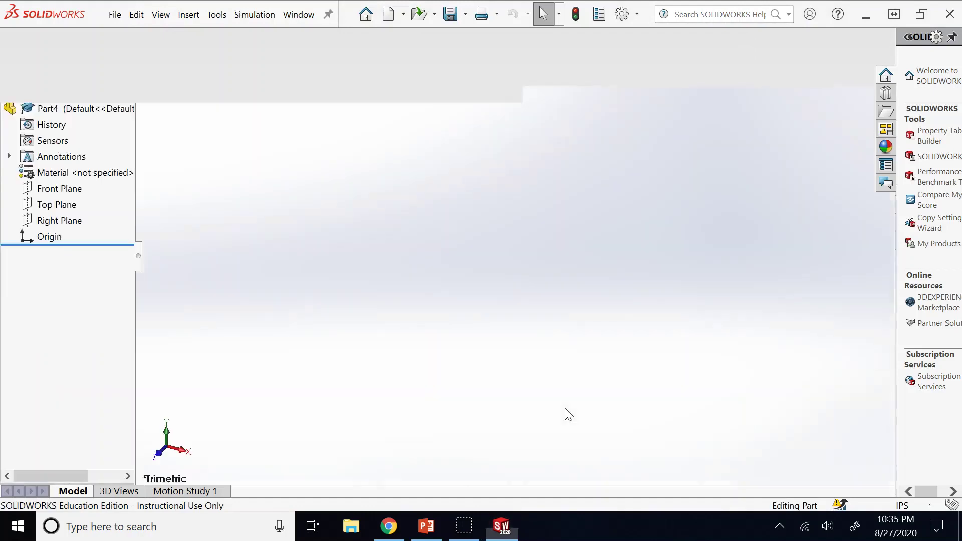
- Sketch a corner rectangle on the Top Plane and exit the sketch
left_click(52, 262)
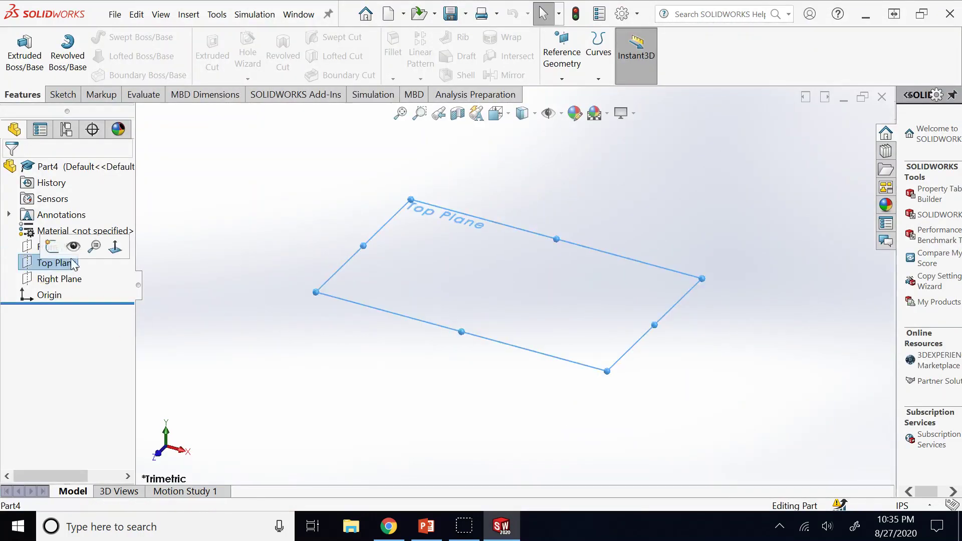
left_click(58, 245)
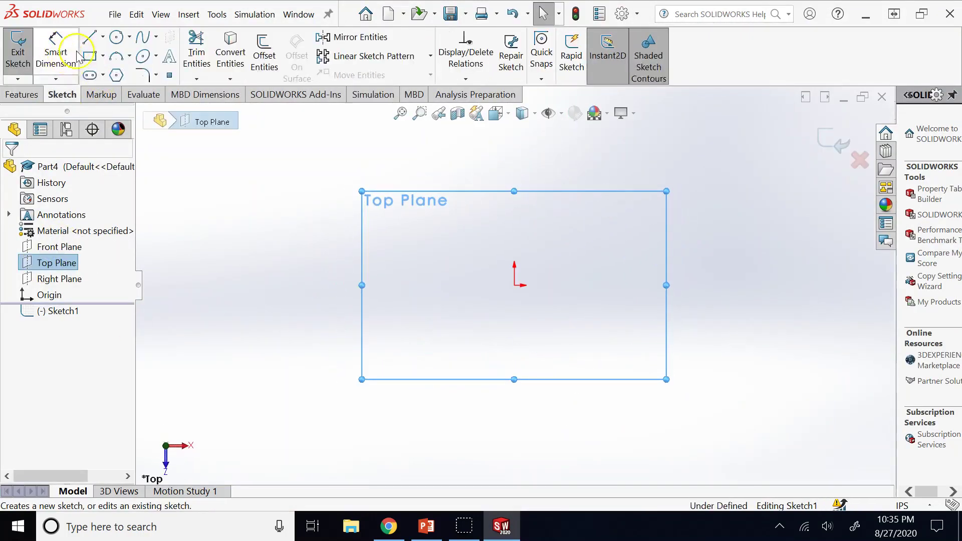
left_click(89, 57)
mouse_move(380, 224)
left_mouse_down()
mouse_move(687, 395)
mouse_move(687, 388)
left_mouse_up()
left_click(834, 141)
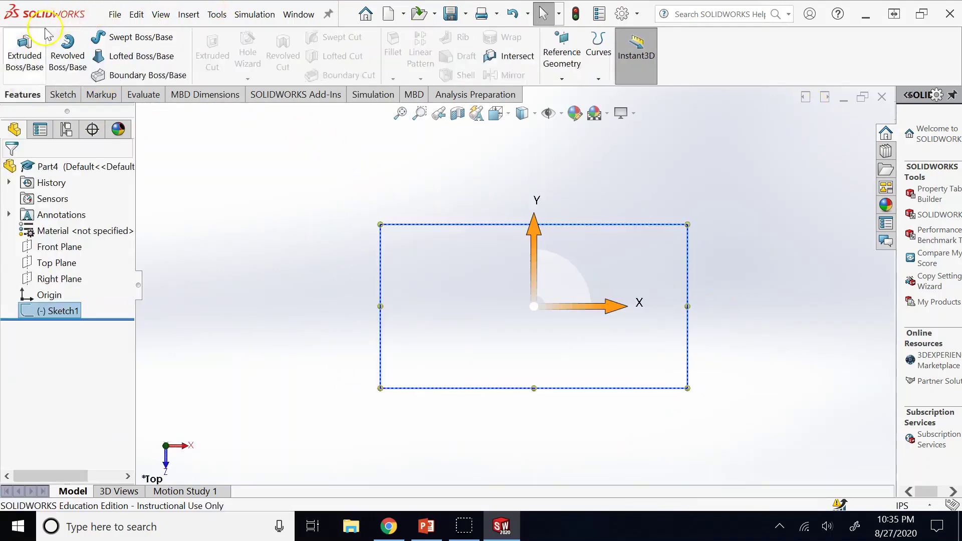
left_click(26, 48)
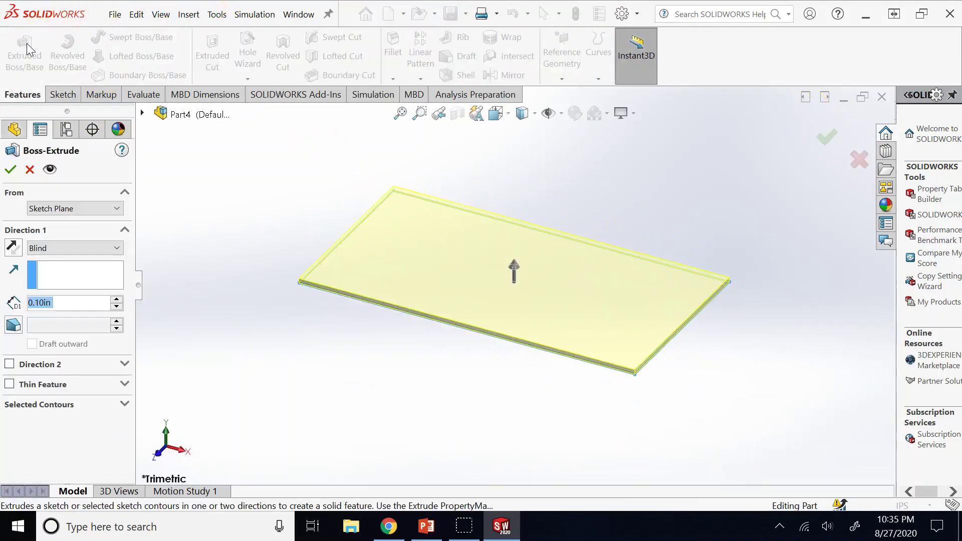
- Extrude the rectangle 3.00in into a block, then switch to the browser
type("3")
left_click(254, 107)
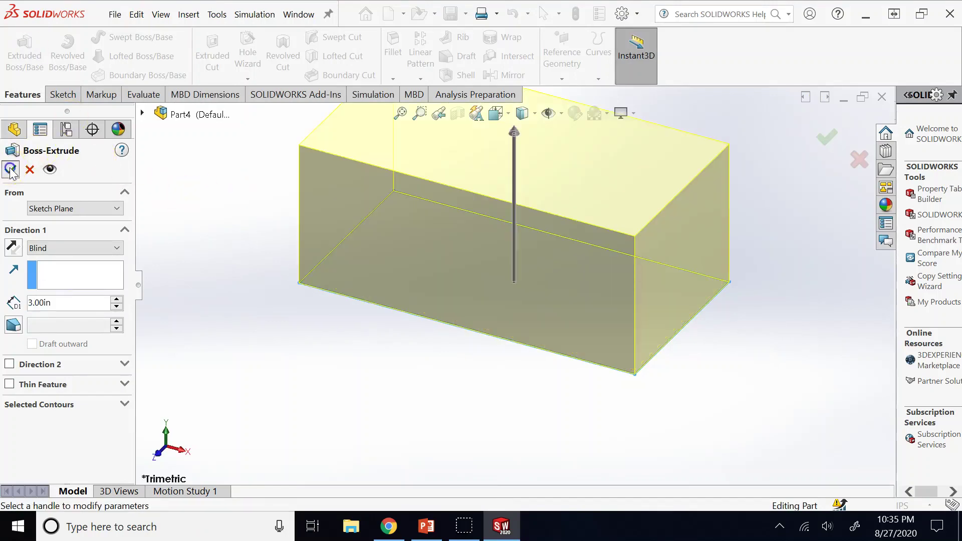
left_click(10, 169)
scroll(350, 251, "up", 4)
scroll(516, 190, "down", 3)
scroll(518, 228, "down", 1)
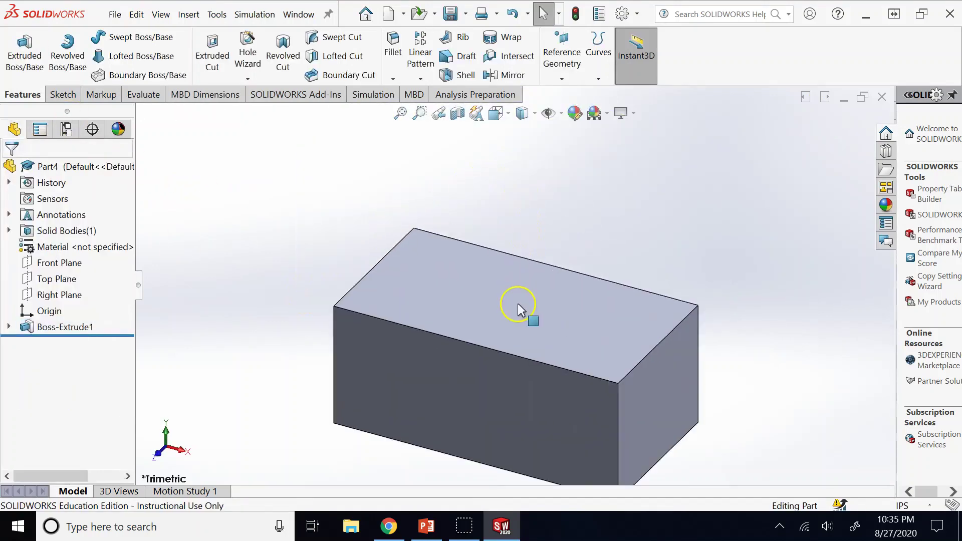
key("Escape")
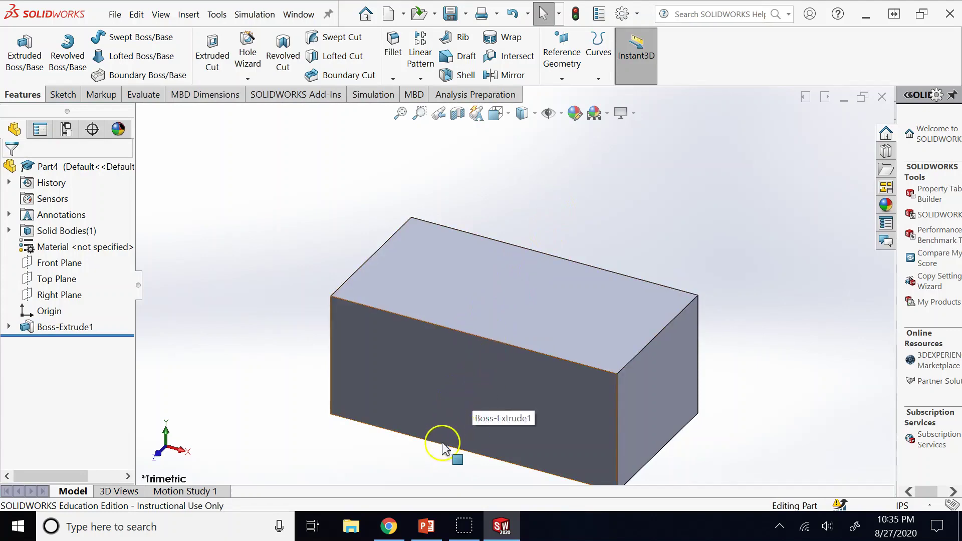
left_click(391, 526)
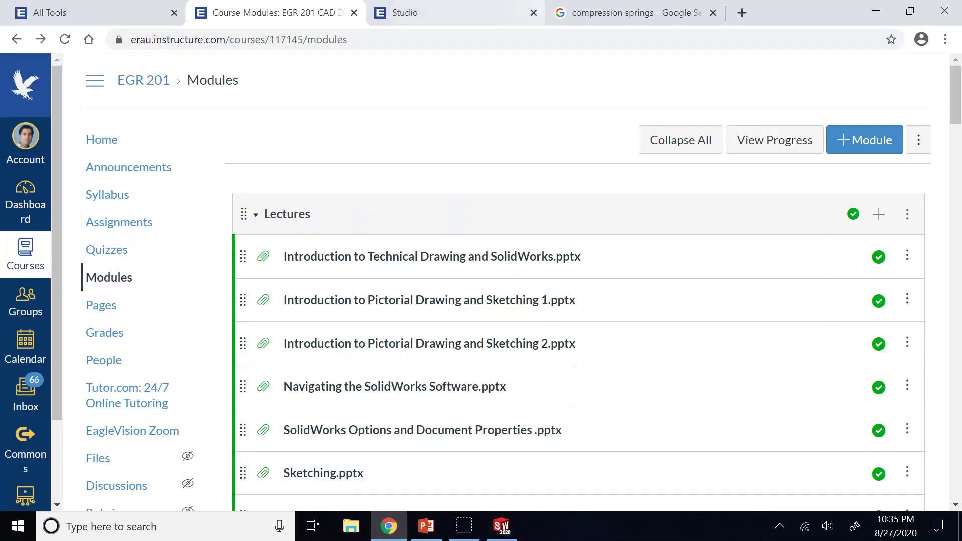
- Replace the Google Images query with 'drilled hole' and run the search
left_click(601, 12)
scroll(382, 90, "up", 10)
triple_click(382, 88)
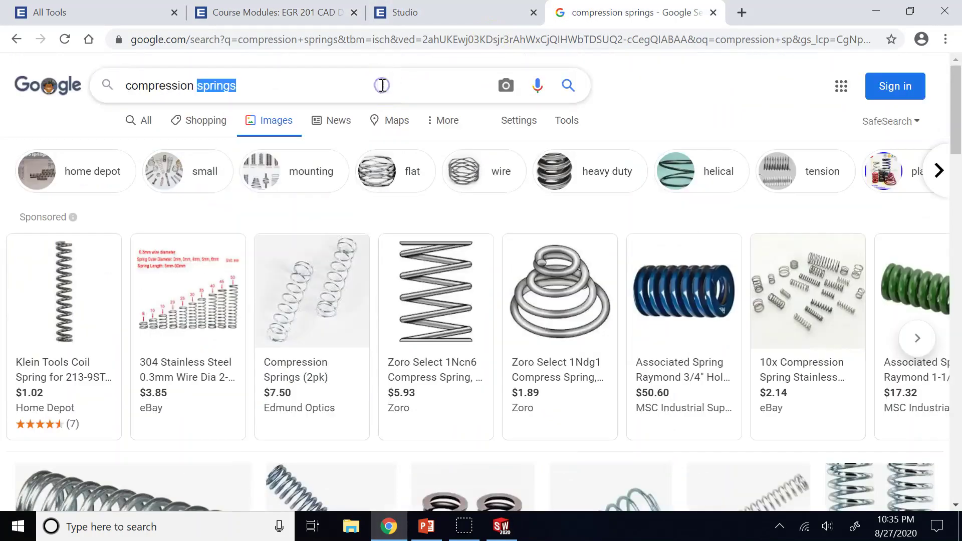
type("drilled hole")
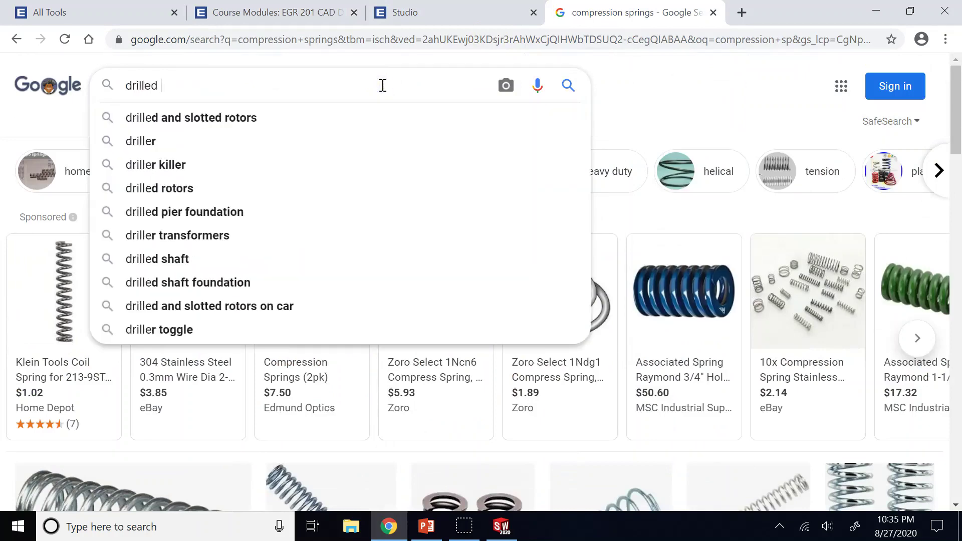
key("Return")
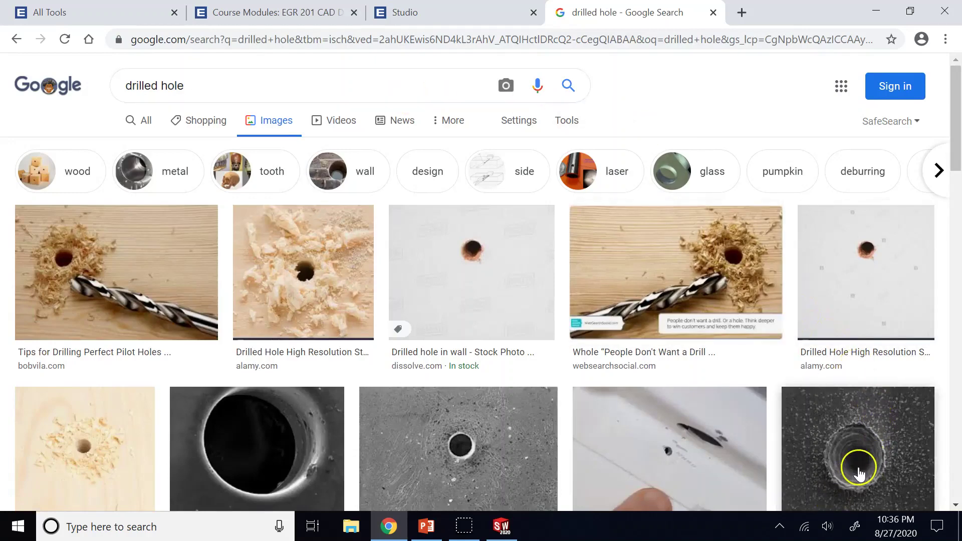
- Preview the 'Drilled Hole - an overview' ScienceDirect drawing, then return to SOLIDWORKS
scroll(858, 468, "down", 5)
scroll(630, 413, "down", 6)
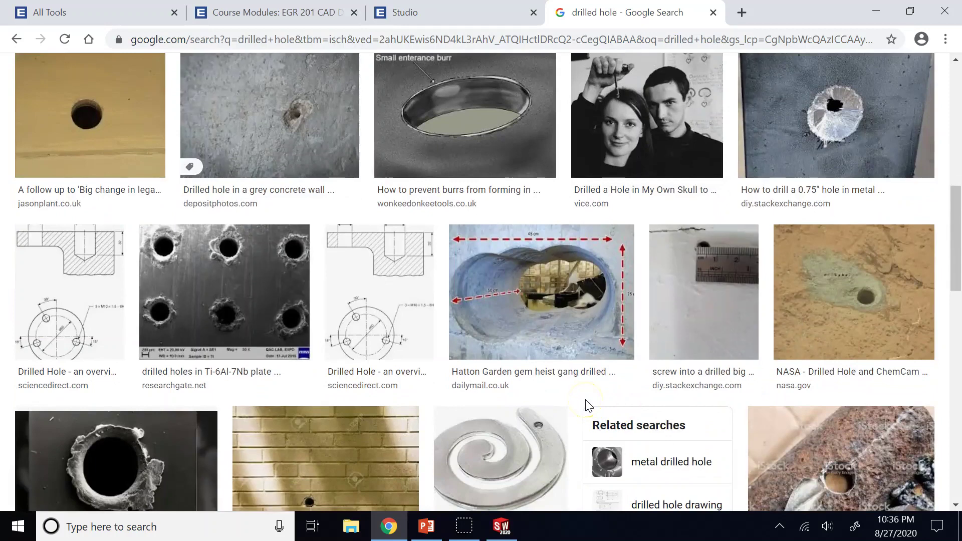
left_click(393, 288)
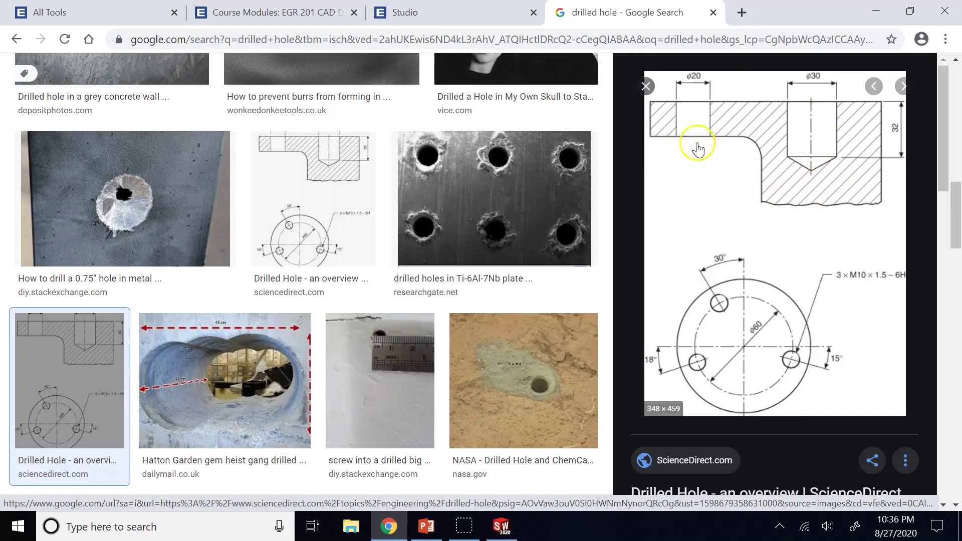
left_click(501, 525)
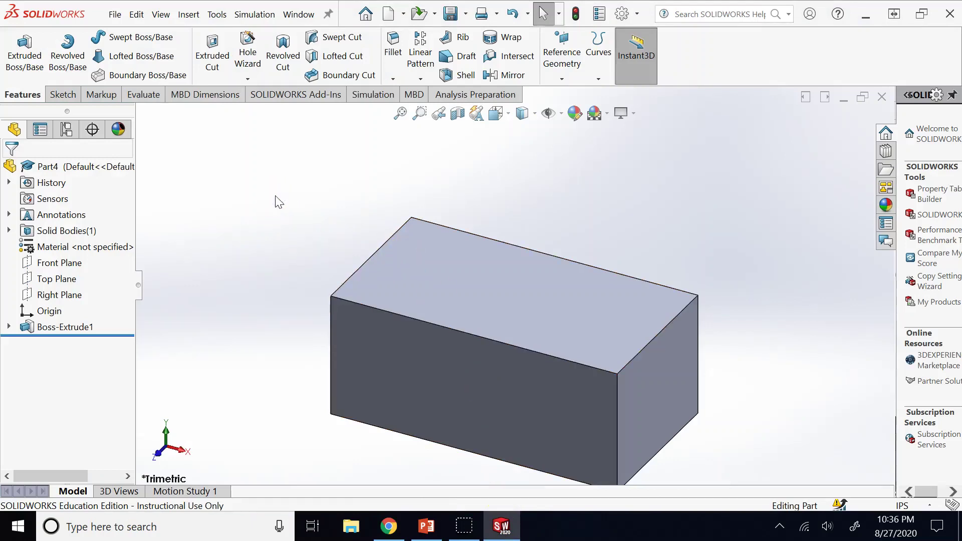
- Start a Hole Wizard hole on Part4's block and go to its Positions step
left_click(238, 48)
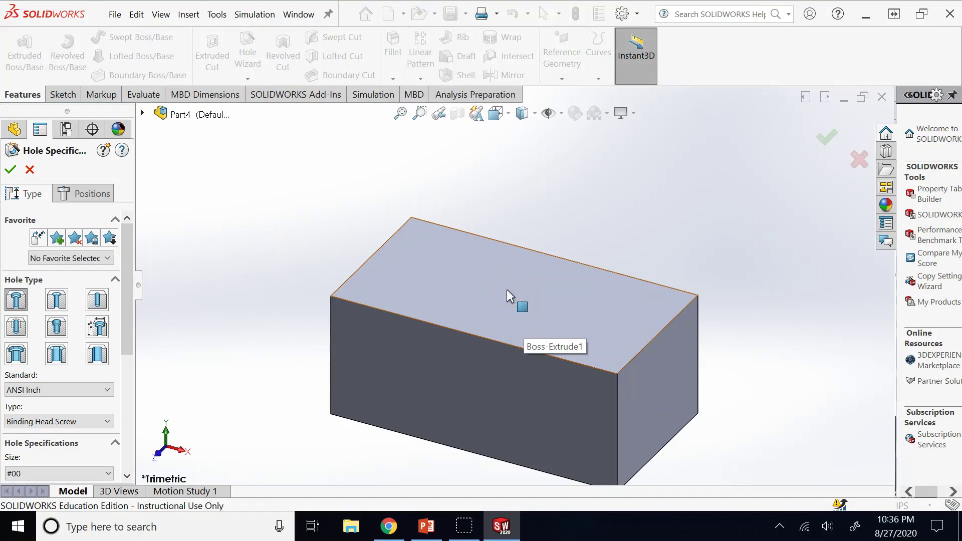
left_click(518, 306)
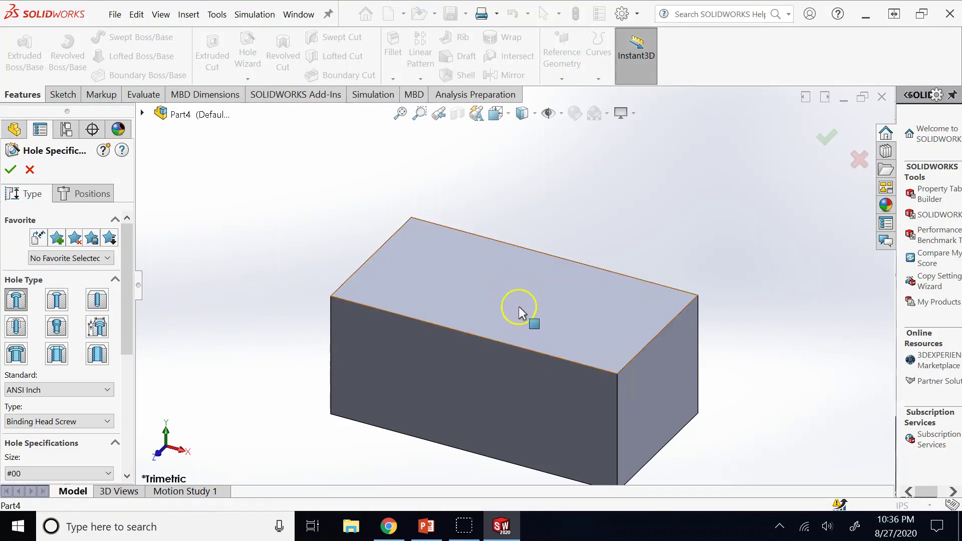
left_click(482, 277)
left_click(200, 235)
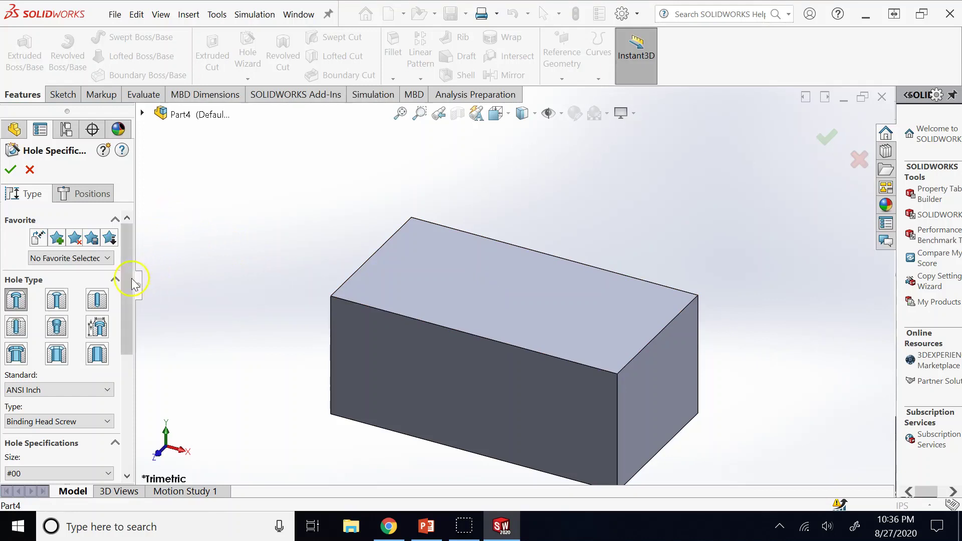
left_click(93, 194)
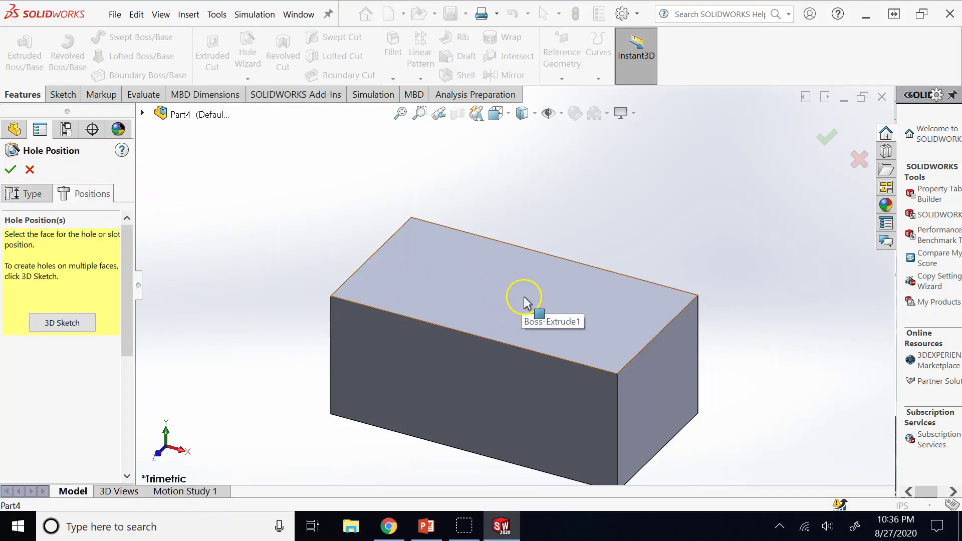
left_click(128, 200)
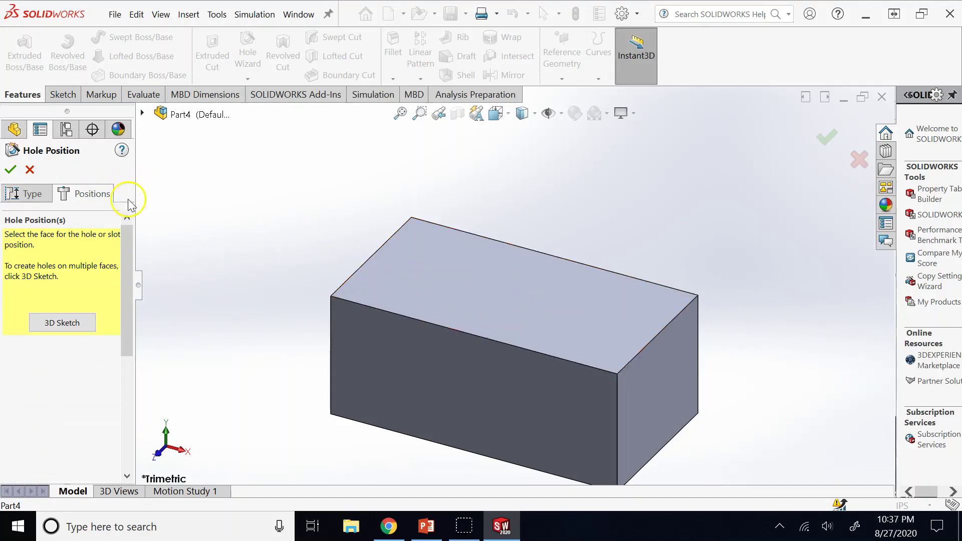
- Place the hole's center point on the block's top face in a 3D sketch
left_click(74, 322)
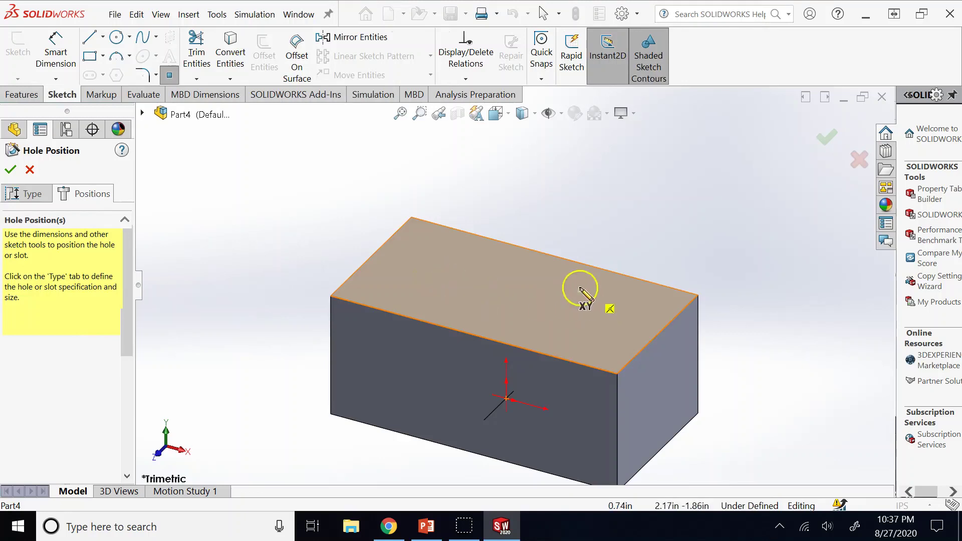
left_click(169, 75)
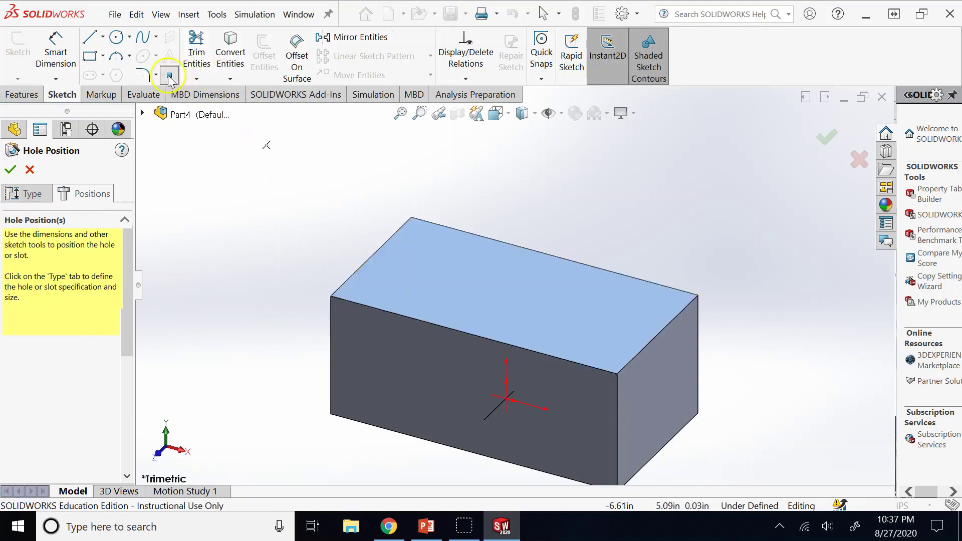
left_click(517, 291)
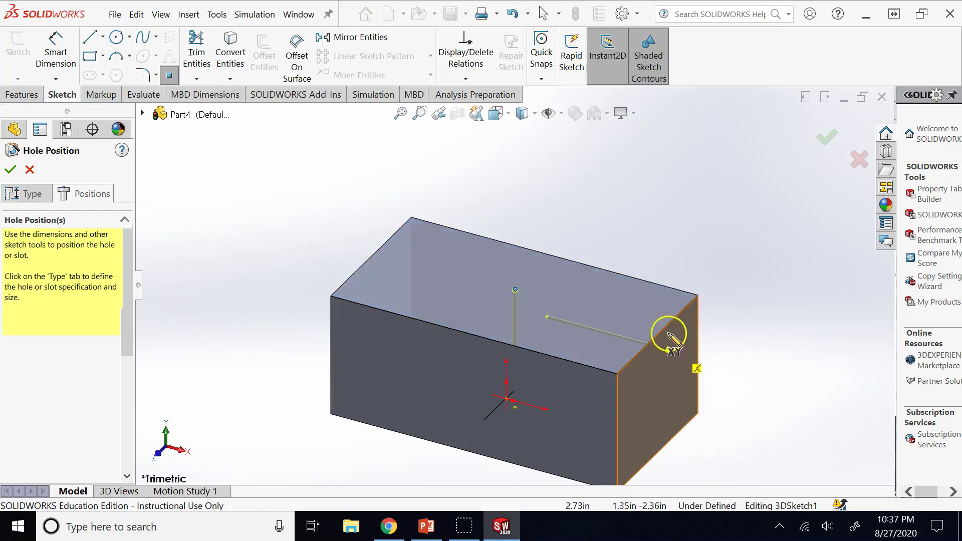
key("Escape")
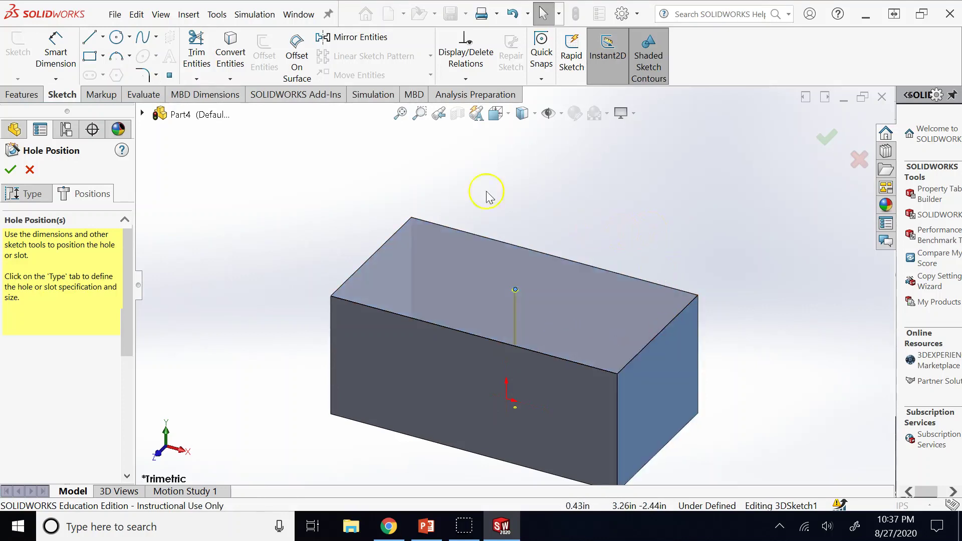
- In top view, dimension the hole point 3.00 from the block's left edge
left_click(56, 54)
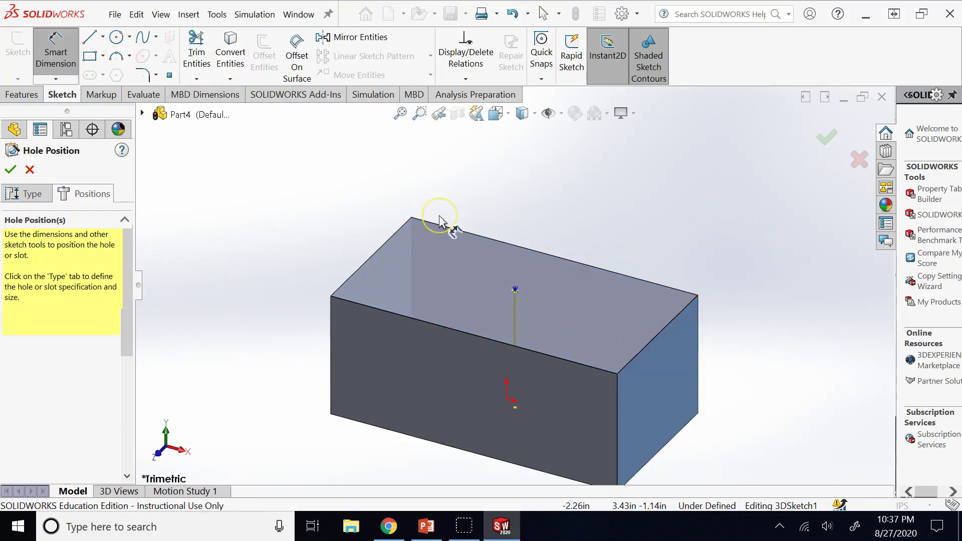
key("ctrl+1")
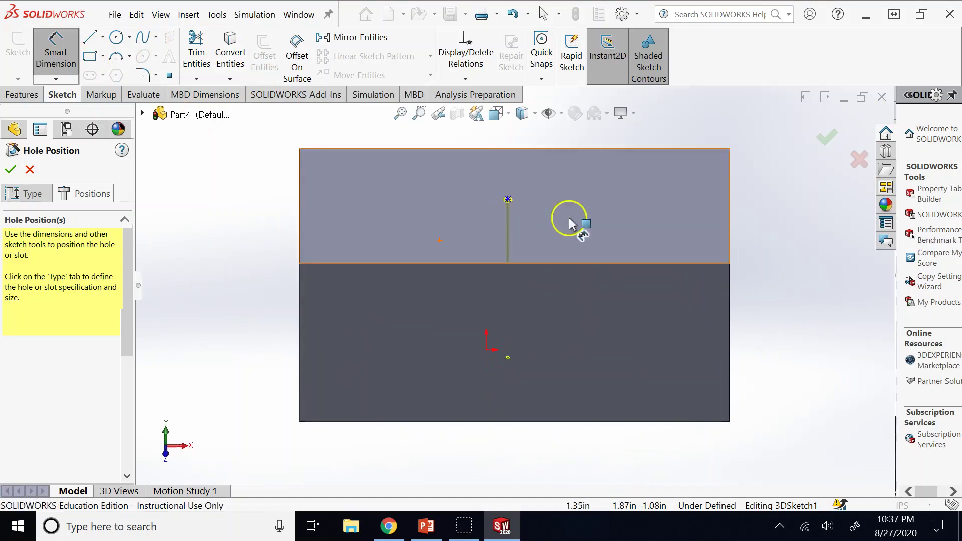
key("ctrl+5")
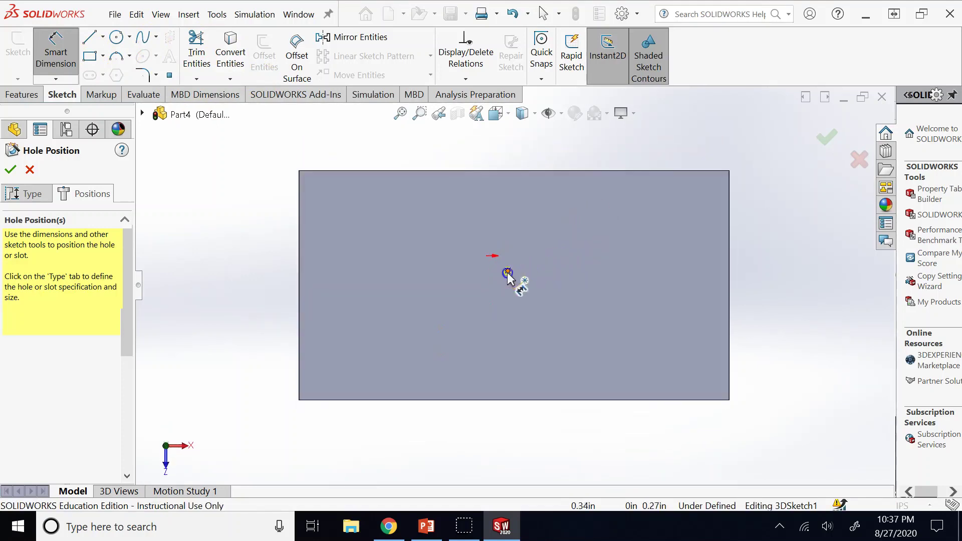
left_click(507, 272)
left_click(298, 285)
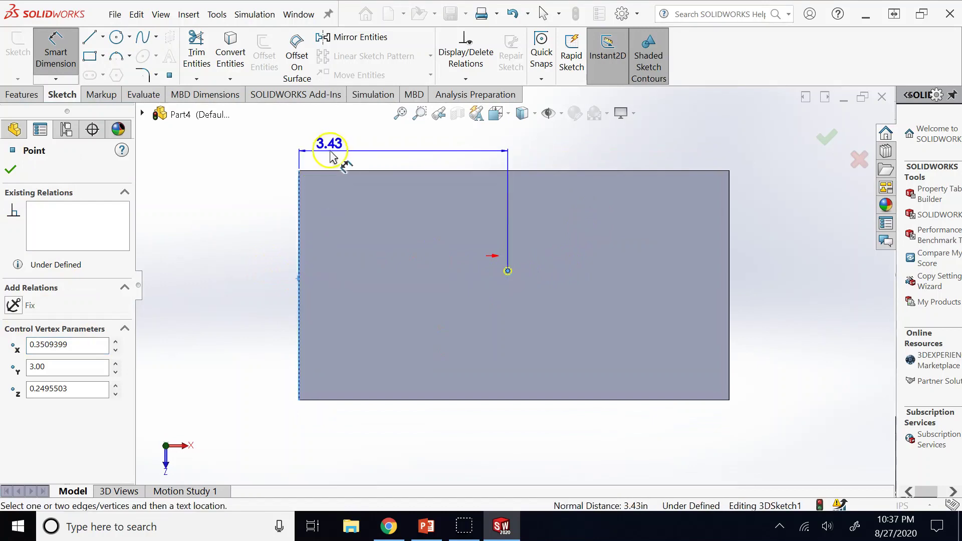
left_click(332, 153)
type("3")
key("Return")
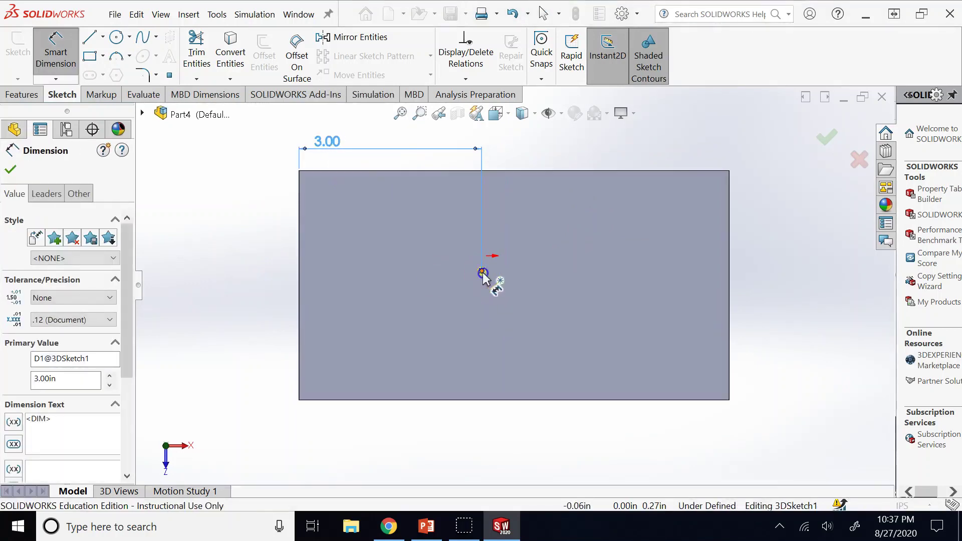
- Dimension the hole point 2.00 from the bottom edge and finish the positioning sketch
left_click(482, 272)
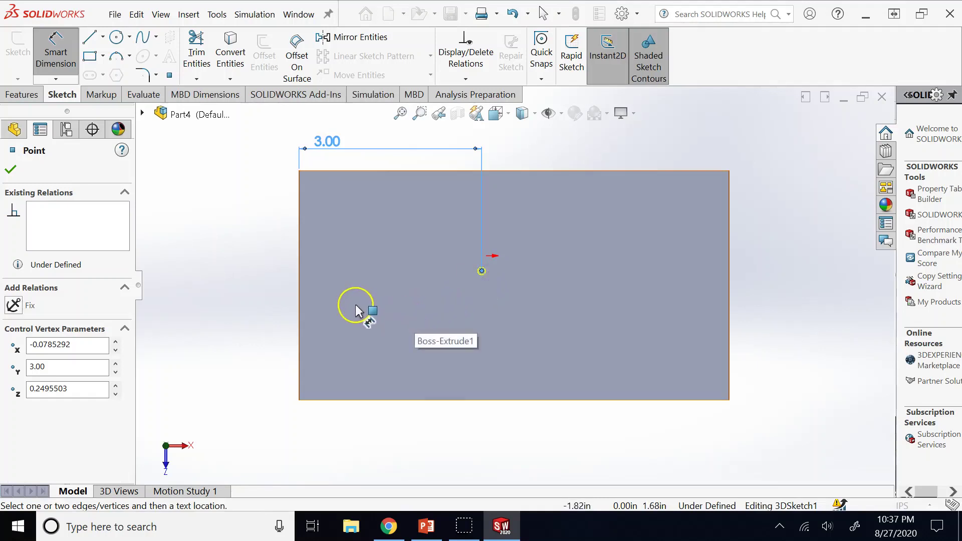
left_click(384, 400)
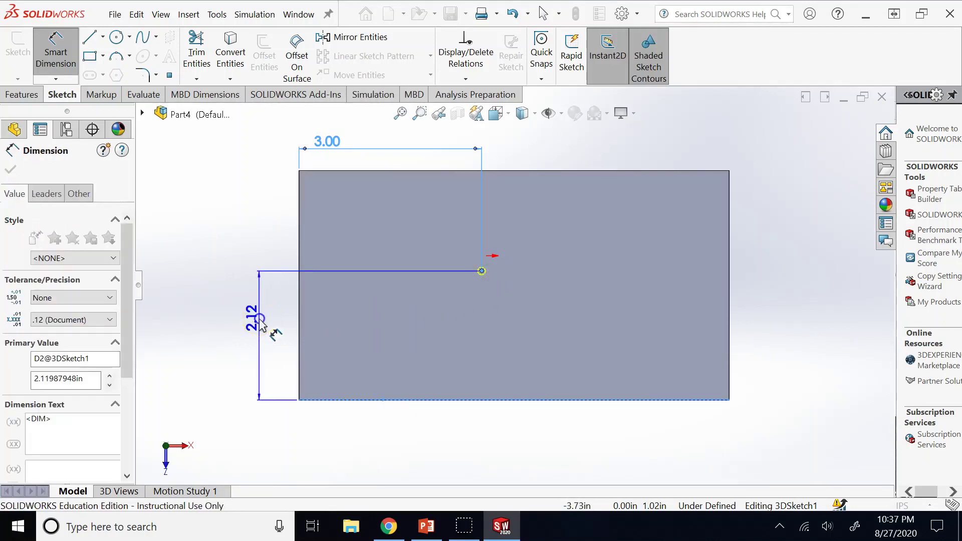
left_click(260, 323)
type("2")
key("Return")
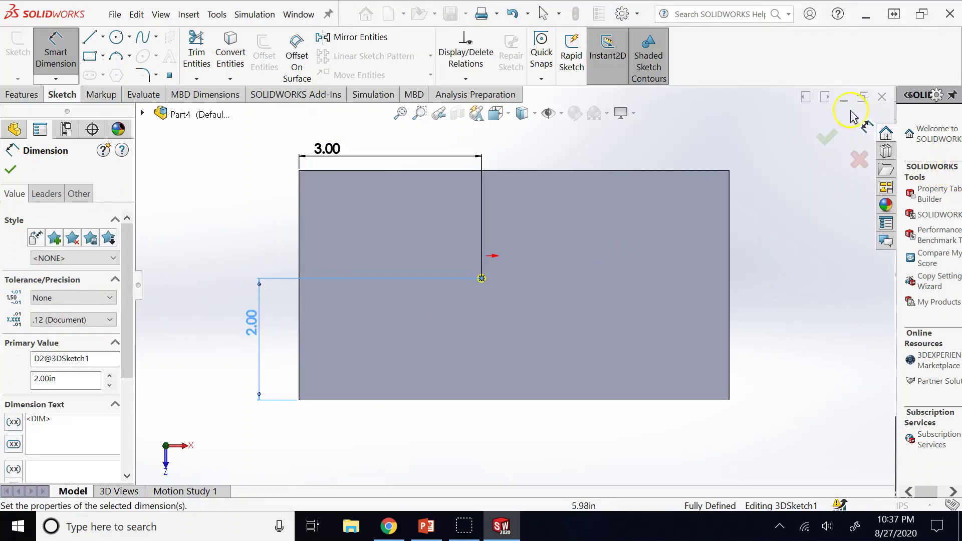
left_click(822, 164)
left_click(824, 145)
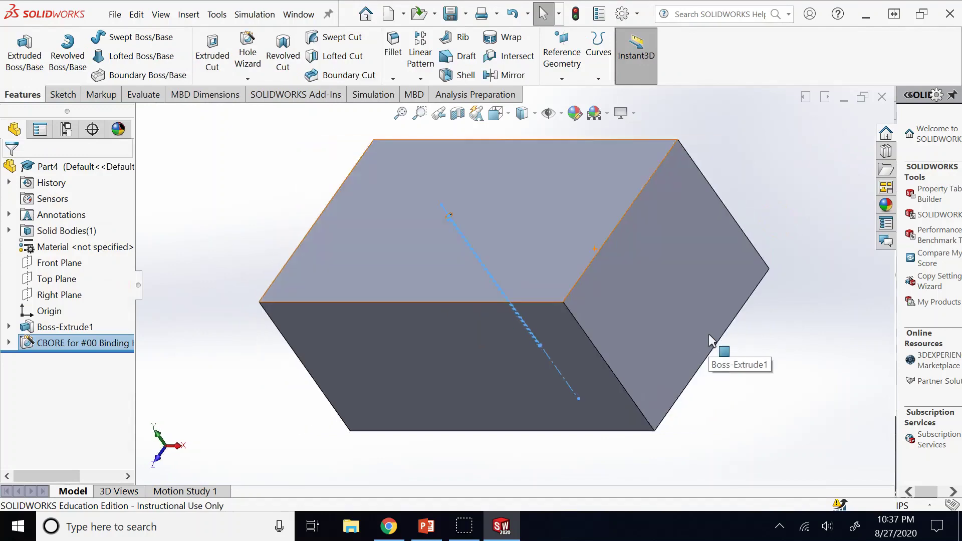
- Rotate the block with the arrow keys to bring its top face into view
key("ctrl+1")
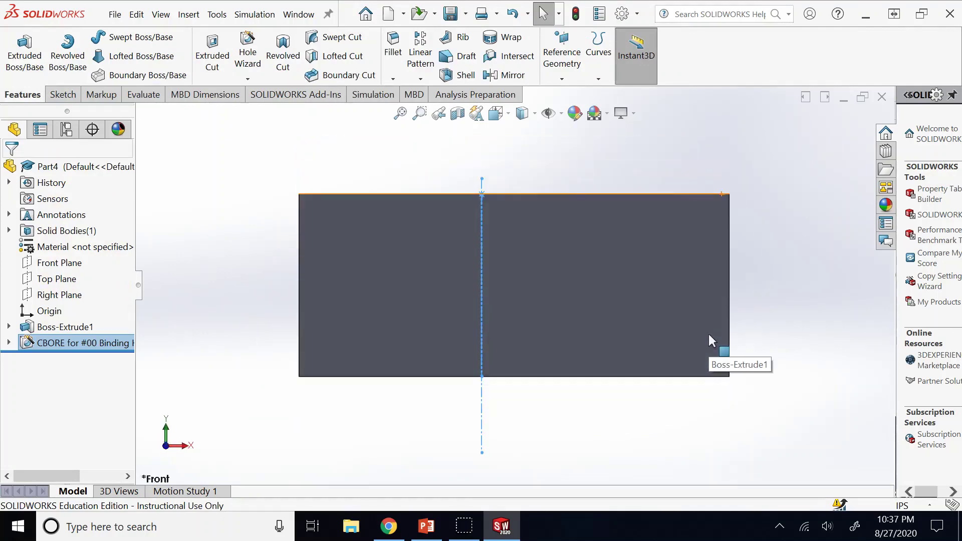
key("Left")
key("Up")
key("Up")
key("Right")
key("Left")
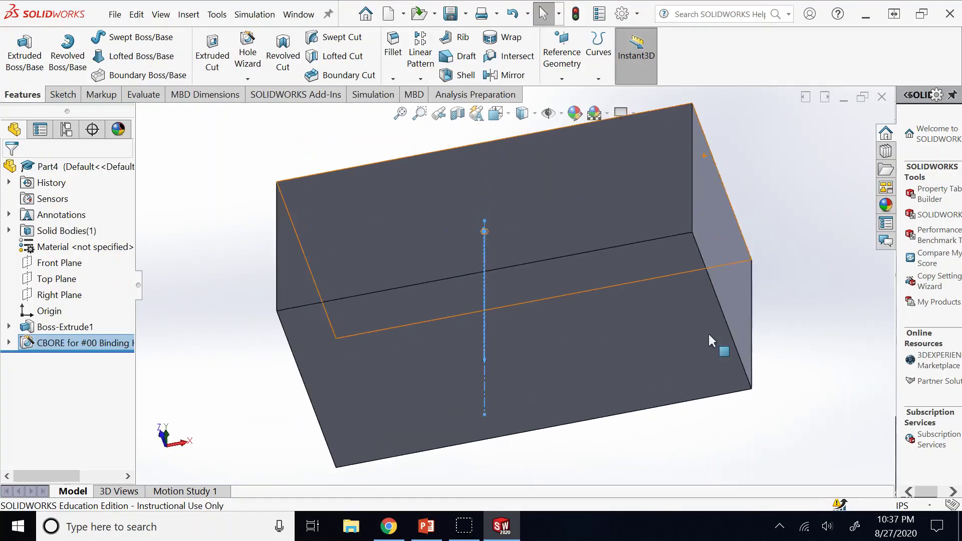
key("Up")
key("Up")
key("Left")
key("Left")
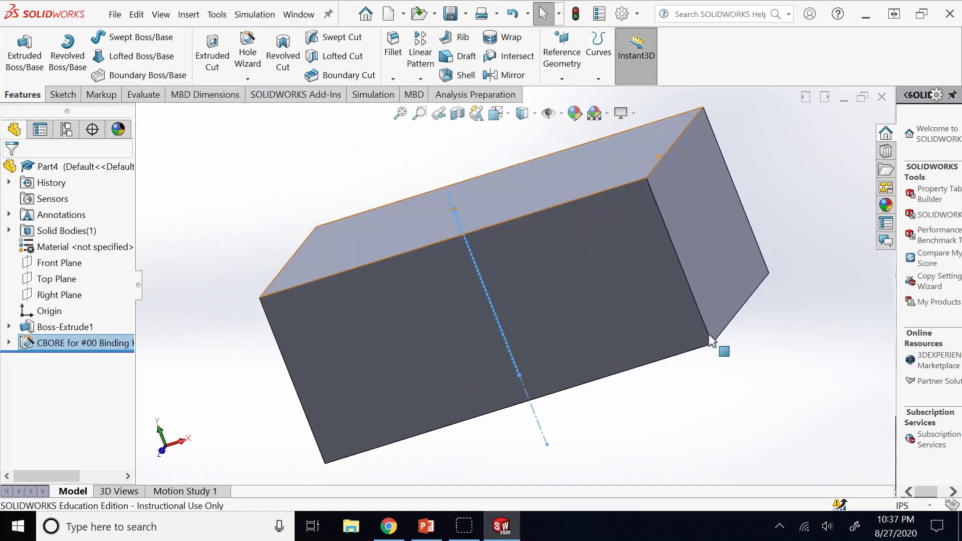
key("Left")
key("Up")
key("Up")
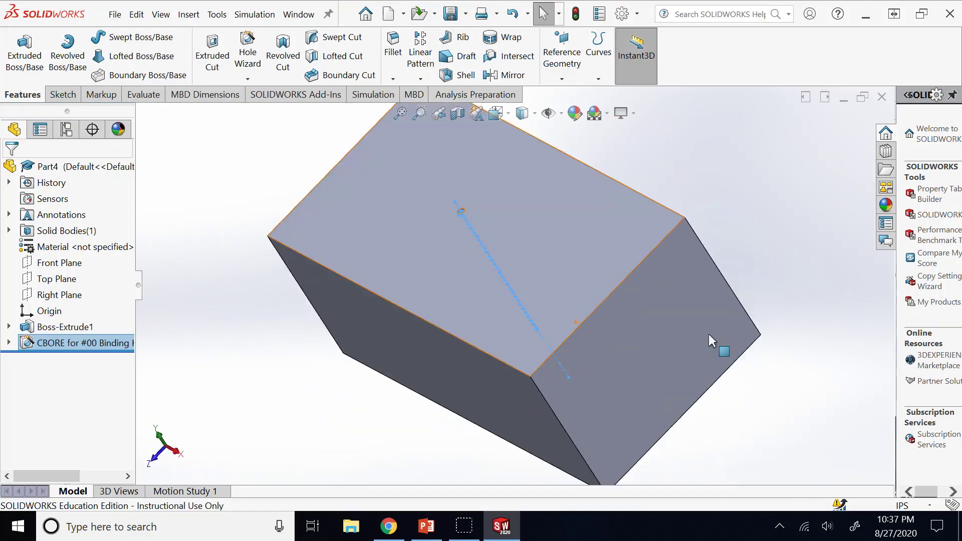
- Select the CBORE for #00 Binding hole feature to edit its specification
left_click(410, 144)
scroll(431, 200, "down", 6)
left_click(516, 315)
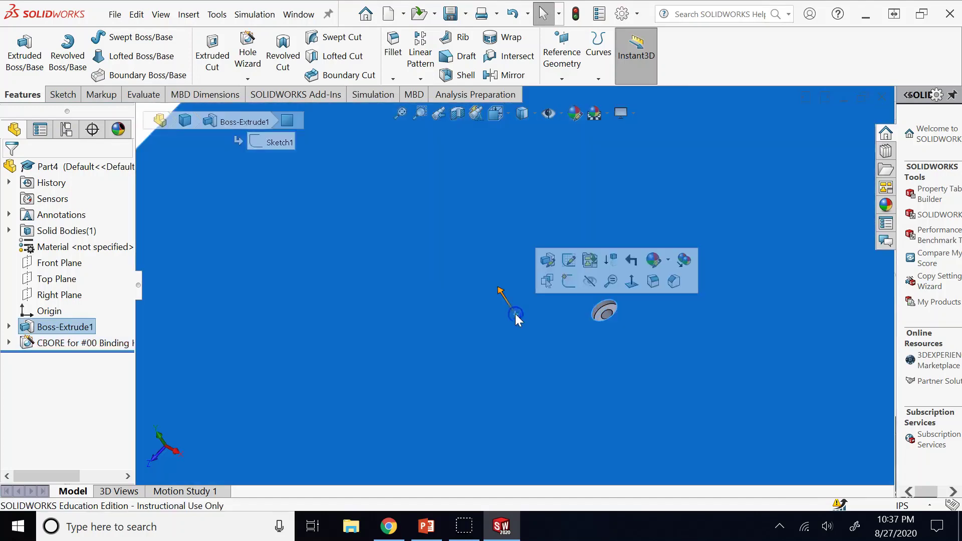
left_click(62, 342)
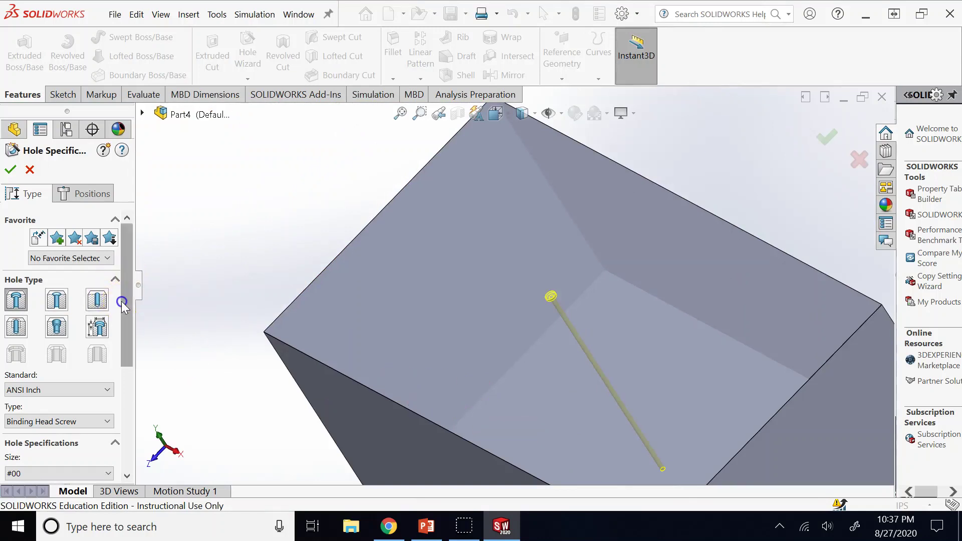
- Change the hole type from counterbore to plain Hole, then switch to Chrome's drilled-hole images
scroll(123, 308, "down", 1)
left_click(16, 291)
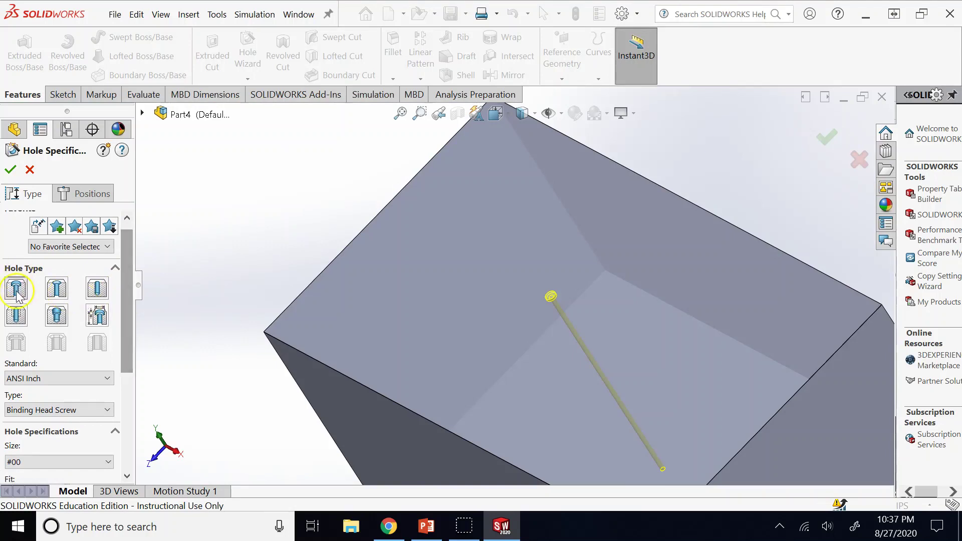
left_click(98, 292)
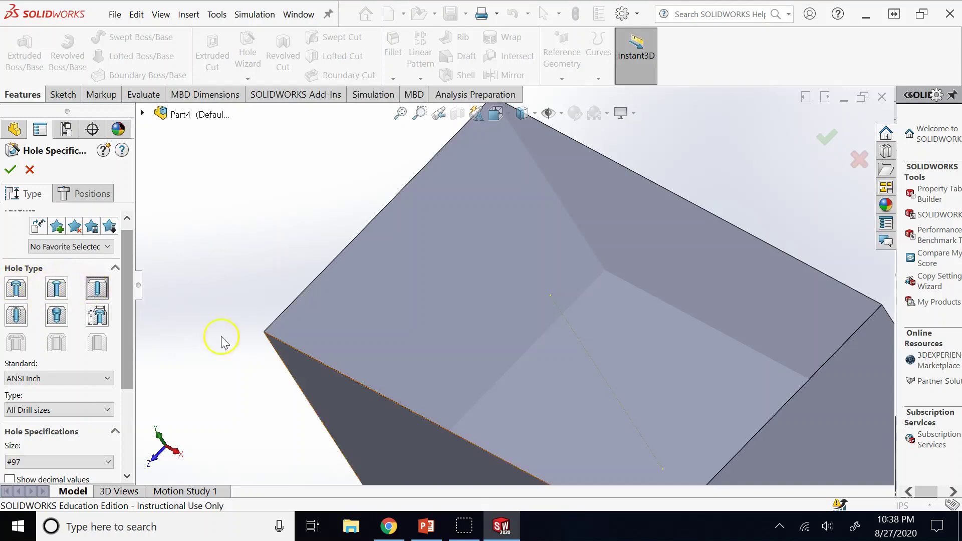
left_click(389, 526)
- Change the Chrome image search to 'countersunk hole' and preview Wikipedia's countersink drawing
scroll(455, 331, "up", 10)
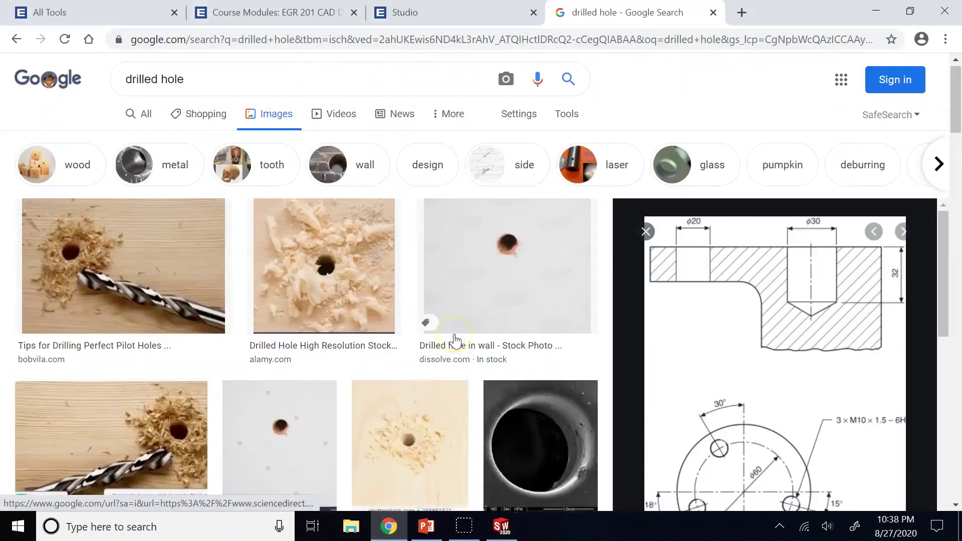
double_click(153, 87)
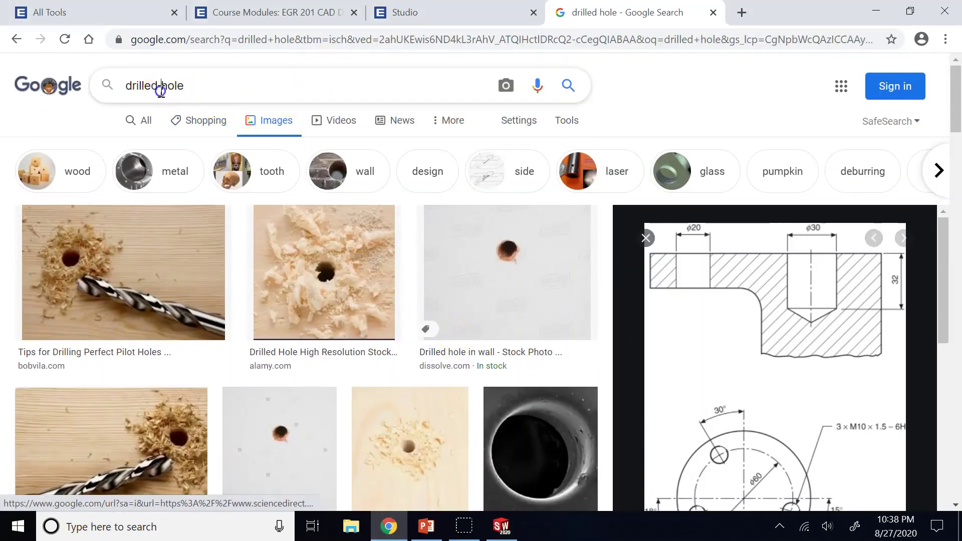
type("counte")
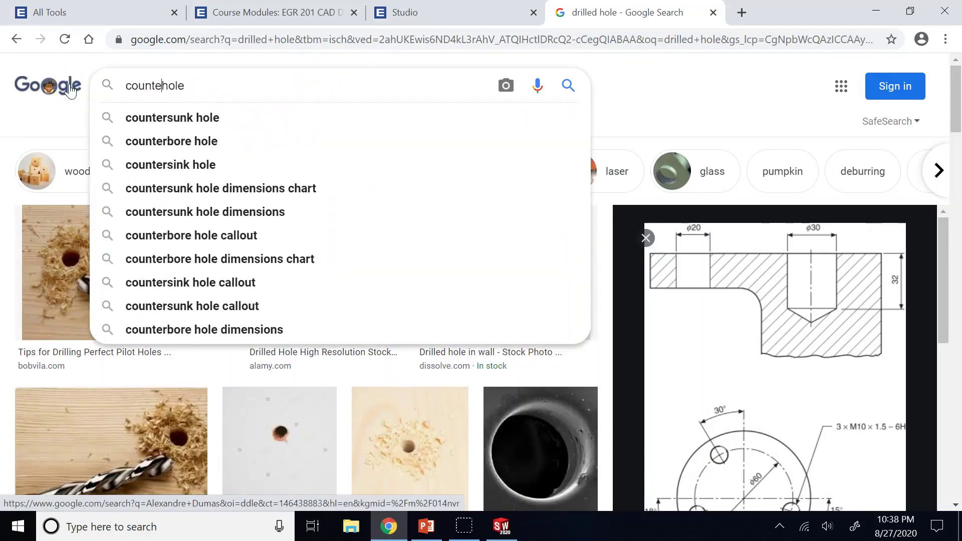
type("r")
left_click(230, 118)
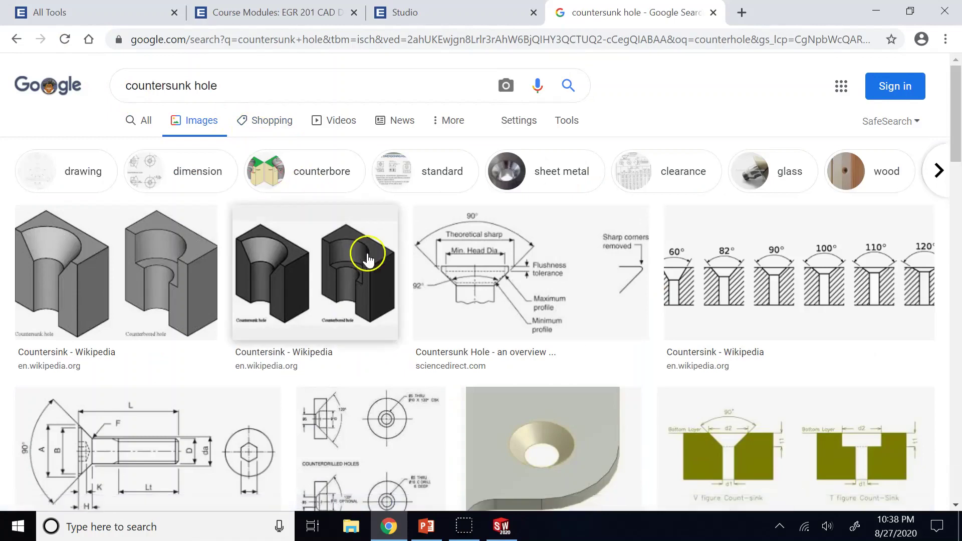
left_click(132, 288)
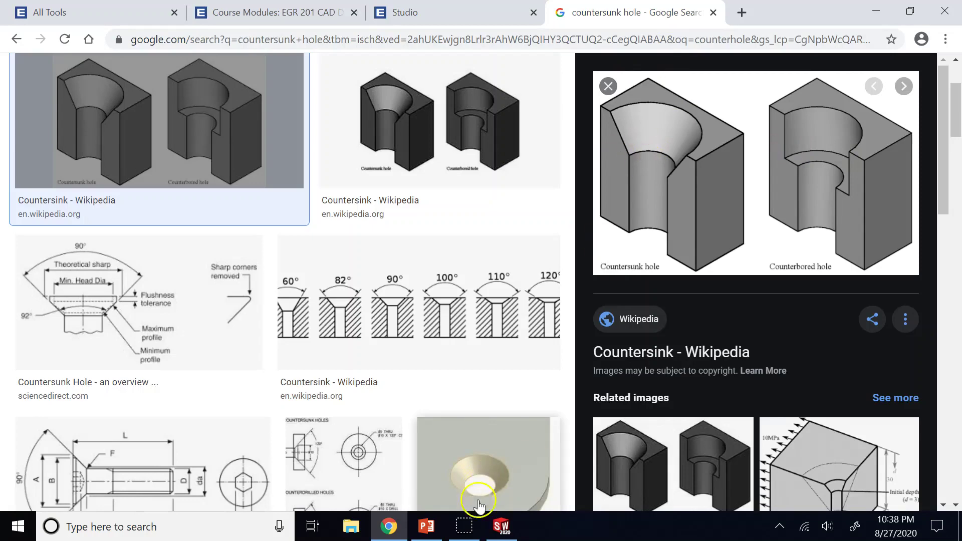
- Check the Part Design PowerPoint slide, then return to the SOLIDWORKS hole specification
left_click(429, 529)
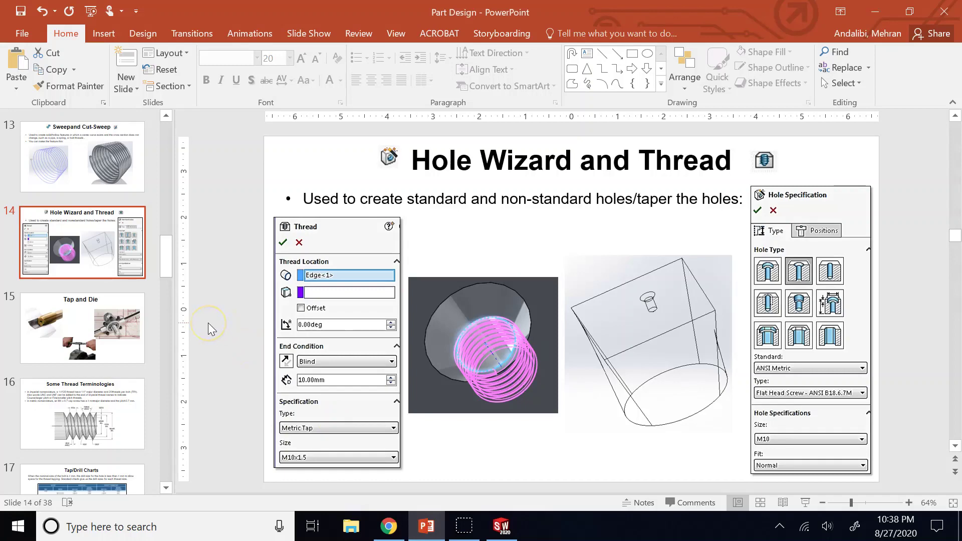
left_click(361, 463)
left_click(501, 526)
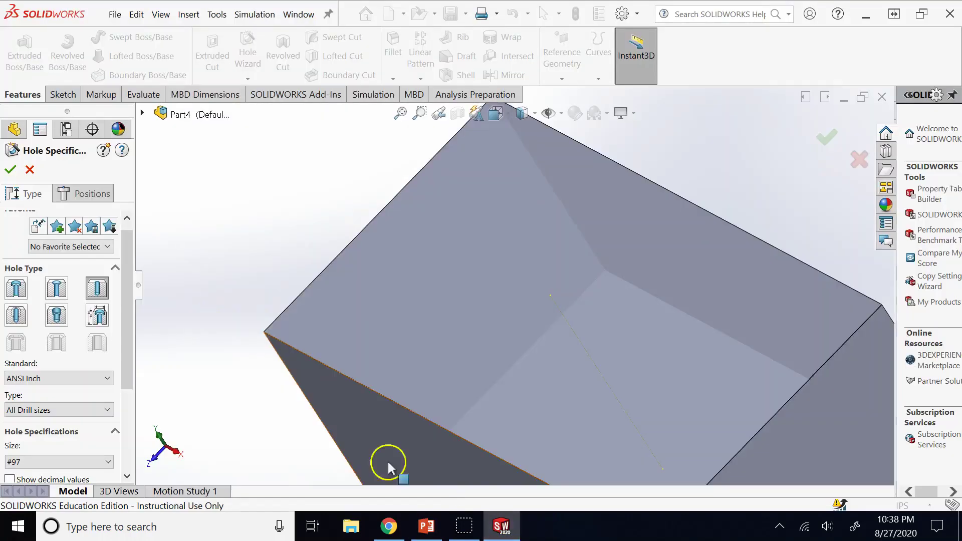
- Make the hole a Countersink with the ANSI Metric standard and Flat Head Screw type
left_click(53, 294)
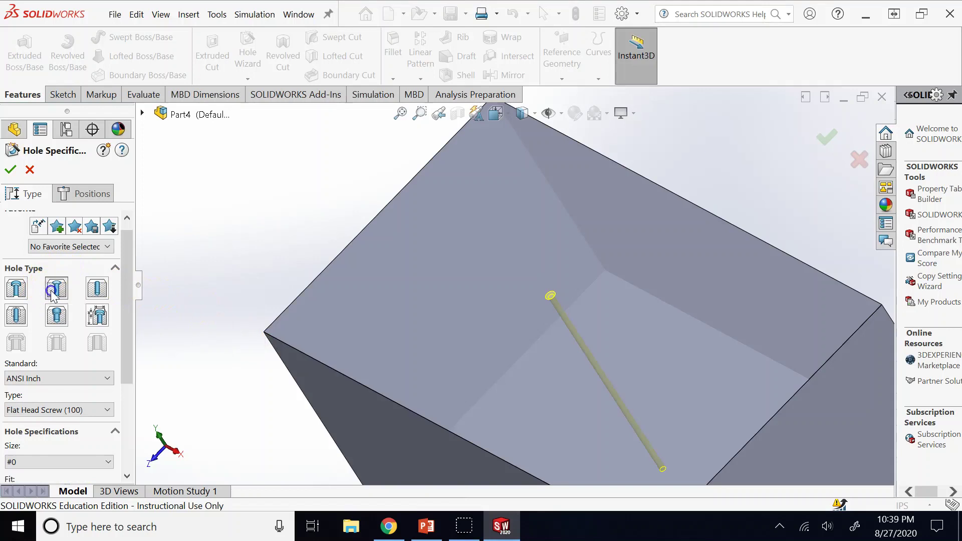
left_click(52, 329)
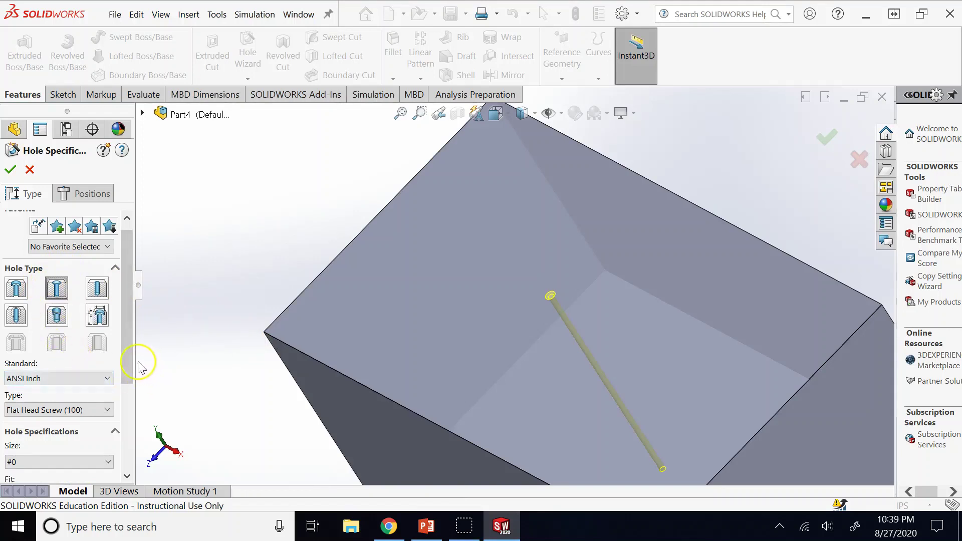
scroll(127, 371, "down", 3)
left_click(67, 299)
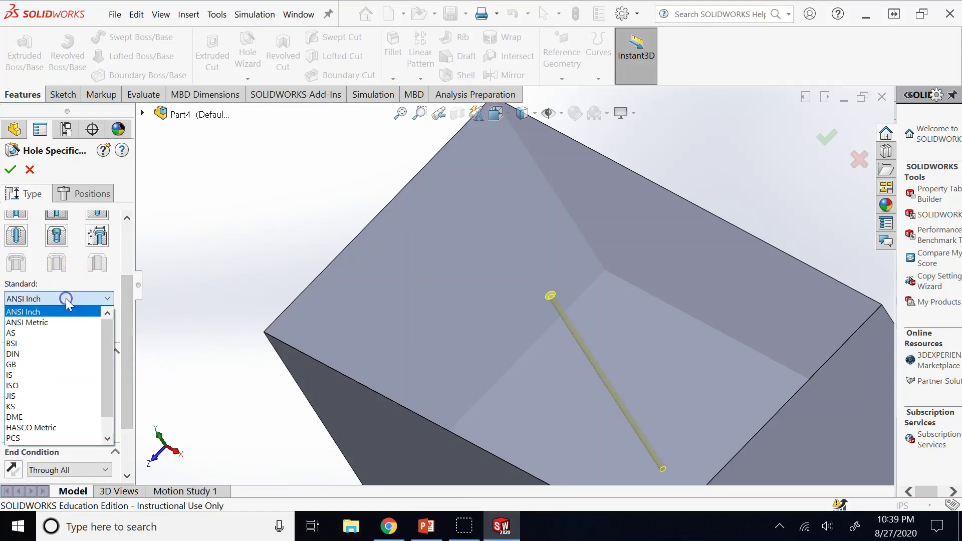
left_click(46, 323)
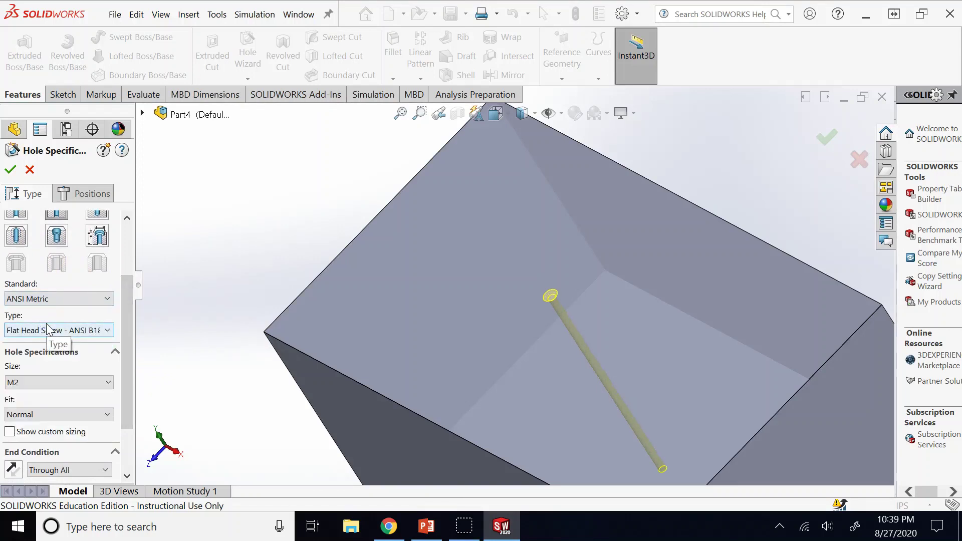
left_click(49, 332)
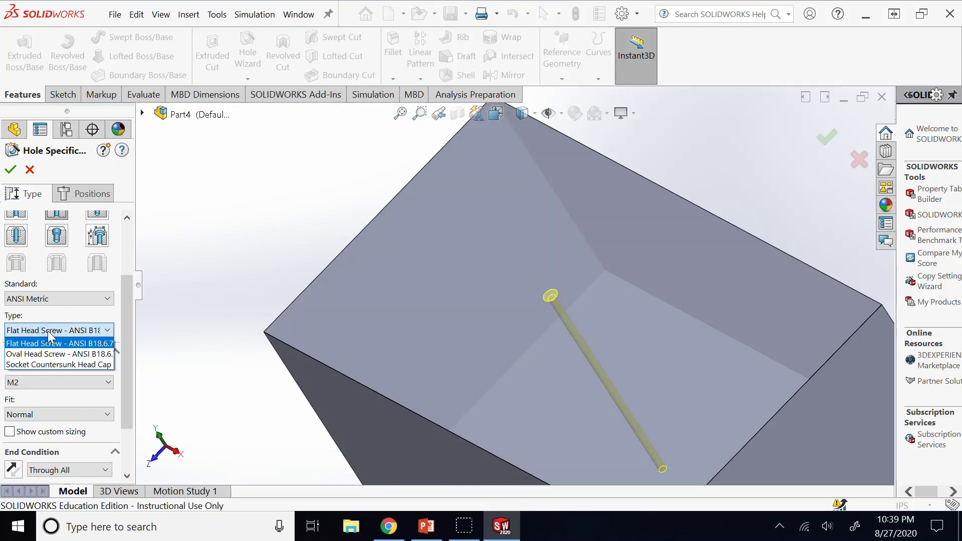
left_click(49, 343)
- Set the countersink size to M10 and keep the fit at Normal
scroll(82, 389, "down", 3)
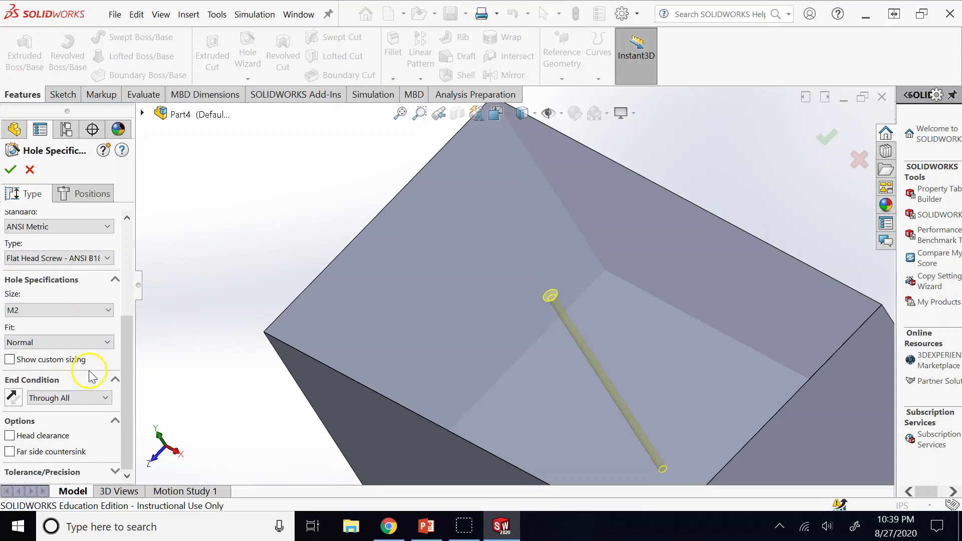
left_click(70, 311)
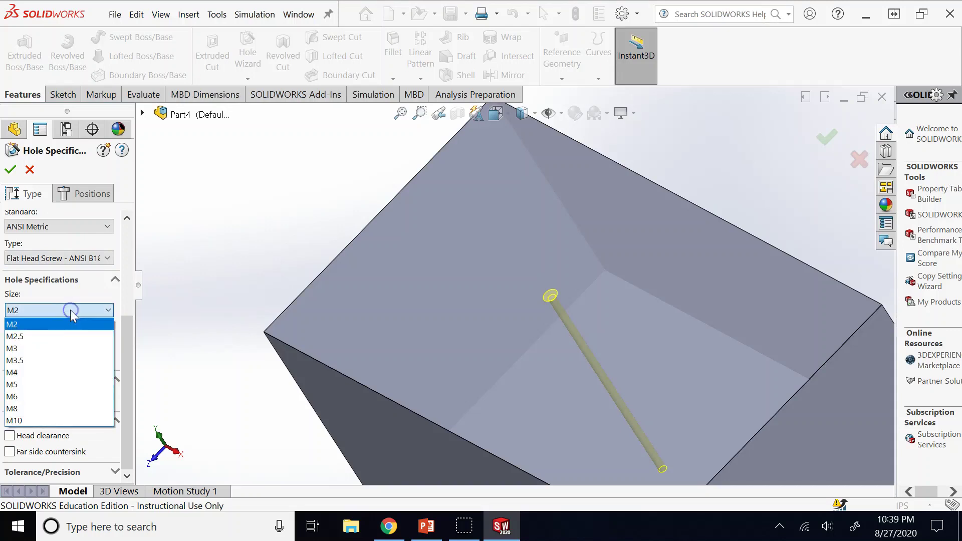
left_click(42, 420)
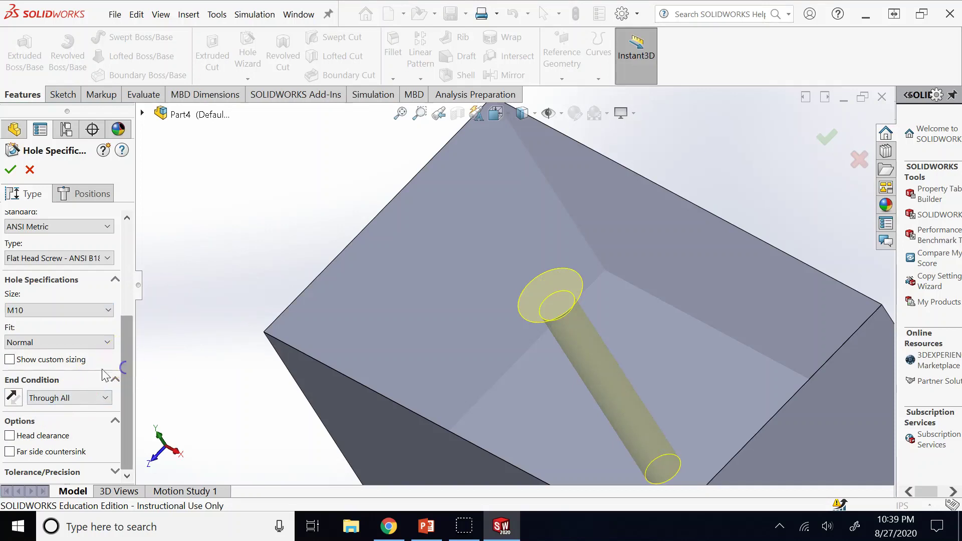
left_click(49, 342)
left_click(49, 340)
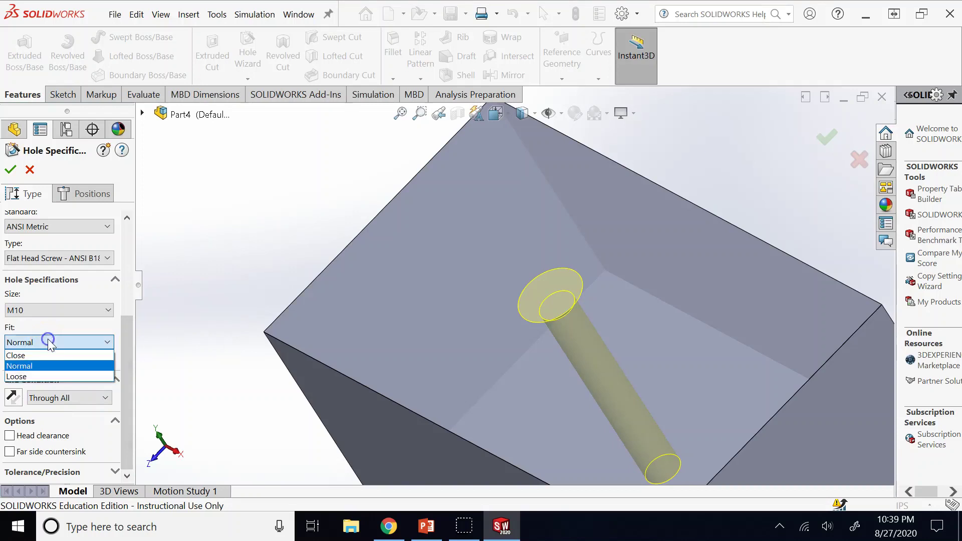
left_click(47, 339)
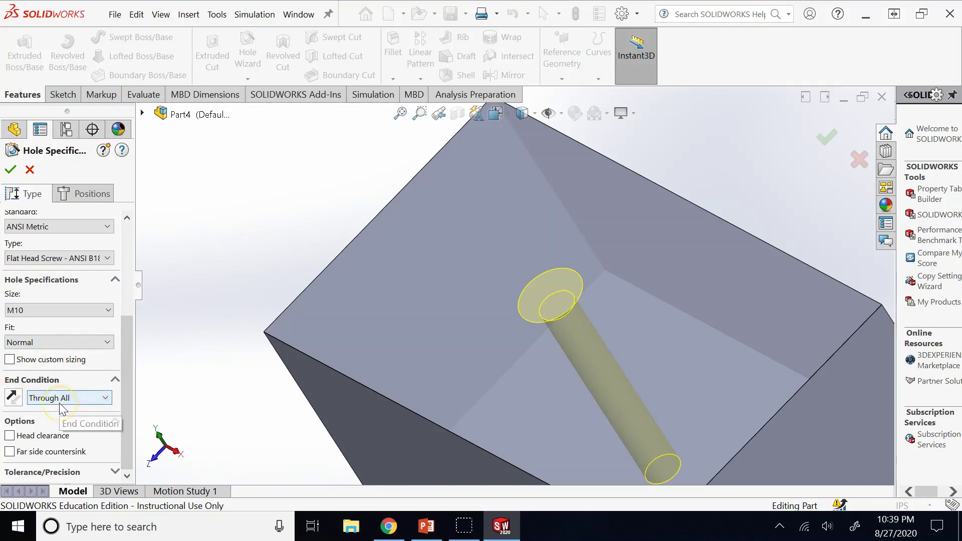
scroll(579, 432, "up", 3)
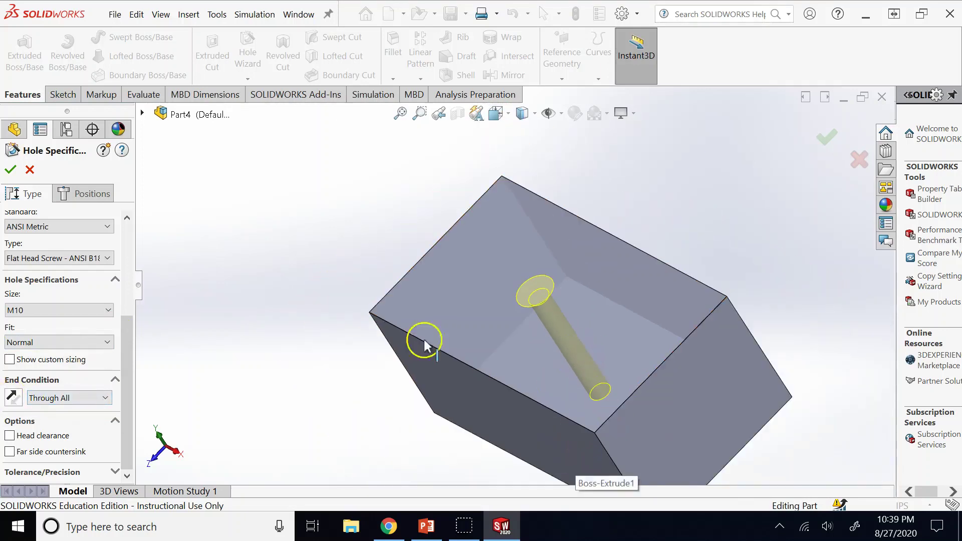
- Make the M10 countersink Blind, 1.00in deep, check it from the Front view, and accept
left_click(54, 399)
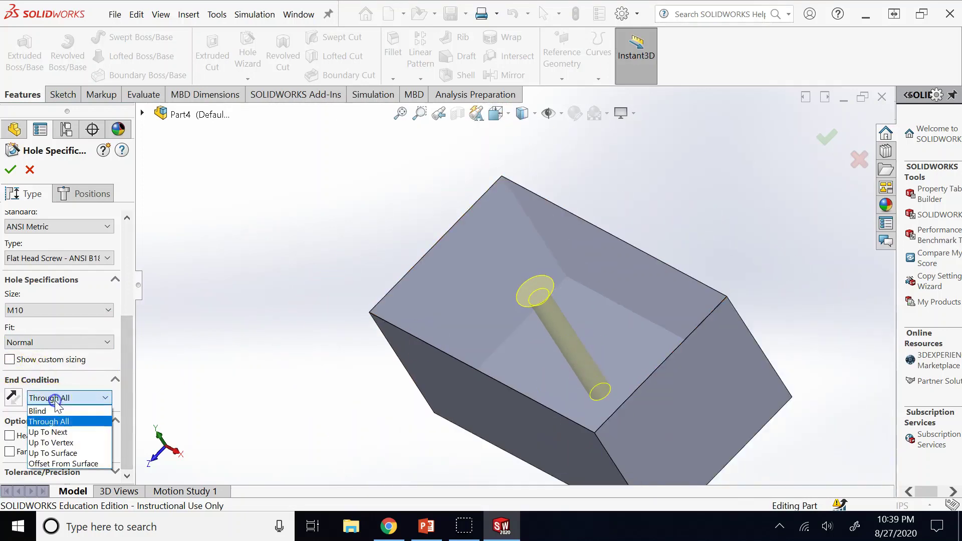
left_click(39, 411)
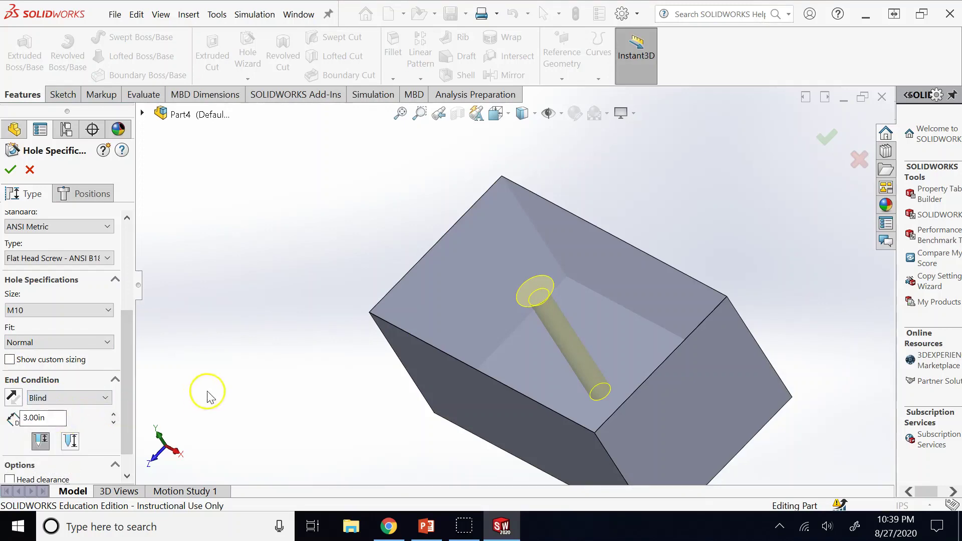
key("space")
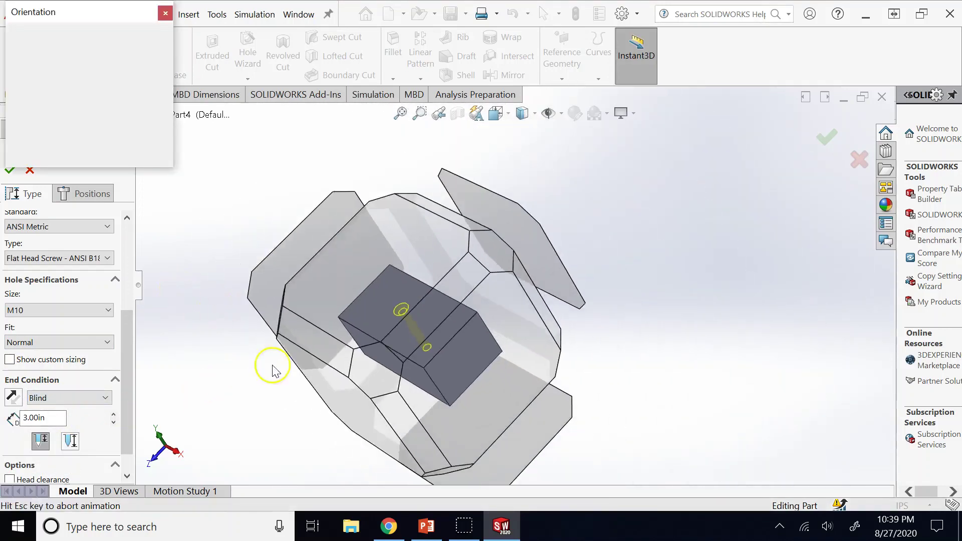
left_click(328, 383)
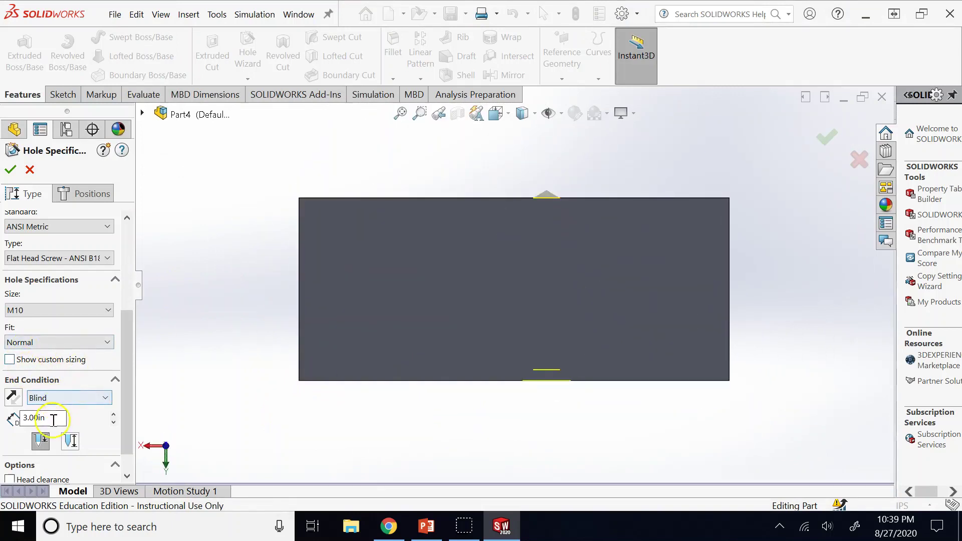
type("1")
key("Return")
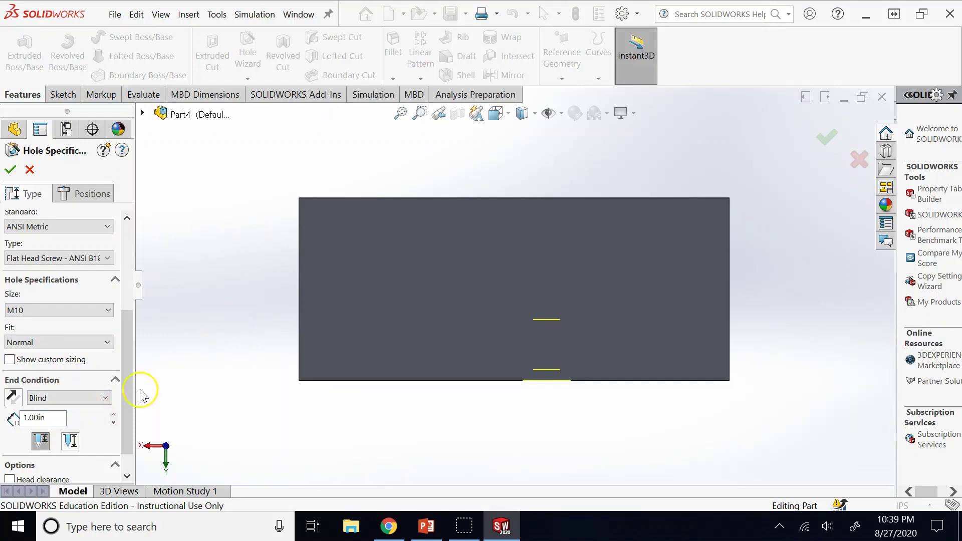
left_click_drag(128, 413, 128, 260)
left_click_drag(128, 308, 127, 220)
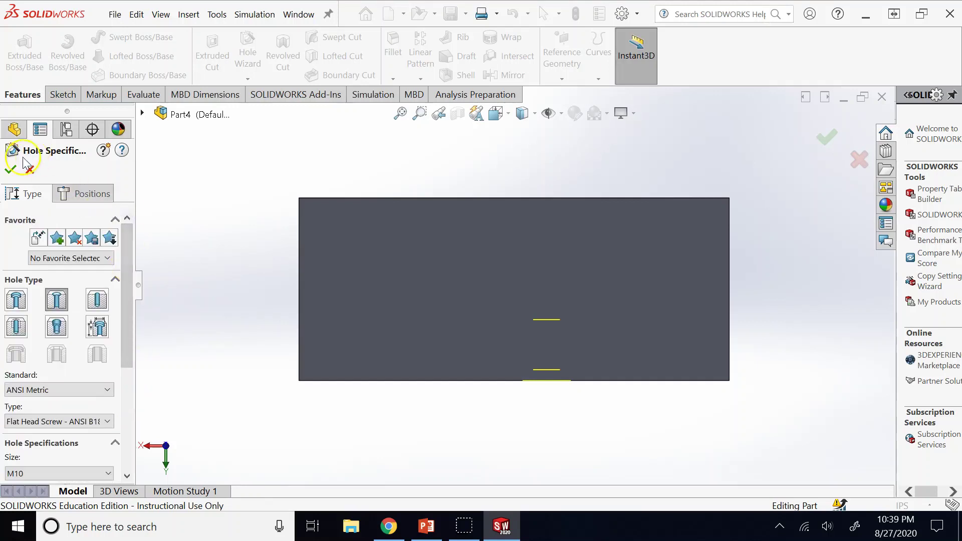
left_click(10, 169)
left_click(333, 317)
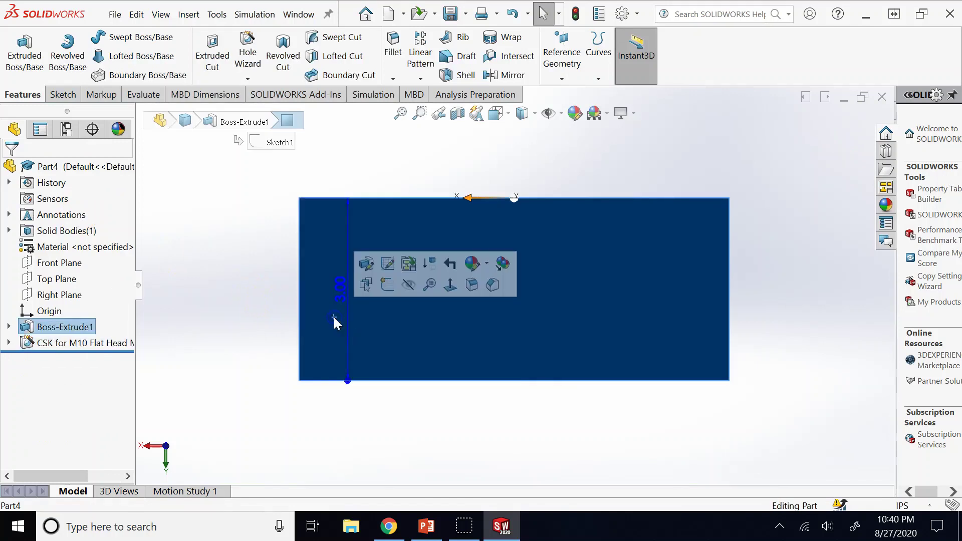
middle_click_drag(333, 315, 557, 149)
left_click(591, 452)
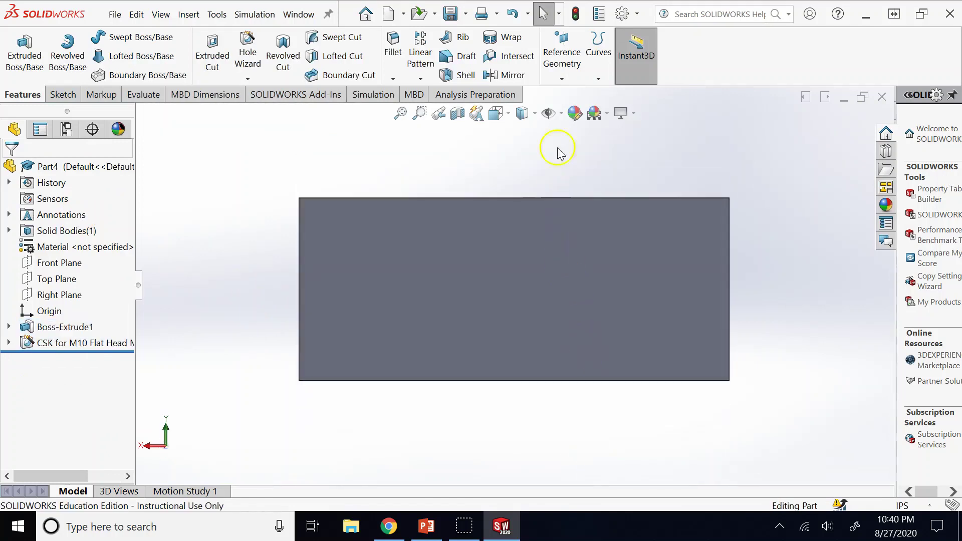
left_click(535, 113)
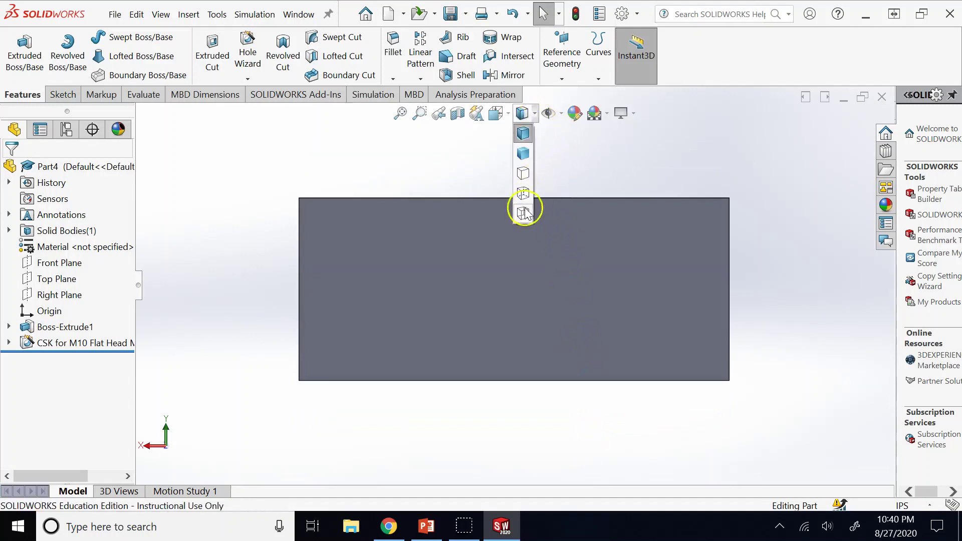
left_click(524, 212)
scroll(561, 263, "down", 5)
scroll(579, 300, "down", 2)
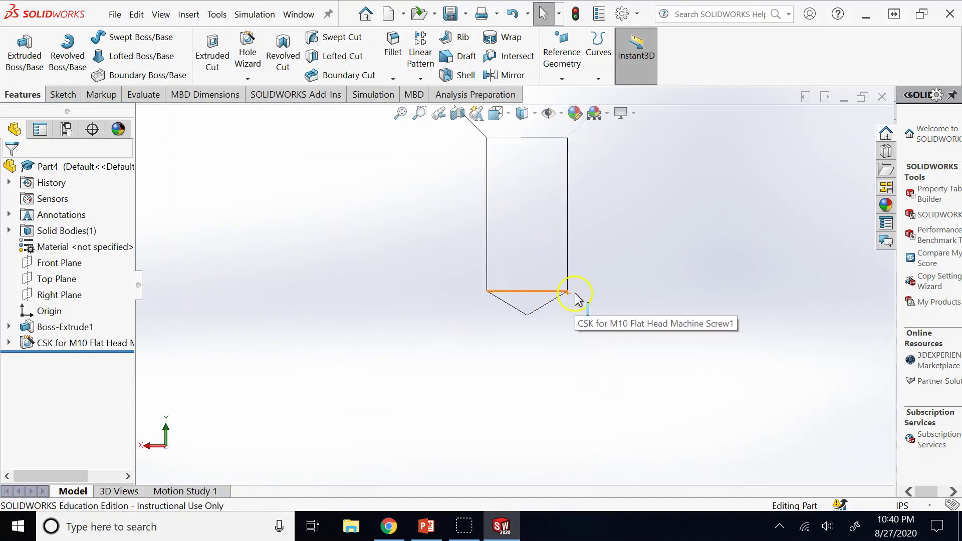
scroll(577, 270, "up", 2)
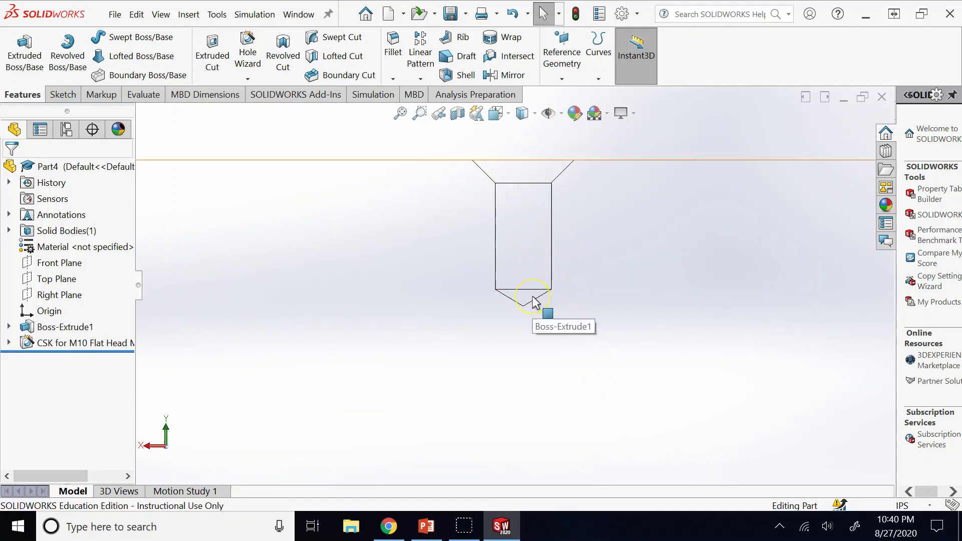
key("ctrl+7")
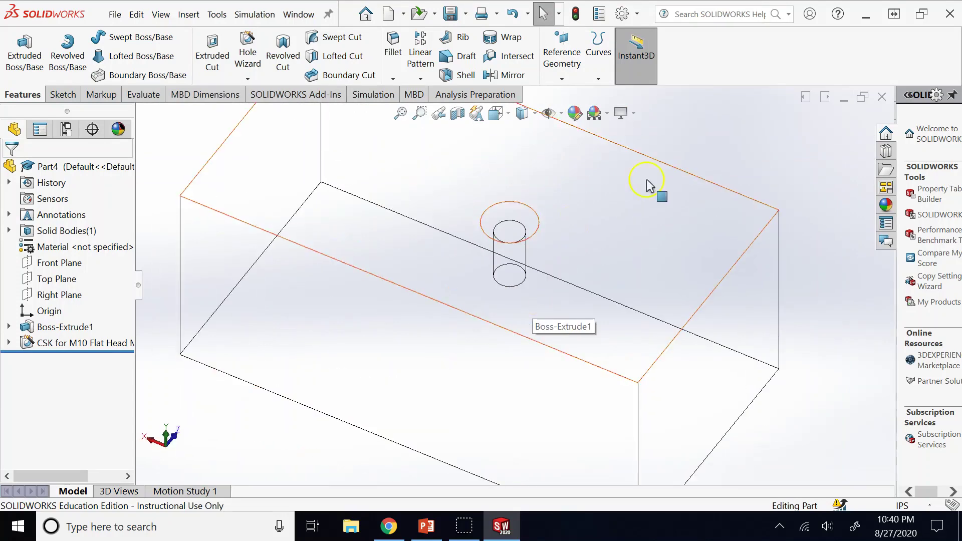
left_click(703, 140)
left_click(565, 205)
scroll(546, 226, "down", 3)
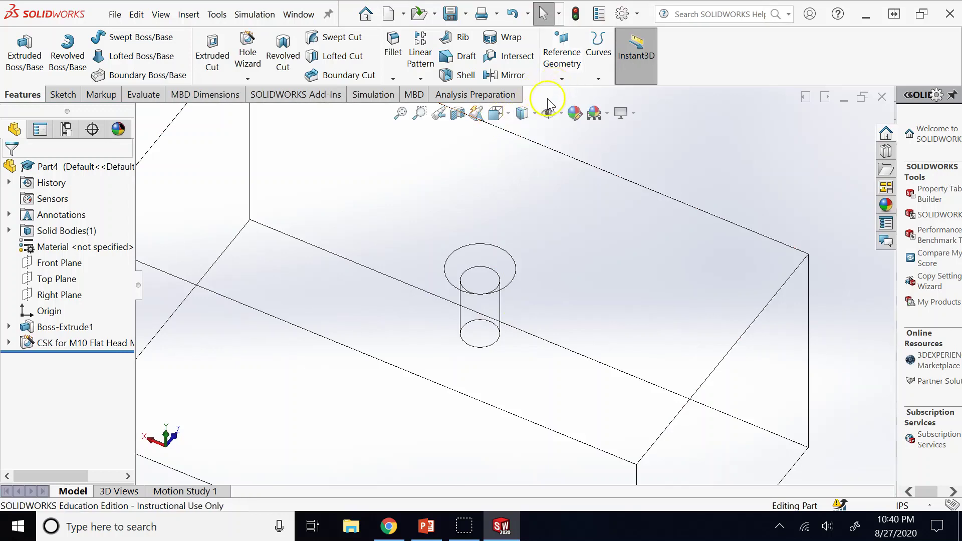
left_click(534, 118)
left_click(527, 133)
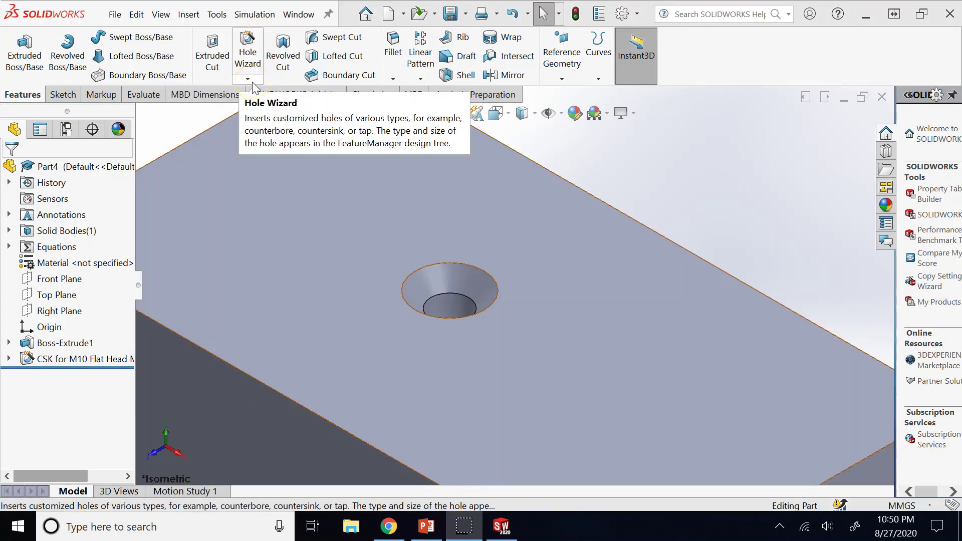
- Start a Thread feature on the countersunk hole's bottom edge
left_click(248, 80)
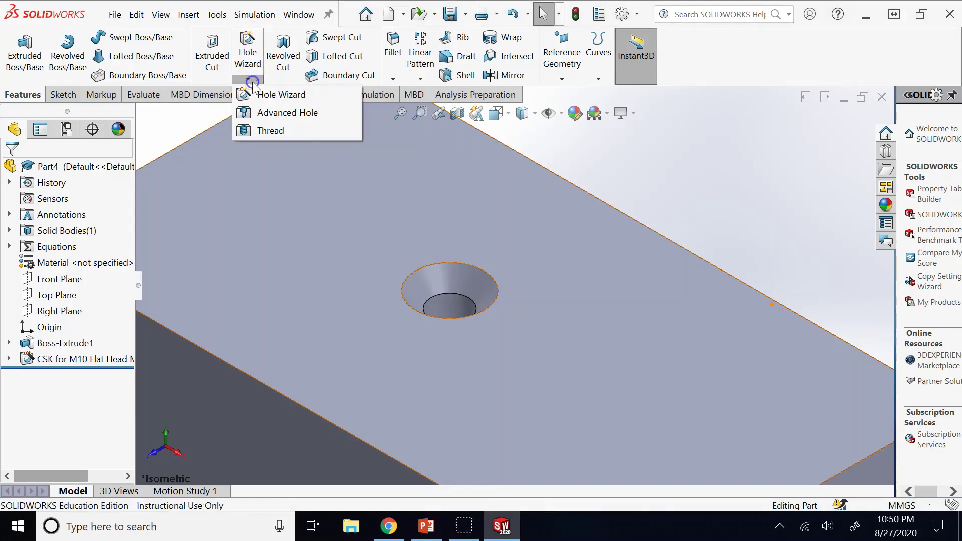
left_click(269, 131)
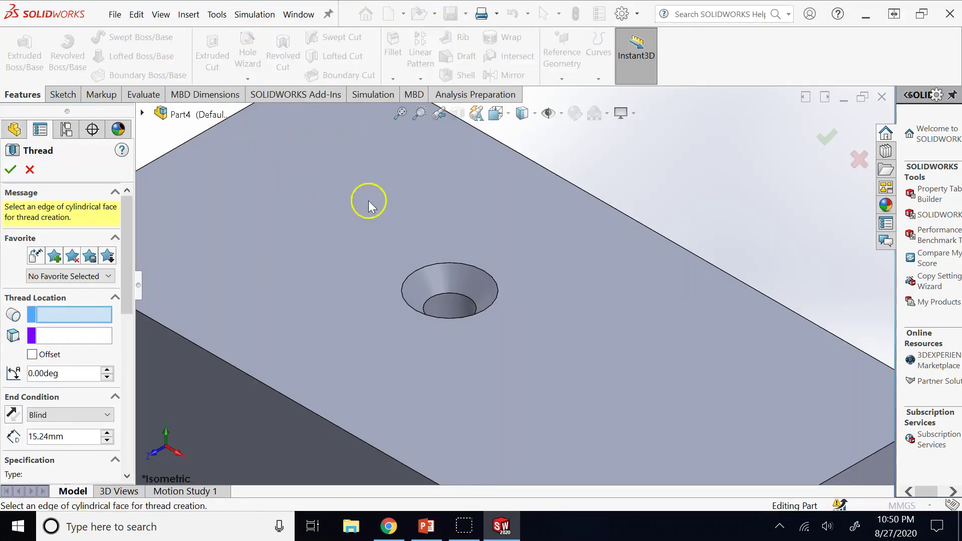
left_click(448, 295)
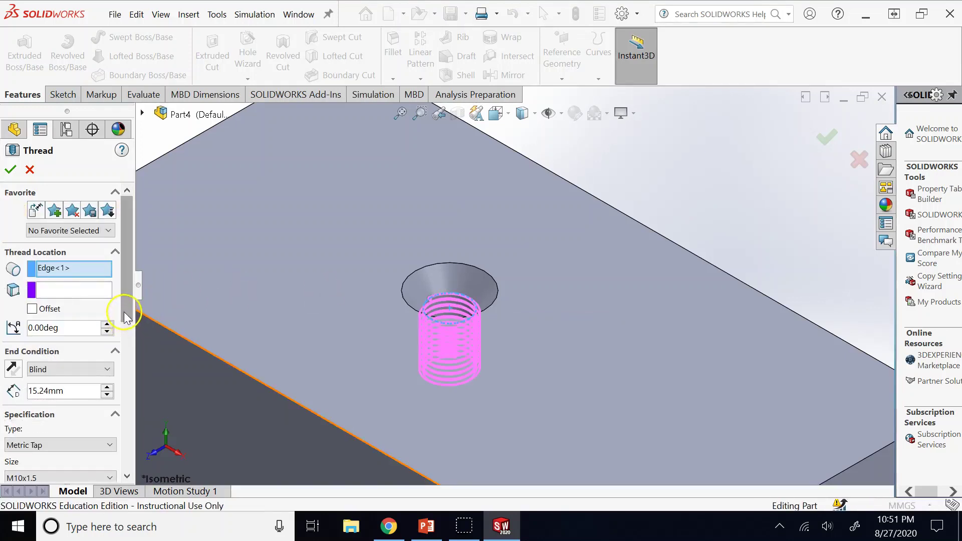
left_click_drag(128, 308, 120, 371)
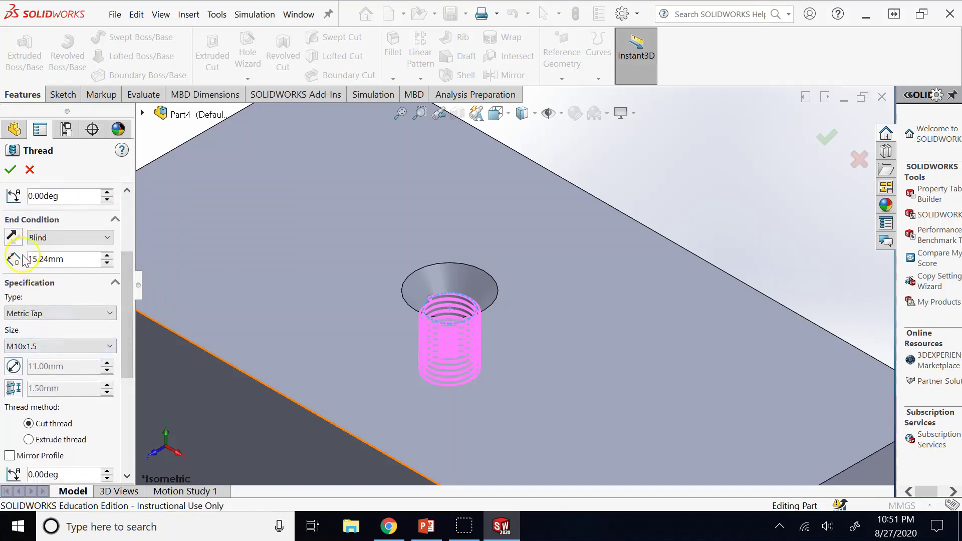
- Set the thread type to Metric Tap and its size to M10x1.0
left_click(35, 314)
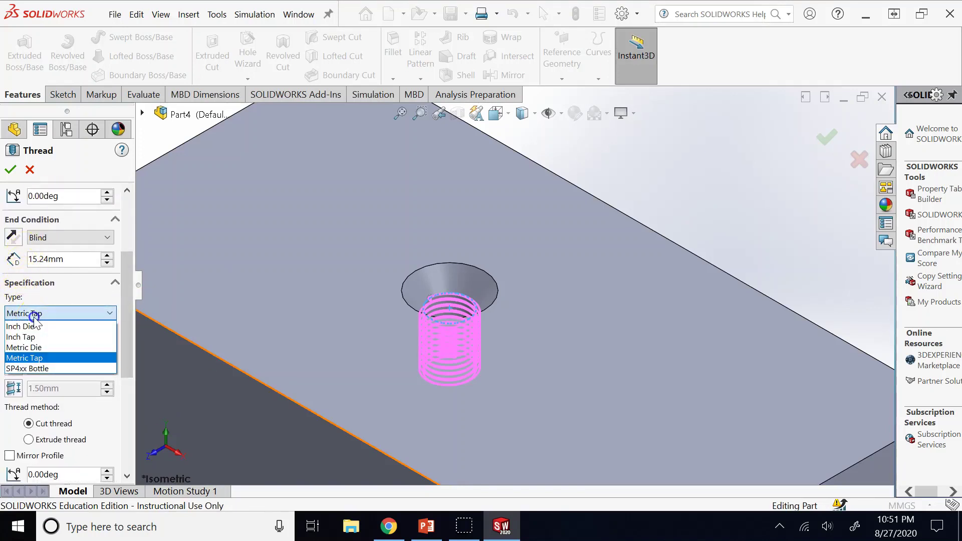
left_click(38, 357)
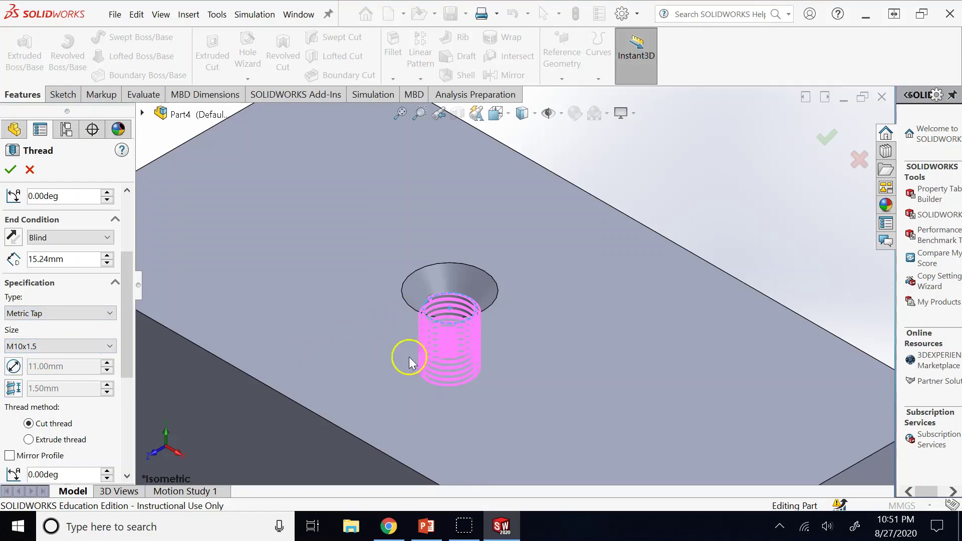
left_click(43, 348)
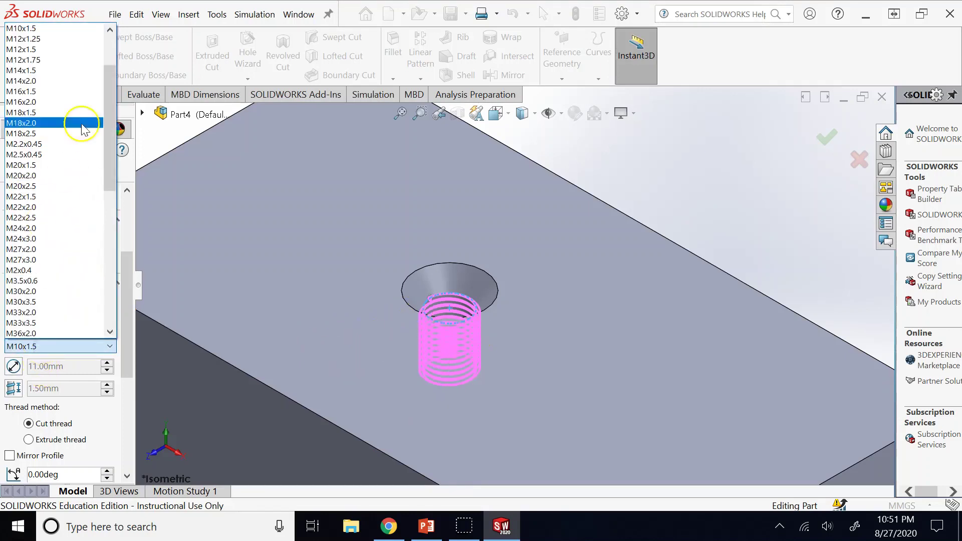
scroll(110, 85, "up", 1)
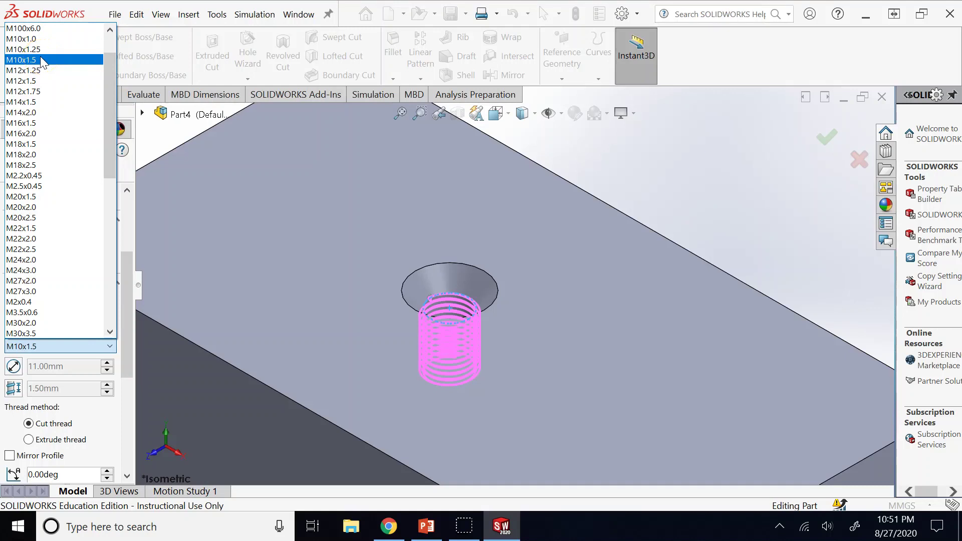
left_click(41, 42)
left_click(35, 60)
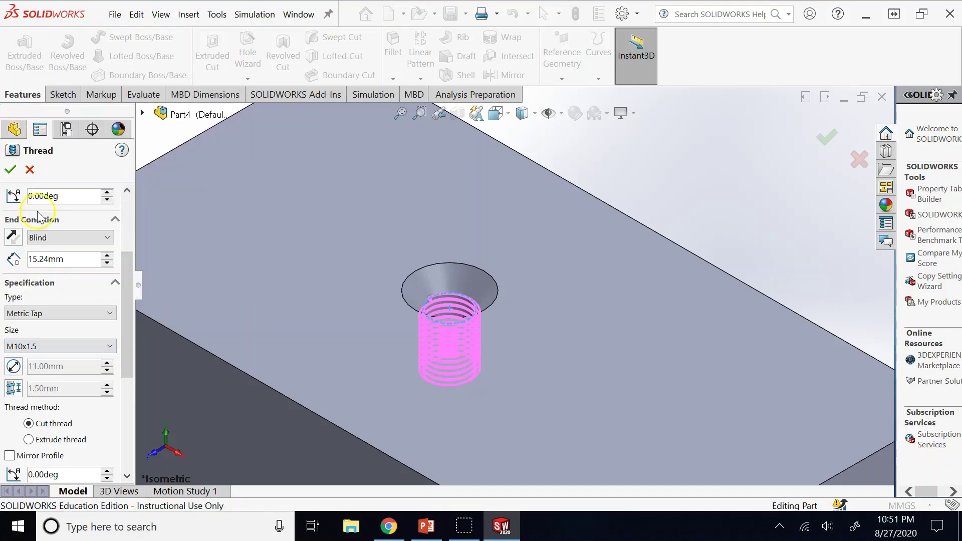
left_click(75, 346)
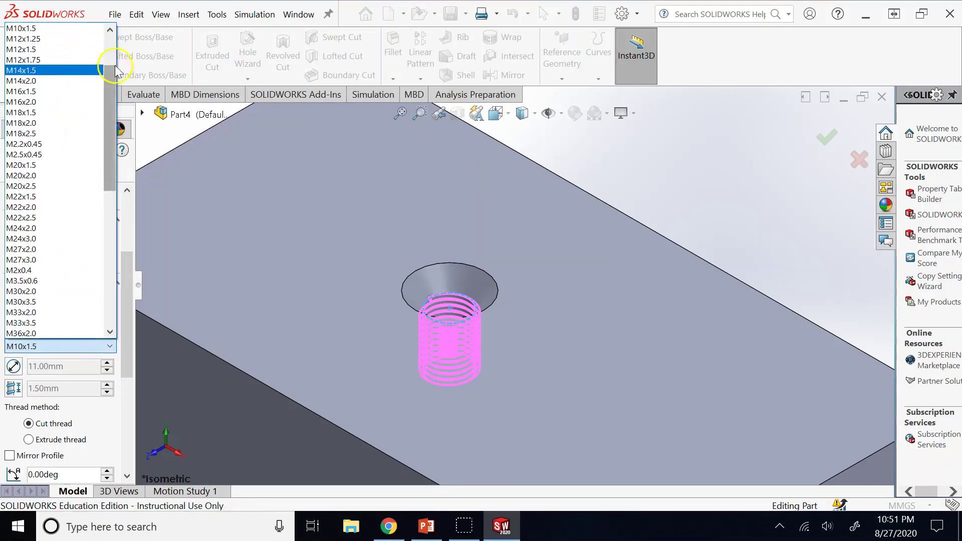
left_click(110, 29)
left_click(110, 29)
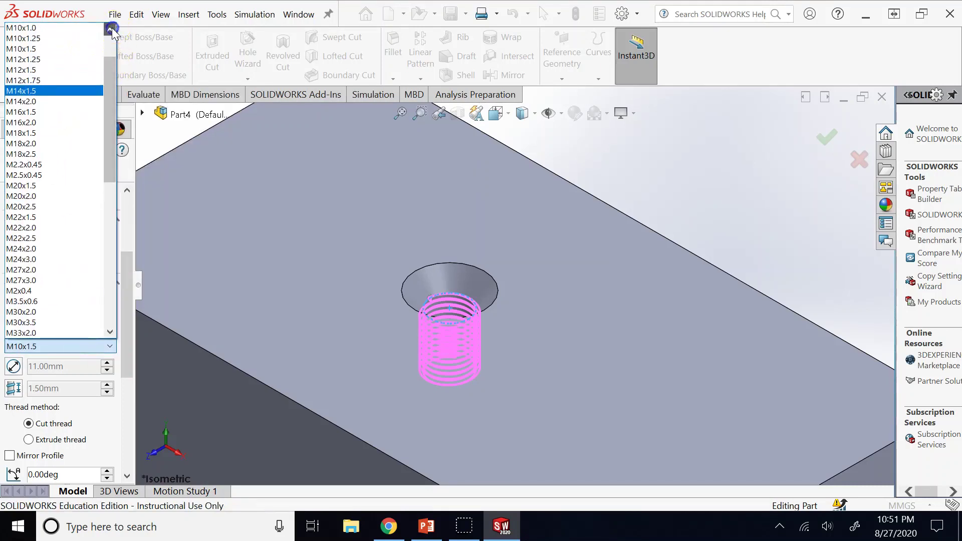
left_click(51, 29)
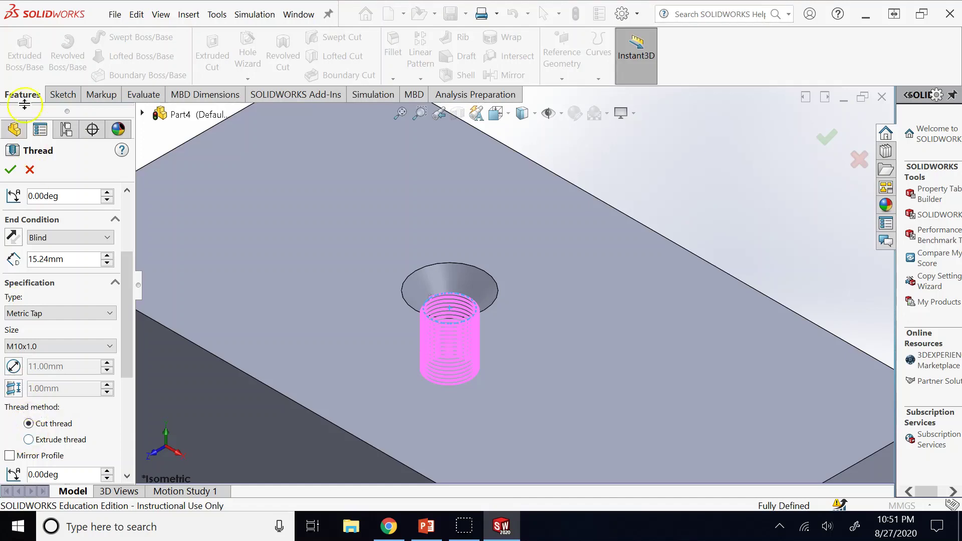
- Accept Thread3, then zoom in and rotate to inspect the tapped M10x1.0 hole
left_click(9, 170)
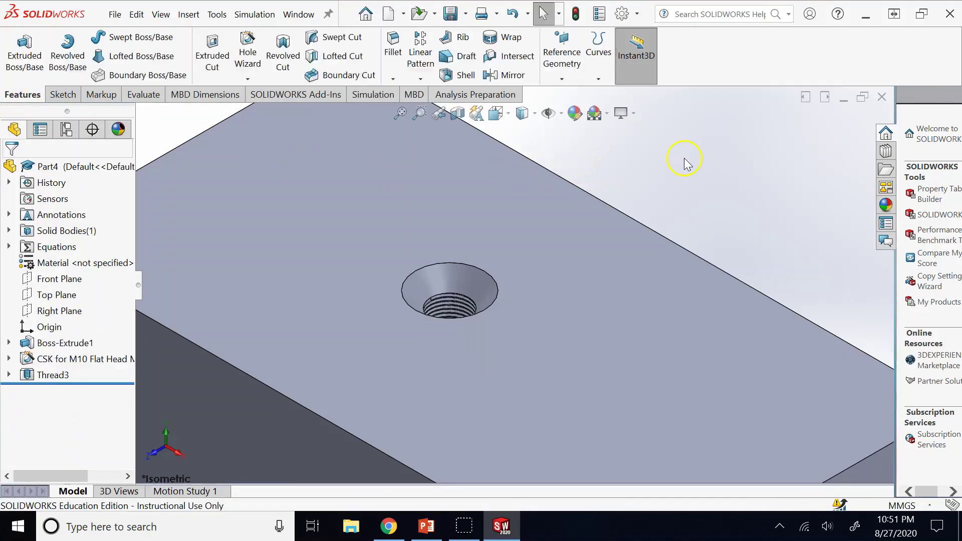
scroll(452, 293, "down", 3)
scroll(451, 343, "down", 2)
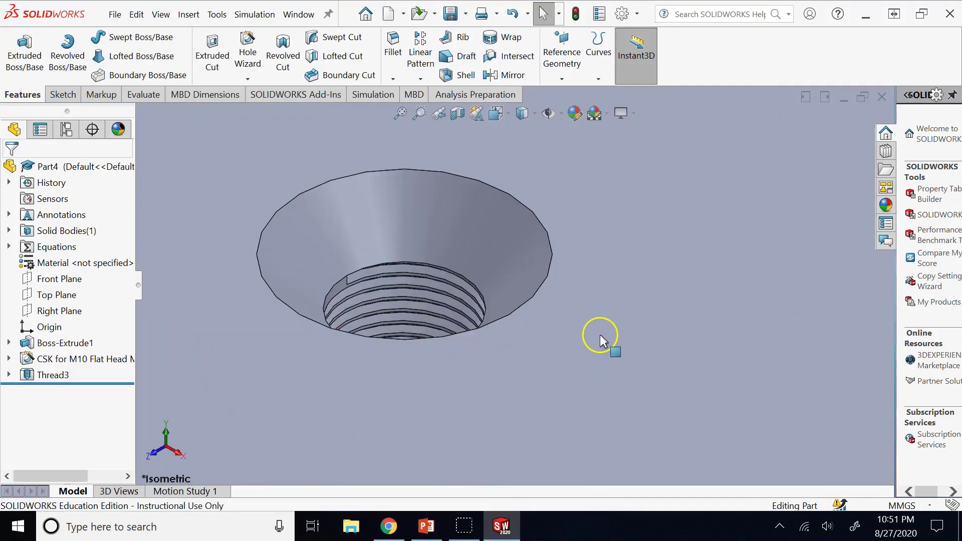
key("Up")
key("Up")
key("Down")
key("Down")
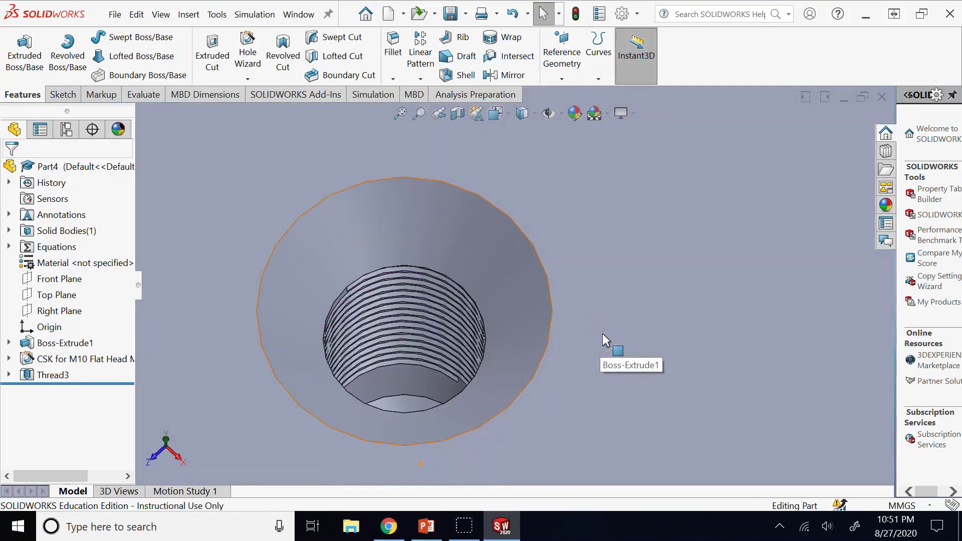